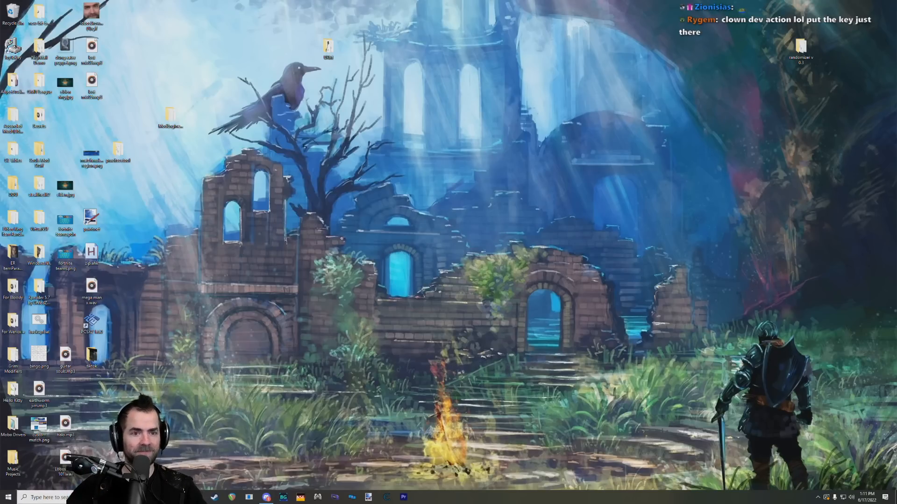
Step: Open the Chrome browser and run a web search for "yapped download"
left_click(204, 490)
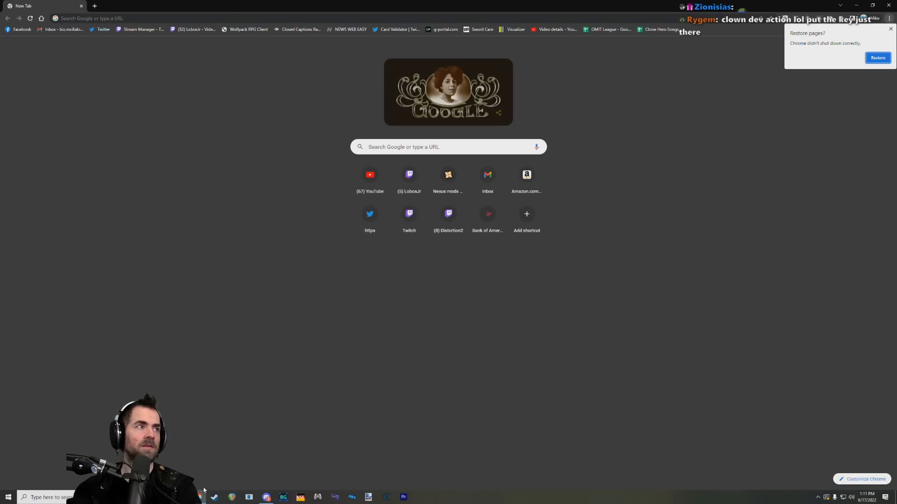
left_click(201, 18)
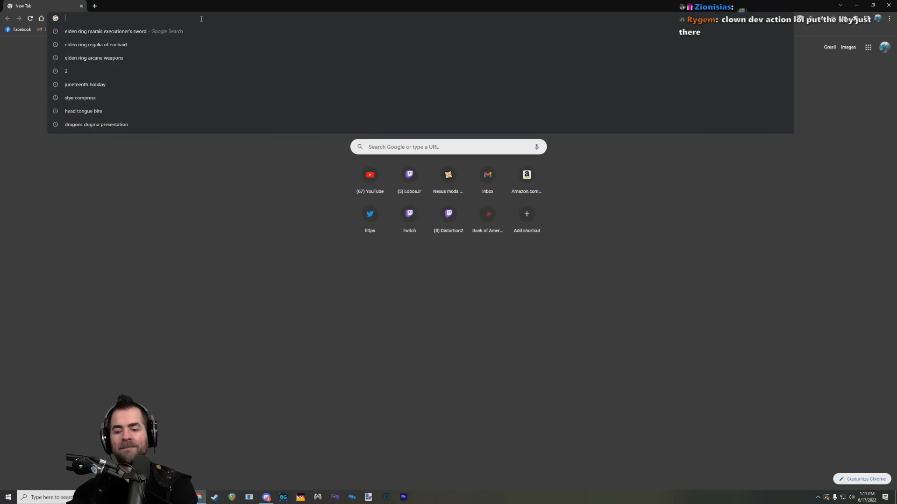
type("yapped ")
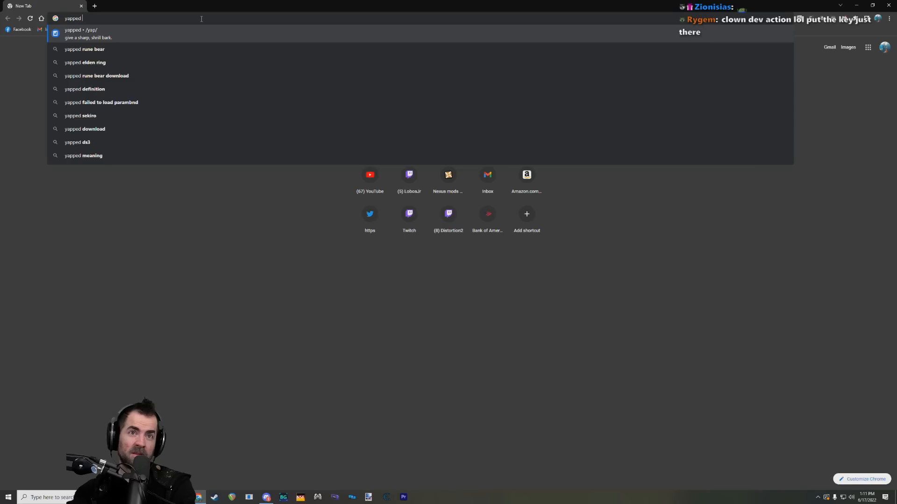
type("download")
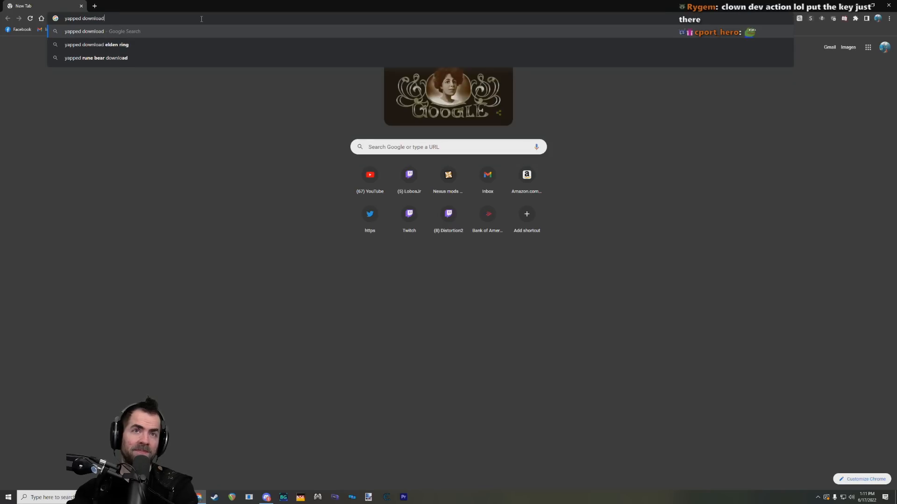
key("Return")
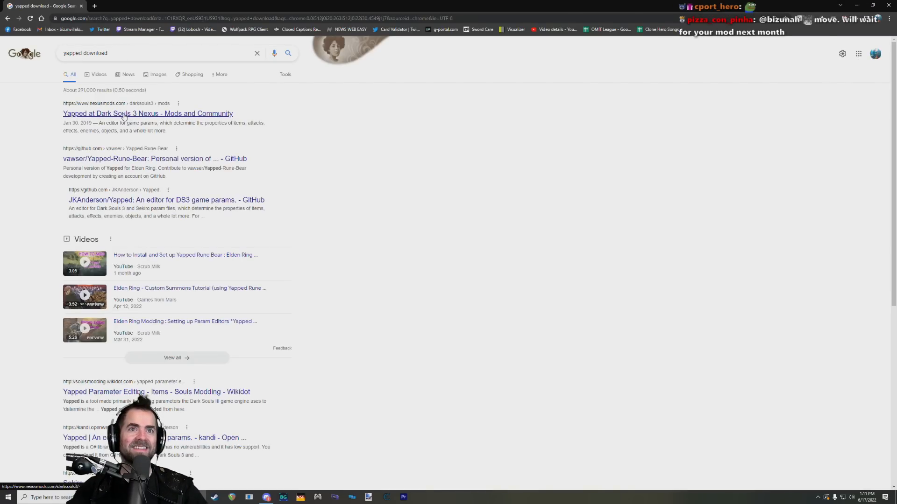
Step: Open the Yapped-Rune-Bear GitHub repository in a new tab and download Yapped-Rune-Bear-2_14_1.zip from the 2.14.1 release
middle_click(130, 161)
key("ctrl+Tab")
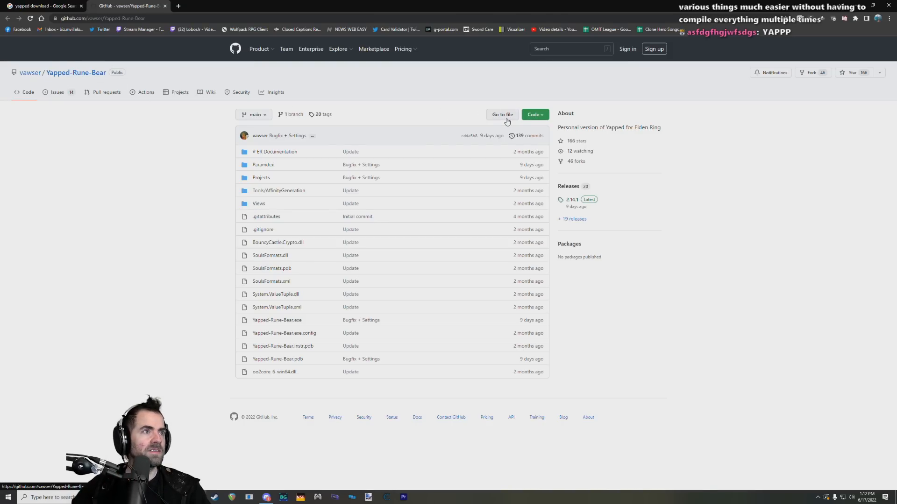
left_click(576, 199)
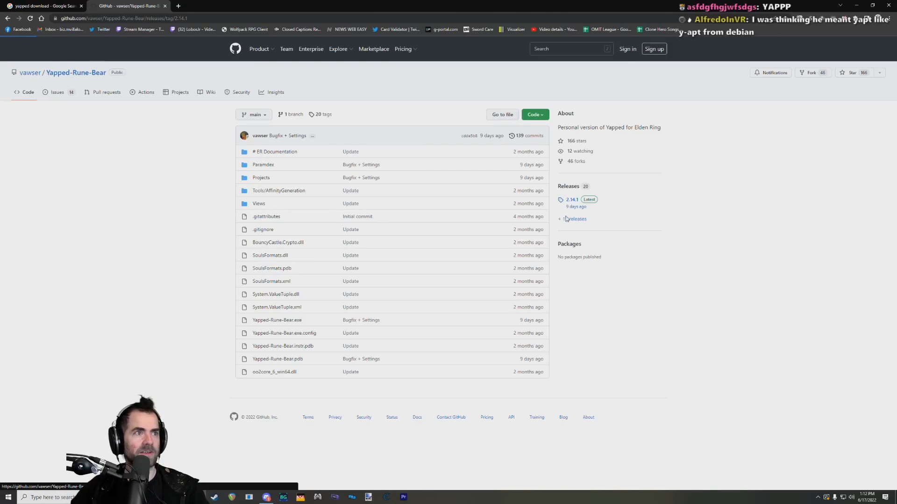
left_click(300, 260)
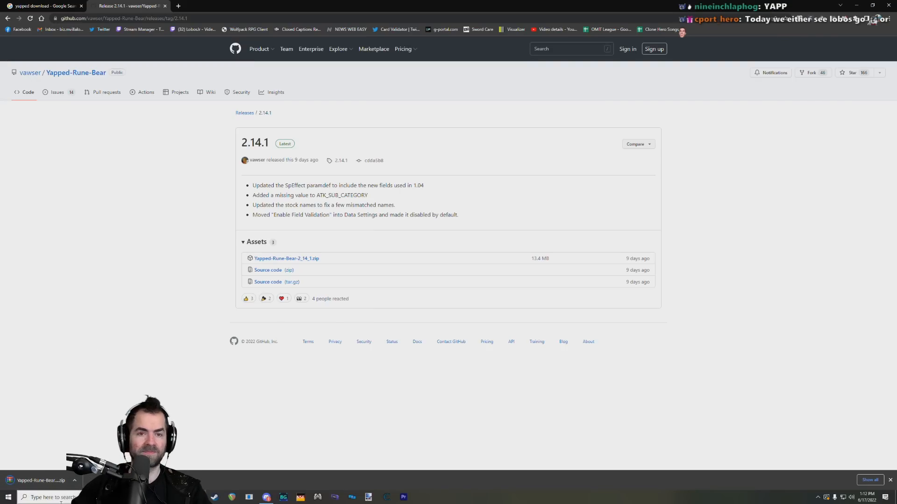
Step: Open the downloaded Yapped-Rune-Bear archive in WinRAR, dismiss the licence reminder, and clear the browser away to expose the desktop
left_click(41, 480)
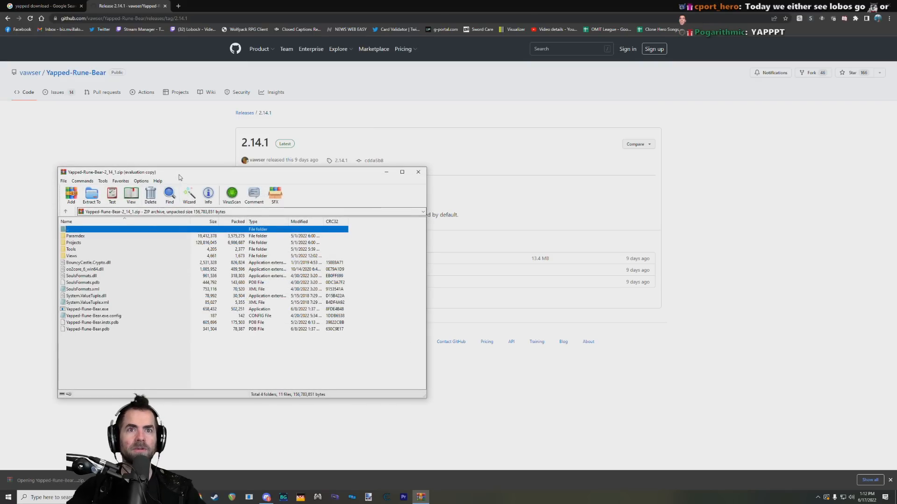
left_click_drag(179, 174, 256, 164)
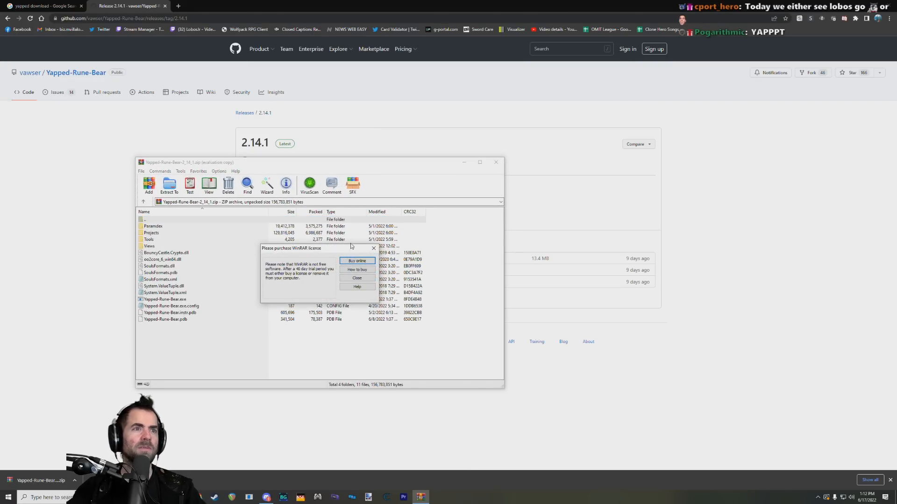
left_click(357, 278)
middle_click(132, 5)
left_click(845, 5)
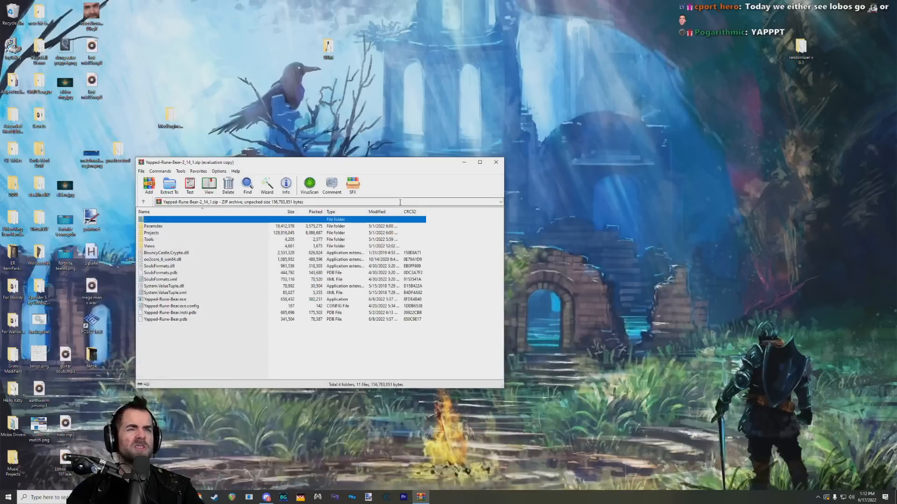
left_click_drag(302, 163, 491, 185)
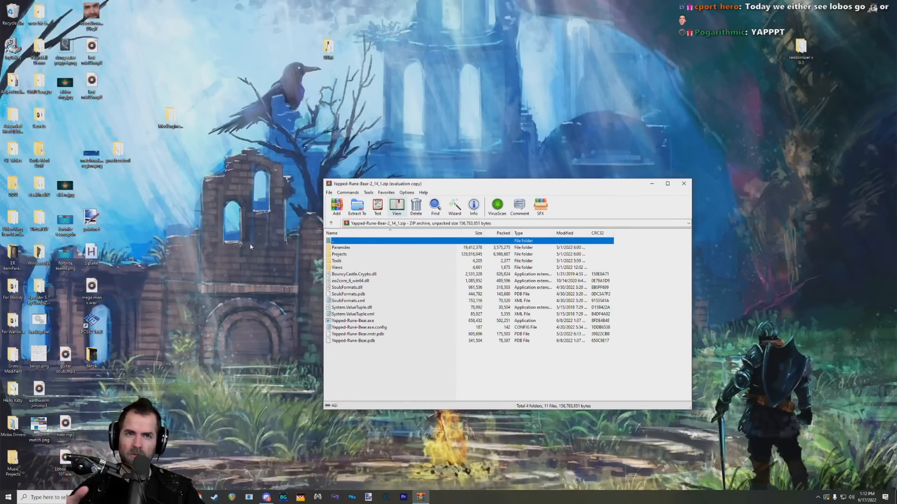
Step: Create a desktop folder named Yapped and place it in free space beside the other icons
right_click(189, 240)
mouse_move(253, 323)
left_click(284, 324)
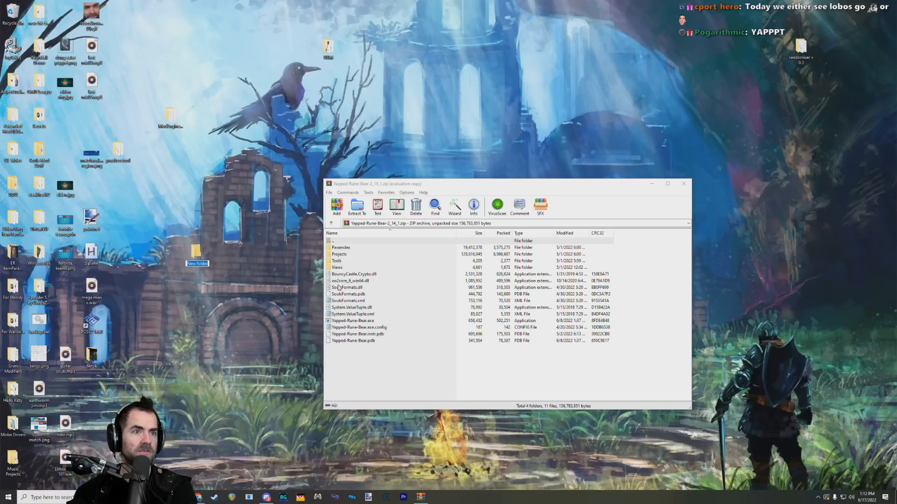
type("Yapped")
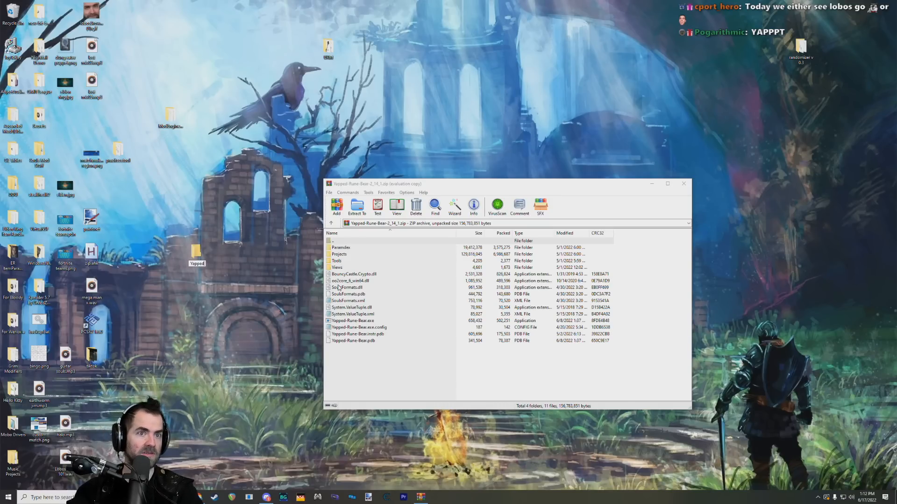
key("Return")
left_click_drag(196, 254, 133, 226)
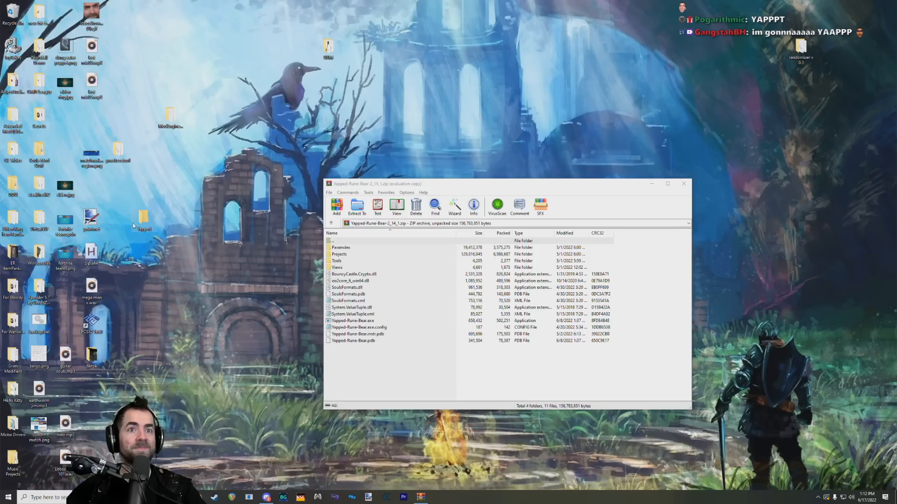
Step: Extract all files and folders of the archive into the Yapped desktop folder, and close the archive
left_click_drag(362, 357, 341, 249)
left_click_drag(342, 249, 142, 218)
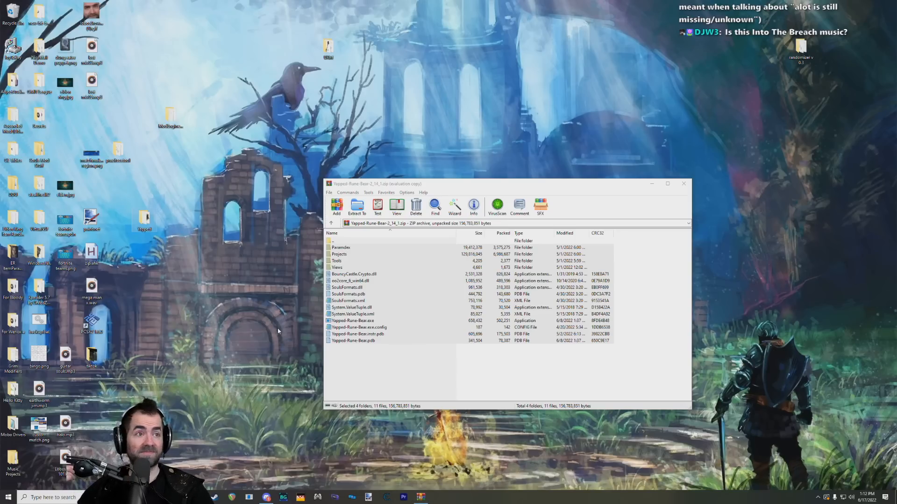
left_click(683, 184)
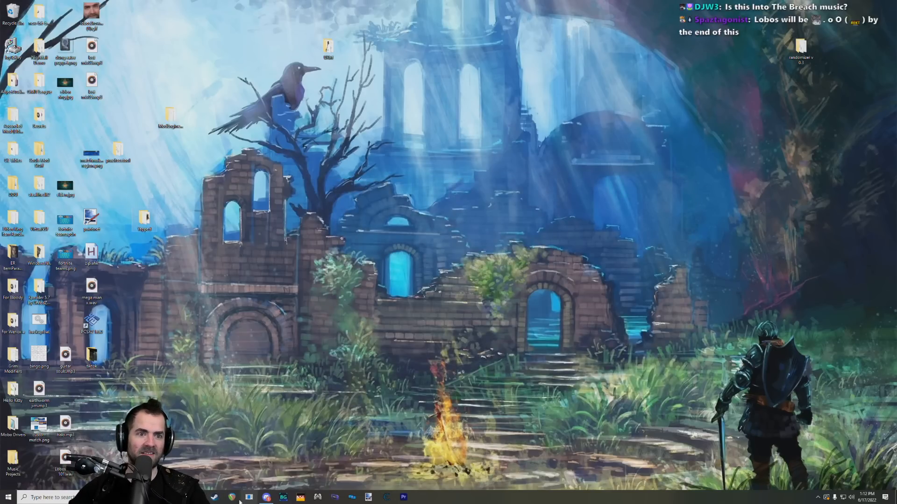
Step: Switch to Steam and browse the local files of ELDEN RING from the game library
left_click(222, 497)
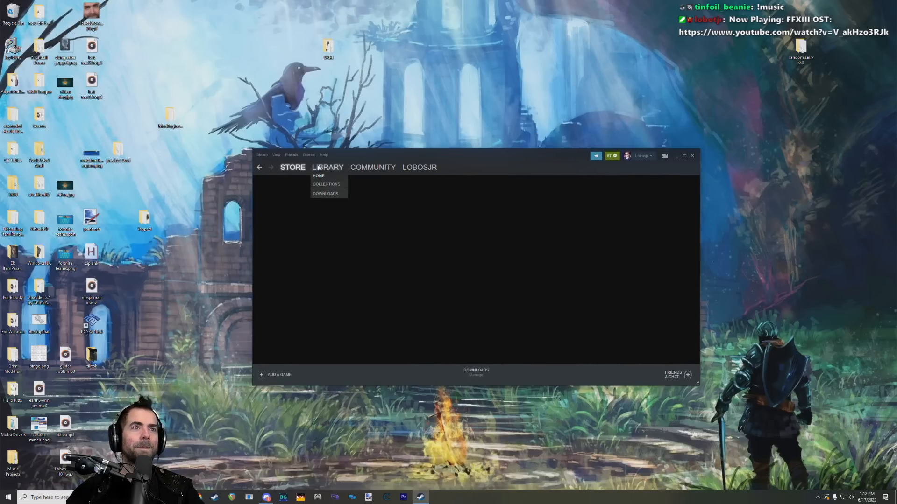
left_click(318, 169)
left_click_drag(448, 154, 484, 130)
right_click(323, 319)
mouse_move(346, 303)
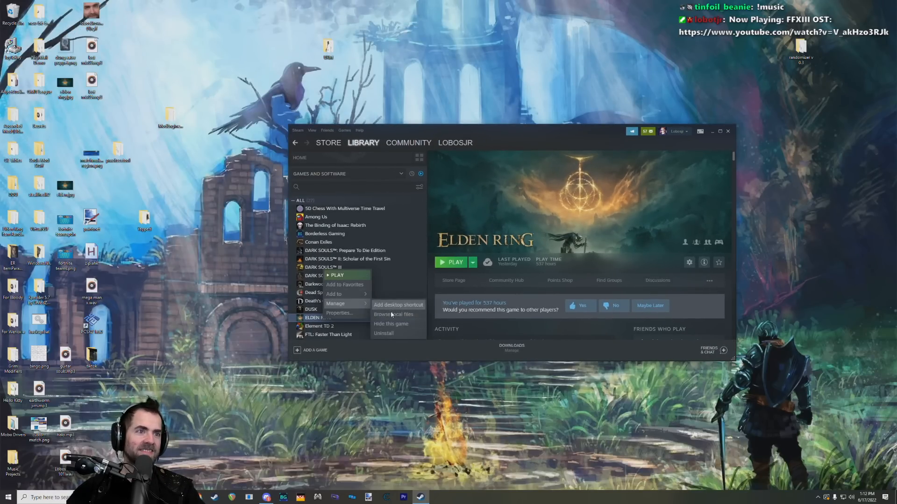
left_click(390, 311)
Step: Close the Steam window and open the Game subfolder of the ELDEN RING installation
left_click_drag(514, 135, 542, 227)
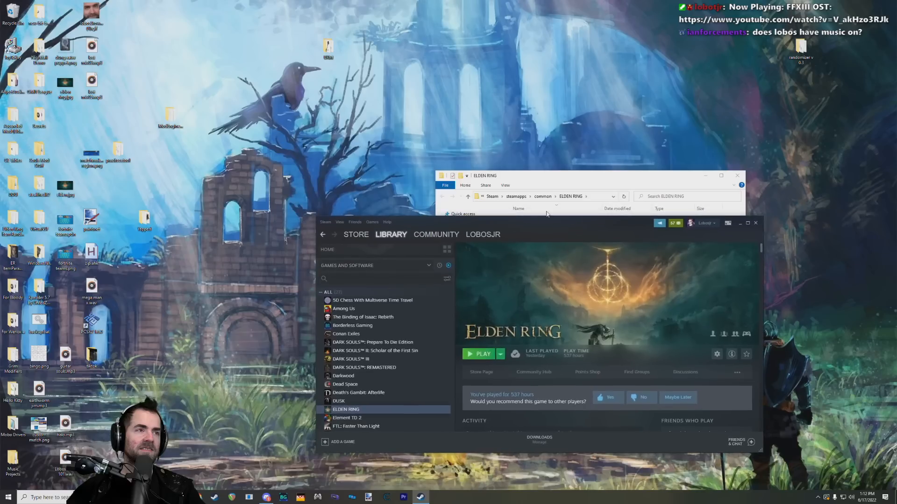
left_click(569, 181)
left_click_drag(631, 223, 664, 224)
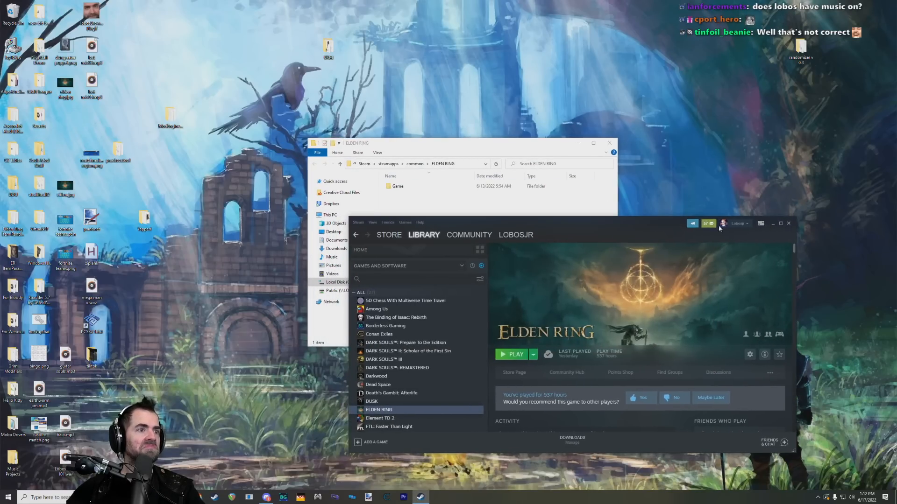
left_click(789, 224)
double_click(443, 185)
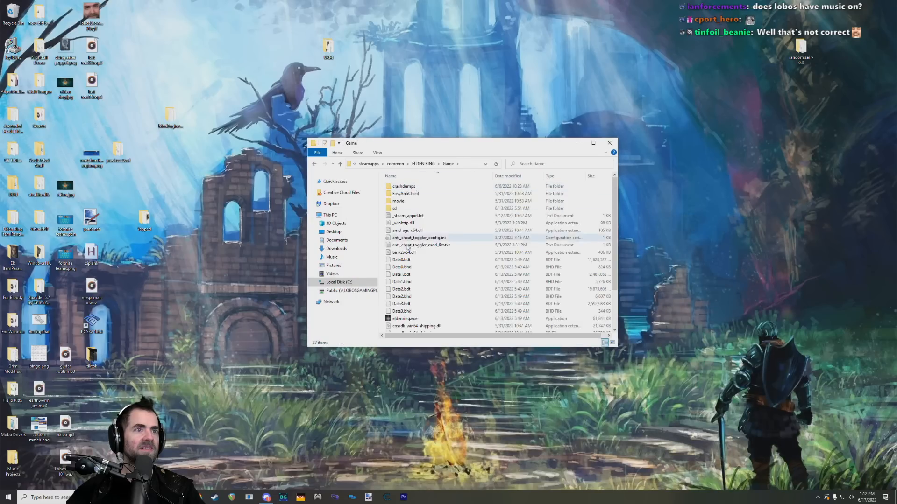
Step: Look through the ELDEN RING Game folder, examining the sd folder and the Data .bdt and .bhd files
scroll(443, 233, "down", 2)
scroll(453, 243, "up", 2)
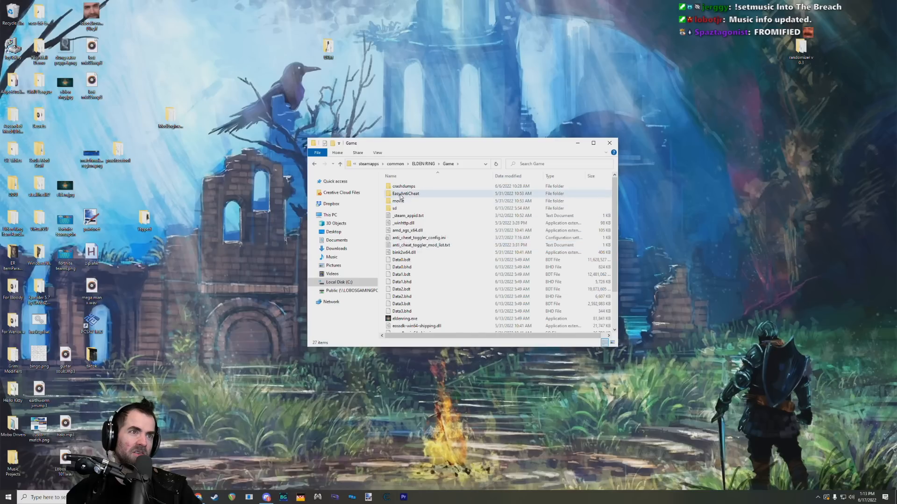
scroll(404, 234, "down", 2)
left_click(405, 242)
scroll(406, 248, "down", 1)
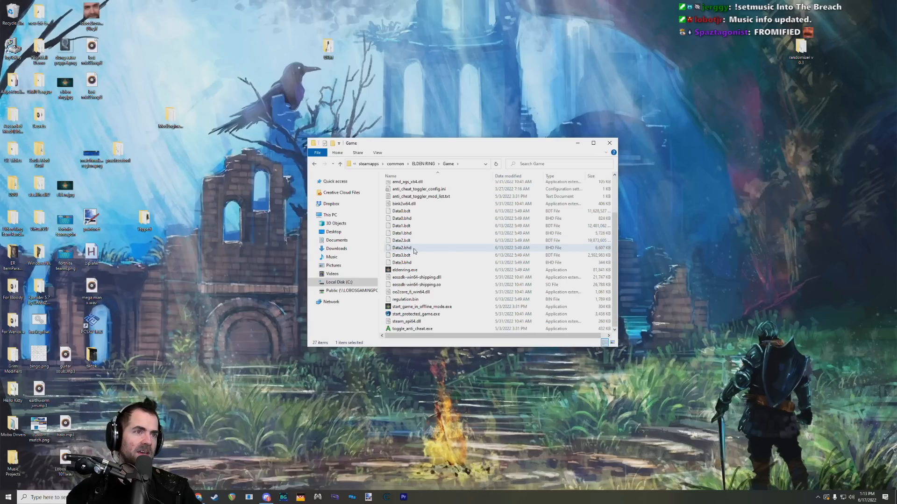
scroll(421, 292, "up", 2)
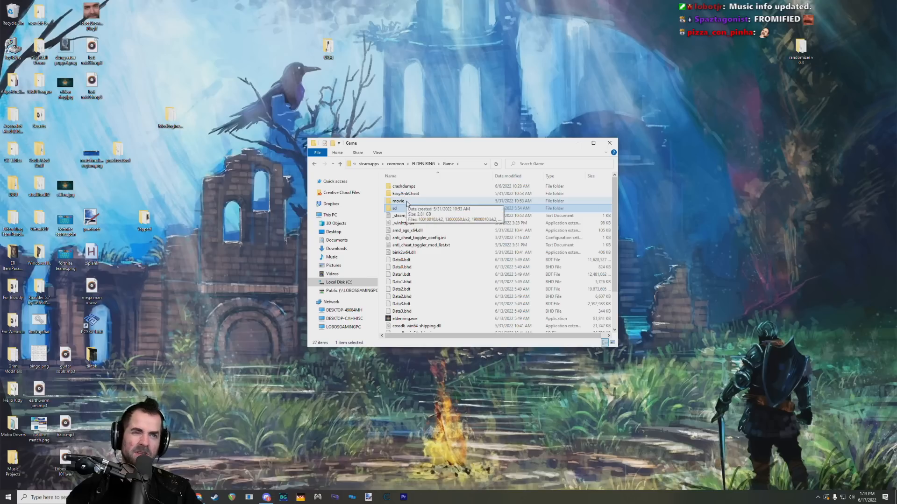
scroll(407, 204, "down", 3)
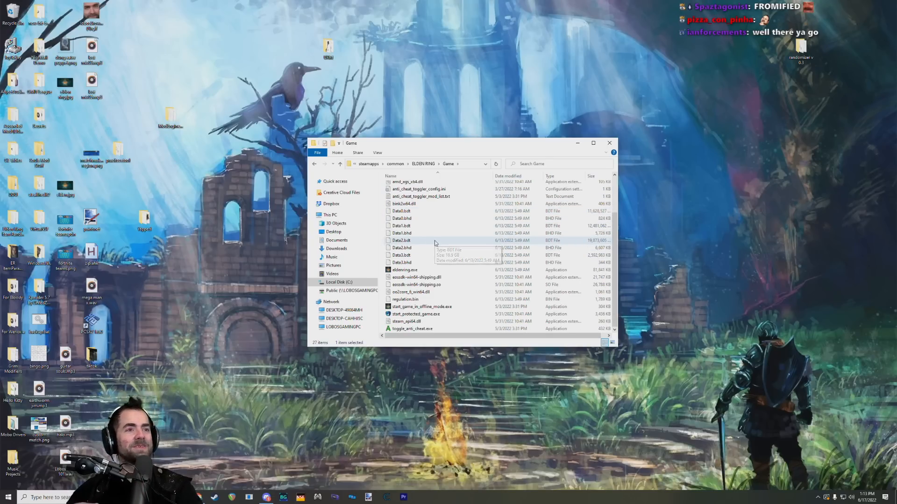
scroll(446, 229, "up", 3)
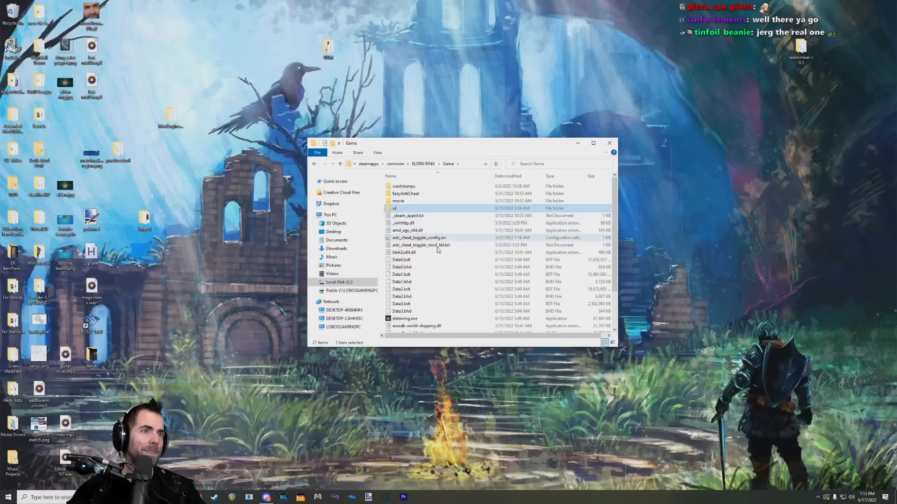
left_click(409, 268)
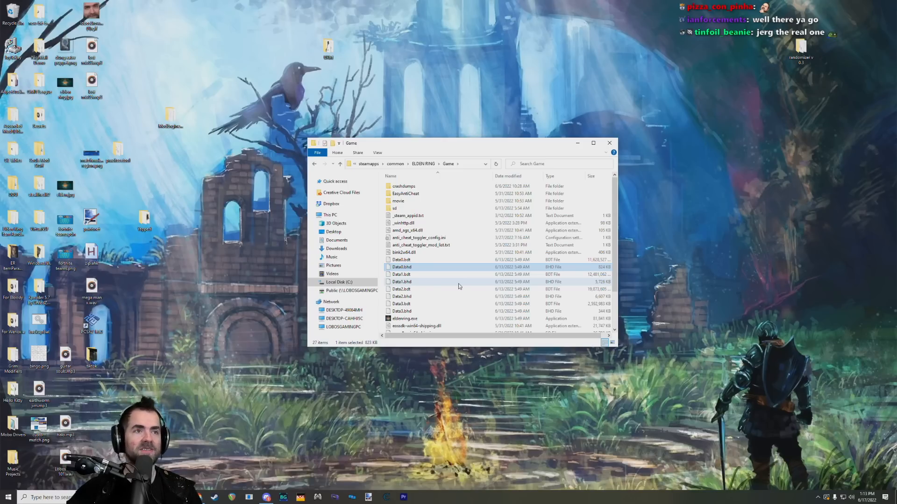
left_click_drag(456, 146, 466, 161)
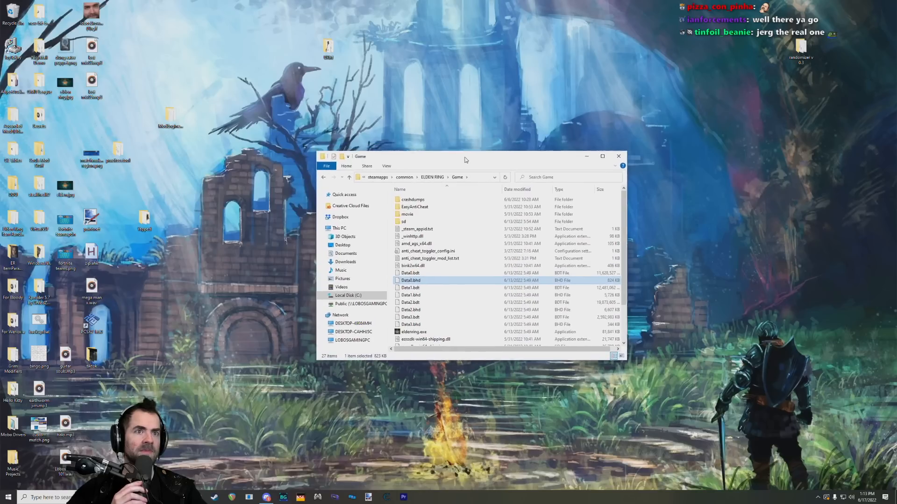
Step: Locate and select regulation.bin in the Game folder, keeping its window clear of the desktop icons
scroll(439, 304, "down", 2)
left_click(421, 314)
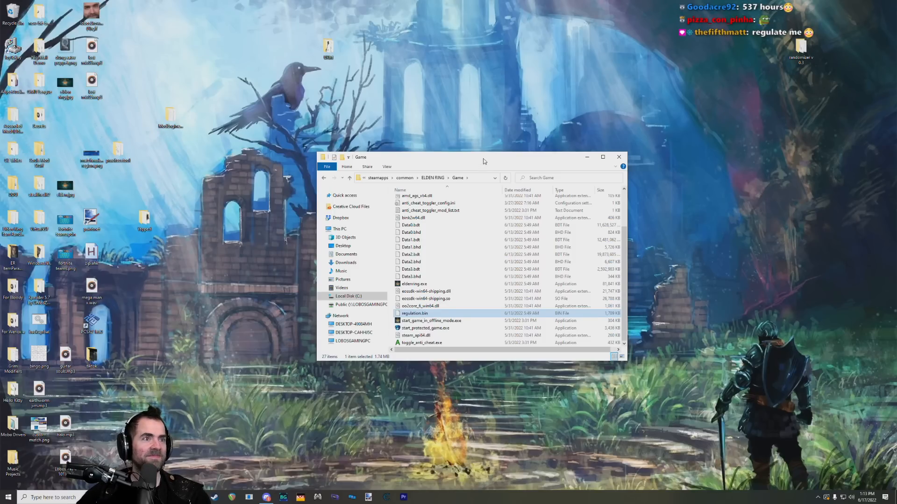
left_click_drag(484, 159, 534, 162)
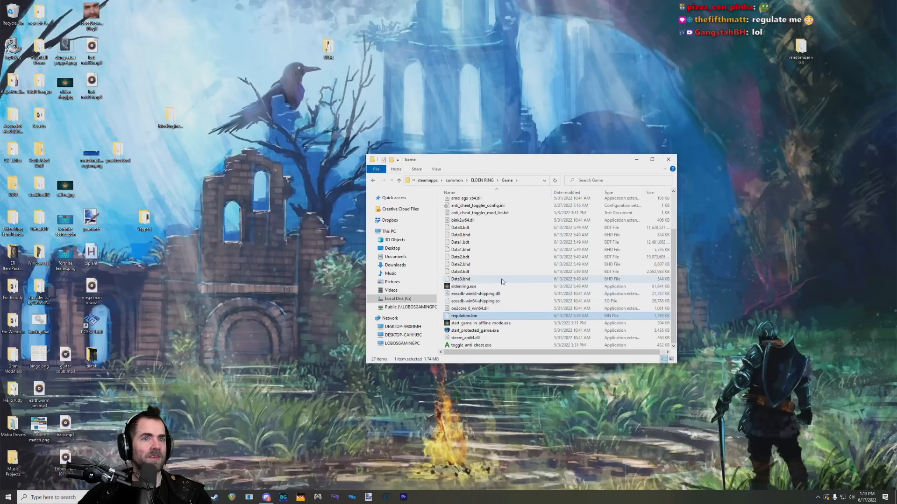
Step: Open the Yapped desktop folder and launch Yapped-Rune-Bear.exe
double_click(147, 216)
left_click_drag(498, 172, 197, 182)
double_click(198, 307)
Step: Arrange the Game folder and Yapped windows side by side, enlarge the Yapped editor, and view further rows of ActionButtonParam
left_click_drag(481, 156, 612, 146)
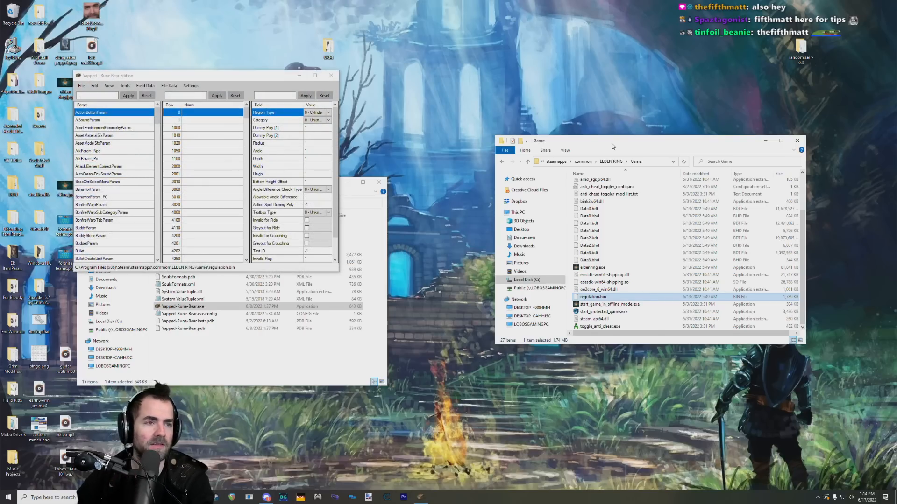
left_click_drag(217, 80, 324, 81)
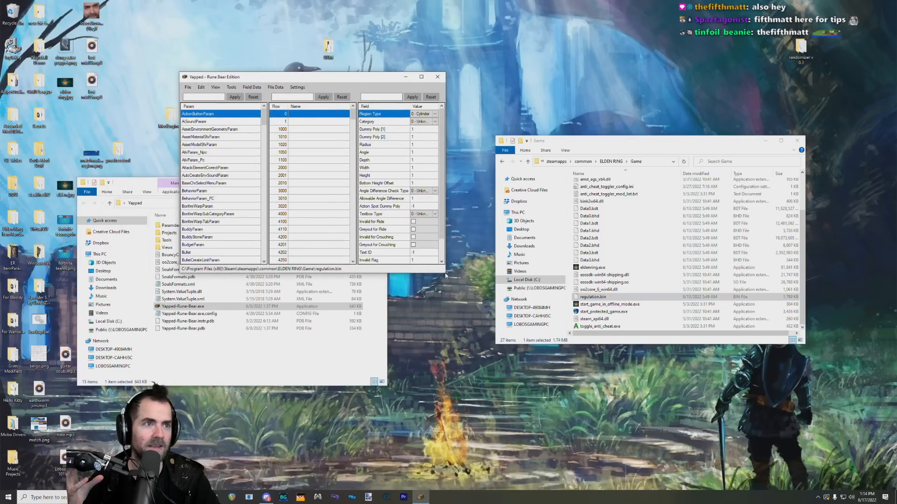
left_click_drag(445, 273, 463, 319)
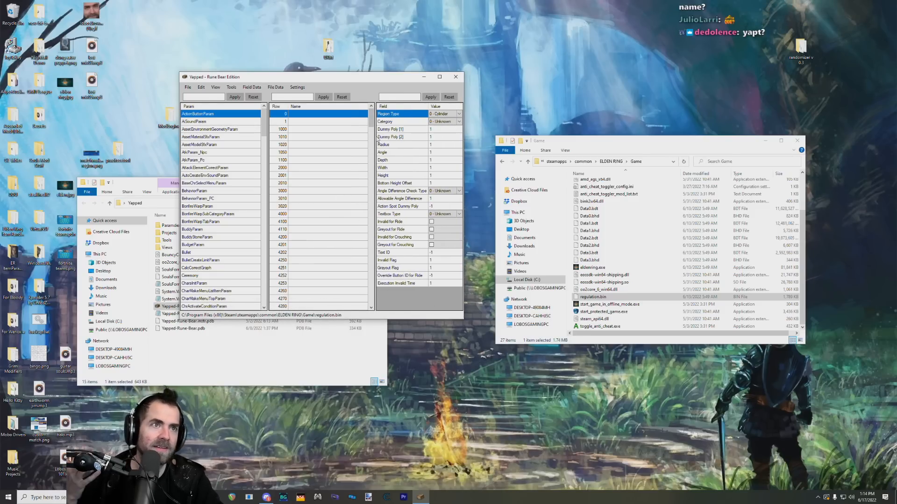
scroll(373, 121, "down", 3)
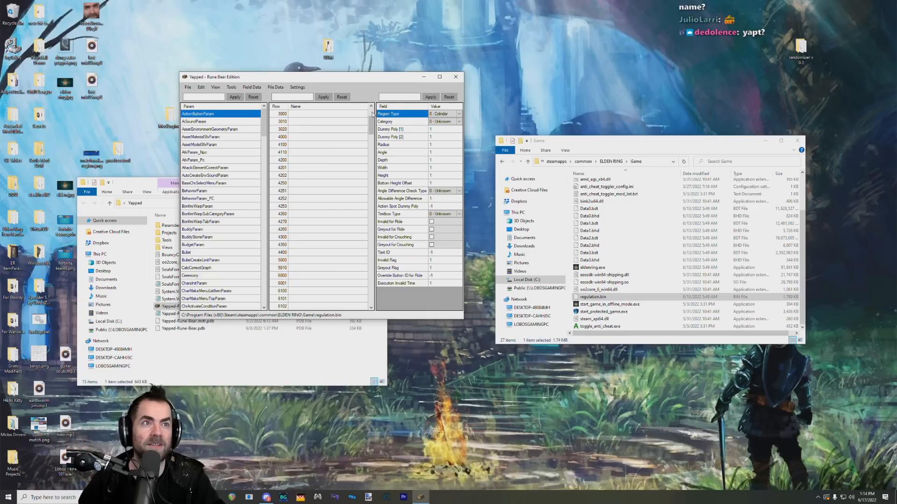
Step: Look through the param list from ActionButtonParam down to the EquipParam entries and return to its start
scroll(373, 114, "up", 3)
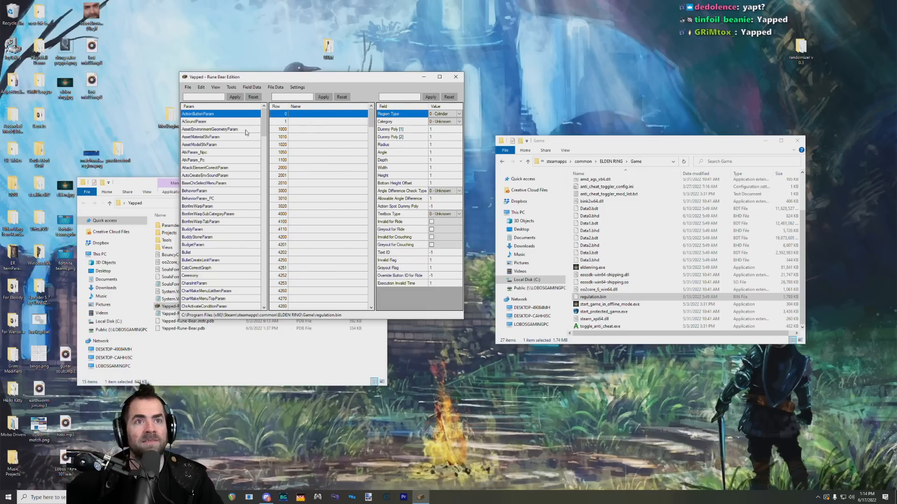
left_click_drag(246, 77, 214, 113)
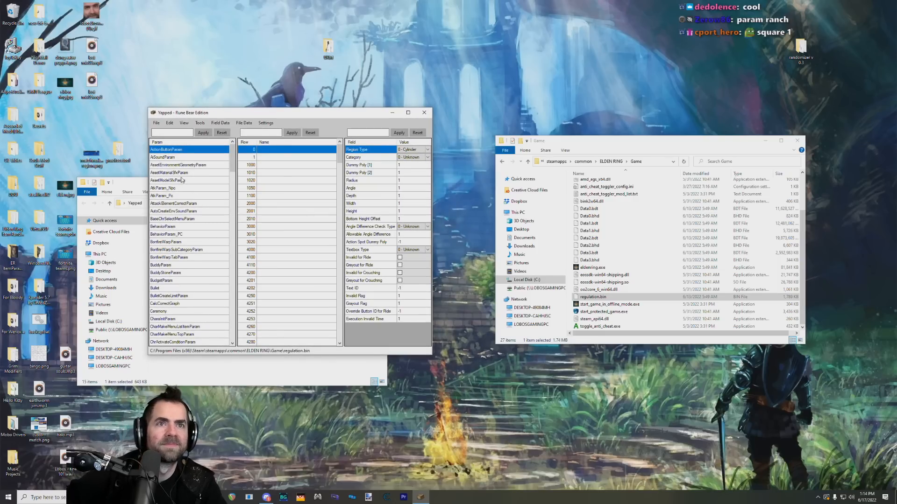
scroll(182, 177, "down", 13)
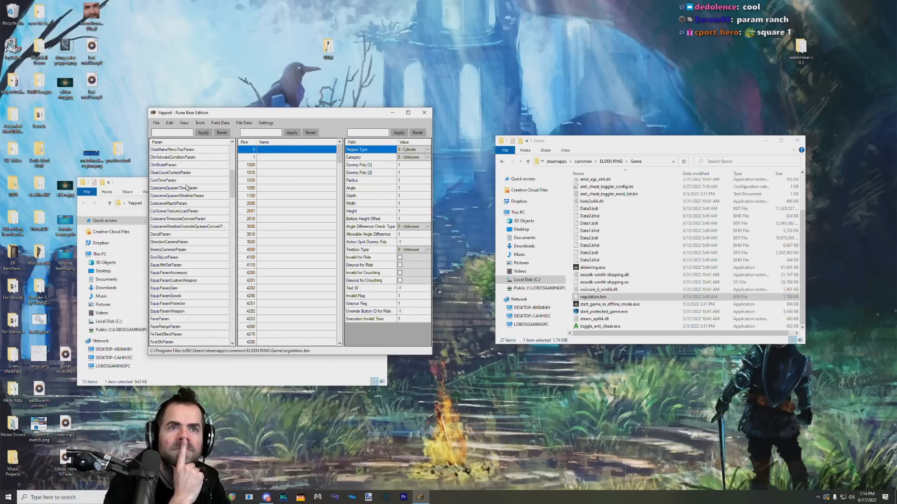
left_click_drag(231, 214, 239, 168)
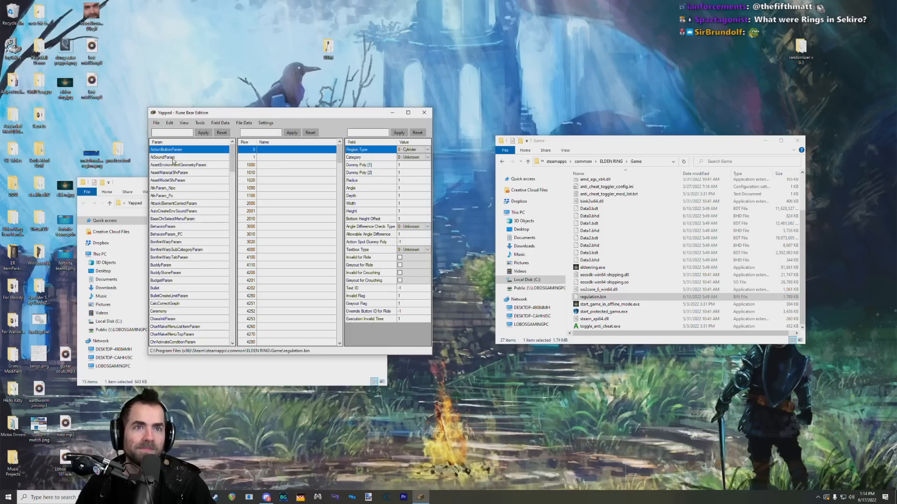
Step: View the rows and fields of AtkParam_Npc, BonfireWarpTabParam, BonfireWarpSubCategoryParam and BonfireWarpParam
left_click(206, 188)
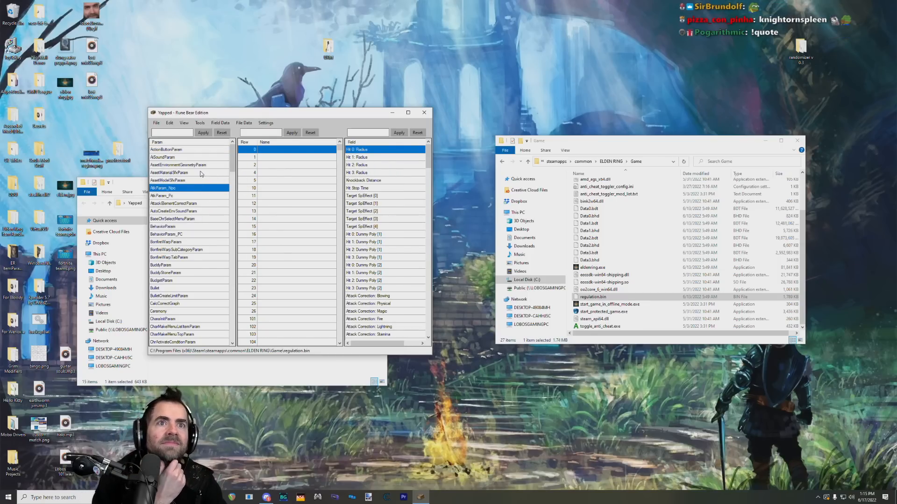
left_click(177, 257)
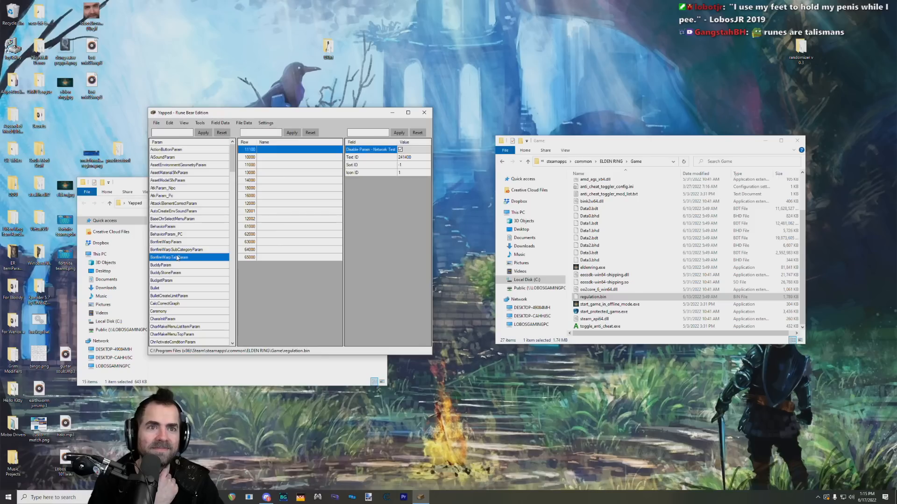
left_click(182, 250)
left_click(185, 242)
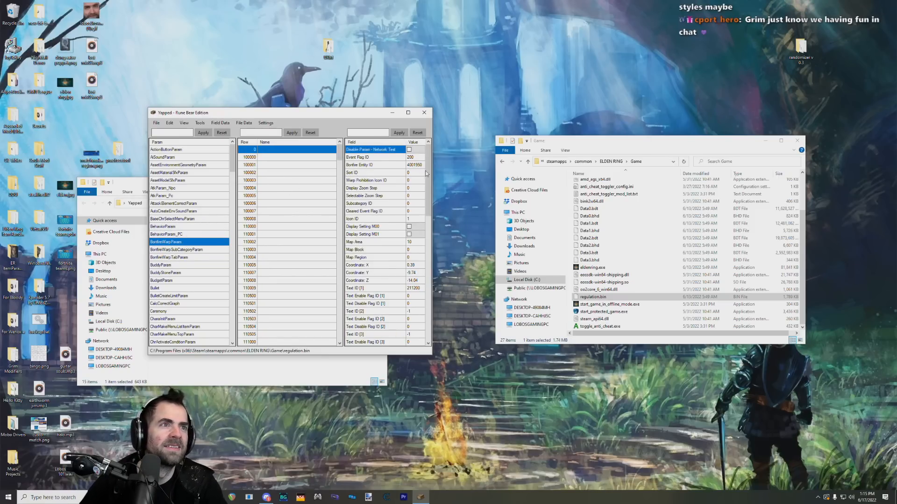
Step: Enlarge and reposition the Yapped editor window, and look through the BonfireWarpParam rows and the param list
left_click_drag(432, 173, 468, 180)
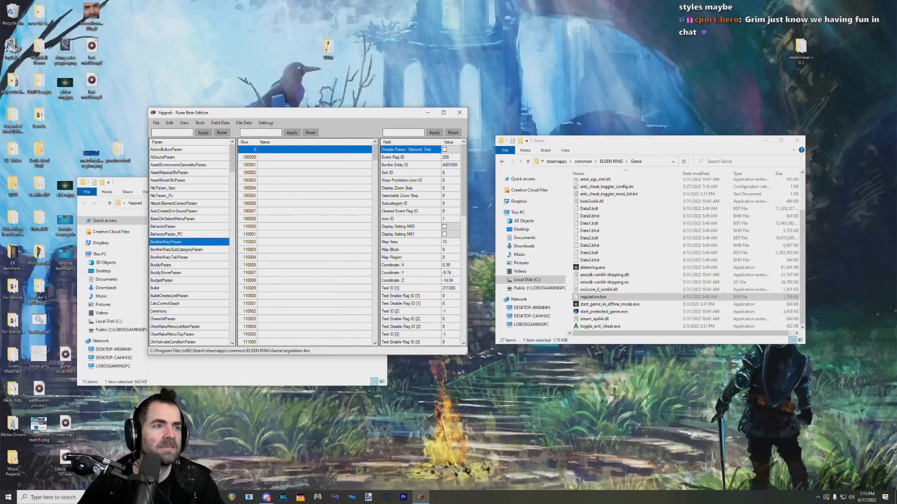
left_click_drag(468, 356, 492, 429)
left_click_drag(312, 115, 303, 84)
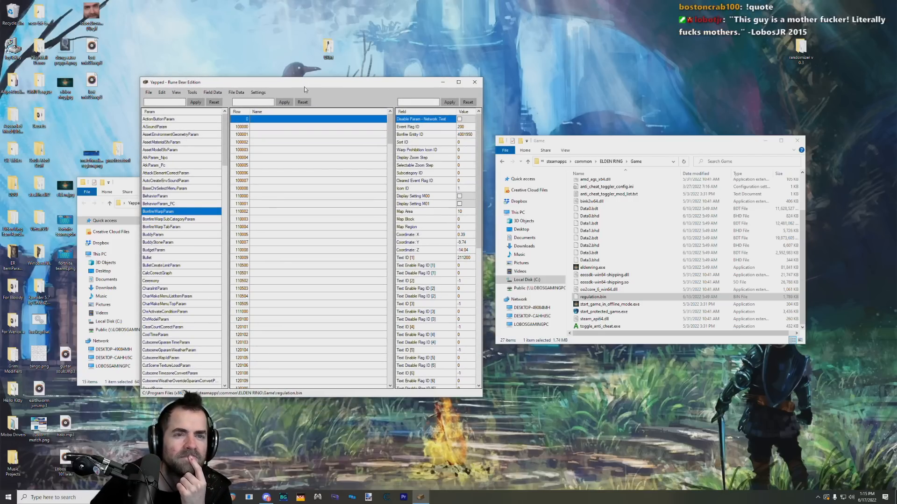
scroll(336, 201, "down", 15)
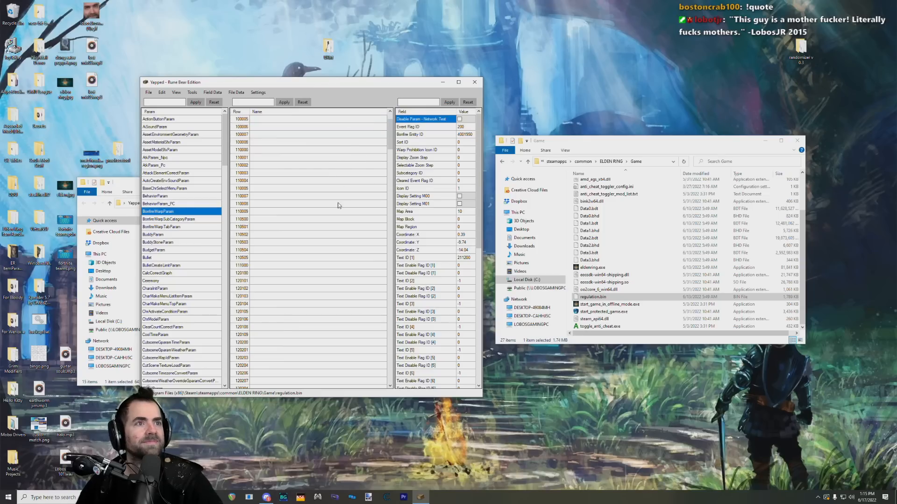
left_click_drag(386, 184, 388, 133)
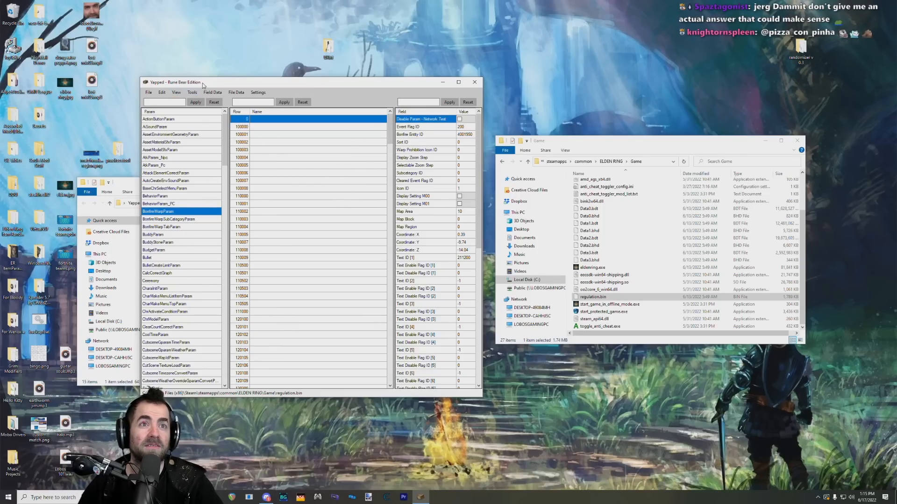
left_click_drag(200, 83, 182, 67)
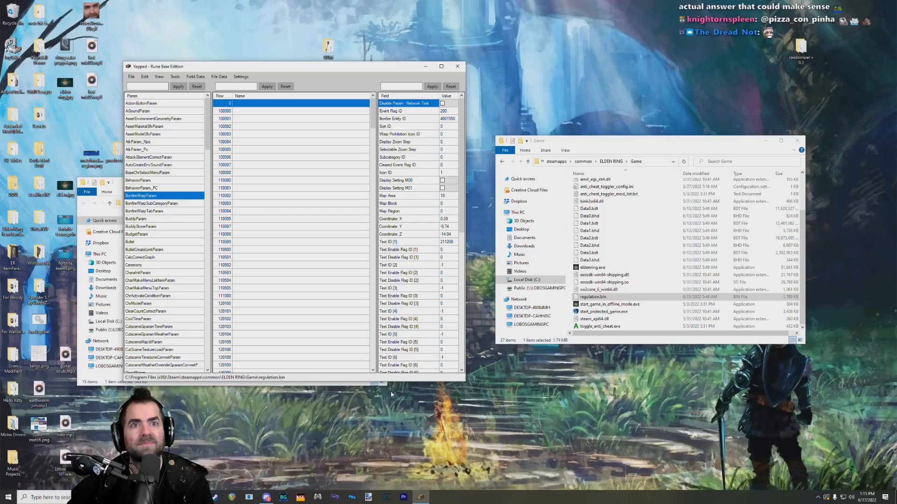
scroll(187, 327, "down", 20)
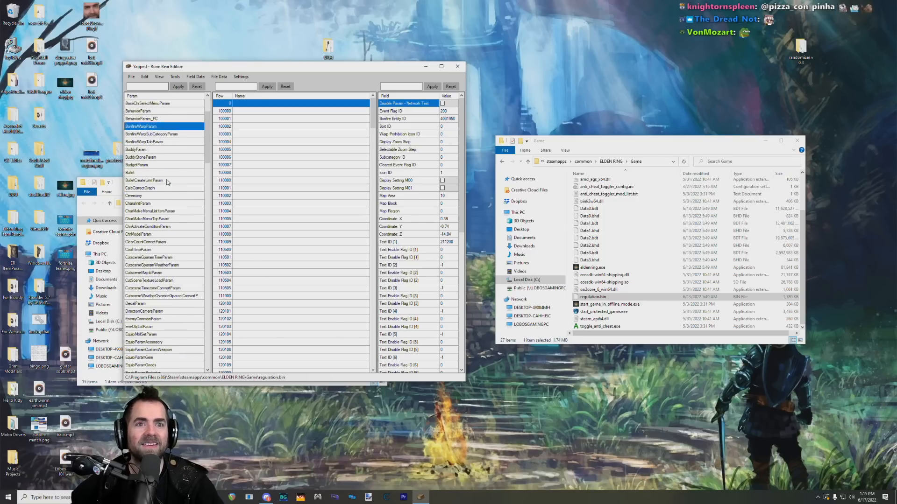
left_click_drag(220, 356, 210, 170)
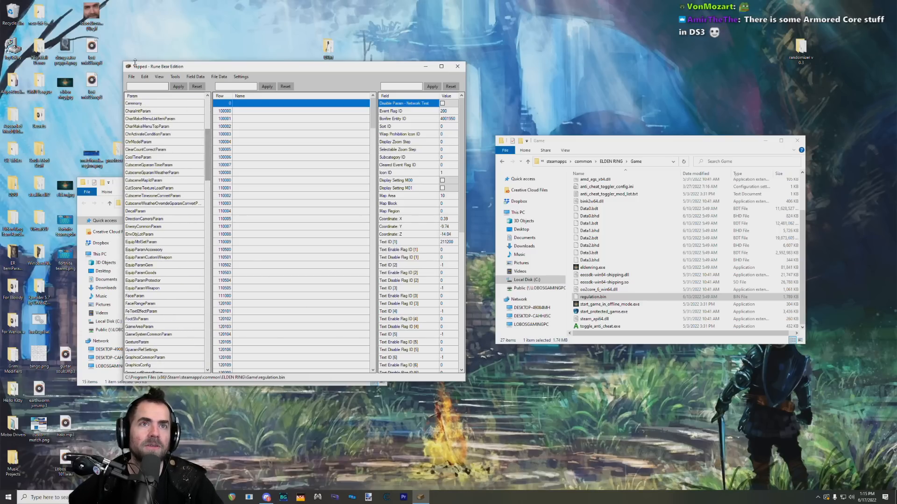
left_click(133, 77)
left_click(135, 79)
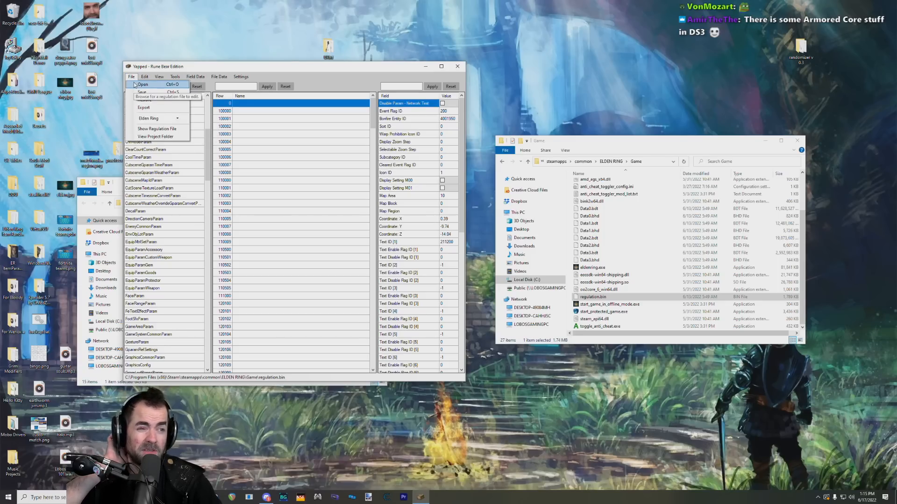
left_click(143, 84)
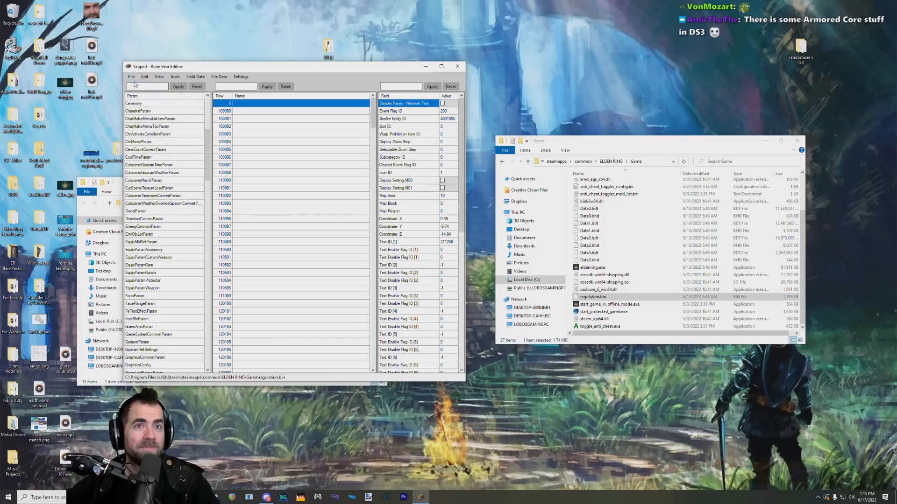
key("Return")
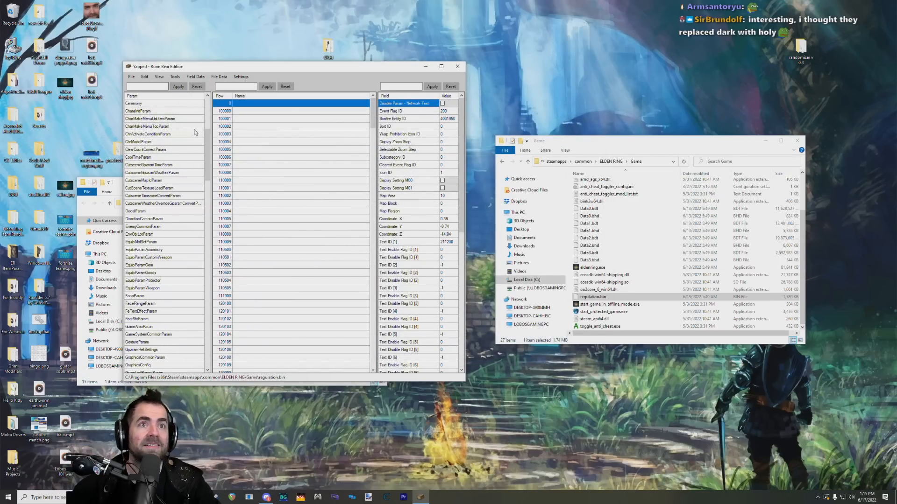
Step: Return to the start of the param list and rearrange the Yapped editor and the Yapped folder window on the desktop
left_click_drag(209, 133, 209, 102)
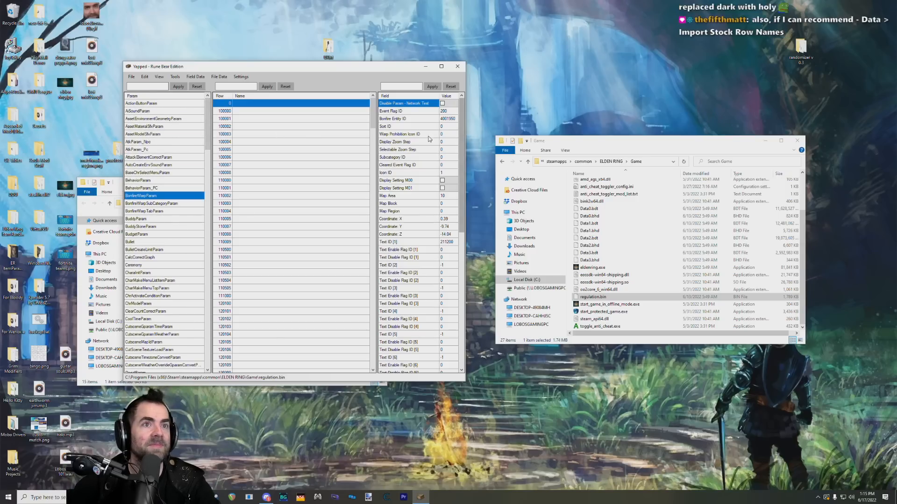
left_click_drag(319, 71, 422, 139)
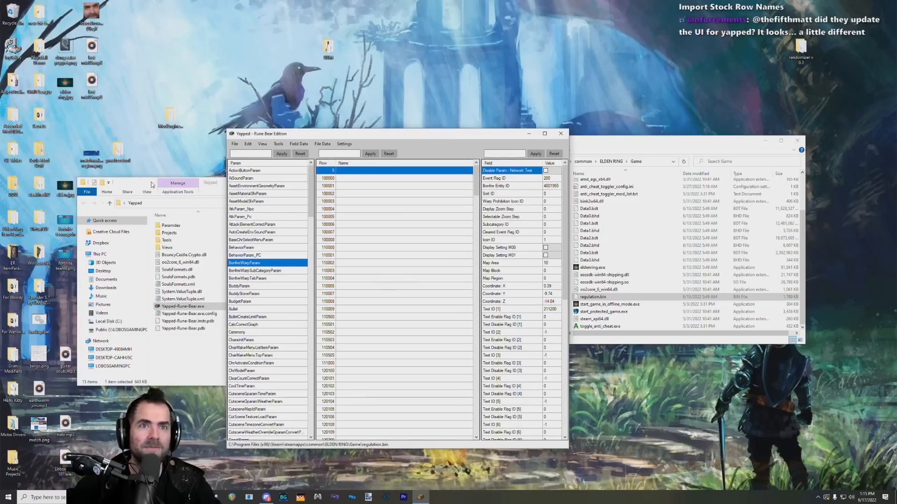
left_click_drag(146, 183, 217, 215)
left_click_drag(302, 226, 228, 164)
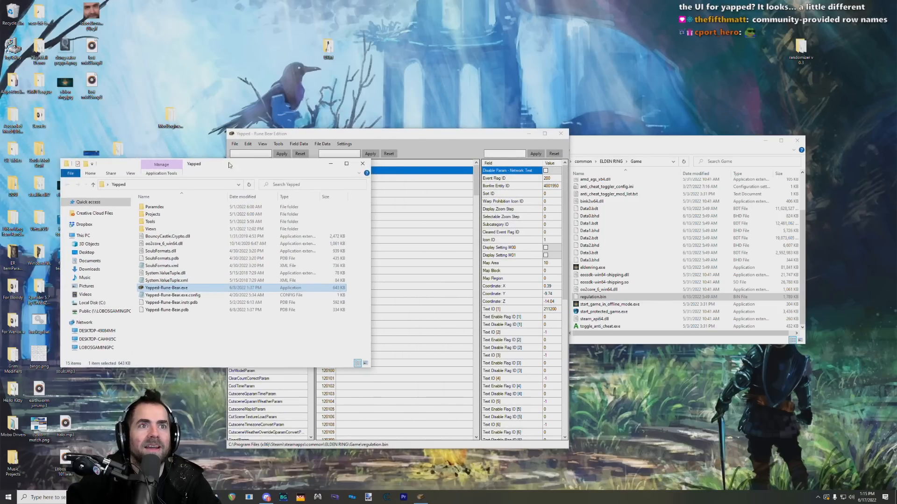
left_click_drag(319, 140, 231, 99)
Step: Look through the editor's file, row-editing and field data commands, including the option to import stock row names
left_click(189, 102)
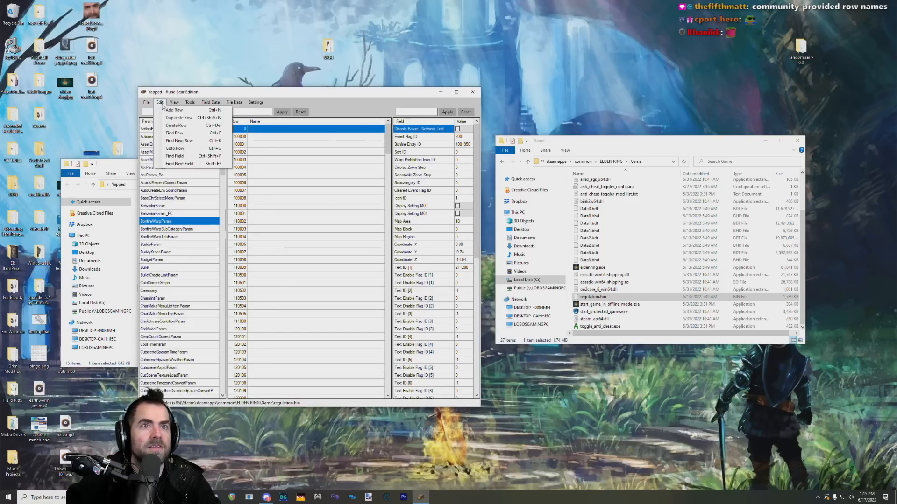
left_click(146, 103)
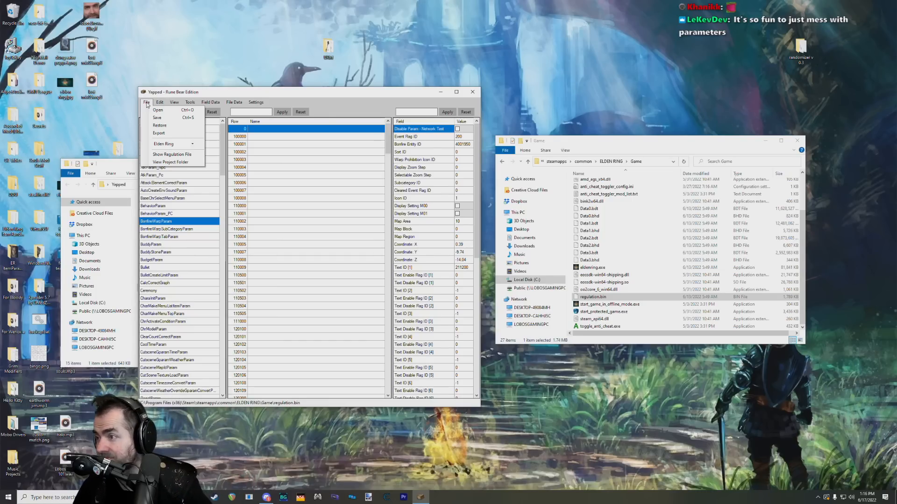
mouse_move(239, 103)
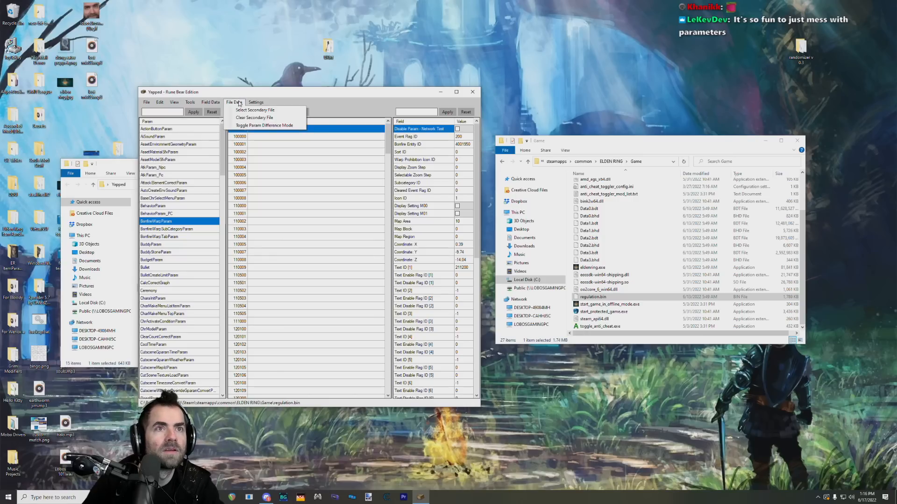
left_click(161, 104)
left_click(210, 102)
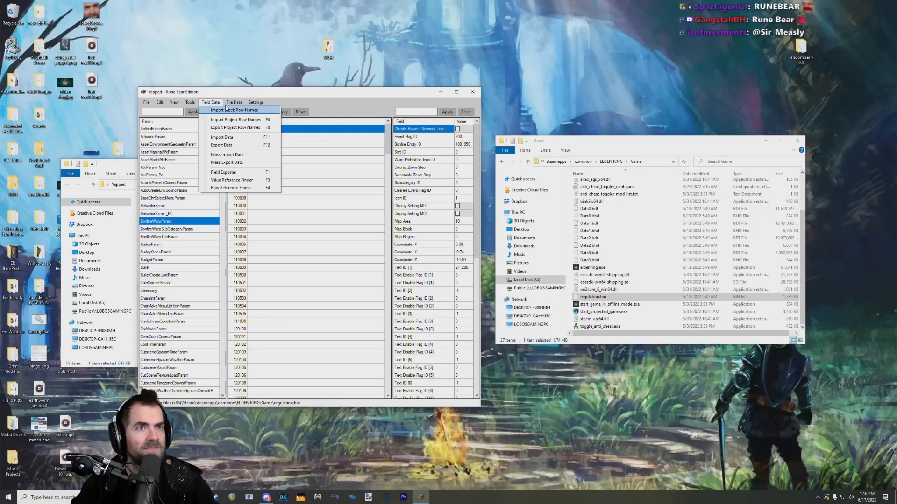
mouse_move(229, 105)
left_click_drag(216, 94, 212, 72)
left_click(211, 85)
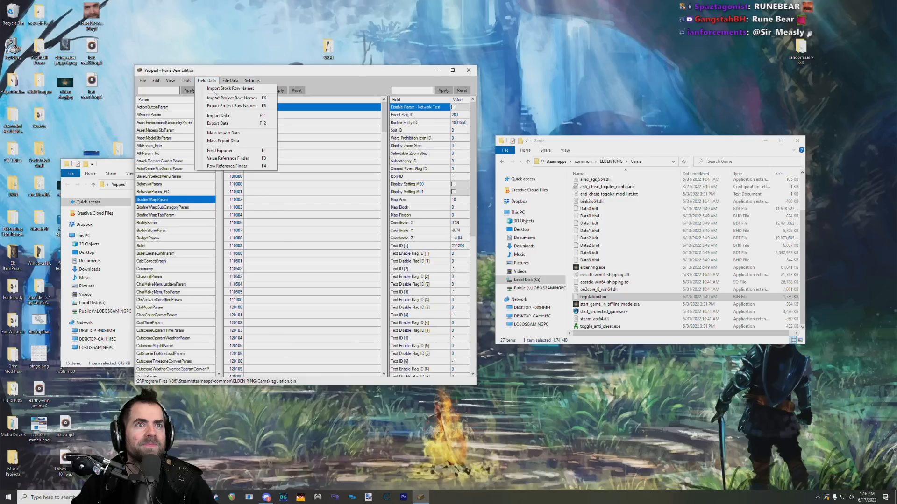
left_click(366, 73)
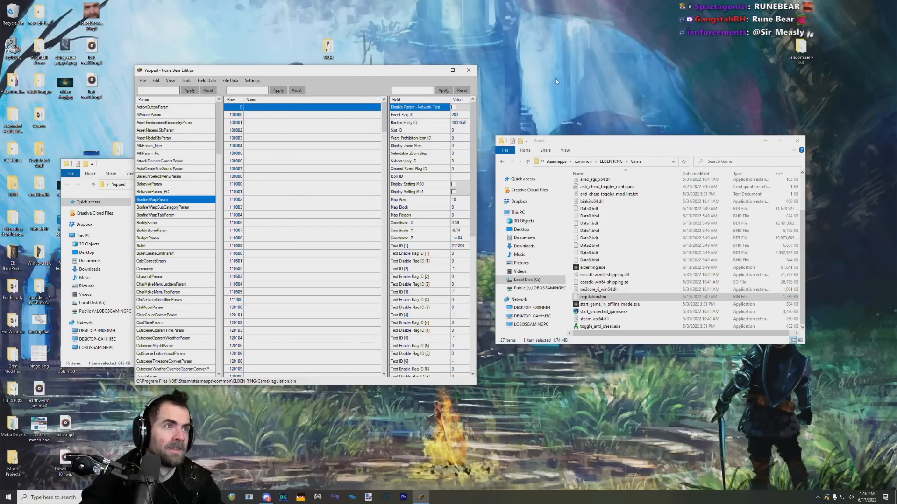
Step: Set the Windows display scaling to 150%, close the display settings, and move the Yapped editor clear of the Game folder's file list
right_click(573, 74)
left_click(598, 168)
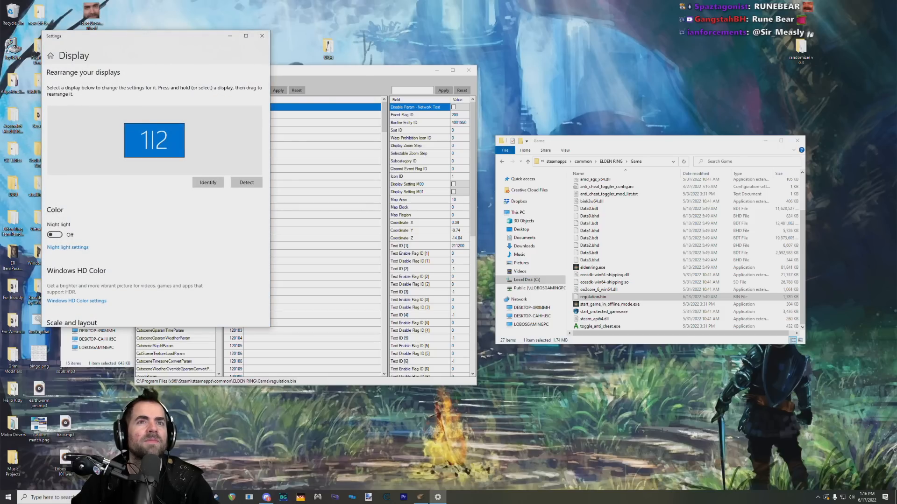
scroll(608, 339, "down", 5)
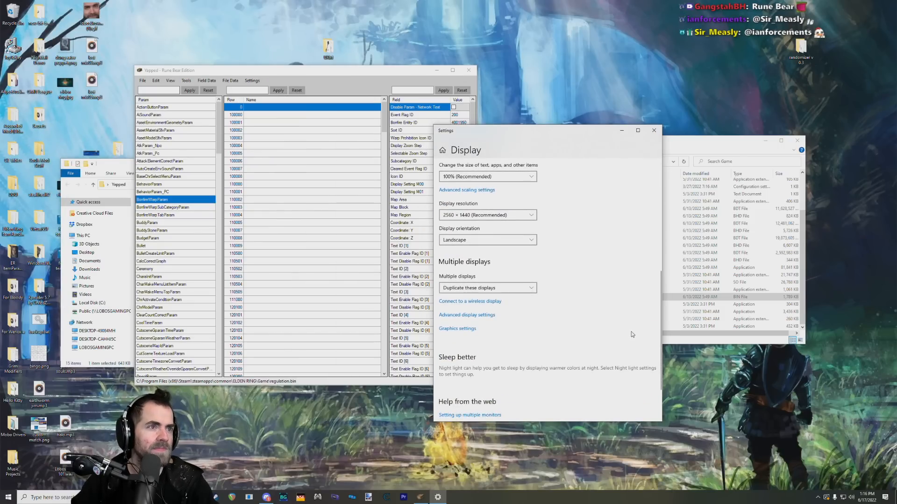
scroll(567, 254, "up", 1)
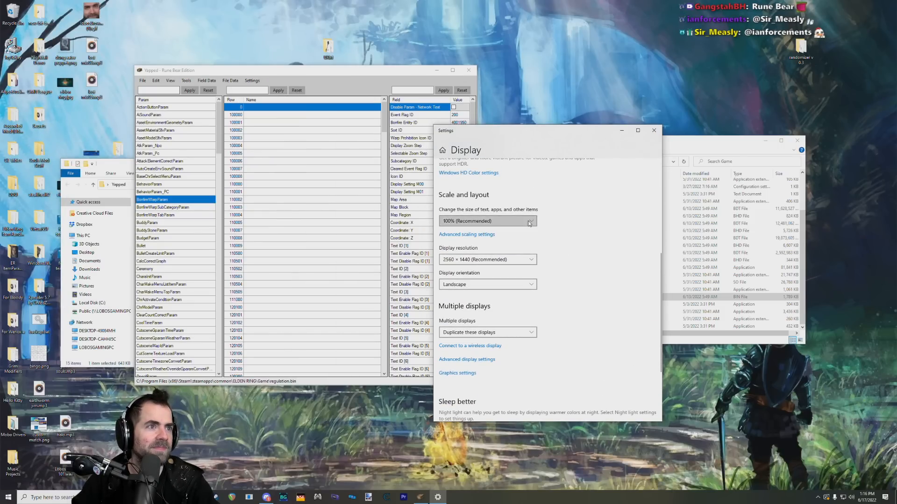
left_click(486, 221)
left_click(475, 246)
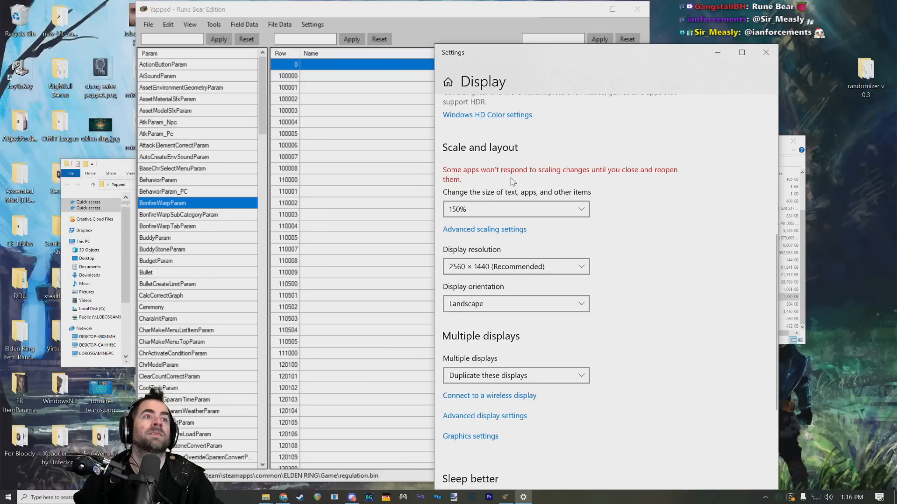
left_click(766, 51)
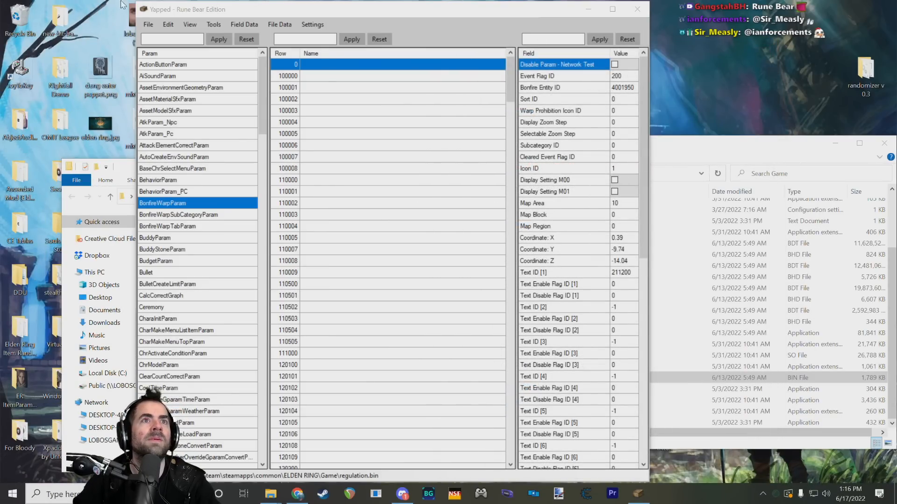
left_click_drag(281, 16, 178, 29)
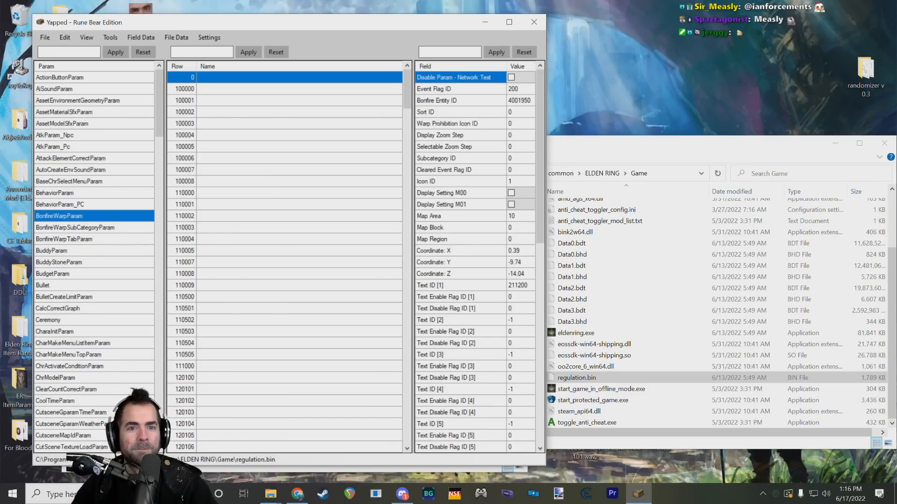
Step: Select AtkParam_Npc in the param list to view its rows and its hit, attack correction and damage fields
mouse_move(424, 184)
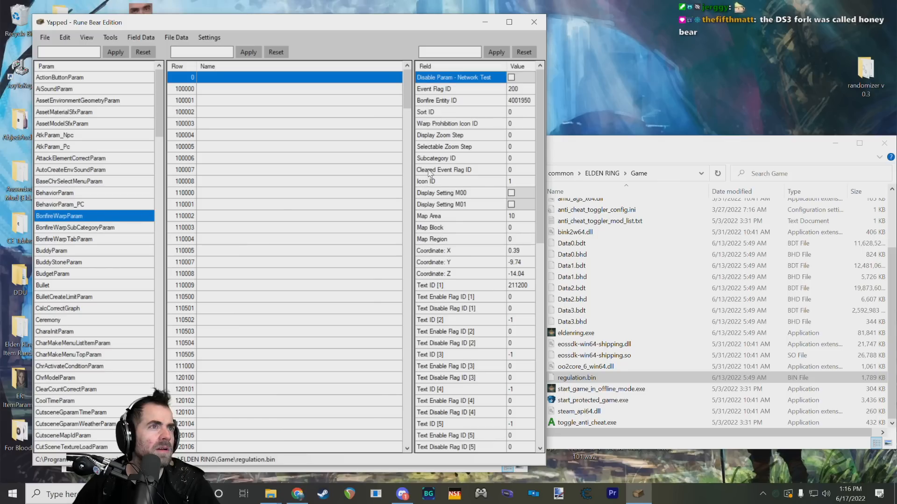
mouse_move(427, 92)
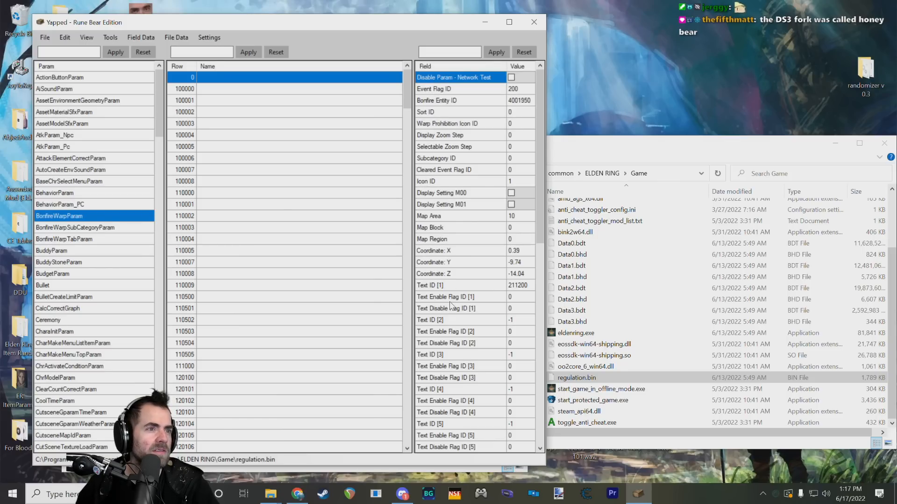
left_click(73, 125)
left_click(74, 135)
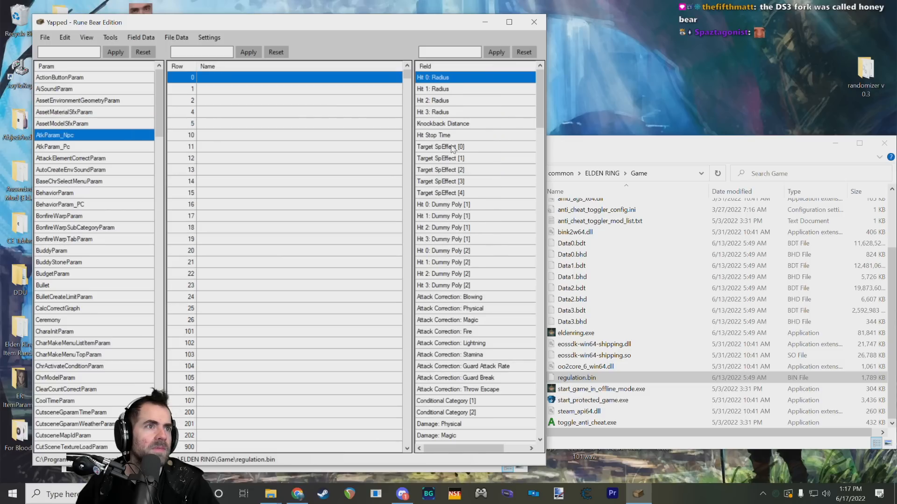
Step: Look through the AtkParam_Npc fields, including the attack correction, damage and hit type entries, and return to the first field
mouse_move(448, 149)
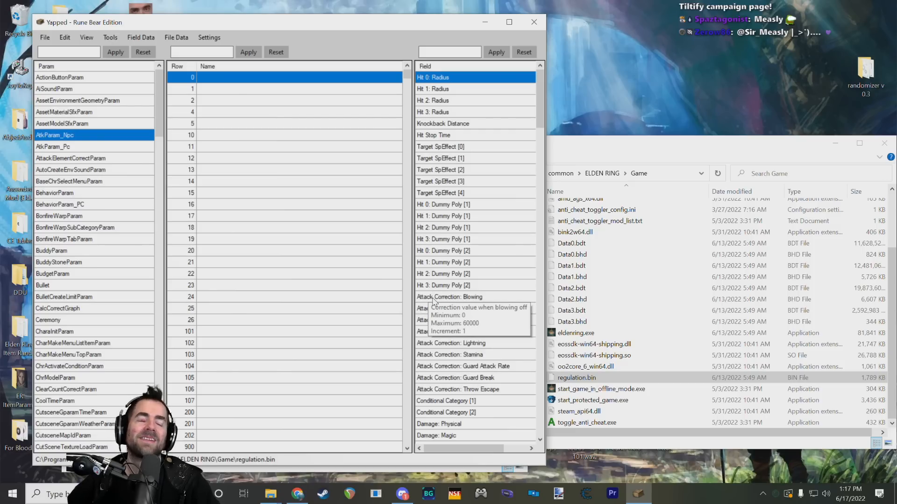
scroll(433, 302, "down", 5)
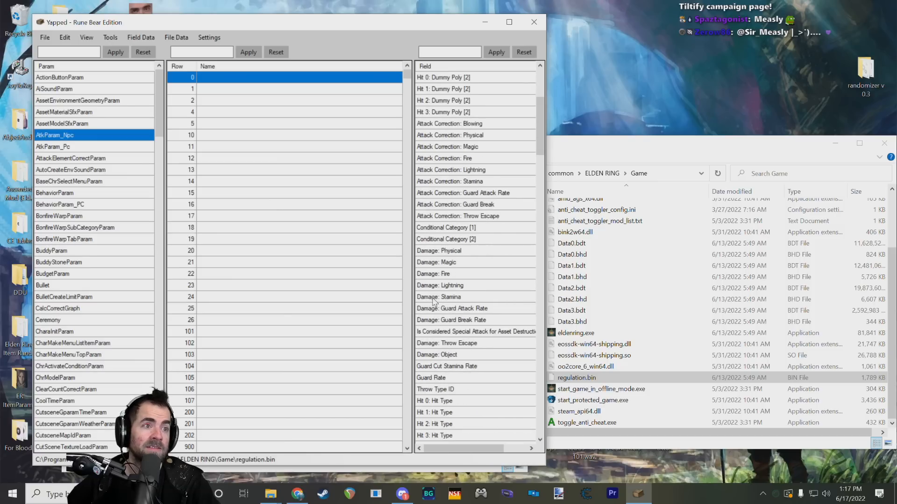
mouse_move(430, 289)
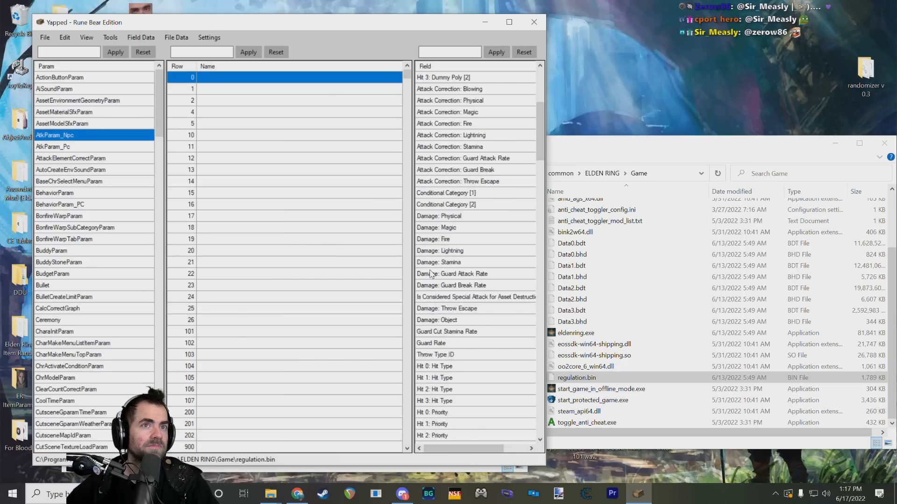
scroll(431, 276, "down", 5)
scroll(430, 262, "up", 10)
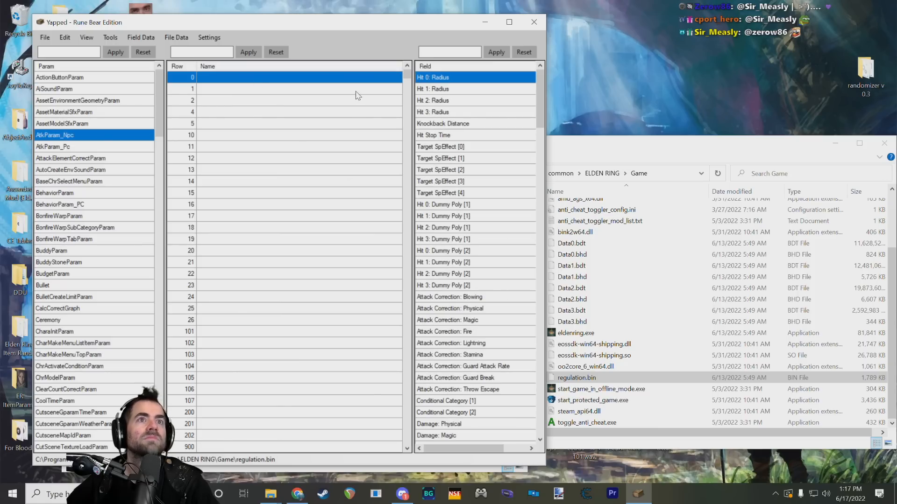
scroll(321, 140, "down", 20)
left_click_drag(407, 78, 404, 60)
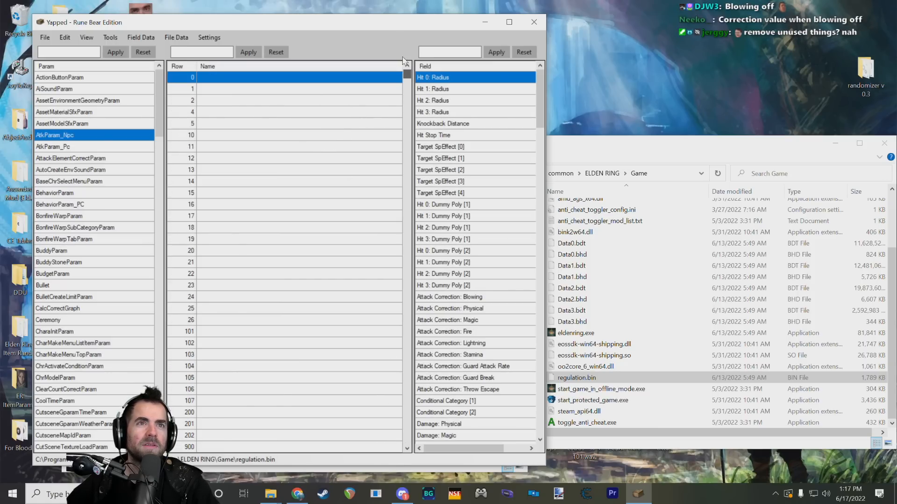
Step: Skim the AtkParam_Npc row IDs up to the 6010020 and 6080000 rows and return to row 0
left_click_drag(159, 107, 159, 146)
scroll(372, 134, "down", 8)
scroll(142, 147, "up", 7)
scroll(384, 100, "up", 1)
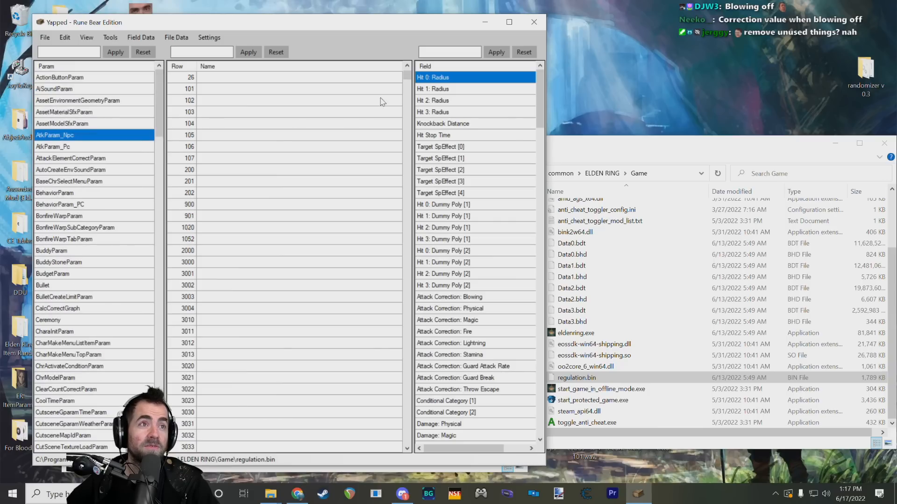
left_click_drag(407, 77, 389, 422)
left_click(187, 262)
scroll(187, 271, "up", 5)
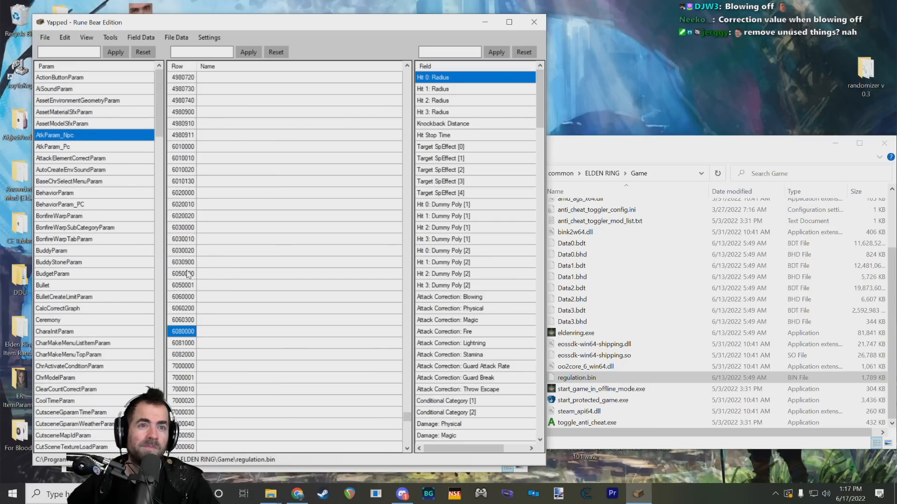
left_click(186, 273)
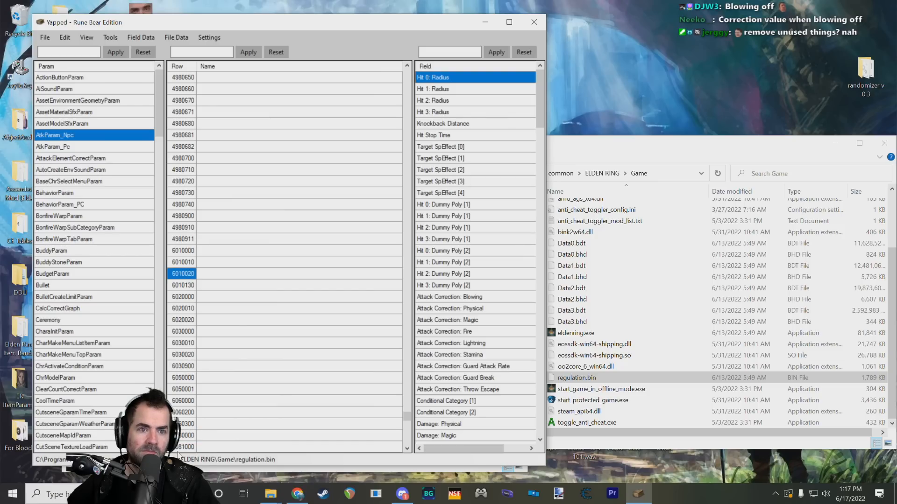
scroll(319, 439, "up", 20)
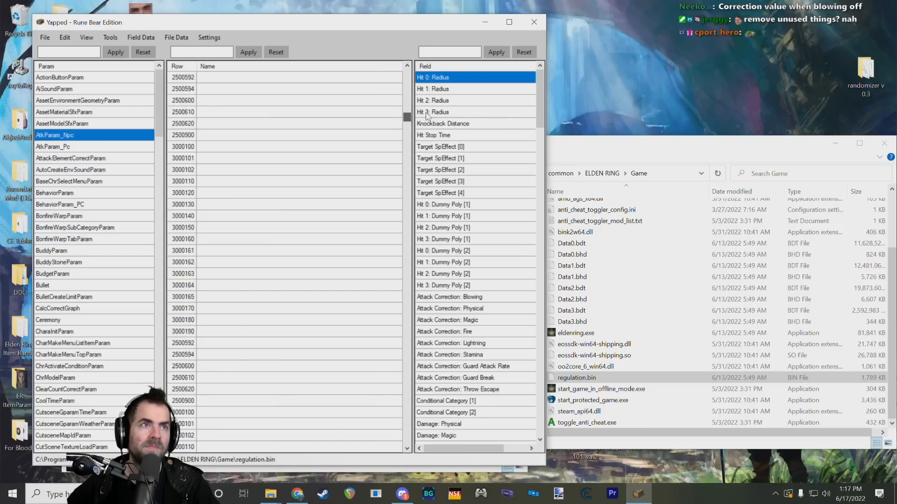
left_click(293, 80)
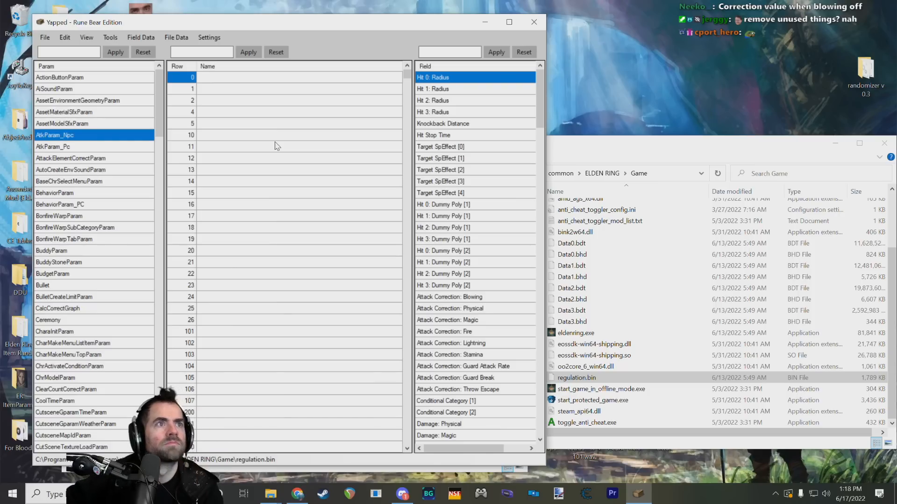
Step: Step through the first AtkParam_Npc rows one by one, from row 0 to row 107
key("Down")
key("Down")
key("Down")
key("Down")
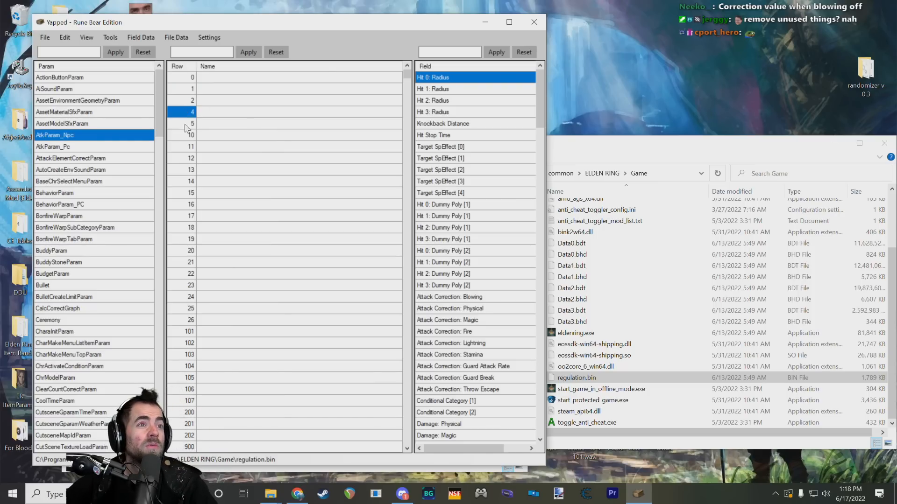
key("Down")
key("Down")
key("Down")
key("Down")
key("Down")
key("Down")
key("Down")
key("Down")
key("Down")
key("Down")
key("Down")
key("Down")
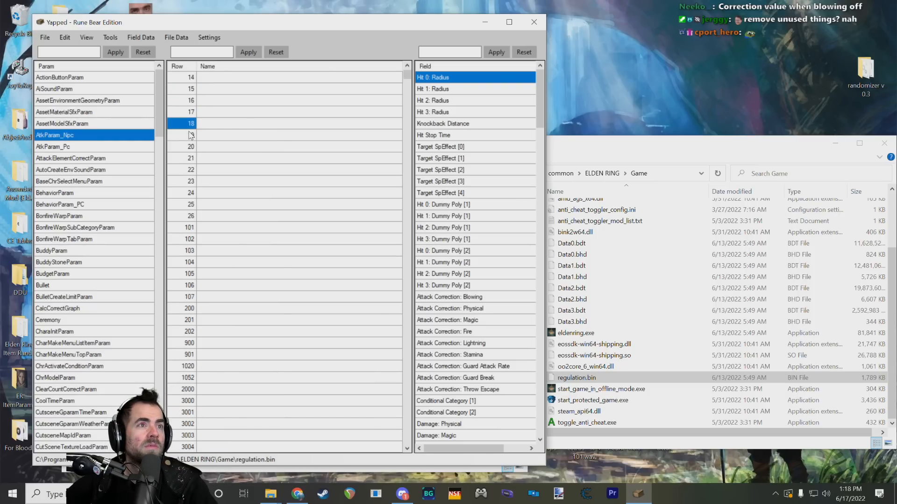
key("Down")
key("Down")
key("Down")
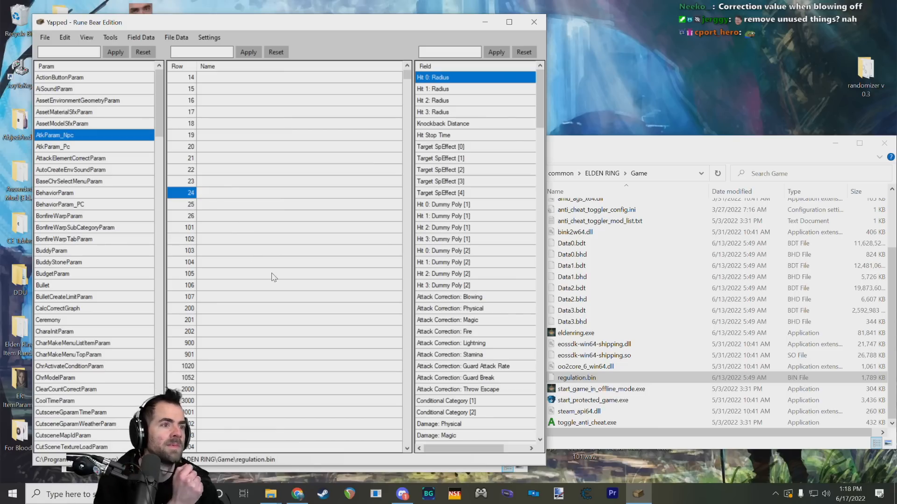
left_click(189, 262)
key("Down")
key("Down")
key("Down")
key("Down")
key("Down")
key("Down")
key("Down")
key("Down")
key("Down")
key("Down")
key("Down")
key("Down")
key("Down")
key("Down")
key("Down")
key("Down")
key("Down")
key("Down")
key("Down")
key("Down")
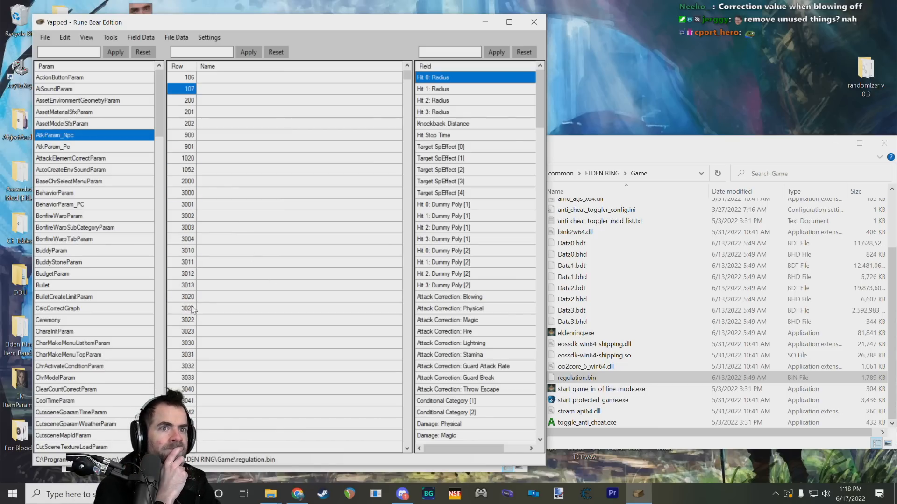
Step: Check the AtkParam_Npc rows near the end of the list, such as 87001440, and go back to the first rows
left_click_drag(407, 76, 391, 442)
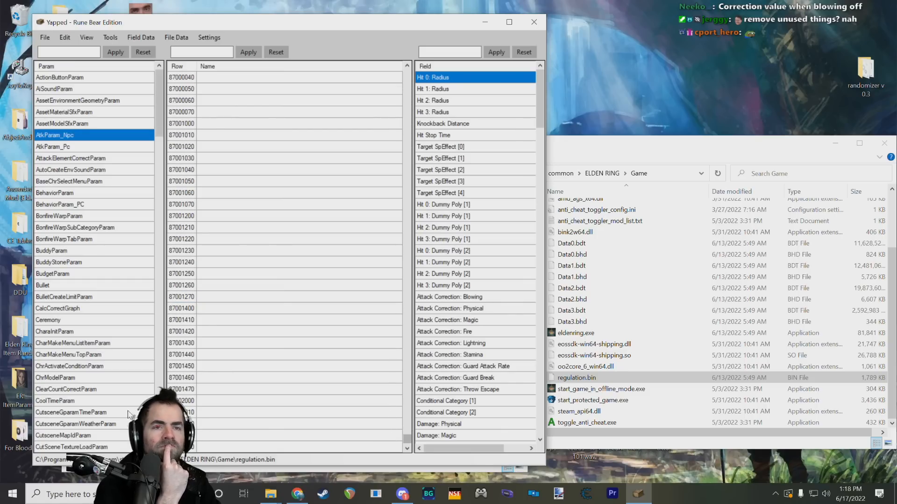
left_click(182, 424)
left_click(188, 354)
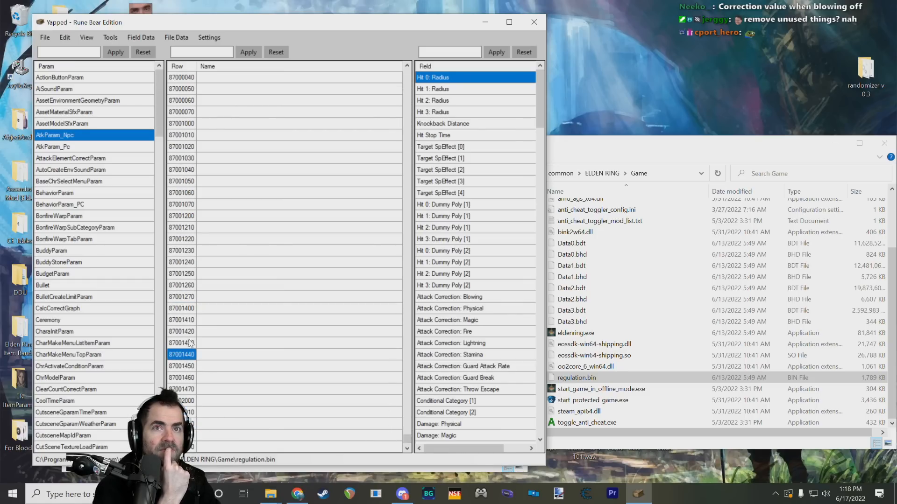
scroll(222, 287, "up", 11)
left_click_drag(407, 441, 407, 74)
left_click(178, 86)
scroll(184, 250, "down", 14)
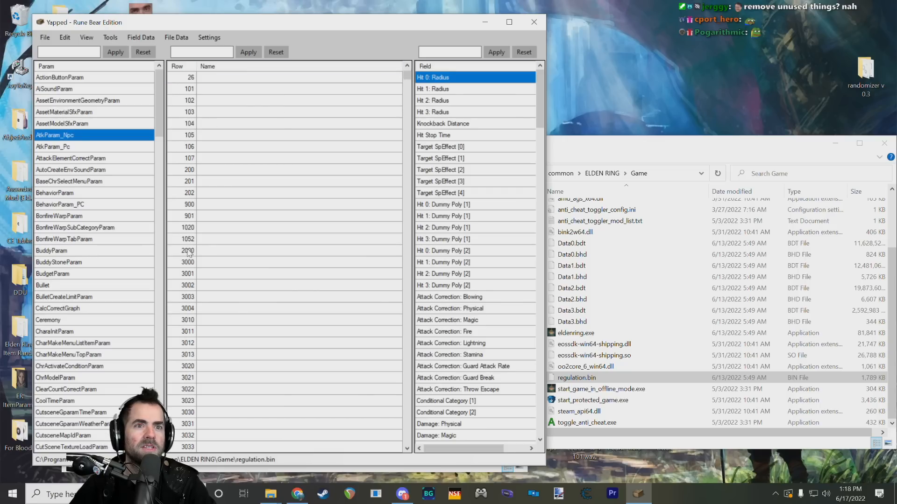
Step: Browse the AtkParam_Npc rows in the 3000 range, selecting rows 3100 and 3133, and continue to the six-digit IDs
left_click(176, 230)
scroll(176, 232, "down", 4)
left_click(178, 228)
scroll(182, 228, "down", 4)
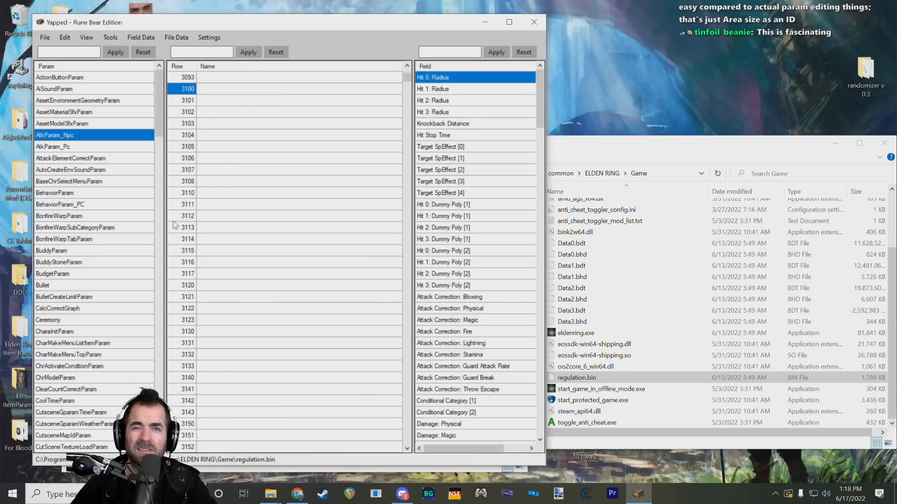
scroll(184, 229, "down", 4)
left_click(184, 227)
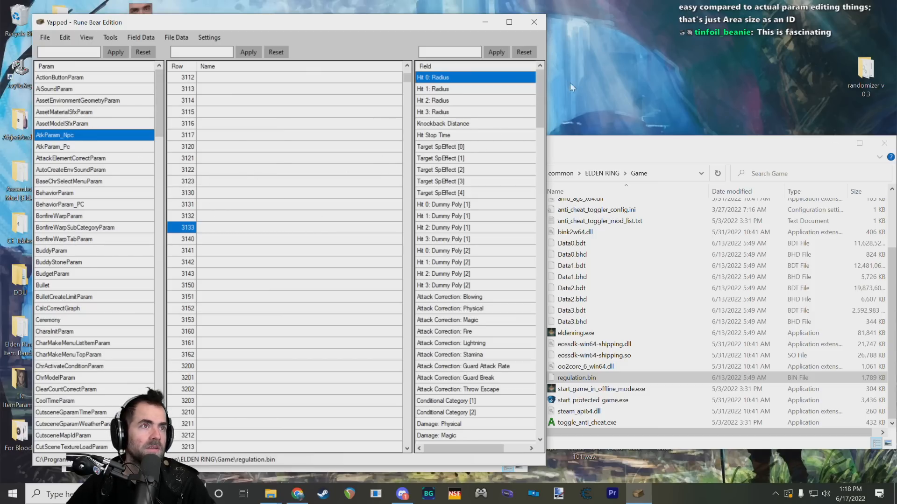
mouse_move(540, 99)
left_mouse_down()
mouse_move(556, 246)
mouse_move(551, 359)
mouse_move(550, 88)
left_mouse_up()
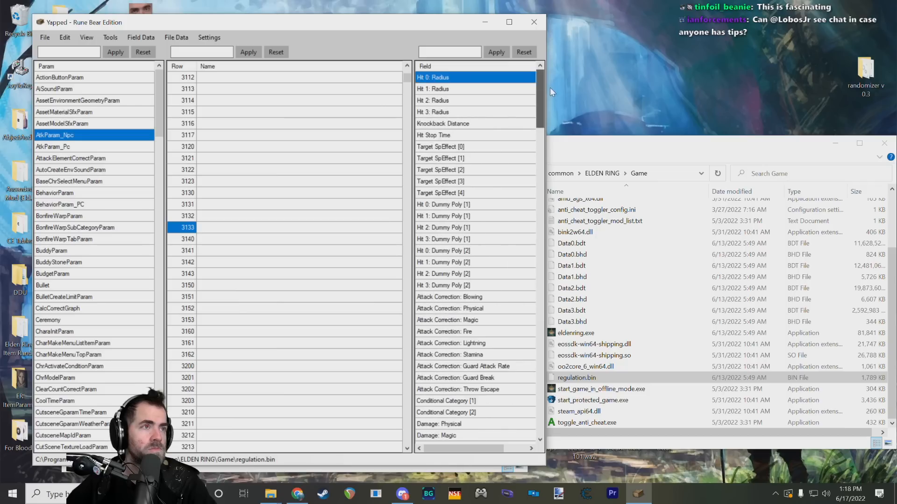
scroll(182, 206, "down", 15)
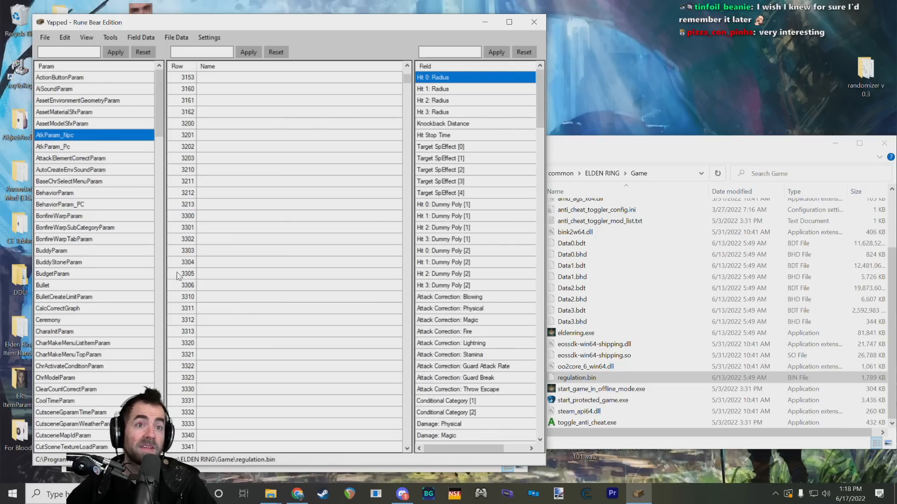
scroll(186, 249, "down", 10)
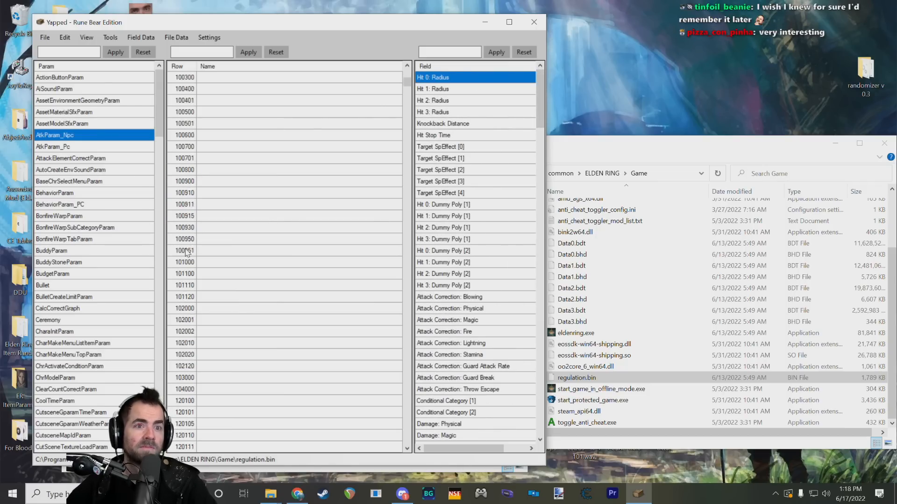
Step: Examine the AtkParam_Npc rows from 200300 and 2010100 up to the unnamed 2500220 and 2500222 rows
left_click(186, 262)
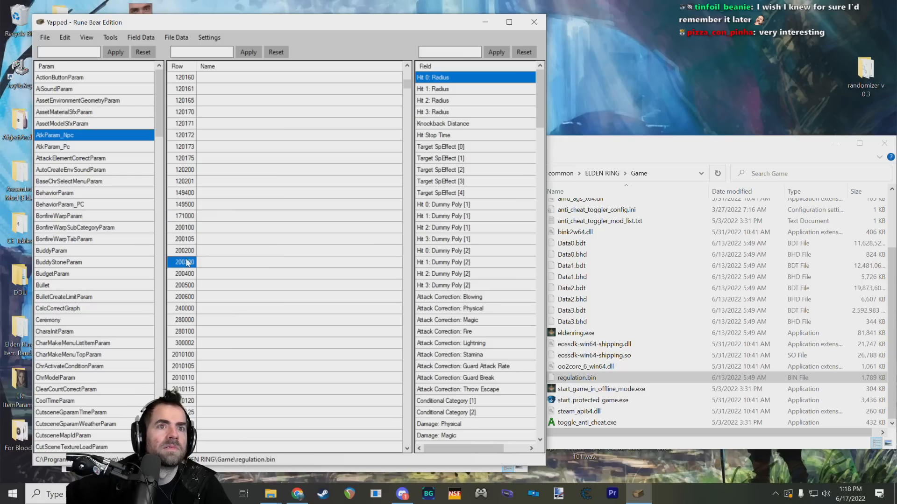
left_click(182, 355)
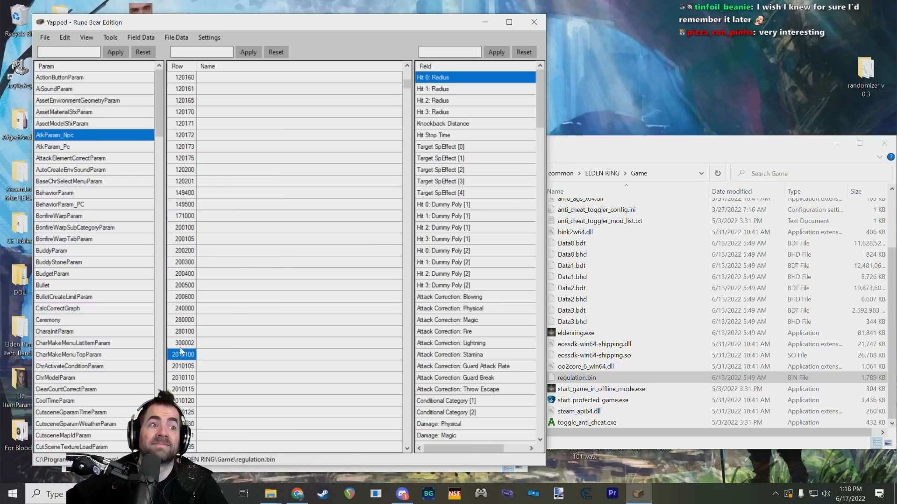
scroll(181, 351, "down", 4)
scroll(181, 344, "down", 10)
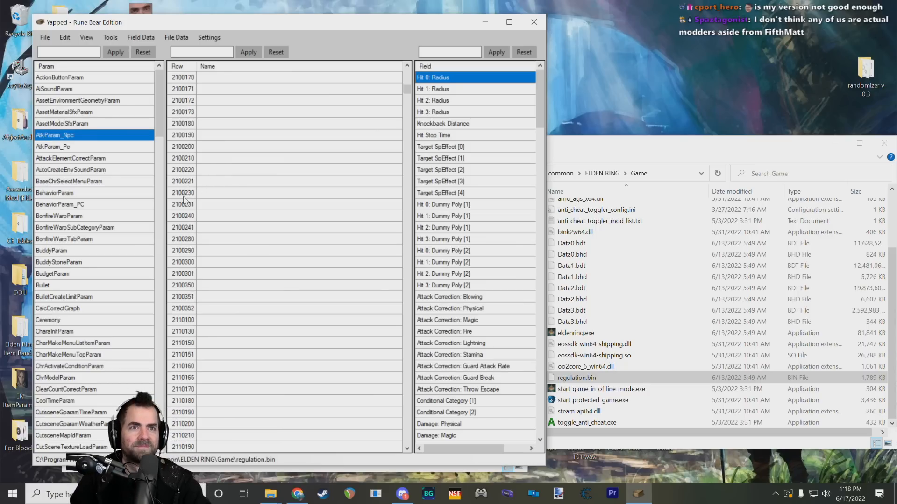
scroll(183, 194, "down", 15)
scroll(183, 193, "down", 10)
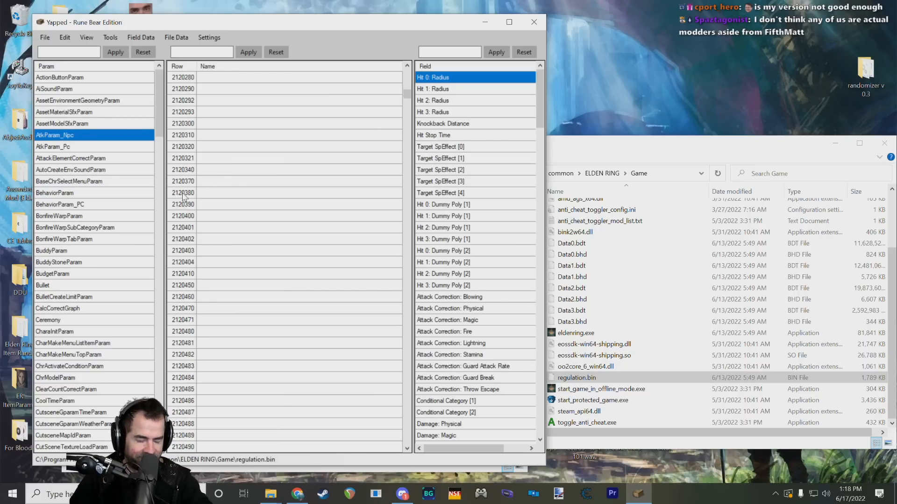
left_click_drag(407, 94, 407, 117)
left_click(269, 159)
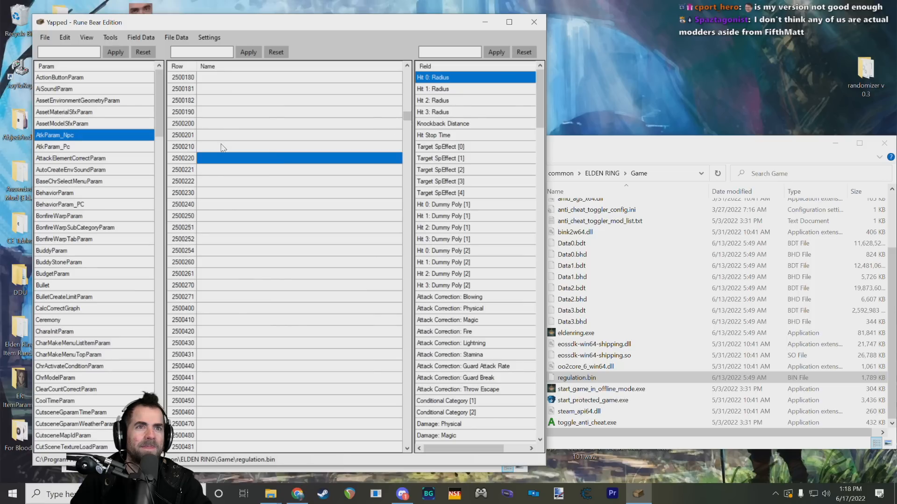
left_click(247, 182)
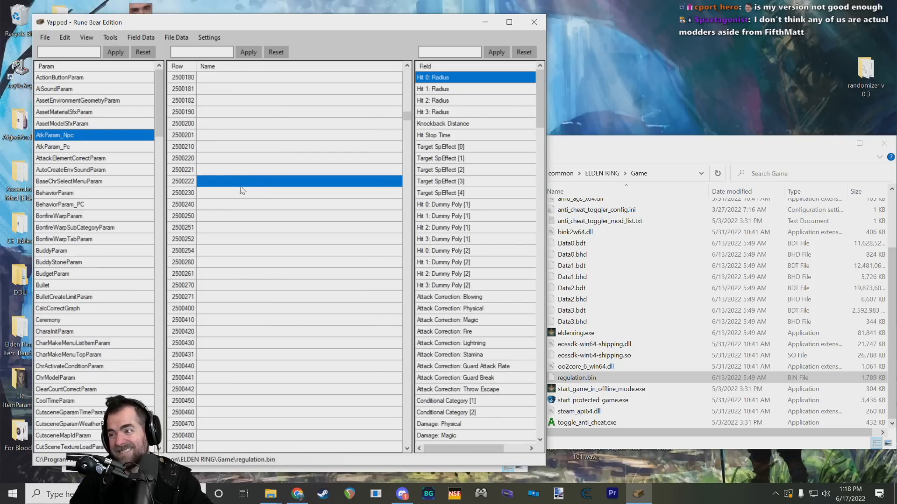
scroll(247, 173, "down", 5)
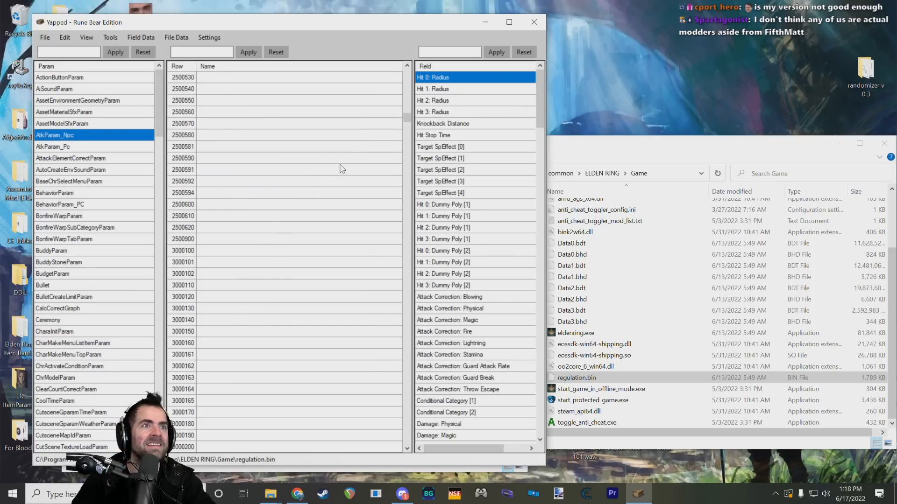
scroll(202, 110, "up", 10)
Step: Import the stock row names, skipping rows that already have names, and select the Crucible Knight bullet row 2500482
left_click(111, 38)
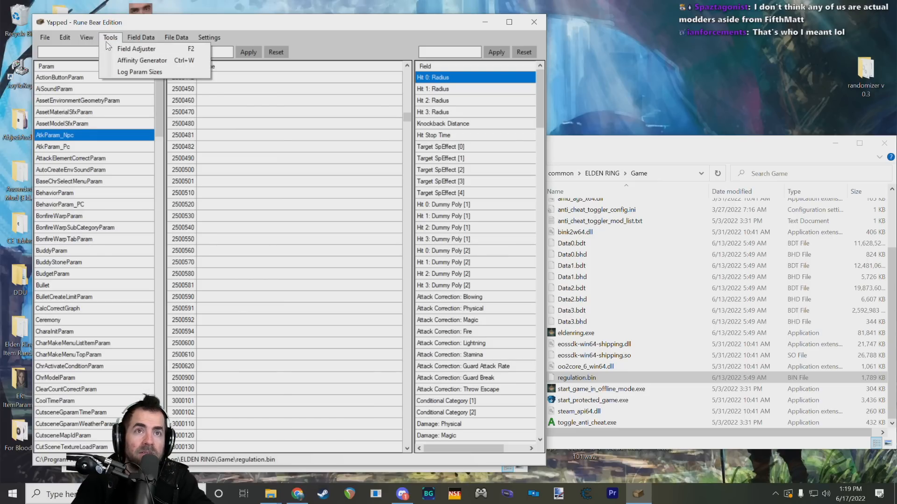
mouse_move(143, 42)
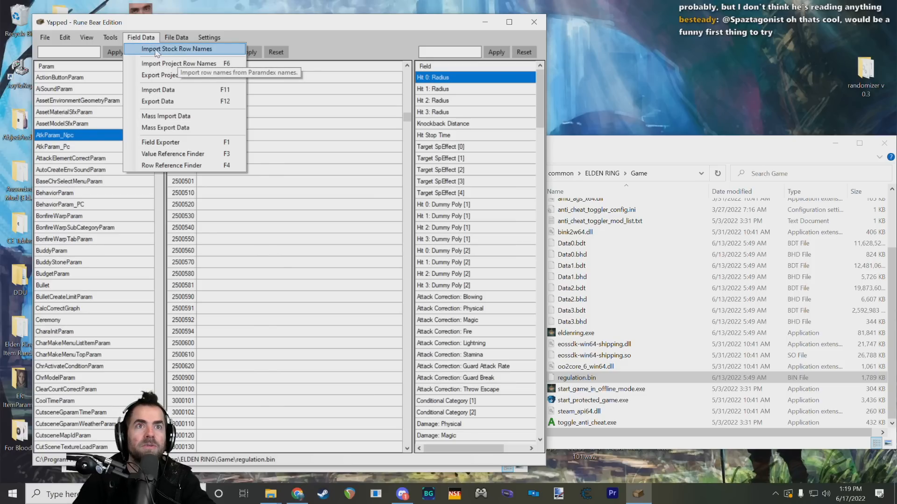
left_click(147, 37)
left_click(147, 37)
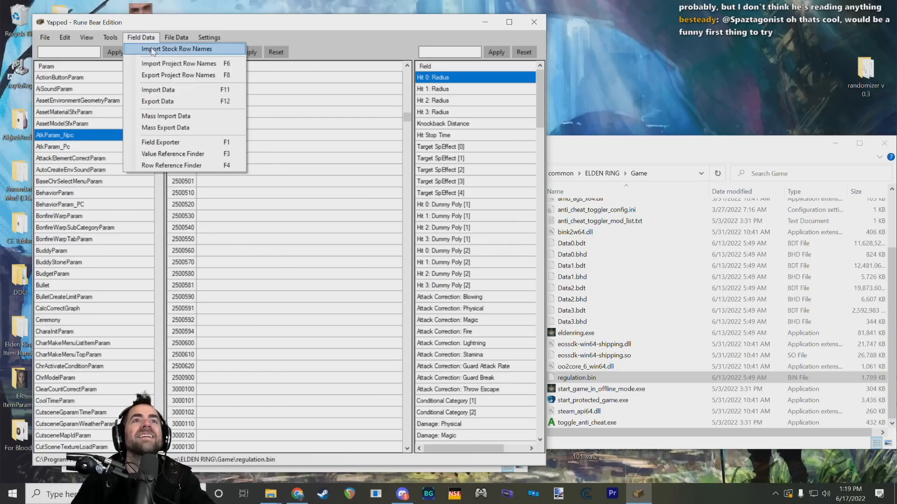
left_click(152, 49)
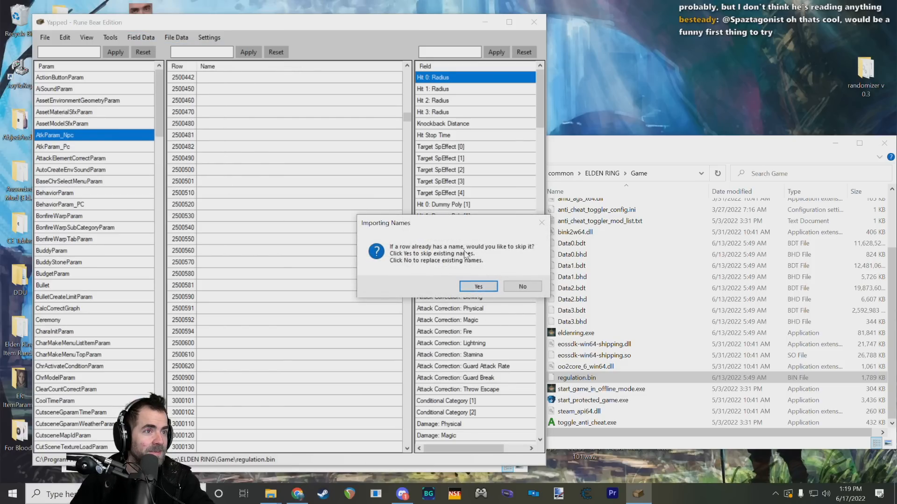
left_click(479, 287)
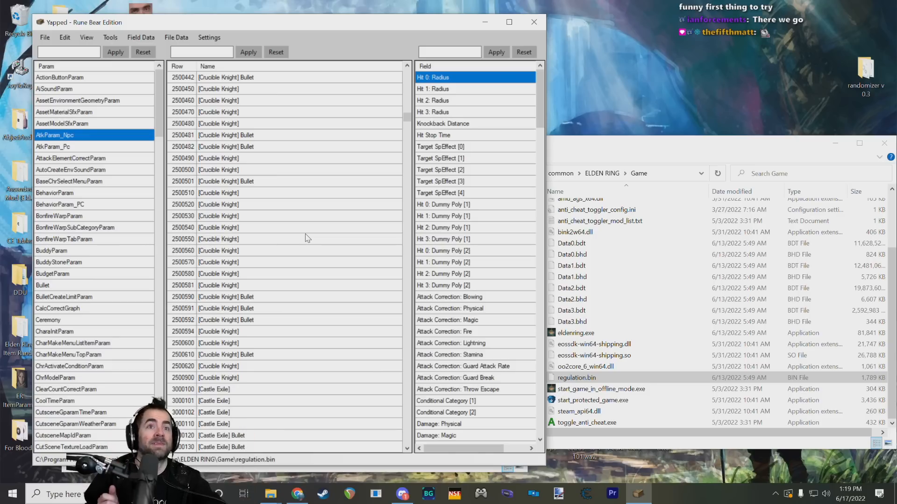
left_click(253, 136)
left_click(255, 147)
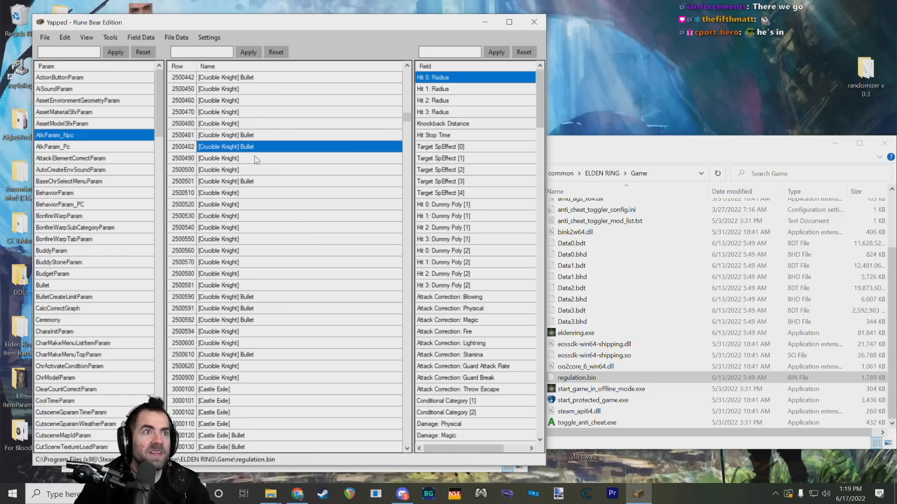
Step: Browse the named Crucible Knight rows in AtkParam_Npc and go back up to the Giant Crab rows
left_click(254, 159)
left_click(251, 172)
left_click(254, 239)
left_click(255, 341)
scroll(262, 322, "up", 15)
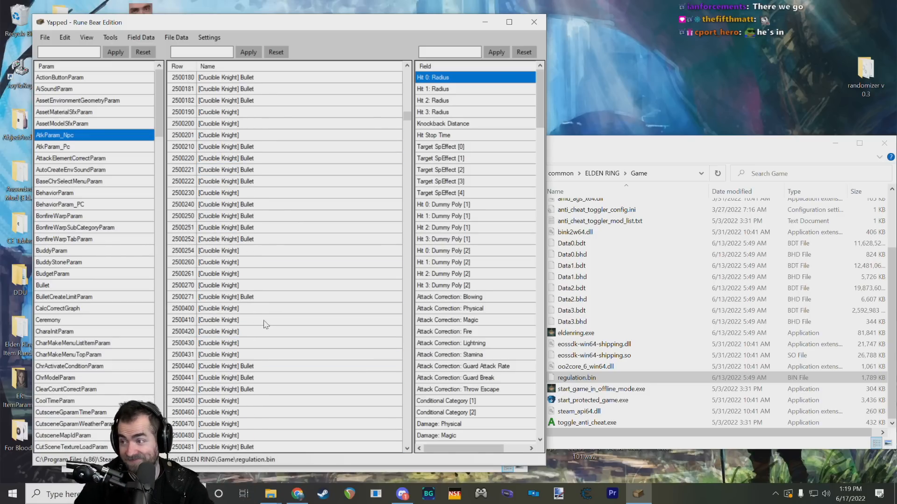
scroll(355, 275, "up", 20)
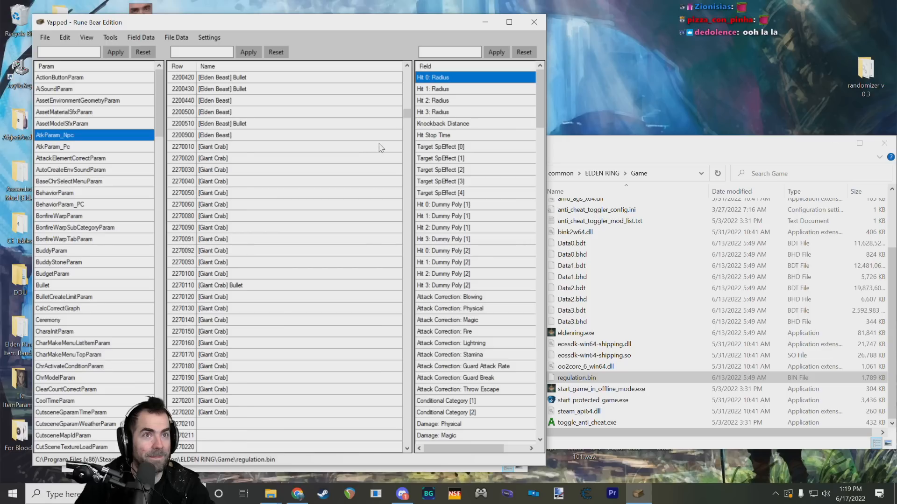
Step: Look through the Giant Crab rows from 2270160 to 2270202 and the unnamed rows that follow
scroll(303, 224, "down", 9)
left_click(216, 204)
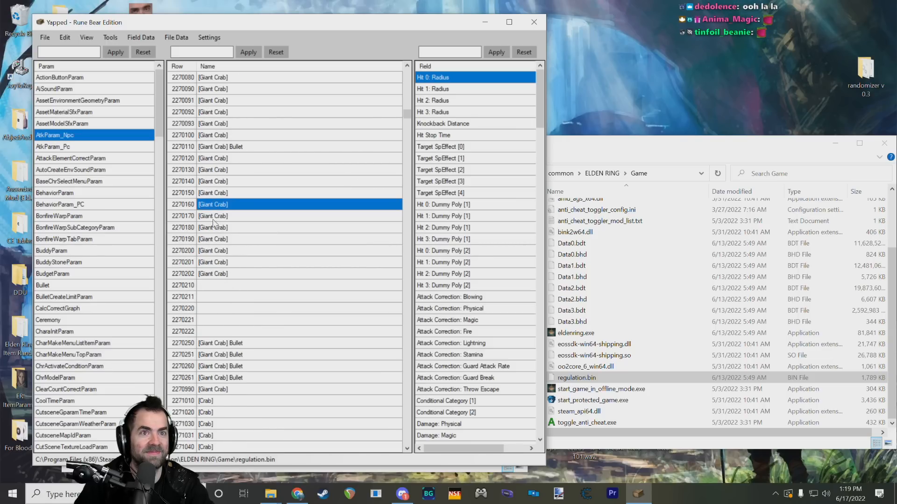
left_click(217, 216)
left_click(217, 251)
left_click(218, 273)
scroll(221, 247, "up", 4)
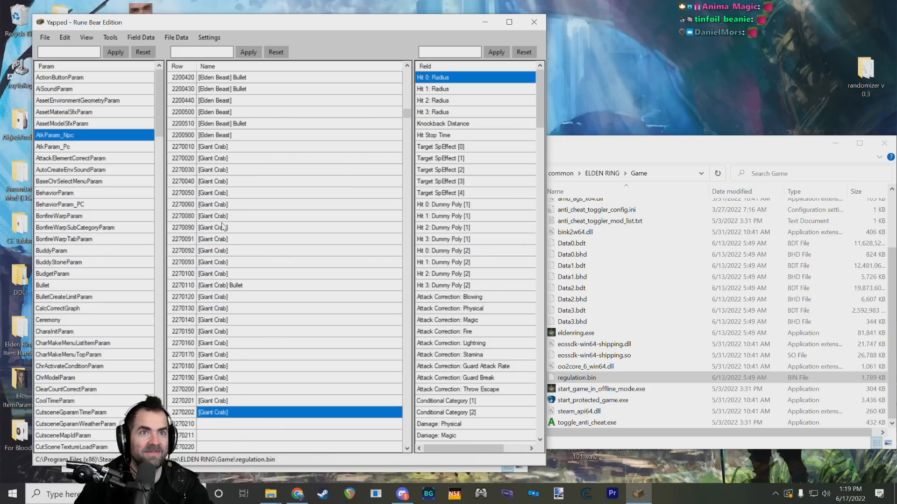
scroll(223, 226, "down", 9)
scroll(223, 227, "up", 3)
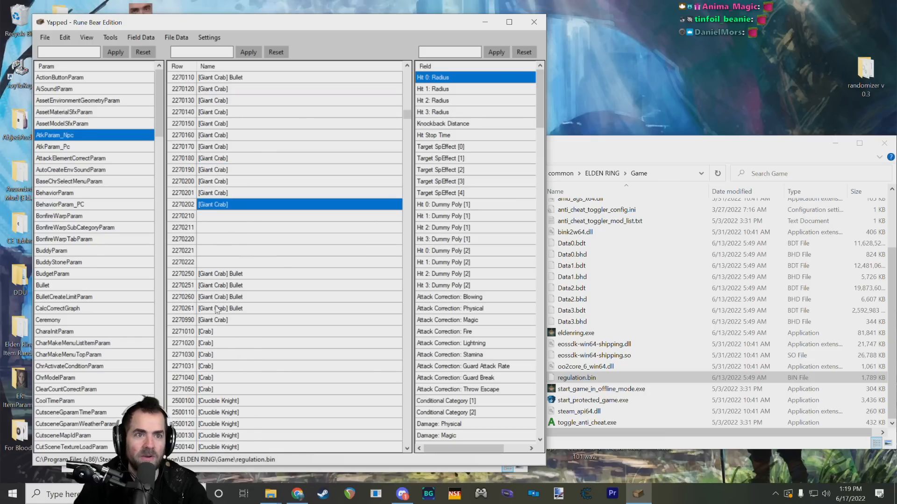
Step: Check the full Giant Crab range from row 2270010 through the bullet rows to 2270990
left_click(224, 320)
scroll(225, 255, "up", 8)
left_click(223, 217)
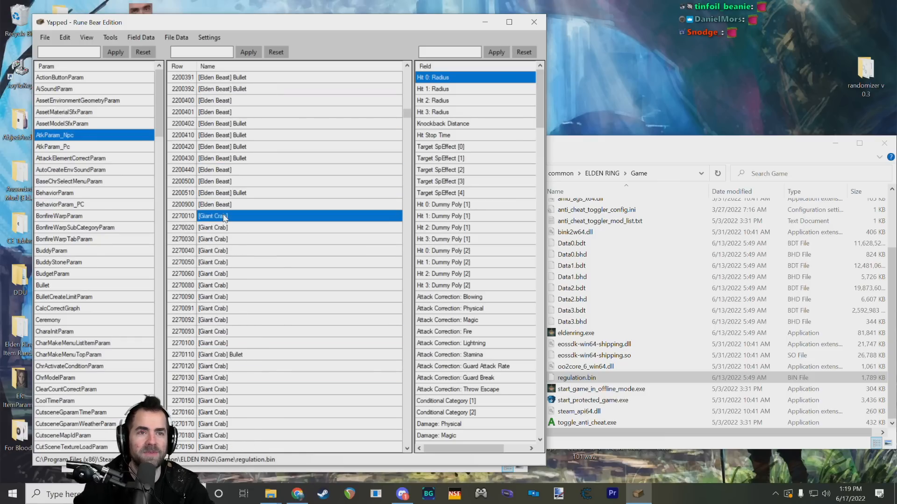
scroll(242, 239, "down", 6)
left_click(217, 273)
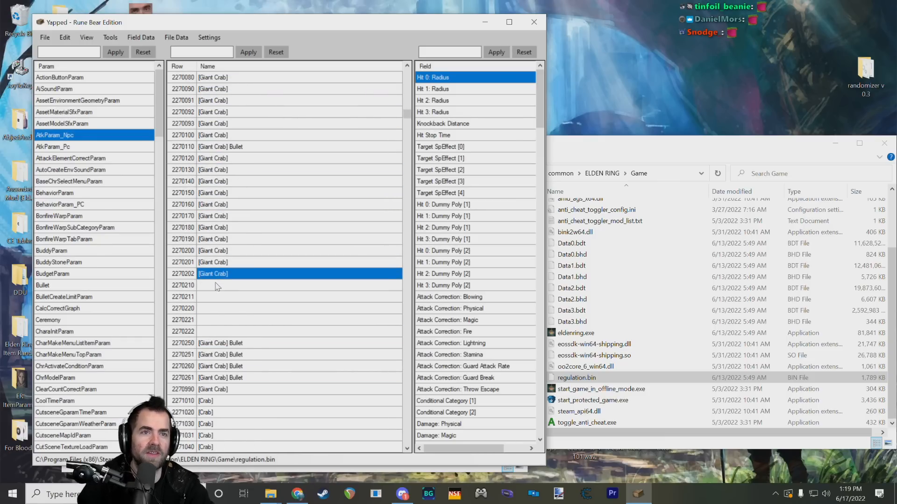
left_click(217, 355)
left_click(216, 378)
left_click(218, 389)
Step: Go over the Giant Crab rows again around 2270202 and select row 2270020
scroll(222, 322, "up", 5)
scroll(221, 317, "down", 7)
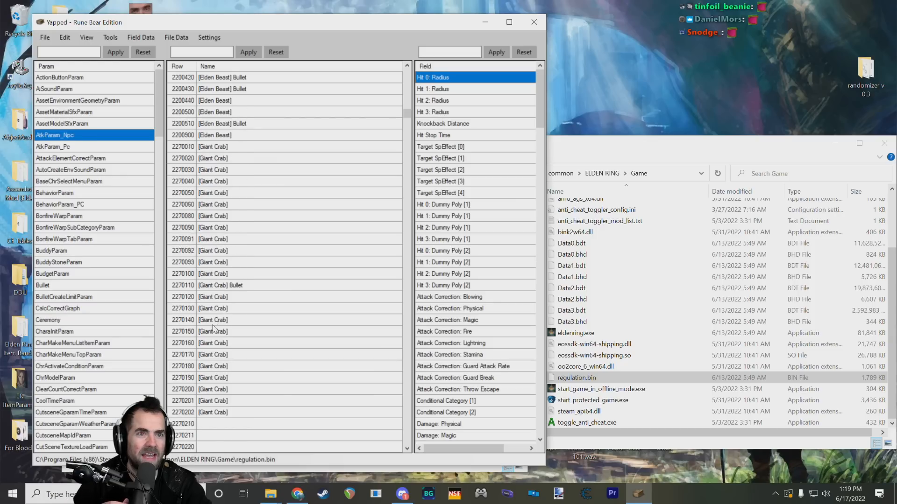
left_click(218, 193)
left_click(220, 204)
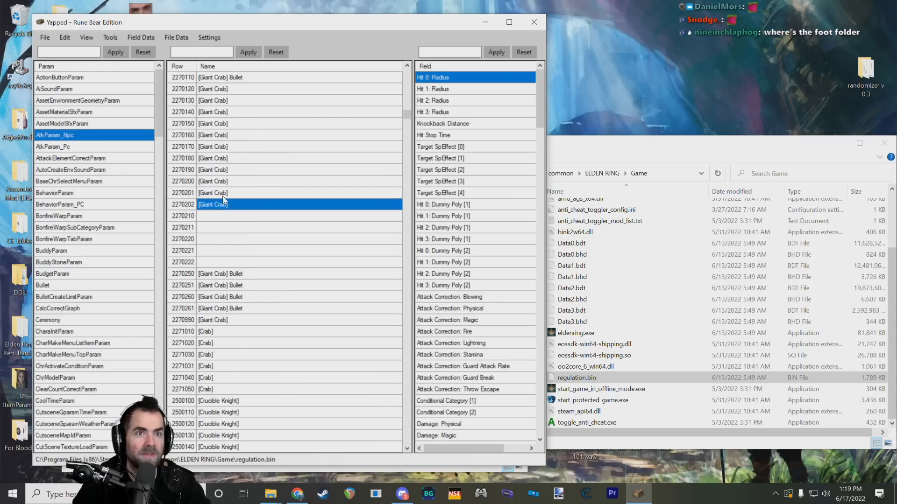
scroll(220, 205, "up", 8)
left_click(210, 229)
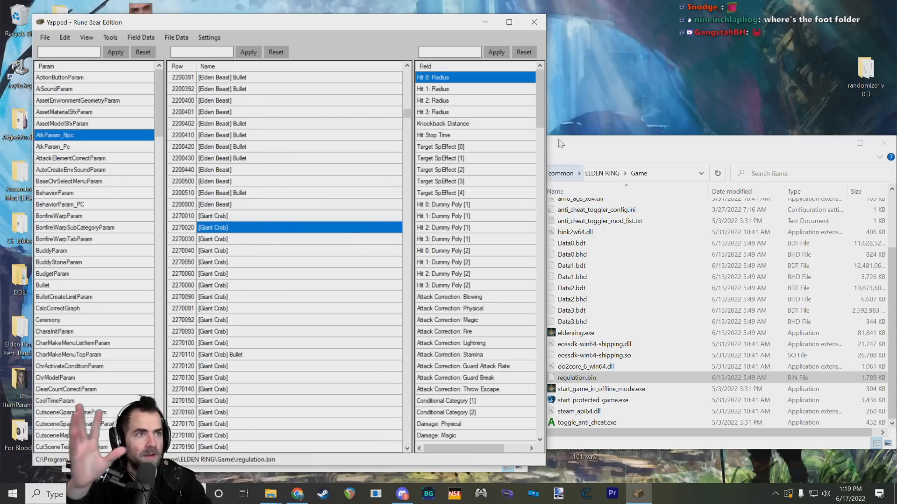
Step: Maximize the window and widen the field pane enough to include the Value column
left_click_drag(543, 113, 539, 95)
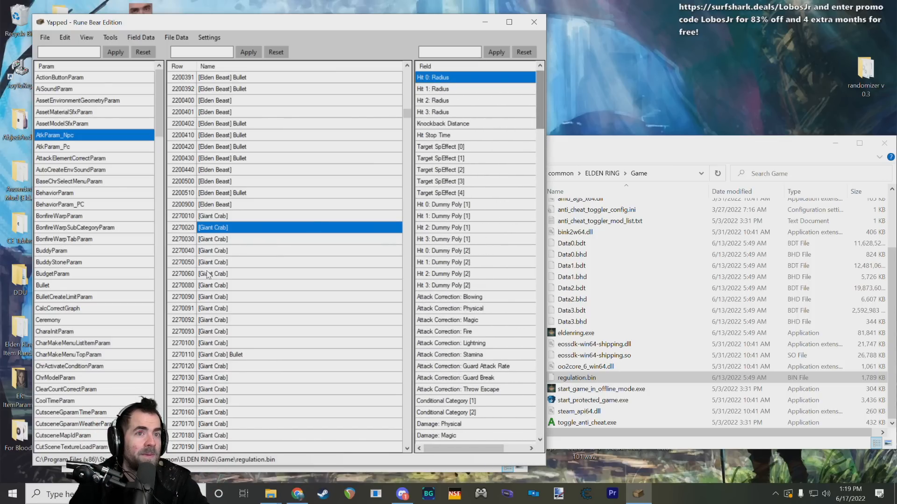
left_click(509, 22)
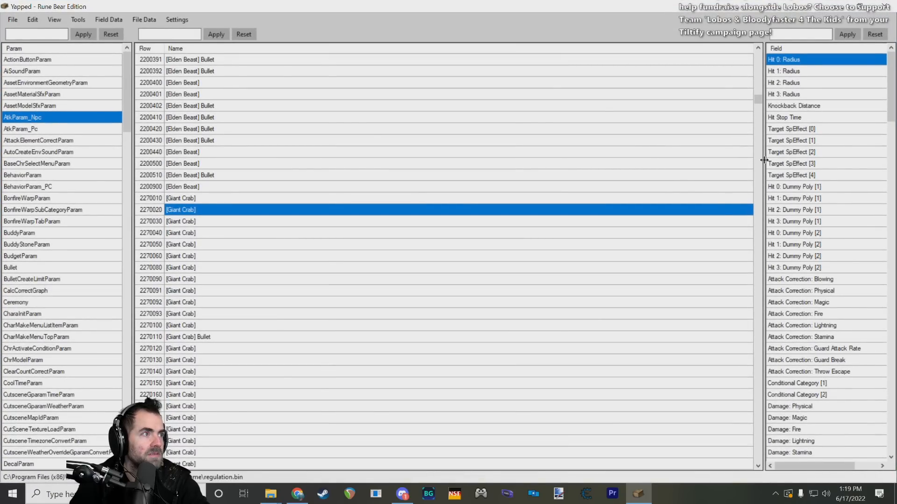
left_click_drag(764, 160, 480, 177)
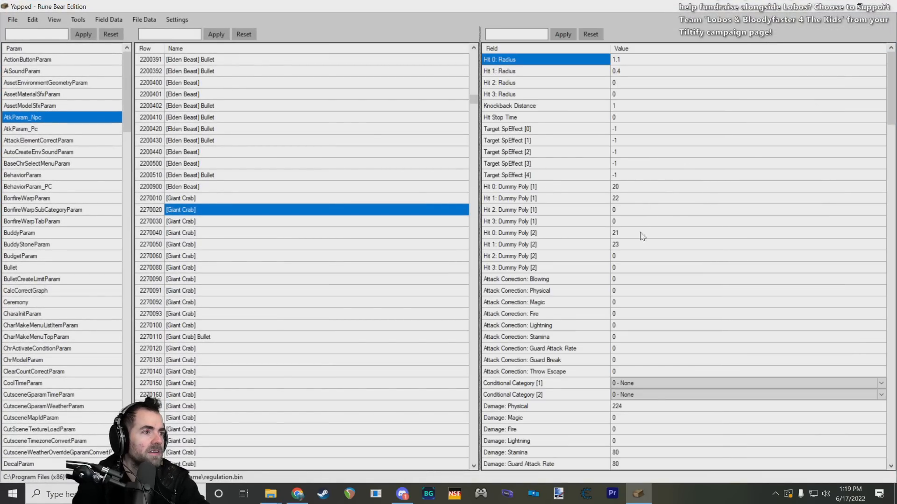
Step: Select Giant Crab row 2270010 and examine its fields, from hit radius and damage through to the last entries
scroll(642, 235, "down", 8)
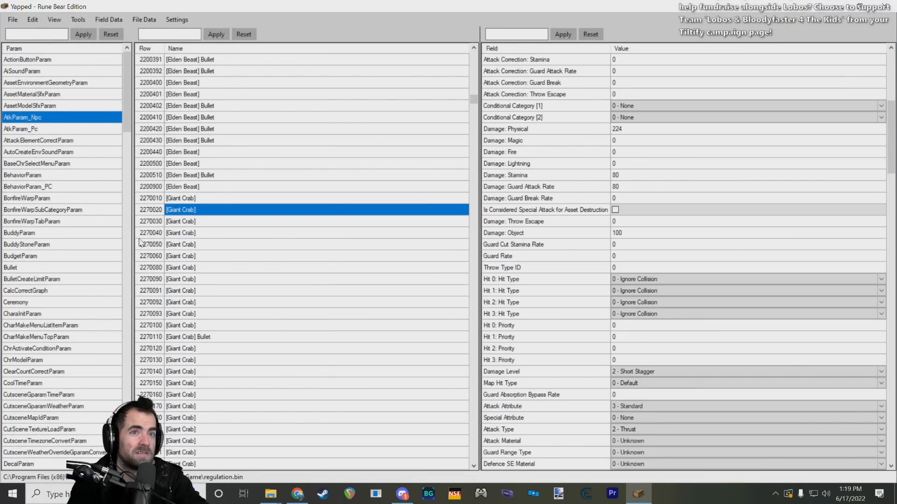
left_click(204, 198)
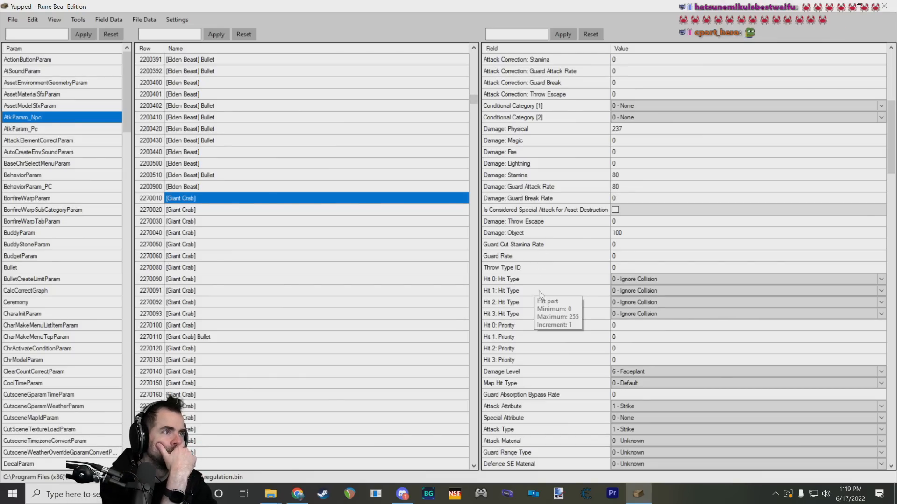
scroll(541, 294, "up", 8)
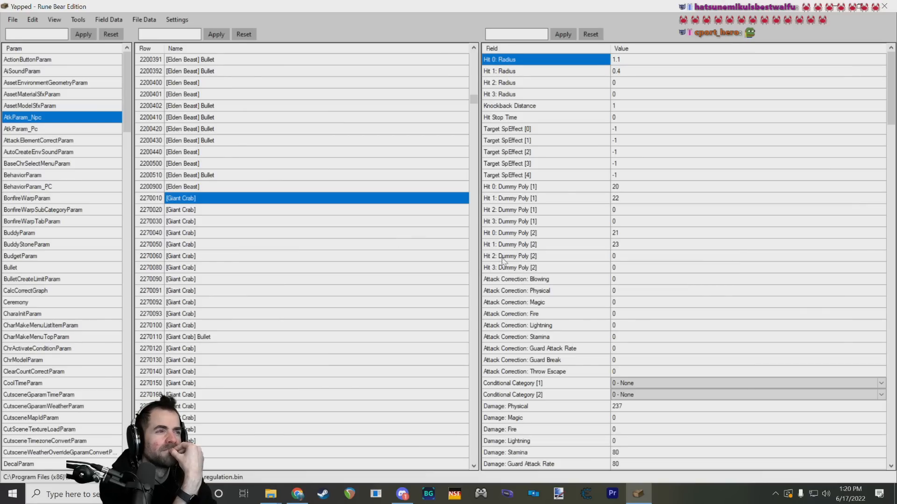
scroll(522, 280, "down", 4)
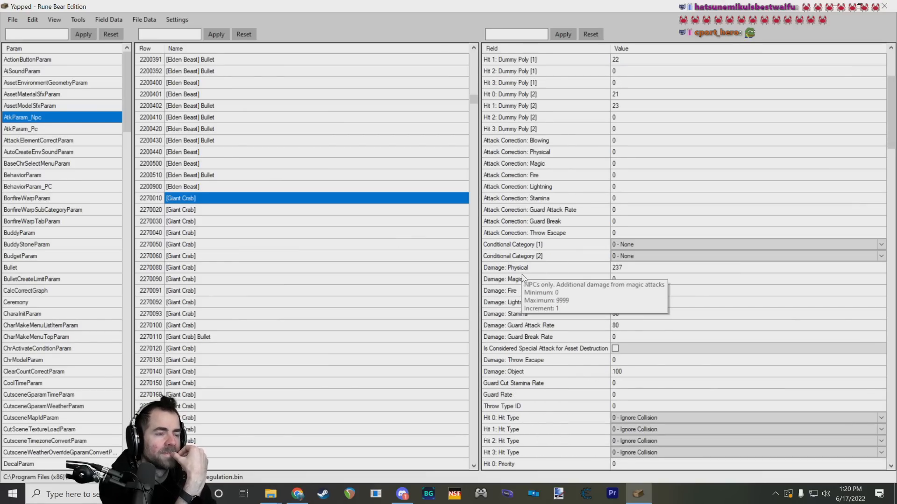
scroll(523, 276, "down", 10)
scroll(525, 276, "down", 15)
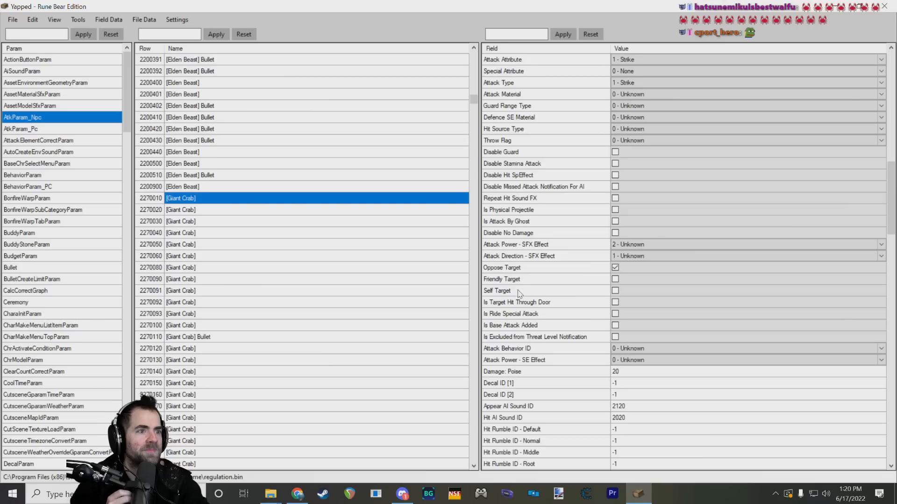
scroll(521, 283, "down", 7)
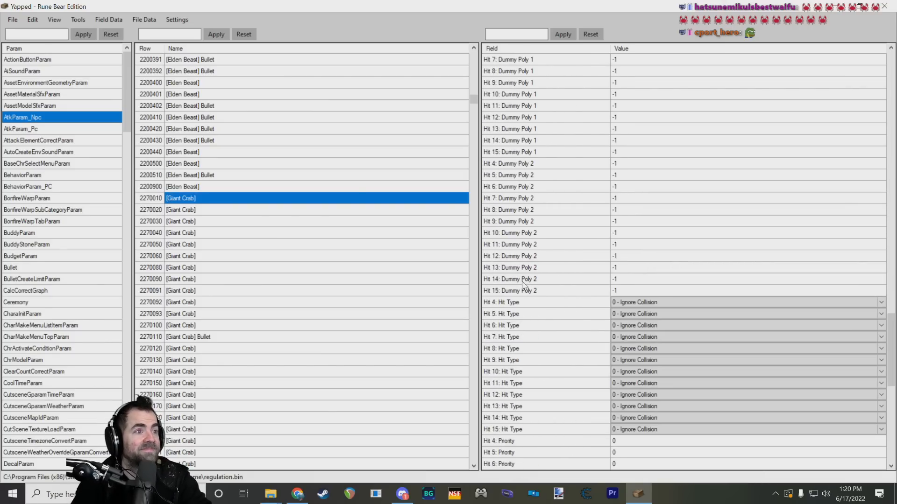
scroll(539, 277, "down", 10)
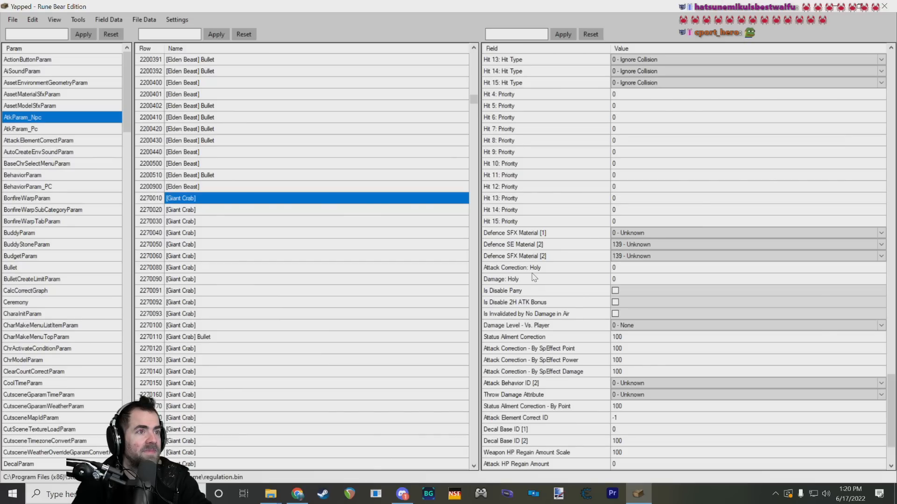
scroll(534, 277, "down", 2)
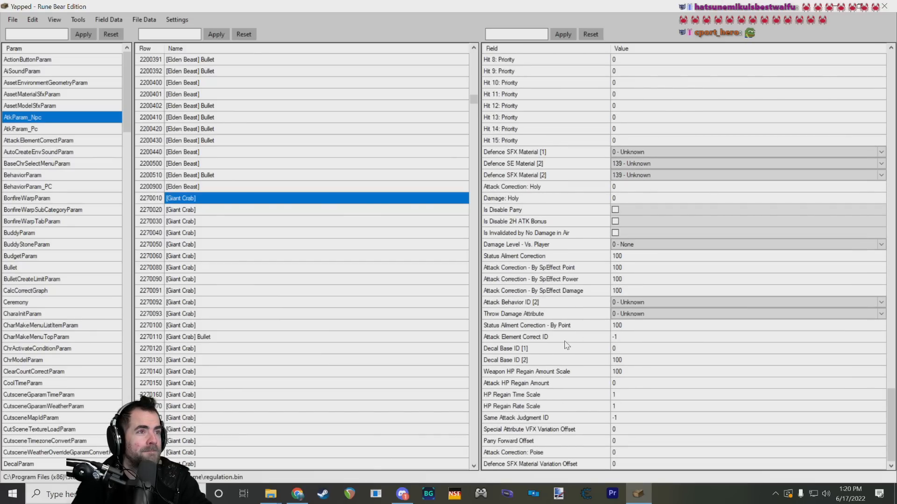
Step: Inspect the Hit 4: Dummy Poly 1 field of Giant Crab row 2270010, including its description and value
scroll(566, 345, "up", 19)
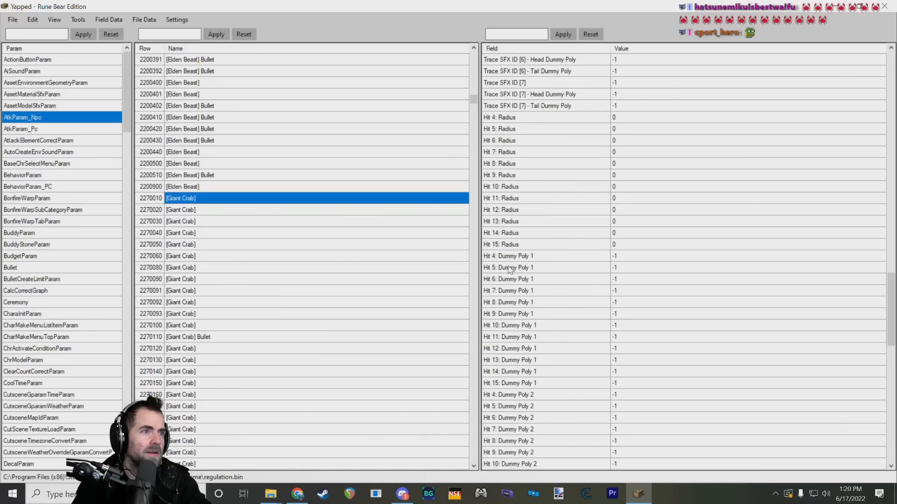
left_click(520, 257)
mouse_move(589, 232)
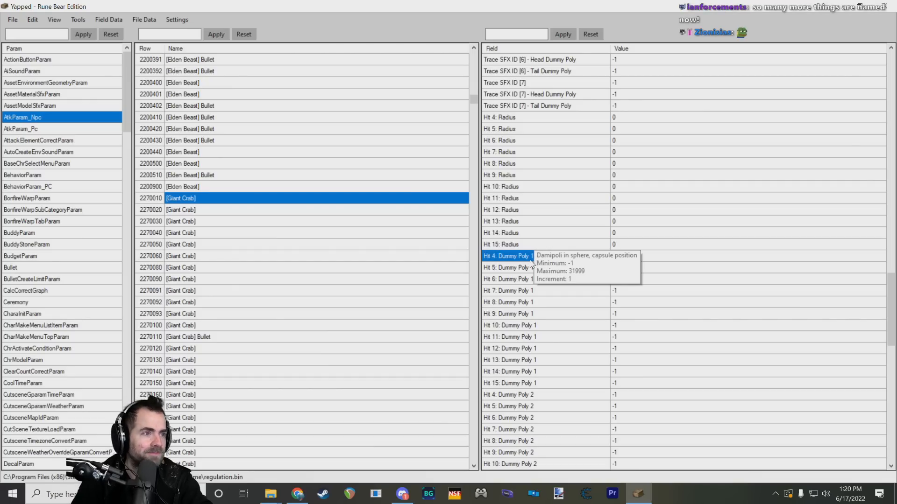
left_click(617, 256)
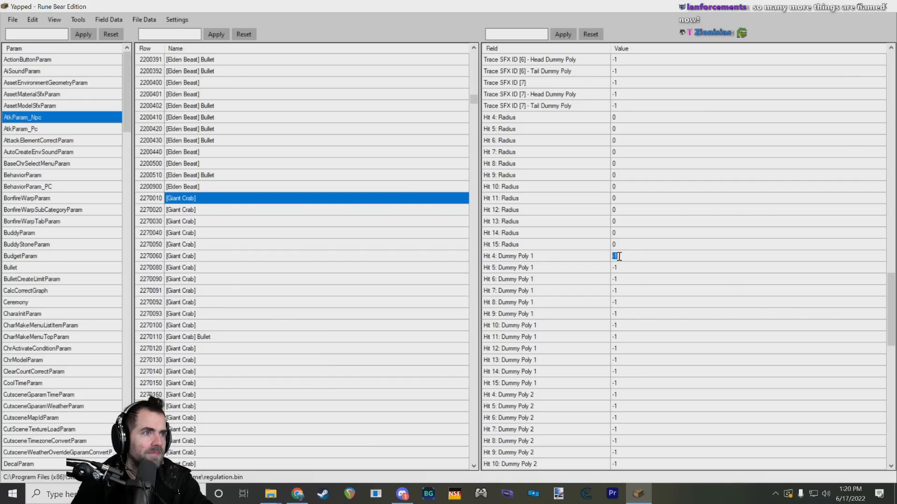
scroll(566, 299, "down", 3)
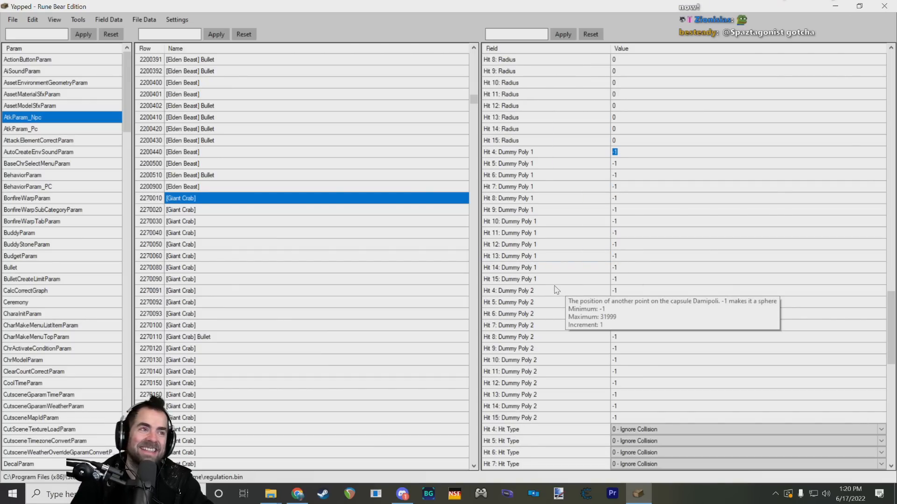
scroll(556, 290, "up", 1)
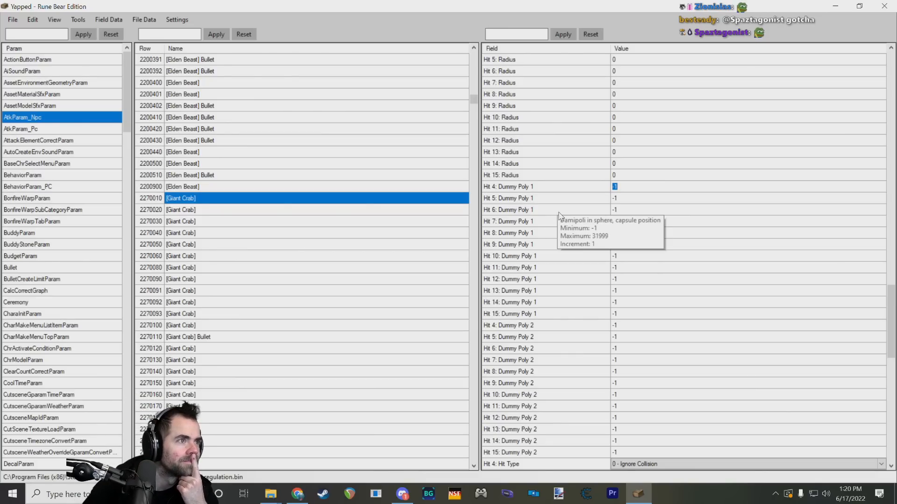
key("Down")
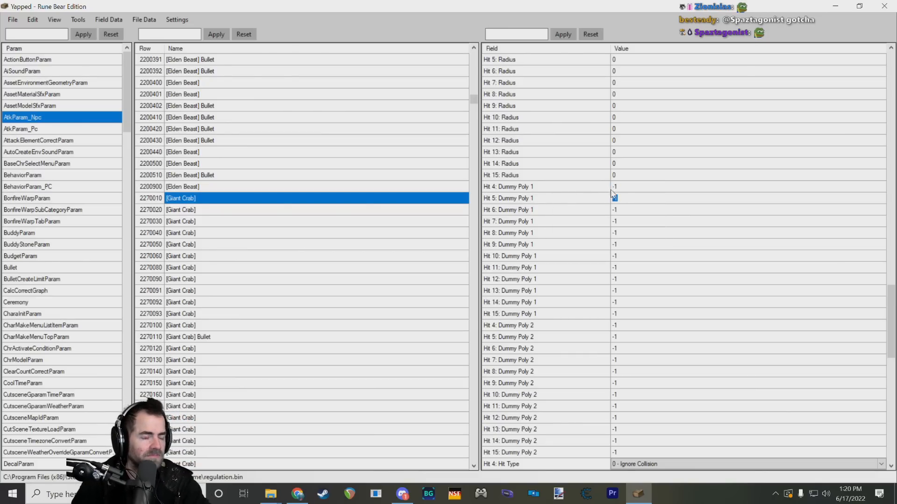
left_click(539, 187)
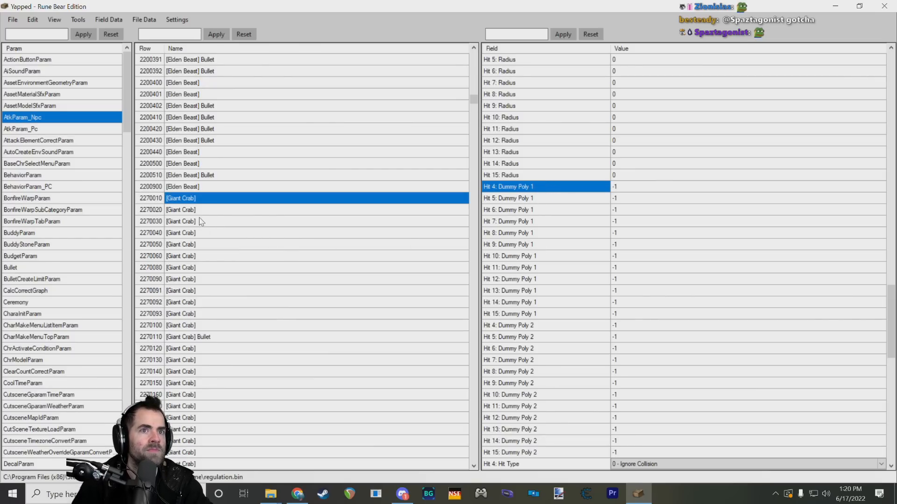
Step: Select Giant Crab row 2270100 and compare its Hit 4: Dummy Poly 1 and Hit 4: Dummy Poly 2 values
left_click_drag(207, 215, 209, 326)
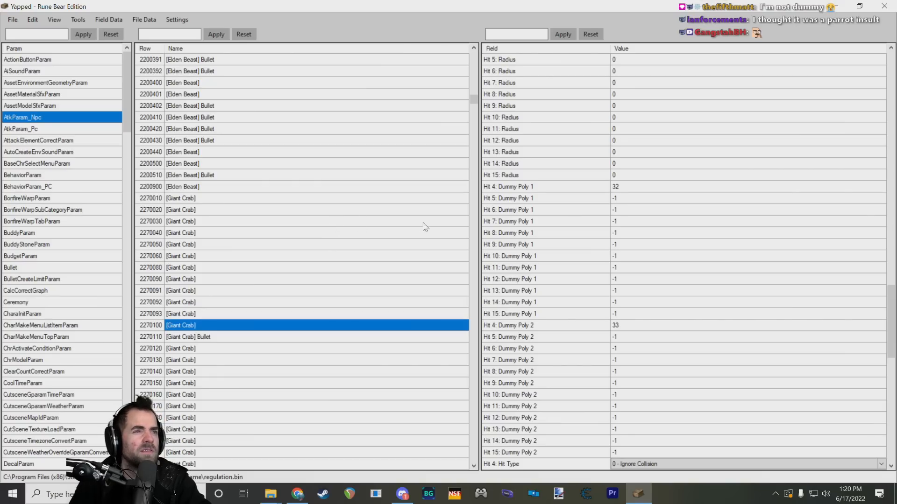
left_click(626, 186)
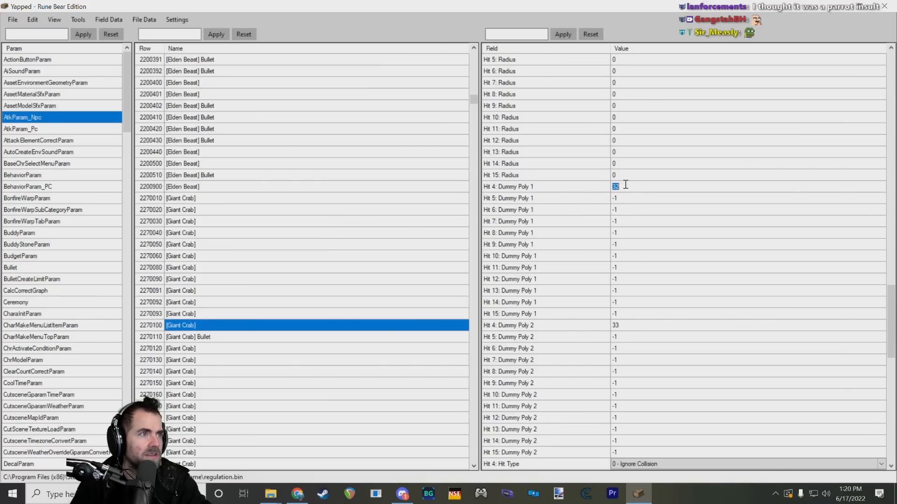
left_click(625, 326)
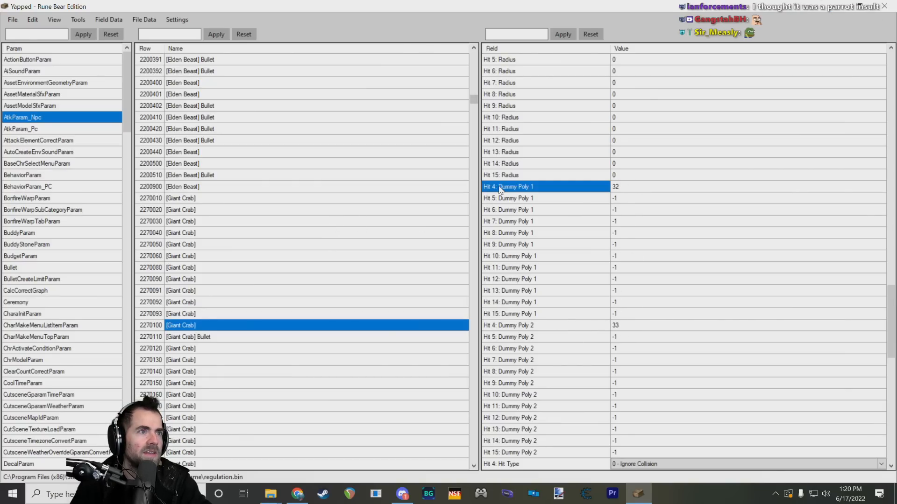
left_click(624, 326)
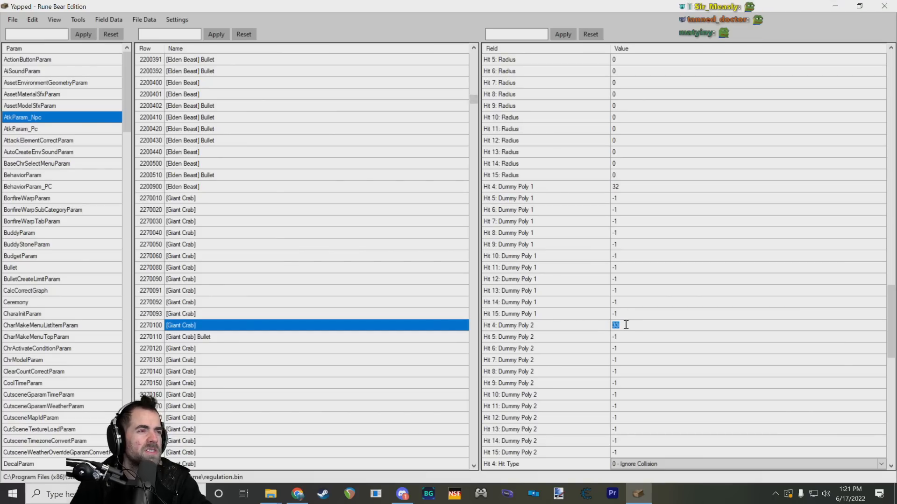
left_click(629, 189)
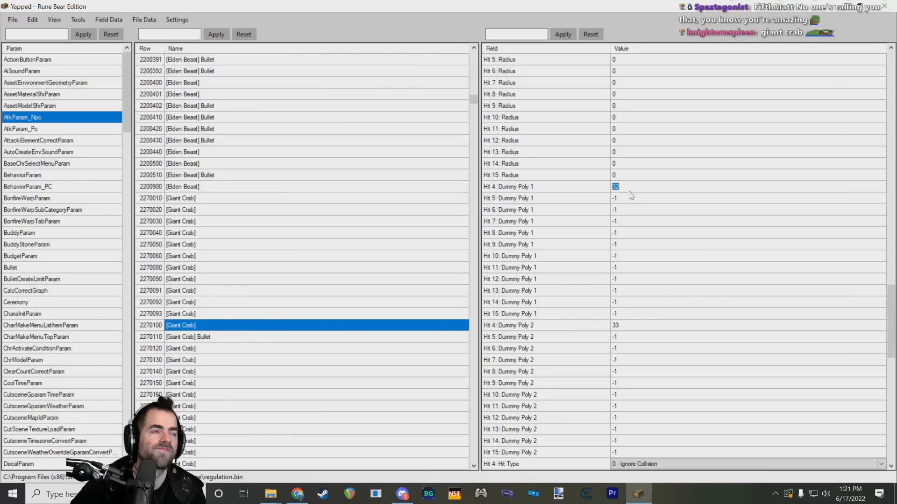
left_click(552, 188)
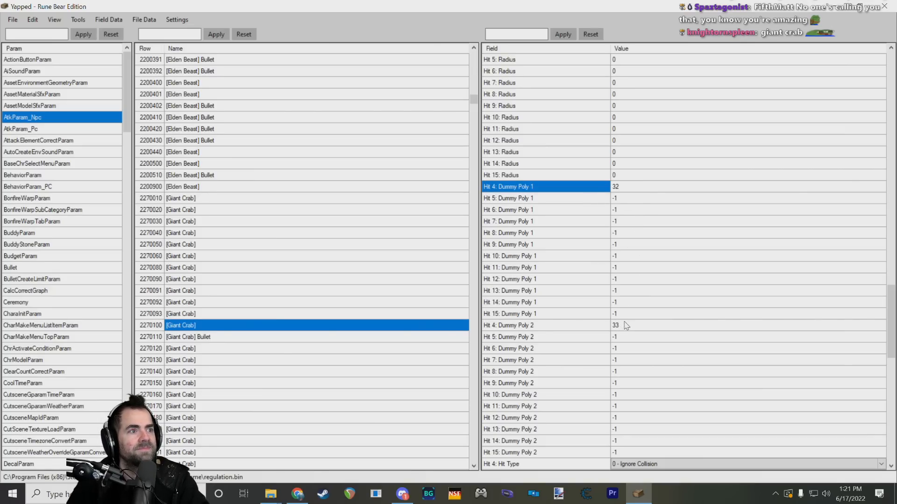
scroll(614, 321, "down", 5)
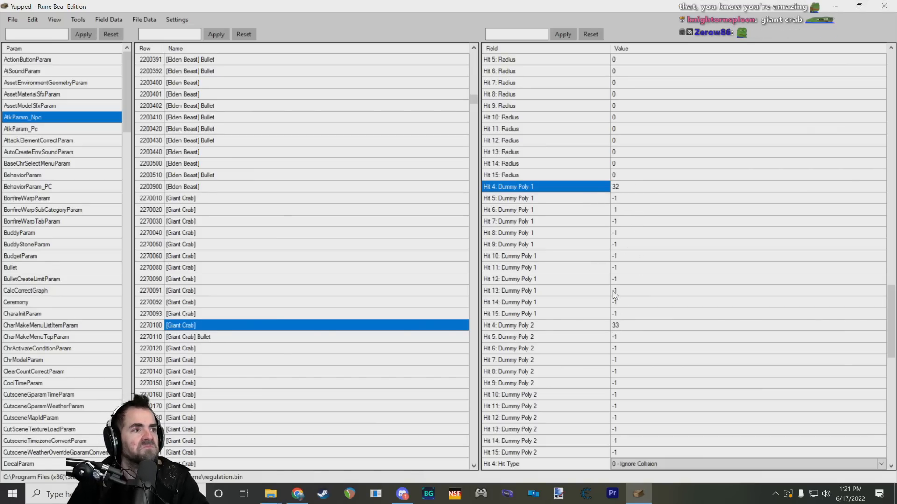
Step: Examine the dummy poly, hit type, priority and trace SFX fields of Giant Crab row 2270100
scroll(616, 293, "down", 10)
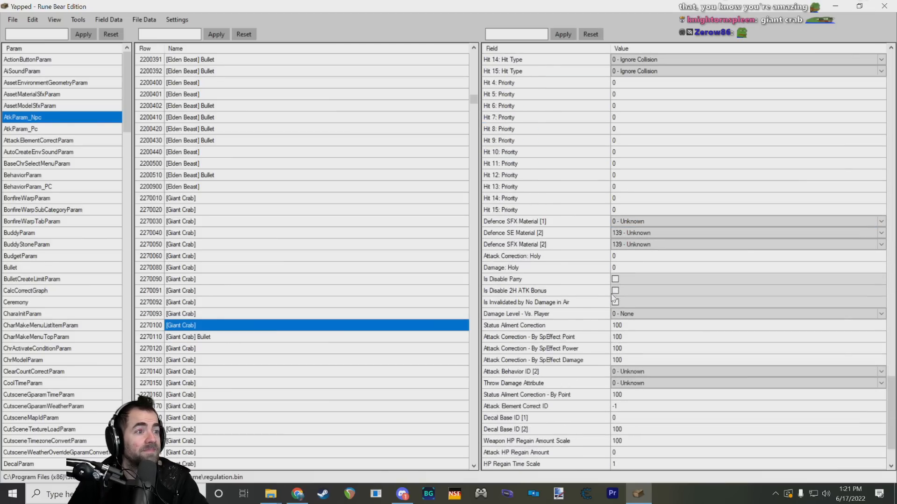
scroll(626, 303, "up", 15)
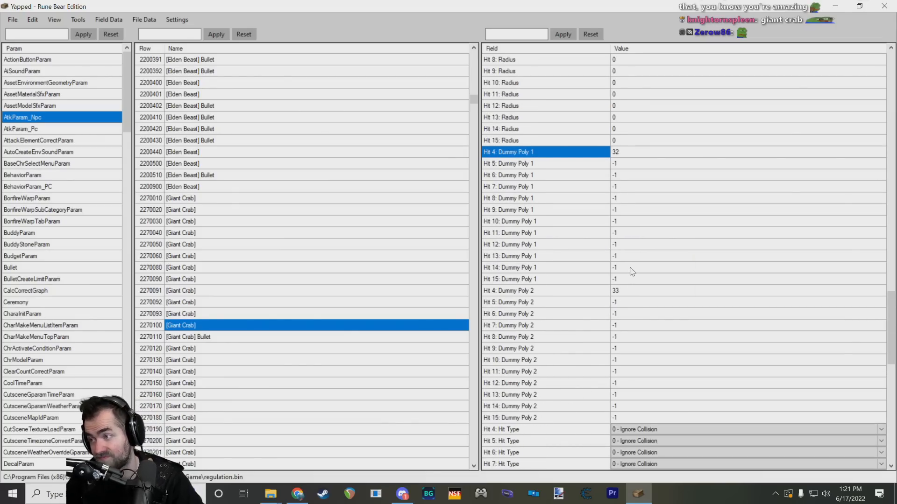
scroll(617, 252, "up", 15)
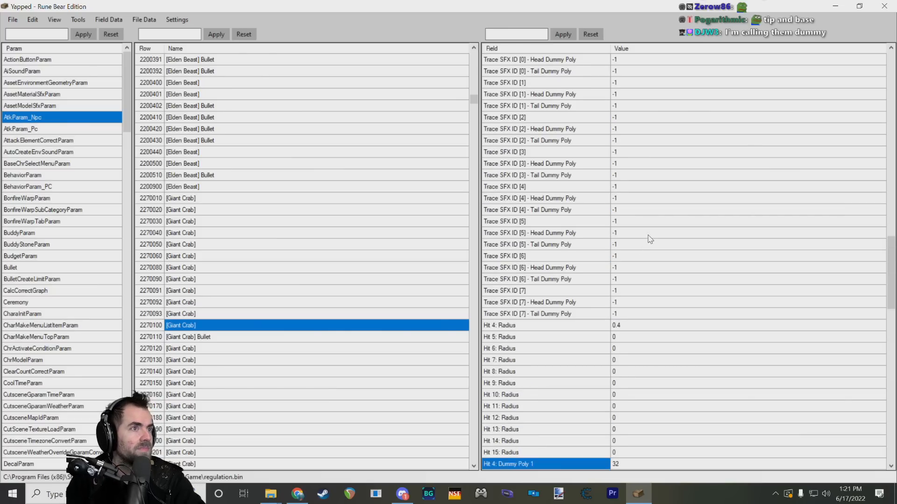
scroll(615, 249, "down", 15)
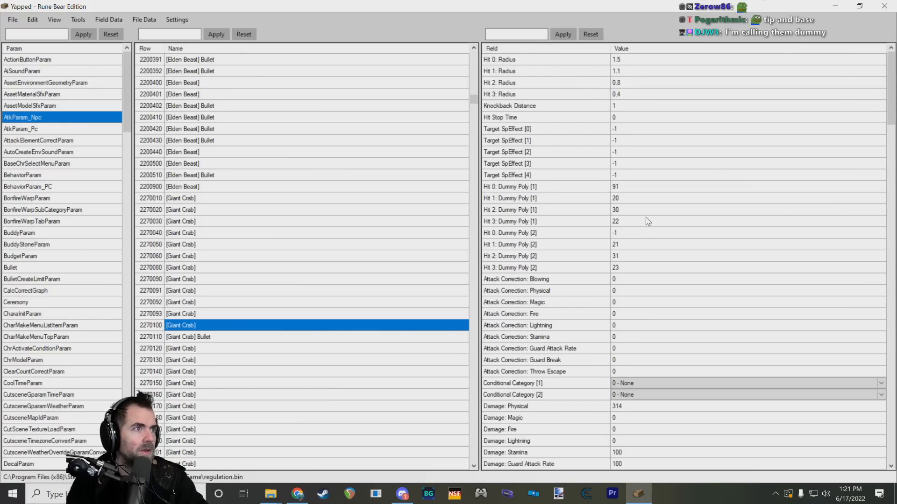
scroll(649, 229, "down", 5)
scroll(607, 252, "up", 12)
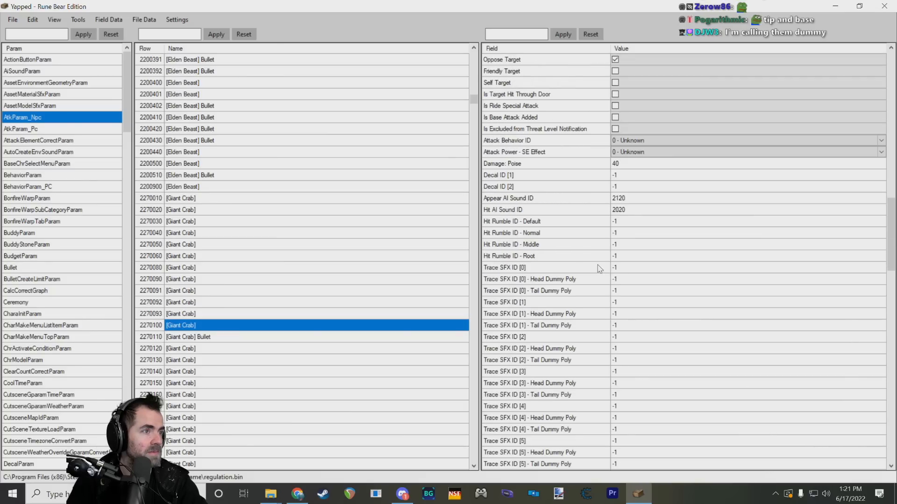
scroll(602, 261, "down", 10)
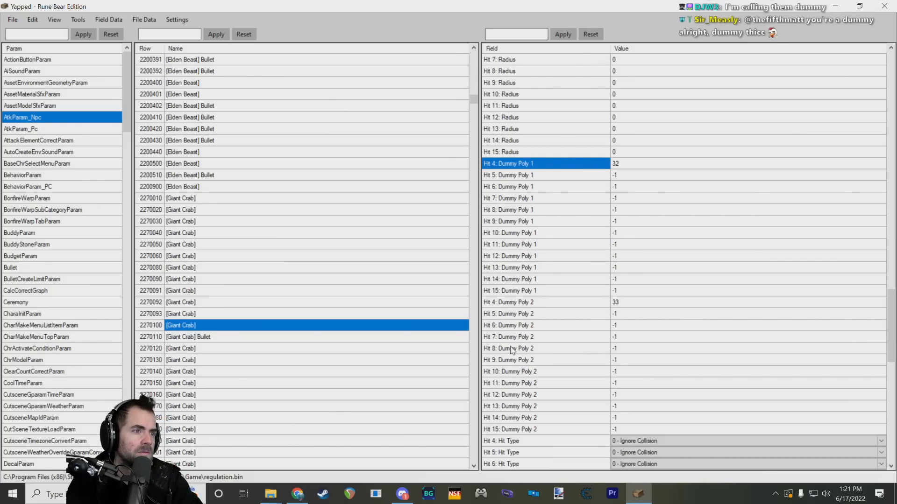
scroll(512, 349, "up", 3)
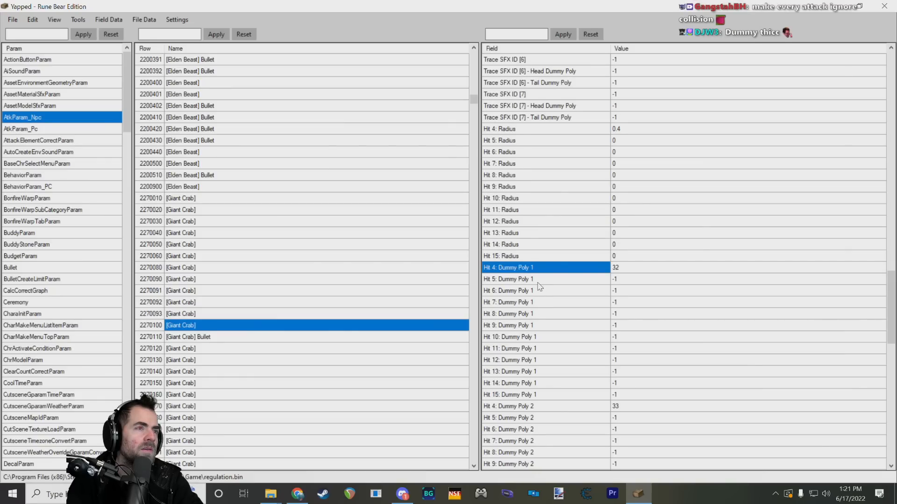
scroll(547, 273, "down", 4)
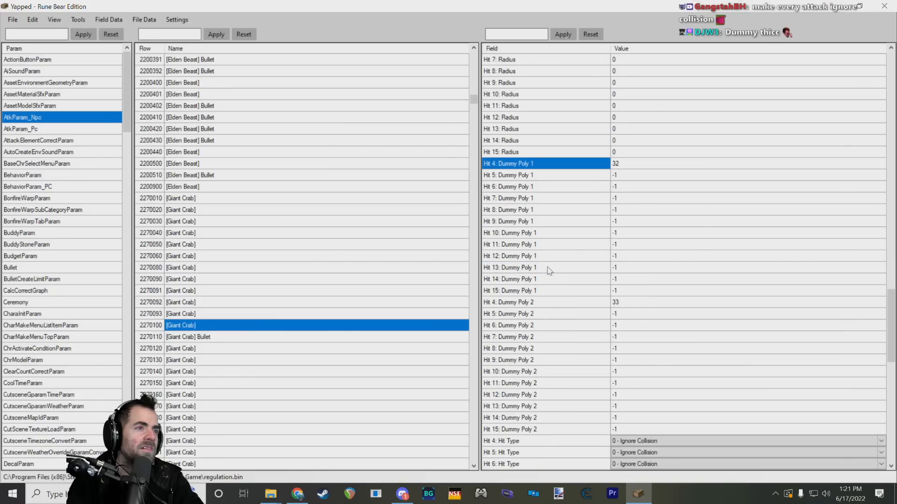
scroll(551, 259, "up", 3)
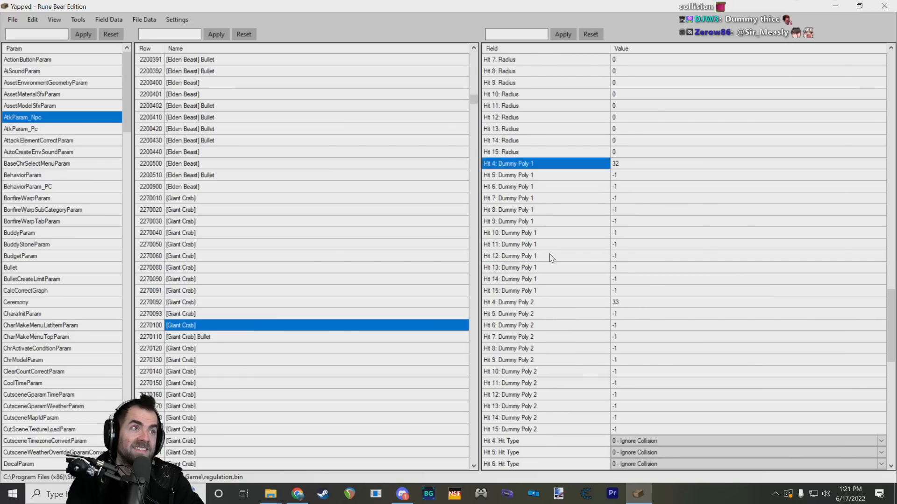
scroll(553, 256, "up", 12)
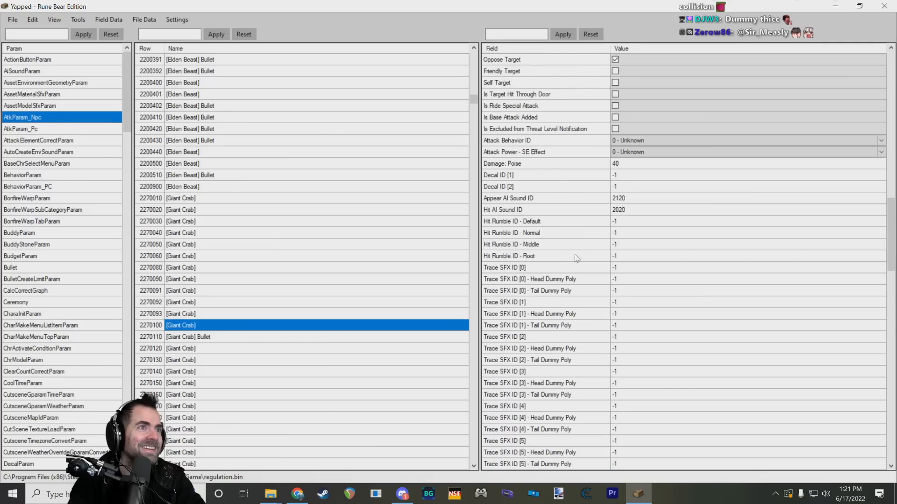
Step: Inspect the Hit 0 to Hit 3 Radius fields of Giant Crab row 2270100 and their values
scroll(581, 231, "up", 9)
left_click(612, 60)
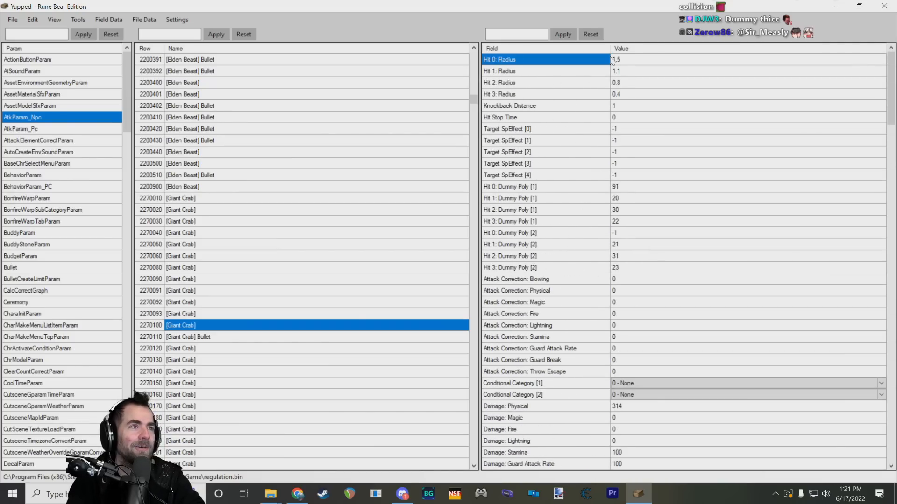
left_click(630, 96)
left_click(579, 94)
left_click(579, 84)
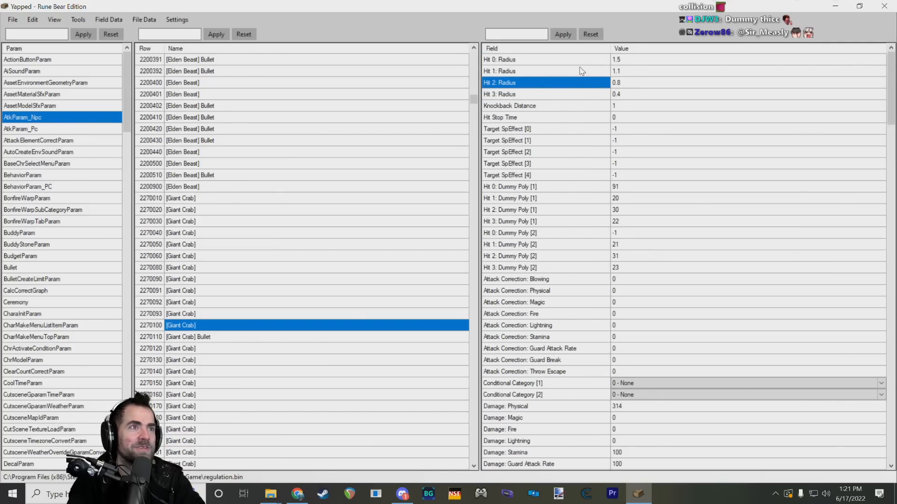
left_click(580, 68)
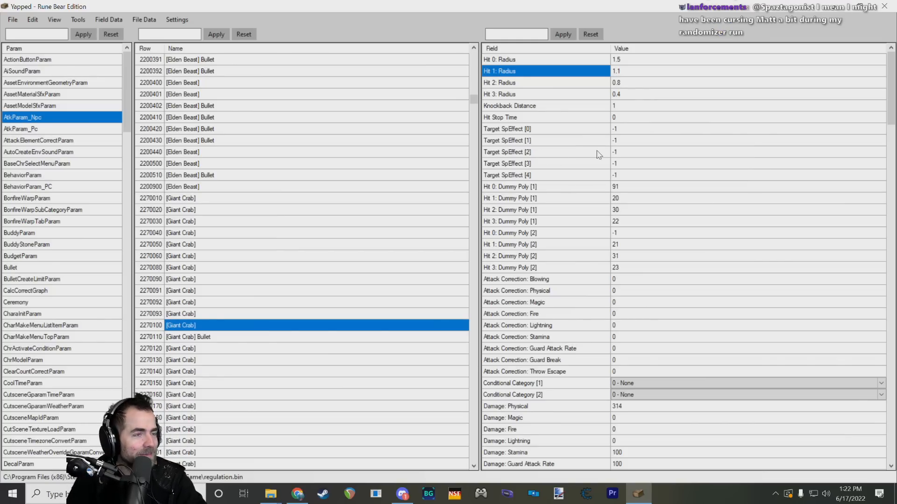
left_click(623, 96)
left_click(556, 97)
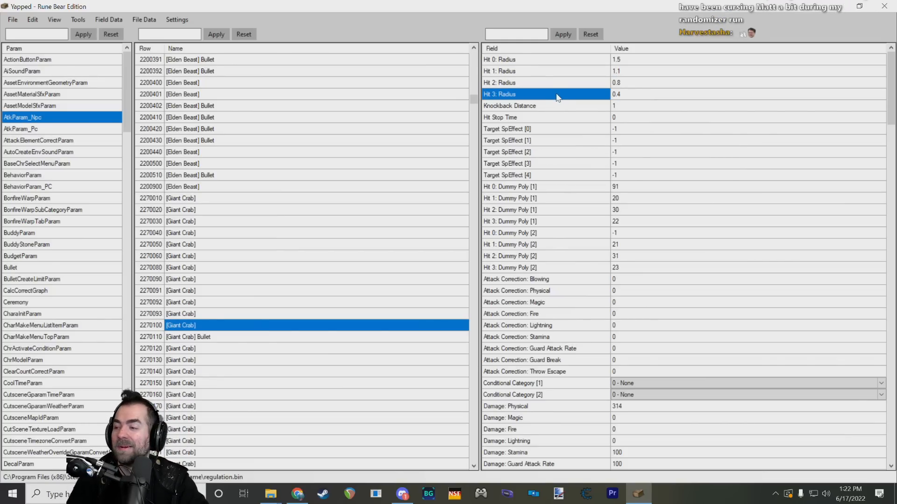
scroll(574, 107, "down", 8)
scroll(600, 112, "up", 8)
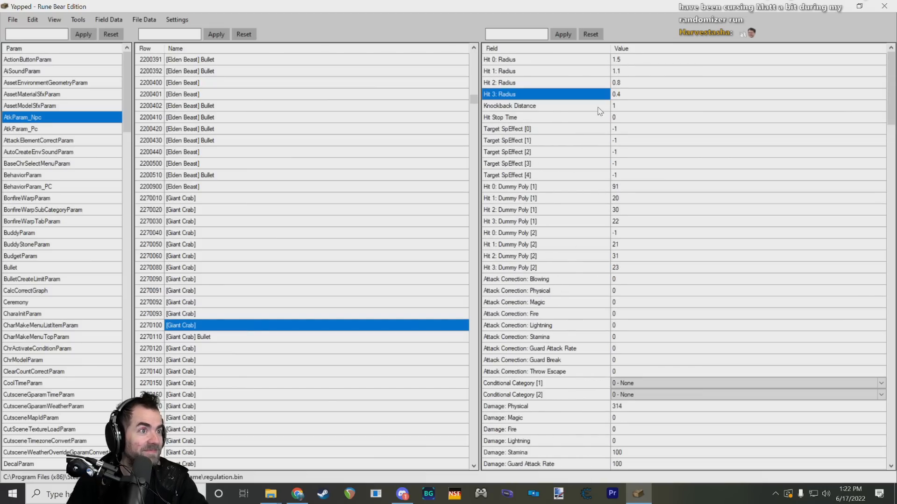
Step: Select Giant Crab row 2270010 and examine its fields from the hit radii to the Trace SFX entries
left_click(251, 200)
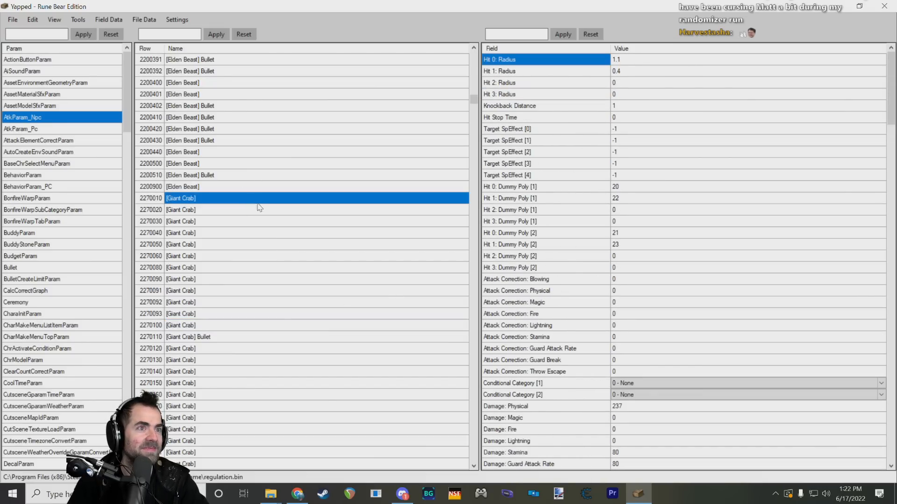
scroll(387, 256, "up", 6)
scroll(387, 256, "down", 5)
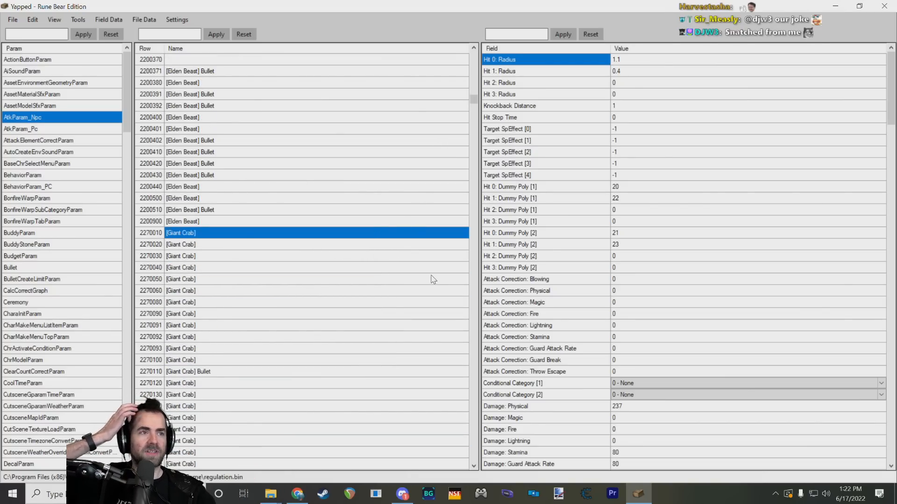
scroll(420, 262, "down", 20)
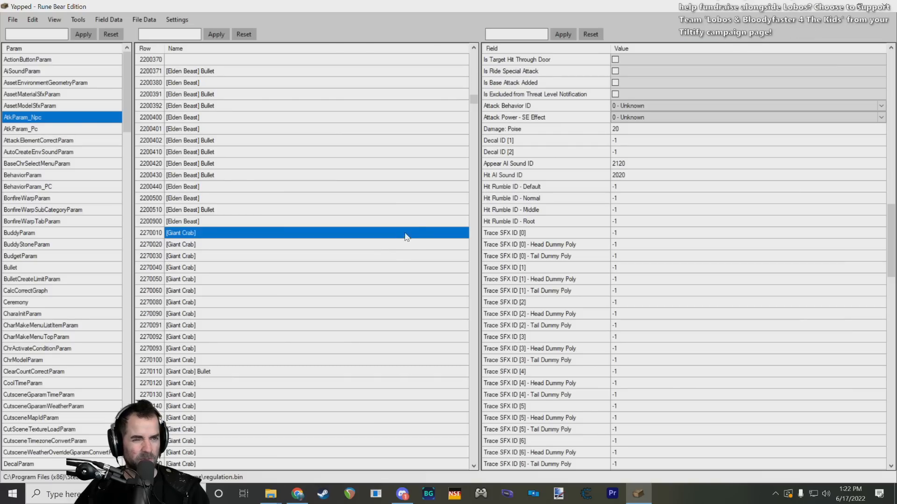
left_click(374, 251)
left_click(364, 245)
left_click(362, 237)
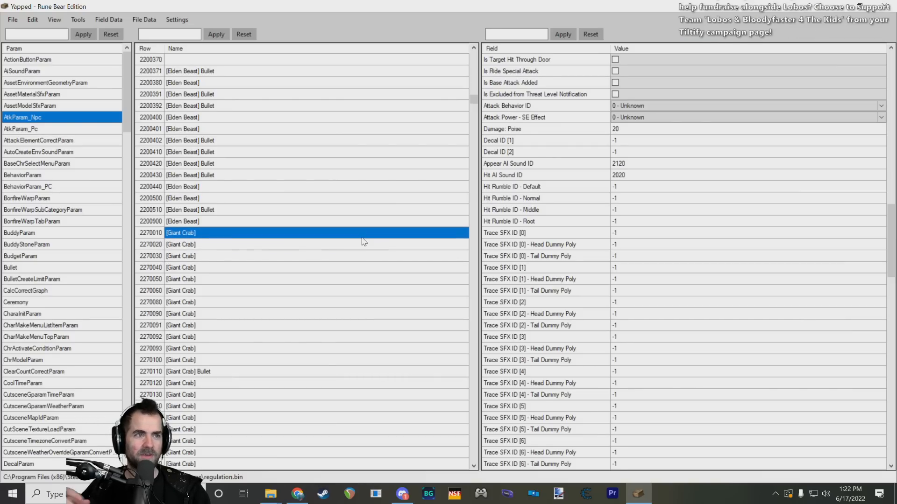
scroll(399, 238, "up", 2)
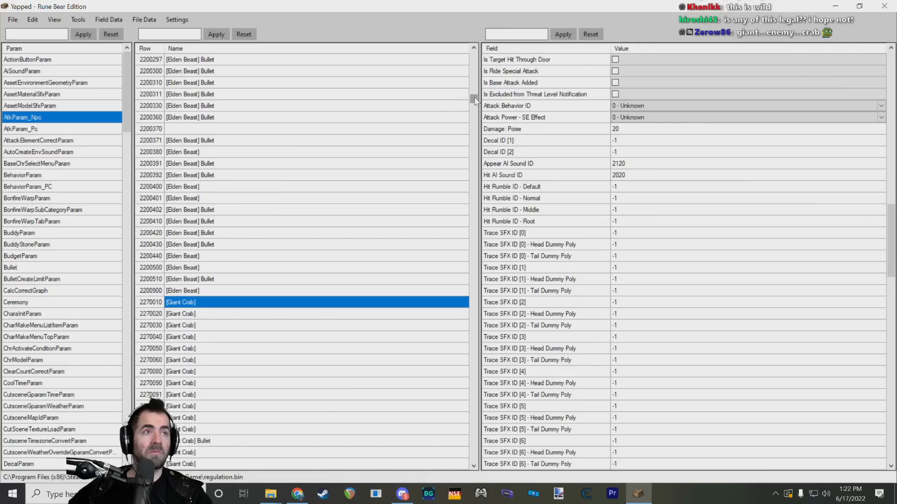
Step: Browse the AtkParam_Npc rows from Beast Clergyman through Malenia, Morgott and Omen Monstrosity to Melina
left_click_drag(473, 98, 478, 71)
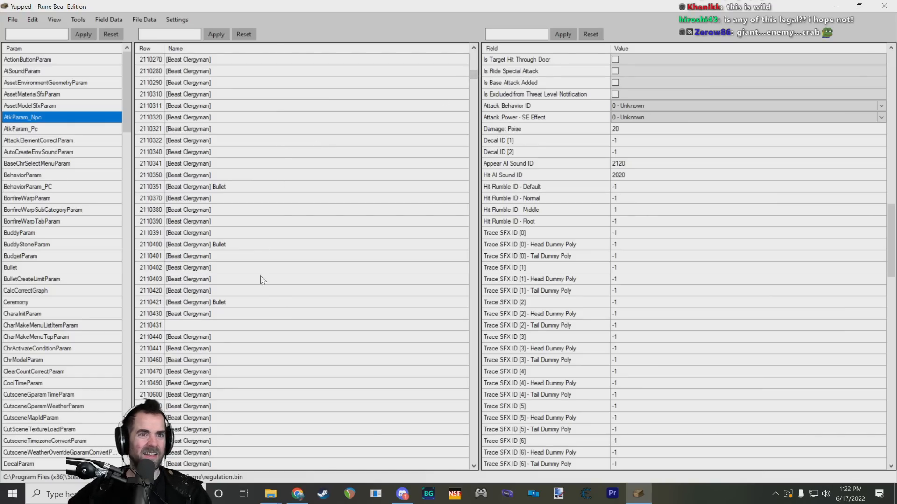
scroll(296, 254, "down", 7)
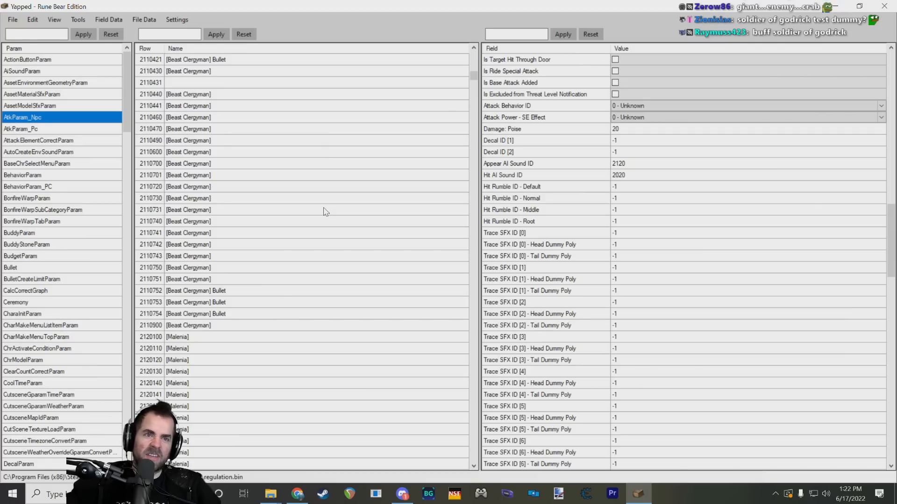
scroll(294, 212, "down", 5)
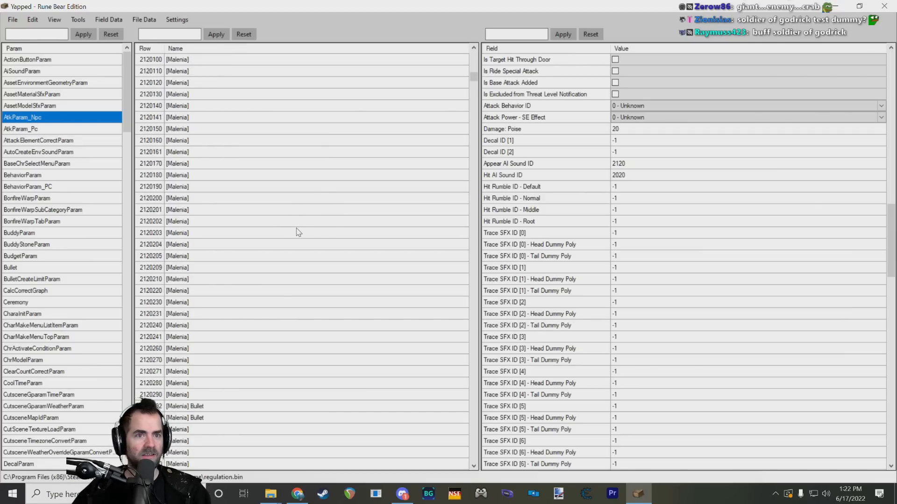
scroll(276, 206, "up", 4)
scroll(272, 204, "down", 20)
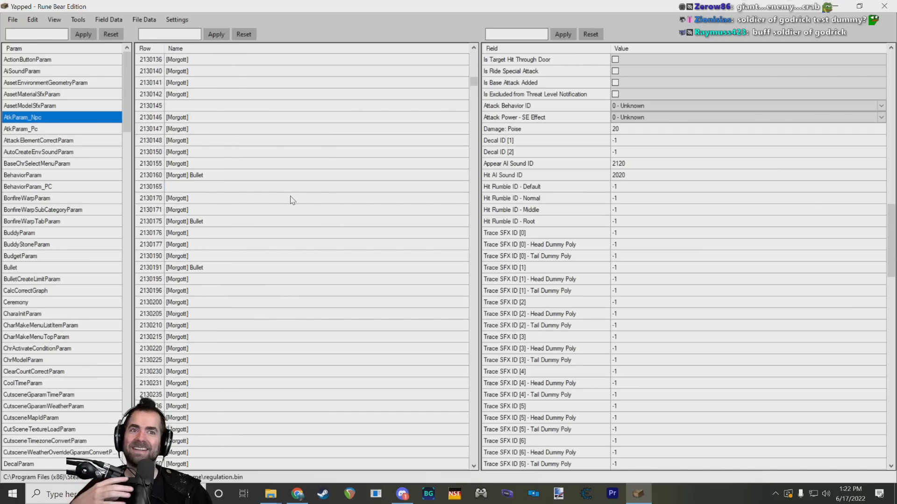
scroll(285, 191, "down", 10)
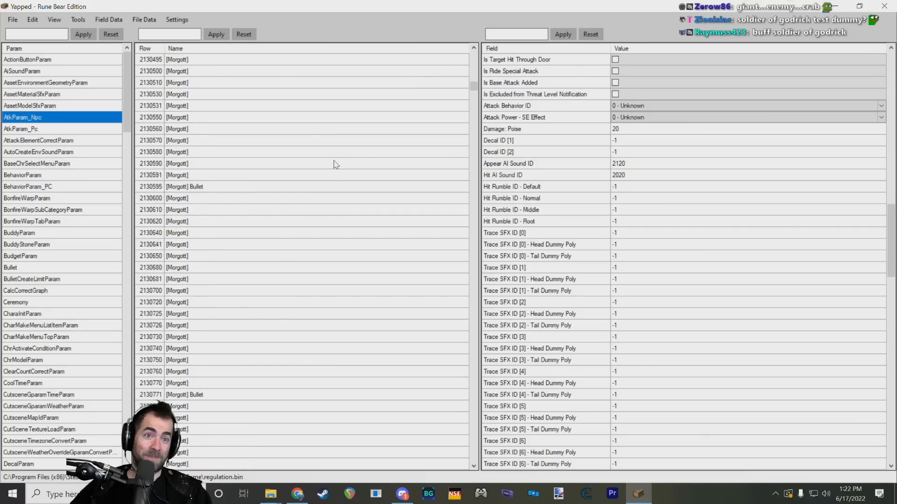
scroll(335, 162, "down", 7)
scroll(335, 153, "down", 6)
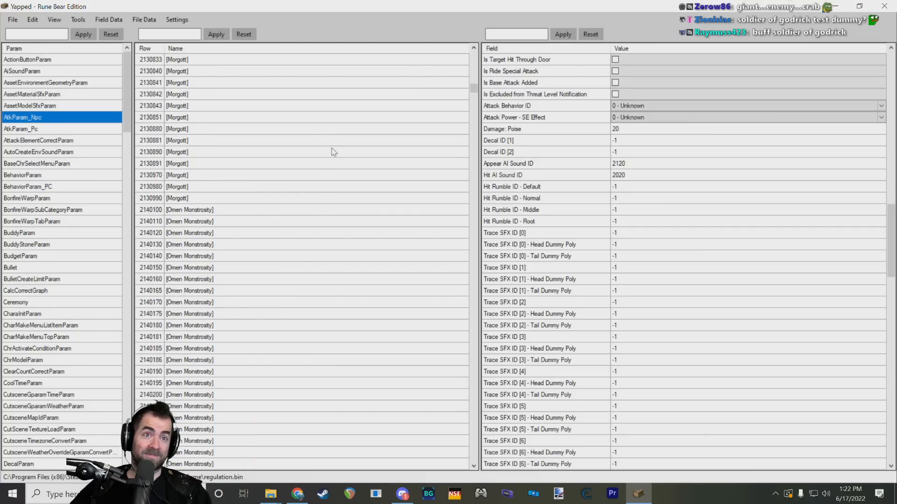
scroll(312, 171, "down", 9)
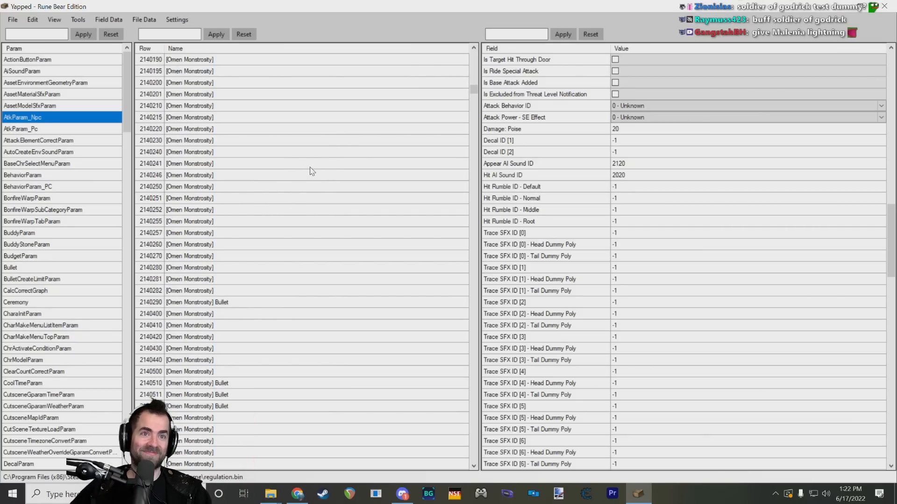
scroll(312, 171, "down", 10)
scroll(311, 171, "up", 4)
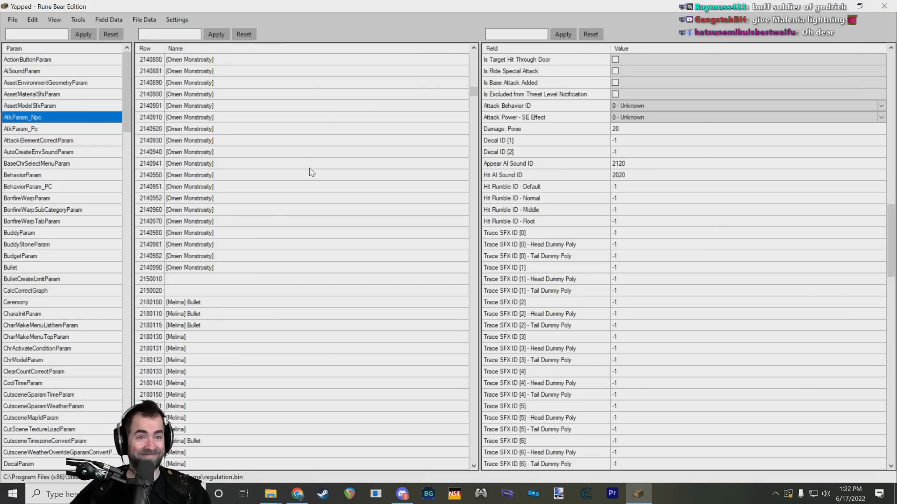
scroll(312, 171, "down", 10)
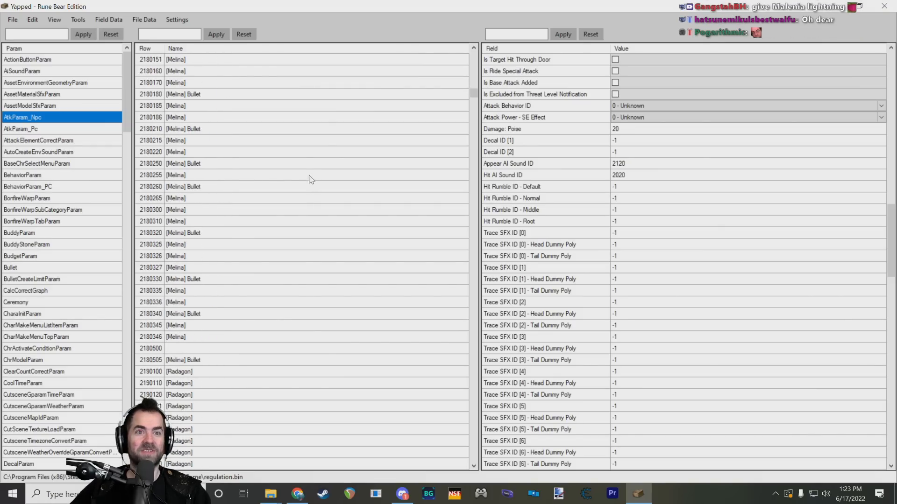
Step: Select a Melina attack row, and browse onward through the Radagon and Elden Beast rows to Giant Crab
scroll(308, 180, "down", 4)
left_click(199, 188)
scroll(256, 206, "down", 20)
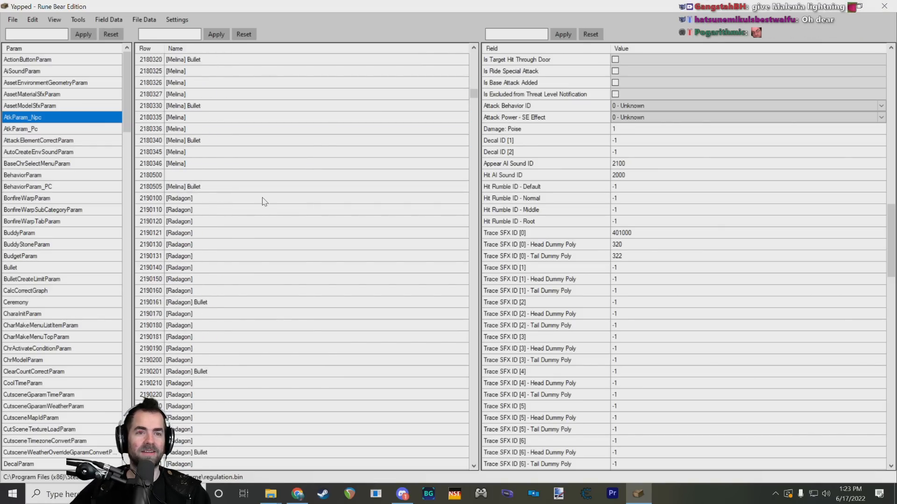
scroll(304, 187, "down", 8)
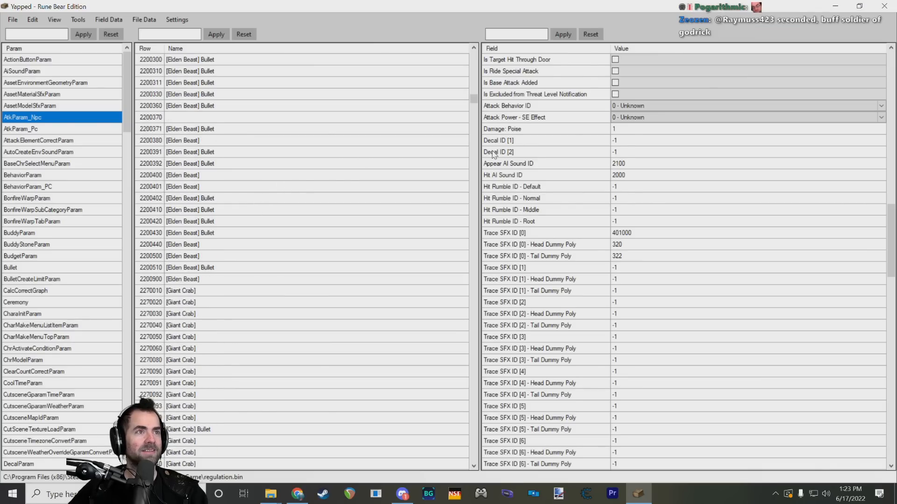
scroll(496, 150, "down", 6)
scroll(464, 107, "down", 6)
Step: Find the Crystalian attack rows and view Bullet rows 3350400, 3350405, 3350410 and 3350411 one after another
left_click_drag(474, 102, 476, 154)
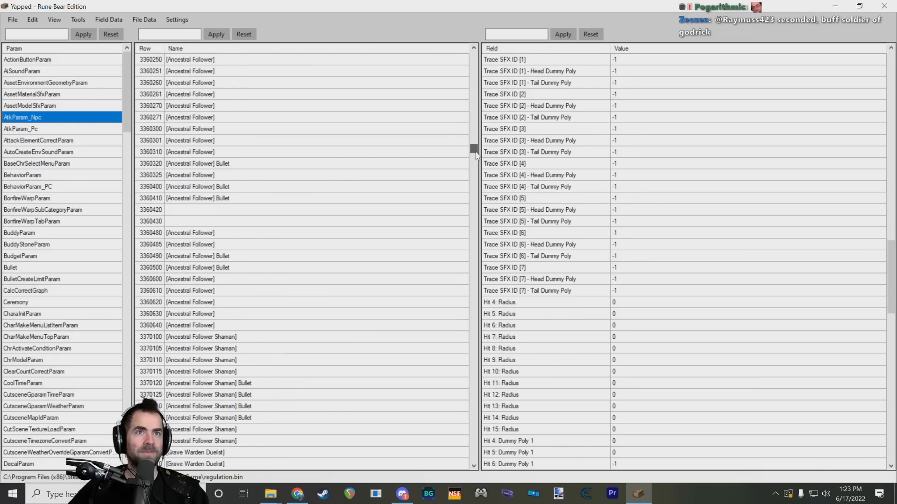
scroll(417, 173, "up", 15)
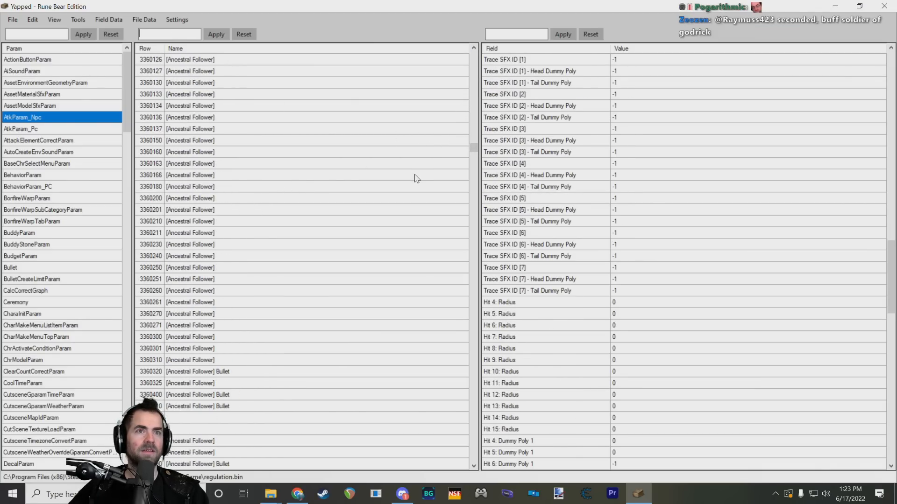
left_click(218, 156)
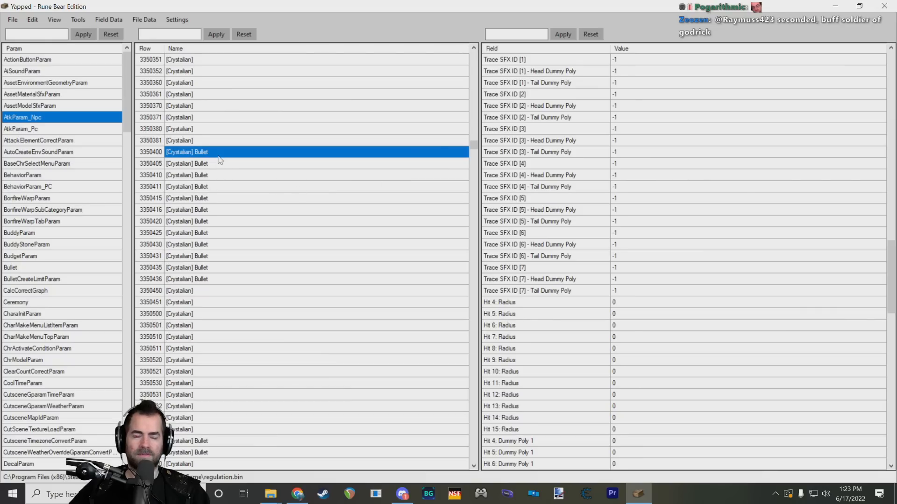
left_click(221, 164)
left_click(225, 175)
left_click(228, 187)
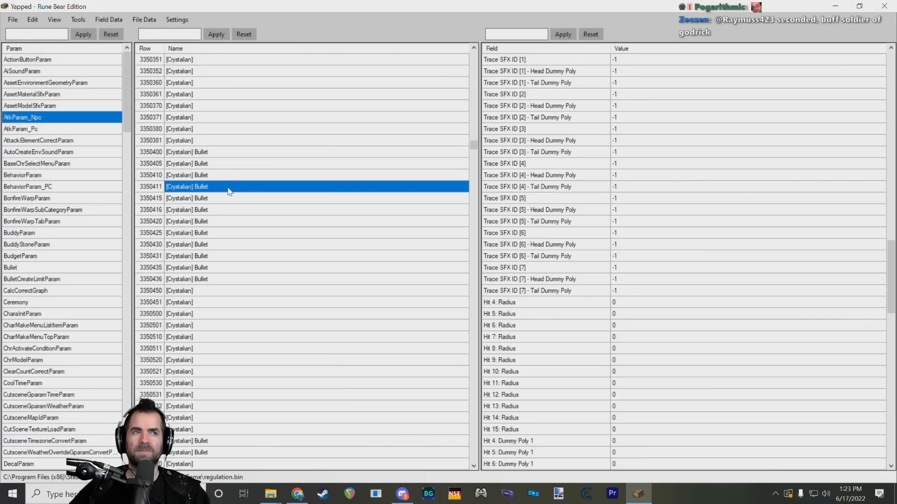
Step: View the remaining Crystalian Bullet rows one after another, from 3350415 through 3350436
left_click(231, 198)
left_click(234, 210)
left_click(235, 221)
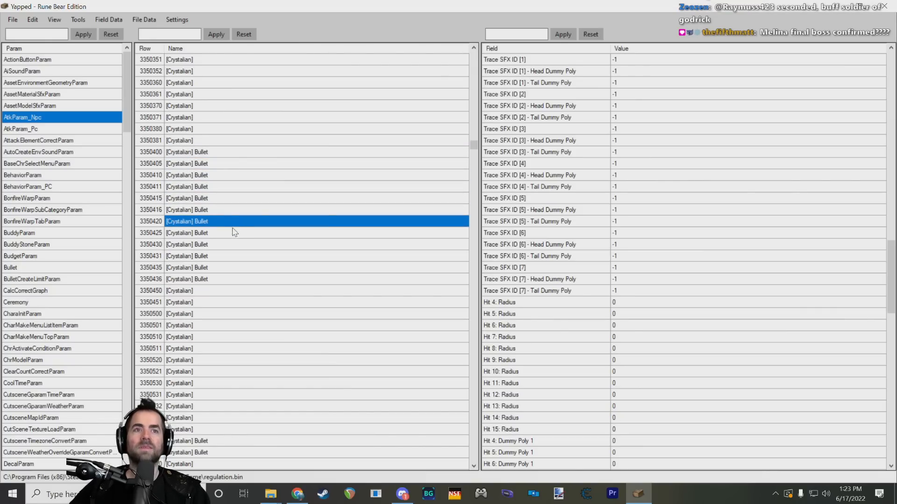
left_click(230, 233)
left_click(229, 245)
left_click(231, 256)
left_click(234, 267)
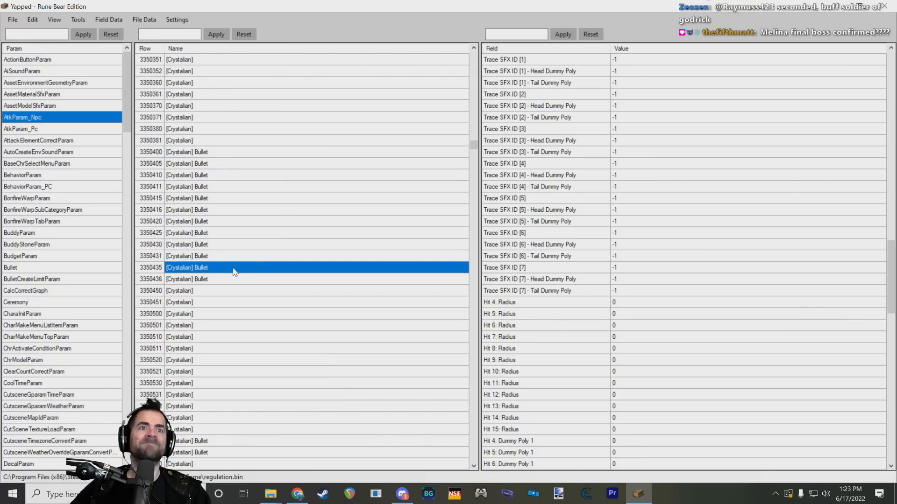
left_click(236, 279)
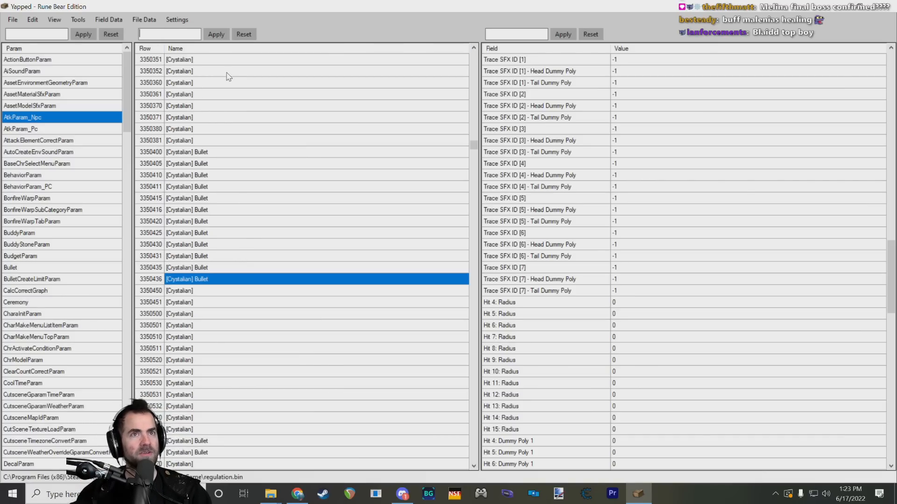
Step: Filter the AtkParam_Npc rows by "godrick" and browse the matching attack rows
type("godrick")
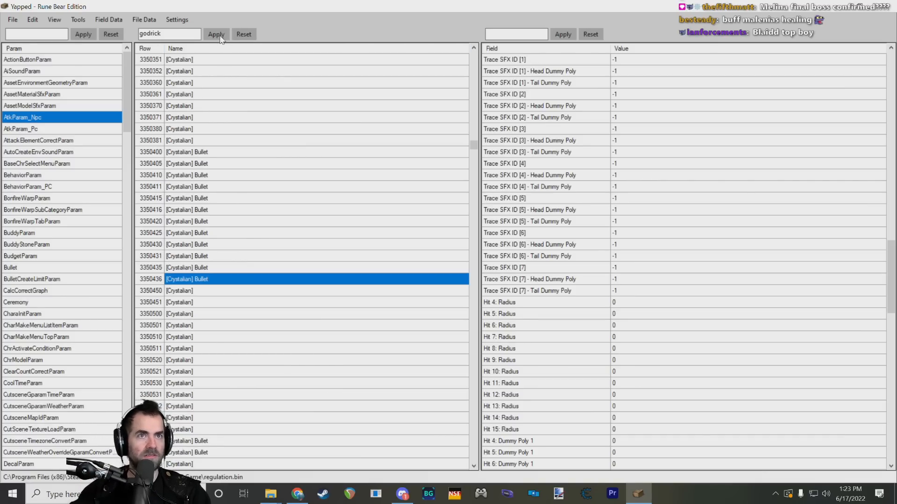
left_click(221, 37)
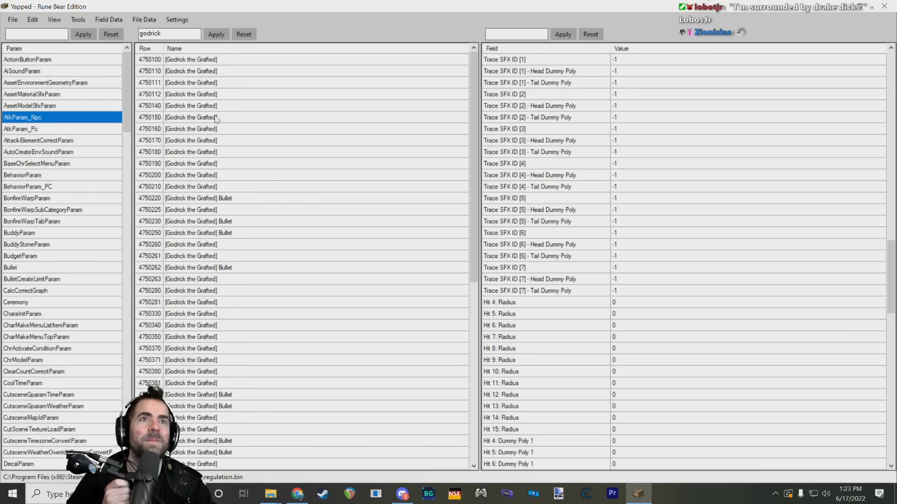
scroll(262, 139, "down", 9)
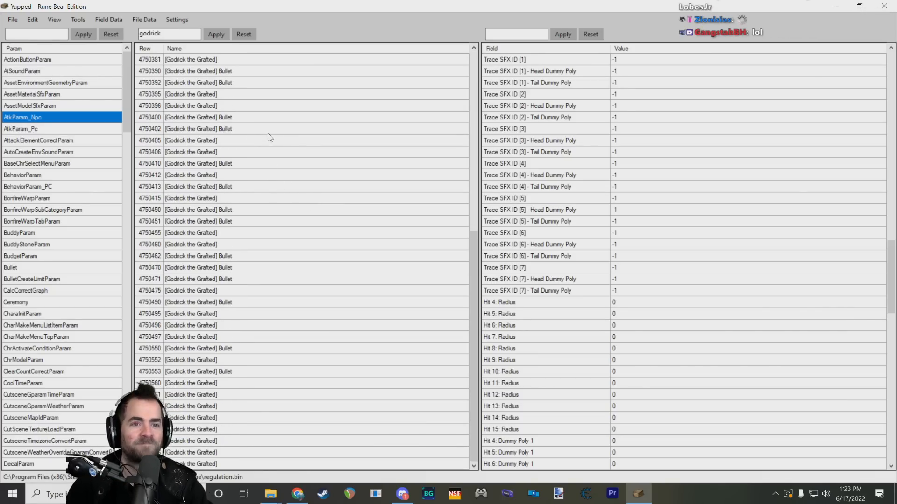
scroll(264, 145, "up", 9)
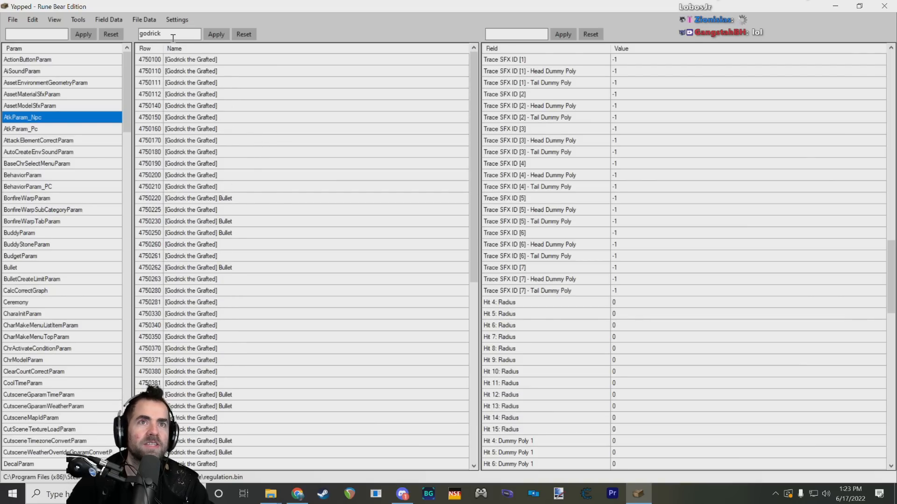
left_click_drag(172, 36, 127, 43)
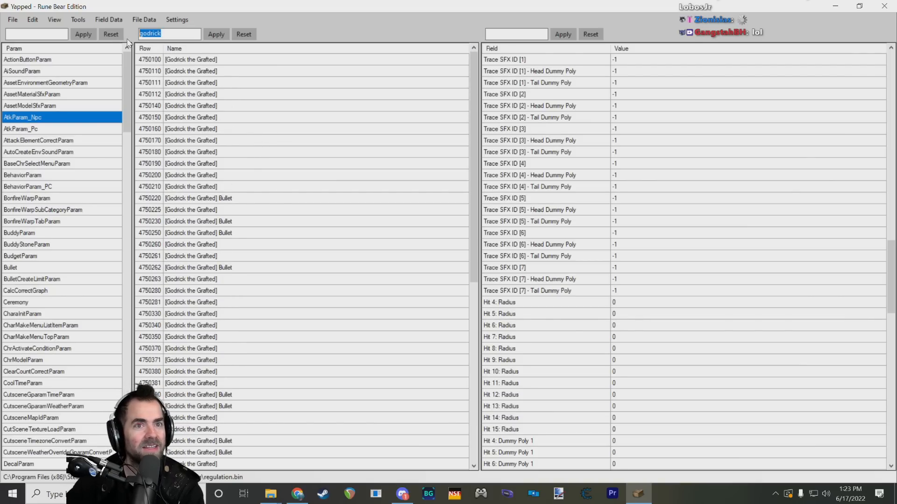
scroll(248, 214, "down", 9)
scroll(285, 226, "up", 9)
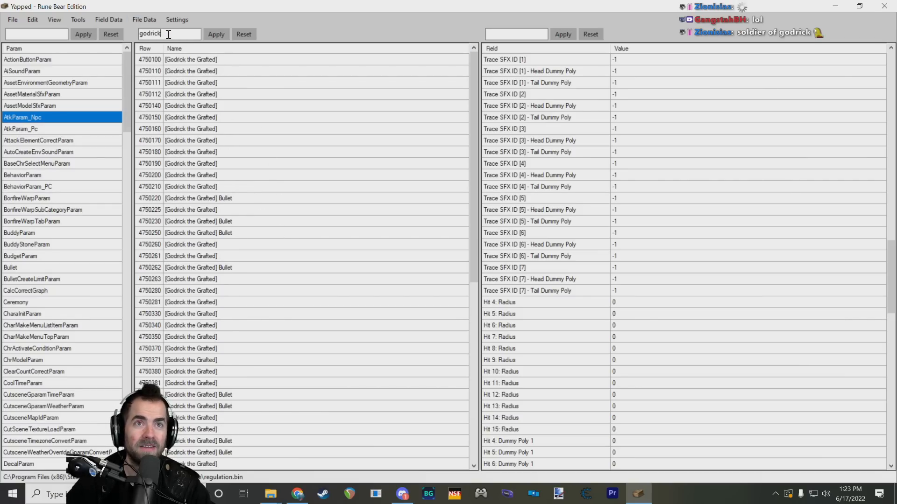
Step: Filter the AtkParam_Npc rows by "soldier" instead and look through the matches for the Soldier of Godrick's attacks
key("BackSpace")
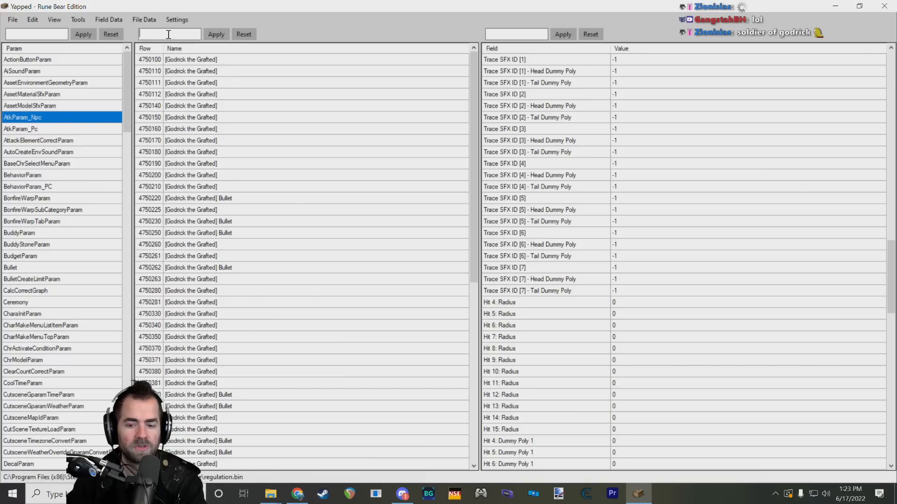
type("soldier")
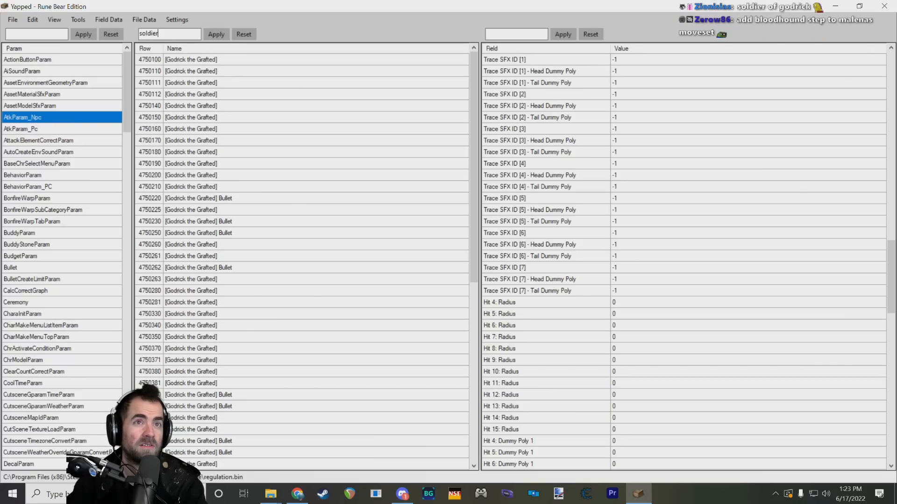
left_click(213, 34)
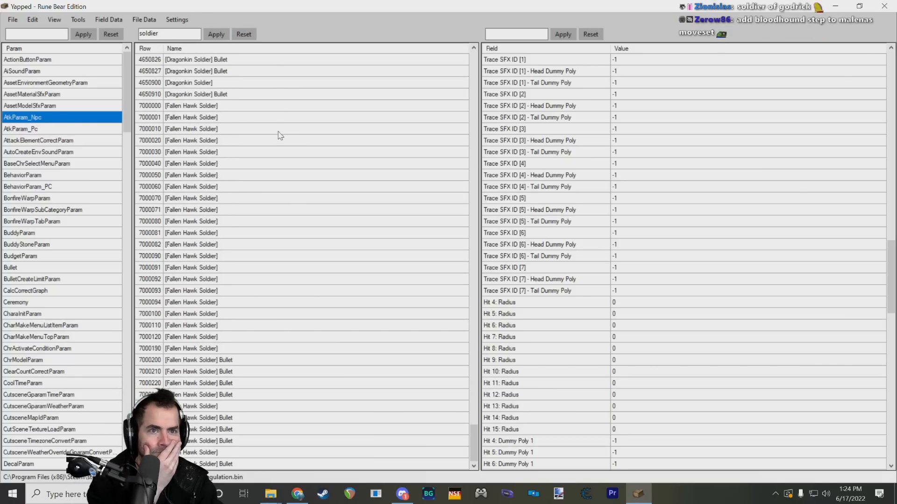
scroll(286, 189, "up", 12)
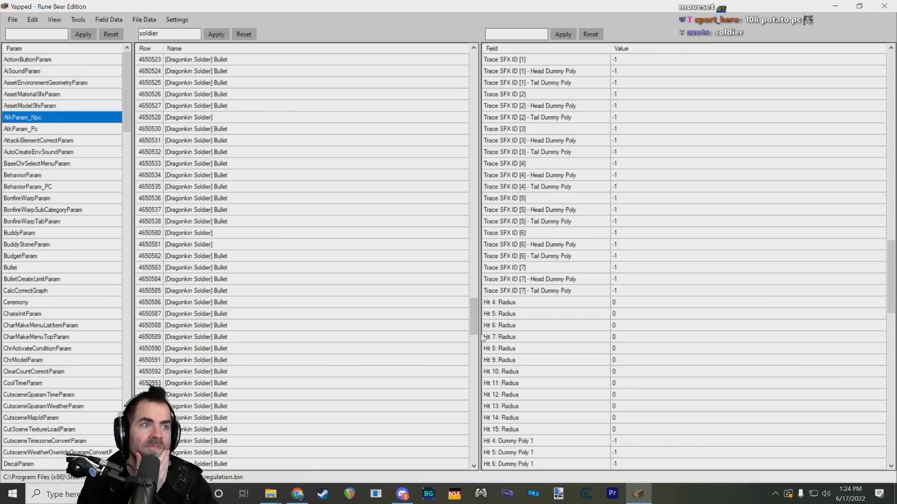
left_click_drag(470, 284, 448, 163)
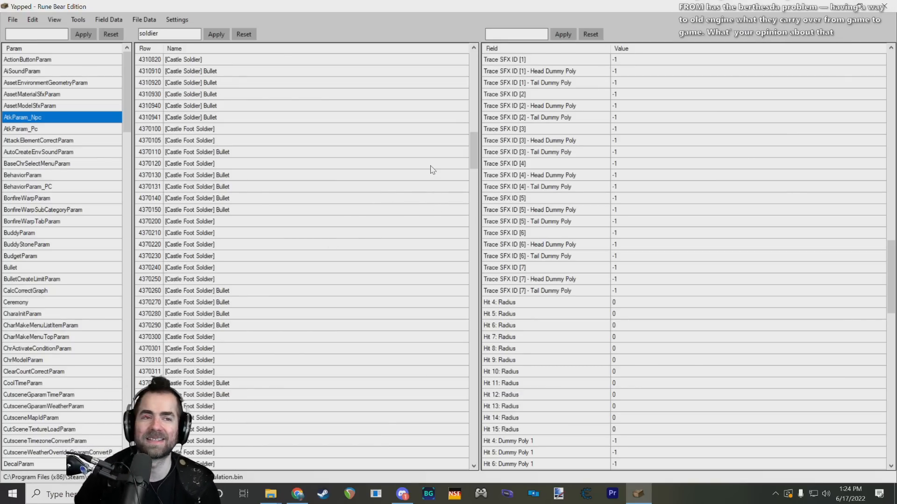
scroll(432, 170, "up", 20)
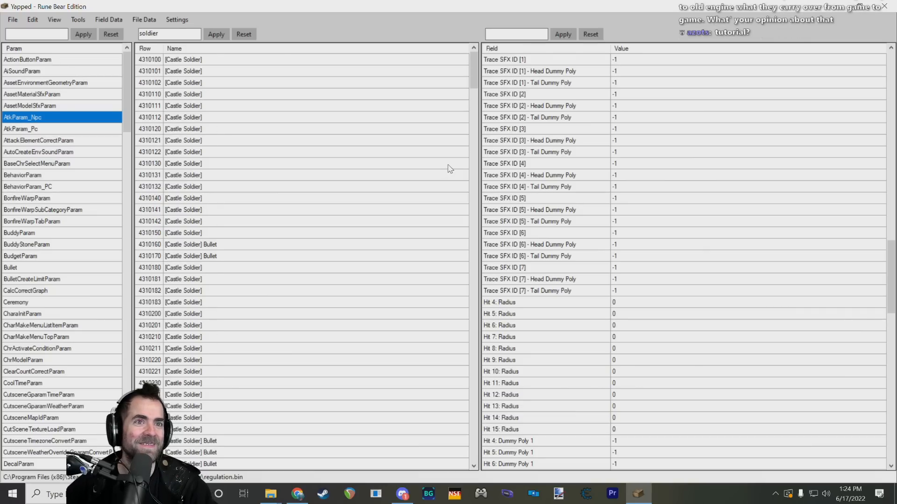
left_click_drag(474, 67, 474, 86)
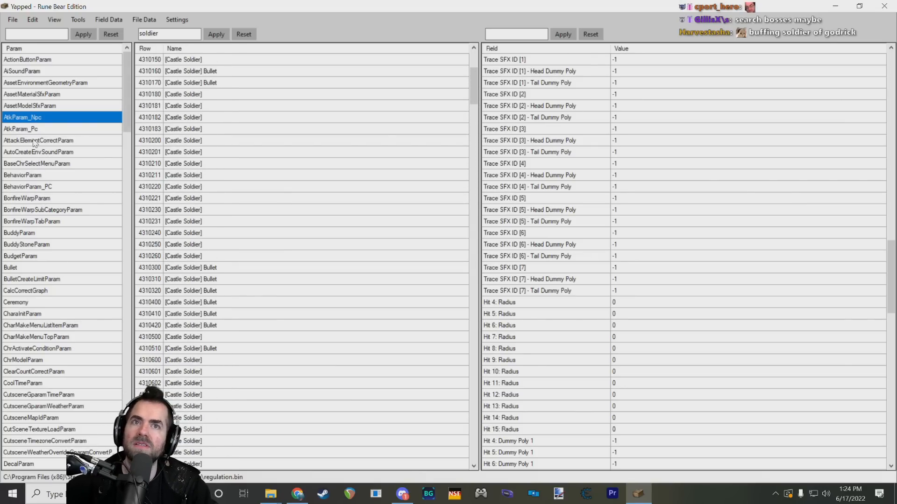
Step: Open NpcParam and filter its rows by "soldier"
scroll(47, 130, "down", 19)
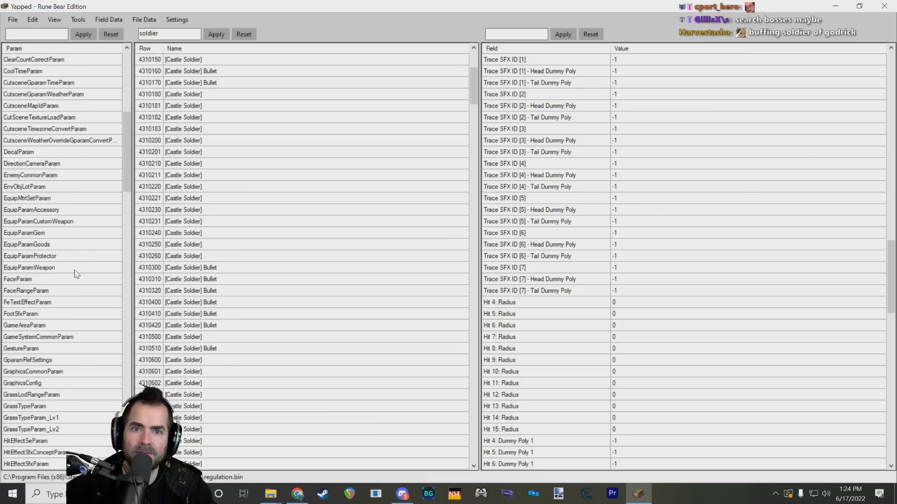
scroll(55, 346, "down", 9)
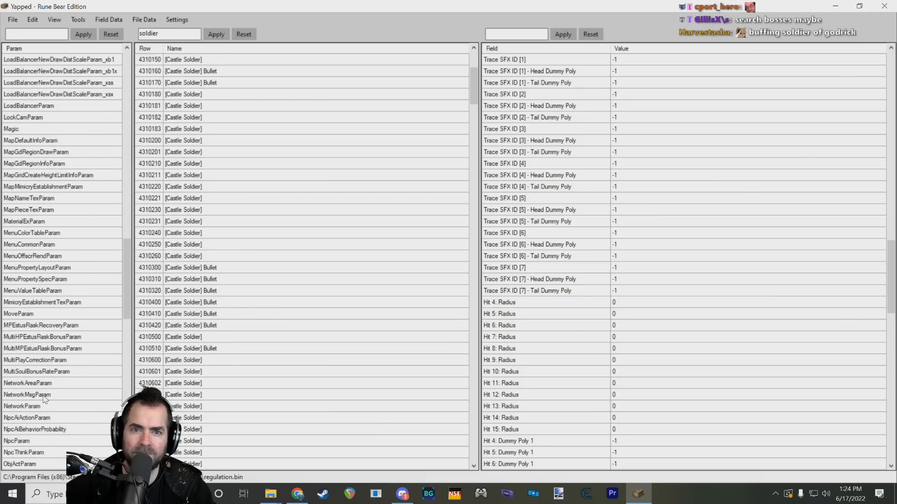
left_click(27, 442)
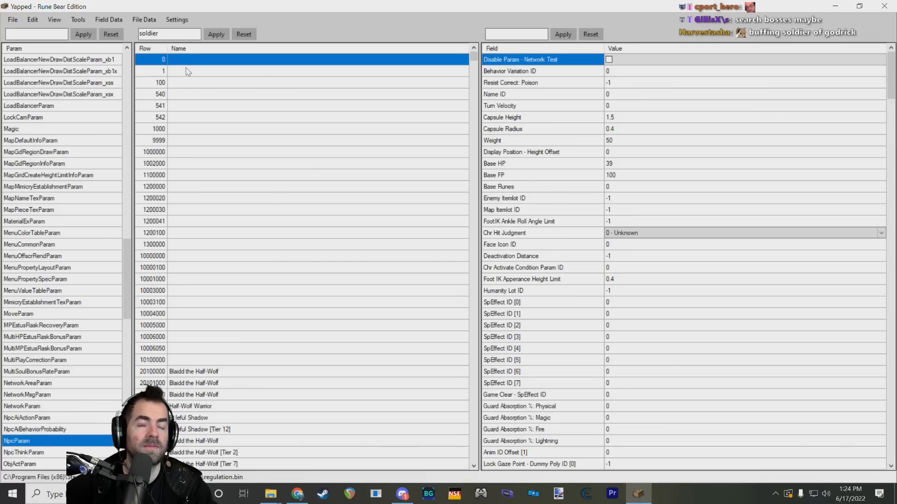
double_click(174, 32)
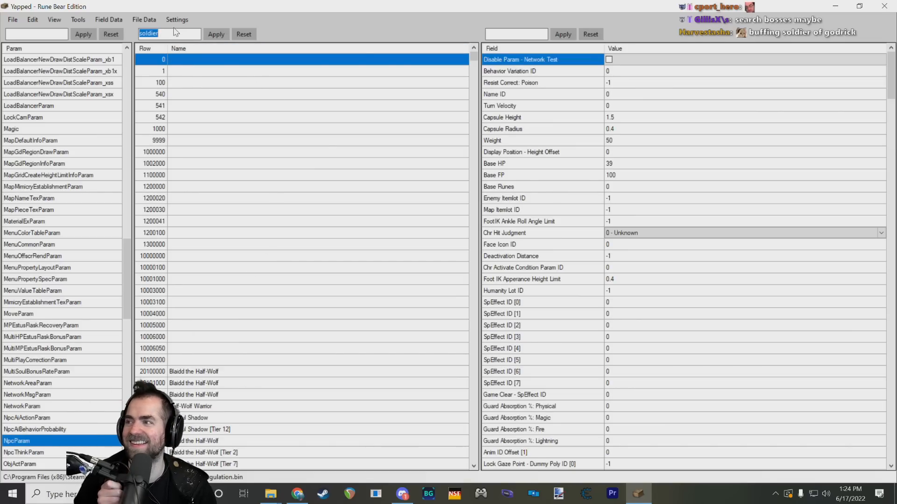
left_click(218, 36)
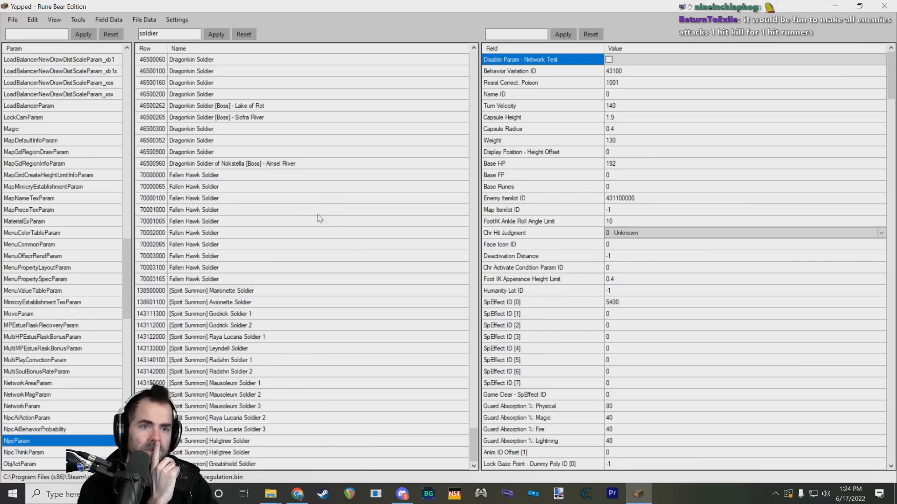
Step: Find the Godrick Soldier [Boss] - Stranded Graveyard row, compare it with Godrick Soldier row 43114000, and select the boss row's ID 43113906
scroll(318, 219, "up", 15)
scroll(346, 324, "up", 15)
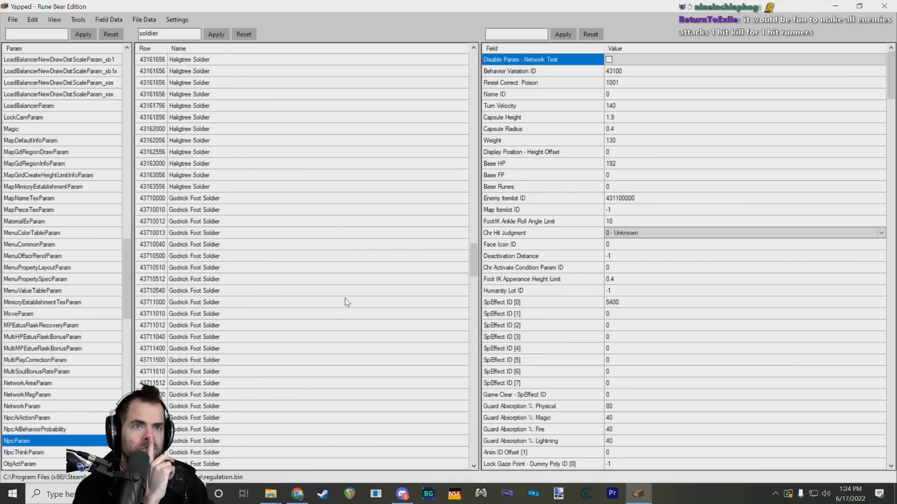
scroll(333, 292, "up", 15)
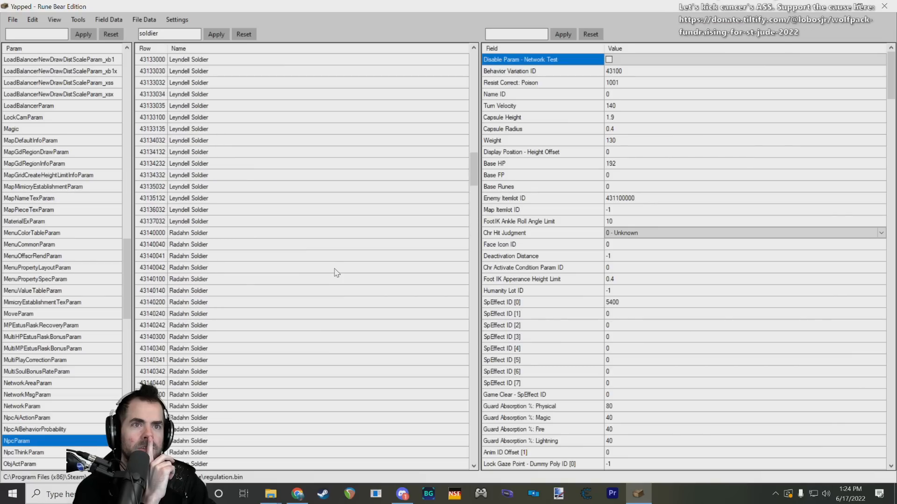
scroll(358, 210, "down", 9)
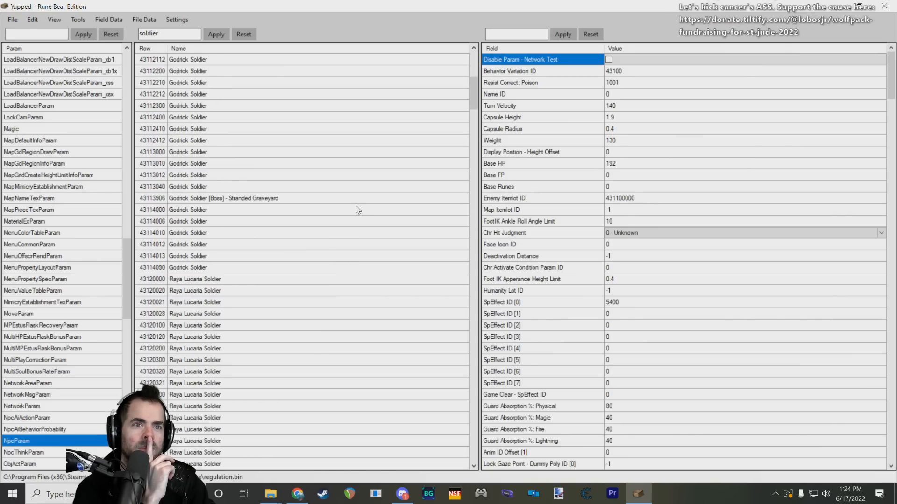
left_click(254, 202)
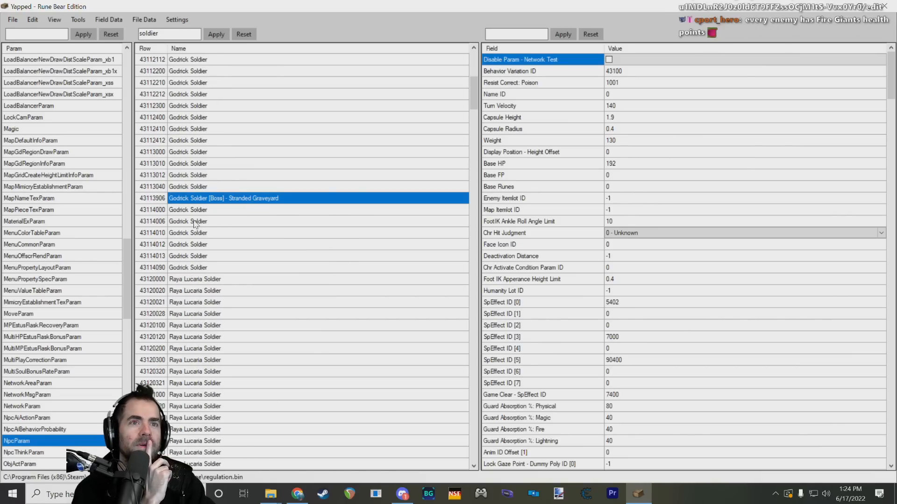
left_click(238, 214)
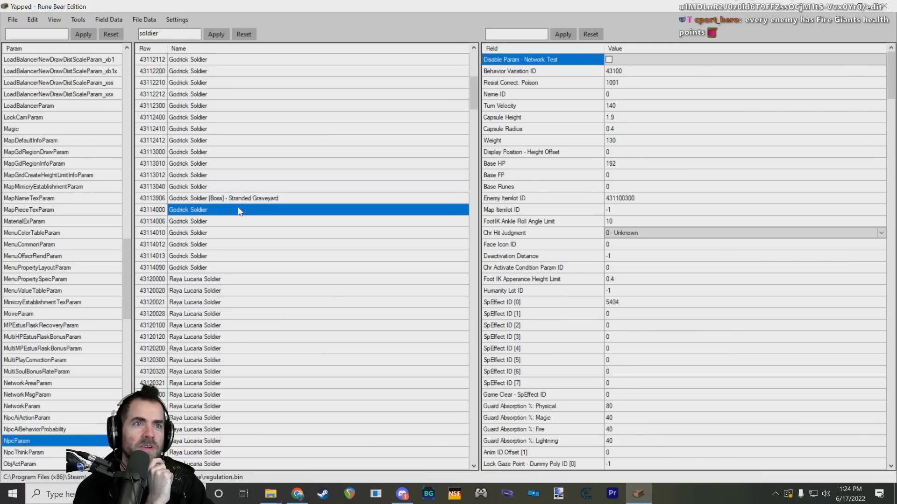
left_click(236, 200)
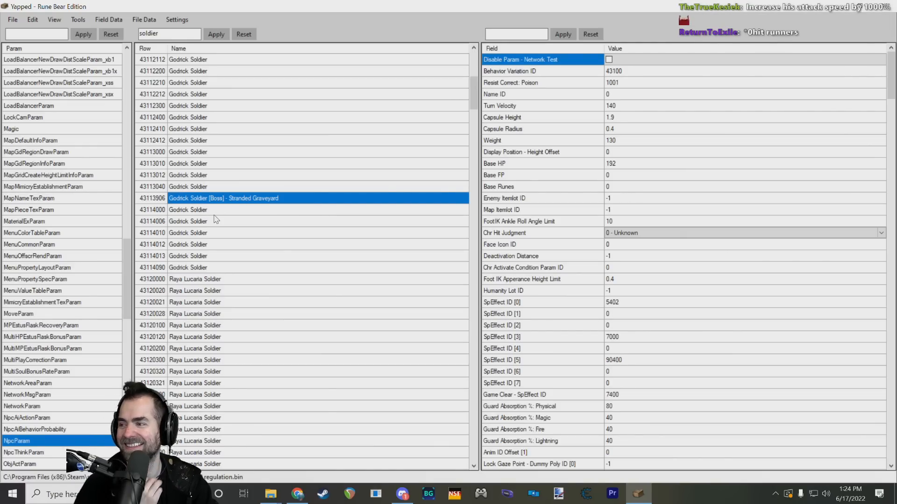
left_click(159, 200)
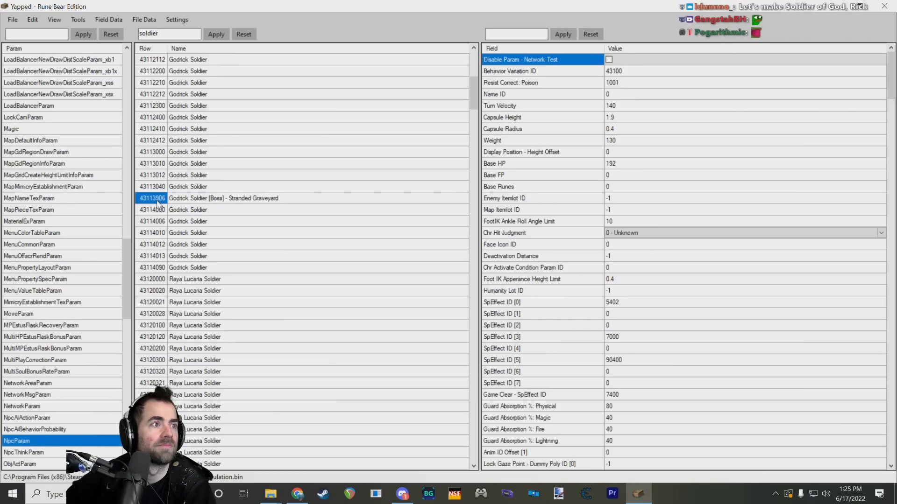
Step: Look through the boss row's stat and defence fields, and go through its SpEffect ID entries [0] to [7]
scroll(587, 128, "down", 15)
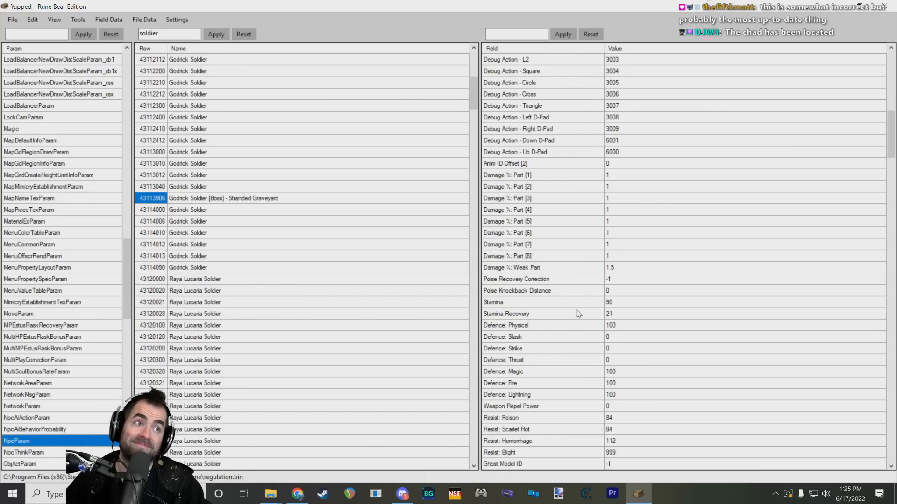
scroll(577, 313, "up", 10)
left_click(556, 269)
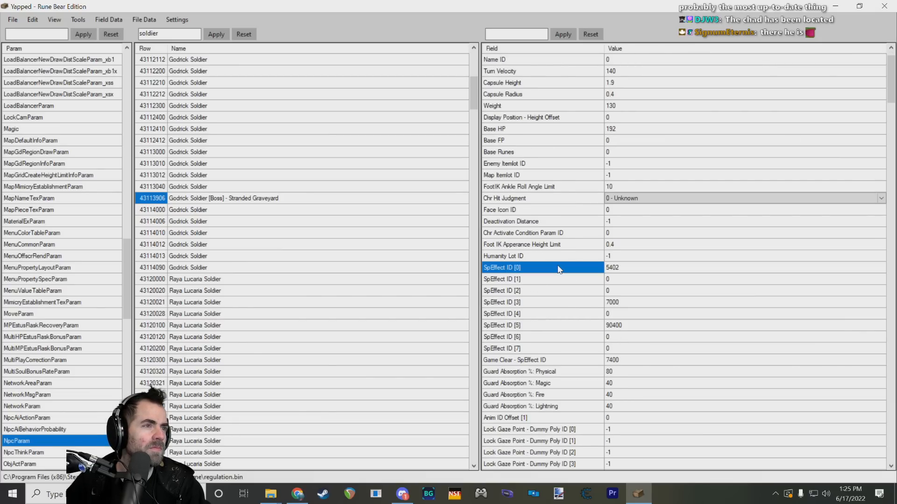
left_click(561, 279)
left_click(559, 300)
left_click(565, 313)
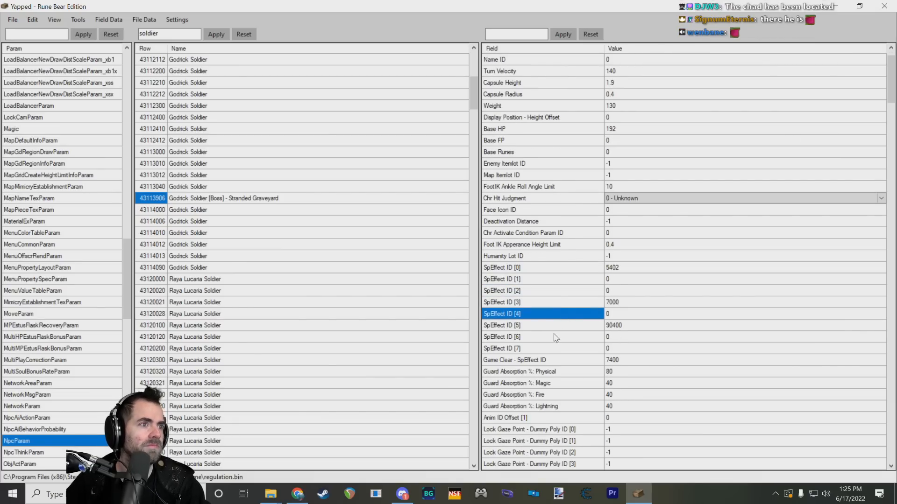
left_click(553, 327)
left_click(560, 339)
left_click(562, 351)
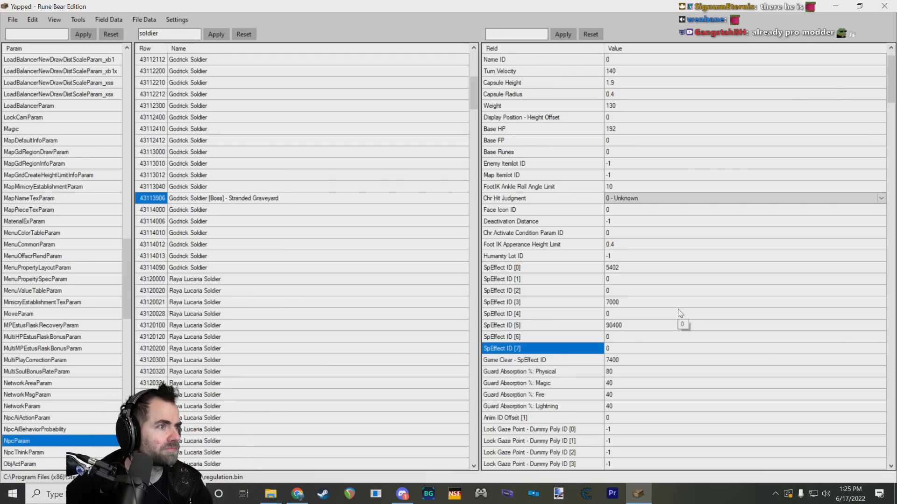
Step: Check the boss row's SpEffect ID [0], [3] and [5] entries and its Base HP value
left_click(628, 255)
left_click(629, 267)
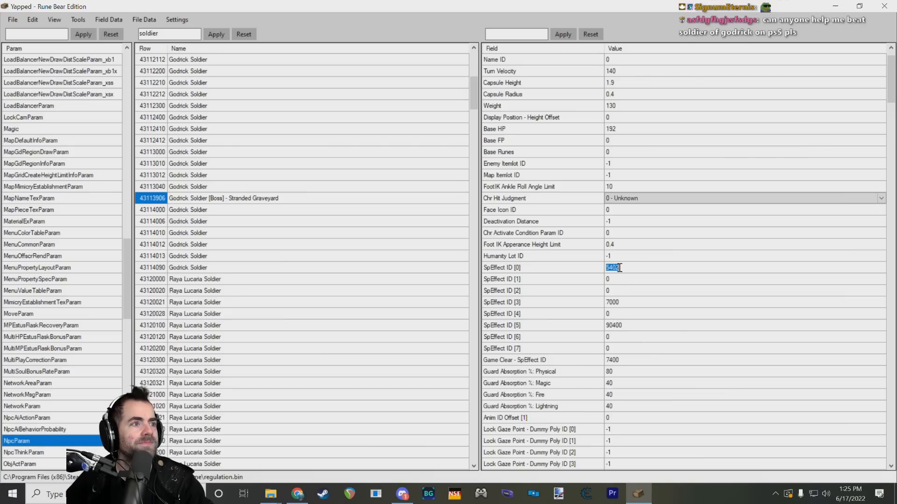
left_click(625, 302)
left_click(625, 324)
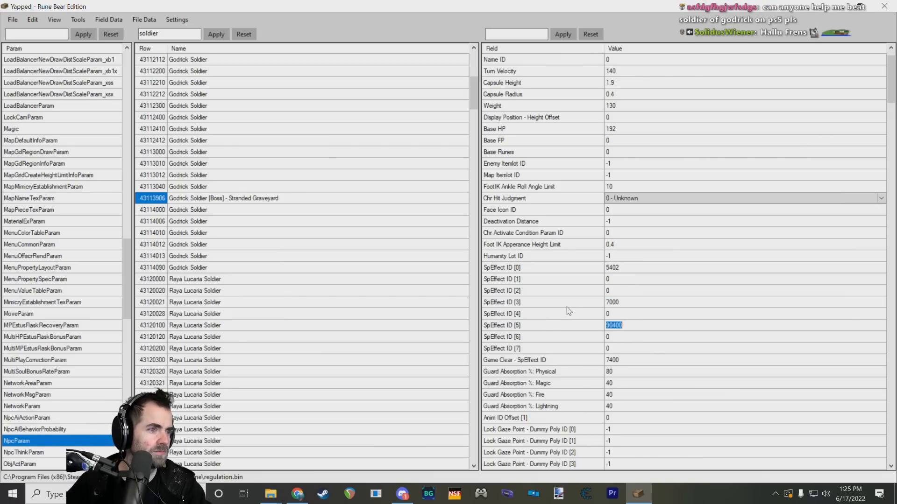
left_click(526, 132)
left_click(629, 129)
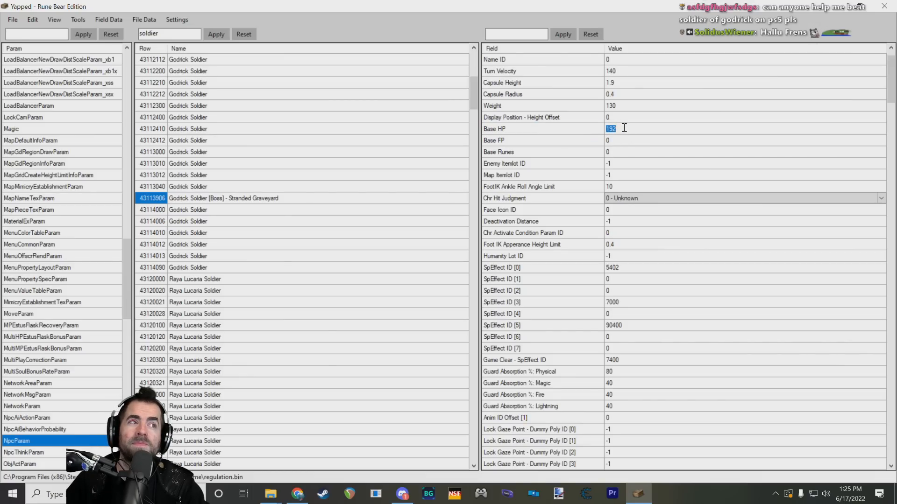
left_click(624, 127)
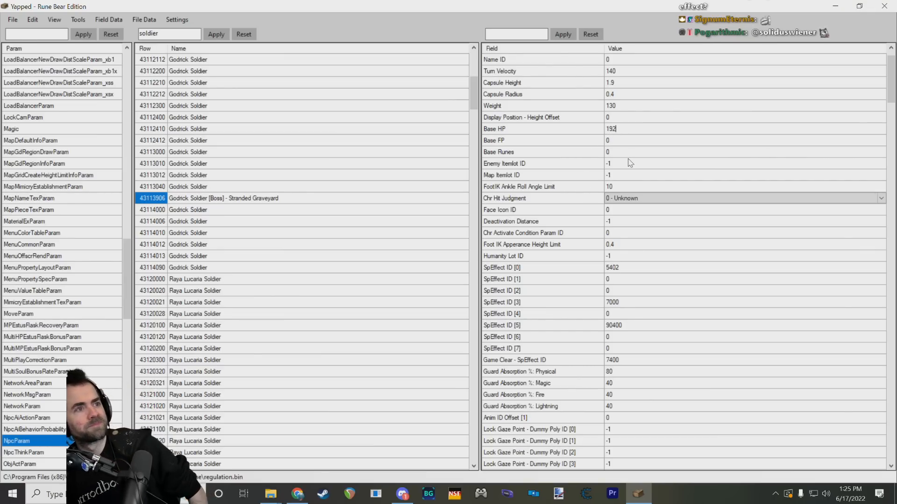
Step: Examine the boss row's physical, slash, strike, thrust and elemental defences, along with its status resistance fields
scroll(586, 307, "down", 8)
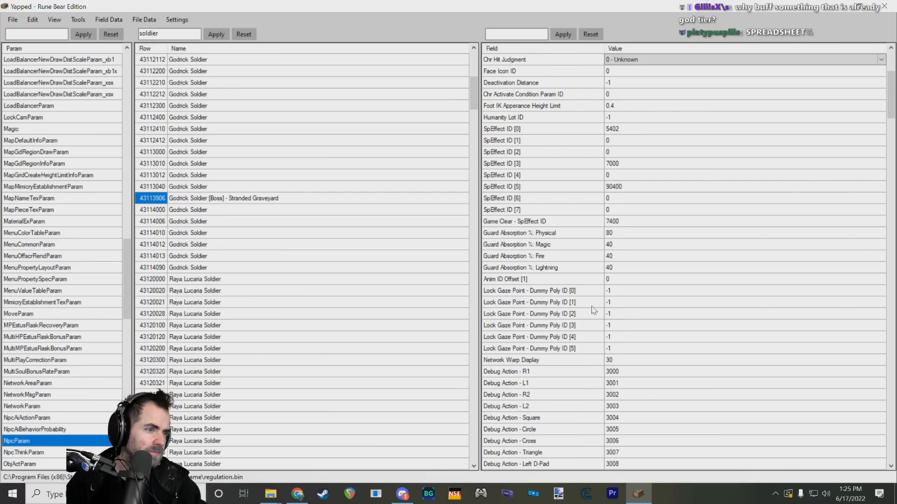
scroll(586, 304, "down", 9)
left_click(537, 245)
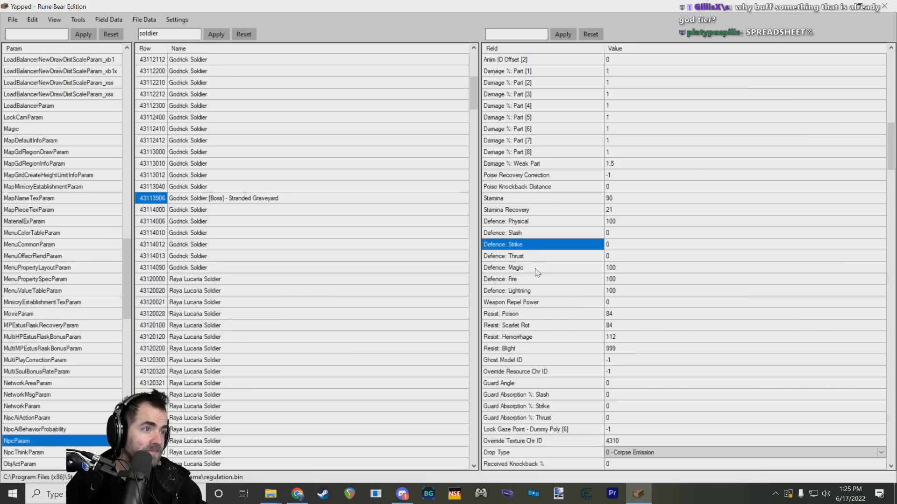
left_click(537, 257)
scroll(556, 262, "down", 2)
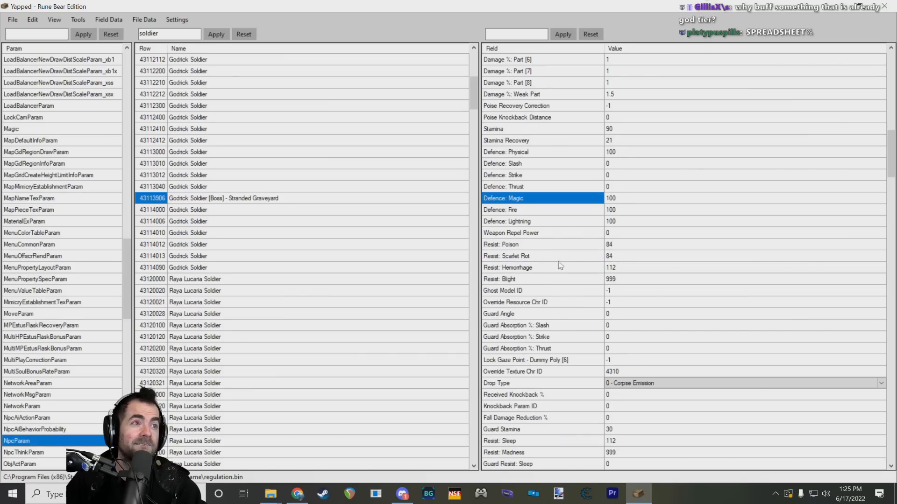
left_click(574, 221)
left_click(573, 233)
left_click(581, 199)
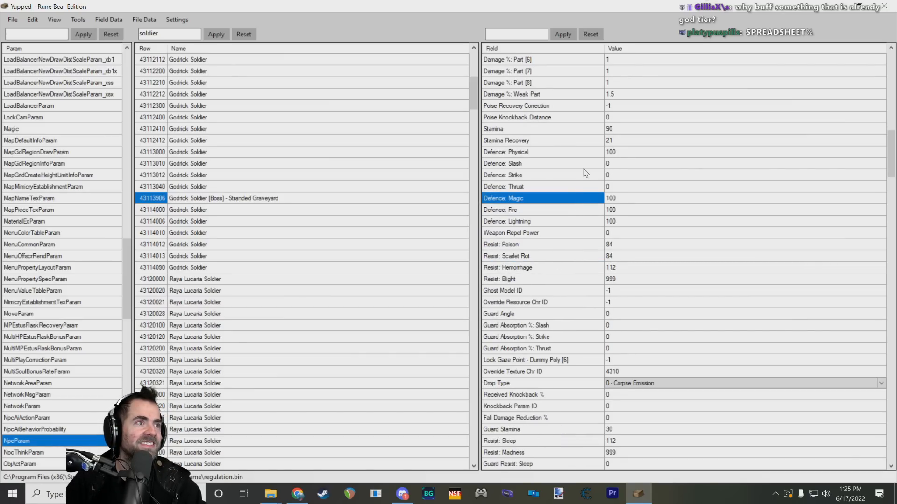
left_click(585, 164)
left_click(587, 152)
scroll(590, 205, "down", 2)
scroll(584, 220, "down", 1)
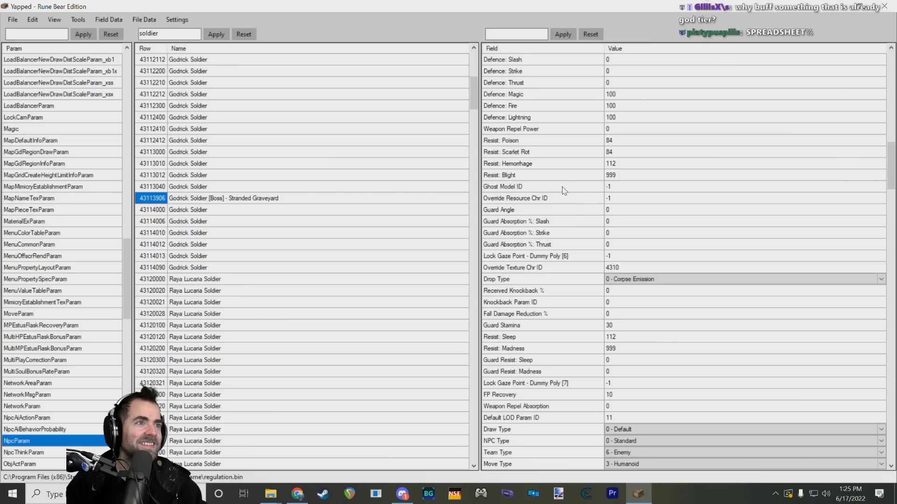
left_click(566, 177)
Step: Review the boss row's remaining fields, from type and display mask settings through absorption and SpEffect ID [8] to [31], to the end
scroll(590, 226, "down", 9)
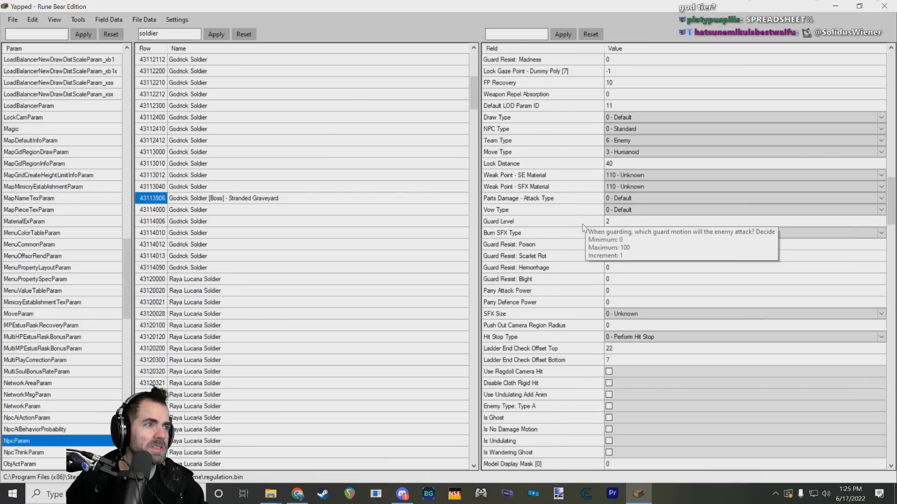
scroll(583, 224, "down", 12)
scroll(578, 213, "down", 12)
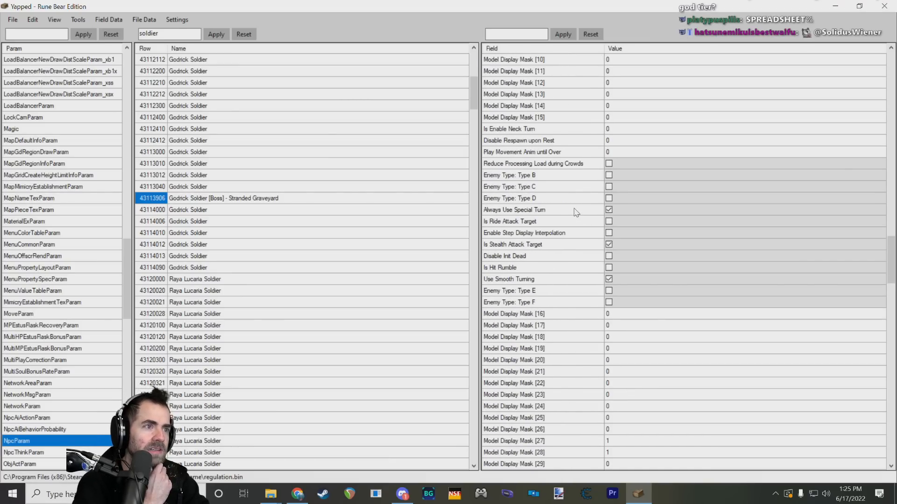
scroll(561, 220, "down", 4)
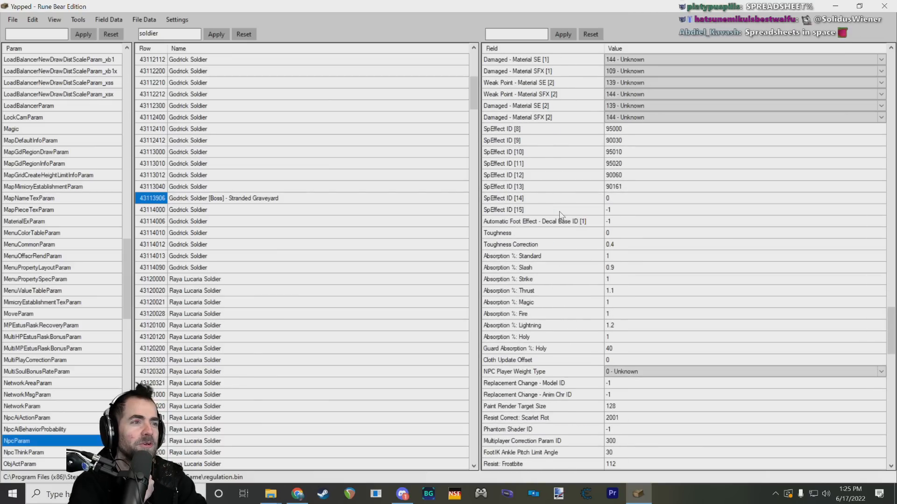
scroll(560, 214, "down", 3)
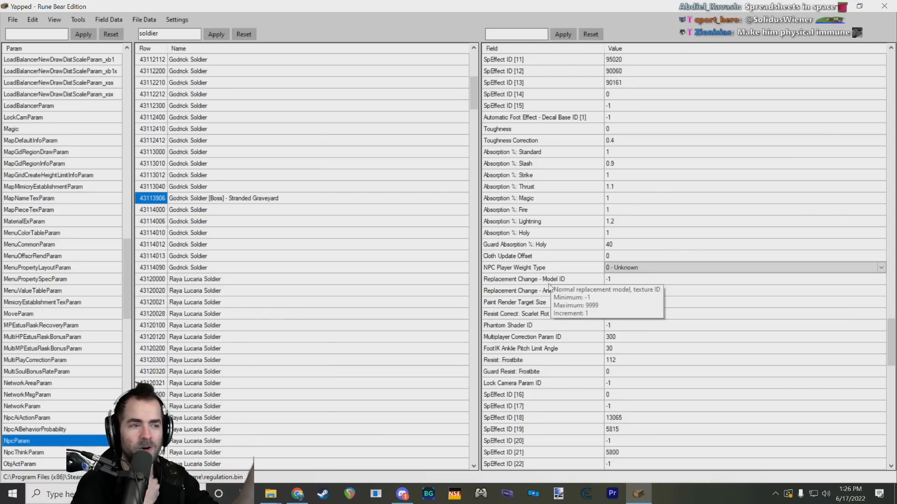
scroll(527, 295, "down", 20)
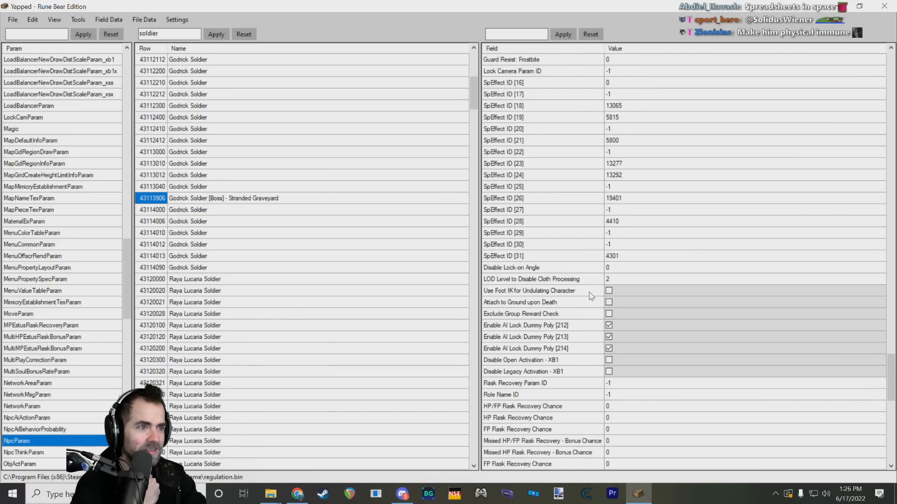
scroll(572, 277, "down", 5)
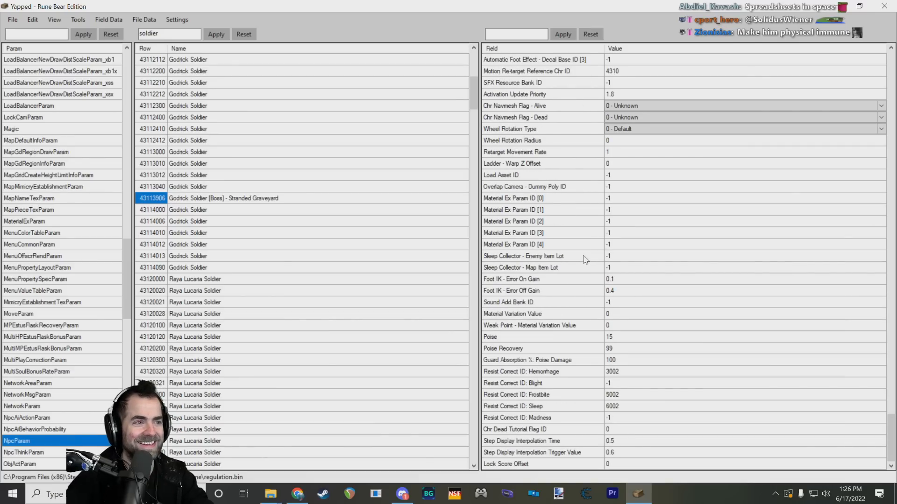
mouse_move(585, 259)
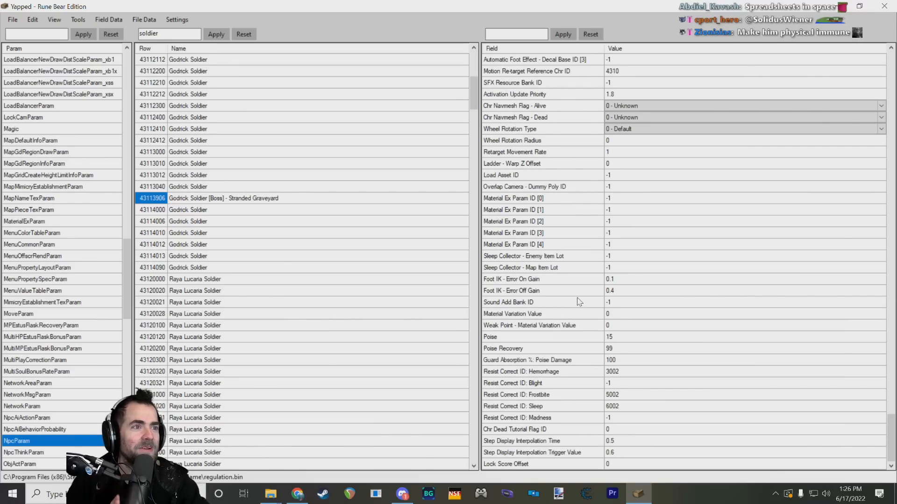
Step: Inspect the Sleep Collector item lots, Foot IK error gains, Sound Add Bank ID and Material Variation Value fields of the boss row
left_click(571, 293)
left_click(572, 280)
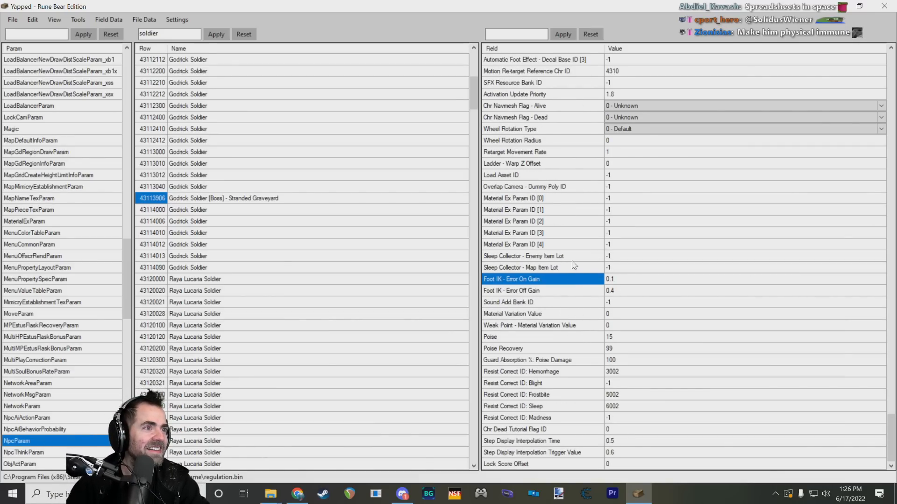
left_click(572, 261)
left_click(570, 269)
left_click(571, 260)
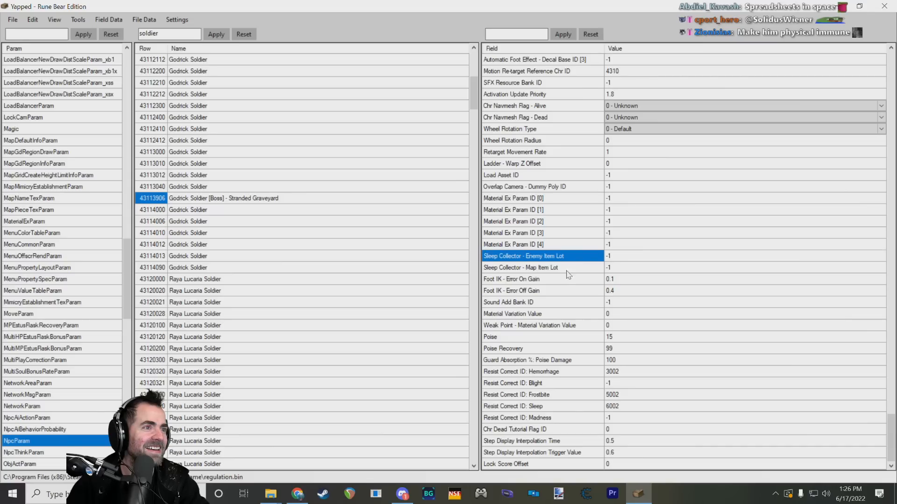
left_click(561, 280)
left_click(559, 293)
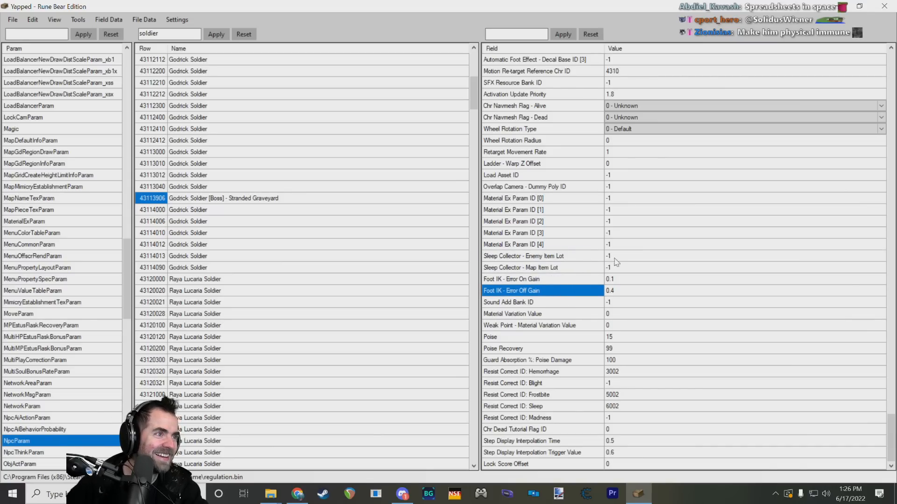
left_click(629, 281)
left_click(625, 302)
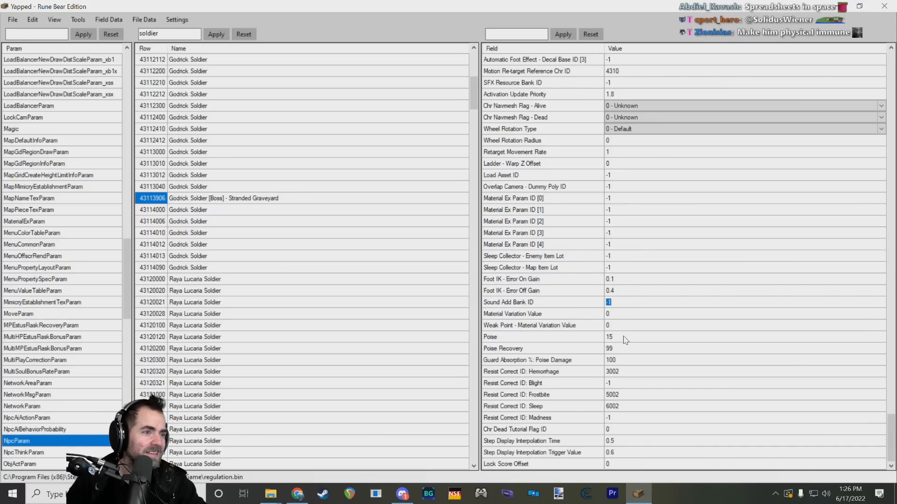
left_click(614, 326)
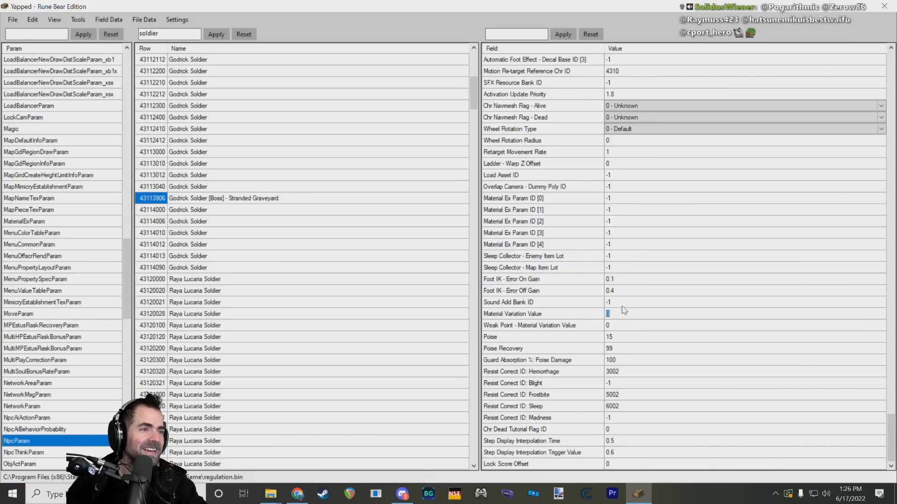
left_click(615, 292)
left_click(547, 291)
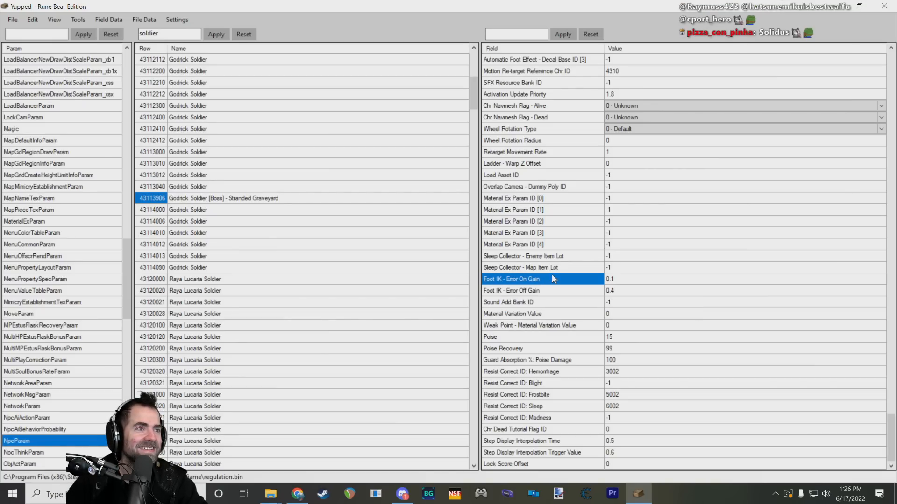
Step: Go through the boss row's Poise, Poise Recovery, Guard Absorption, Resist Correct ID and Step Display Interpolation fields
left_click(544, 315)
left_click(541, 339)
left_click(540, 362)
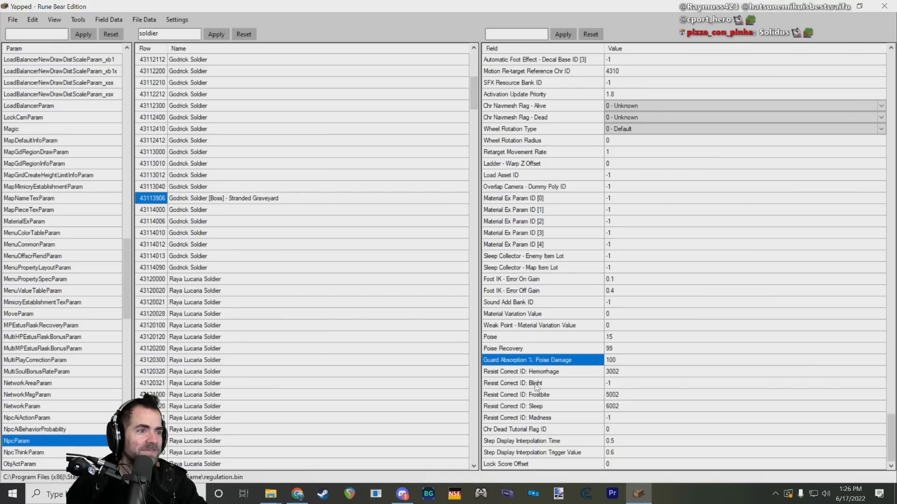
left_click(535, 407)
left_click(530, 466)
left_click(531, 441)
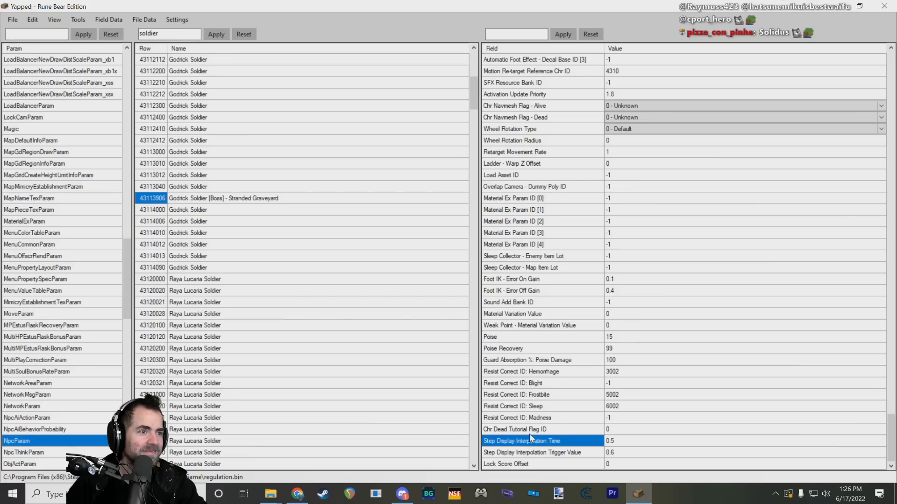
left_click(531, 430)
left_click(531, 418)
left_click(532, 407)
left_click(539, 373)
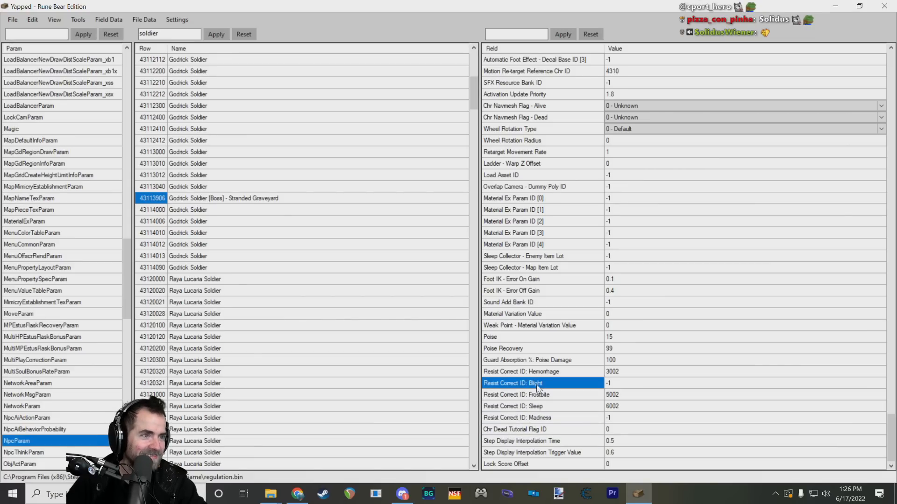
left_click(555, 360)
left_click(563, 338)
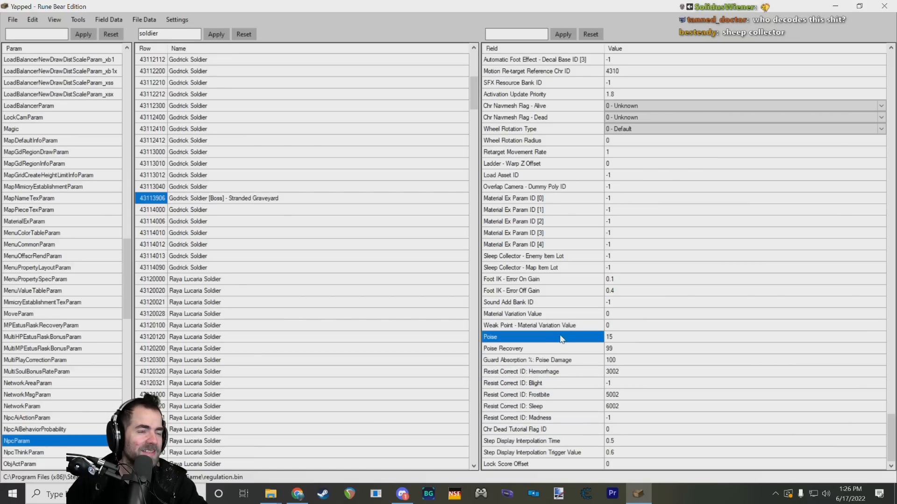
left_click(554, 350)
Step: Take a closer look at the Foot IK - Error On Gain and Error Off Gain fields and their values
left_click(550, 315)
left_click(549, 281)
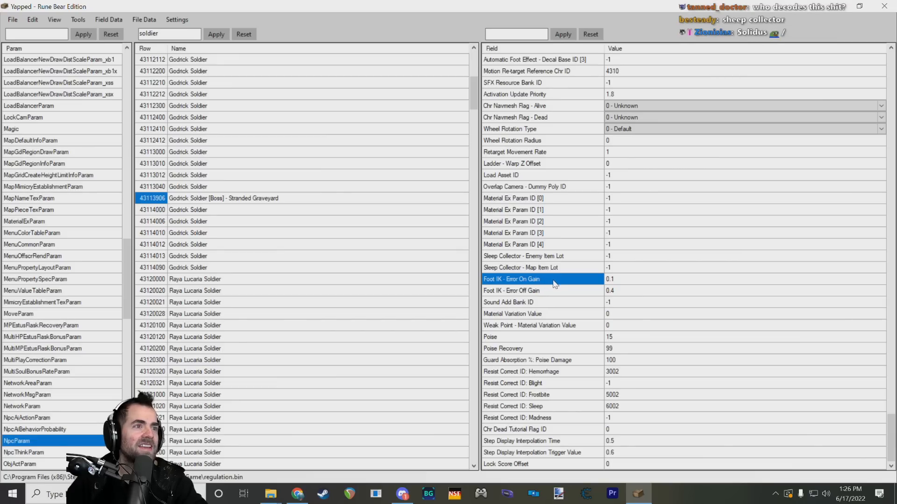
left_click(543, 292)
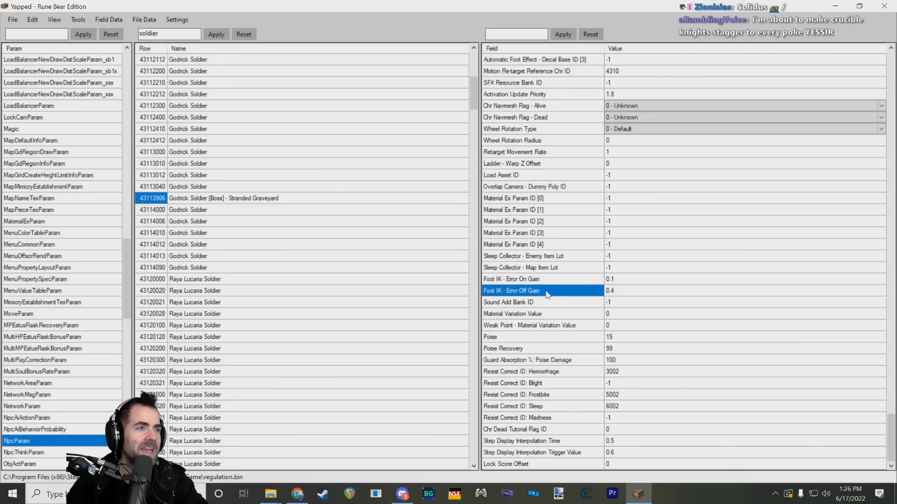
left_click(552, 281)
mouse_move(550, 294)
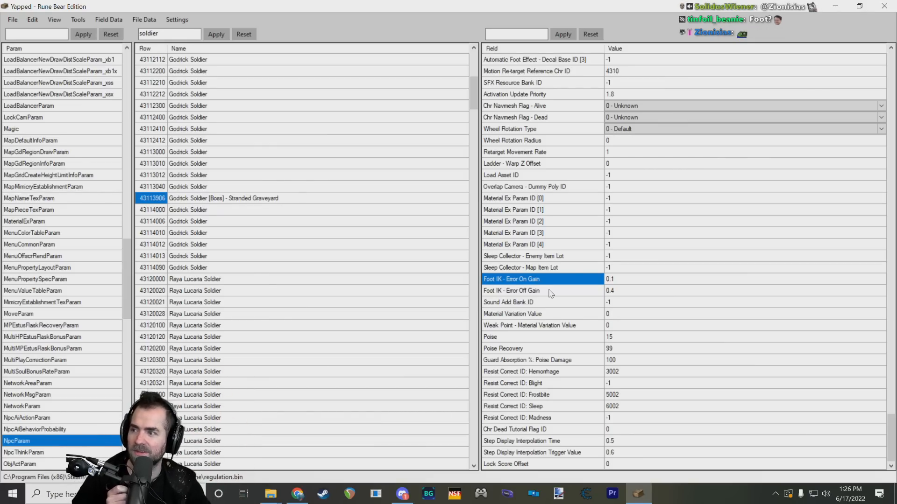
left_click(617, 294)
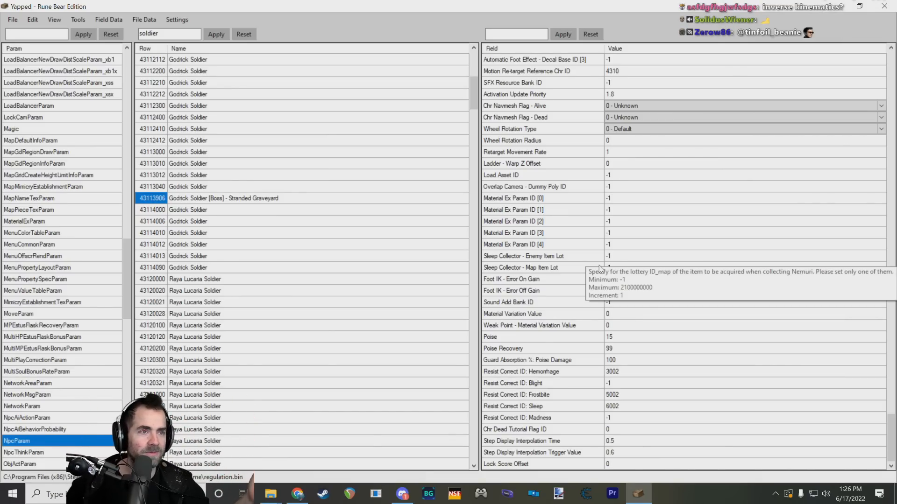
left_click(610, 280)
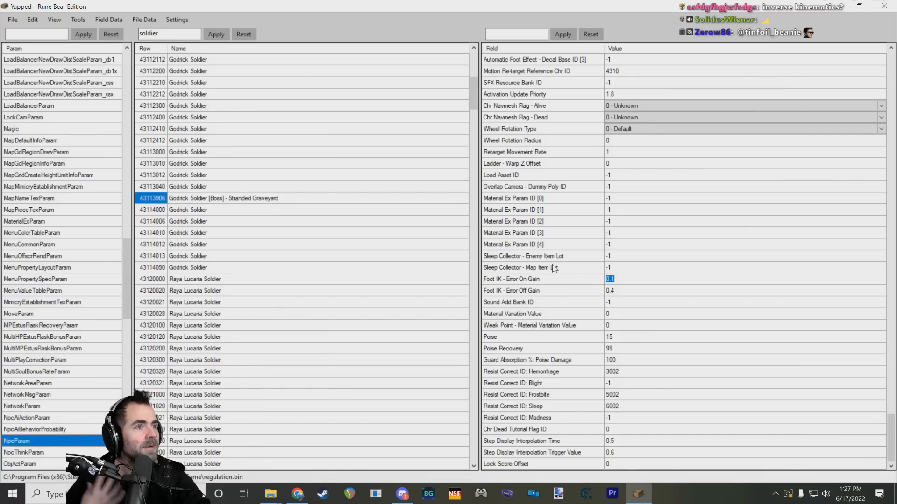
Step: Look over the undulation, platoon and sound fields above, including Side Undulation Limit, and return to the end of the field list
scroll(587, 275, "up", 9)
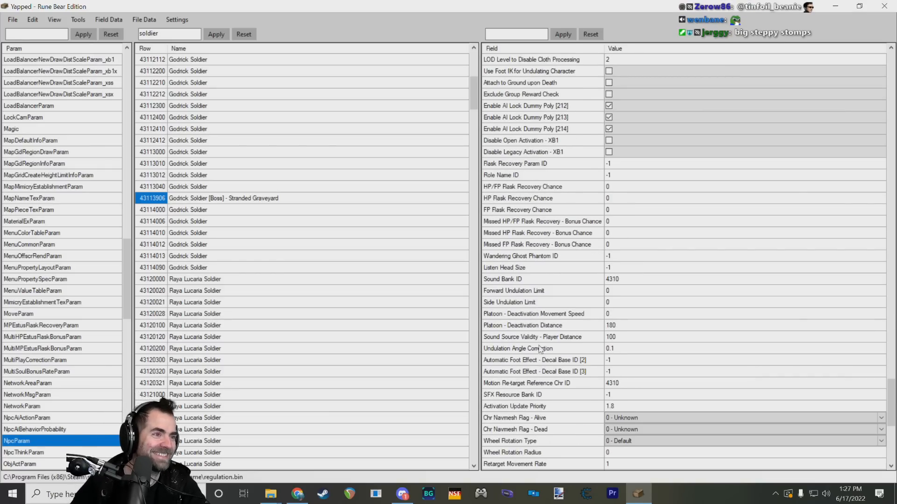
left_click(565, 304)
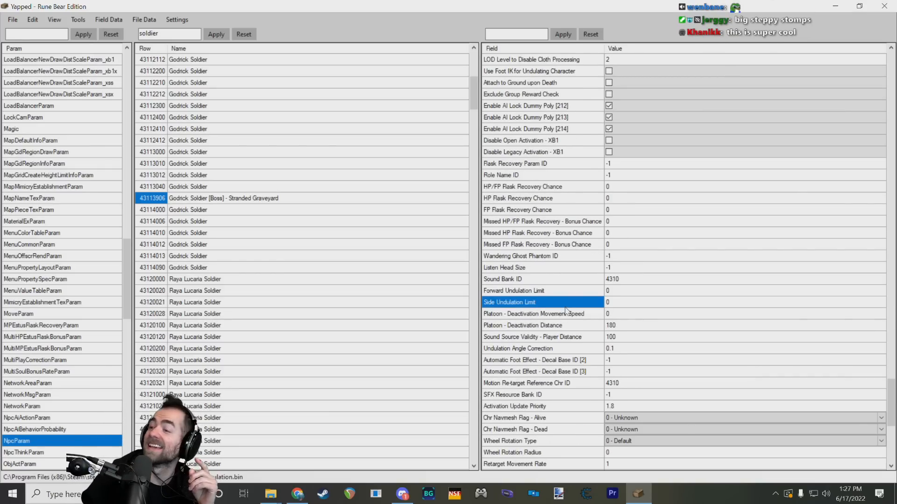
scroll(575, 271, "down", 9)
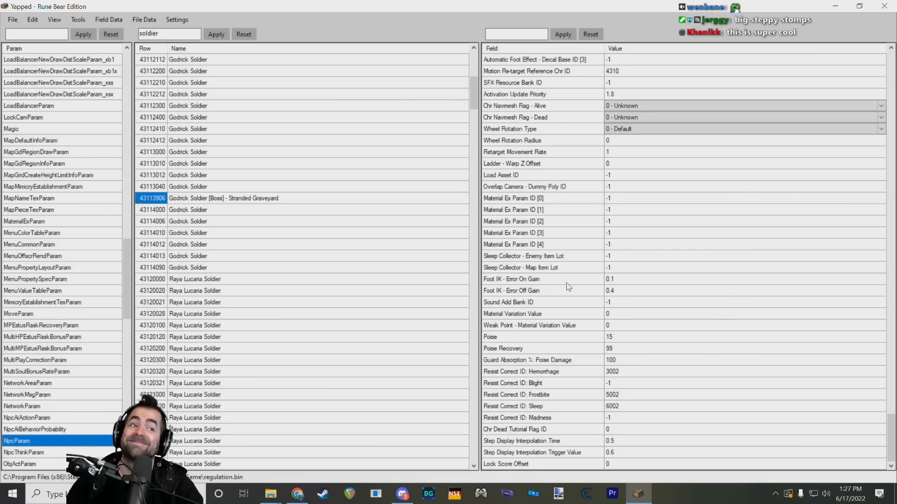
mouse_move(578, 314)
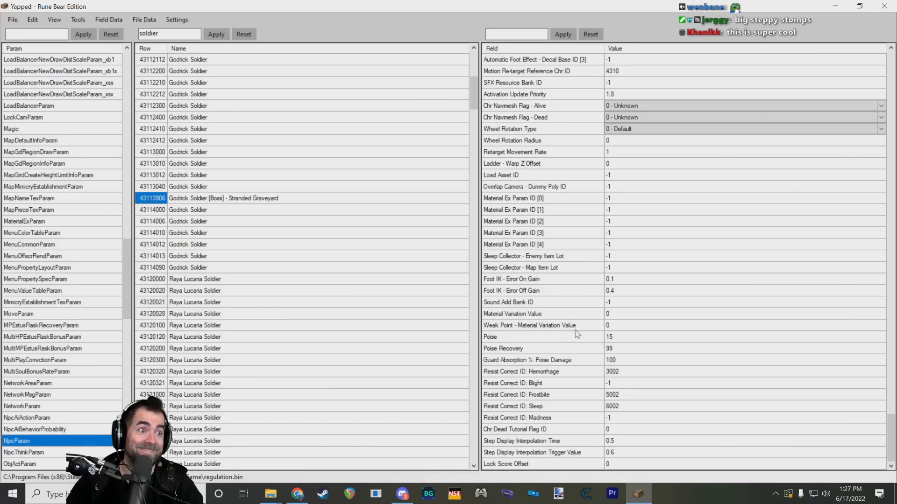
Step: Return to the start of the boss row's field list and reselect the Godrick Soldier [Boss] - Stranded Graveyard row
scroll(583, 353, "up", 9)
scroll(584, 329, "up", 15)
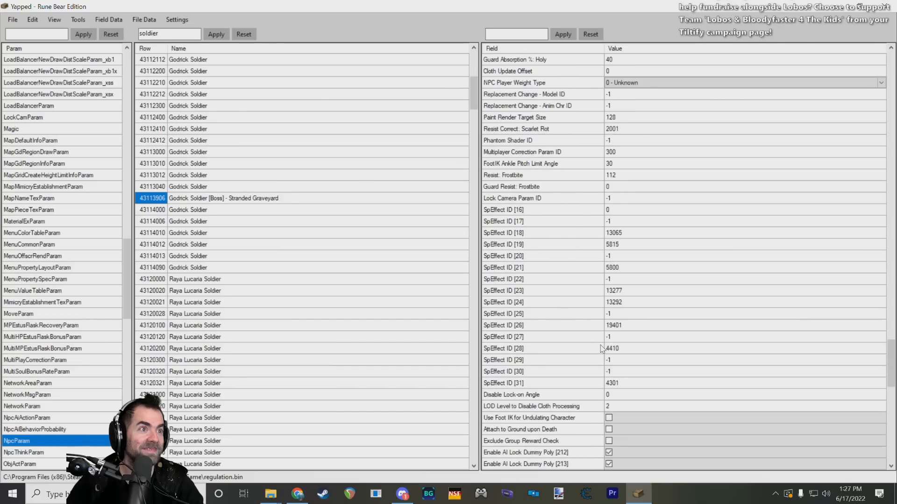
scroll(584, 304, "up", 20)
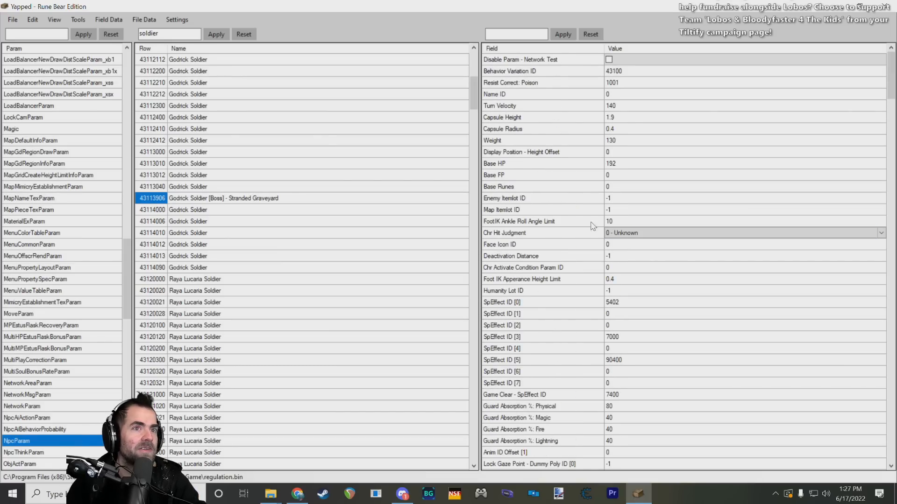
left_click(161, 199)
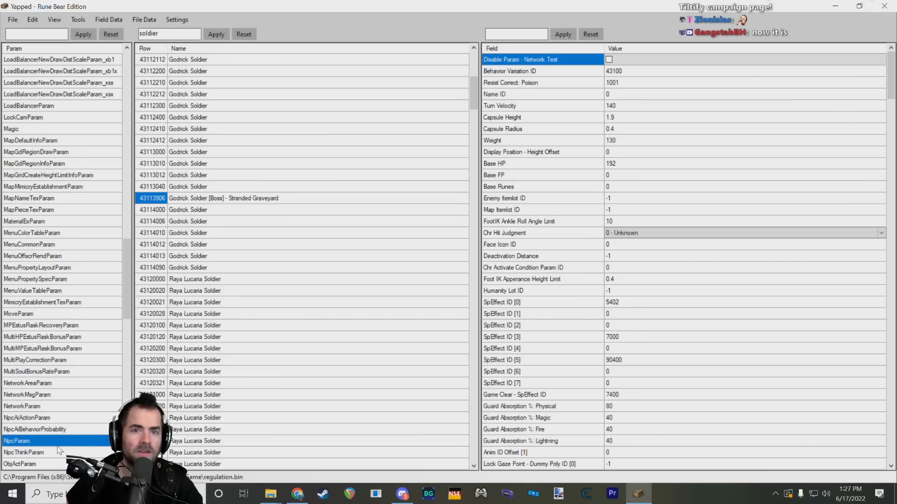
left_click(155, 199)
left_click(155, 202)
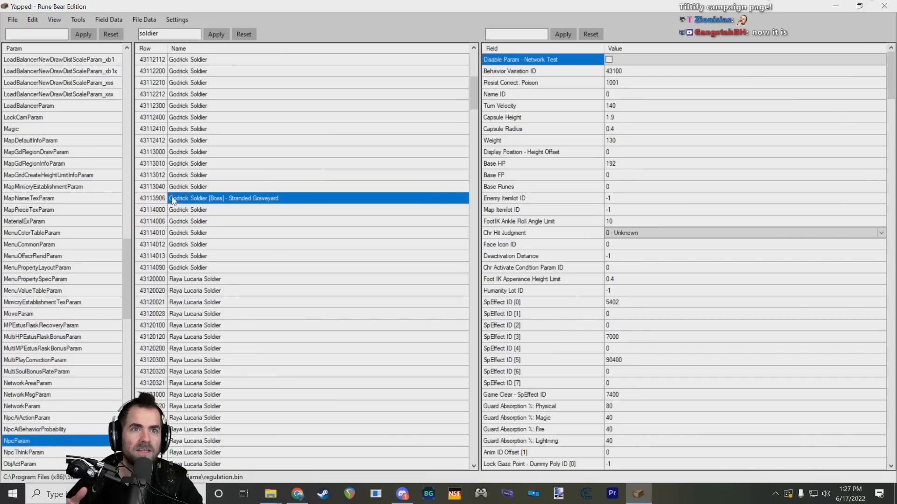
Step: Skim the boss row's defence, resistance, Drop Type and Team Type fields down to Model Display Mask and Is Boss Soul Drop
scroll(623, 260, "down", 10)
scroll(622, 259, "down", 15)
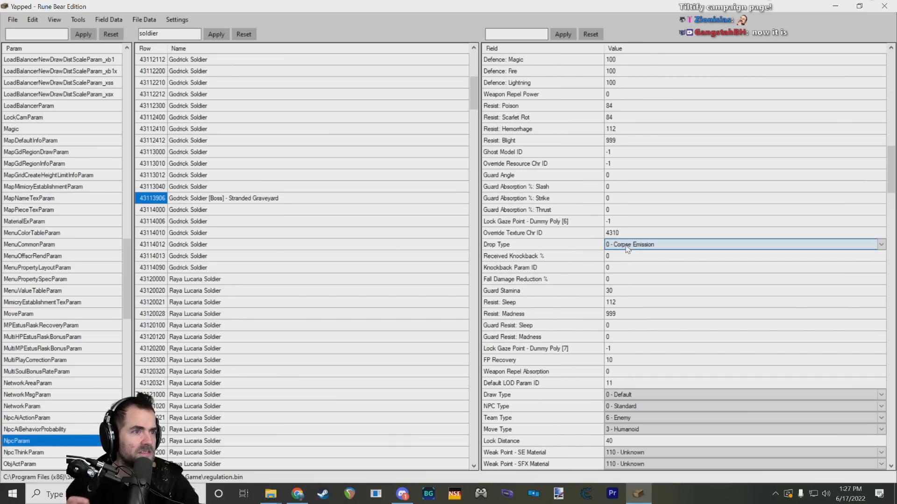
scroll(618, 244, "down", 4)
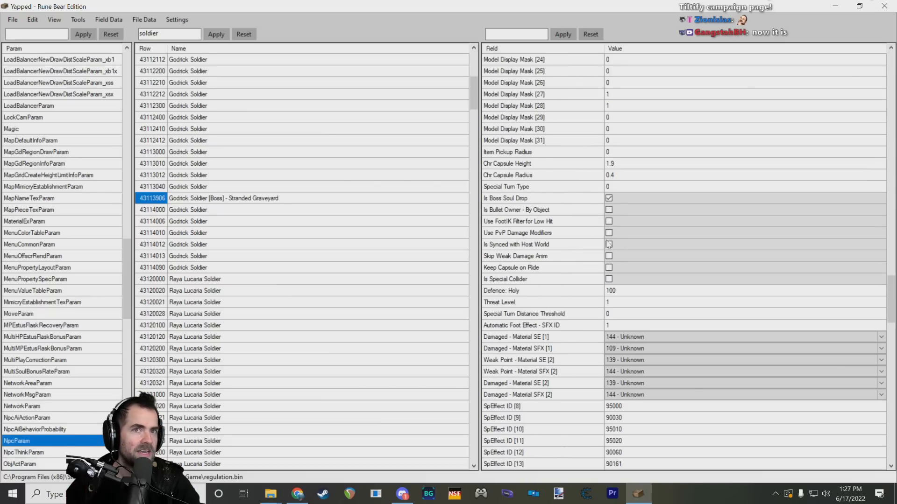
Step: Examine the row ID and name of the Stranded Graveyard boss entry among the neighbouring Godrick Soldier rows
left_click(191, 200)
left_click(154, 201)
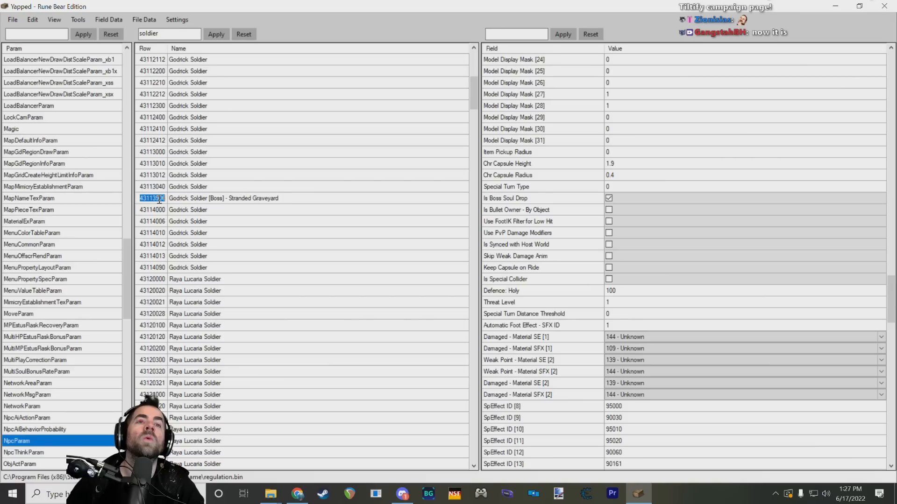
left_click(169, 202)
left_click(157, 201)
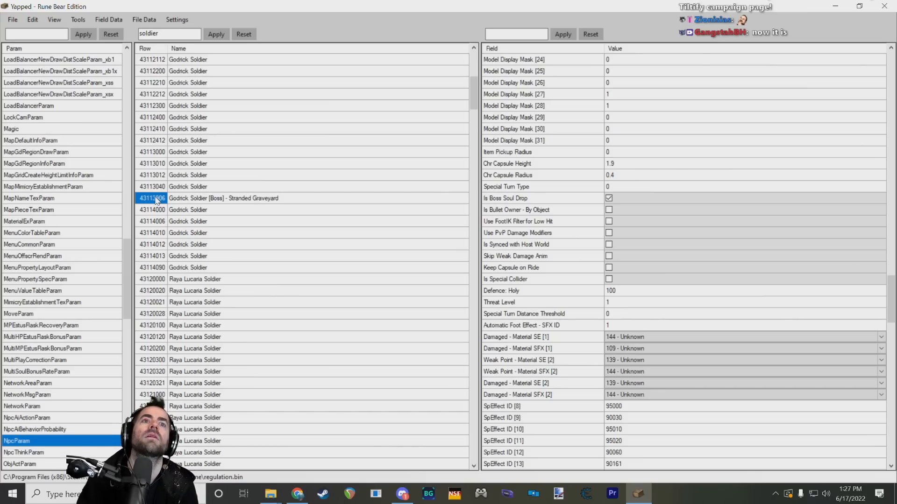
scroll(156, 201, "up", 1)
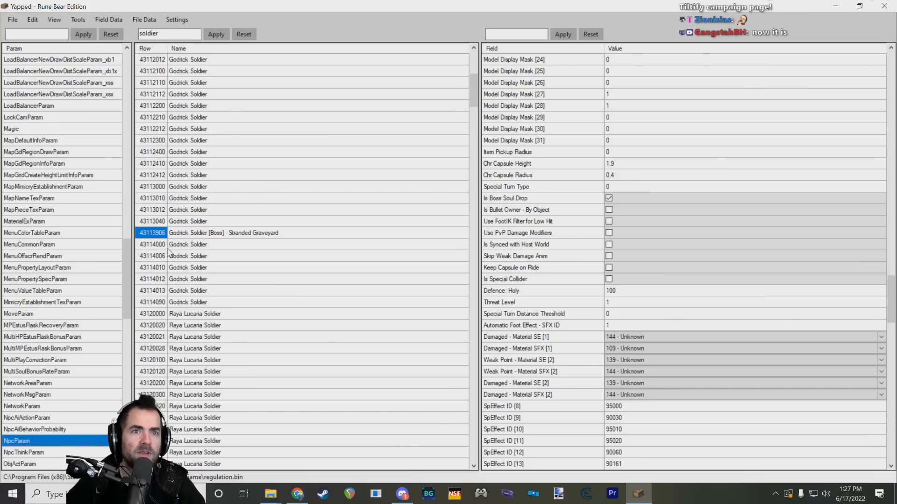
left_click(182, 236)
left_click(150, 225)
left_click(150, 232)
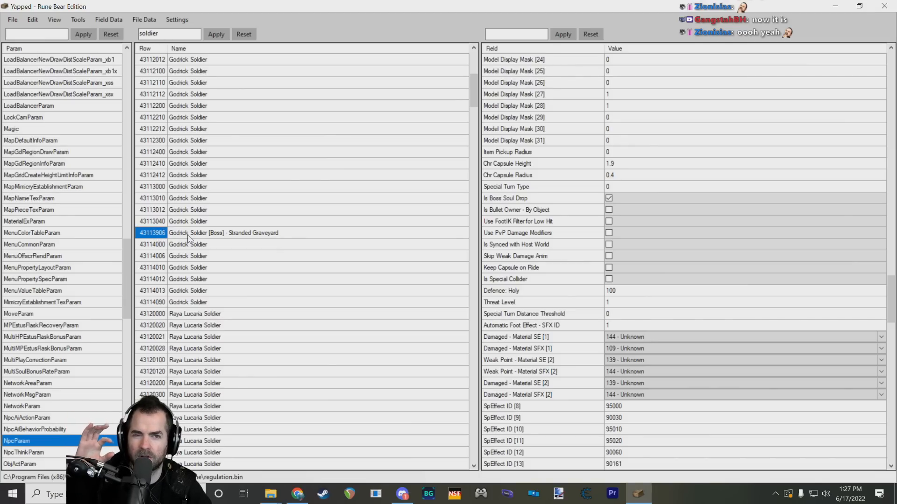
left_click(188, 236)
left_click(158, 233)
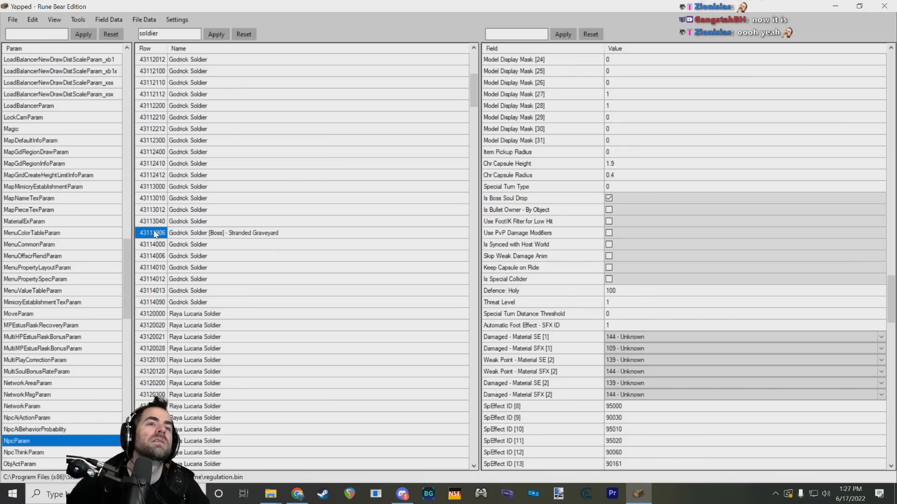
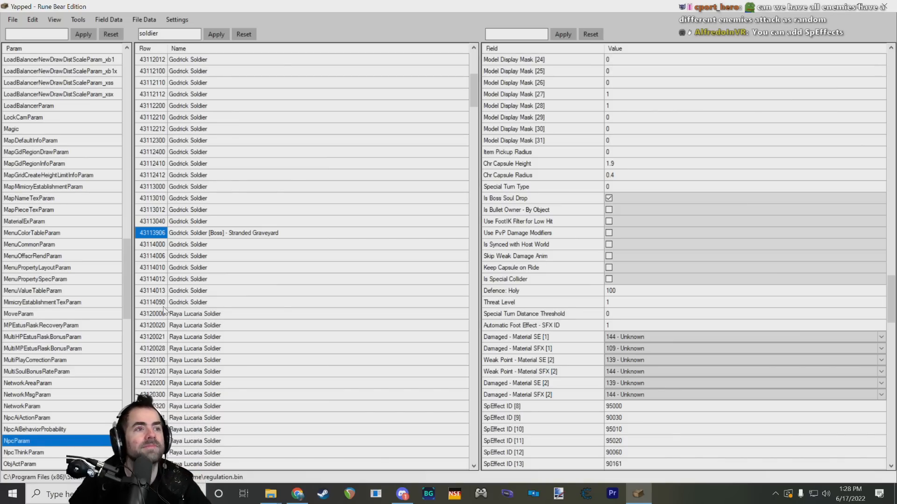
Step: Examine the boss row's special-effect fields from SpEffect ID [8] to SpEffect ID [15]
scroll(544, 343, "down", 3)
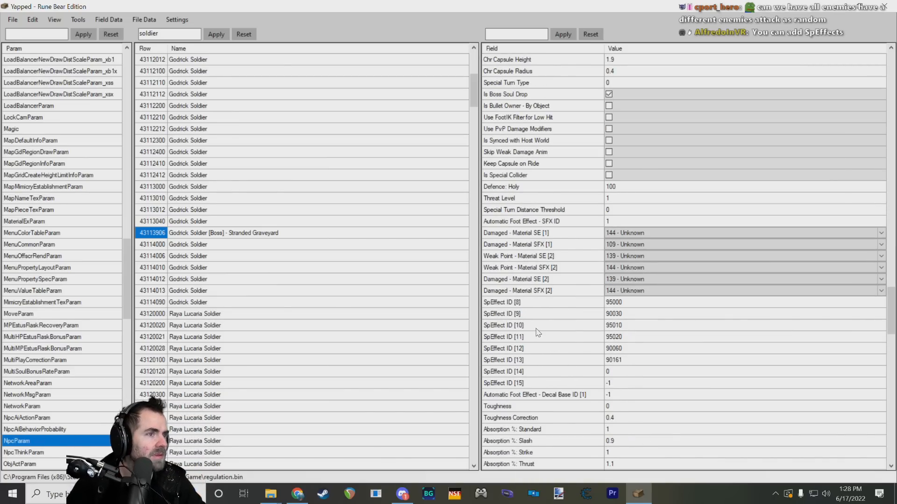
left_click(573, 303)
scroll(568, 310, "down", 2)
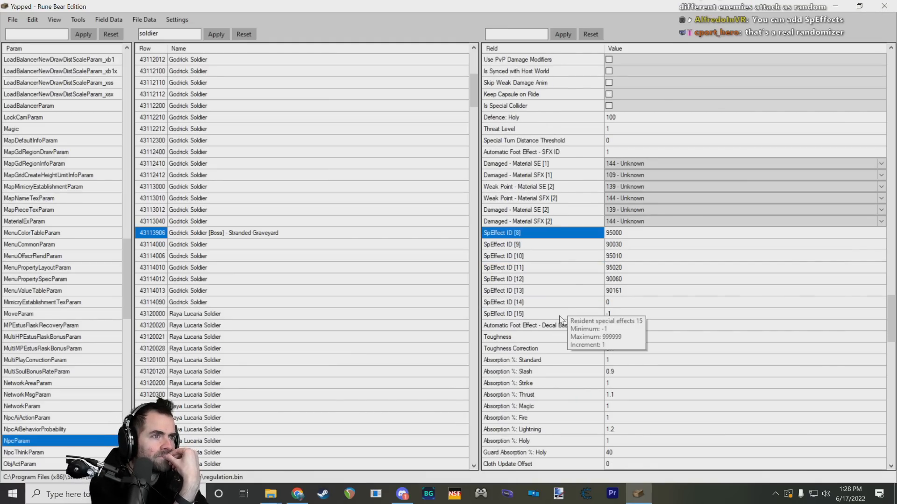
left_click(560, 246)
left_click(562, 258)
left_click(557, 279)
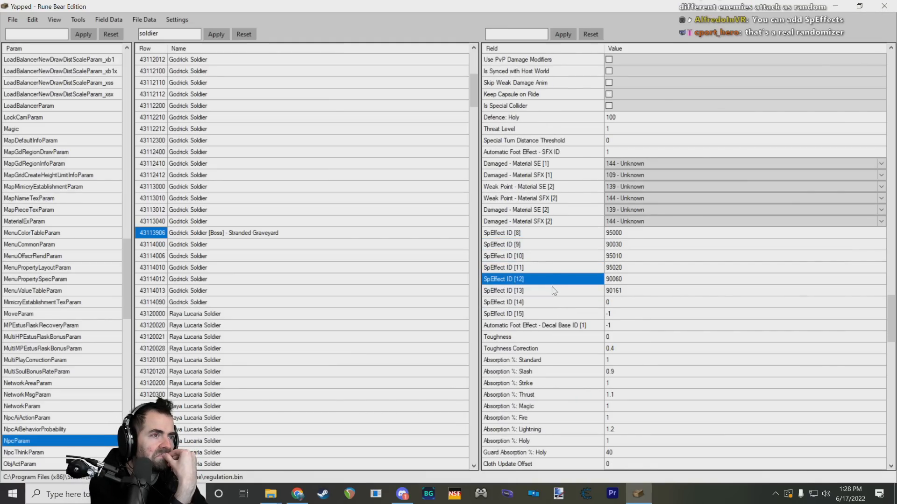
left_click(554, 291)
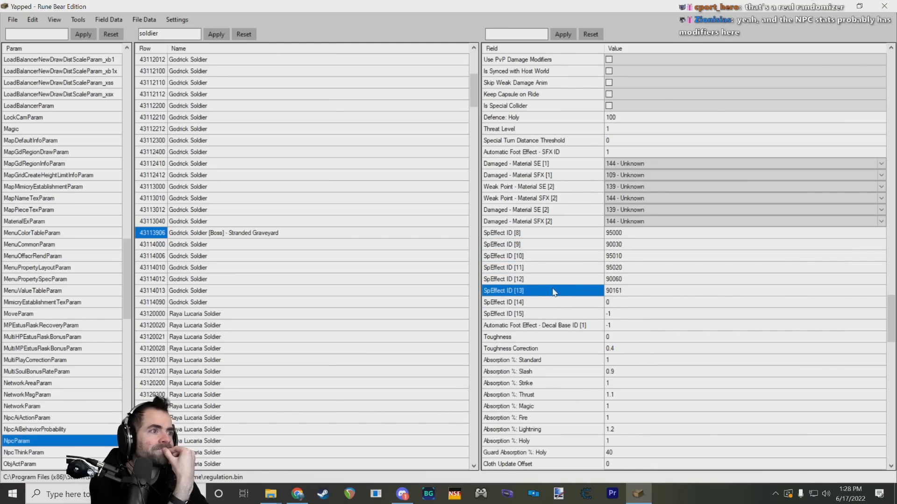
scroll(554, 287, "down", 1)
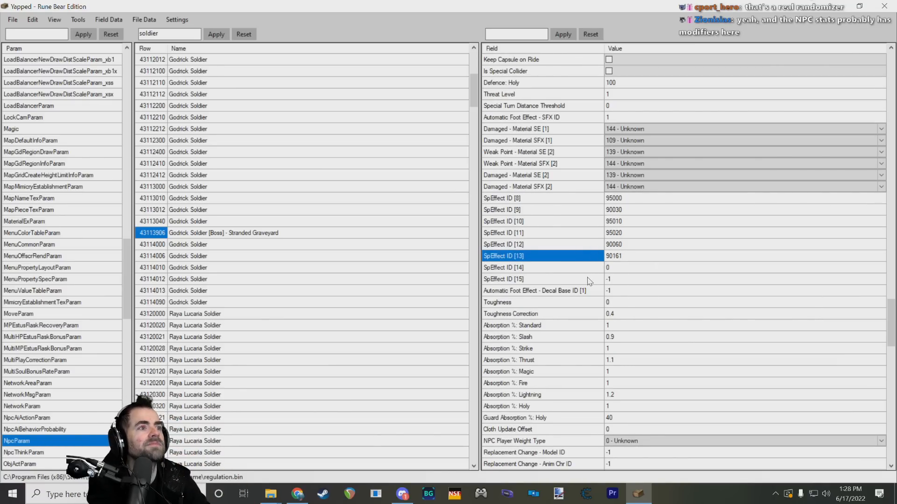
Step: Look over the boss row's damage absorption fields, from Absorption %: Standard through Guard Absorption %: Holy and Cloth Update Offset
scroll(588, 273, "down", 1)
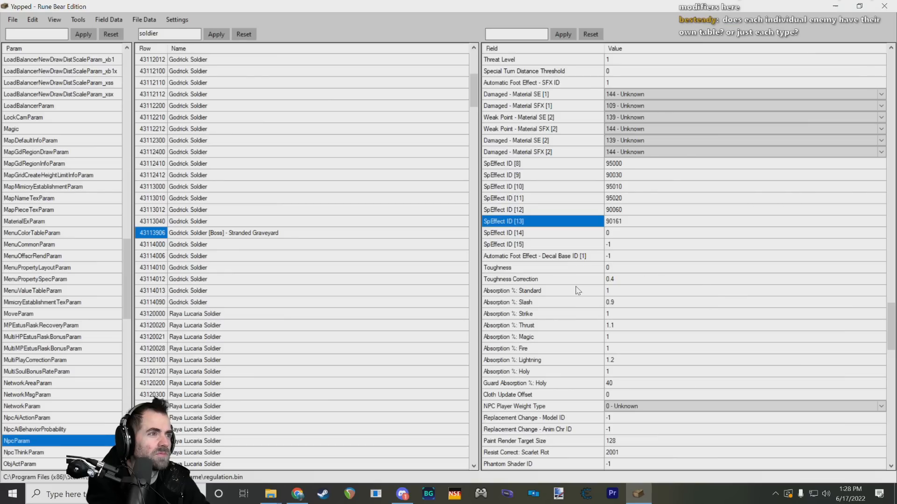
left_click(576, 291)
left_click(571, 314)
scroll(568, 332, "down", 3)
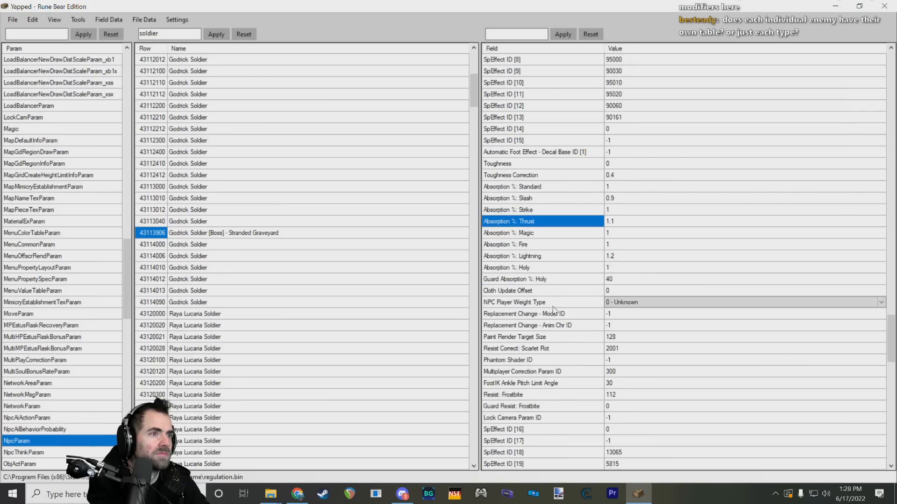
left_click(554, 276)
left_click(558, 292)
scroll(555, 305, "down", 19)
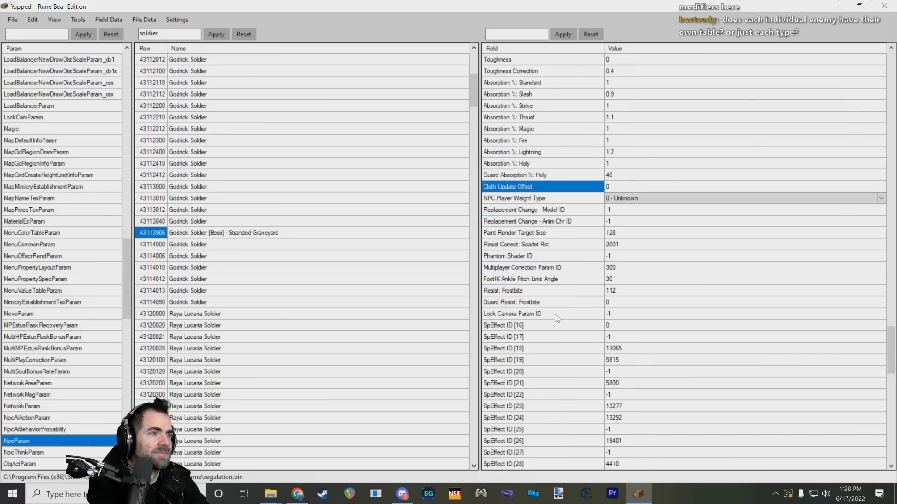
Step: Check the final fields of the boss row, including Poise, Resist Correct ID: Frostbite and Chr Dead Tutorial Flag ID
scroll(552, 310, "down", 7)
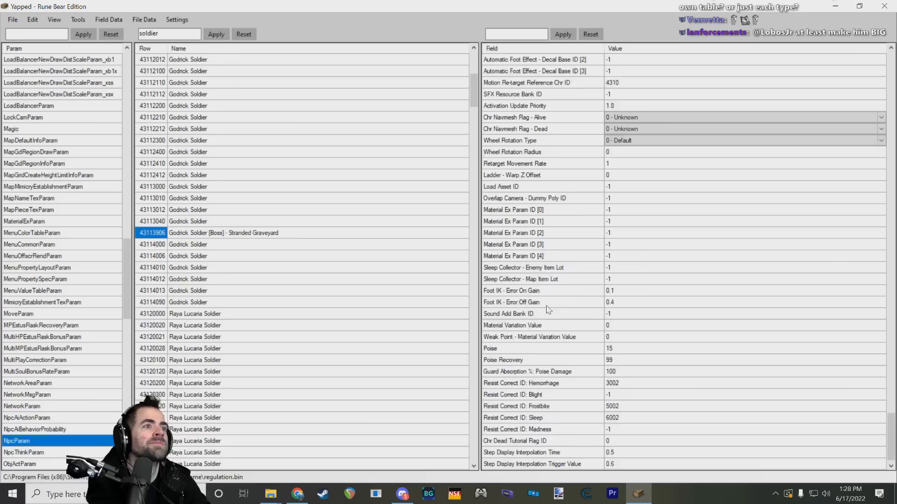
left_click(609, 349)
type("99")
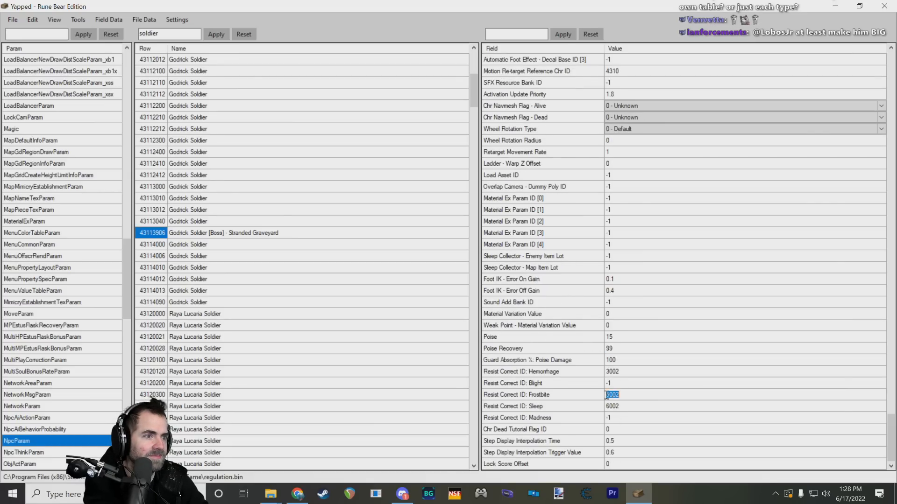
left_click(602, 430)
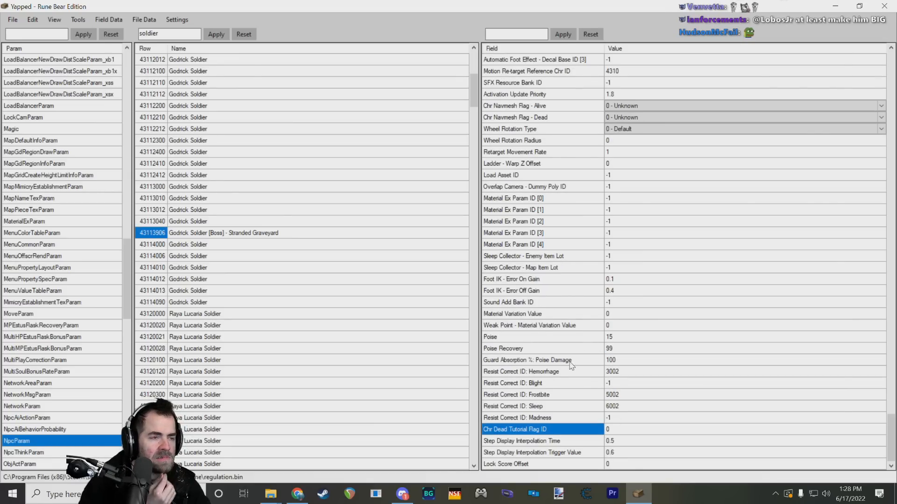
Step: Go back through the boss row's fields to the start of the list and look at Base HP and Base FP
scroll(571, 365, "up", 11)
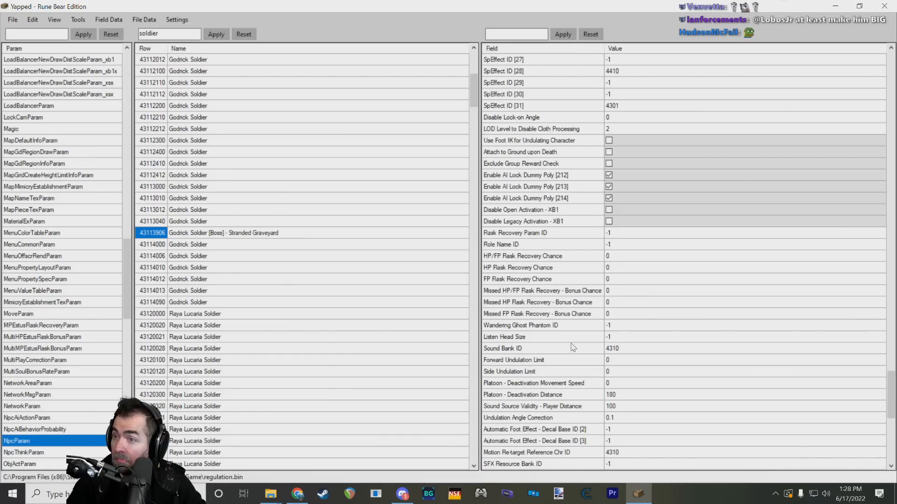
scroll(573, 345, "up", 11)
scroll(603, 336, "up", 20)
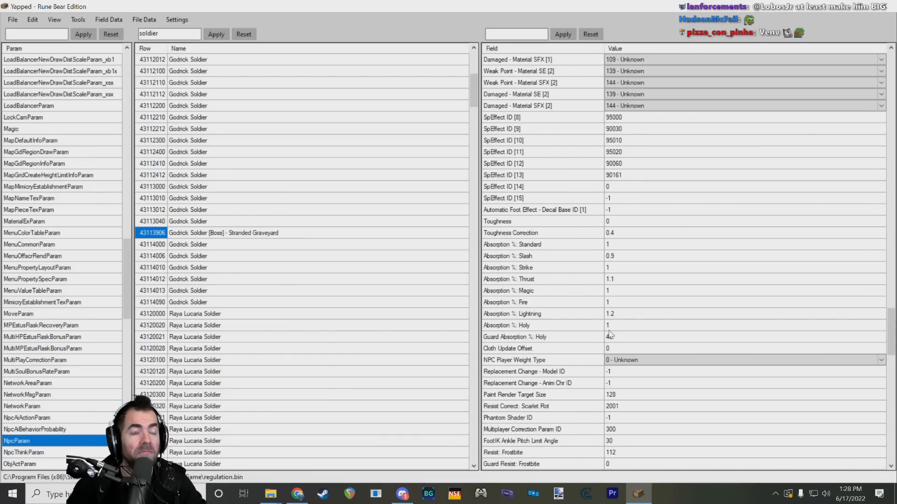
scroll(610, 323, "up", 10)
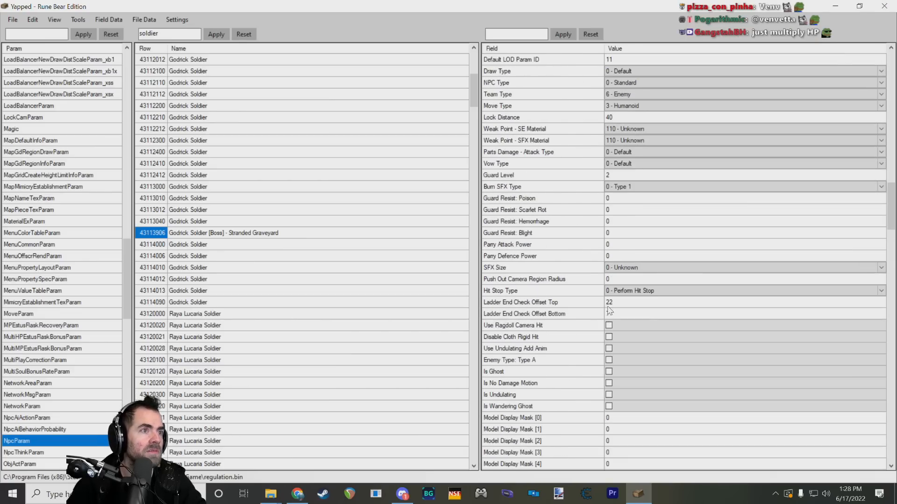
scroll(624, 240, "up", 8)
scroll(625, 239, "up", 20)
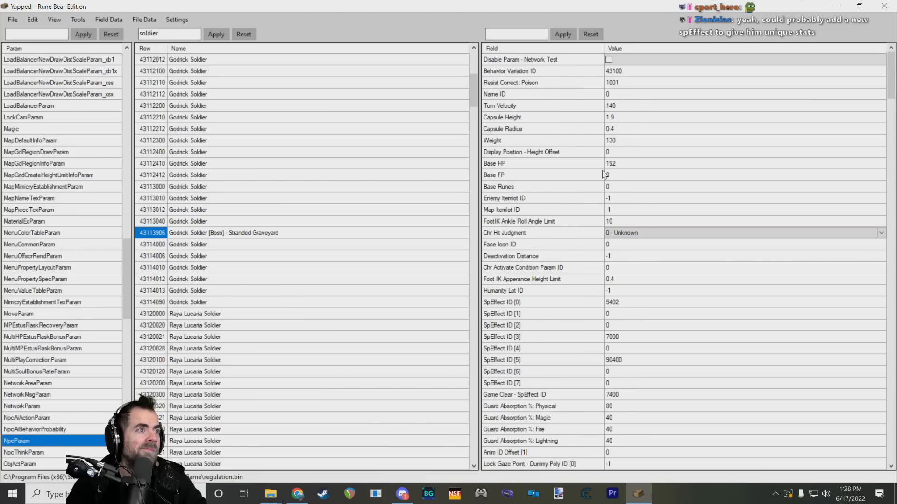
mouse_move(595, 173)
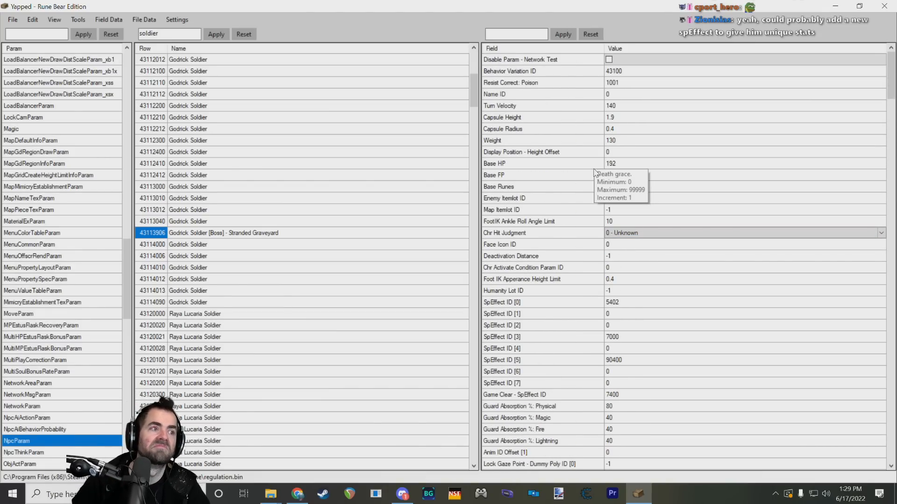
Step: Examine the boss row's Resist Correct: Poison, Name ID, Capsule Height, Weight, Base HP and Display Position - Height Offset fields
left_click(610, 84)
key("Up")
left_click(556, 93)
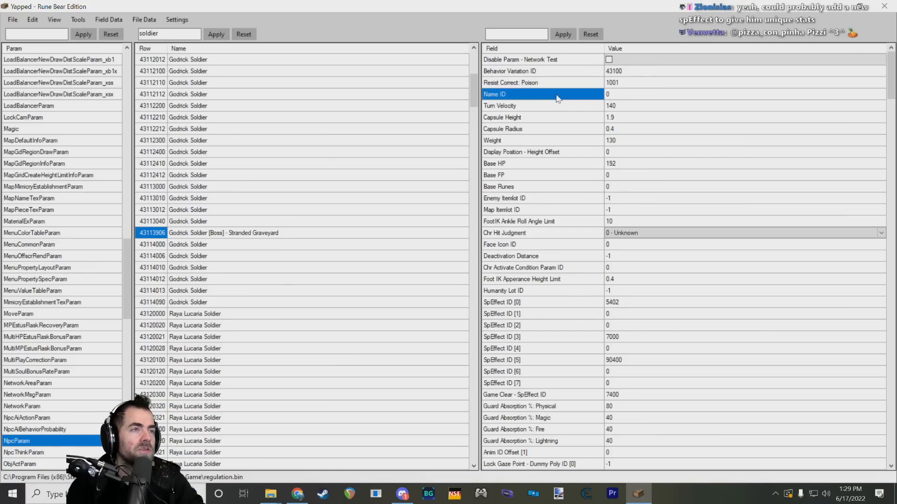
left_click(609, 117)
left_click(576, 139)
left_click(601, 164)
left_click(620, 151)
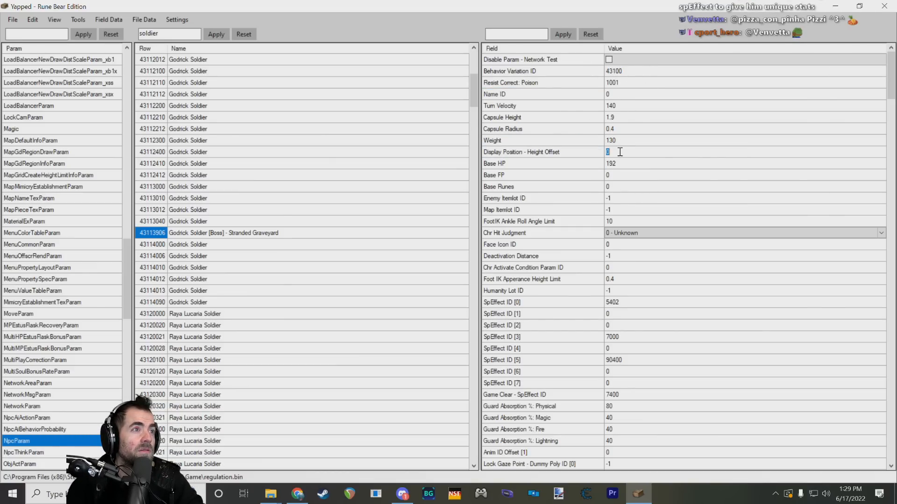
left_click(617, 148)
left_click(595, 154)
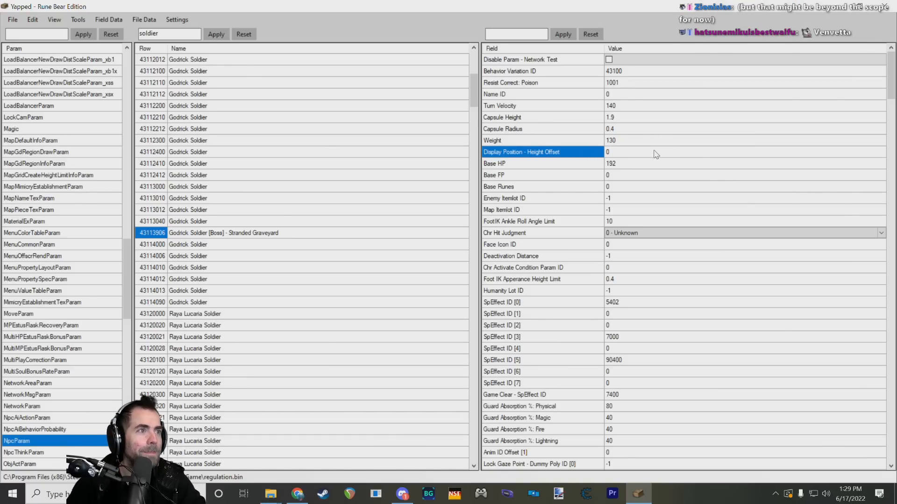
Step: Skim the Lock Gaze Point, Team Type and guard resistance fields, and return to Display Position - Height Offset
scroll(558, 164, "down", 9)
left_click(557, 165)
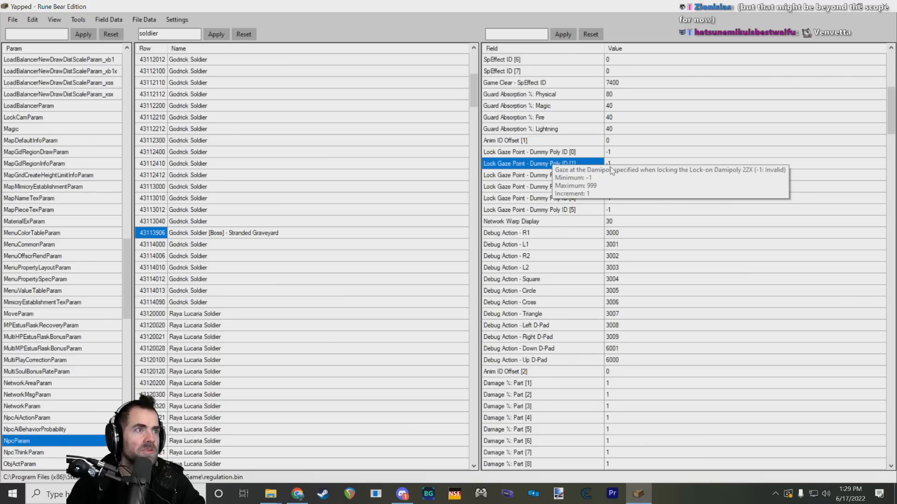
scroll(589, 196, "down", 20)
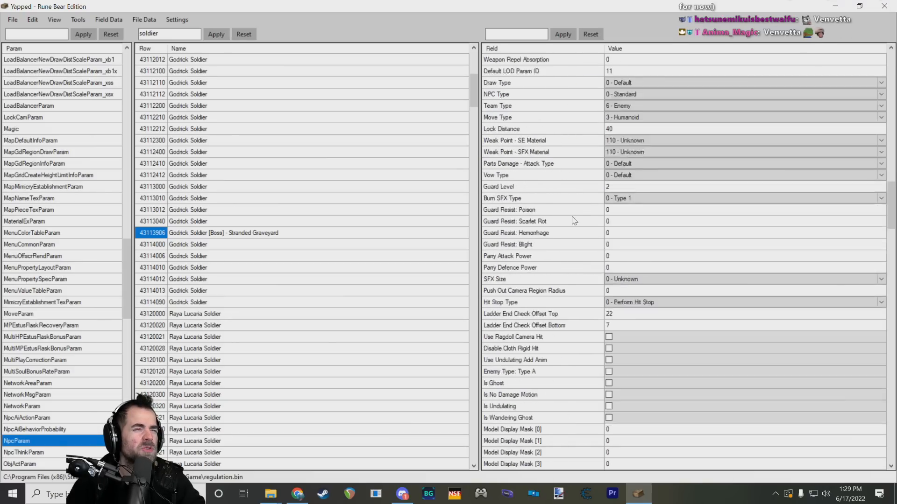
scroll(572, 219, "down", 14)
left_click_drag(890, 246, 890, 63)
left_click(548, 151)
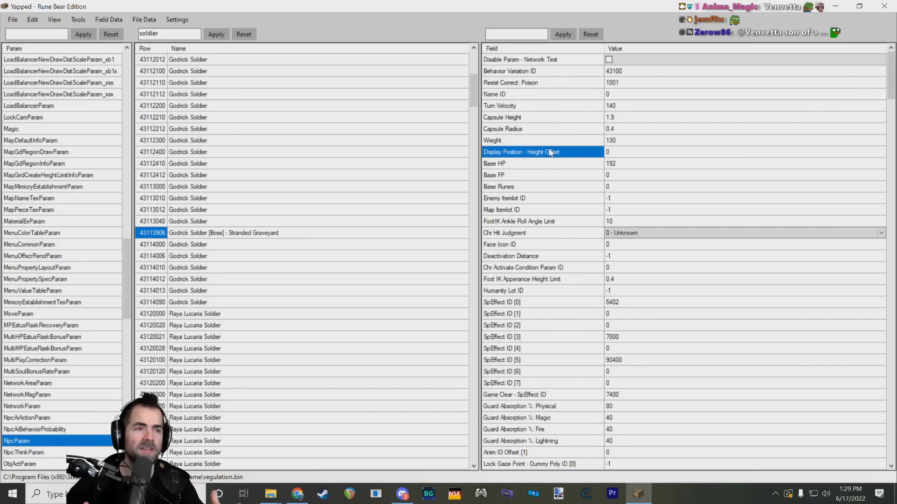
Step: Read through the boss row's fields down to Is Wandering Ghost, checking the descriptions of Default LOD Param ID and Is No Damage Motion
scroll(571, 184, "down", 12)
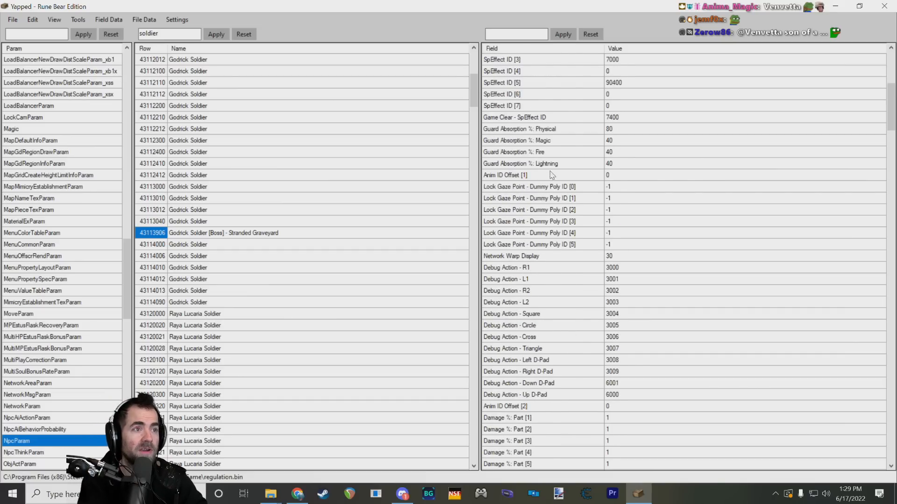
scroll(512, 226, "down", 12)
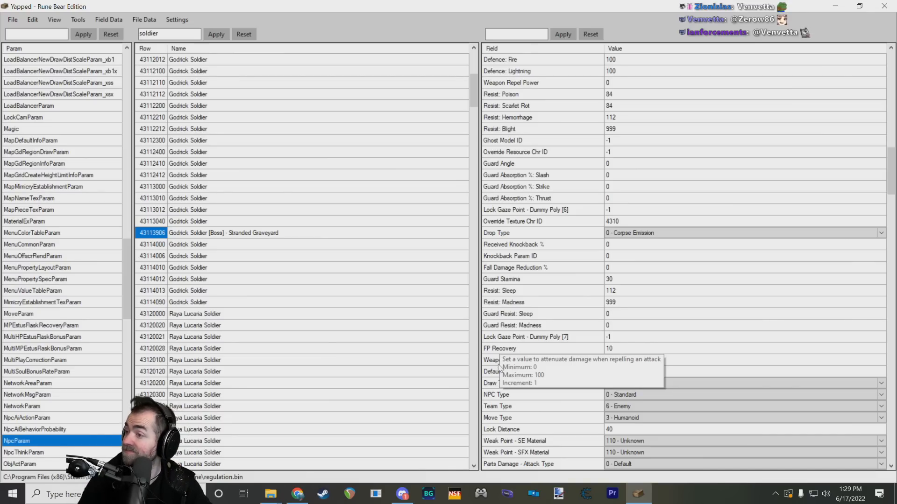
scroll(530, 330, "down", 3)
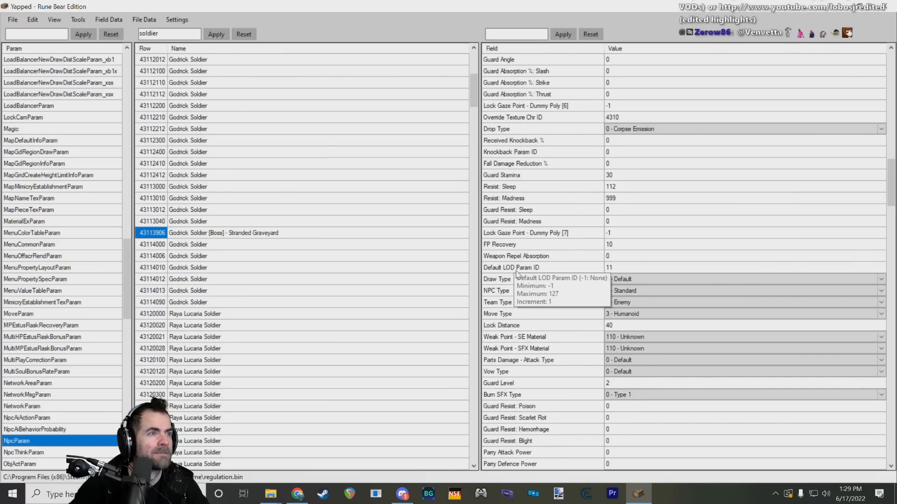
scroll(516, 278, "down", 4)
mouse_move(513, 276)
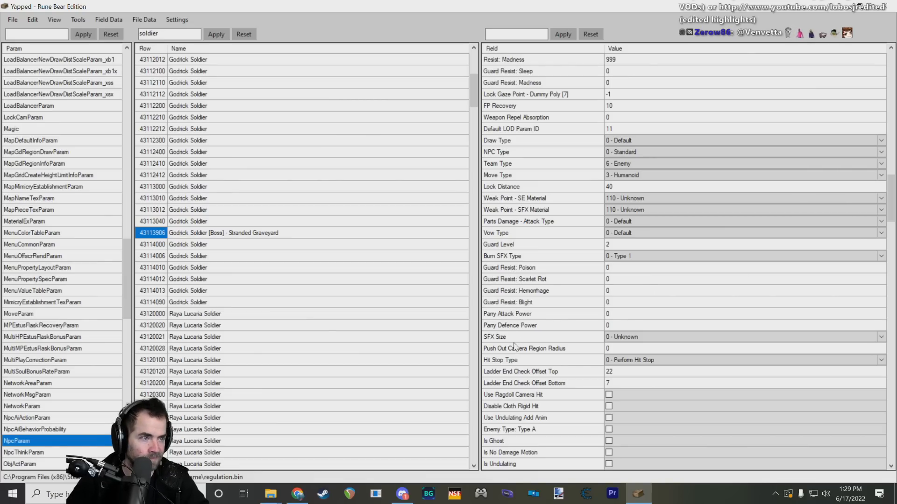
scroll(511, 341, "down", 3)
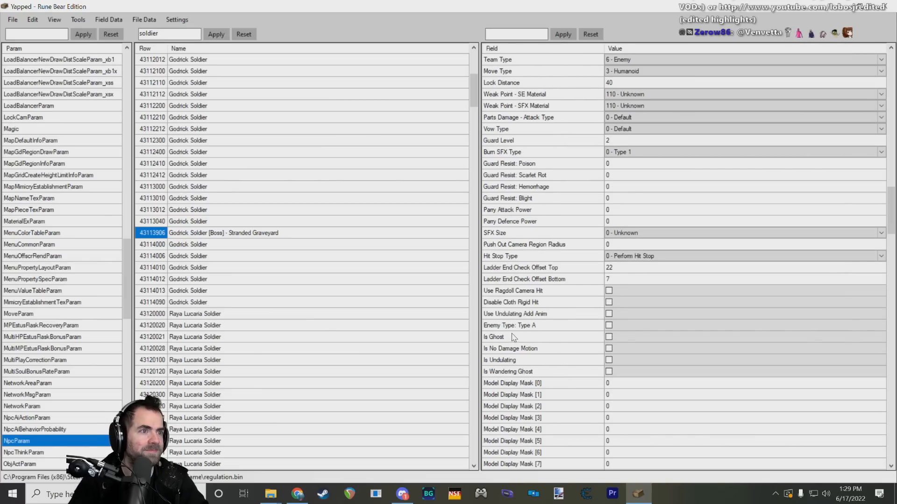
mouse_move(508, 344)
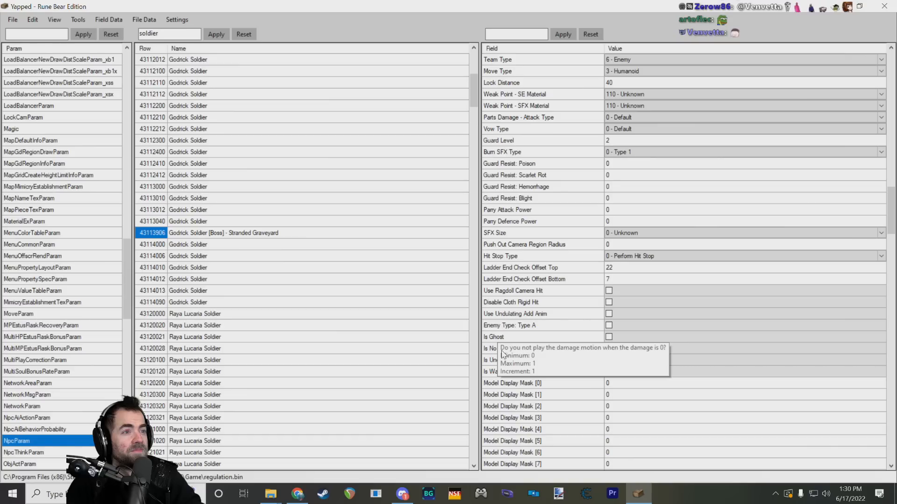
mouse_move(512, 365)
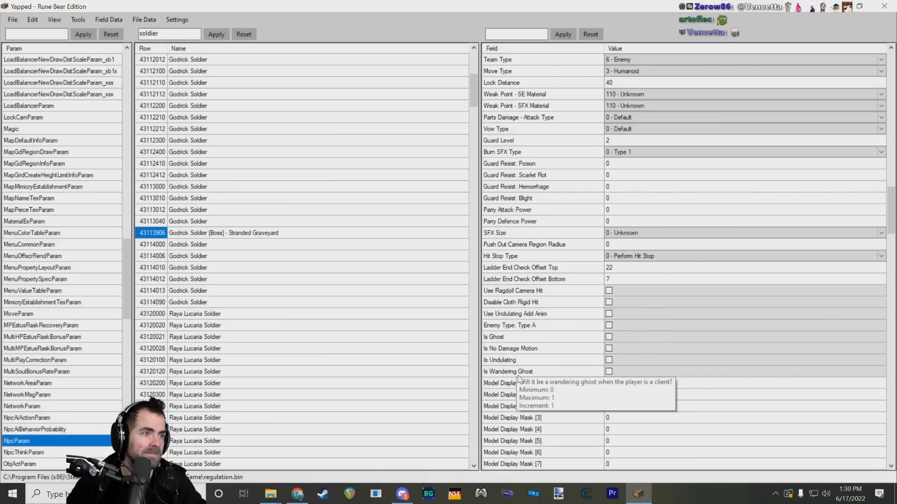
Step: Look over the Model Display Mask fields and behaviour flags, including Reduce Processing Load during Crowds and Always Use Special Turn, down to Sound Bank ID
scroll(519, 378, "down", 7)
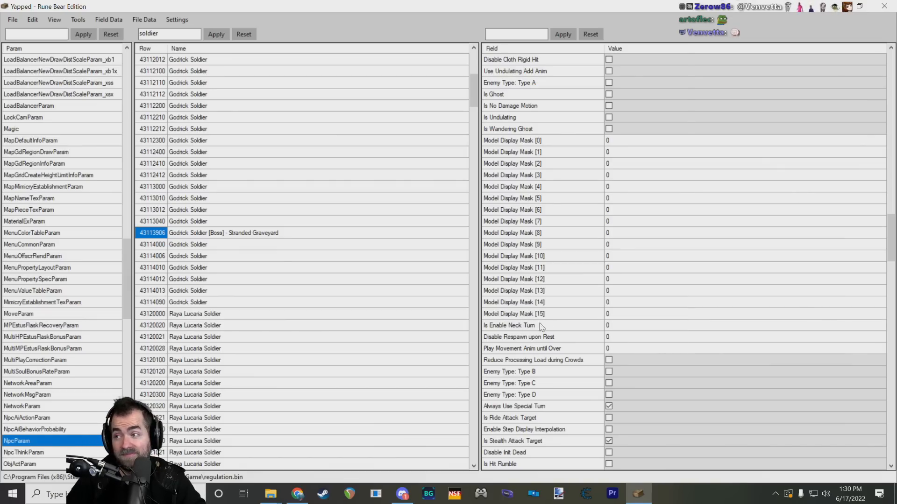
mouse_move(559, 365)
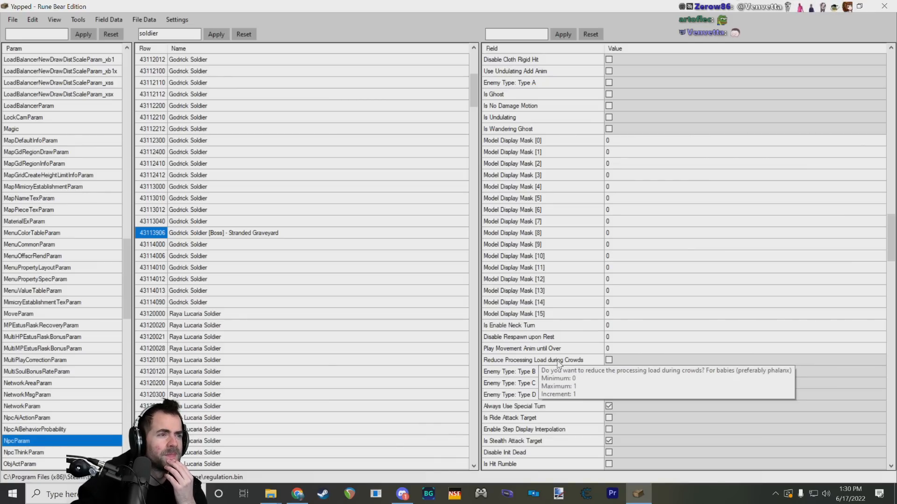
scroll(559, 364, "down", 3)
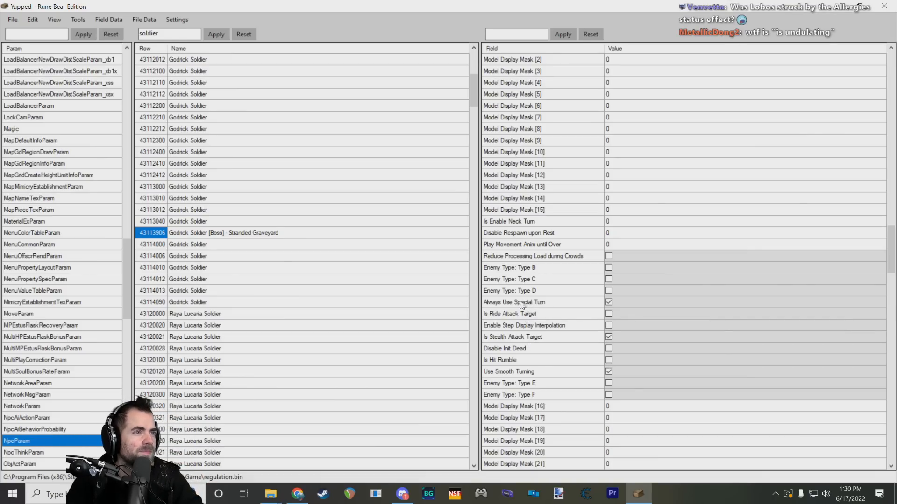
mouse_move(520, 305)
scroll(523, 301, "down", 20)
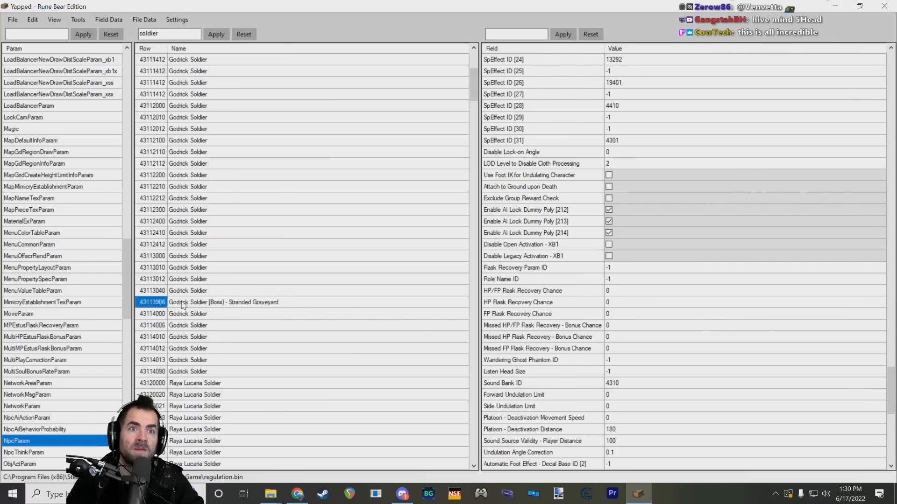
Step: Look through the Godrick Soldier rows above the boss entry and return to the start of the param list
scroll(154, 299, "up", 2)
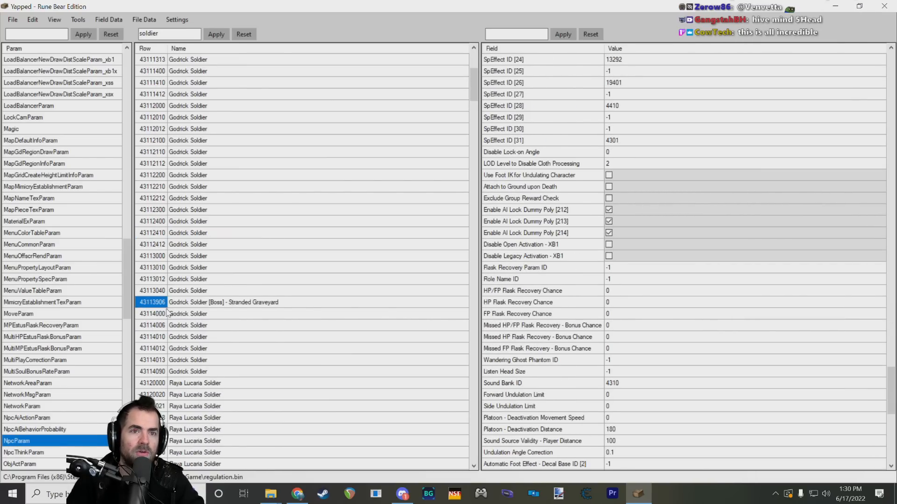
scroll(63, 236, "up", 12)
scroll(63, 236, "up", 15)
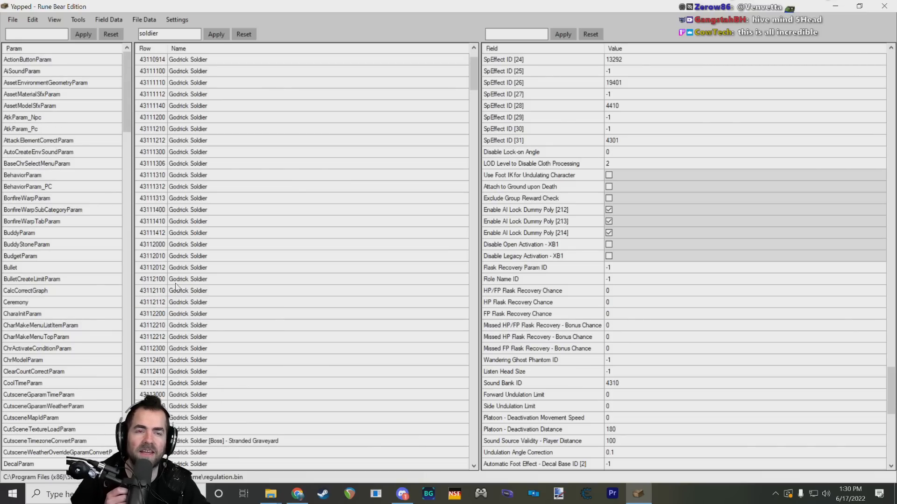
Step: Look over the Godrick Soldier rows around the Stranded Graveyard boss, selecting row 43113012 for comparison
scroll(180, 288, "up", 1)
scroll(177, 285, "down", 4)
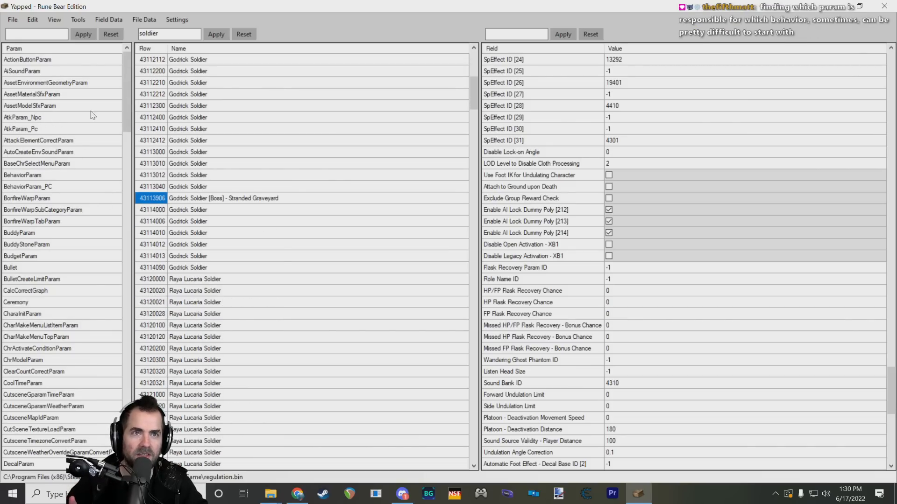
left_click(155, 141)
left_click(157, 174)
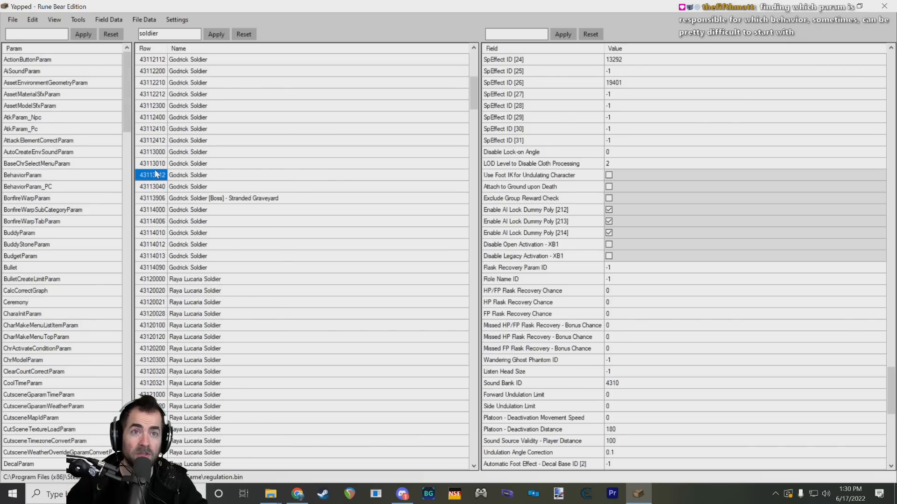
Step: Open AtkParam_Npc and look through its Castle Soldier attack and bullet rows
left_click(32, 118)
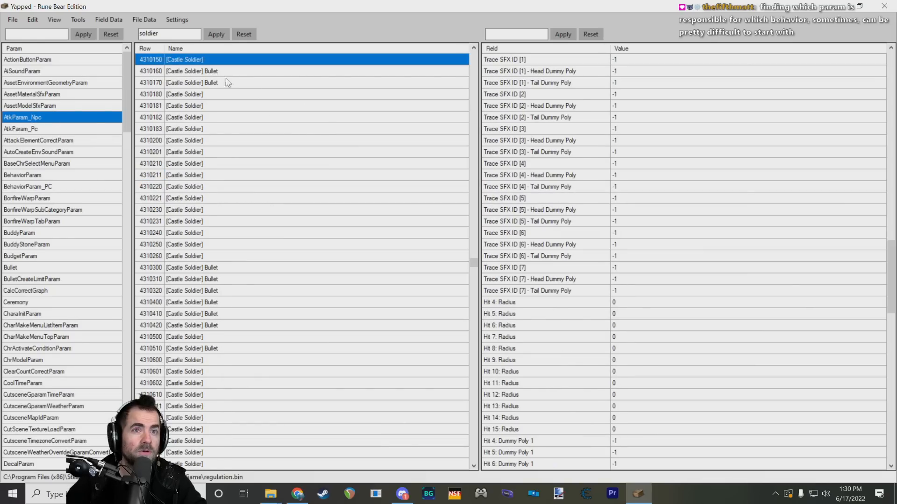
scroll(174, 141, "down", 12)
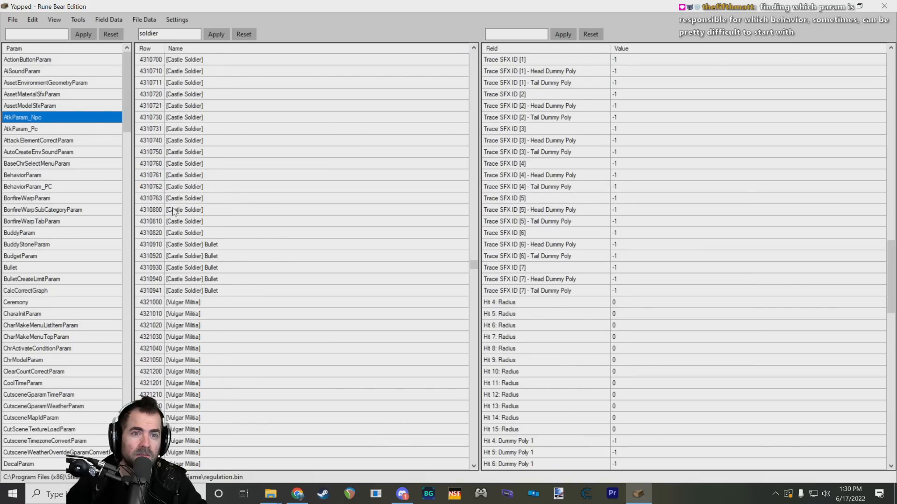
scroll(173, 211, "up", 12)
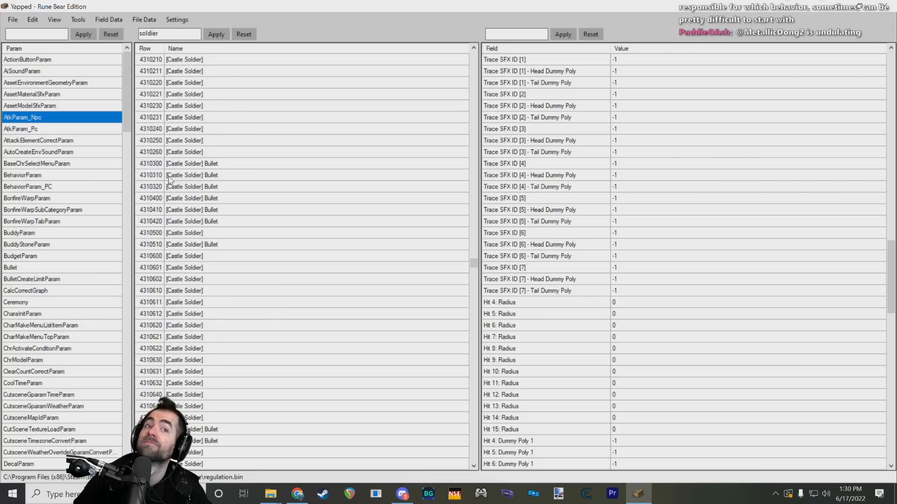
scroll(183, 200, "up", 3)
scroll(190, 201, "up", 7)
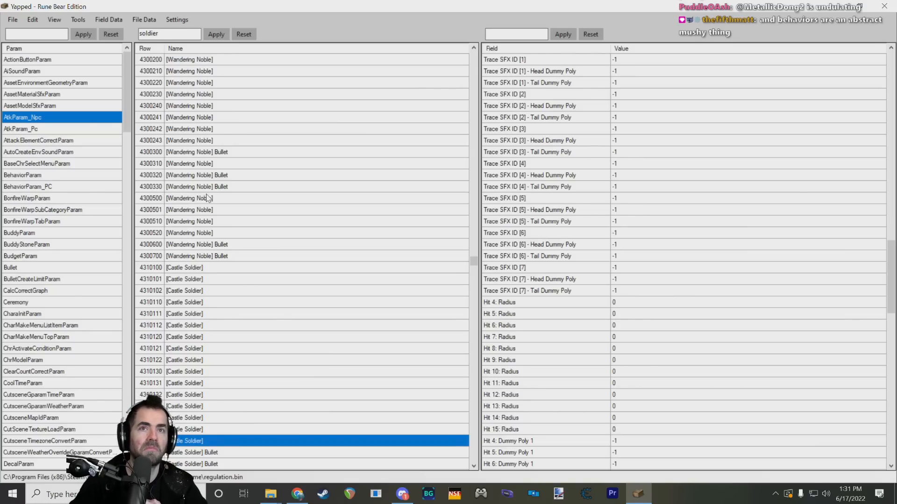
Step: Find SpEffectParam in the param list and open it
scroll(112, 200, "down", 7)
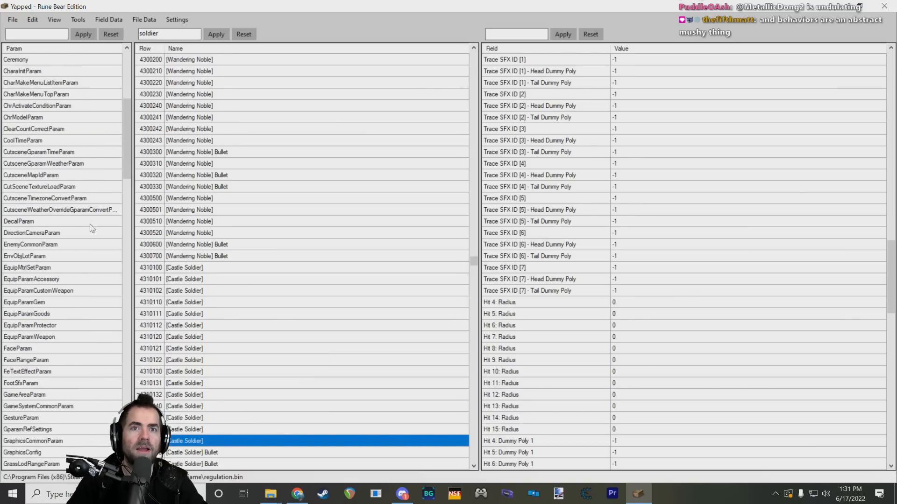
scroll(112, 205, "down", 7)
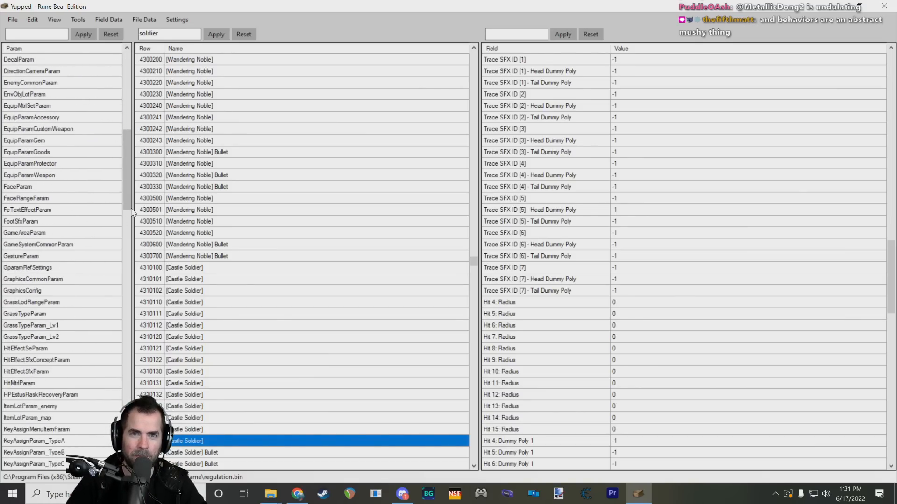
left_click_drag(125, 205, 139, 372)
scroll(74, 427, "down", 1)
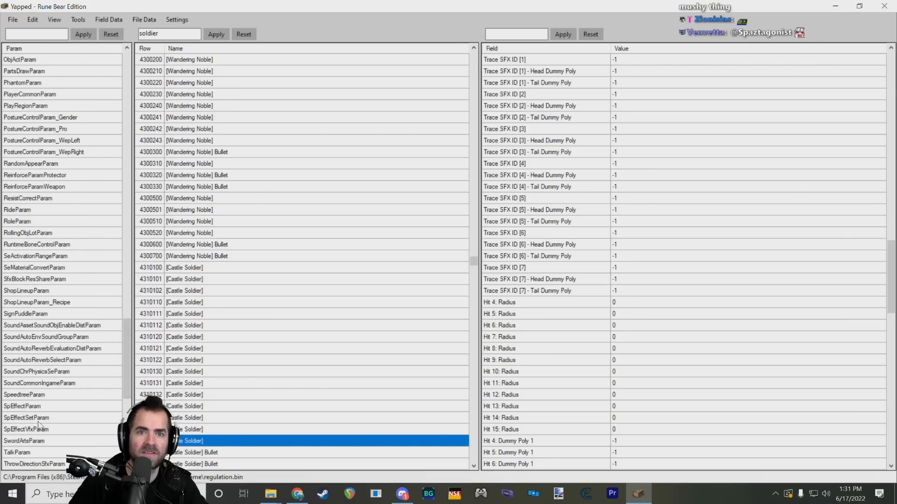
left_click(36, 407)
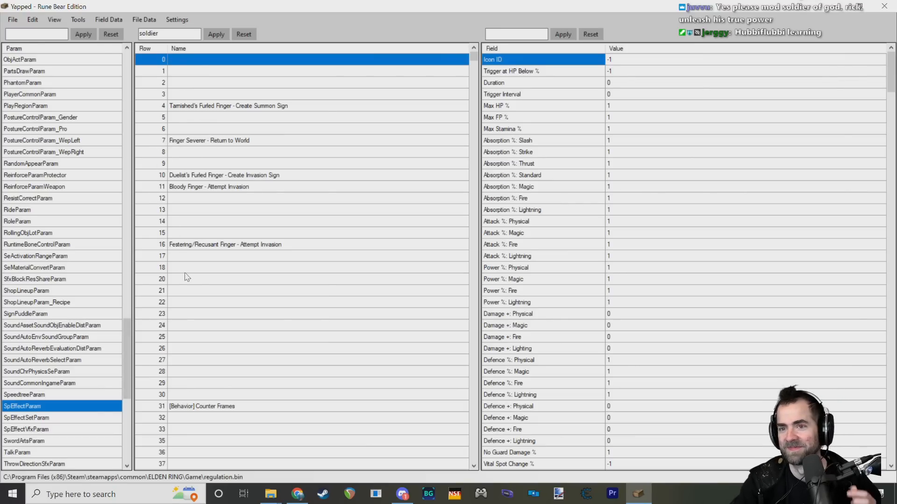
Step: Look through the early special effect rows, from the Furled Finger and invasion effects past the Grace effects to Torrent
left_click(236, 106)
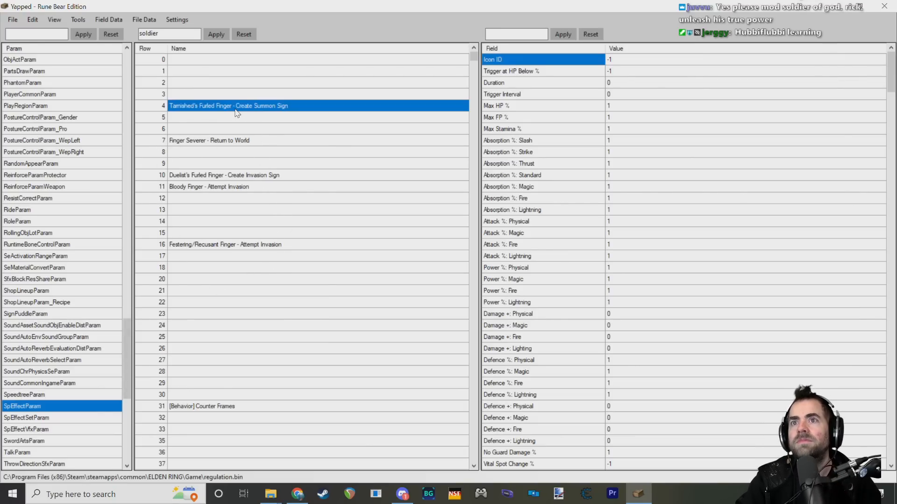
left_click(227, 141)
left_click(221, 167)
left_click(220, 184)
left_click(214, 242)
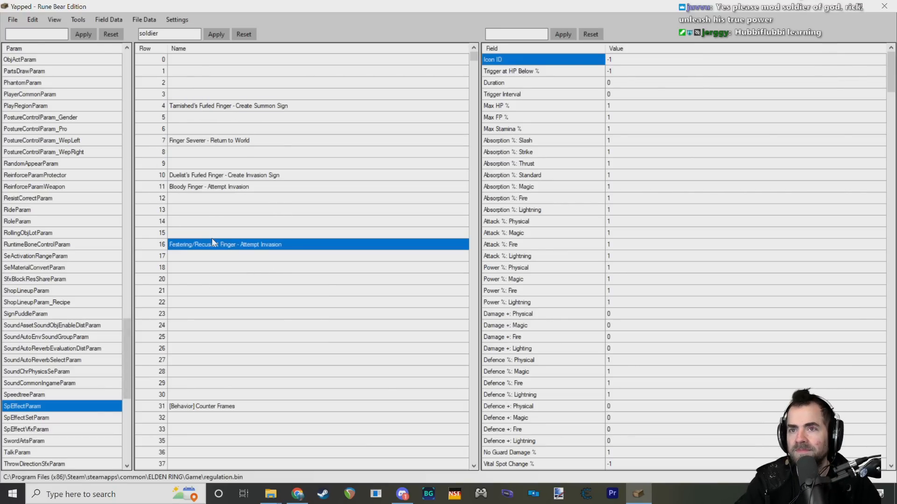
scroll(216, 233, "down", 11)
scroll(221, 225, "down", 5)
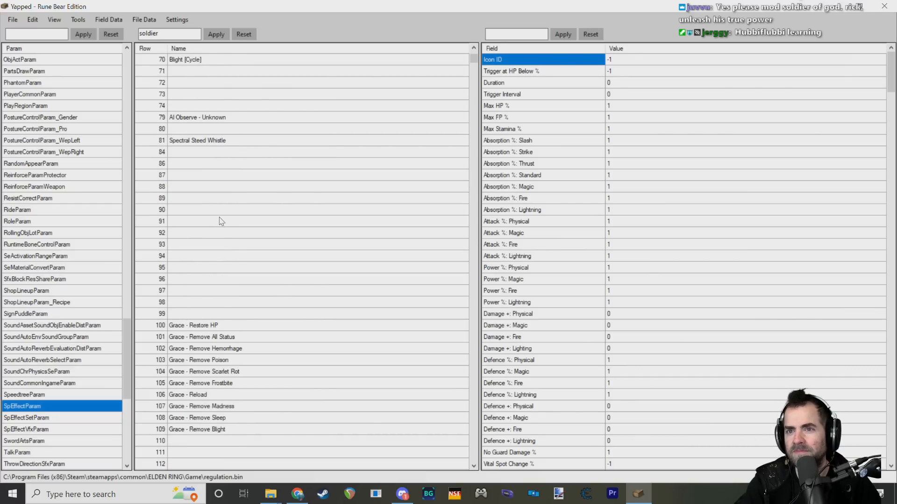
scroll(220, 215, "down", 11)
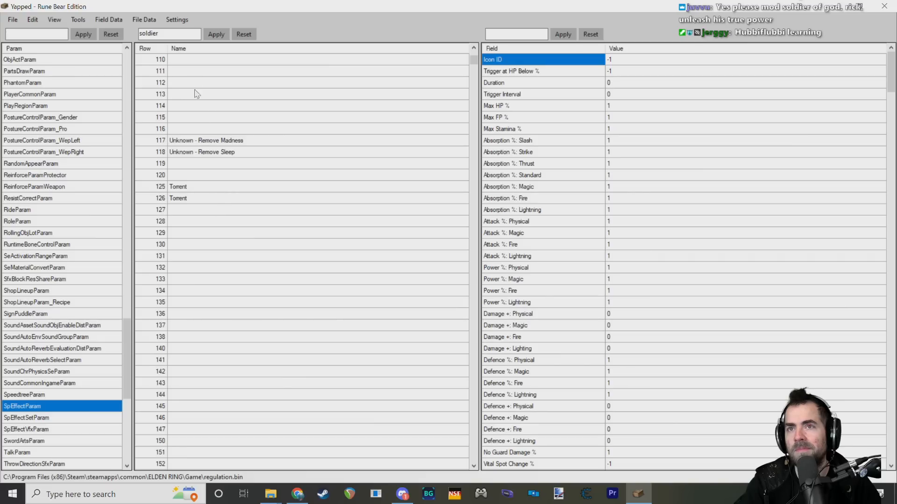
Step: Filter the special effect rows by "lightning" instead of "soldier"
double_click(165, 33)
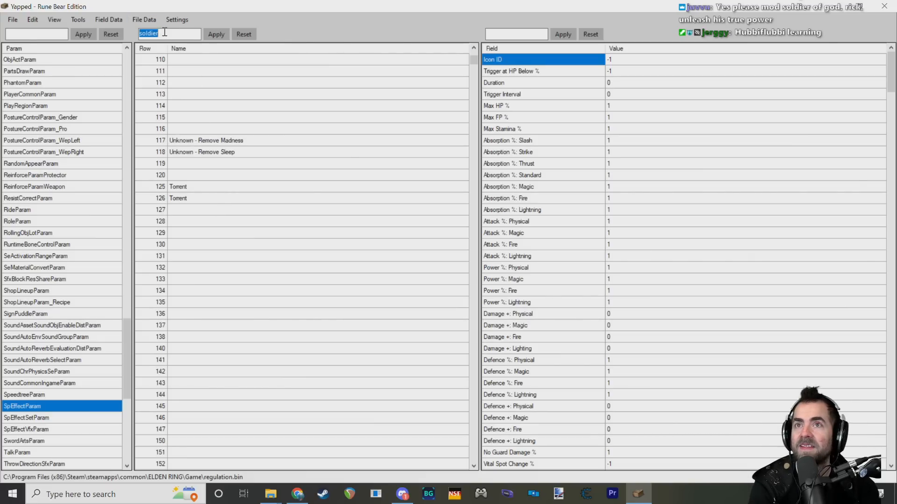
key("BackSpace")
type("lightning")
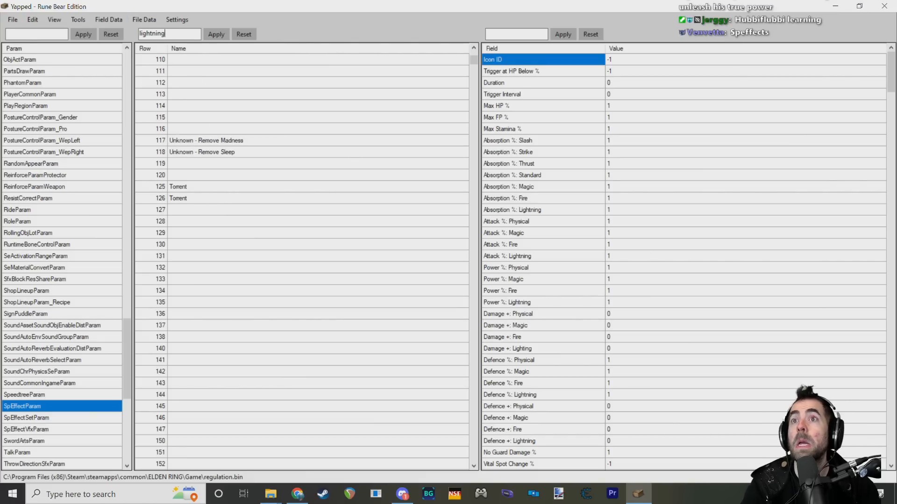
left_click(218, 36)
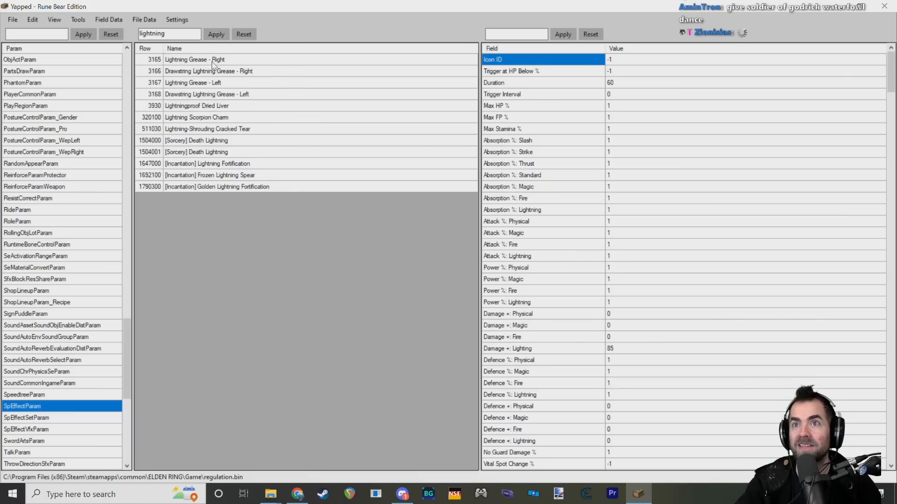
Step: Compare the fields of the lightning effects between Golden Lightning Fortification and Lightningproof Dried Liver, including the cracked tear and Scorpion Charm
left_click(219, 107)
left_click_drag(217, 107, 231, 190)
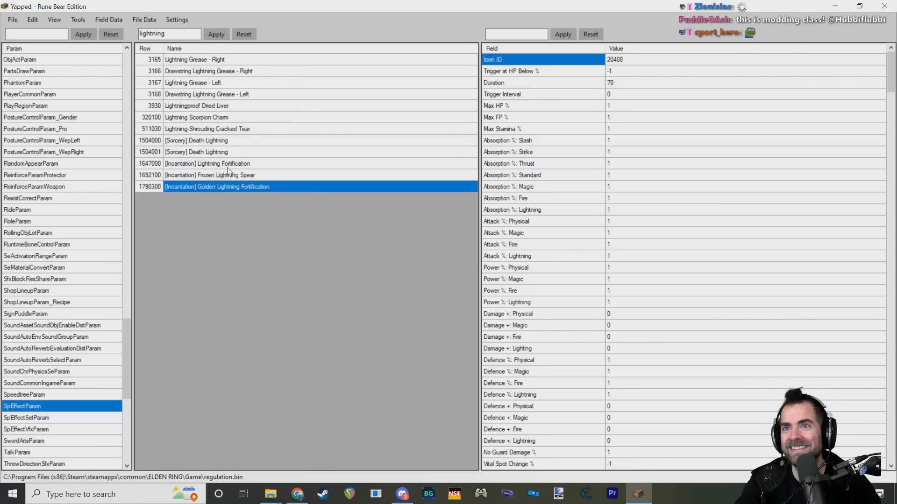
left_click(227, 131)
left_click(234, 118)
left_click(208, 187)
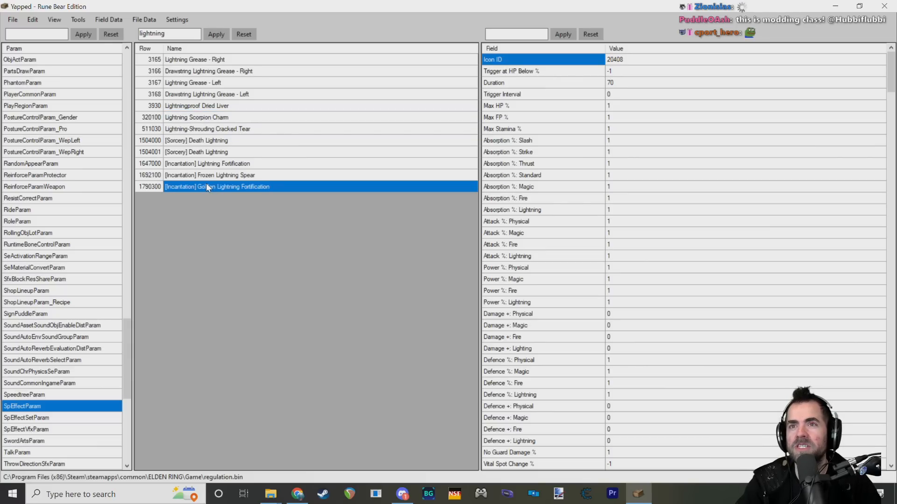
left_click(201, 153)
left_click(199, 132)
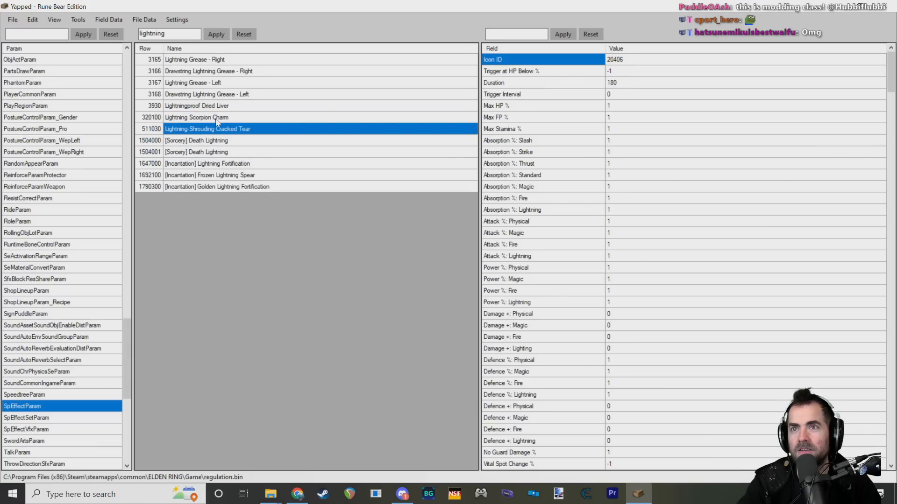
left_click(215, 119)
left_click(214, 107)
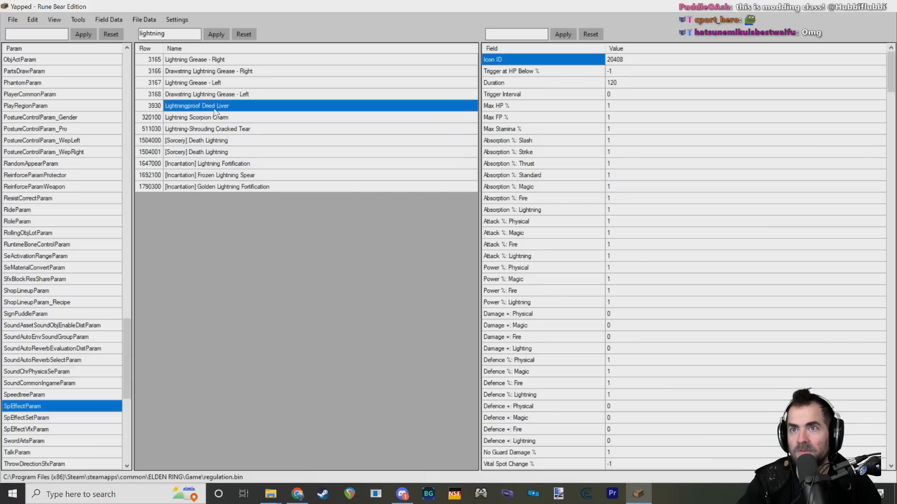
Step: Compare Lightning Grease - Right with its Drawstring version and open the Duration value of Lightning Grease - Right
left_click(202, 61)
left_click(211, 72)
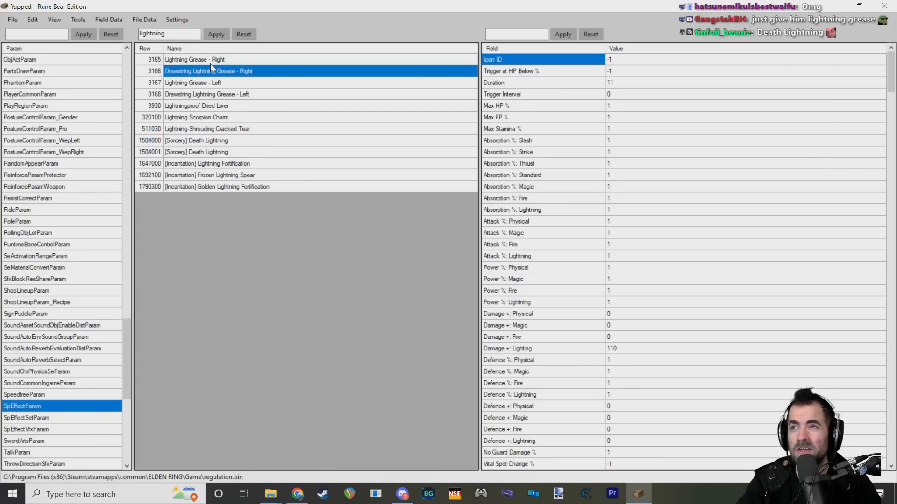
left_click(211, 61)
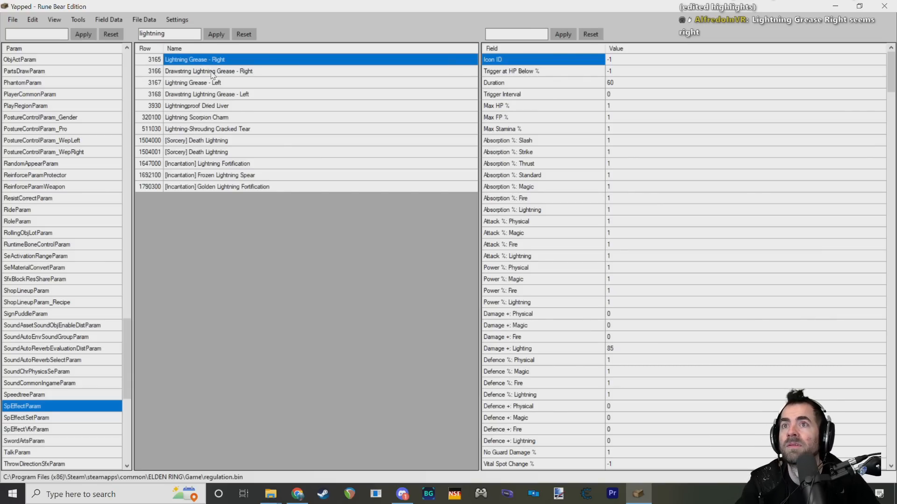
left_click(614, 84)
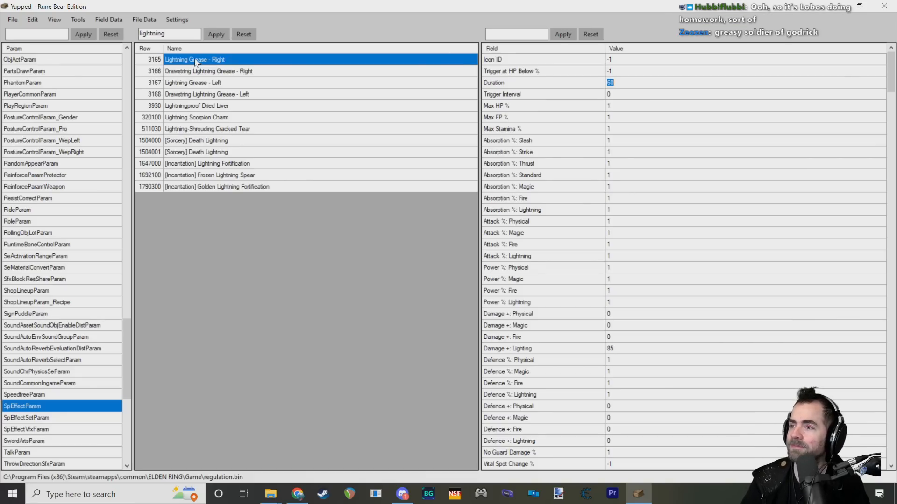
Step: Select the row ID 3165 of Lightning Grease - Right
left_click(152, 63)
left_click(164, 64)
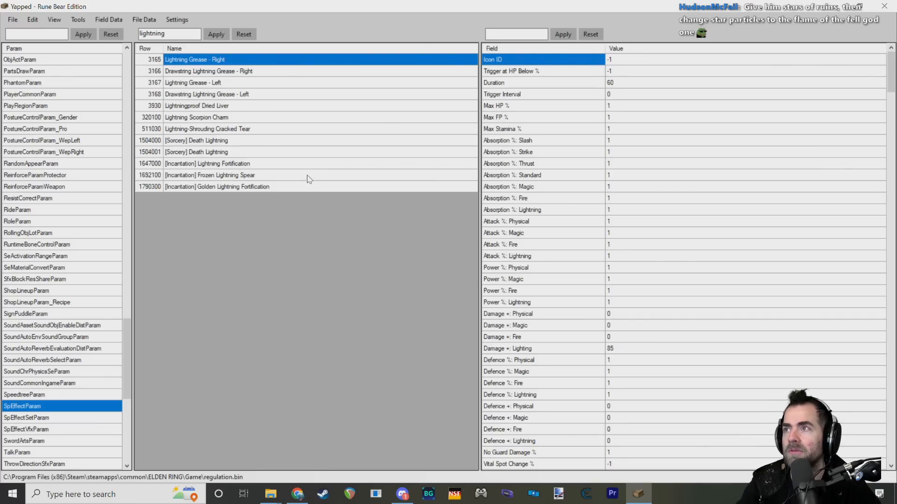
left_click(159, 60)
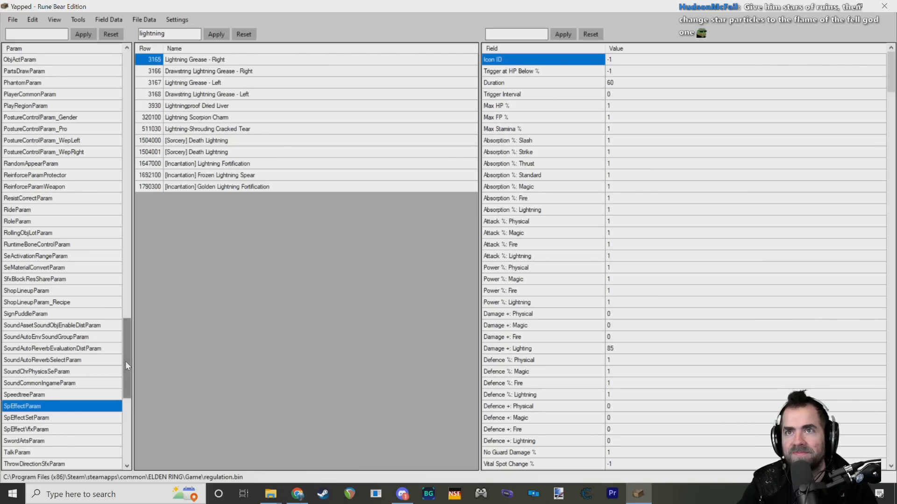
Step: Skim the Lightning Grease - Right fields from Icon ID down past Rune Gain +, and return to its ID 3165
scroll(126, 366, "up", 1)
scroll(546, 236, "down", 8)
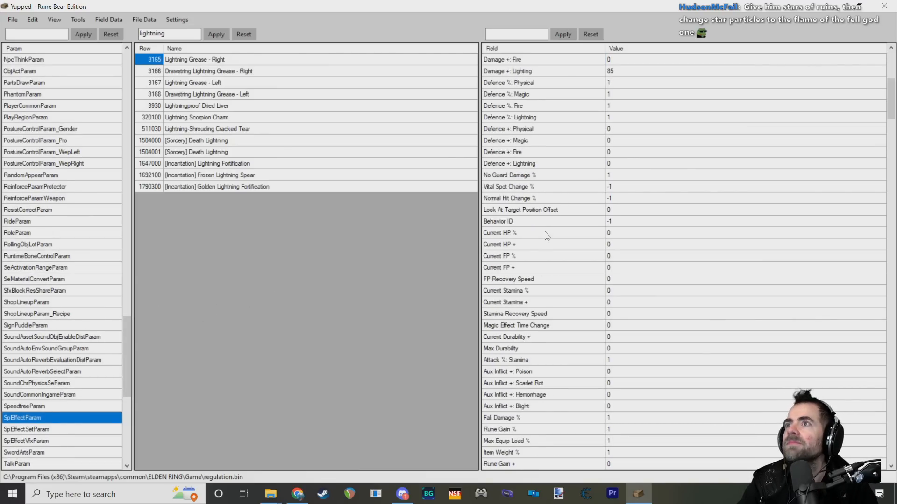
scroll(546, 236, "down", 10)
scroll(537, 231, "up", 10)
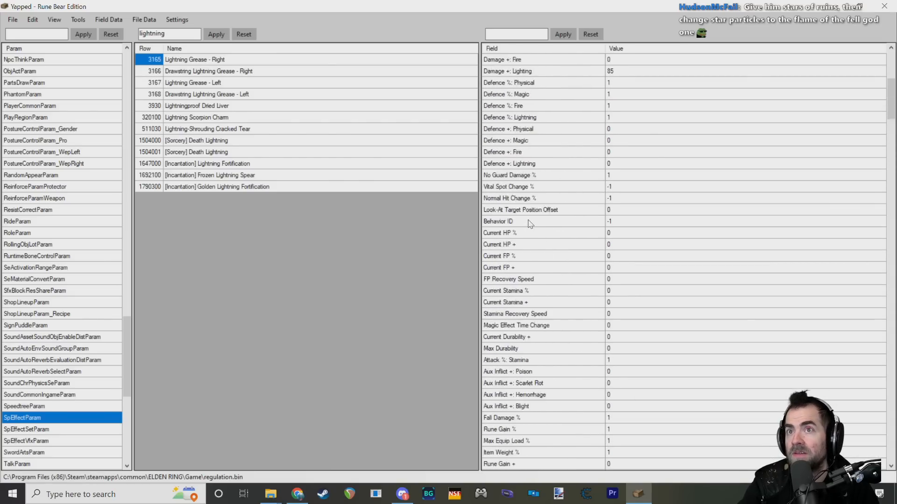
scroll(530, 223, "up", 8)
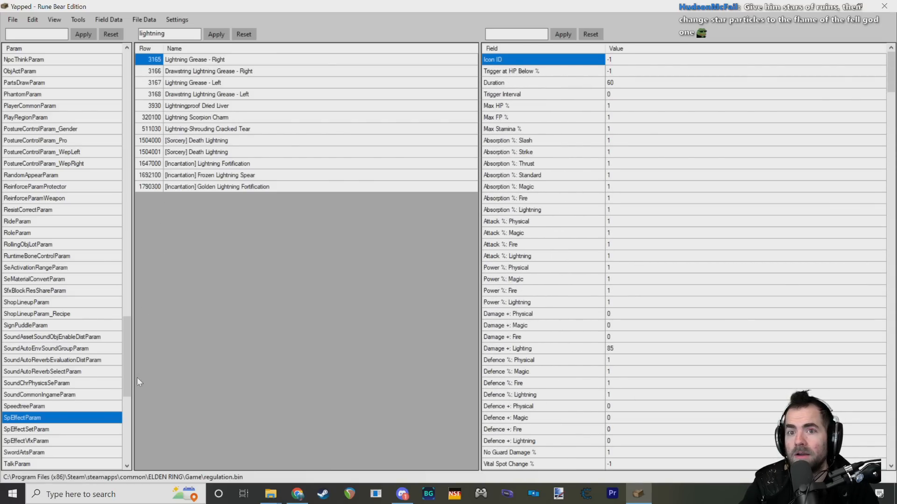
scroll(127, 367, "up", 2)
scroll(128, 368, "down", 2)
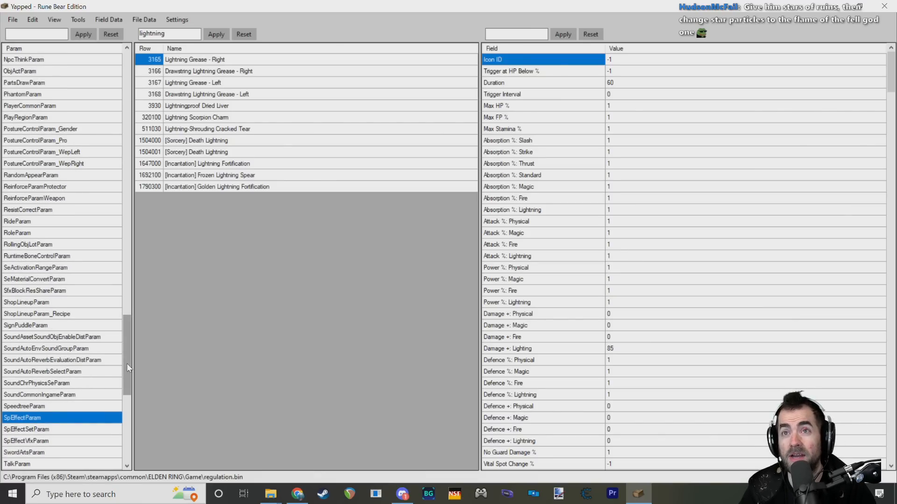
left_click(155, 61)
left_click(154, 60)
left_click(171, 57)
left_click(153, 60)
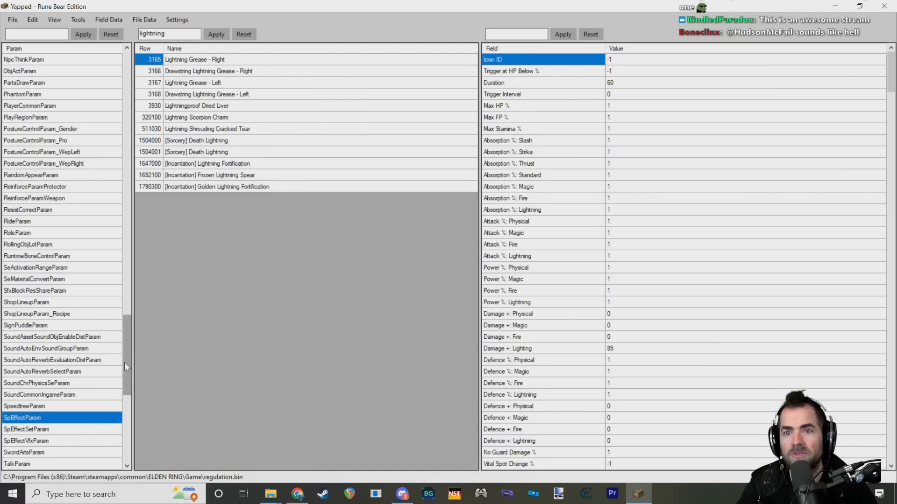
Step: Go back through the param list and open NpcParam
left_click_drag(124, 362, 143, 180)
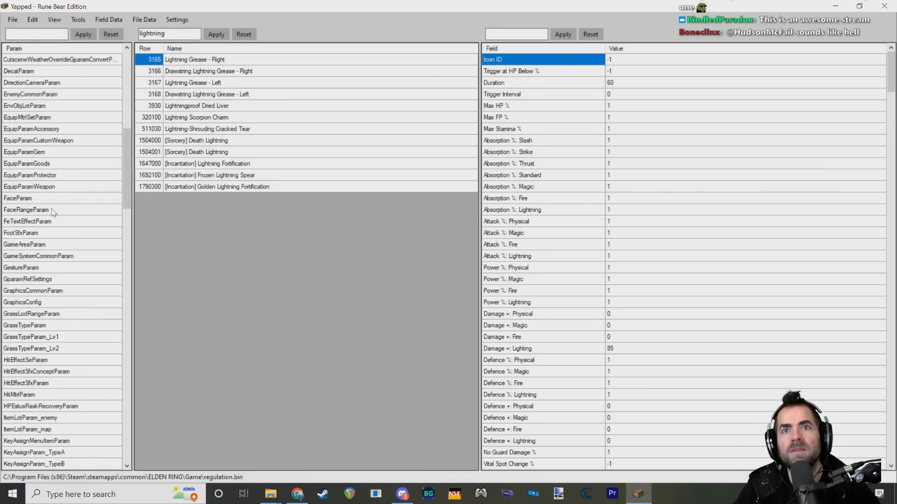
scroll(56, 220, "down", 3)
scroll(58, 221, "up", 15)
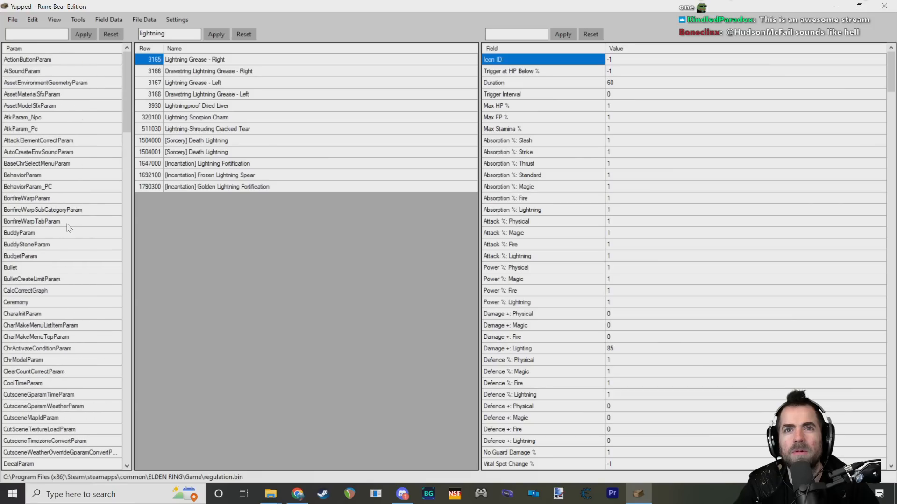
scroll(56, 290, "down", 20)
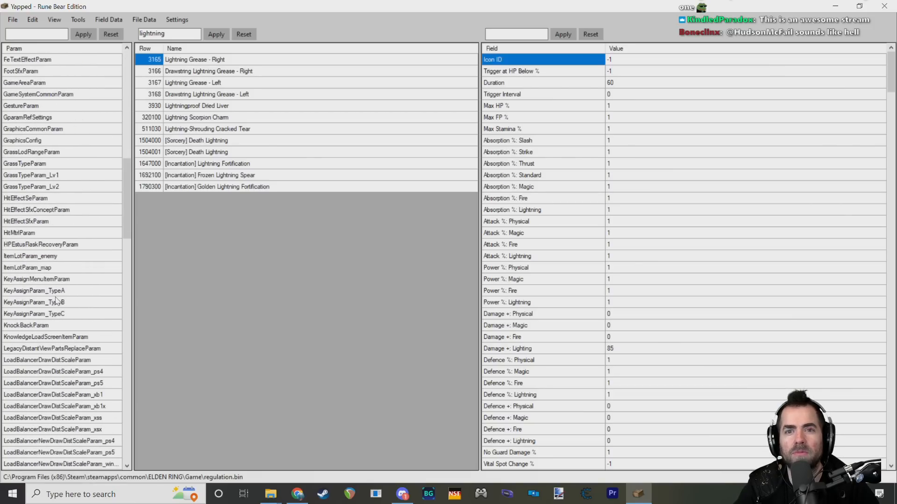
scroll(56, 300, "down", 7)
left_click(35, 406)
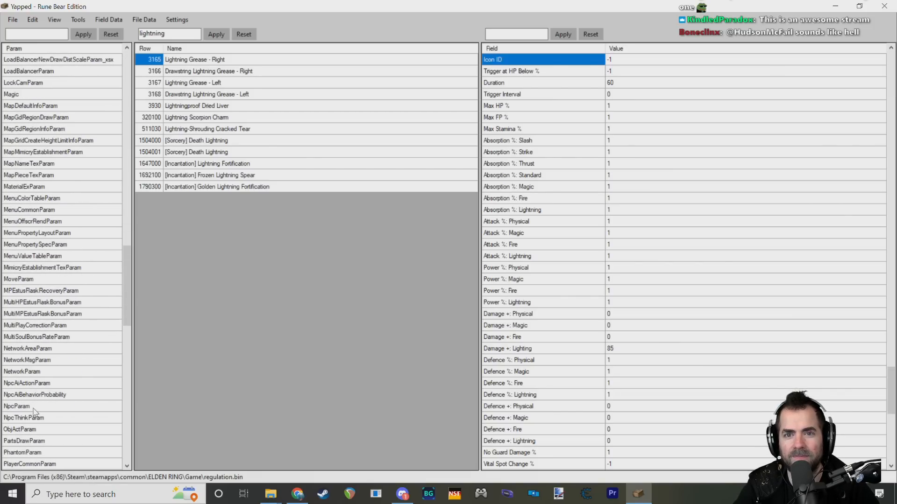
Step: Set SpEffect ID [17] of Godrick Soldier [Boss] - Stranded Graveyard to 3165
left_click(213, 83)
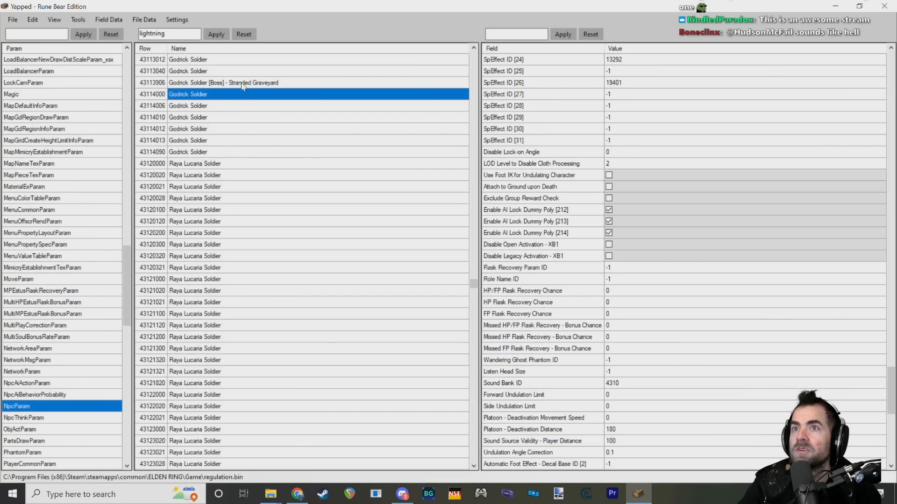
scroll(547, 206, "up", 6)
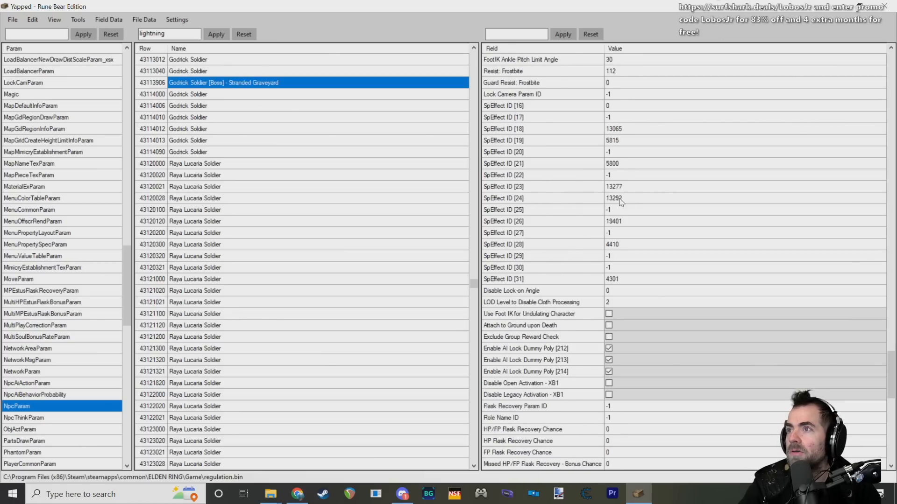
left_click(623, 176)
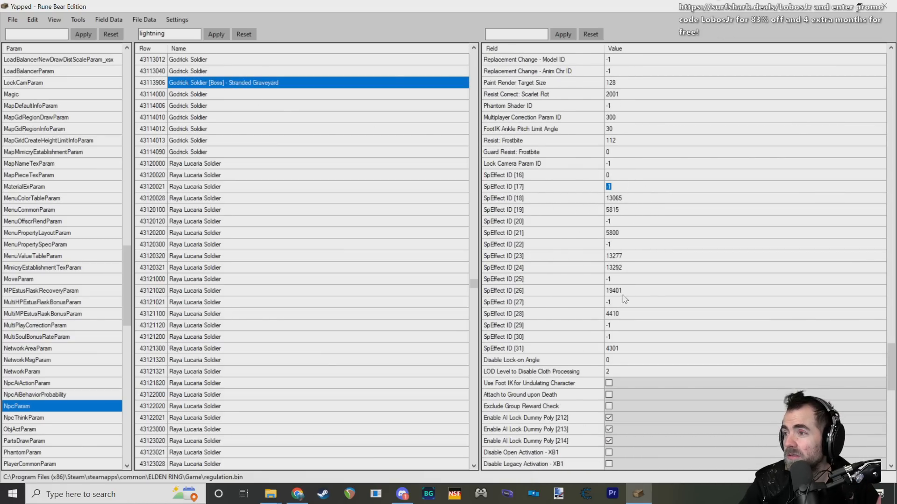
left_click(623, 280)
left_click(623, 303)
left_click(623, 188)
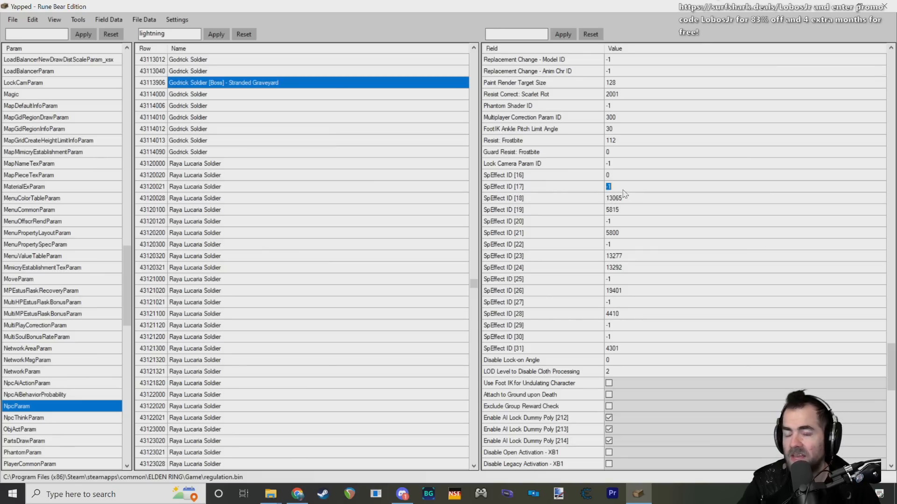
type("3165")
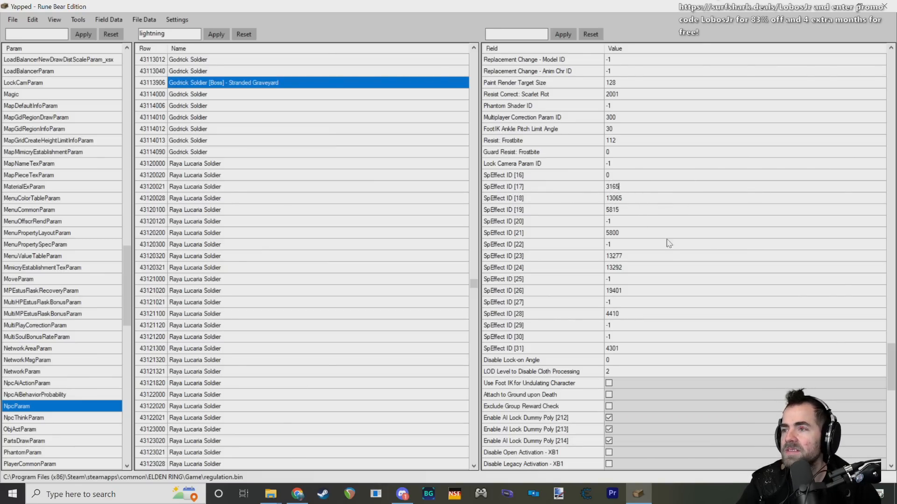
scroll(668, 258, "up", 1)
scroll(668, 259, "down", 1)
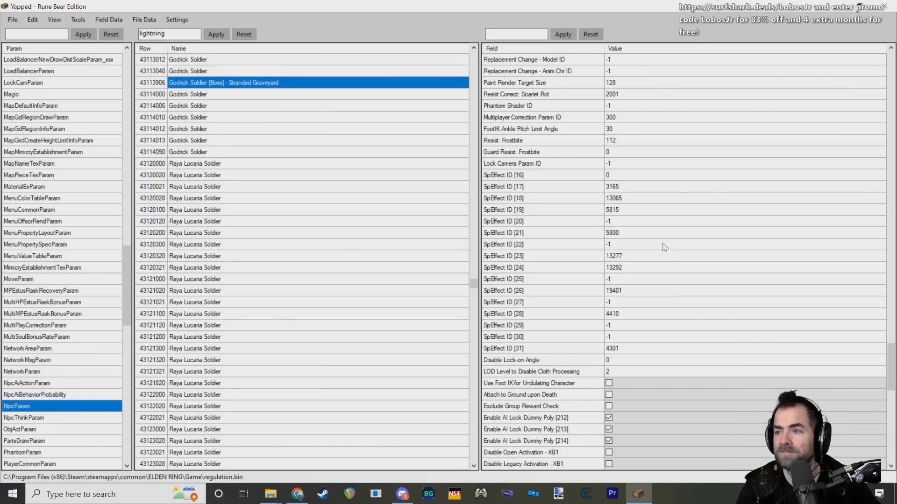
key("Down")
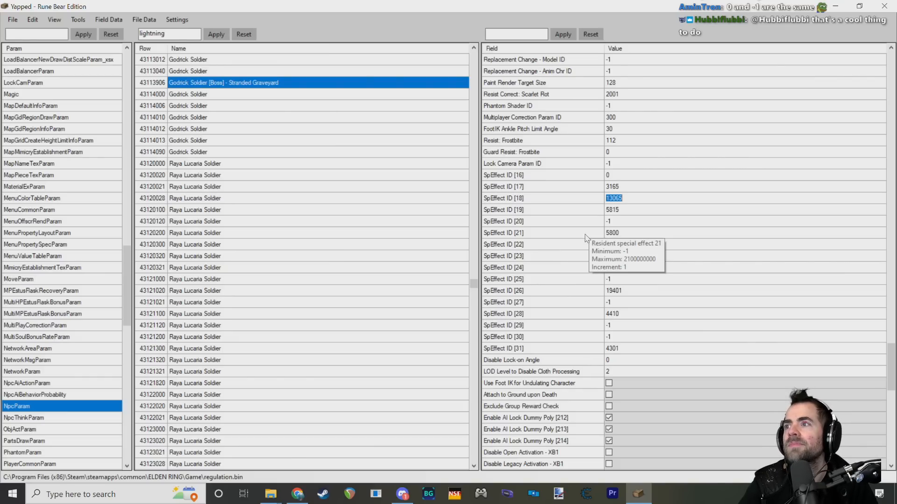
Step: Review the boss's SpEffect ID slots from [8] through [31], checking which ones are occupied or empty
left_click(644, 175)
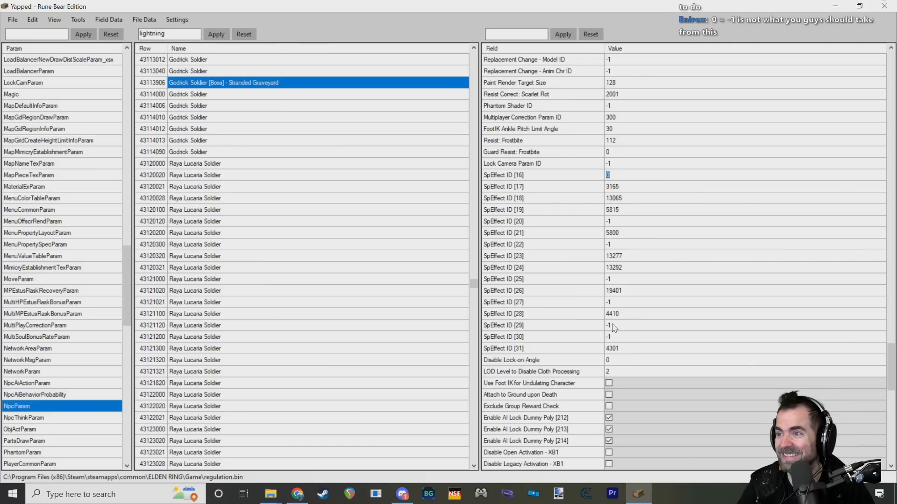
scroll(580, 327, "up", 9)
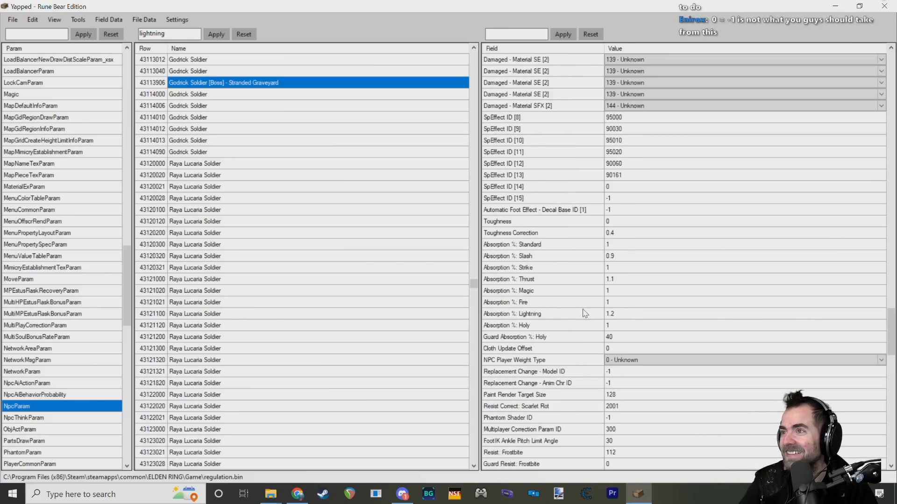
scroll(586, 315, "up", 2)
scroll(608, 306, "down", 2)
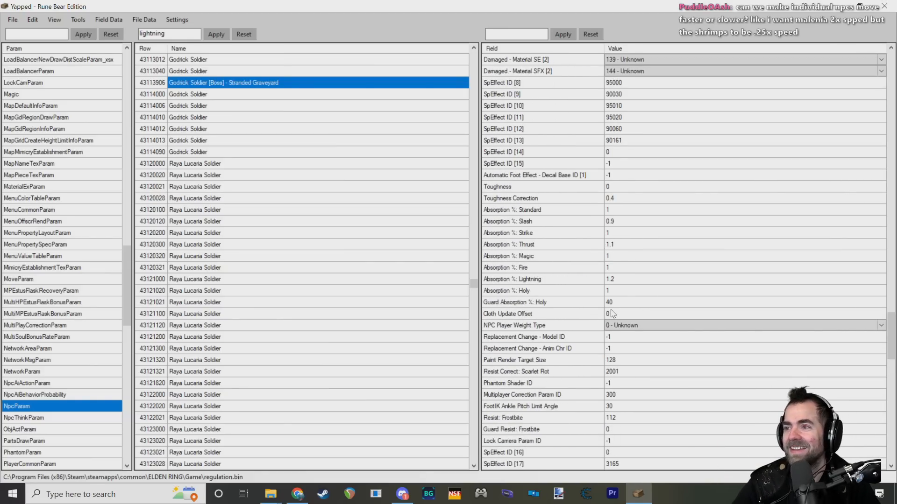
scroll(611, 314, "down", 11)
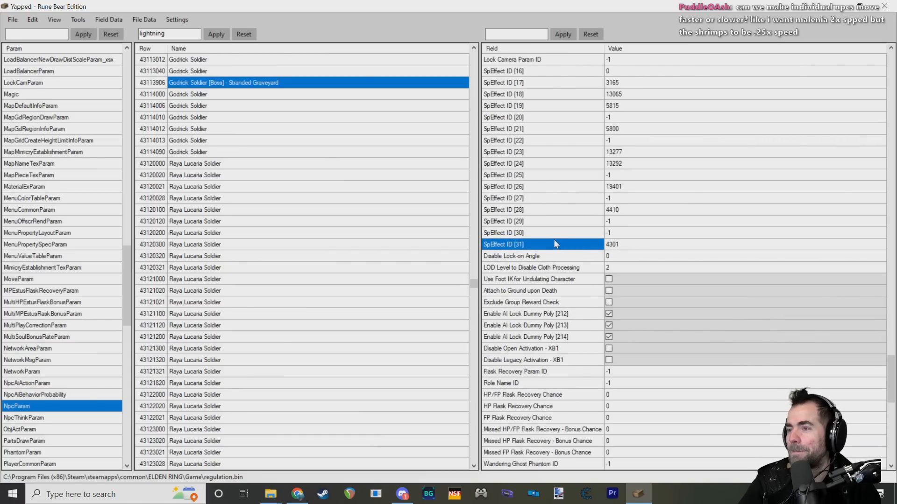
left_click(628, 244)
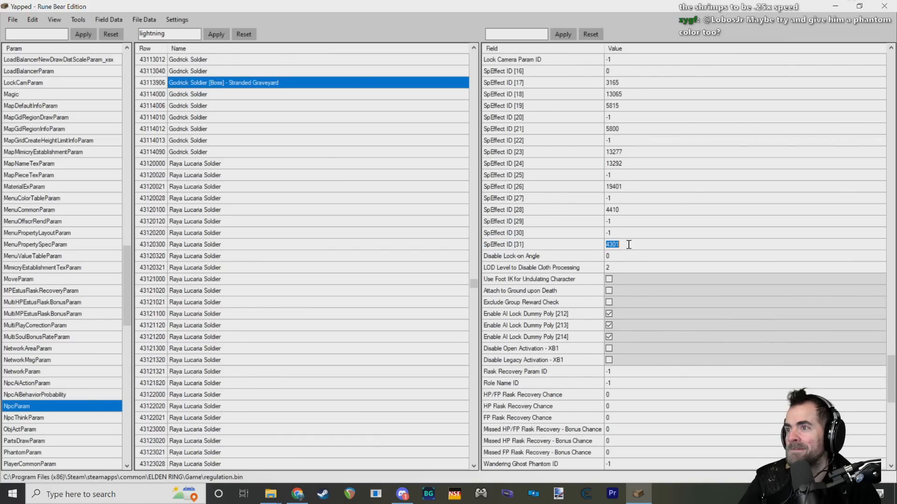
left_click(577, 238)
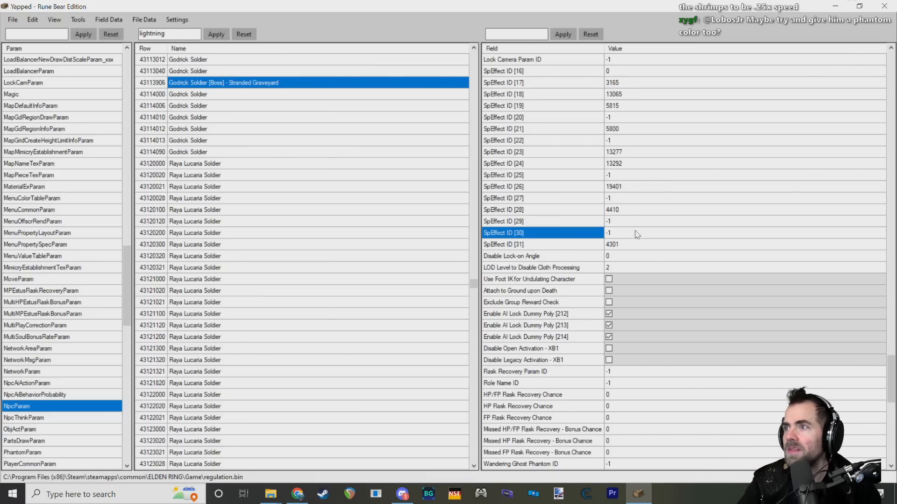
left_click(563, 222)
scroll(596, 274, "up", 4)
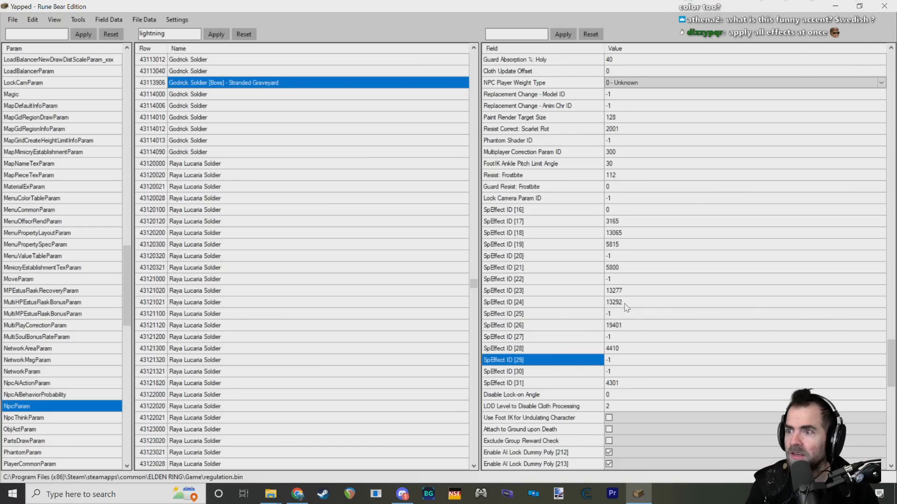
scroll(560, 363, "down", 1)
left_click(527, 349)
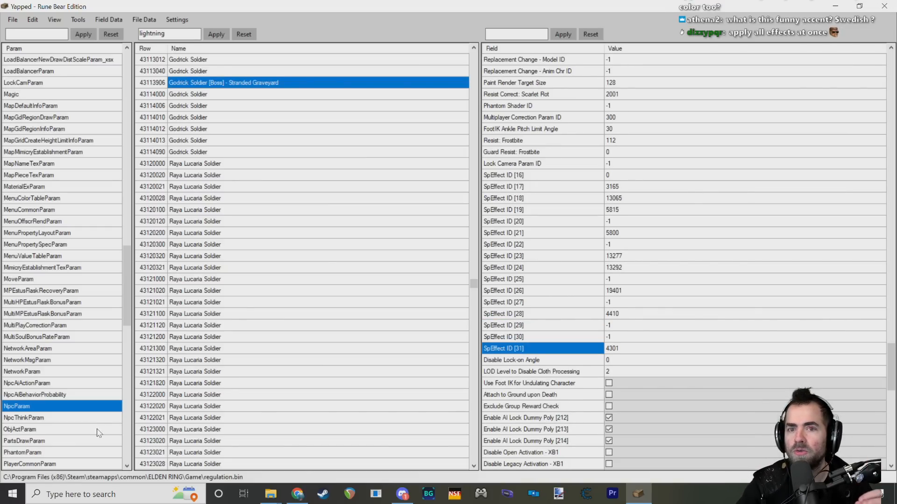
Step: Return to SpEffectParam at the Lightning Grease - Right row in the unfiltered row list
left_click_drag(128, 287, 127, 360)
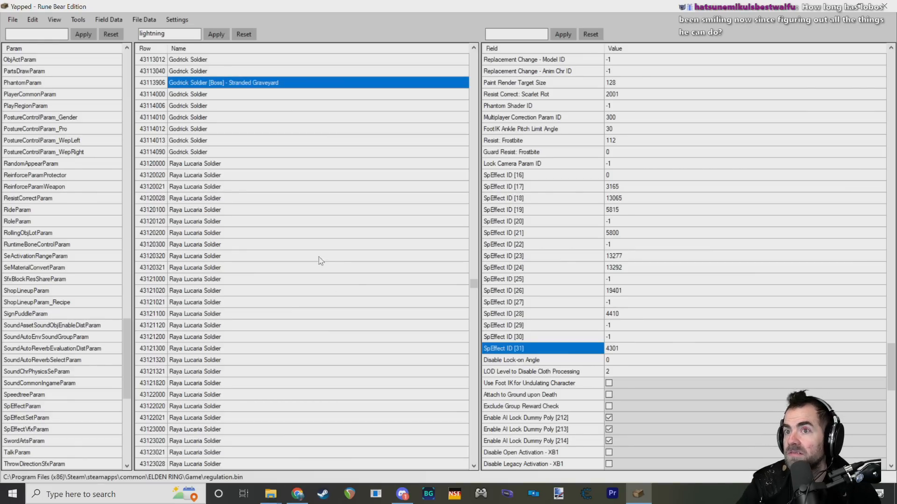
scroll(327, 241, "up", 2)
scroll(215, 322, "down", 2)
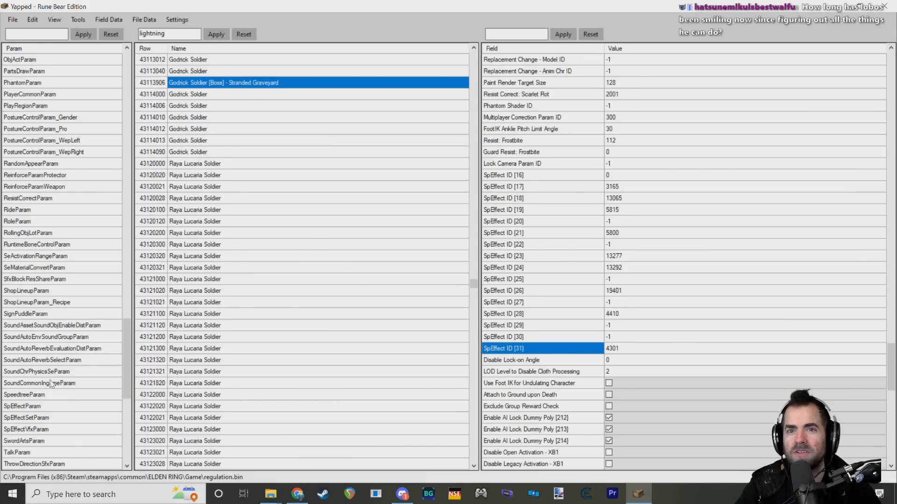
left_click(53, 413)
left_click(53, 406)
scroll(161, 253, "up", 5)
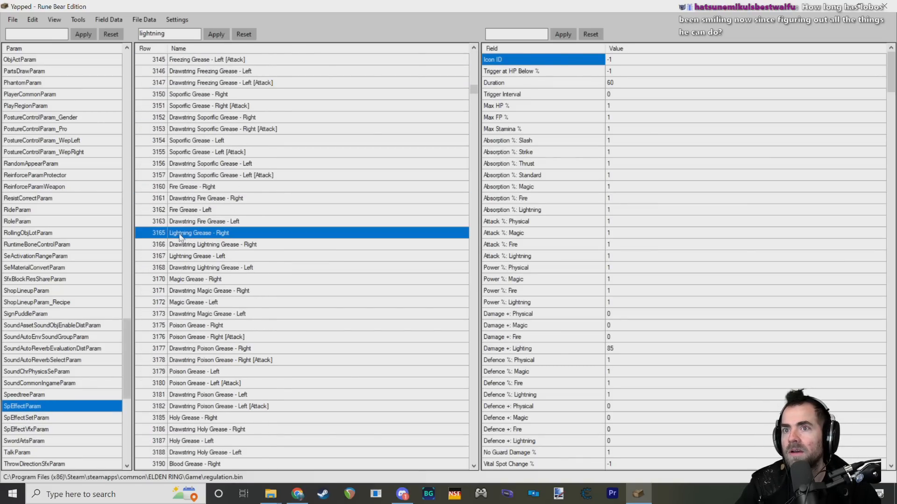
scroll(187, 241, "up", 4)
scroll(191, 248, "down", 4)
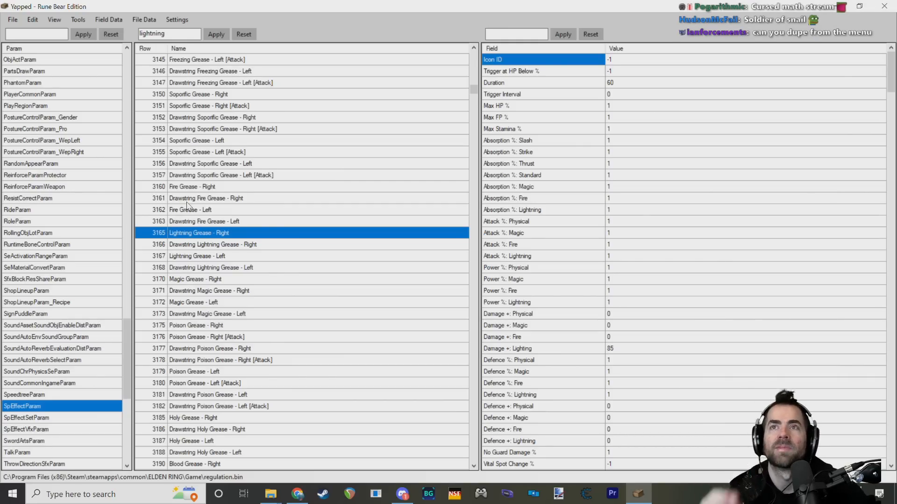
left_click(176, 21)
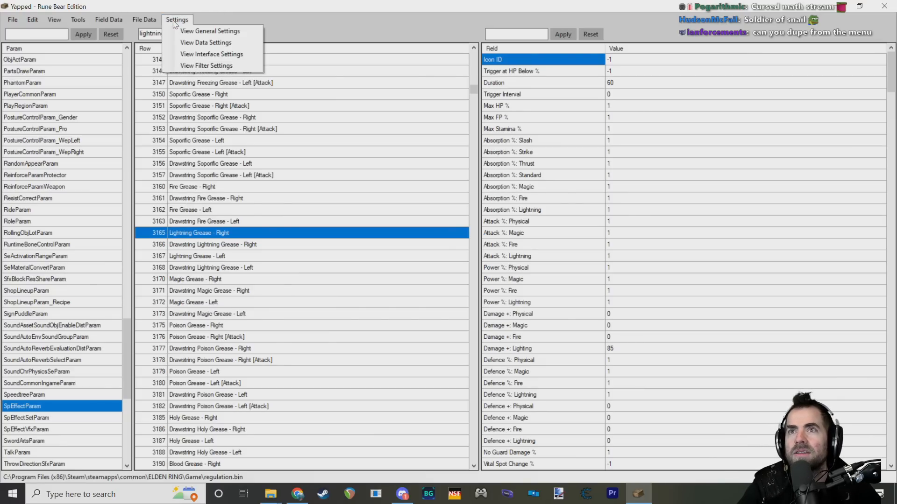
mouse_move(12, 19)
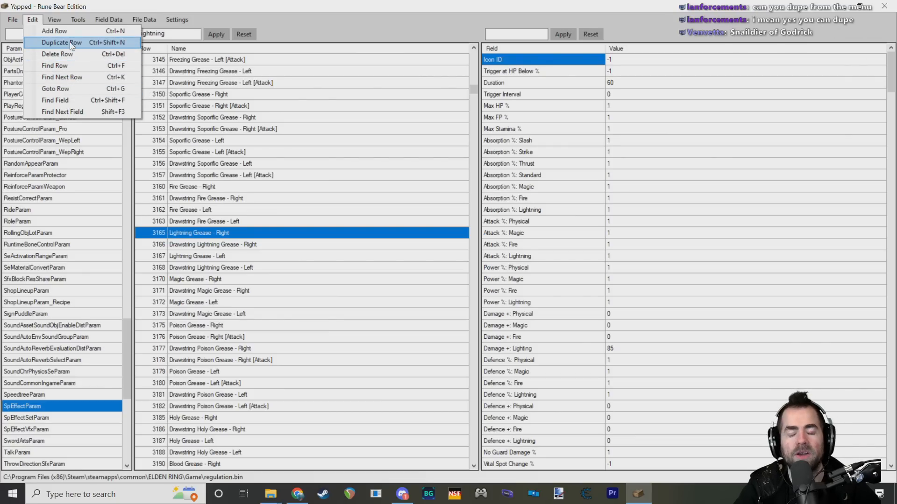
left_click(40, 21)
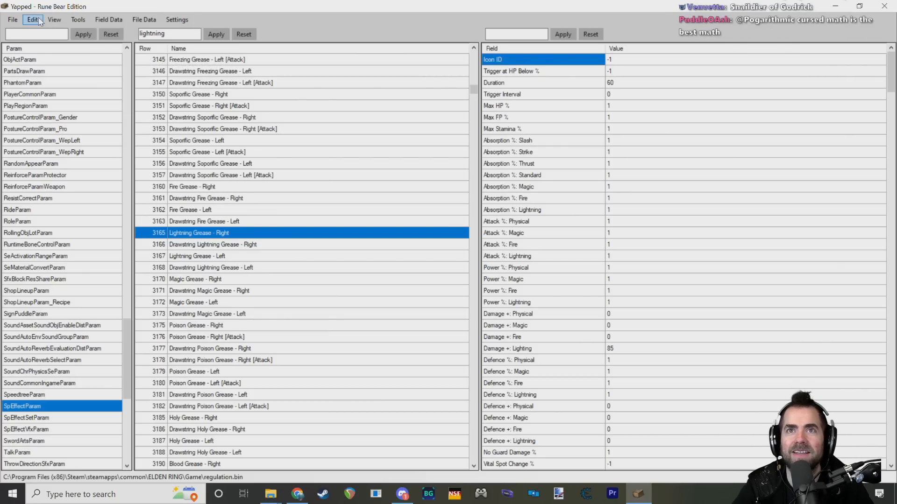
left_click(40, 21)
left_click(37, 21)
left_click(15, 21)
left_click(31, 22)
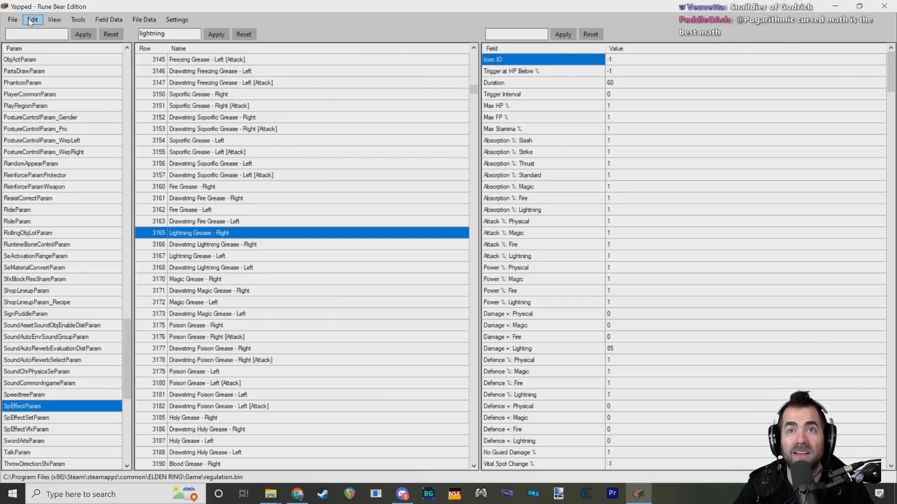
left_click(31, 22)
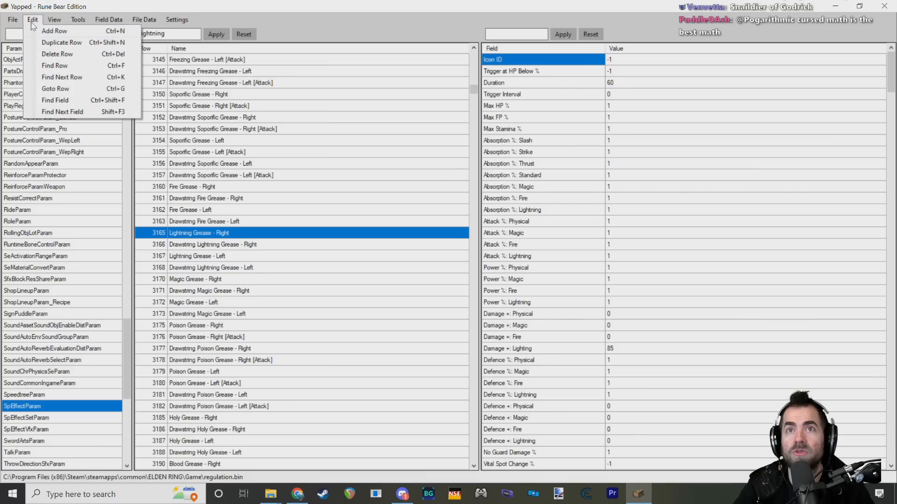
left_click(31, 23)
key("ctrl+d")
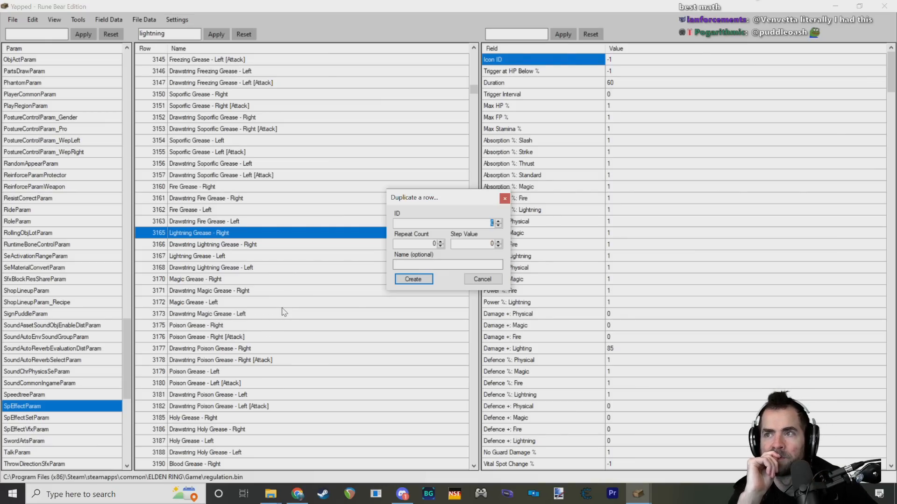
left_click(504, 198)
Step: Scan the full SpEffectParam row list from its end back to the 16000s to see which IDs are in use
left_click_drag(473, 89, 473, 457)
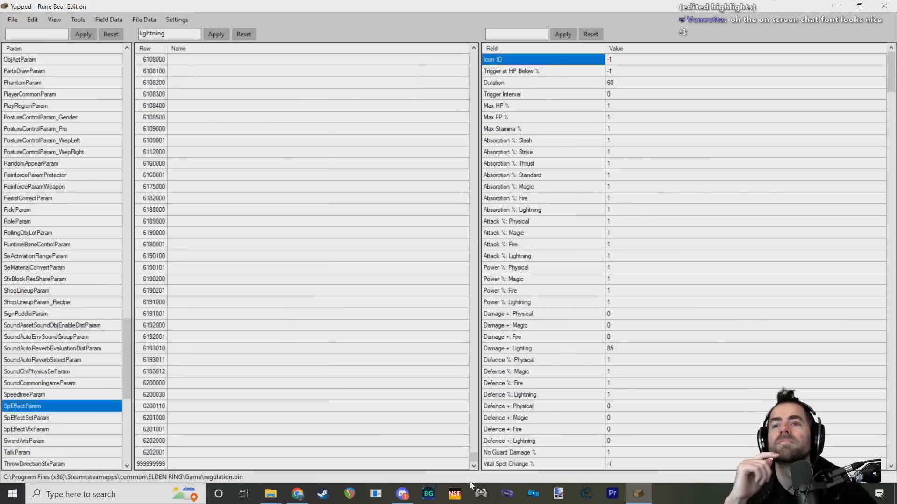
scroll(252, 433, "up", 14)
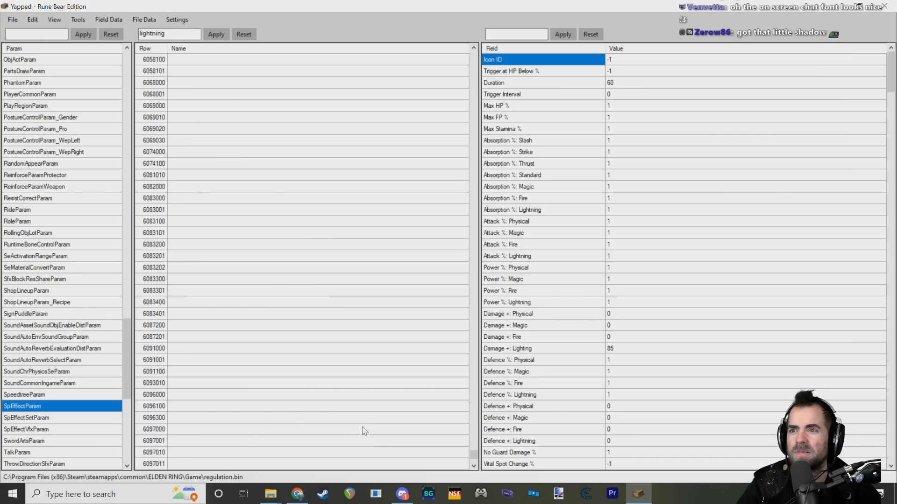
scroll(418, 427, "down", 14)
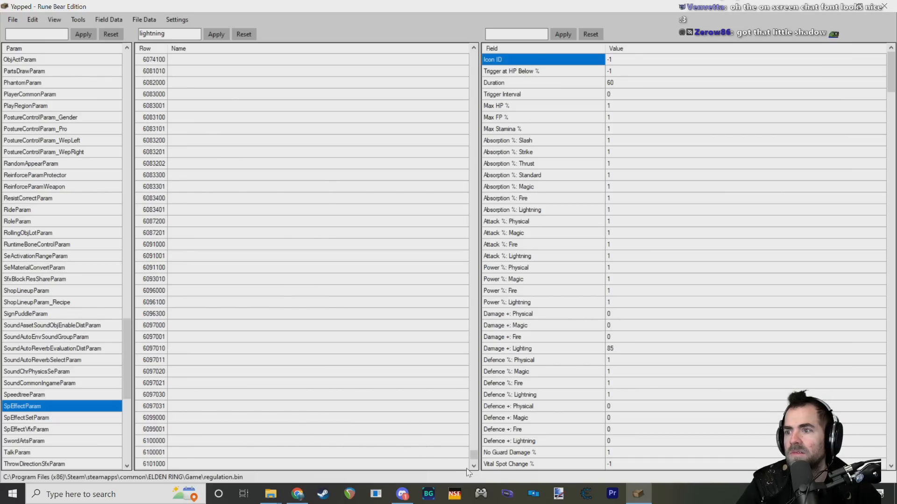
left_click_drag(473, 456, 484, 327)
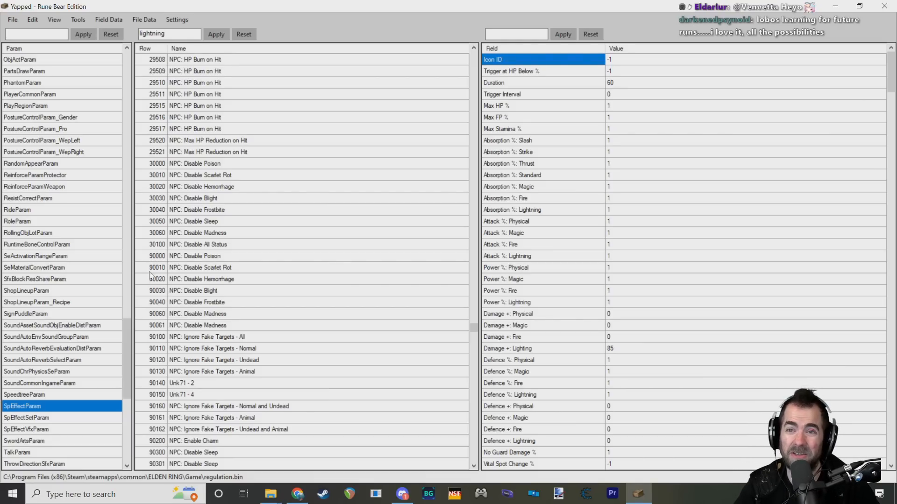
scroll(196, 273, "down", 4)
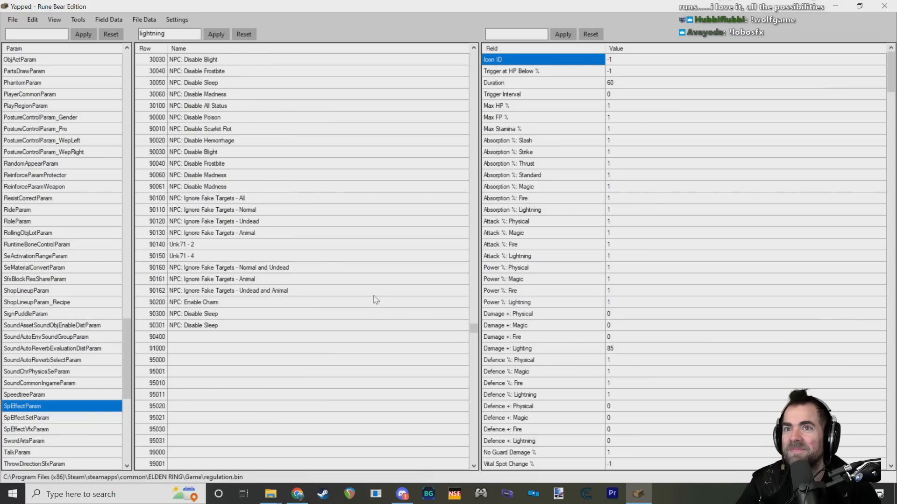
scroll(376, 295, "up", 3)
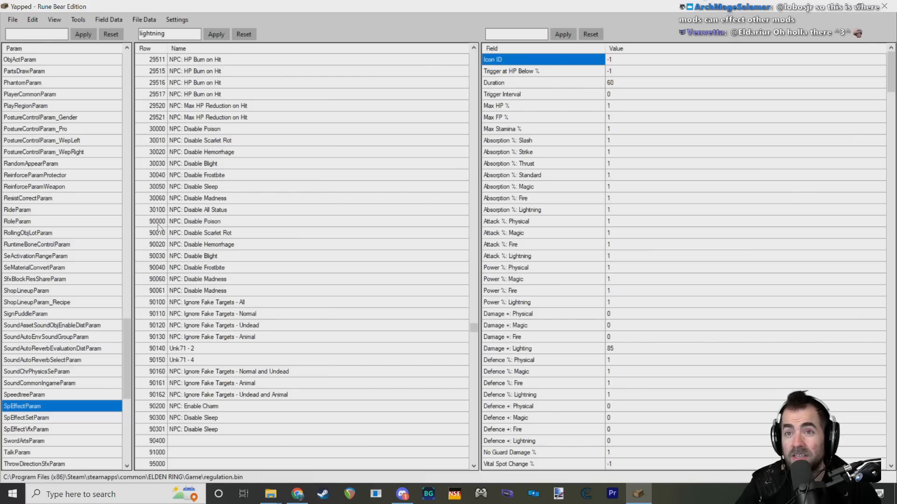
left_click(474, 337)
left_click_drag(473, 330, 473, 252)
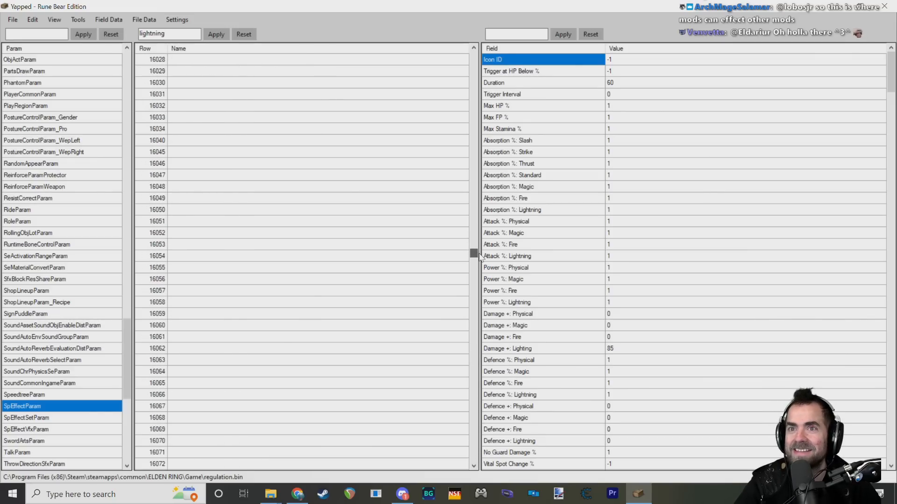
Step: Filter the rows by "lightning" and try duplicating Lightning Grease - Right with ID 69696
left_click(216, 34)
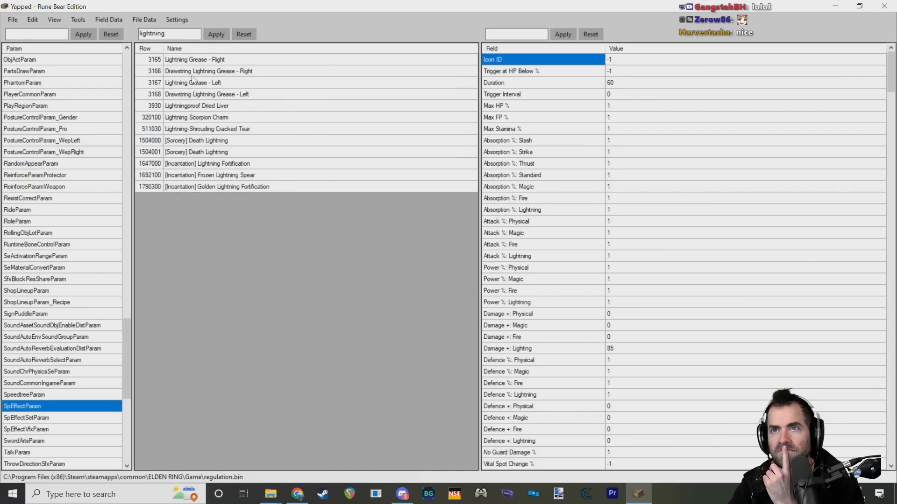
left_click(197, 61)
key("ctrl+d")
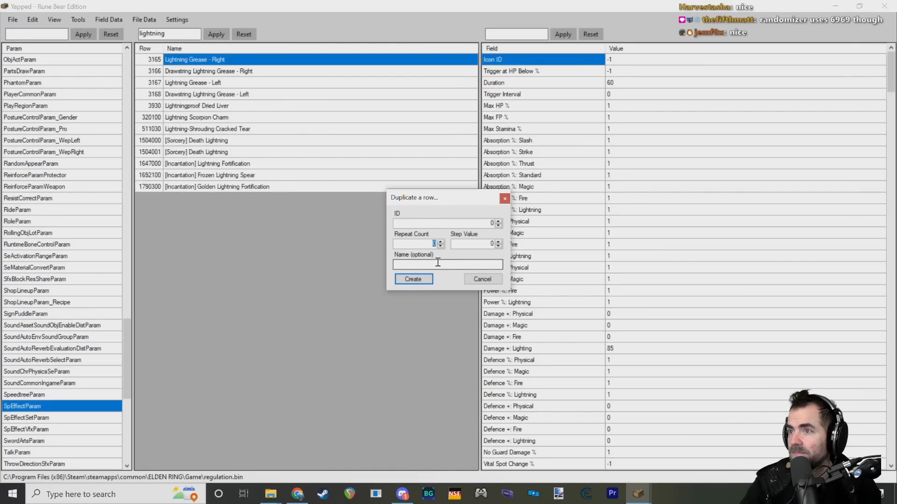
left_click(489, 245)
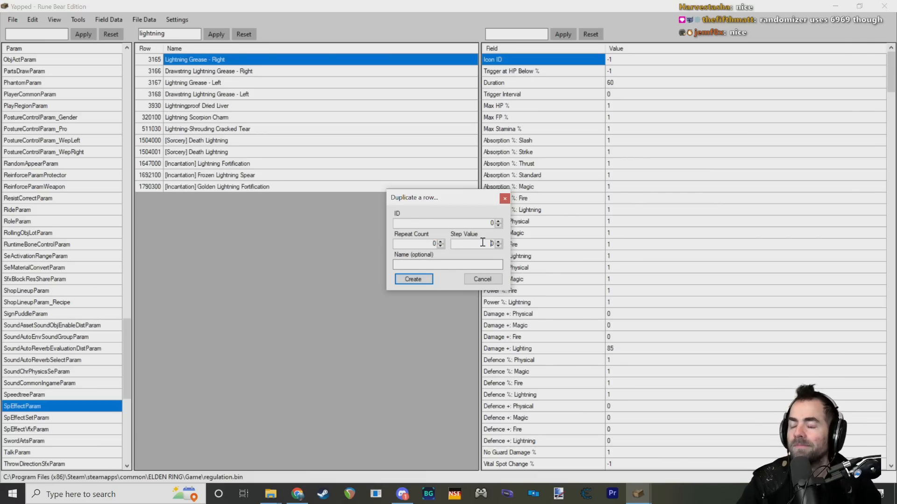
double_click(489, 227)
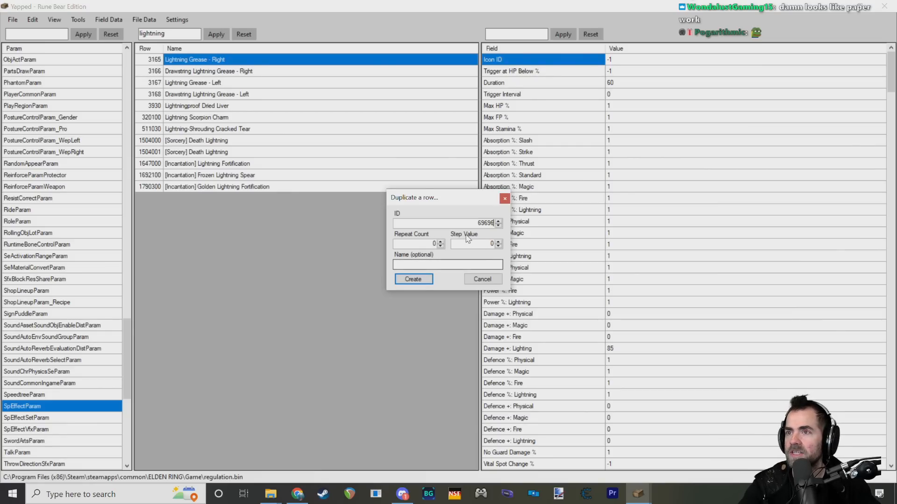
Step: Name the duplicate "Soldier of Godrick Lightning Buff", keep repeat count and step value at 0, and try to create it
double_click(434, 243)
left_click(448, 263)
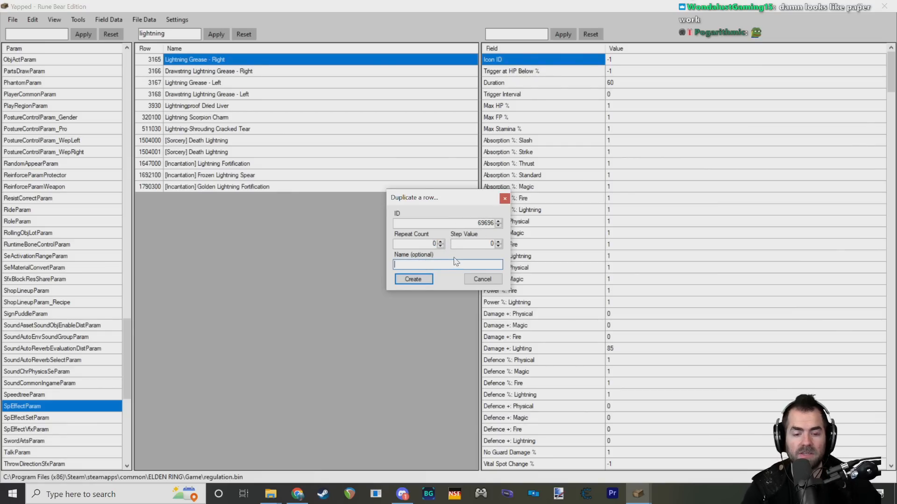
type("Dol")
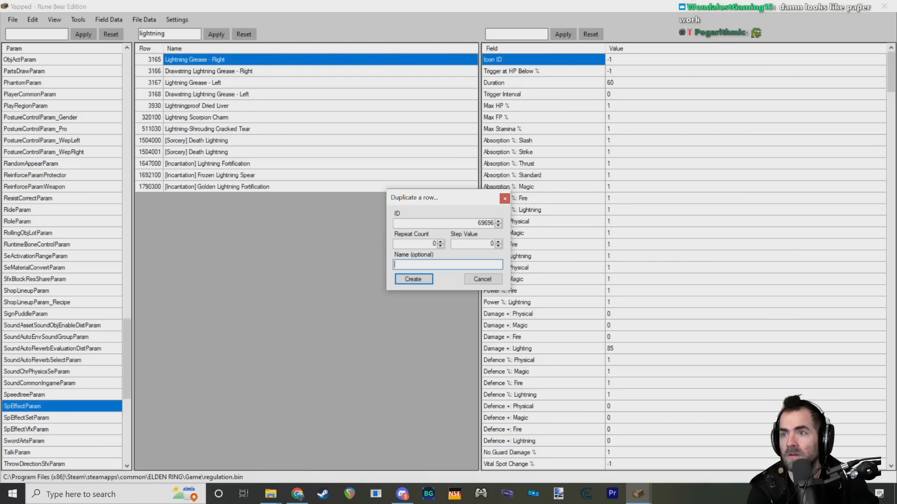
type("Sodl")
type("i")
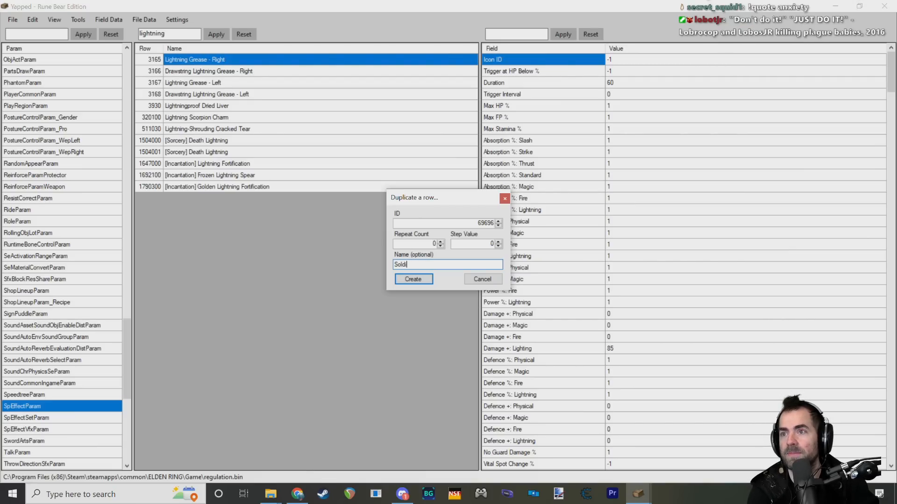
type("er of Godrick Lightning Buff")
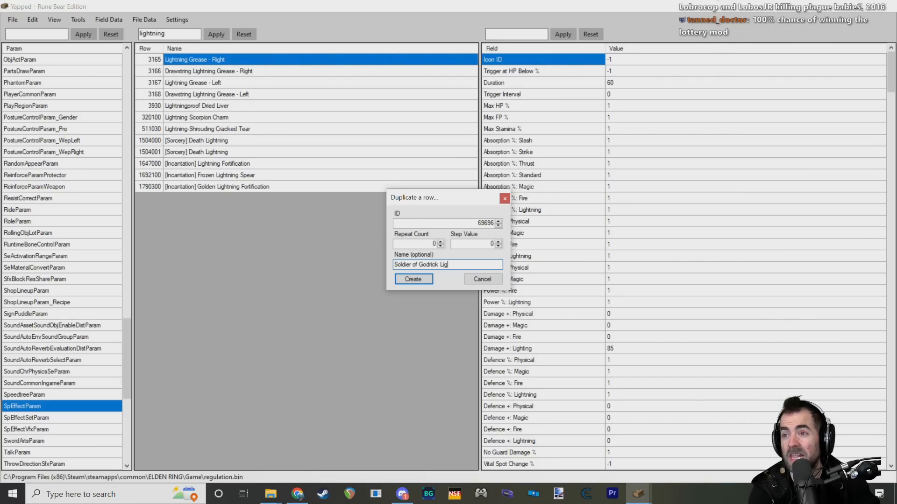
left_click(486, 245)
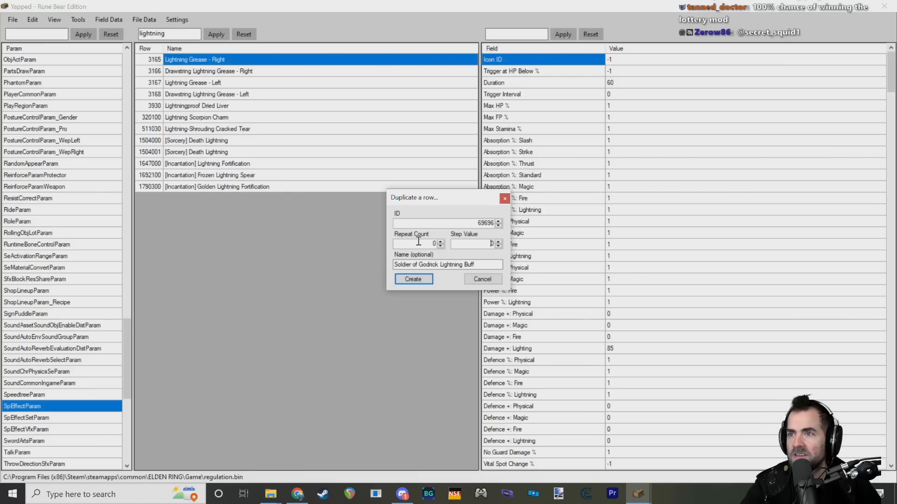
left_click_drag(419, 243, 443, 244)
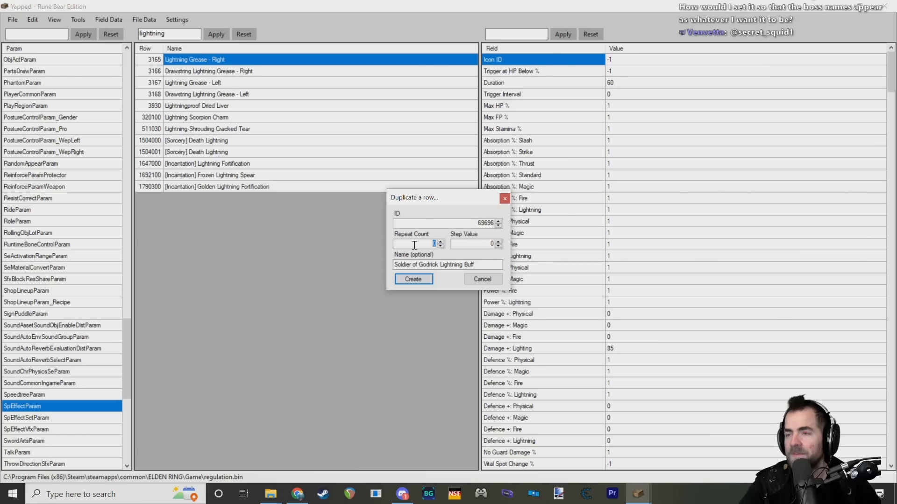
left_click(412, 280)
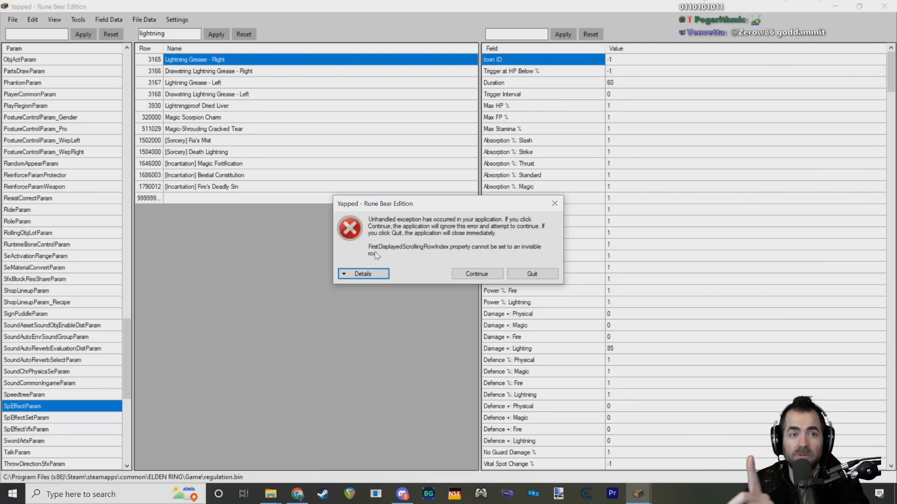
Step: Expand the exception details and quit the application from the error dialog
left_click_drag(463, 203, 436, 199)
left_click(336, 269)
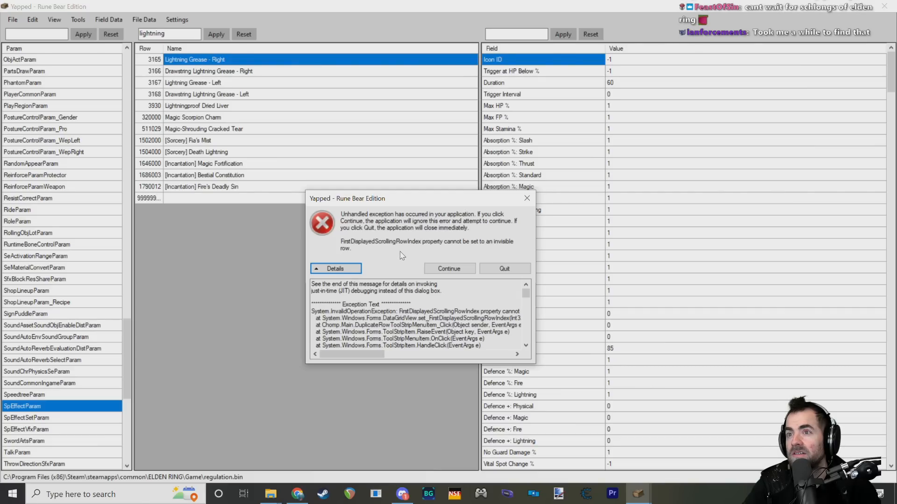
left_click(494, 270)
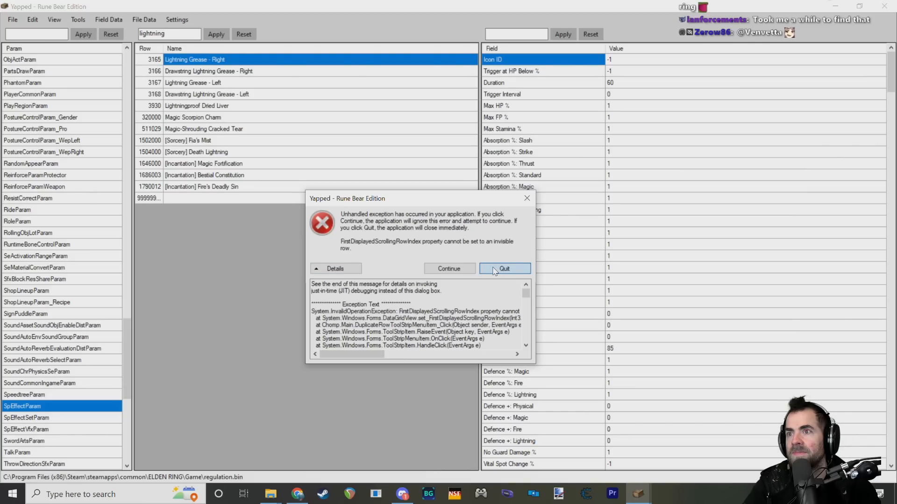
left_click(494, 270)
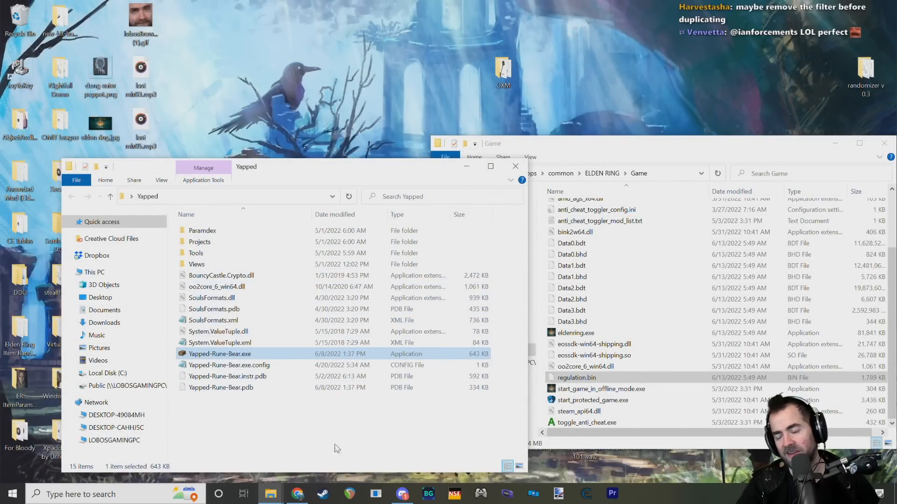
Step: Move and enlarge the relaunched param editor window and open SpEffectParam
left_click_drag(347, 119, 357, 46)
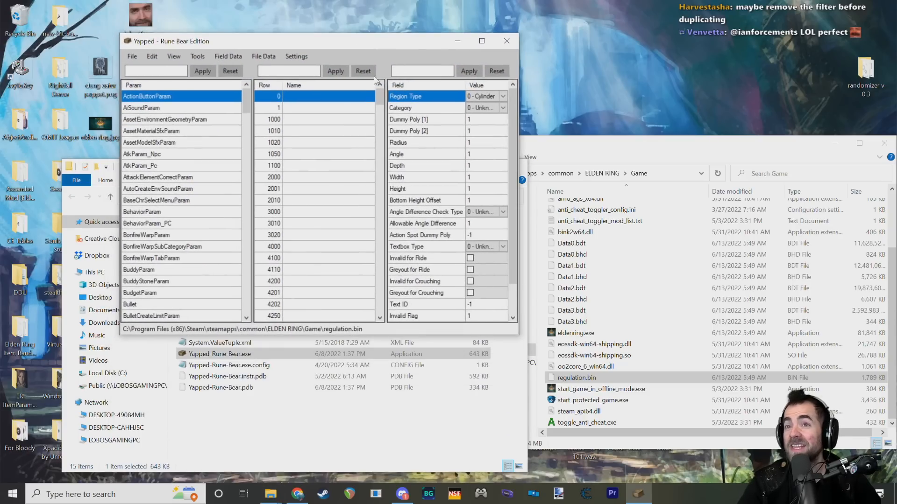
left_click_drag(518, 335, 768, 432)
scroll(214, 143, "down", 12)
scroll(245, 244, "down", 18)
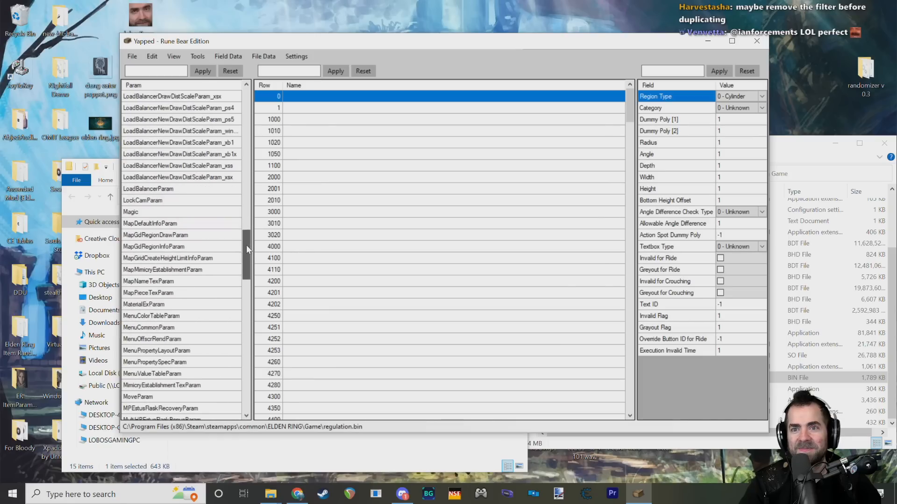
scroll(249, 270, "up", 1)
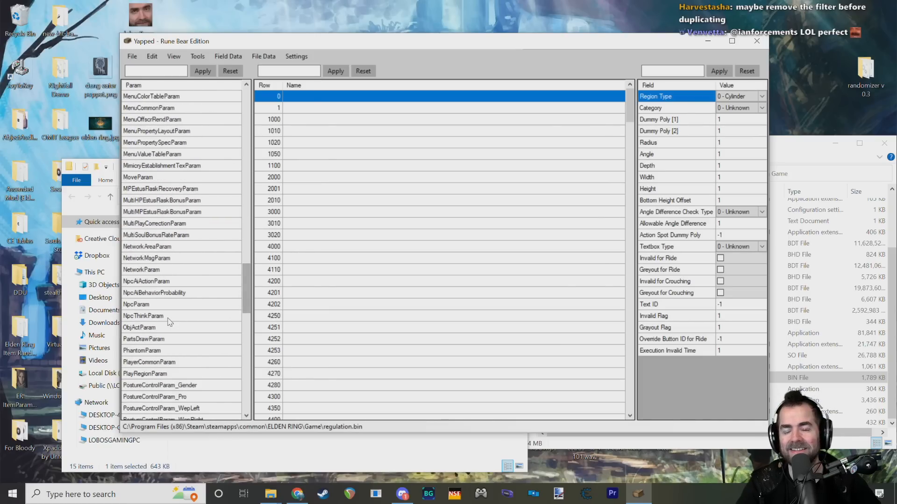
scroll(176, 323, "up", 3)
scroll(176, 323, "down", 13)
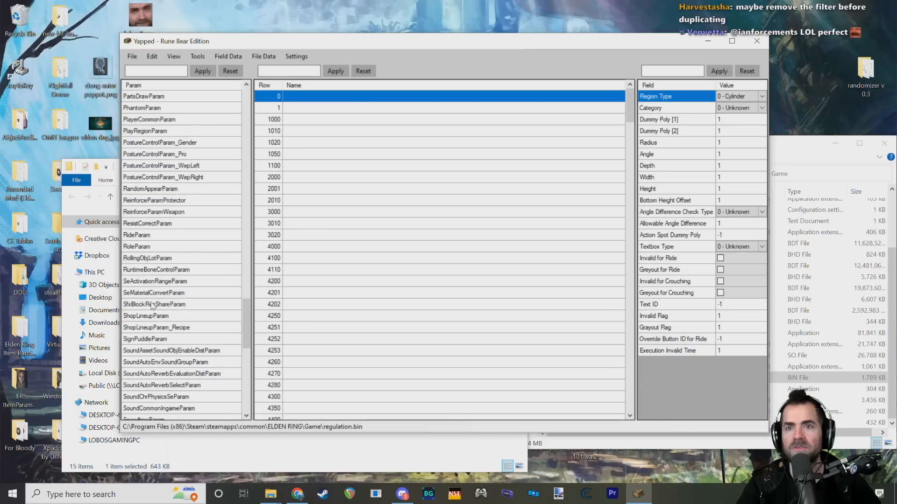
scroll(159, 333, "down", 2)
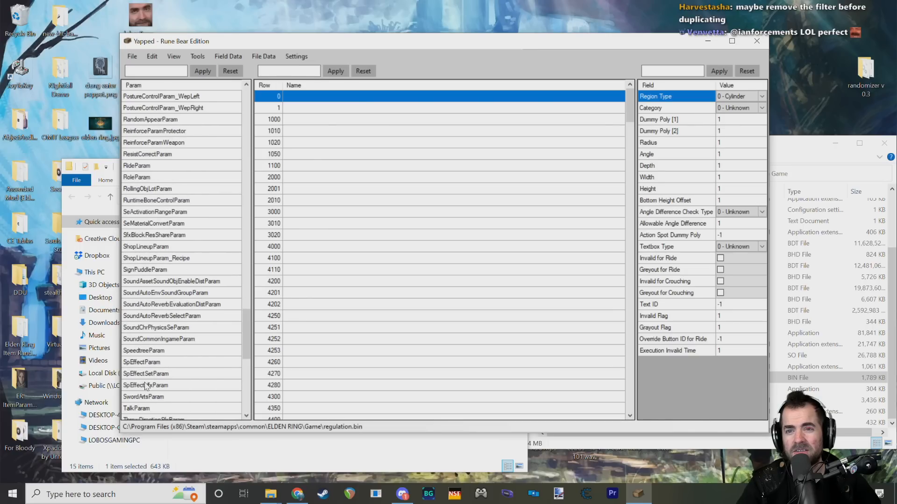
left_click(140, 363)
Step: Filter the SpEffectParam rows by "lightning"
left_click(289, 72)
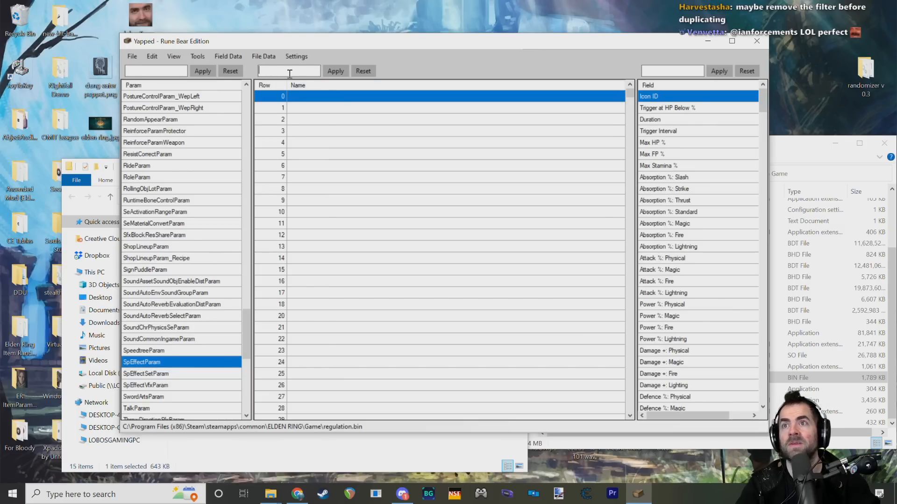
type("lightning")
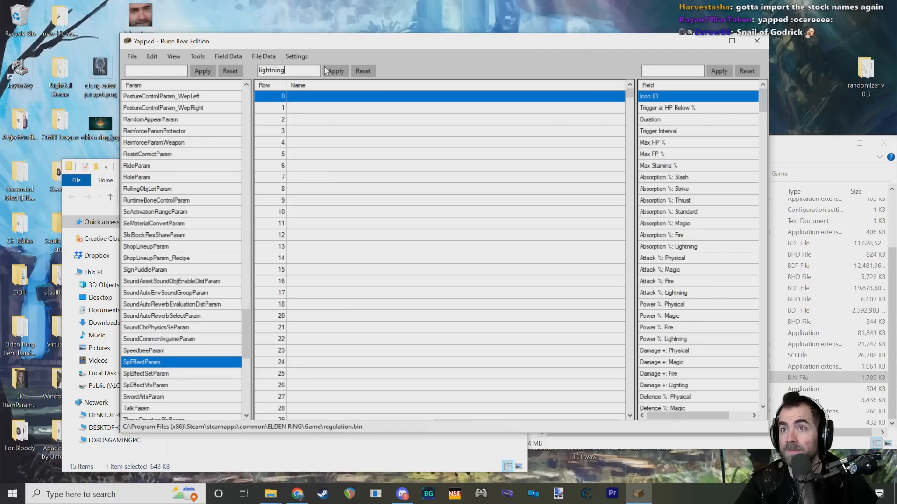
left_click(336, 72)
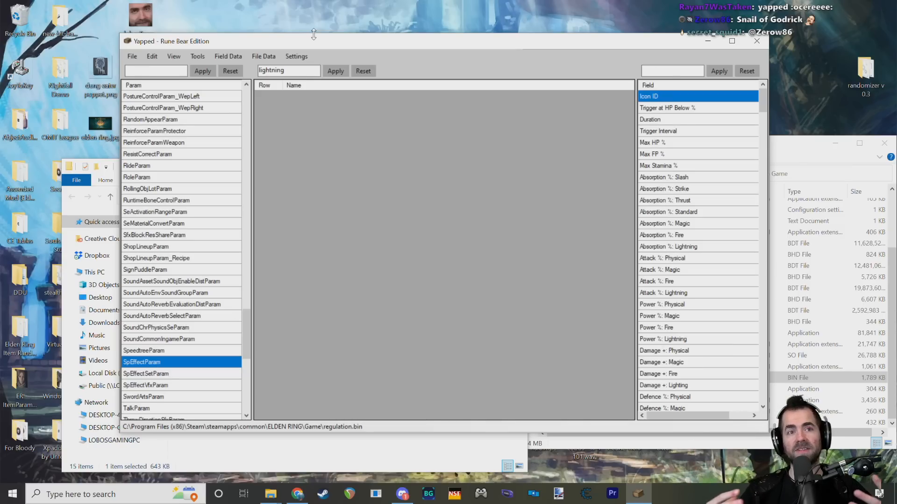
Step: Switch to Chrome and look over the Yapped-Rune-Bear GitHub page, including its latest commit notes and file list
left_click(293, 492)
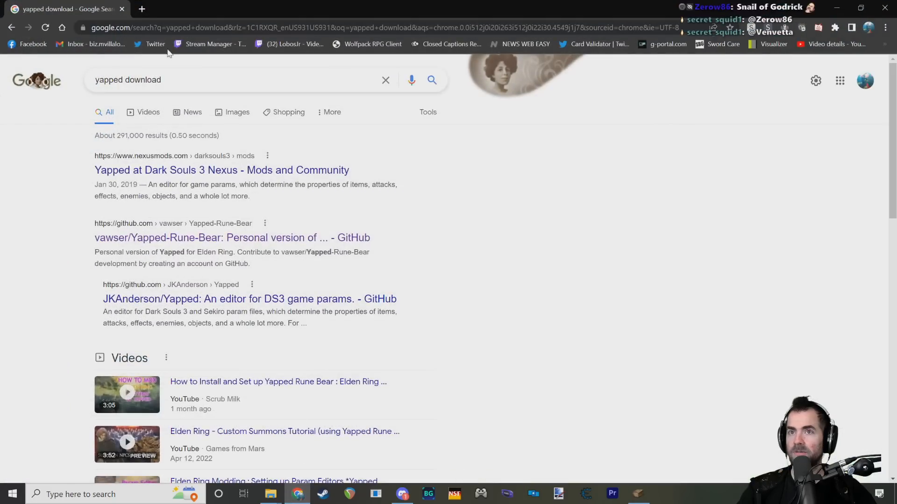
middle_click(173, 239)
left_click(154, 10)
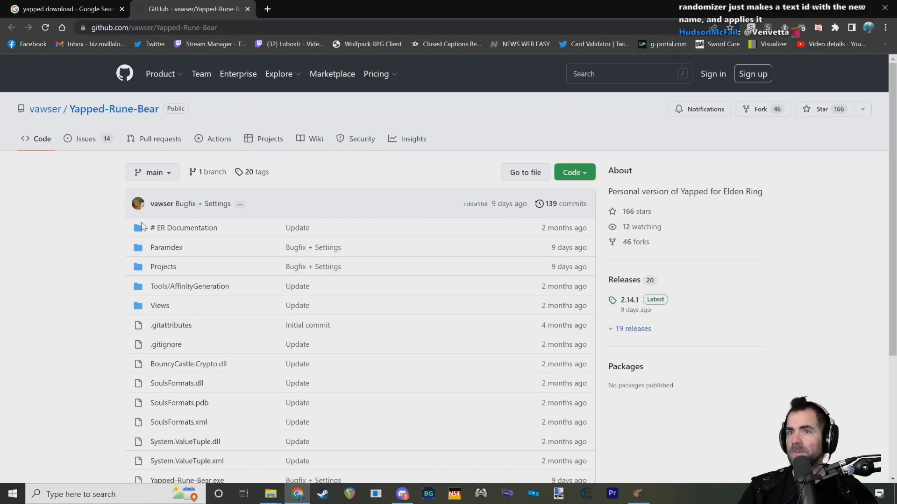
mouse_move(192, 209)
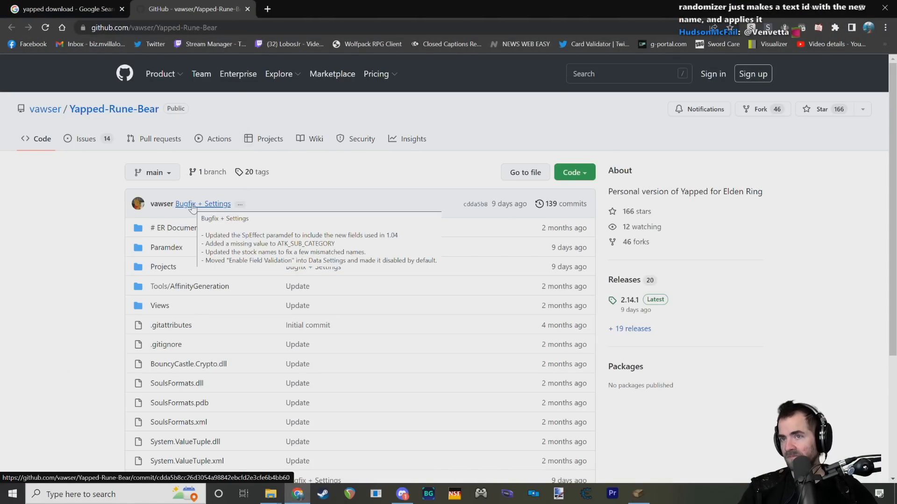
scroll(101, 196, "down", 2)
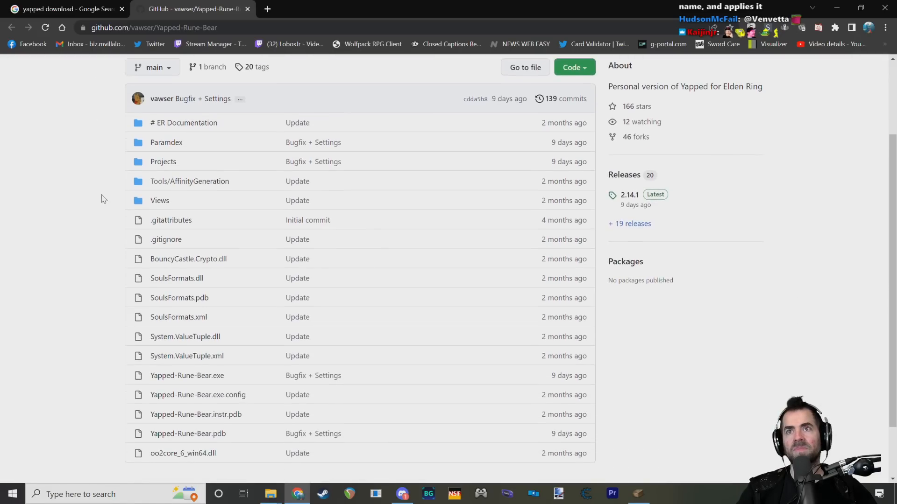
scroll(103, 199, "up", 2)
left_click_drag(154, 204, 173, 203)
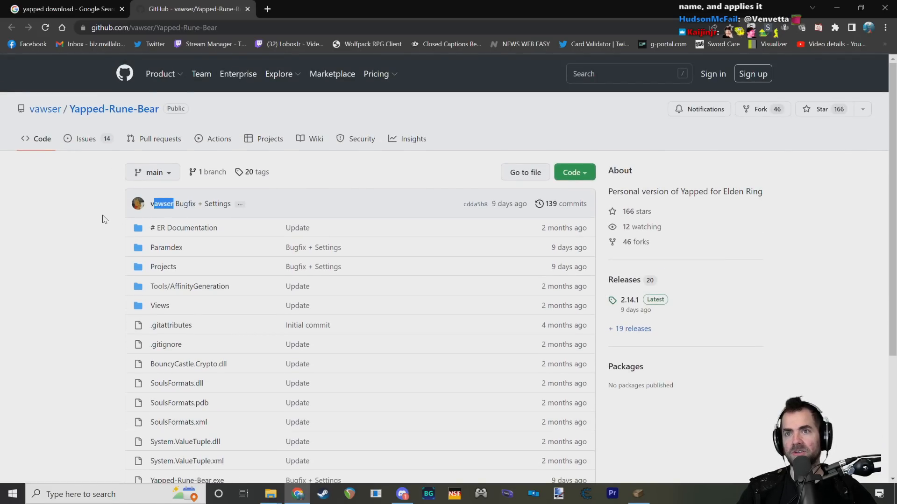
left_click(102, 215)
left_click(298, 494)
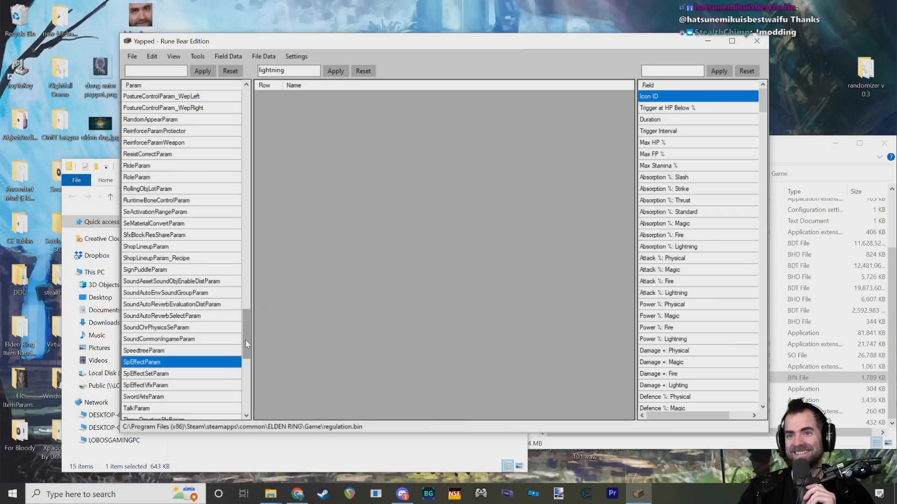
Step: Import the stock row names, skipping rows that already have a name
left_click(178, 365)
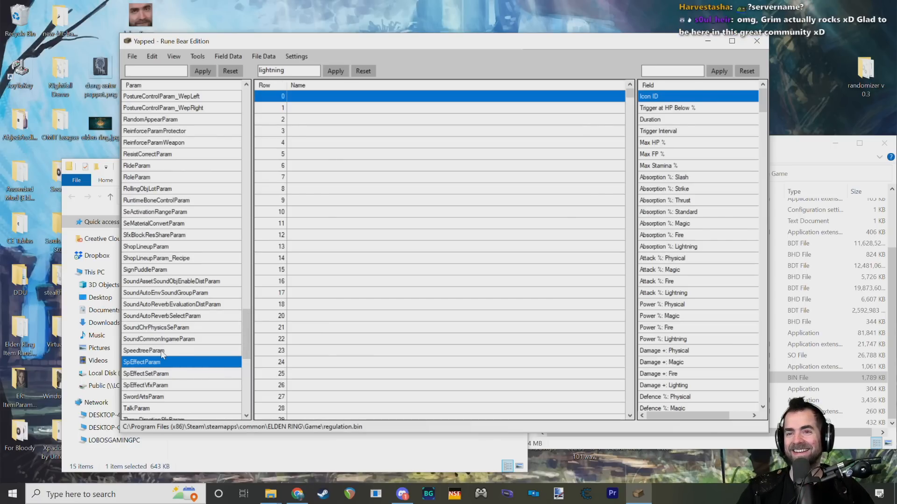
left_click(333, 73)
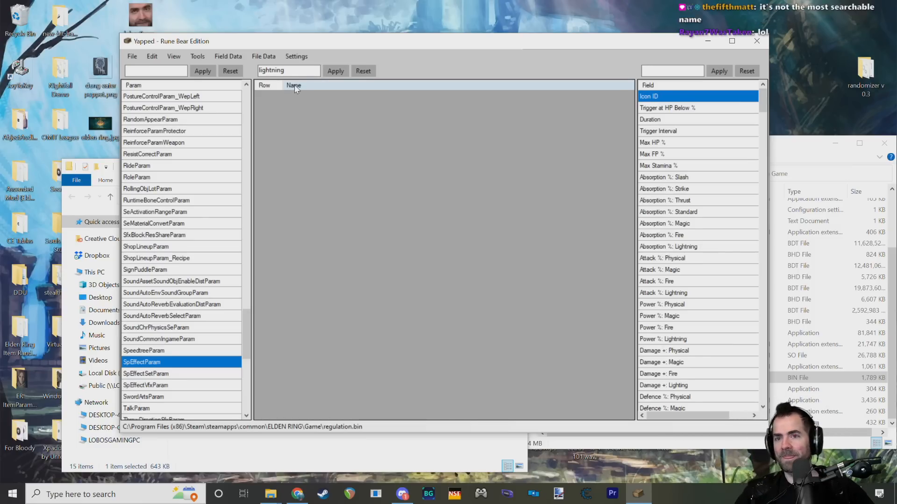
left_click(228, 56)
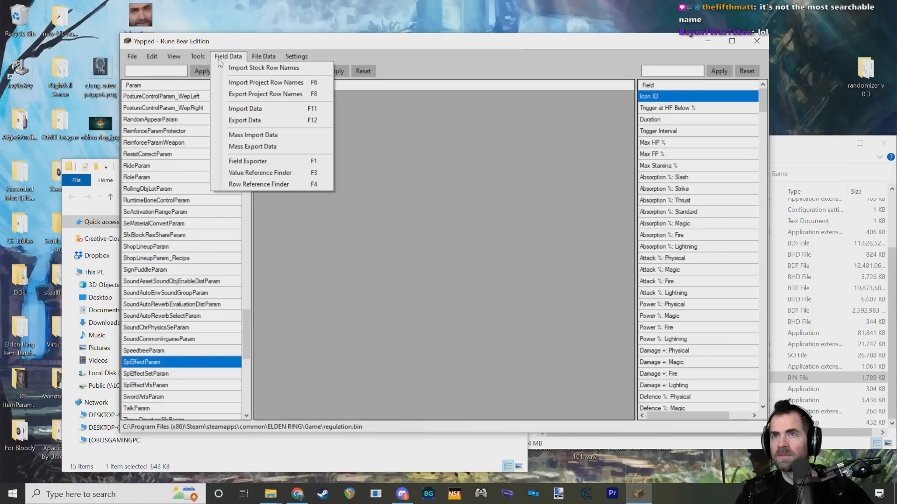
left_click(226, 68)
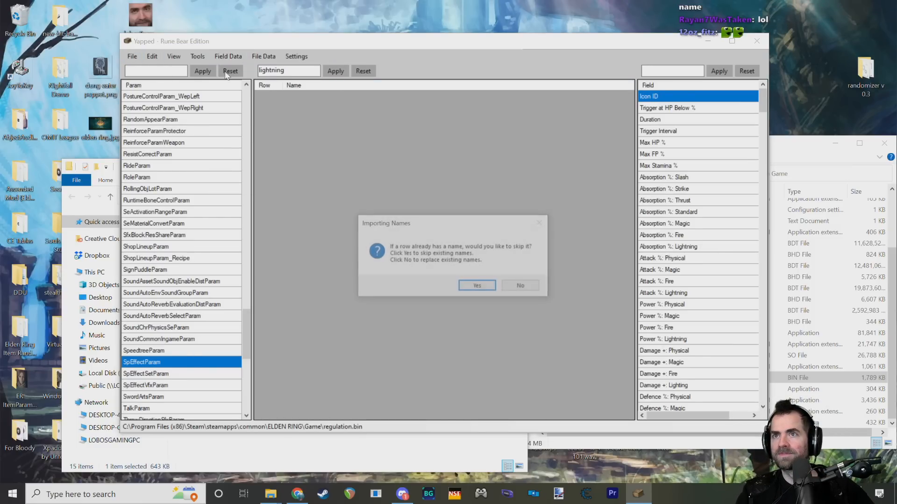
left_click(485, 284)
Step: Reapply the "lightning" row filter to SpEffectParam and select the Lightning Grease - Right row
left_click(335, 70)
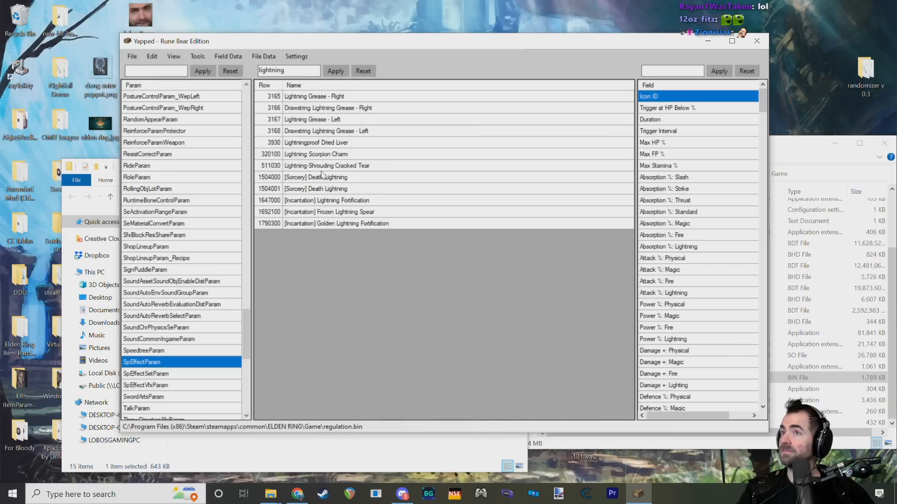
left_click(302, 98)
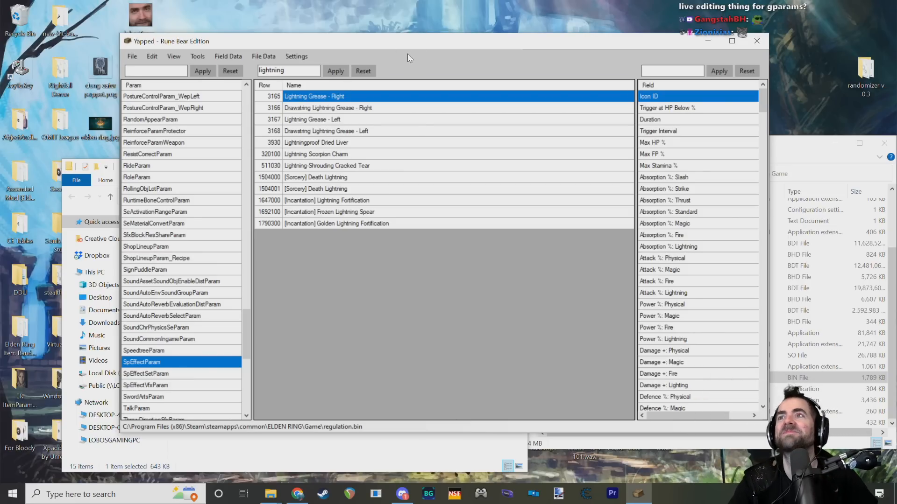
left_click_drag(422, 42, 443, 45)
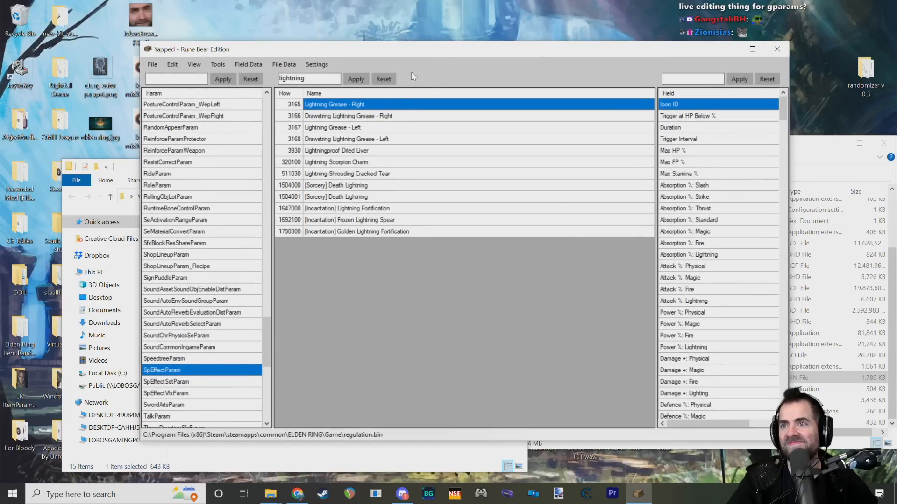
Step: Clear the "lightning" row filter so all SpEffectParam rows are listed again
left_click(360, 78)
left_click_drag(391, 36, 389, 45)
left_click_drag(335, 79, 241, 89)
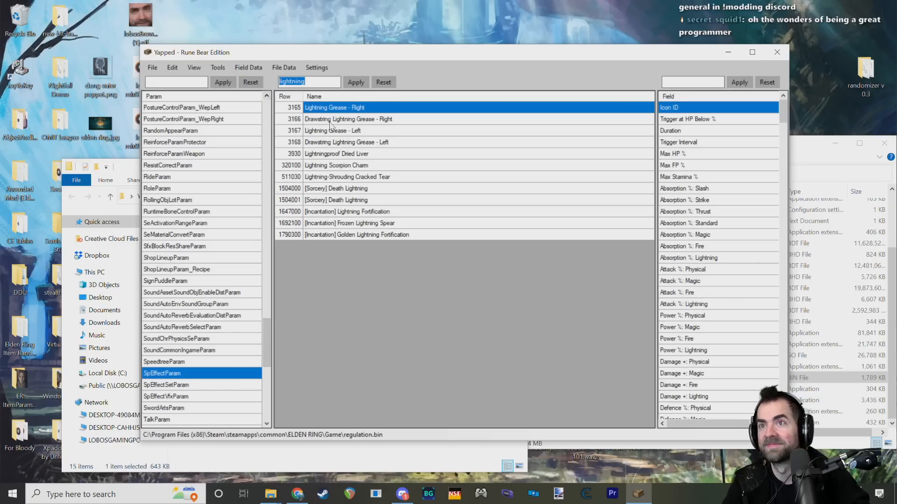
key("BackSpace")
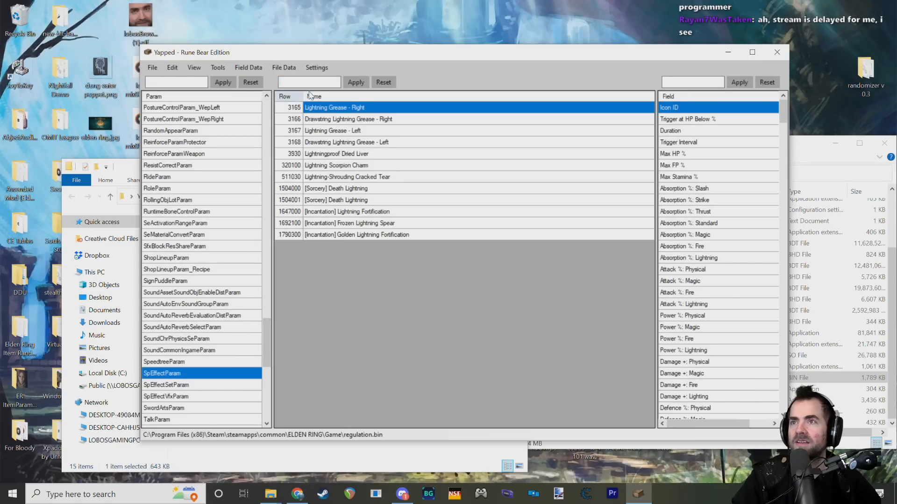
left_click(354, 85)
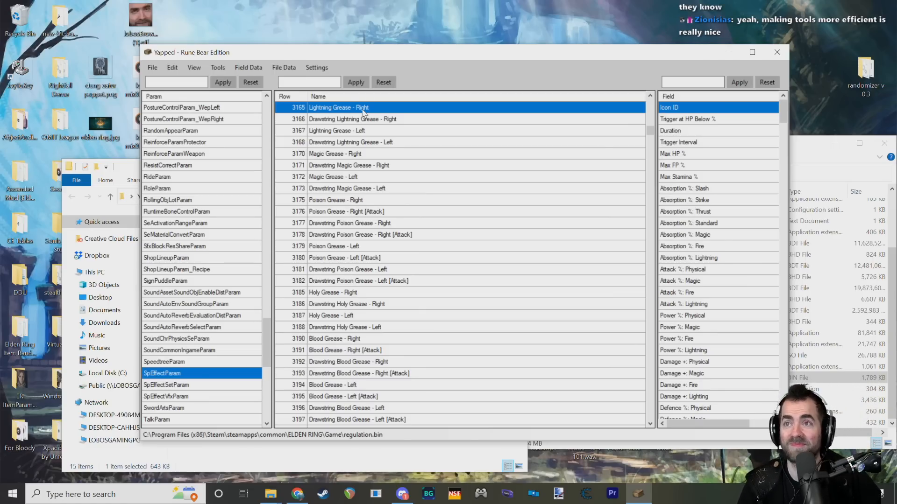
left_click_drag(429, 51, 367, 69)
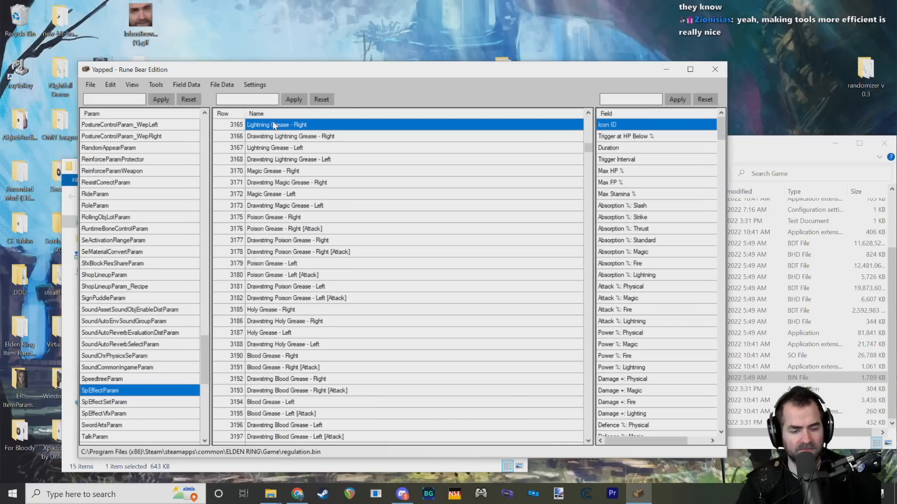
Step: Duplicate the Lightning Grease - Right row with ID 69696 and the name "Soldier of Godrick Lightning Buff"
scroll(273, 123, "up", 1)
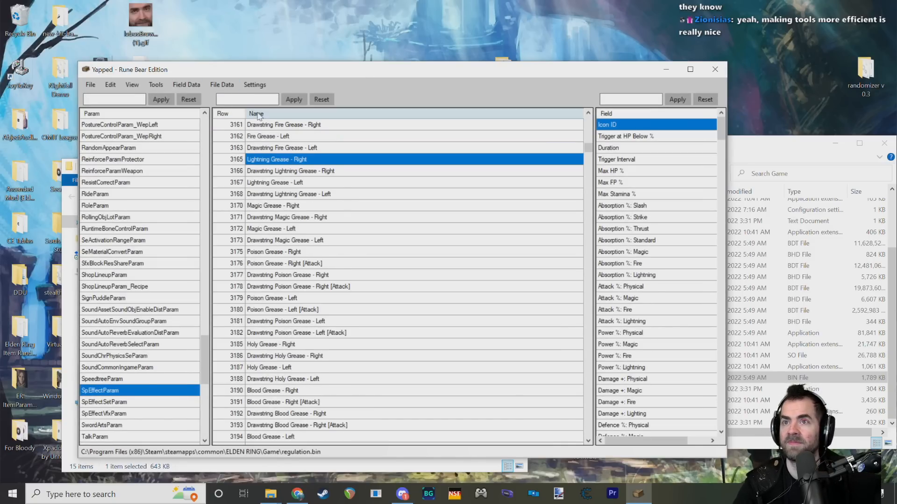
left_click(255, 160)
left_click(255, 162)
key("ctrl+shift+n")
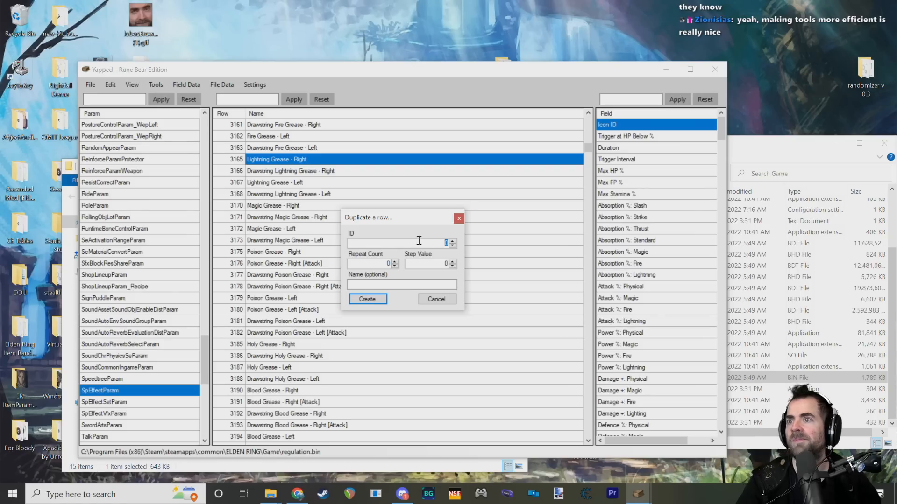
left_click(445, 247)
double_click(445, 247)
type("69696")
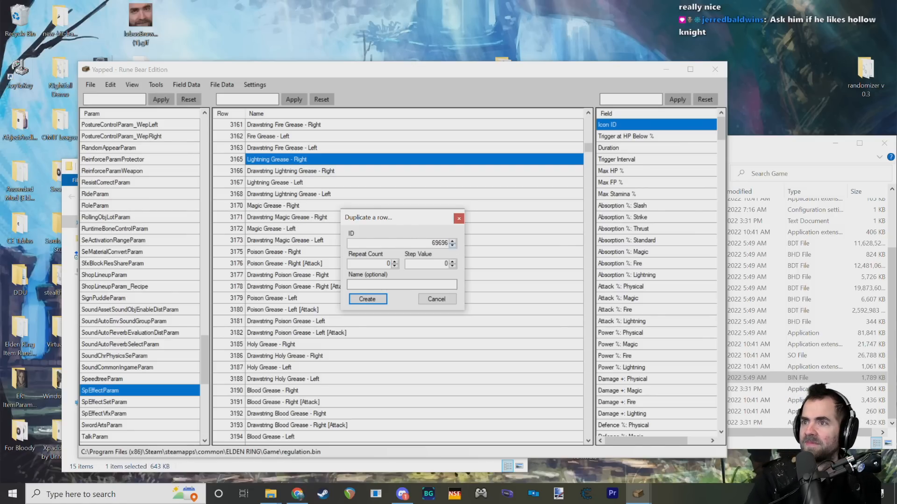
left_click(386, 285)
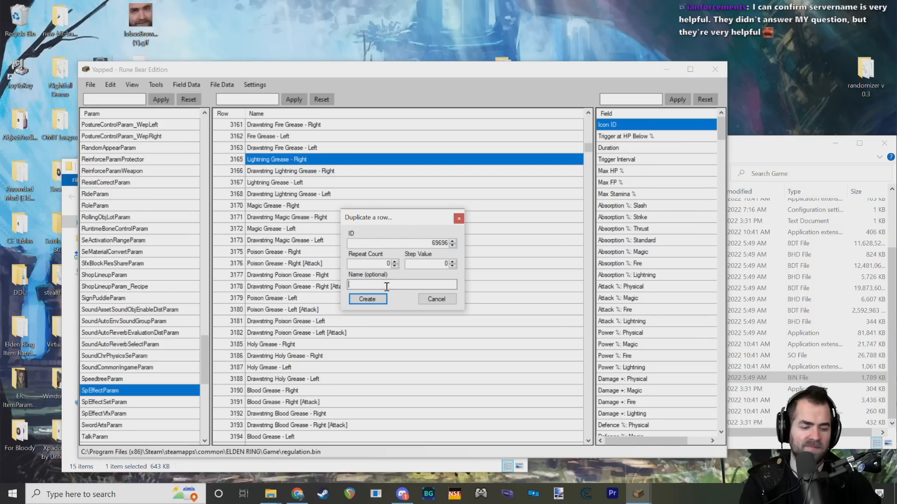
type("Soldier of G")
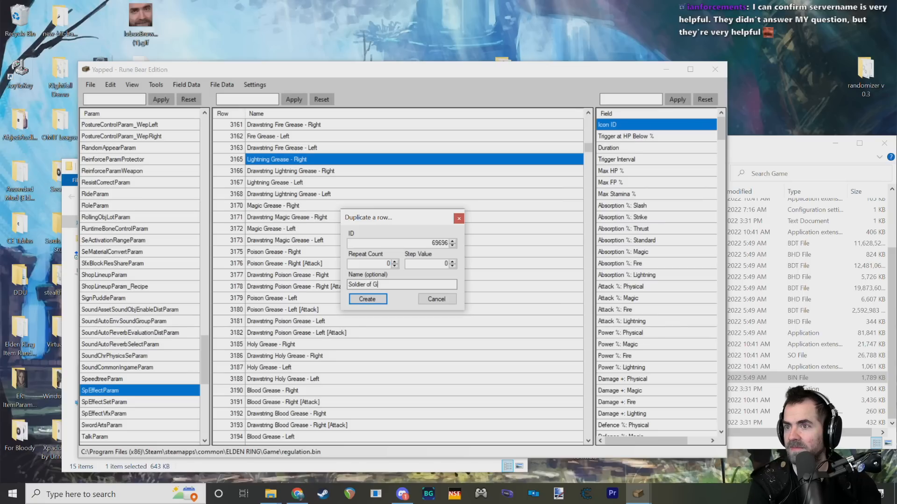
type("odrick")
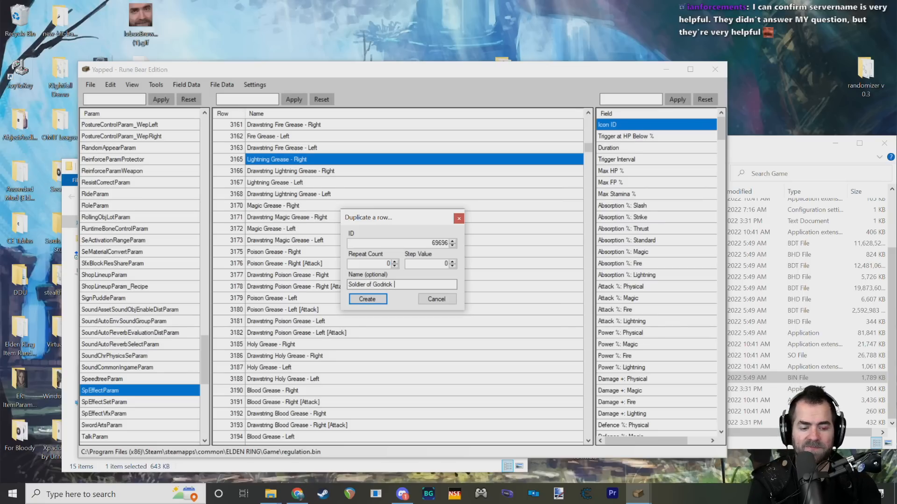
type(" Lightning Buff")
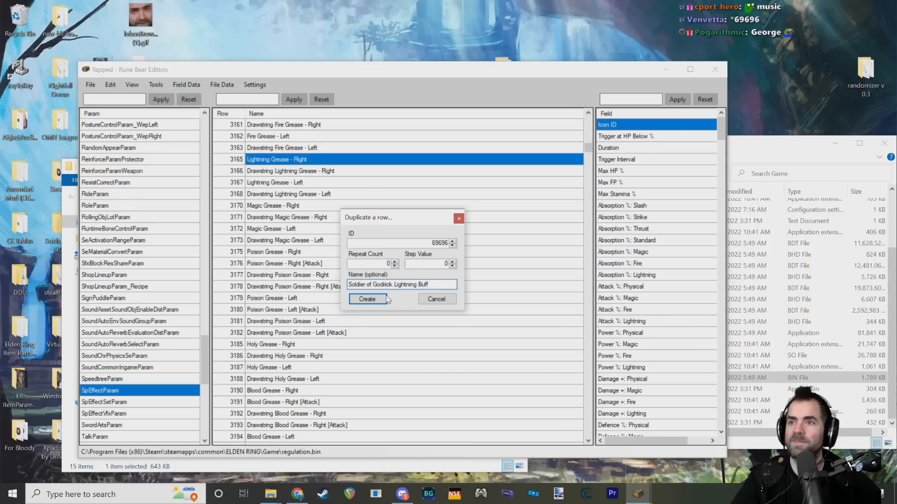
left_click(367, 301)
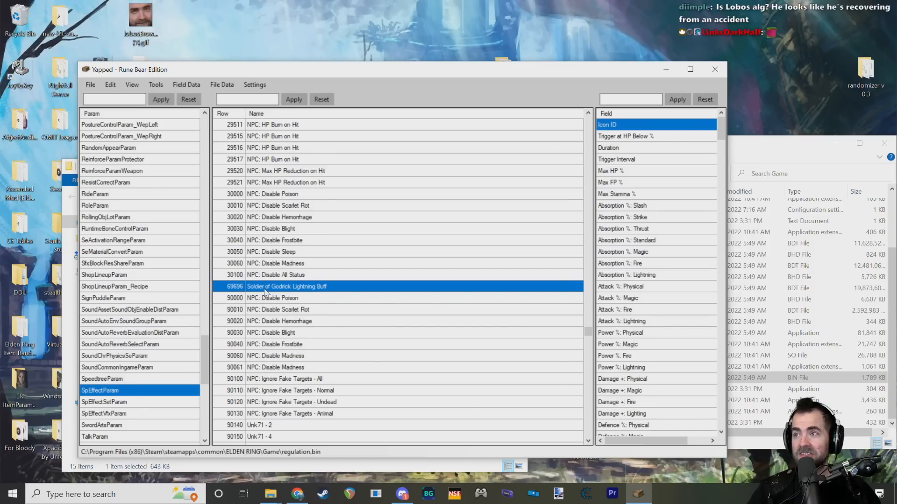
Step: Widen the window and the field area to show the values, and look through the duplicated row's fields for its damage settings
left_click_drag(727, 112, 826, 111)
left_click_drag(693, 182, 428, 218)
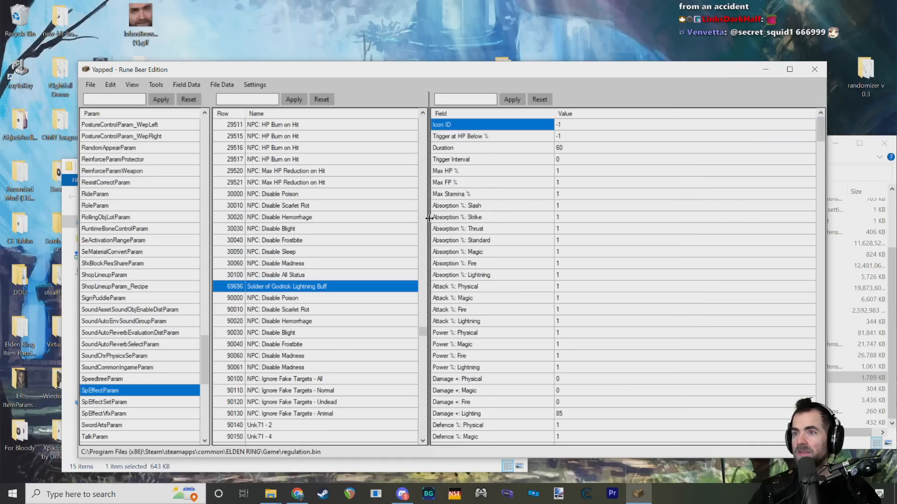
scroll(549, 250, "down", 8)
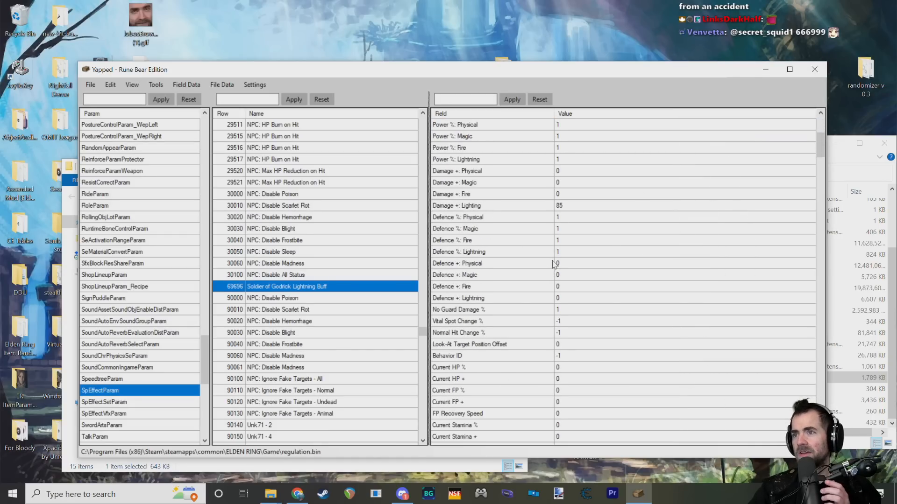
scroll(549, 298, "down", 5)
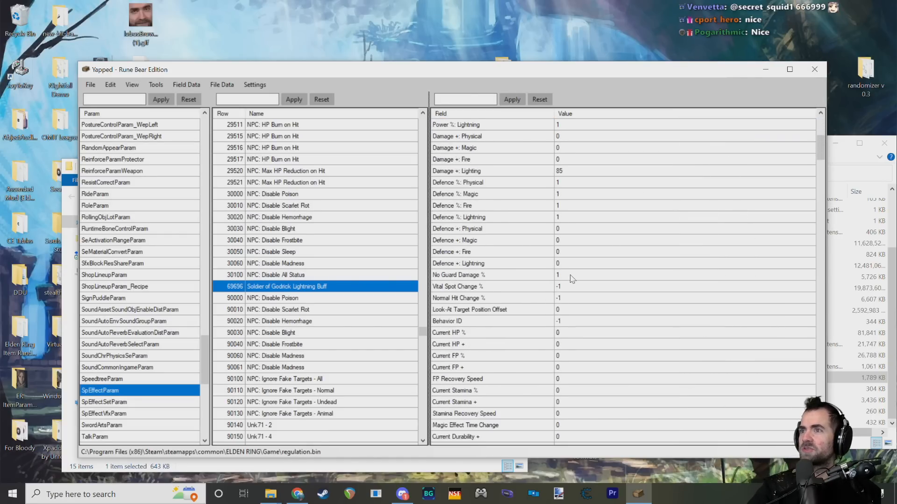
scroll(556, 263, "down", 15)
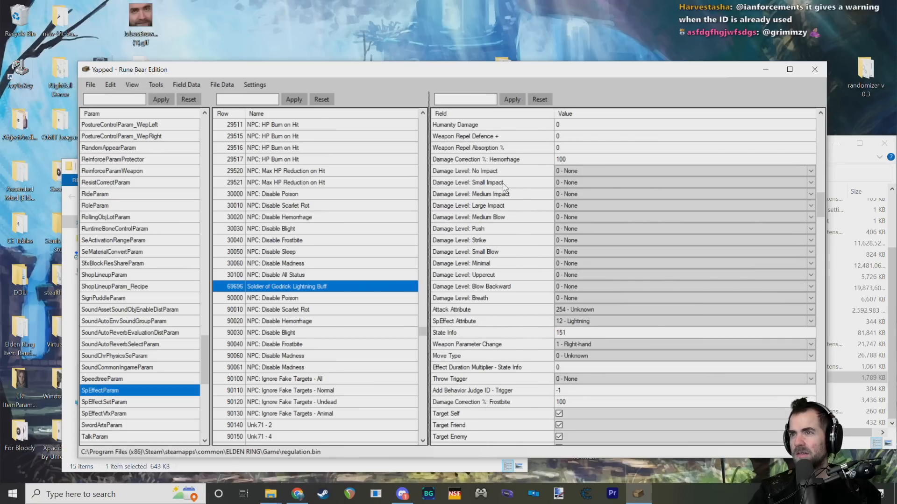
scroll(507, 190, "down", 2)
scroll(507, 199, "down", 20)
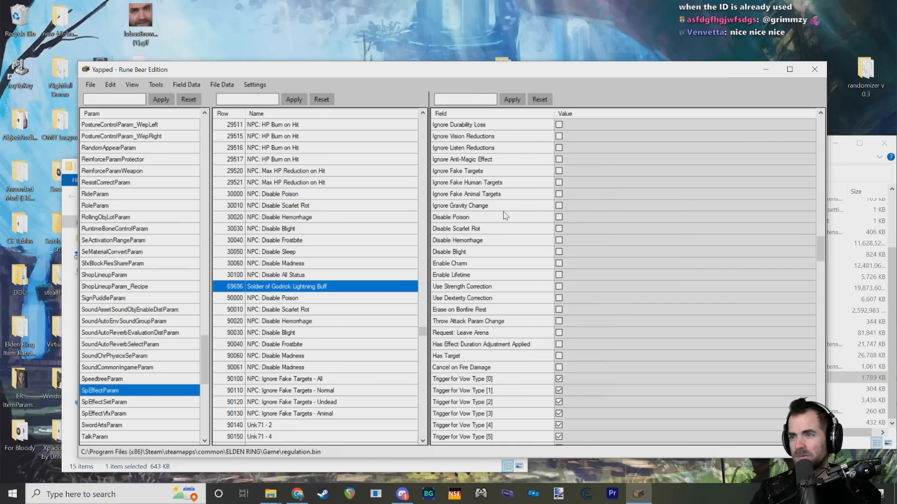
scroll(458, 387, "down", 5)
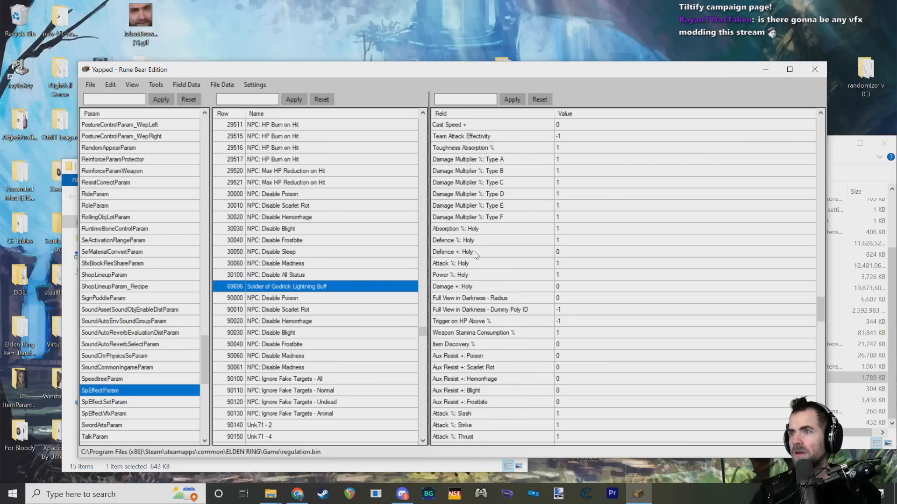
scroll(477, 255, "down", 1)
scroll(497, 238, "down", 5)
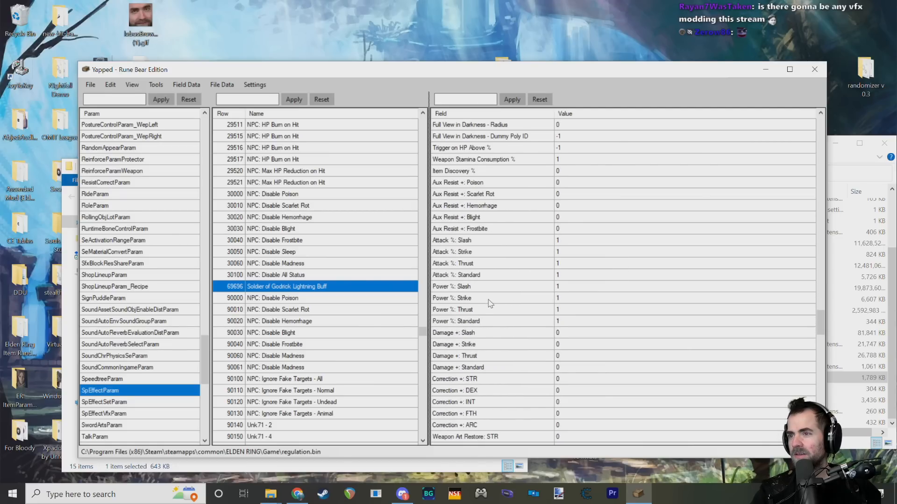
scroll(502, 251, "down", 3)
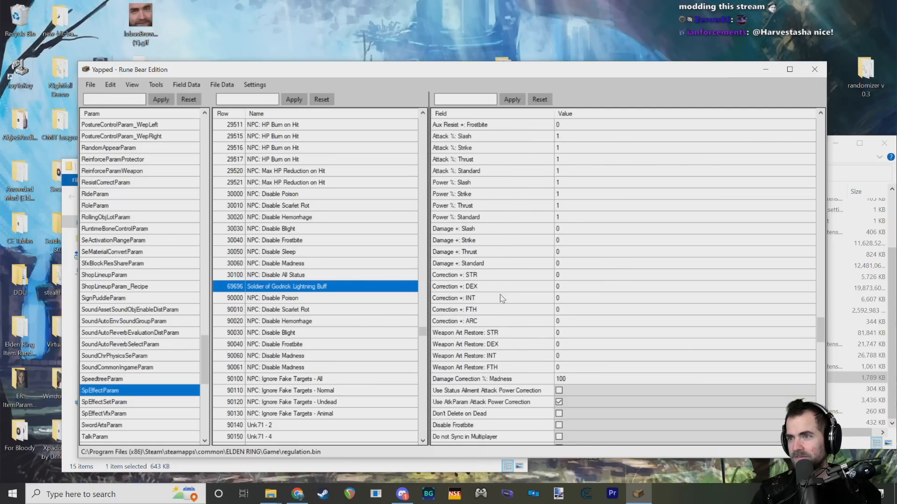
scroll(504, 294, "down", 4)
scroll(505, 295, "down", 6)
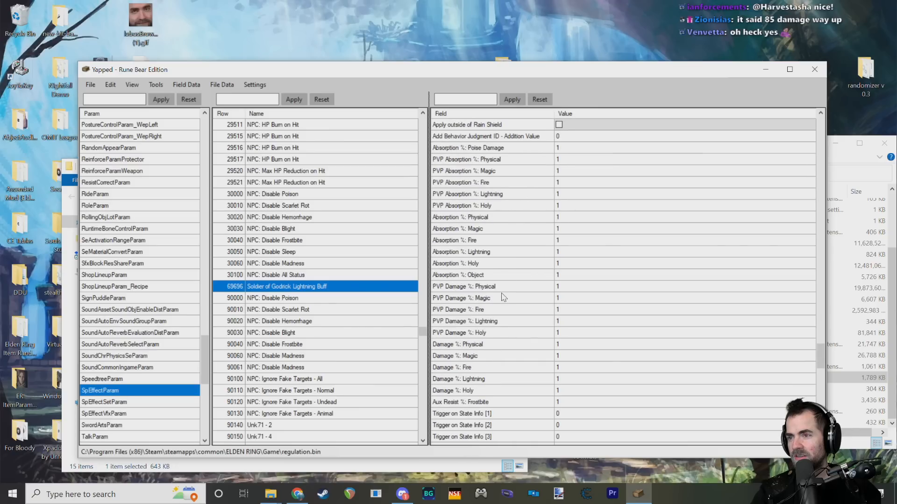
Step: Examine the duplicated row's Power, Damage and Correction fields, and check the remaining fields down to the end of the list
scroll(502, 280, "up", 9)
left_click_drag(484, 241, 484, 287)
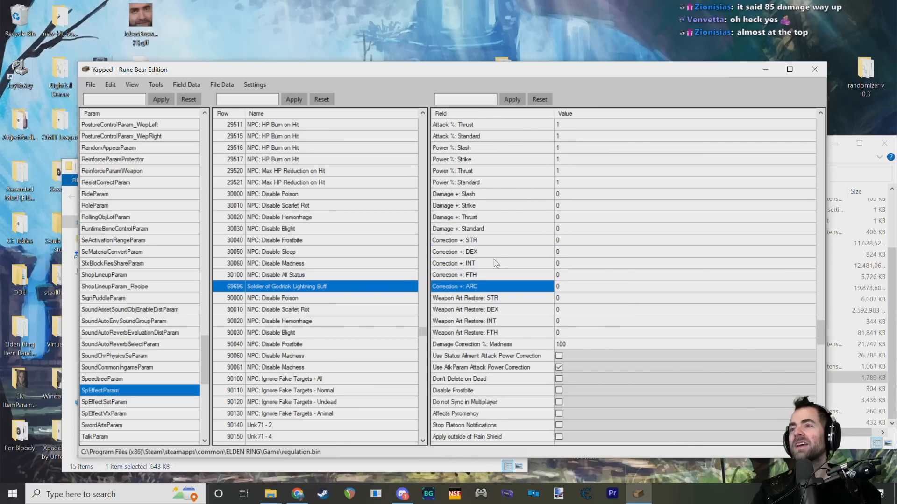
scroll(507, 247, "up", 2)
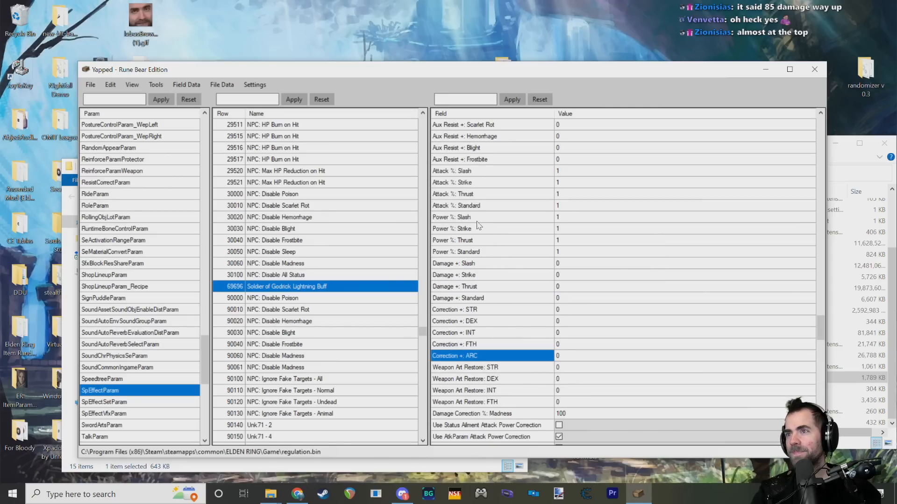
left_click(477, 220)
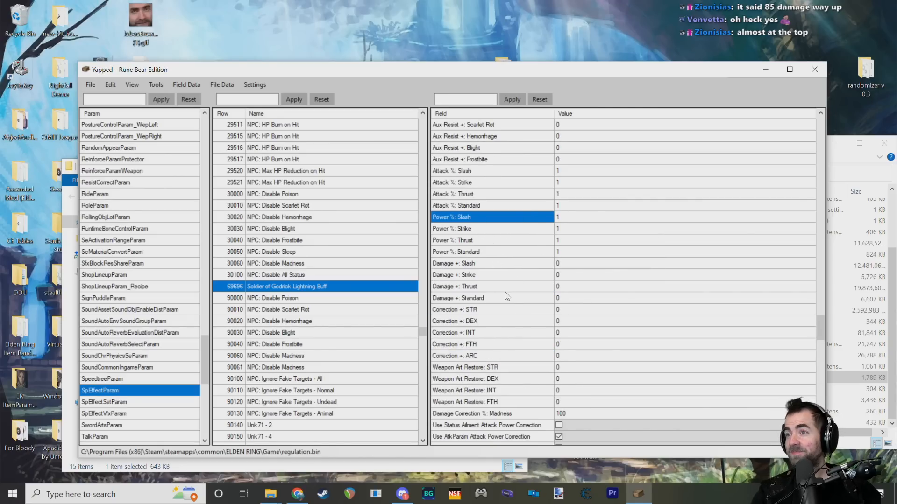
left_click(492, 310)
left_click(498, 264)
left_click(501, 276)
left_click(501, 290)
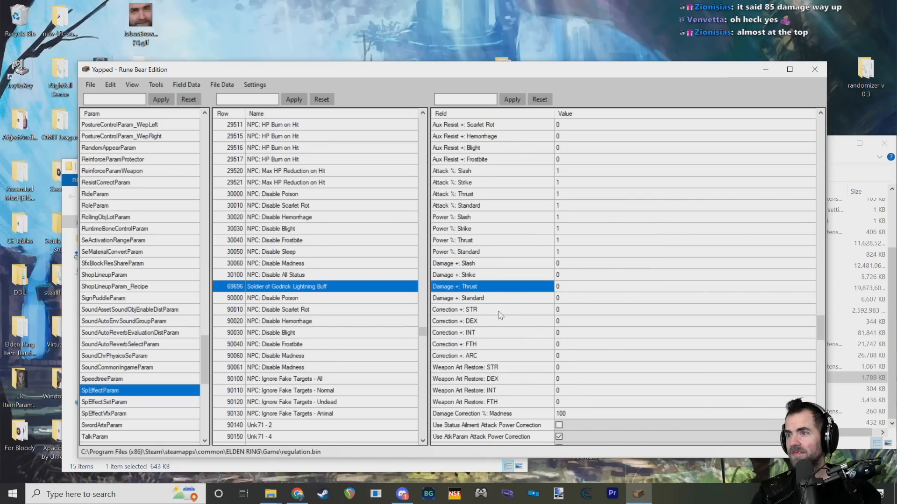
left_click(498, 312)
scroll(499, 327, "down", 2)
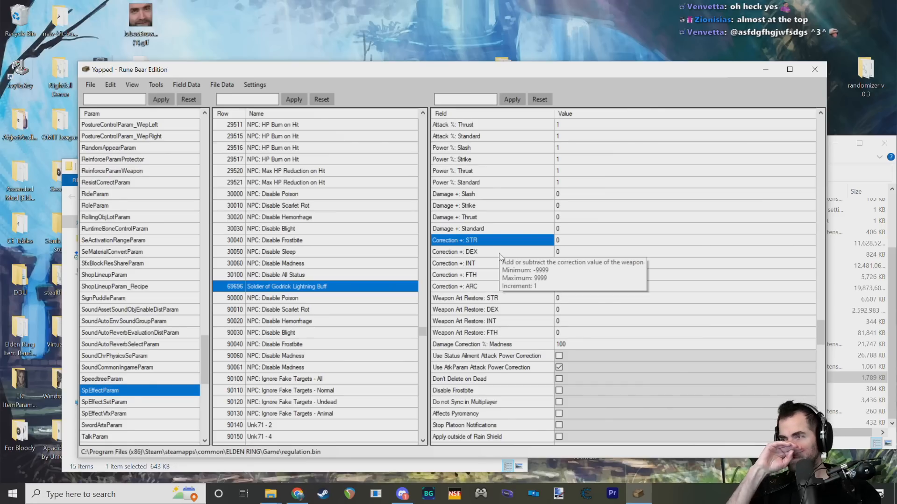
left_click(483, 260)
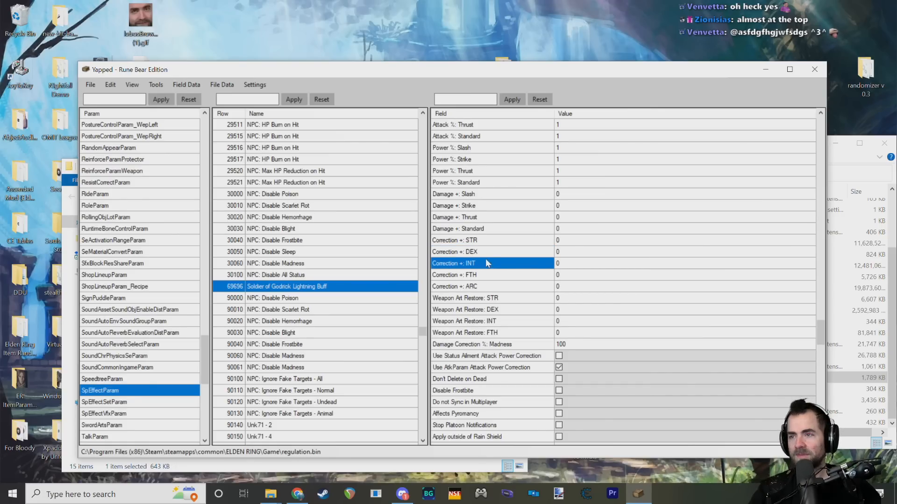
scroll(516, 283, "down", 2)
scroll(515, 283, "down", 10)
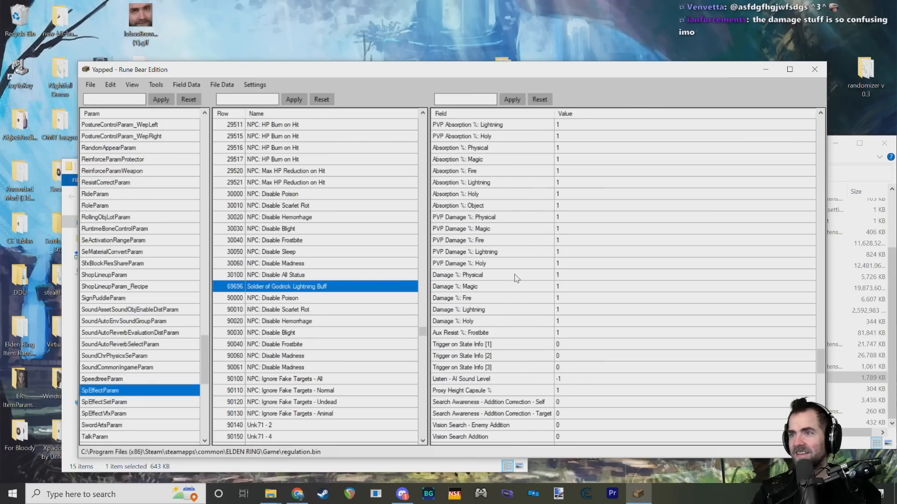
scroll(516, 259, "down", 15)
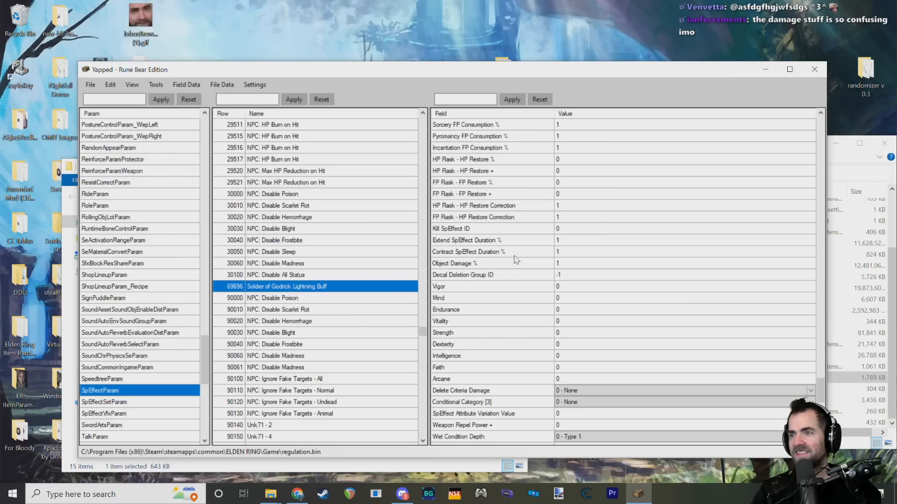
scroll(516, 261, "down", 6)
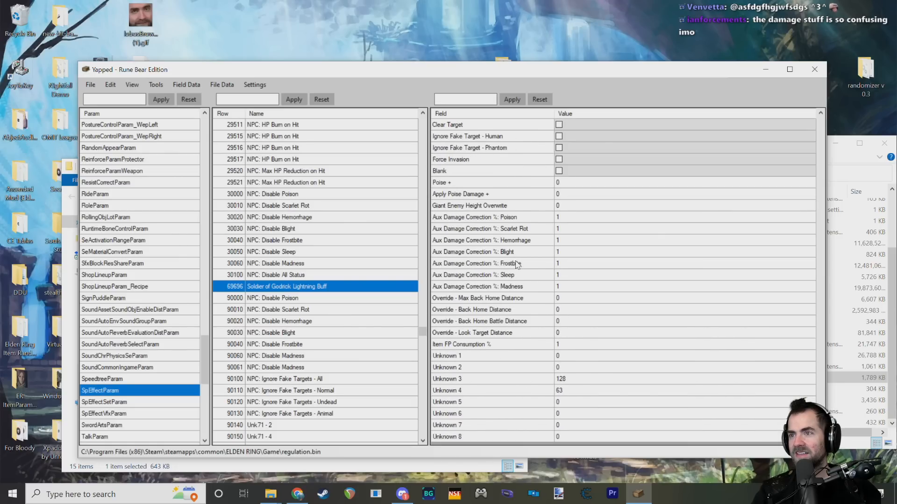
scroll(523, 281, "up", 10)
scroll(529, 300, "up", 1)
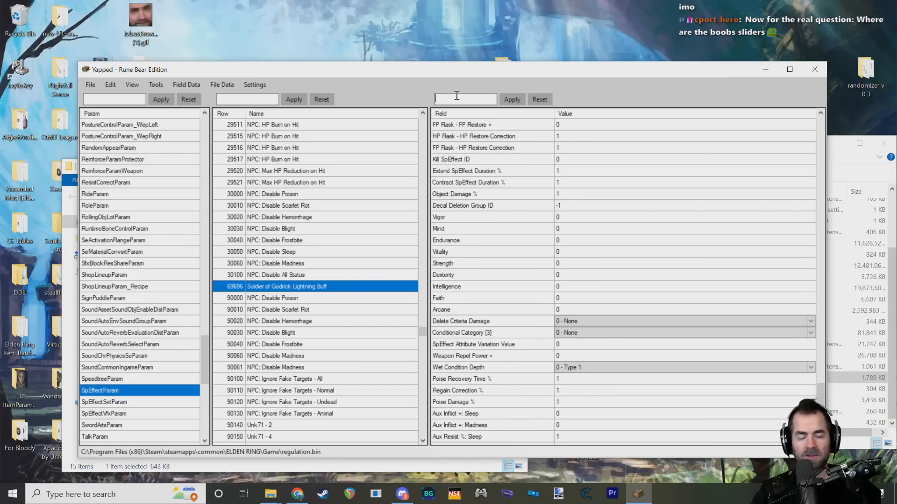
Step: Filter the duplicated row's fields by "lightning" and inspect the Attack % and Defence + Lightning fields
left_click(457, 96)
type("lightning")
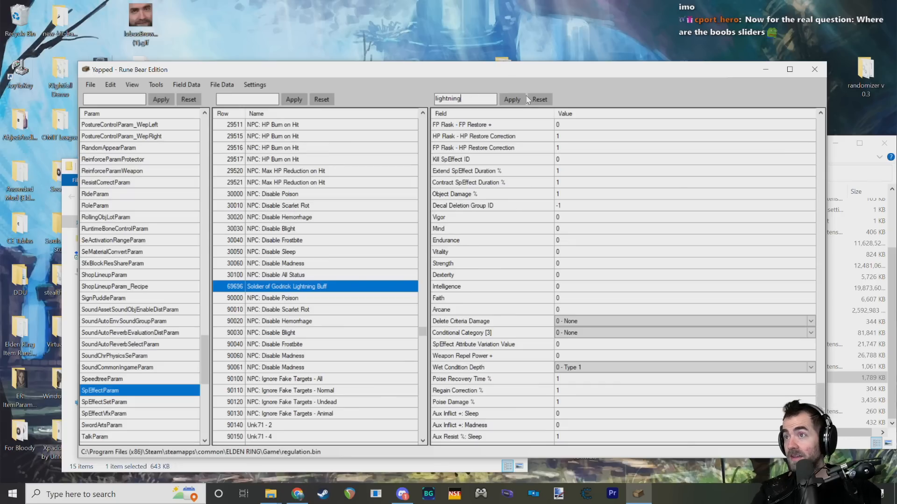
left_click(519, 100)
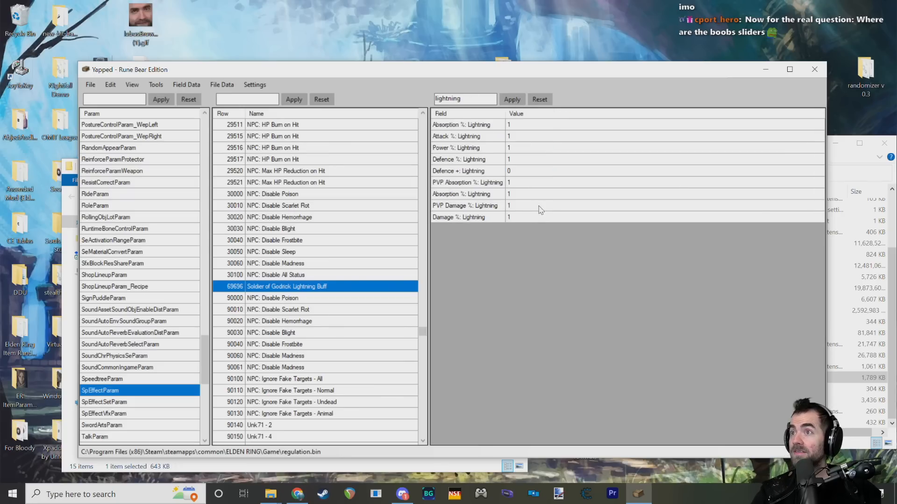
left_click(471, 139)
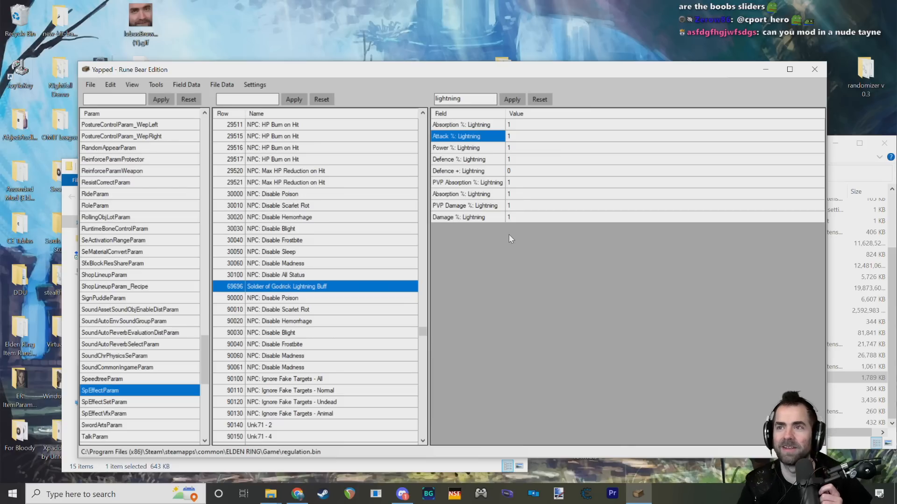
left_click(482, 174)
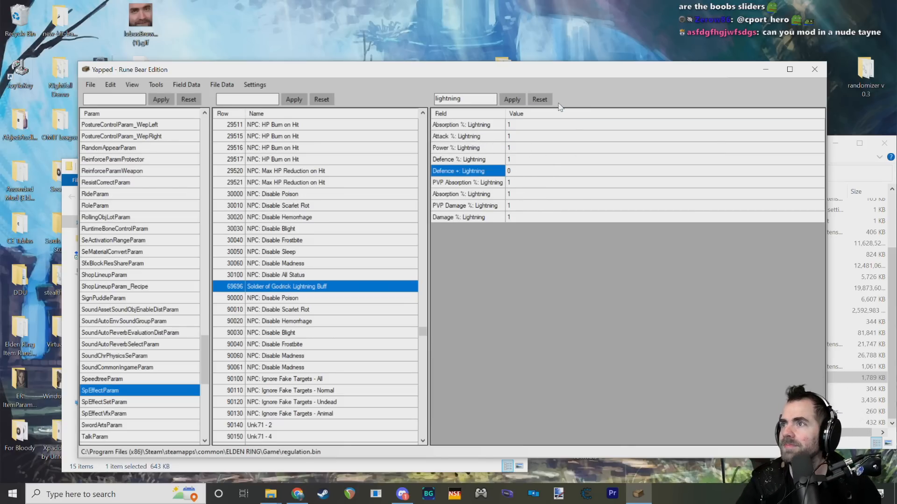
Step: Clear the "lightning" field filter and locate the Damage +: Lighting field of row 69696
left_click(539, 99)
left_click(546, 174)
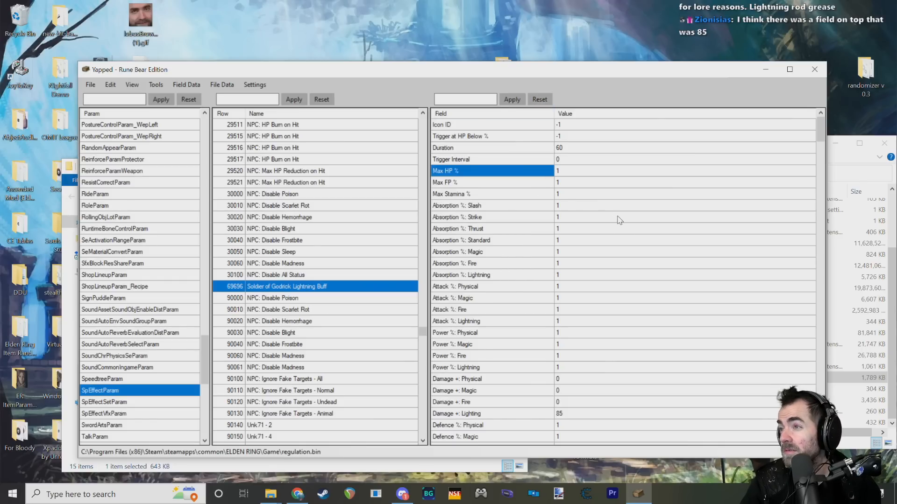
scroll(620, 229, "down", 3)
left_click(515, 310)
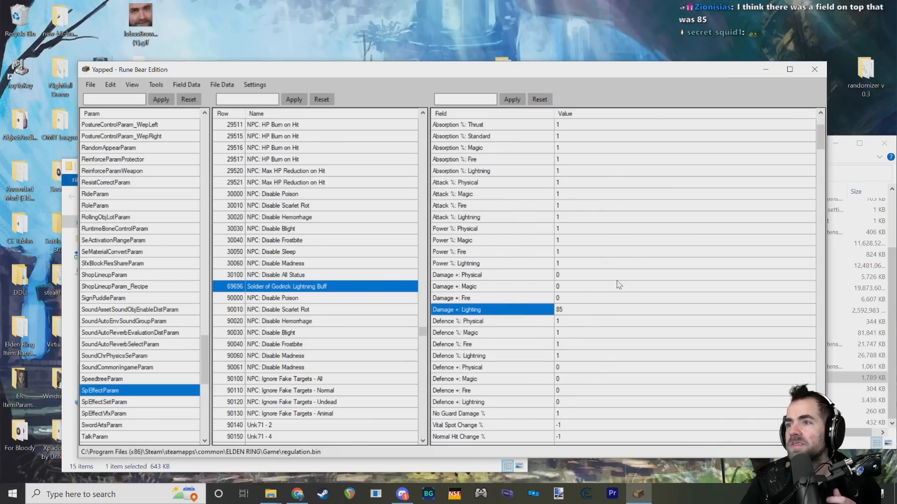
scroll(549, 311, "down", 1)
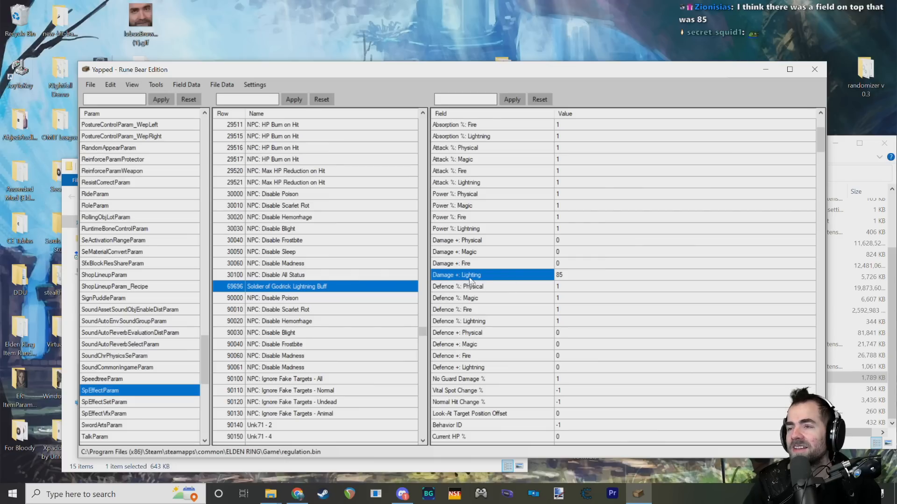
mouse_move(474, 280)
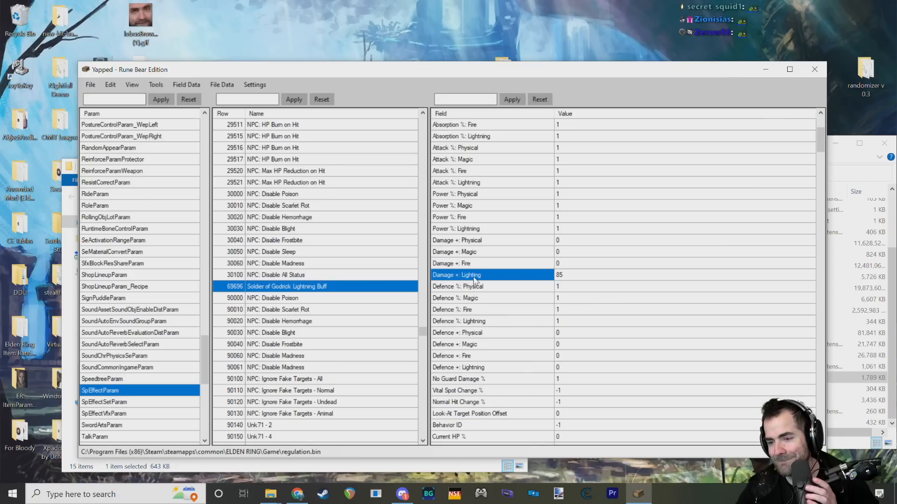
Step: Set the Damage +: Lighting field of the Soldier of Godrick Lightning Buff row to 200
double_click(568, 276)
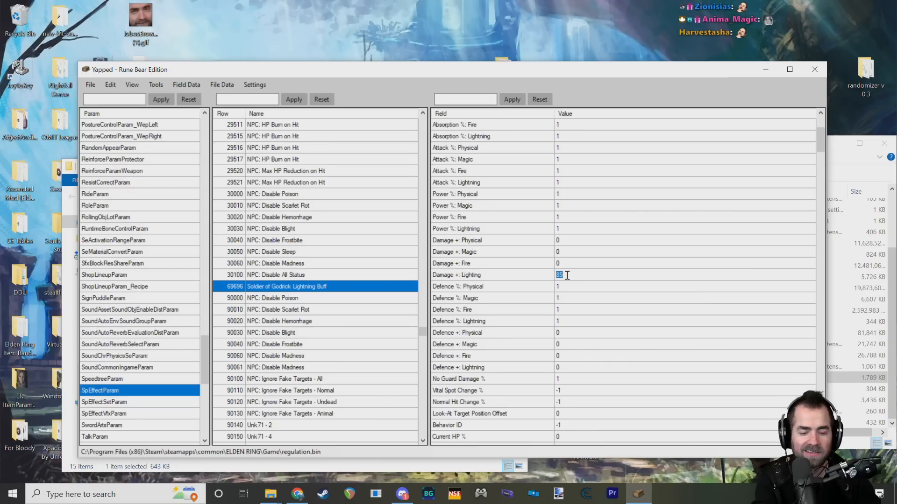
type("20")
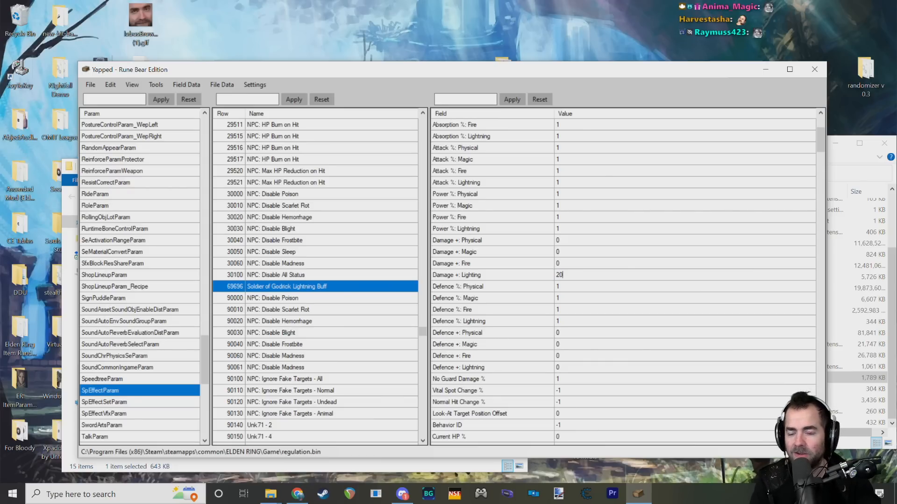
type("0")
key("Return")
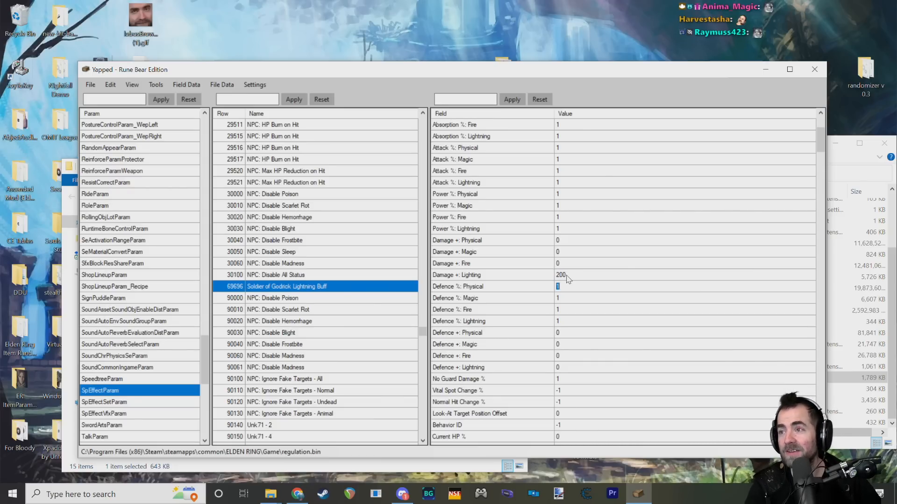
left_click(571, 274)
left_click(571, 274)
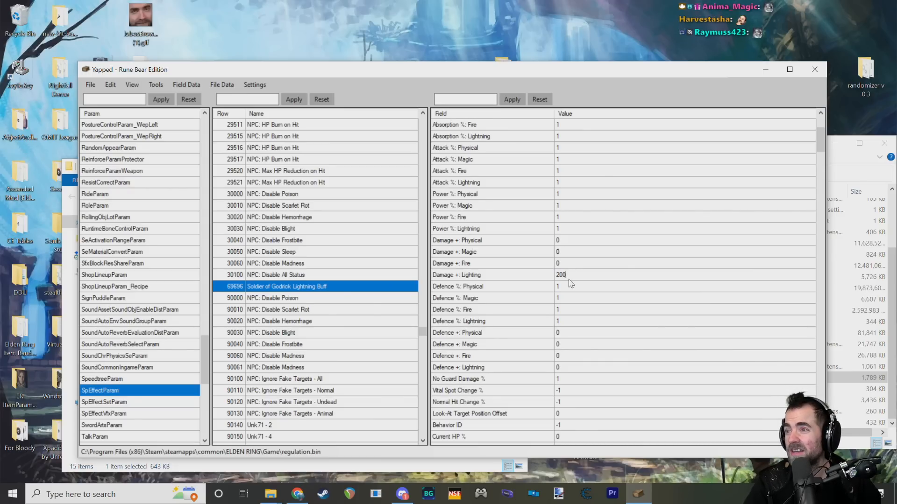
left_click(474, 272)
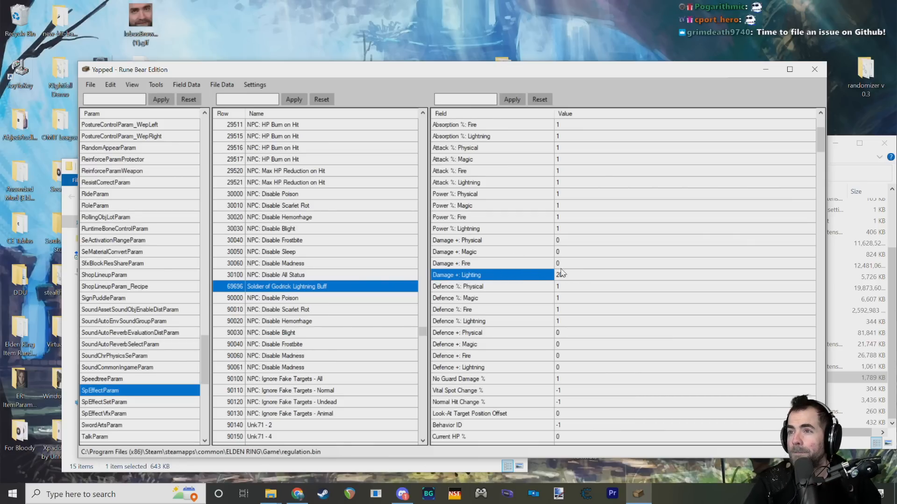
left_click(575, 276)
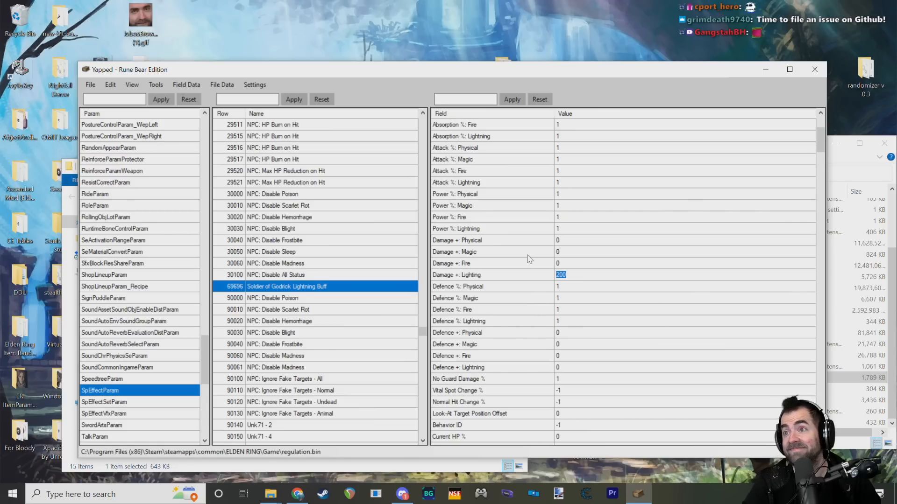
Step: Examine the Power % and Damage + fields near Damage +: Lighting, and read the description of Power %: Fire
left_click(531, 192)
left_click(508, 239)
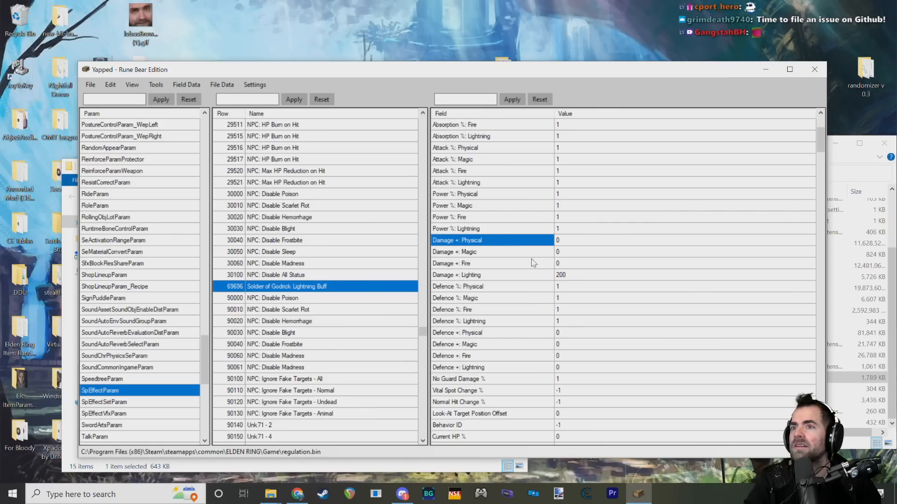
left_click(580, 277)
left_click(518, 230)
left_click(513, 252)
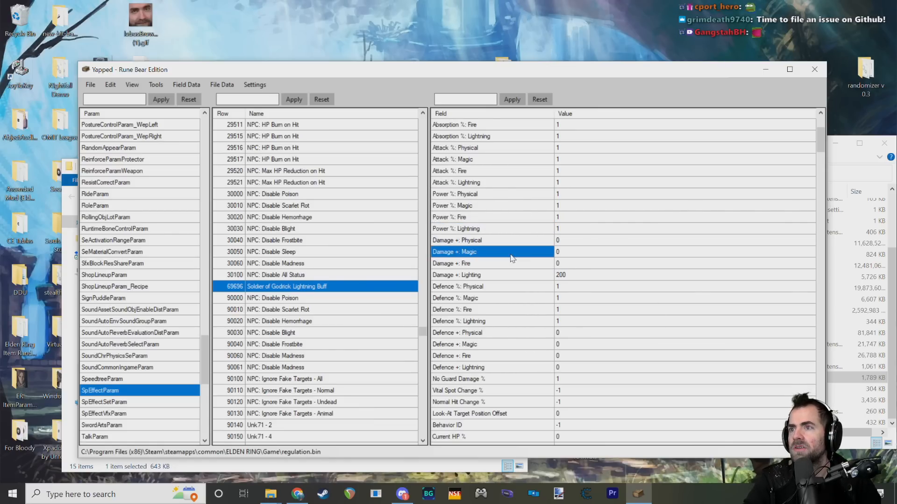
scroll(527, 270, "down", 2)
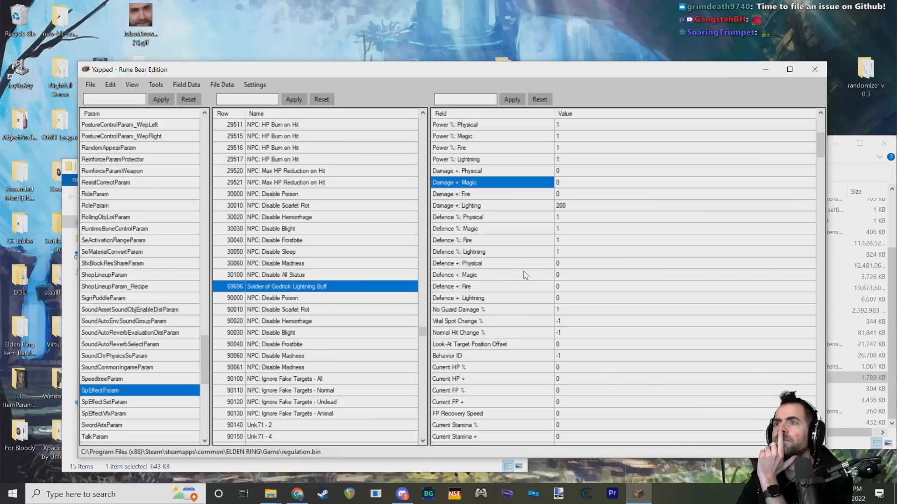
mouse_move(523, 276)
scroll(523, 276, "up", 3)
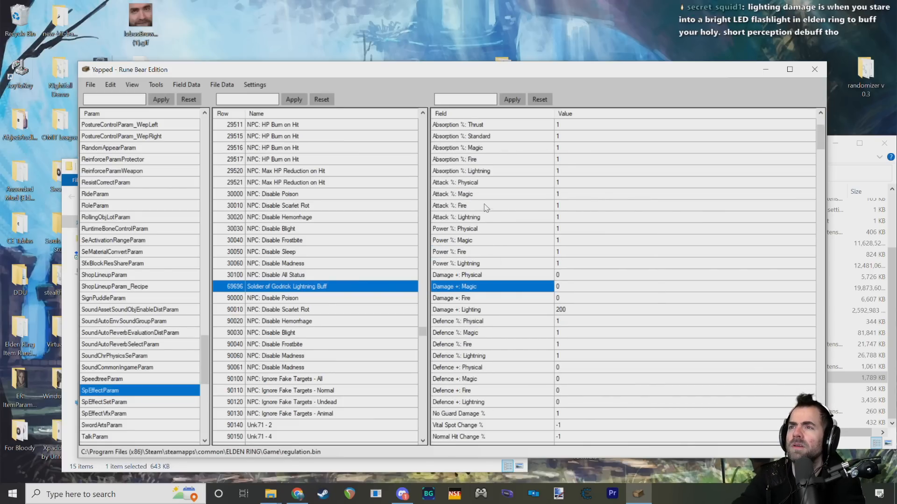
mouse_move(487, 258)
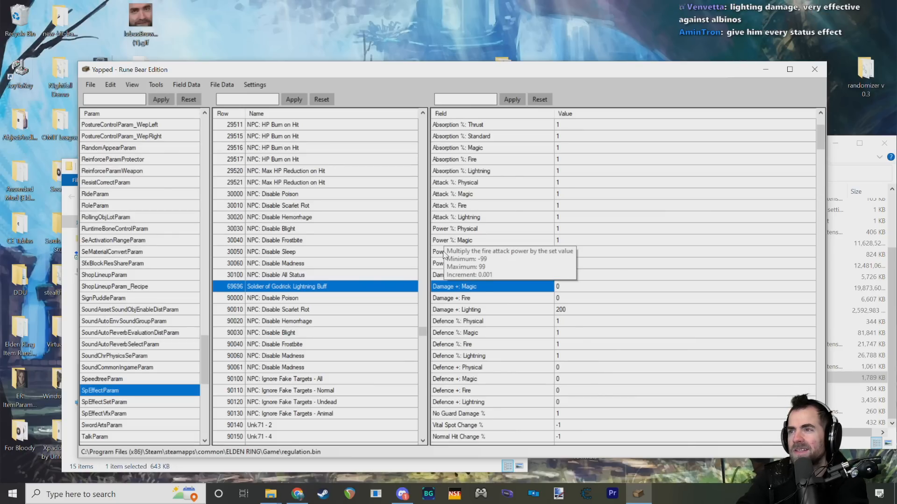
mouse_move(443, 208)
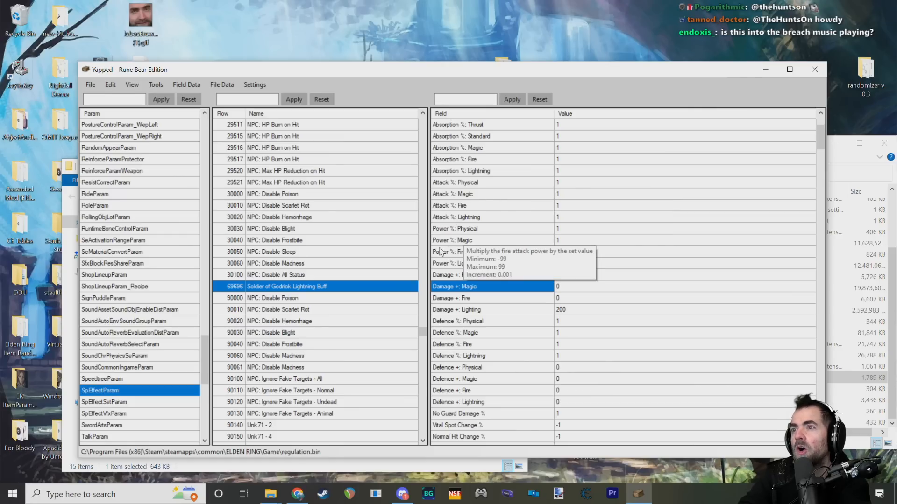
Step: Compare the Attack % and Power % fields for magic and fire, reading their descriptions, and check Power %: Lightning
left_click(448, 241)
left_click(558, 241)
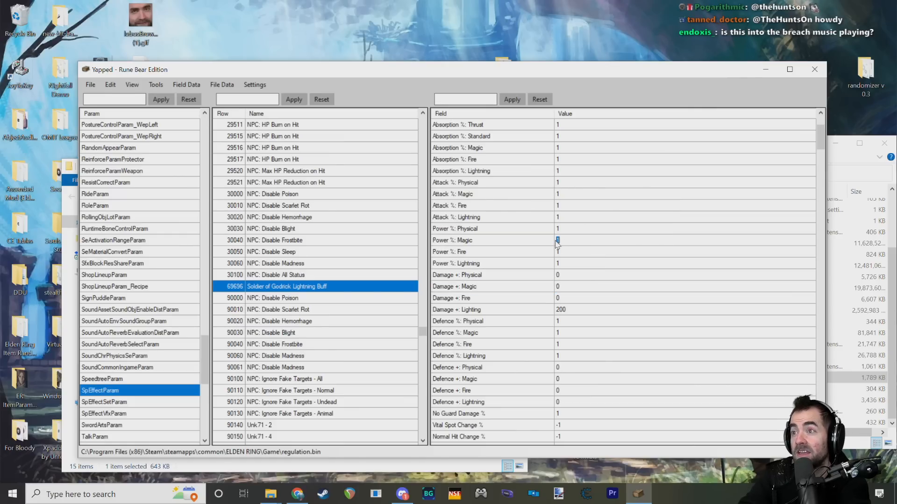
left_click(439, 208)
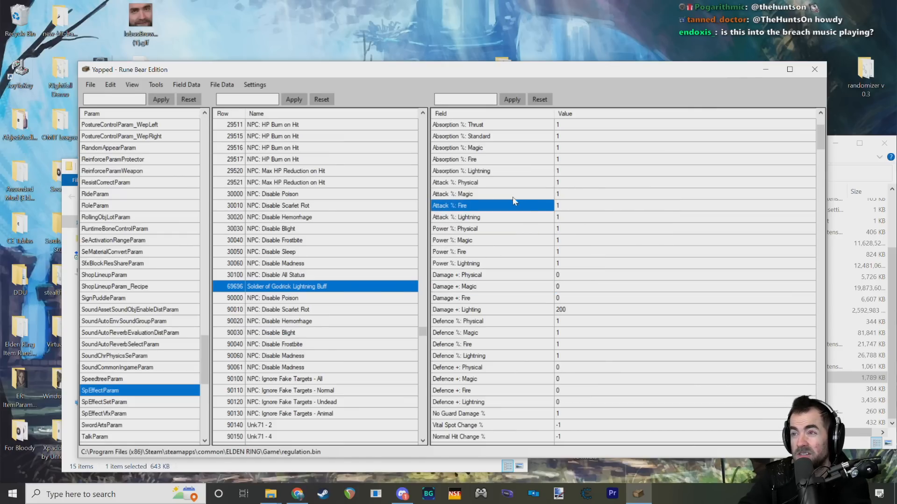
left_click(446, 195)
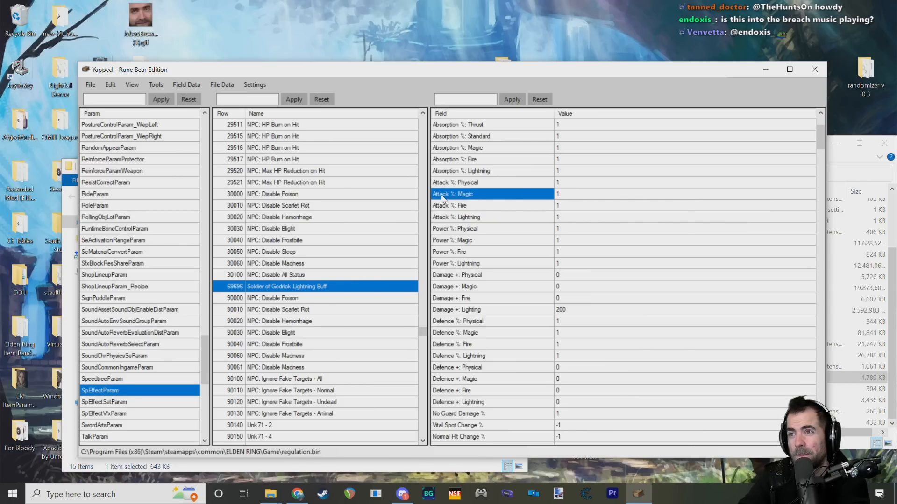
mouse_move(442, 199)
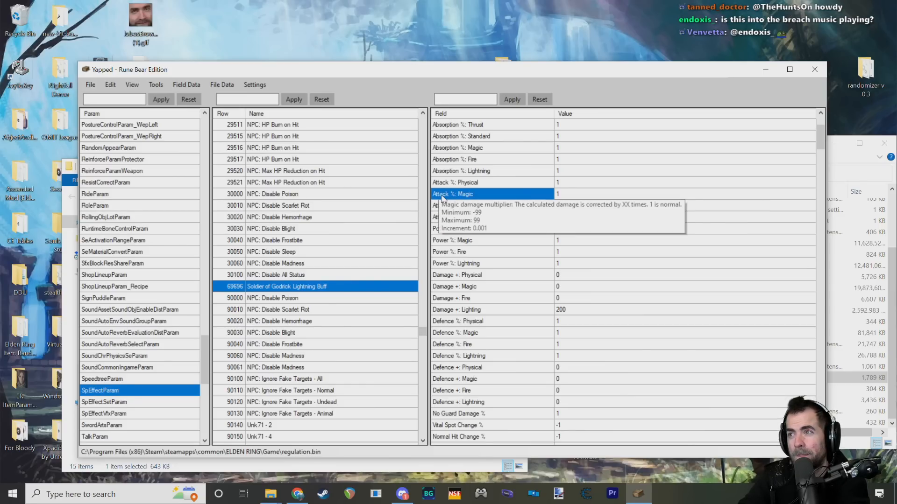
left_click(450, 252)
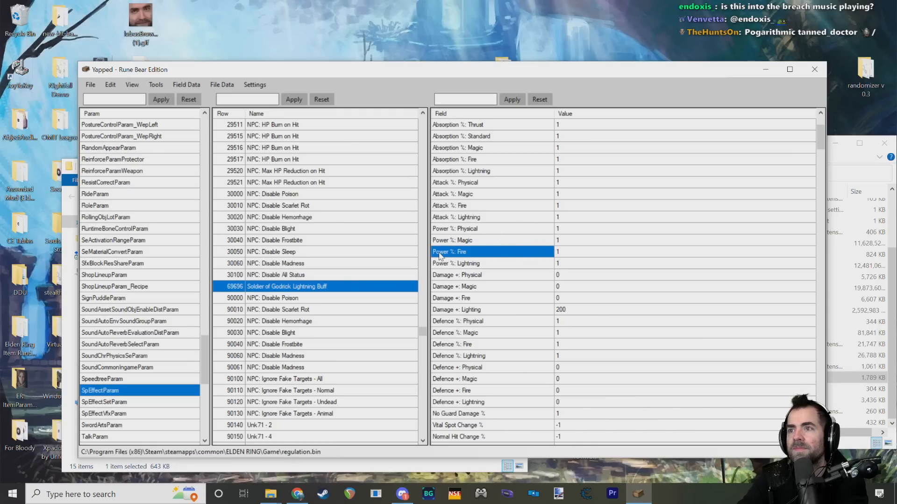
mouse_move(441, 256)
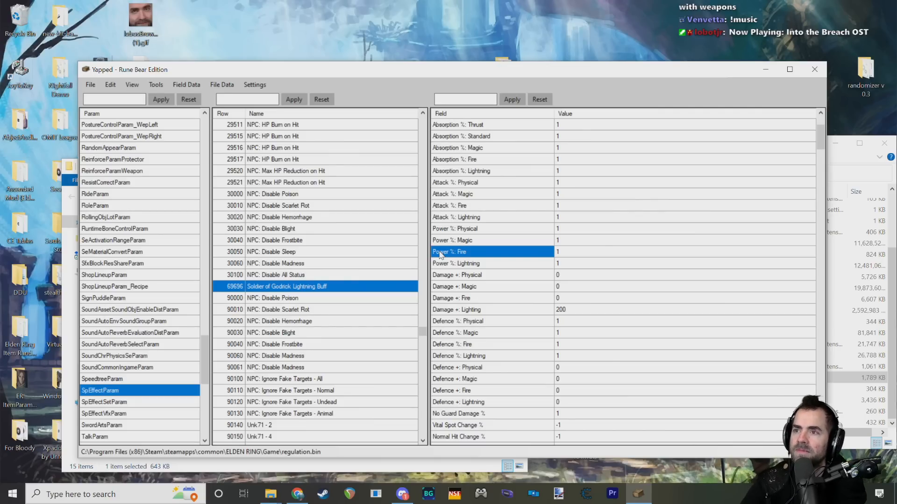
left_click(450, 240)
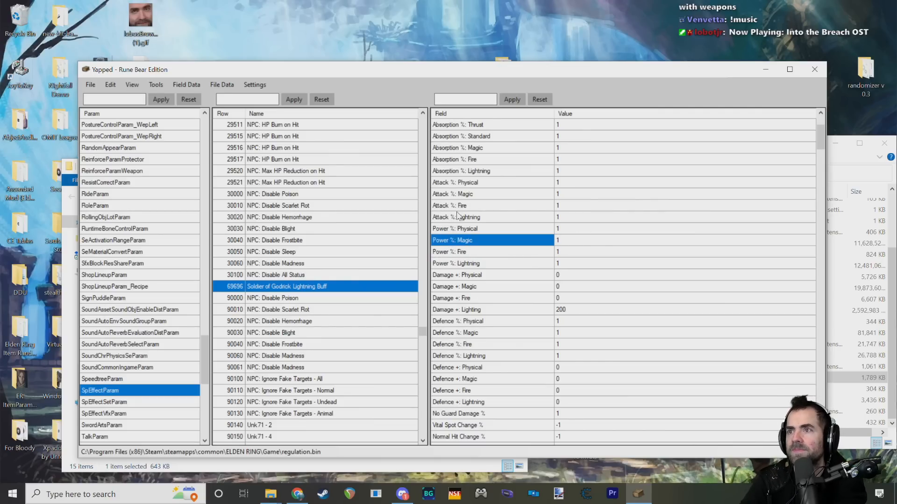
left_click(459, 195)
left_click(492, 263)
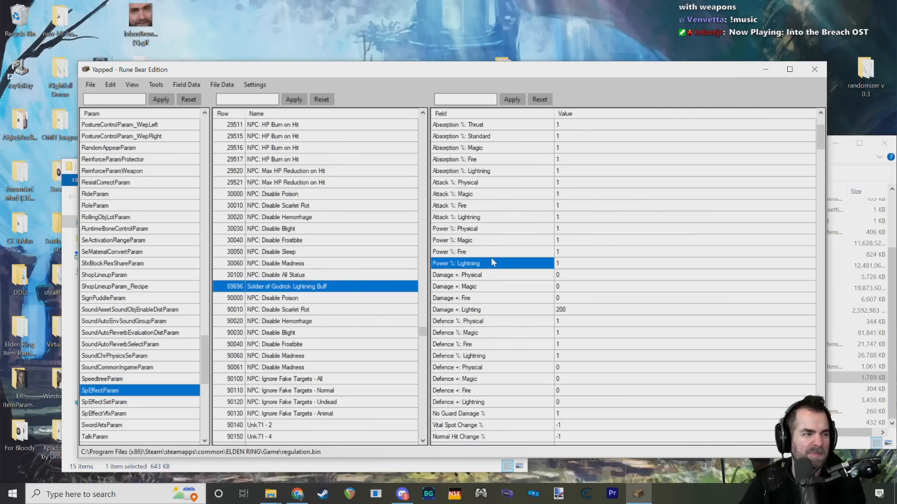
Step: Recheck Damage +: Lighting and go through the Defence, No Guard Damage, hit change and Look-At Target Position Offset fields
left_click(567, 310)
scroll(566, 285, "down", 3)
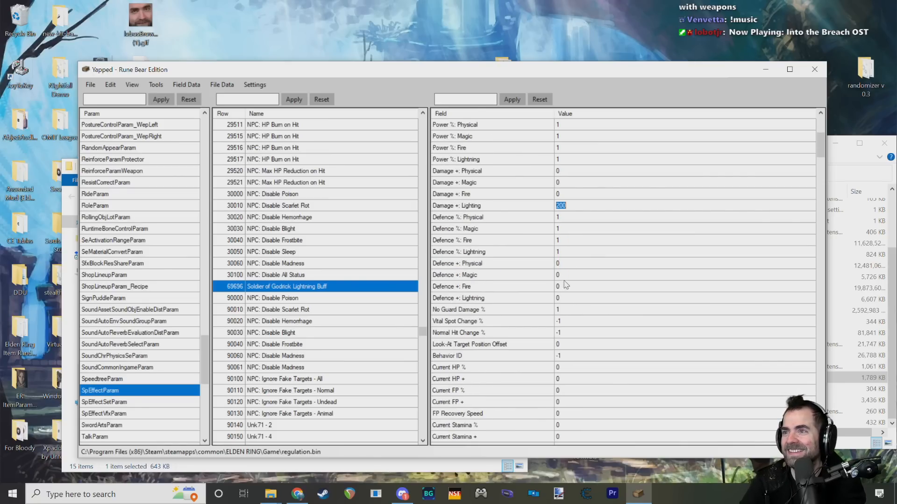
scroll(566, 283, "up", 2)
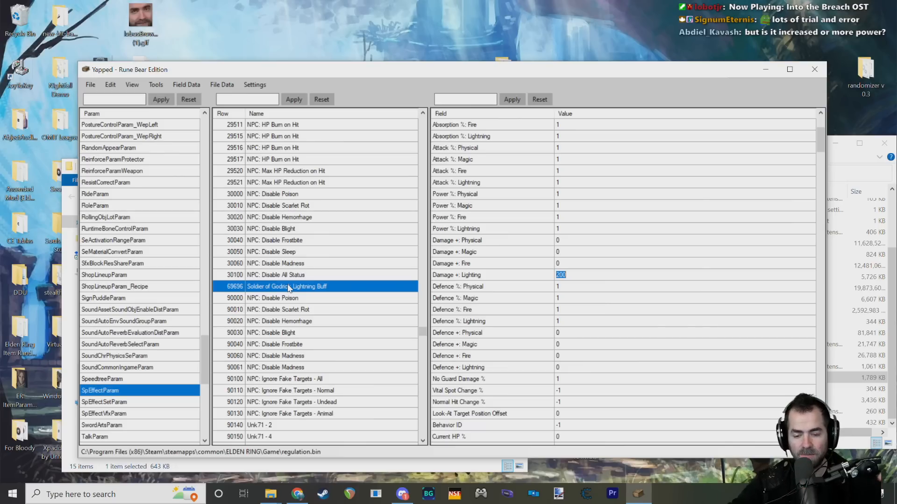
left_click(525, 287)
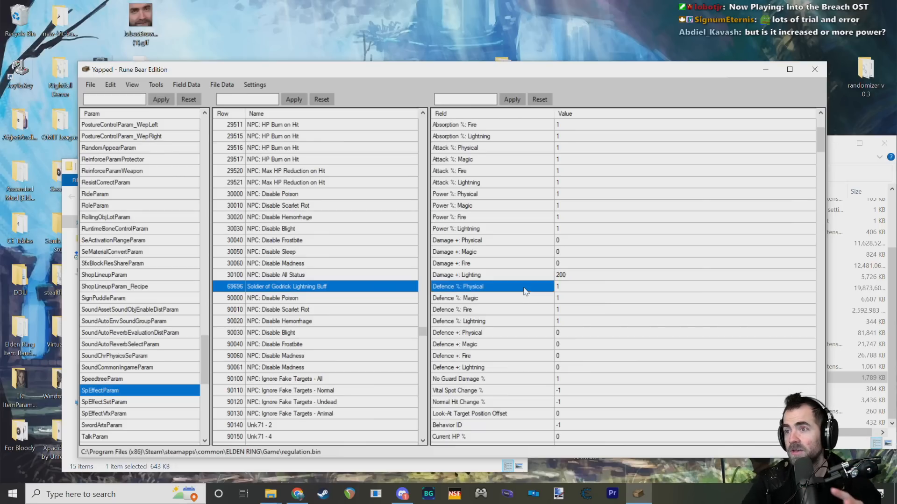
scroll(528, 283, "down", 4)
left_click(491, 211)
left_click(519, 183)
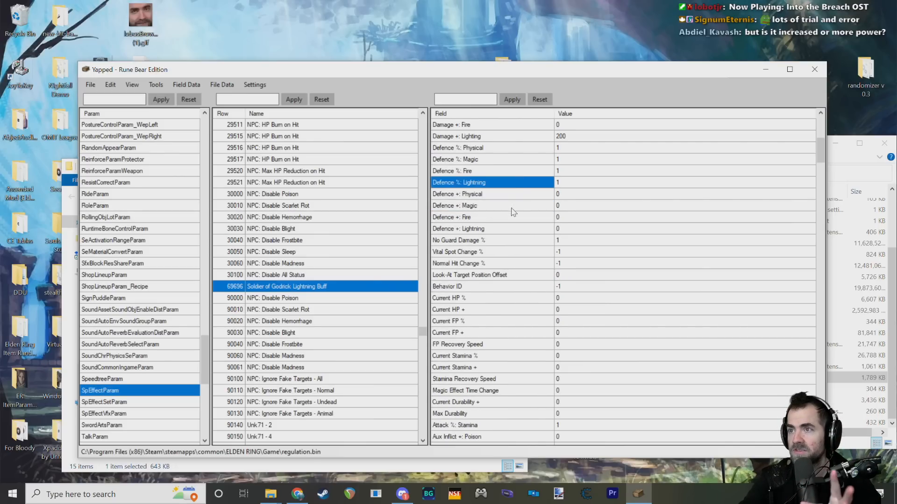
left_click(511, 209)
left_click(495, 241)
left_click(493, 262)
left_click(502, 274)
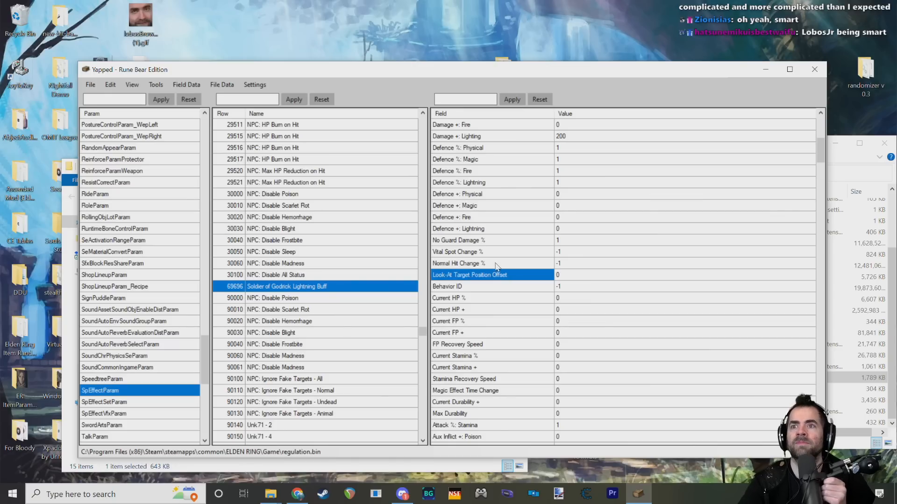
Step: Look through the stamina, Aux Inflict, rune and enemy perception fields, continuing down to the Damage Level and SpEffect Attribute entries
scroll(506, 284, "down", 4)
left_click(521, 285)
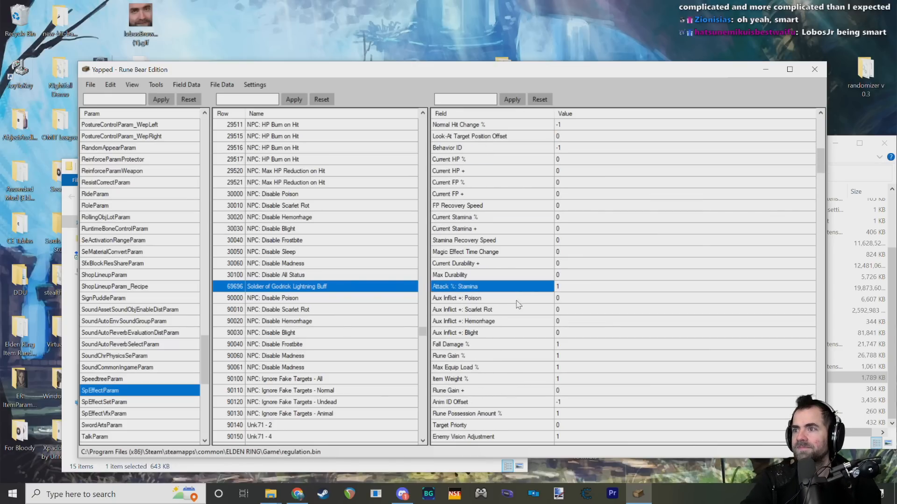
left_click(516, 300)
left_click(509, 334)
scroll(505, 333, "down", 3)
left_click(503, 333)
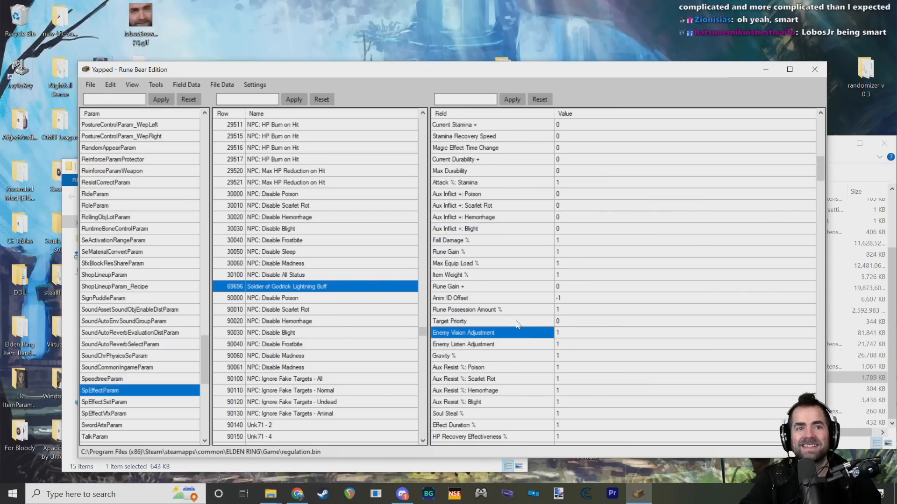
left_click(495, 313)
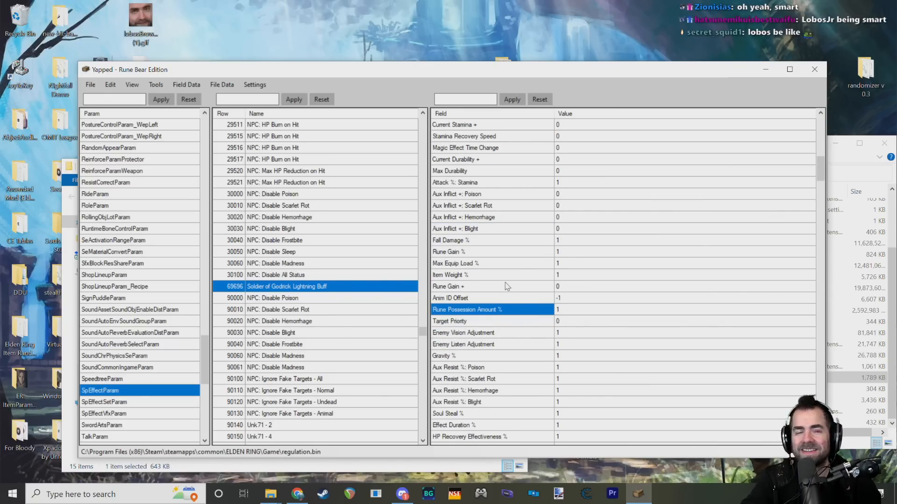
scroll(509, 286, "up", 5)
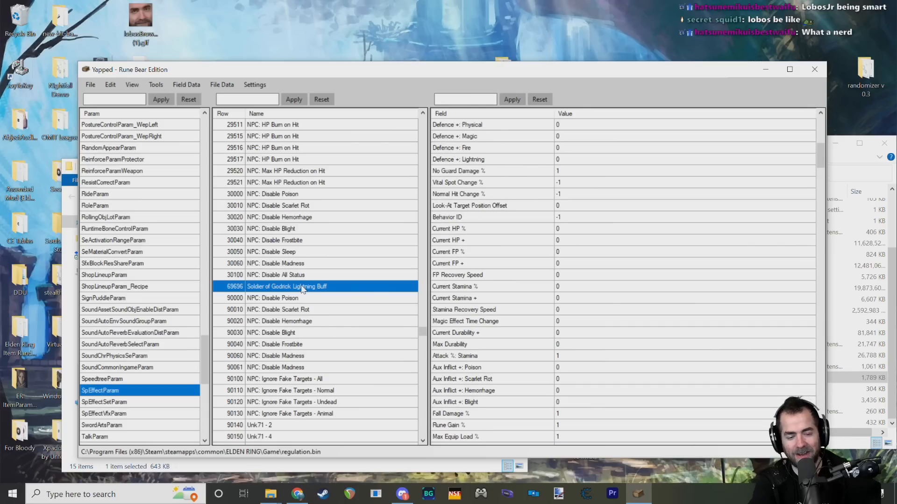
scroll(509, 364, "down", 15)
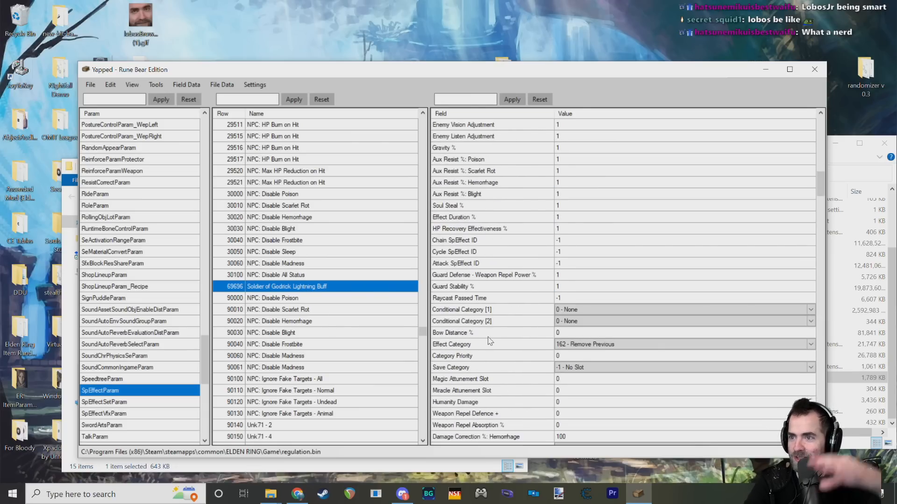
scroll(495, 319, "down", 8)
scroll(486, 298, "up", 15)
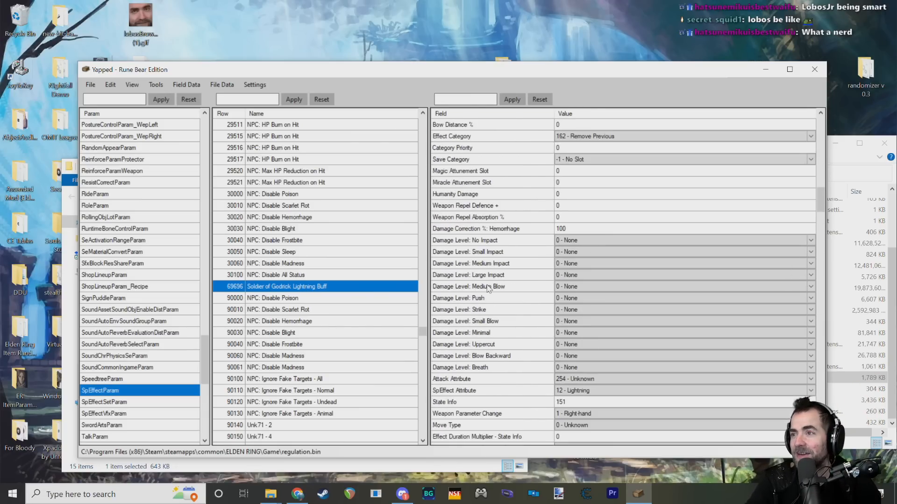
Step: Look through the lightning buff's fields, checking Duration, Max FP %, Aux Inflict +: Scarlet Rot, Fall Damage % and the Target flags
scroll(486, 278, "up", 10)
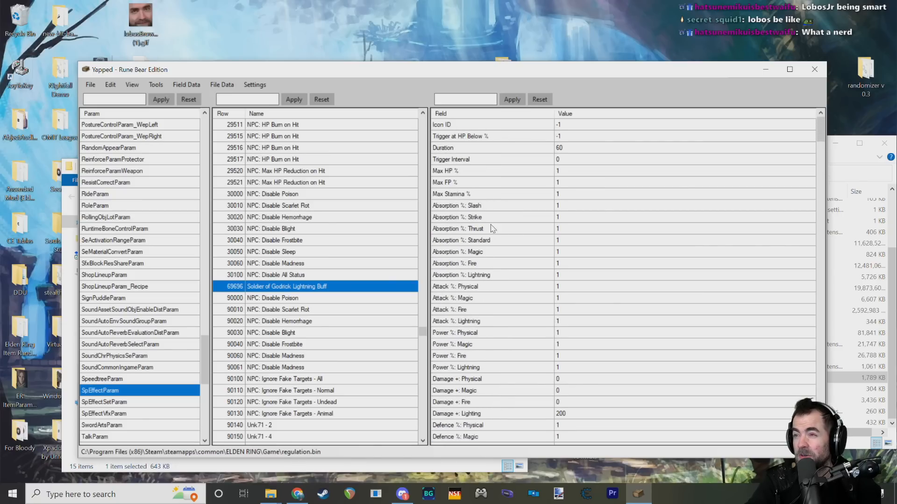
left_click(503, 148)
left_click(492, 183)
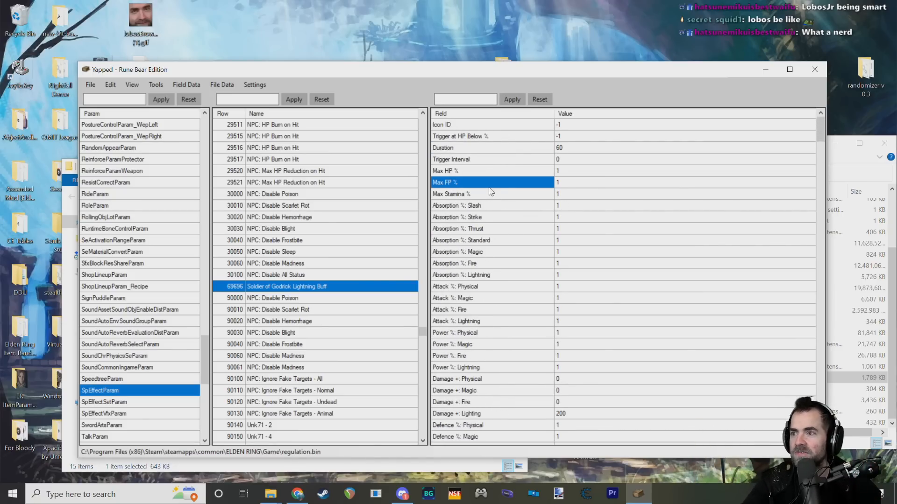
scroll(529, 302, "down", 4)
scroll(528, 299, "down", 10)
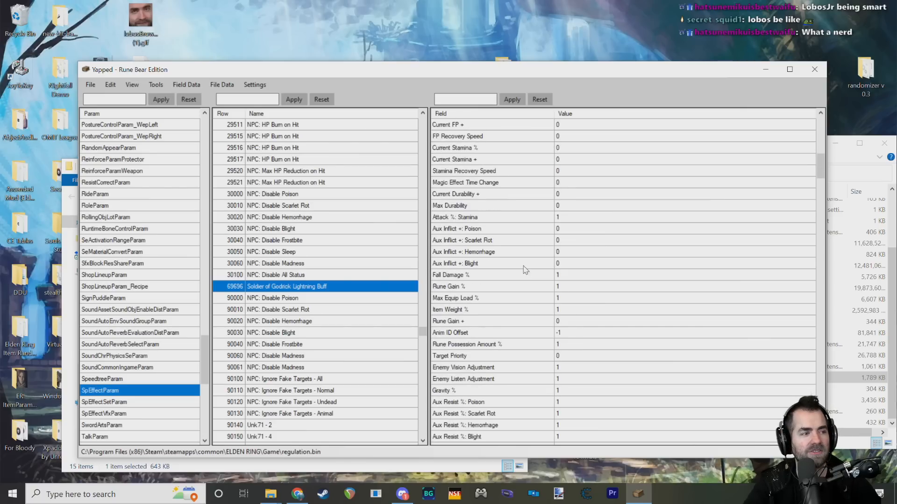
left_click(484, 240)
left_click(481, 274)
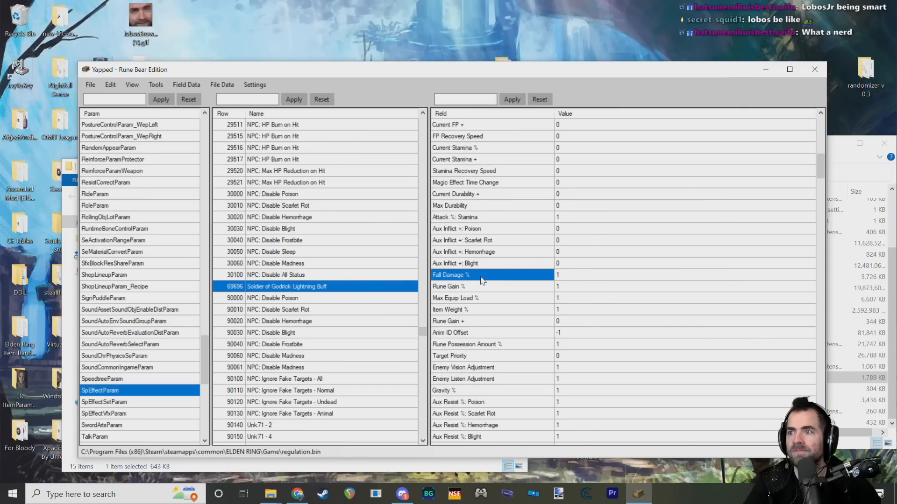
scroll(484, 278, "down", 15)
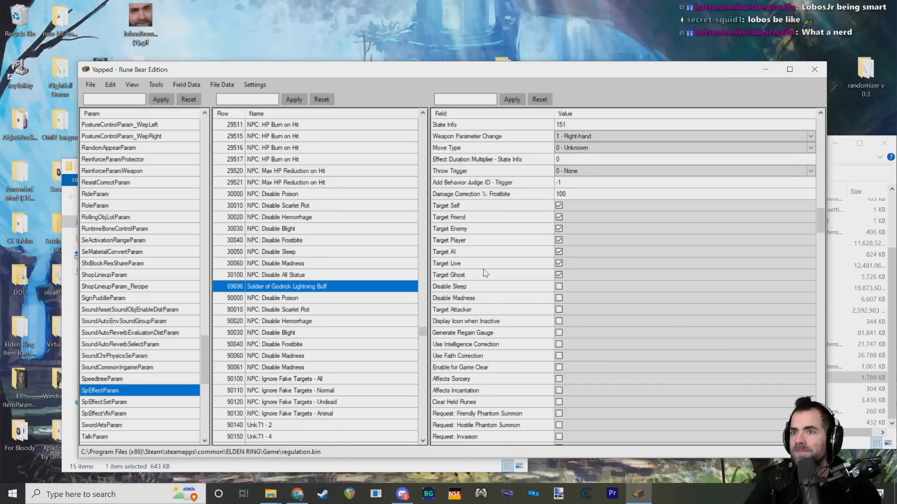
scroll(490, 273, "down", 8)
left_click_drag(820, 276, 808, 118)
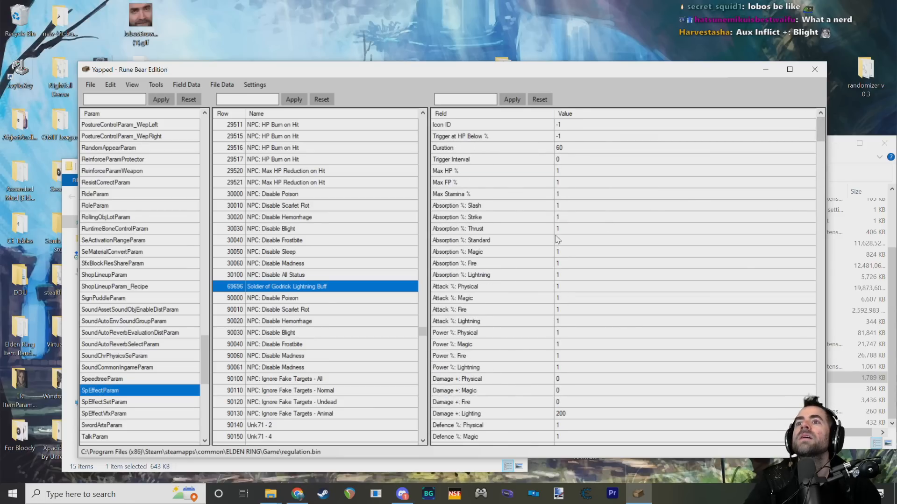
Step: Search the lightning buff's fields for duration settings and examine the Effect Duration % field
scroll(570, 243, "down", 10)
scroll(561, 233, "up", 7)
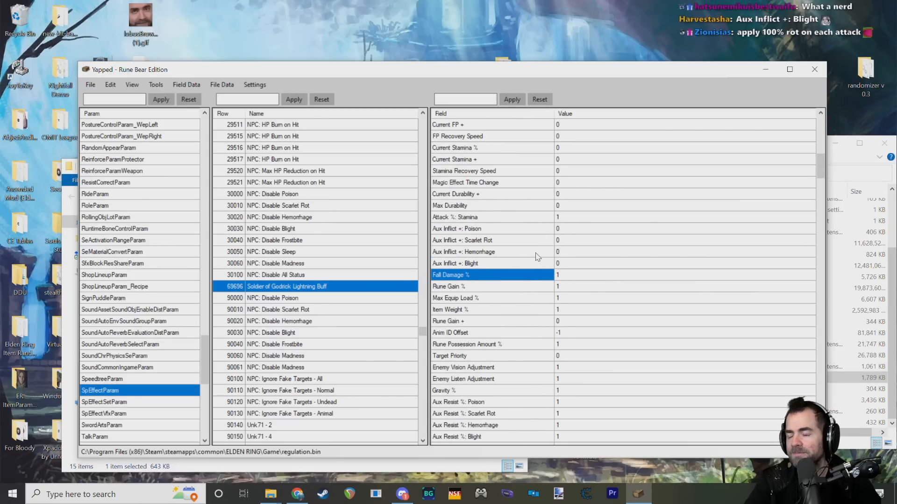
scroll(539, 255, "down", 4)
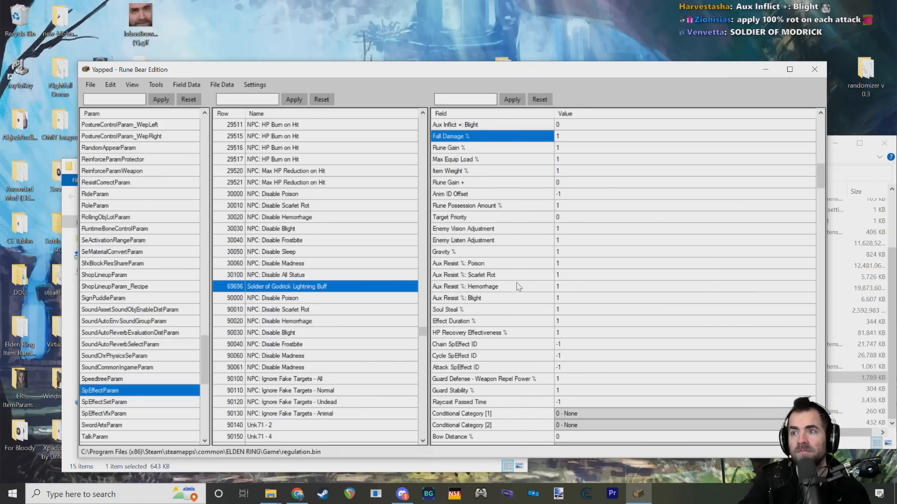
scroll(511, 284, "up", 13)
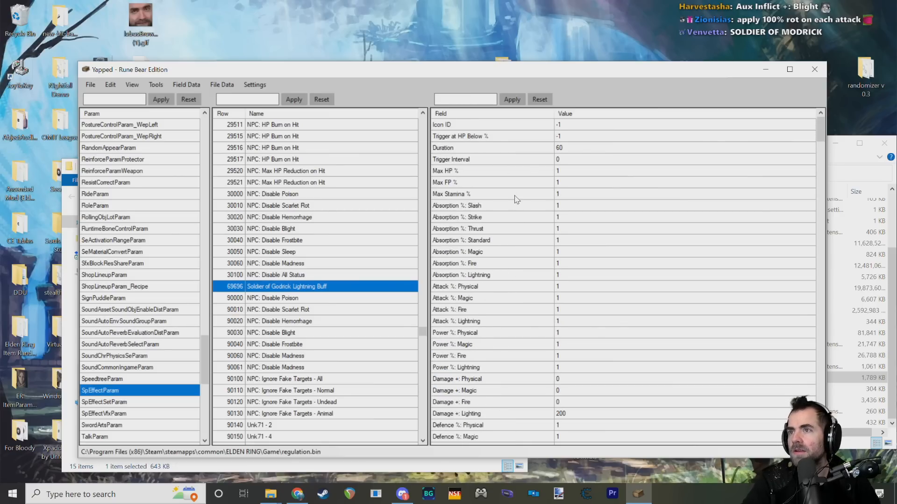
scroll(516, 198, "down", 13)
scroll(531, 227, "down", 8)
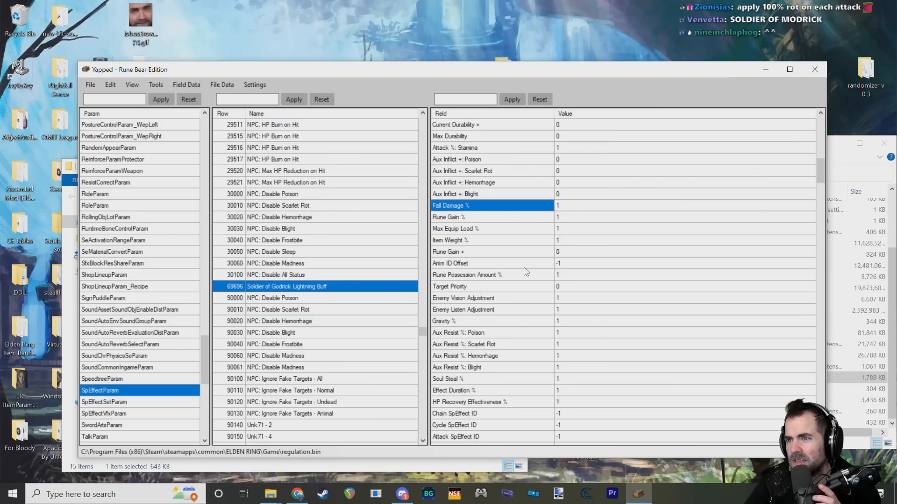
left_click(481, 285)
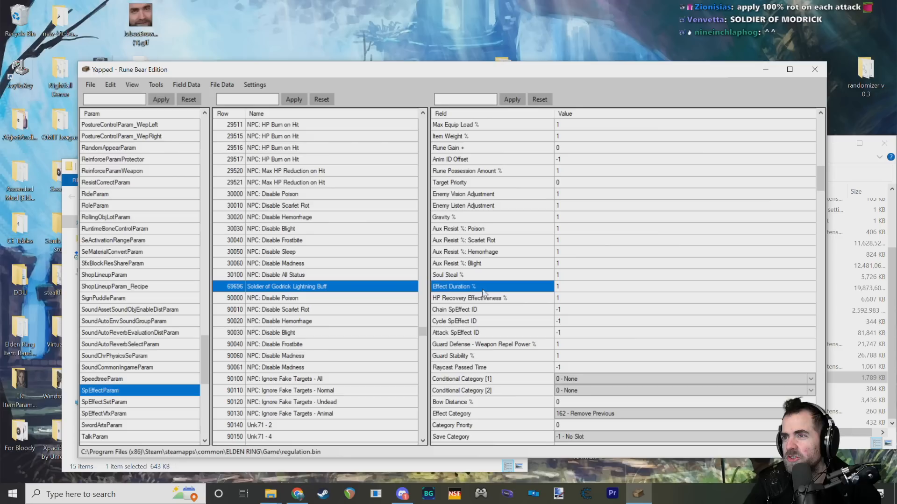
double_click(560, 287)
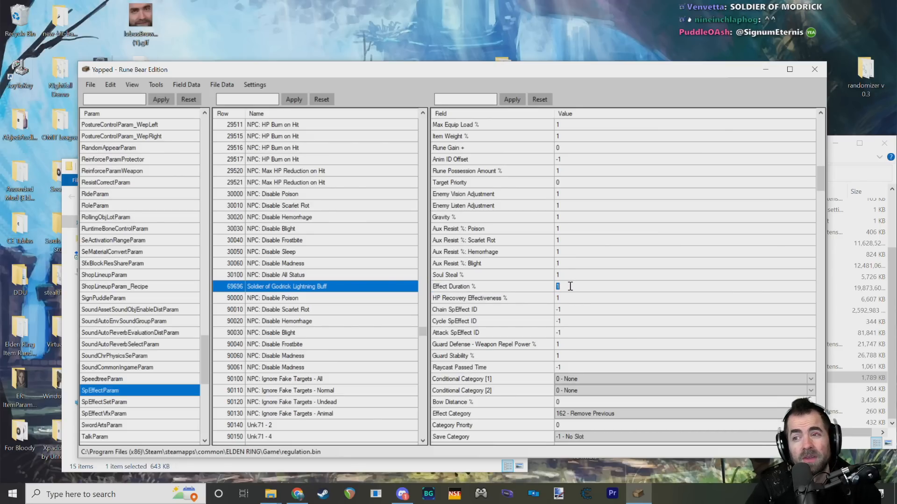
left_click(472, 287)
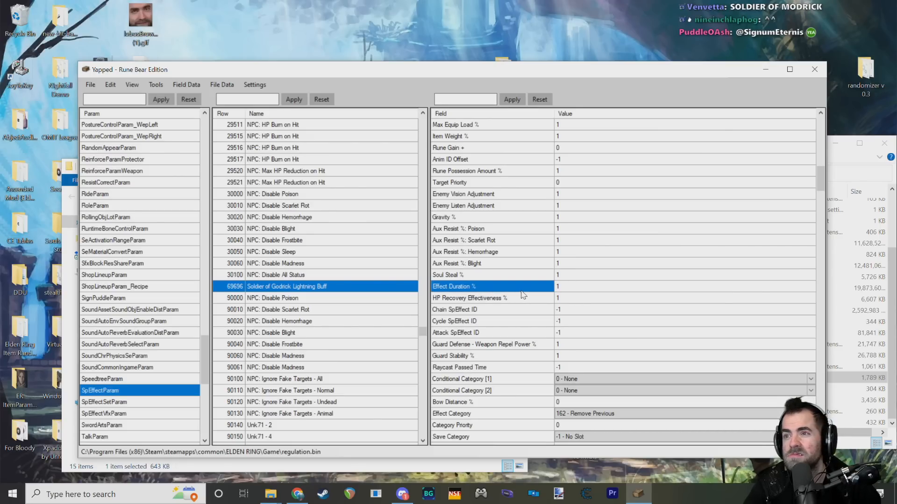
scroll(822, 173, "up", 1)
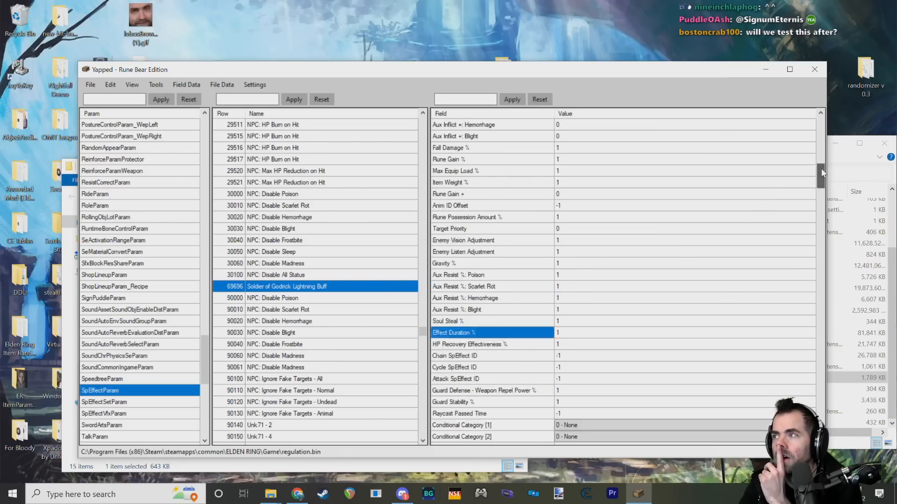
Step: Set the Duration of the Soldier of Godrick Lightning Buff row to -1
left_click_drag(821, 175, 821, 131)
left_click(545, 149)
left_click(566, 147)
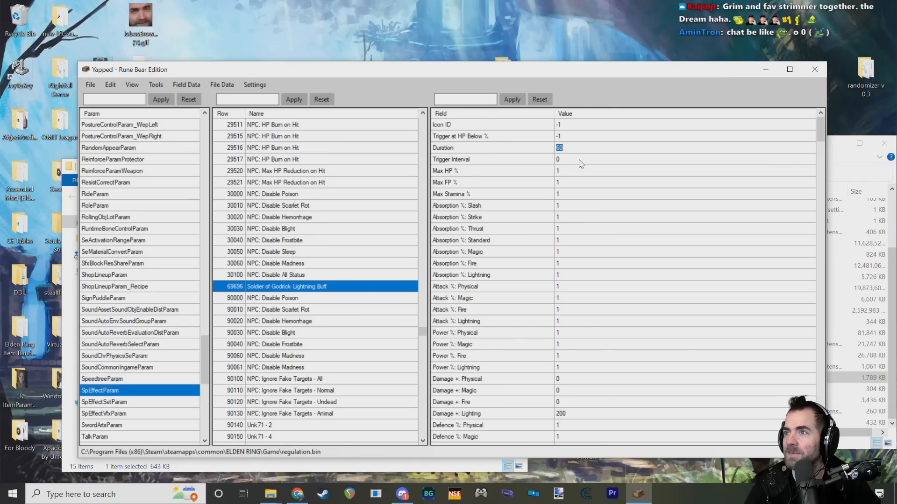
type("-1")
left_click(580, 159)
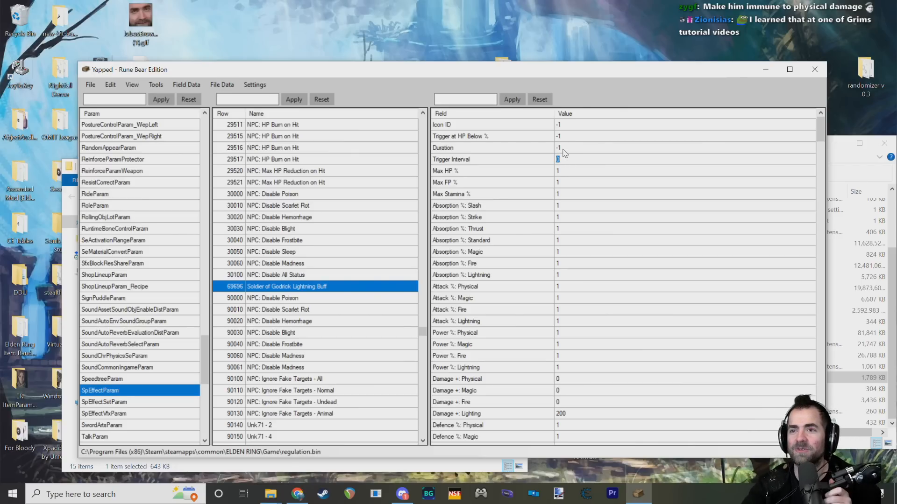
Step: Review the lightning buff's values from Icon ID to Max HP %, and recheck Damage +: Lighting and Duration
key("Up")
key("Up")
key("Up")
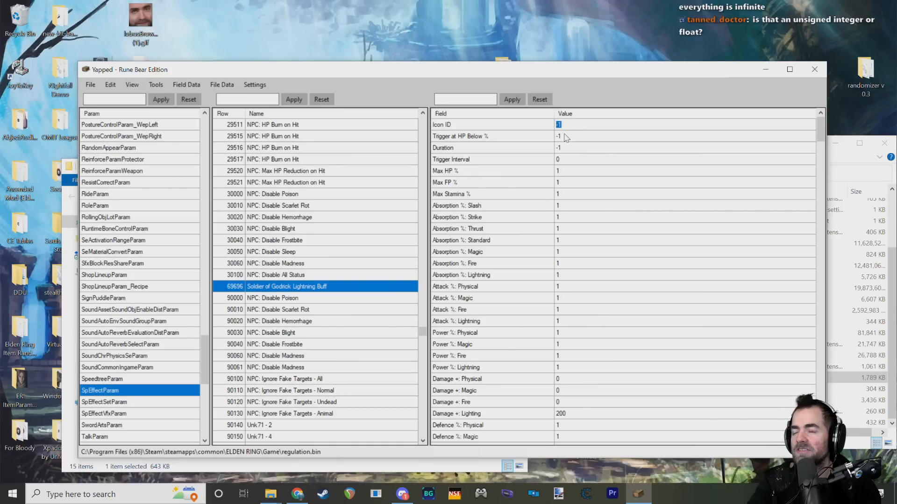
key("Down")
key("Down")
key("Down")
key("Down")
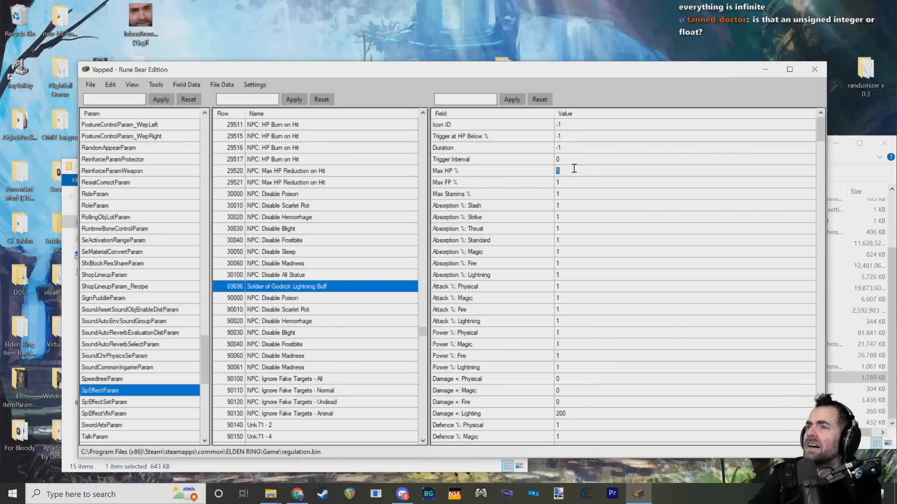
scroll(575, 196, "down", 12)
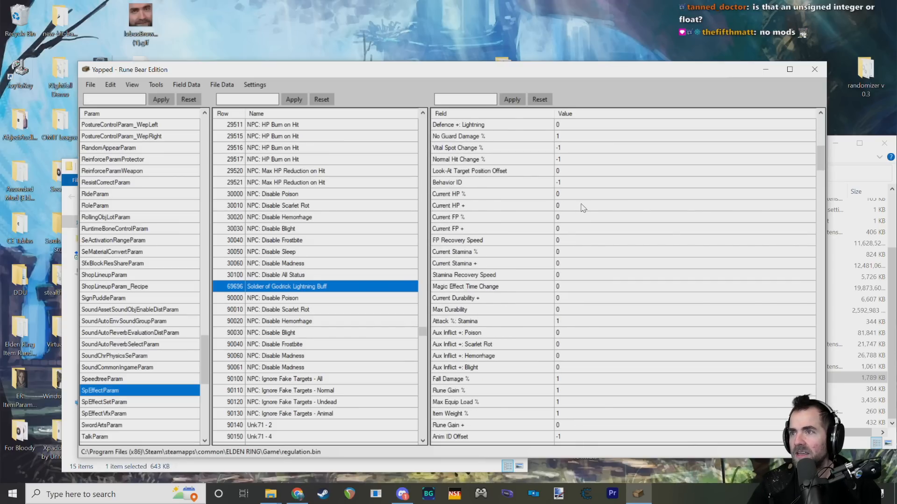
scroll(575, 209, "up", 6)
left_click(566, 242)
scroll(598, 216, "up", 5)
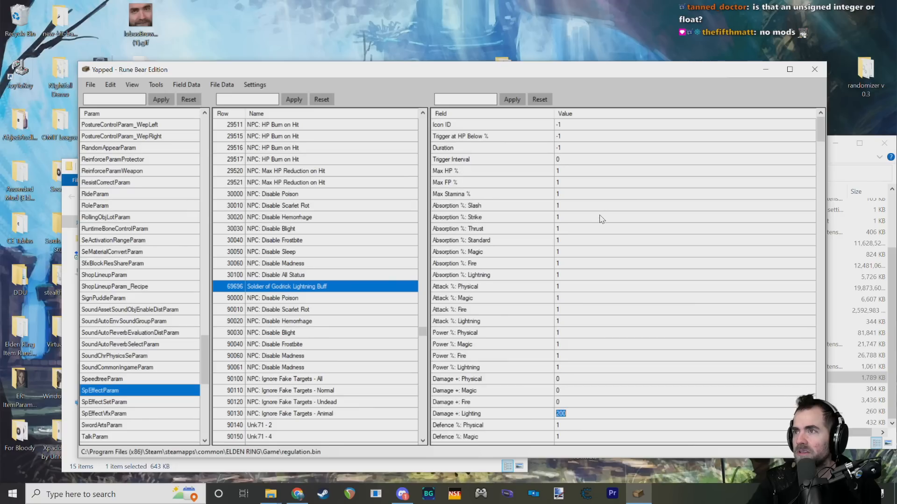
left_click(578, 148)
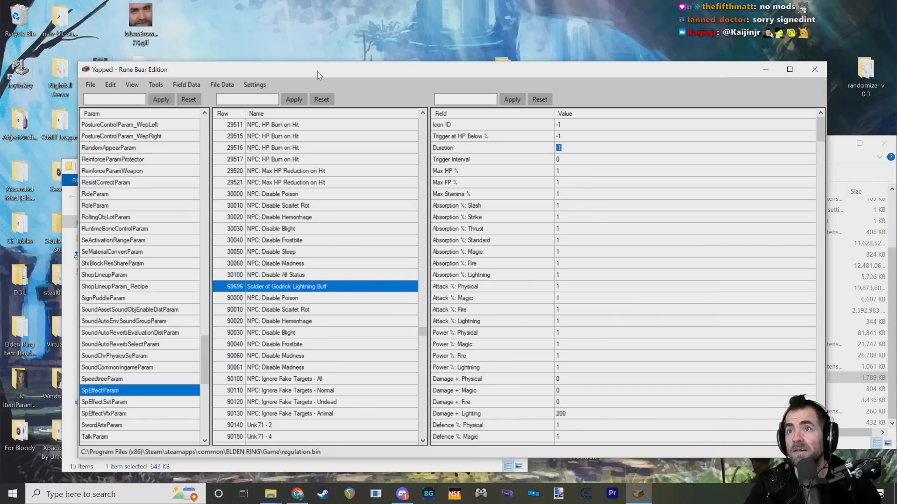
Step: Open the NpcParam table
left_click_drag(293, 70, 291, 59)
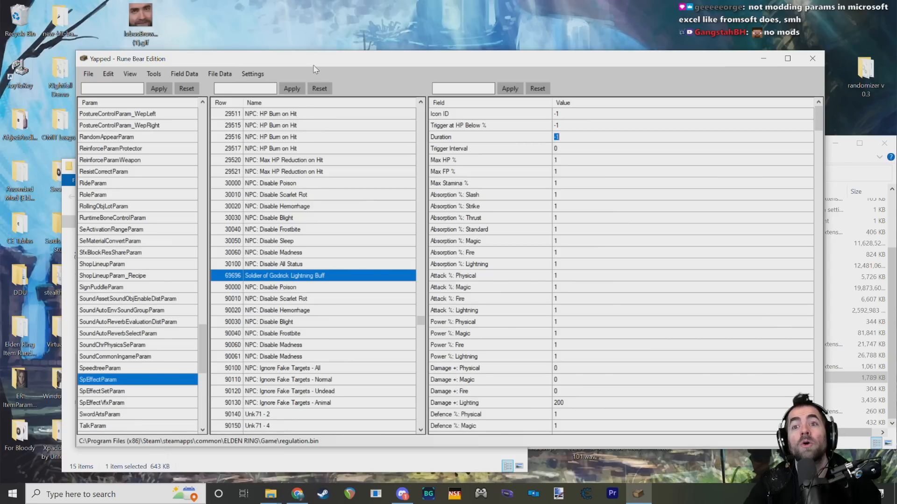
left_click(255, 277)
left_click_drag(203, 340, 206, 283)
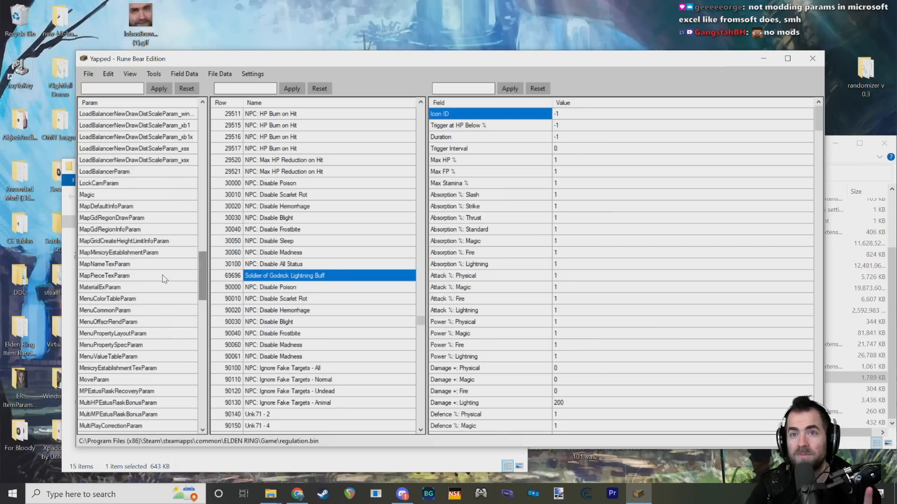
scroll(155, 295, "down", 2)
scroll(101, 403, "down", 2)
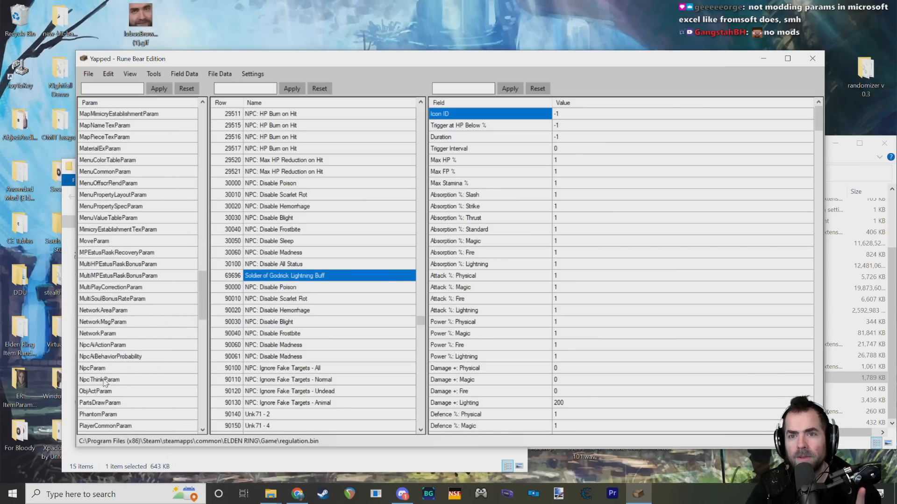
left_click(104, 368)
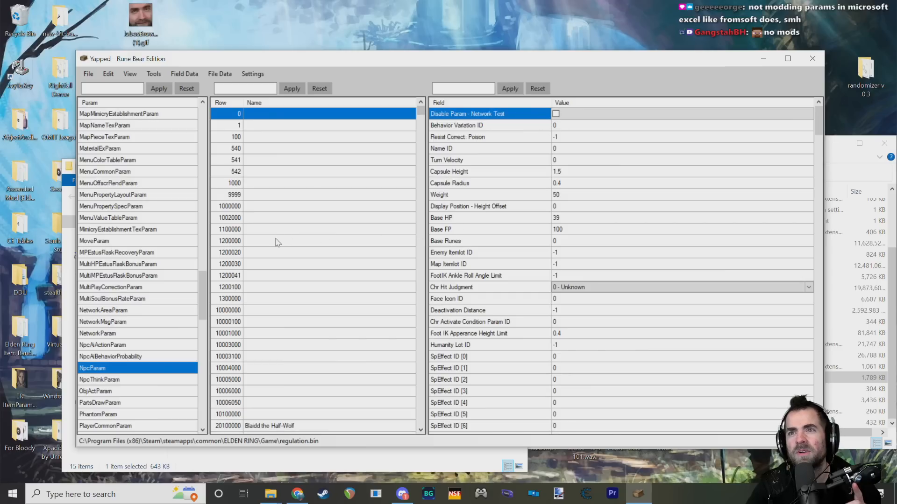
Step: Filter the NpcParam rows by "godrick" and select the Godrick Soldier [Boss] - Stranded Graveyard row
left_click(265, 90)
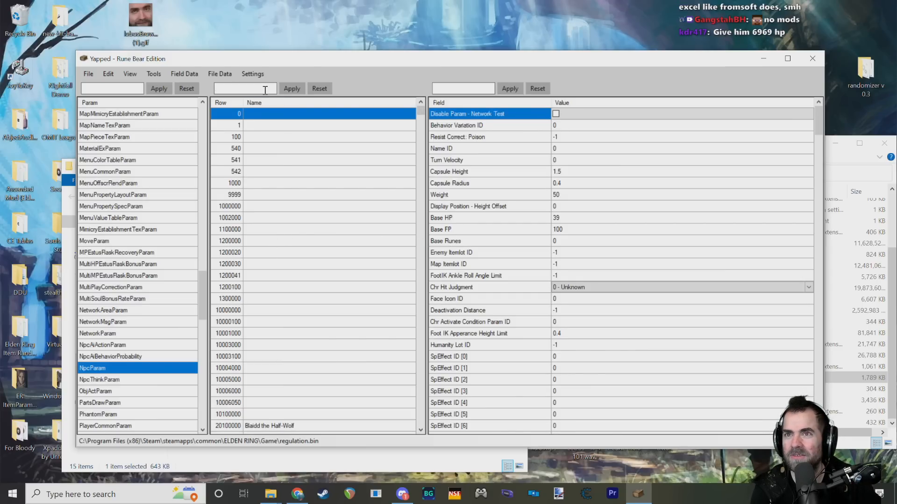
type("soldier o")
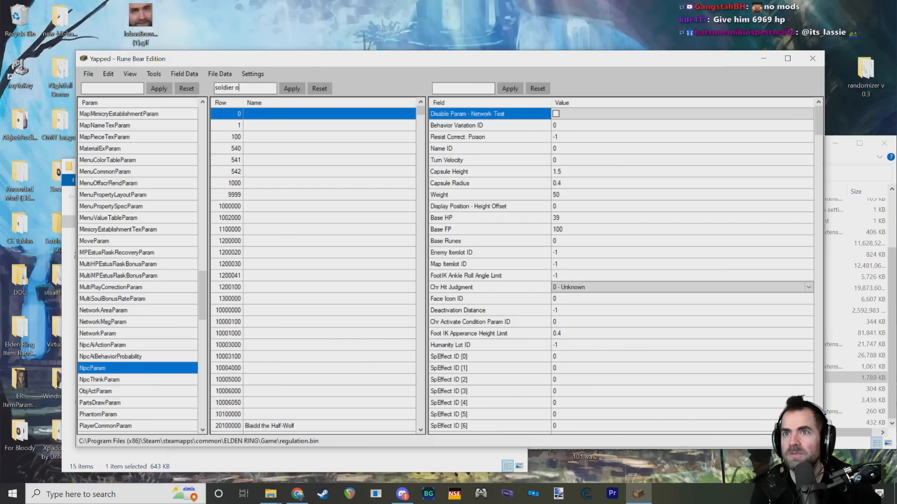
key("BackSpace")
key("BackSpace")
key("BackSpace")
key("BackSpace")
key("BackSpace")
key("BackSpace")
key("BackSpace")
key("BackSpace")
key("BackSpace")
key("BackSpace")
key("BackSpace")
key("BackSpace")
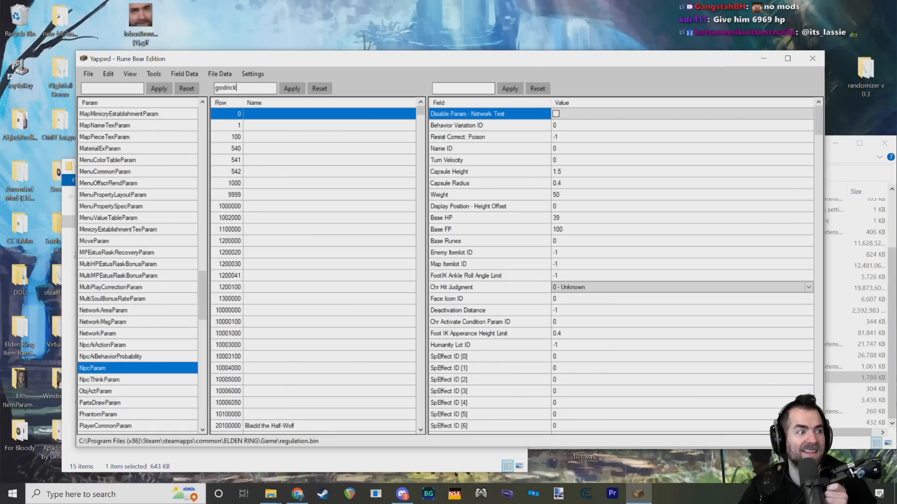
left_click(297, 90)
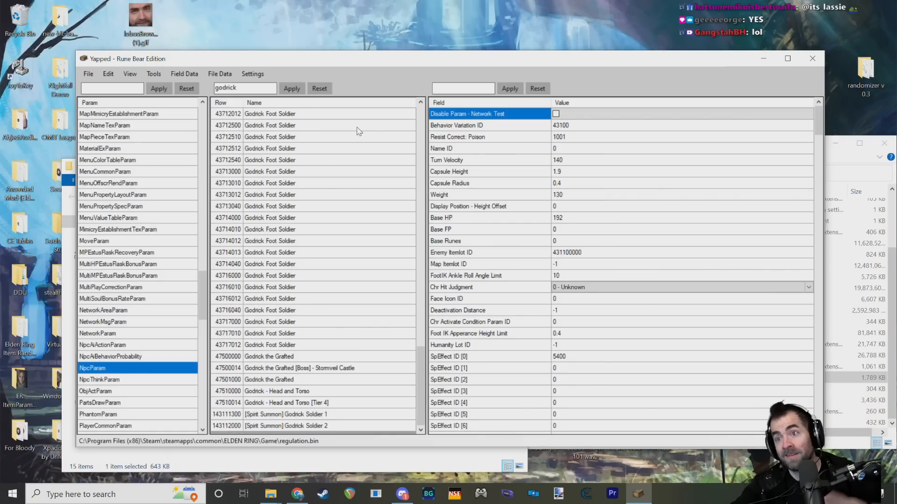
scroll(391, 352, "up", 9)
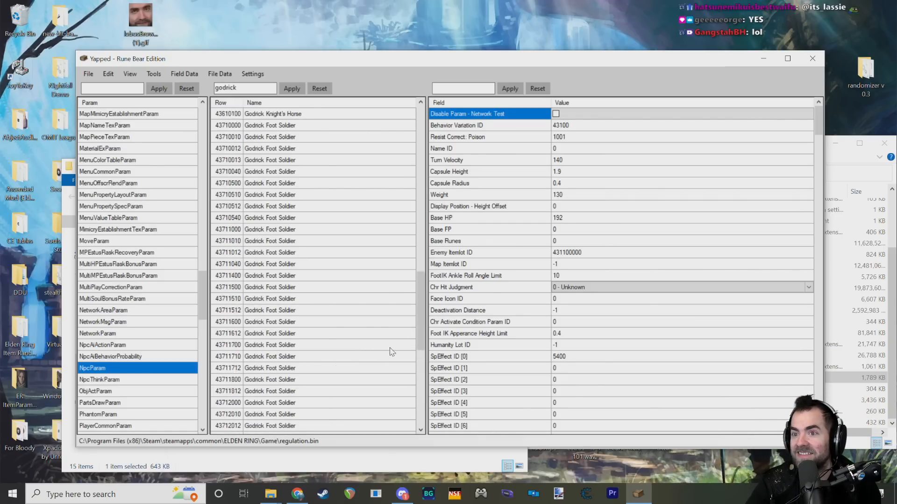
scroll(392, 352, "up", 11)
left_click(319, 265)
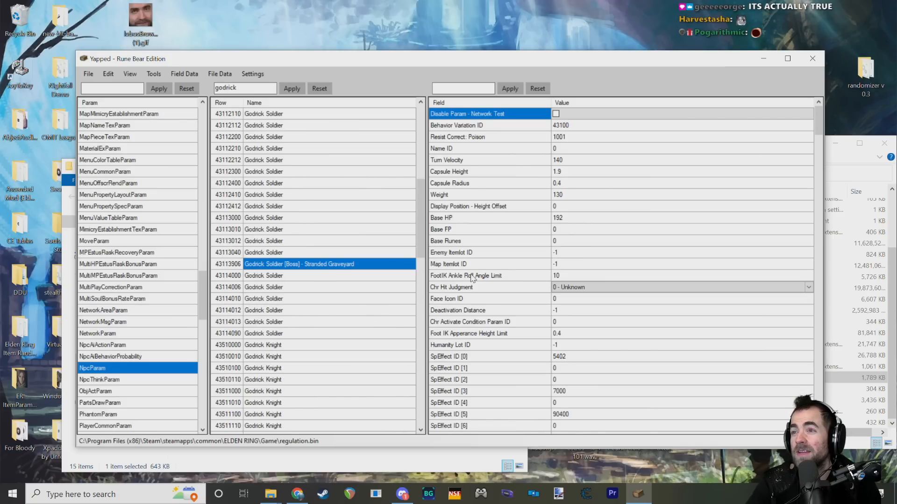
Step: Examine the boss row's SpEffect ID fields from [0] to [31] for slots available for another effect
scroll(562, 312, "down", 1)
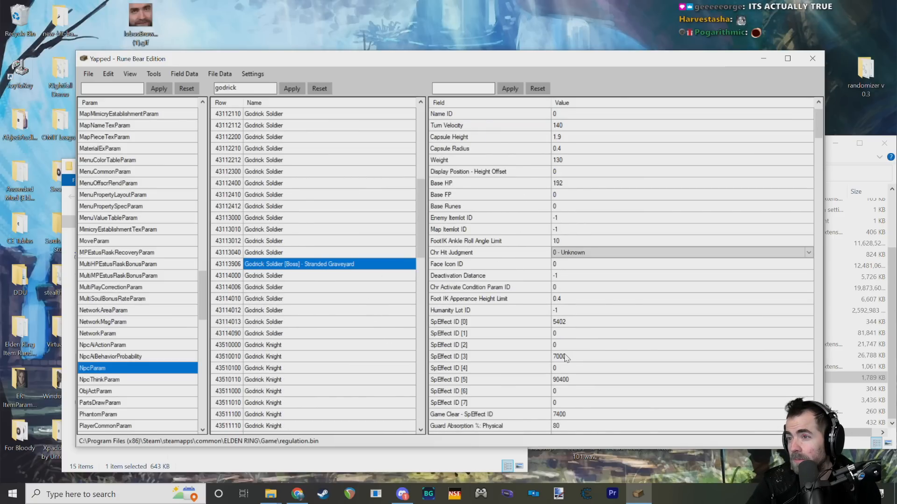
scroll(577, 350, "down", 7)
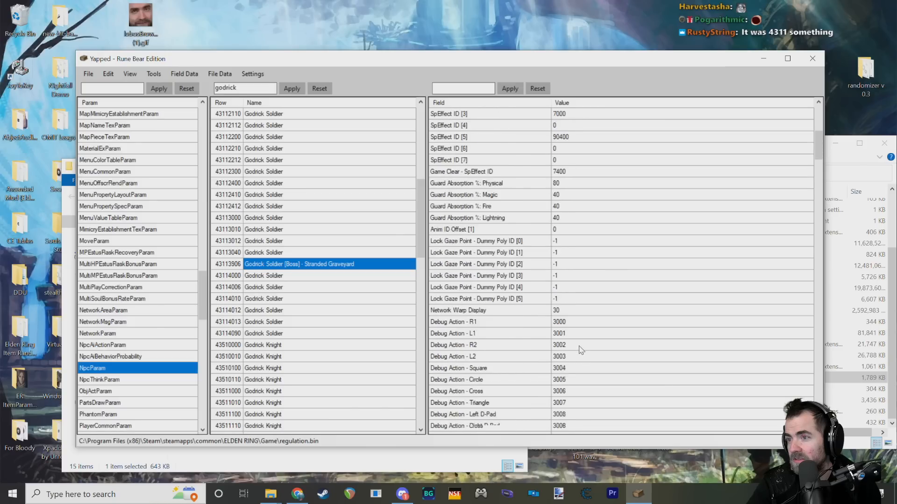
scroll(581, 350, "down", 20)
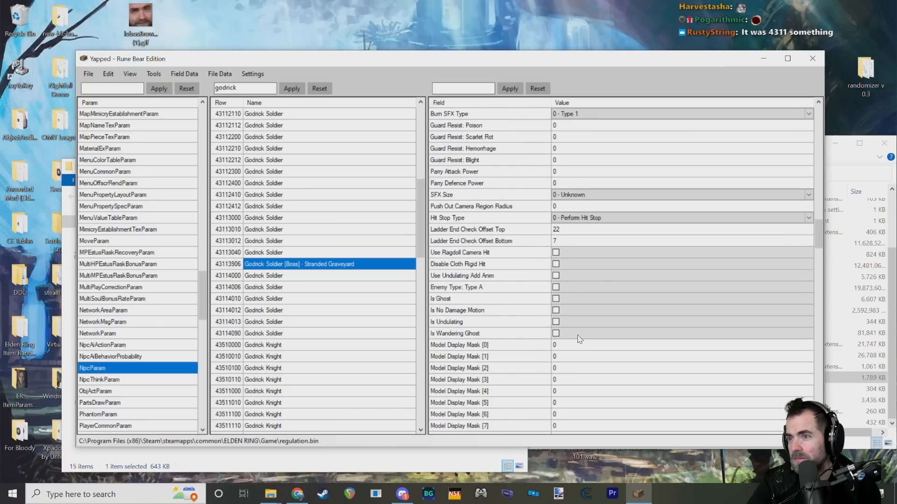
scroll(579, 339, "down", 6)
scroll(577, 330, "up", 20)
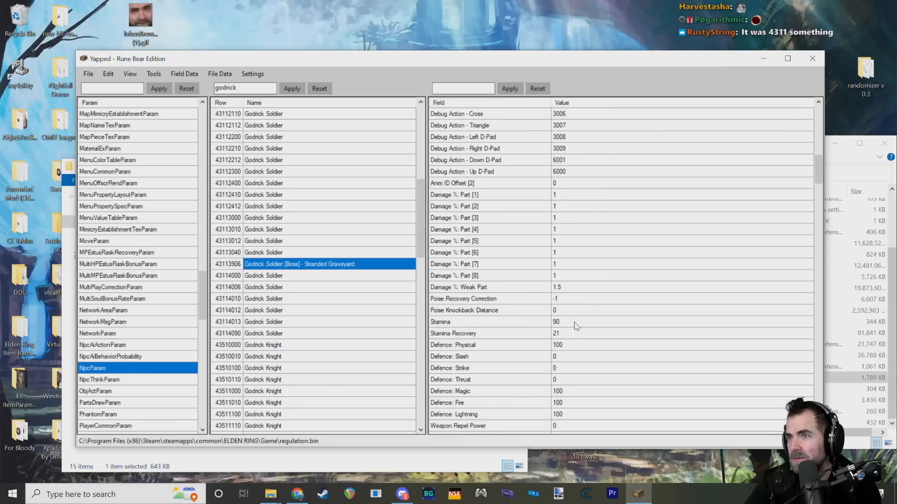
scroll(577, 325, "up", 10)
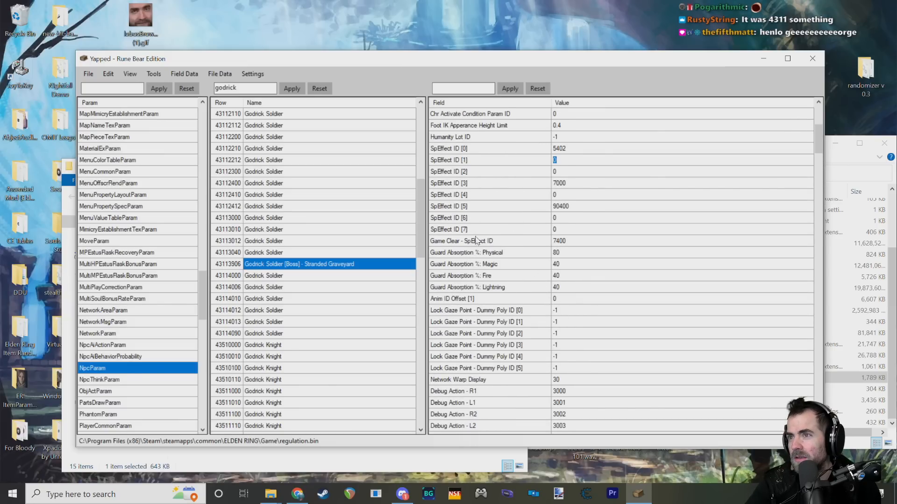
scroll(516, 230, "down", 15)
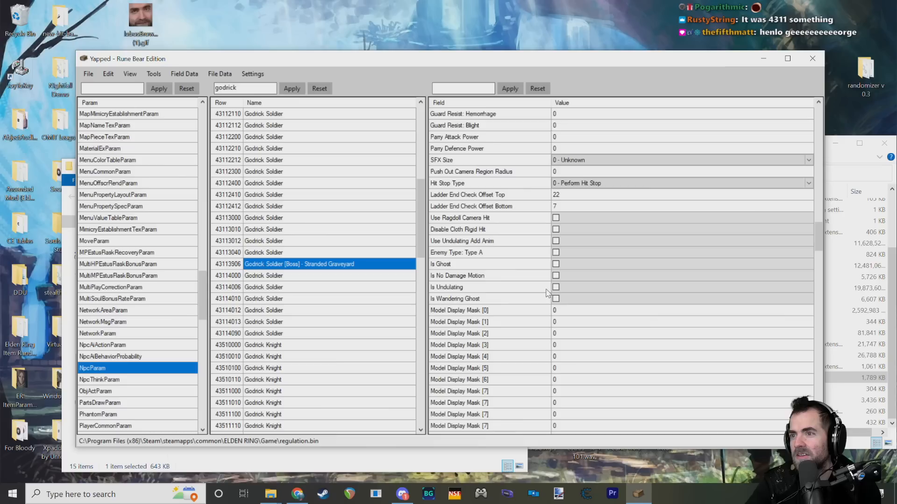
scroll(547, 293, "down", 5)
scroll(515, 336, "down", 6)
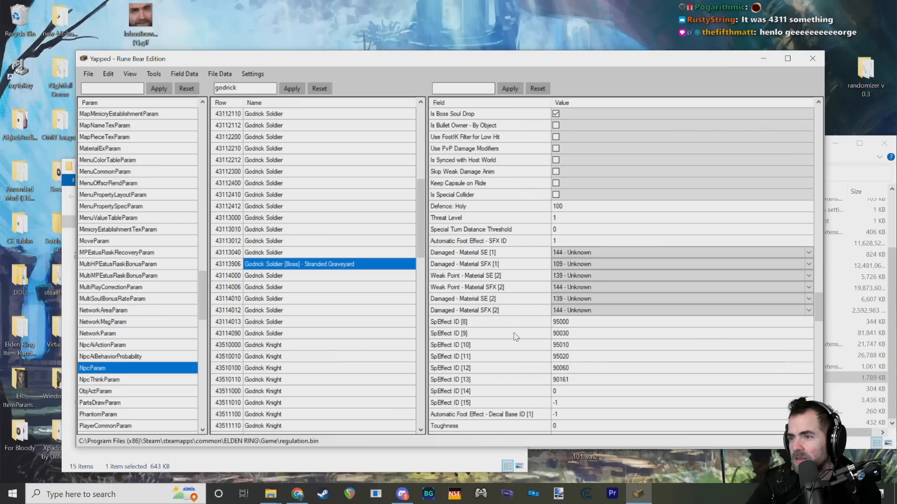
scroll(516, 335, "down", 3)
scroll(542, 306, "down", 6)
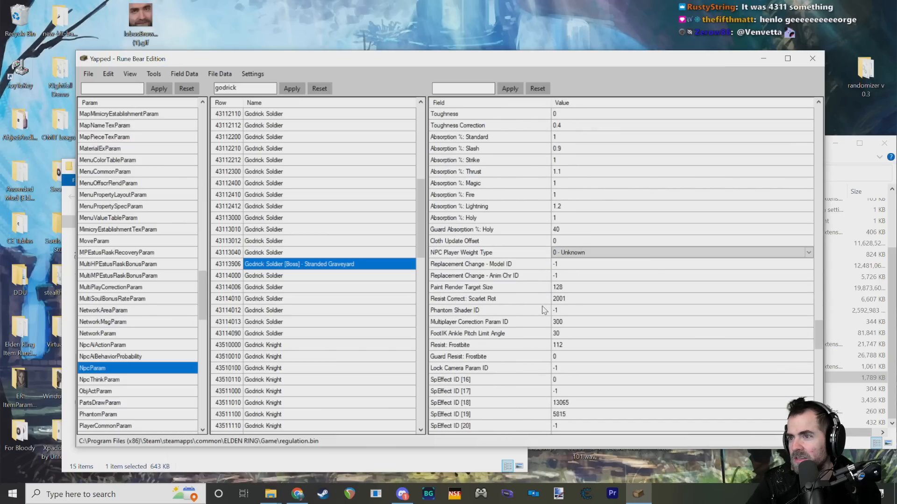
scroll(543, 311, "down", 6)
left_click(522, 345)
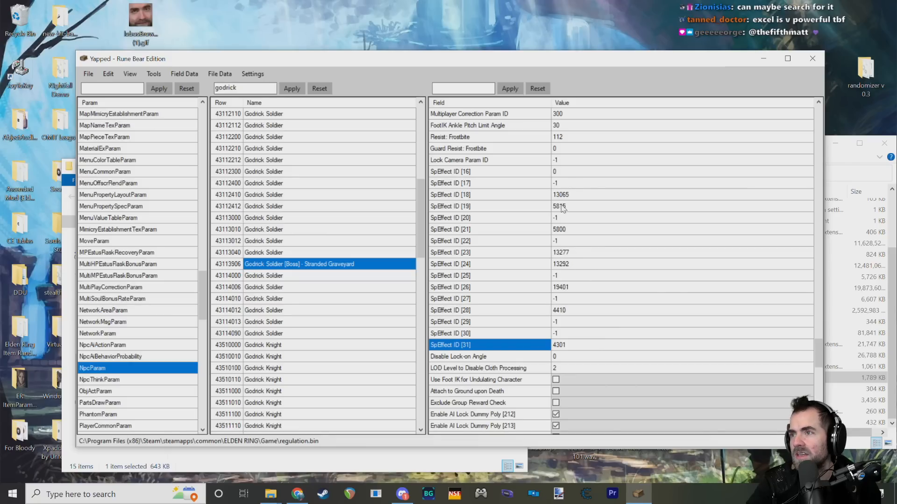
Step: Open the boss row's SpEffect ID [17] value for editing
left_click(569, 183)
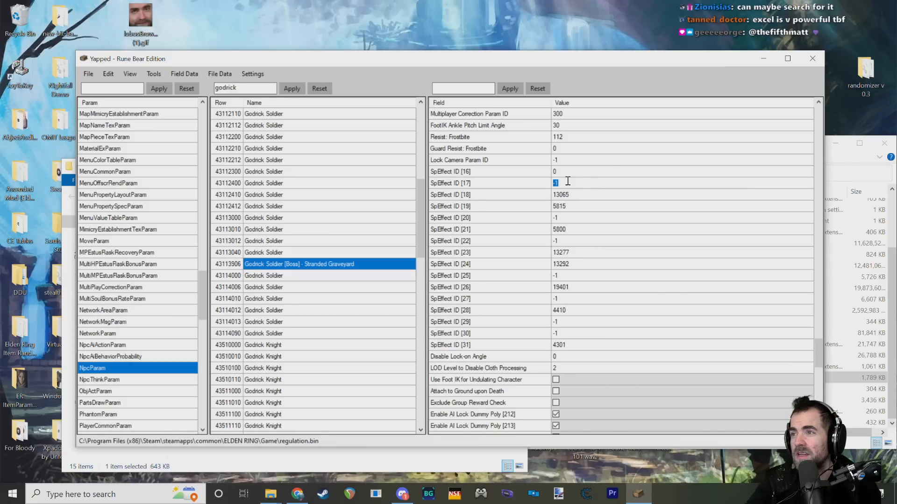
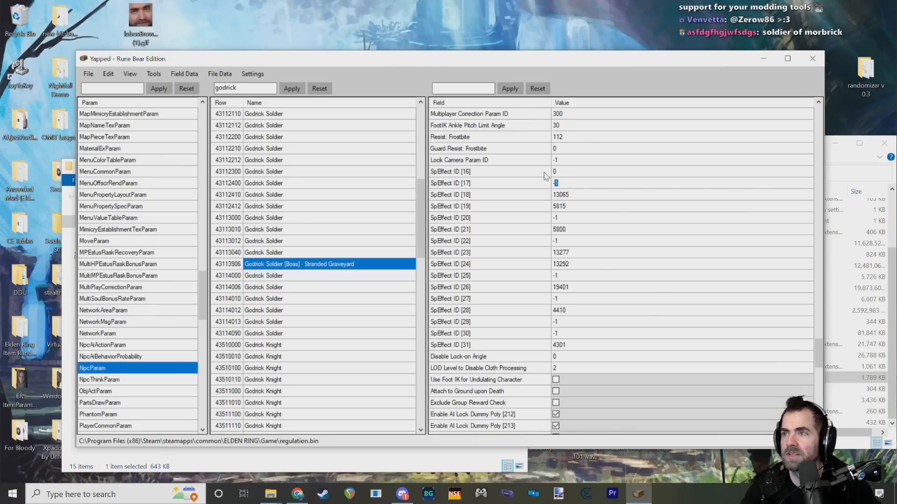
Step: Set the boss row's SpEffect ID [17] to 69696, the Soldier of Godrick Lightning Buff
key("BackSpace")
key("BackSpace")
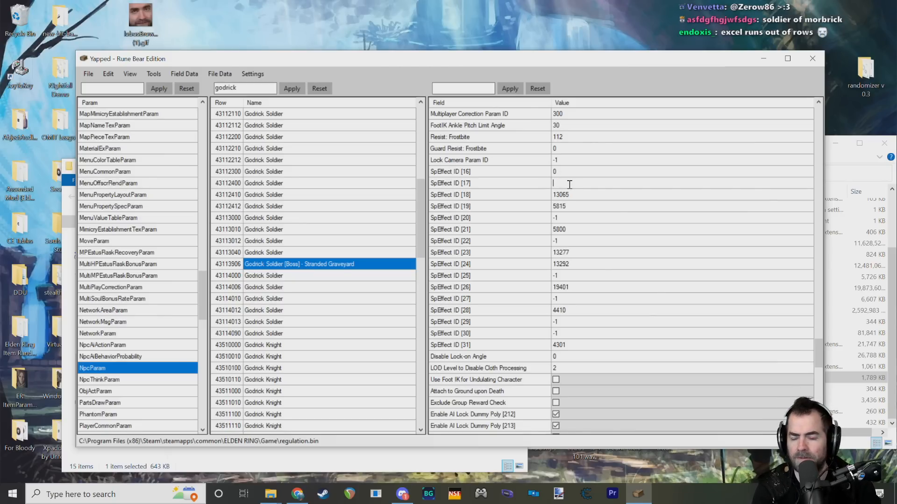
key("Return")
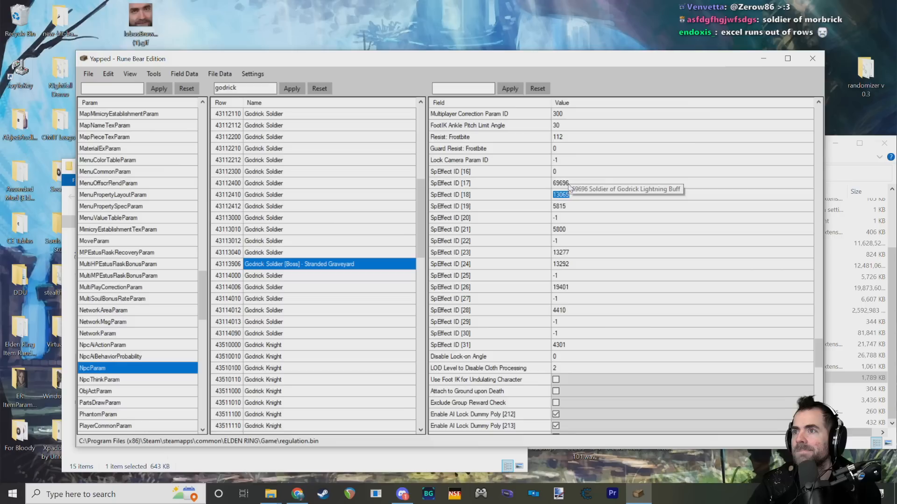
left_click(544, 185)
left_click(569, 184)
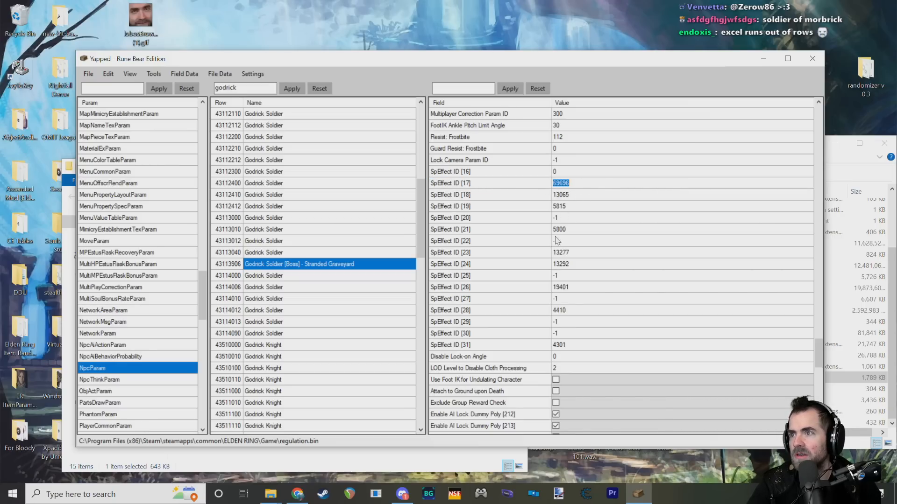
Step: Review the boss row's SpEffect ID [17] entry and the neighbouring effect slots up to [22]
left_click(516, 186)
left_click(495, 197)
left_click(493, 218)
left_click(493, 241)
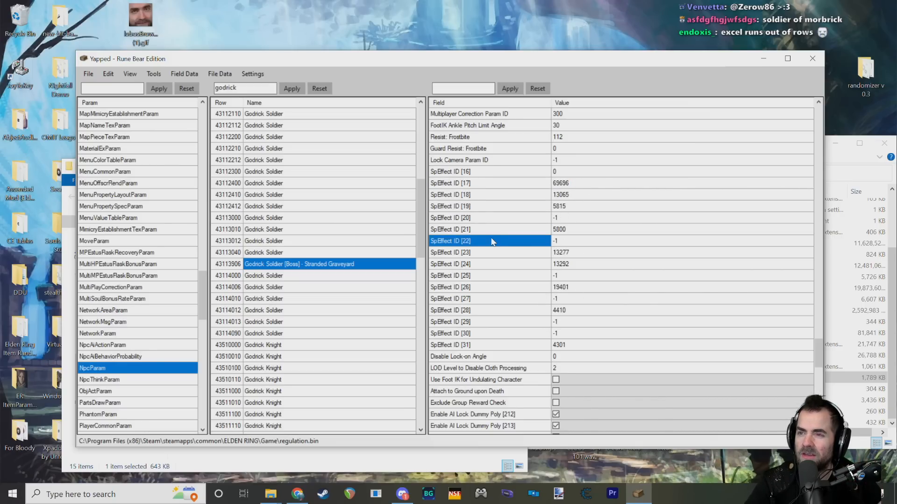
left_click(496, 231)
left_click(492, 242)
left_click(556, 229)
left_click(532, 232)
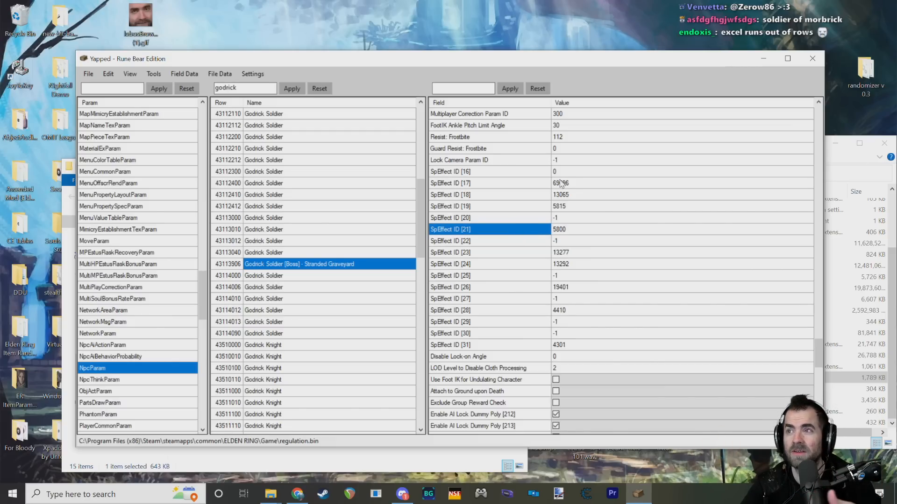
left_click(514, 186)
left_click(516, 188)
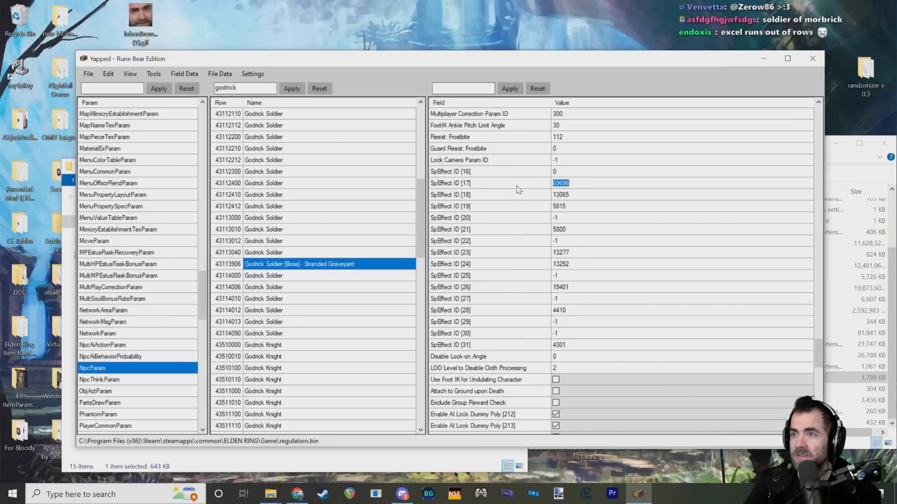
left_click(517, 187)
left_click(561, 183)
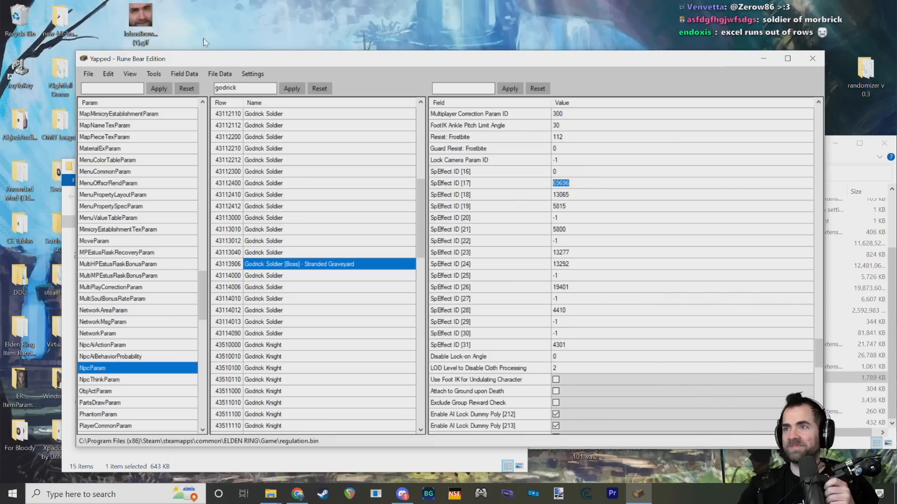
left_click(535, 186)
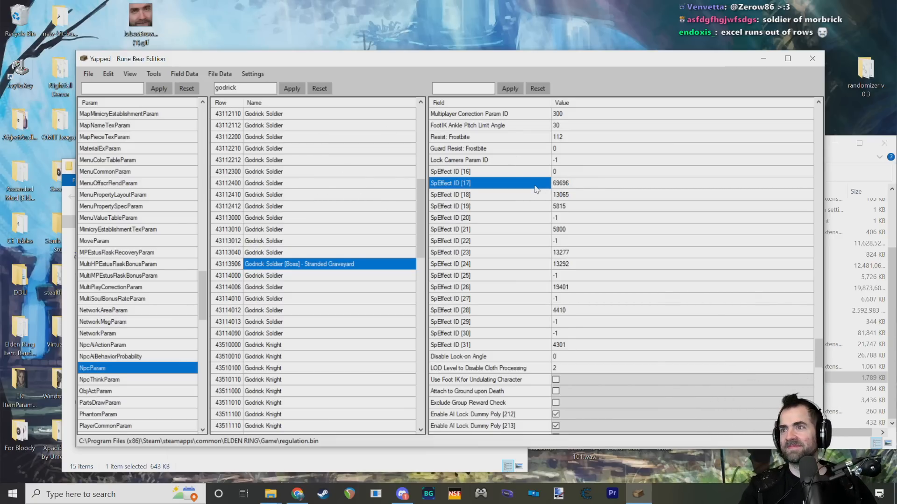
Step: Save the edited params to the game's regulation.bin and dismiss the save notice
left_click(88, 75)
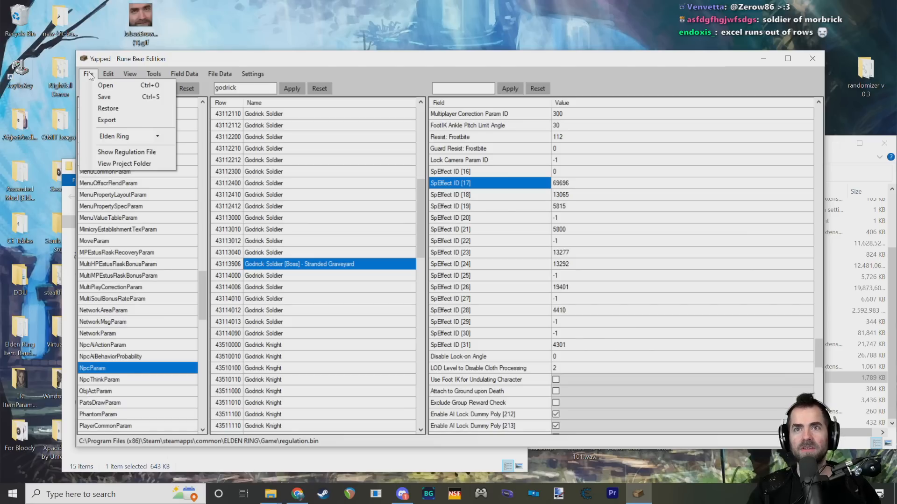
left_click(108, 99)
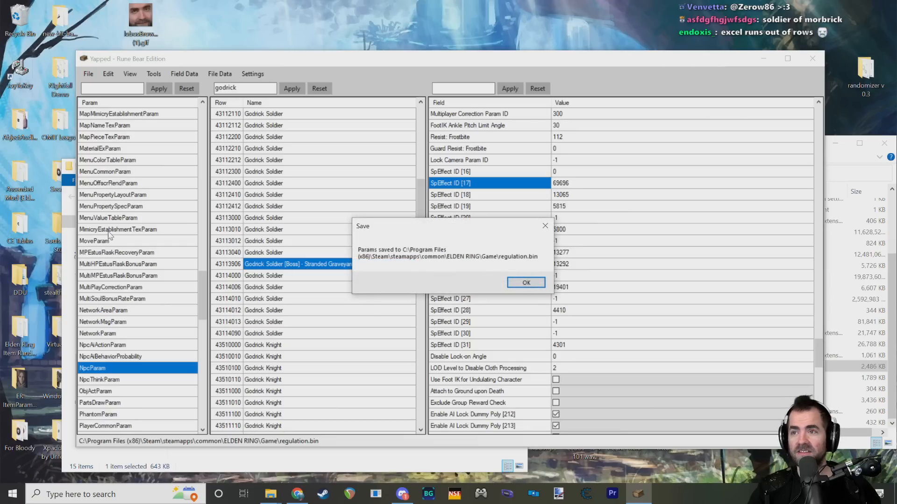
left_click(526, 284)
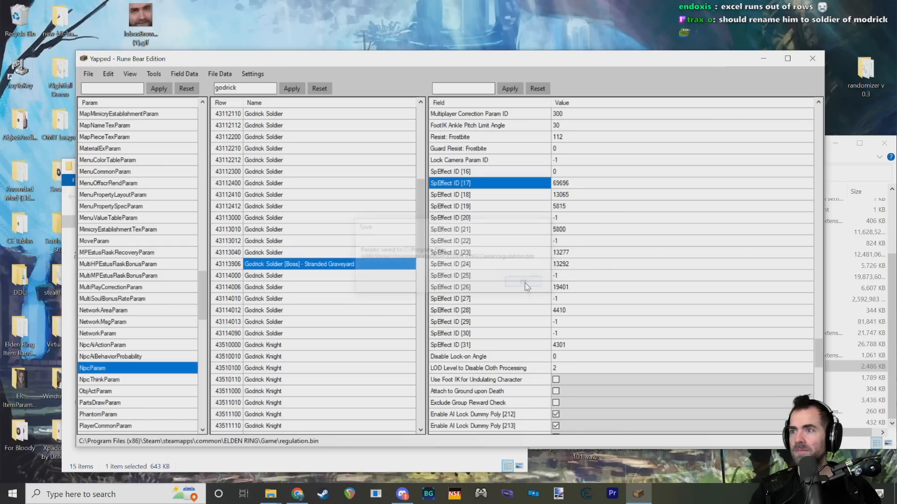
Step: Switch to Steam and launch ELDEN RING from the library
left_click(323, 494)
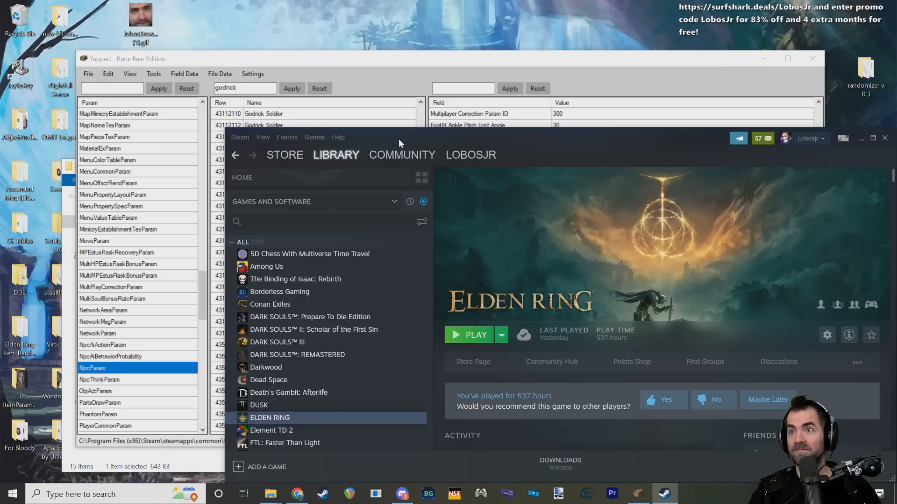
left_click_drag(430, 139, 310, 83)
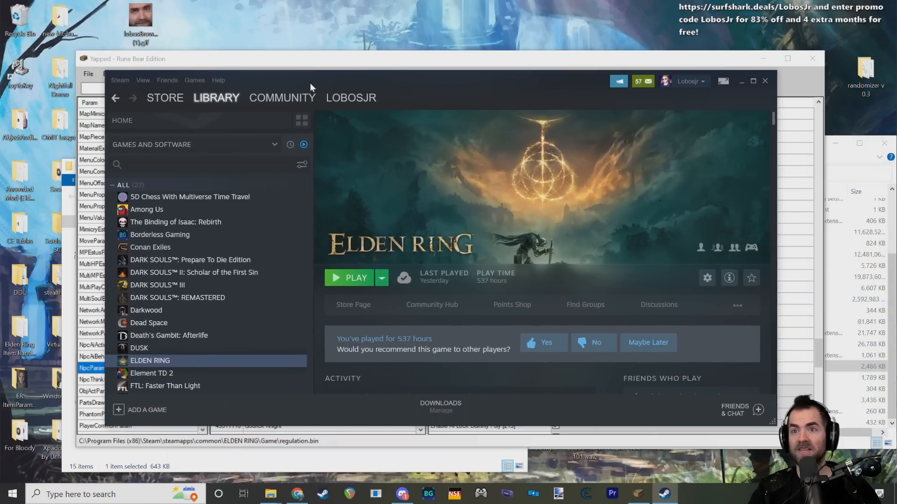
left_click(348, 279)
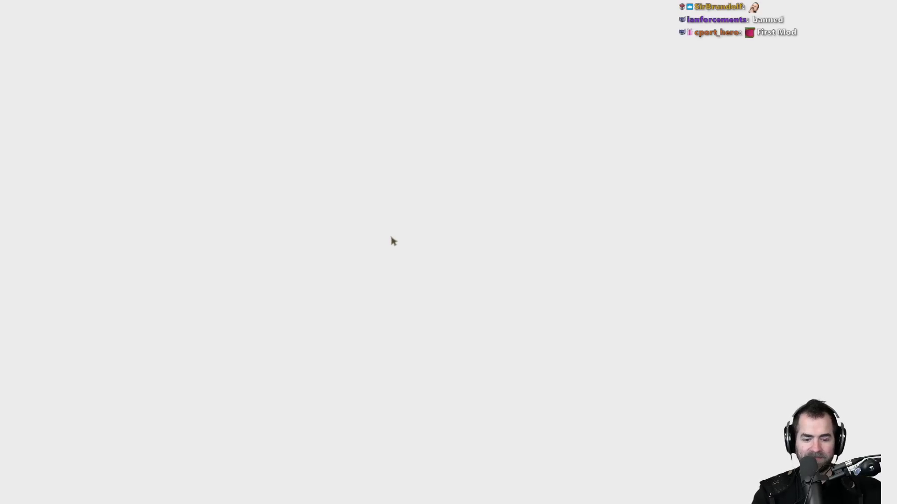
Step: Leave the starting game and stop ELDEN RING from its Steam library page, confirming the exit
key("alt+Tab")
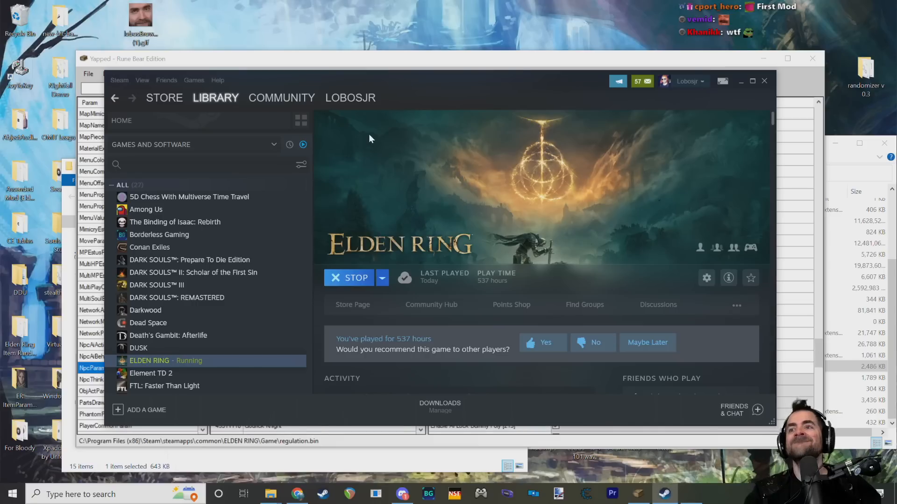
left_click(357, 277)
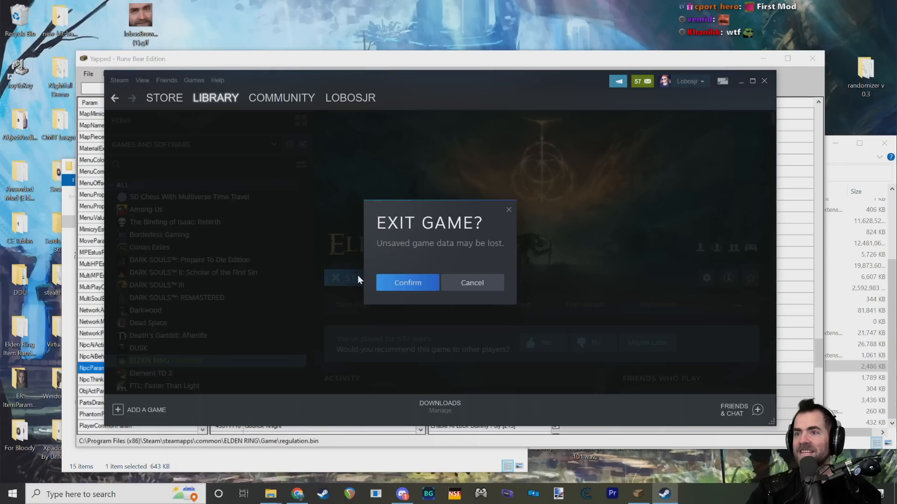
left_click(423, 283)
left_click_drag(435, 93, 406, 154)
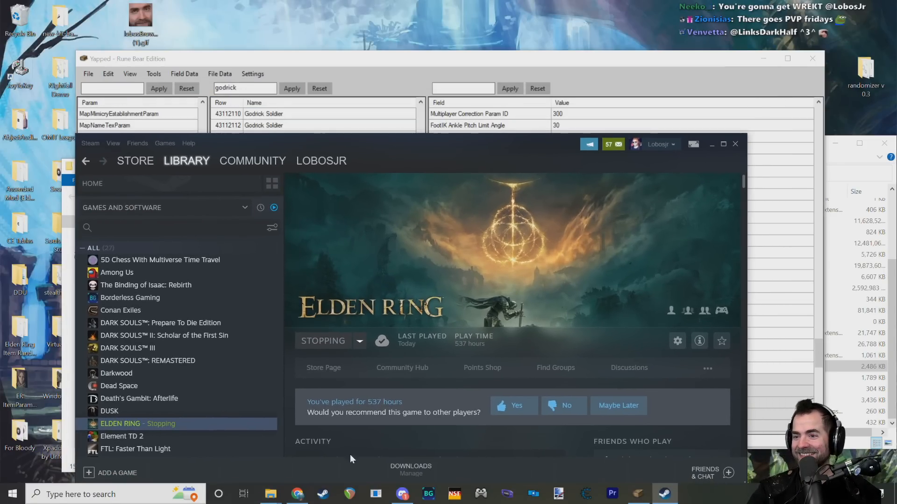
Step: Switch to the ELDEN RING Game folder in File Explorer and run start_game_in_offline_mode.exe
left_click(272, 494)
left_click(225, 455)
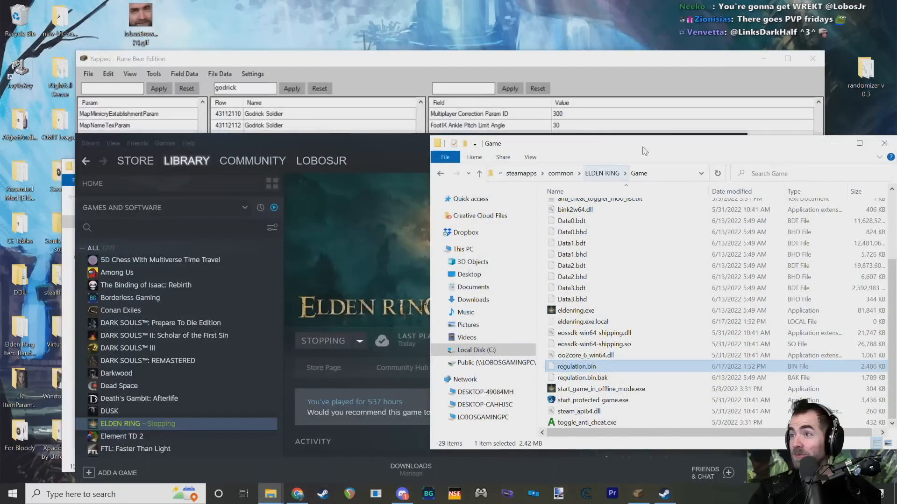
left_click_drag(561, 143, 474, 106)
left_click(521, 351)
left_click(568, 344)
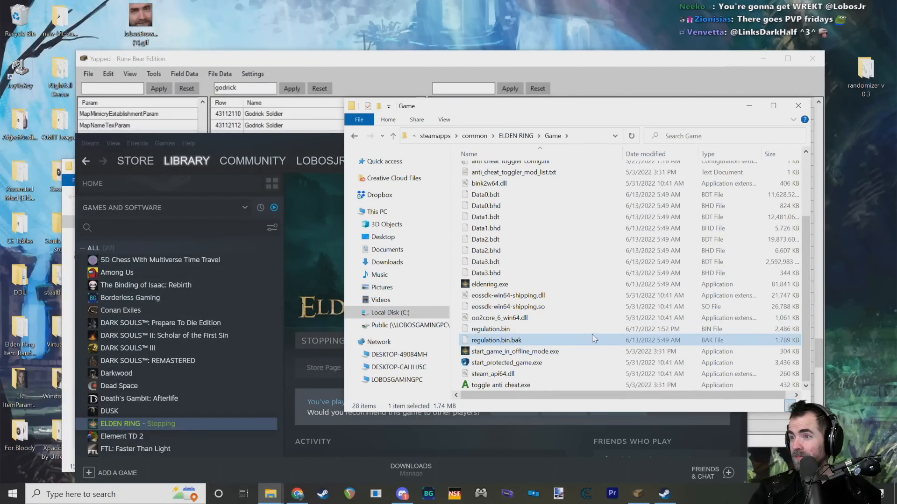
left_click(518, 352)
scroll(514, 290, "up", 3)
scroll(529, 314, "down", 3)
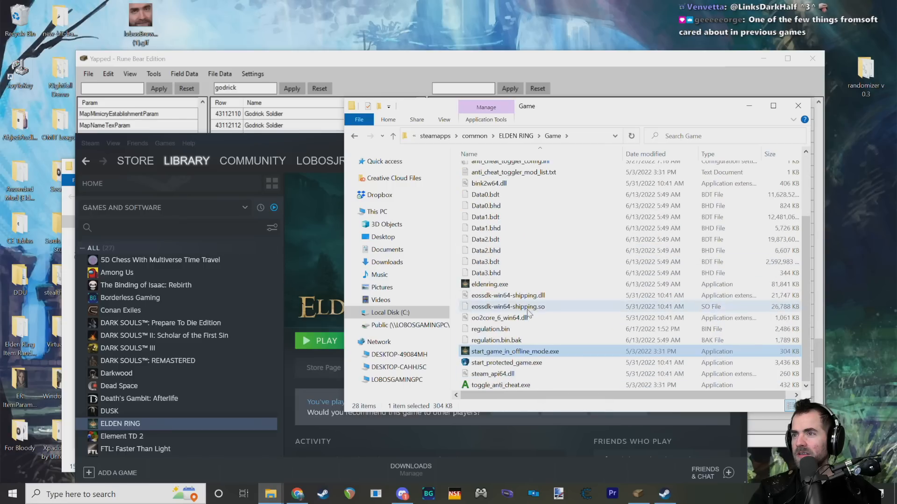
double_click(523, 352)
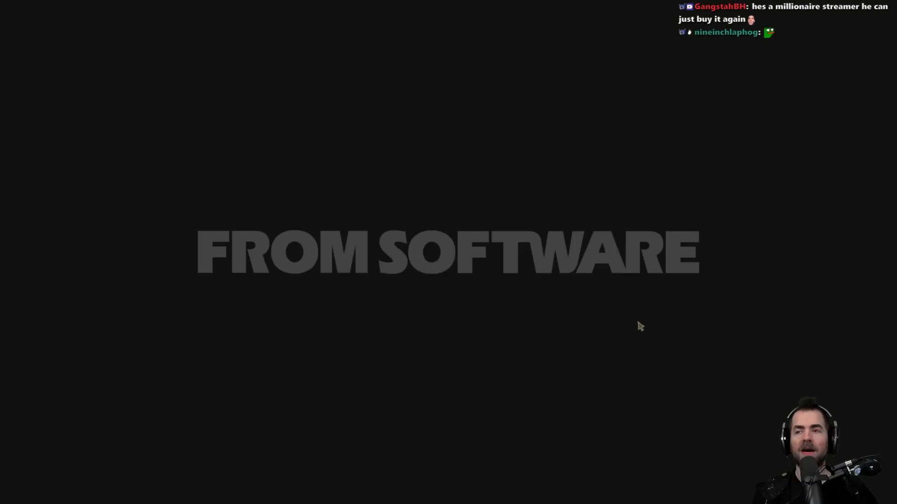
Step: Proceed past the title screen in offline mode, retry saving the game data, and exit the game
key("Return")
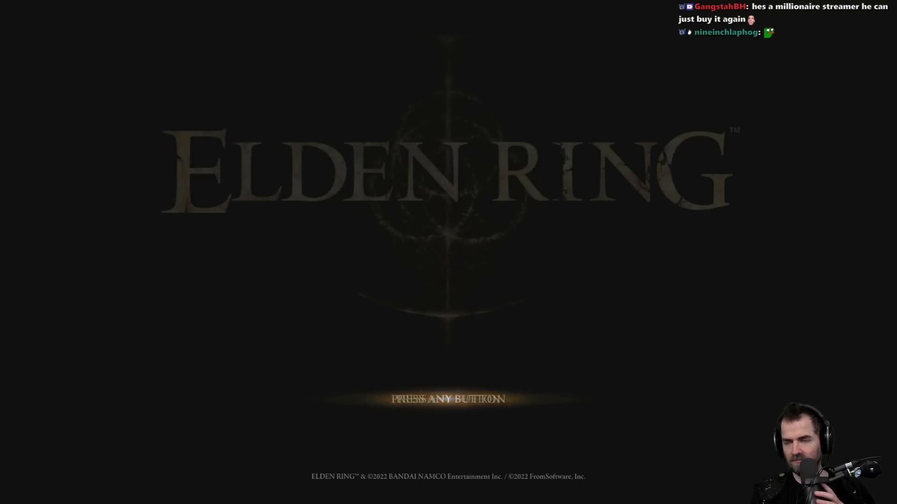
key("Return")
key("Return")
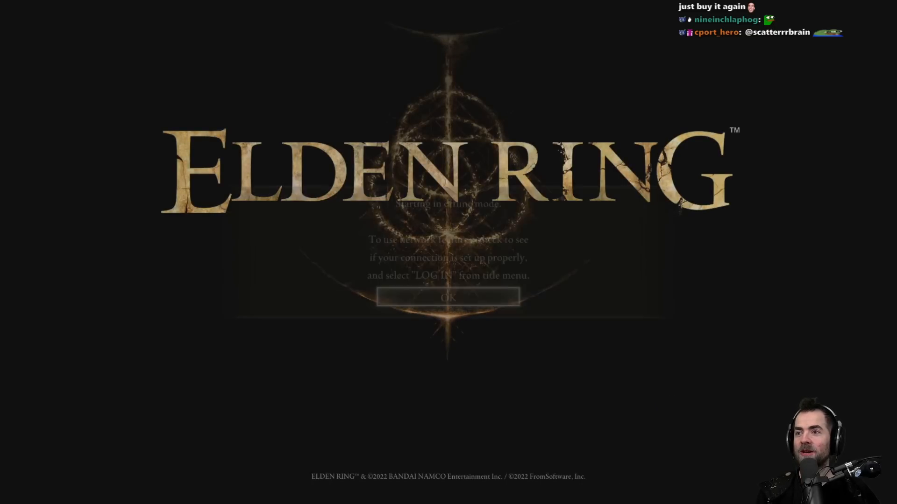
key("Return")
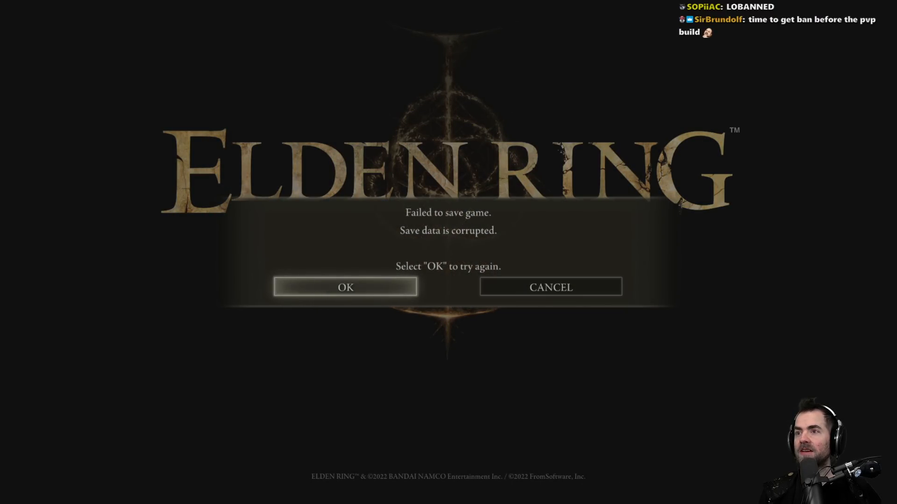
key("Return")
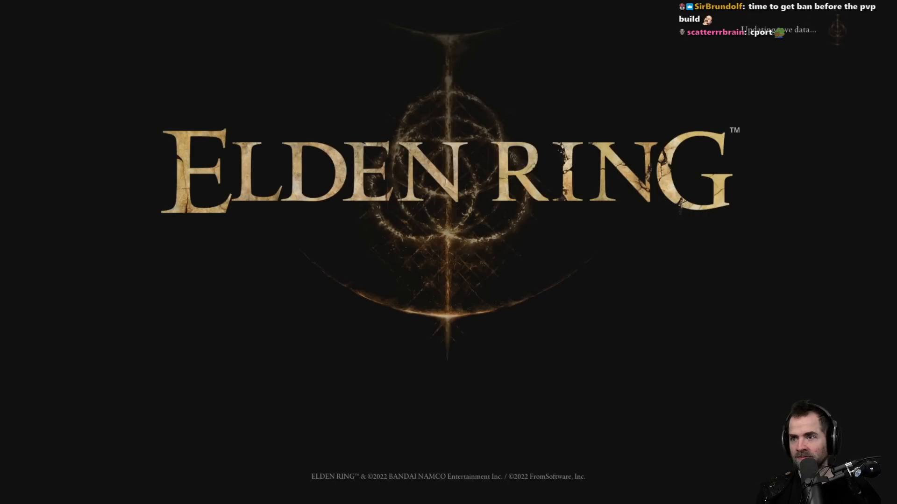
key("Return")
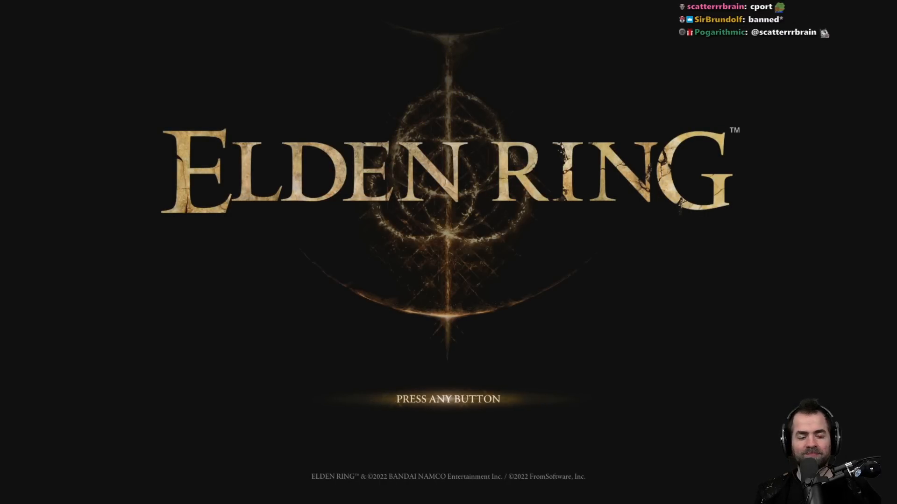
key("alt+F4")
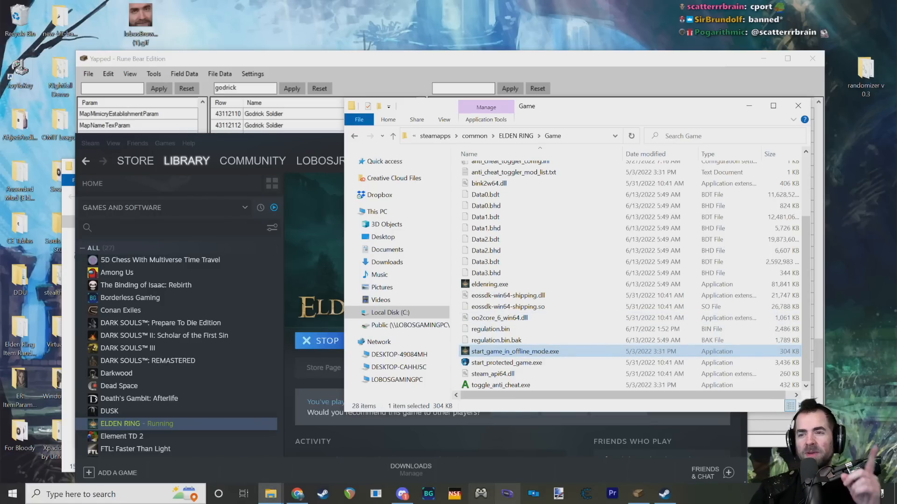
Step: Open a new File Explorer window at This PC, keeping the Game folder window accessible
left_click(271, 494)
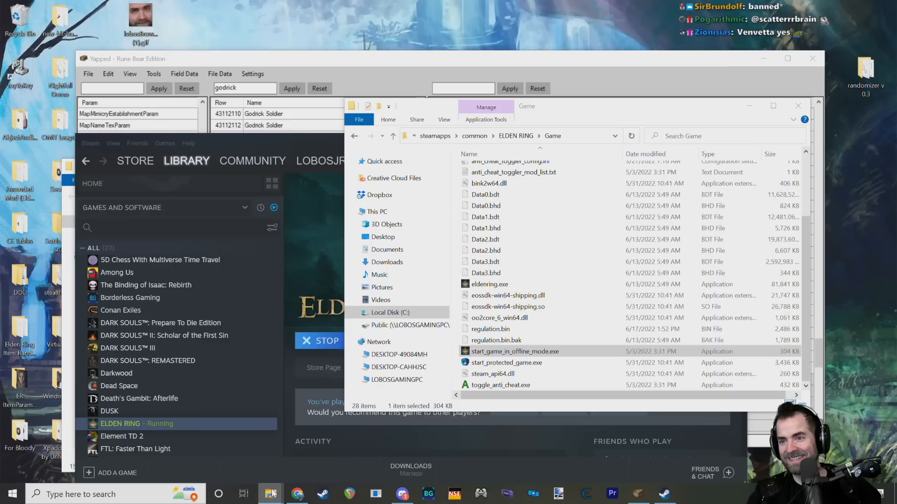
right_click(268, 494)
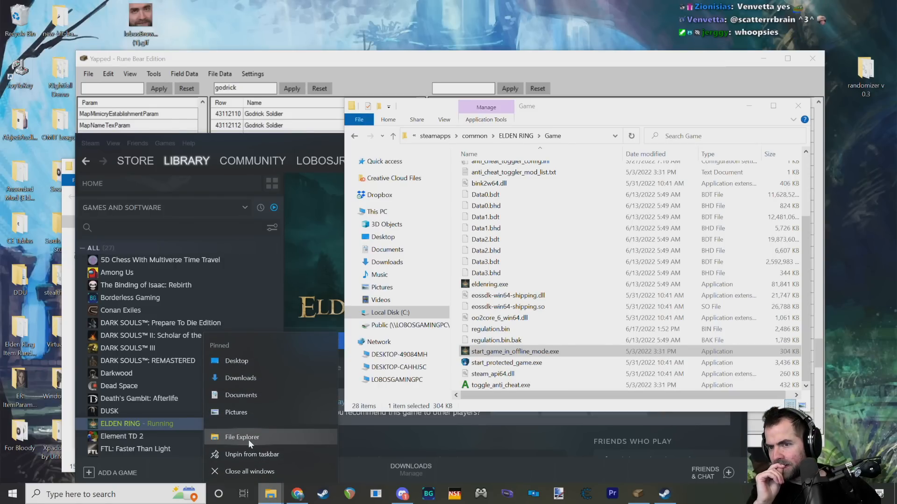
left_click(248, 439)
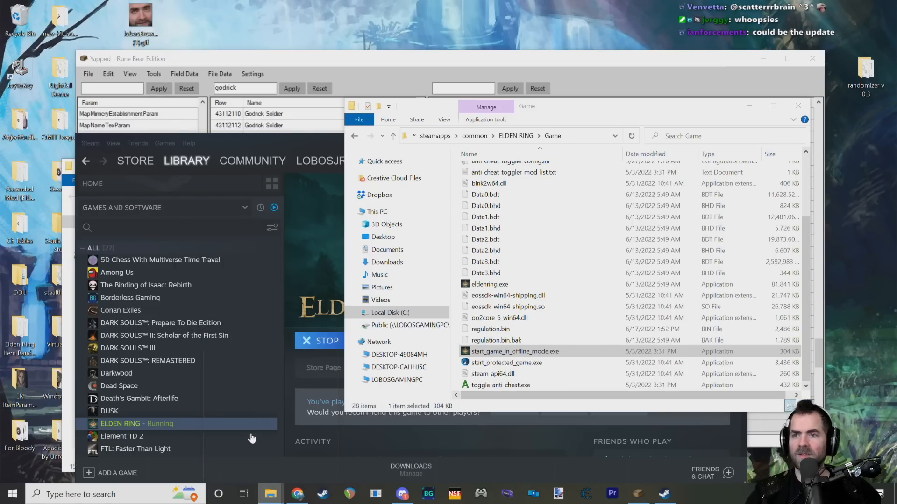
left_click_drag(489, 113, 301, 177)
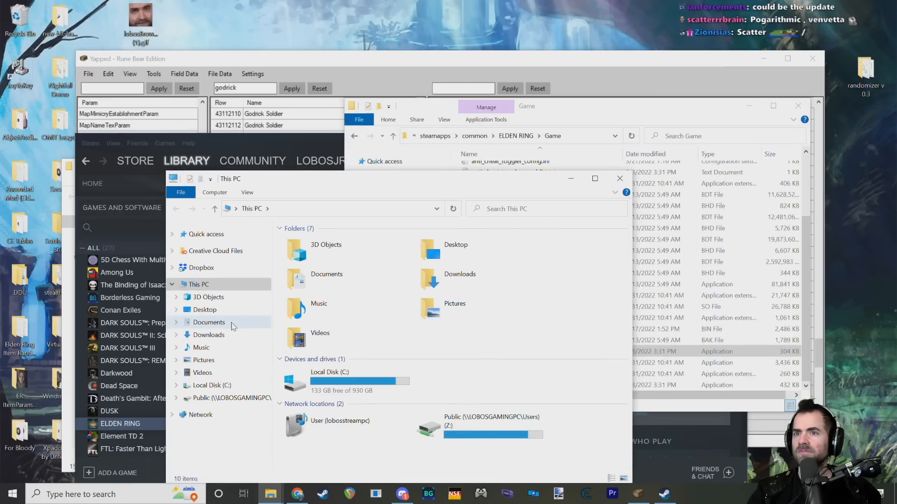
Step: Rename the modified regulation.bin in the Game folder as regulation.bin.mod and accept the extension change
left_click(570, 106)
left_click(510, 330)
left_click(512, 329)
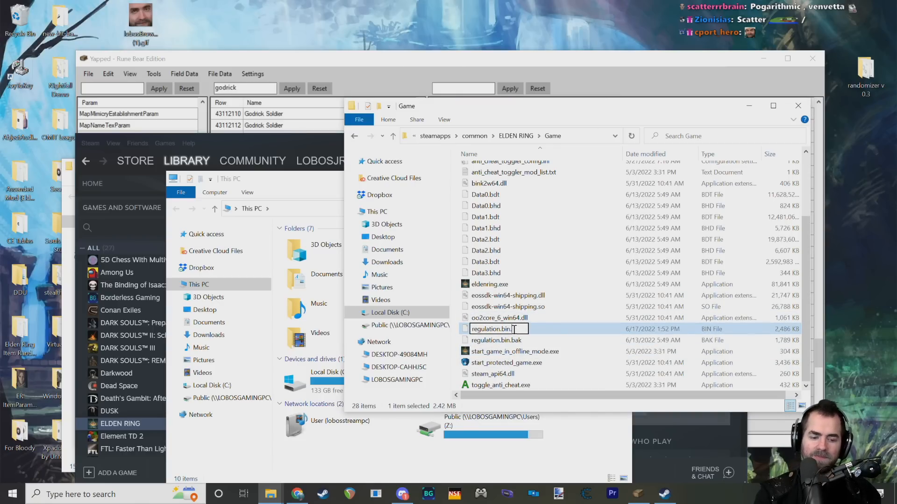
key("Return")
left_click(489, 252)
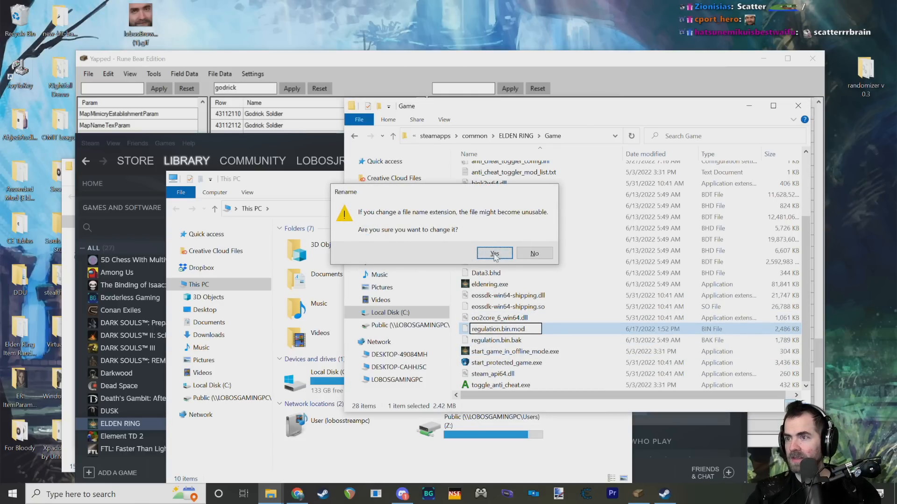
Step: Rename regulation.bin.bak in the Game folder as regulation.bin and accept the extension change
left_click(506, 330)
left_click(509, 334)
key("End")
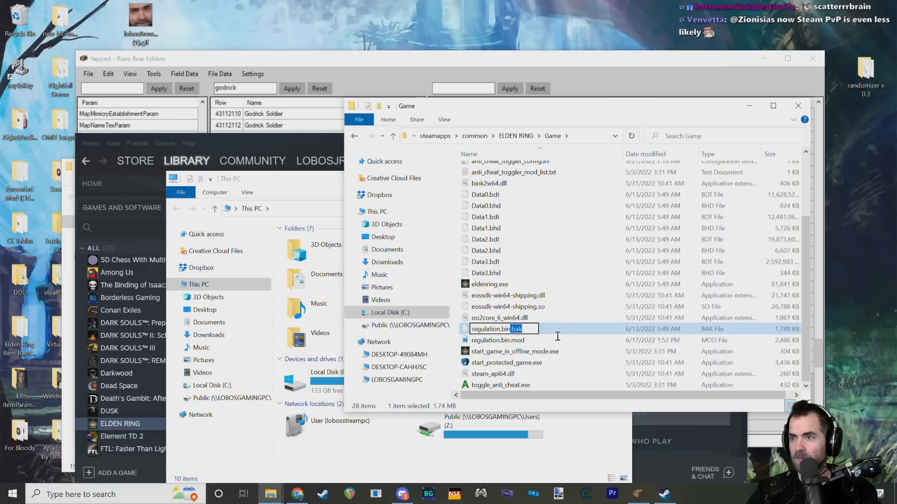
key("BackSpace")
key("BackSpace")
key("BackSpace")
key("BackSpace")
key("Return")
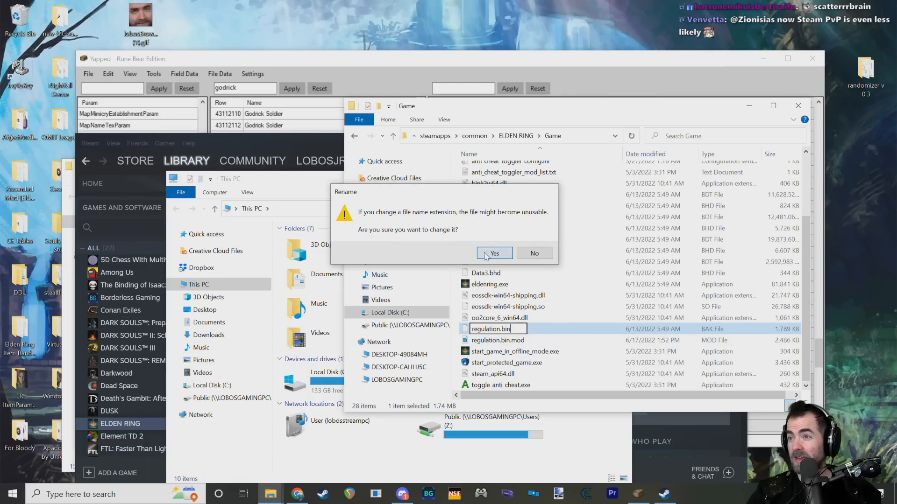
left_click(486, 254)
Step: Run start_game_in_offline_mode.exe from the Game folder and proceed past the startup notices to the title menu
mouse_move(271, 493)
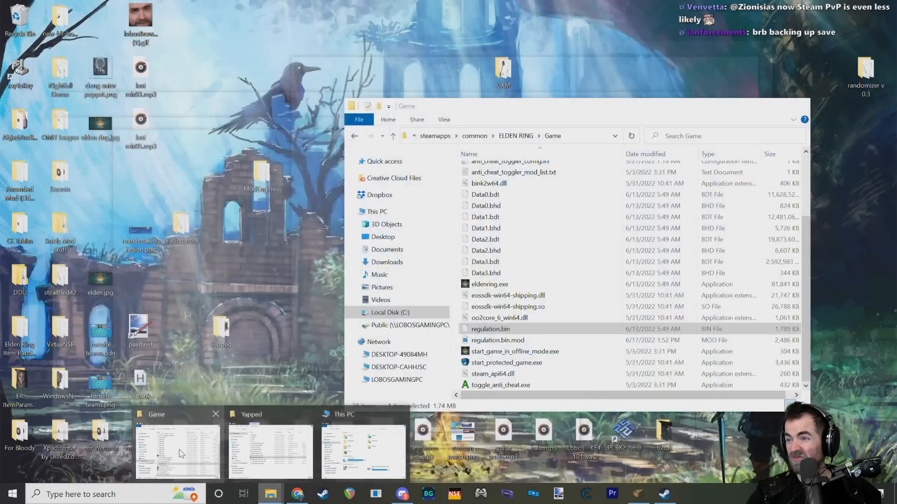
left_click(178, 451)
left_click(522, 354)
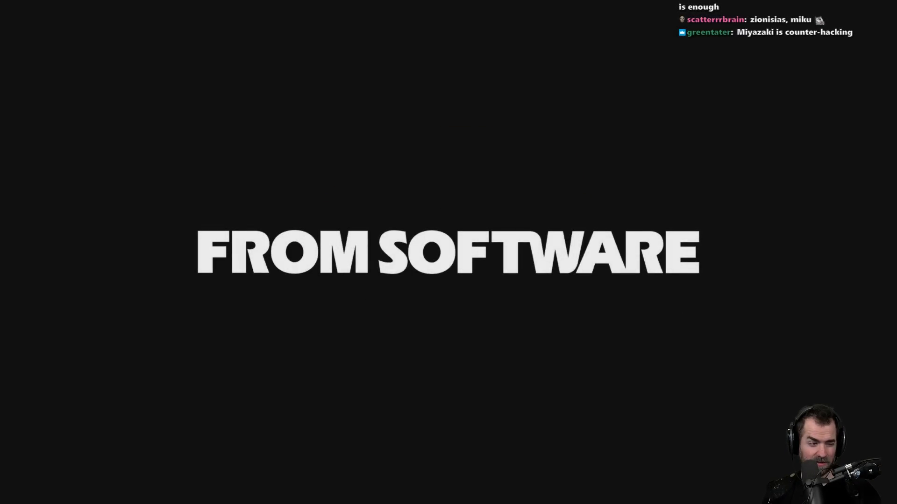
key("e")
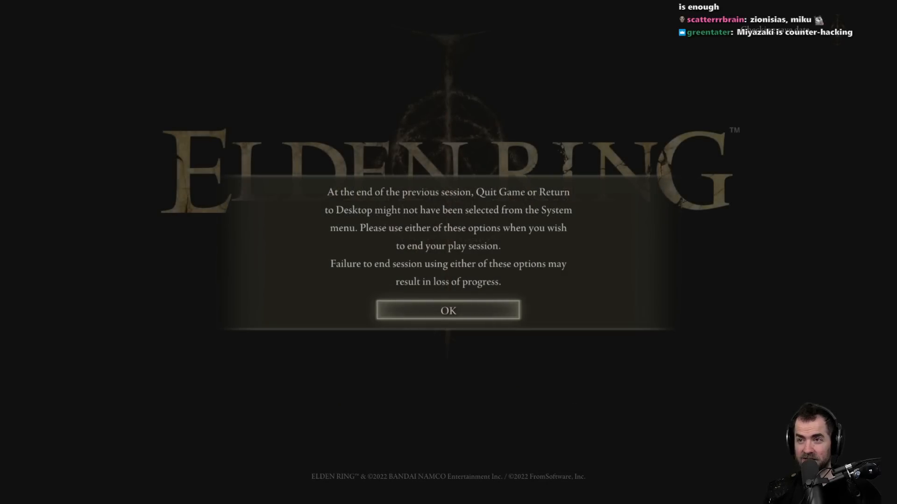
key("e")
key("e")
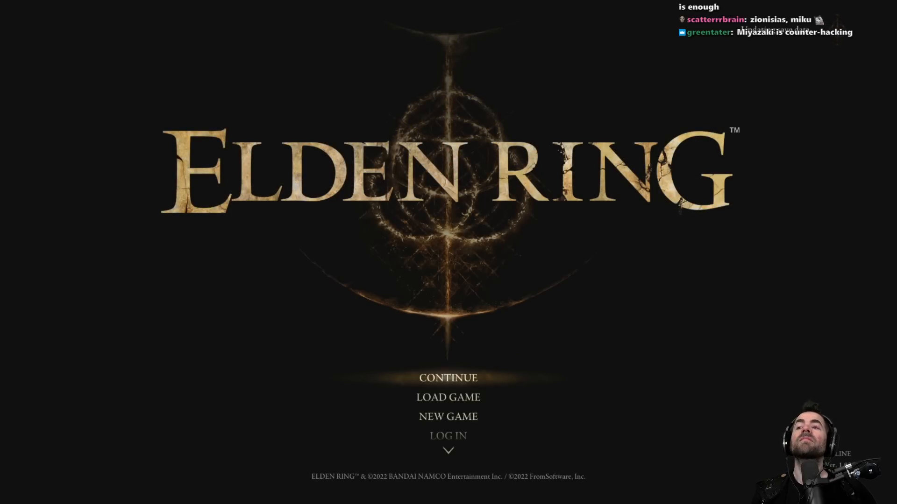
Step: Quit the game from its title menu and switch back to the Game folder in File Explorer
key("Down")
key("Up")
key("Down")
key("Up")
key("Up")
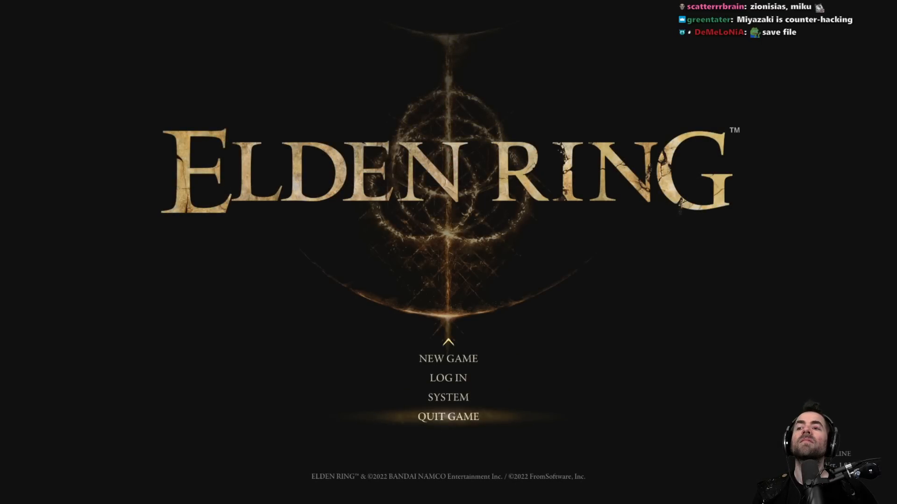
key("Up")
key("Down")
key("Down")
key("Up")
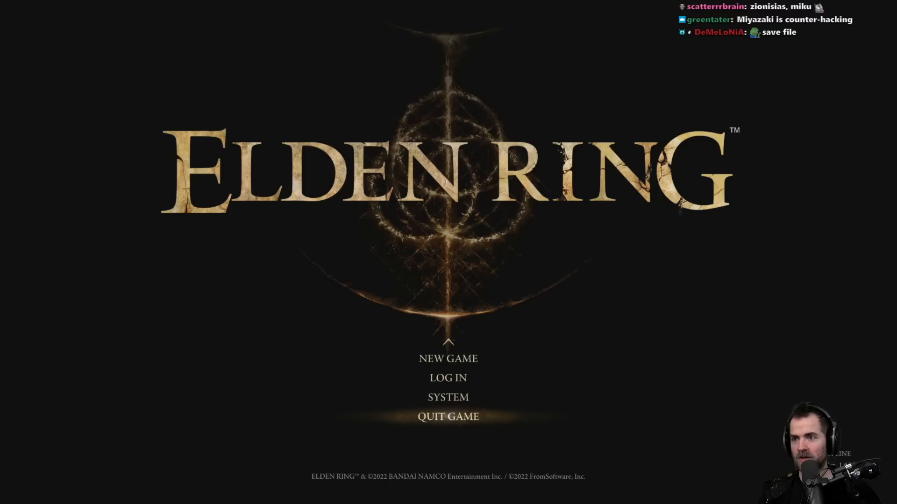
key("alt+Tab")
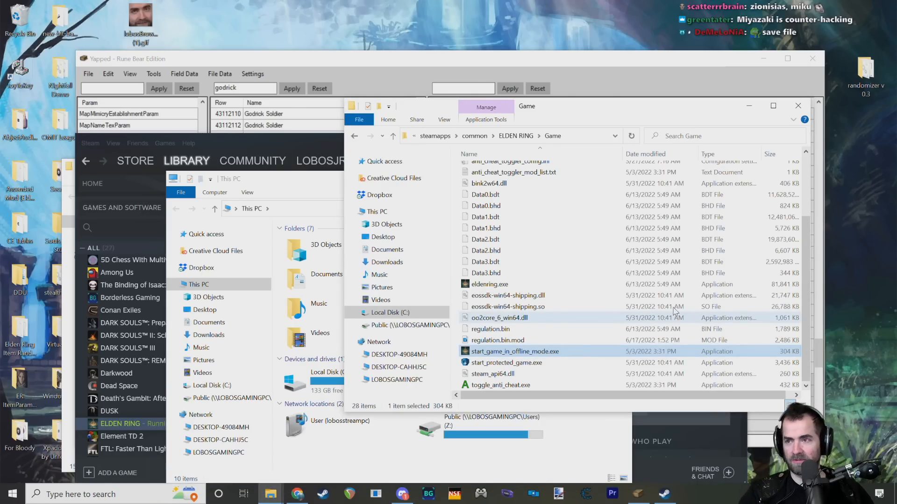
Step: Rearrange the Game and This PC Explorer windows, leaving the Game folder in front
left_click_drag(562, 108, 522, 91)
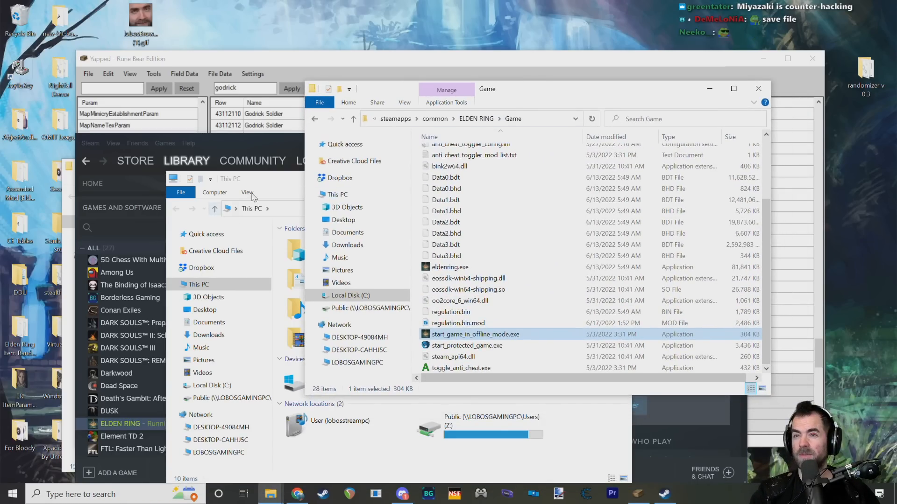
left_click_drag(272, 182, 386, 173)
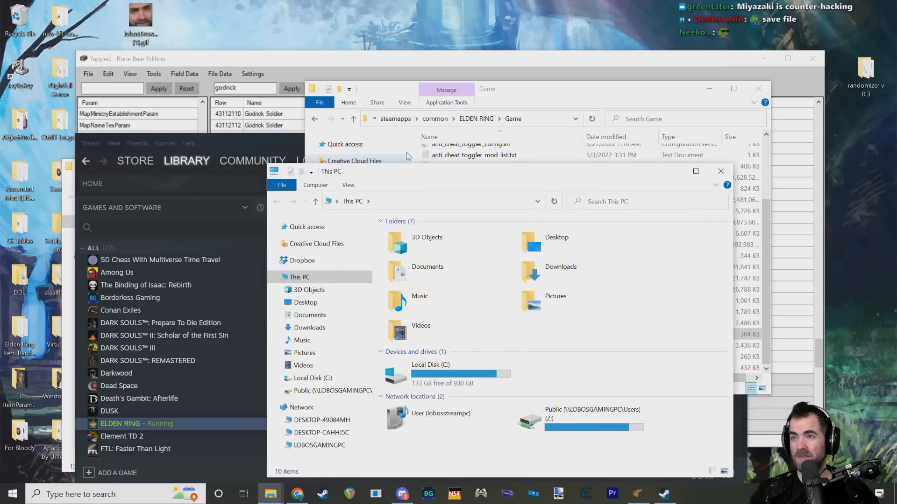
left_click_drag(526, 92, 530, 81)
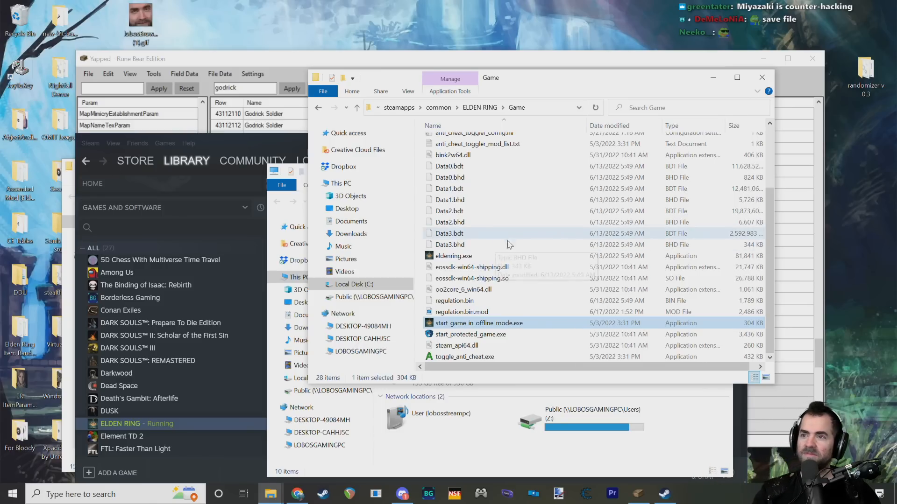
left_click(477, 301)
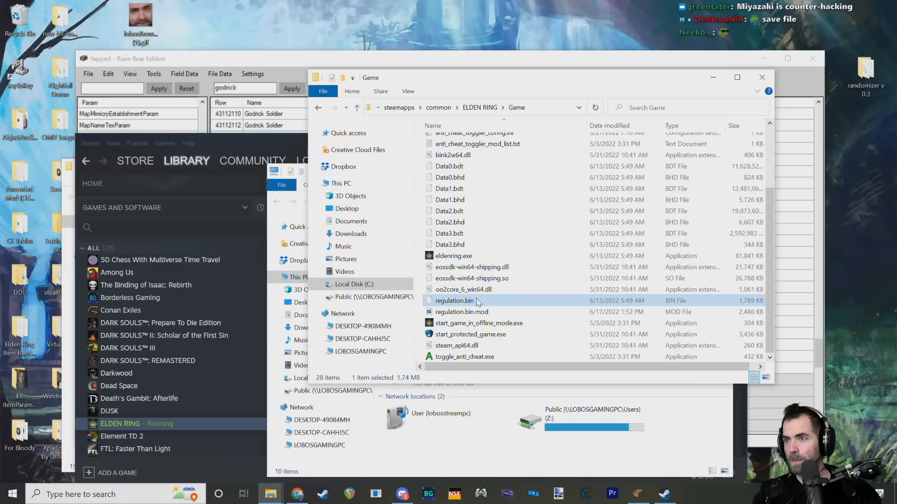
key("Return")
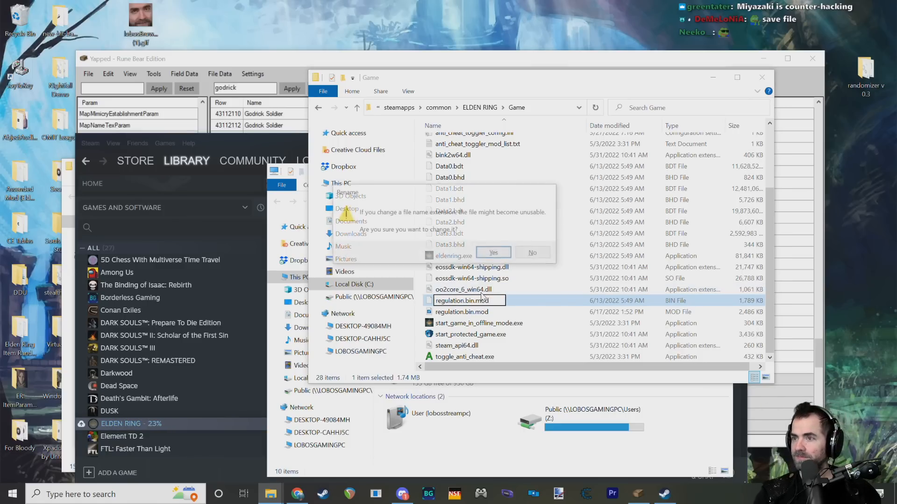
left_click(539, 259)
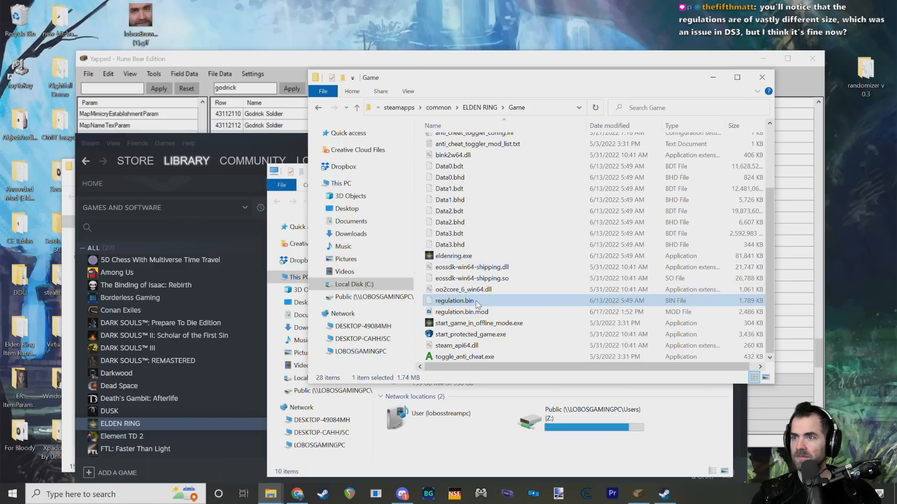
Step: Rename the original regulation.bin as regulation.bin.bak and accept the extension change
type("ak")
key("Return")
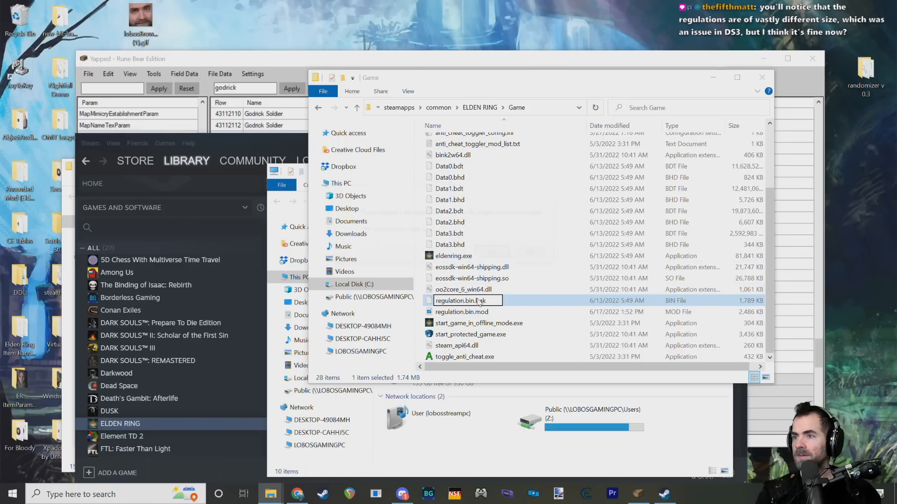
left_click(500, 254)
Step: Rename regulation.bin.mod as regulation.bin and accept the extension change
left_click(481, 315)
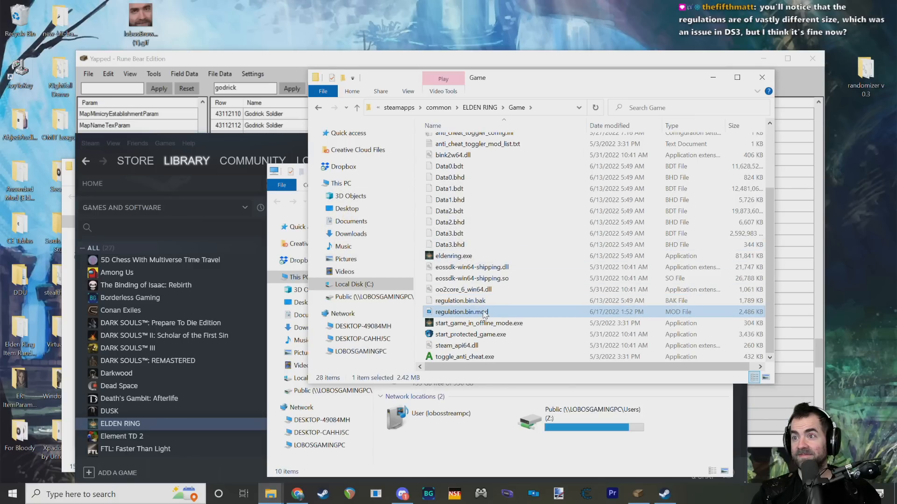
left_click(484, 314)
key("End")
key("BackSpace")
key("BackSpace")
key("BackSpace")
key("BackSpace")
key("Return")
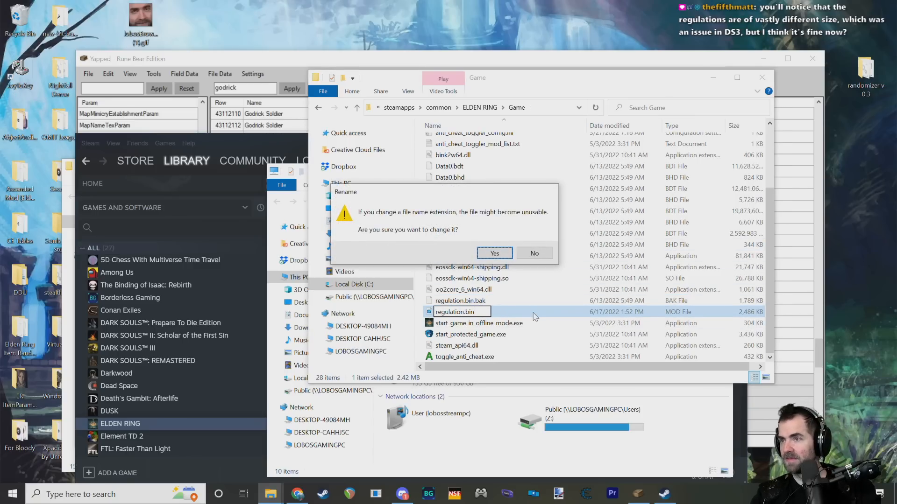
key("Return")
Step: Bring the Game folder window back to the front and run start_game_in_offline_mode.exe
left_click(273, 148)
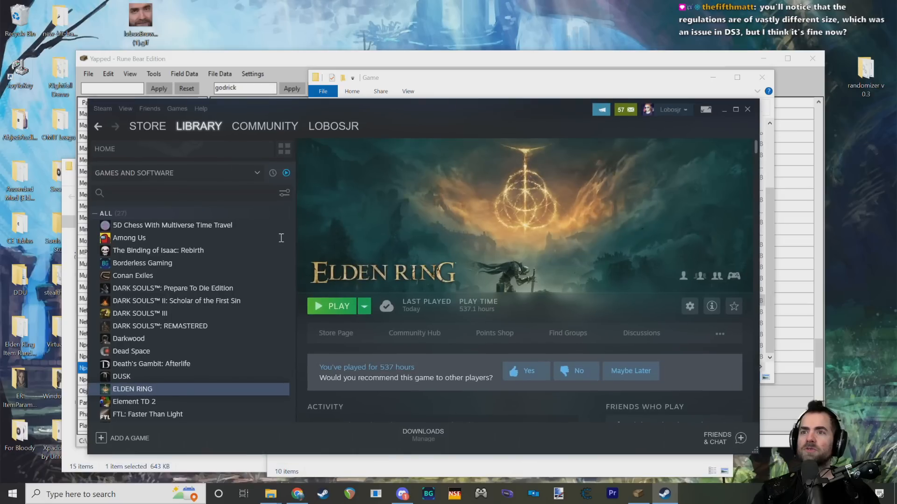
left_click(545, 463)
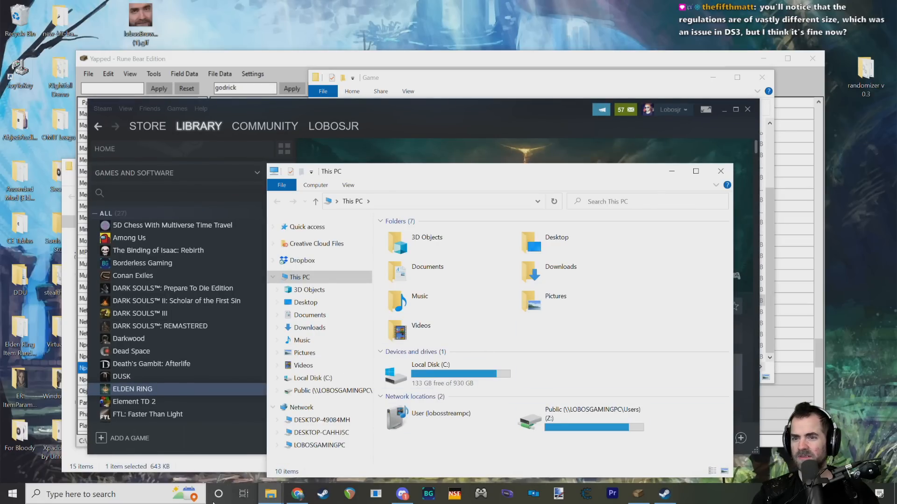
left_click(273, 498)
mouse_move(189, 446)
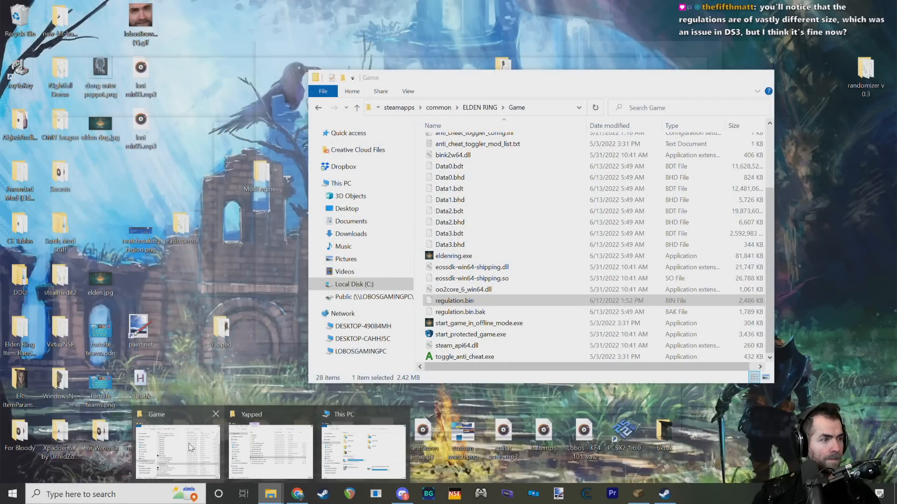
left_click(190, 446)
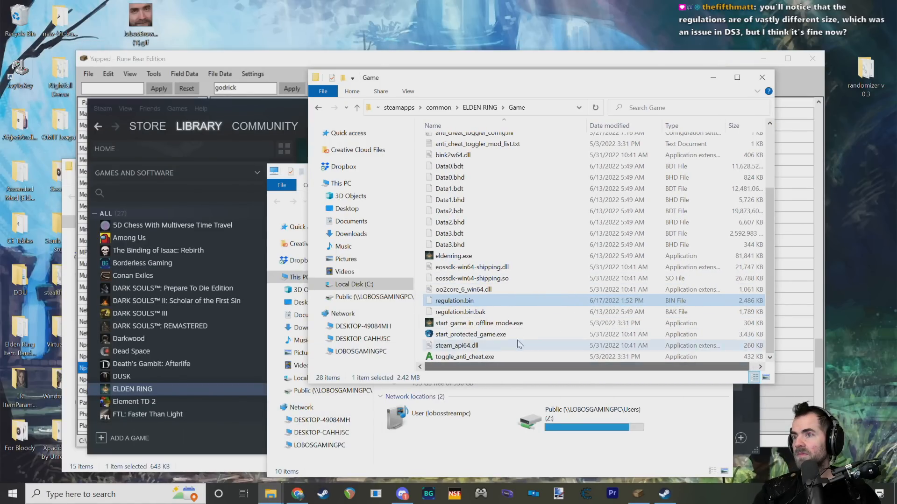
double_click(495, 324)
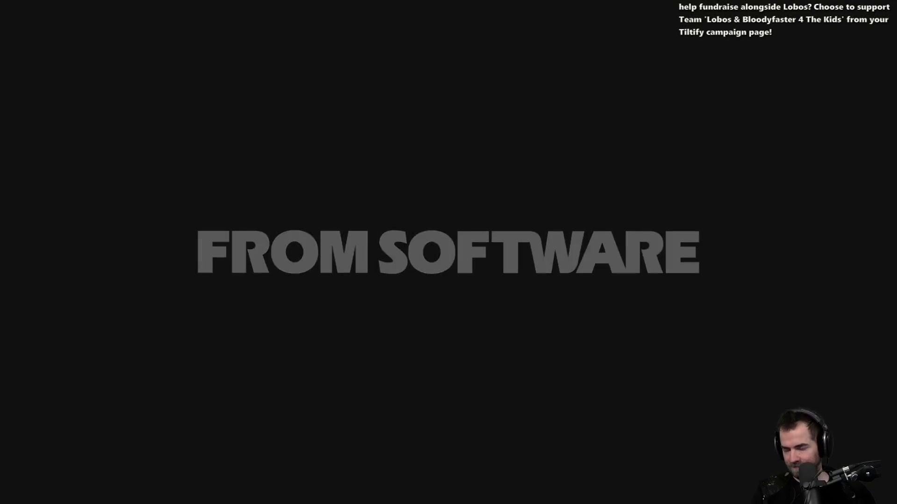
Step: Proceed past the title screen and online-mode notice, and open the list of saved games
key("e")
key("e")
key("e")
key("e")
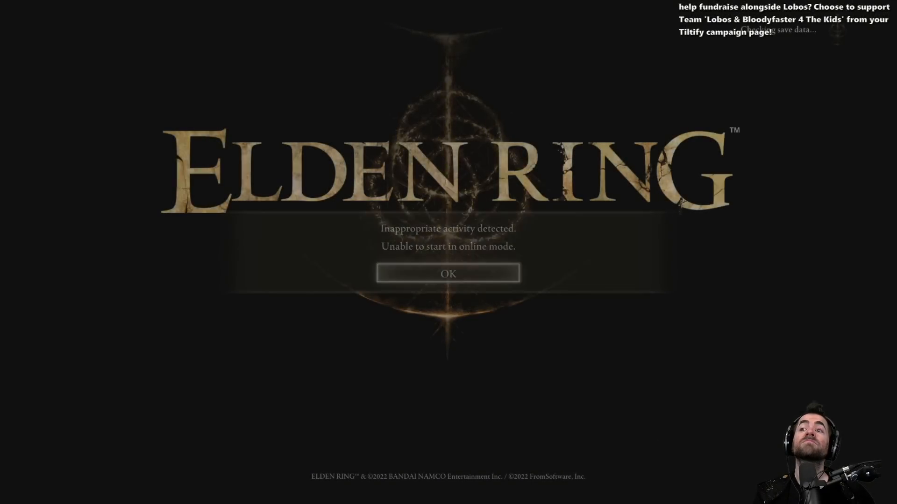
key("Down")
key("Up")
key("Down")
key("e")
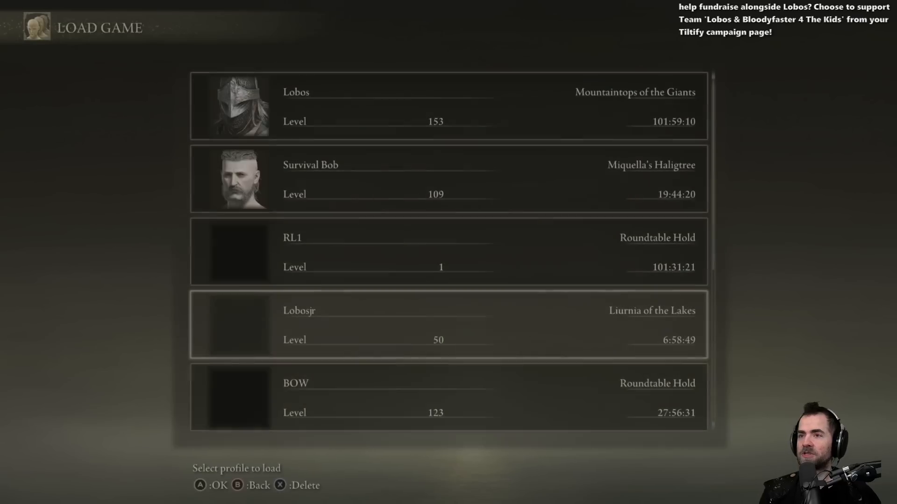
Step: Look through the saved character profiles to check that the save data loads, and return to the title menu
key("Down")
key("Down")
key("Down")
key("Down")
key("Down")
key("Down")
key("Up")
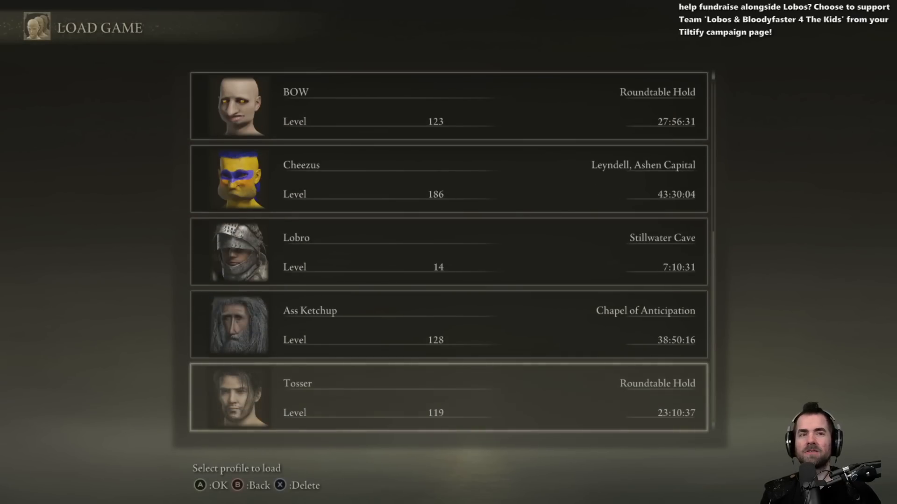
key("Up")
key("Down")
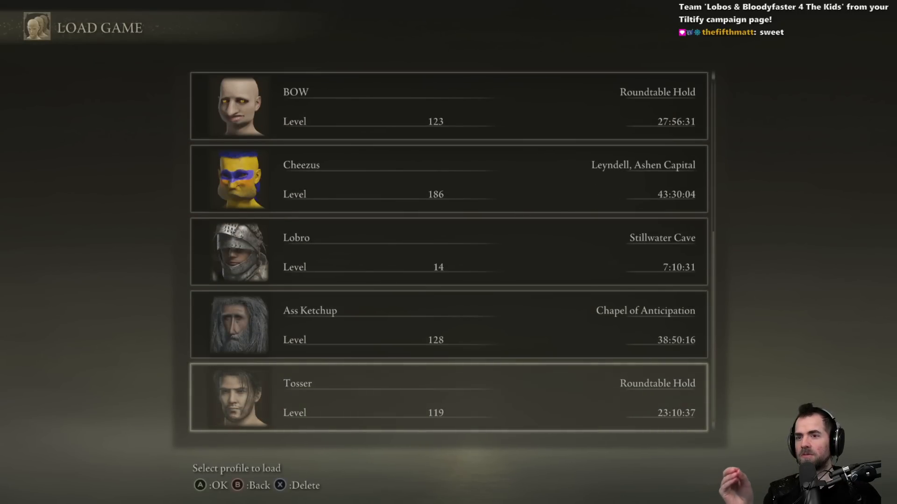
key("Up")
key("Up")
key("Up")
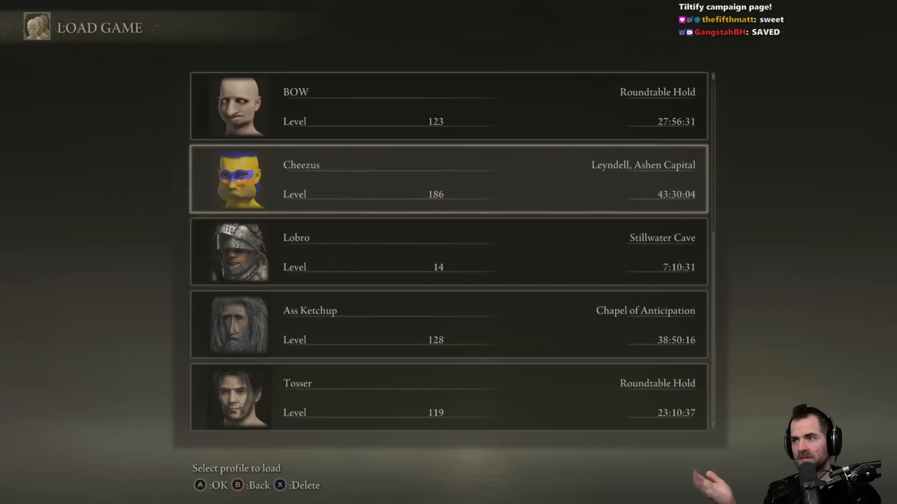
key("Up")
key("Down")
key("Down")
key("Up")
key("Up")
key("Up")
key("Up")
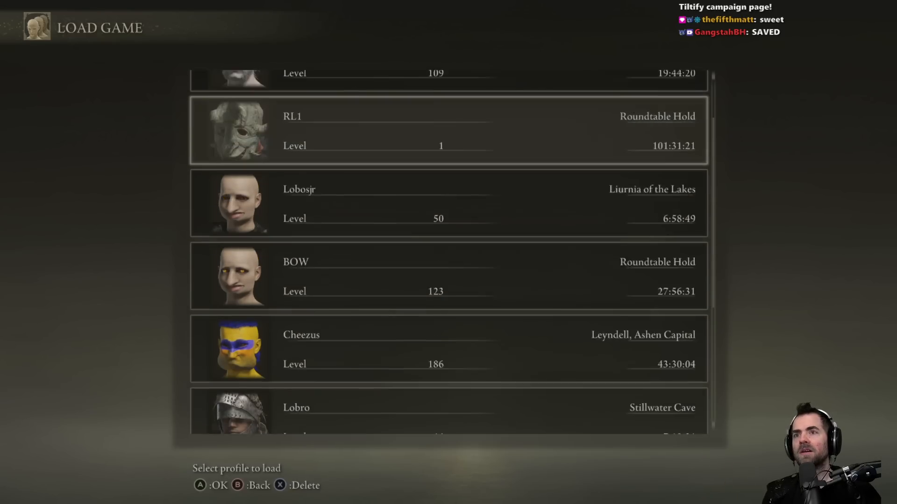
key("Up")
key("Up")
key("Escape")
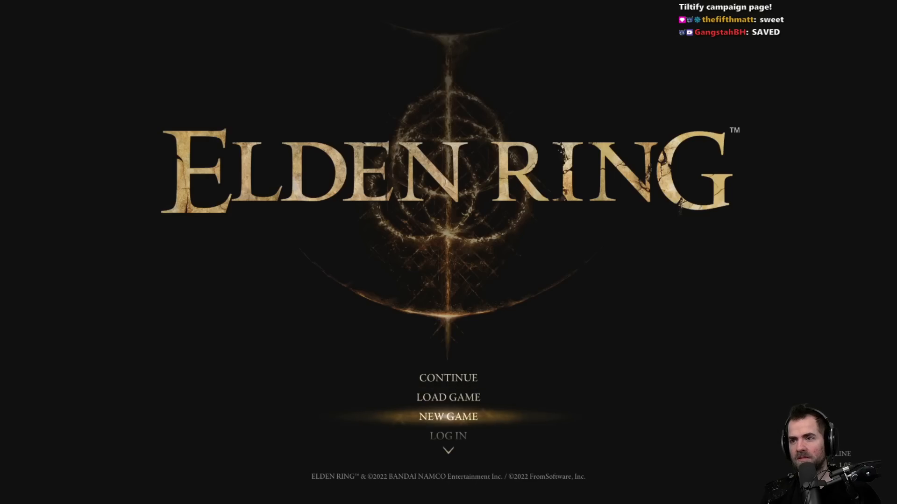
Step: Start a new game with the Vagabond as the character base
key("Return")
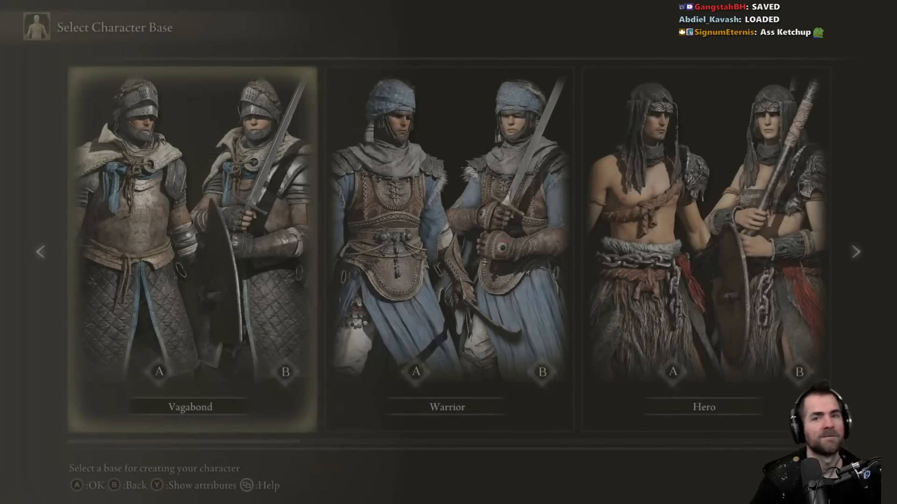
key("Return")
Step: Name the new character godricktest
key("Return")
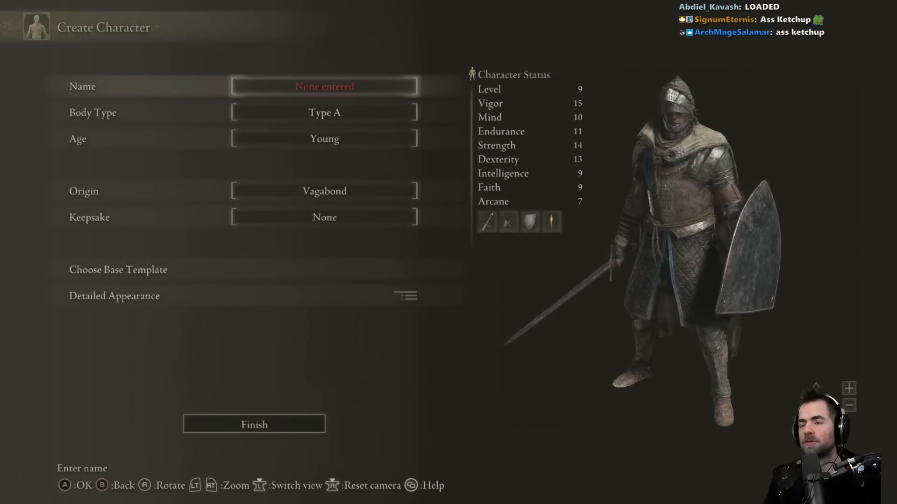
key("Return")
key("Return")
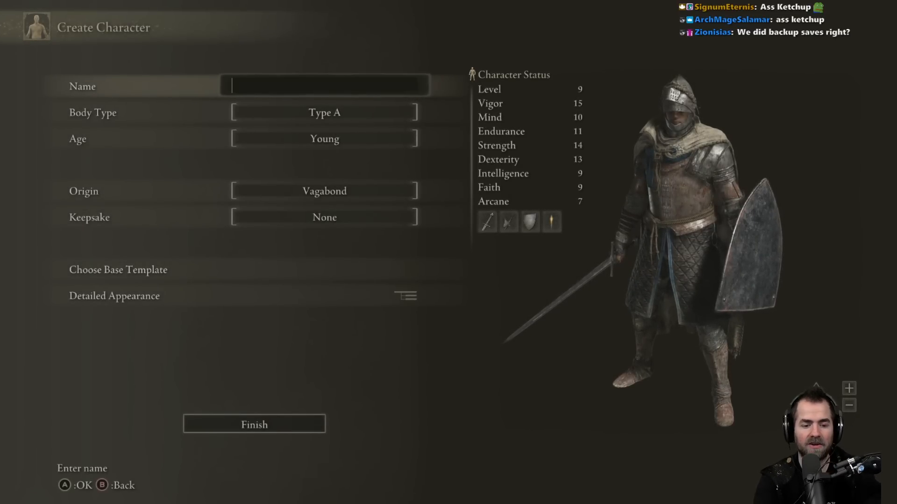
type("godricktest")
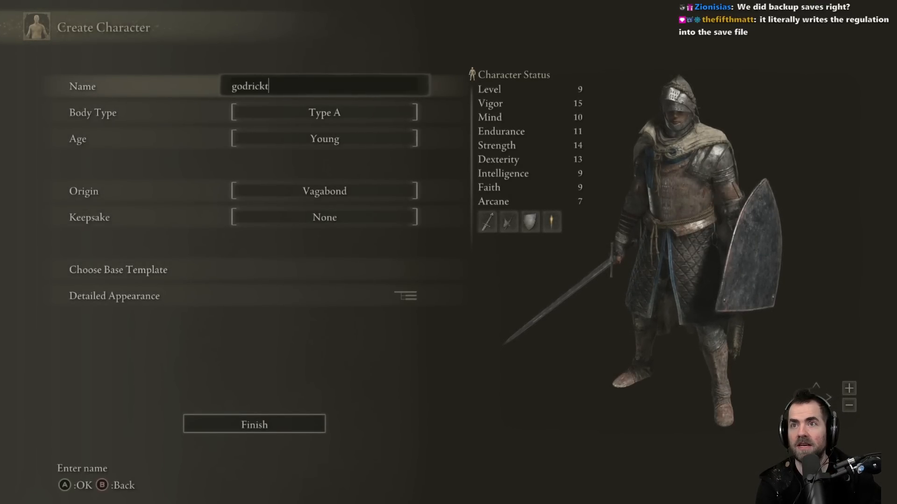
key("Return")
Step: Finalize the godricktest character and confirm starting the game with it
key("Up")
key("Return")
key("Left")
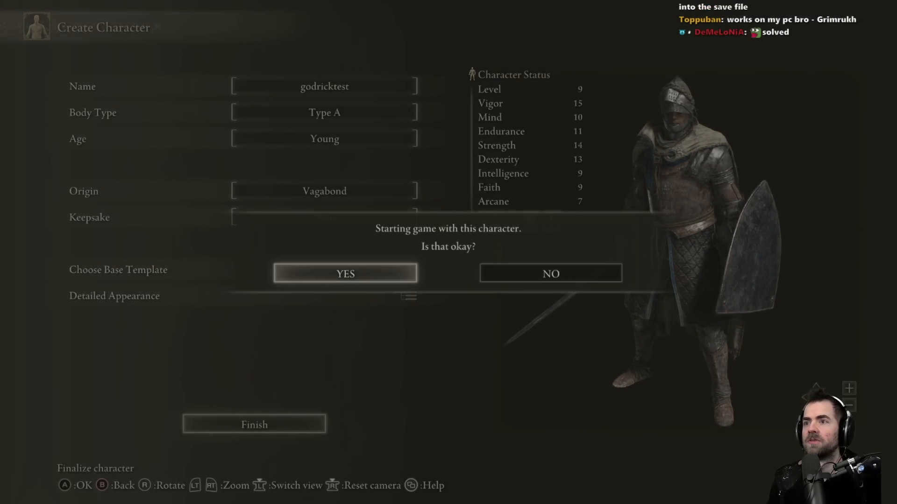
key("Return")
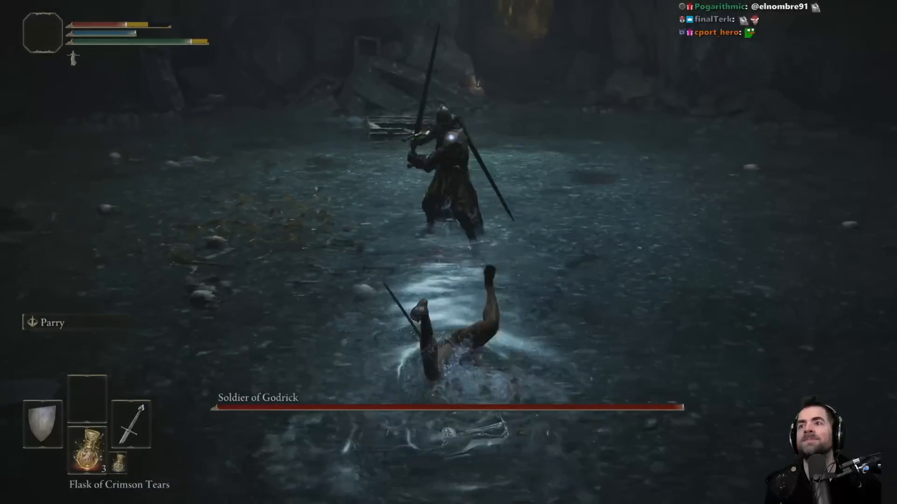
Step: Switch from the boss fight to Yapped and check SpEffect ID [17] of the Stranded Graveyard Godrick Soldier boss
key("Escape")
key("Escape")
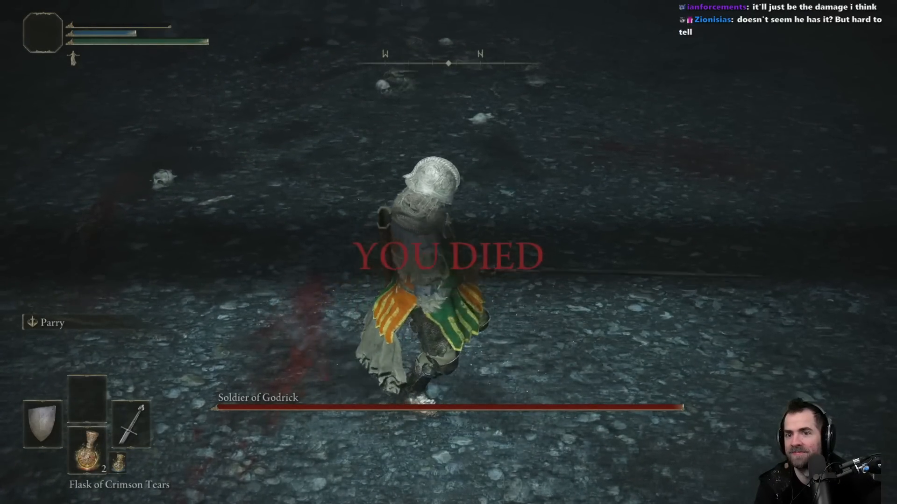
key("alt+Tab")
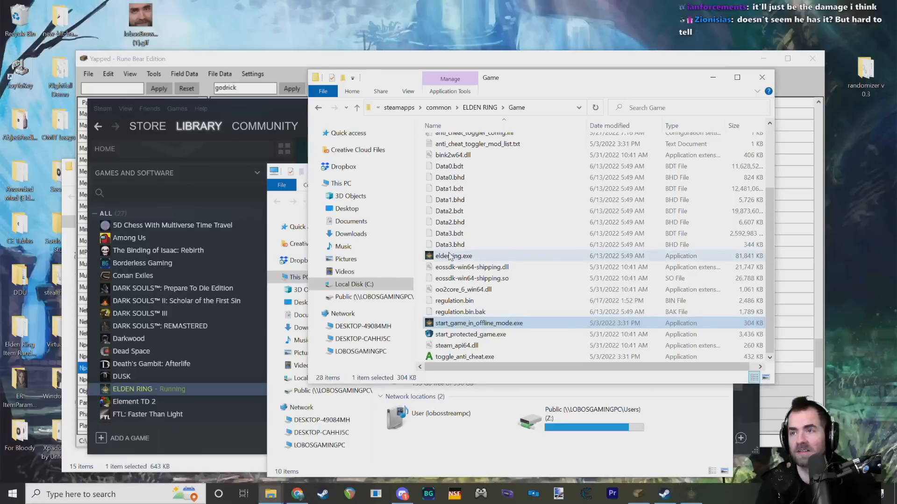
left_click(206, 134)
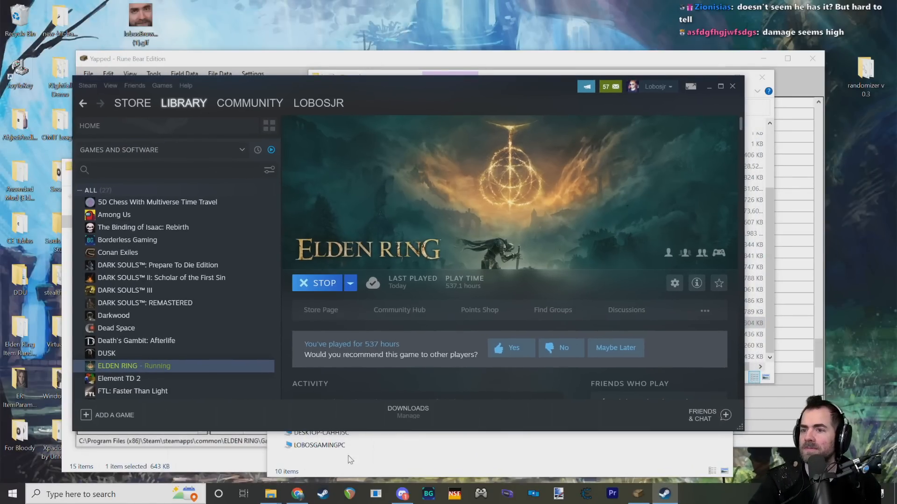
left_click_drag(214, 60, 184, 43)
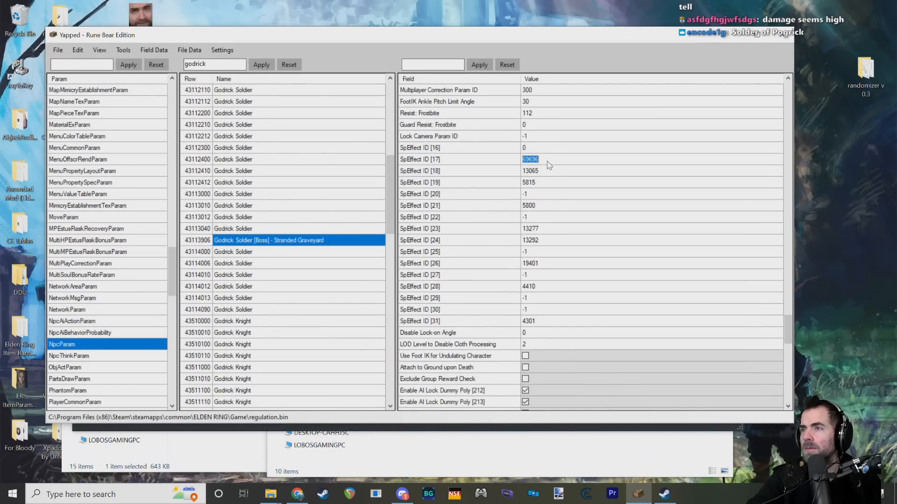
left_click(572, 162)
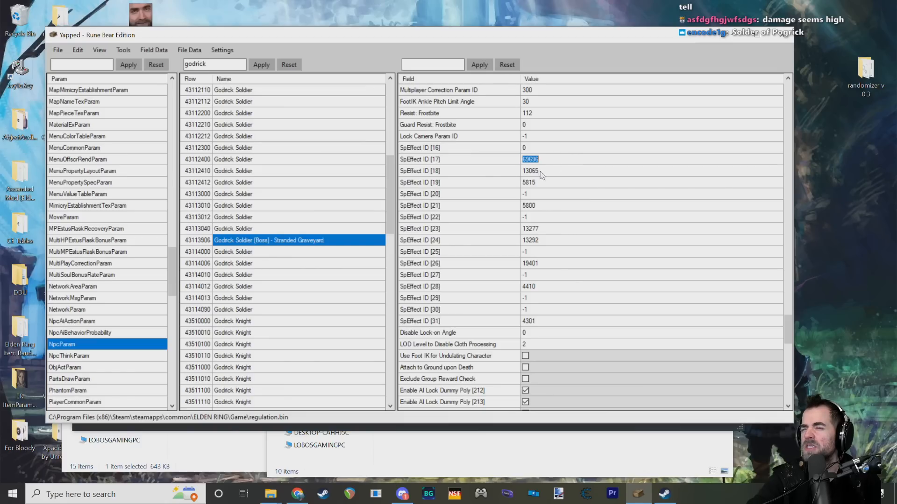
left_click(482, 162)
Step: Bring up the open File Explorer windows and close the spare This PC window
left_click(267, 496)
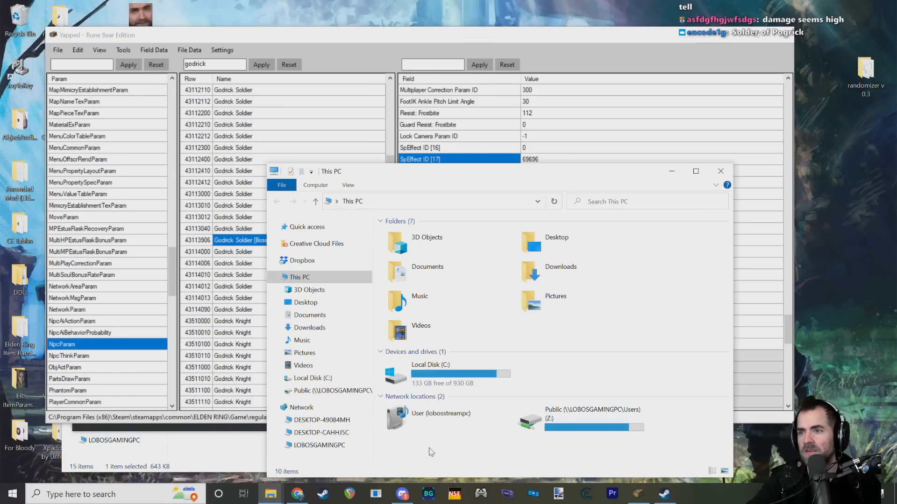
left_click(183, 460)
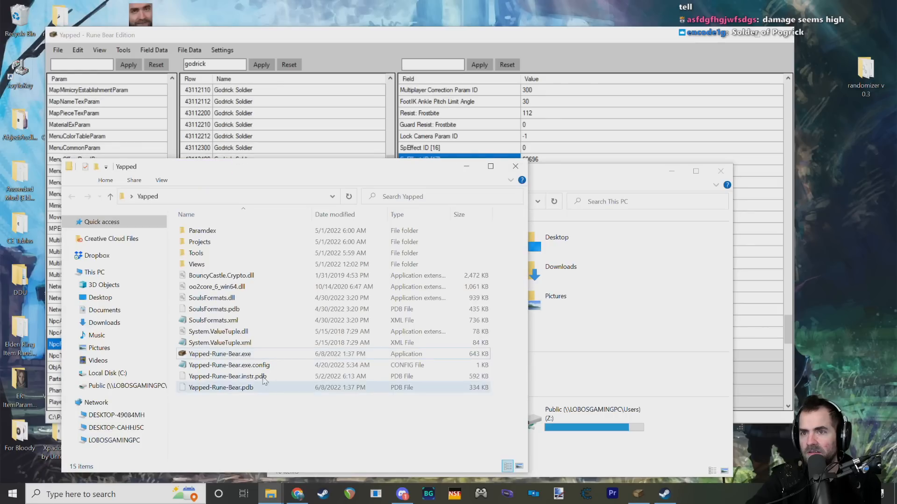
left_click_drag(593, 175, 605, 139)
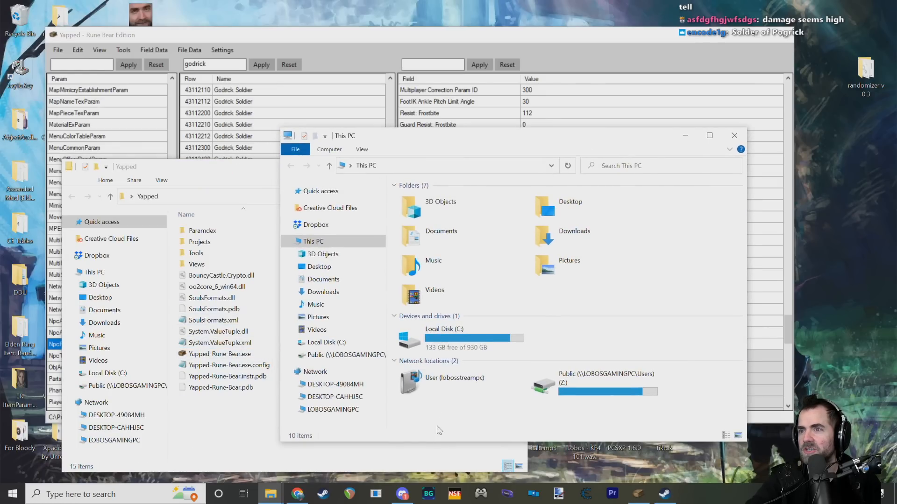
left_click(233, 463)
left_click(734, 135)
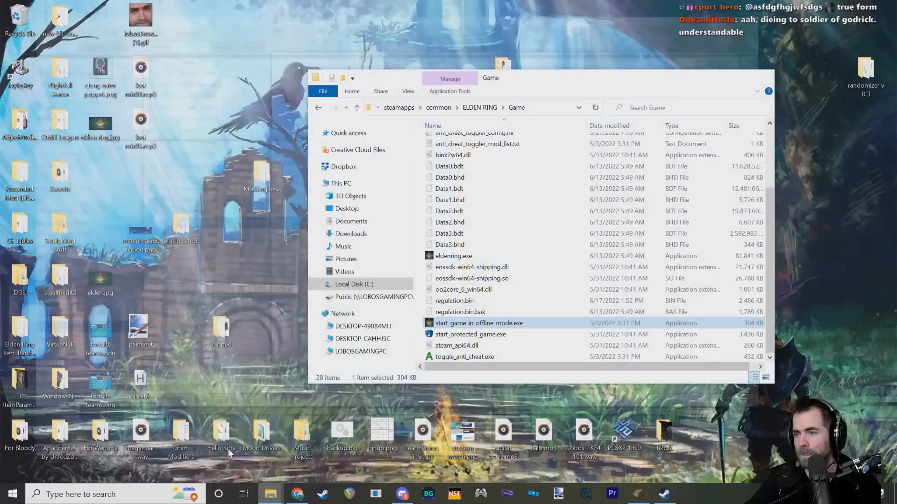
Step: Bring the Elden Ring Game folder into view and check the modification date of regulation.bin
left_click(311, 434)
left_click(225, 439)
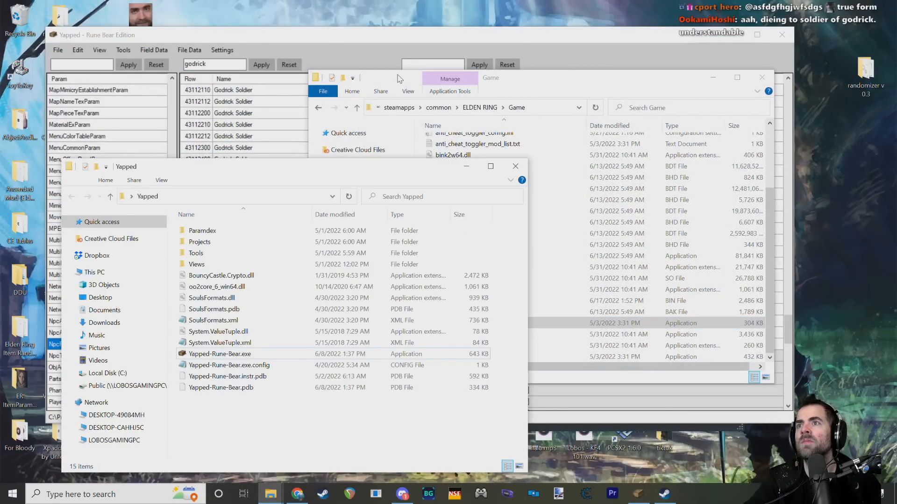
left_click_drag(403, 78, 451, 93)
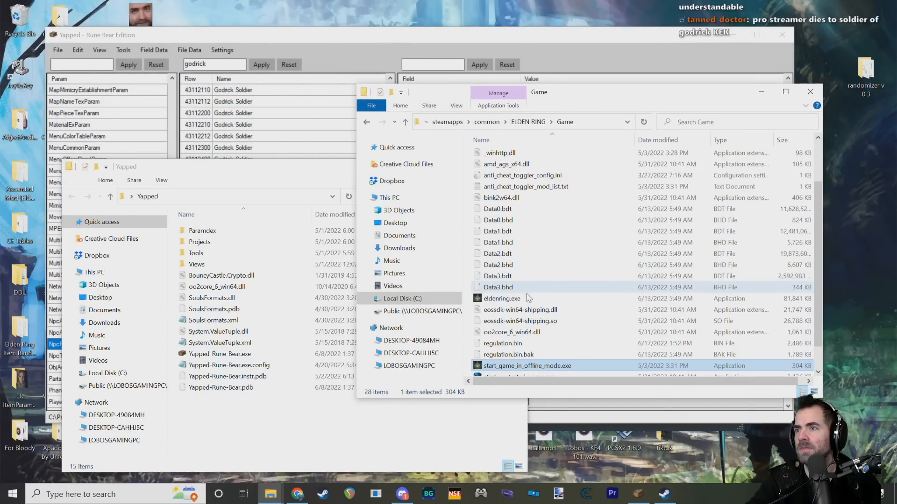
left_click(537, 315)
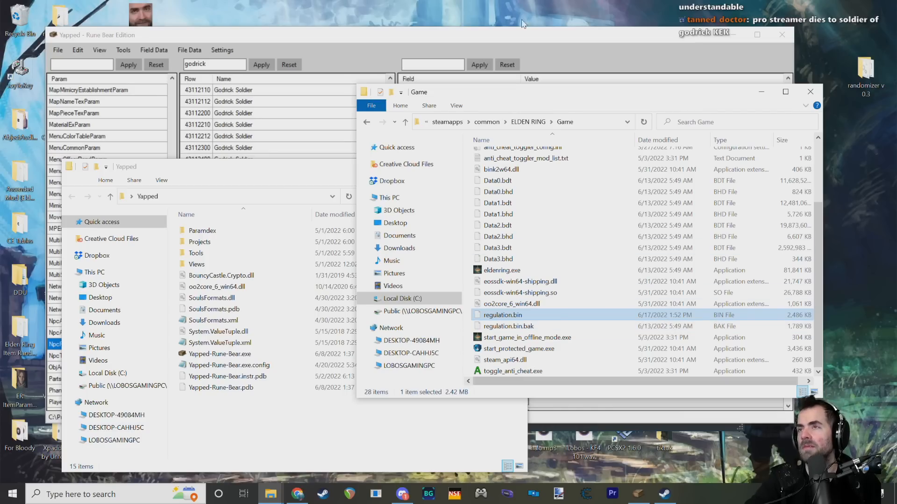
Step: Return to Yapped and open SpEffectParam at the Soldier of Godrick Lightning Buff row
left_click_drag(519, 40, 513, 36)
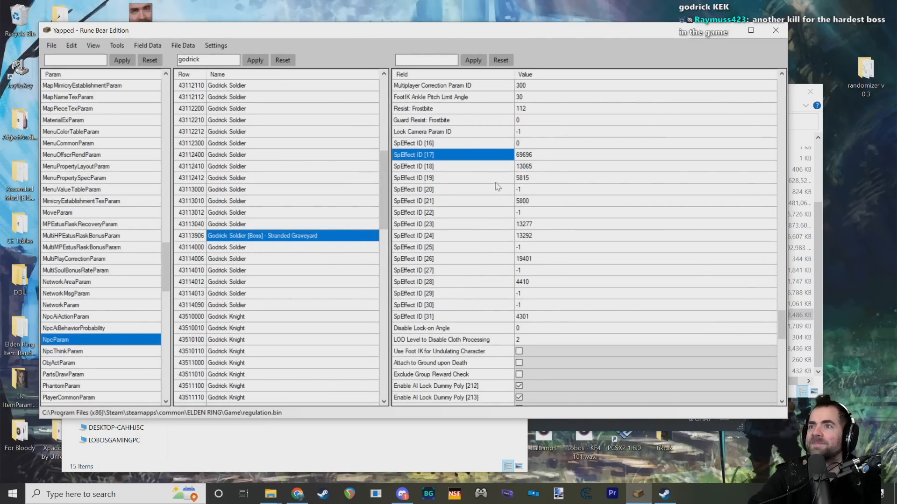
scroll(532, 238, "up", 7)
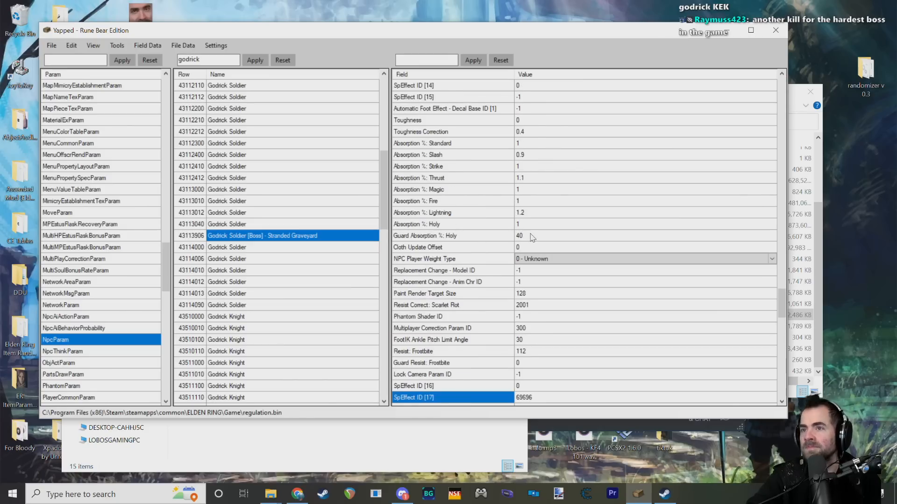
scroll(70, 360, "down", 9)
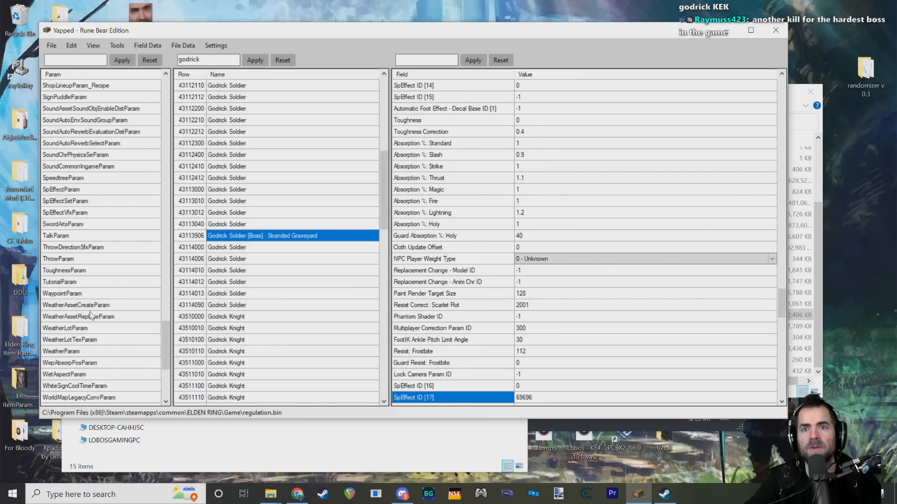
scroll(97, 297, "up", 5)
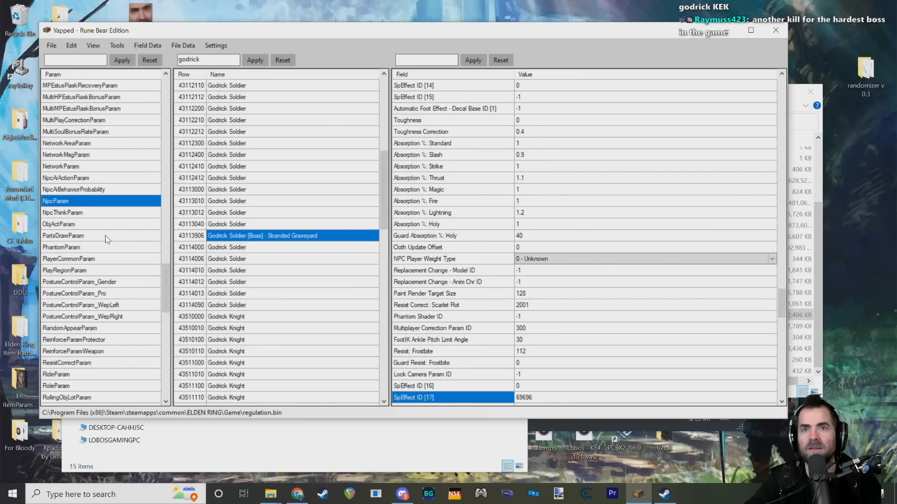
scroll(74, 290, "down", 8)
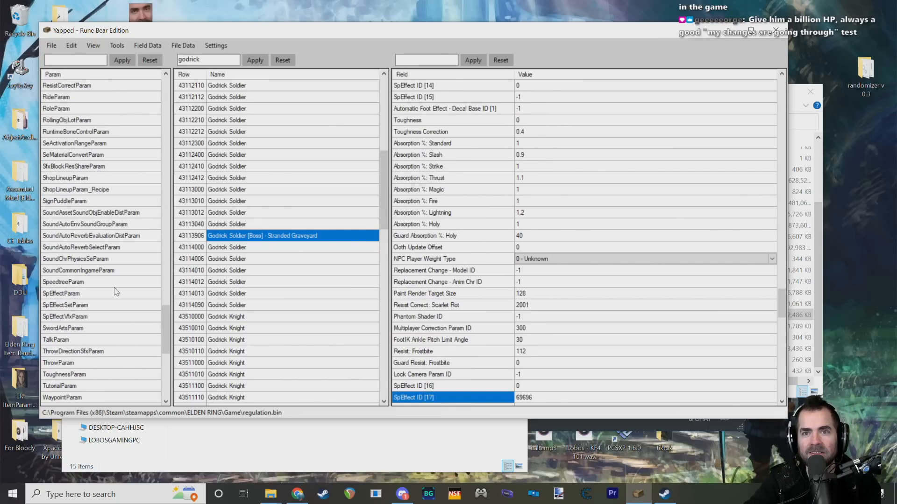
left_click(117, 293)
Step: Set Max HP % of the Soldier of Godrick Lightning Buff to 10, continuing past the exception dialog
left_click(520, 96)
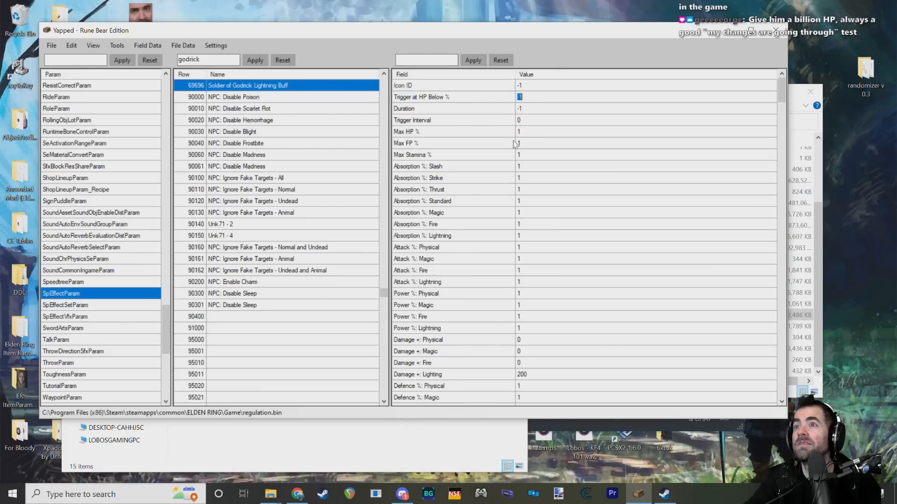
left_click(522, 132)
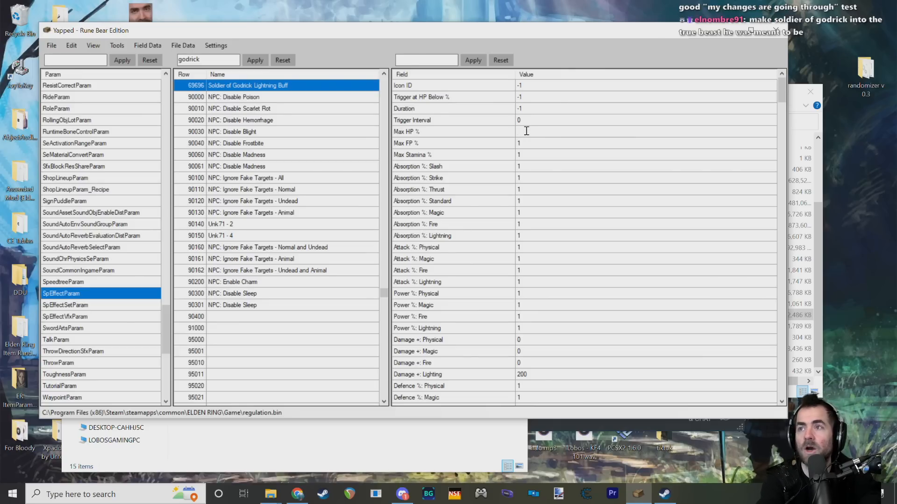
left_click(433, 134)
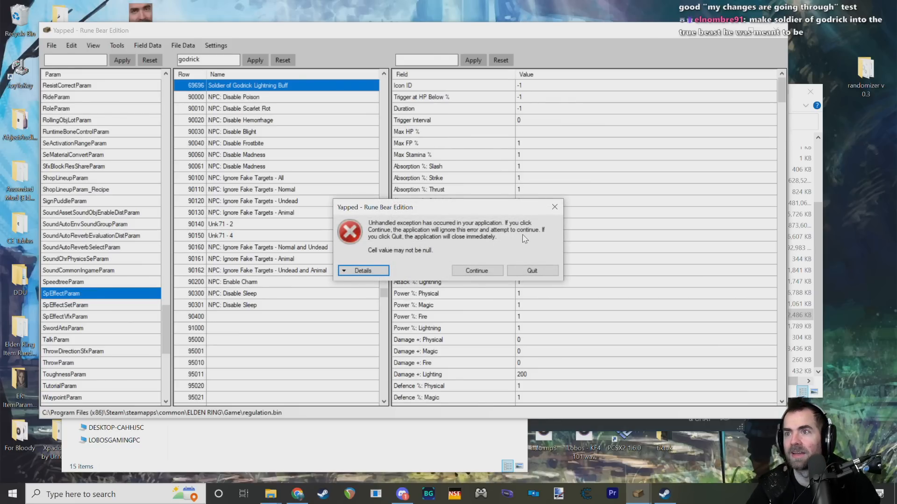
left_click(350, 273)
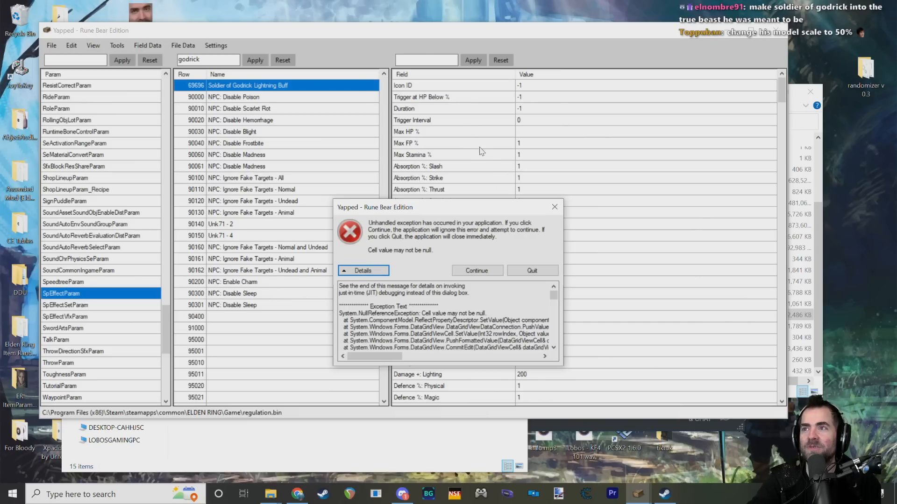
left_click(482, 273)
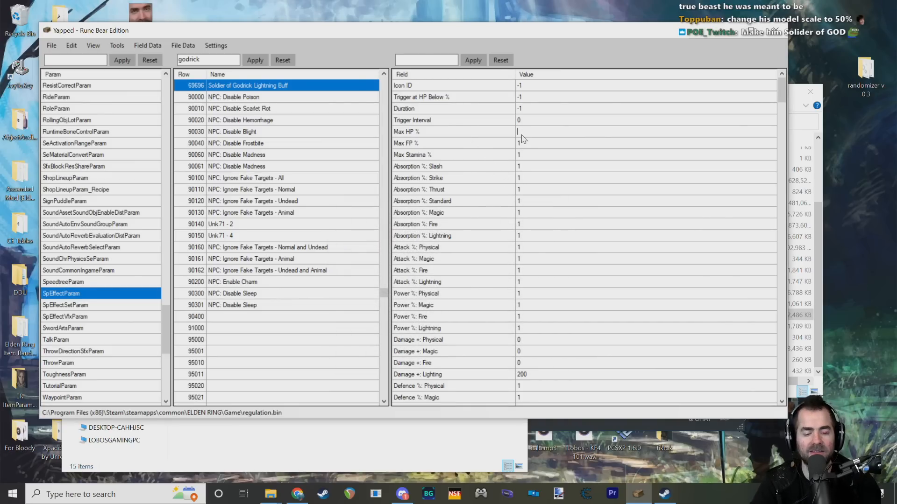
type("10")
key("Return")
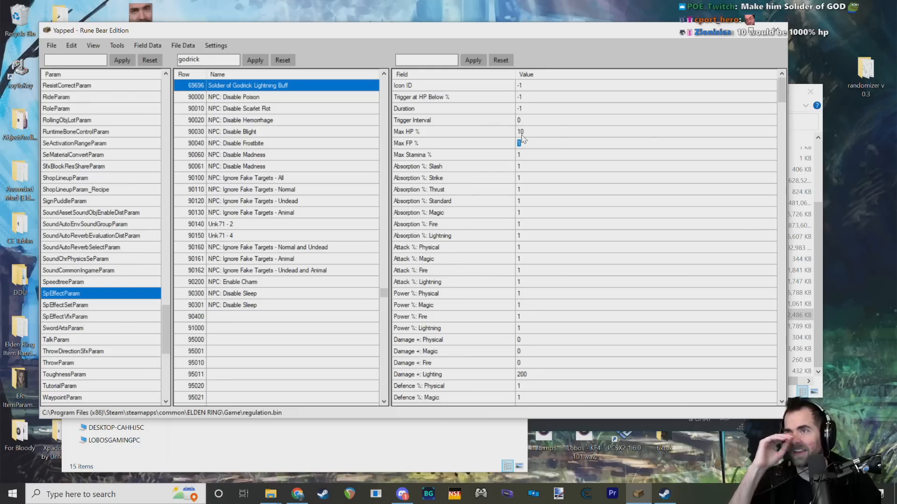
left_click(532, 133)
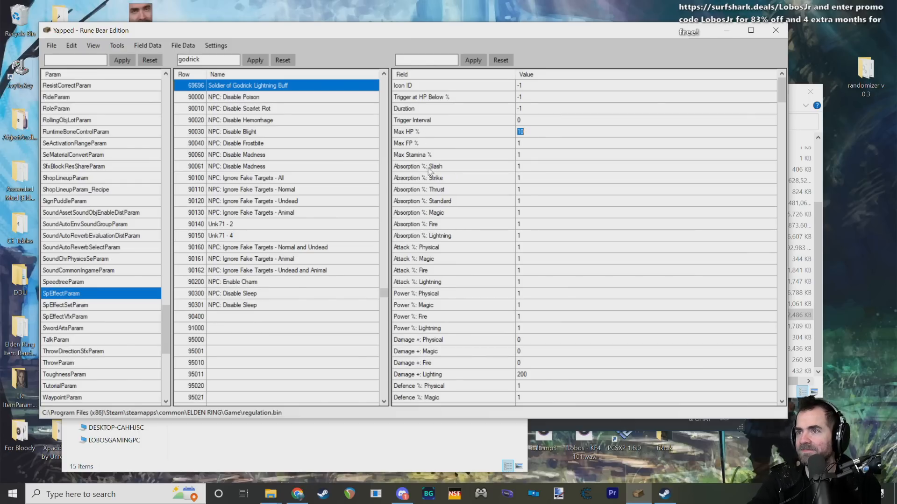
key("Up")
key("Down")
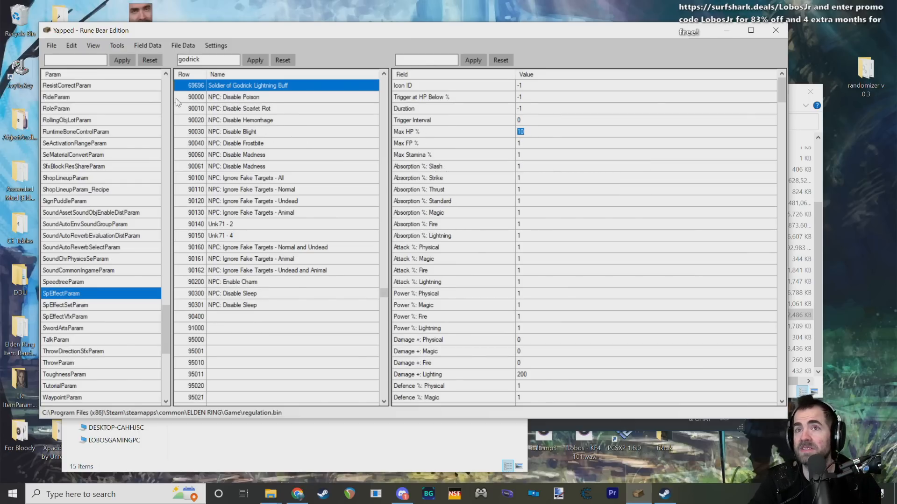
Step: Save the edited params to regulation.bin and dismiss the save notice
left_click(51, 45)
left_click(73, 71)
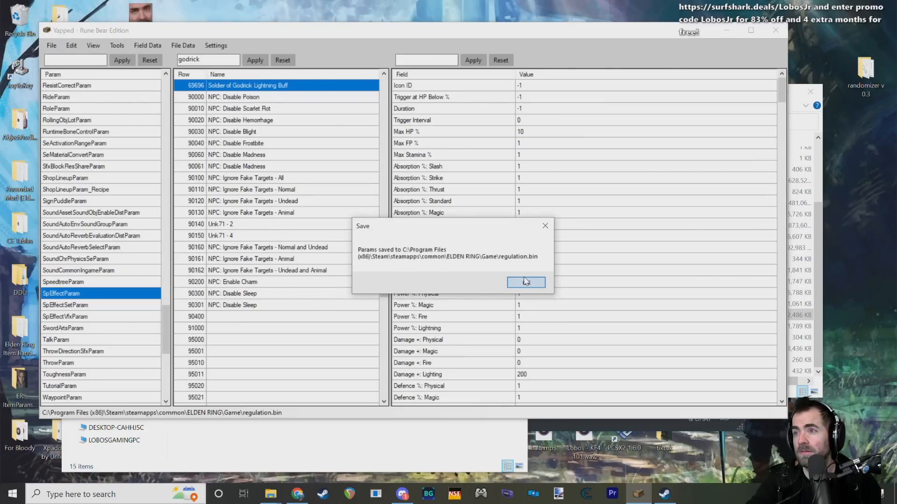
left_click(524, 282)
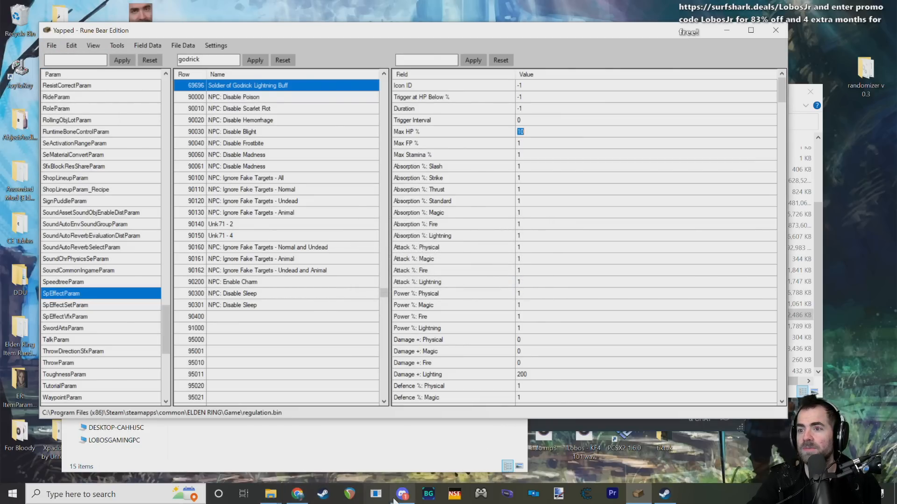
Step: Switch to Steam and stop the running Elden Ring game
left_click(664, 493)
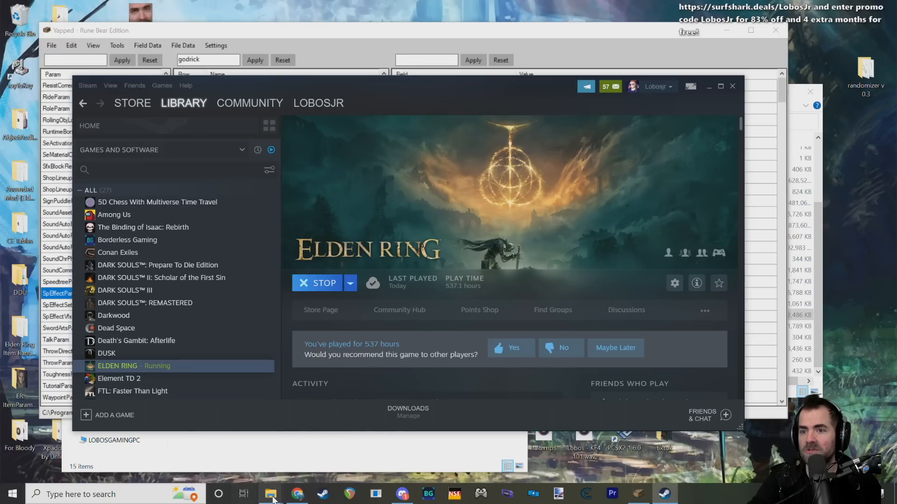
left_click(317, 283)
left_click(375, 290)
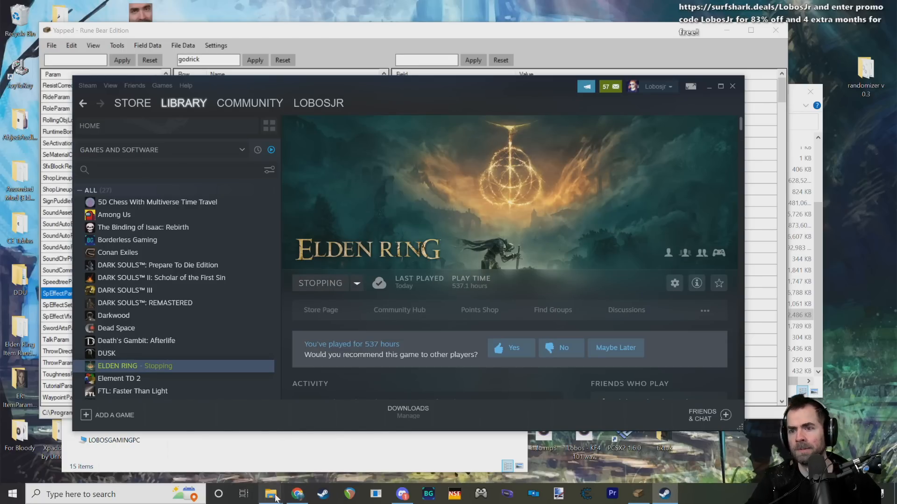
Step: Move the Steam window aside and bring the Elden Ring Game folder window to the front
mouse_move(271, 494)
mouse_move(305, 465)
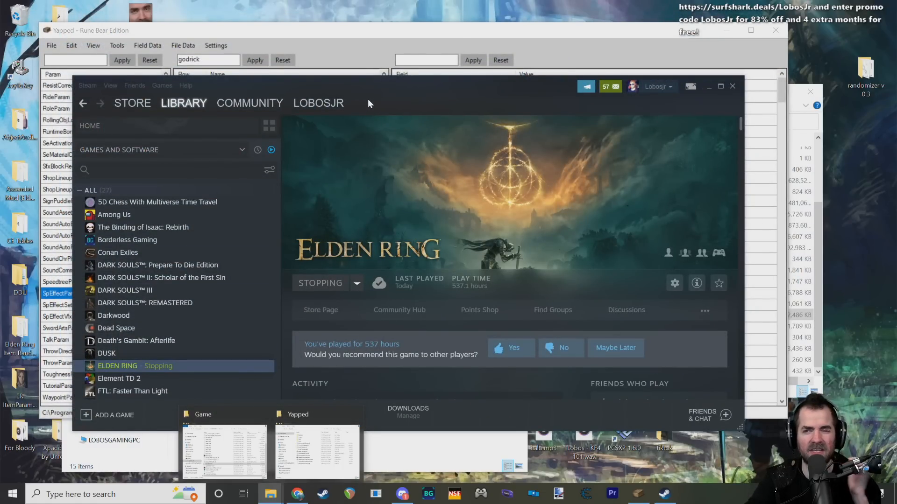
left_click_drag(368, 99, 388, 90)
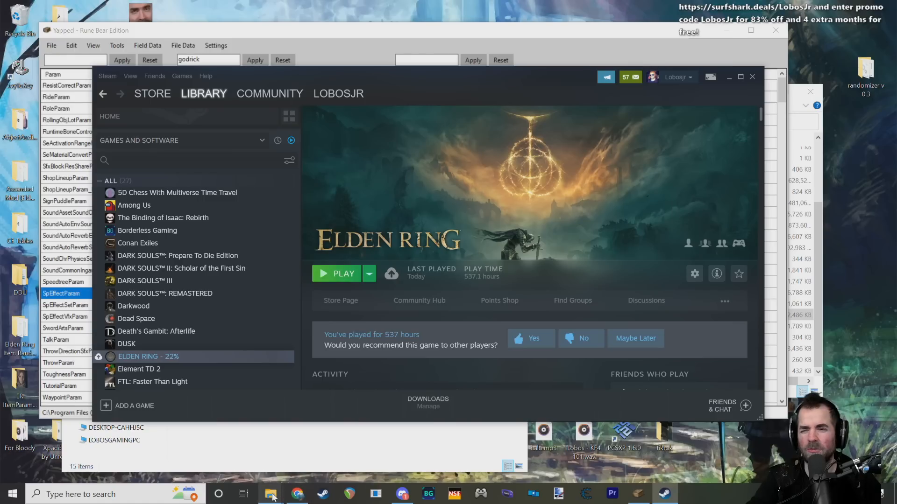
mouse_move(277, 462)
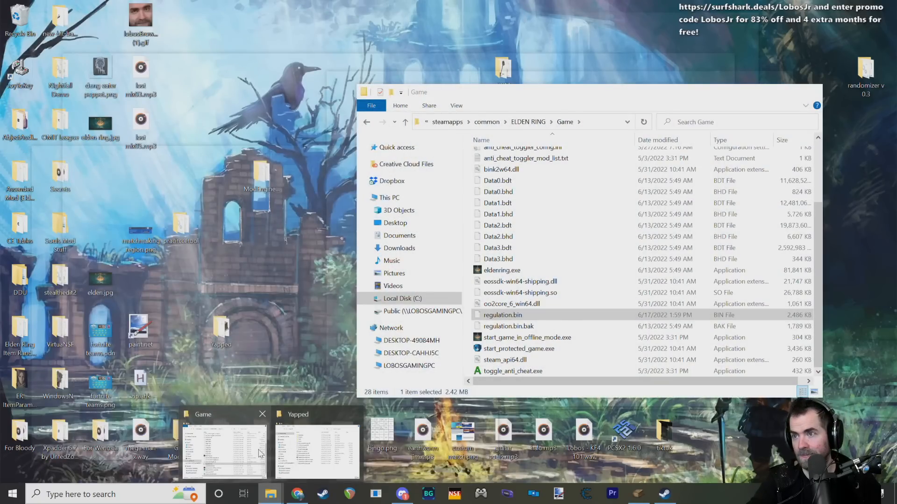
left_click(260, 453)
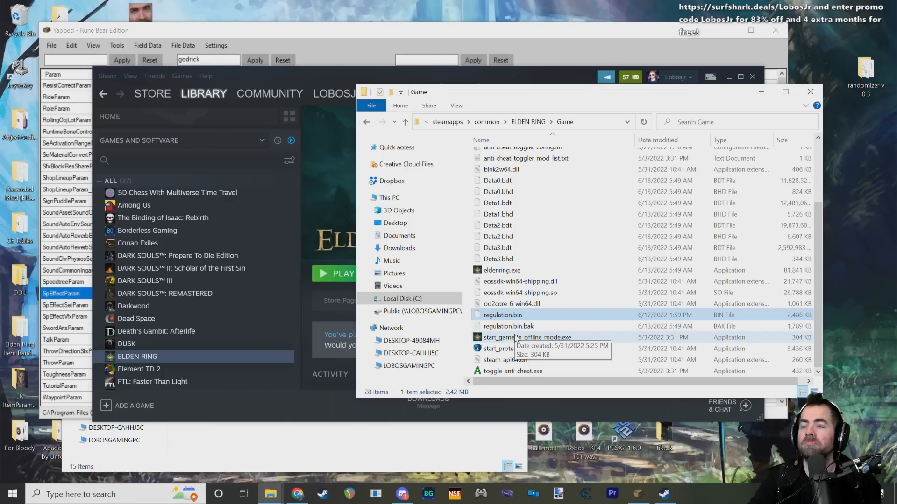
Step: Launch Elden Ring in offline mode, load the saved character and go through the fog to the Stranded Graveyard boss
double_click(516, 337)
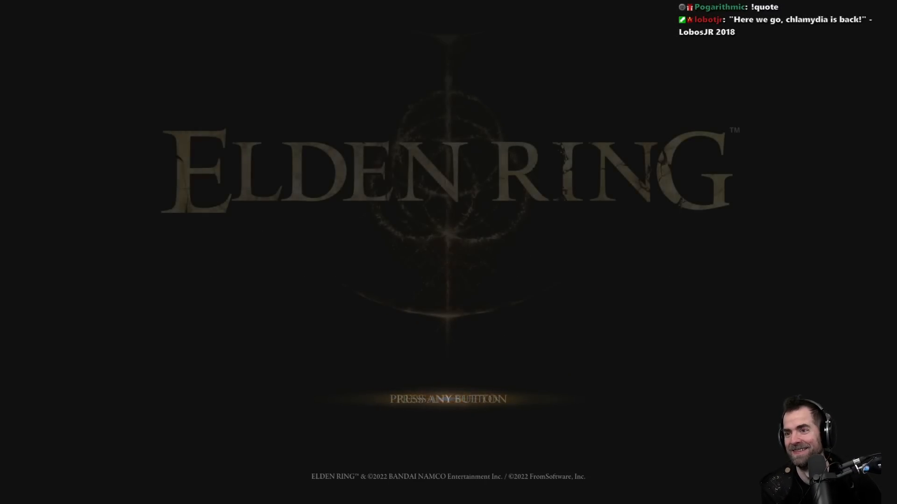
key("Return")
key("Return")
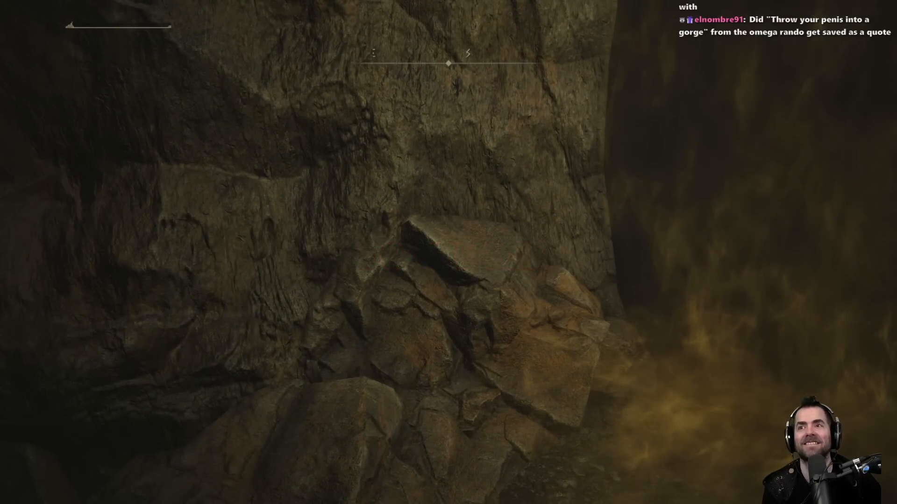
key("e")
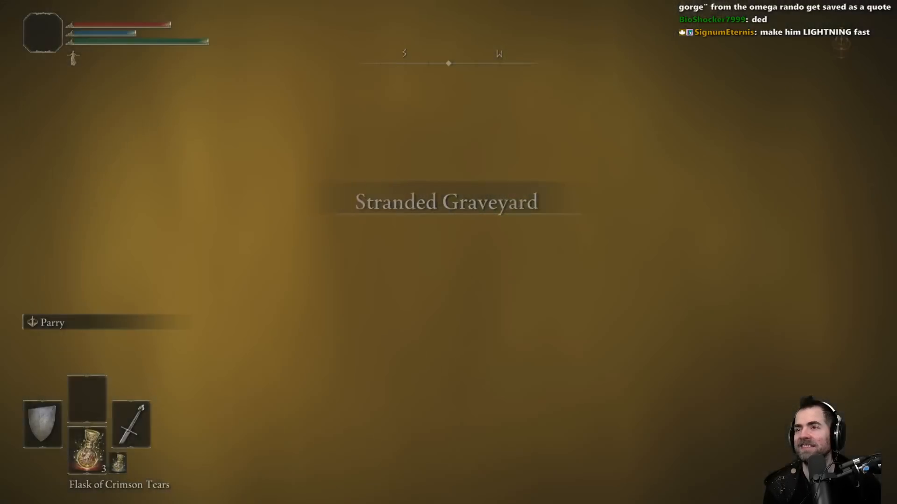
key("w")
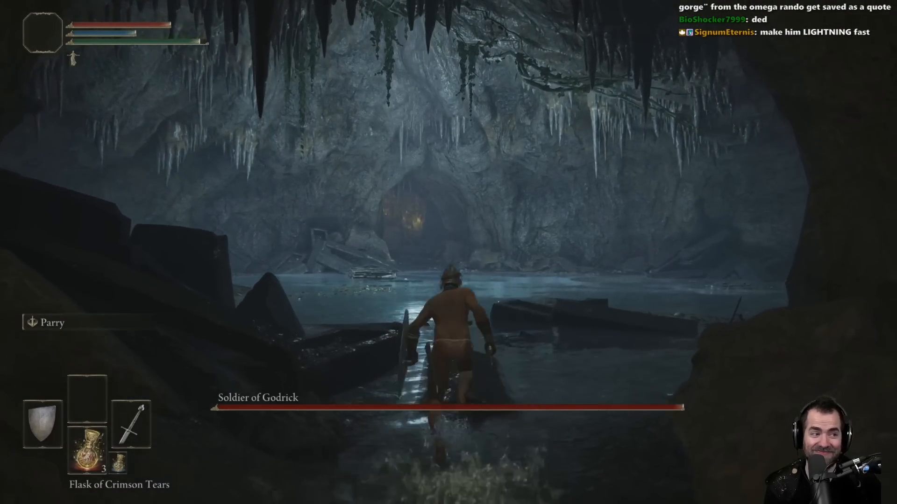
Step: Run up to the Soldier of Godrick and attack him repeatedly to test his HP and lightning buff
key("w")
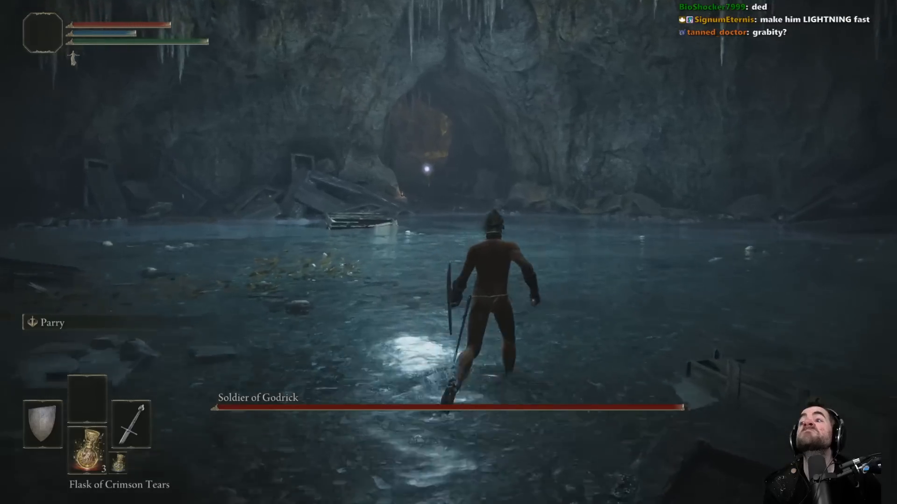
key("space")
key("f")
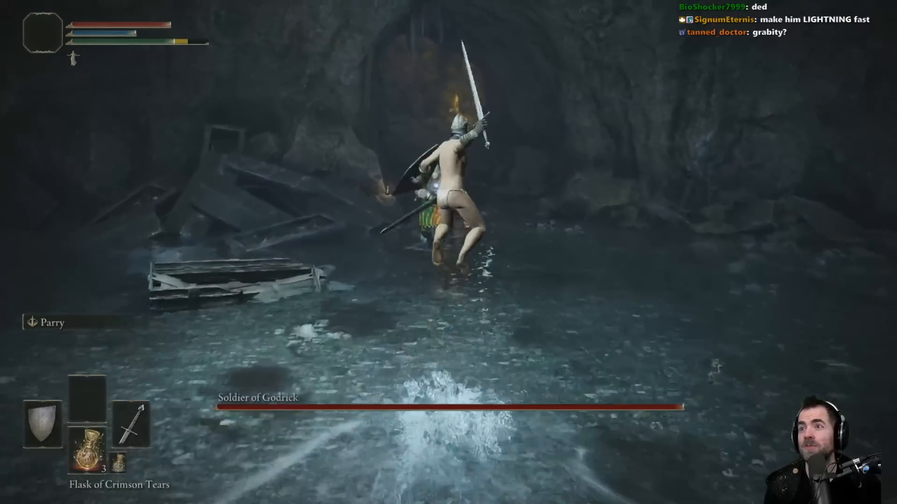
key("space")
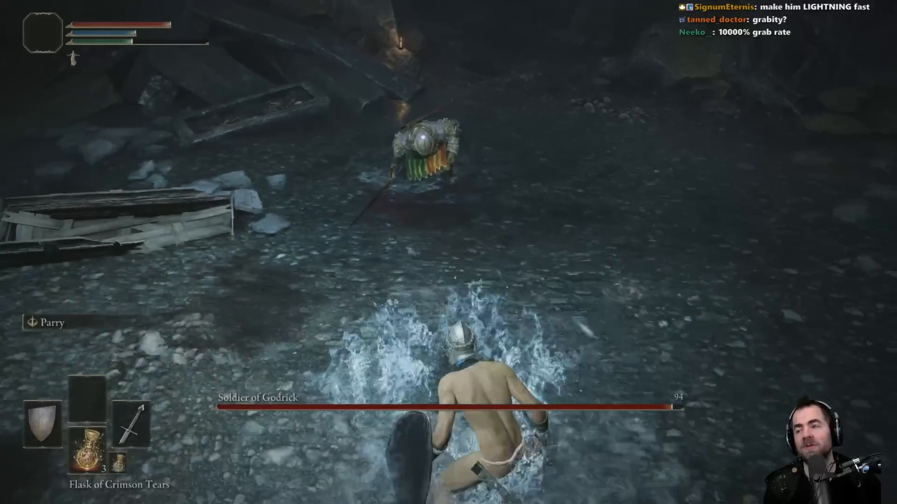
key("w")
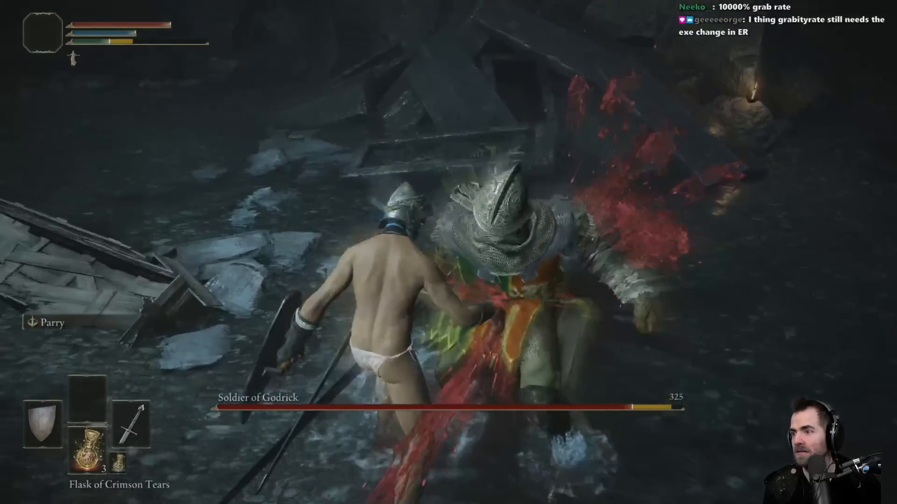
key("f")
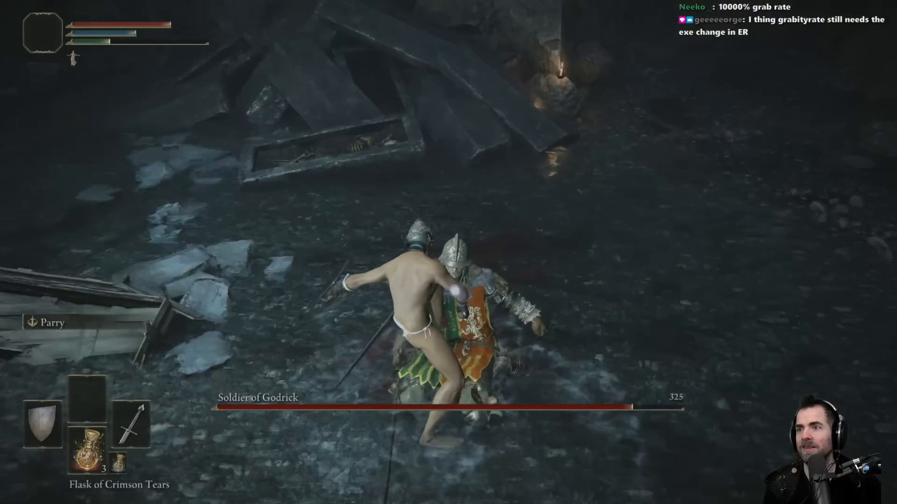
Step: Quit the boss fight, close Elden Ring and switch back to Yapped - Rune Bear Edition
key("Escape")
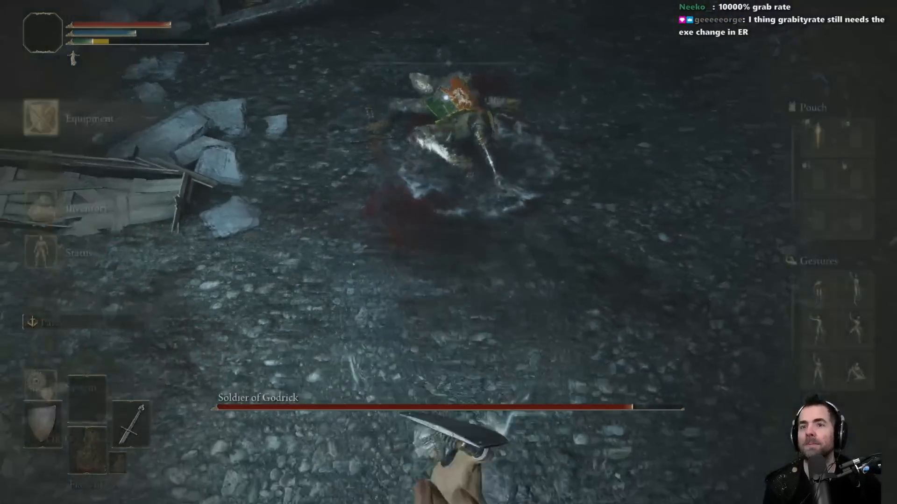
key("Up")
key("e")
key("z")
key("e")
key("Left")
key("e")
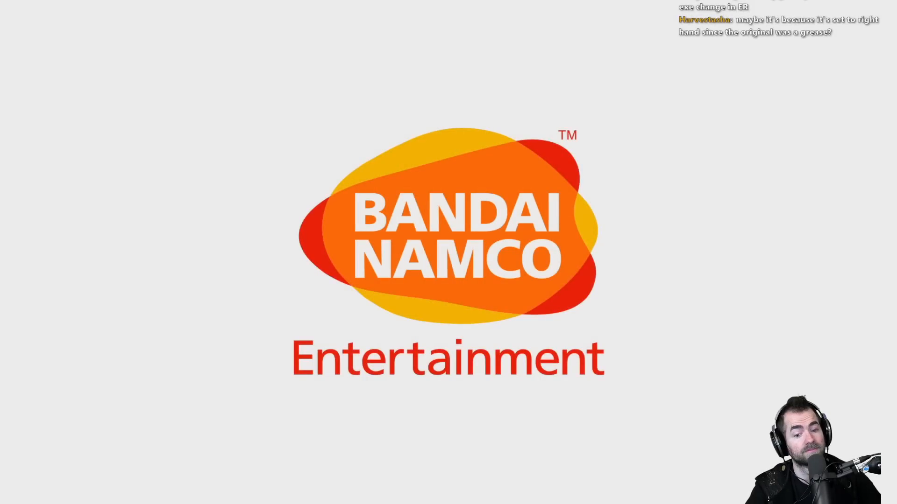
key("alt+F4")
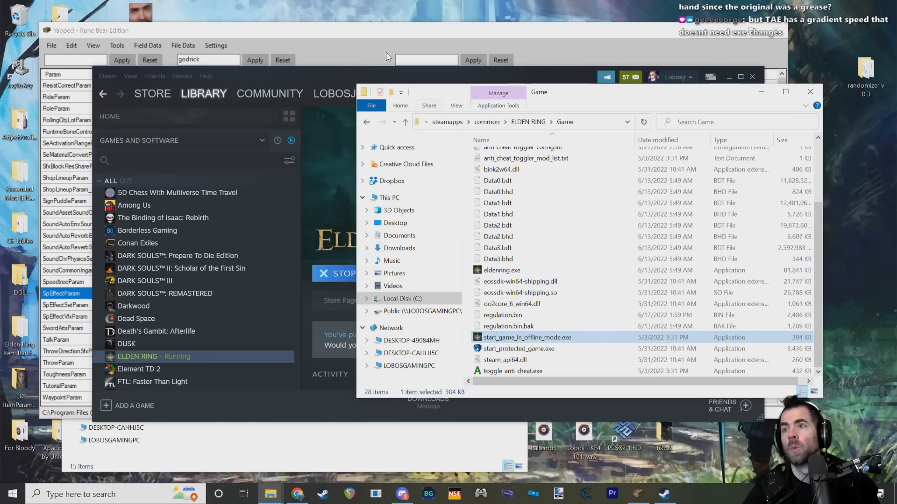
left_click(279, 31)
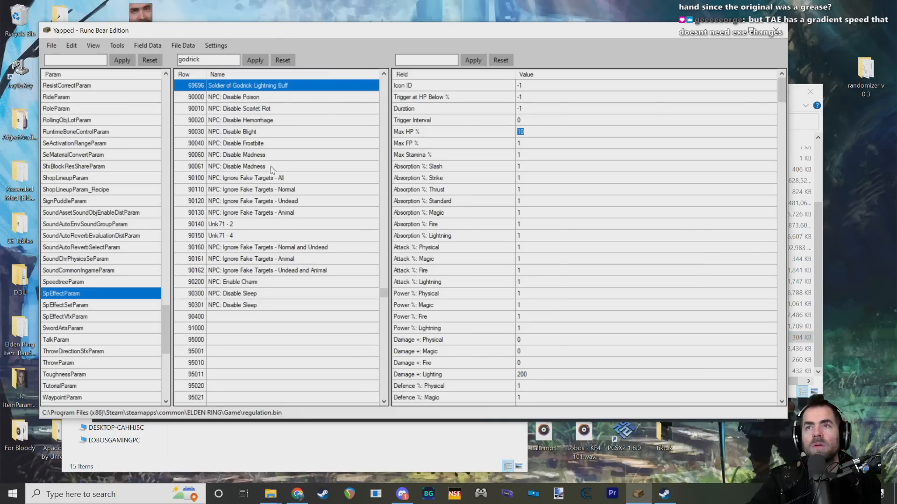
Step: Set the Soldier of Godrick Lightning Buff's Max HP % to 1 and Max FP % to 5
left_click(536, 130)
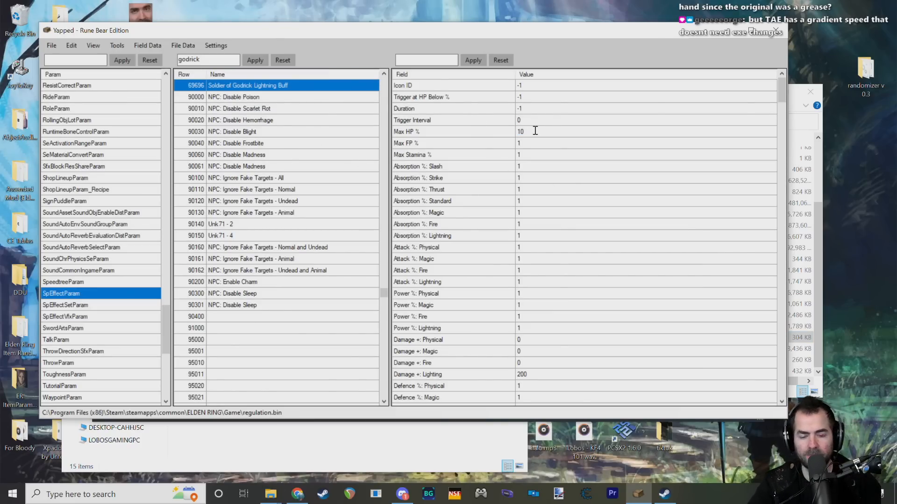
key("Return")
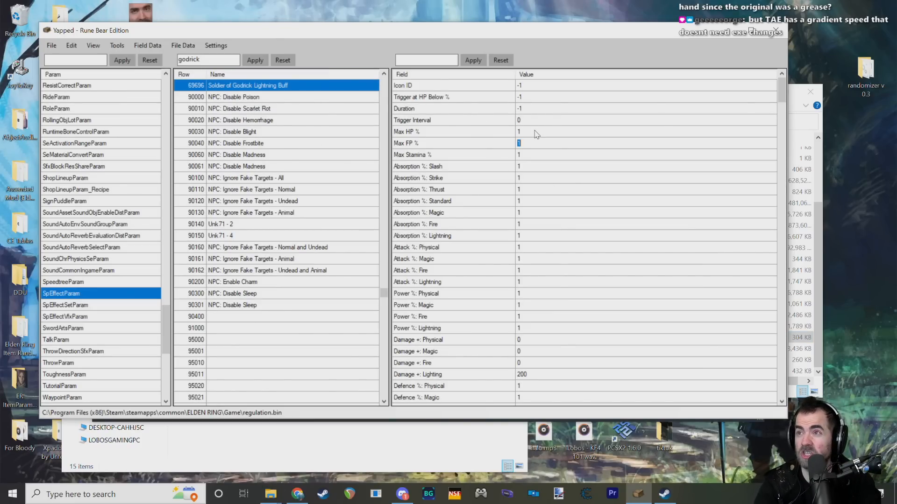
left_click(525, 144)
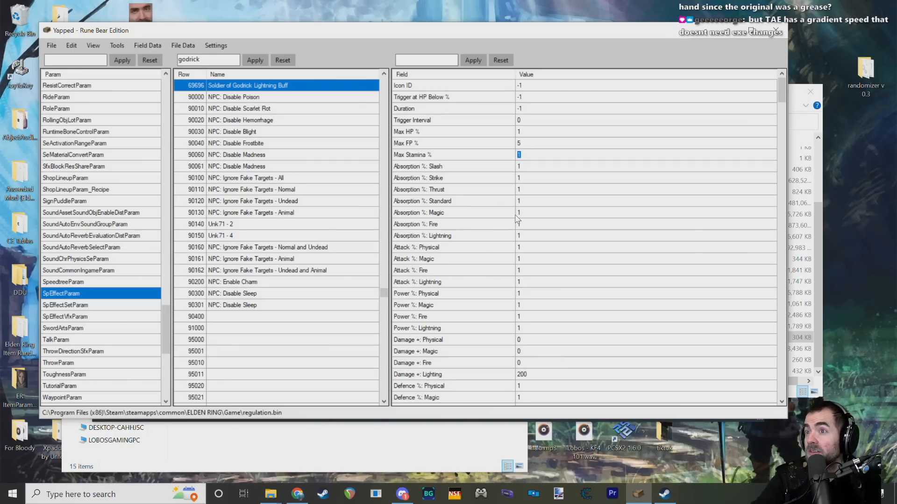
Step: Look through the Lightning Buff's fields and examine the available Effect Category options without choosing another one
scroll(517, 218, "down", 8)
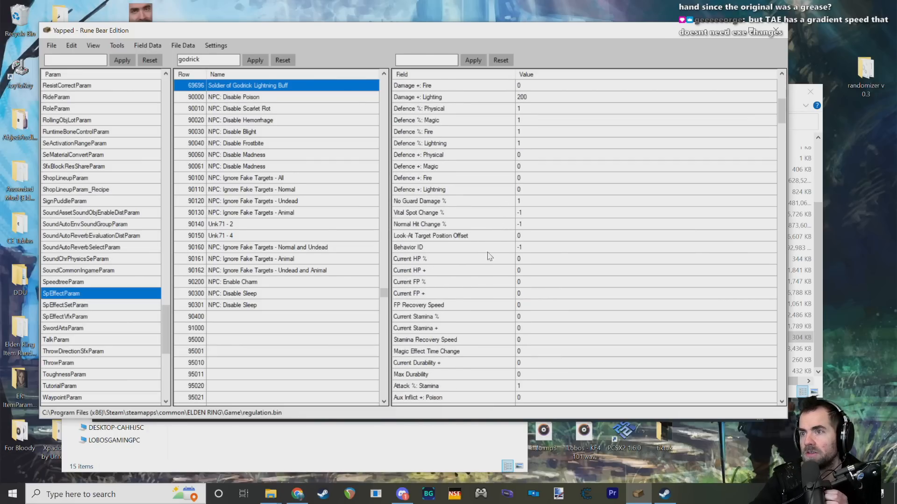
scroll(489, 257, "down", 14)
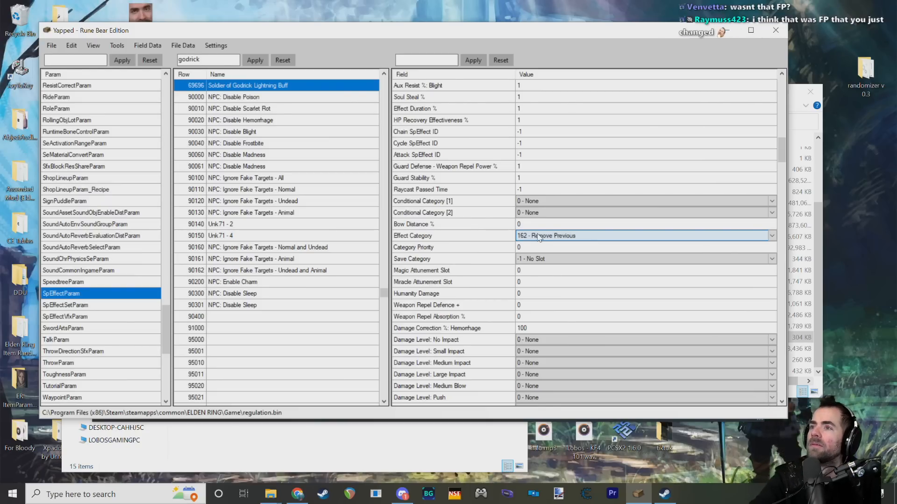
left_click(772, 236)
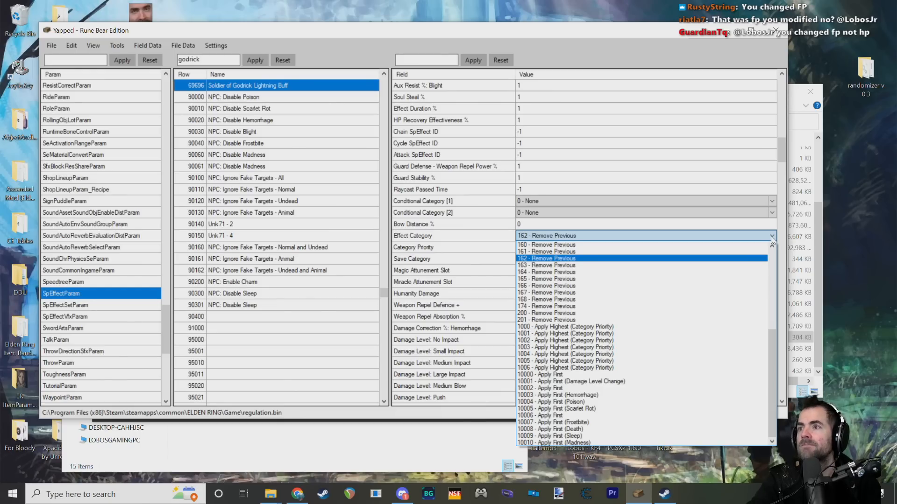
left_click(772, 239)
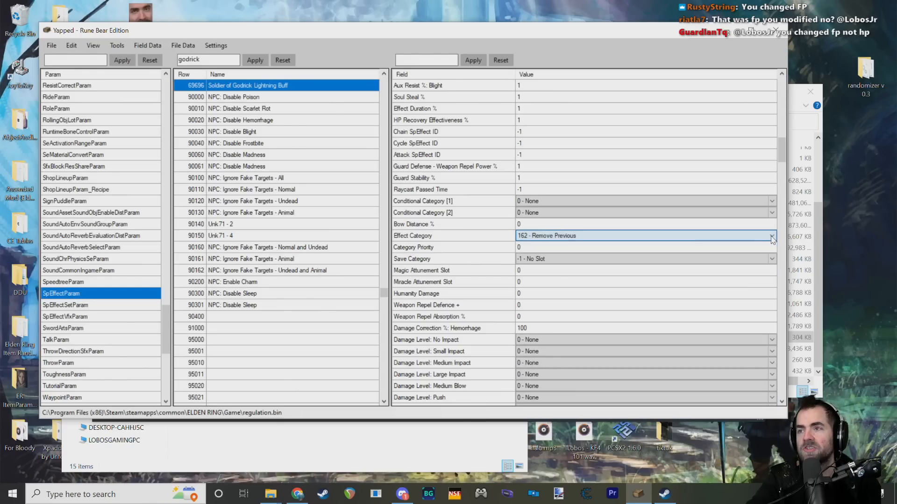
left_click(523, 225)
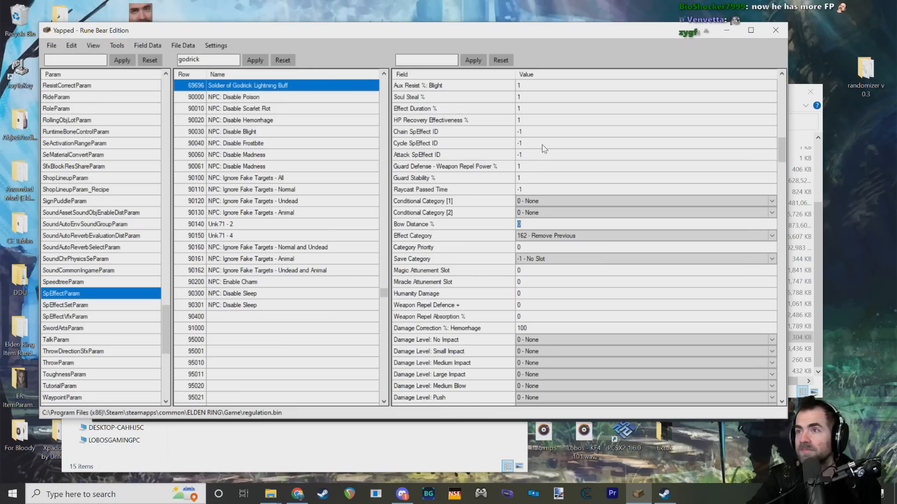
Step: Set the Soldier of Godrick Lightning Buff's Max FP % to 1 and its Max HP % to 5
scroll(546, 150, "up", 10)
scroll(564, 153, "up", 4)
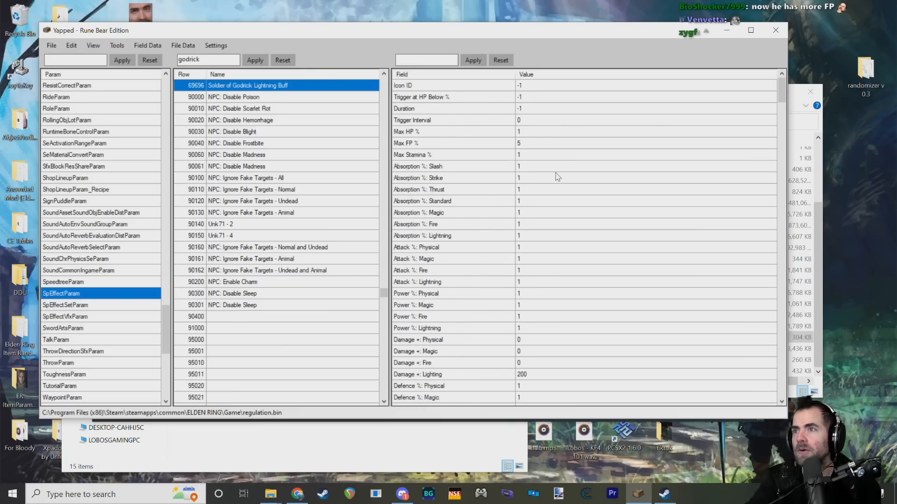
left_click(523, 143)
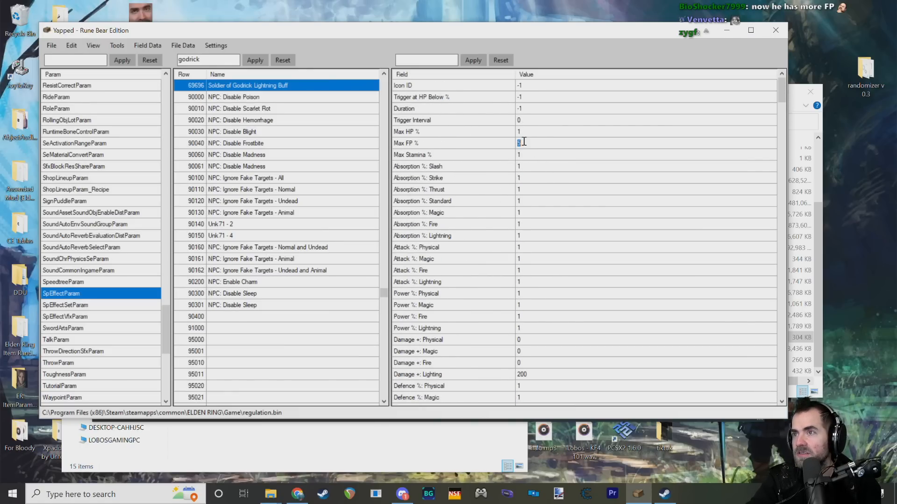
type("1")
key("Return")
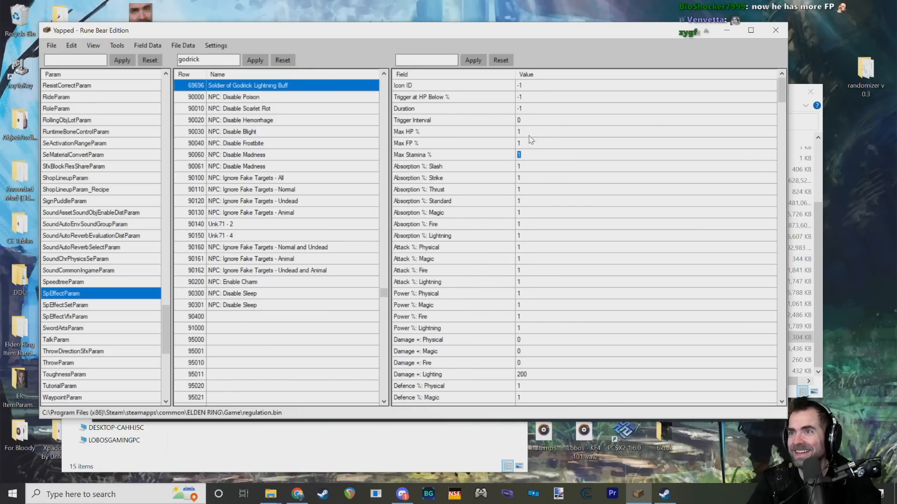
left_click(529, 135)
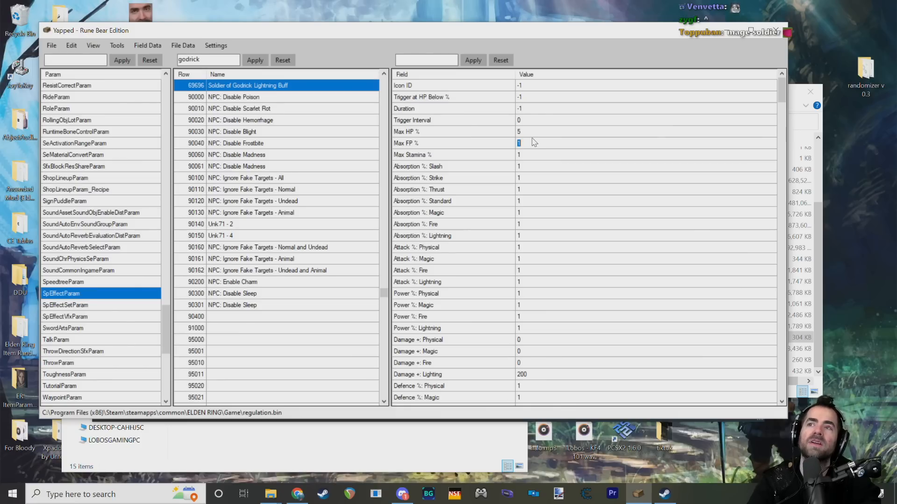
left_click(503, 146)
left_click(538, 147)
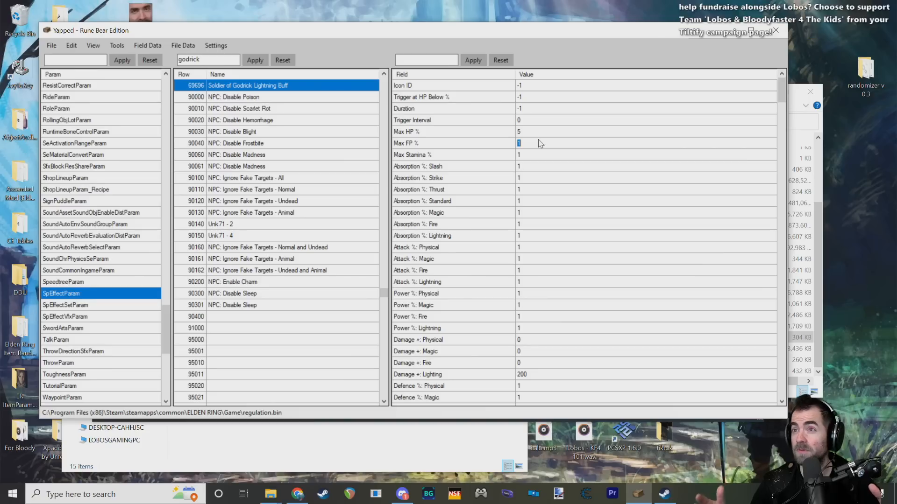
Step: Examine the Lightning Buff's stamina, damage, defence, Category Priority and Save Category fields
left_click(476, 159)
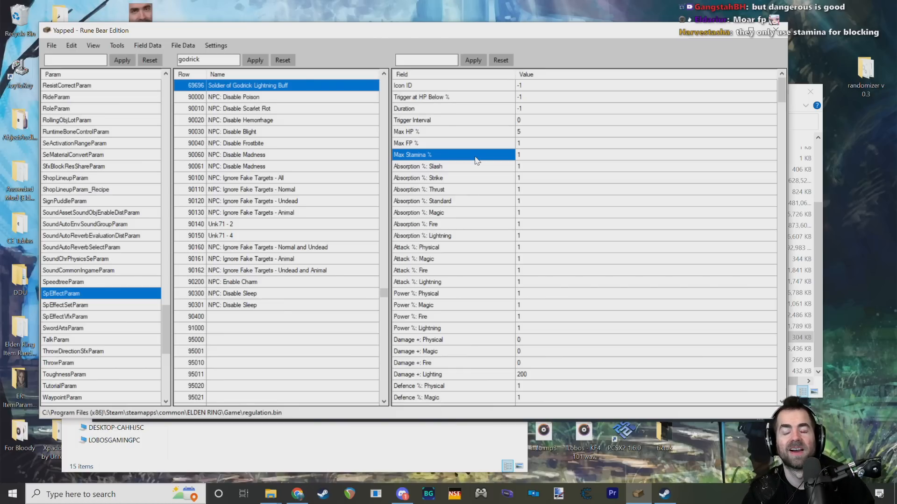
scroll(477, 161, "down", 6)
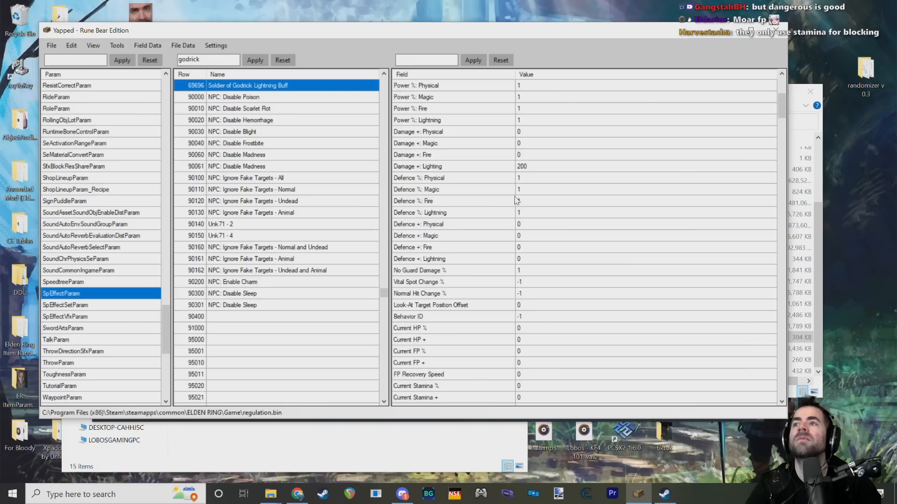
scroll(492, 201, "up", 3)
scroll(498, 205, "down", 8)
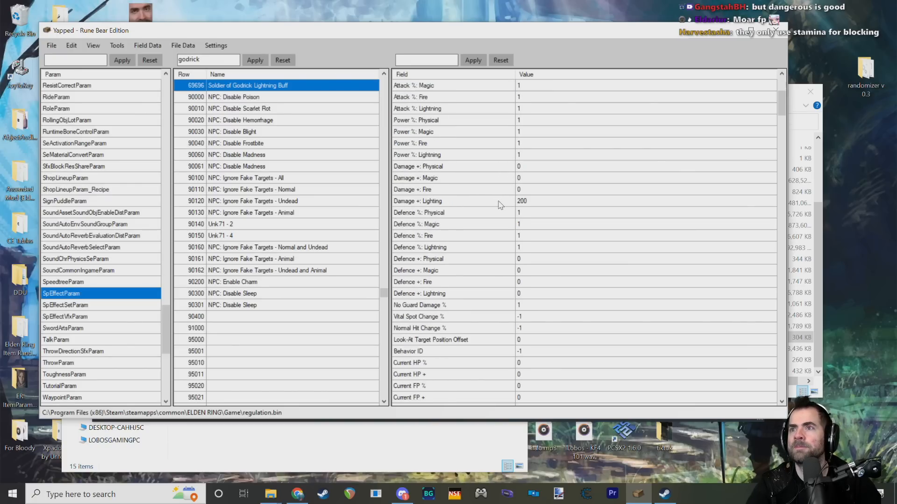
scroll(500, 205, "down", 10)
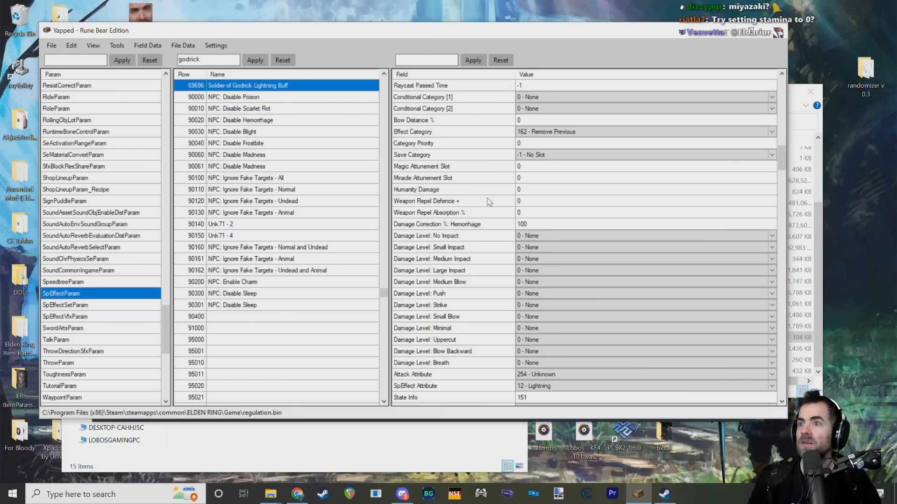
left_click(460, 154)
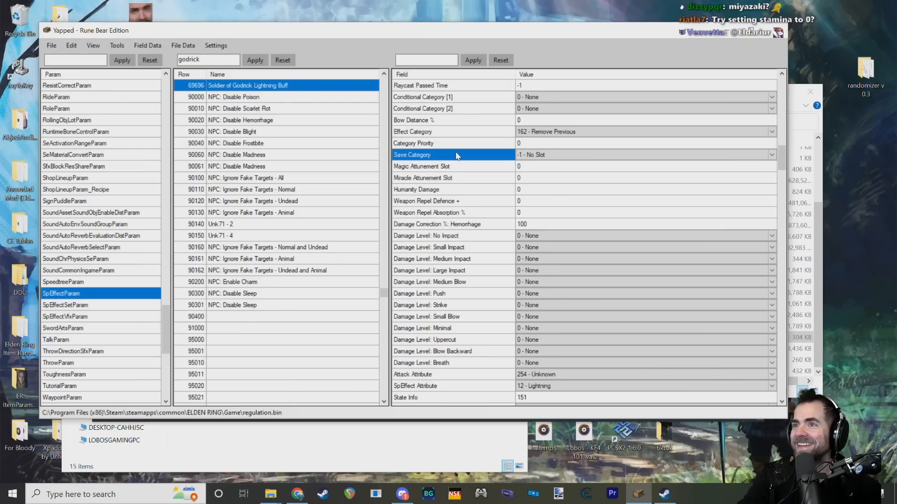
left_click(461, 146)
left_click(464, 155)
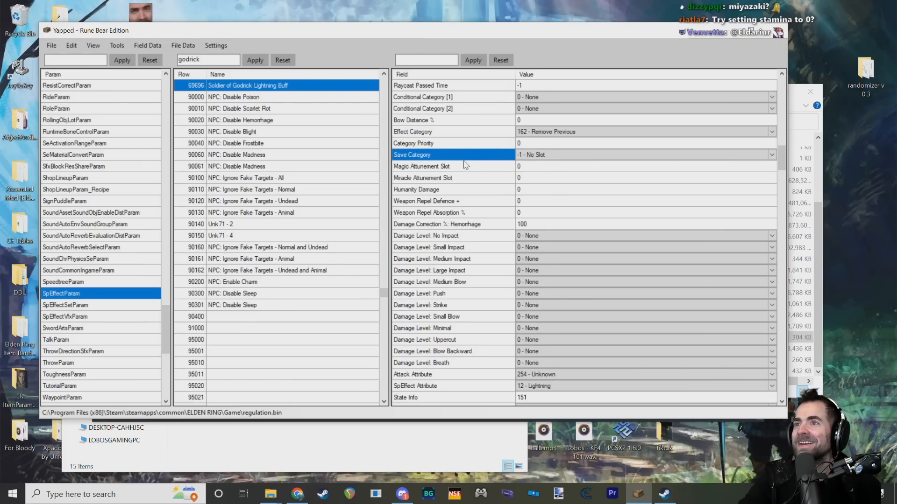
Step: Examine the Weapon Parameter Change setting and read the description of the Move Type field
scroll(465, 172, "down", 4)
left_click(467, 271)
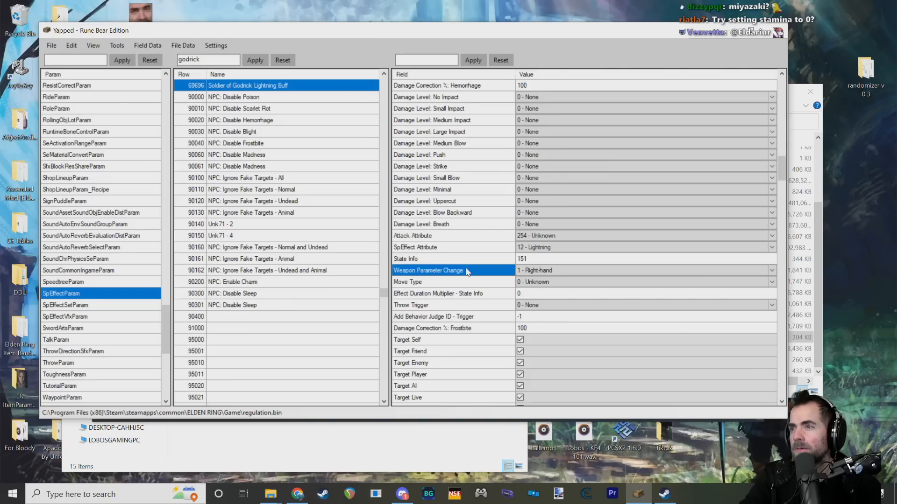
scroll(467, 273, "down", 2)
left_click(476, 213)
left_click(476, 202)
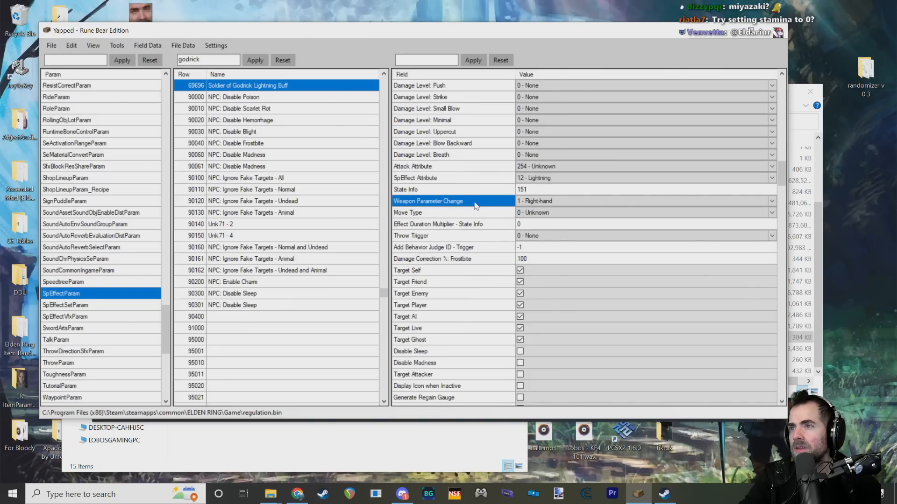
mouse_move(476, 214)
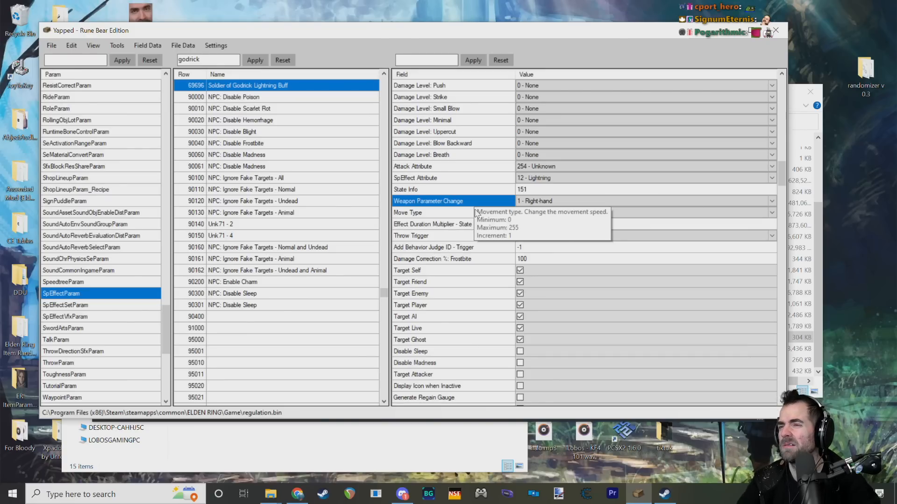
Step: Examine the Lightning Buff's Weapon Parameter Change options, plus its Throw Trigger and State Info fields, without changing them
left_click(559, 203)
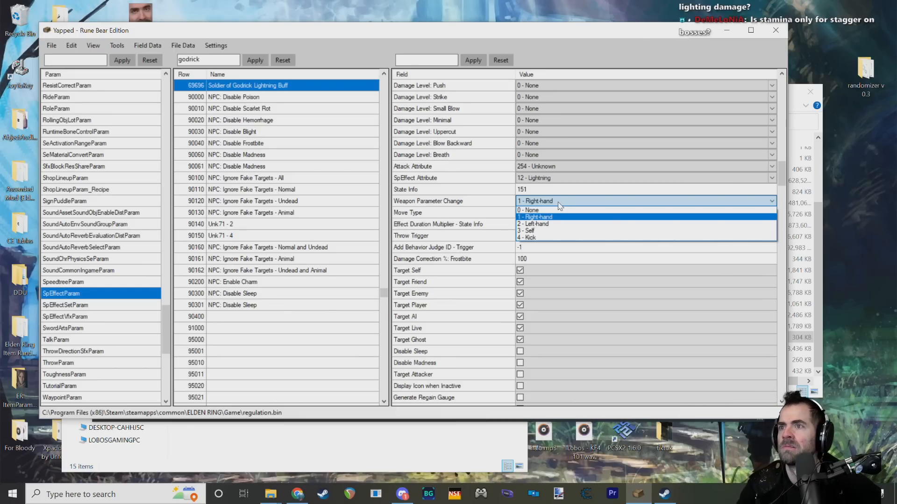
left_click(446, 211)
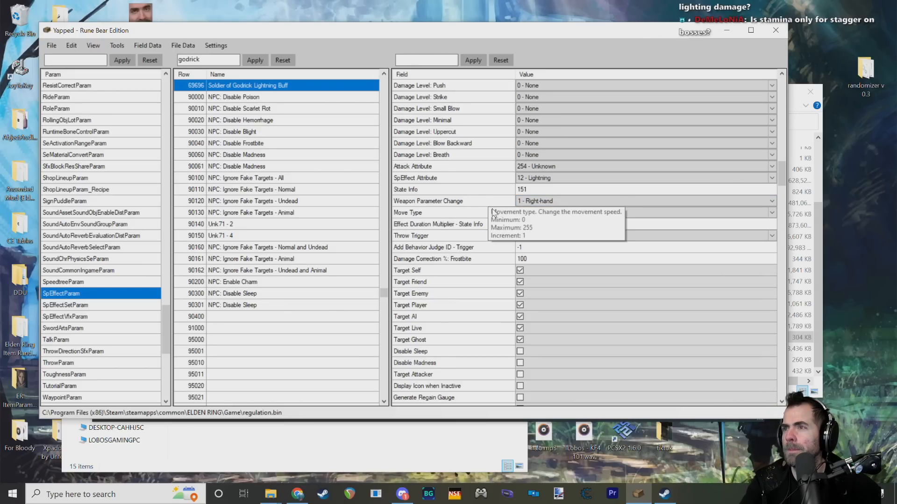
left_click(467, 236)
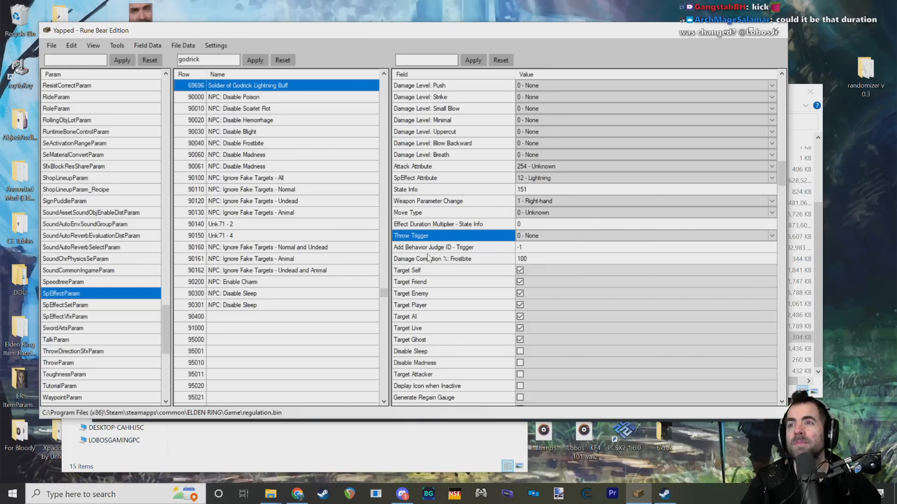
scroll(430, 257, "up", 1)
left_click(455, 226)
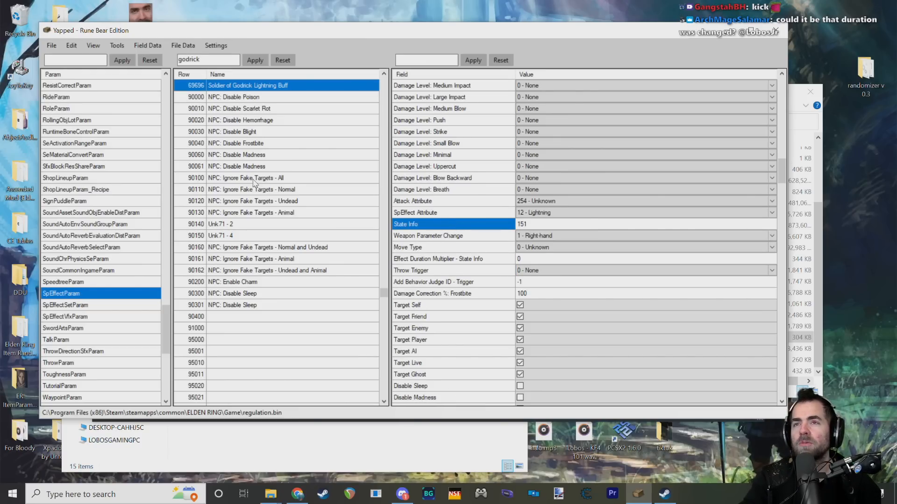
scroll(254, 183, "up", 3)
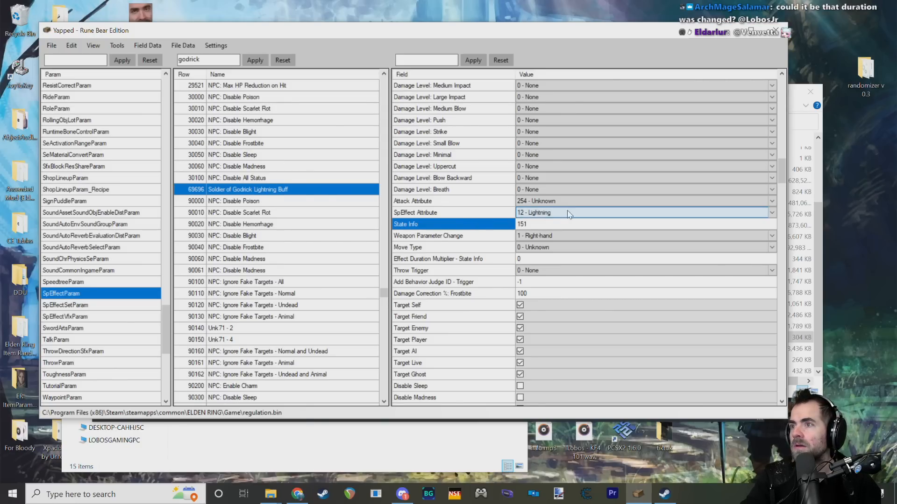
scroll(490, 259, "down", 1)
Step: Set the Lightning Buff's Weapon Parameter Change to 0 - None and save the params to regulation.bin
left_click(530, 190)
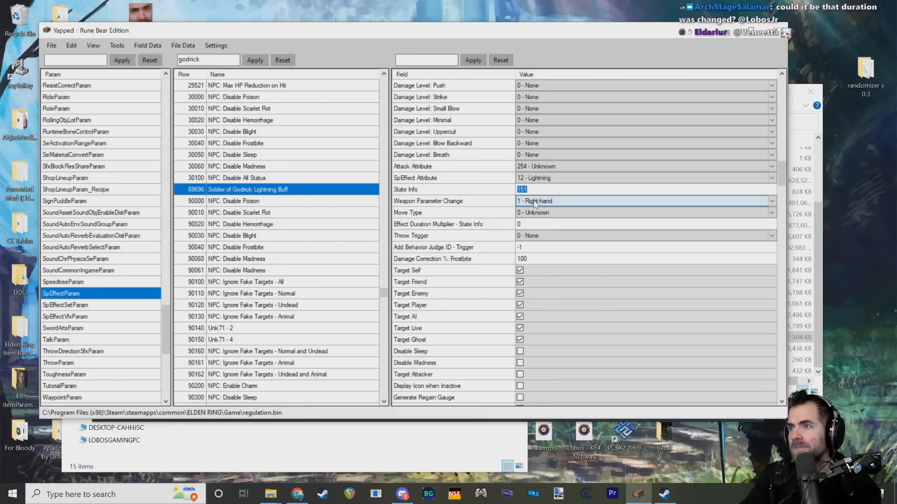
left_click(534, 200)
left_click(535, 201)
left_click(537, 215)
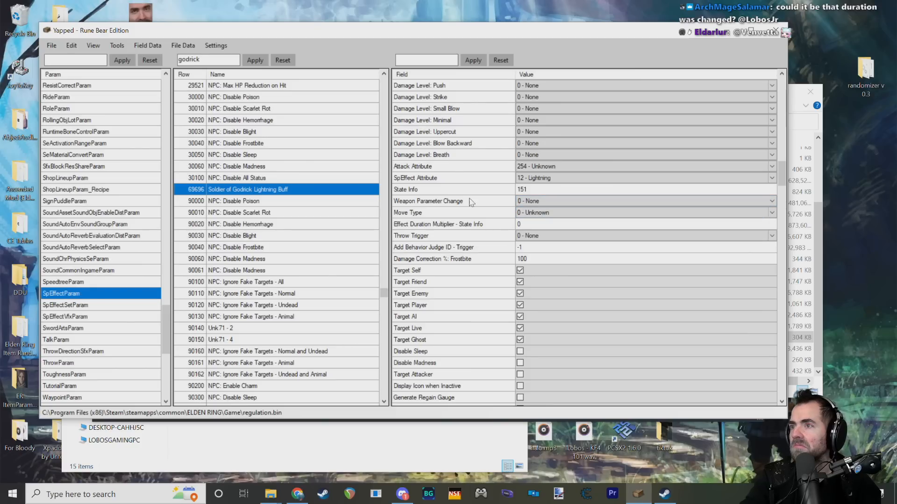
left_click(51, 45)
left_click(56, 70)
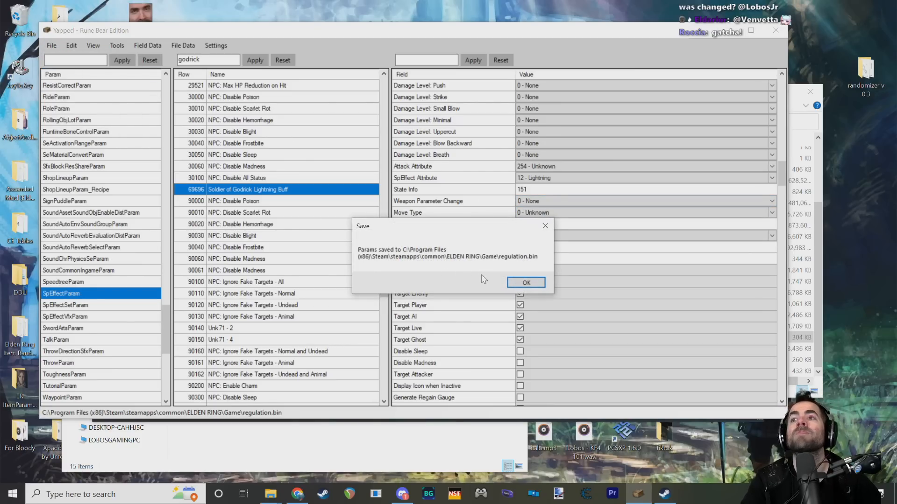
left_click(526, 283)
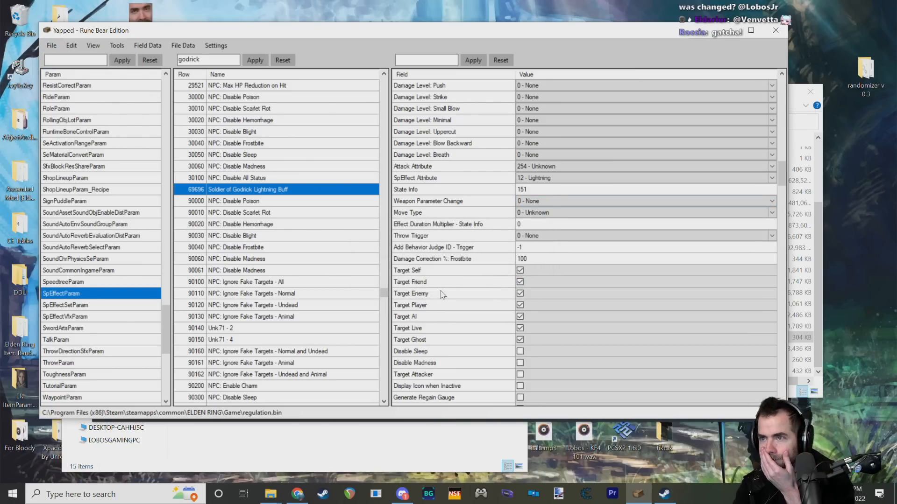
Step: Examine the Lightning Buff's target flags, SpEffect Attribute, State Info and Duration fields
scroll(452, 266, "down", 2)
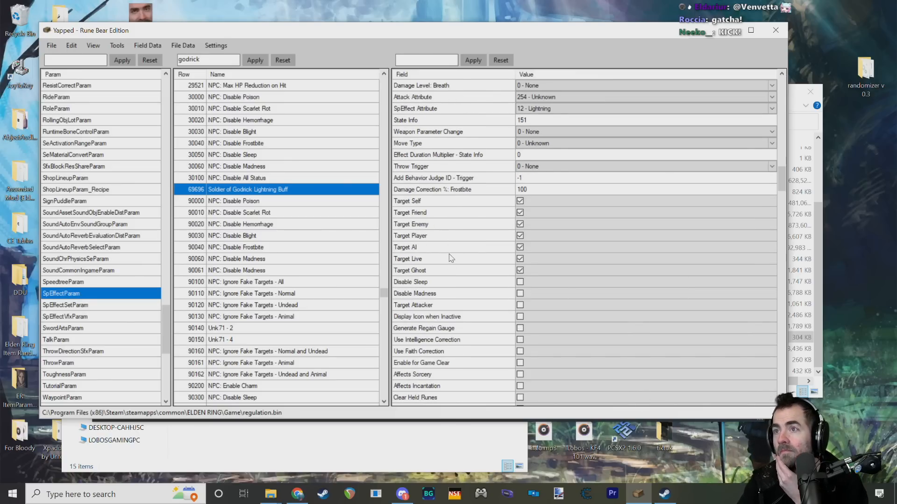
scroll(433, 225, "up", 1)
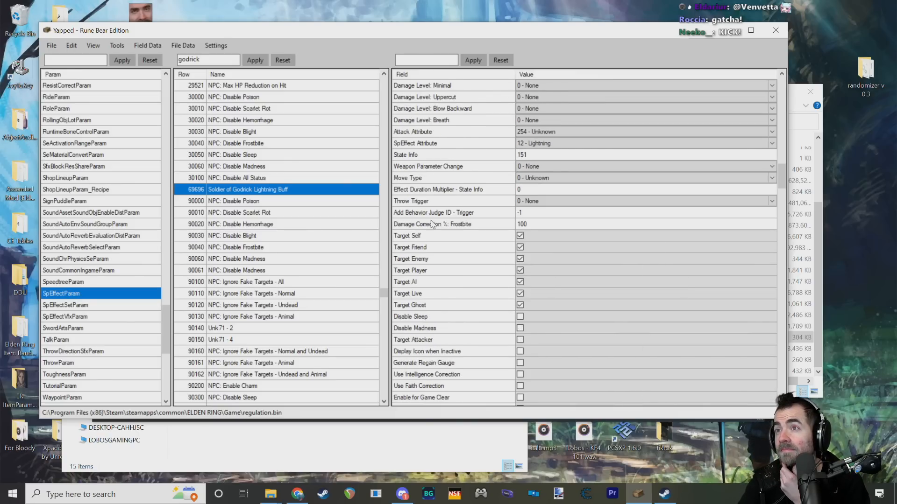
left_click(552, 145)
left_click(551, 145)
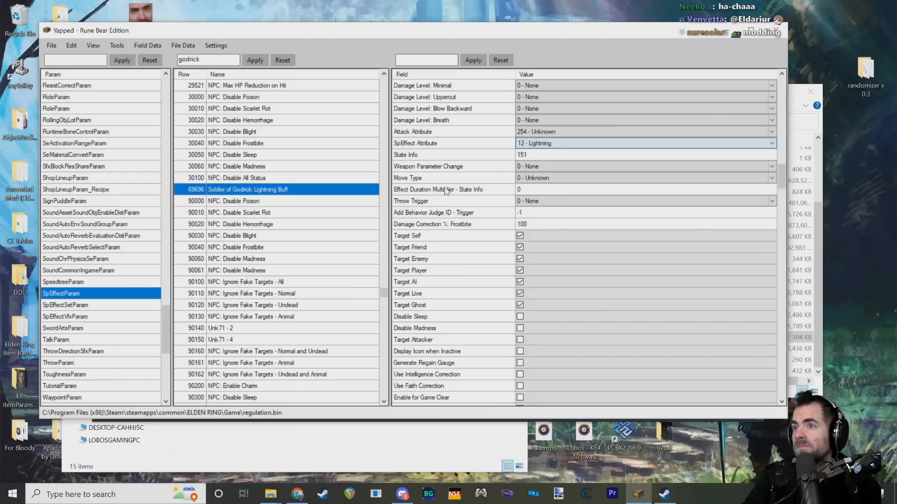
double_click(521, 155)
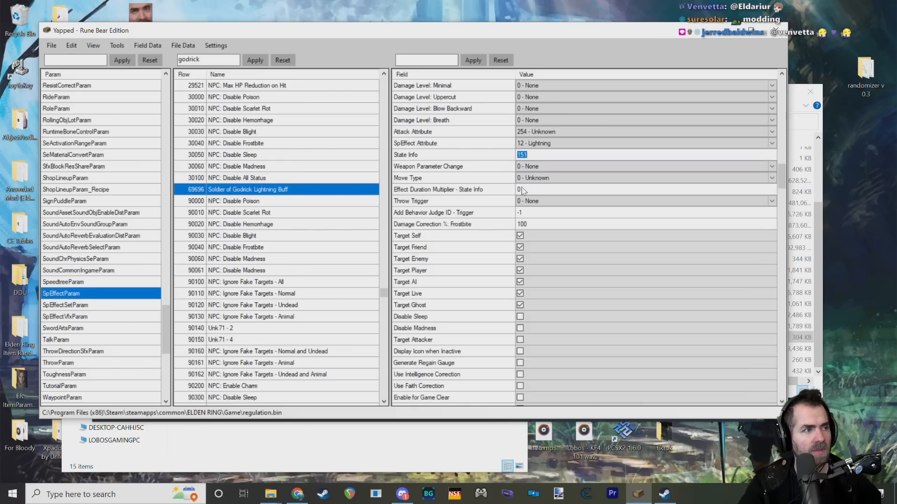
left_click_drag(782, 176, 783, 83)
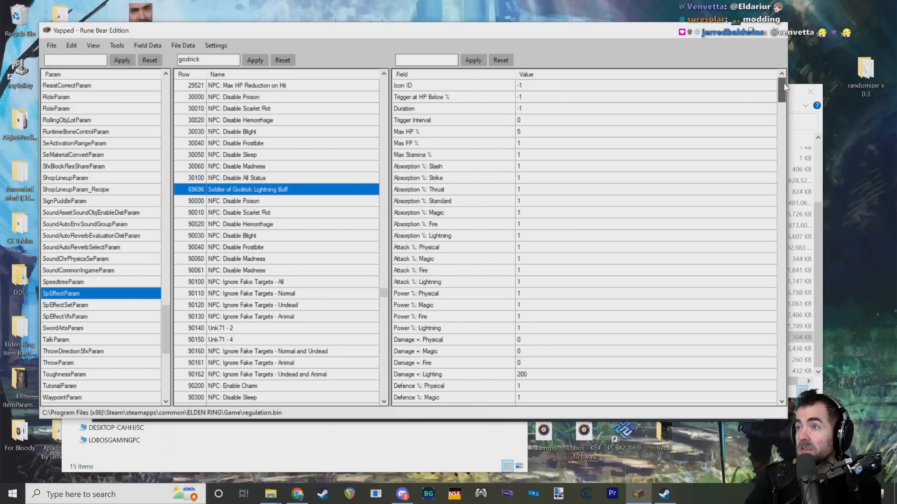
left_click(522, 109)
left_click(476, 122)
left_click(483, 110)
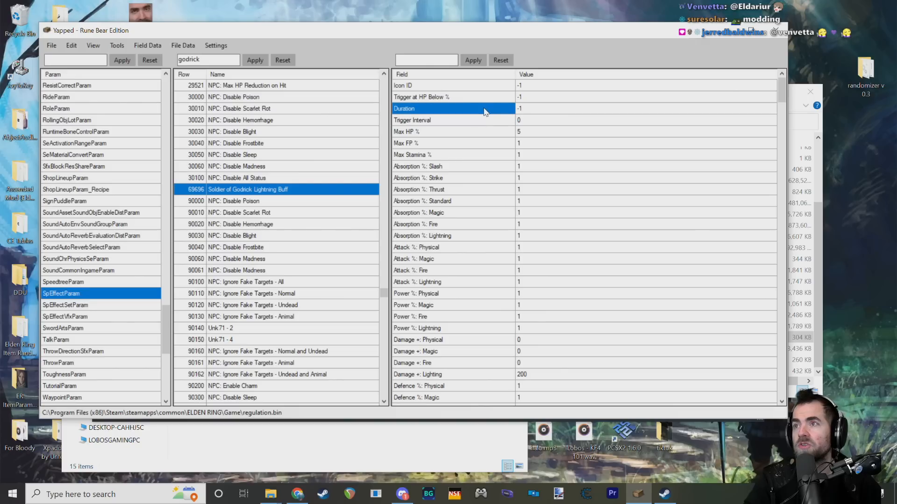
left_click(534, 109)
left_click(465, 110)
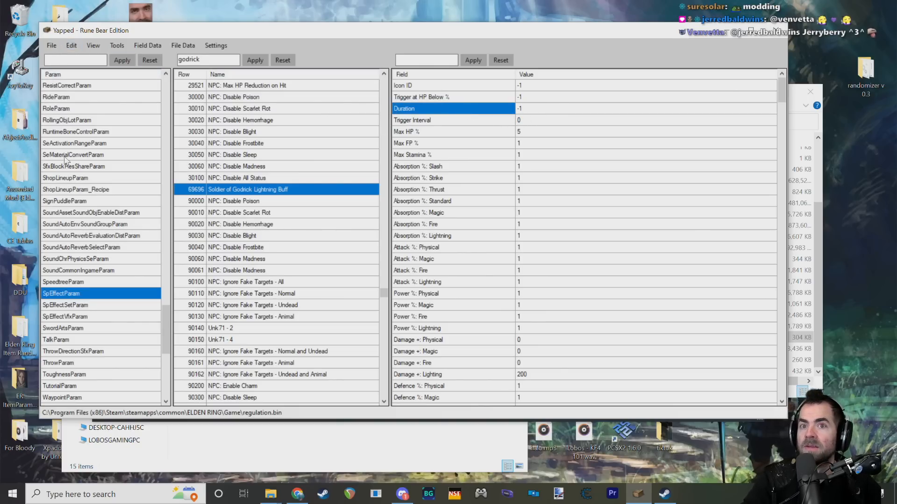
left_click(261, 460)
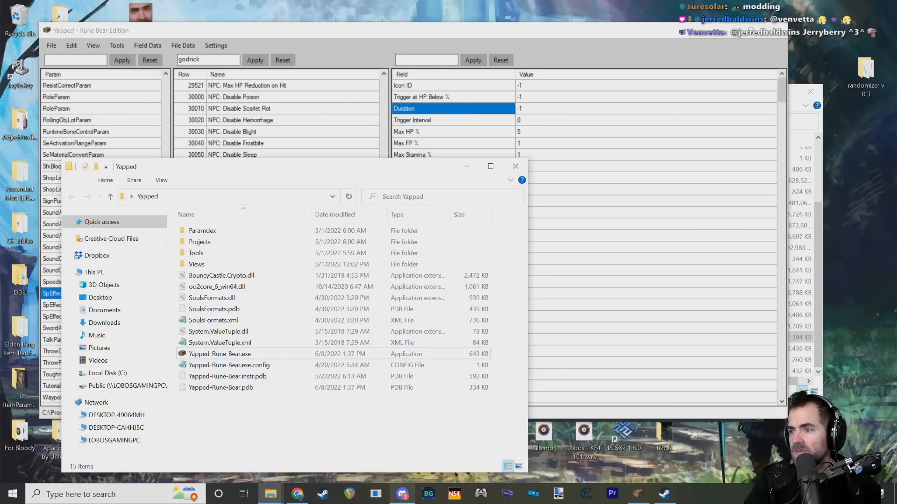
left_click(665, 496)
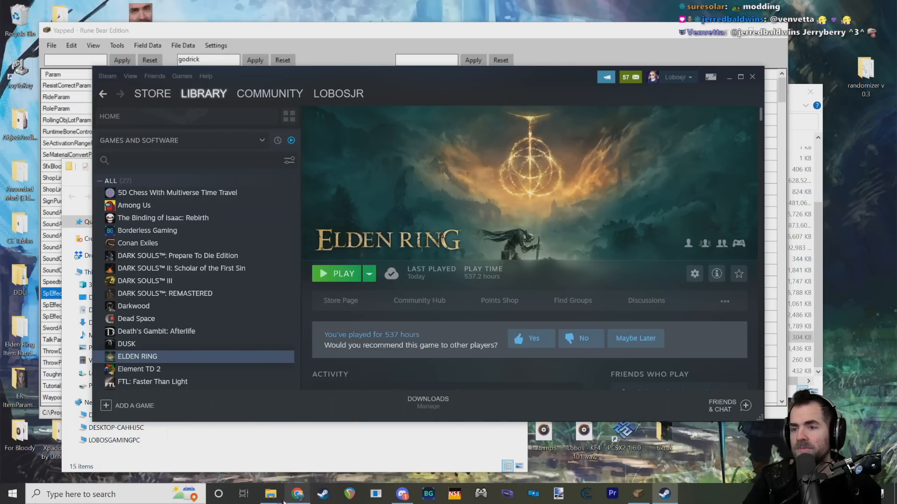
mouse_move(272, 493)
left_click(450, 47)
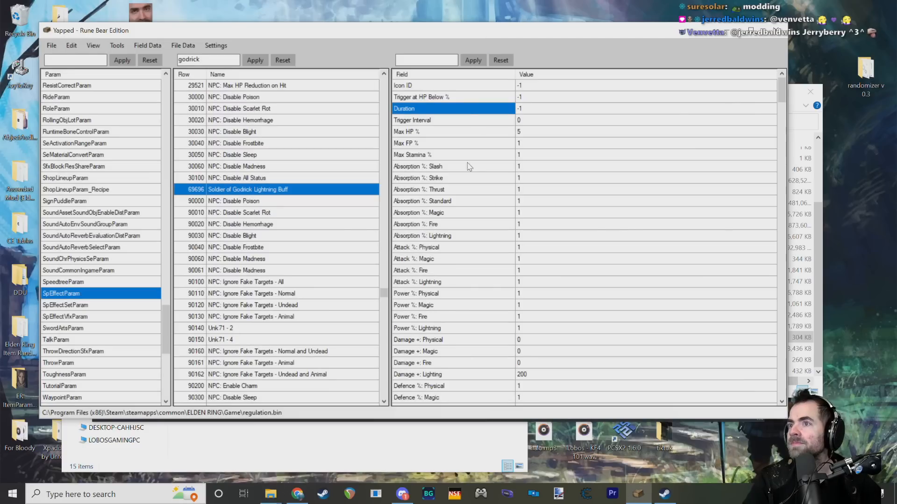
Step: Examine the Lightning Buff's Trigger Interval field and its value without changing it
left_click(450, 120)
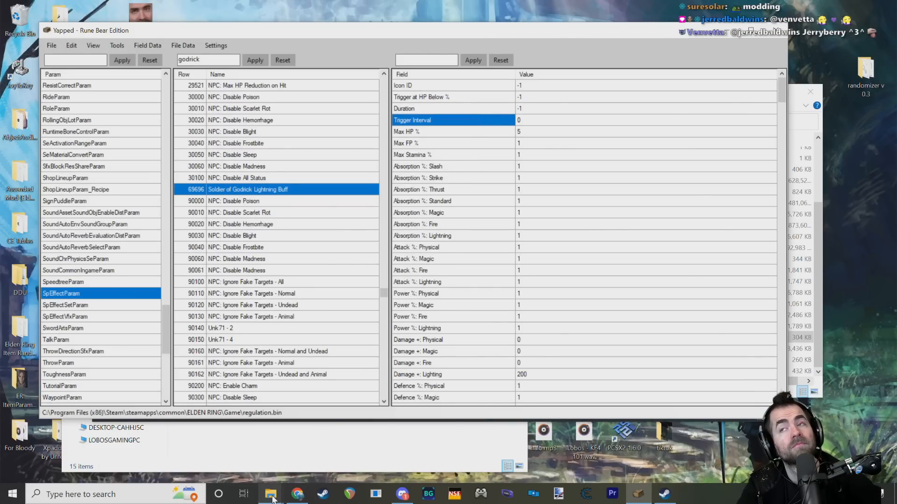
mouse_move(272, 498)
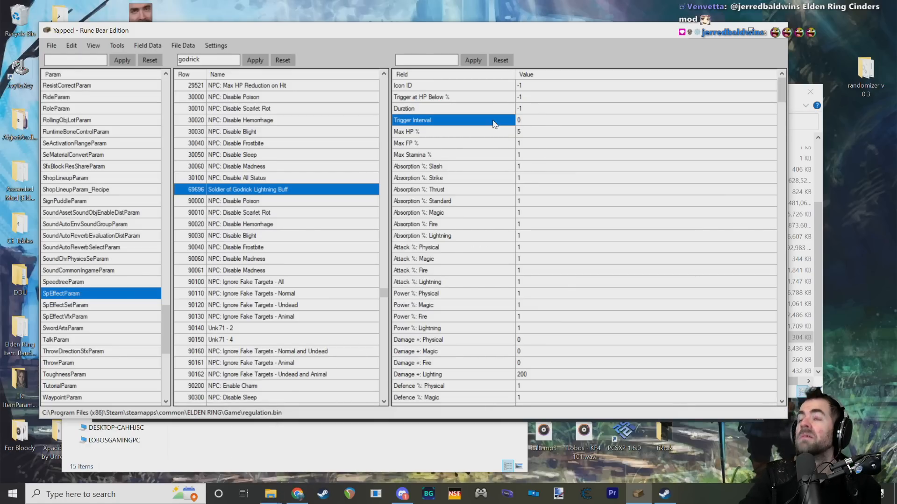
left_click(519, 120)
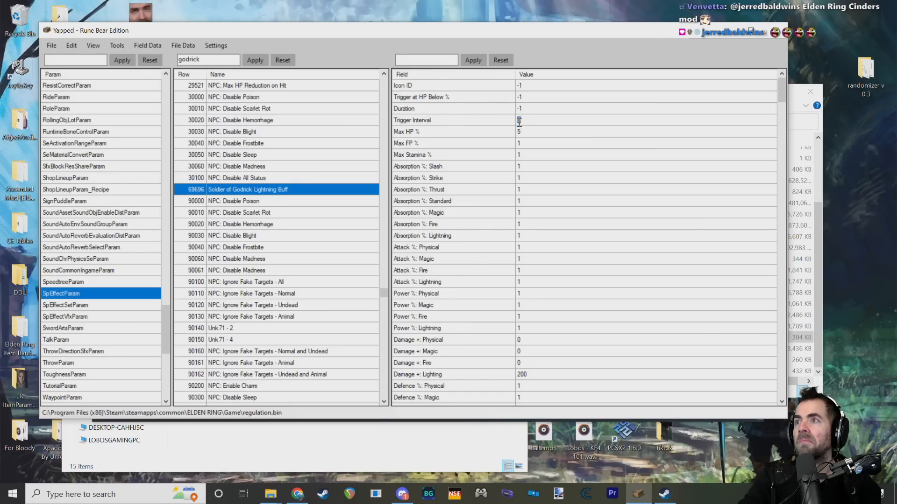
left_click(482, 123)
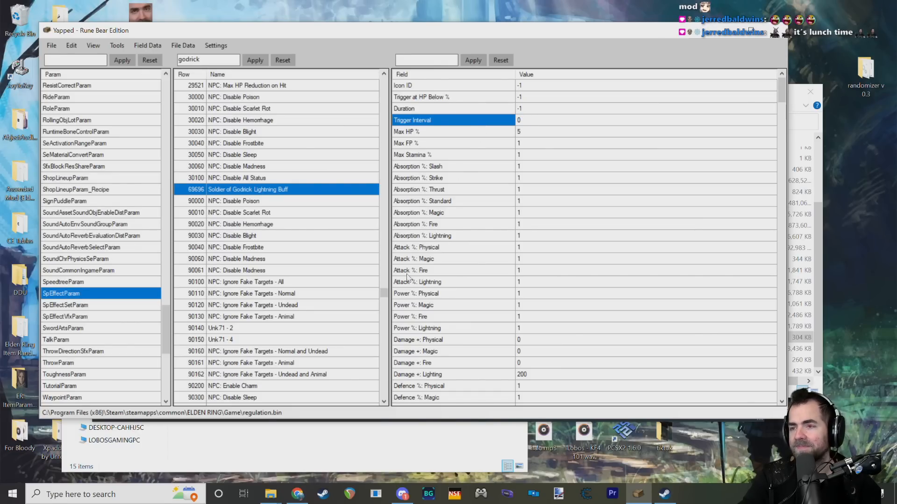
left_click(527, 120)
left_click(500, 123)
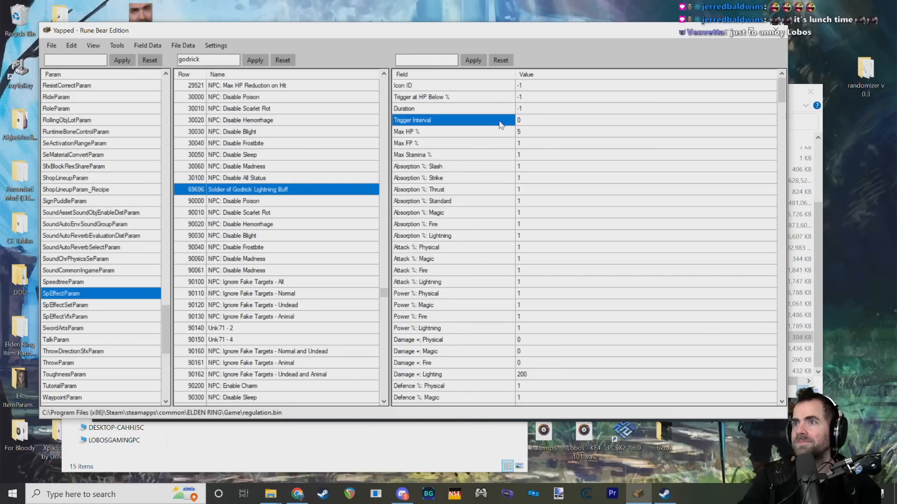
left_click(535, 122)
left_click(497, 119)
left_click(540, 120)
left_click(490, 122)
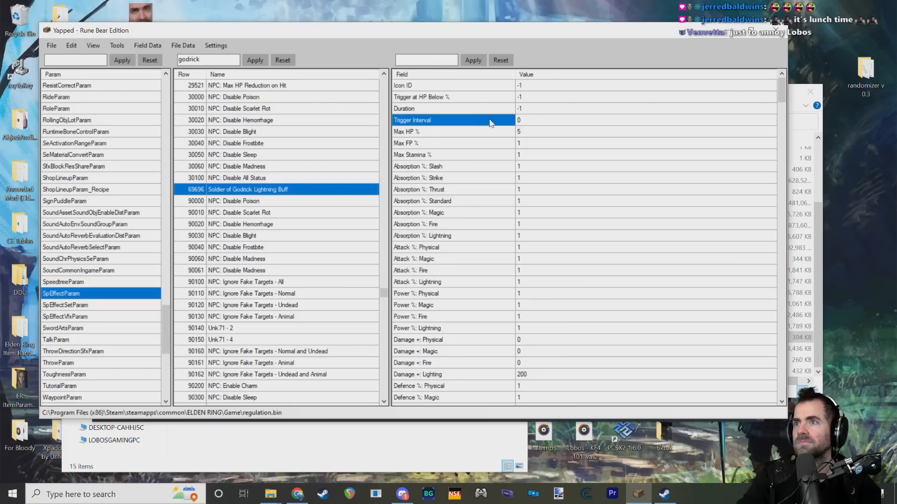
left_click(524, 119)
left_click(490, 120)
left_click(527, 121)
left_click(484, 120)
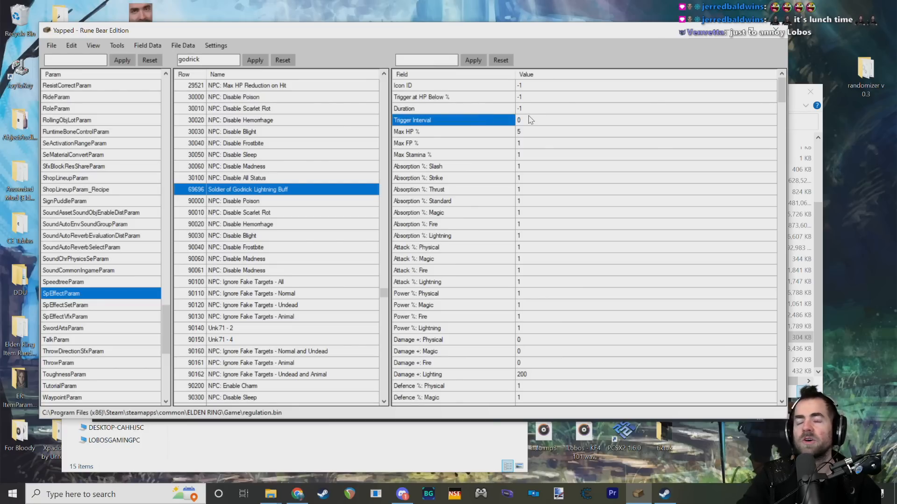
left_click(532, 121)
left_click(500, 123)
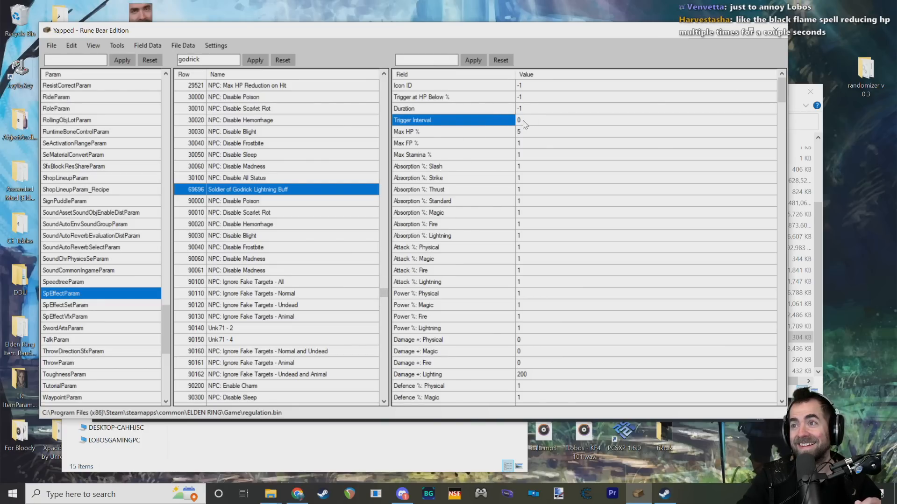
mouse_move(476, 126)
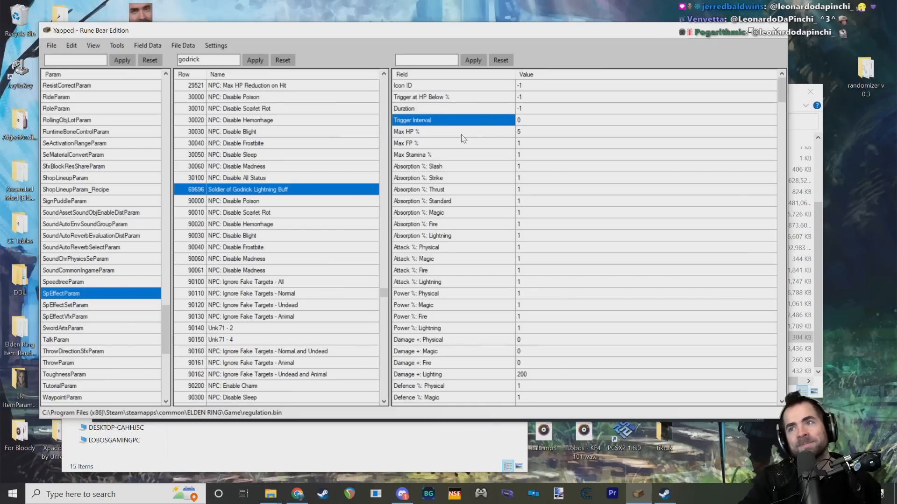
Step: Review the Lightning Buff's damage and defence fields and its Max FP % and Max HP % values
left_click(464, 199)
scroll(467, 198, "down", 5)
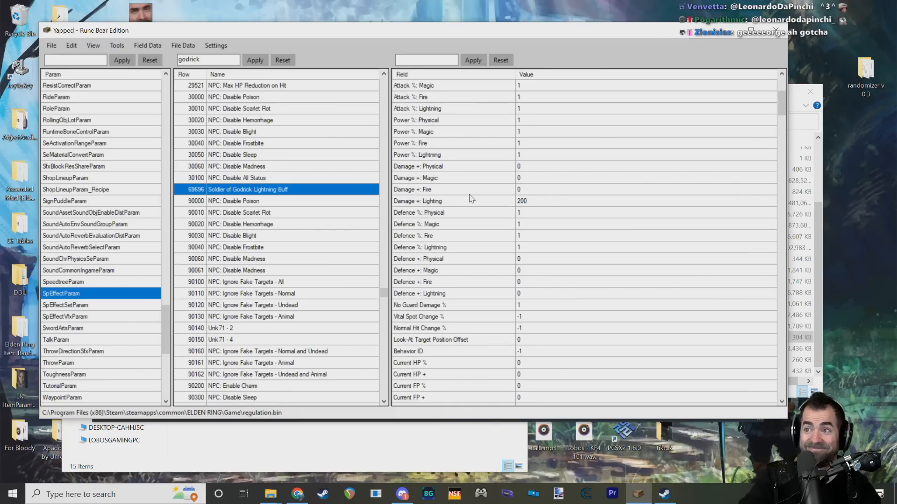
scroll(469, 196, "up", 5)
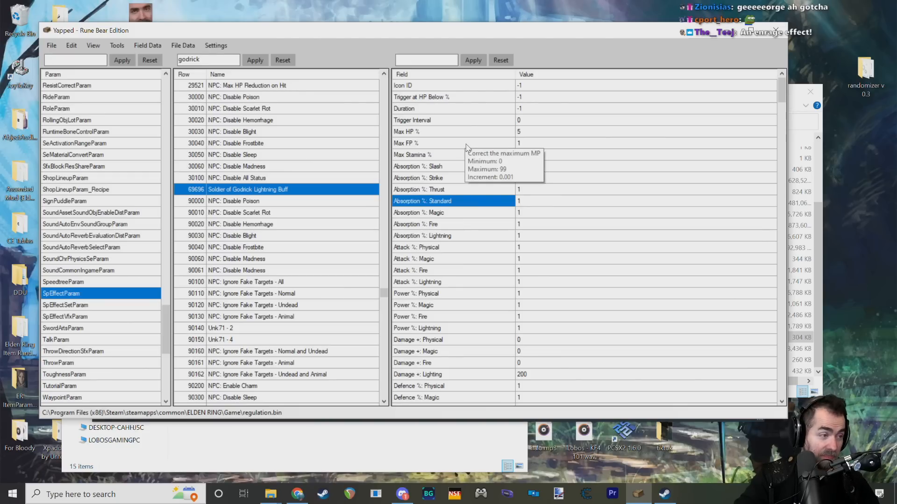
left_click(447, 144)
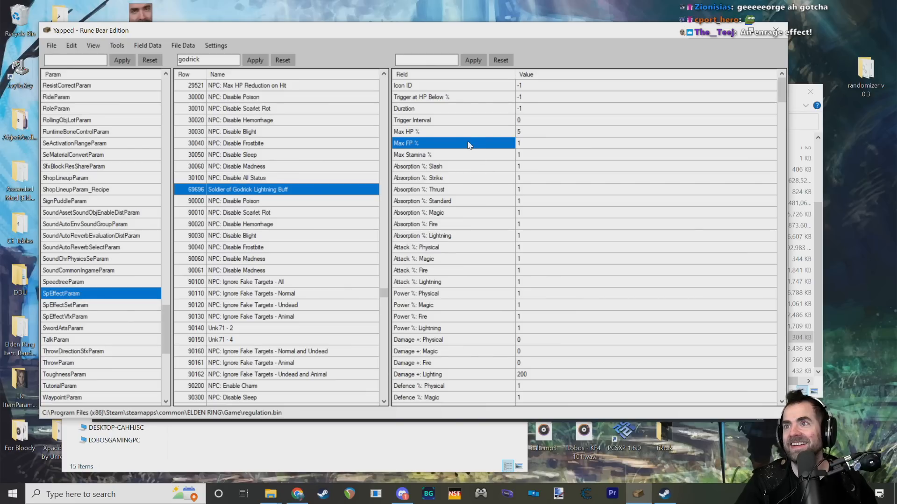
left_click(469, 133)
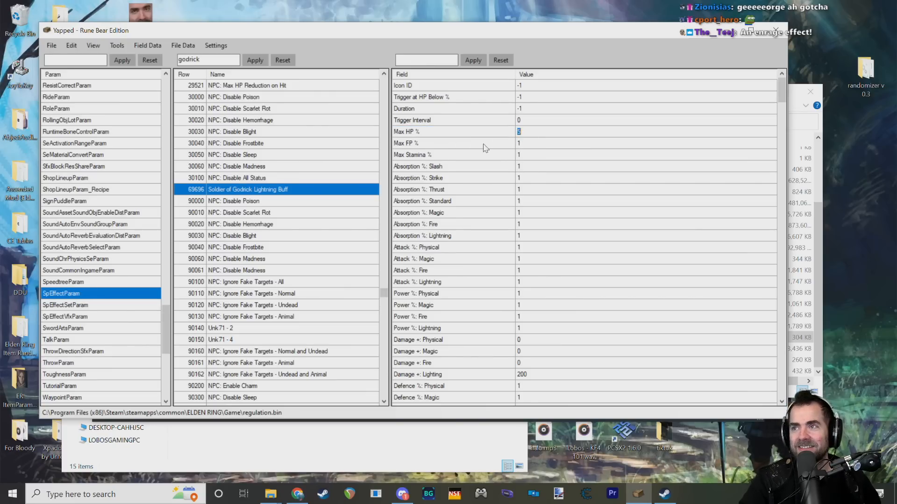
left_click(483, 144)
scroll(478, 142, "down", 2)
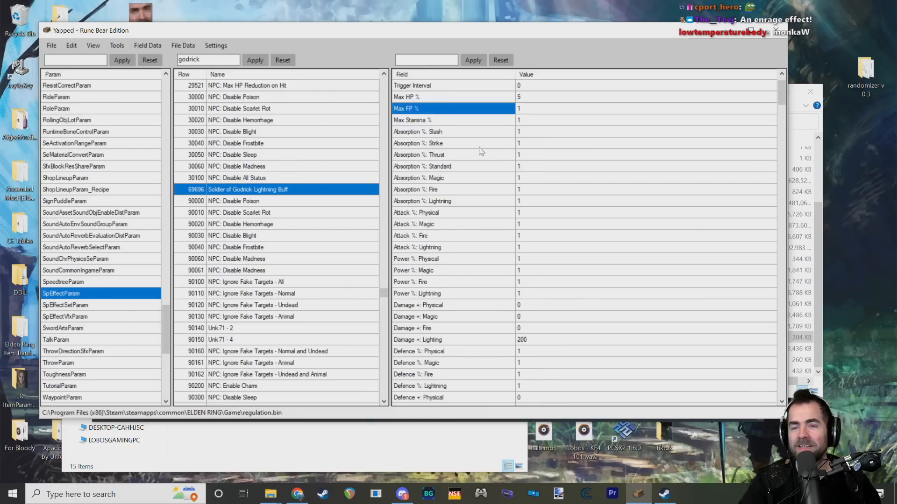
Step: Switch to the ELDEN RING Game folder and launch the game with start_game_in_offline_mode.exe
left_click(51, 46)
left_click(269, 499)
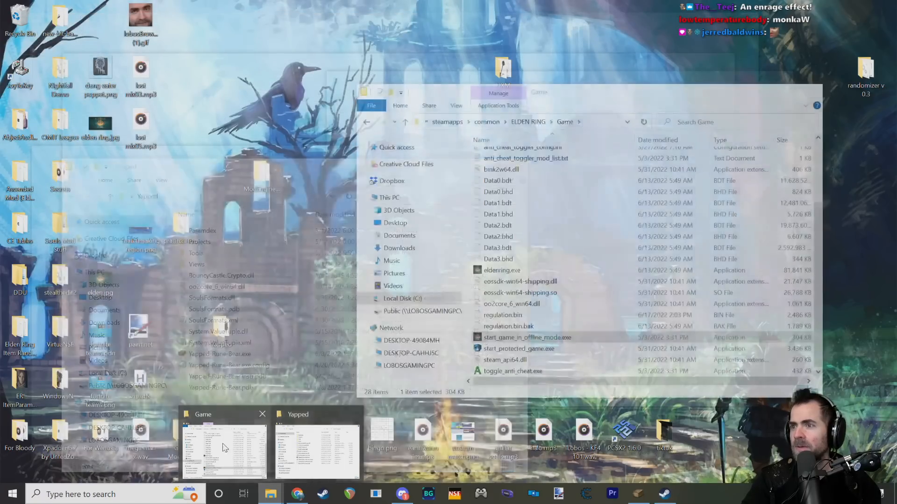
left_click(225, 449)
double_click(542, 337)
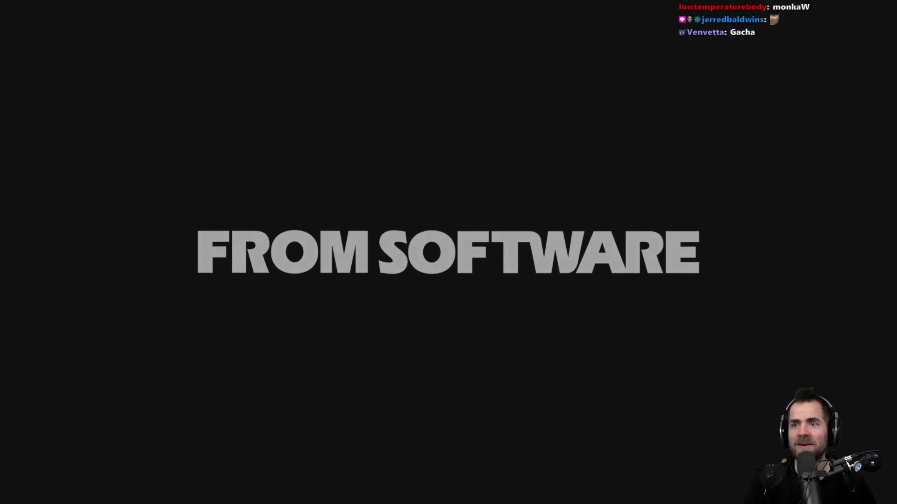
Step: Get past the title screen and offline-mode notice, load the saved game and traverse the mist into the boss arena
key("Return")
key("Return")
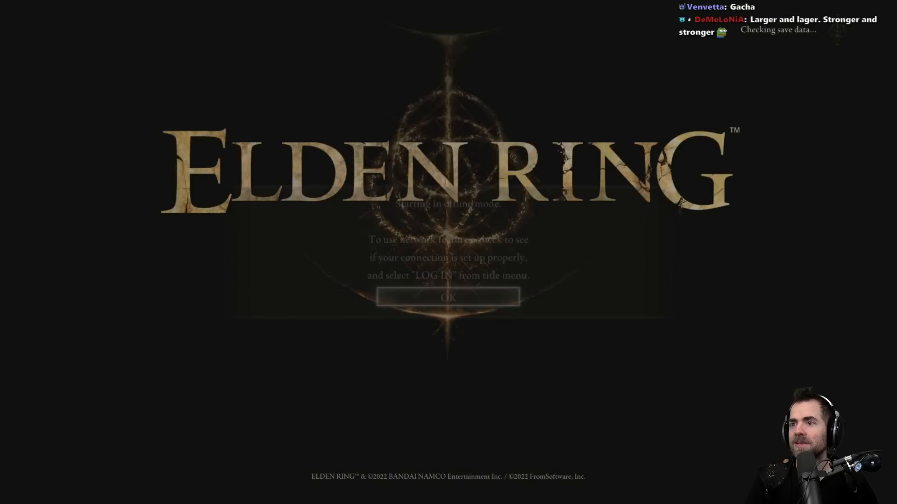
key("Return")
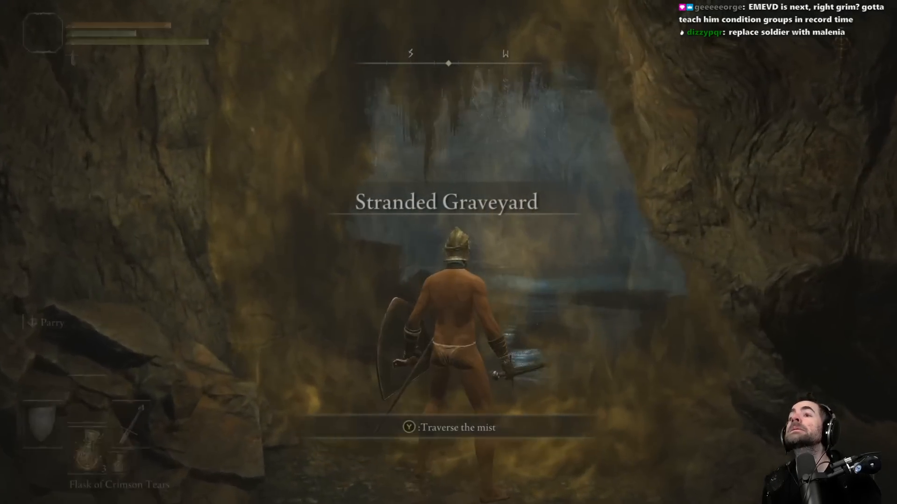
key("y")
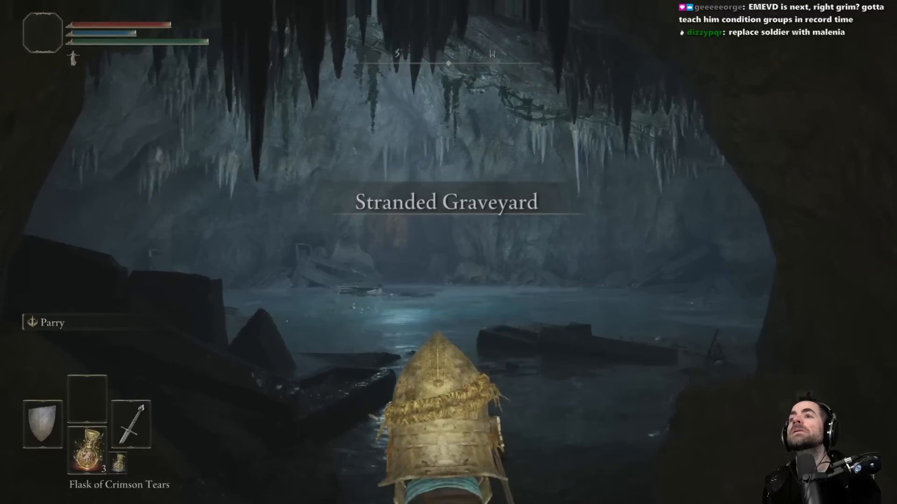
Step: Approach the Soldier of Godrick and take his sword attacks to test the lightning buff's effect
key("space")
key("w")
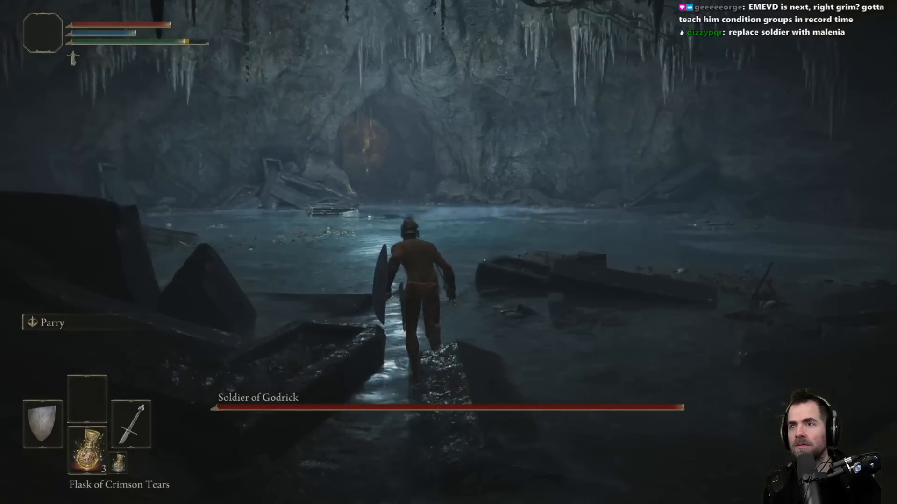
key("q")
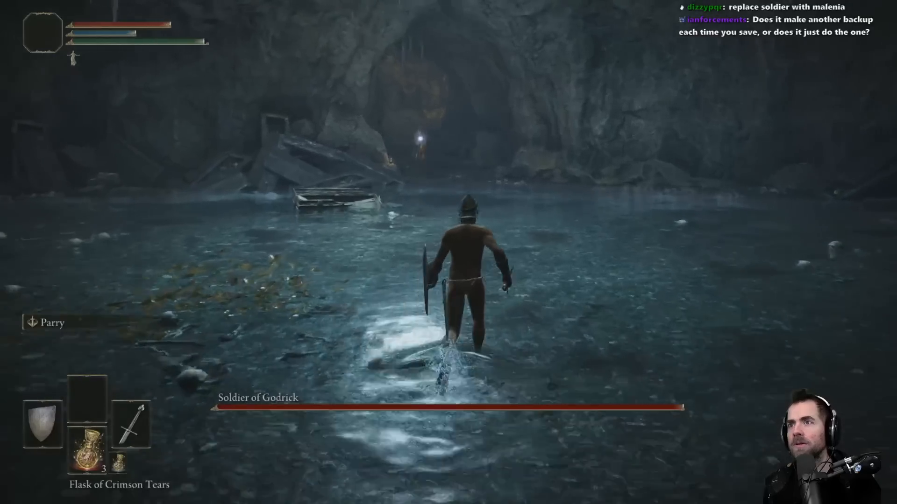
key("w")
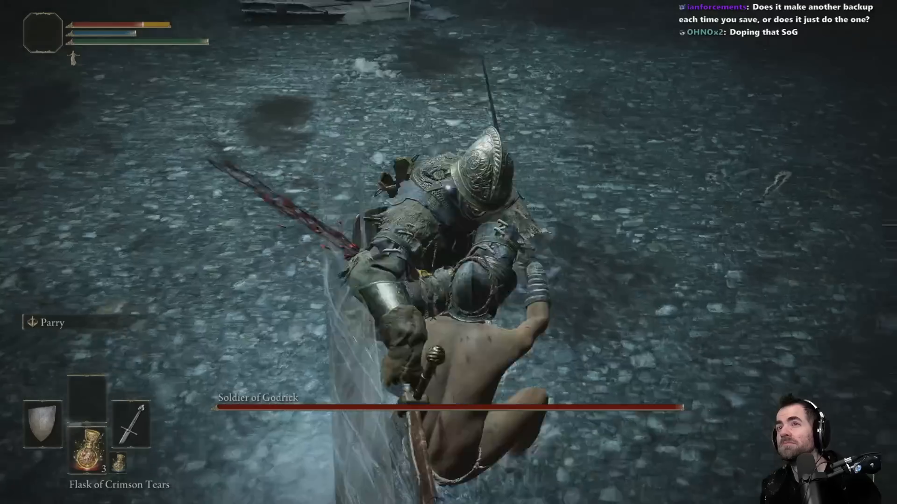
key("space")
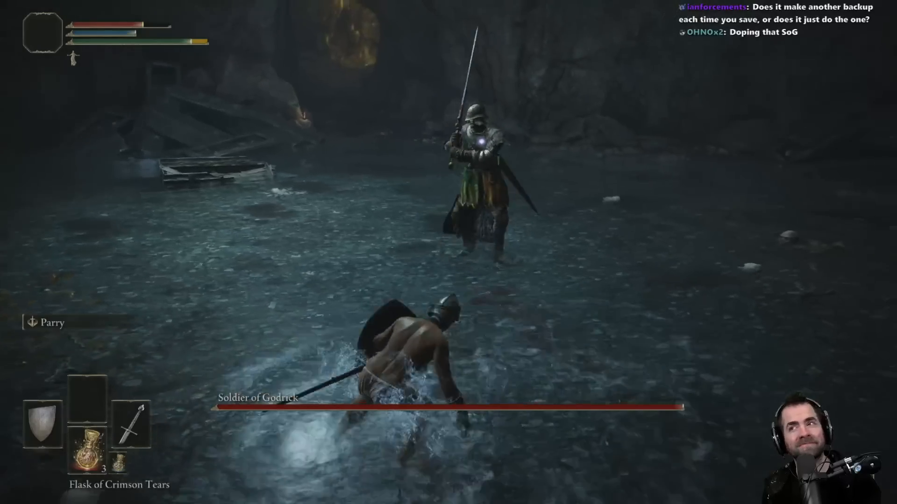
key("w")
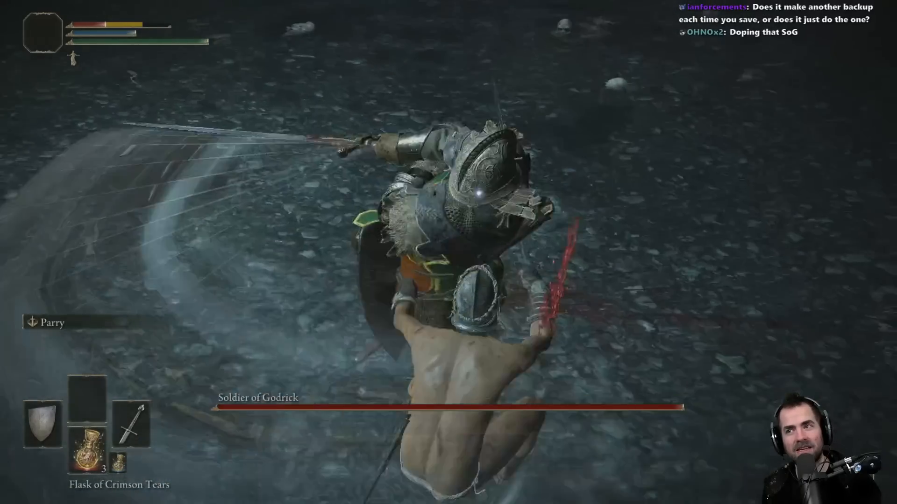
key("space")
Step: Quit the fight to the title screen through the System options and close the game
key("Escape")
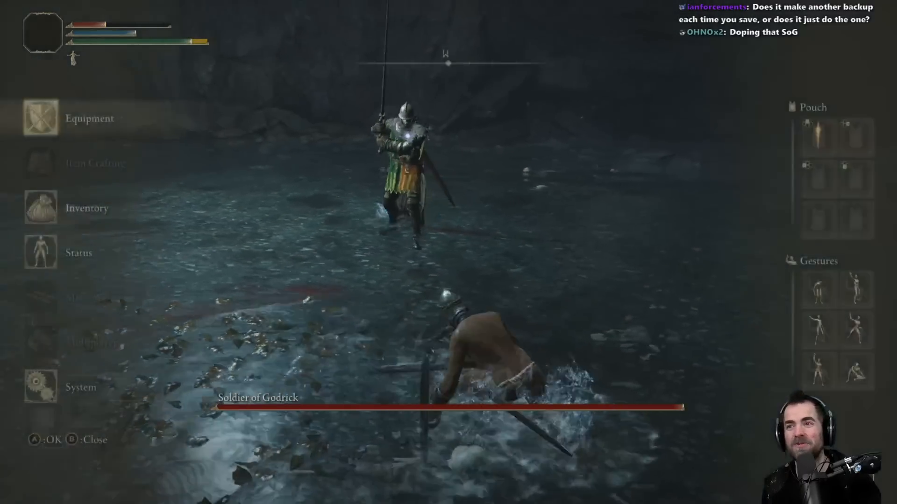
key("Up")
key("e")
key("z")
key("e")
key("Left")
key("e")
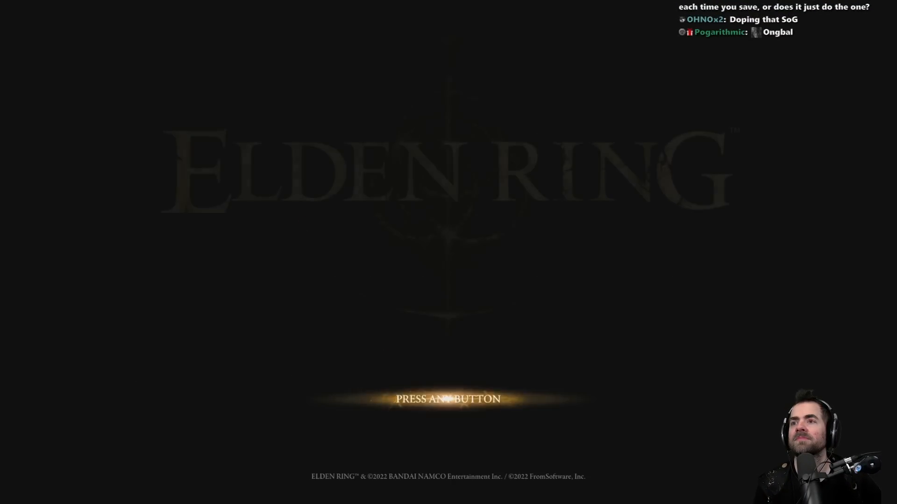
key("e")
key("alt+F4")
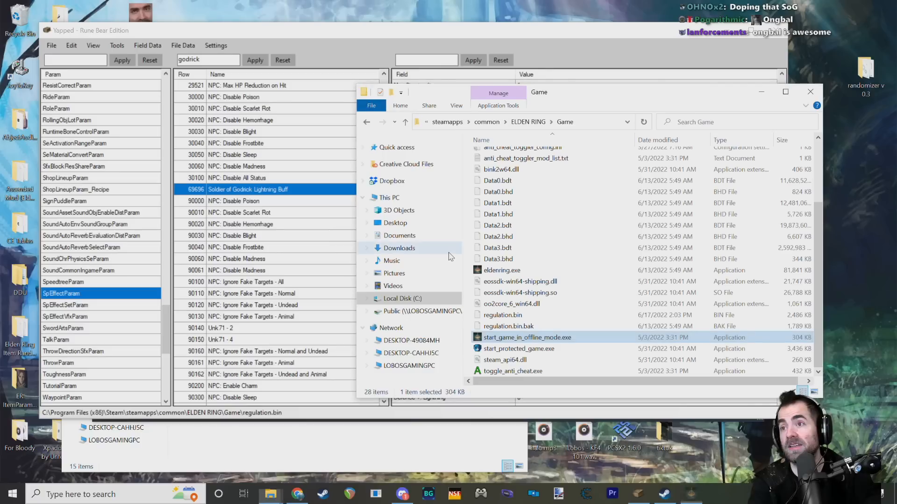
Step: Switch to Yapped - Rune Bear Edition and set the Soldier of Godrick Lightning Buff's Damage +: Lighting to 1000
left_click_drag(564, 90, 592, 120)
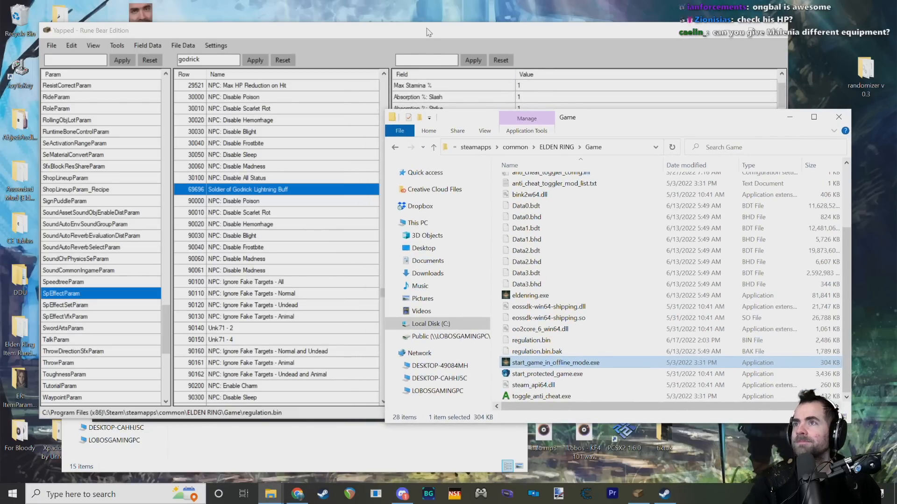
left_click(429, 29)
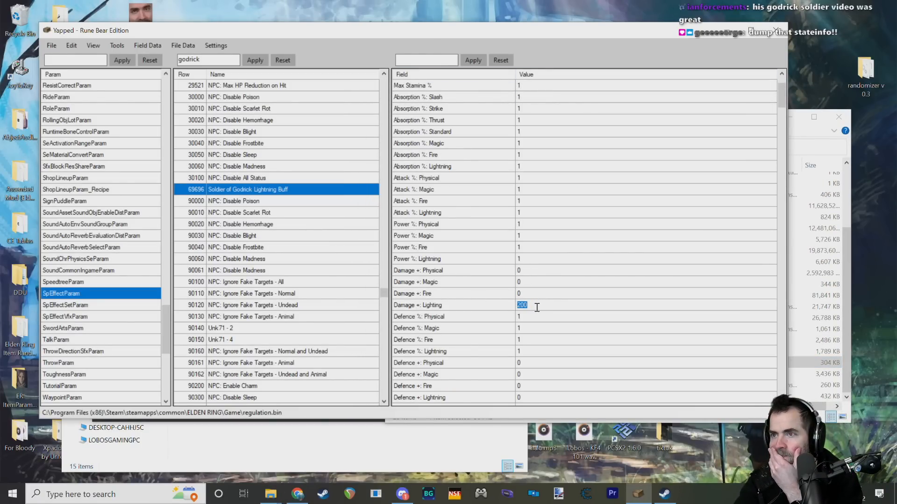
type("5")
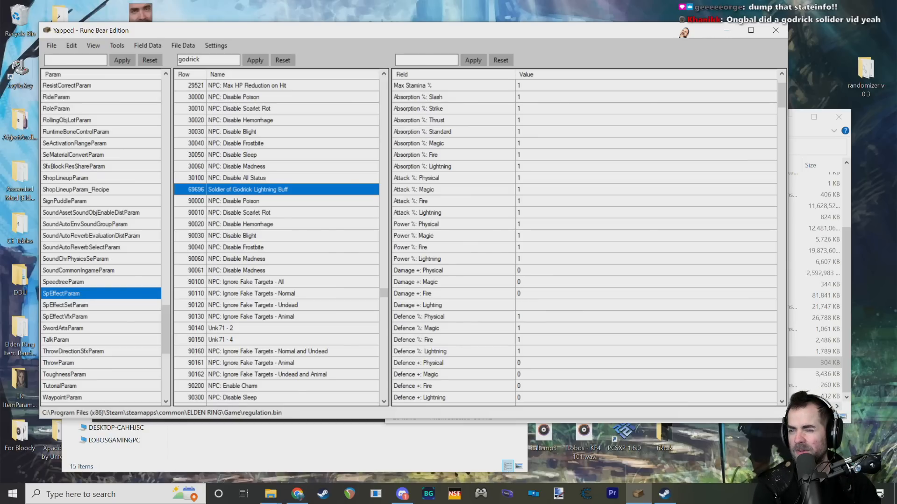
left_click(539, 302)
left_click(541, 302)
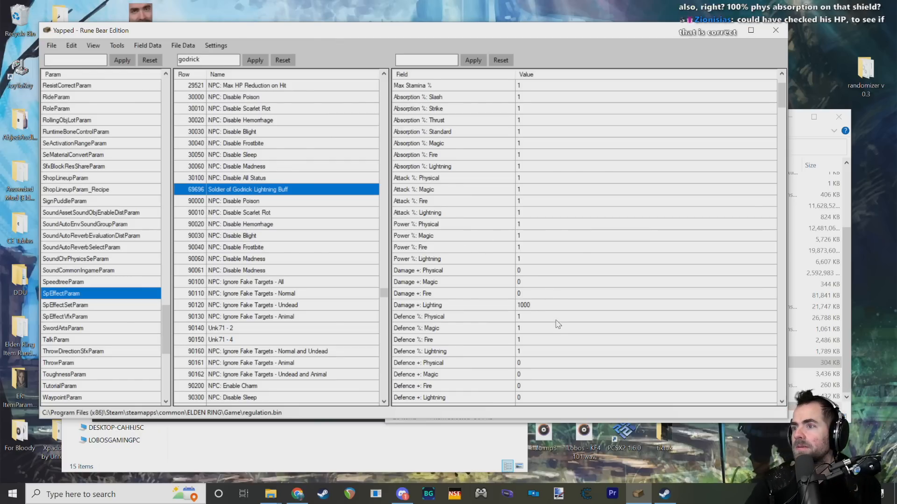
scroll(574, 313, "down", 10)
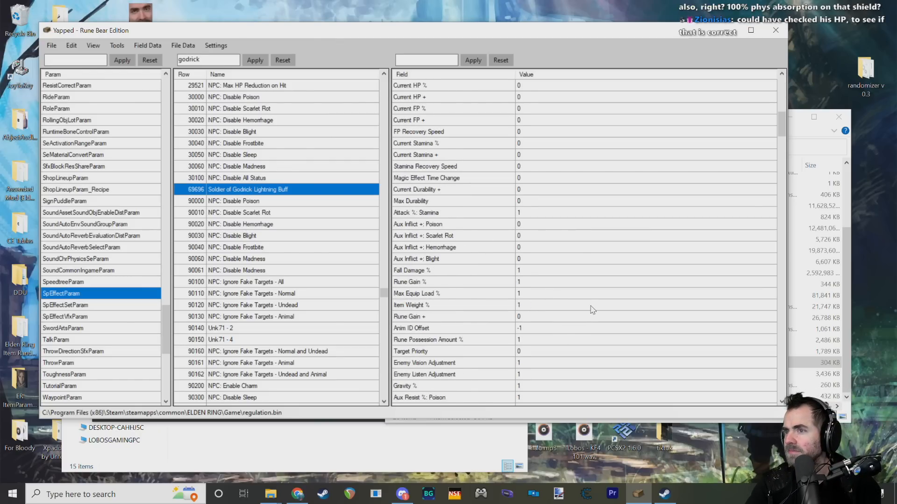
scroll(523, 299, "up", 12)
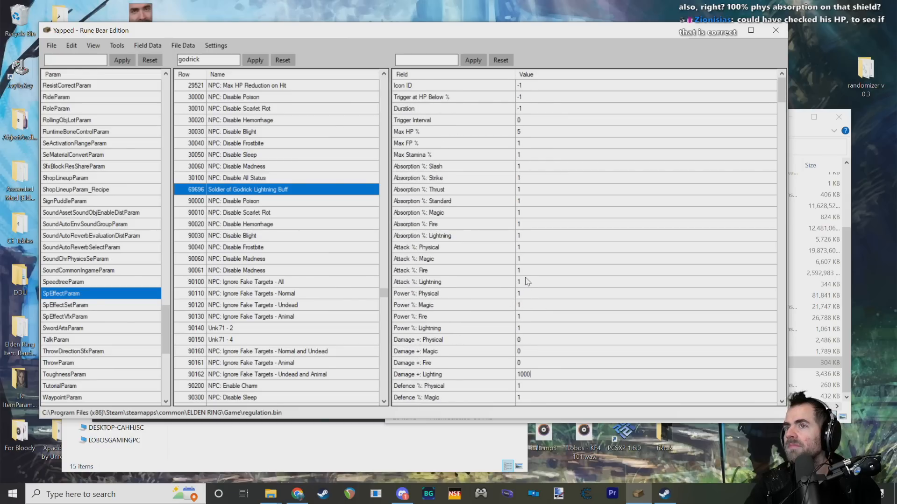
left_click(285, 189)
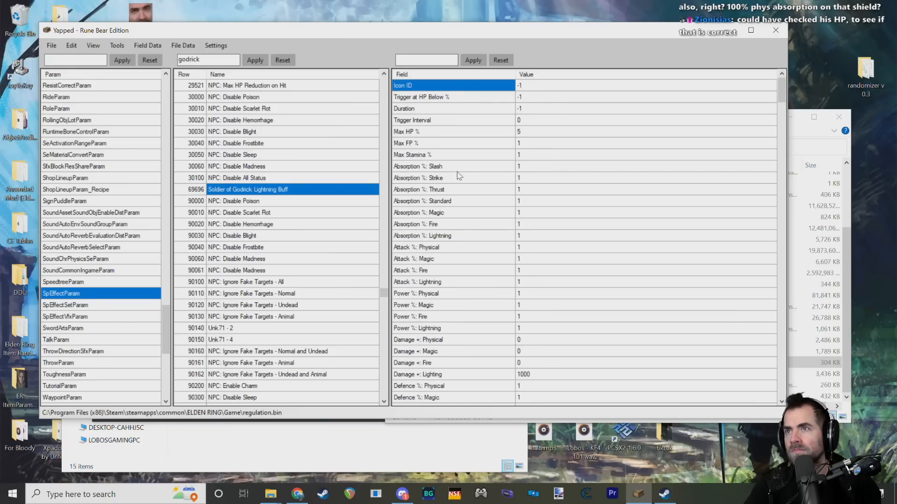
left_click(214, 194)
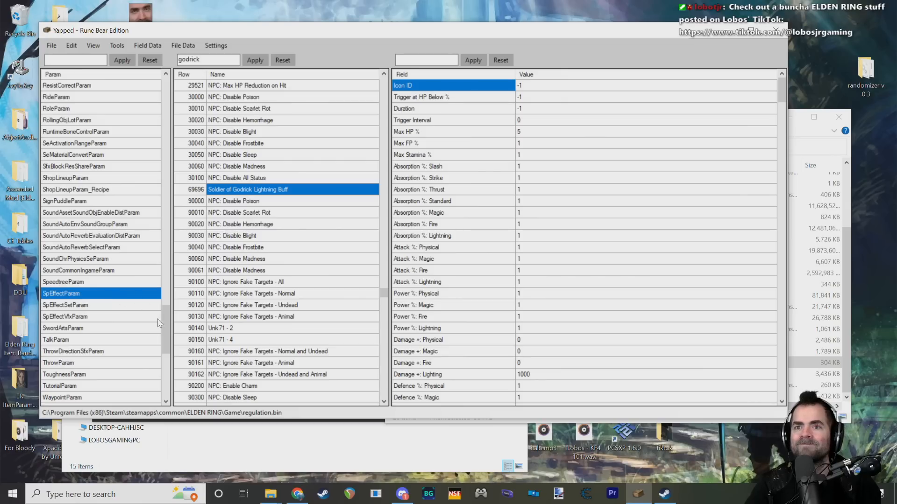
left_click_drag(165, 324, 165, 326)
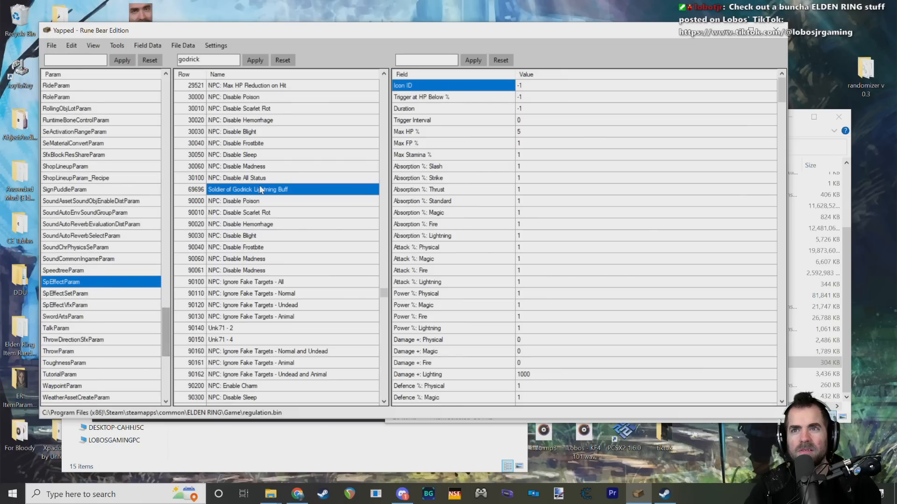
Step: Filter the SpEffectParam rows by "lightning"
scroll(193, 269, "up", 1)
double_click(209, 59)
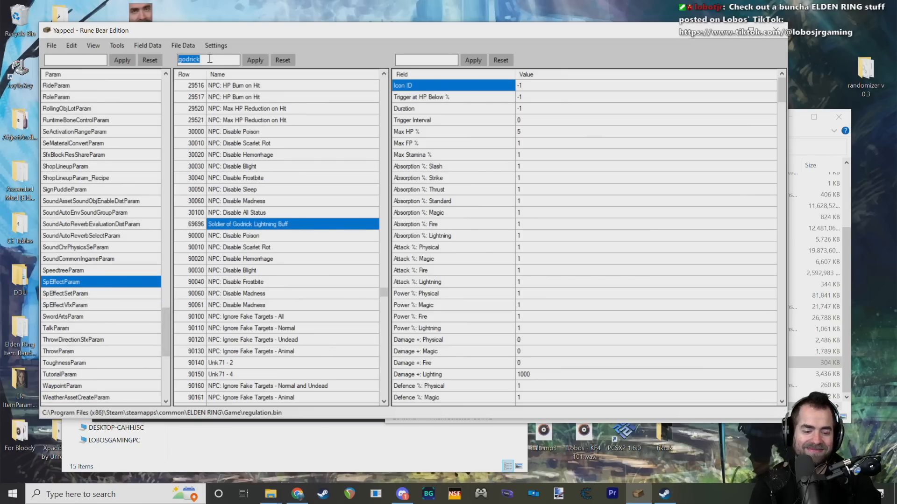
type("lightning")
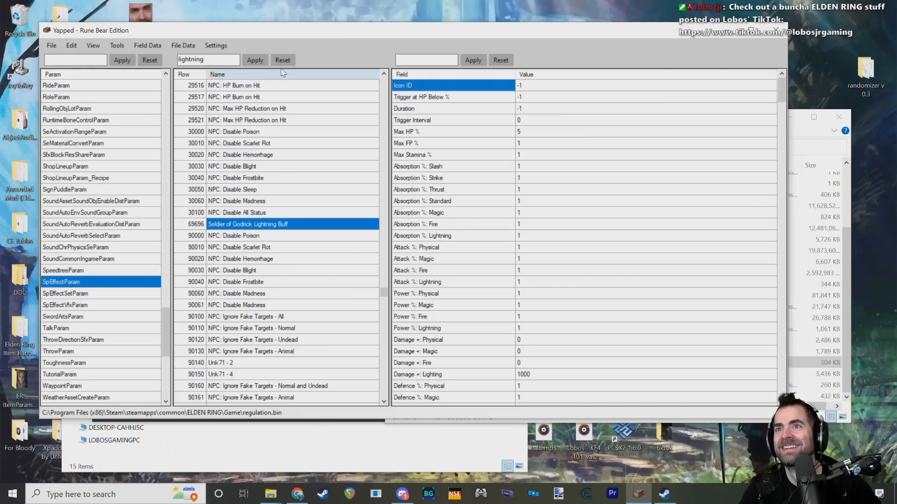
left_click(256, 60)
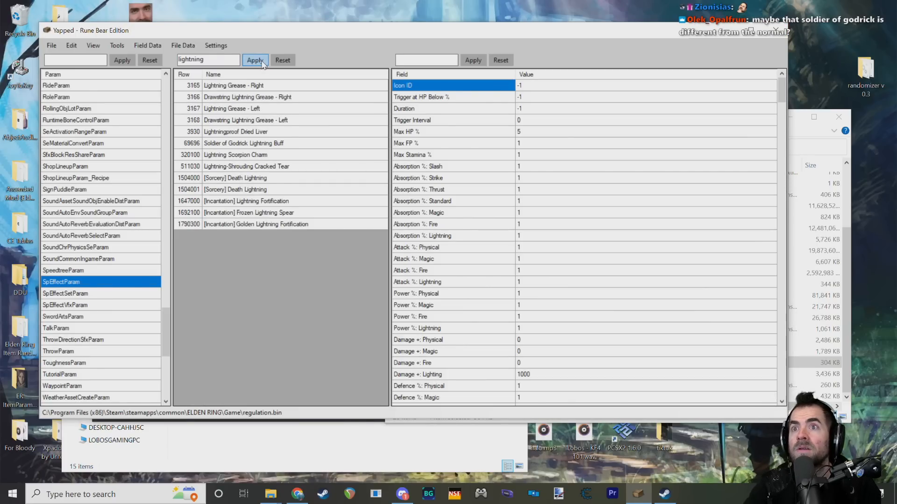
Step: Look through the Lightning Grease, Drawstring Lightning Grease and Lightningproof Dried Liver entries for comparison with the custom buff
left_click(245, 155)
left_click(247, 111)
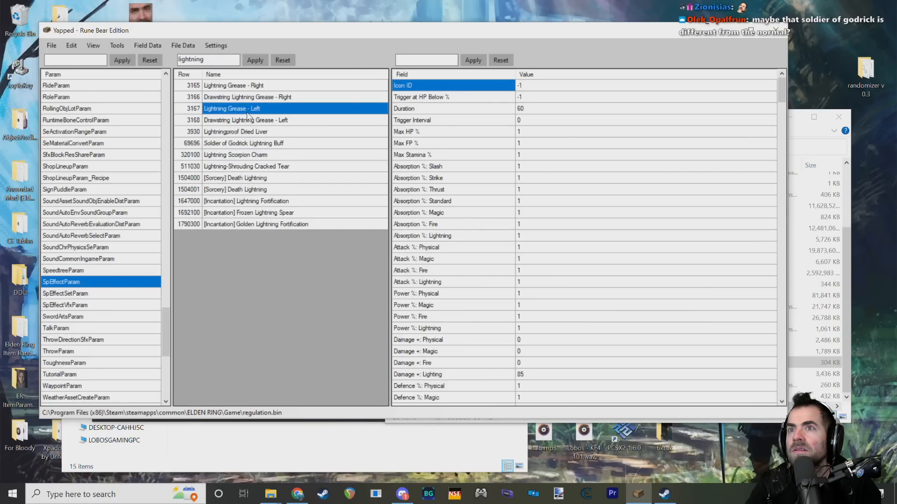
left_click(249, 122)
left_click(256, 133)
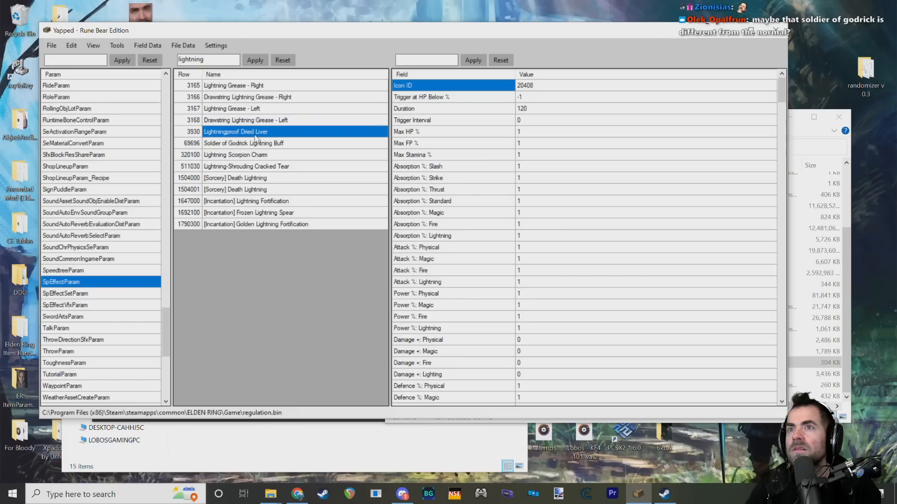
left_click(247, 88)
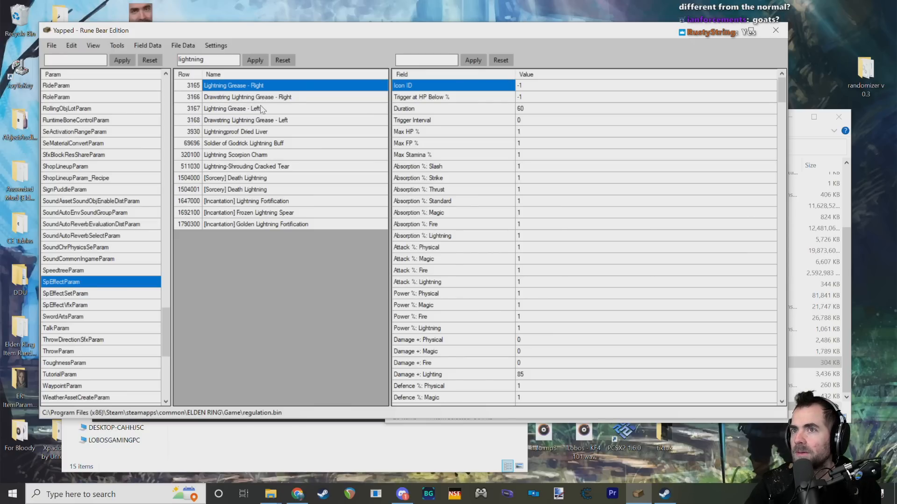
Step: Examine the Soldier of Godrick Lightning Buff's fields from the damage values through State Info, Weapon Parameter Change and the target and request flags
left_click(245, 143)
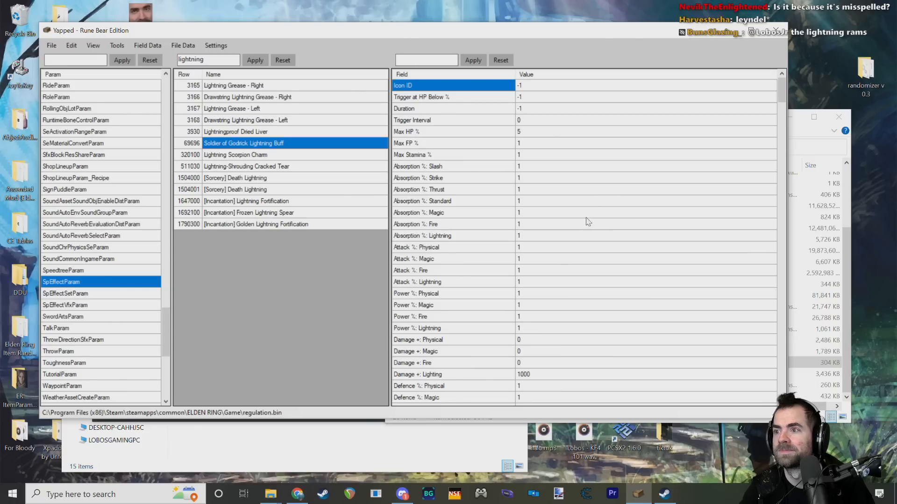
scroll(587, 222, "down", 12)
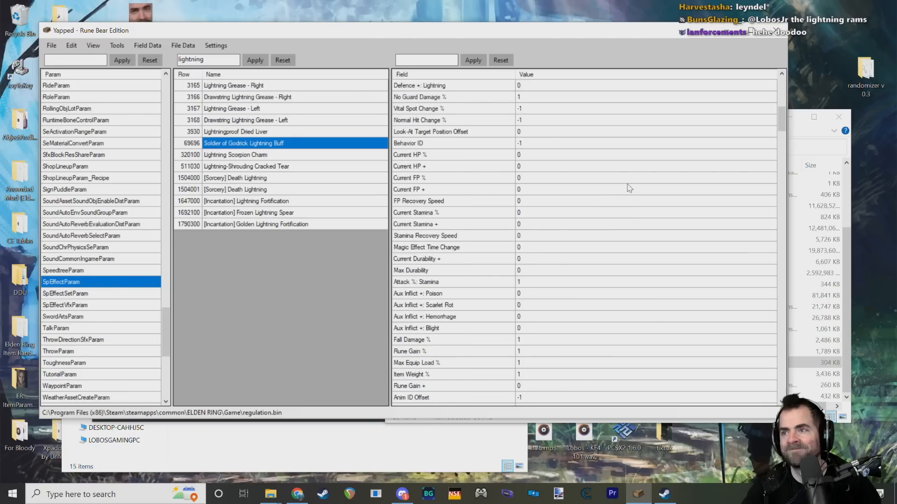
scroll(629, 188, "down", 10)
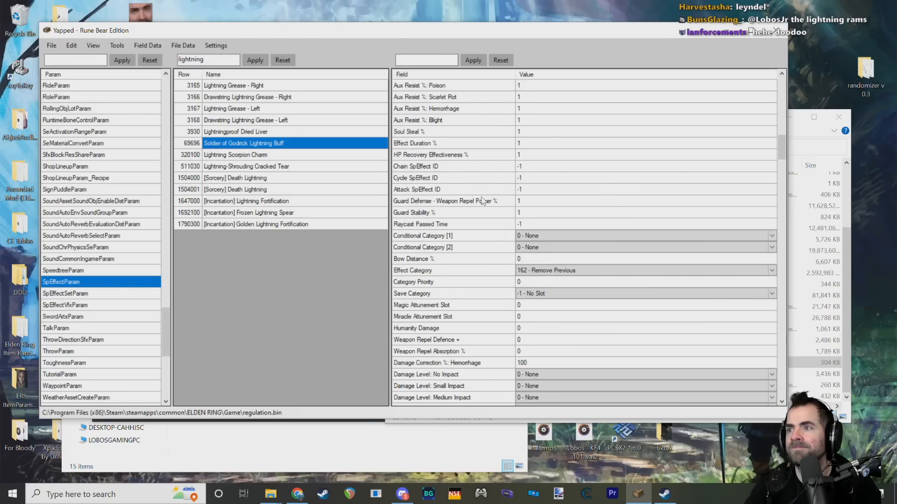
scroll(483, 245, "down", 4)
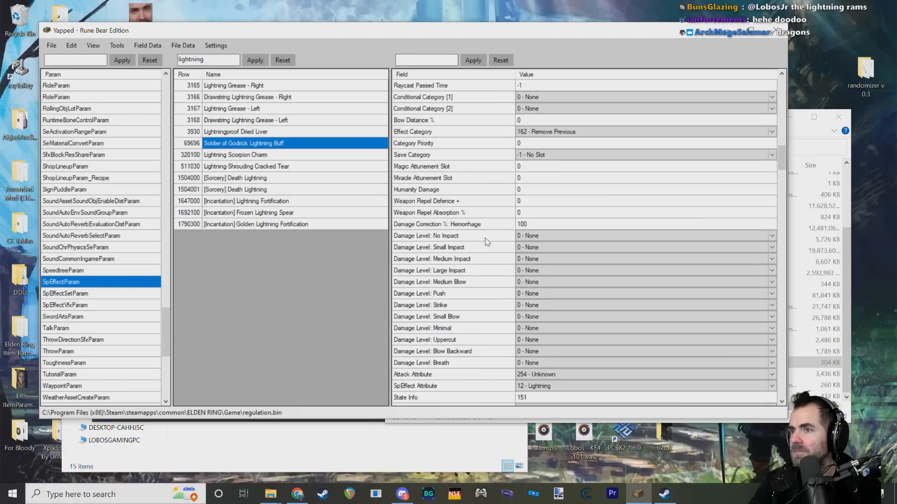
scroll(478, 240, "down", 2)
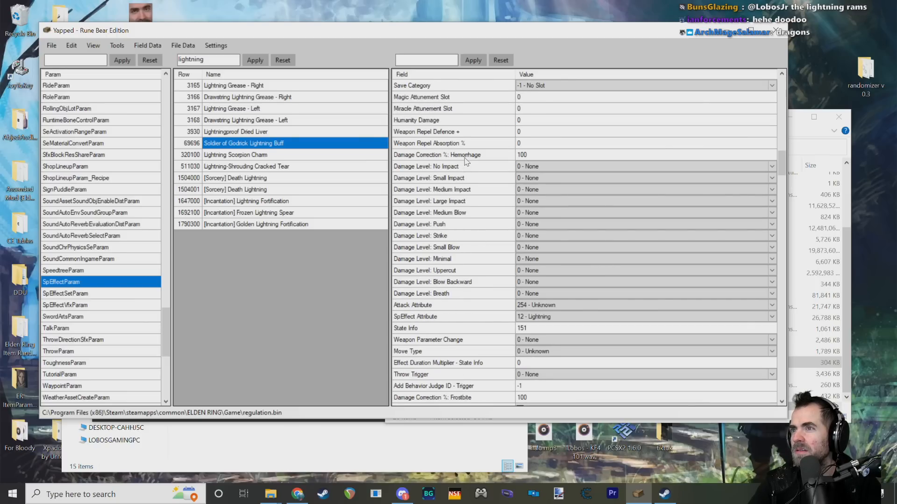
left_click(466, 157)
scroll(477, 242, "down", 1)
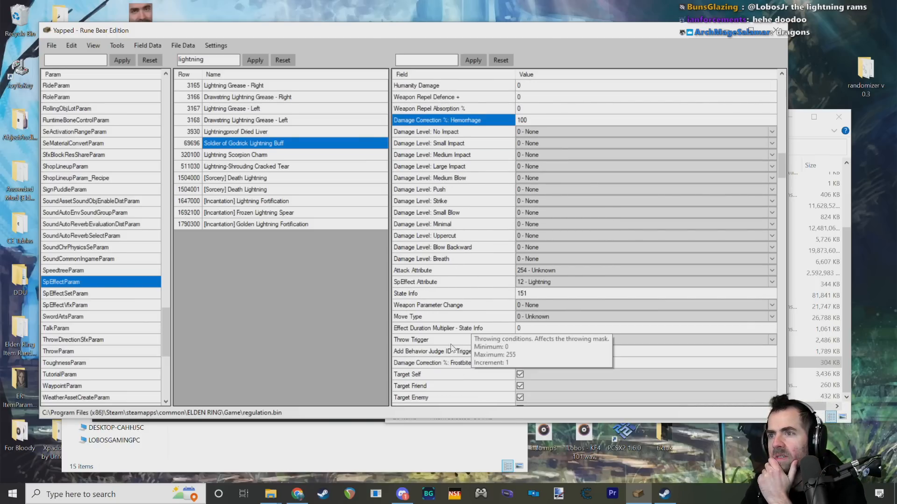
scroll(457, 310, "down", 4)
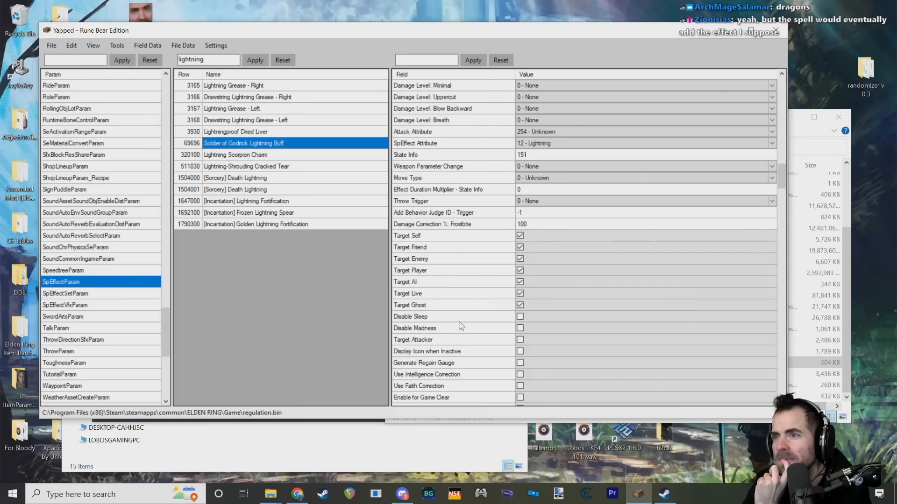
scroll(461, 326, "down", 1)
scroll(467, 322, "down", 1)
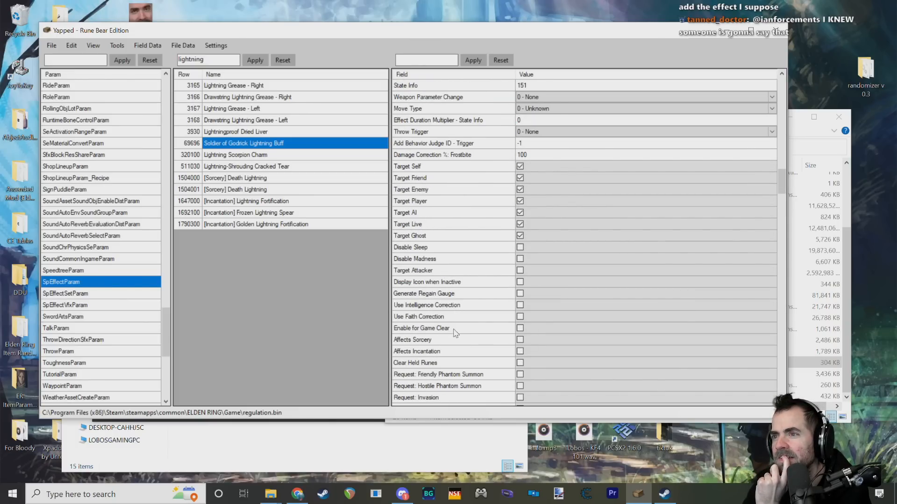
scroll(454, 350, "down", 1)
scroll(455, 333, "down", 1)
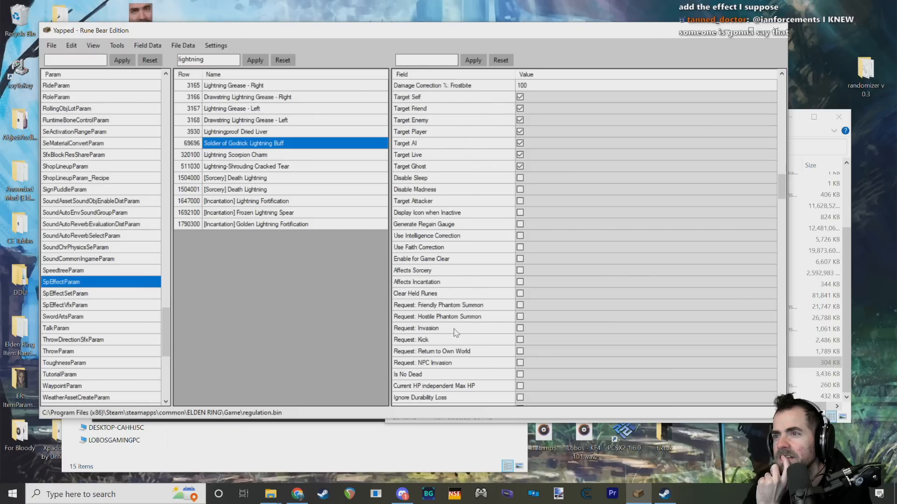
Step: Examine the Soldier of Godrick Lightning Buff's flag fields from the Request entries through the Ignore, Disable and Correction options
scroll(455, 332, "down", 2)
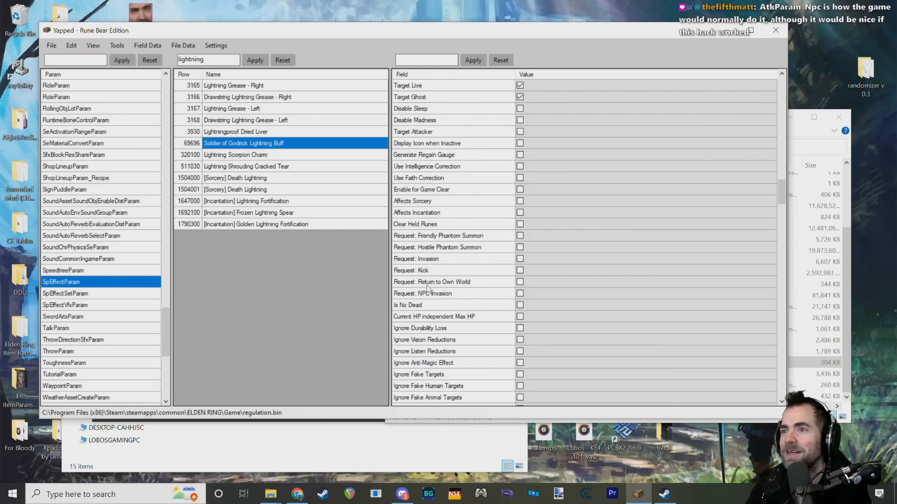
left_click(432, 305)
scroll(457, 301, "down", 4)
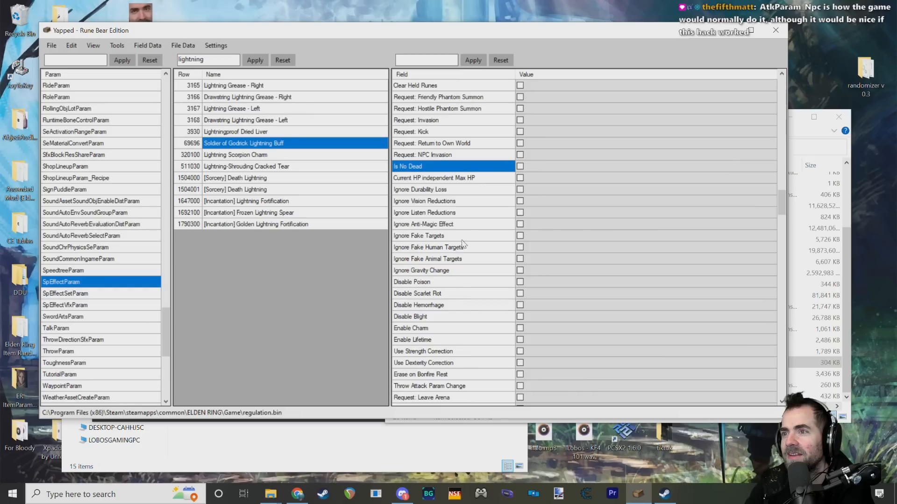
left_click(428, 177)
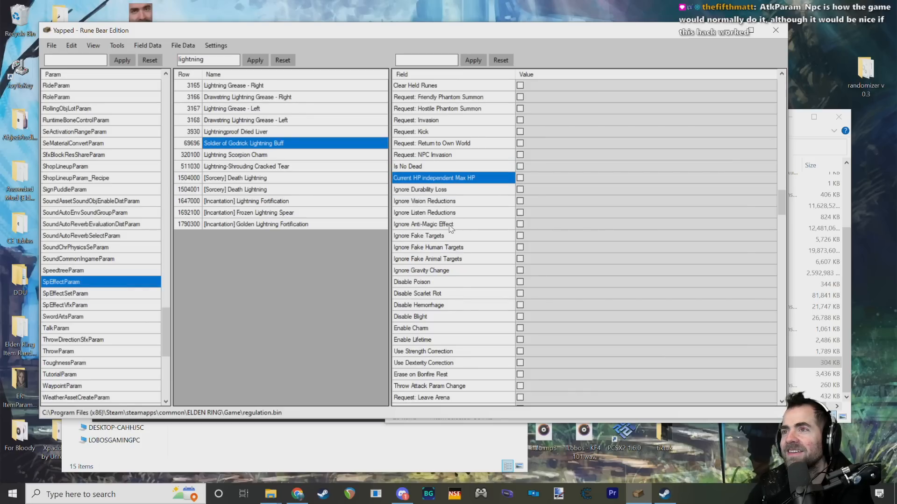
mouse_move(450, 229)
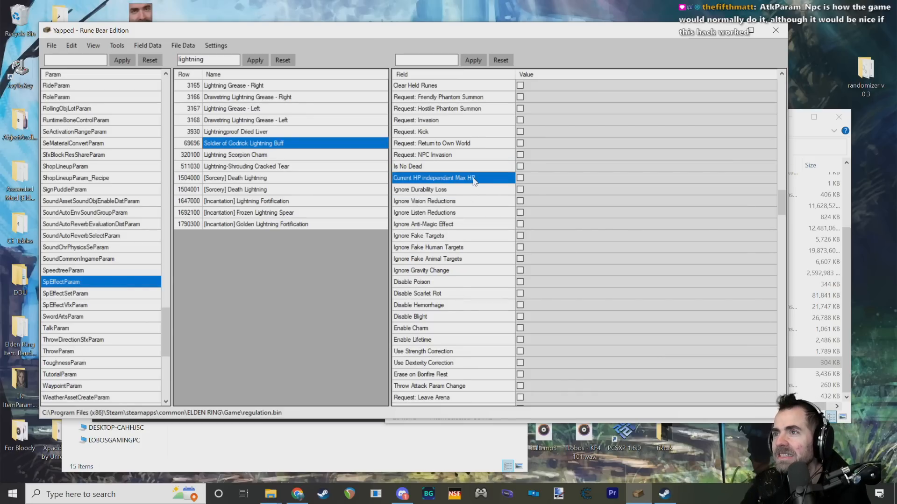
mouse_move(471, 181)
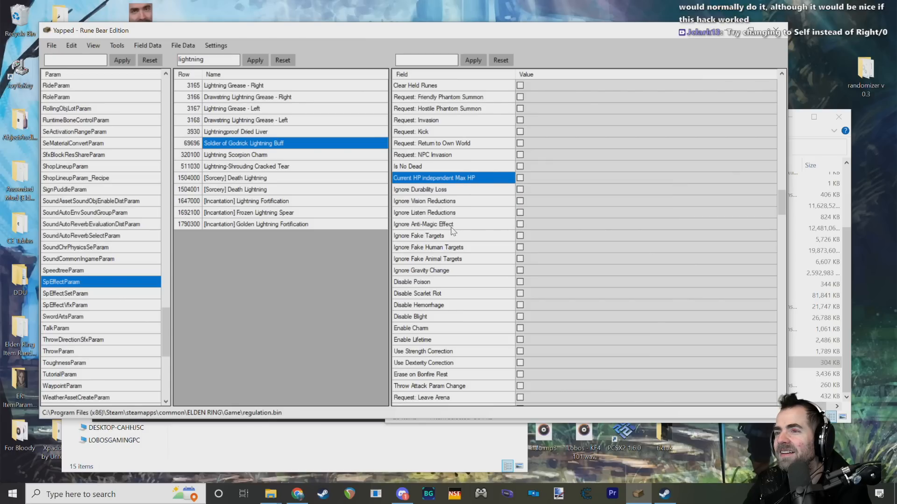
scroll(453, 231, "down", 1)
mouse_move(421, 304)
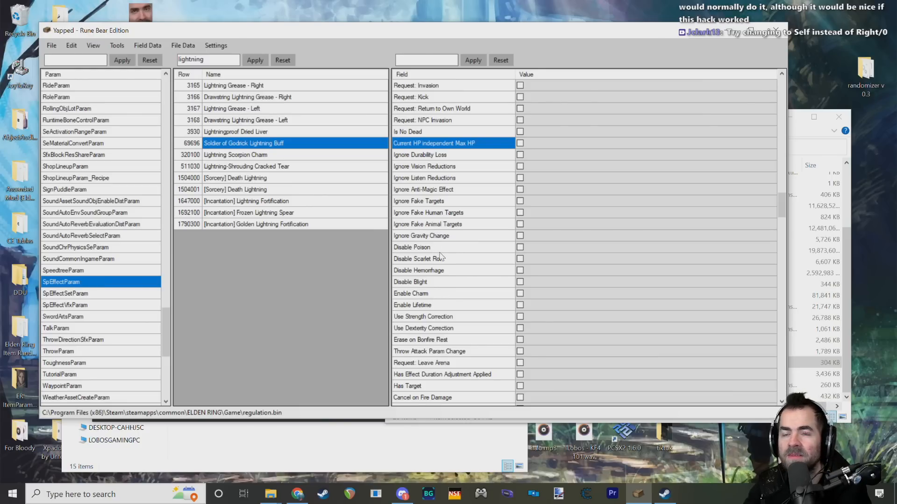
Step: Check the lightning buff's Conditional Category and Effect Category fields, then its SpEffect Attribute and State Info
scroll(451, 259, "up", 3)
scroll(452, 258, "up", 15)
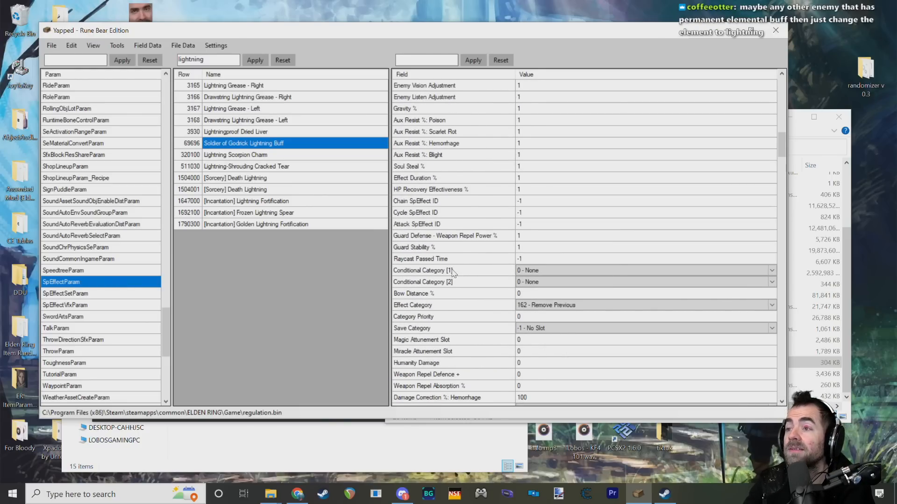
scroll(537, 243, "down", 2)
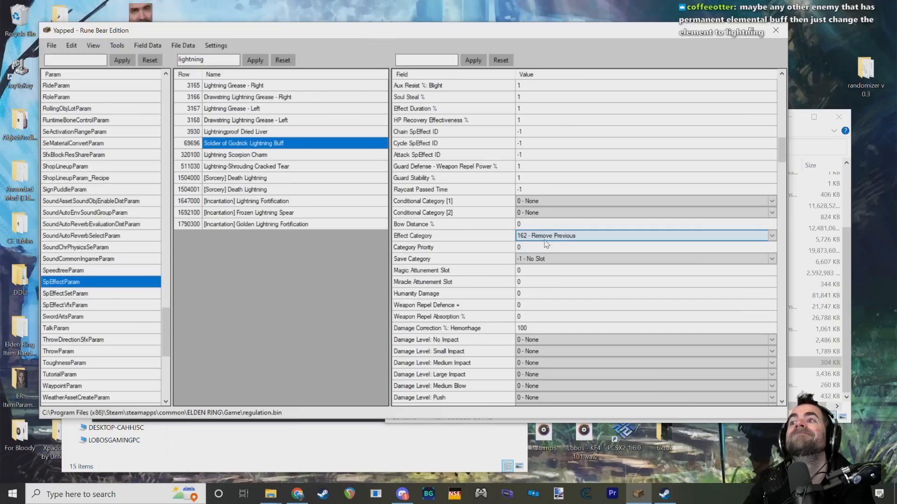
left_click(447, 235)
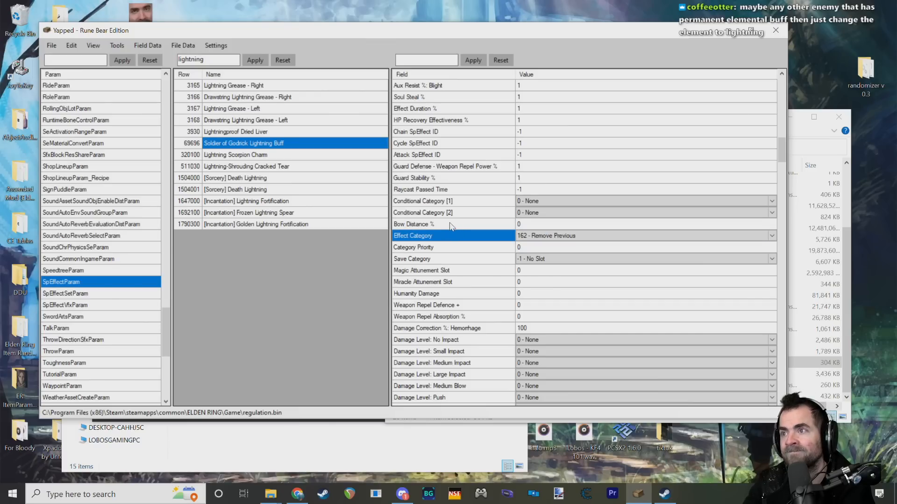
left_click(453, 201)
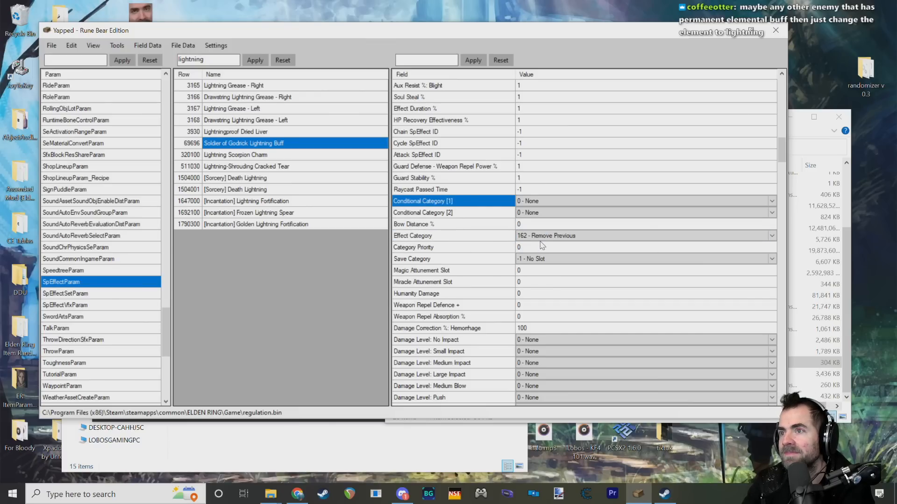
scroll(524, 280, "down", 9)
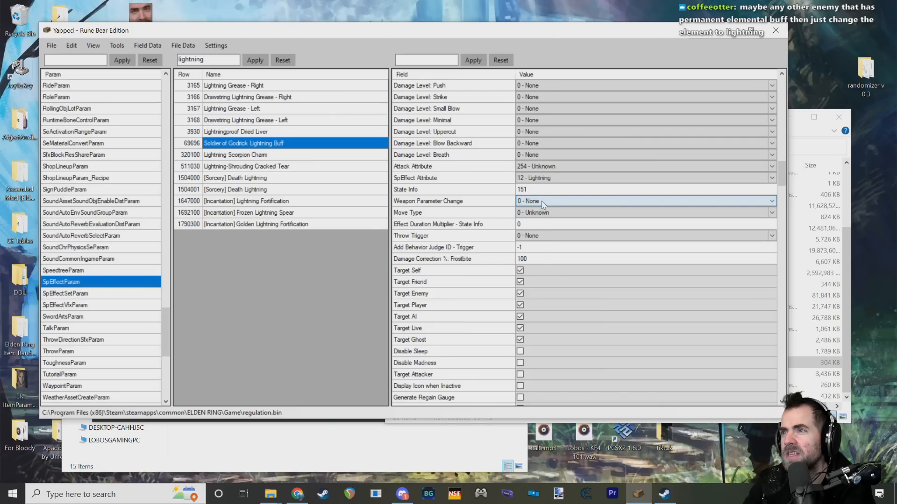
Step: Try setting the lightning buff's Weapon Parameter Change to 3 - Self, then return it to 0 - None
left_click(635, 202)
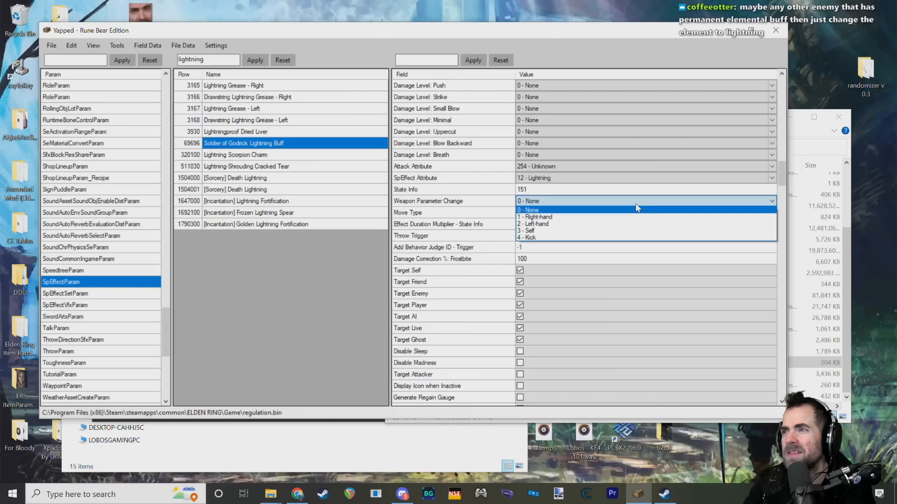
left_click(532, 230)
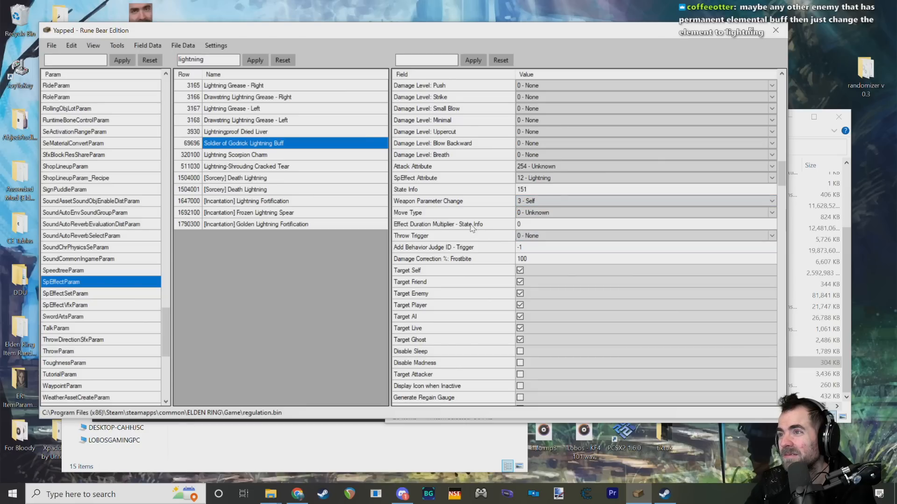
left_click(540, 202)
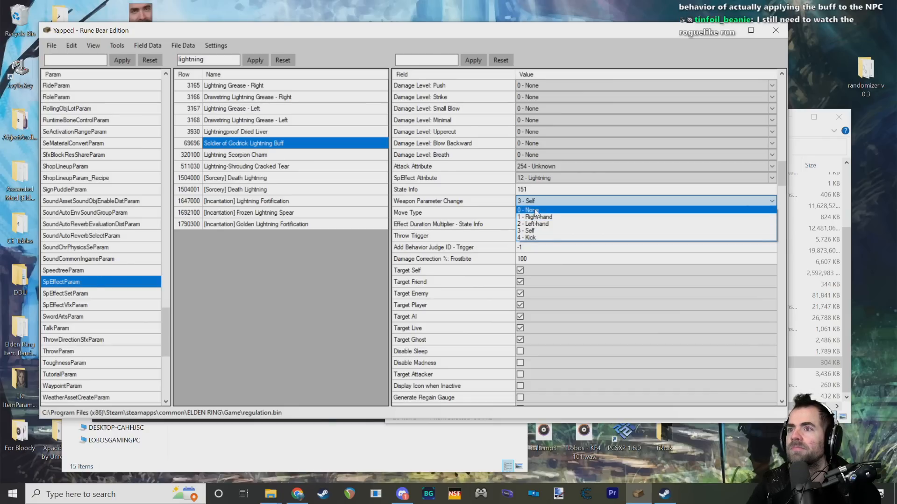
left_click(536, 211)
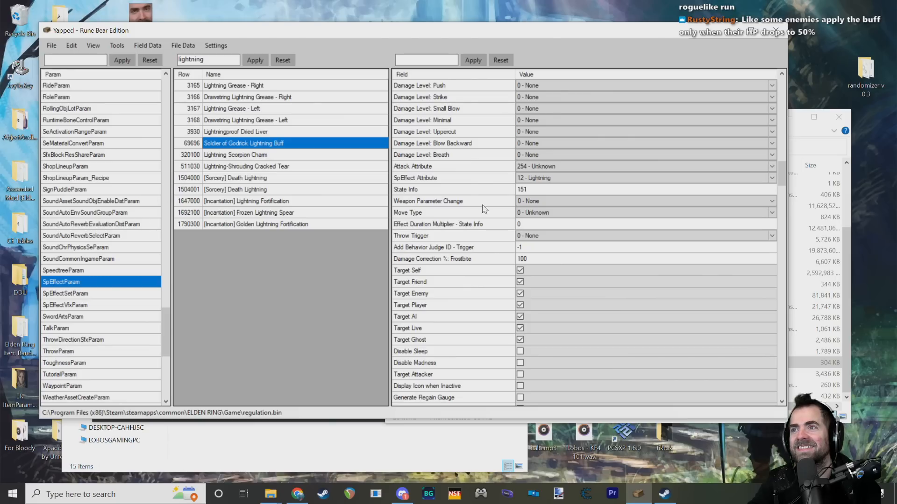
Step: Review the available Weapon Parameter Change and Move Type options for the lightning buff without changing either field
scroll(96, 177, "up", 15)
scroll(156, 251, "up", 20)
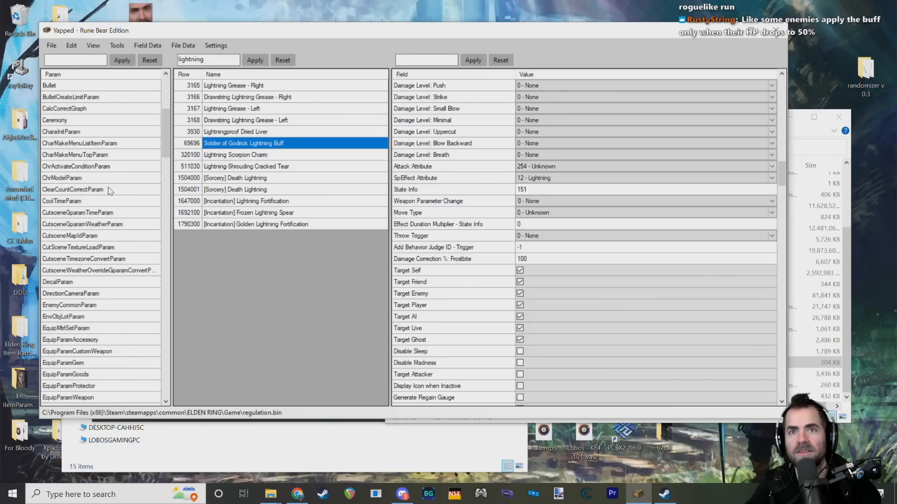
scroll(107, 192, "up", 5)
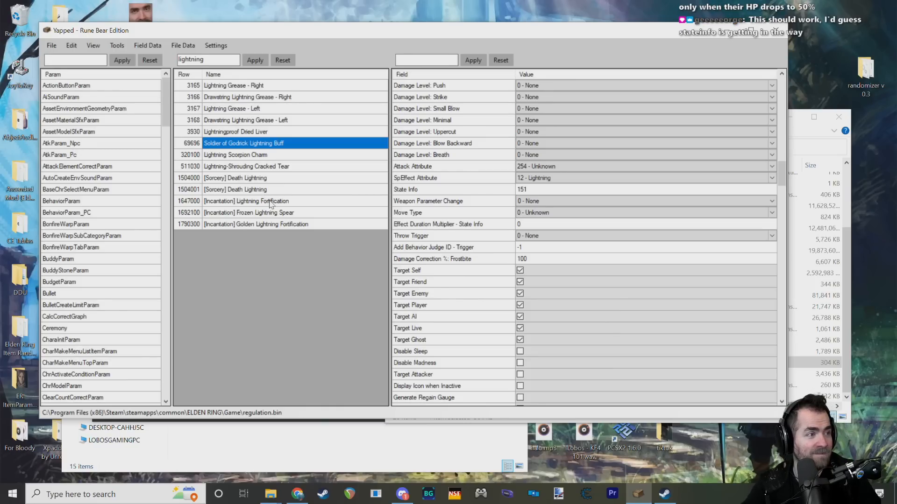
left_click(532, 200)
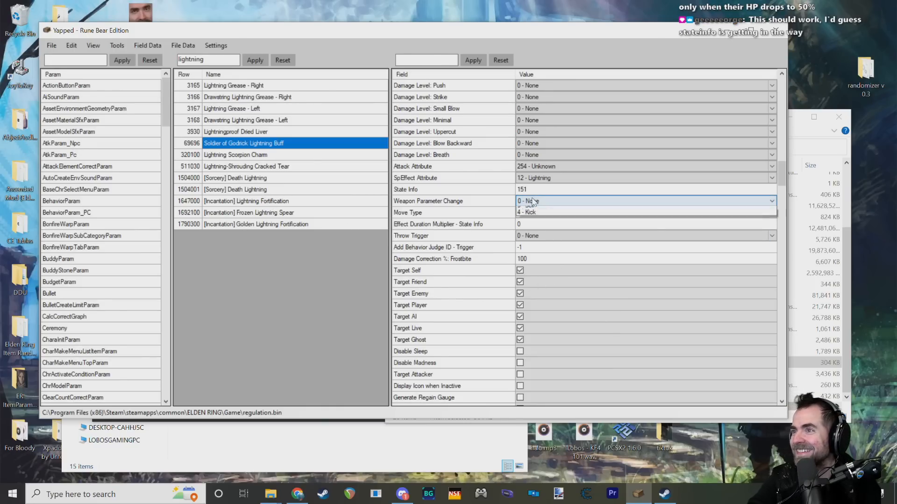
left_click(532, 201)
left_click(537, 213)
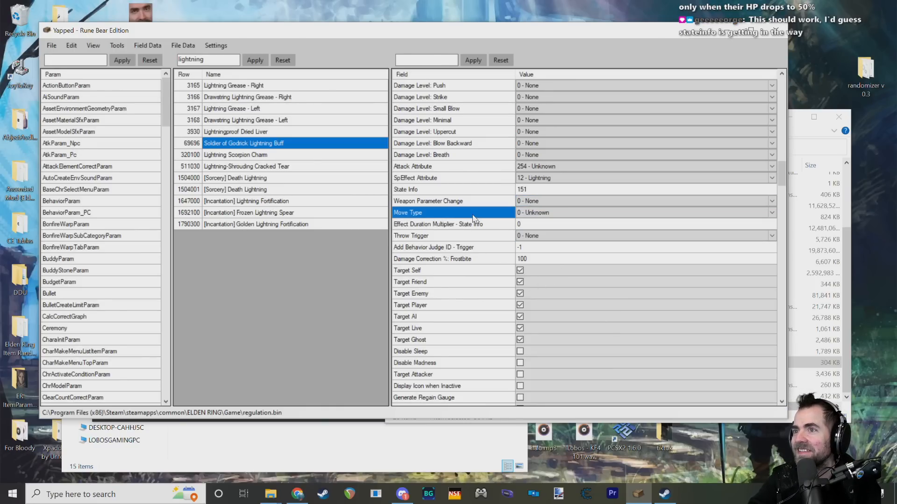
left_click(544, 212)
left_click(548, 220)
left_click(546, 212)
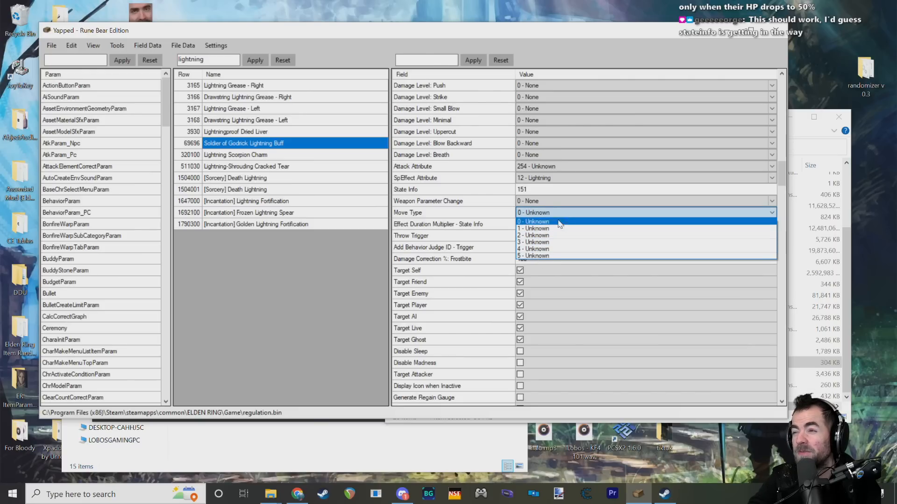
left_click(532, 214)
left_click(532, 213)
left_click(531, 211)
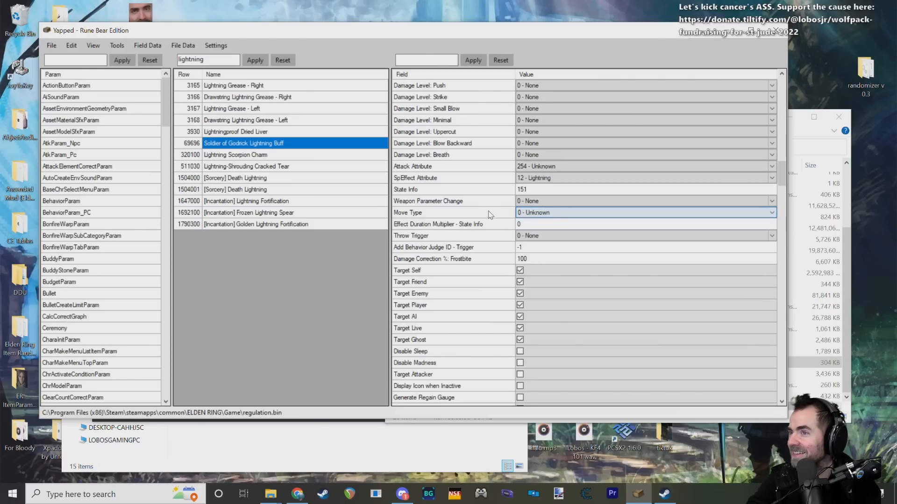
Step: Review the lightning buff's Throw Trigger options and neighbouring trigger field, and recheck the Weapon Parameter Change choices
left_click(460, 236)
left_click(532, 236)
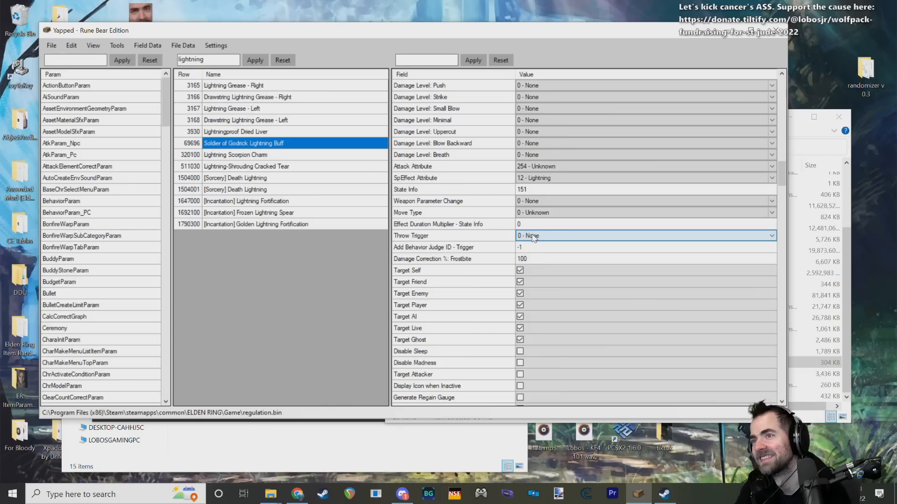
left_click(533, 236)
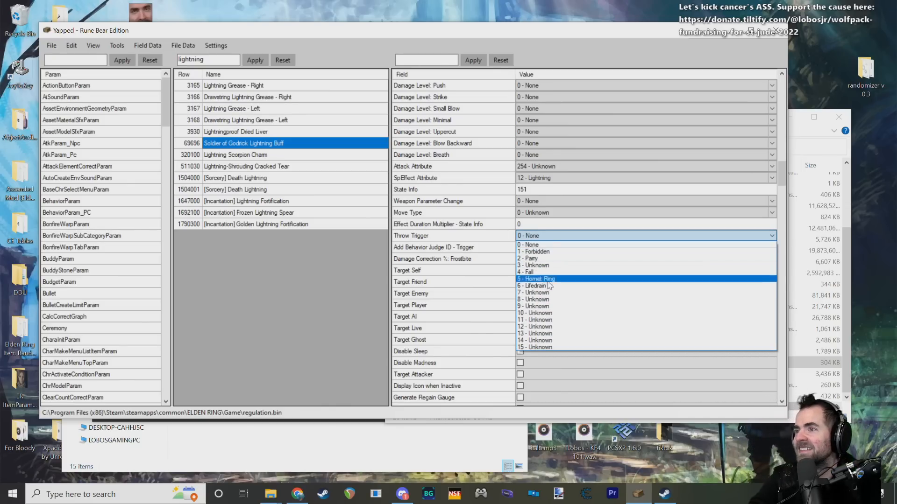
left_click(547, 236)
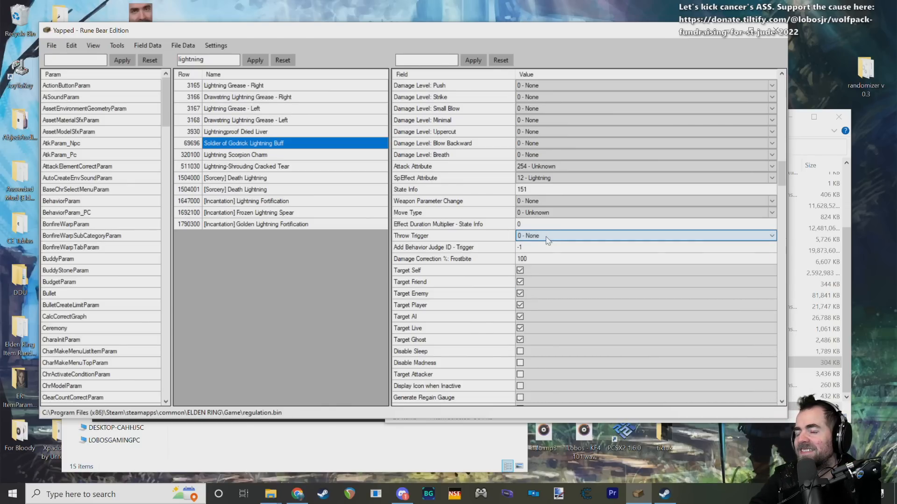
left_click(479, 236)
left_click(482, 250)
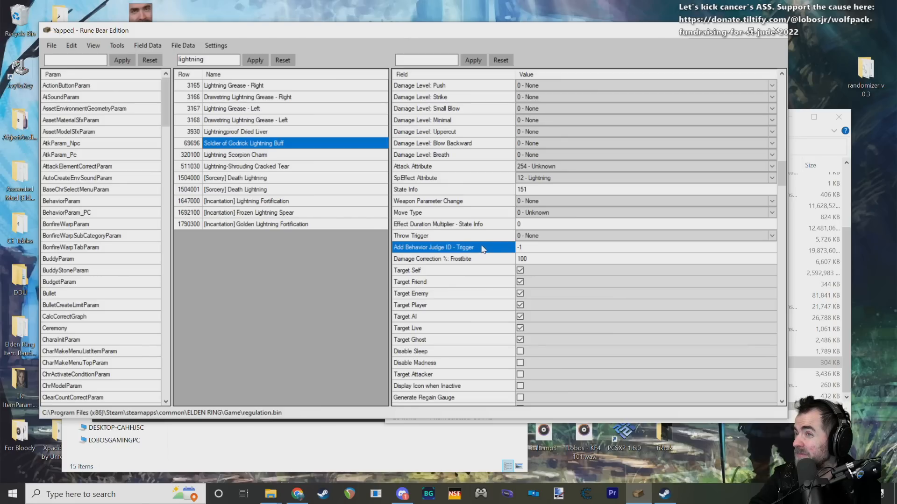
left_click(470, 238)
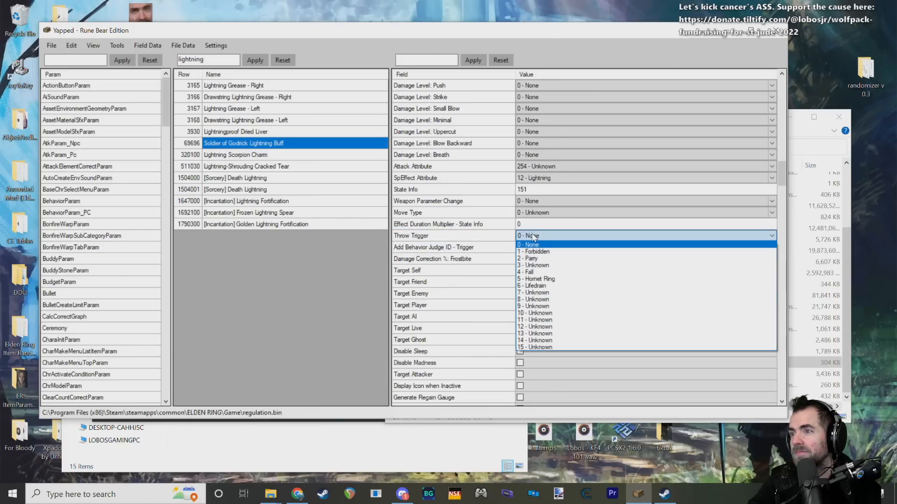
left_click(481, 239)
scroll(443, 256, "down", 4)
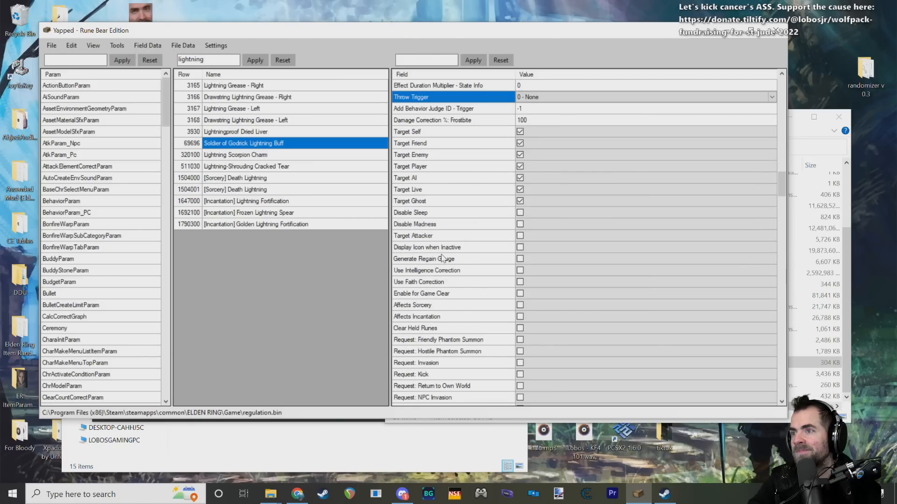
scroll(443, 258, "up", 4)
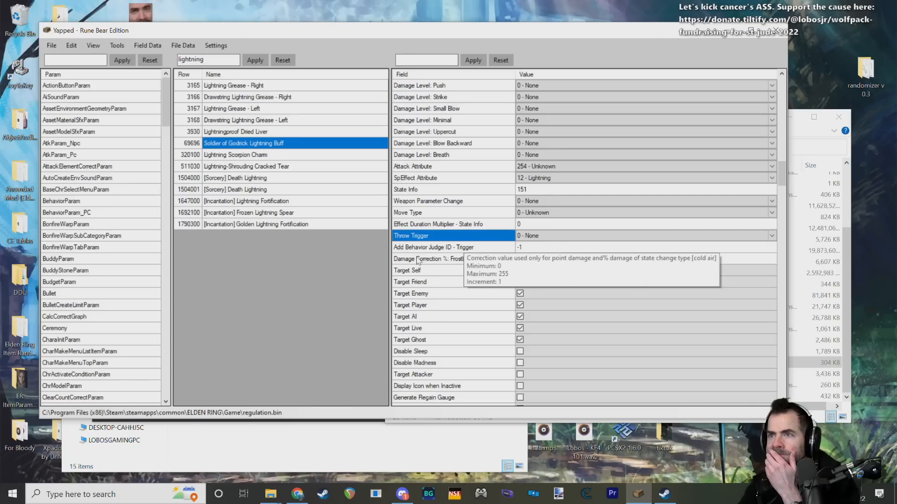
left_click(539, 201)
left_click(540, 201)
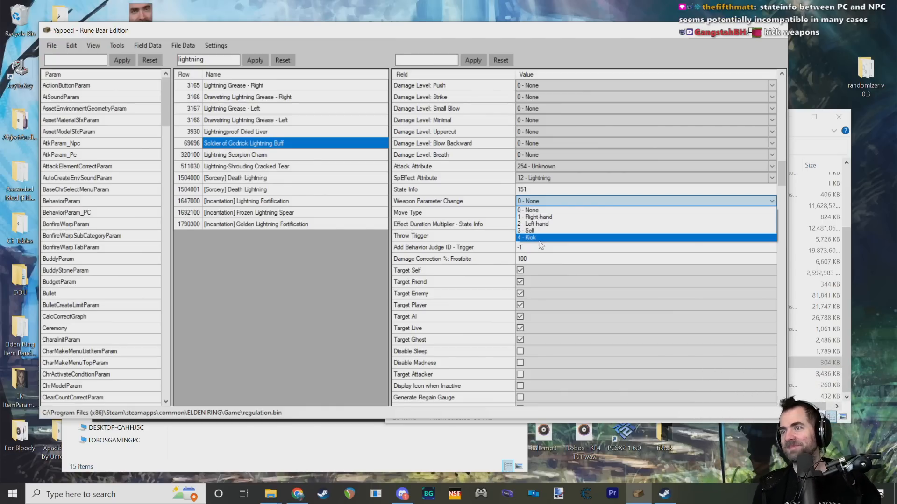
left_click(770, 200)
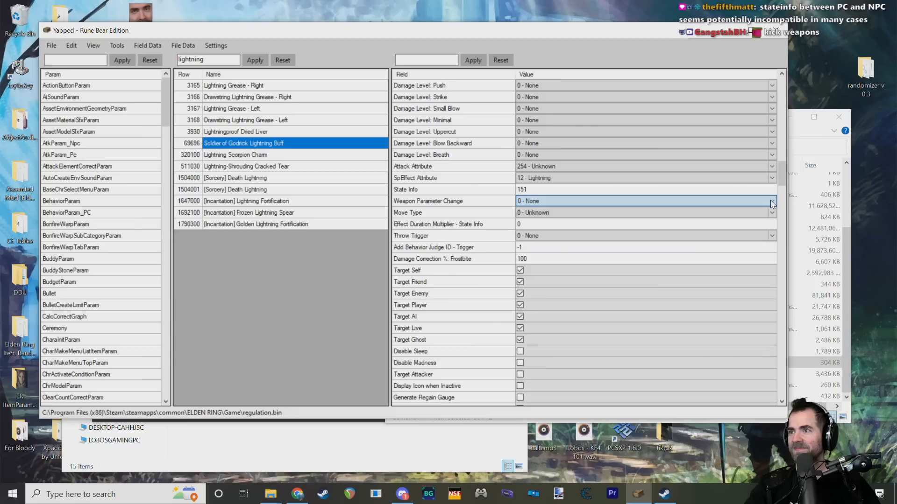
Step: Open AtkParam_Npc, filter its rows by "godrick" and look through the matching attack entries
left_click(78, 144)
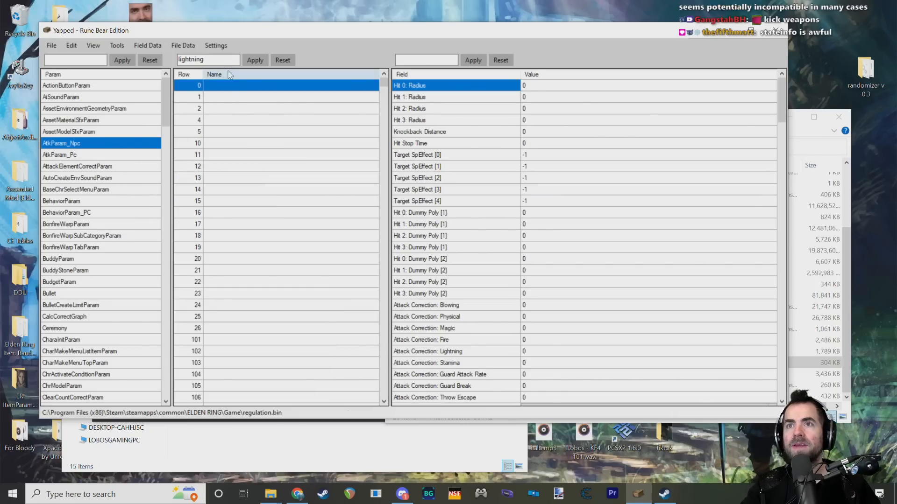
double_click(220, 59)
type("godrick")
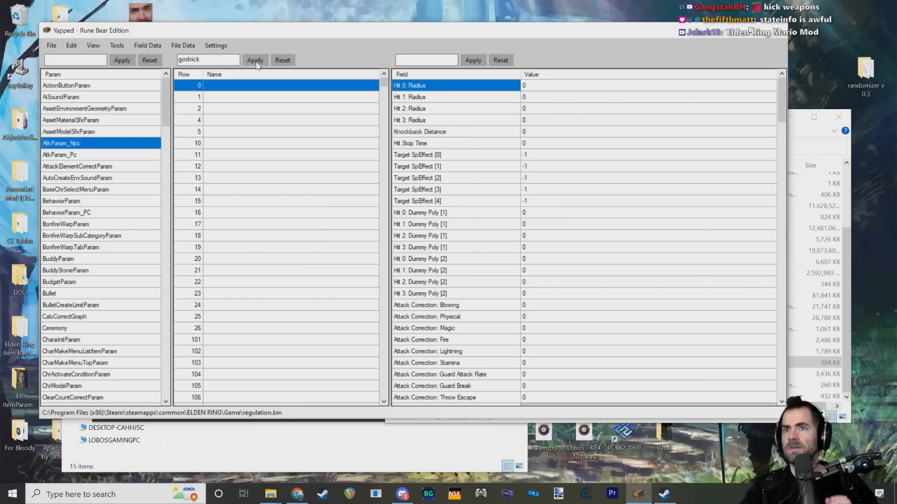
left_click(255, 64)
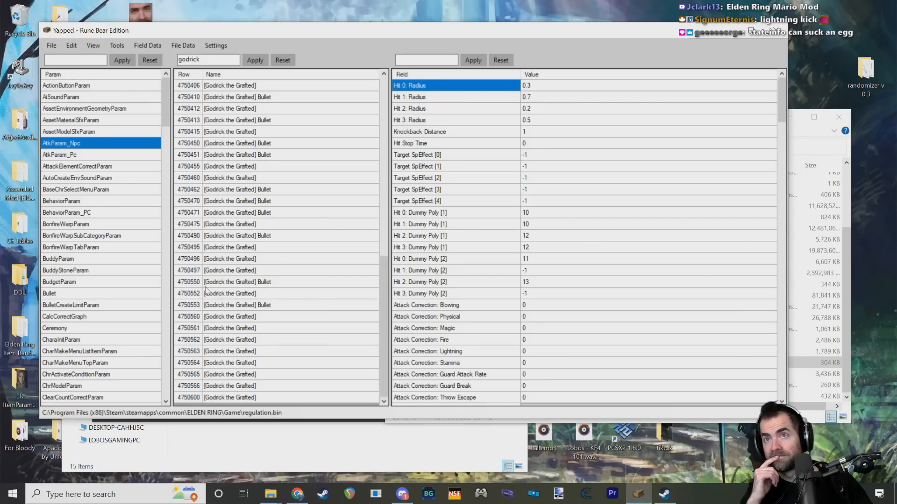
scroll(255, 193, "down", 4)
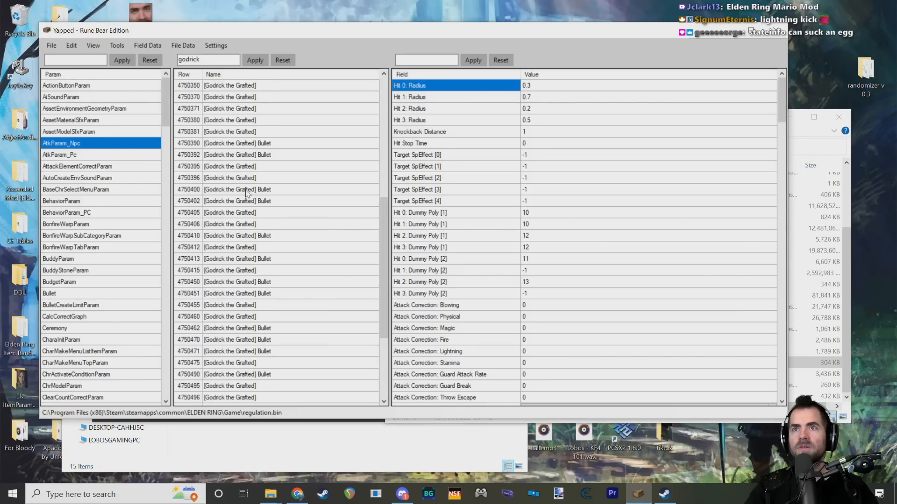
double_click(209, 61)
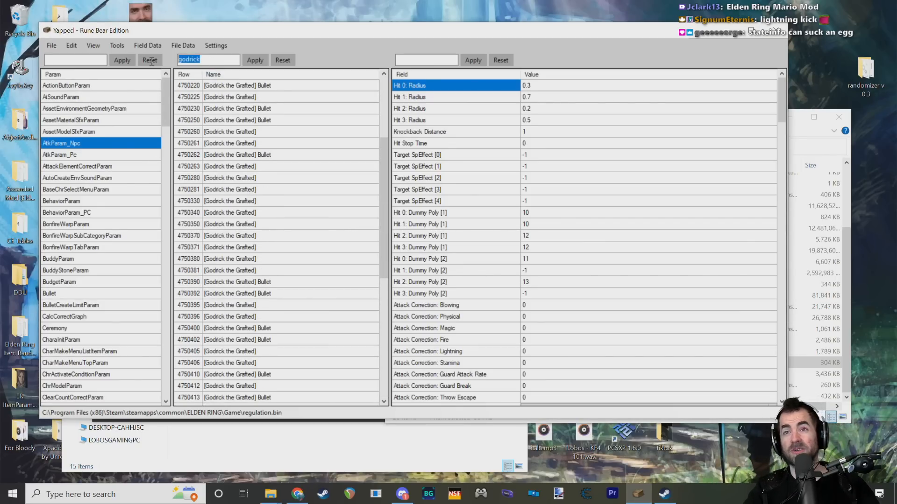
Step: Clear the "godrick" row filter so that all AtkParam_Npc entries are listed again
key("BackSpace")
left_click(257, 61)
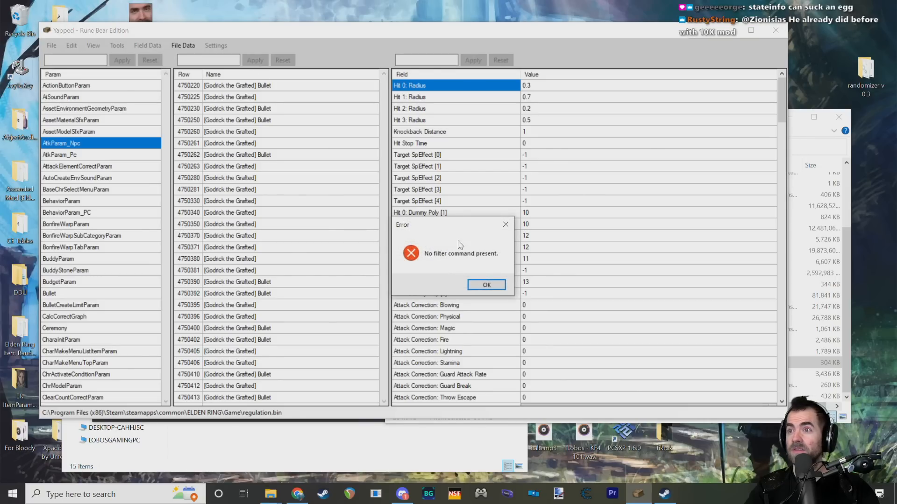
key("Return")
left_click(282, 59)
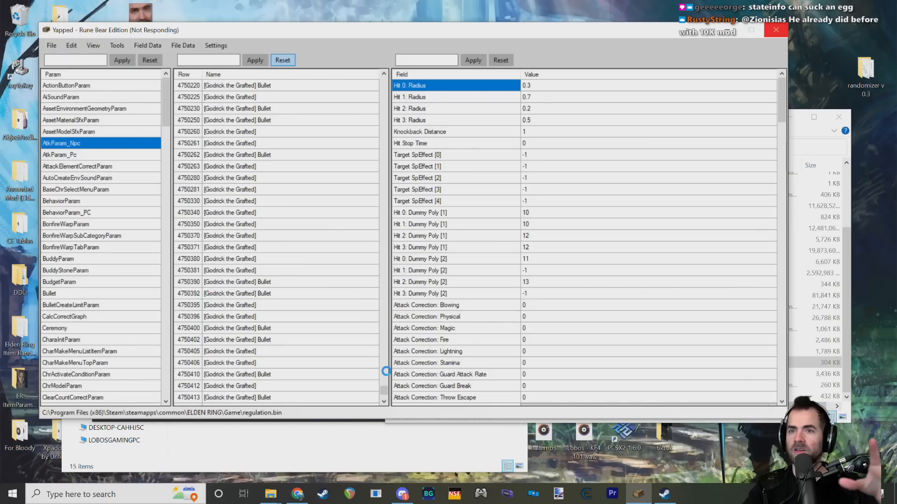
Step: Find the Castle Soldier entries in AtkParam_Npc and examine the attack fields of rows 4310660, 4310160 and 4310181
left_click_drag(384, 360, 391, 244)
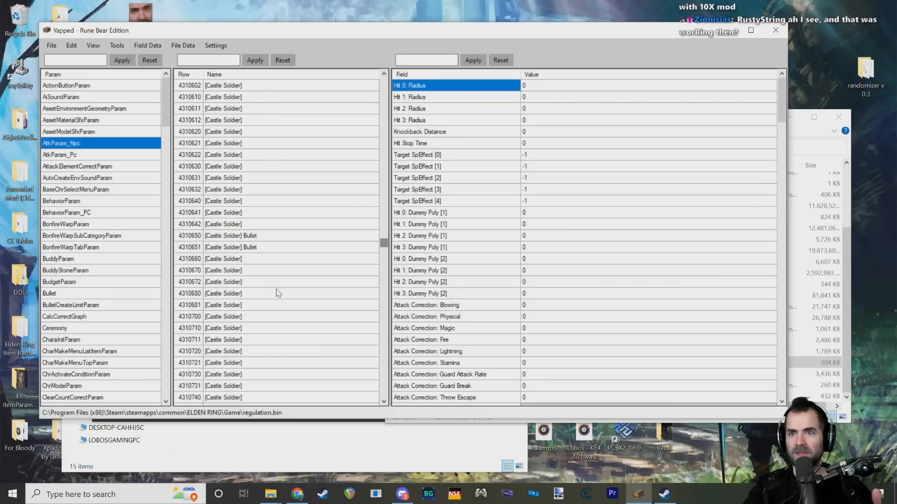
left_click(248, 259)
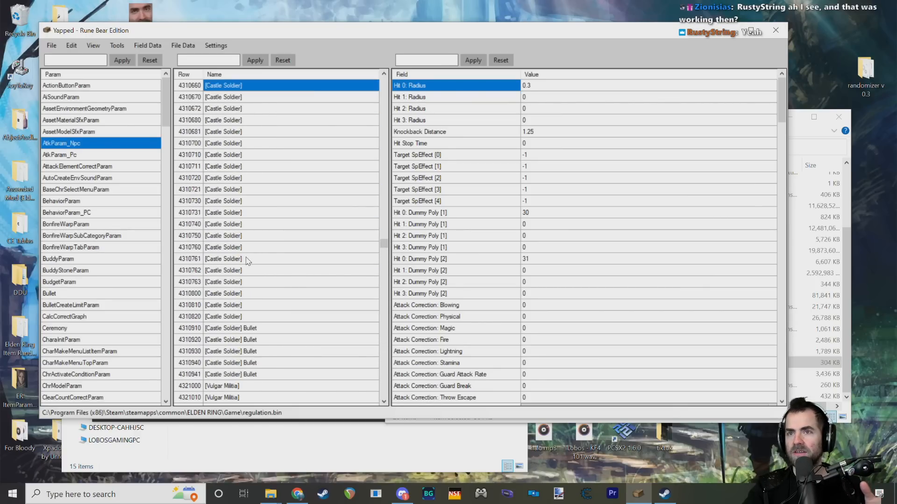
scroll(248, 260, "up", 15)
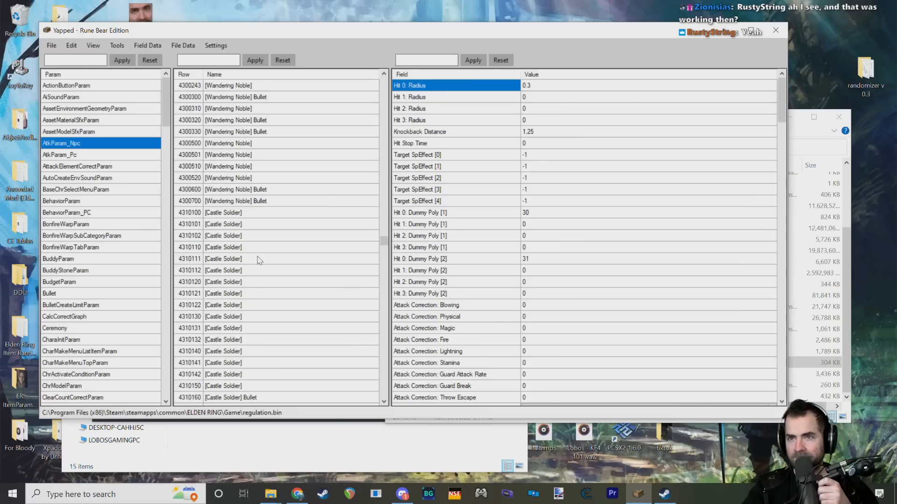
scroll(259, 252, "down", 4)
left_click(256, 227)
left_click(257, 259)
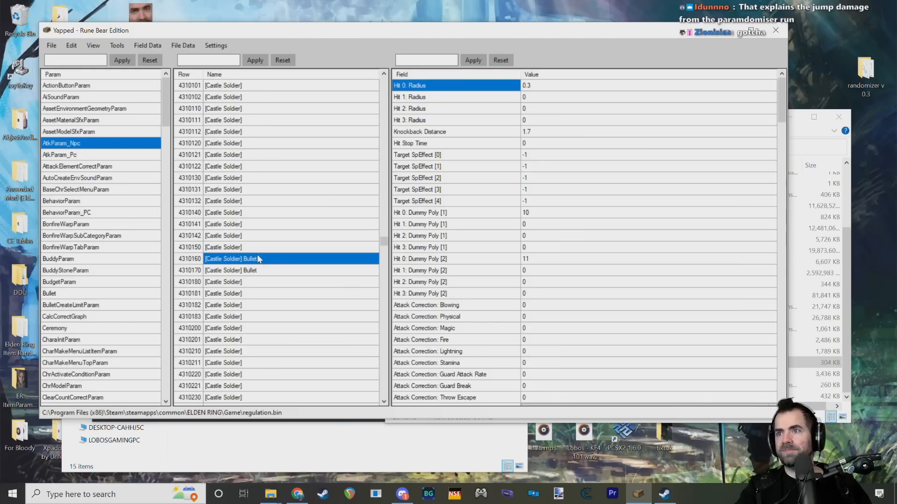
left_click(262, 292)
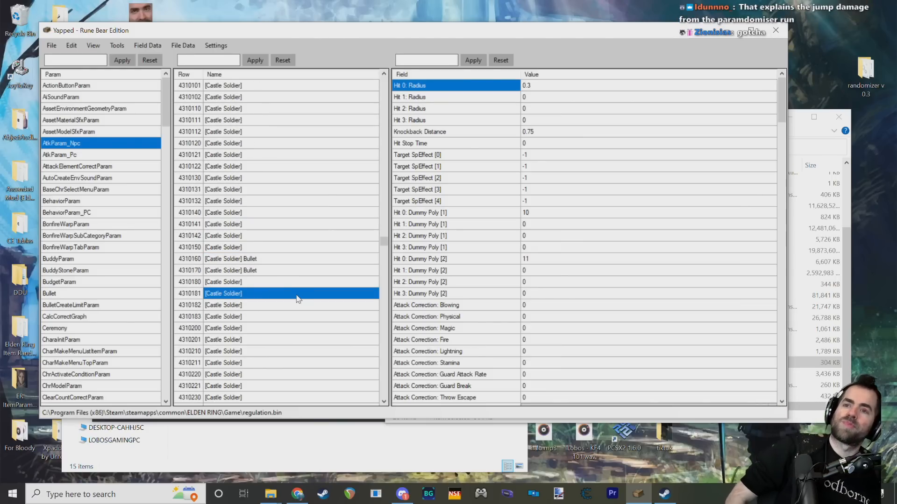
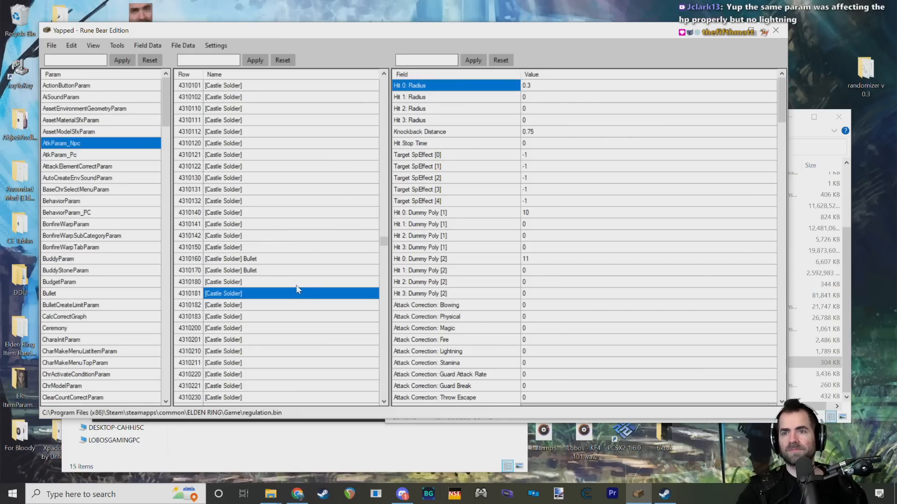
Step: Look through the Castle Soldier rows in AtkParam_Npc, starting from the first entry, 4310100
left_click(257, 305)
left_click(256, 297)
scroll(258, 296, "down", 4)
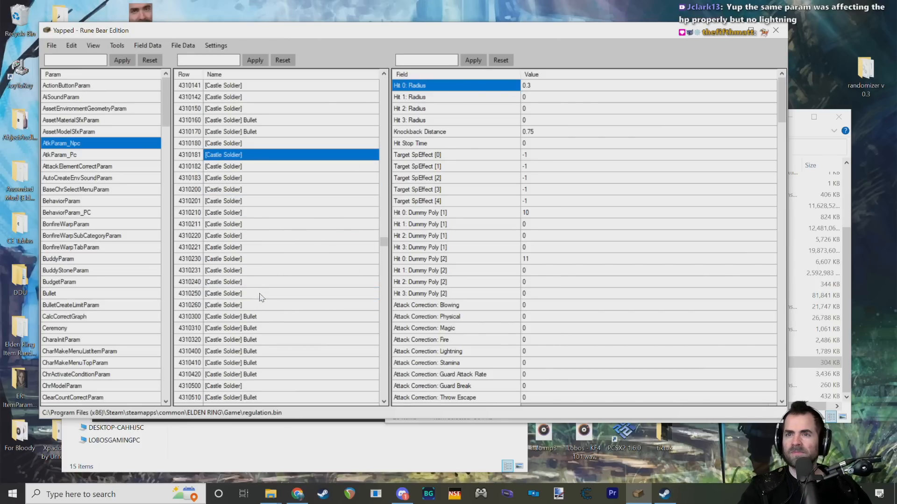
scroll(271, 277, "up", 4)
scroll(273, 277, "up", 2)
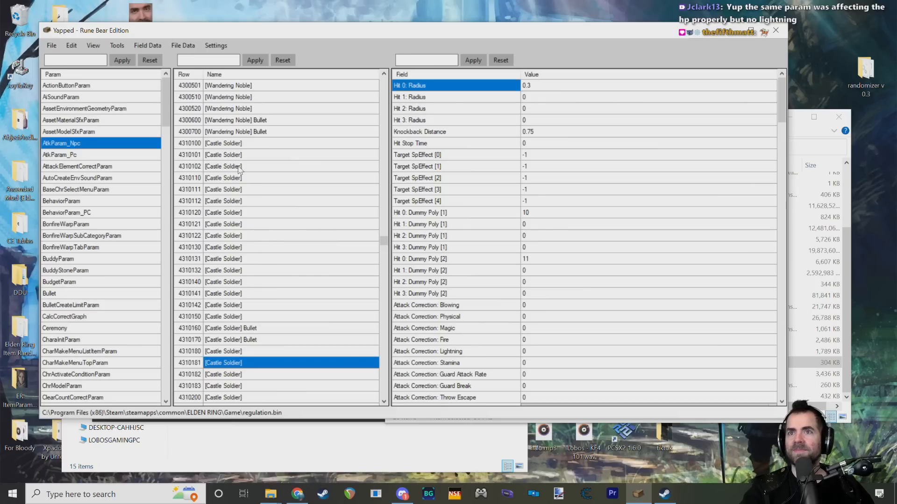
scroll(236, 219, "down", 10)
scroll(203, 326, "down", 10)
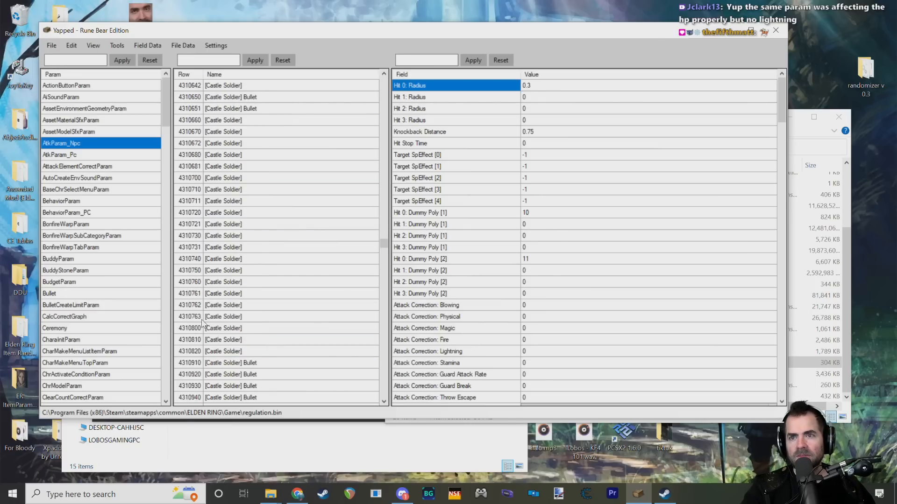
Step: Check where the Castle Soldier entries end by comparing Bullet row 4310941 with Vulgar Militia row 4321000
left_click(217, 213)
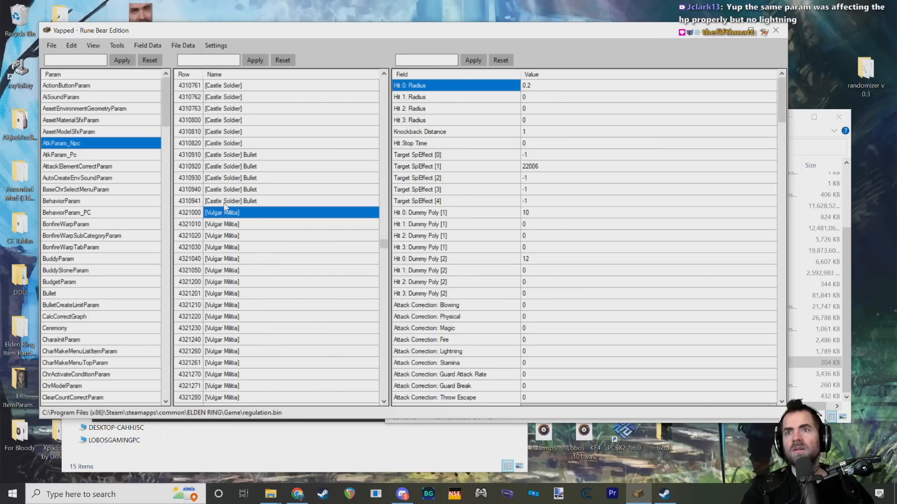
left_click(226, 204)
scroll(236, 241, "up", 5)
scroll(236, 240, "down", 3)
scroll(235, 241, "down", 15)
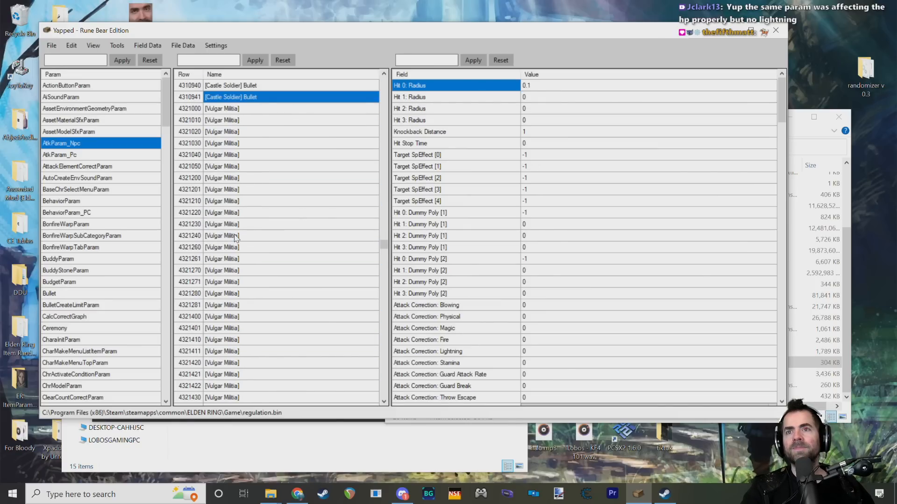
scroll(233, 232, "up", 12)
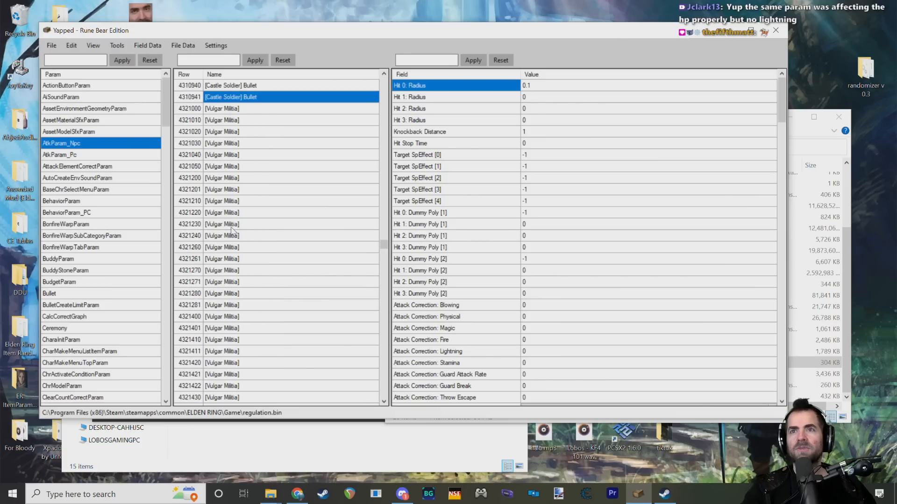
scroll(227, 207, "up", 3)
left_click(197, 191)
left_click(197, 201)
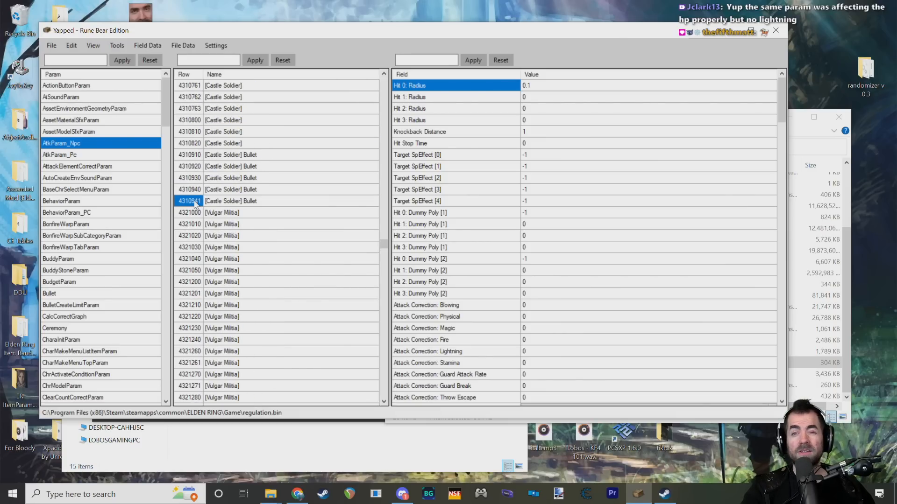
left_click(197, 213)
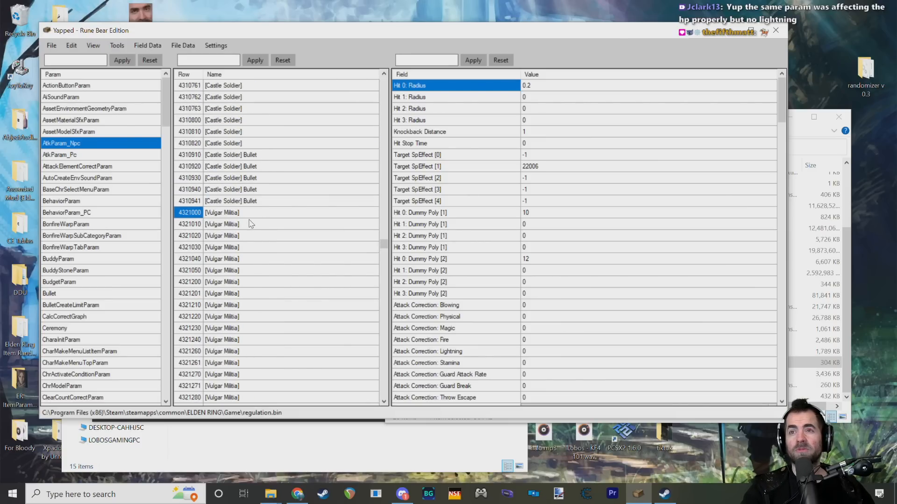
Step: Compare the Target SpEffect and knockback fields of Castle Soldier rows 4310100 through 4310122
scroll(252, 226, "up", 9)
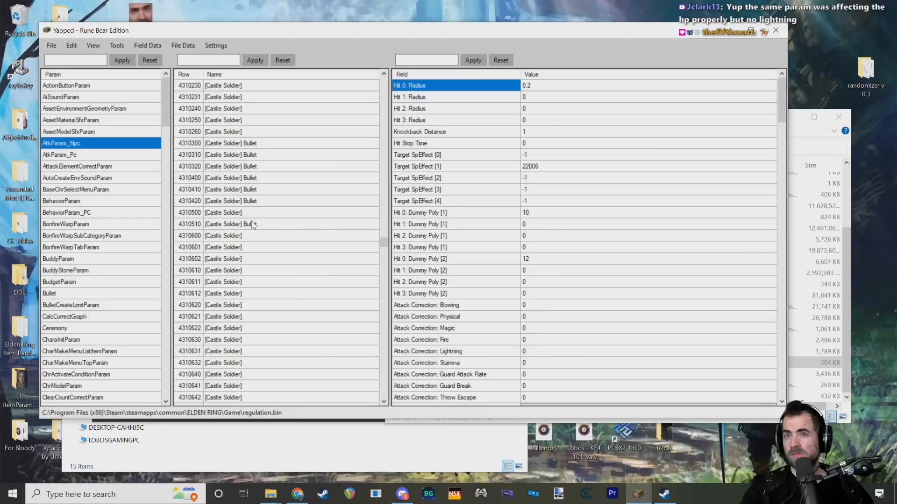
scroll(250, 229, "up", 10)
scroll(249, 234, "up", 2)
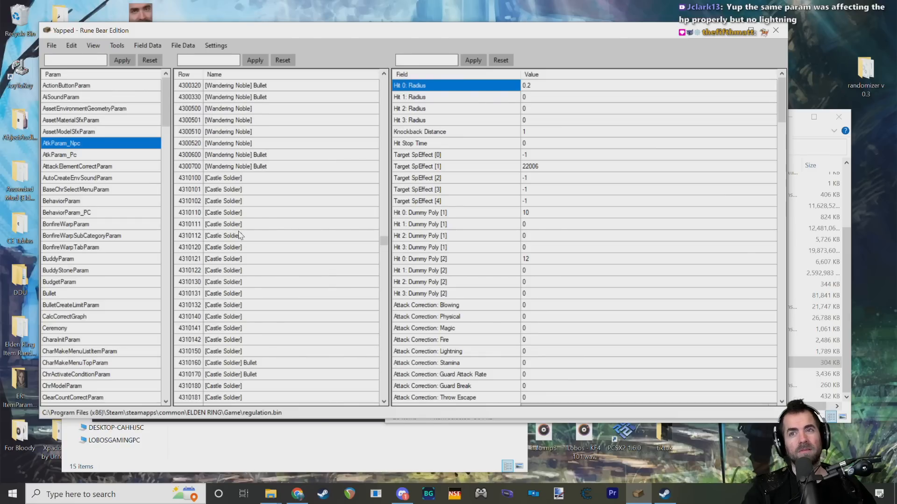
left_click(231, 182)
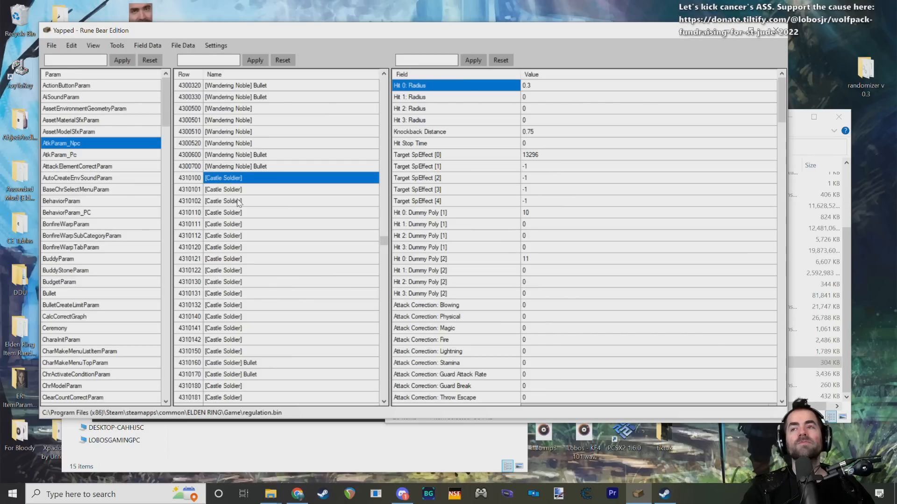
left_click(238, 189)
left_click(238, 201)
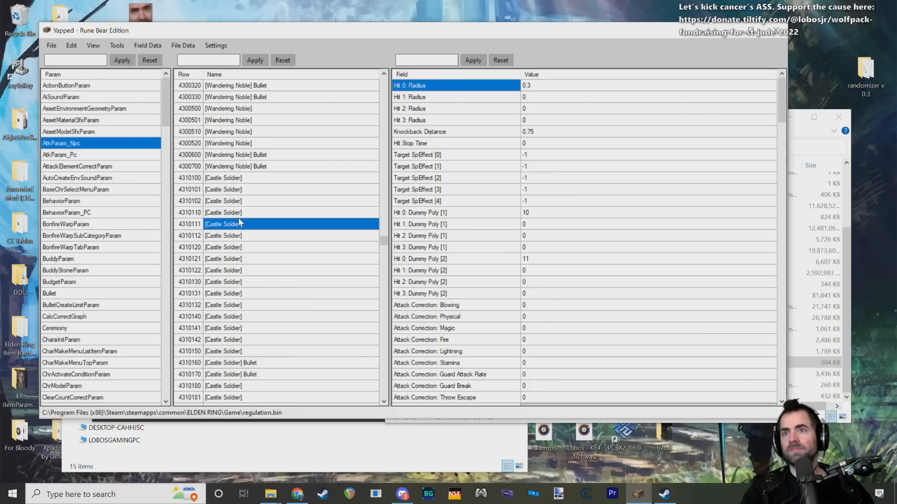
left_click(240, 213)
left_click(242, 236)
left_click(238, 260)
left_click(239, 271)
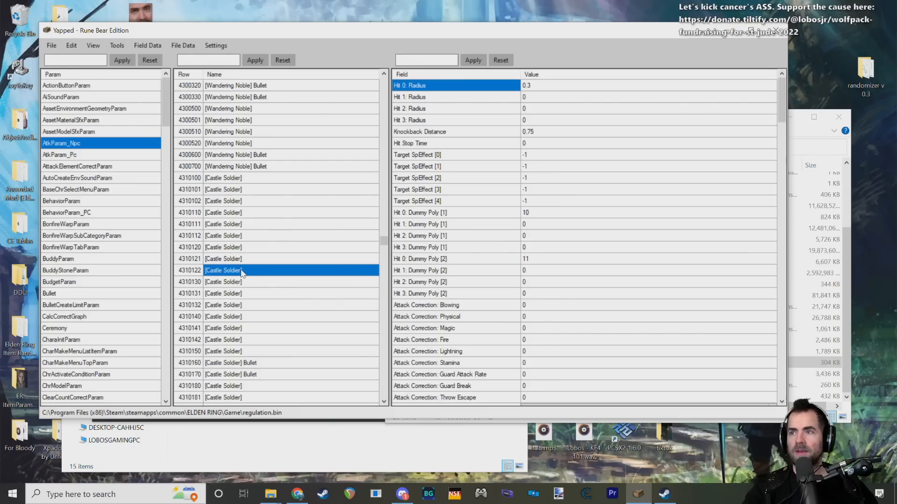
Step: Compare the attack fields of the Castle Soldier rows around 4310131 to 4310150, ending on row 4310141
scroll(255, 283, "down", 3)
left_click(239, 191)
left_click(239, 213)
left_click(239, 237)
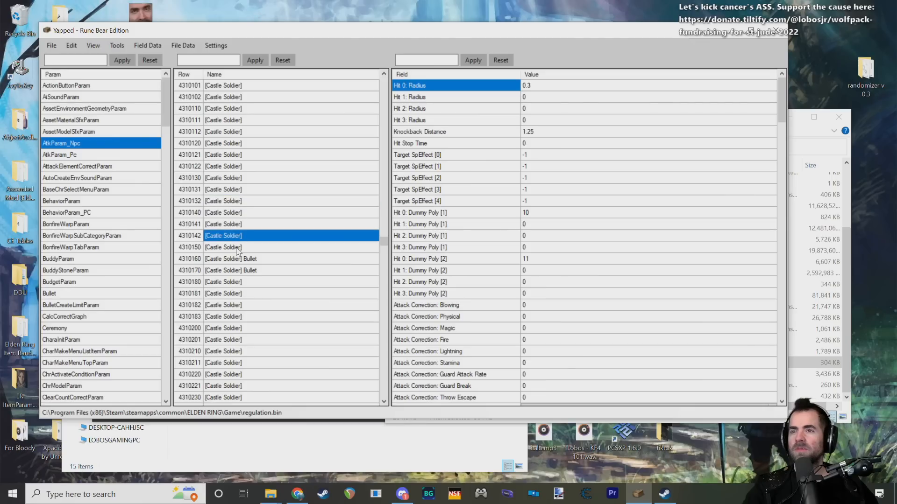
left_click(239, 250)
left_click(237, 235)
left_click(235, 214)
left_click(235, 191)
left_click(232, 224)
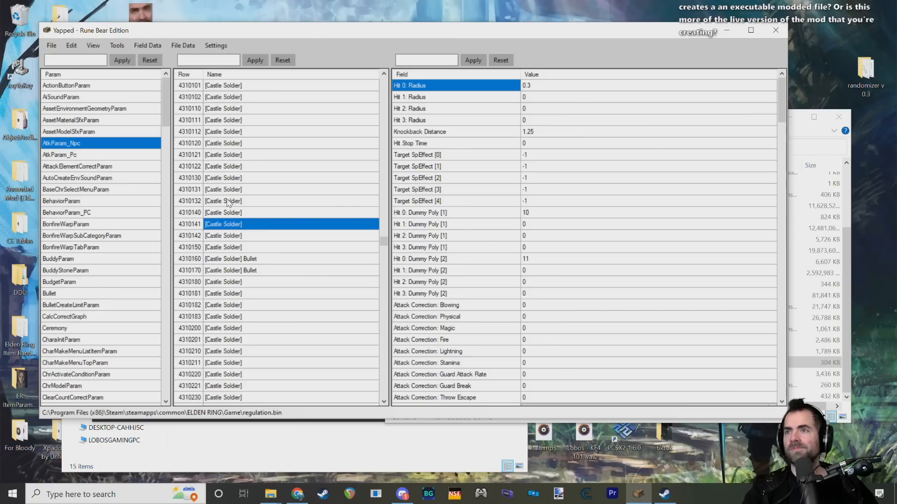
Step: Examine the damage fields of Castle Soldier row 4310141 and compare them with rows 4310131 and 4310100
scroll(486, 197, "down", 8)
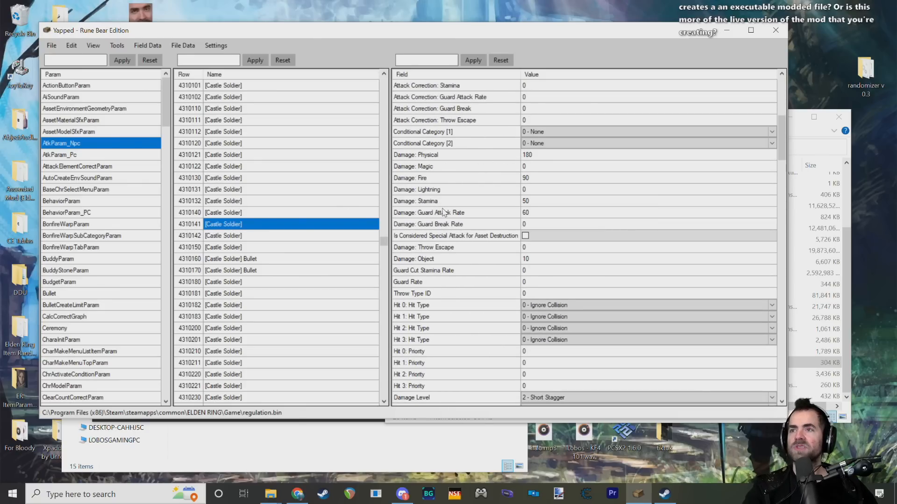
scroll(446, 214, "up", 2)
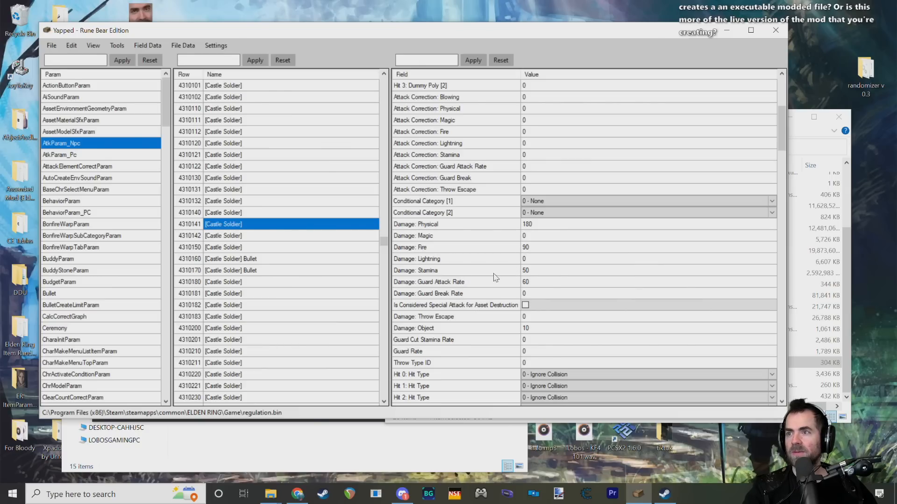
scroll(490, 278, "up", 4)
left_click(221, 247)
left_click(237, 189)
scroll(243, 182, "up", 3)
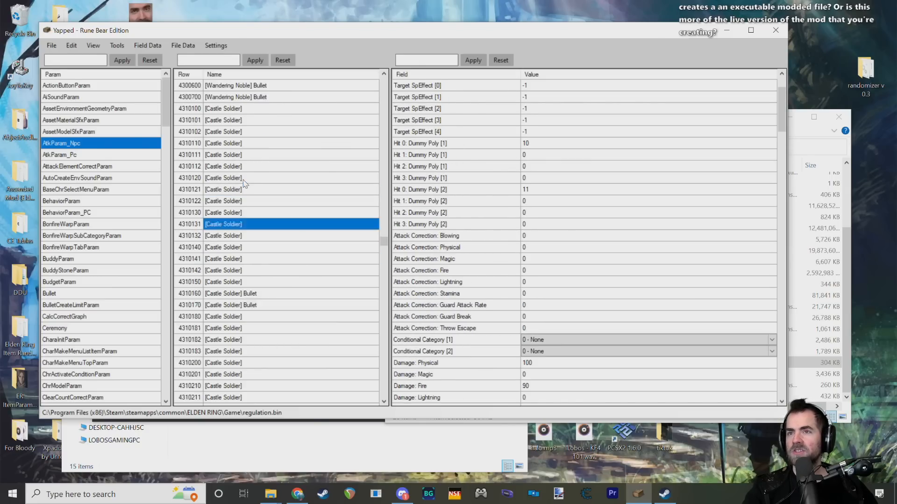
left_click(242, 188)
left_click(244, 180)
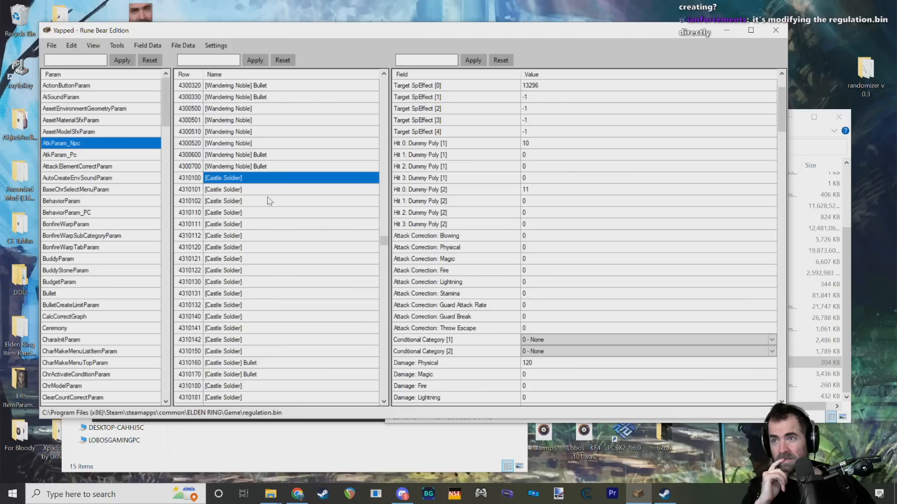
Step: Compare the Target SpEffect, dummy poly and physical damage fields of Castle Soldier rows 4310260, 4310100 and 4310101
scroll(265, 229, "down", 7)
scroll(266, 235, "down", 2)
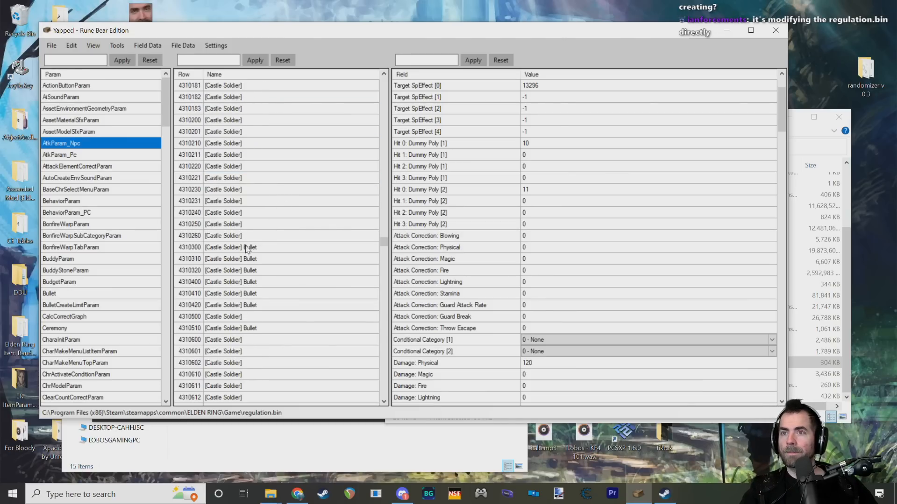
left_click(237, 236)
scroll(246, 233, "up", 6)
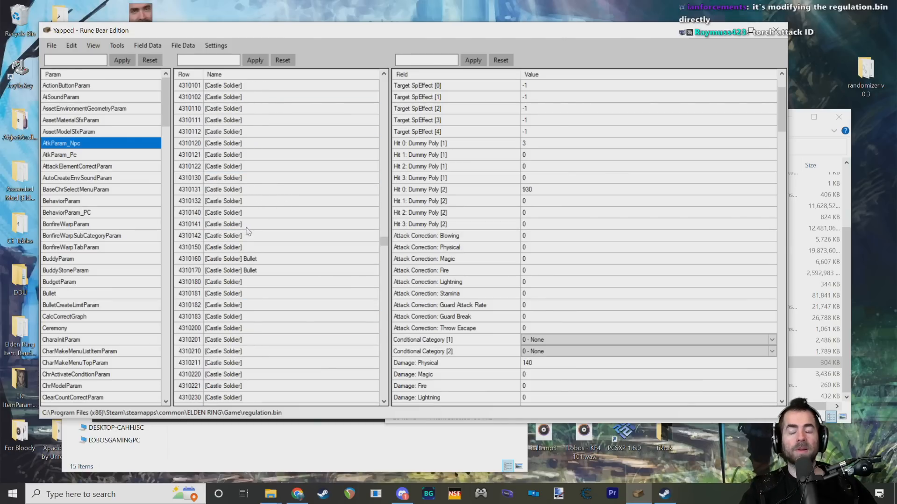
scroll(266, 222, "up", 4)
left_click(252, 214)
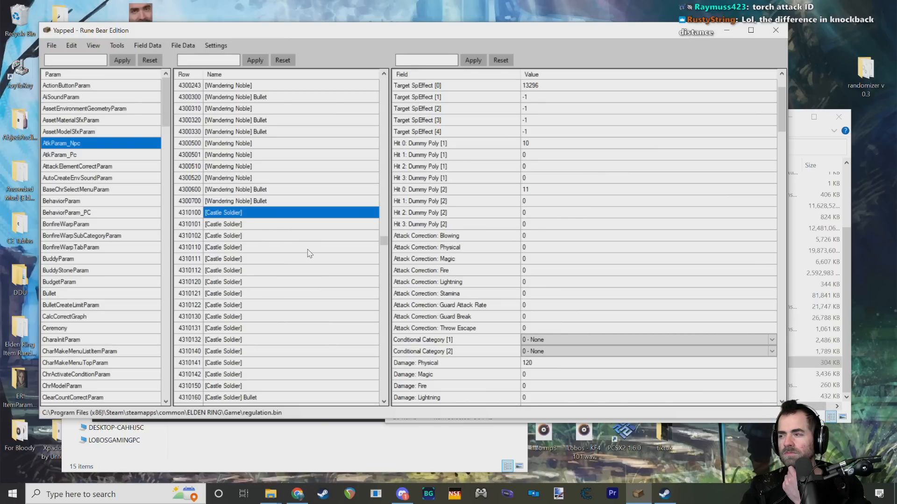
left_click(244, 226)
left_click(251, 215)
scroll(241, 232, "down", 7)
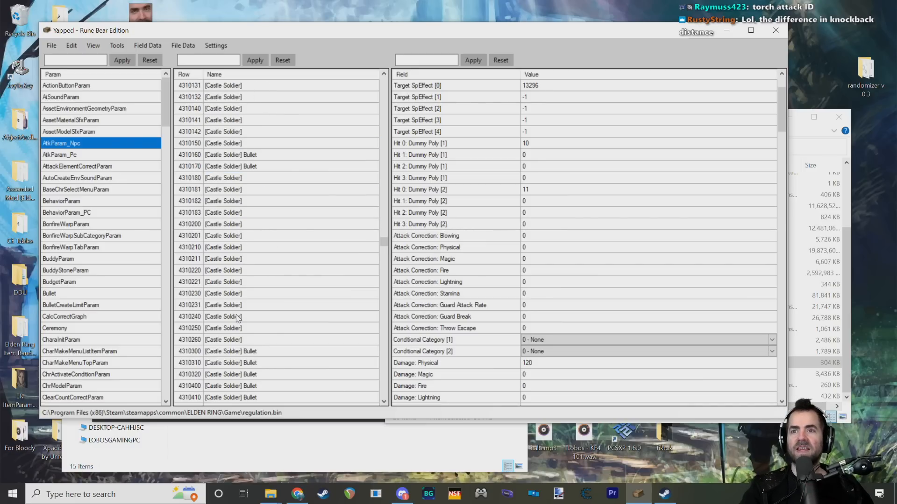
left_click(238, 339)
Step: Recheck the Target SpEffect and damage fields of Castle Soldier rows 4310100, 4310101, 4310102 and 4310111
scroll(241, 291, "up", 8)
left_click(222, 248)
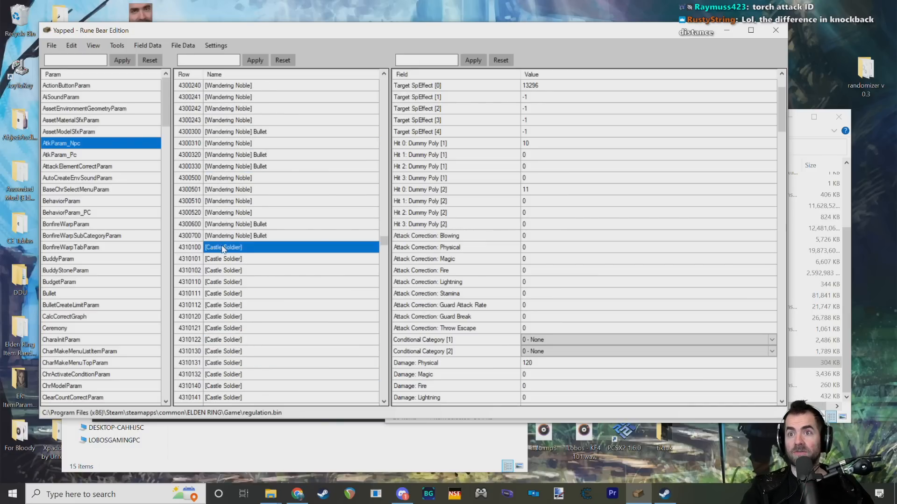
left_click(225, 254)
left_click(226, 248)
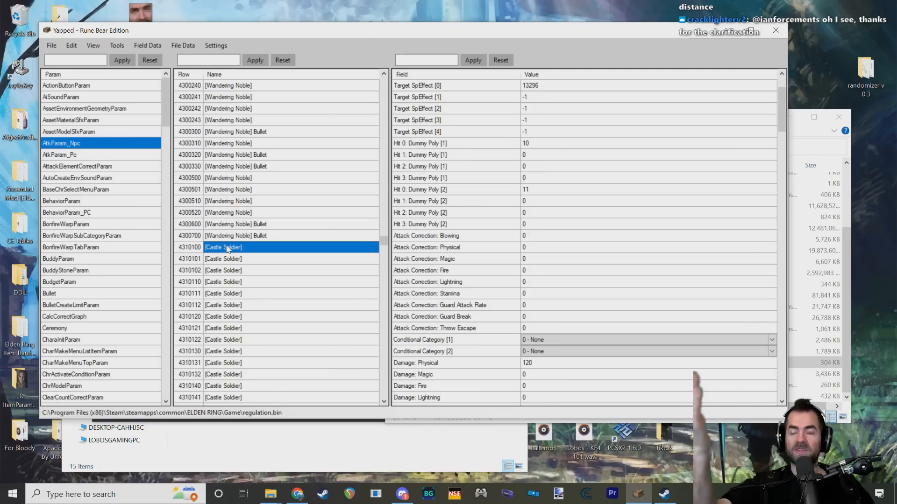
left_click(233, 259)
left_click(236, 271)
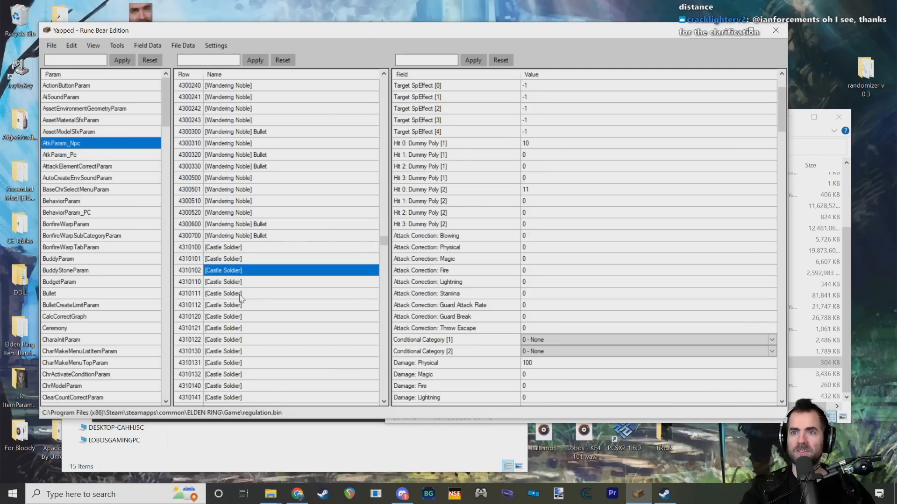
left_click(240, 290)
scroll(239, 285, "down", 10)
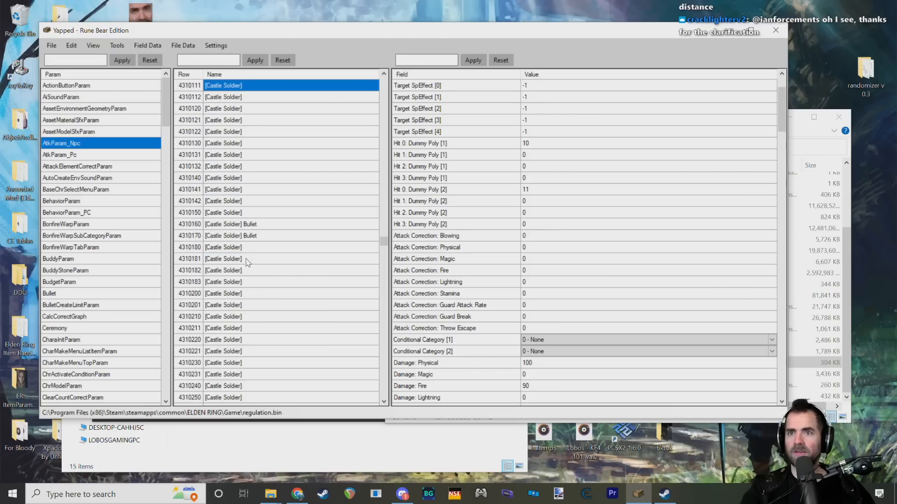
Step: Review the full field list of Castle Soldier row 4310260, including its damage, attack attribute and SpEffect correction fields
left_click(240, 233)
scroll(470, 223, "up", 2)
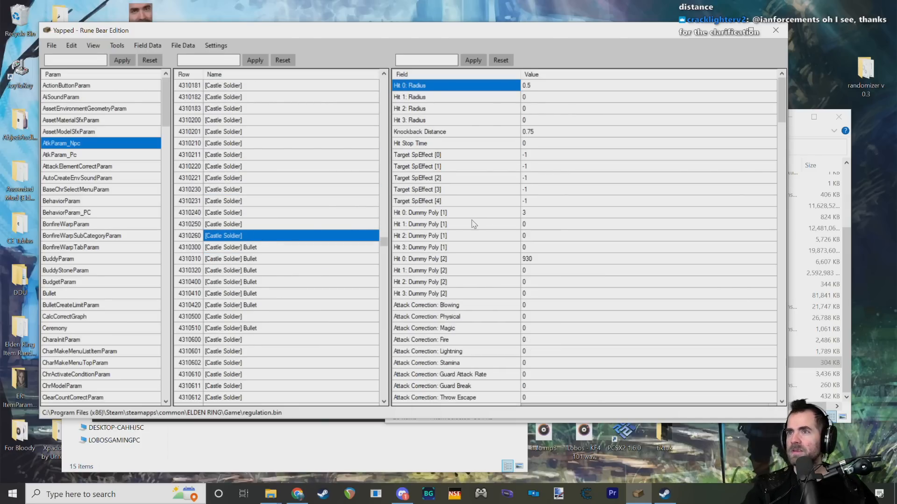
scroll(471, 220, "down", 16)
scroll(467, 202, "down", 15)
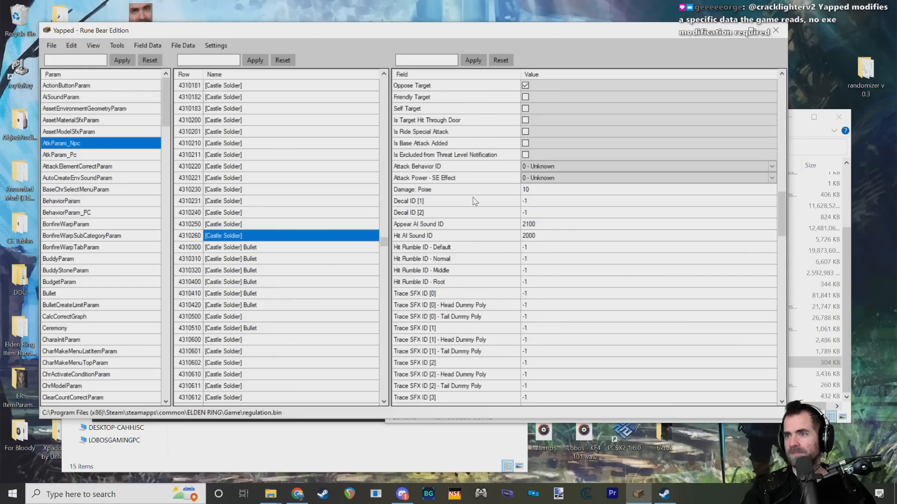
scroll(458, 215, "down", 6)
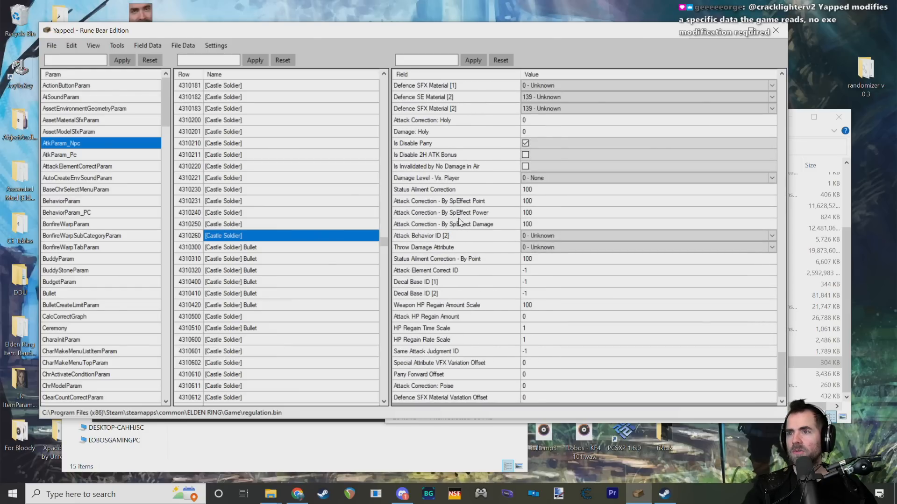
scroll(472, 262, "up", 20)
scroll(473, 273, "up", 10)
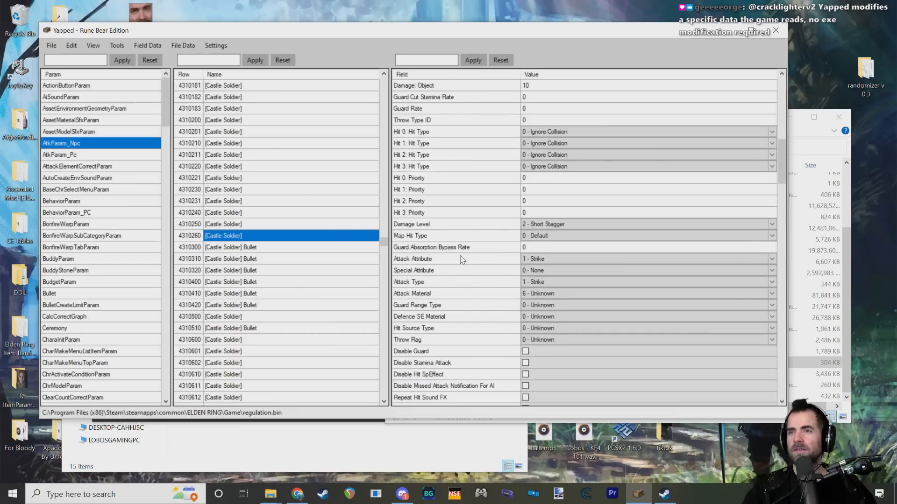
scroll(315, 252, "up", 7)
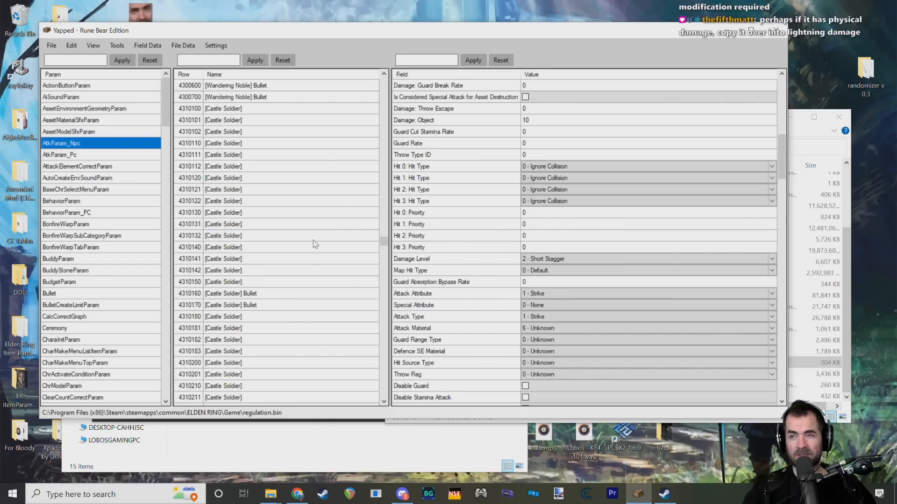
scroll(368, 232, "up", 1)
scroll(483, 222, "down", 5)
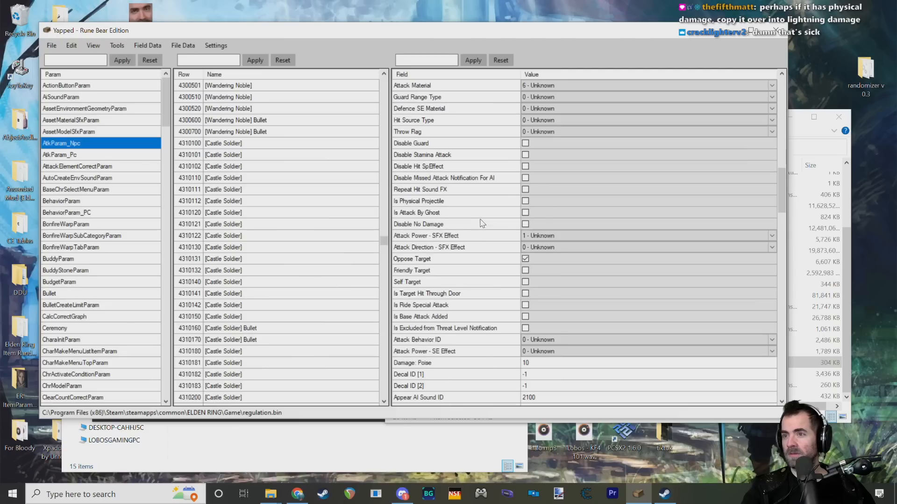
scroll(511, 224, "down", 8)
scroll(510, 222, "down", 14)
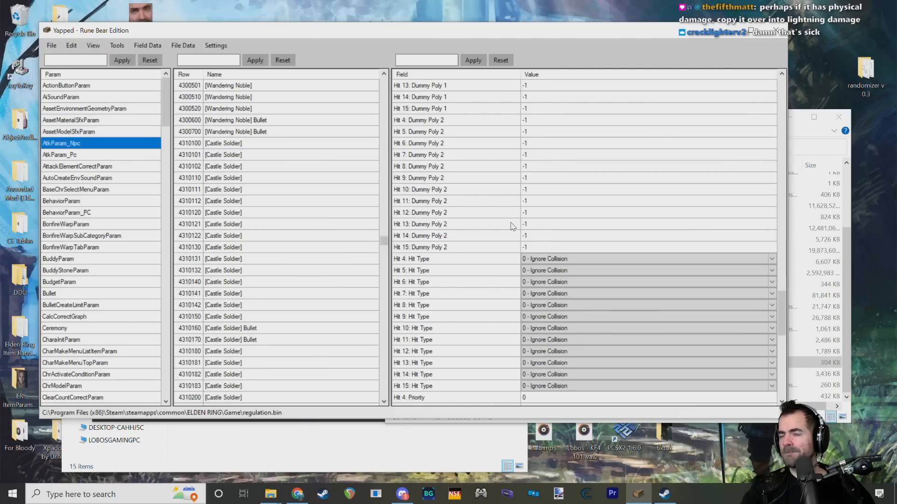
mouse_move(782, 339)
left_mouse_down()
mouse_move(783, 375)
mouse_move(768, 113)
mouse_move(777, 181)
left_mouse_up()
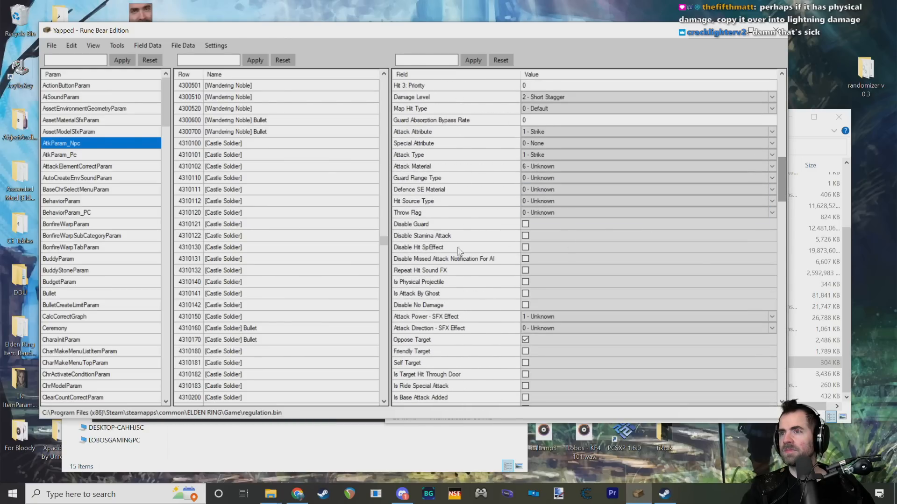
Step: Set the lightning damage of Castle Soldier row 4310260 to 500
scroll(420, 250, "down", 6)
scroll(422, 248, "up", 10)
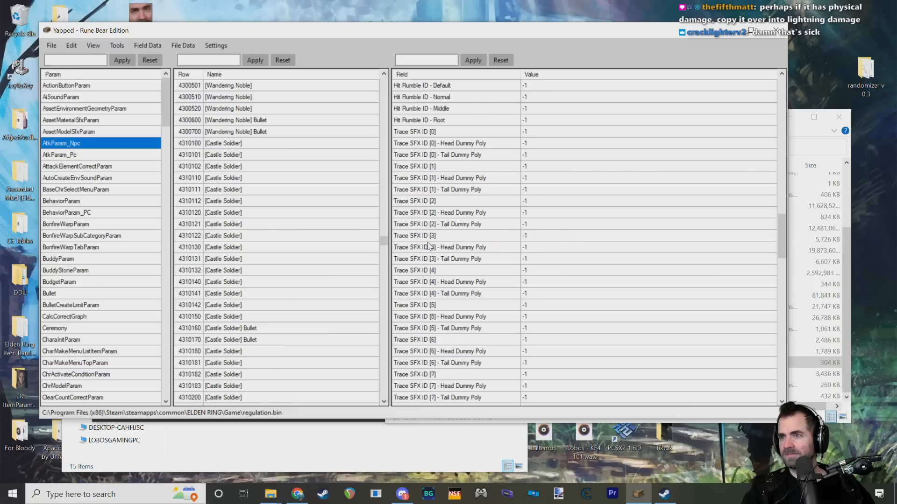
scroll(432, 248, "down", 7)
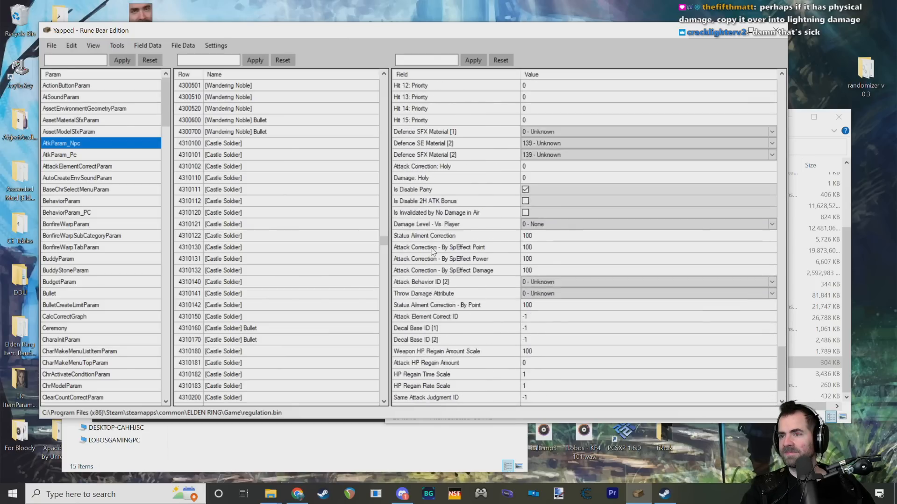
left_click_drag(782, 355, 773, 143)
scroll(477, 210, "up", 6)
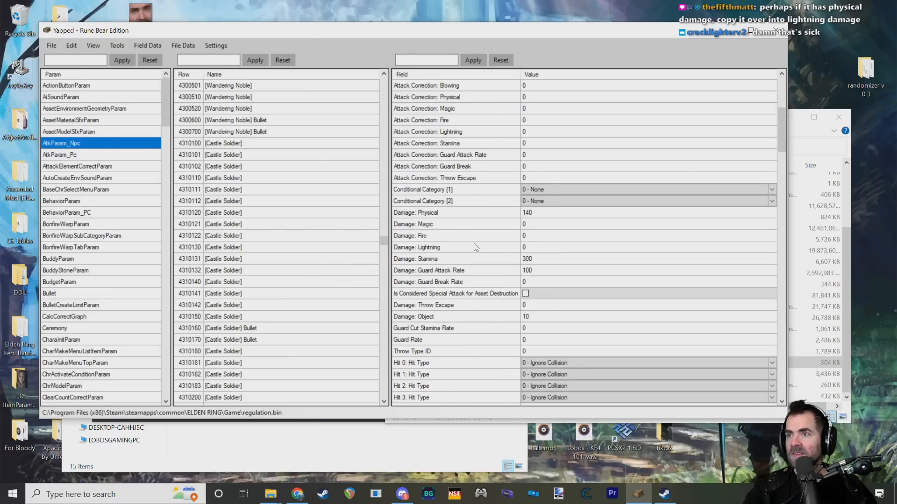
left_click(507, 247)
left_click(537, 248)
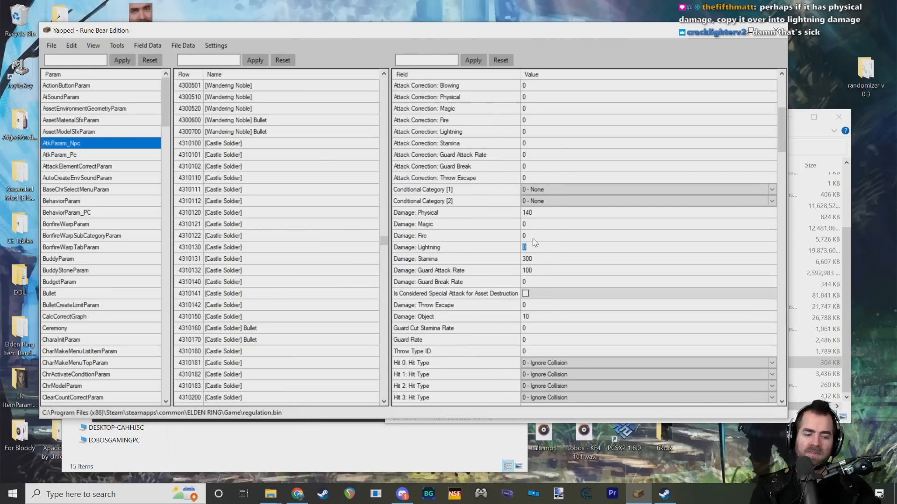
type("500")
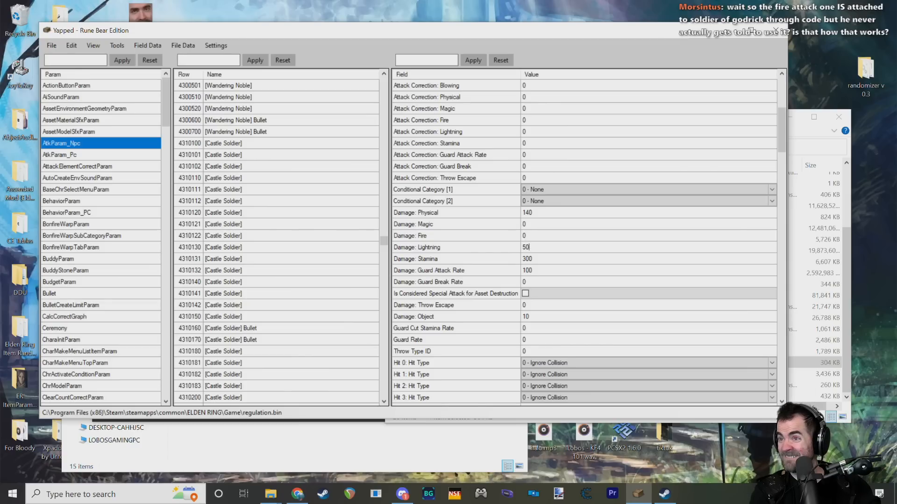
type("500")
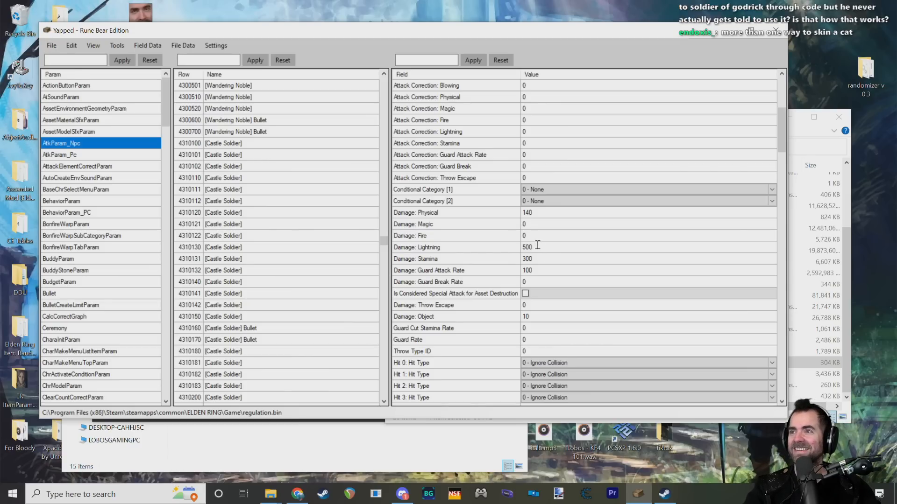
left_click_drag(537, 246, 520, 248)
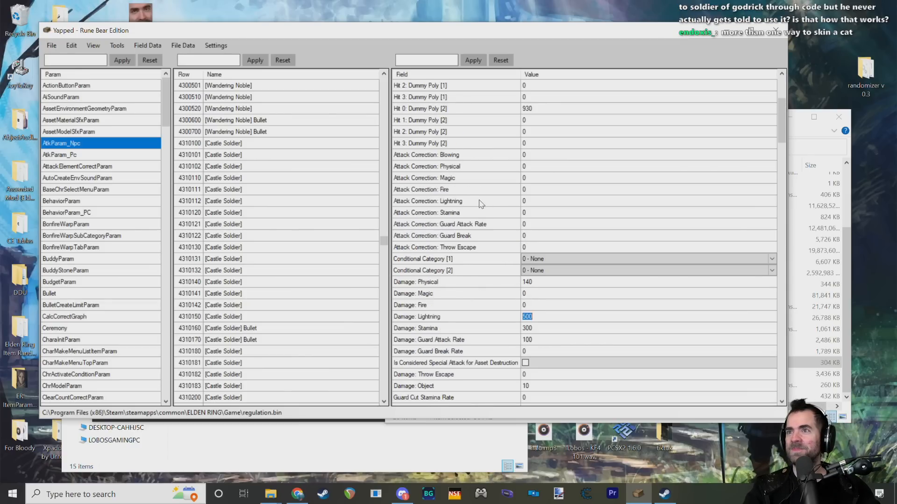
Step: Set the lightning damage to 500 for Castle Soldier rows 4310100, 4310101, 4310102, 4310110, 4310111 and 4310112
left_click(225, 143)
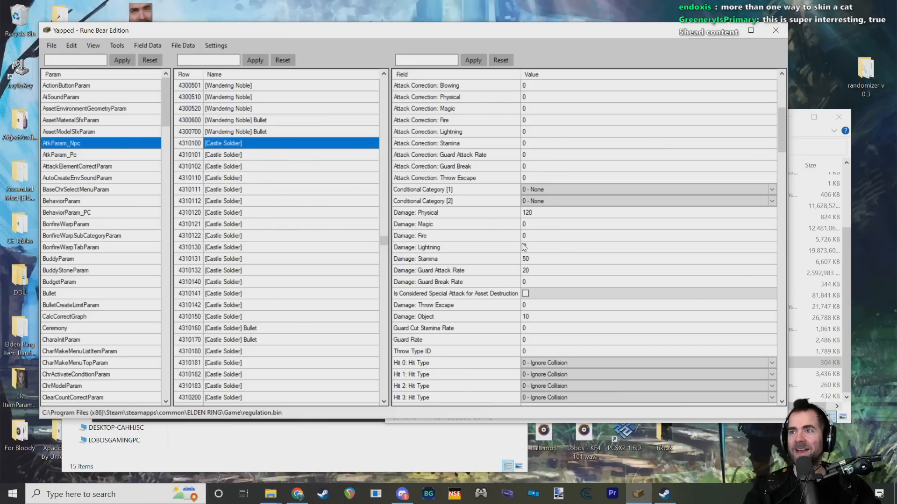
left_click(241, 156)
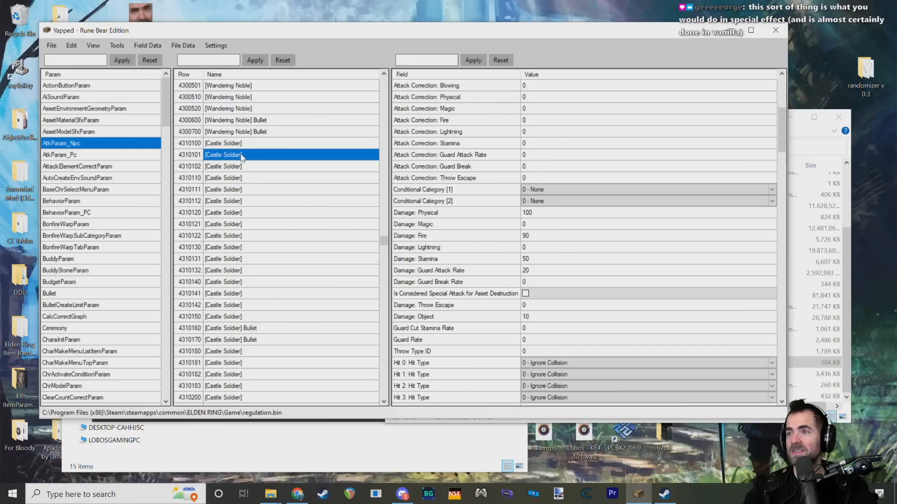
left_click(263, 168)
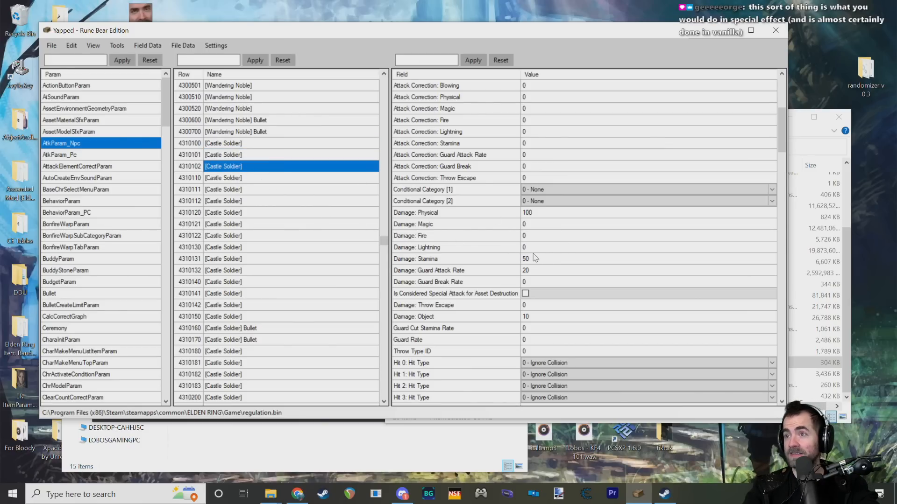
left_click(217, 178)
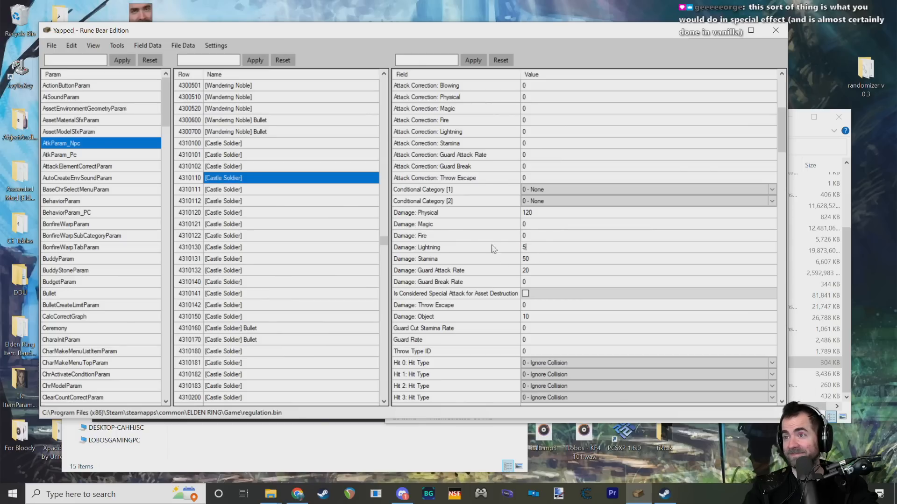
left_click(249, 190)
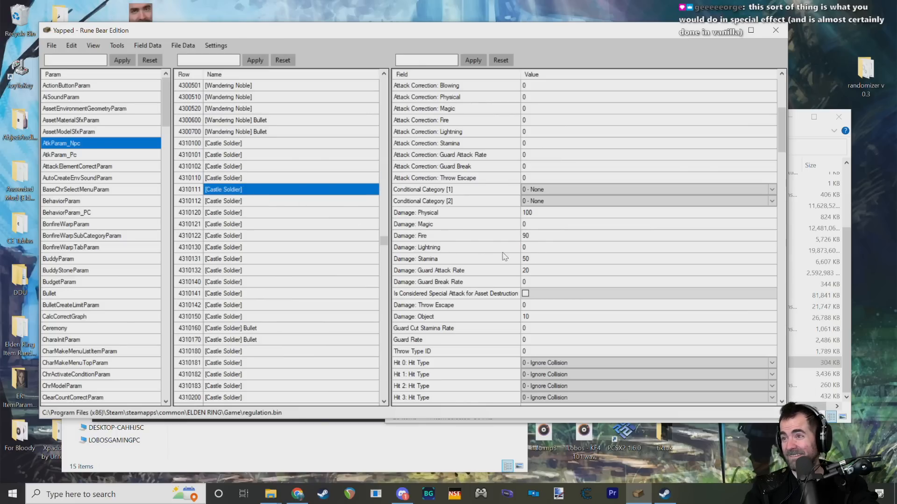
left_click(221, 202)
Step: Set the lightning damage to 500 for Castle Soldier rows 4310120, 4310121, 4310122 and 4310130
left_click(233, 214)
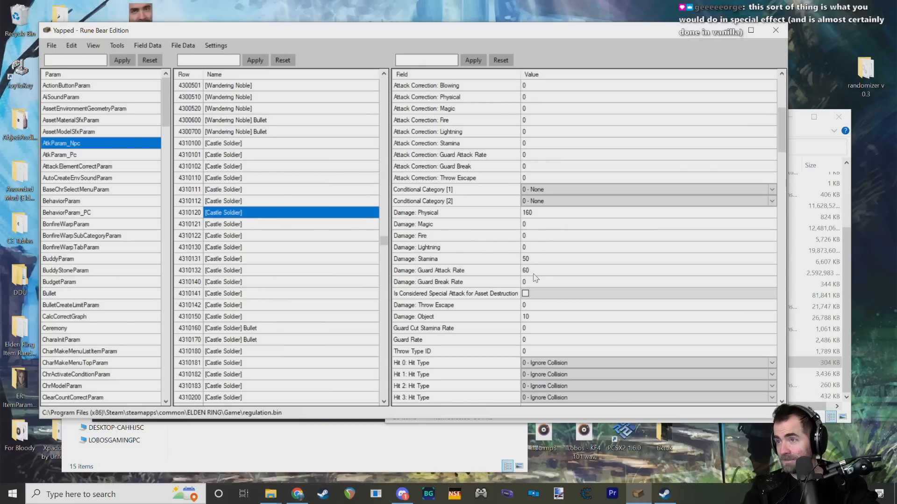
left_click(253, 226)
left_click(530, 246)
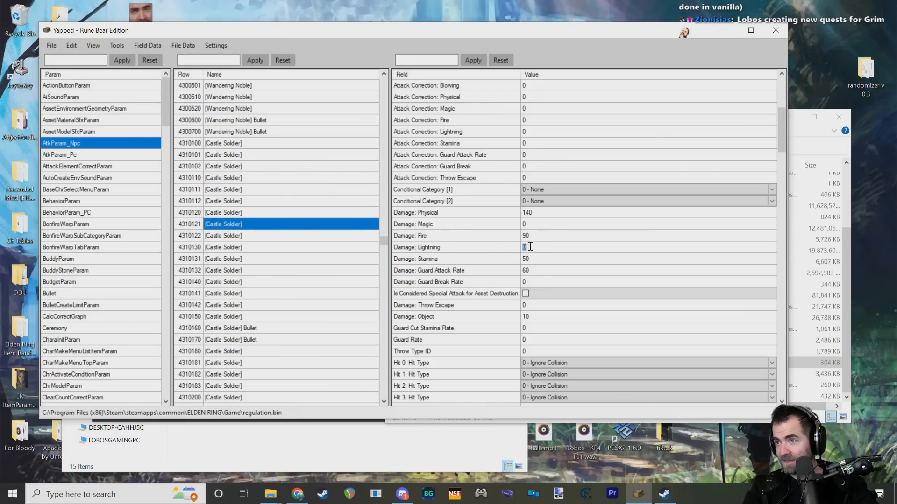
left_click(237, 234)
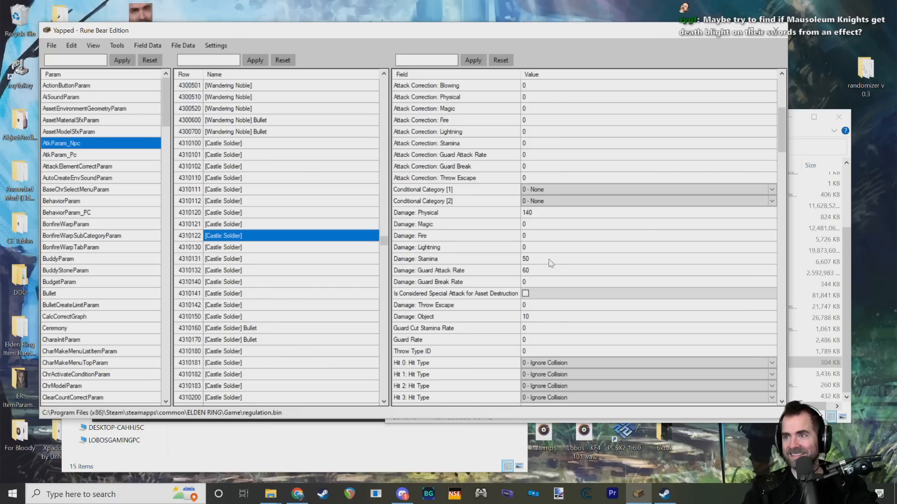
left_click(244, 251)
Step: Set the lightning damage to 500 for Castle Soldier rows 4310131, 4310132, 4310140, 4310141 and 4310142
left_click(236, 260)
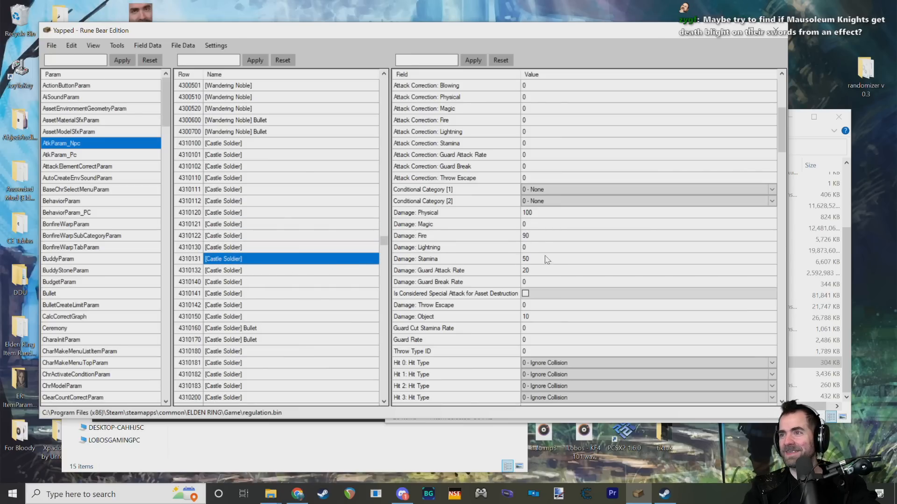
left_click(245, 270)
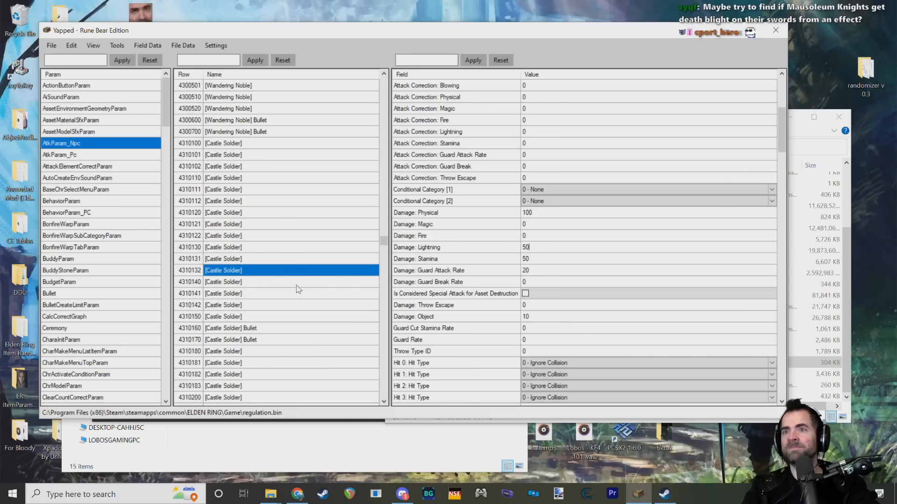
left_click(243, 282)
left_click(231, 294)
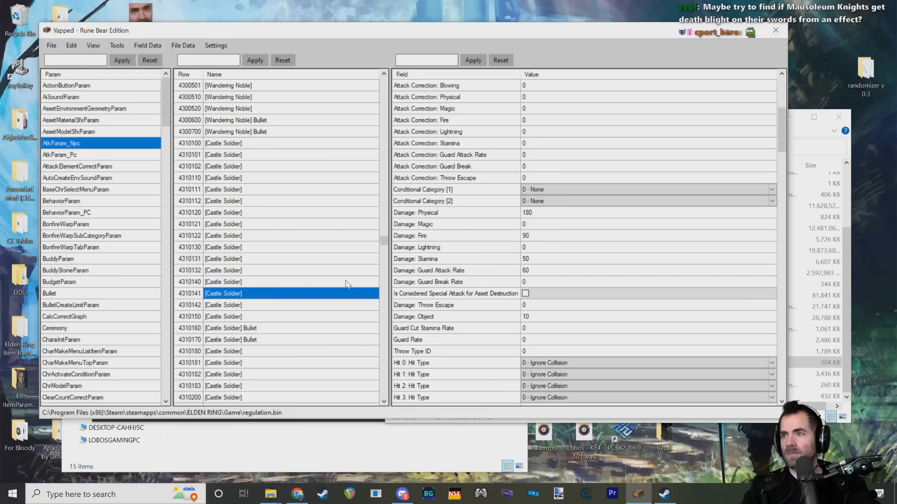
left_click(521, 251)
left_click(283, 305)
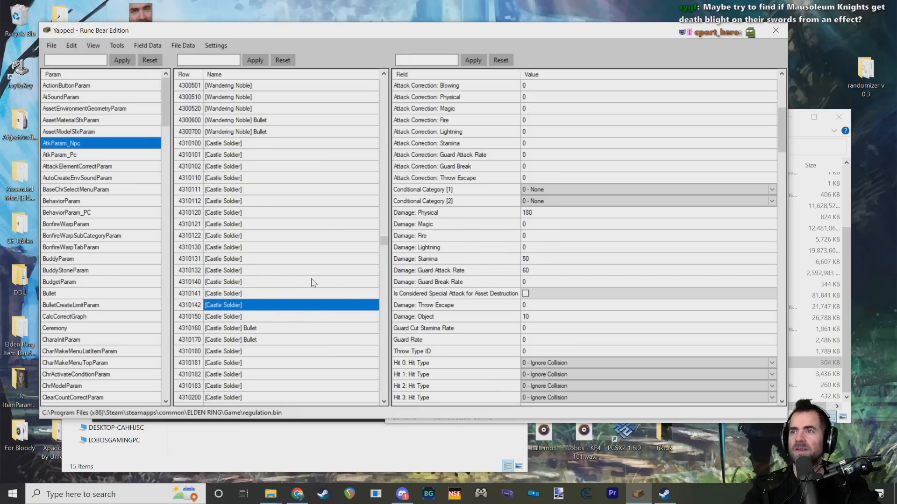
scroll(313, 282, "down", 2)
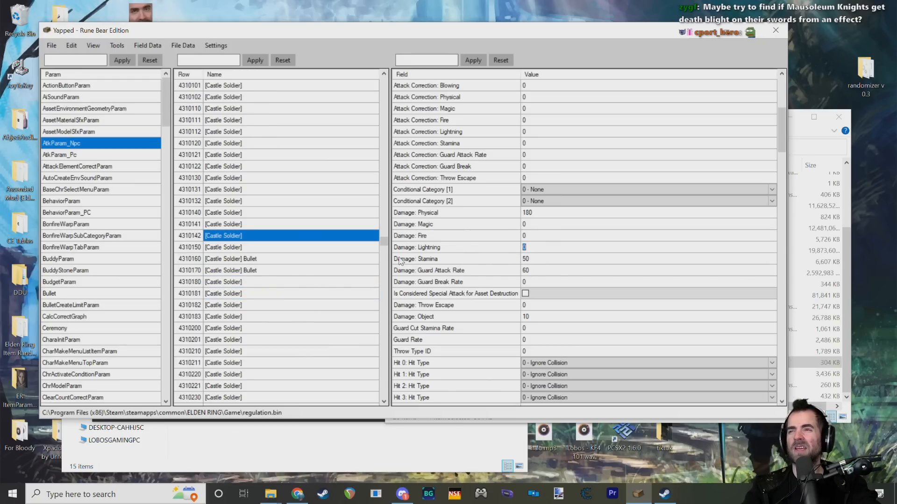
Step: Set the lightning damage to 500 for Castle Soldier rows 4310150, 4310180 and 4310181 and Bullet rows 4310160 and 4310170
left_click(331, 247)
type("5")
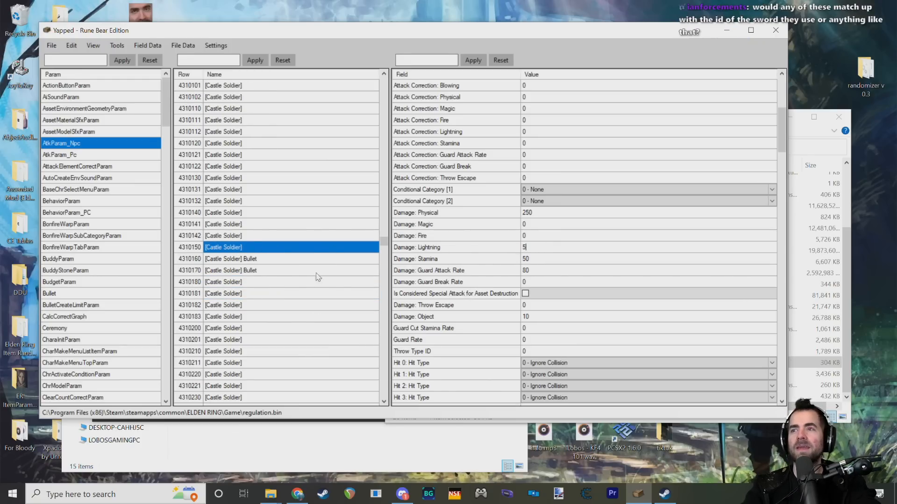
type("00")
left_click(234, 261)
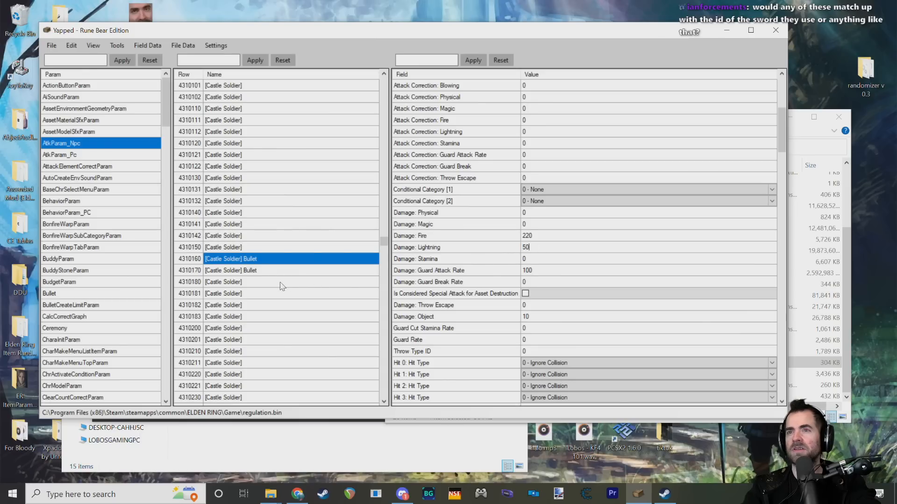
left_click(229, 272)
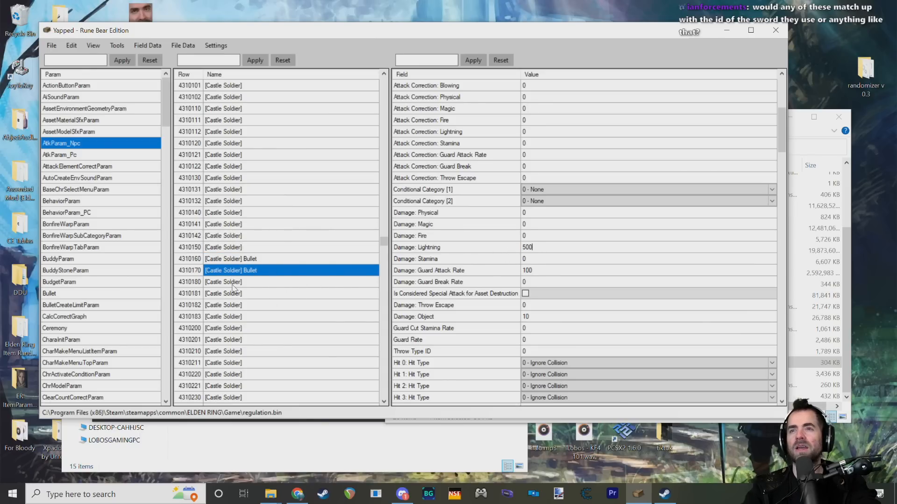
left_click(232, 282)
left_click(276, 294)
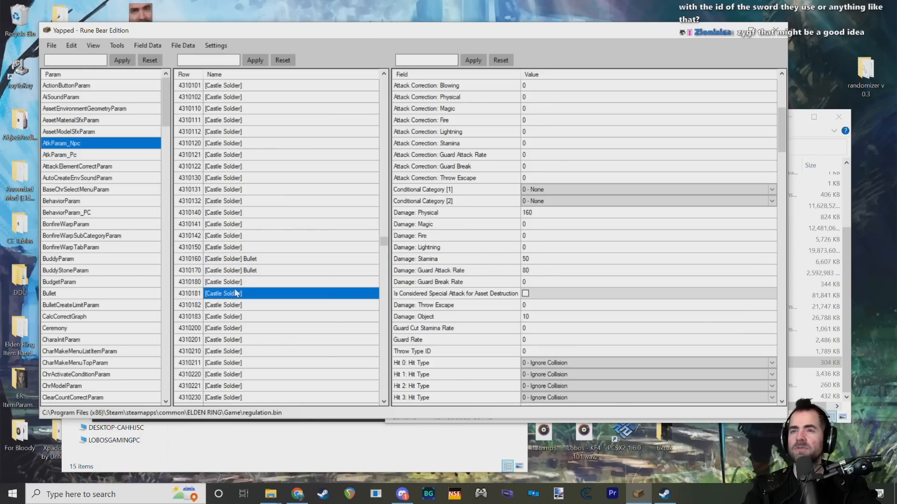
scroll(348, 268, "down", 2)
type("5000")
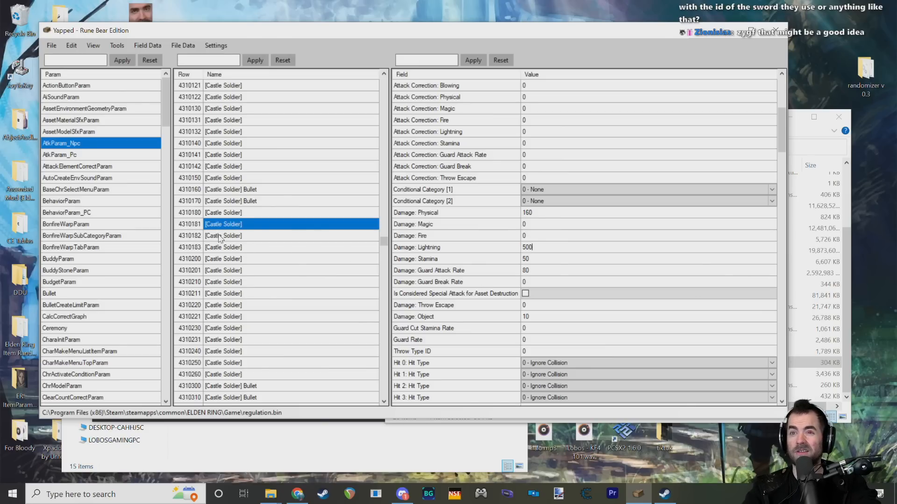
Step: Set the lightning damage to 500 for Castle Soldier rows 4310182, 4310183, 4310200, 4310201, 4310210 and 4310211
left_click(223, 236)
type("5")
left_click(226, 248)
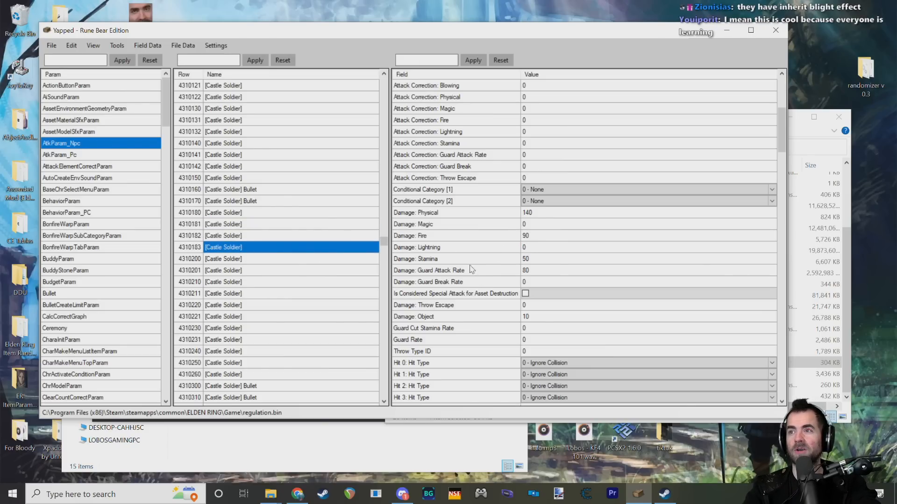
left_click(233, 260)
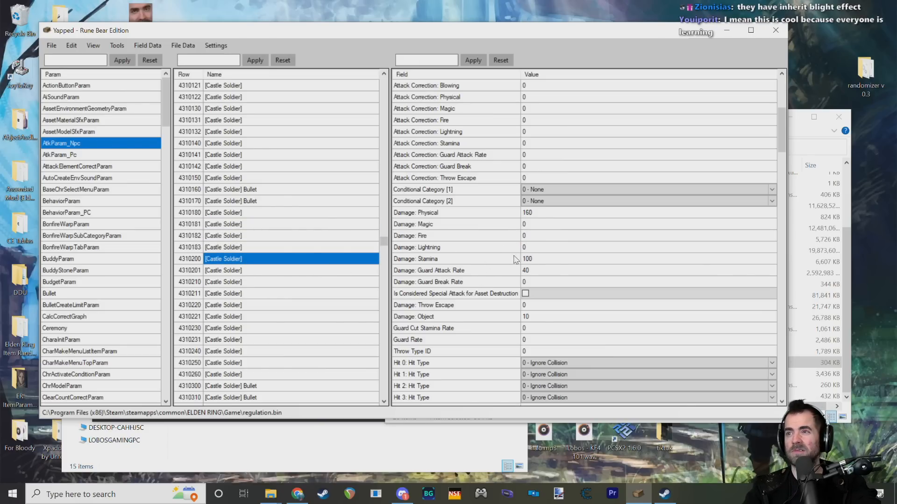
left_click(365, 274)
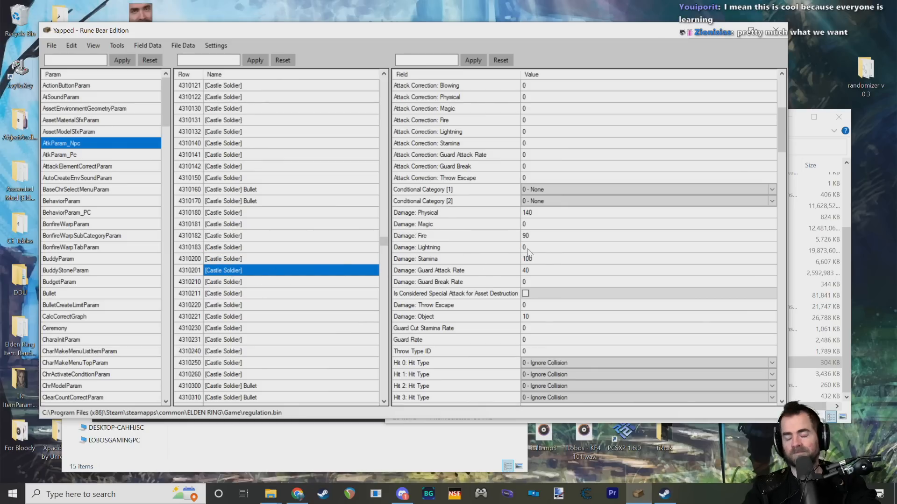
left_click(257, 286)
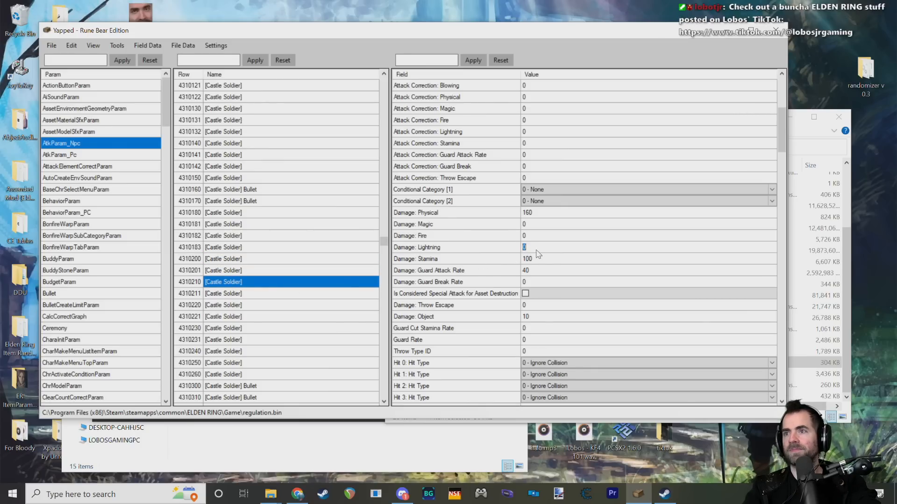
left_click(226, 296)
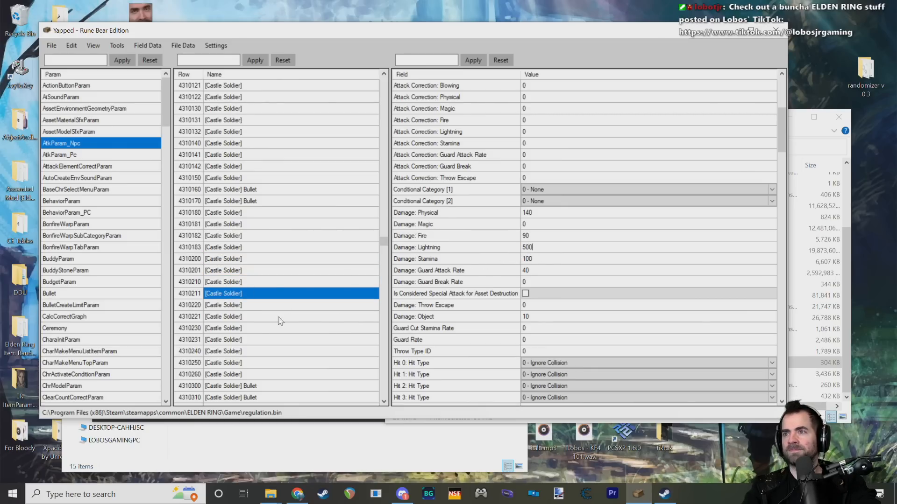
Step: Set the lightning damage to 500 for Castle Soldier rows 4310220, 4310221, 4310230, 4310231, 4310240 and 4310250
left_click(223, 307)
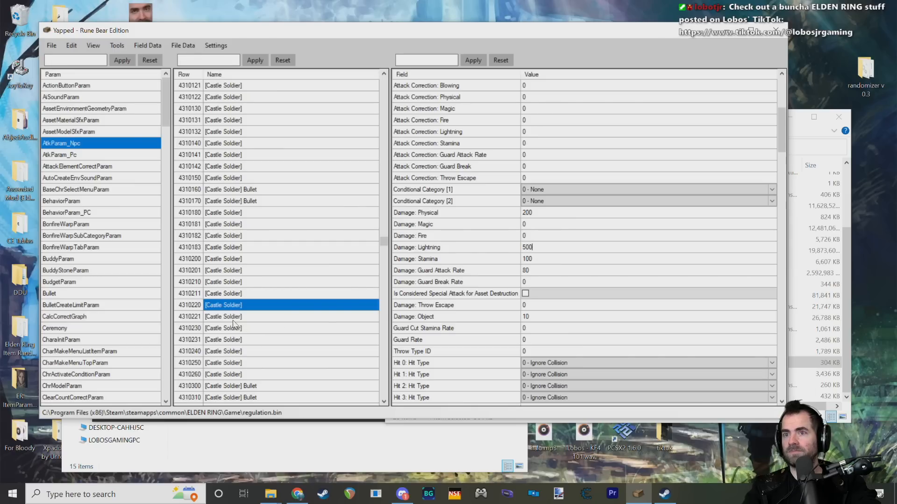
left_click(233, 319)
left_click(228, 330)
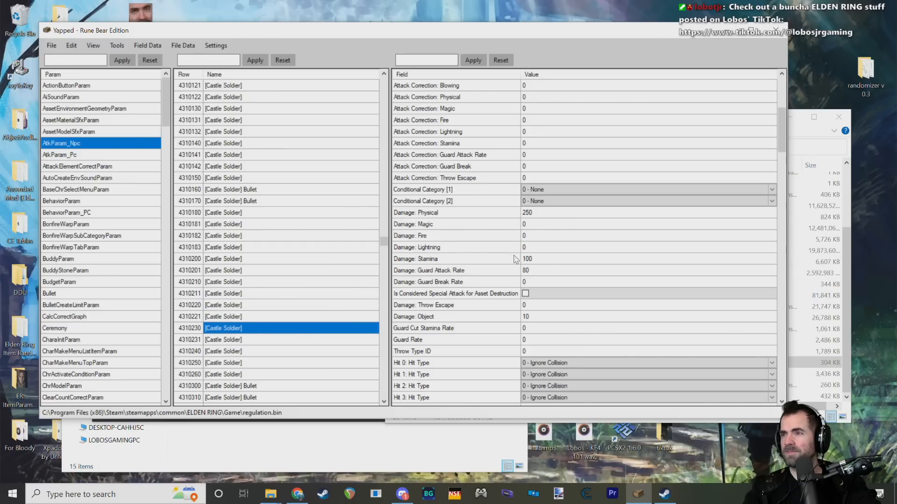
left_click(240, 339)
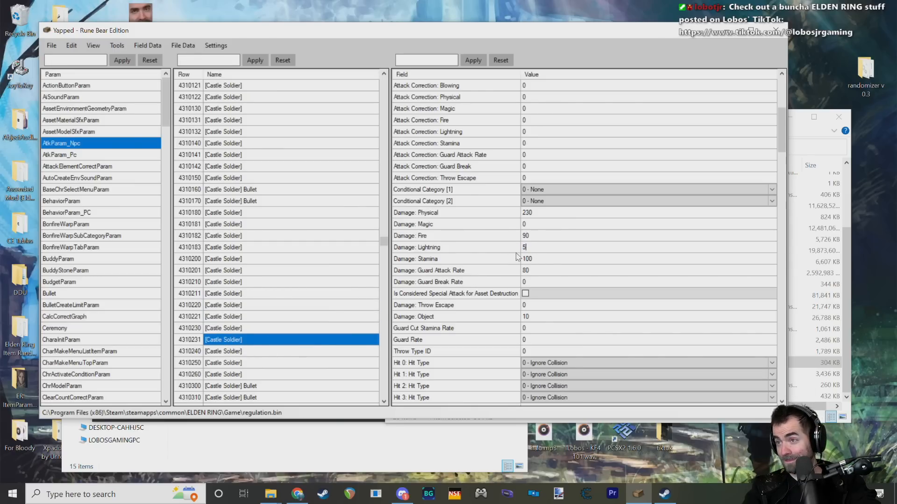
left_click(262, 351)
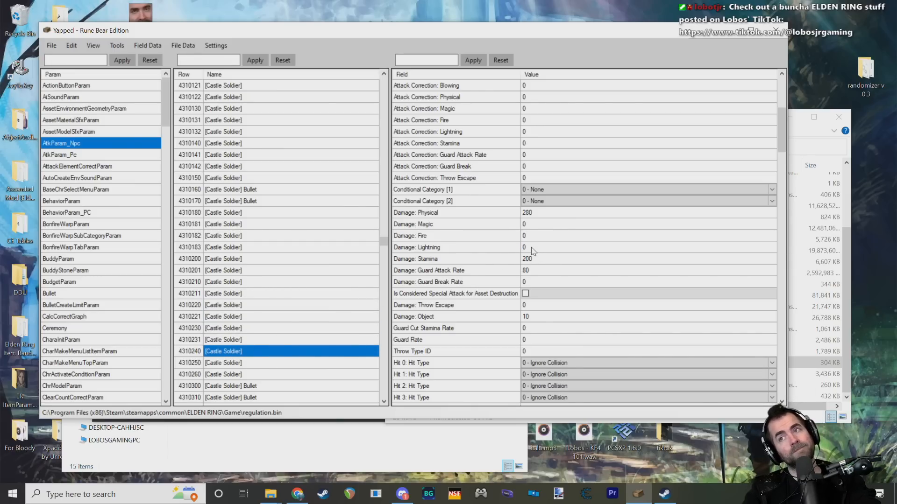
left_click(229, 367)
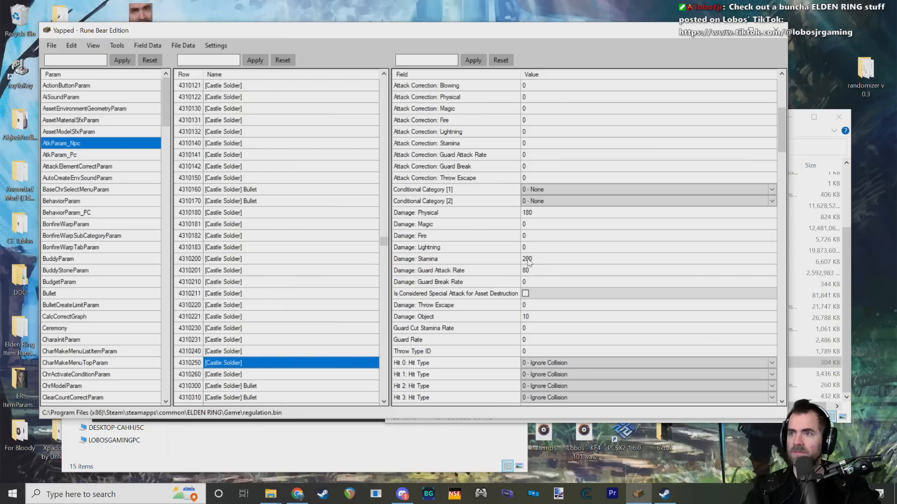
Step: Set the lightning damage to 500 for Castle Soldier rows 4310260 and 4310500, skipping the Bullet rows between them
left_click(240, 375)
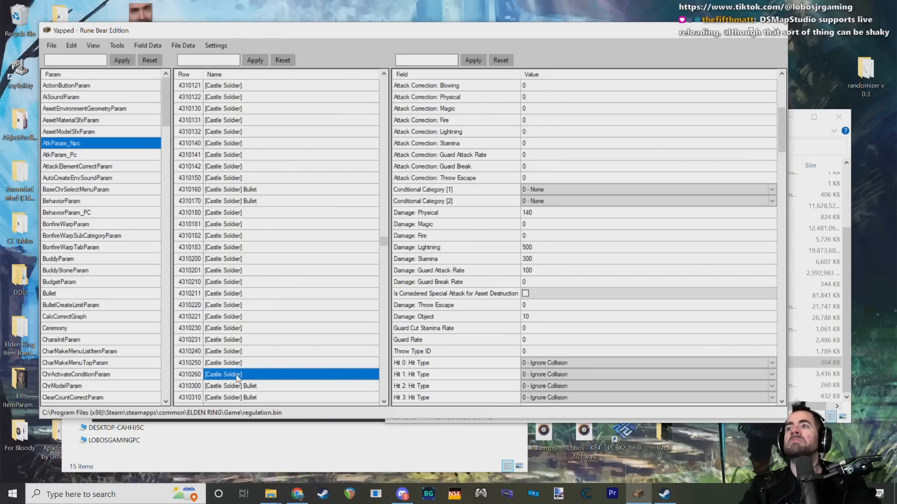
left_click(251, 351)
scroll(280, 315, "down", 3)
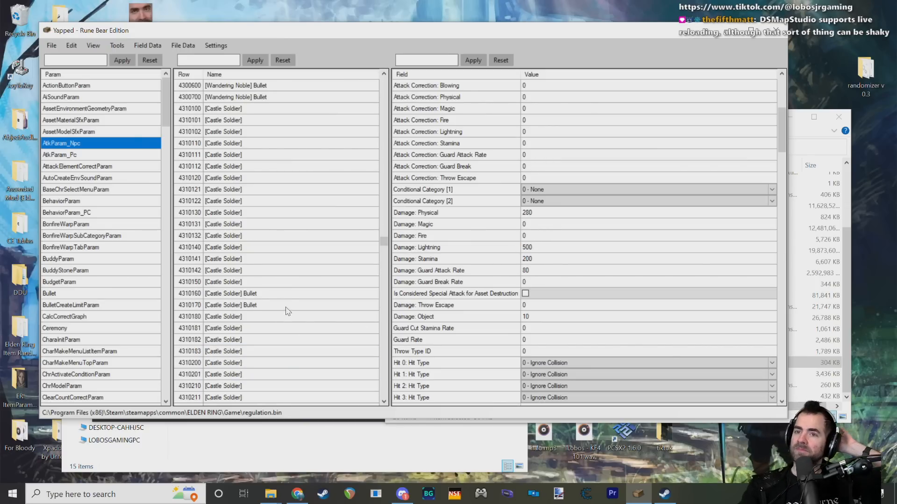
left_click(251, 269)
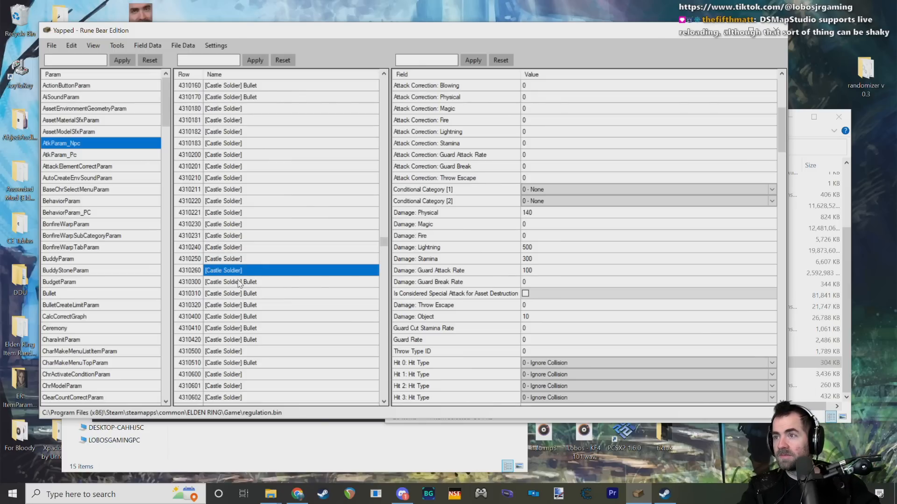
left_click(241, 283)
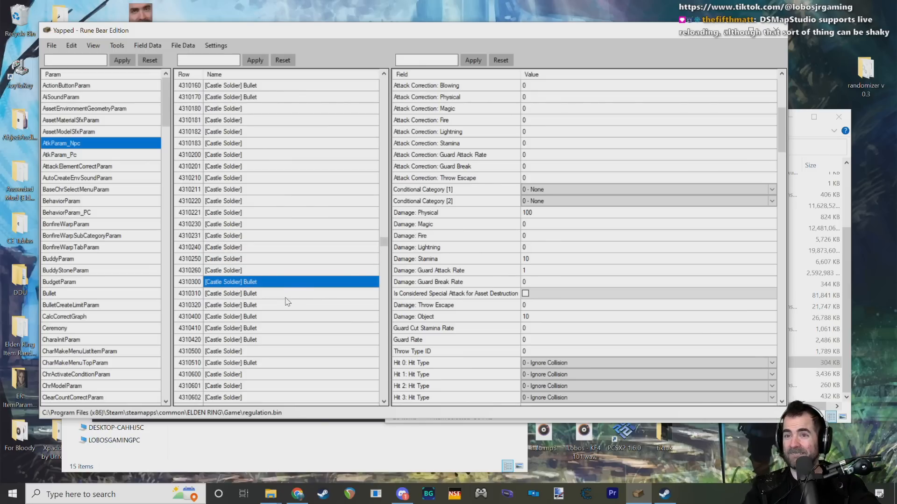
left_click(231, 351)
scroll(285, 324, "down", 1)
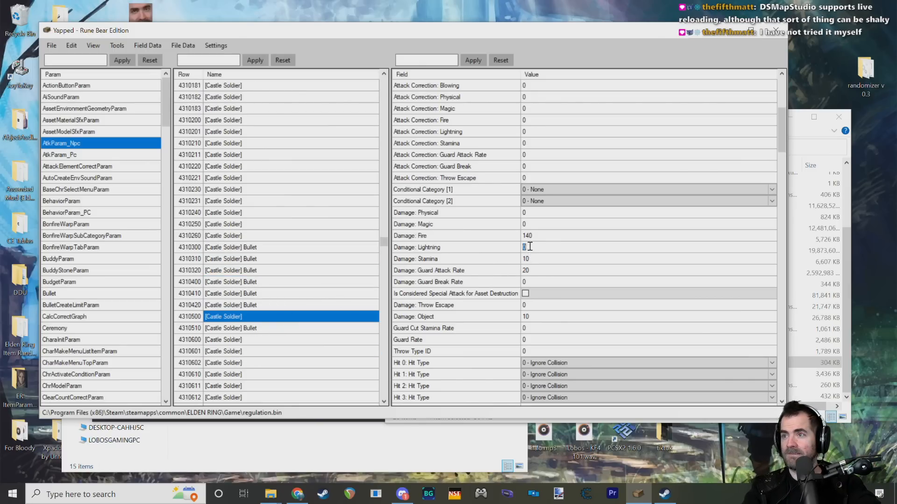
Step: Set the lightning damage to 500 for Castle Soldier rows 4310600, 4310601, 4310602 and 4310610
scroll(290, 324, "down", 3)
left_click(236, 237)
scroll(238, 240, "down", 2)
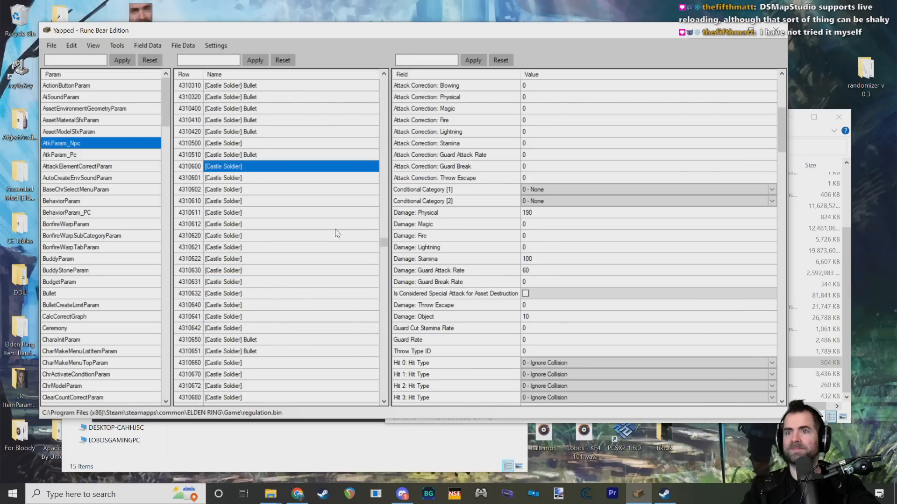
left_click(226, 181)
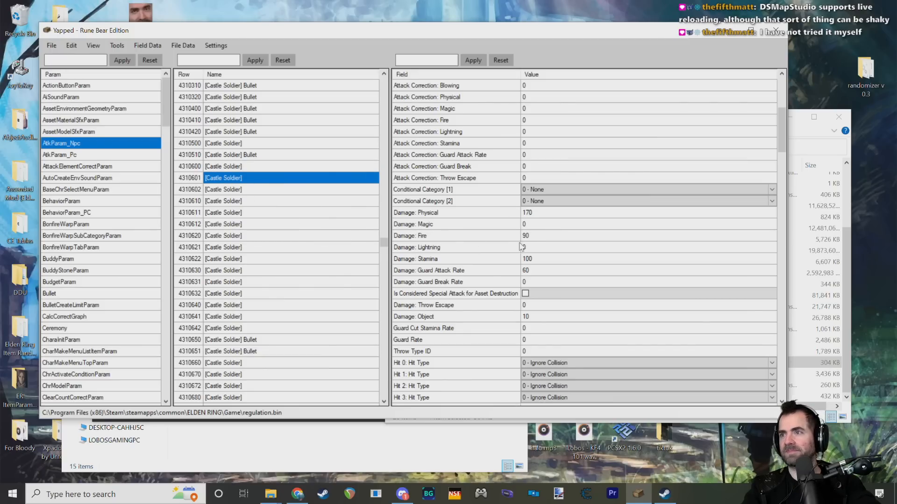
left_click(238, 192)
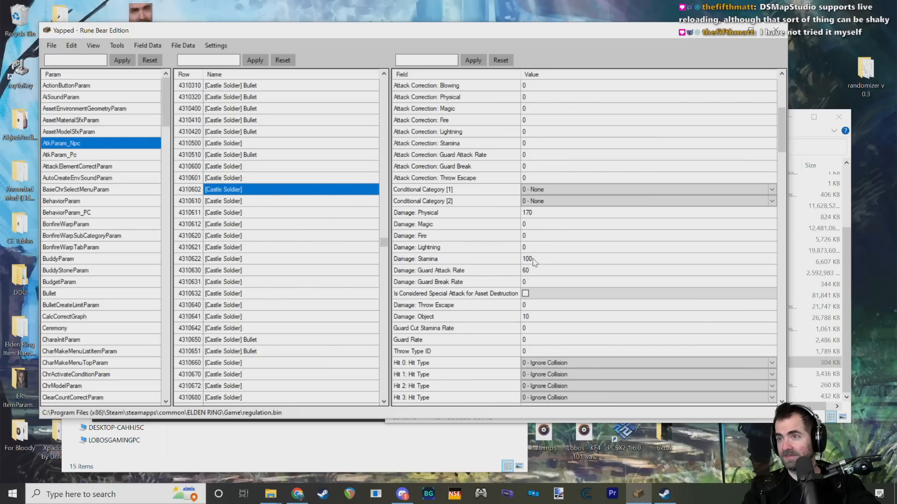
left_click(241, 201)
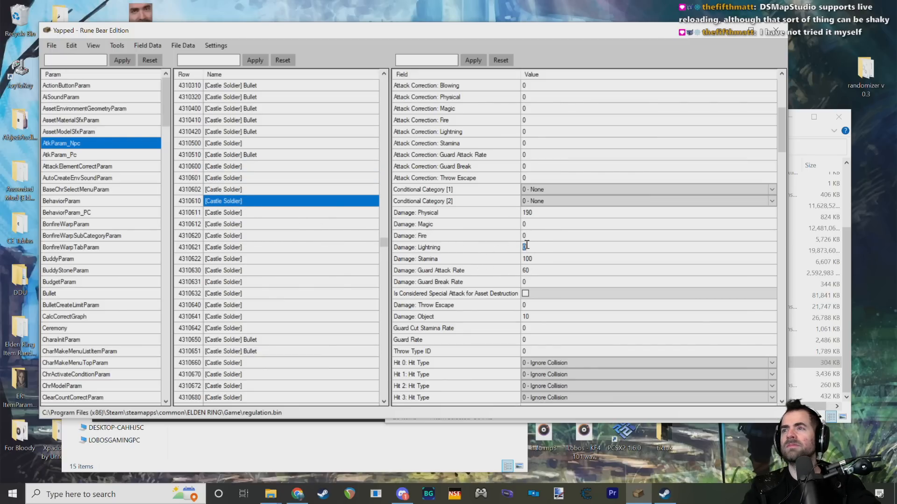
Step: Set the lightning damage to 500 for Castle Soldier rows 4310611, 4310612, 4310620, 4310621 and 4310622
left_click(237, 212)
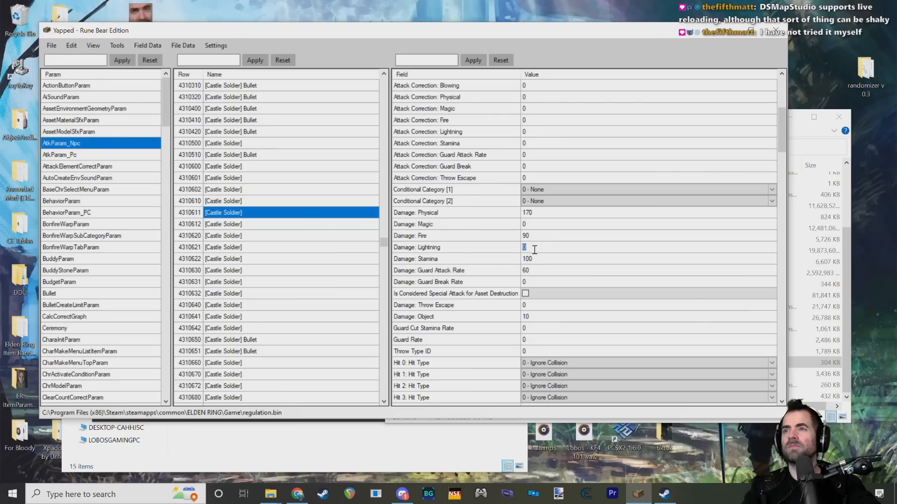
left_click(236, 224)
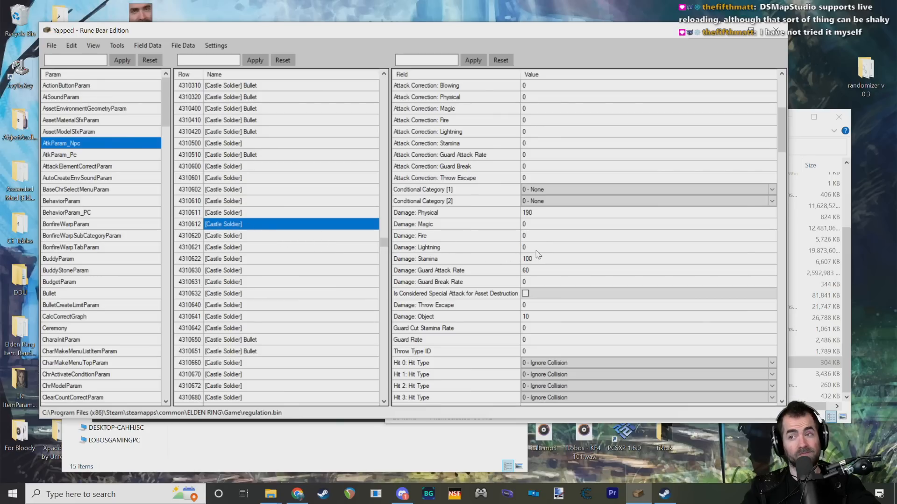
left_click(236, 236)
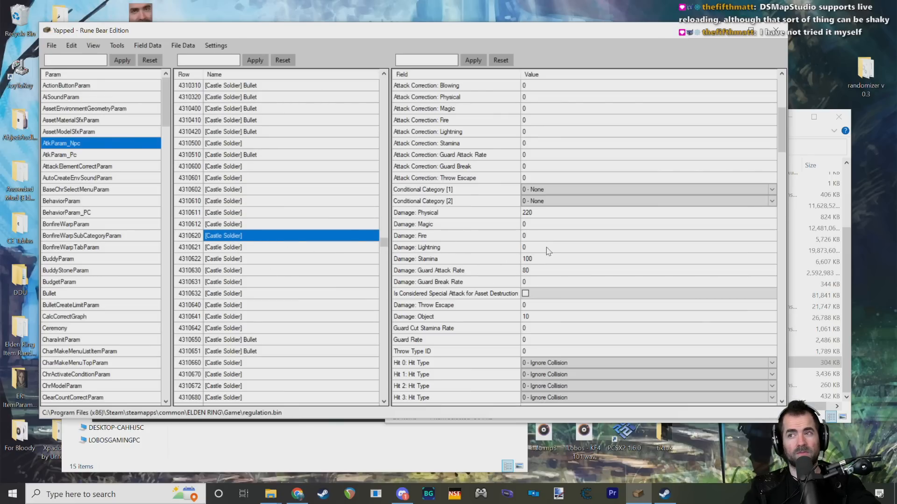
left_click(230, 248)
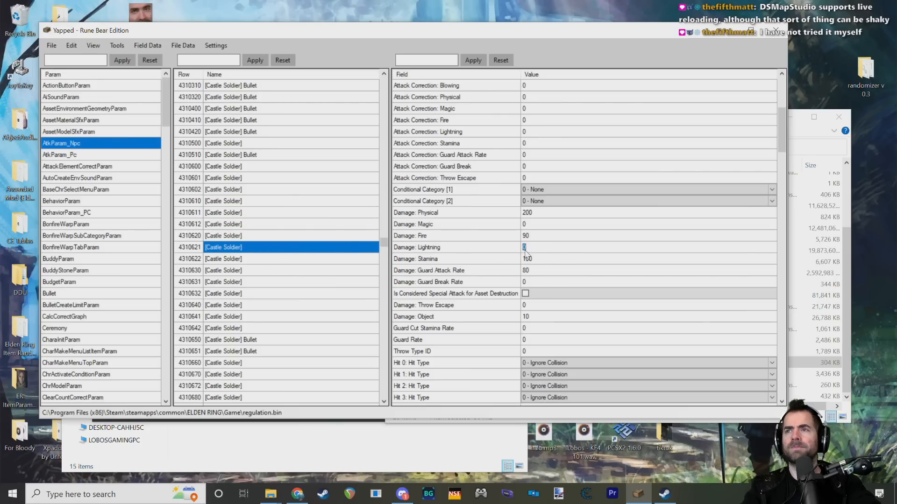
left_click(236, 260)
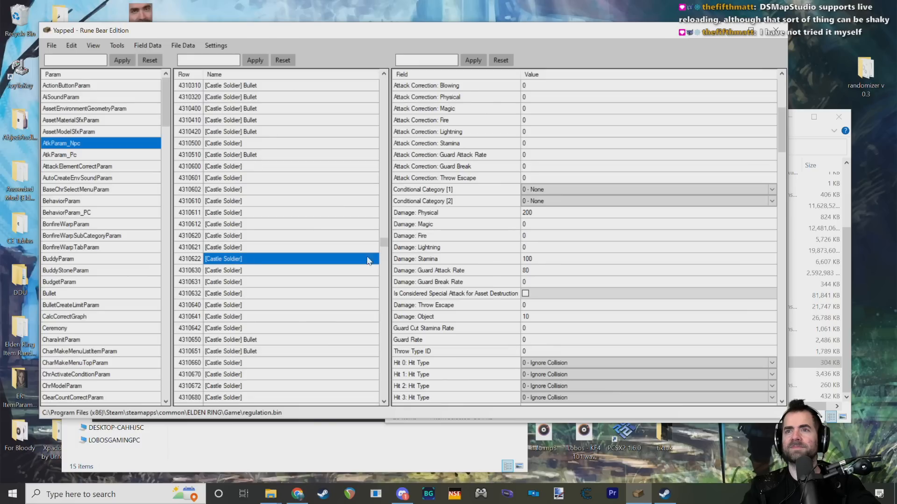
Step: Set the lightning damage to 500 for Castle Soldier rows 4310630, 4310631, 4310632, 4310640, 4310641 and 4310642
left_click(241, 271)
left_click(239, 282)
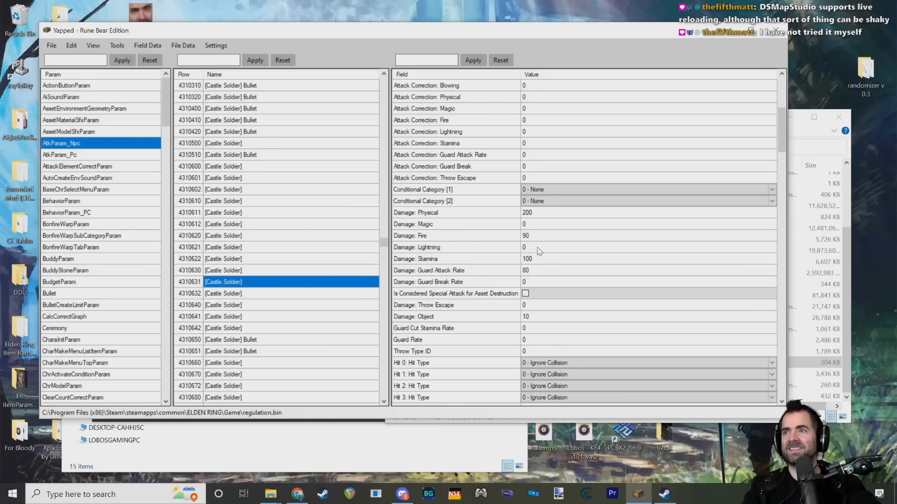
left_click(234, 294)
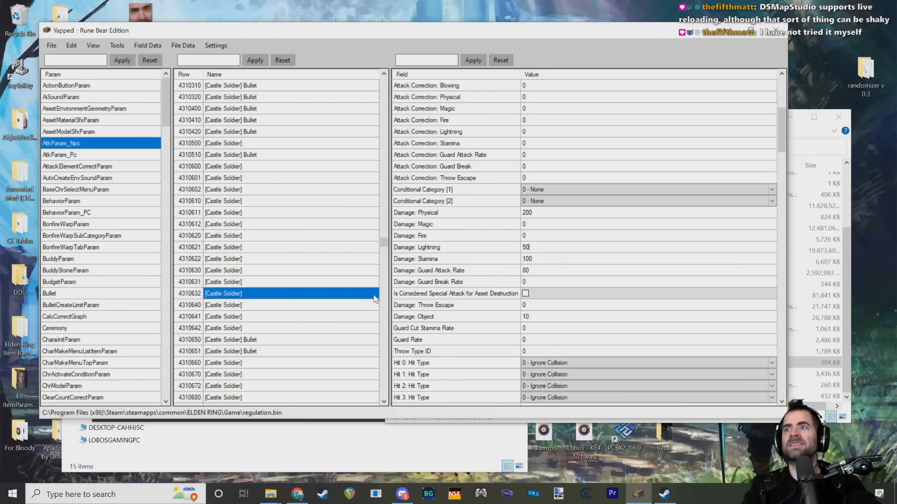
left_click(248, 307)
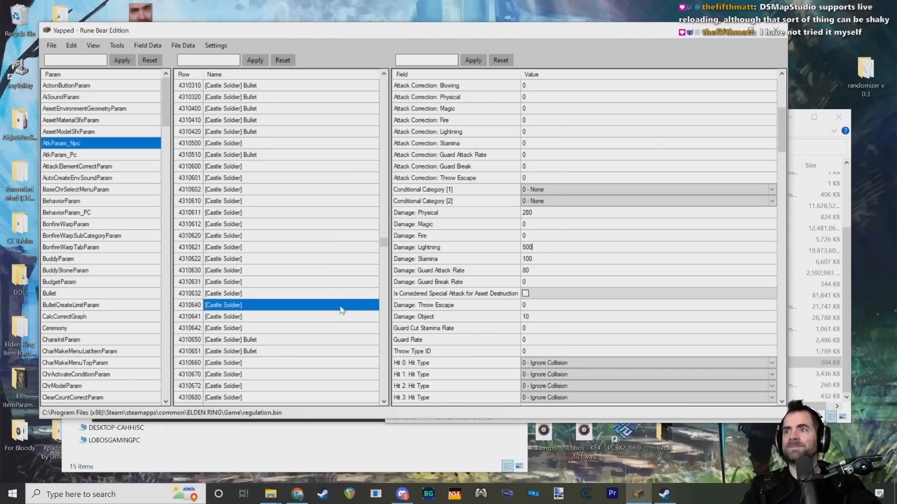
left_click(233, 317)
left_click(229, 329)
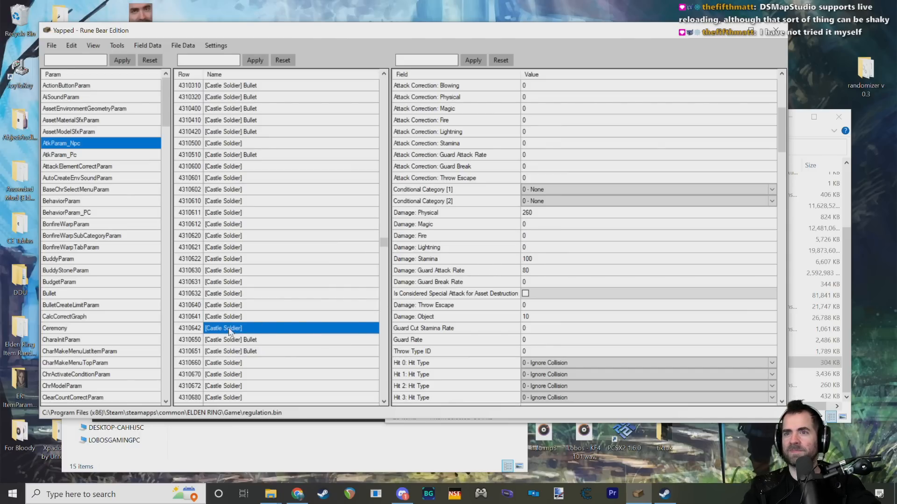
Step: Set the lightning damage to 500 for Castle Soldier rows 4310660, 4310670, 4310672, 4310680 and 4310681, skipping Bullet rows 4310650 and 4310651
scroll(293, 295, "down", 3)
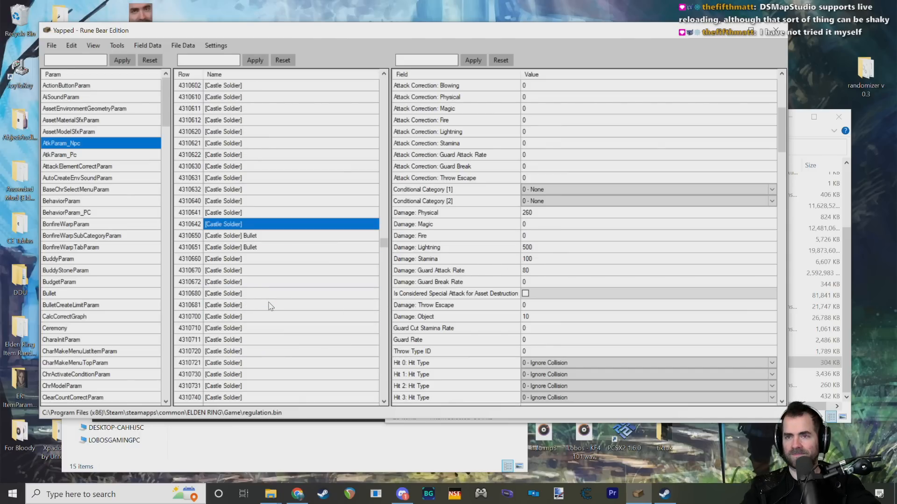
left_click(247, 261)
scroll(261, 265, "down", 6)
scroll(264, 262, "up", 3)
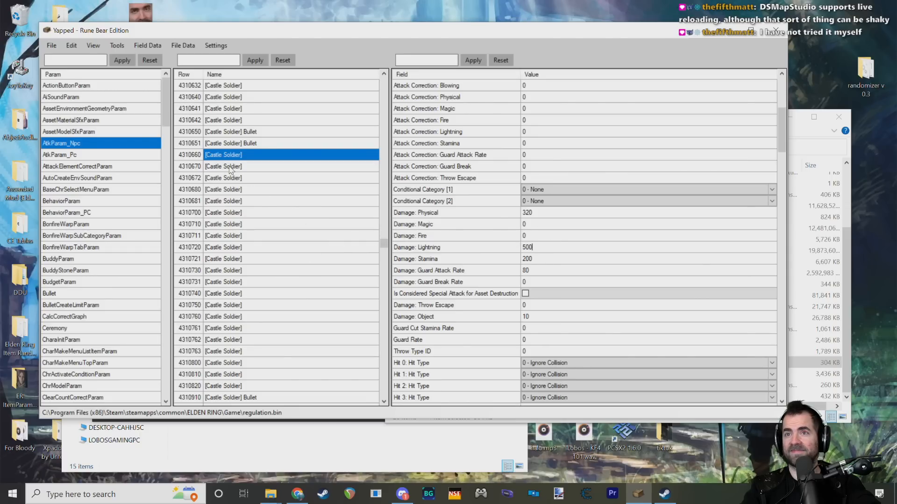
left_click(229, 169)
left_click(239, 180)
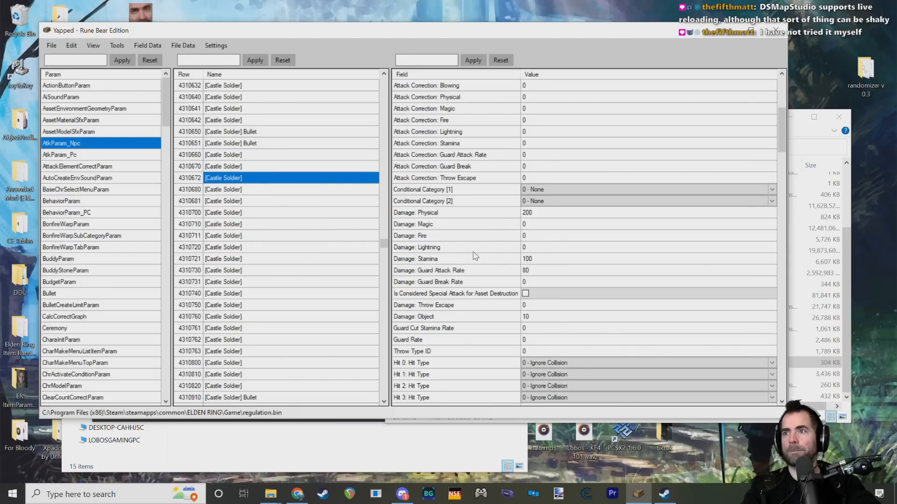
left_click(250, 191)
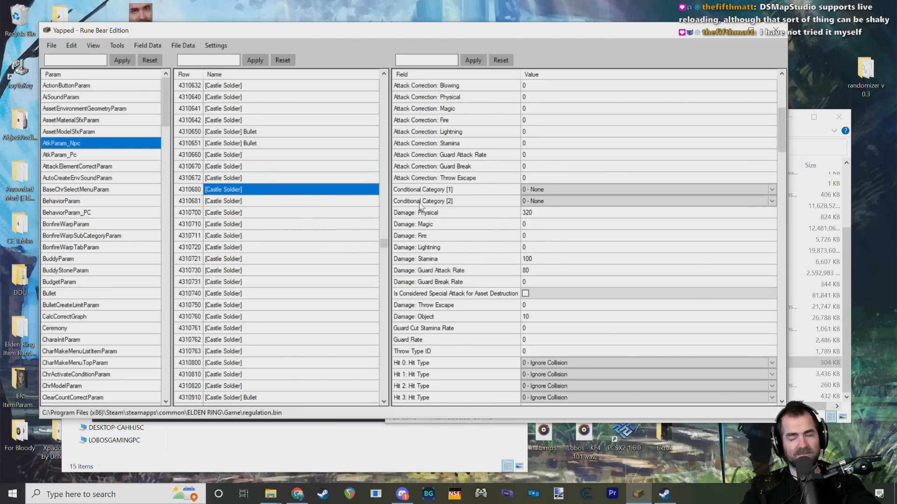
left_click(227, 203)
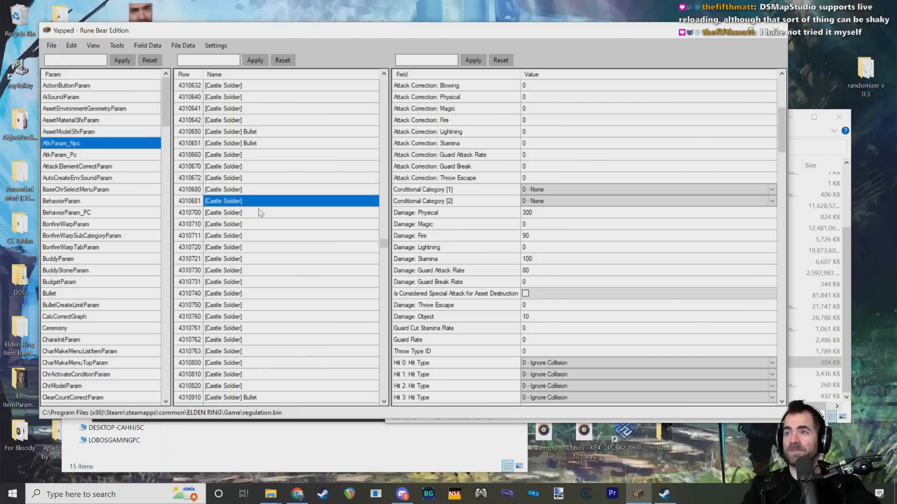
Step: Set the lightning damage to 500 for Castle Soldier rows 4310700, 4310710, 4310711 and 4310720
left_click(236, 217)
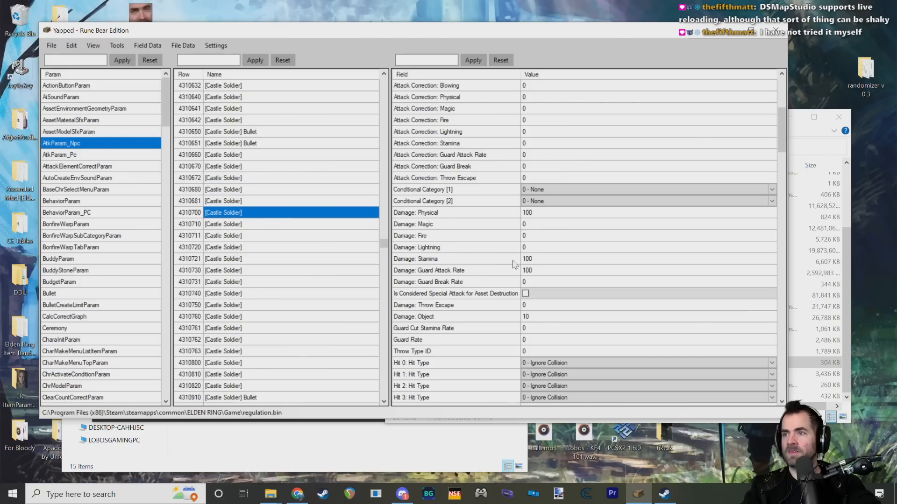
left_click(220, 224)
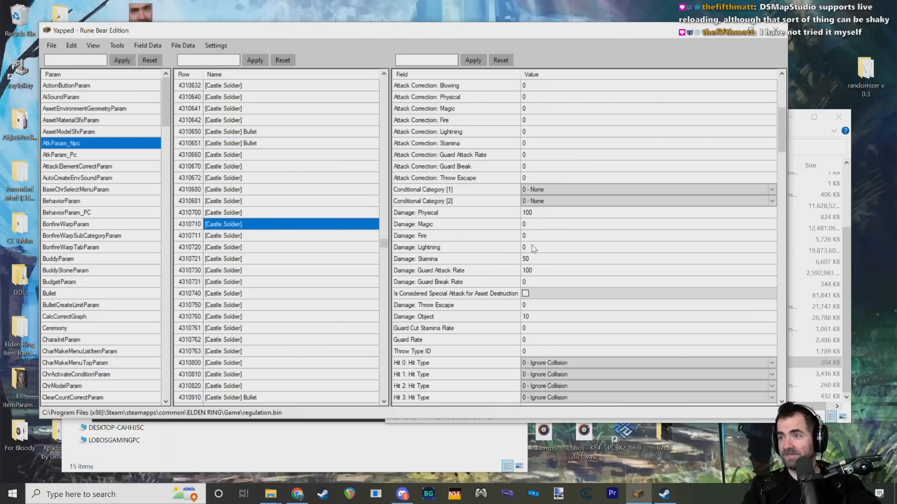
left_click(246, 235)
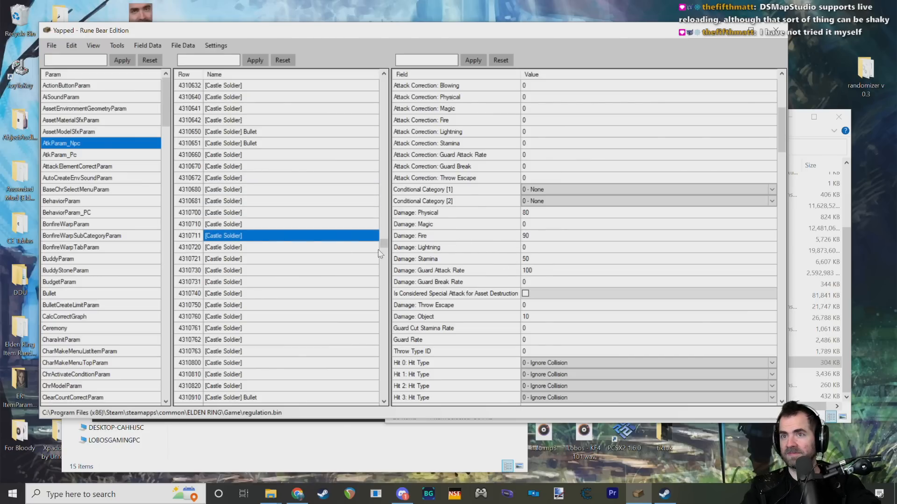
left_click(271, 252)
left_click(537, 246)
type("500")
Step: Set the lightning damage to 500 for Castle Soldier rows 4310721, 4310730, 4310731, 4310740 and 4310750
left_click(233, 261)
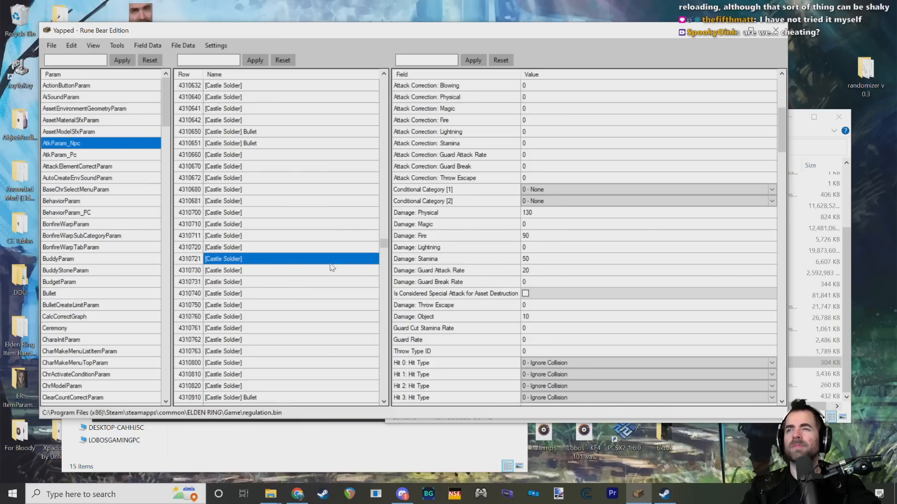
left_click(229, 271)
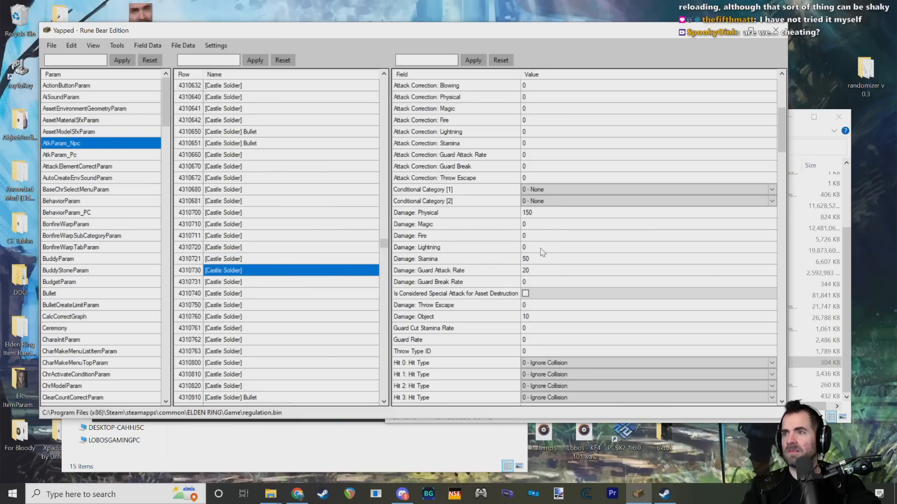
left_click(236, 283)
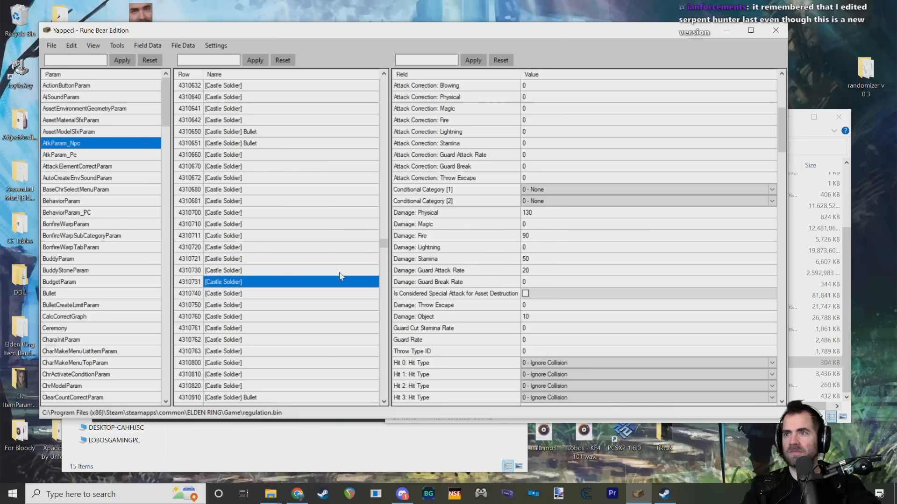
left_click(234, 294)
key("Down")
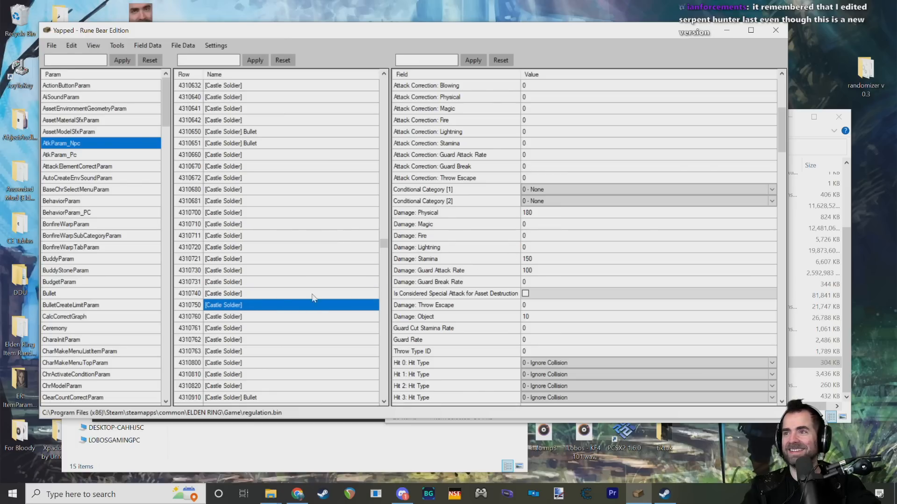
Step: Set the lightning damage to 500 for Castle Soldier rows 4310760, 4310761, 4310762 and 4310763
left_click(237, 319)
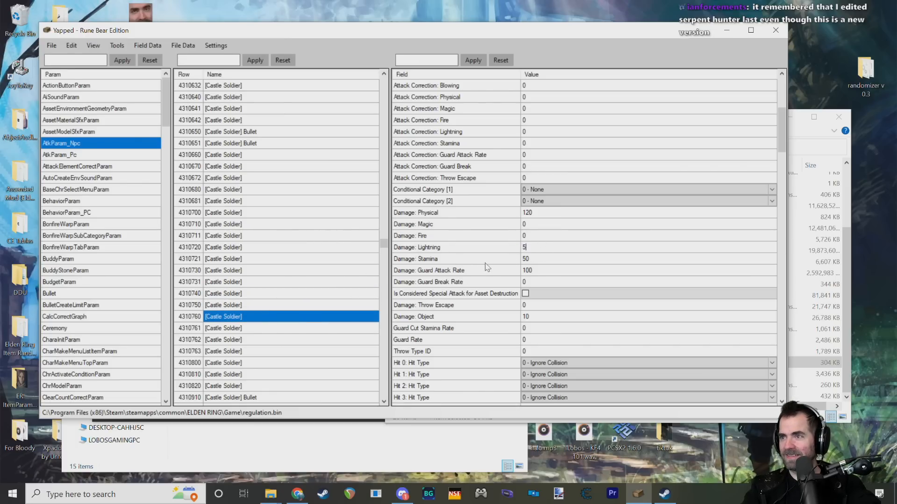
left_click(234, 330)
left_click(243, 341)
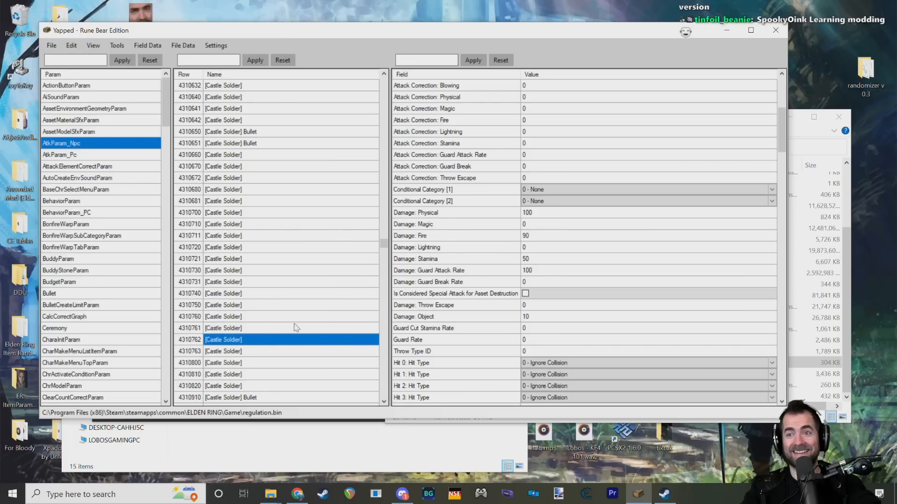
left_click(252, 351)
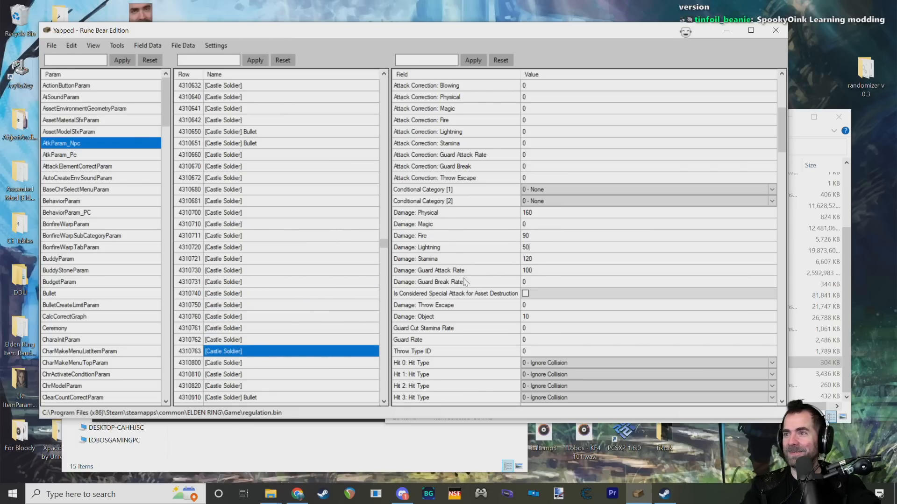
Step: Set the lightning damage to 500 for the last non-Bullet Castle Soldier rows, 4310800, 4310810 and 4310820
left_click(228, 361)
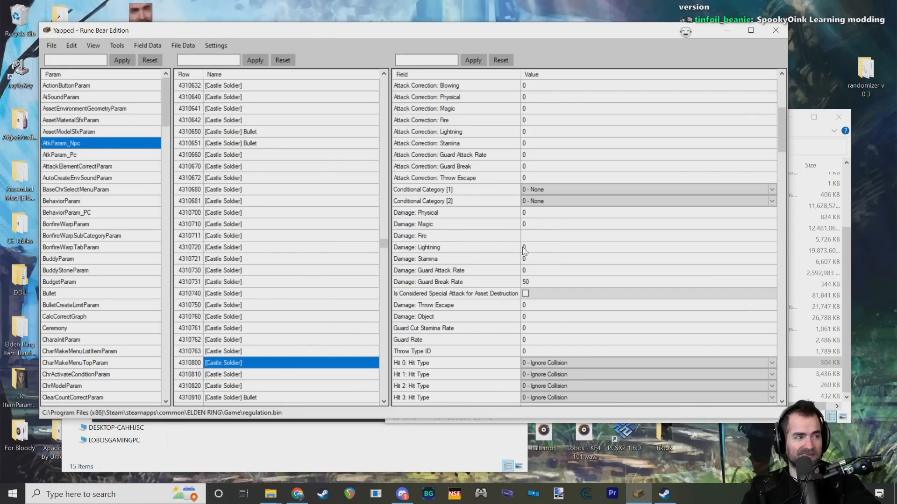
type("0")
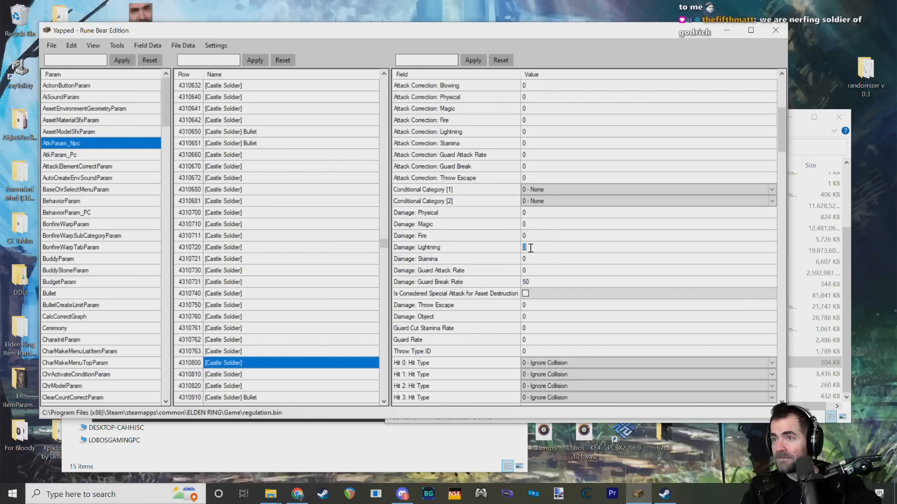
type("500")
scroll(270, 282, "down", 3)
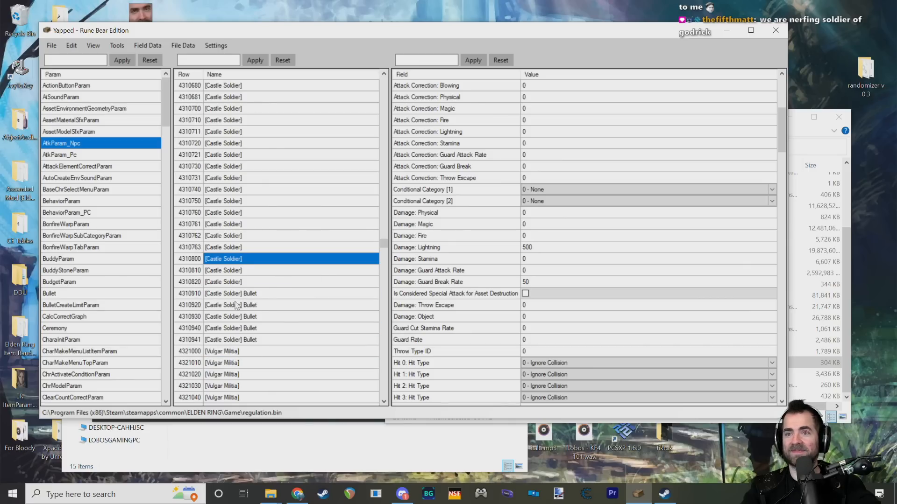
left_click(238, 271)
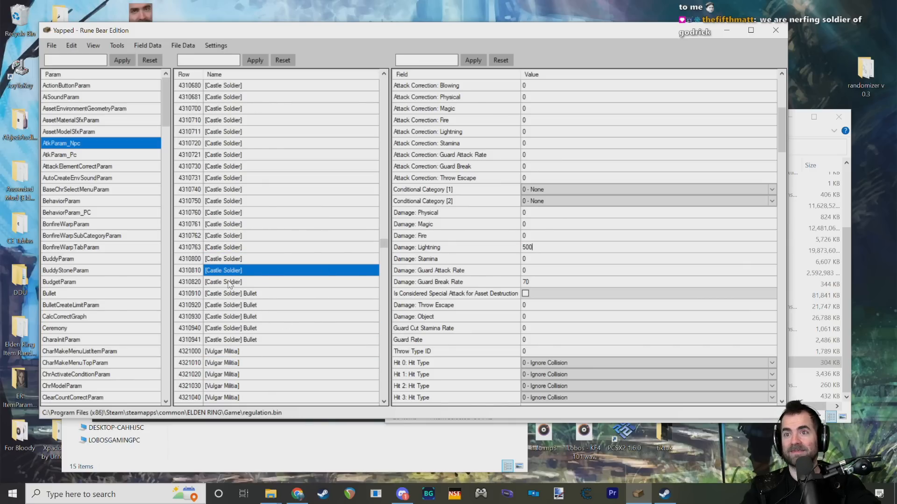
left_click(230, 282)
left_click(533, 249)
type("50")
Step: Check the lightning damage values of Castle Soldier rows 4310762 through 4310820
left_click(248, 260)
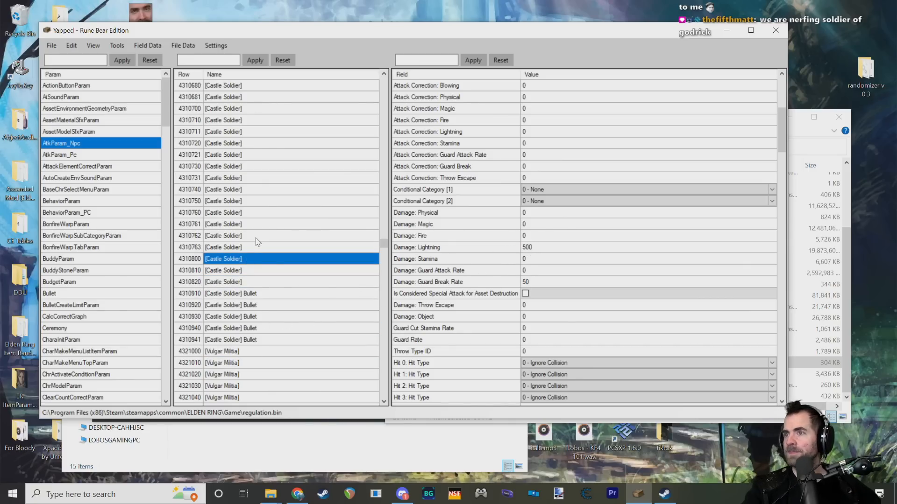
left_click(258, 237)
left_click(259, 247)
left_click(252, 259)
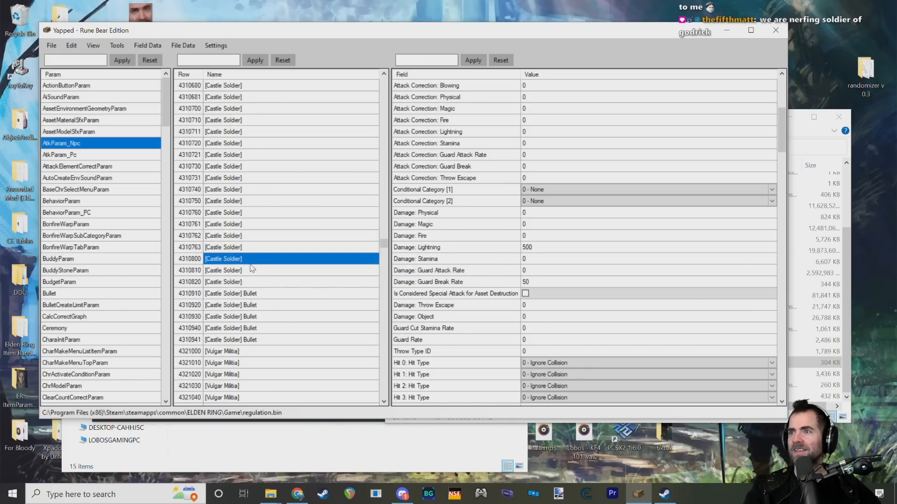
left_click(258, 274)
left_click(252, 281)
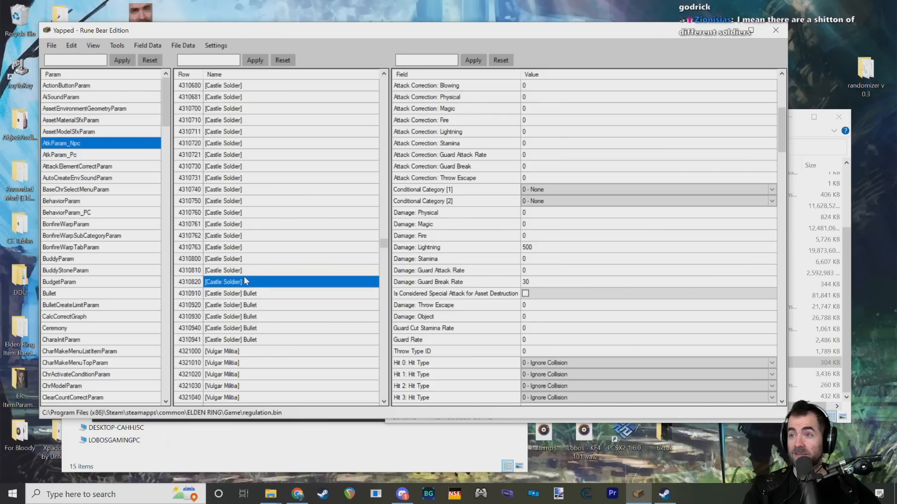
left_click(245, 272)
left_click(241, 282)
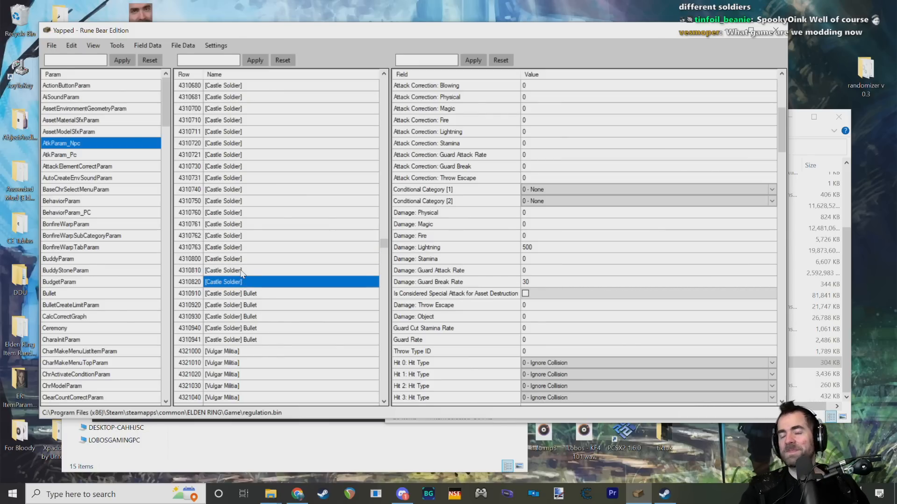
left_click(241, 271)
left_click(241, 281)
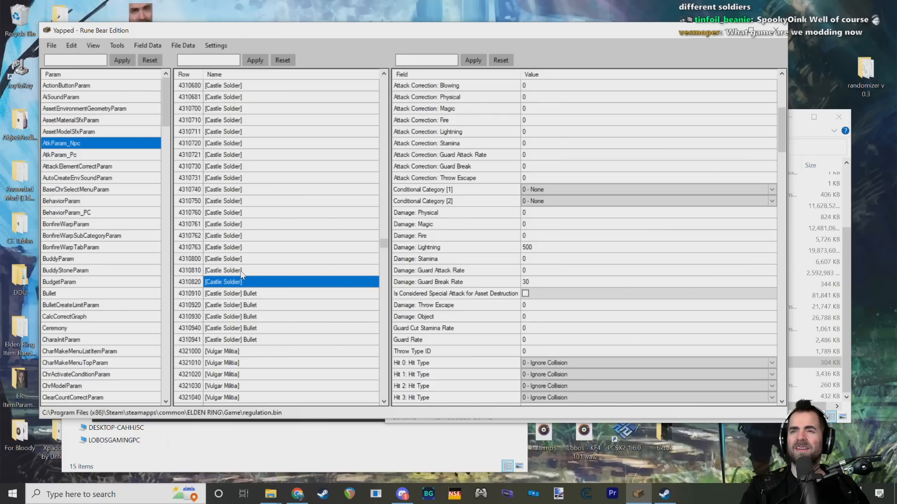
scroll(240, 272, "down", 3)
scroll(240, 275, "up", 4)
scroll(239, 276, "down", 1)
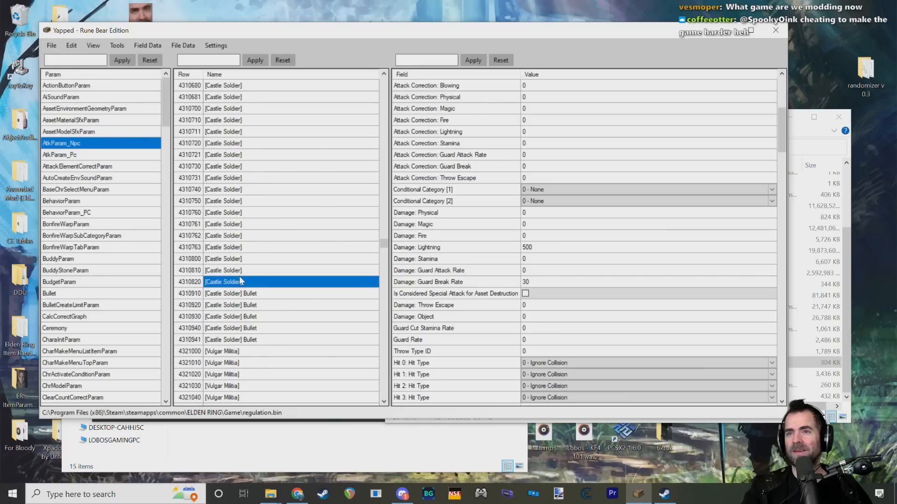
Step: Save the edited parameters to regulation.bin
left_click(51, 46)
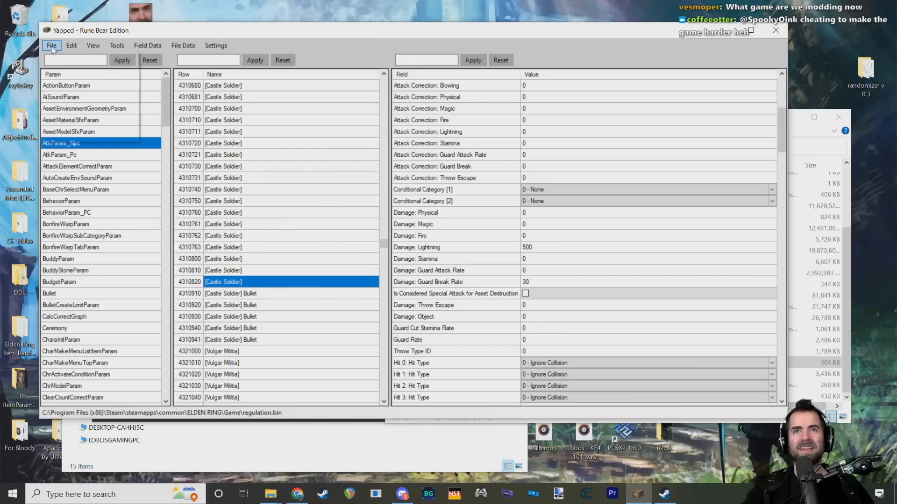
left_click(71, 72)
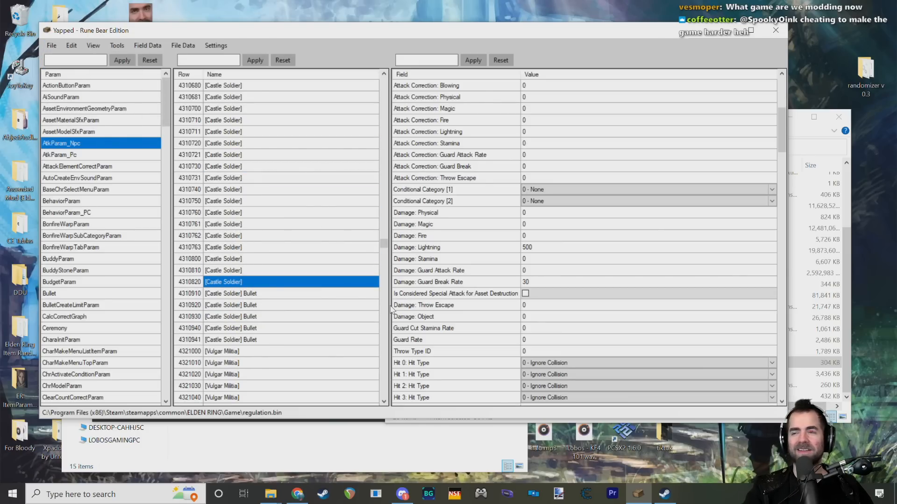
left_click(536, 284)
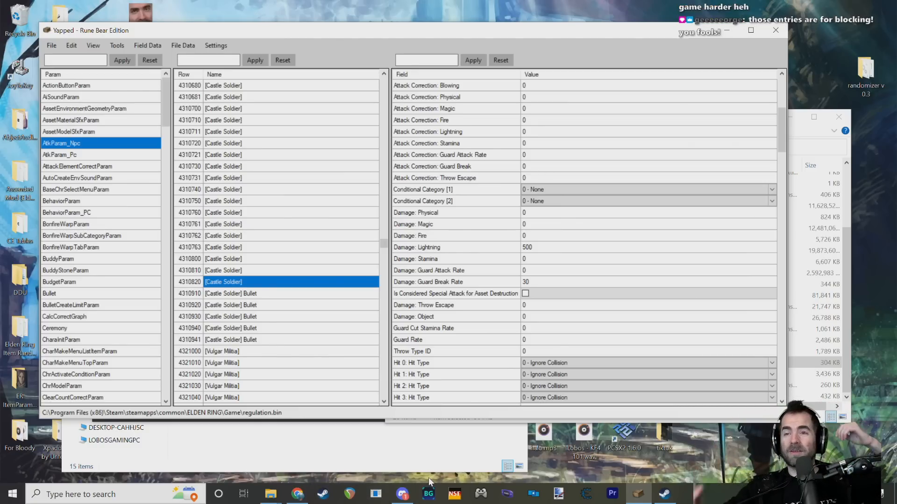
Step: Spot-check the lightning damage across the Castle Soldier rows, including several in the 43106xx and 43107xx ranges
scroll(294, 292, "up", 9)
scroll(294, 292, "up", 7)
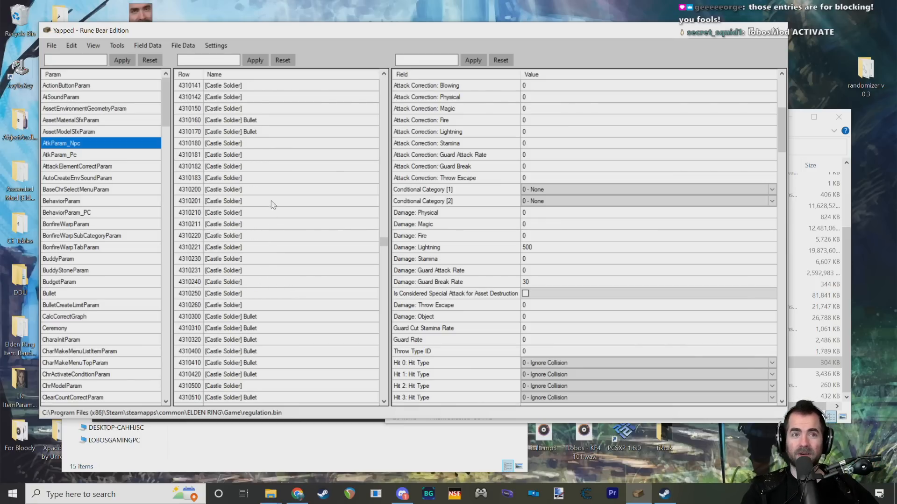
scroll(275, 205, "down", 9)
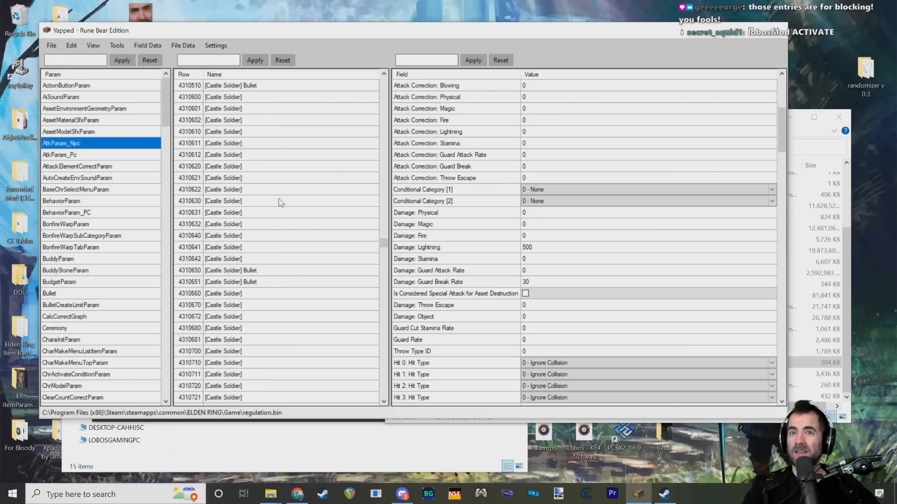
scroll(285, 195, "up", 2)
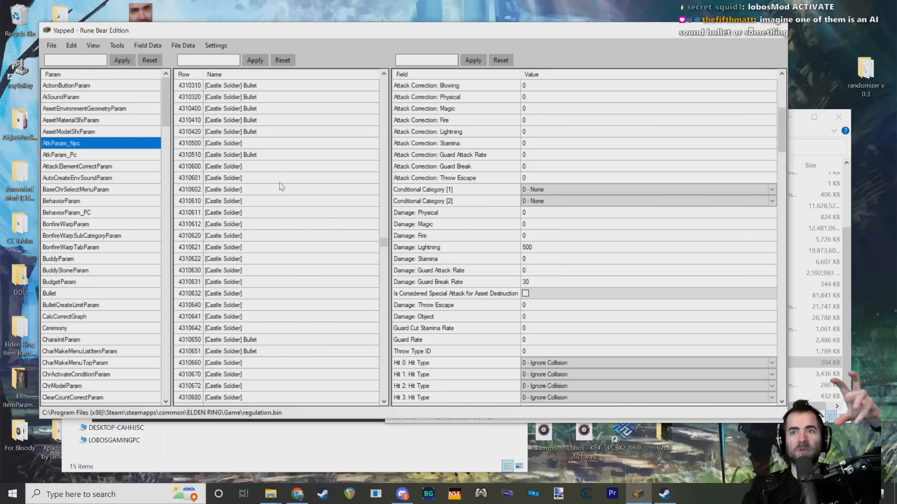
left_click(240, 224)
left_click(237, 246)
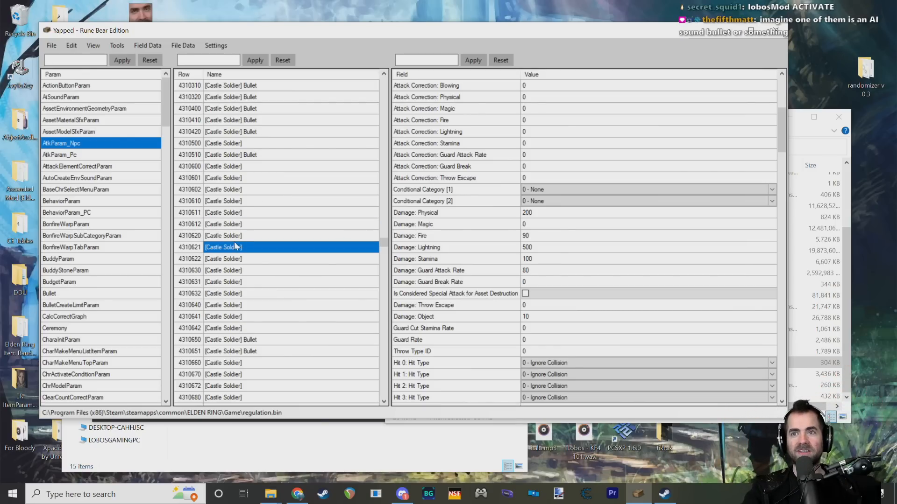
scroll(262, 229, "down", 10)
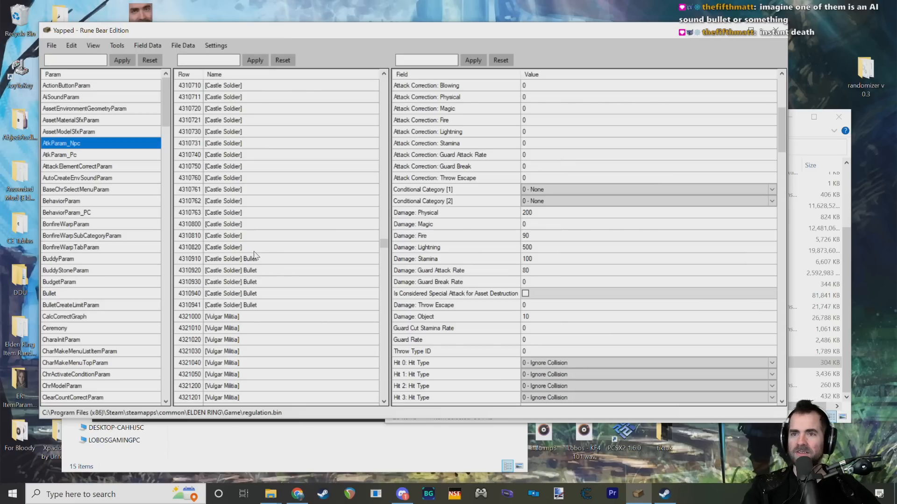
scroll(243, 246, "up", 2)
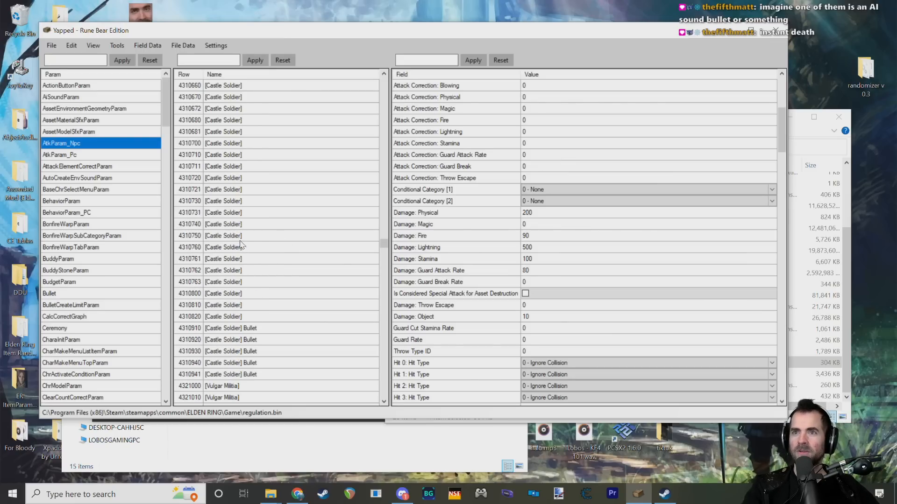
left_click(239, 236)
left_click(240, 271)
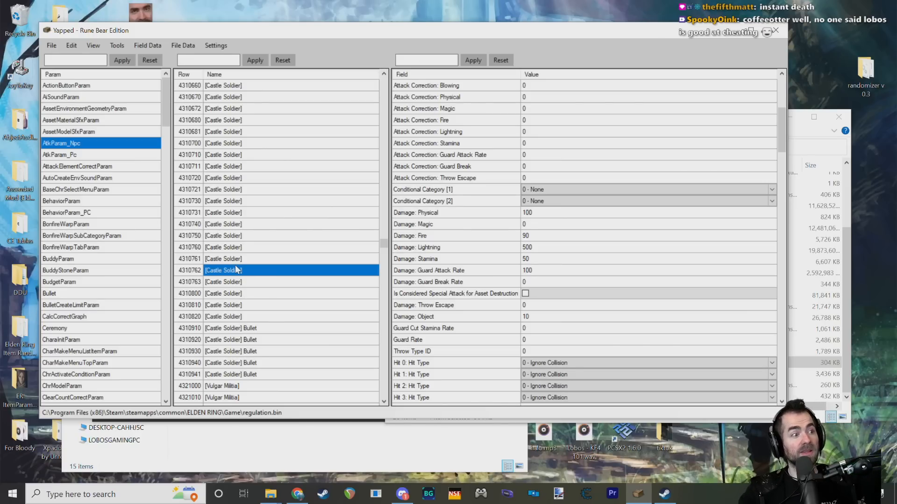
left_click(265, 238)
left_click(260, 189)
scroll(277, 177, "up", 7)
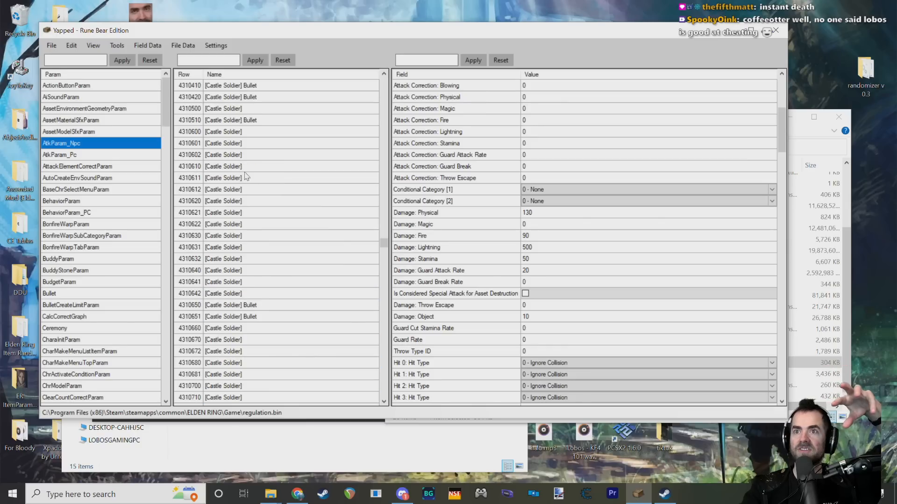
left_click(244, 169)
scroll(243, 170, "up", 3)
left_click(272, 247)
scroll(280, 271, "down", 20)
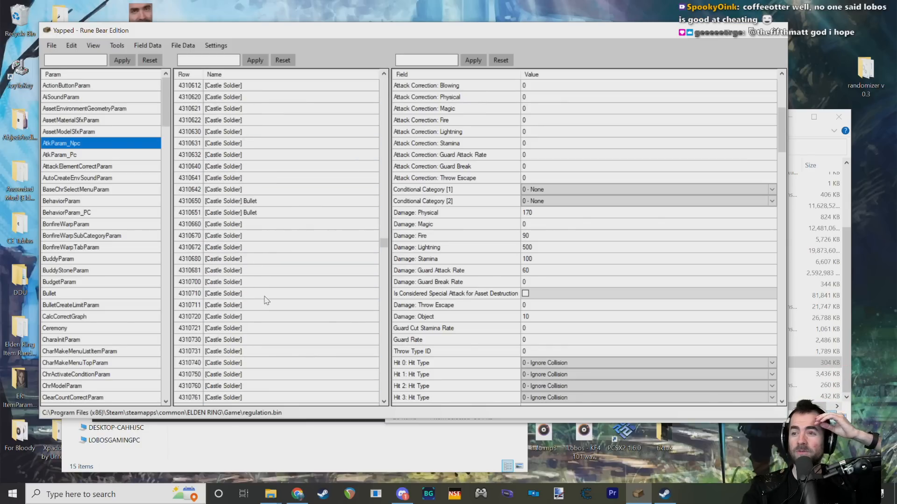
scroll(282, 272, "up", 9)
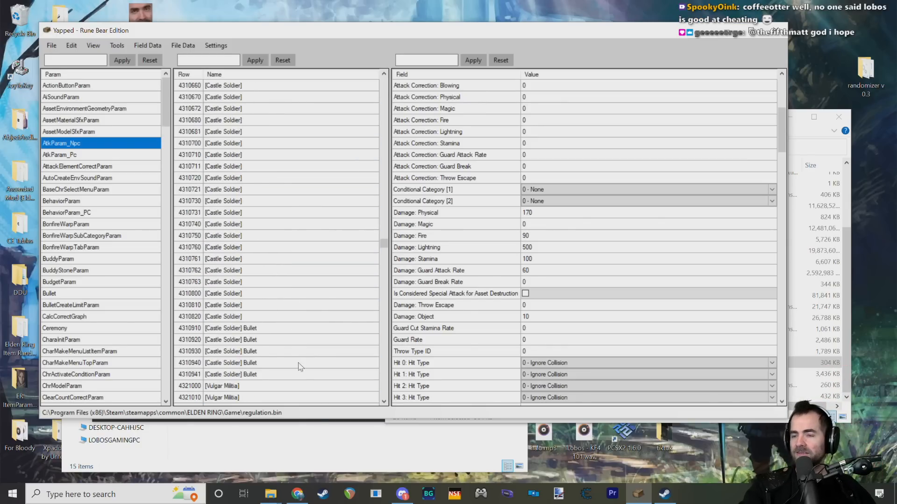
Step: Switch to the ELDEN RING Game folder in File Explorer and launch start_game_in_offline_mode.exe
left_click(664, 494)
left_click(270, 493)
left_click(312, 455)
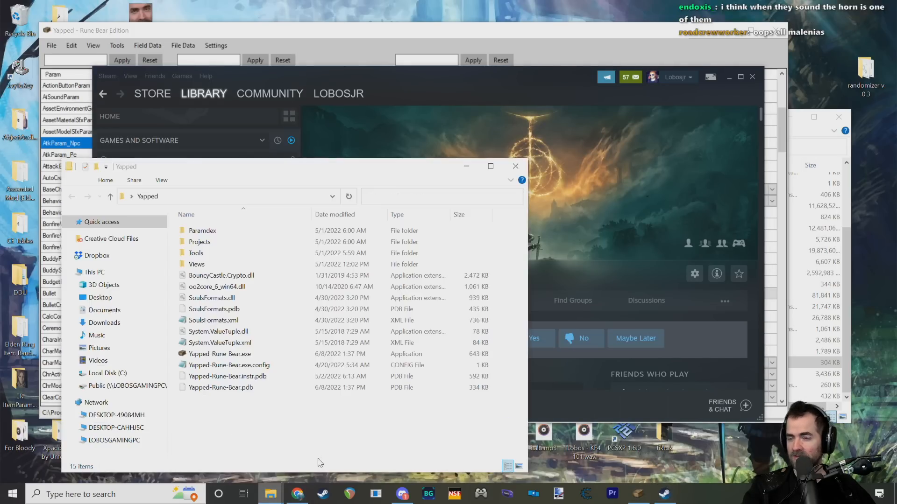
left_click(271, 494)
left_click(232, 466)
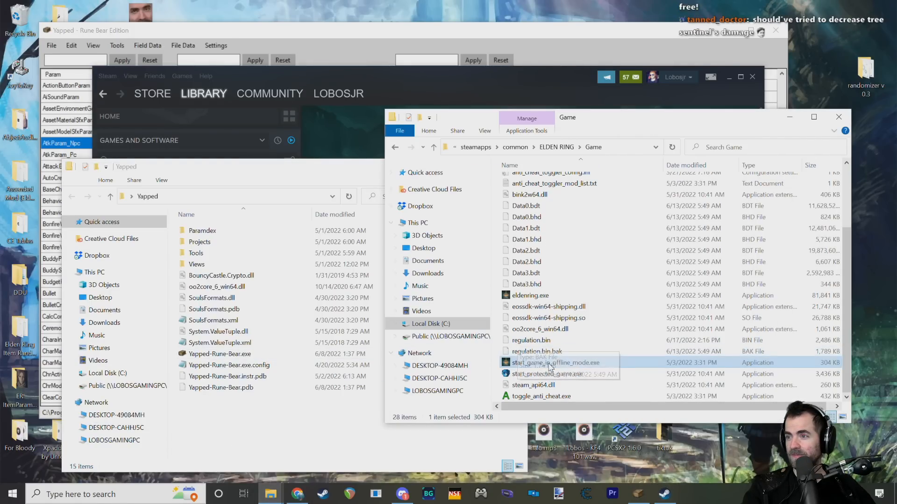
double_click(659, 351)
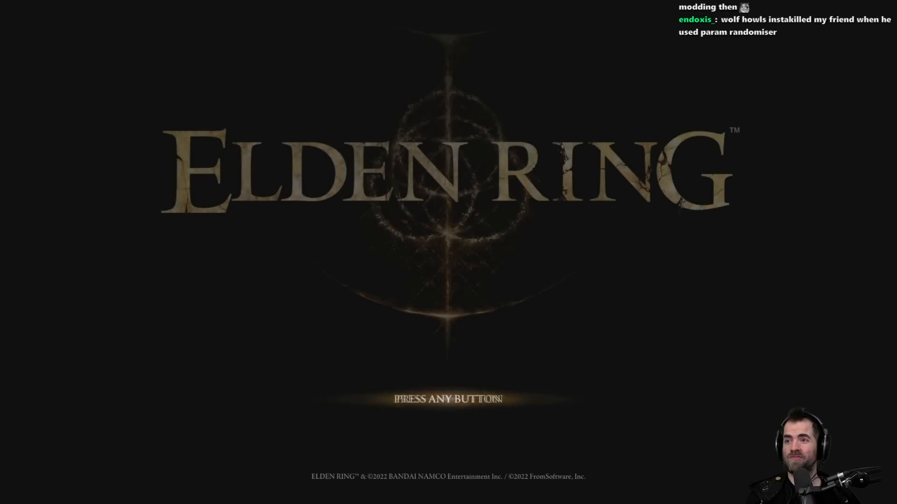
Step: Pass the Elden Ring title screen, accept the offline mode notice and load the saved game
key("Return")
key("Return")
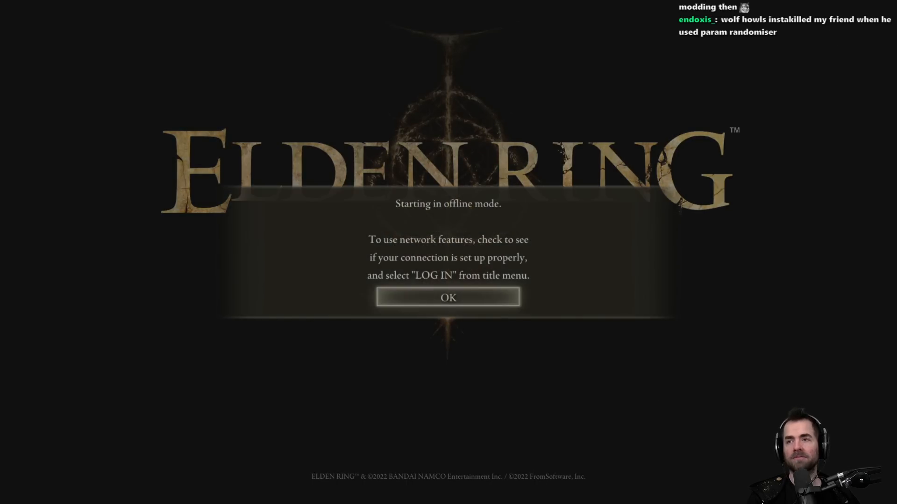
key("Return")
key("Return")
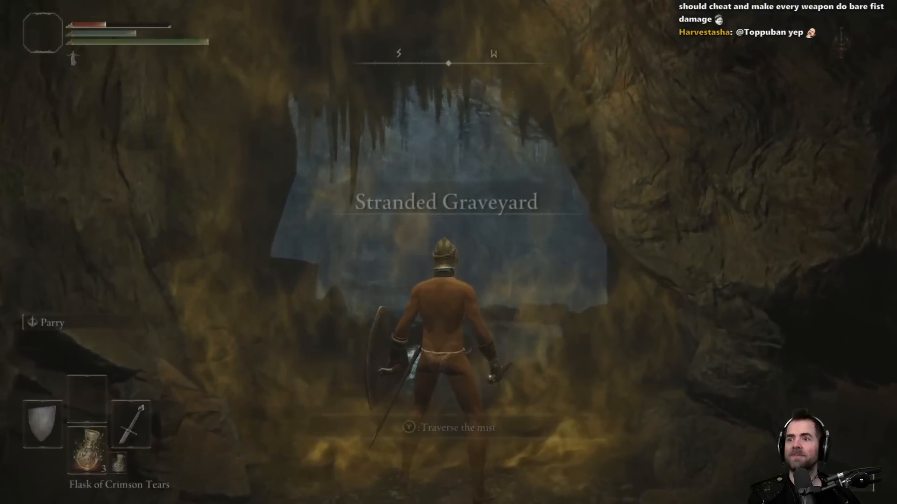
Step: Traverse the mist in the Stranded Graveyard, run toward the Soldier of Godrick and dodge the first attack
key("y")
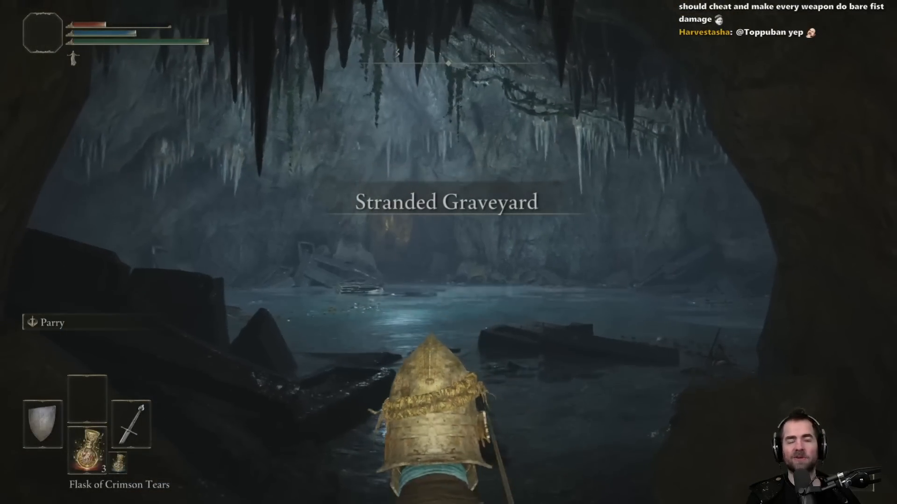
key("w")
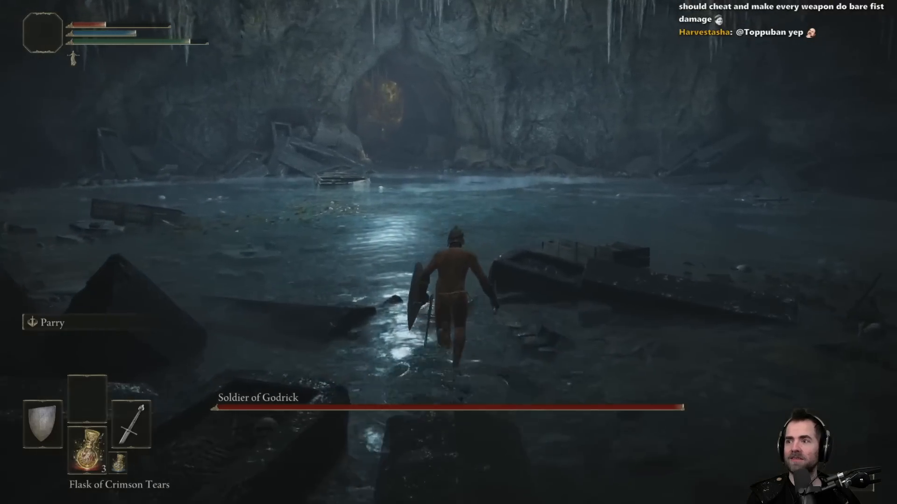
key("w")
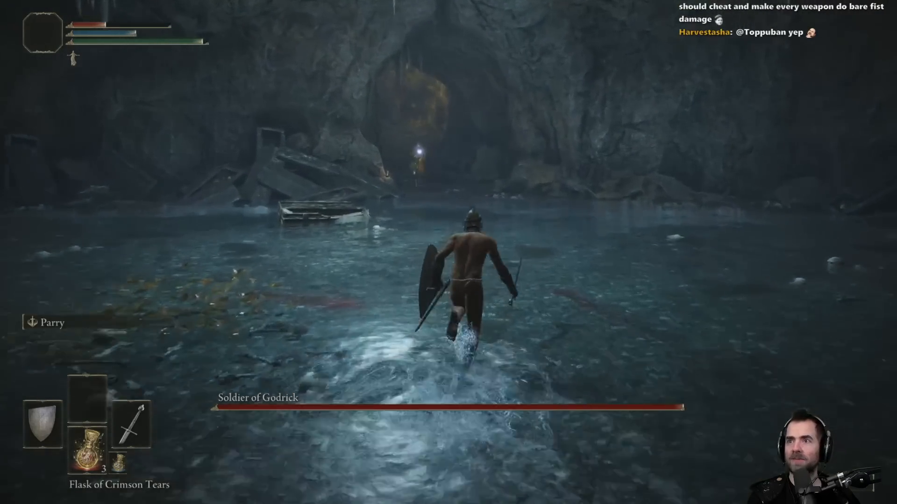
key("w")
key("space")
key("space")
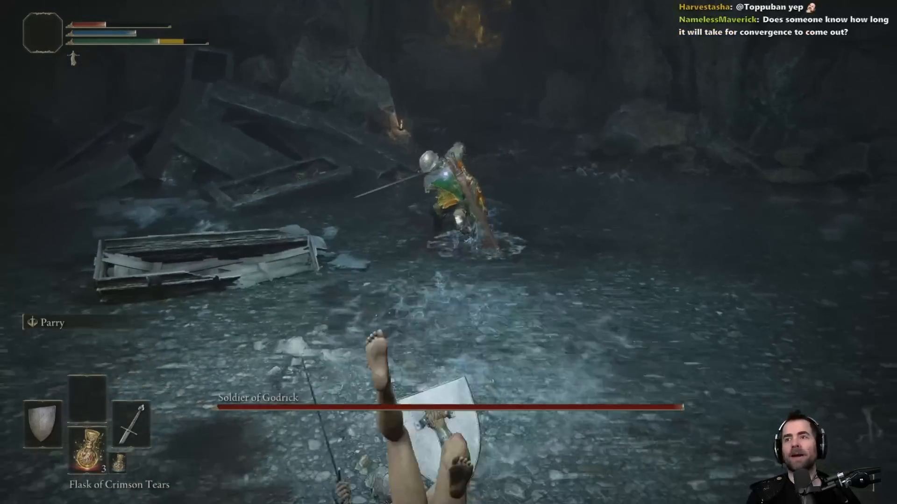
Step: Restore health with two uses of the Flask of Crimson Tears and check the character's equipment and status
key("r")
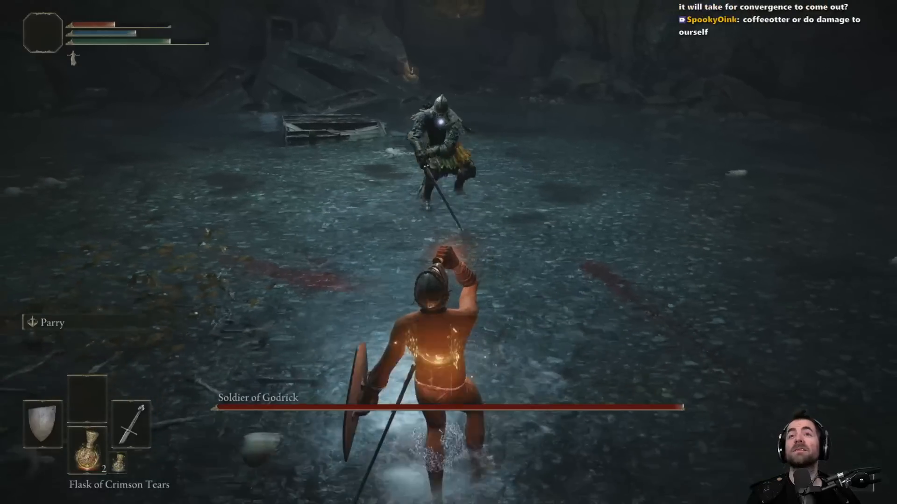
key("r")
key("Escape")
key("e")
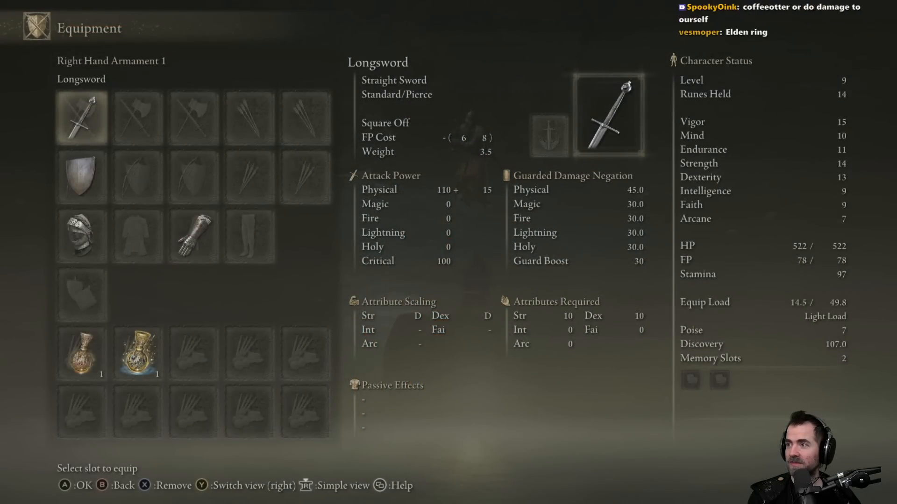
key("Escape")
key("Escape")
Step: Approach the Soldier of Godrick to test its modified attack, and answer the revival location choice after dying
key("w")
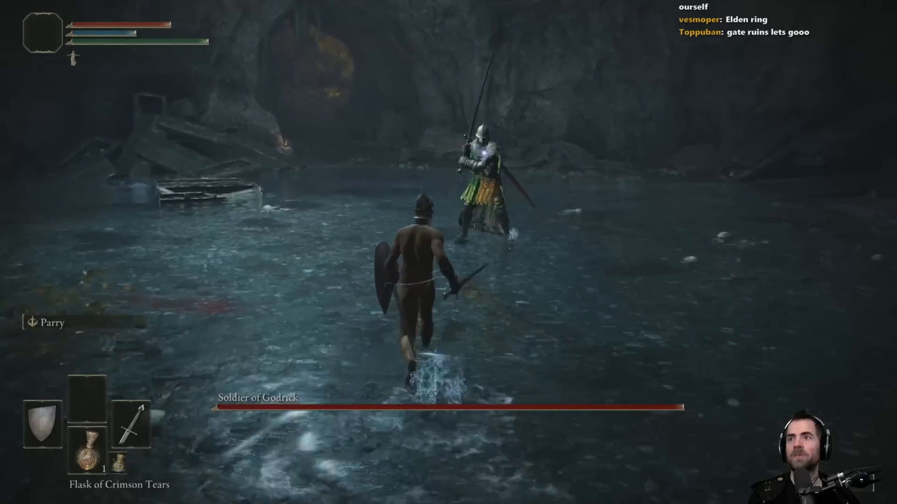
key("w")
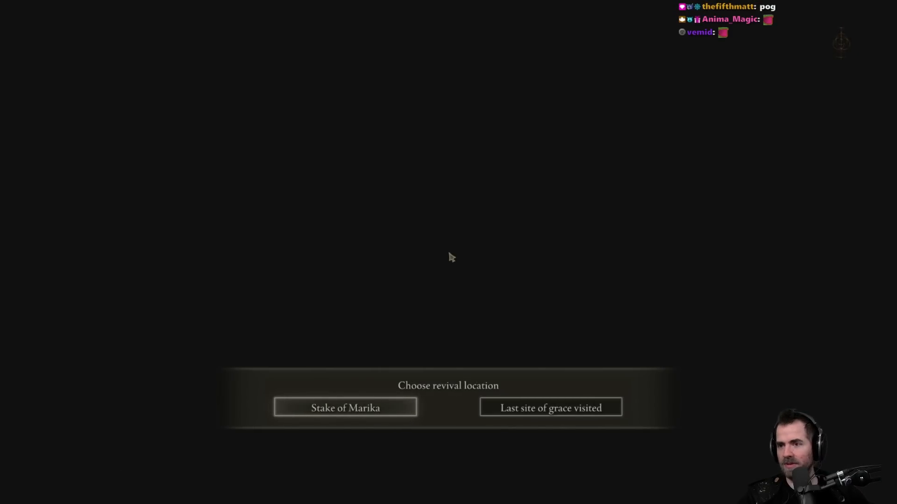
key("e")
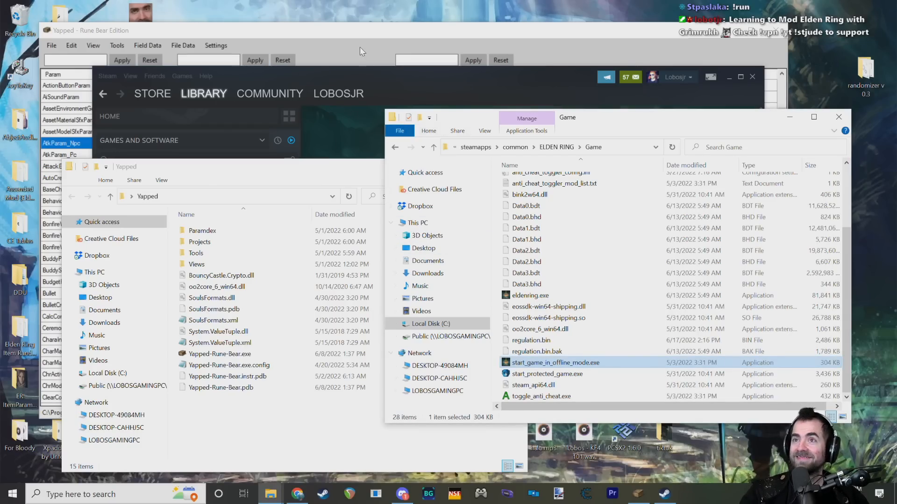
Step: Switch back to Yapped and look over the Castle Soldier rows in AtkParam_Npc, moving the windows apart and selecting row 4310101
left_click(341, 31)
left_click(230, 318)
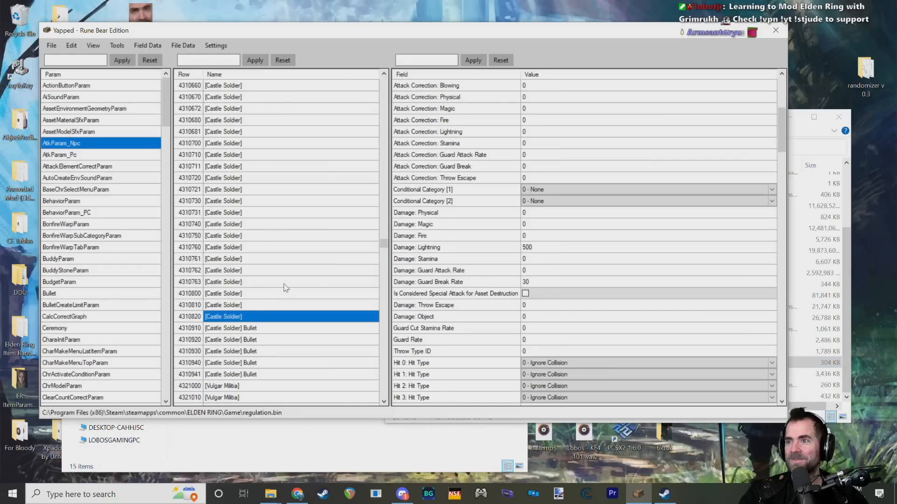
scroll(266, 305, "down", 1)
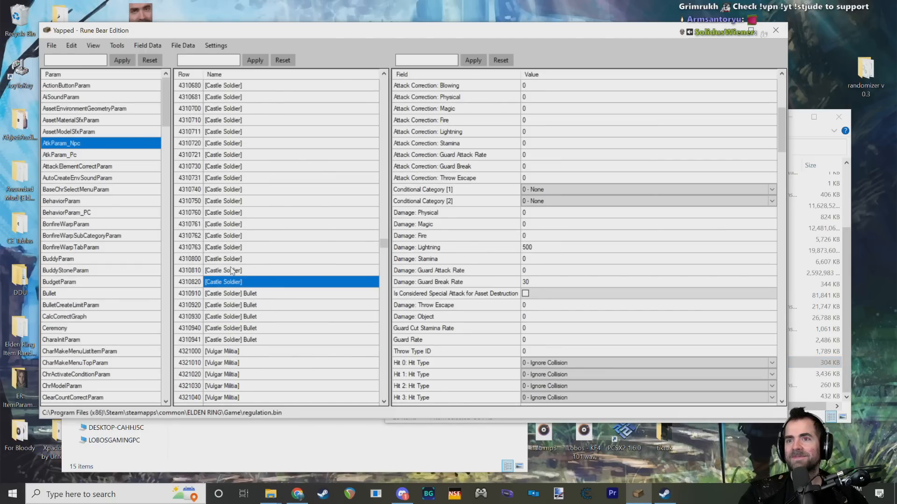
left_click(51, 46)
left_click(55, 47)
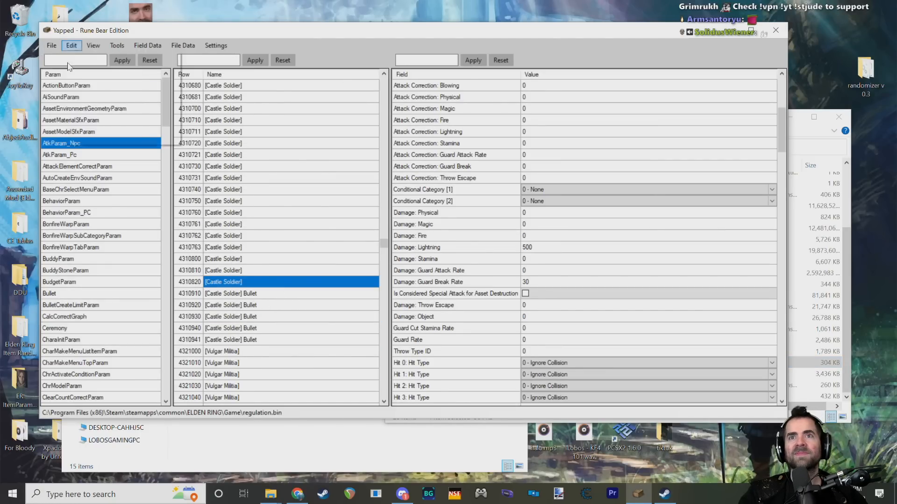
left_click(52, 47)
left_click(90, 46)
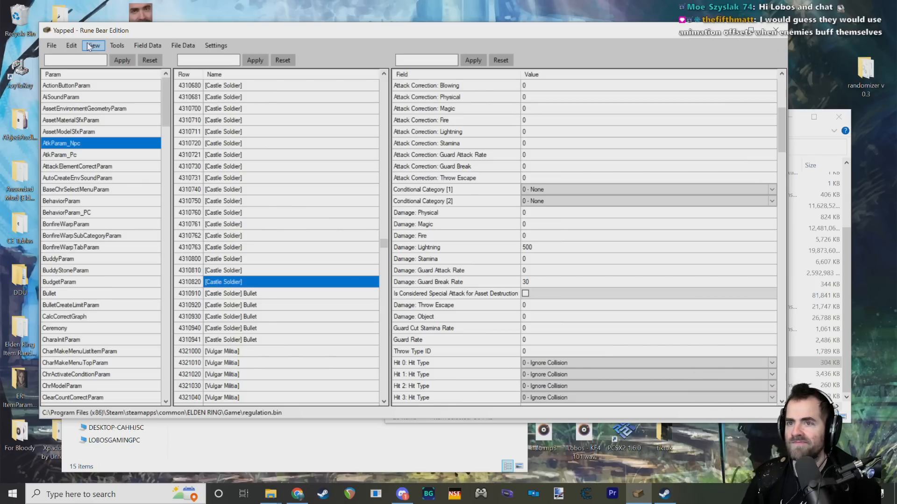
scroll(280, 299, "up", 10)
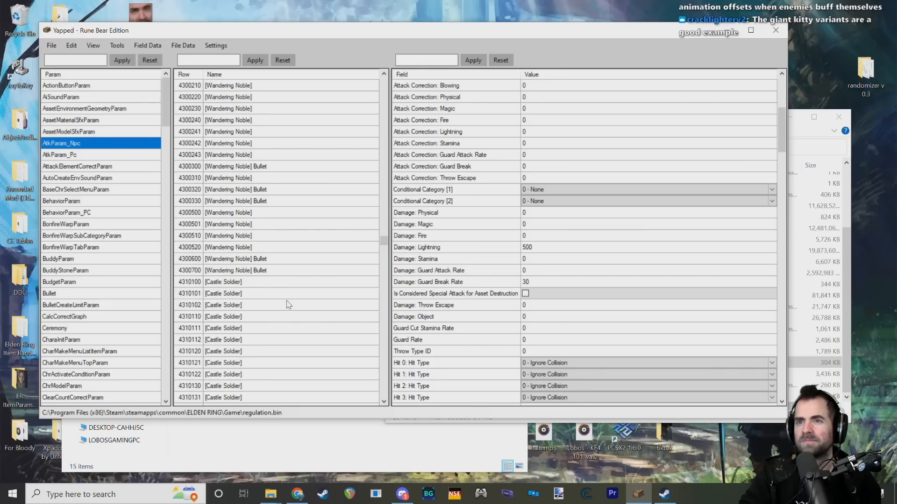
scroll(289, 308, "down", 1)
left_click(292, 464)
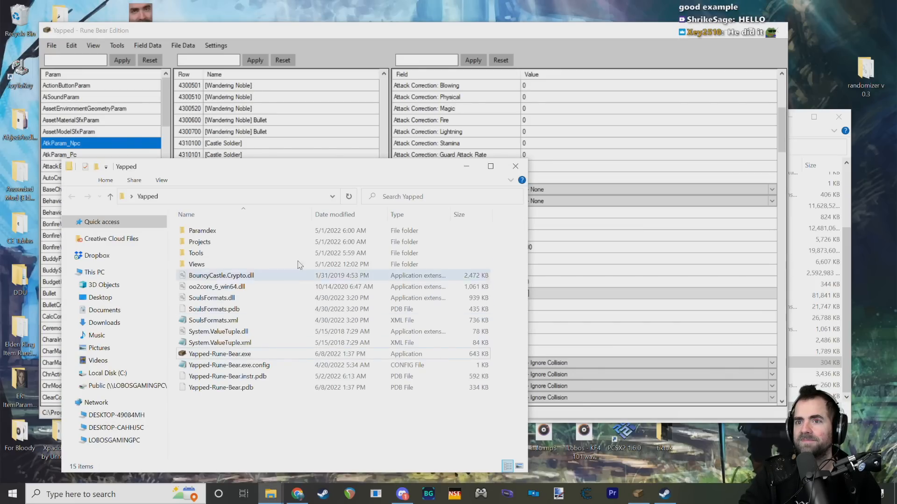
left_click_drag(317, 169, 274, 166)
left_click_drag(335, 32, 404, 41)
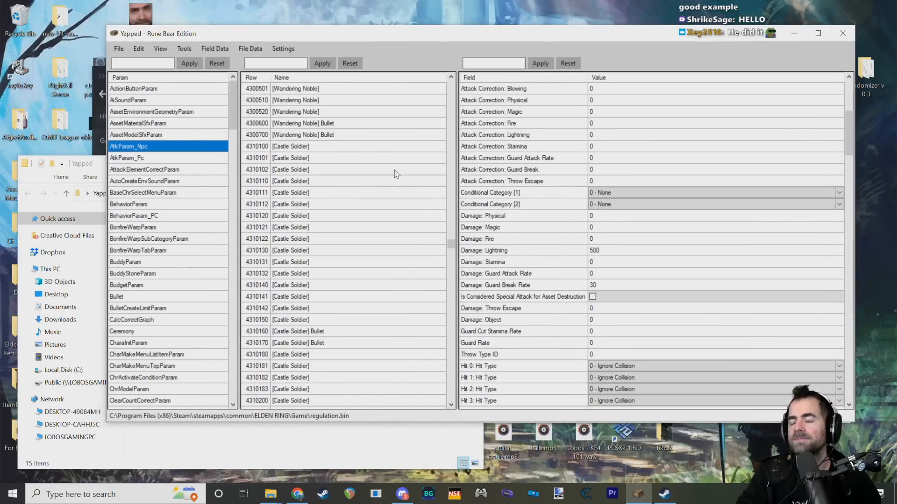
left_click(312, 158)
Step: Switch to the ELDEN RING Game folder in File Explorer and delete the modified regulation.bin
mouse_move(271, 493)
mouse_move(325, 441)
mouse_move(240, 454)
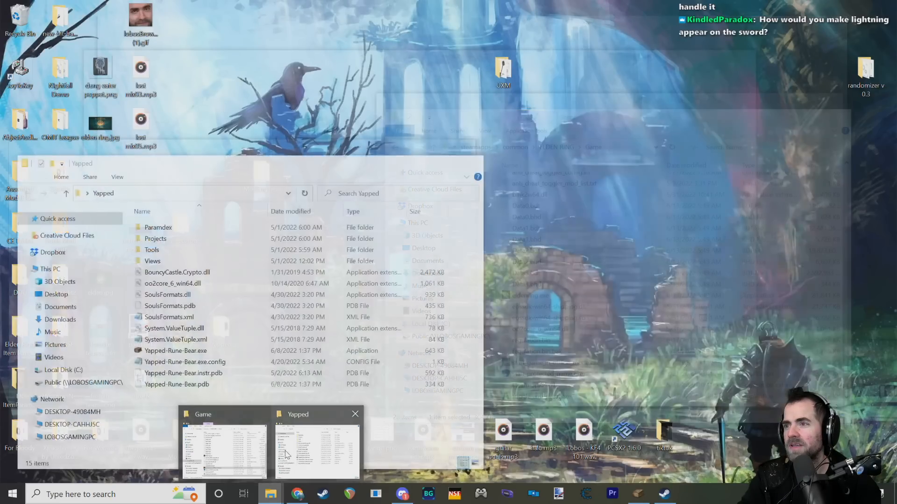
left_click(247, 456)
left_click(537, 341)
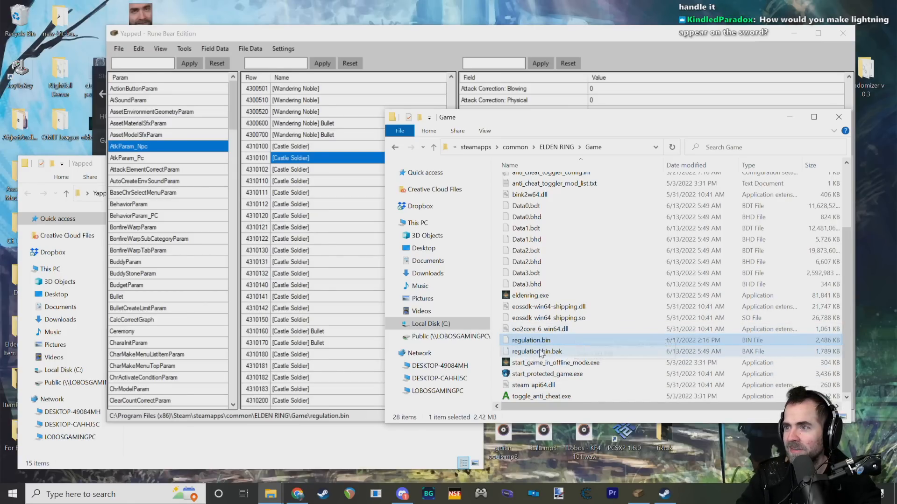
key("Delete")
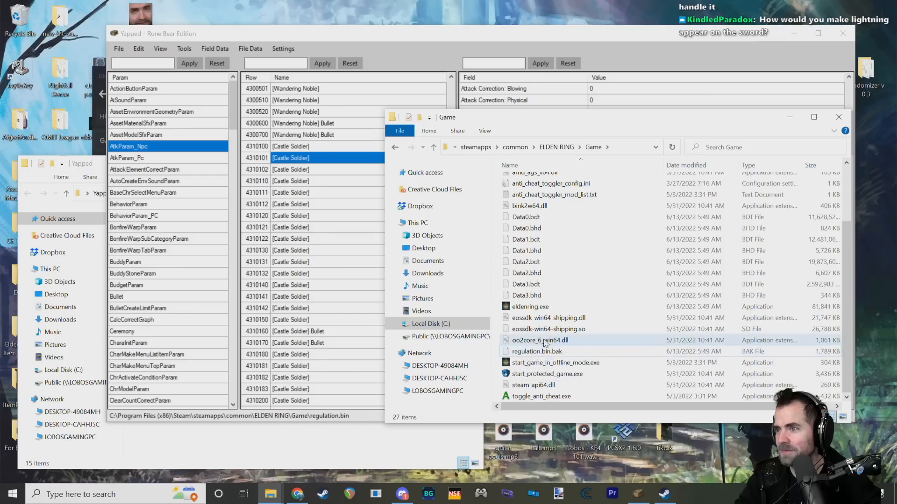
Step: Restore the backup by renaming regulation.bin.bak to regulation.bin and accepting the file extension change
left_click(552, 352)
key("F2")
left_click_drag(553, 351, 588, 355)
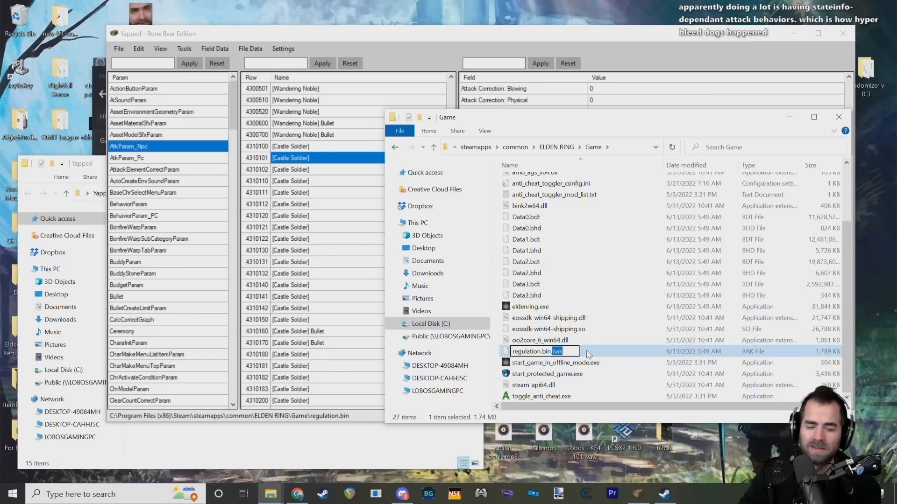
key("BackSpace")
key("BackSpace")
key("Return")
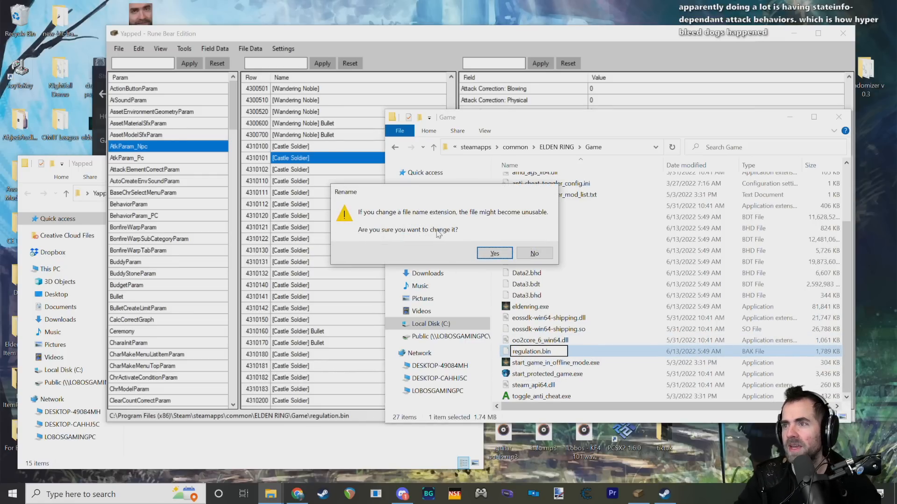
left_click(493, 252)
Step: Return to the open Yapped editor and inspect the damage values of Castle Soldier rows 4310102 and 4310100
left_click_drag(581, 117, 525, 92)
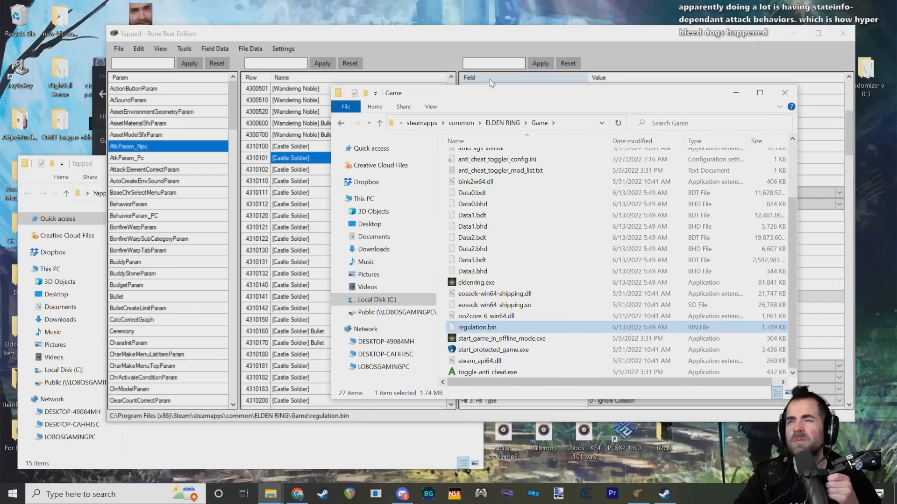
left_click(416, 34)
left_click_drag(417, 35, 400, 38)
left_click(283, 176)
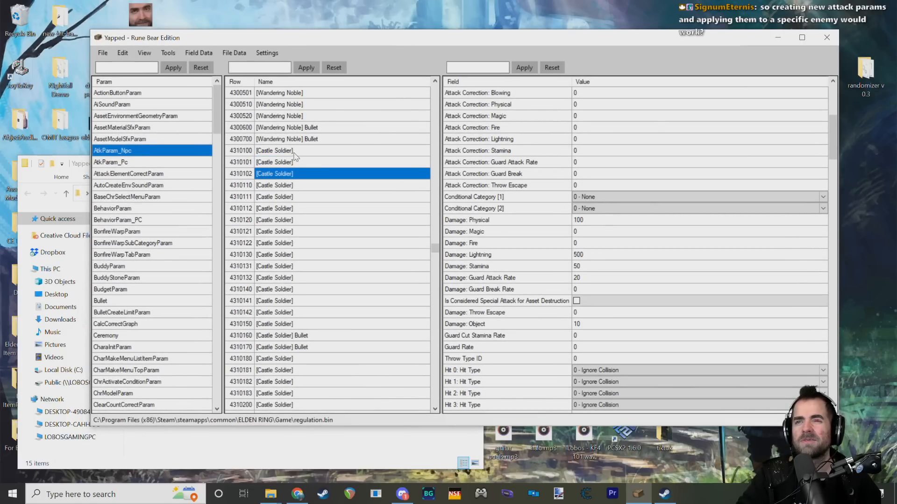
left_click(294, 151)
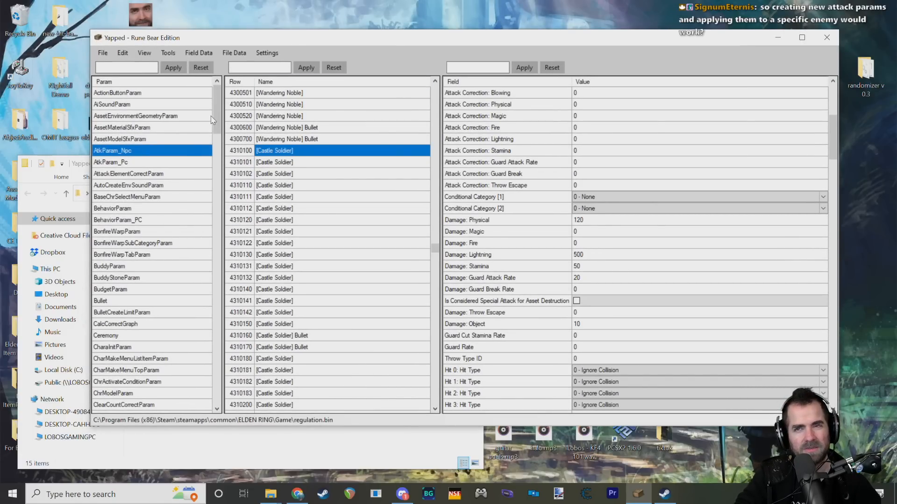
Step: Close Yapped and relaunch it from Yapped-Rune-Bear.exe to load the restored regulation.bin
left_click(827, 37)
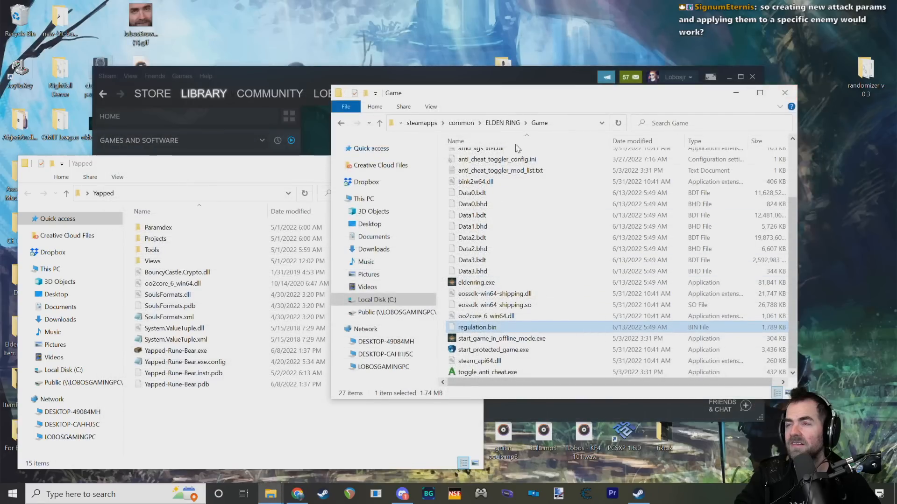
left_click_drag(546, 98, 572, 124)
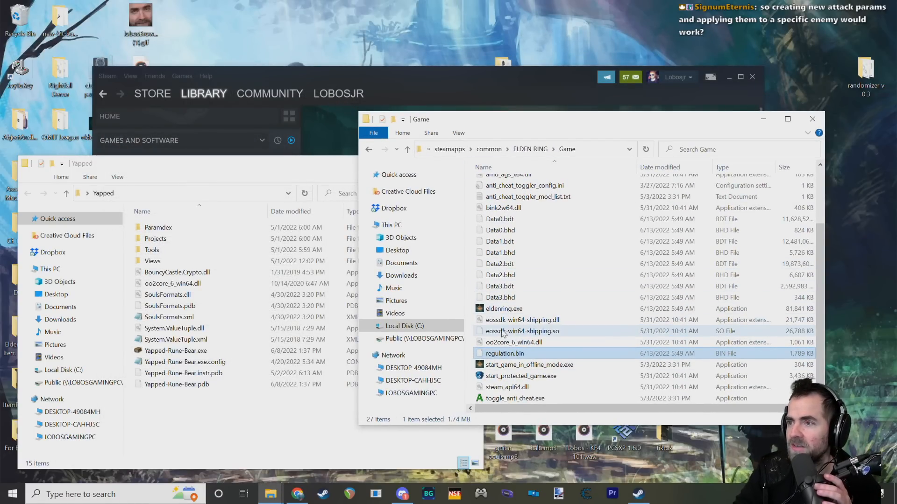
left_click(192, 352)
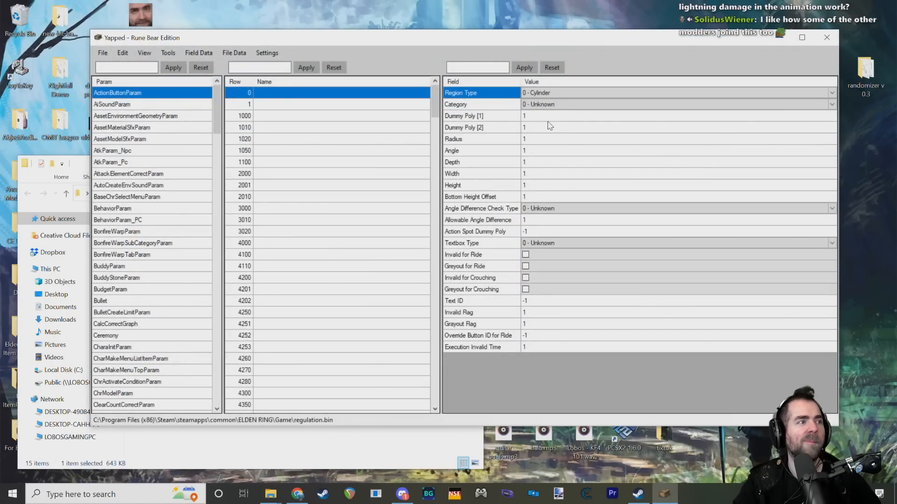
left_click_drag(328, 41, 326, 65)
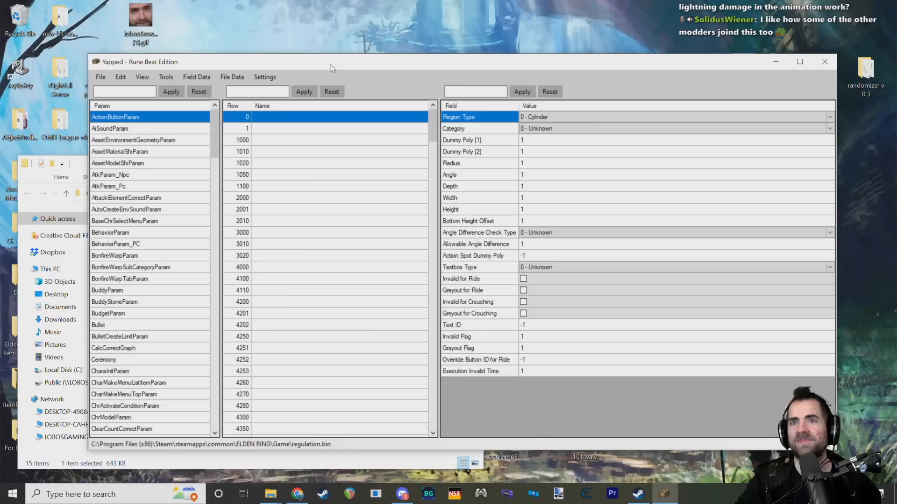
Step: Import the row names, skipping rows that already have a name
left_click(176, 80)
left_click(200, 89)
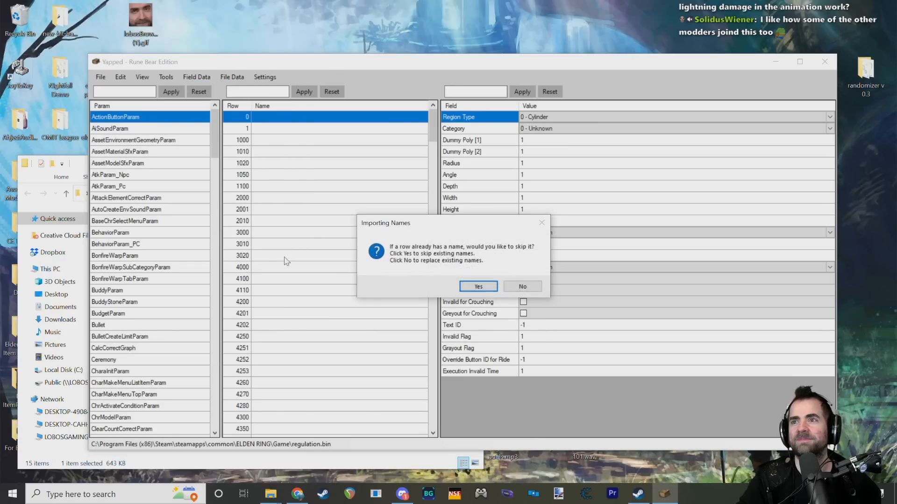
left_click(477, 286)
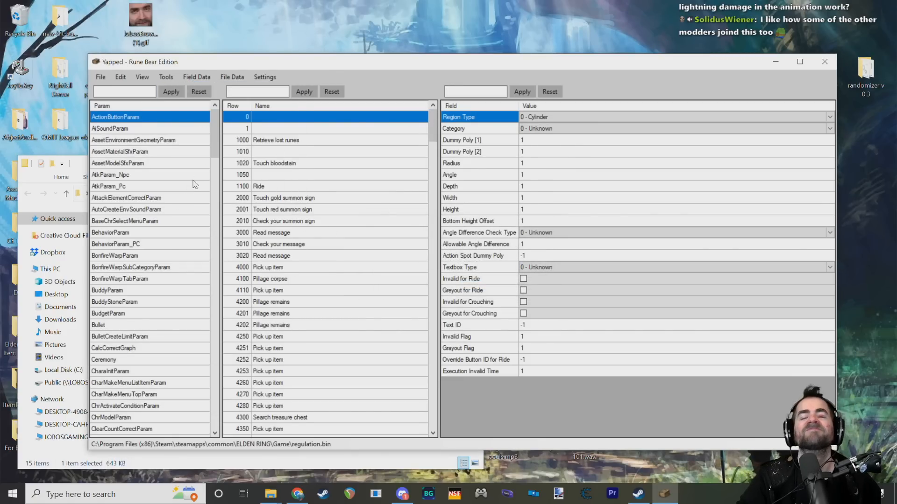
Step: Open AtkParam_Npc at Castle Soldier row 4310100 to check the restored damage values, and browse the list of params
left_click_drag(215, 147, 221, 220)
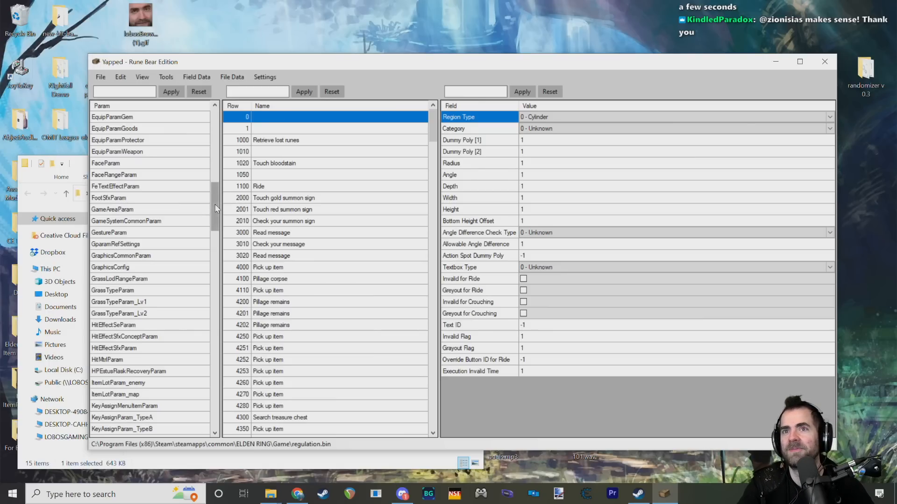
left_click_drag(212, 215, 214, 125)
left_click(147, 175)
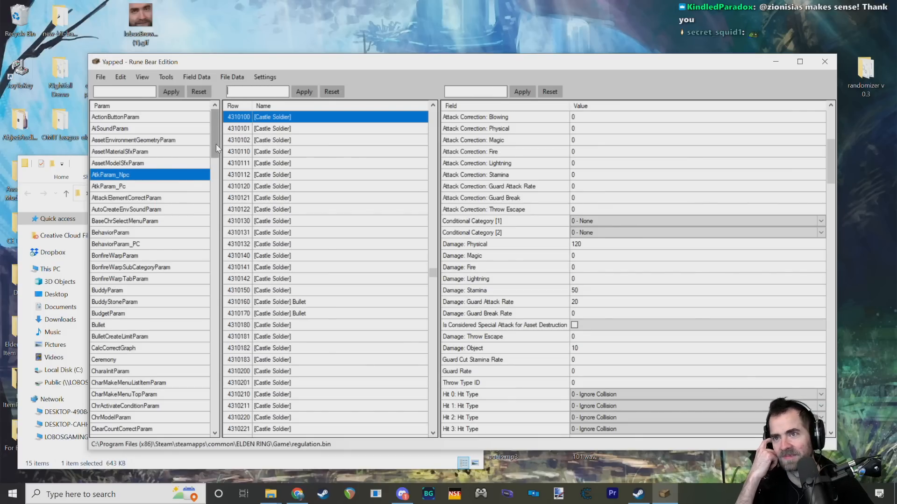
left_click(145, 186)
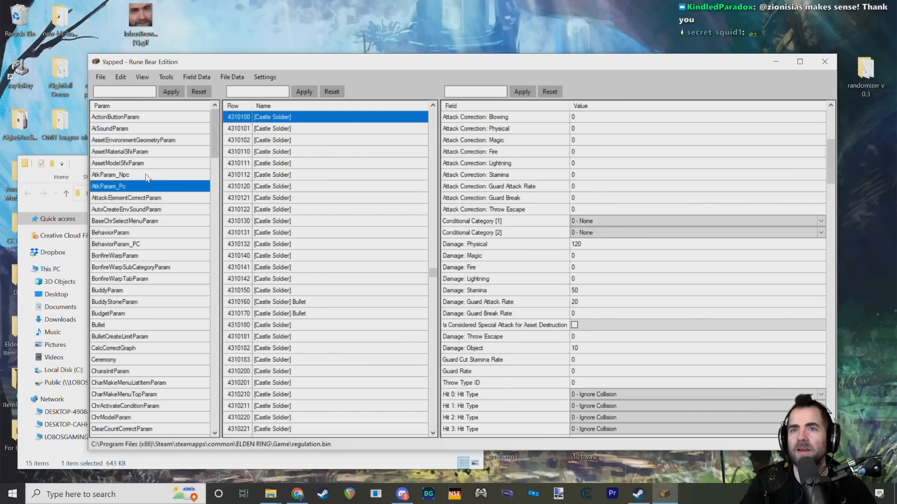
left_click(152, 174)
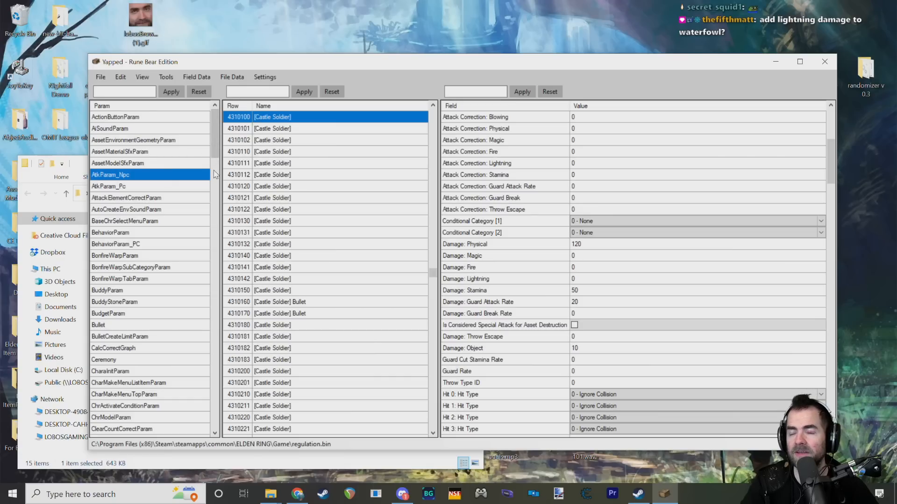
left_click_drag(216, 161, 215, 180)
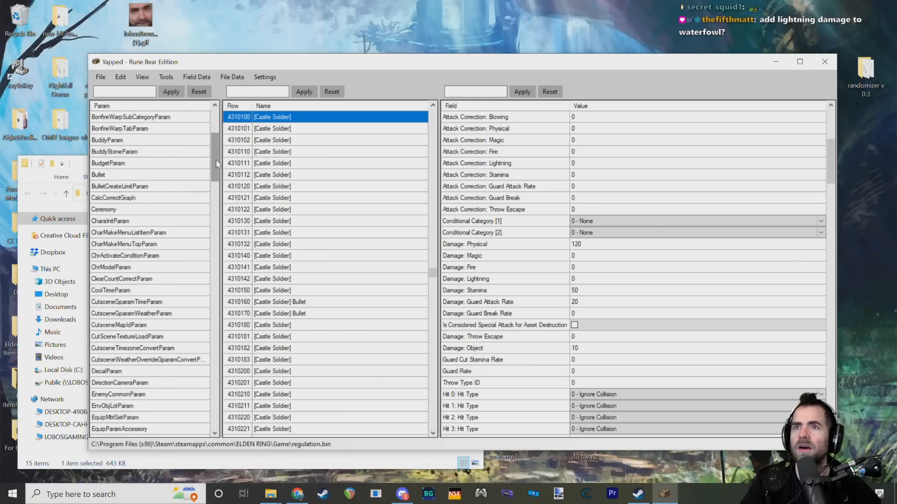
Step: Look through the param list for other editable params and open SpEffectParam
left_click_drag(216, 160, 215, 177)
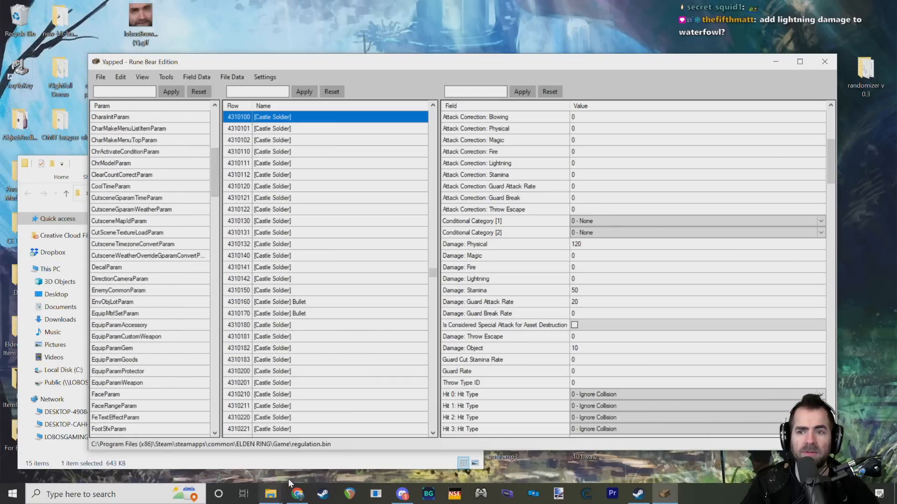
mouse_move(290, 486)
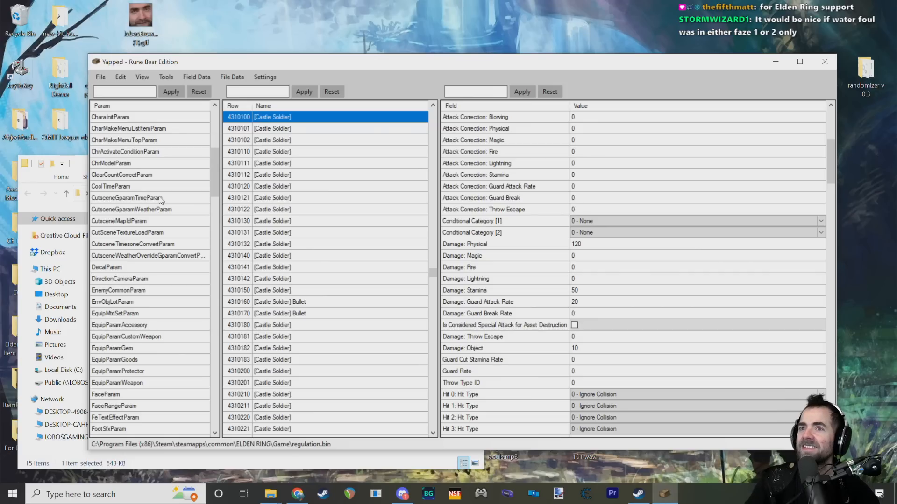
left_click_drag(213, 172, 218, 231)
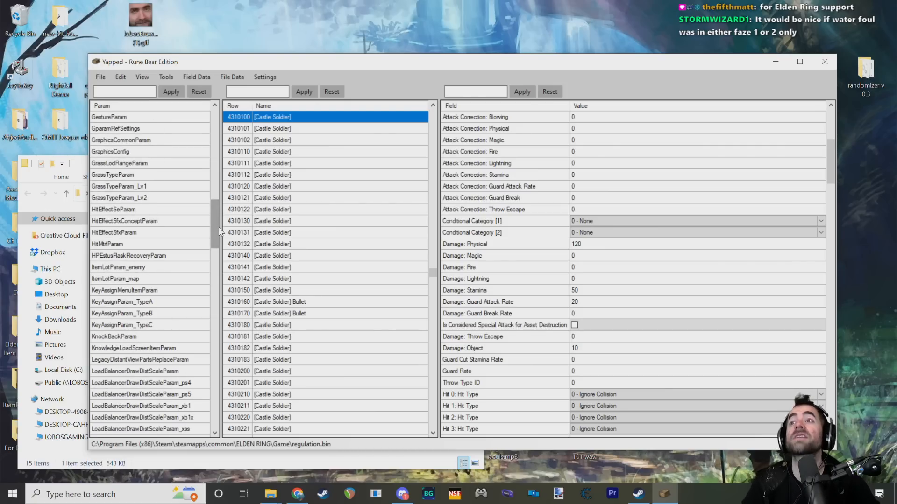
left_click_drag(213, 220, 217, 246)
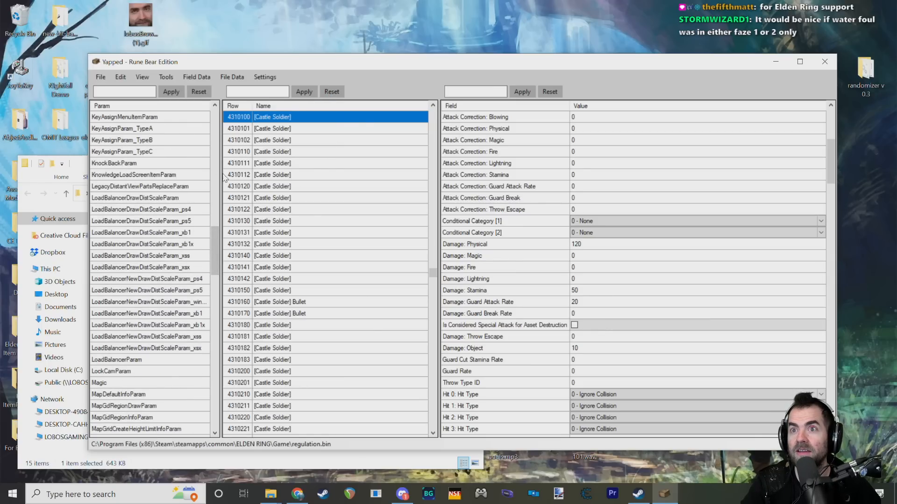
left_click_drag(220, 178, 229, 178)
scroll(173, 252, "down", 20)
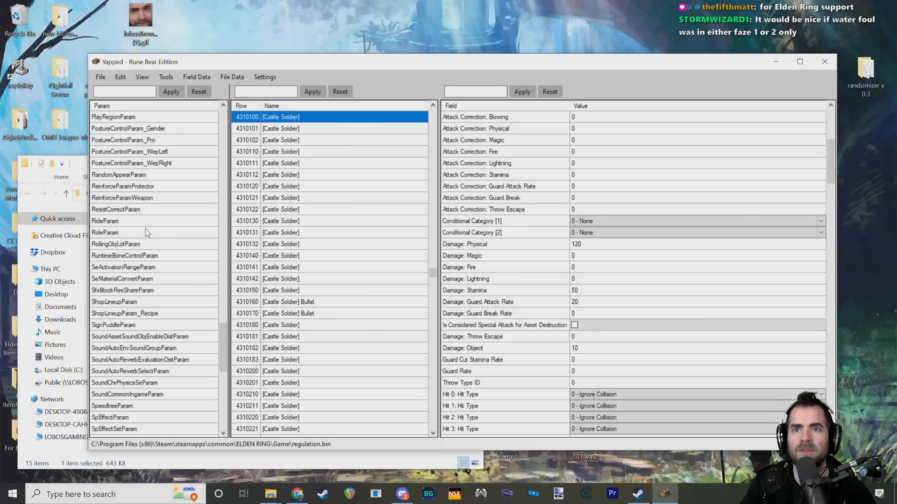
scroll(145, 234, "down", 6)
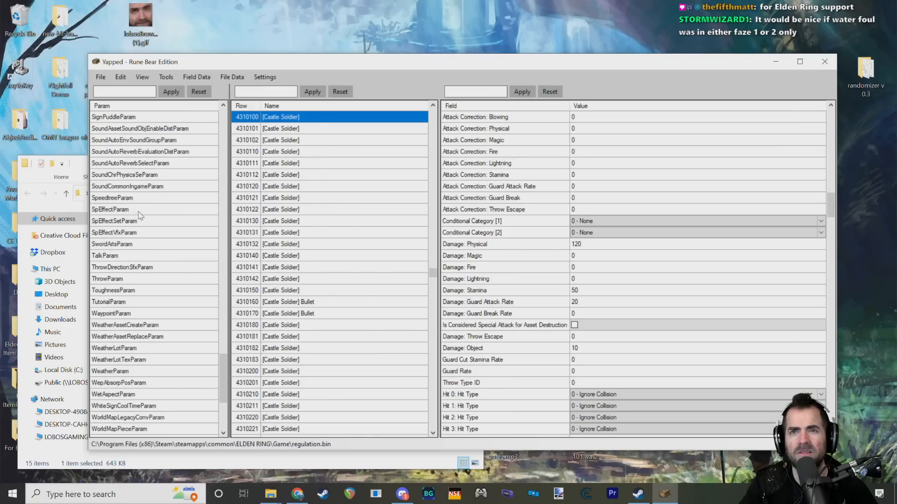
left_click(125, 210)
Step: Open EquipParamGoods, followed by EquipMtrlSetParam, to view the equipment and crafting material params
left_click_drag(222, 362, 222, 354)
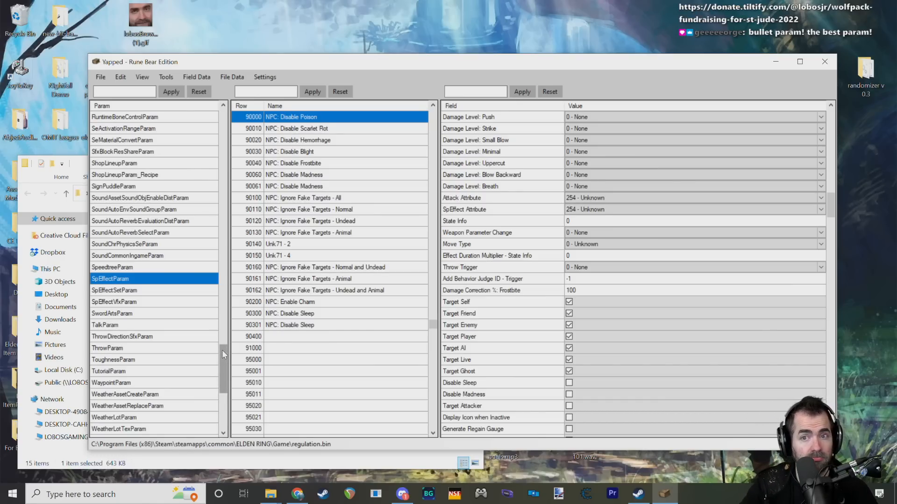
left_click_drag(223, 350, 222, 180)
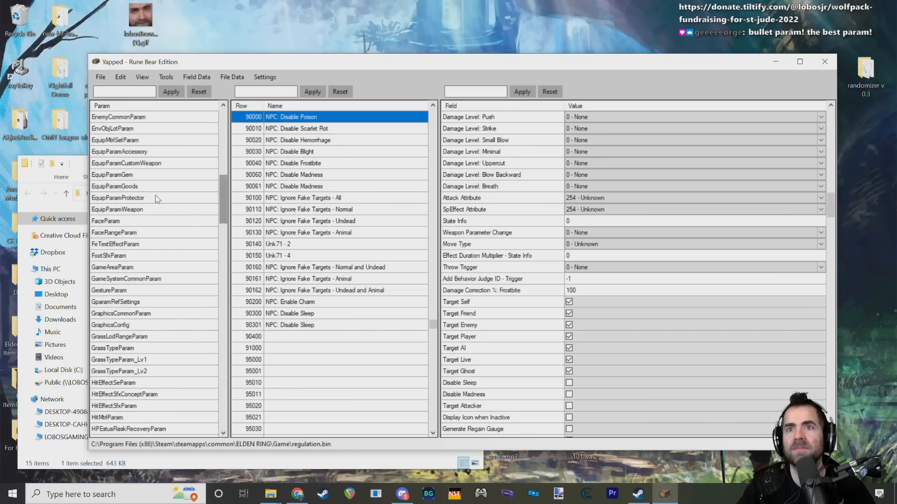
scroll(168, 215, "up", 2)
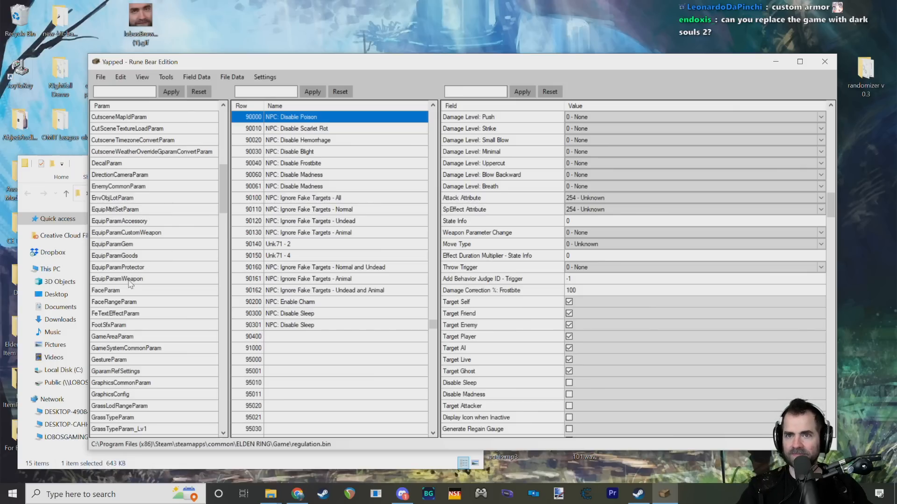
left_click(139, 256)
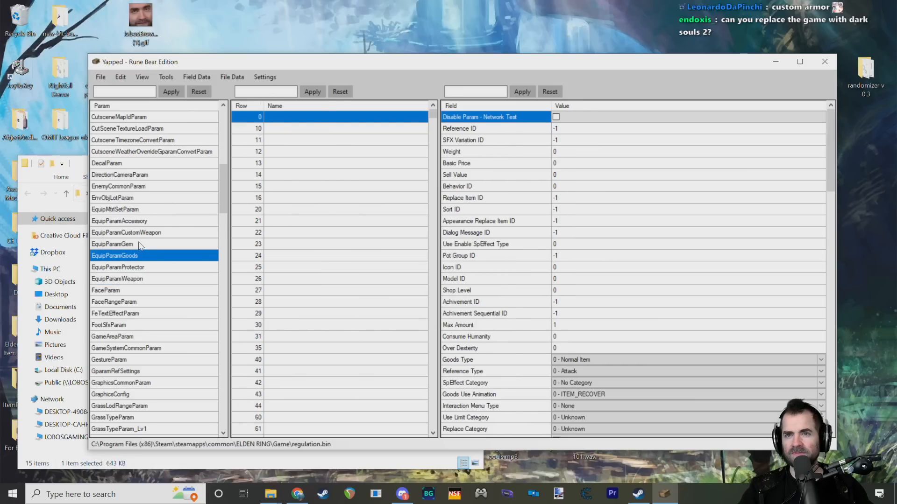
left_click(135, 213)
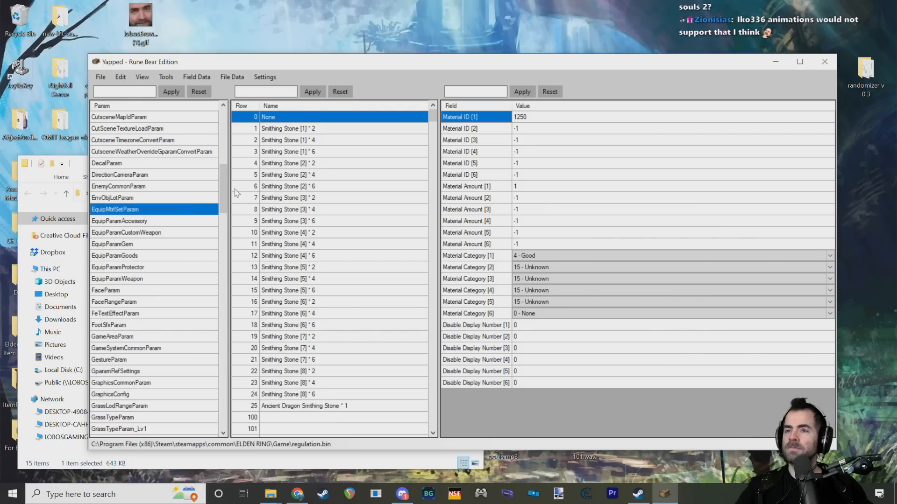
Step: Examine the material IDs and amounts of the Rowa Fruit recipes in EquipMtrlSetParam, including rows 304130, 304110, 304100 and 304090
scroll(330, 251, "down", 10)
left_click_drag(434, 161, 430, 318)
left_click(302, 338)
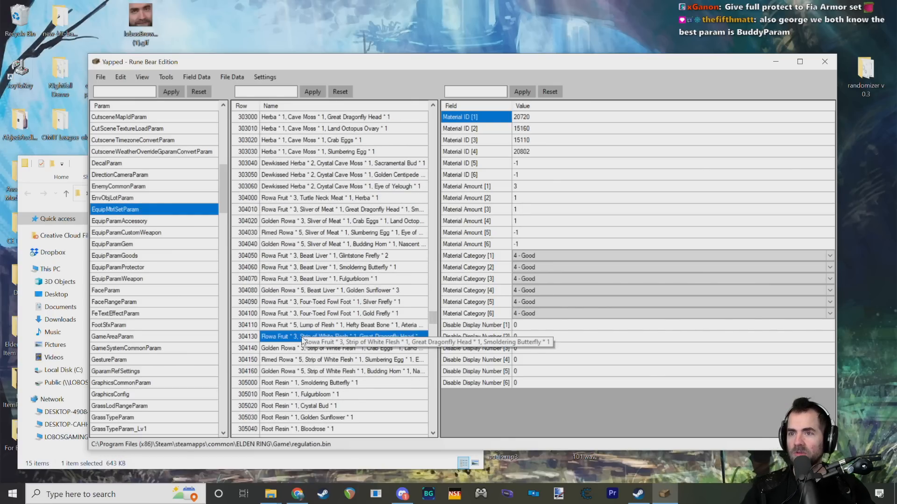
left_click(293, 326)
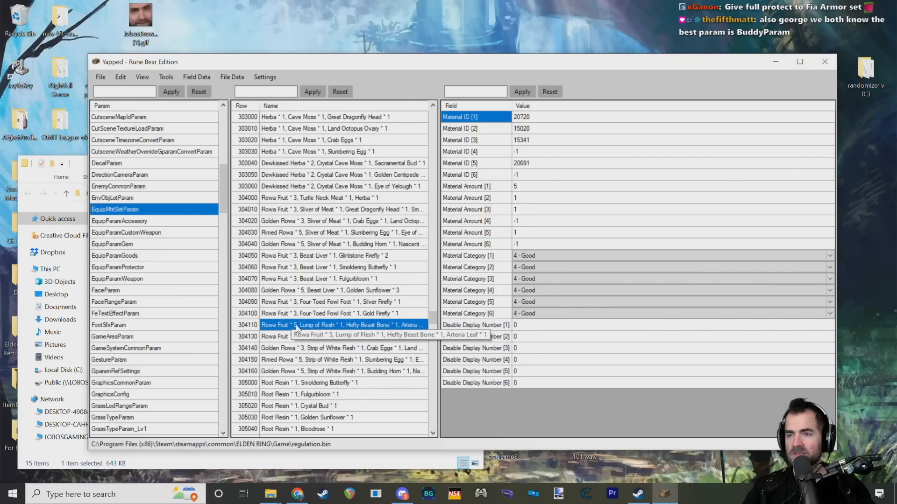
left_click(304, 314)
left_click(305, 302)
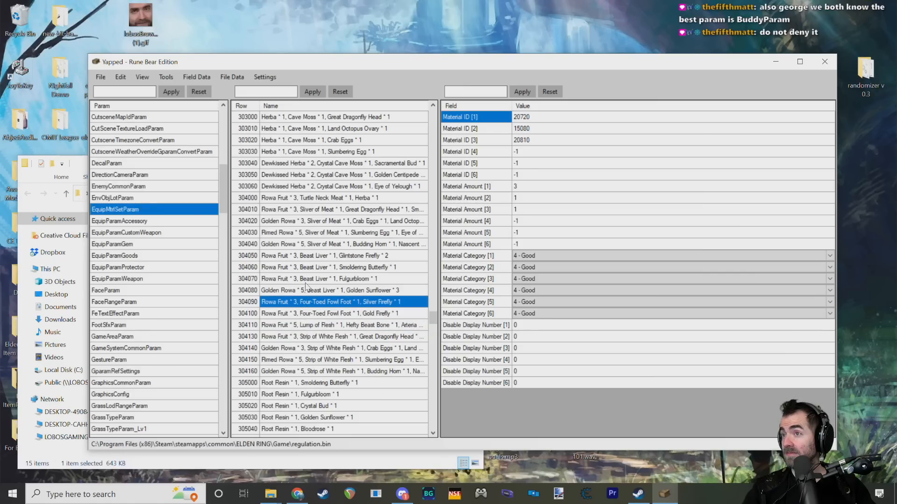
left_click(306, 286)
left_click(303, 312)
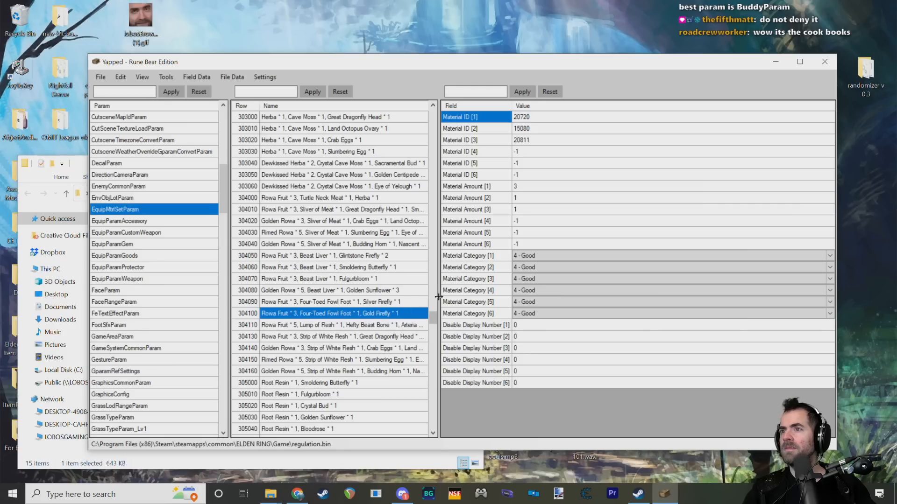
Step: Widen the row list to fit the full recipe names and examine the first three material IDs of row 301200 with Blood-Tainted Excrement
left_click_drag(438, 299, 551, 297)
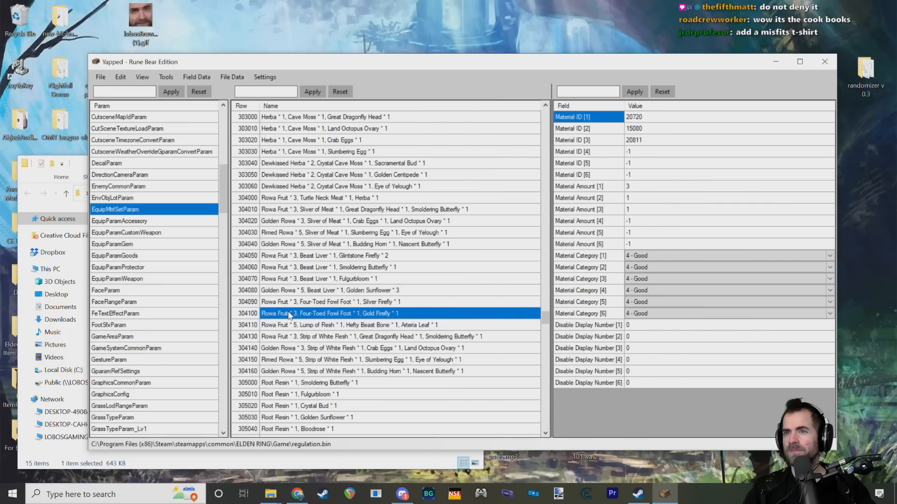
scroll(289, 315, "up", 8)
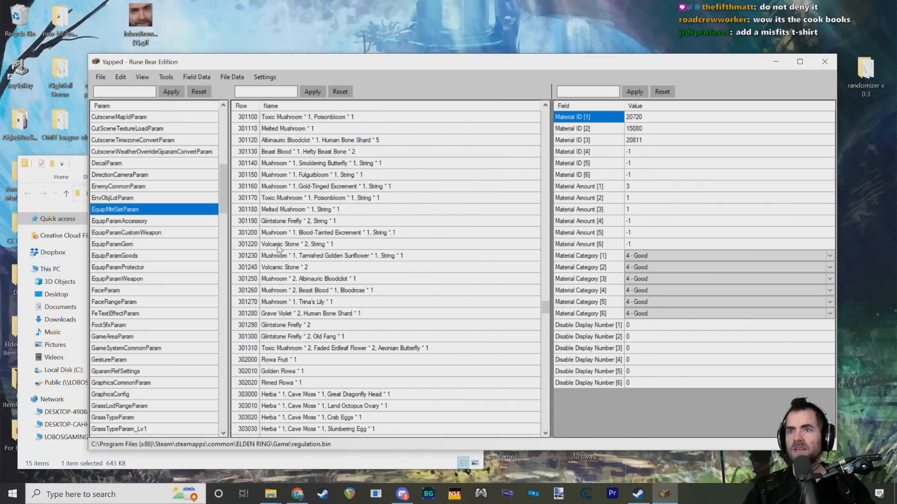
left_click(306, 232)
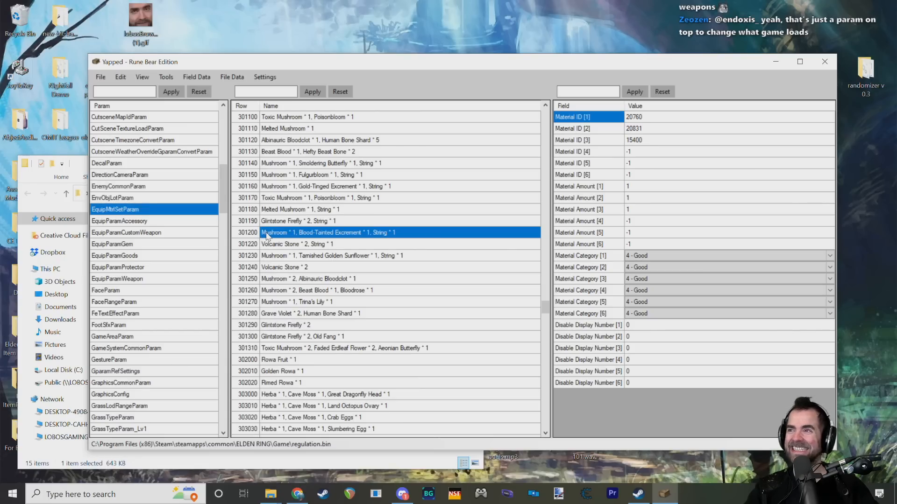
left_click(642, 118)
left_click(639, 129)
left_click(636, 140)
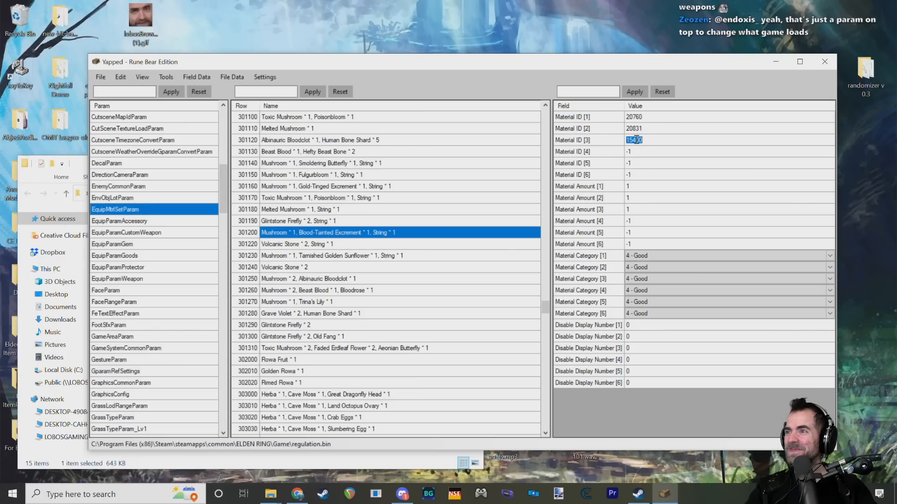
left_click(275, 233)
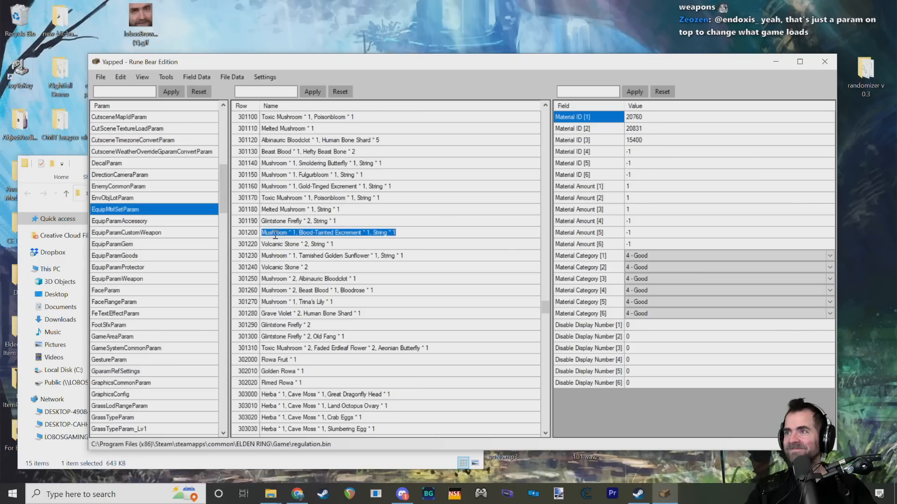
left_click(316, 243)
left_click(310, 233)
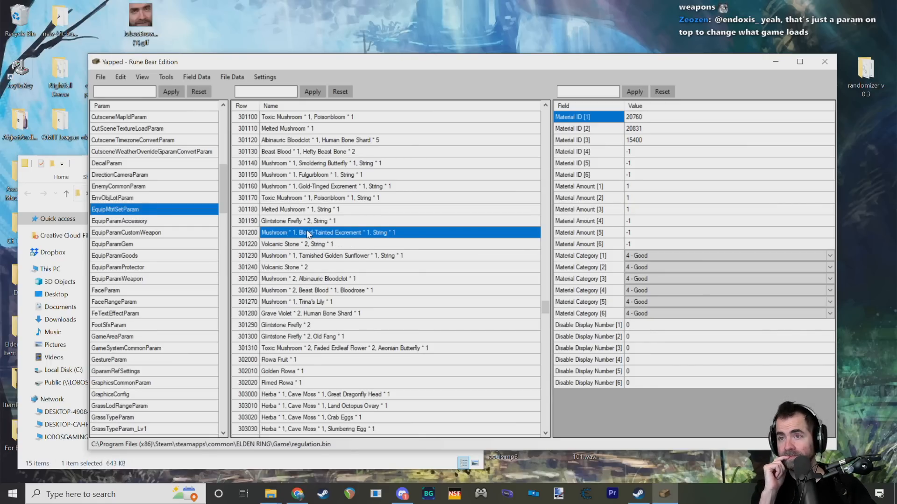
Step: Open ShopLineupParam_Recipe and look through its list of craftable items and their cookbooks
scroll(214, 235, "down", 5)
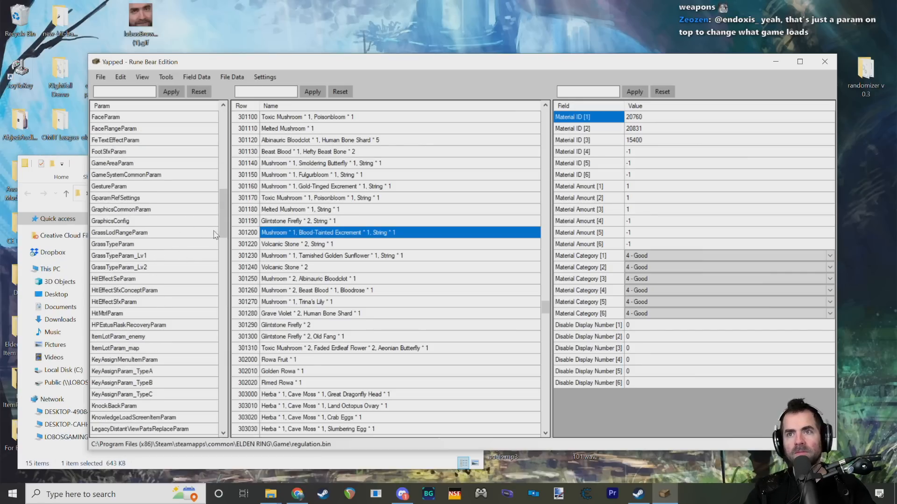
scroll(215, 235, "down", 20)
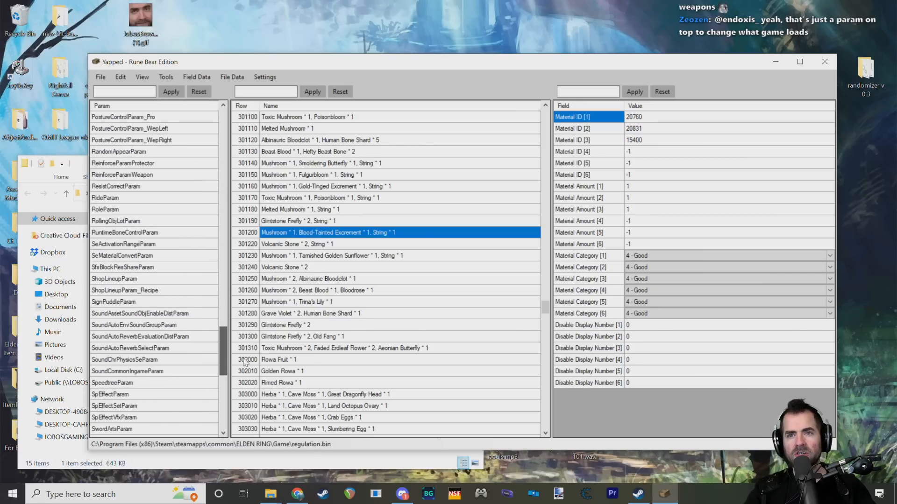
scroll(245, 362, "down", 1)
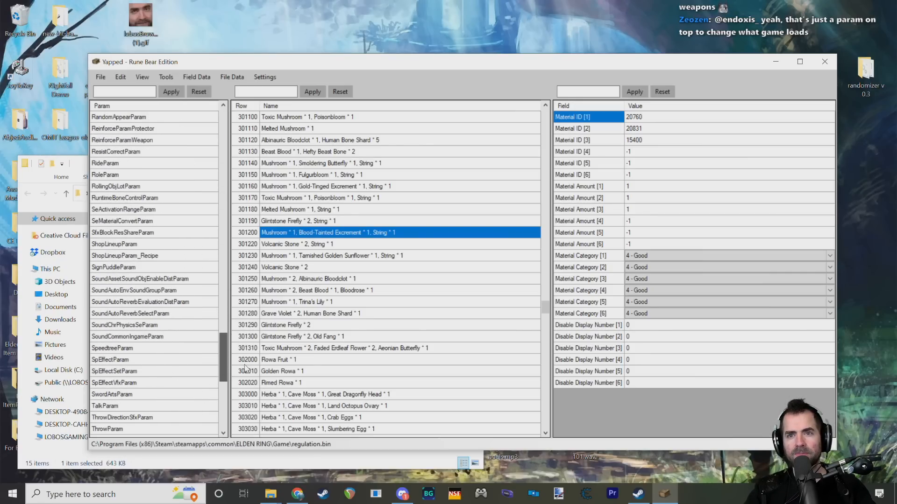
left_click(148, 256)
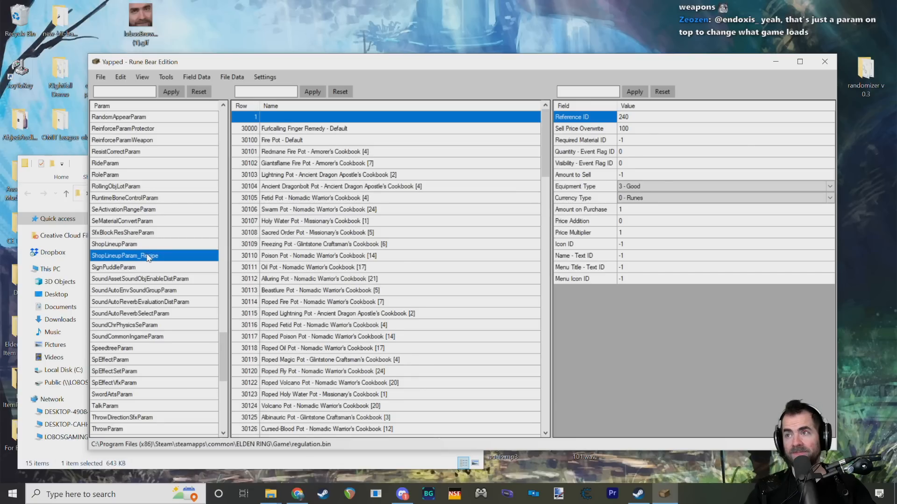
scroll(280, 168, "down", 19)
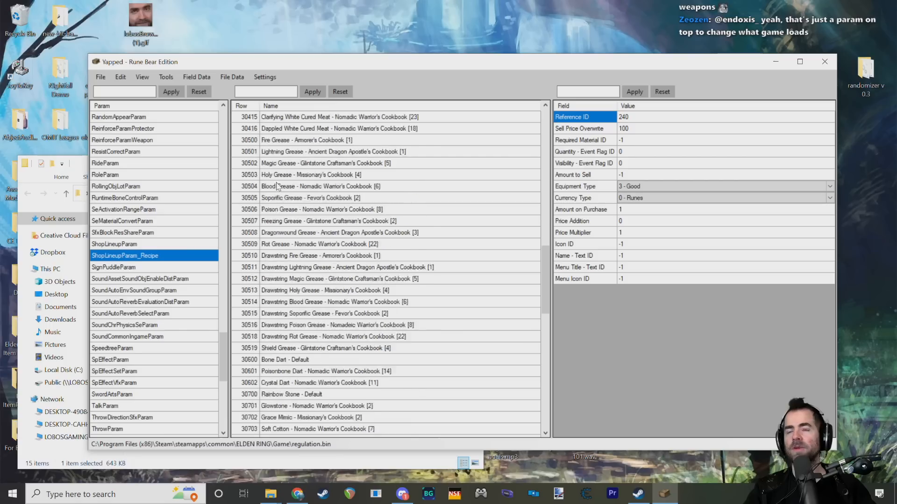
scroll(278, 187, "down", 20)
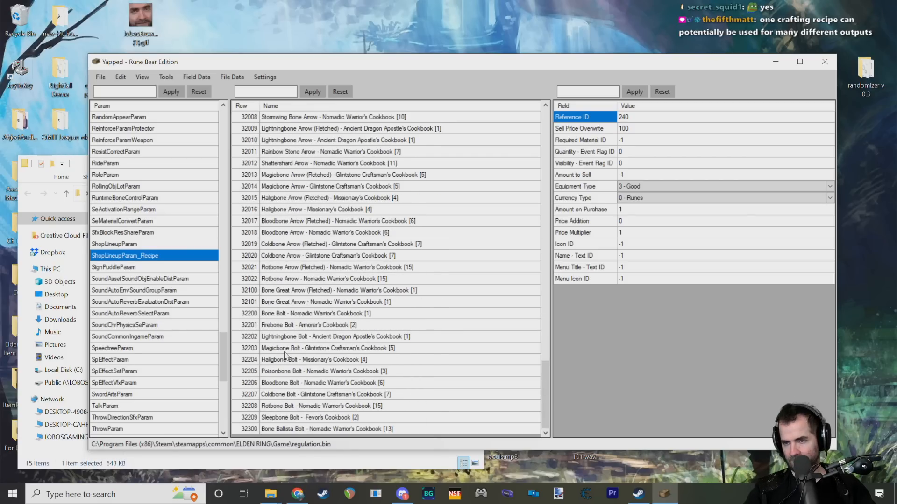
Step: Compare the recipe fields of Rainbow Stone Arrow row 32011 and Shattershard Arrow row 32012
left_click_drag(545, 394, 548, 364)
left_click(289, 280)
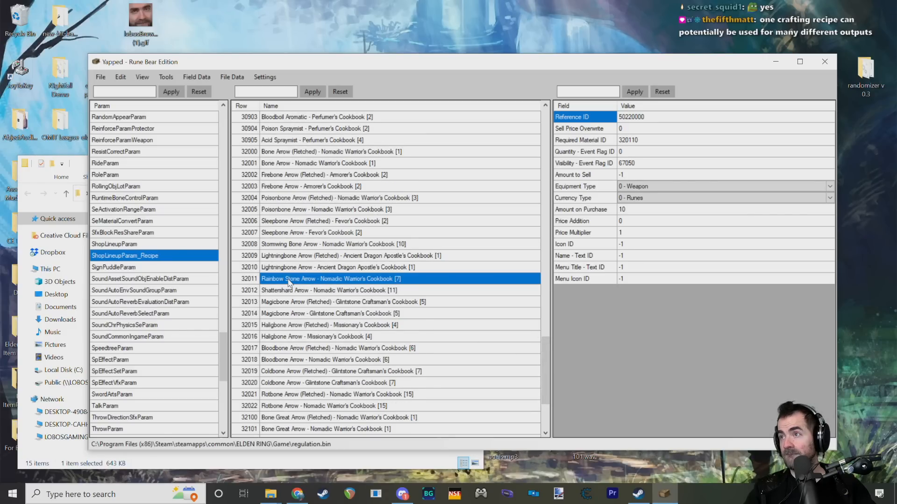
left_click(290, 291)
left_click(286, 280)
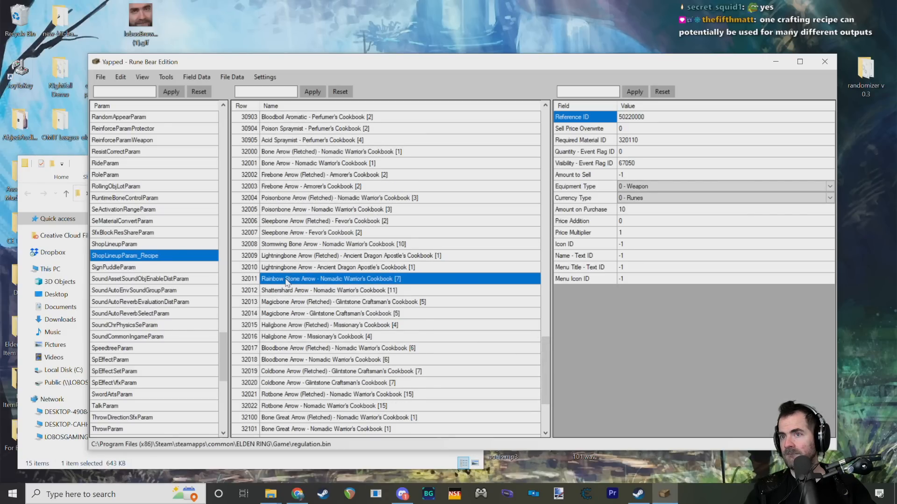
Step: Inspect the Required Material ID of Fire Pot - Default row 30100 and look back through the param list
scroll(337, 273, "up", 15)
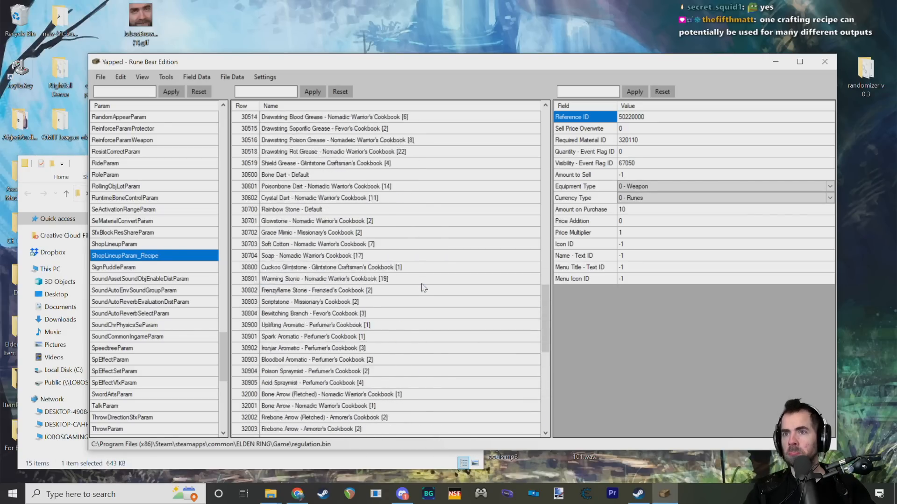
scroll(326, 225, "up", 10)
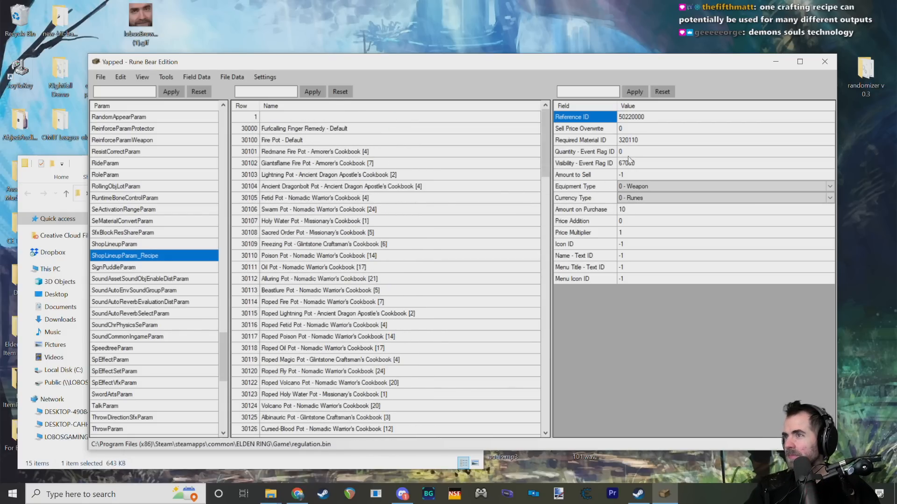
mouse_move(629, 146)
left_click(303, 140)
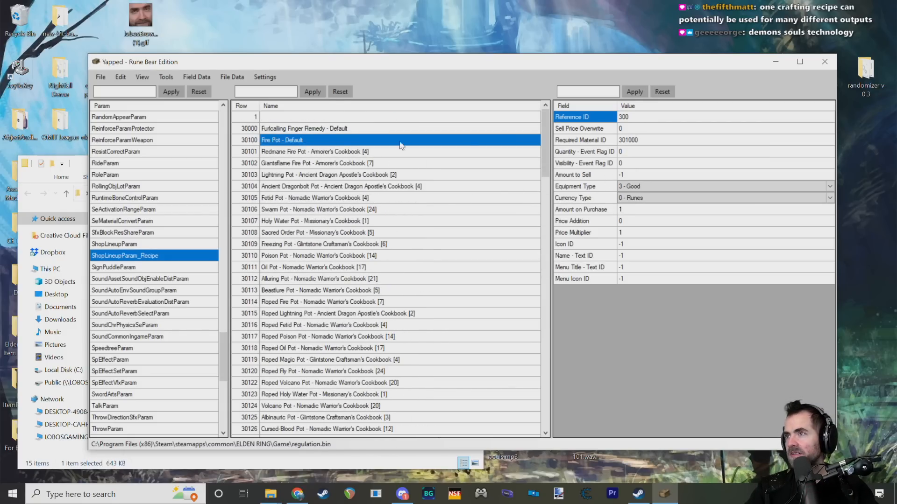
left_click(632, 142)
left_click(652, 140)
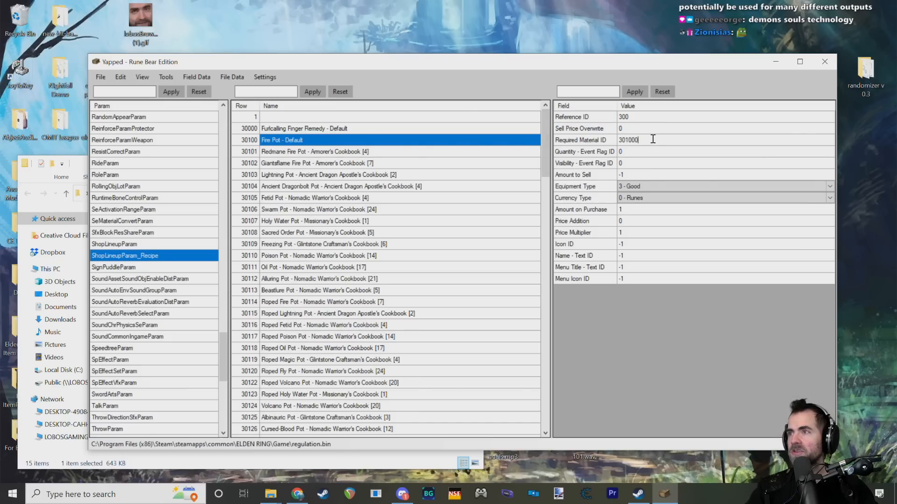
double_click(631, 141)
left_click(642, 140)
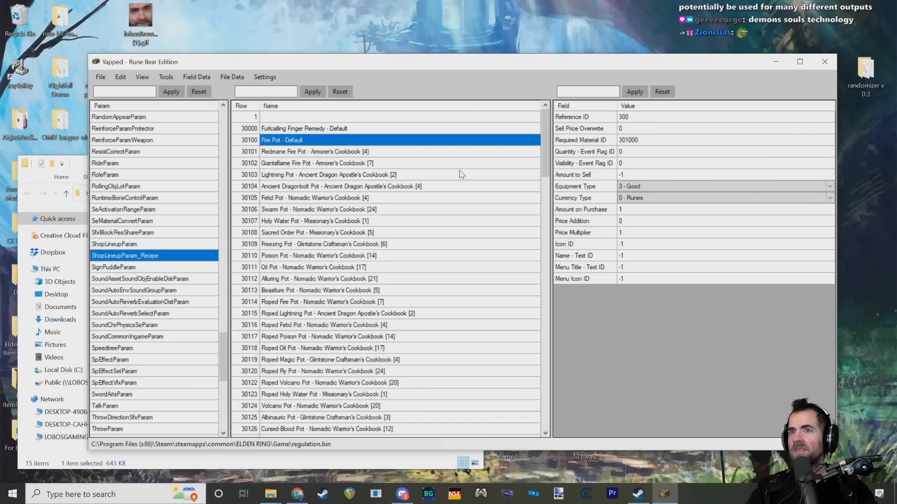
left_click_drag(223, 355, 227, 269)
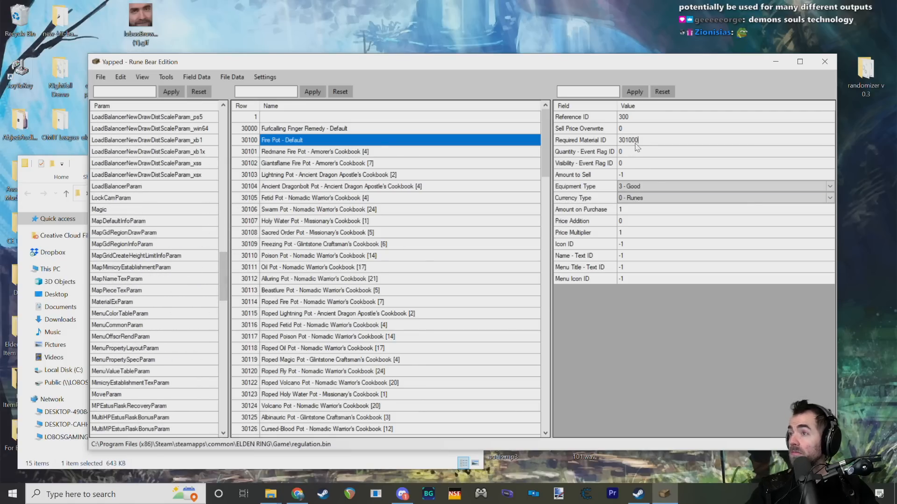
Step: Check which materials the Fire Pot's Required Material ID refers to and open EquipMtrlSetParam
left_click(649, 129)
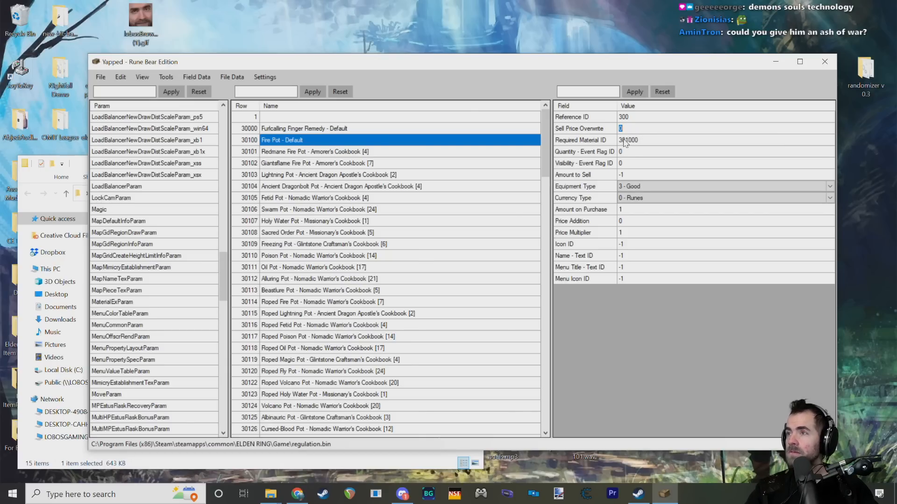
mouse_move(622, 139)
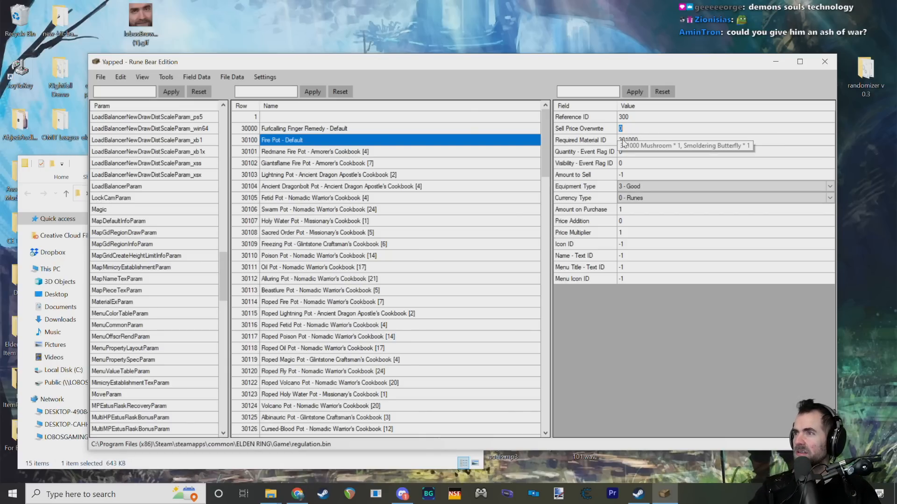
left_click_drag(221, 274, 219, 189)
scroll(176, 231, "down", 7)
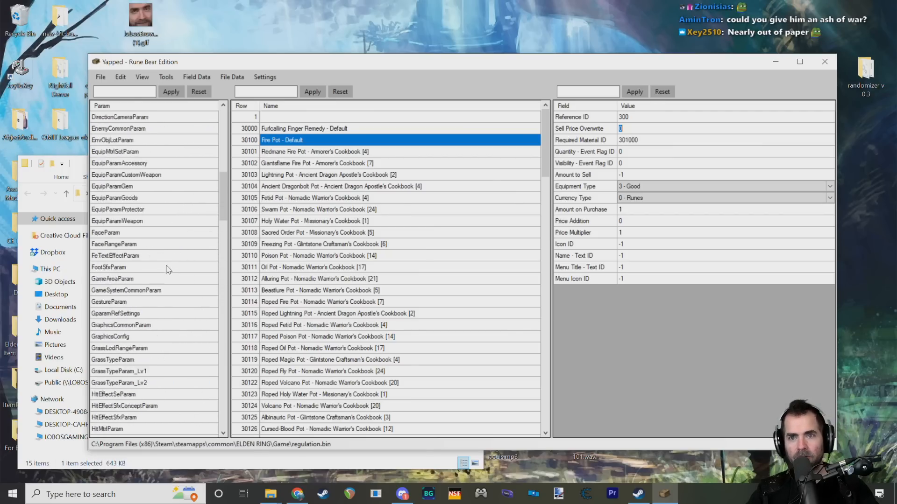
scroll(174, 262, "up", 7)
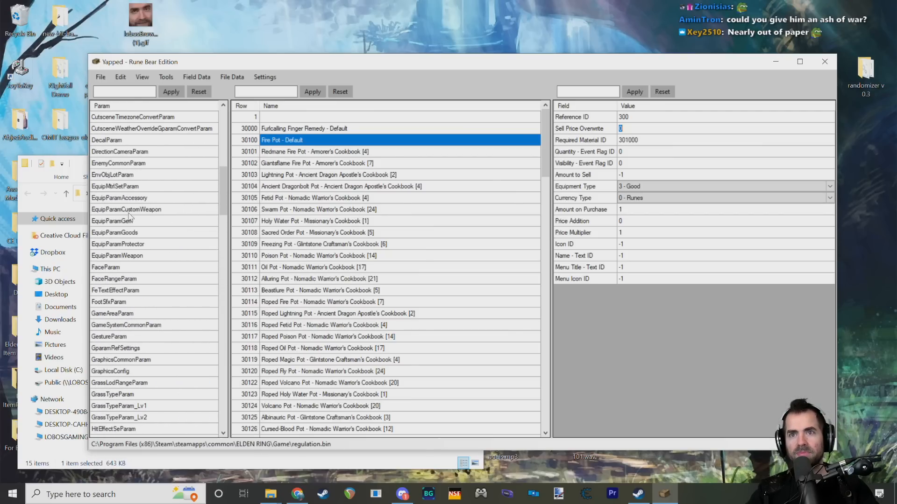
left_click(132, 187)
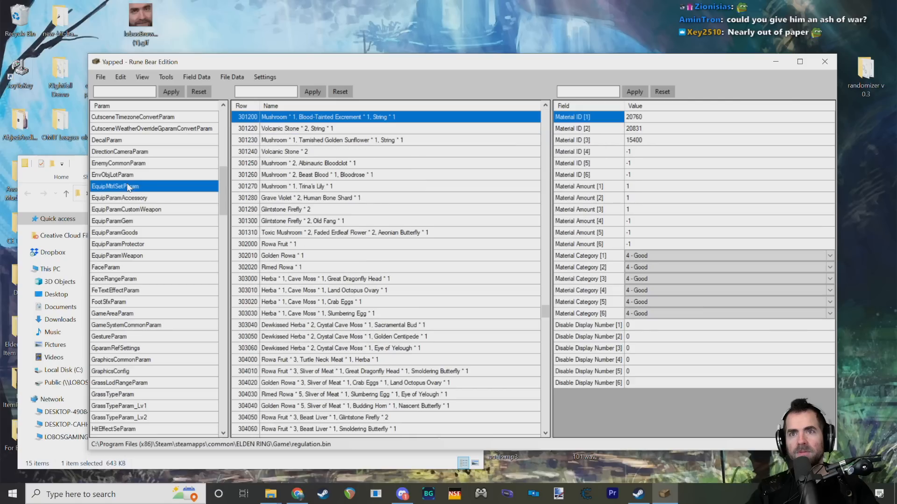
Step: Compare the materials of Beast Blood and Bloodrose row 301260 with Trina's Lily row 301270, returning to row 301260
left_click(393, 176)
left_click(392, 177)
left_click(385, 175)
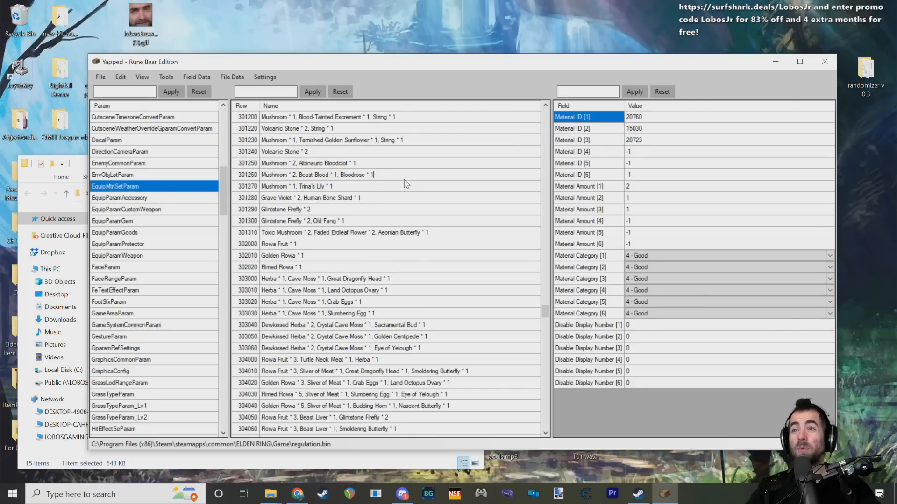
type(",")
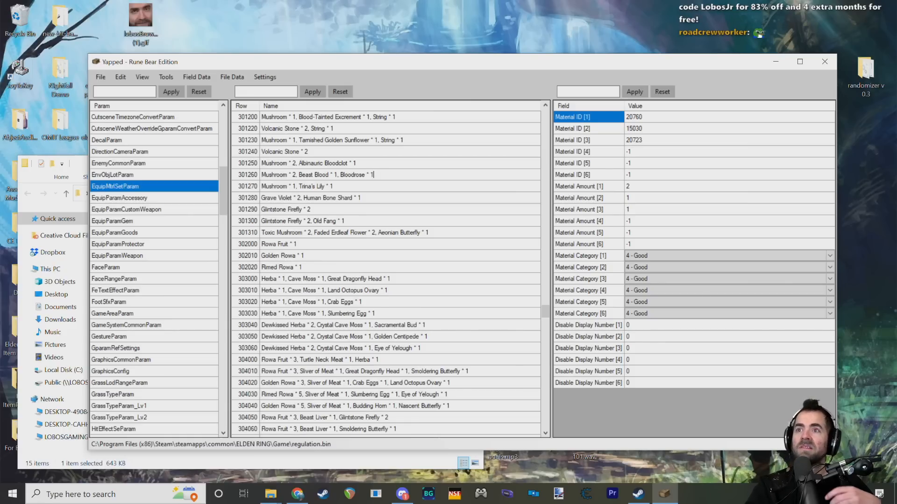
left_click(384, 187)
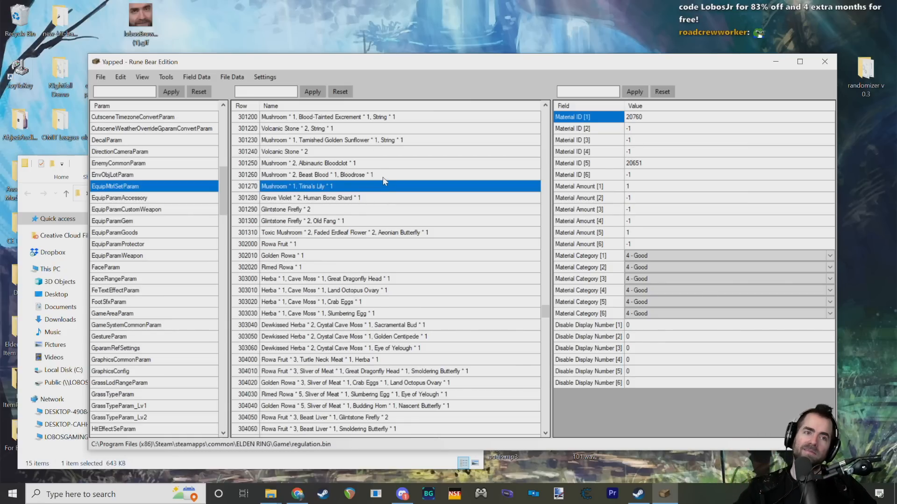
left_click(388, 177)
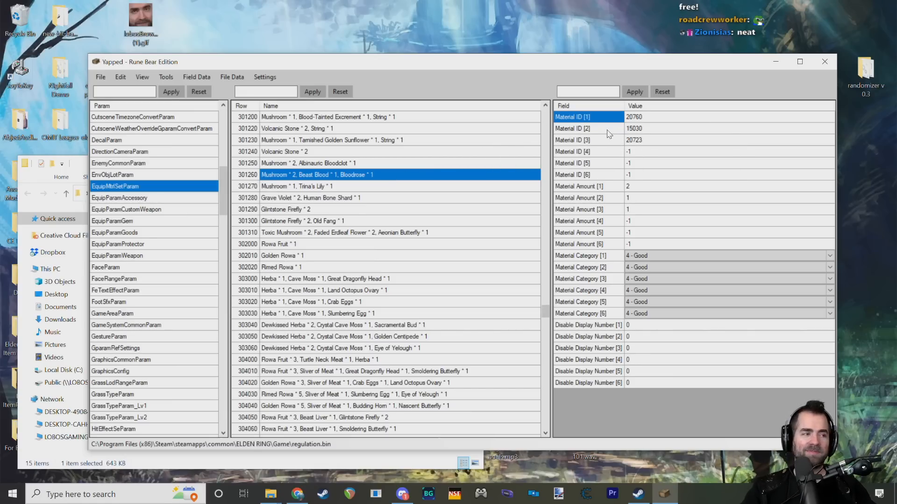
Step: Inspect the unused Material ID slots [4] and [5] of row 301260 and its Material Amount [1]
left_click(635, 151)
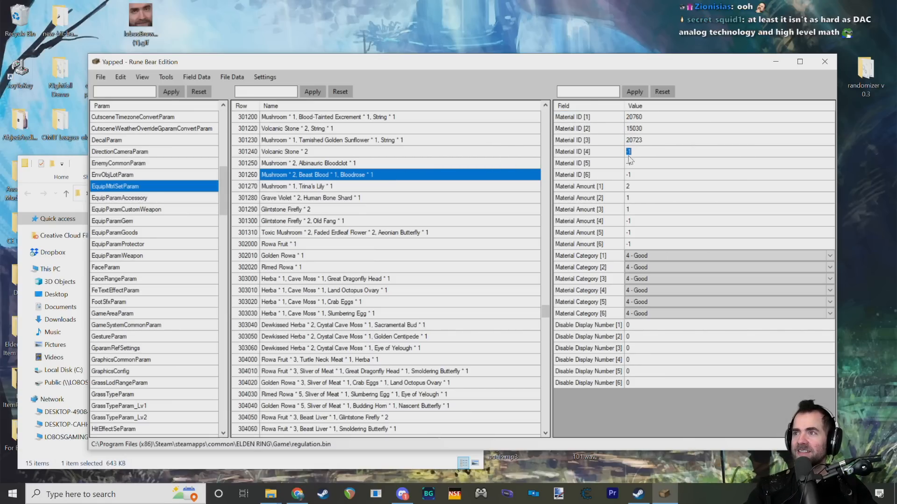
key("Return")
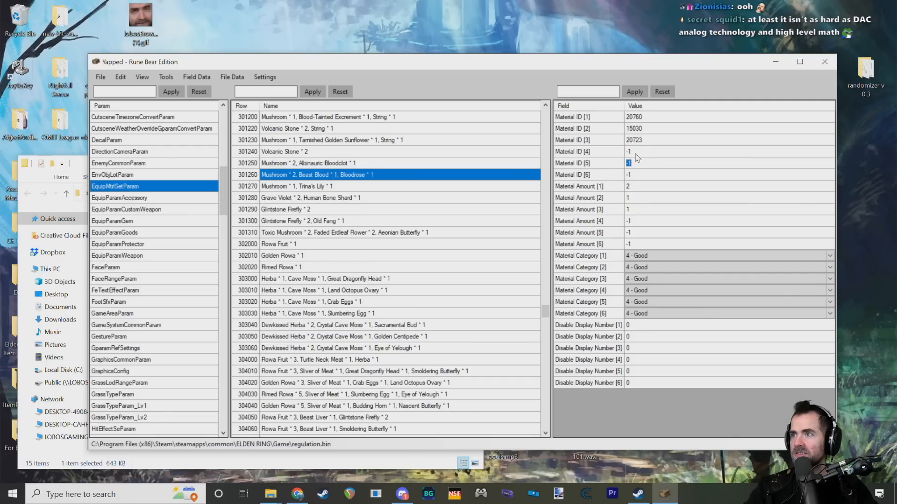
key("Return")
key("Up")
key("Up")
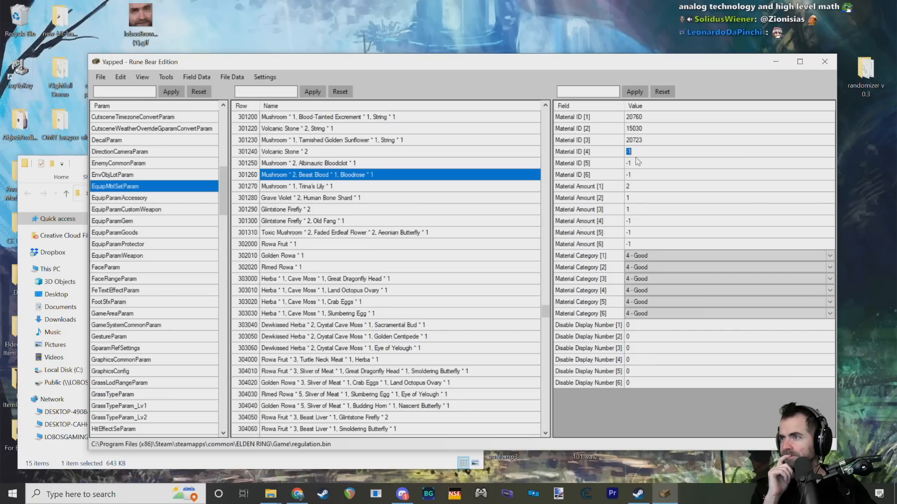
left_click(640, 186)
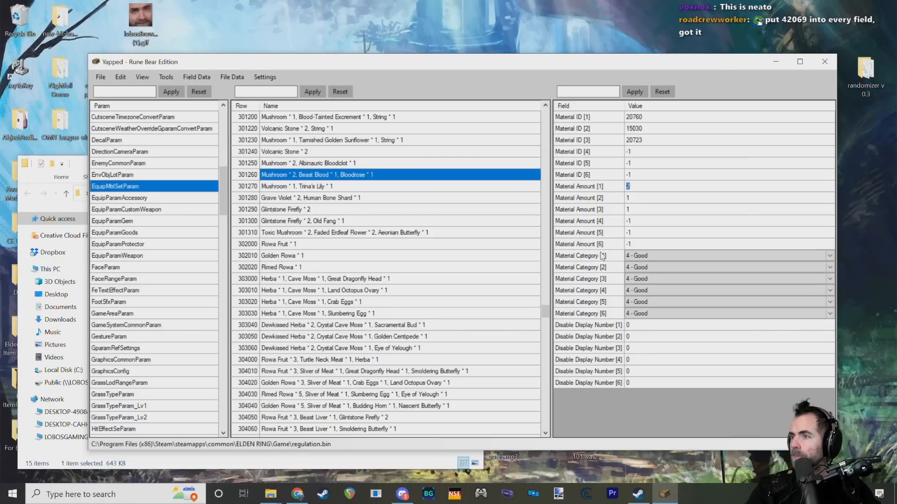
Step: Review the available options and description of Material Category [1] for row 301260, keeping 4 - Good
left_click(656, 256)
left_click(656, 256)
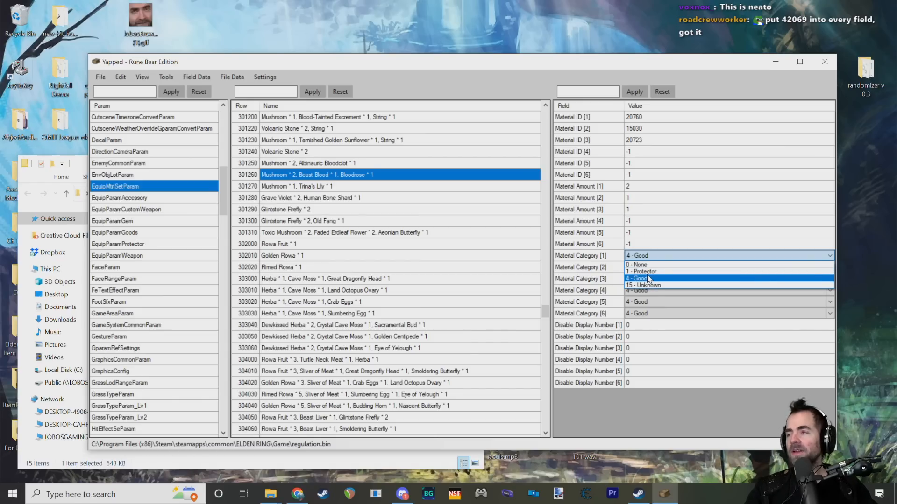
left_click(815, 256)
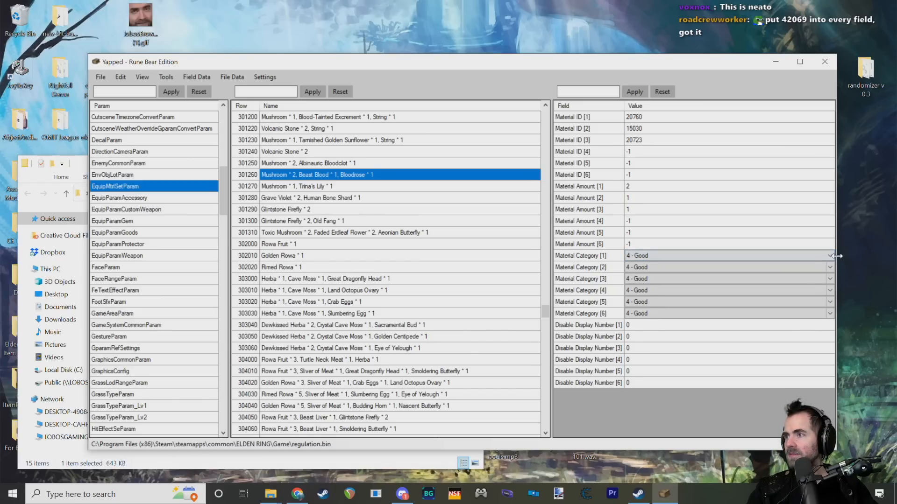
left_click_drag(837, 256, 844, 256)
left_click(668, 258)
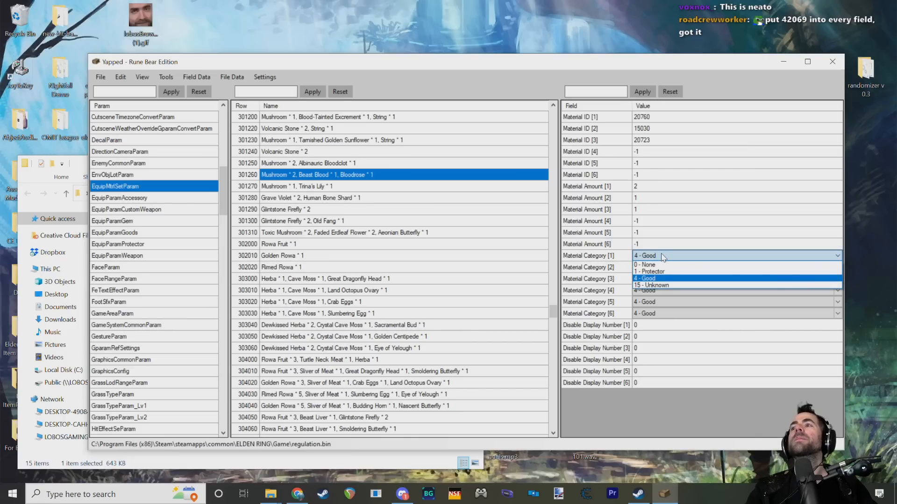
left_click(664, 259)
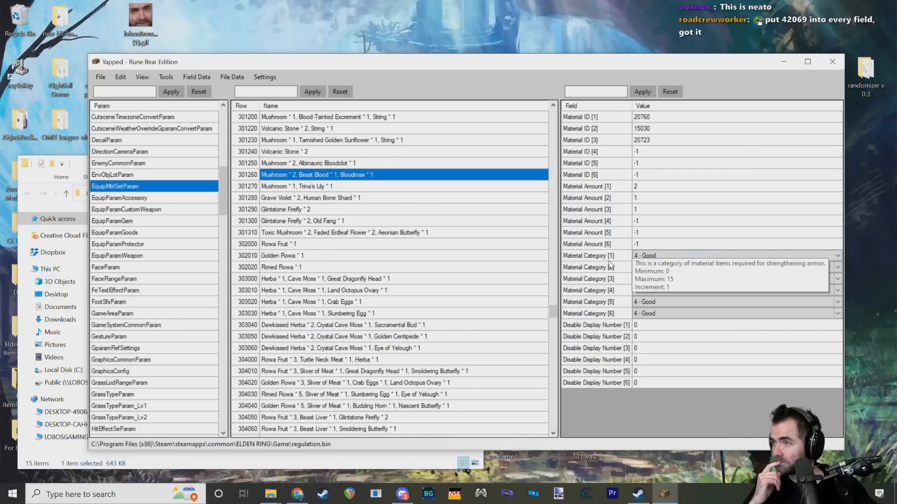
left_click(661, 258)
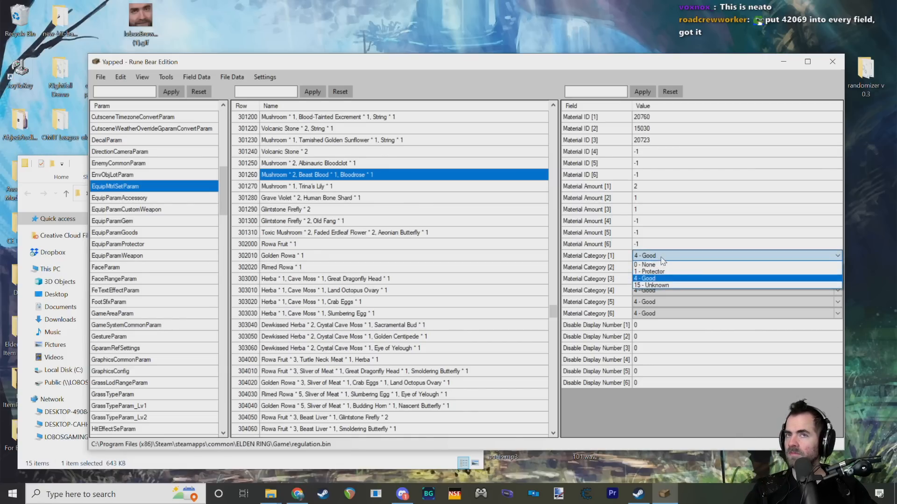
left_click(662, 260)
left_click(662, 259)
left_click(661, 259)
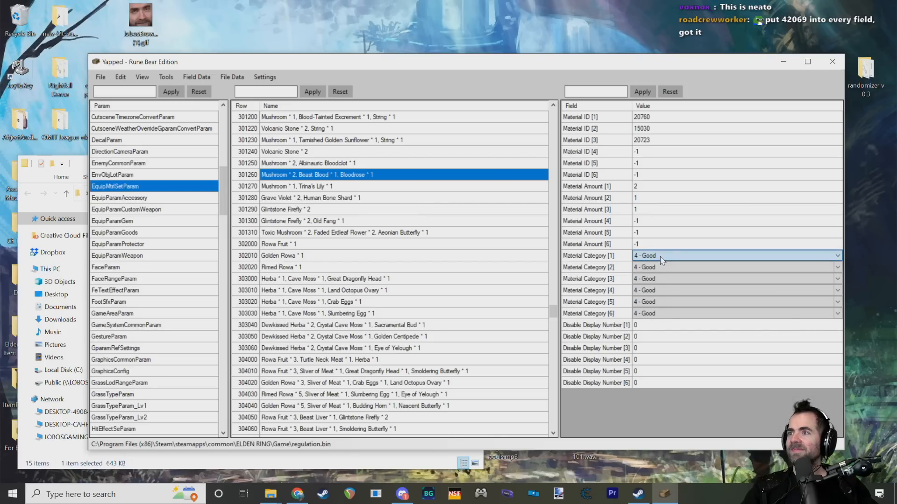
left_click(661, 259)
left_click(660, 257)
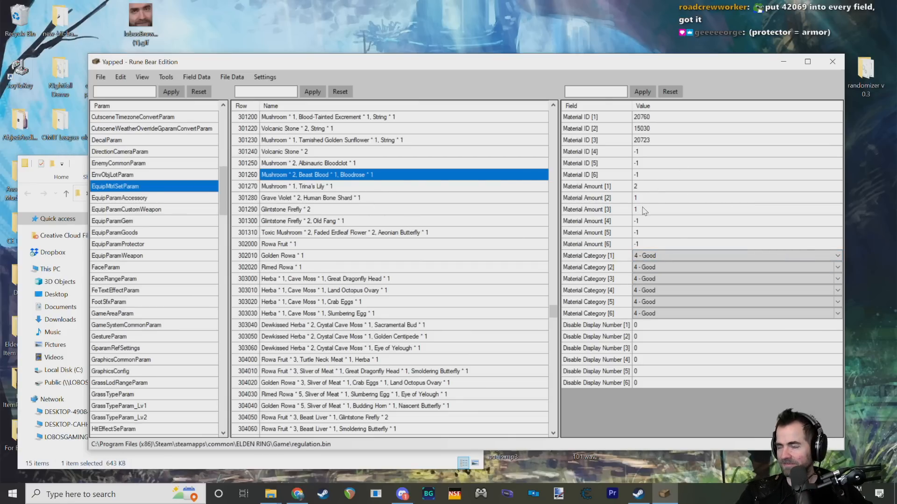
Step: Examine the Material Amount [1], [2] and [3] fields of row 301260
left_click(590, 191)
left_click(621, 210)
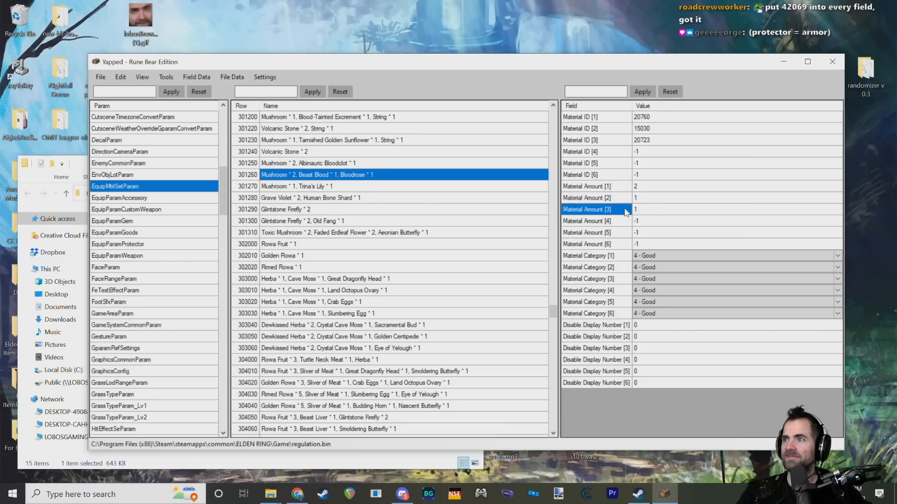
left_click(641, 208)
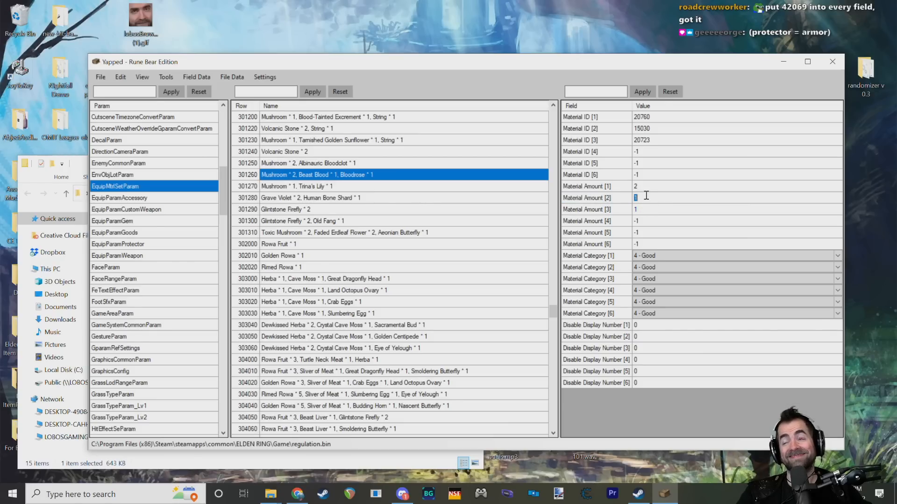
left_click(615, 187)
left_click(586, 199)
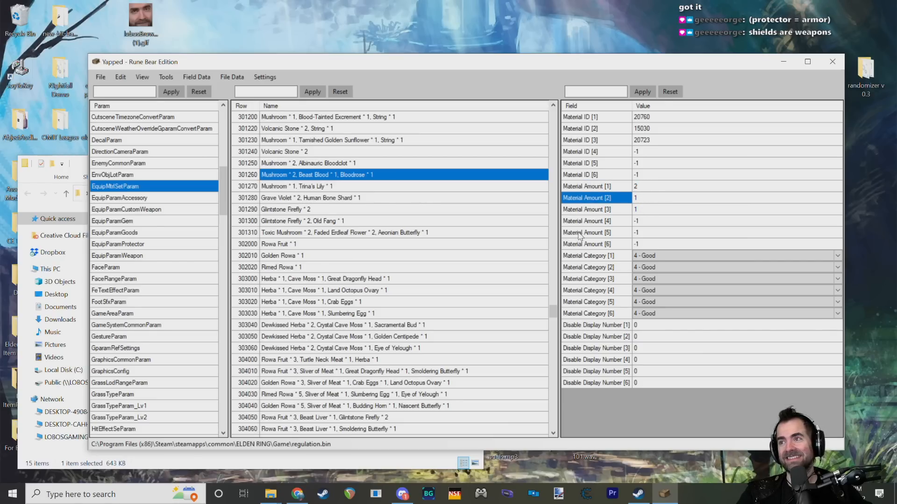
mouse_move(597, 357)
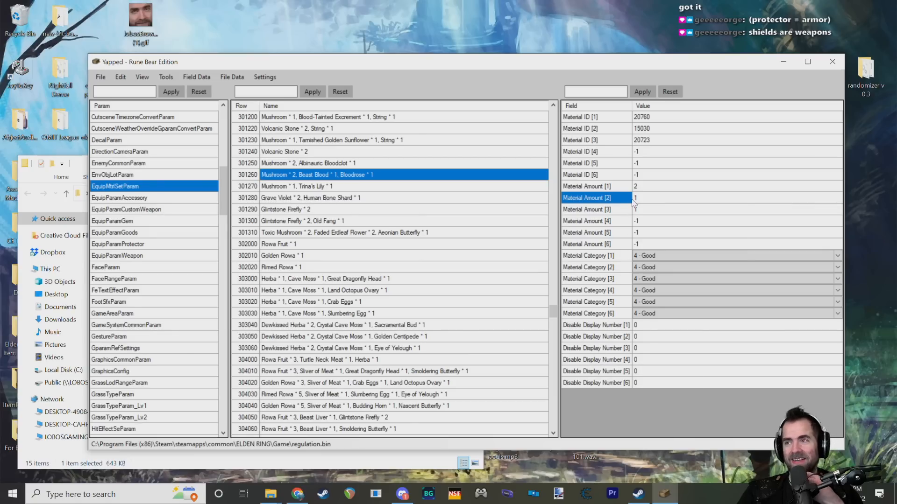
left_click(625, 179)
left_click(630, 188)
left_click(644, 189)
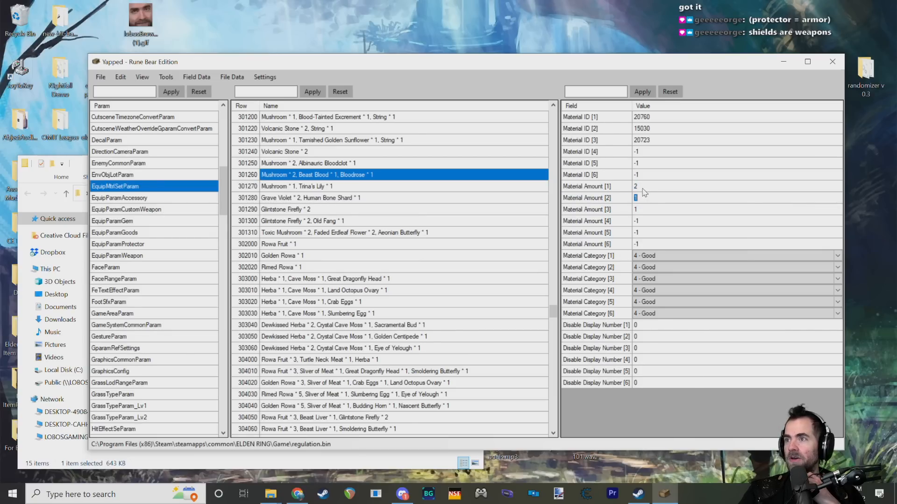
Step: Match Material ID [1] and [2] of row 301260 to their corresponding Material Amount fields
left_click(606, 185)
left_click(596, 119)
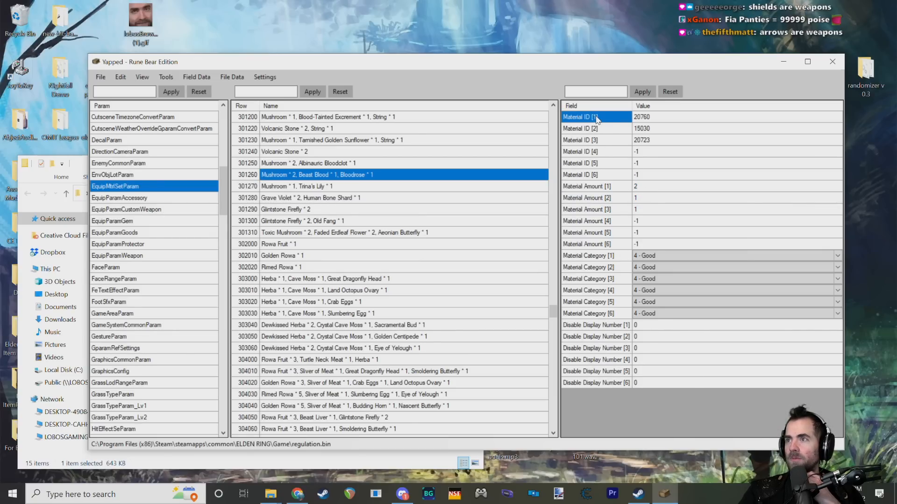
left_click(607, 188)
left_click(610, 201)
left_click(597, 132)
left_click(649, 193)
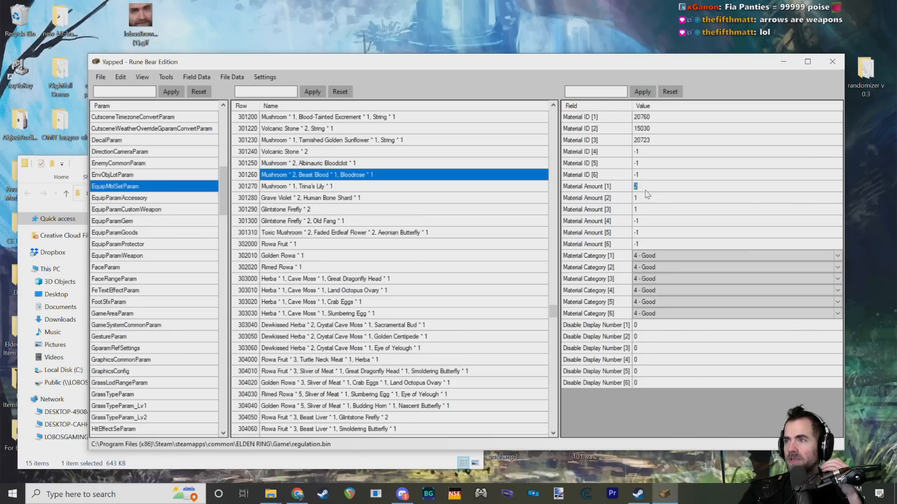
left_click(641, 117)
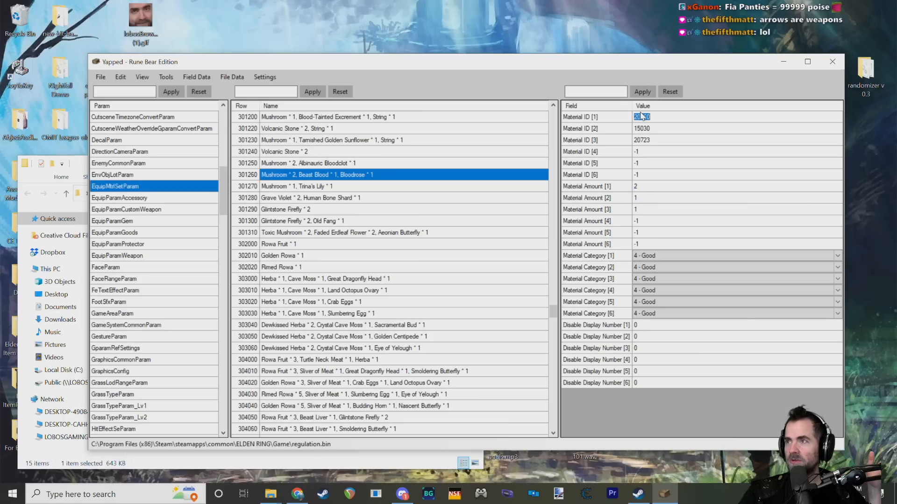
Step: Relate the ingredients in the name of row 301260 to its material IDs and Material Amount [2]
left_click(277, 174)
left_click(288, 183)
left_click(339, 175)
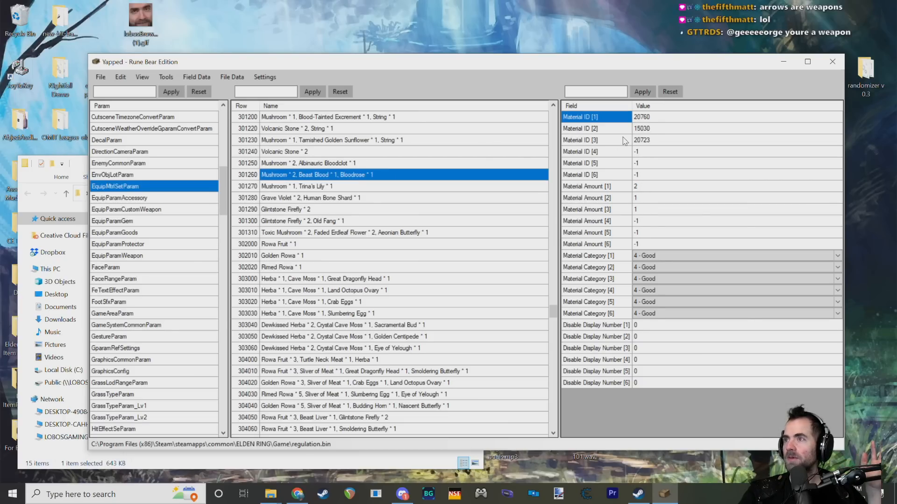
left_click(654, 118)
left_click(643, 136)
left_click(625, 199)
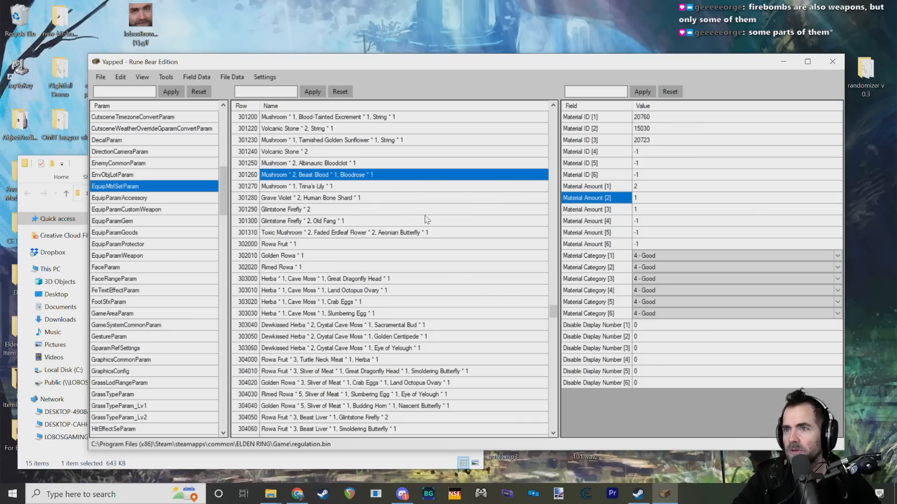
Step: Compare which material slots are filled in Trina's Lily row 301270 and Grave Violet row 301280
left_click(372, 198)
left_click(423, 187)
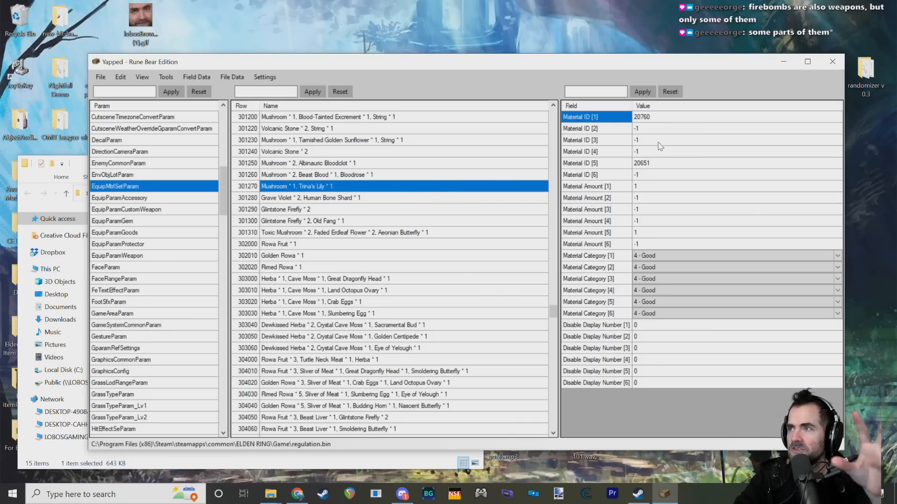
left_click(371, 174)
left_click(372, 198)
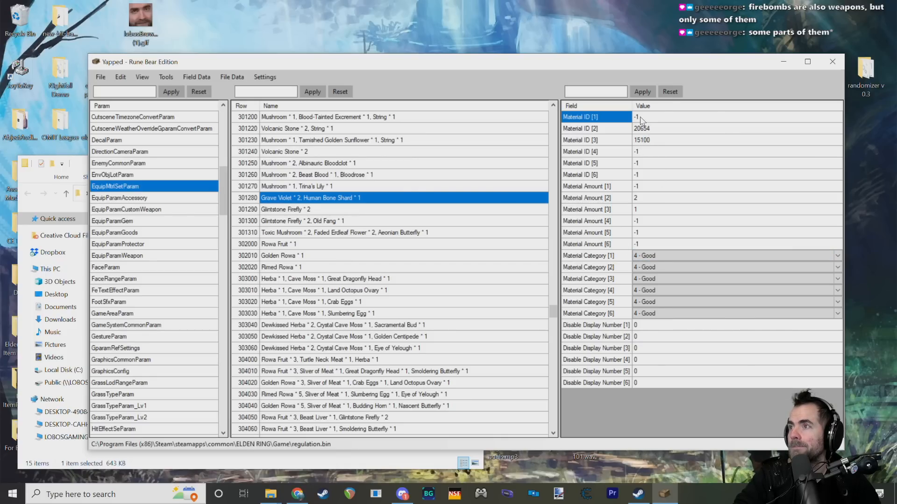
Step: Check which items Material ID [2] and Material ID [3] of row 301280 refer to
left_click(656, 140)
left_click(609, 131)
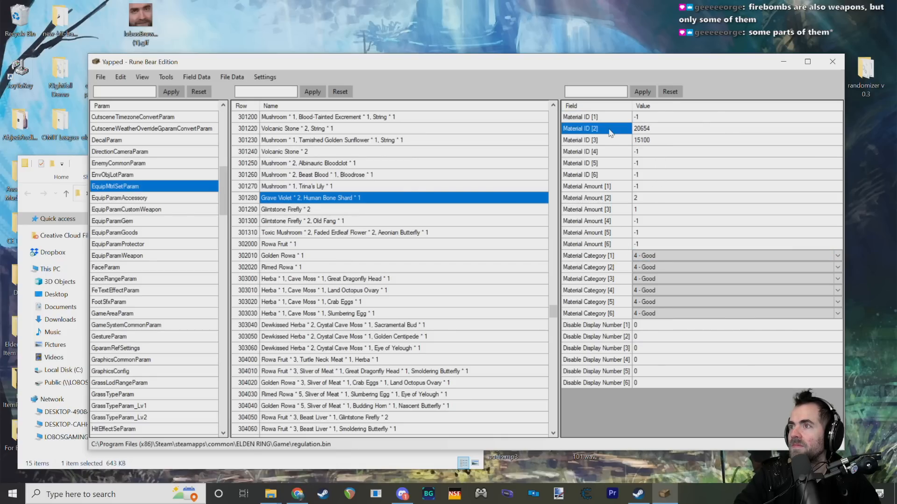
left_click(610, 142)
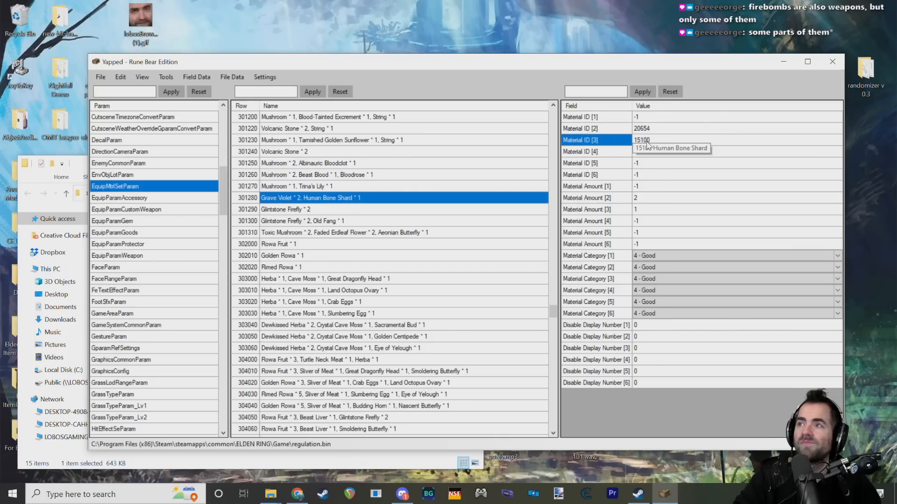
mouse_move(650, 133)
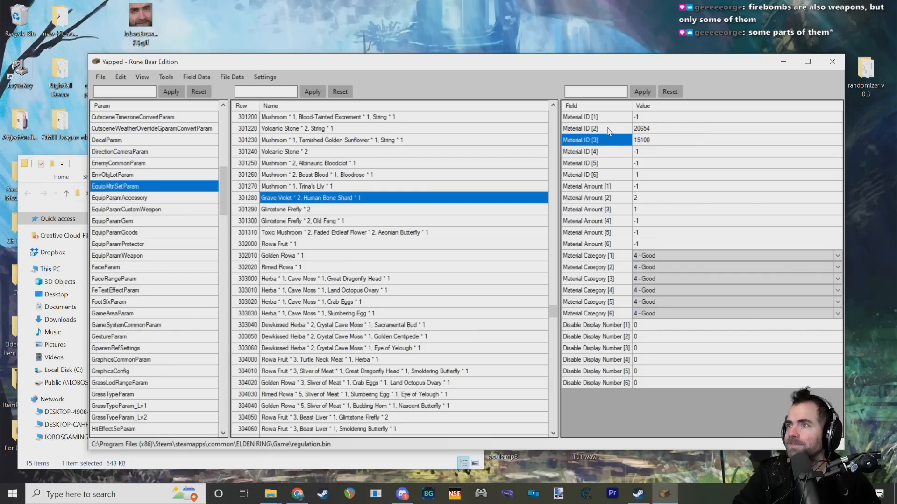
Step: Review the Material ID [2] value beside Material ID [3] in the Grave Violet row 301280
left_click(638, 130)
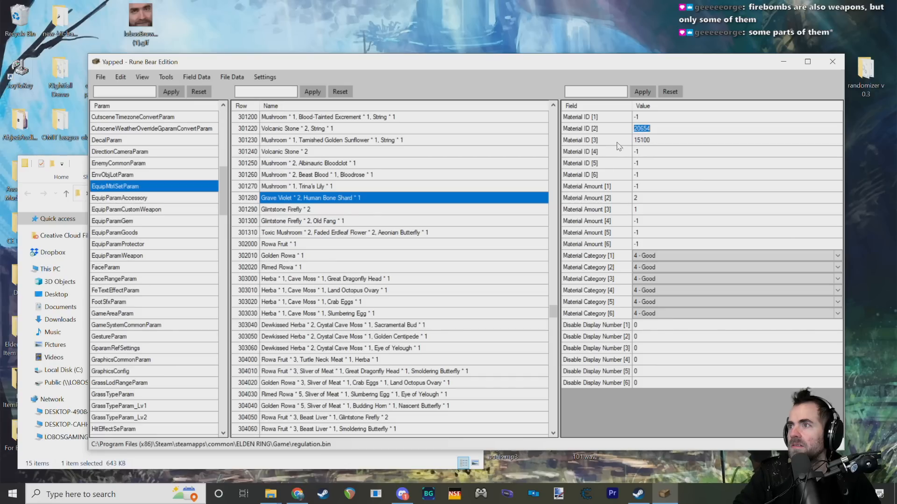
left_click(602, 142)
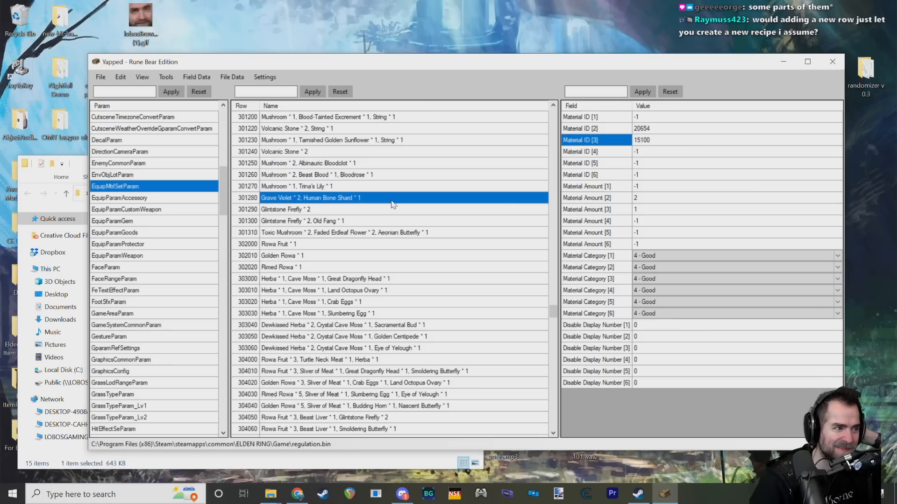
Step: Open EquipParamGoods and browse its item rows from the unnamed entries to the Remembrances
left_click(134, 233)
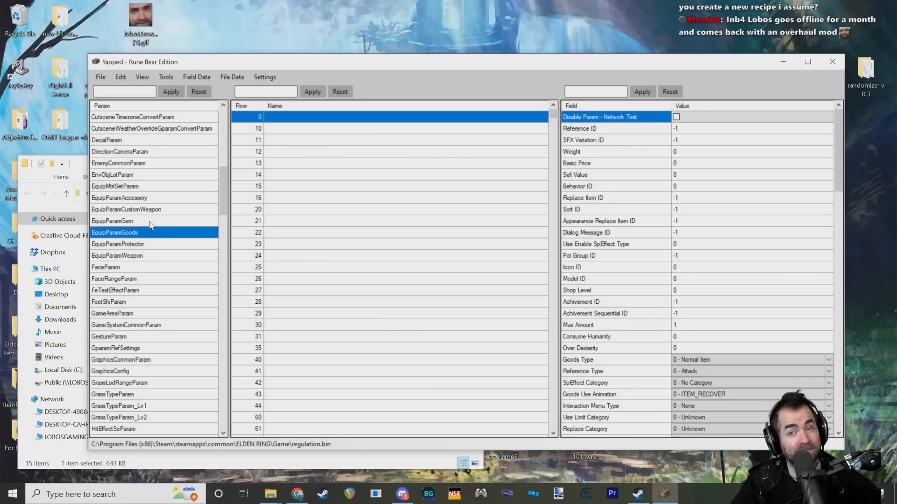
scroll(330, 224, "down", 10)
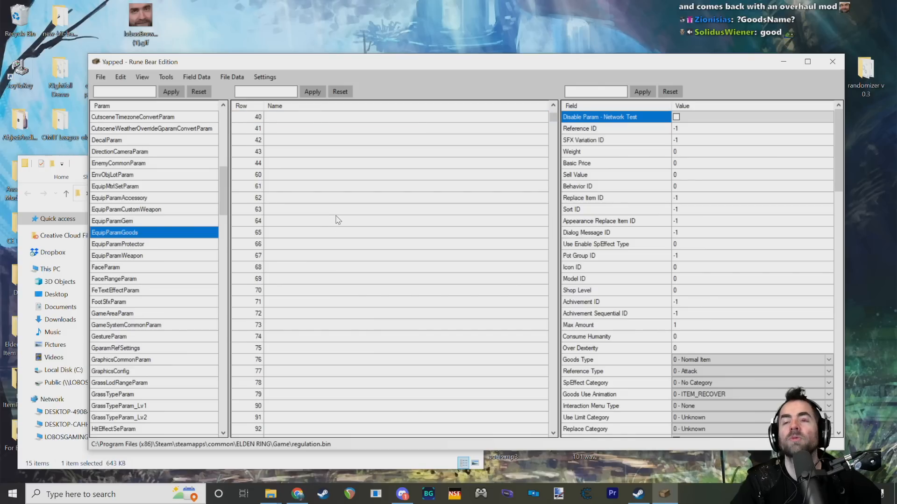
scroll(335, 225, "down", 1)
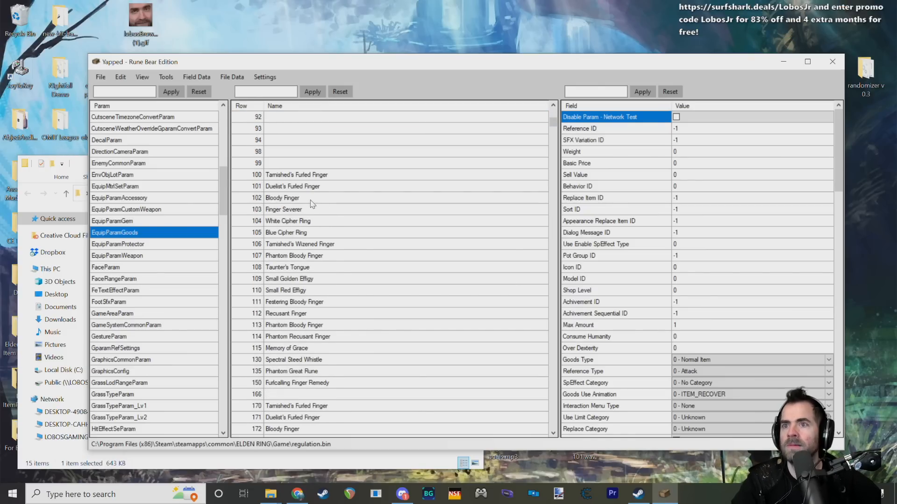
scroll(299, 213, "down", 12)
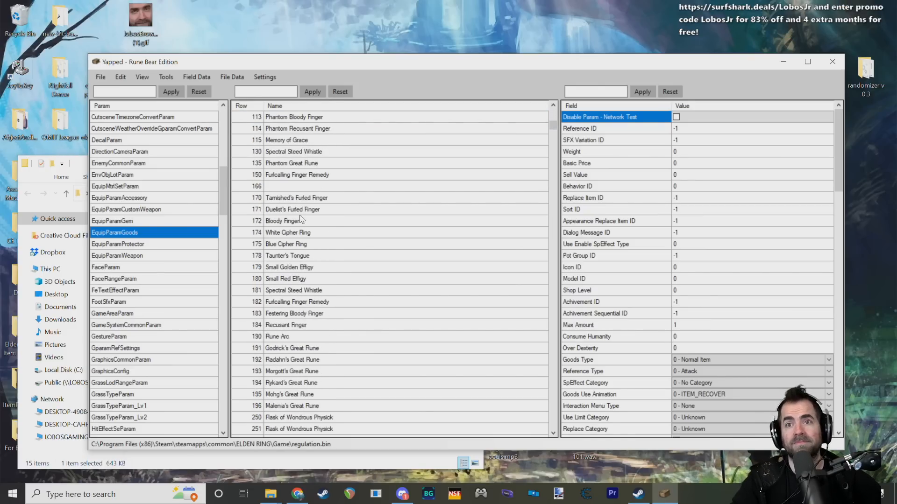
scroll(298, 219, "down", 20)
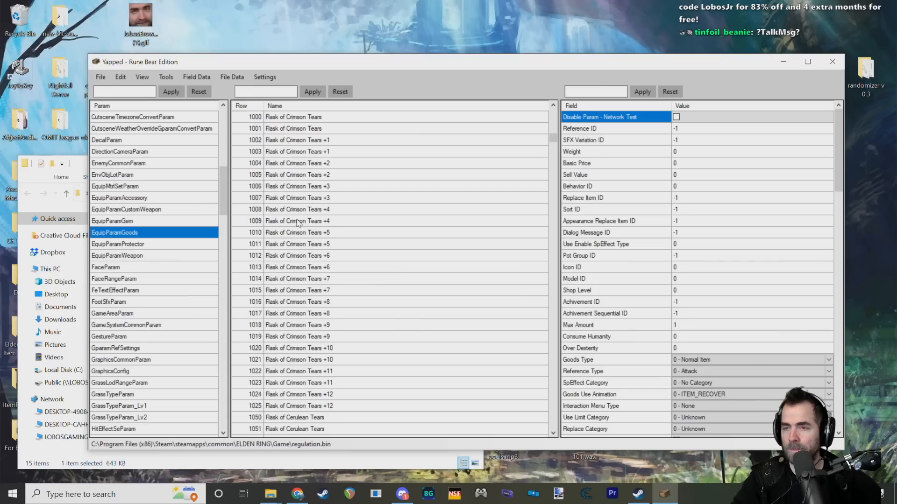
scroll(299, 224, "down", 7)
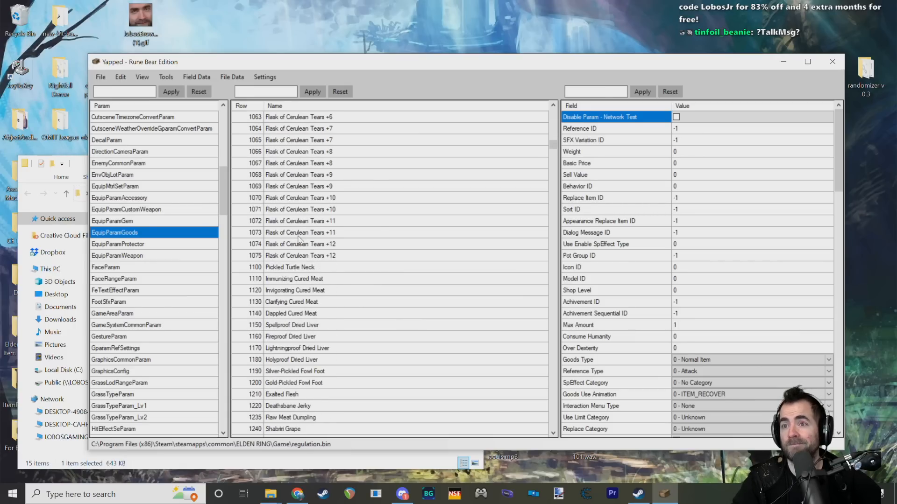
scroll(299, 239, "down", 20)
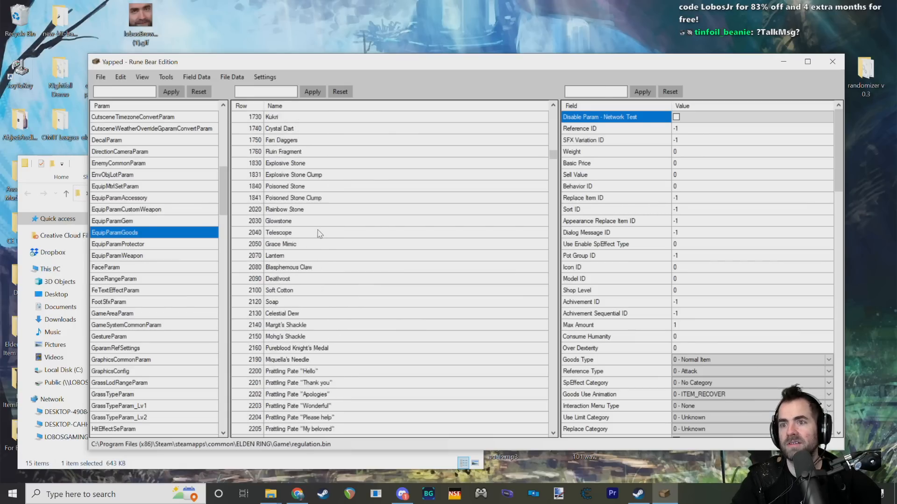
scroll(320, 235, "down", 9)
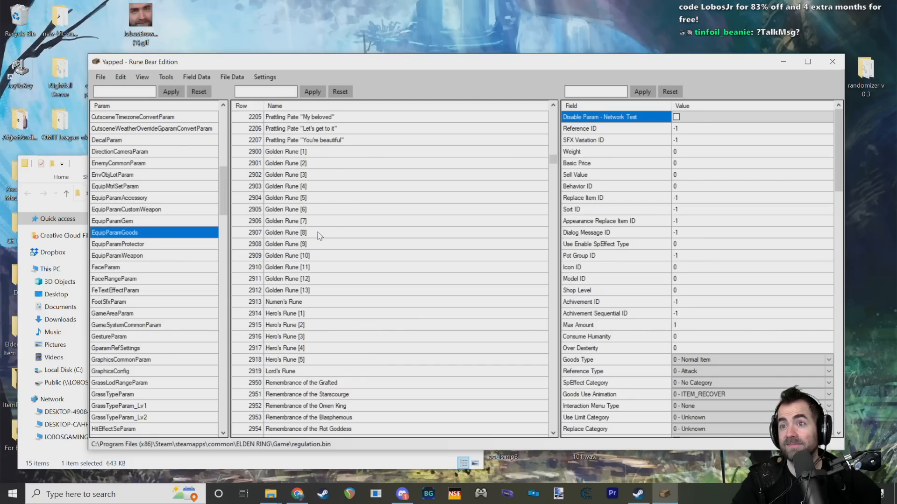
scroll(319, 236, "down", 3)
scroll(322, 245, "down", 3)
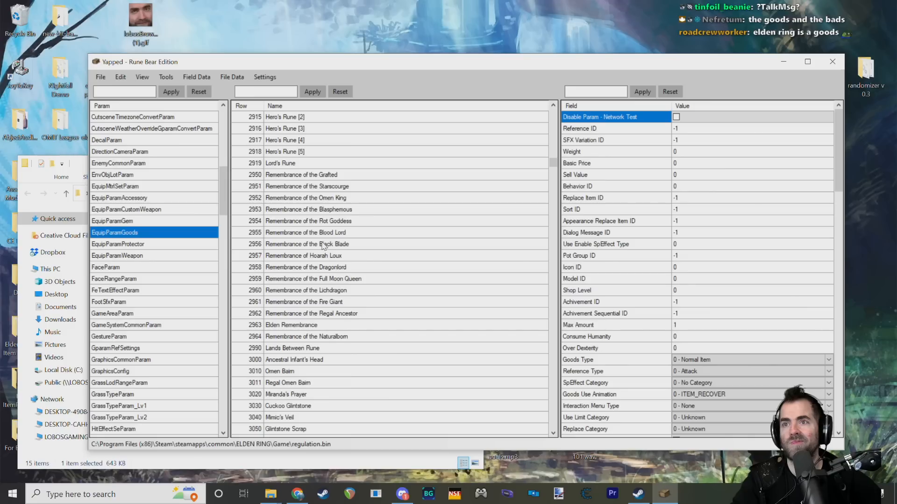
Step: Compare the field values of the Starscourge, Rot Goddess and Dragonlord Remembrance rows
left_click(293, 186)
left_click(295, 223)
left_click(284, 266)
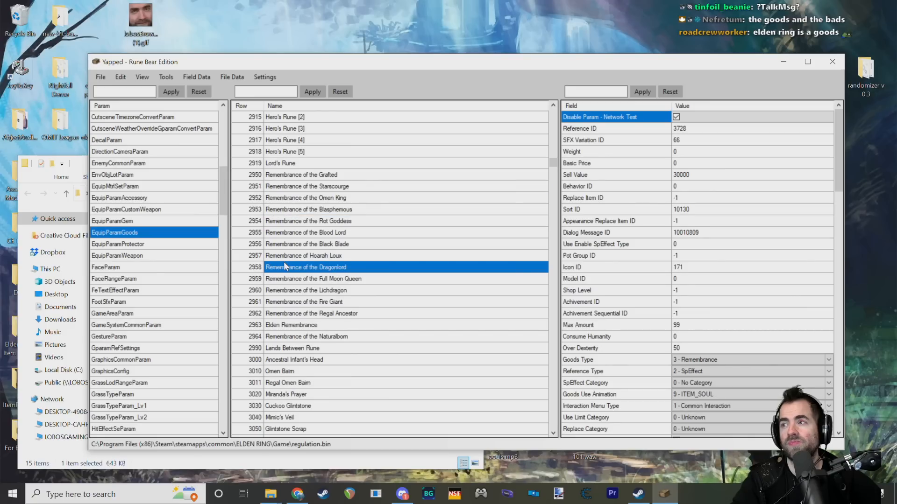
Step: Compare the field values of the two Flask of Cerulean Tears +1 rows, 1052 and 1053
scroll(284, 266, "up", 15)
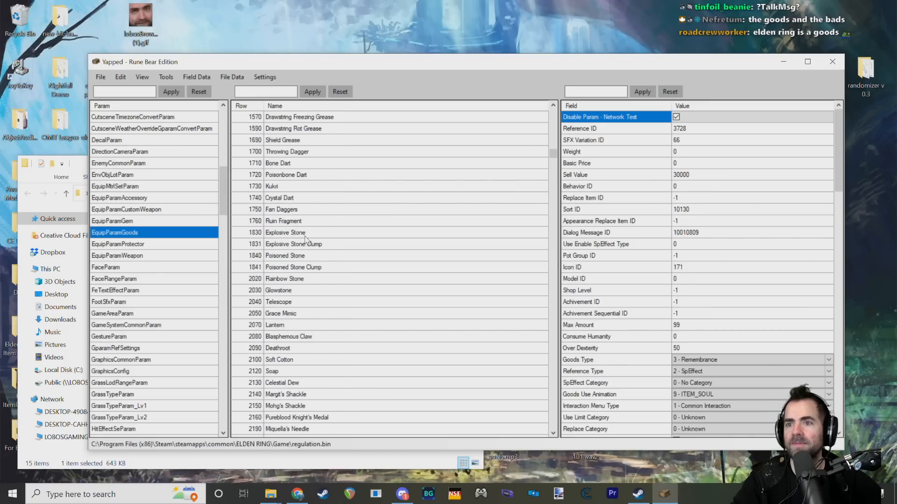
scroll(306, 239, "down", 8)
scroll(306, 243, "up", 20)
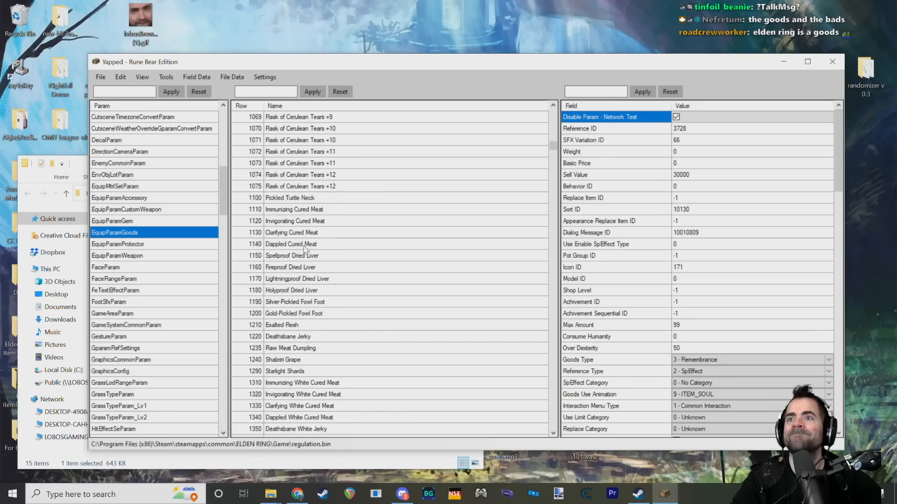
scroll(305, 249, "up", 8)
left_click(320, 199)
left_click(321, 205)
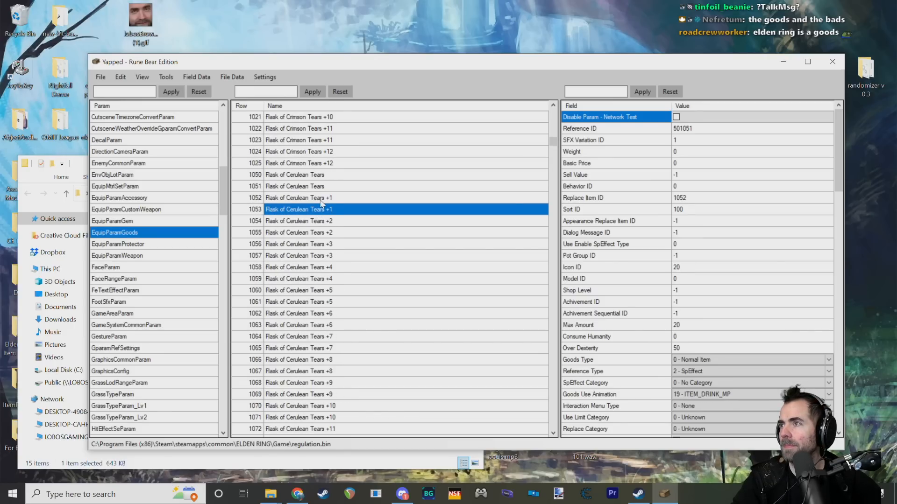
left_click(320, 201)
left_click(322, 208)
left_click(322, 200)
left_click(323, 208)
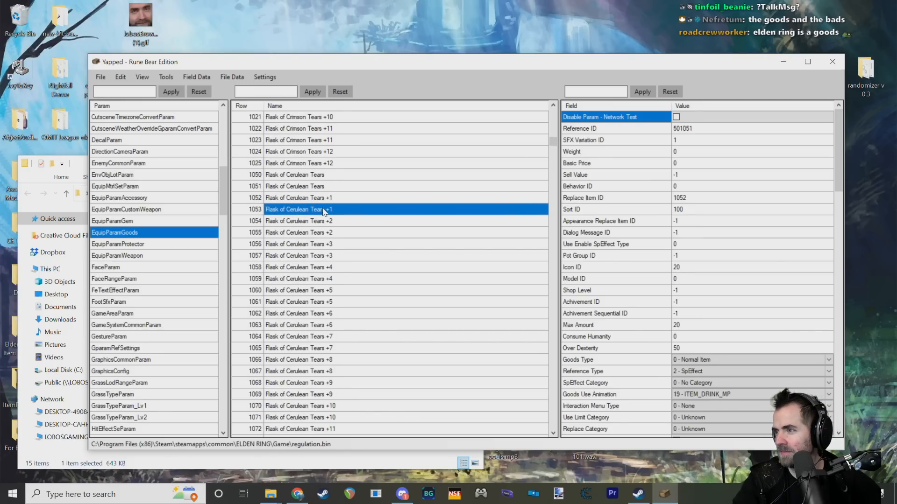
left_click(323, 199)
Step: Examine the Goods Use Animation field of row 1052 and the options around ITEM_NO_DRINK
left_click(692, 396)
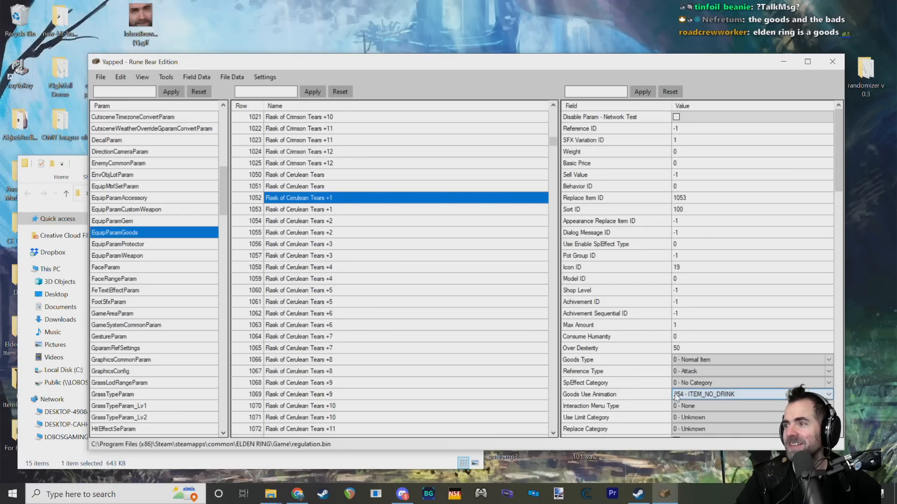
scroll(606, 378, "down", 2)
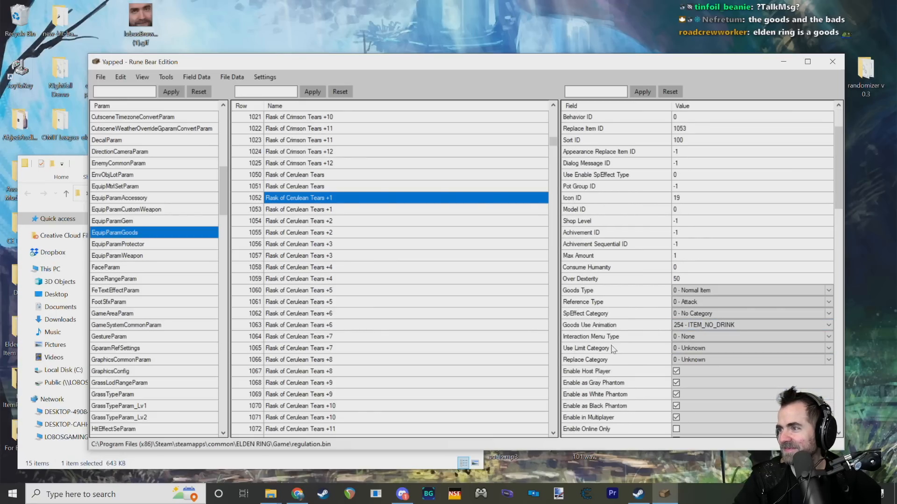
left_click(630, 328)
left_click(829, 325)
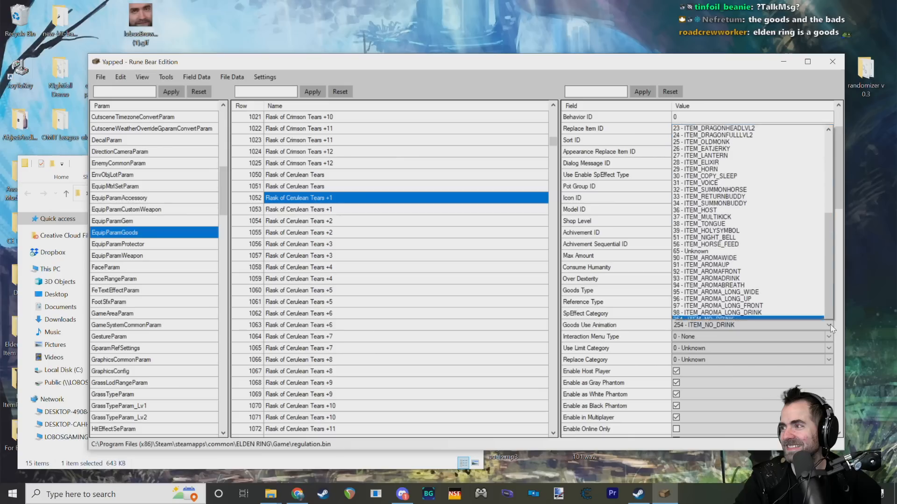
left_click(829, 325)
left_click(830, 325)
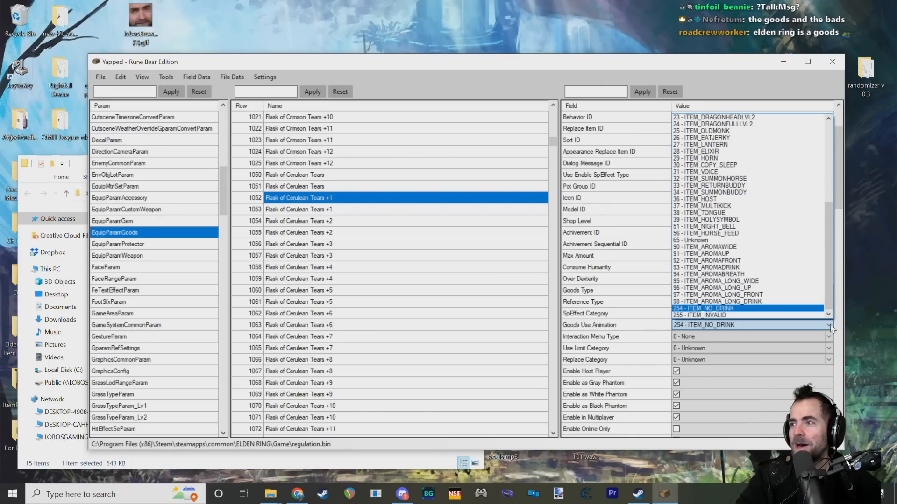
left_click(830, 324)
left_click(831, 324)
left_click(830, 324)
left_click(645, 320)
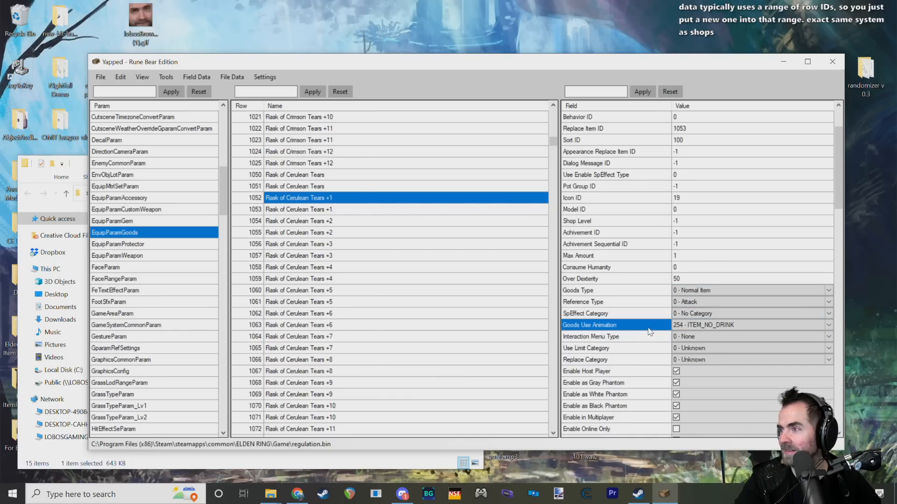
Step: Look through the Goods Use Animation options from ITEM_RECOVER onward without changing row 1052
left_click(828, 325)
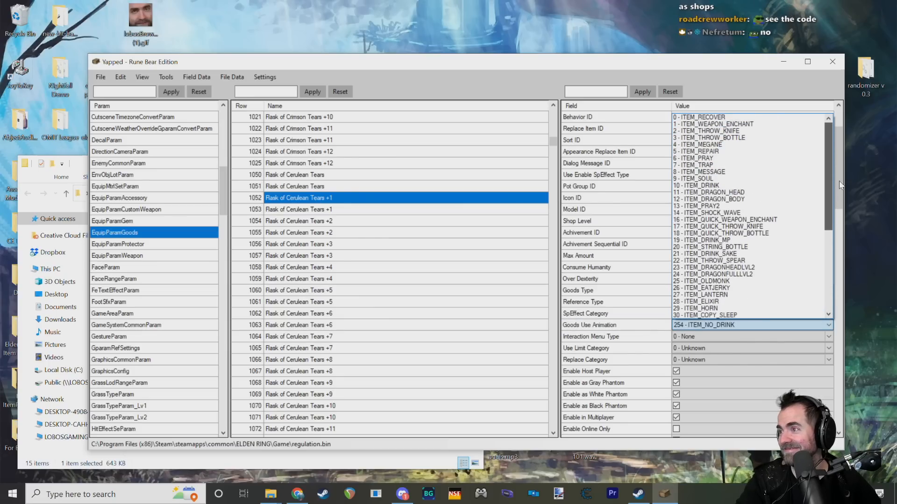
scroll(848, 263, "down", 15)
left_click(828, 329)
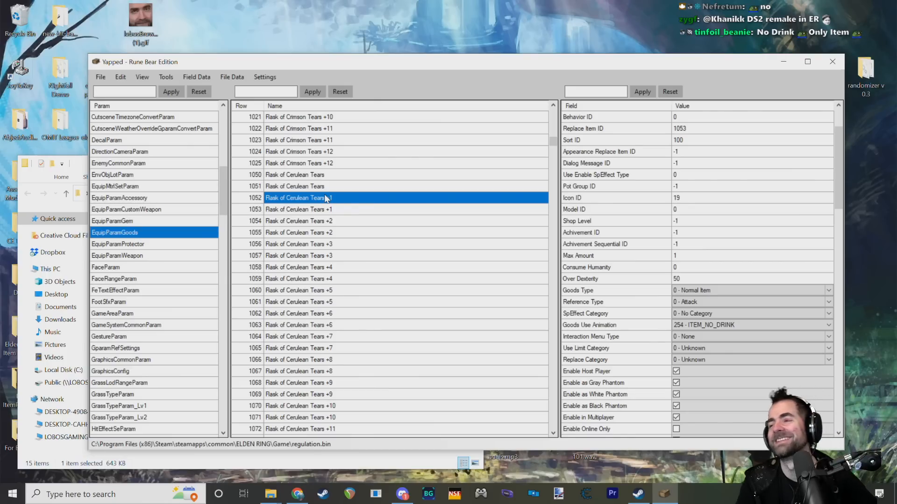
Step: Find the Prattling Pate "You're beautiful" row 2207 among the goods and show its fields
scroll(325, 198, "down", 6)
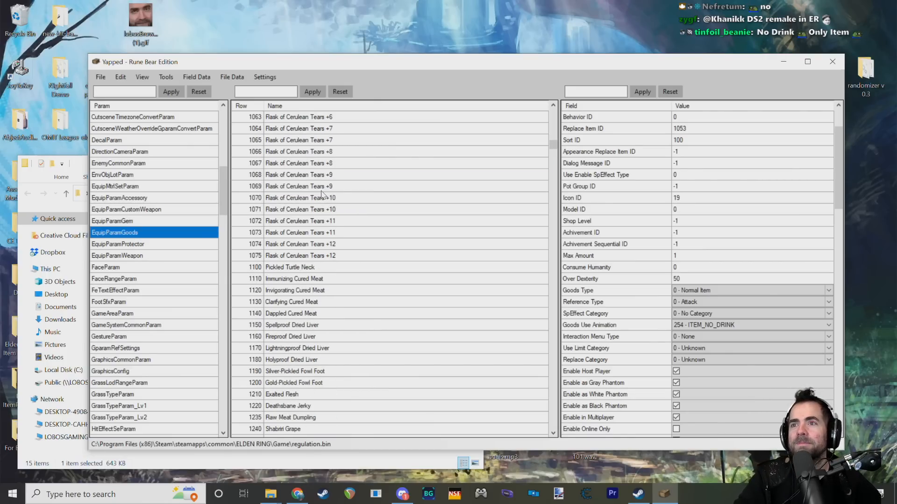
scroll(322, 193, "down", 6)
scroll(319, 229, "down", 10)
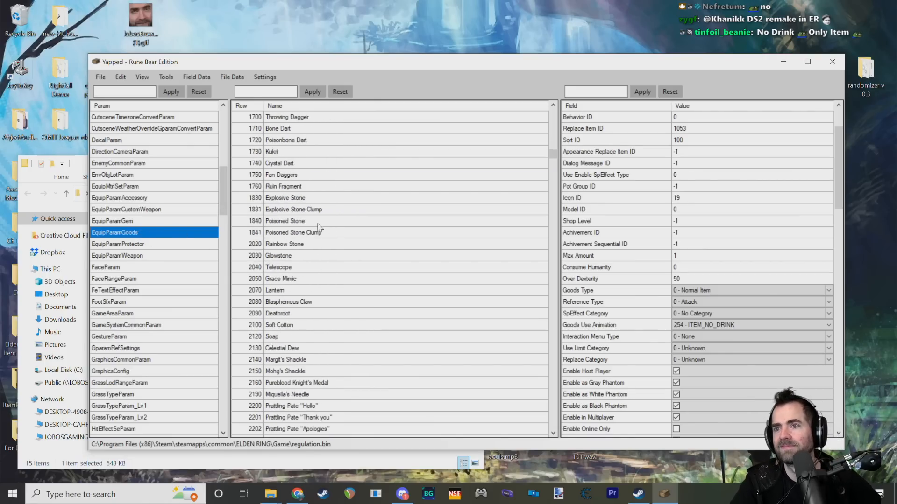
scroll(319, 229, "down", 4)
scroll(320, 228, "down", 4)
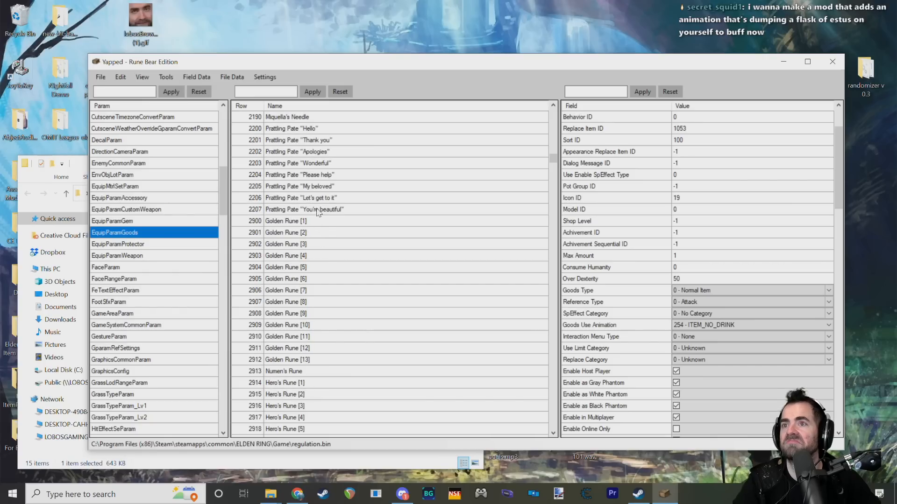
left_click(317, 210)
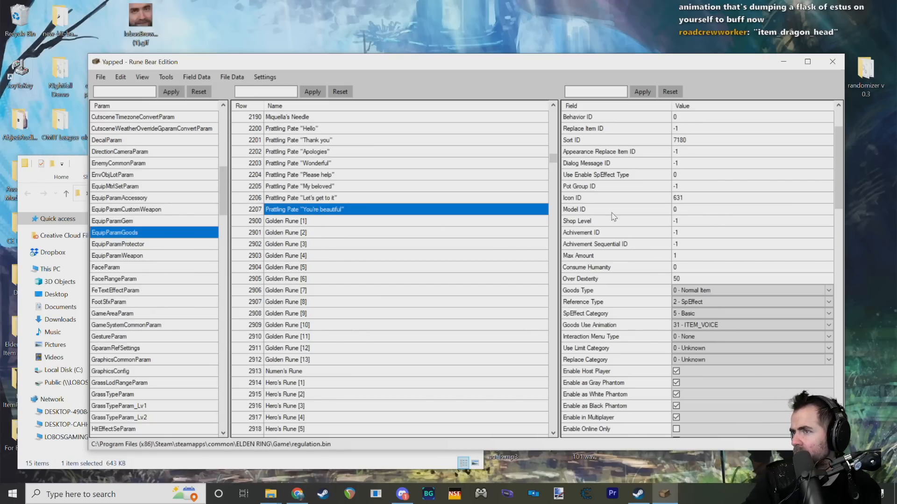
Step: Inspect the Icon ID value and field description of row 2207
left_click(640, 200)
left_click(679, 197)
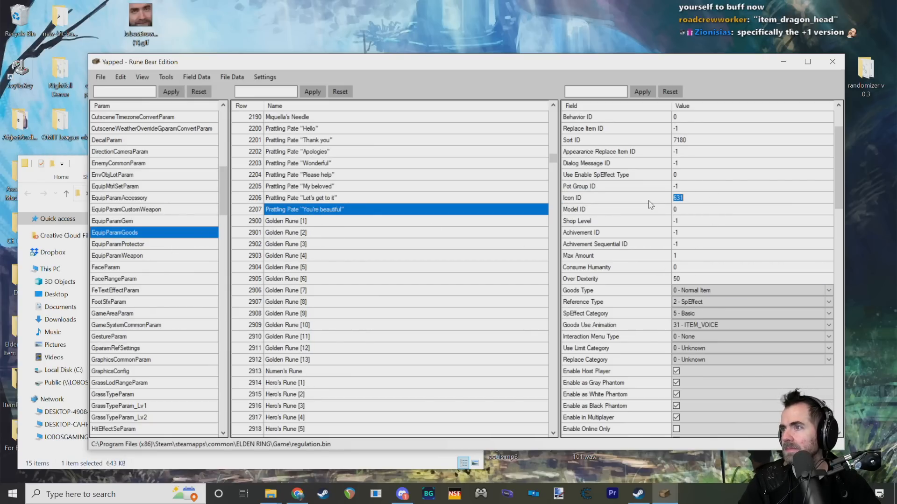
mouse_move(574, 201)
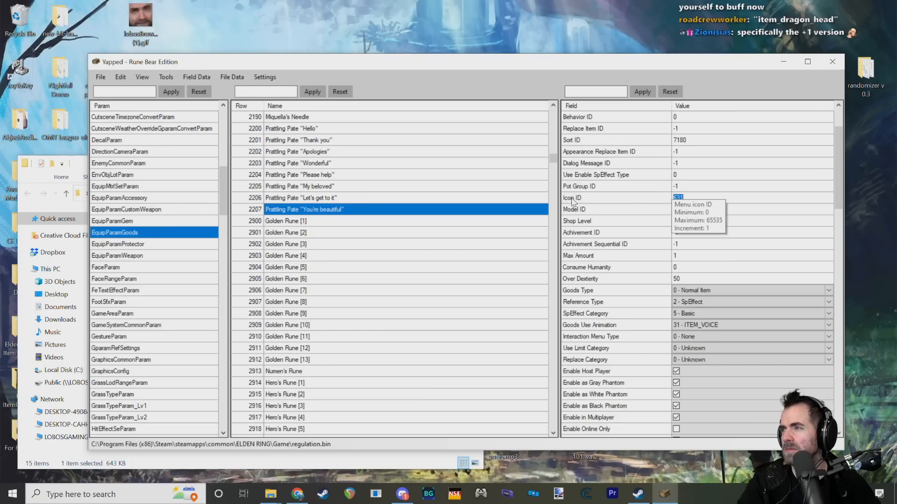
left_click(573, 201)
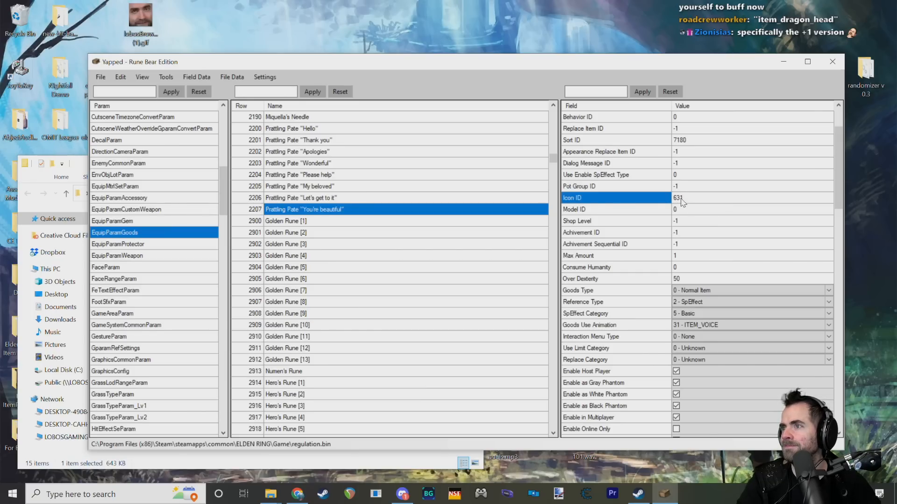
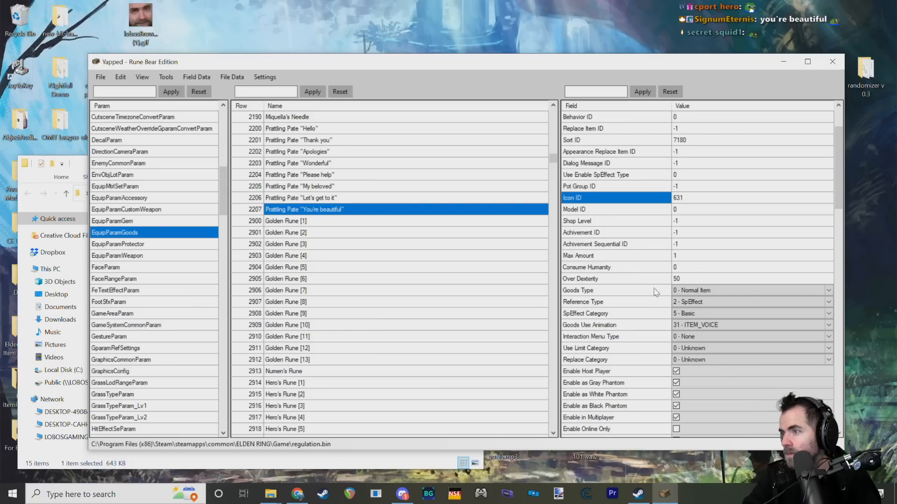
Step: Review the Goods Type options and the Goods Use Animation field of the Prattling Pate "You're beautiful" row
left_click(743, 291)
left_click(826, 290)
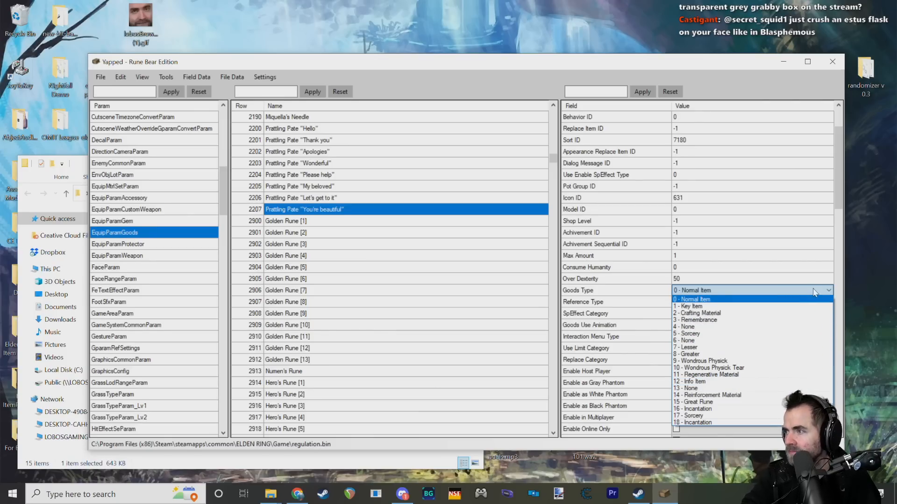
left_click(831, 288)
scroll(588, 302, "down", 2)
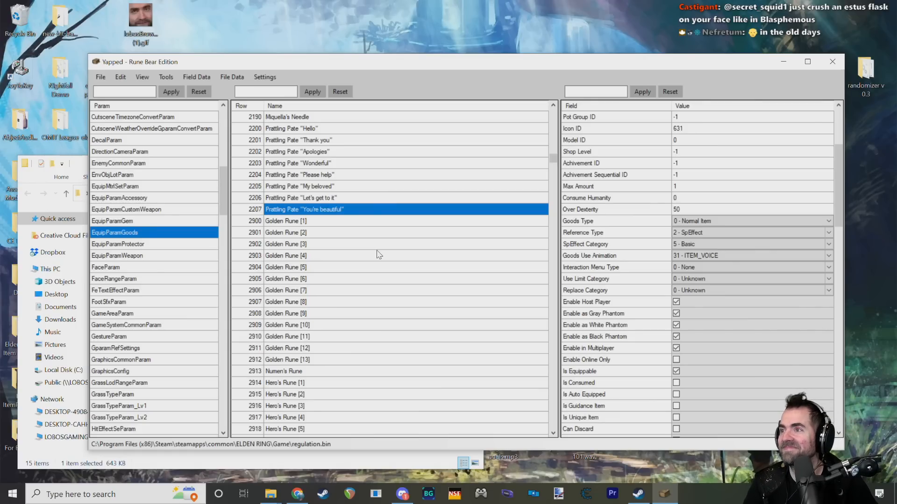
left_click(640, 257)
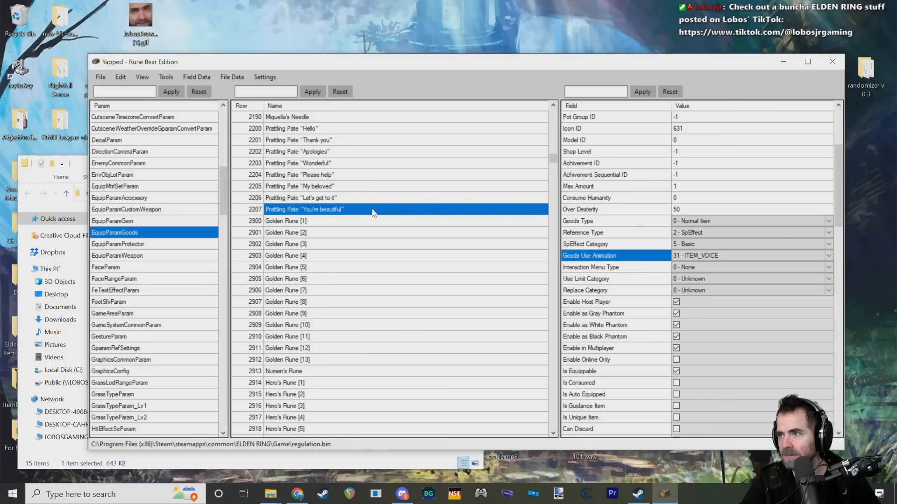
Step: Display the Golden Rune [2] row's fields and check its Reference ID, Basic Price and Sell Value
left_click(283, 232)
left_click(288, 226)
left_click(296, 213)
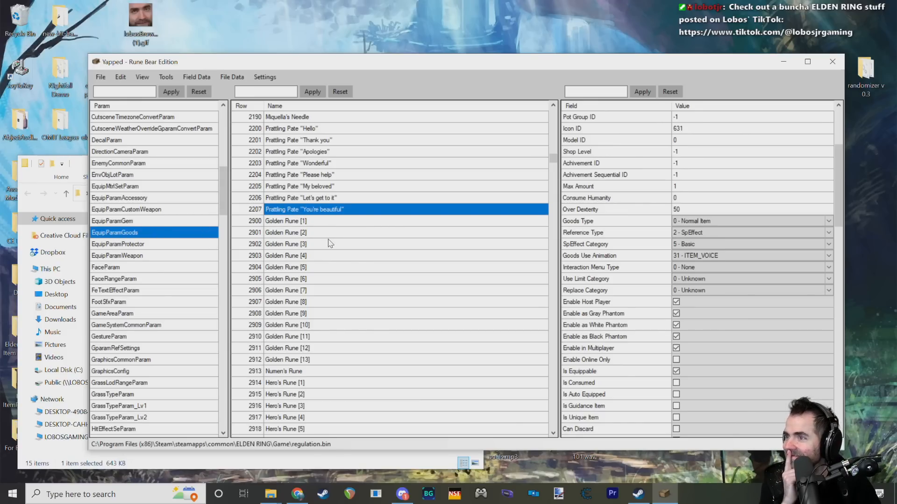
left_click(296, 232)
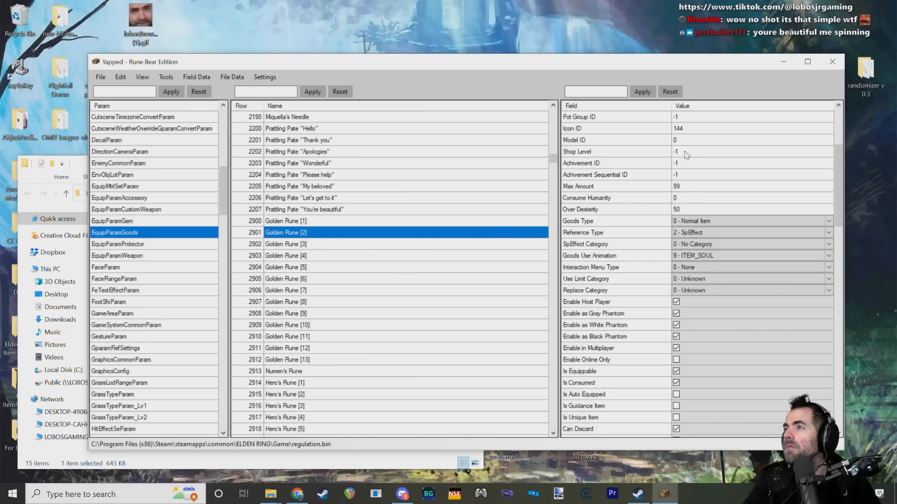
scroll(666, 175, "up", 4)
left_click(652, 129)
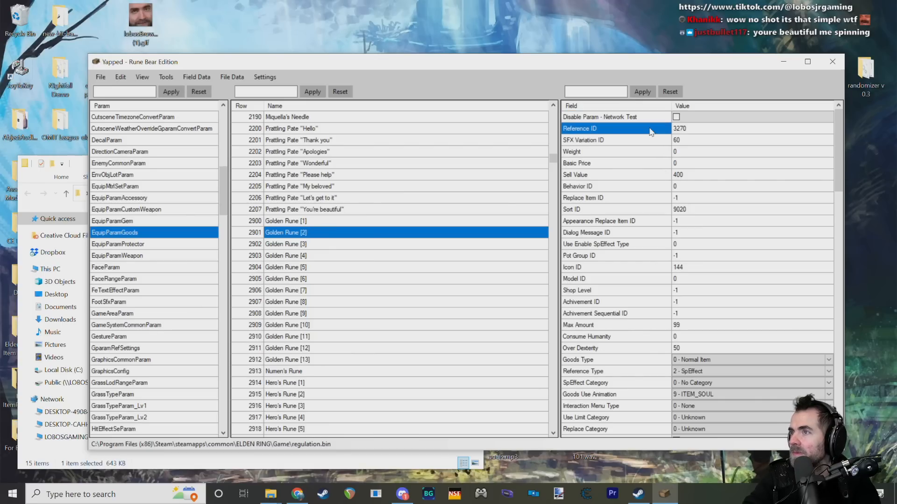
left_click(597, 163)
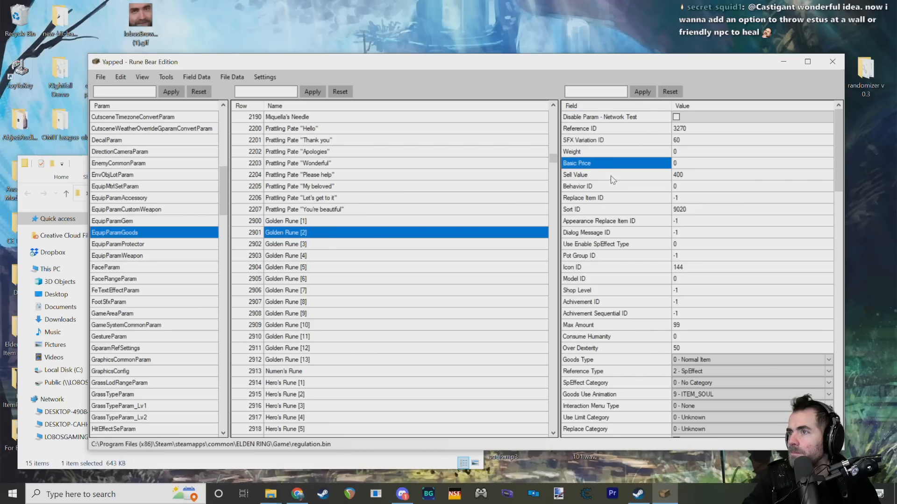
left_click(613, 179)
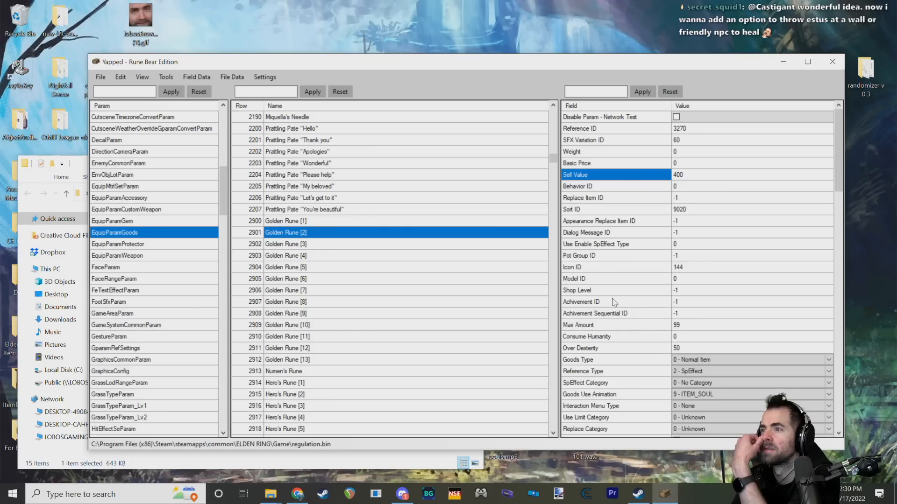
left_click(605, 133)
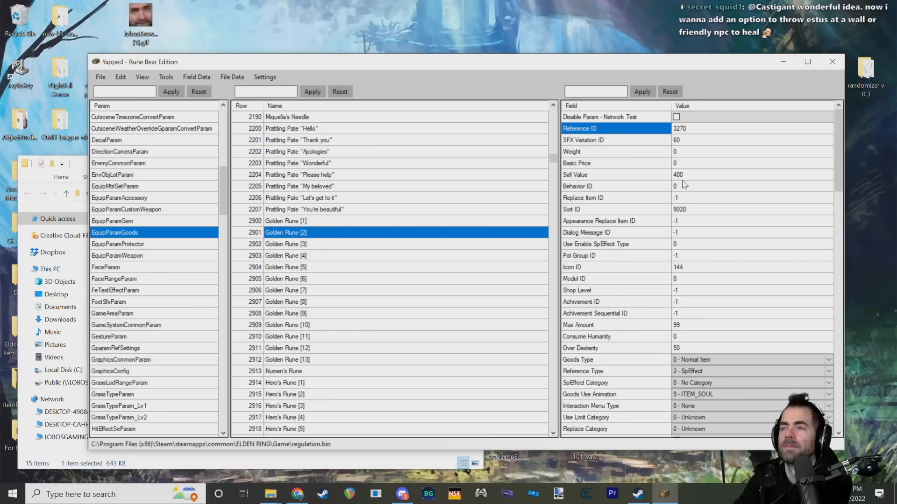
mouse_move(700, 131)
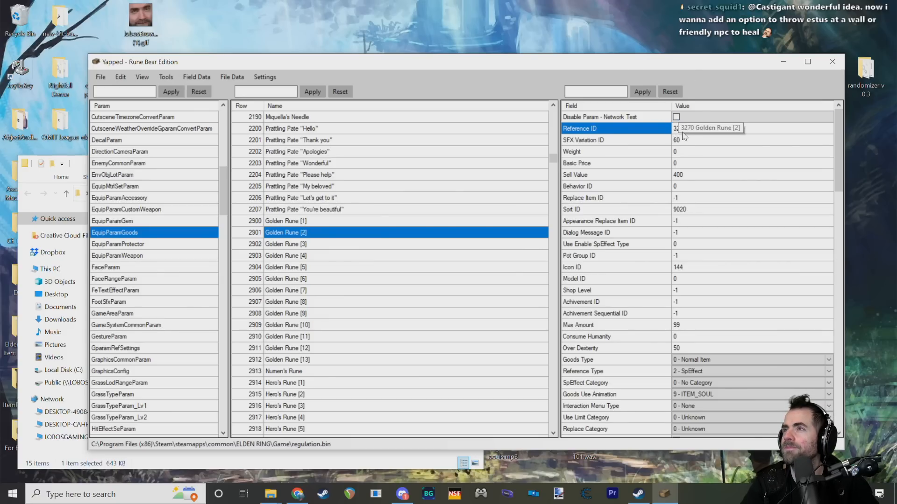
Step: View the Reference Type options available for Golden Rune [2]
left_click(701, 373)
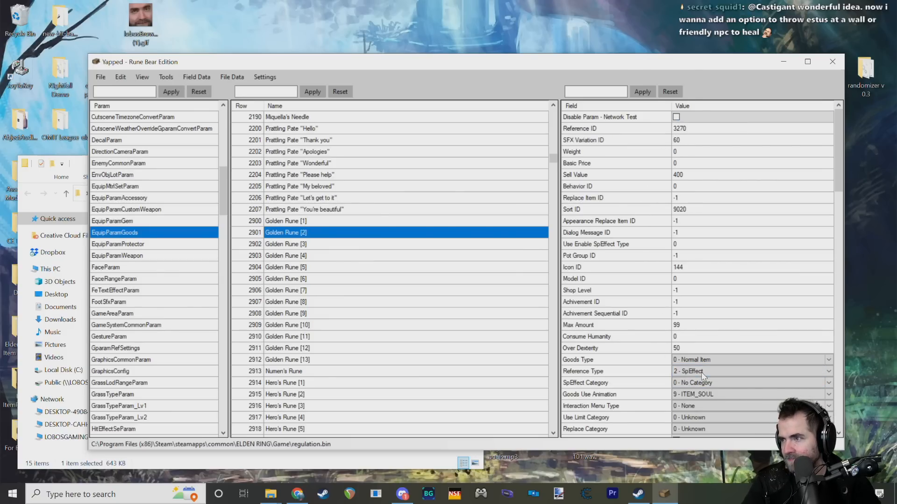
left_click(828, 372)
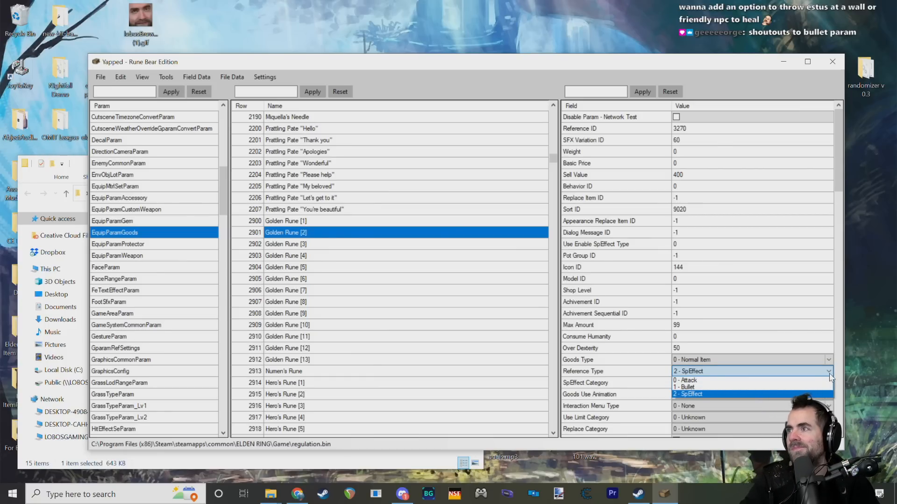
left_click(830, 378)
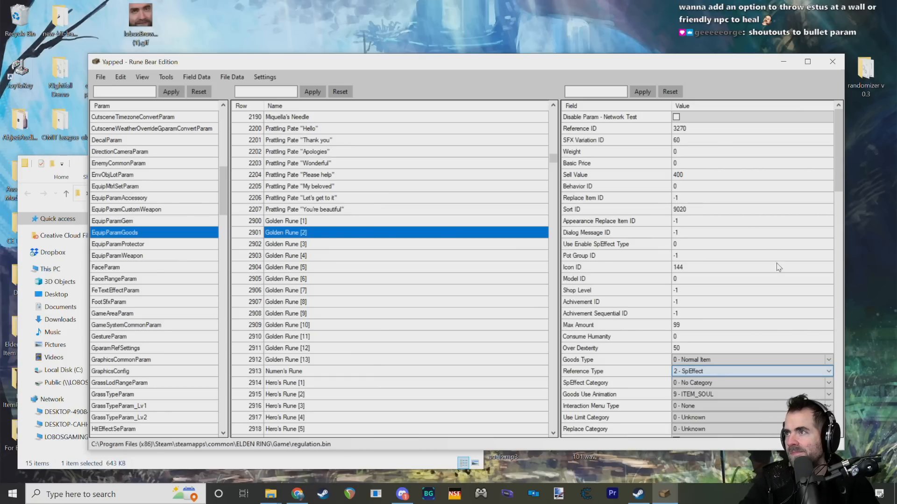
Step: Compare the Reference ID and Sell Value fields of Golden Rune [2], including the Reference ID's description and allowed range
left_click(688, 131)
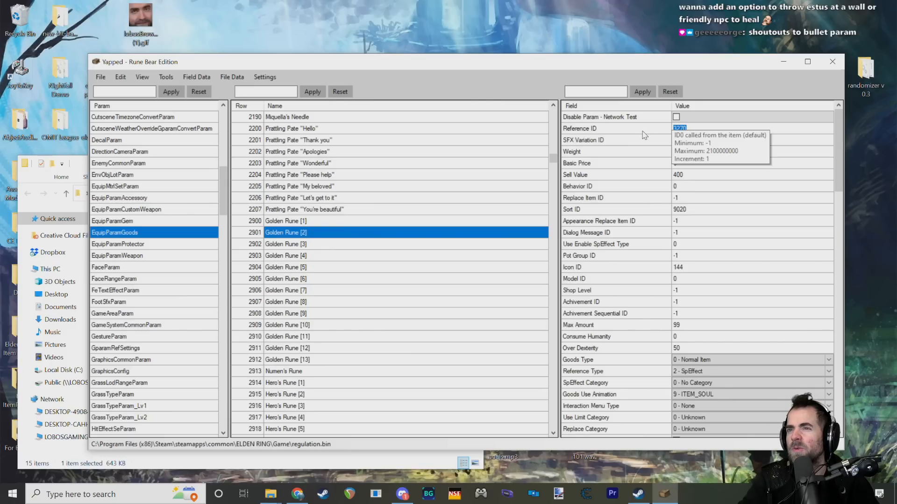
left_click(689, 186)
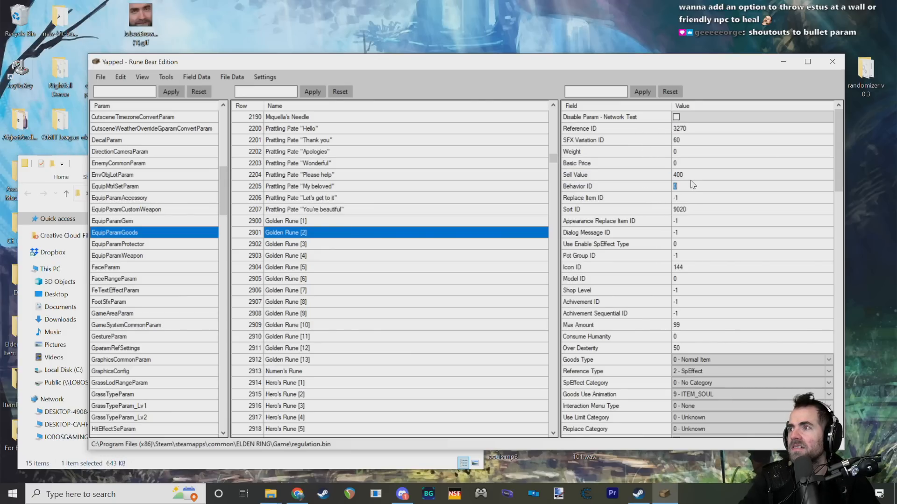
left_click(693, 175)
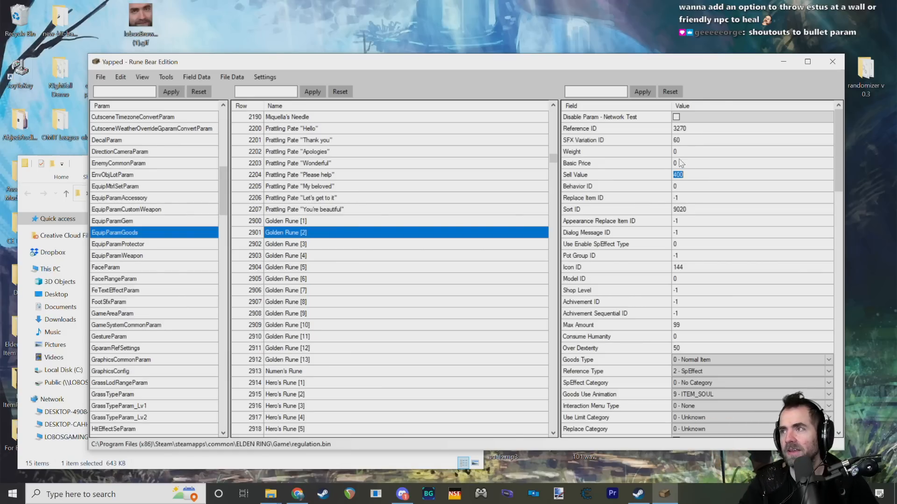
left_click(693, 129)
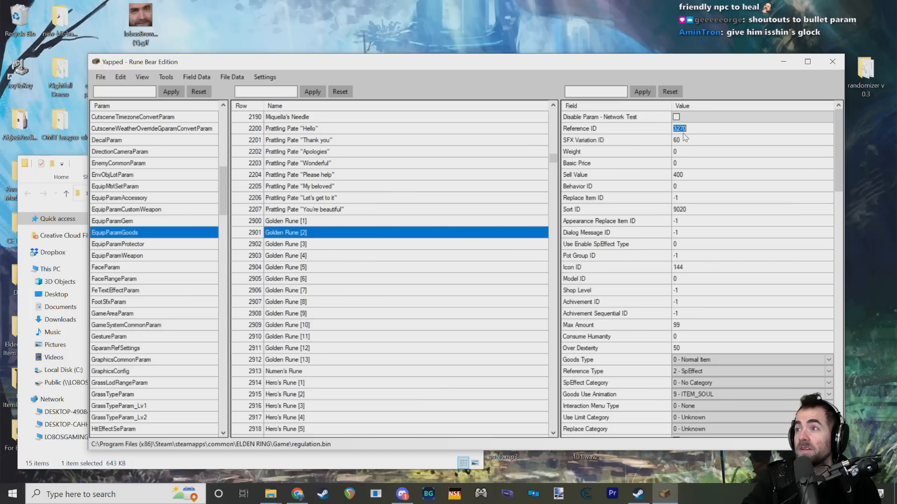
left_click(631, 167)
left_click(630, 176)
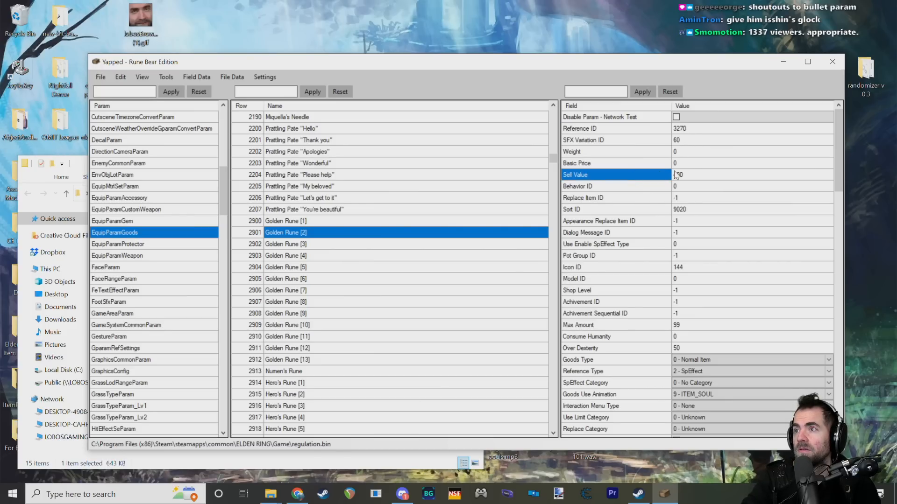
left_click(684, 130)
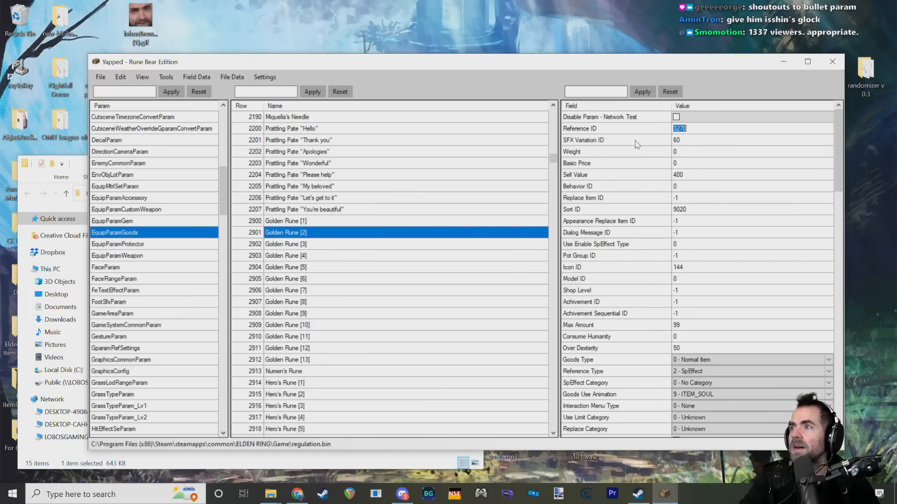
left_click(685, 129)
left_click(618, 129)
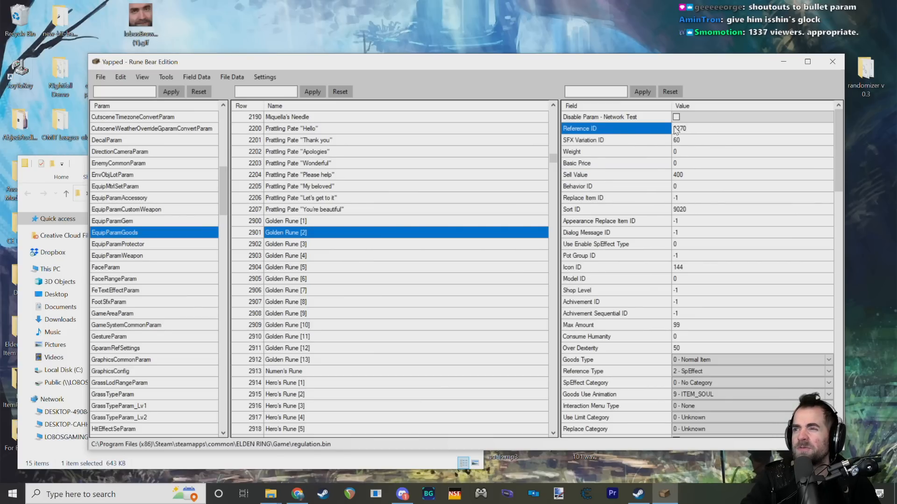
left_click(682, 127)
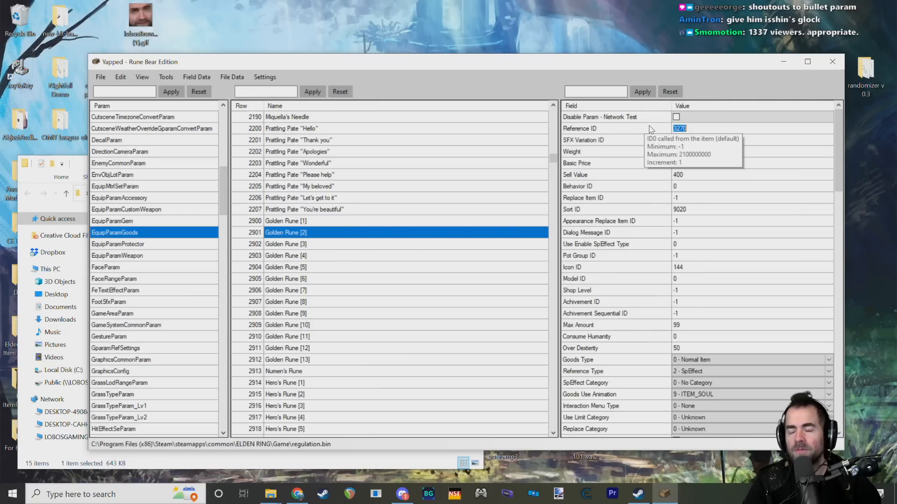
left_click_drag(223, 187, 214, 334)
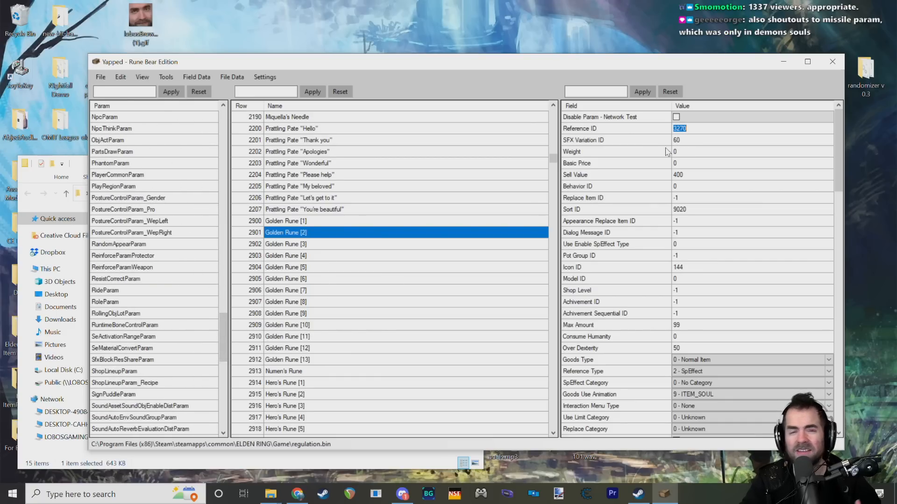
mouse_move(665, 146)
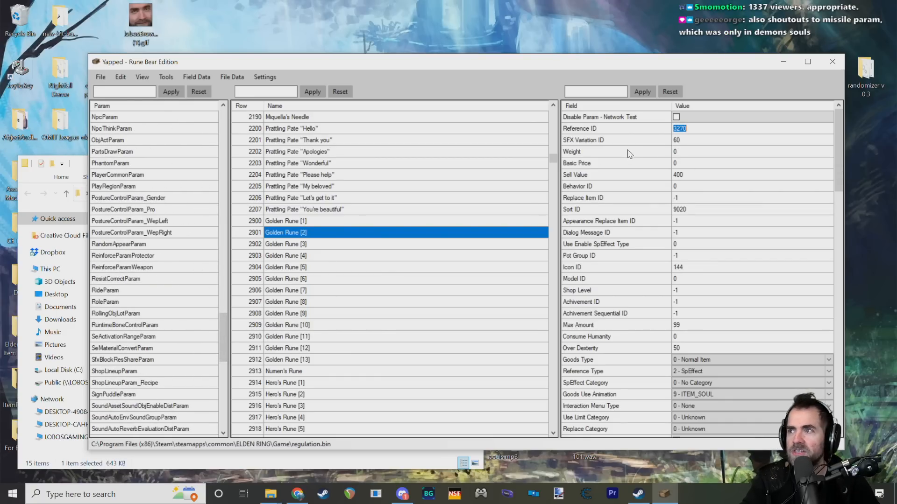
scroll(469, 238, "up", 1)
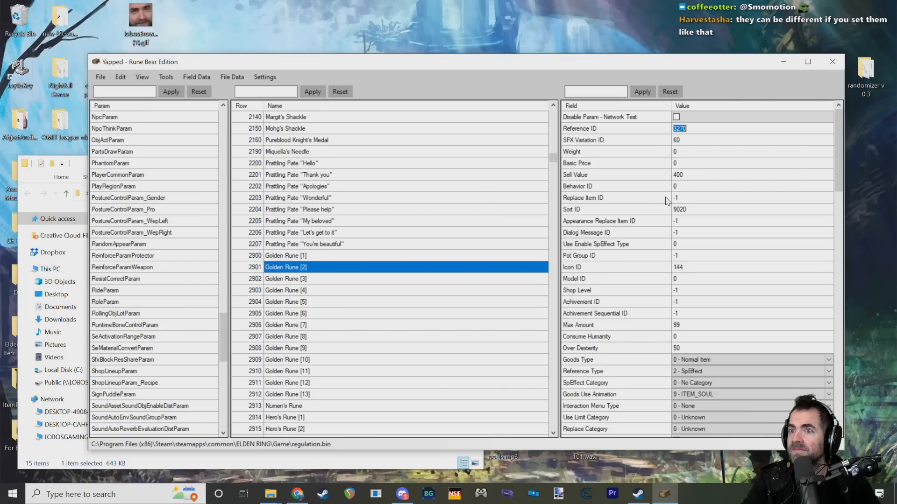
scroll(659, 219, "down", 4)
scroll(659, 213, "up", 4)
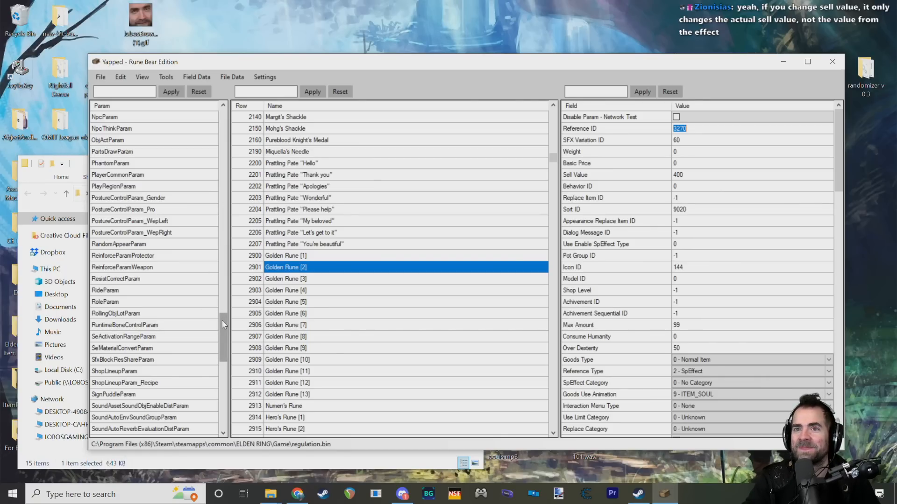
scroll(221, 335, "up", 1)
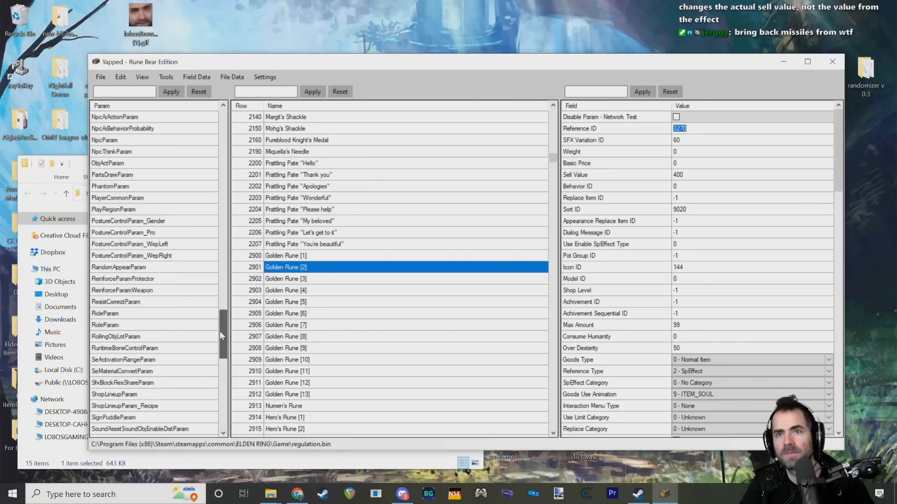
Step: Open the EquipParamAccessory param and look through its talisman rows from first to last
left_click_drag(219, 332, 222, 226)
left_click(173, 233)
scroll(172, 244, "up", 1)
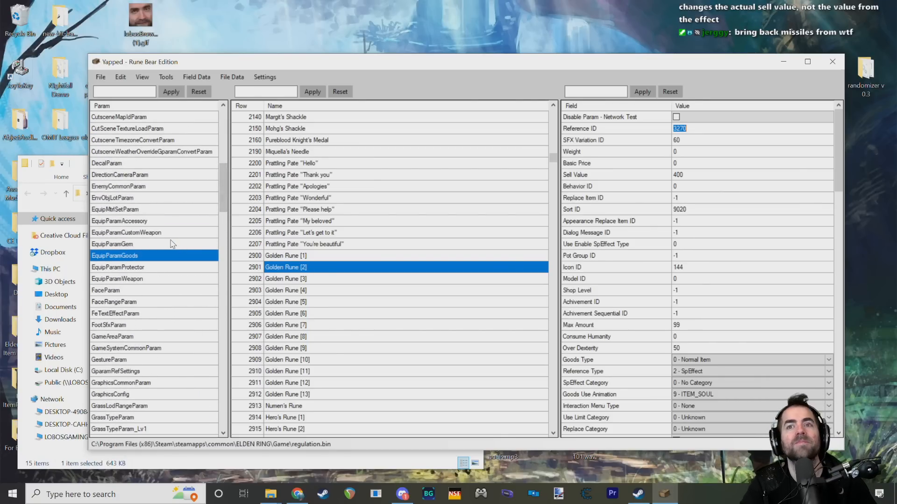
left_click(142, 221)
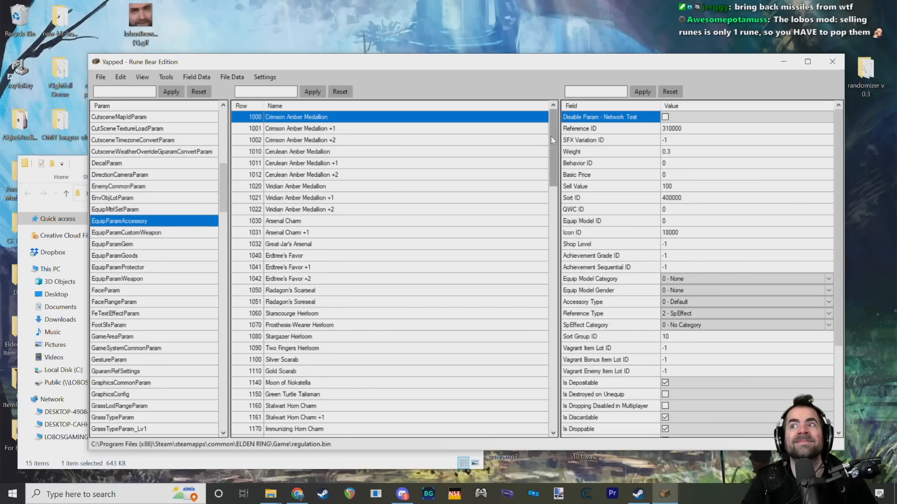
left_click_drag(551, 136, 537, 395)
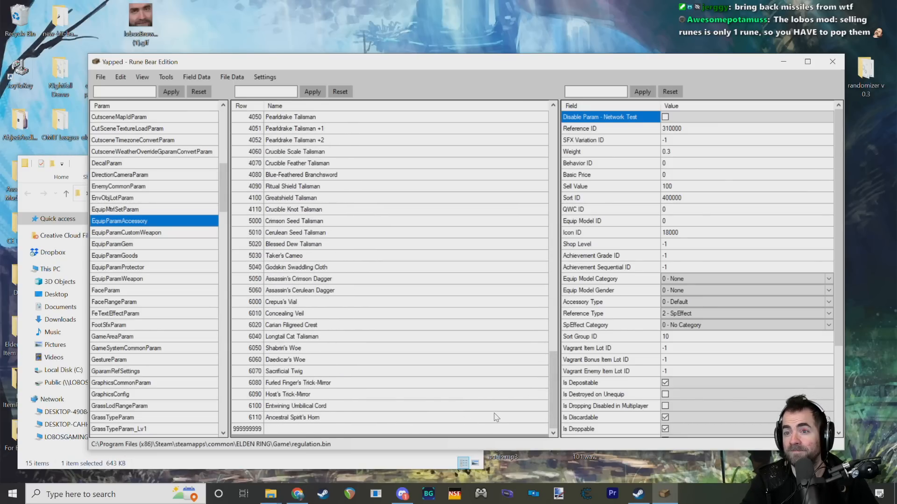
left_click_drag(549, 362, 508, 127)
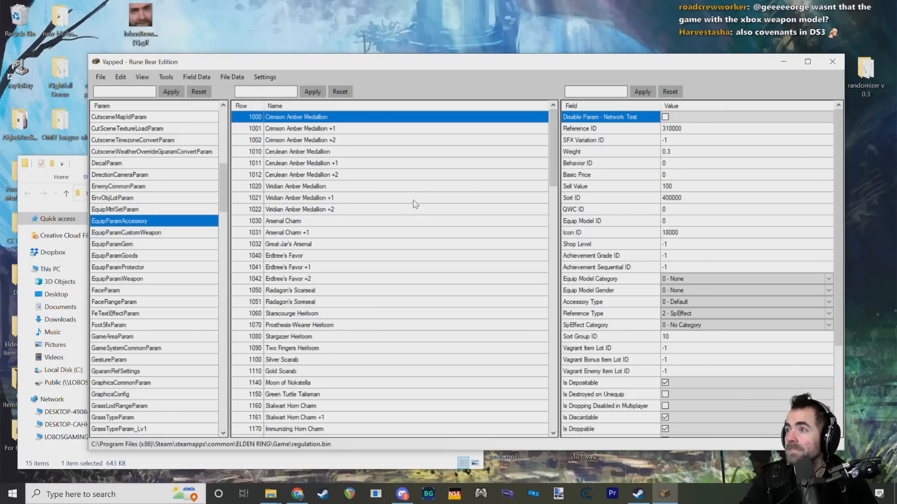
left_click_drag(550, 171, 549, 160)
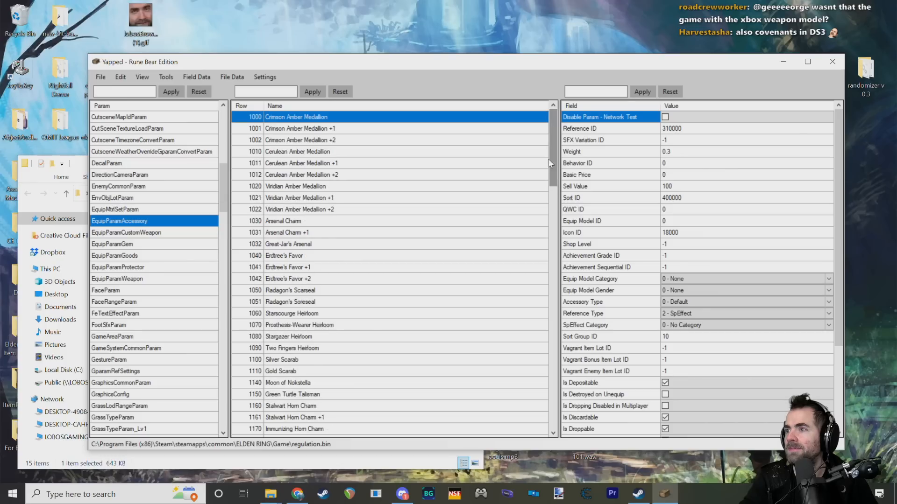
Step: Examine the Crimson Amber Medallion's fields, focusing on its Reference ID, SpEffect entries and Sort ID
left_click(678, 129)
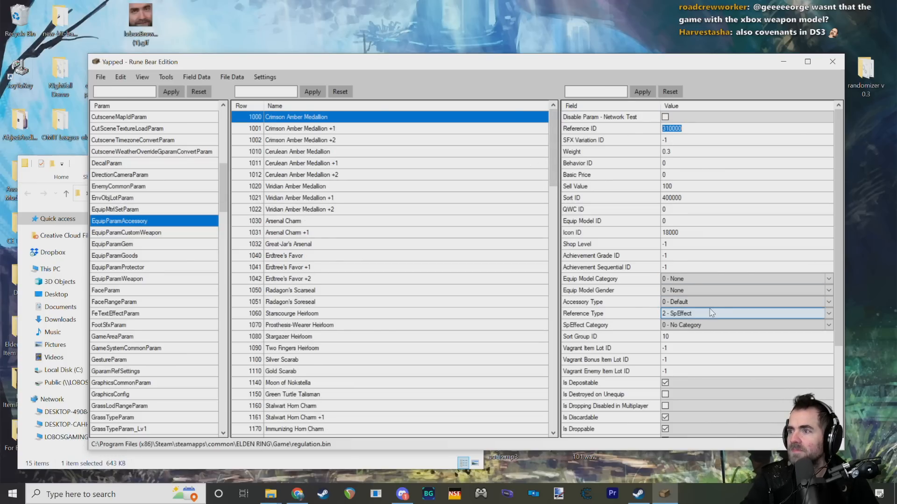
scroll(710, 313, "down", 3)
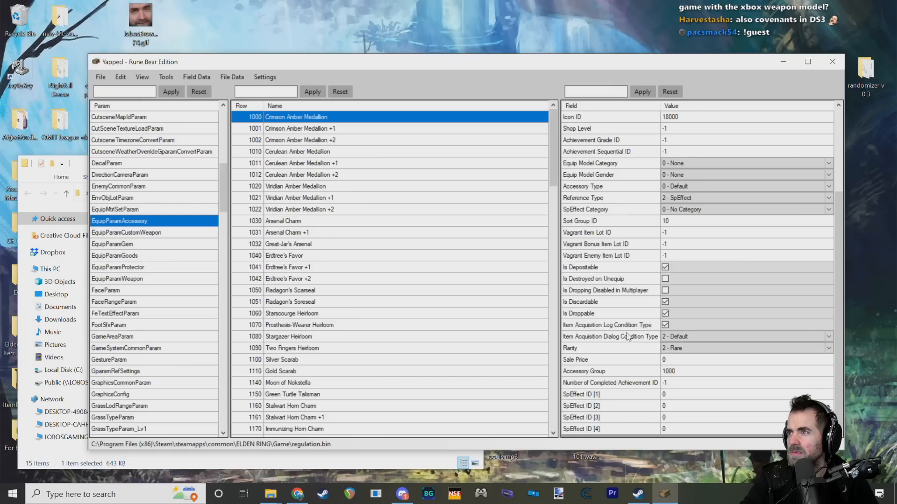
scroll(628, 337, "up", 3)
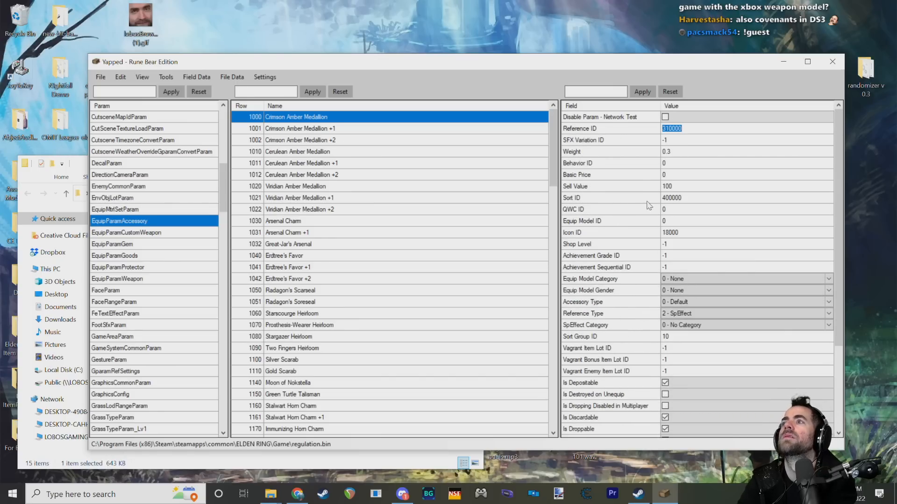
left_click(691, 199)
left_click(609, 201)
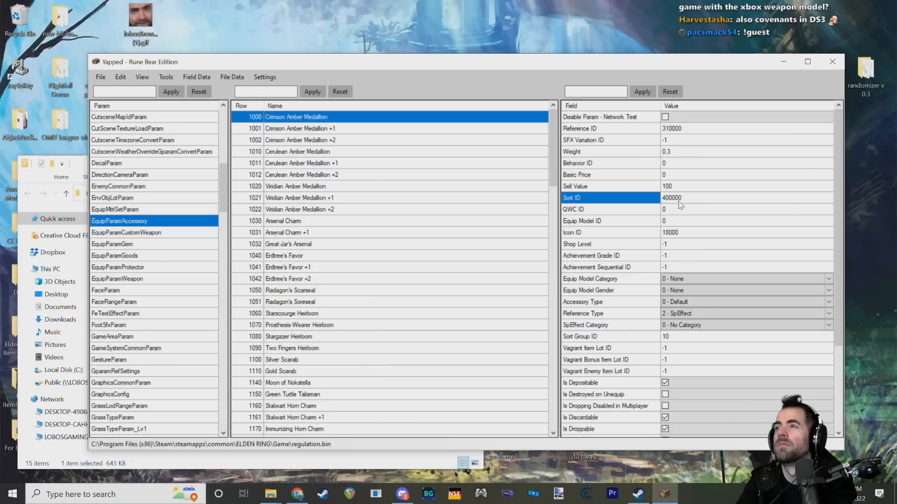
Step: Review the Crimson Amber Medallion's Sort ID, Sell Value, Basic Price, Behavior ID, Weight and Reference ID fields
left_click(681, 205)
left_click(626, 206)
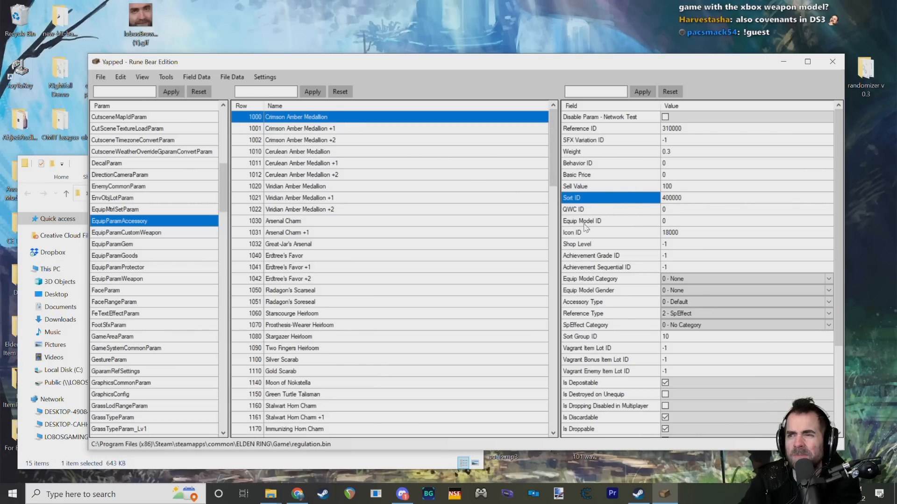
scroll(614, 156, "down", 3)
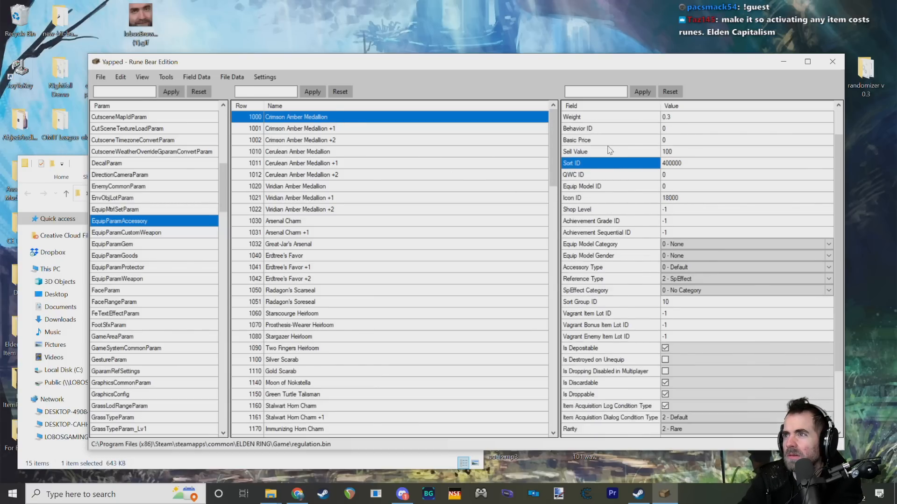
scroll(619, 171, "up", 4)
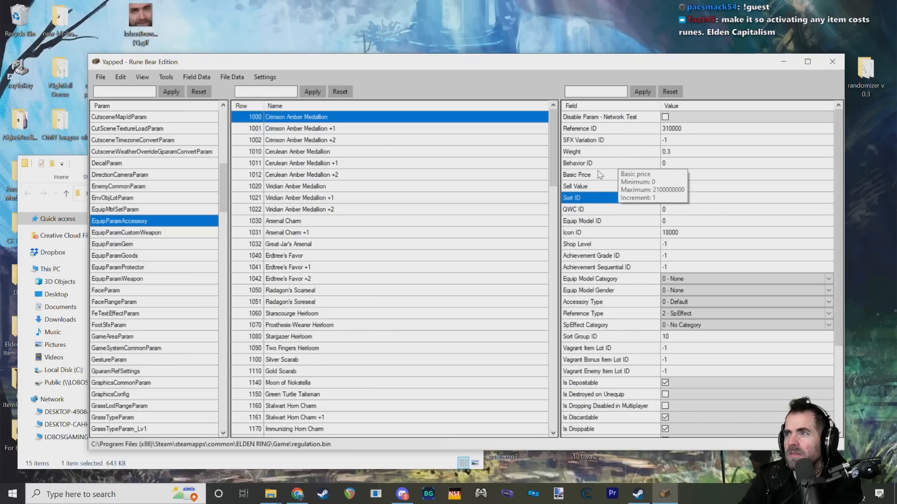
left_click(612, 187)
left_click(612, 175)
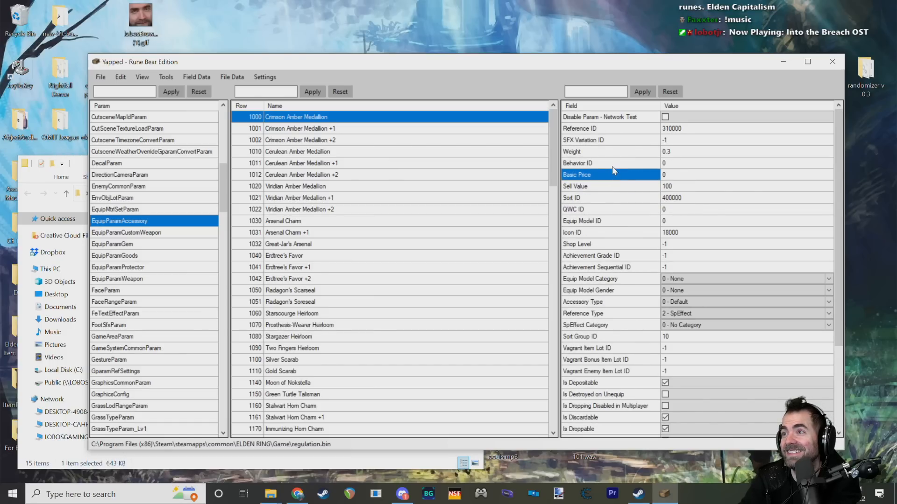
left_click(612, 165)
left_click(613, 153)
left_click(612, 130)
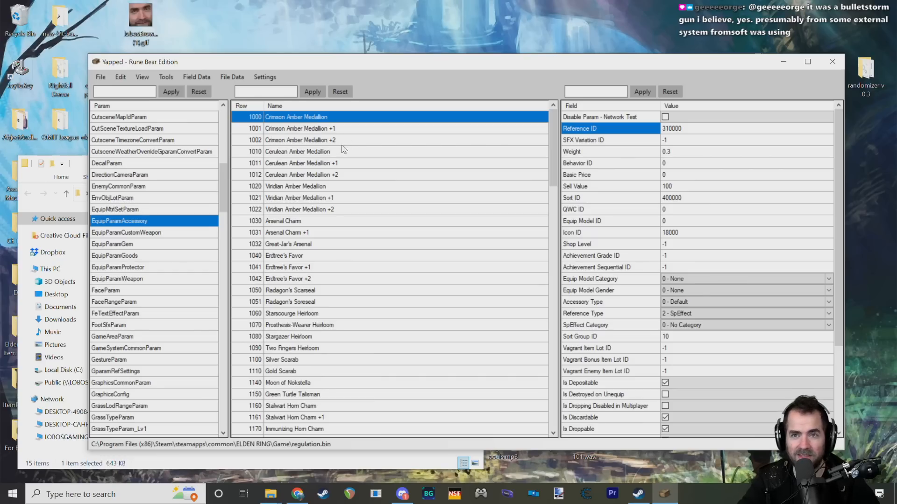
Step: Look through the Crimson Amber Medallion's remaining fields, including the SpEffect IDs, and browse the other talisman rows
scroll(612, 222, "down", 3)
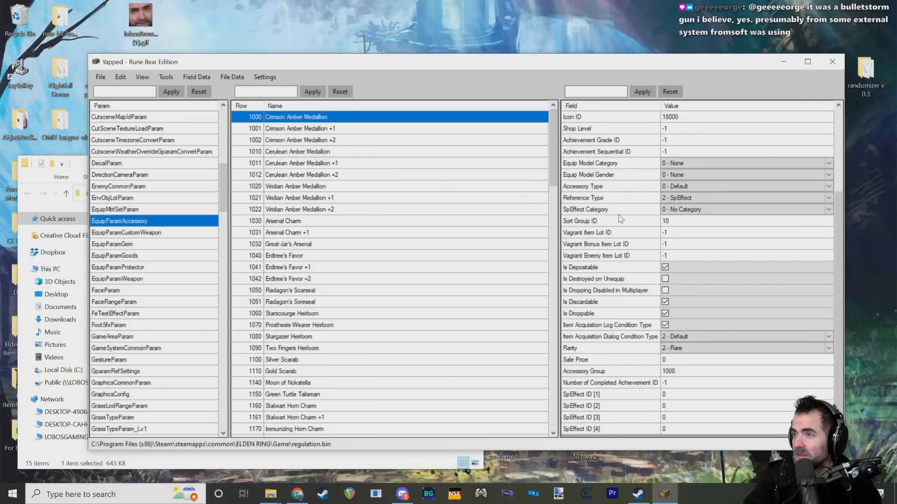
scroll(621, 219, "up", 1)
scroll(622, 222, "down", 1)
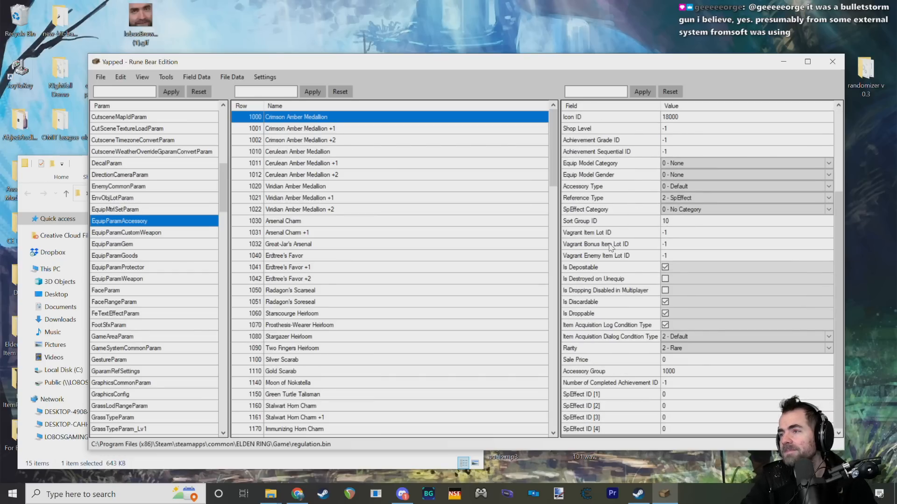
scroll(609, 280, "up", 3)
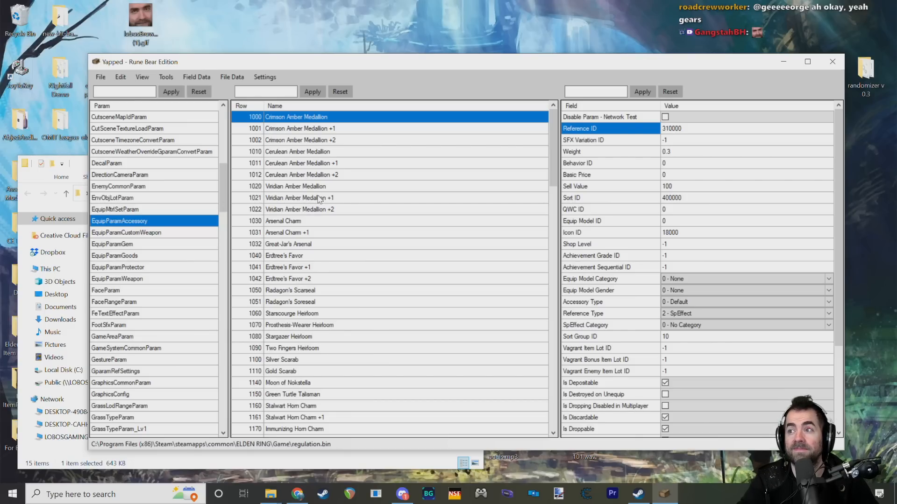
scroll(285, 225, "down", 20)
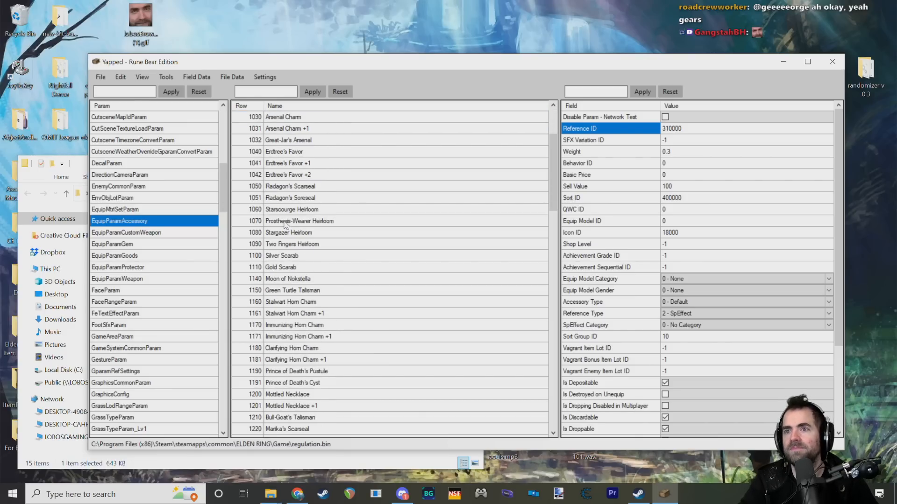
scroll(283, 228, "down", 10)
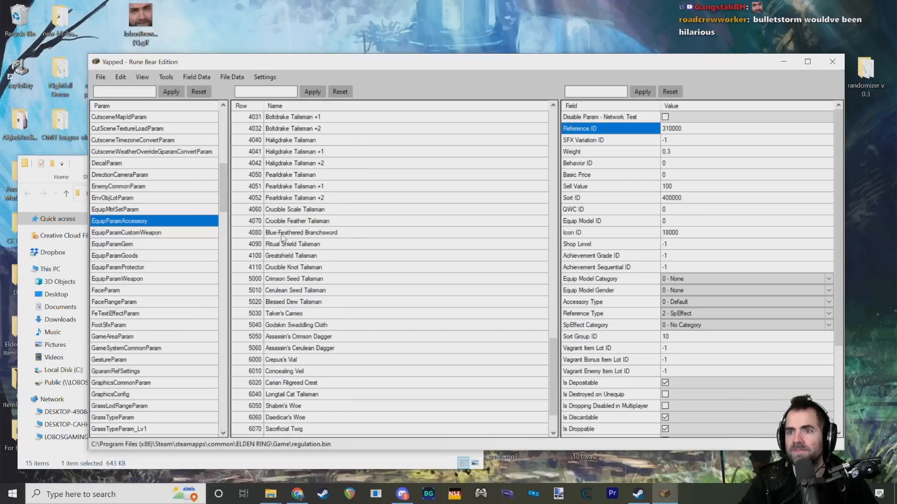
left_click_drag(554, 390, 556, 126)
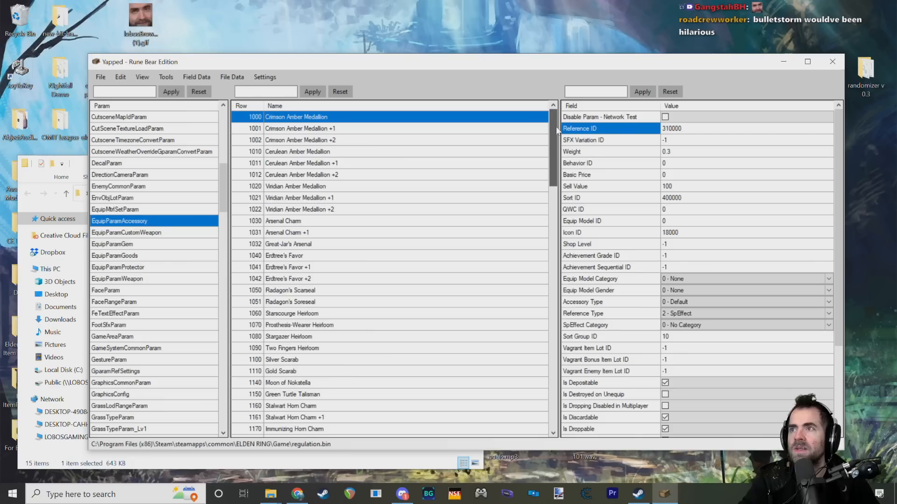
Step: Check the Reference ID of Cerulean Amber Medallion +2, and open the SpEffectParam param it refers to
left_click(322, 134)
left_click(320, 152)
left_click(317, 175)
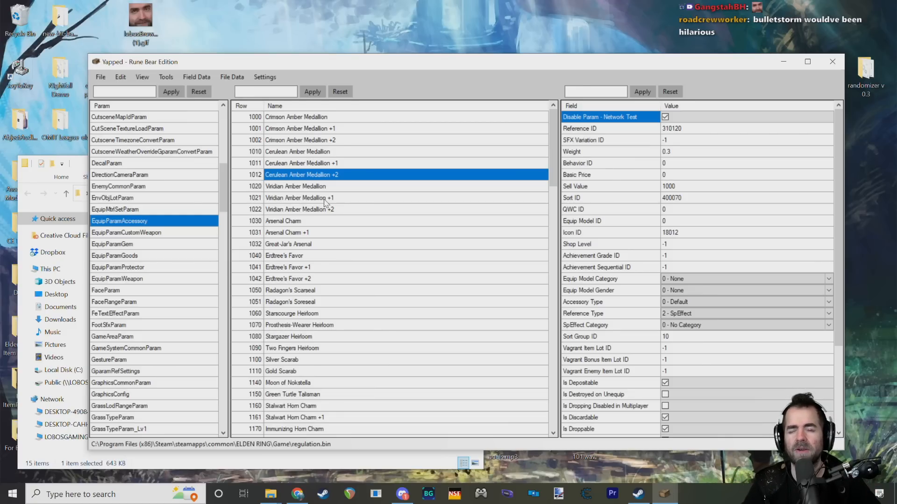
left_click(685, 131)
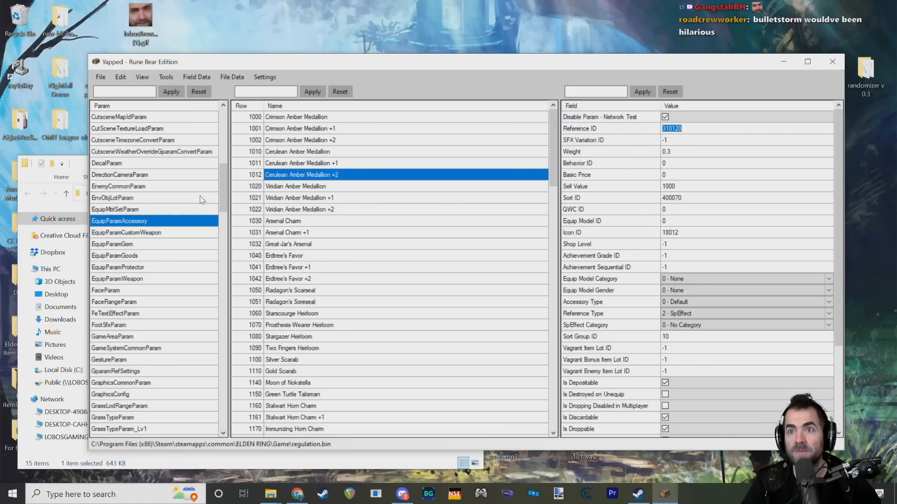
scroll(201, 200, "down", 20)
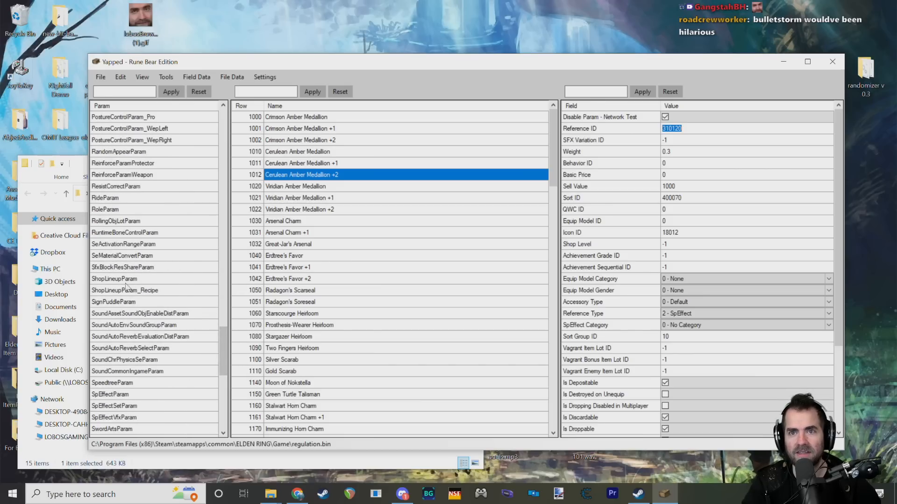
left_click(196, 396)
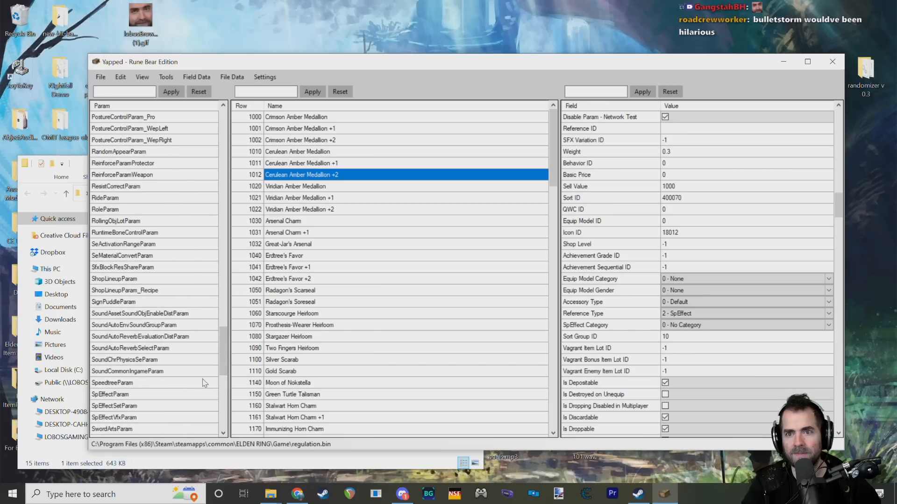
Step: Return to the EquipParamAccessory param and compare its entry with the Golden Rune [2] entry in EquipParamGoods
left_click_drag(224, 361, 220, 194)
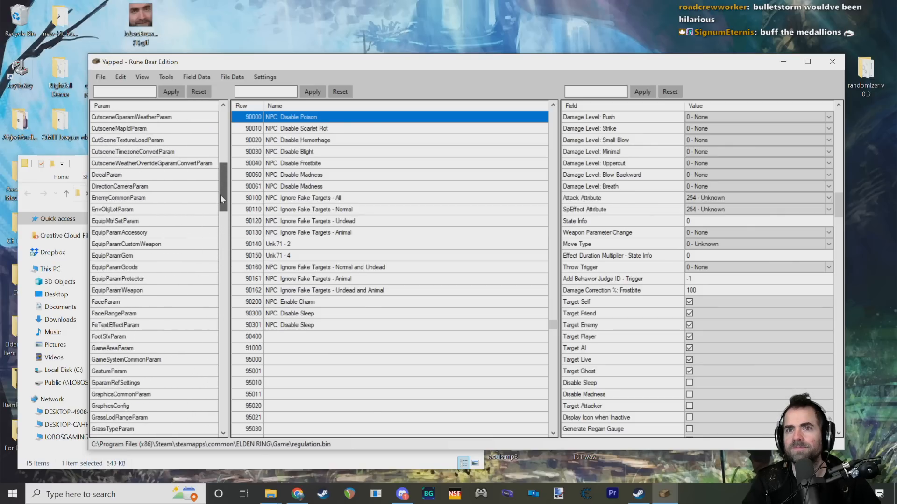
left_click(120, 233)
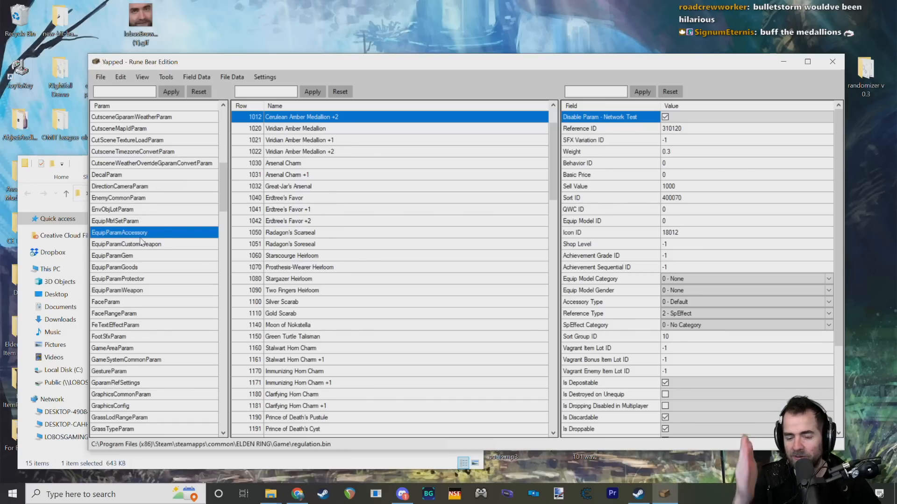
left_click(125, 242)
left_click(132, 232)
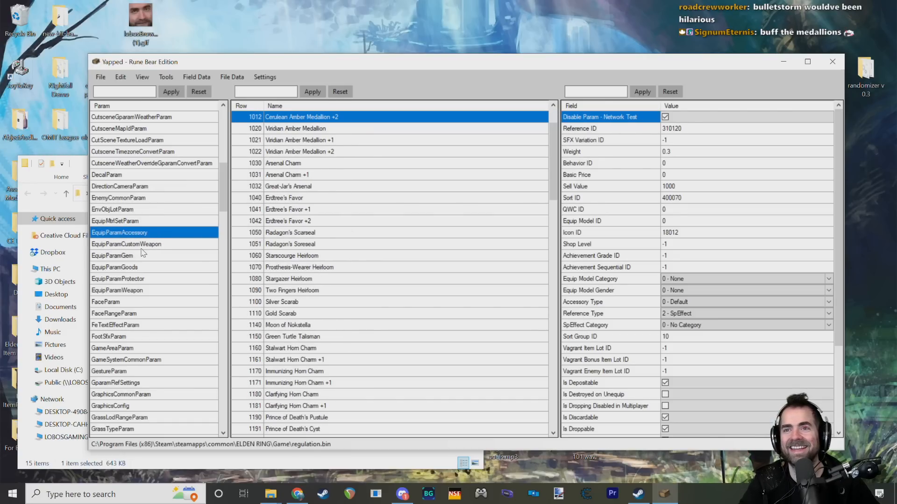
left_click(178, 269)
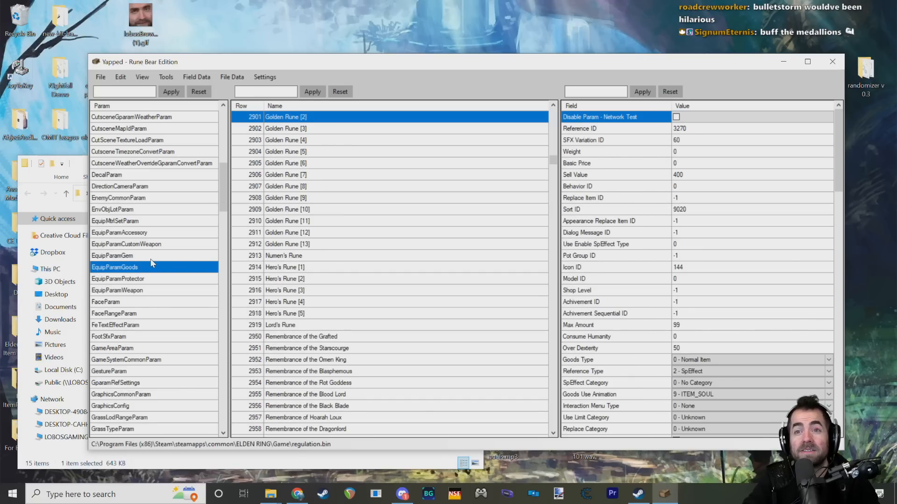
left_click(146, 234)
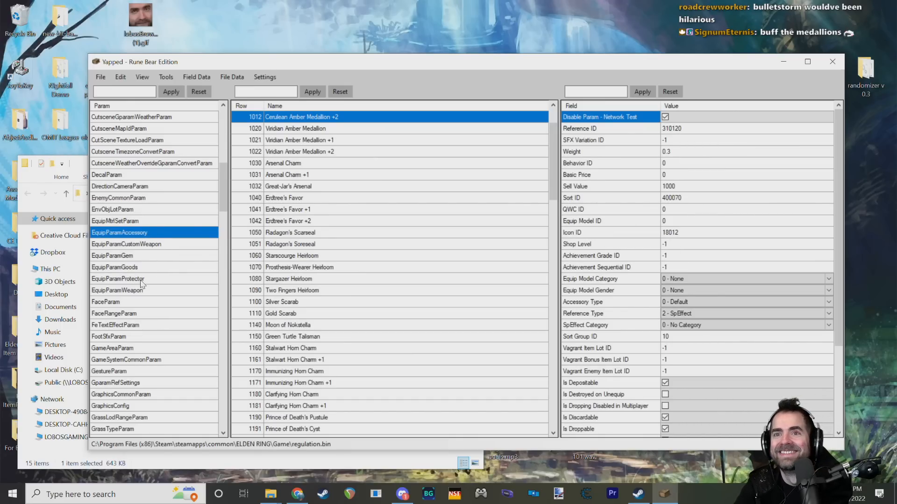
Step: Open the EquipParamGem param and look through its Ash of War rows from first to last
left_click(136, 256)
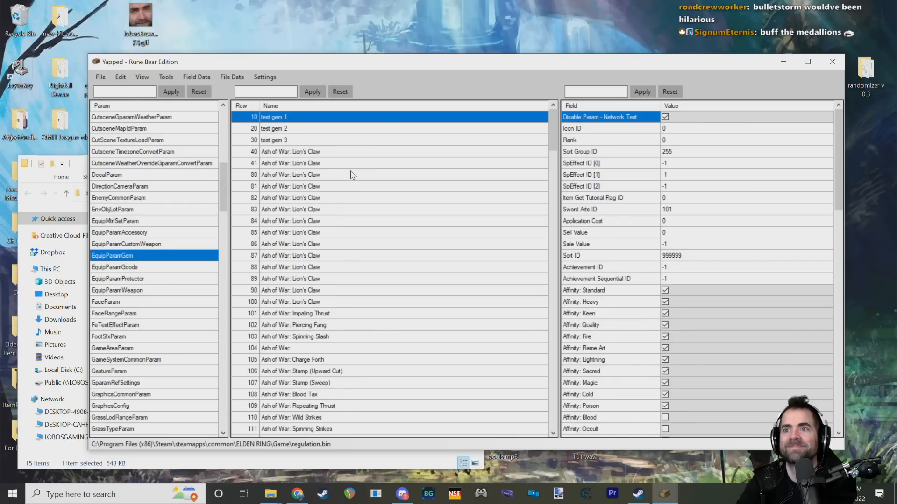
scroll(354, 175, "down", 3)
scroll(387, 174, "down", 3)
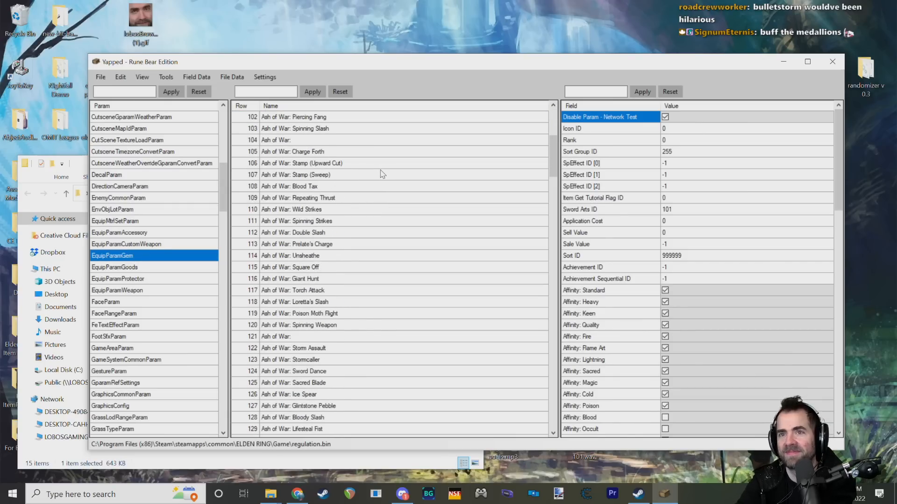
scroll(388, 168, "up", 6)
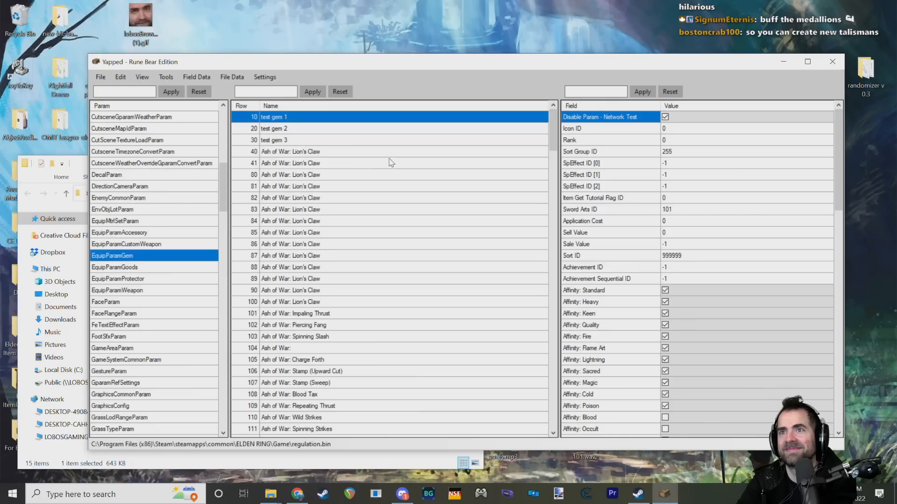
scroll(390, 165, "down", 3)
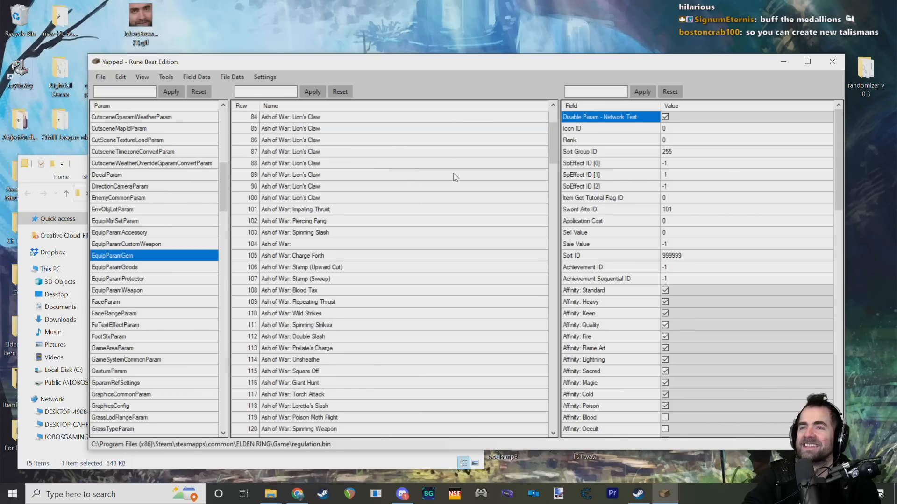
scroll(462, 172, "down", 15)
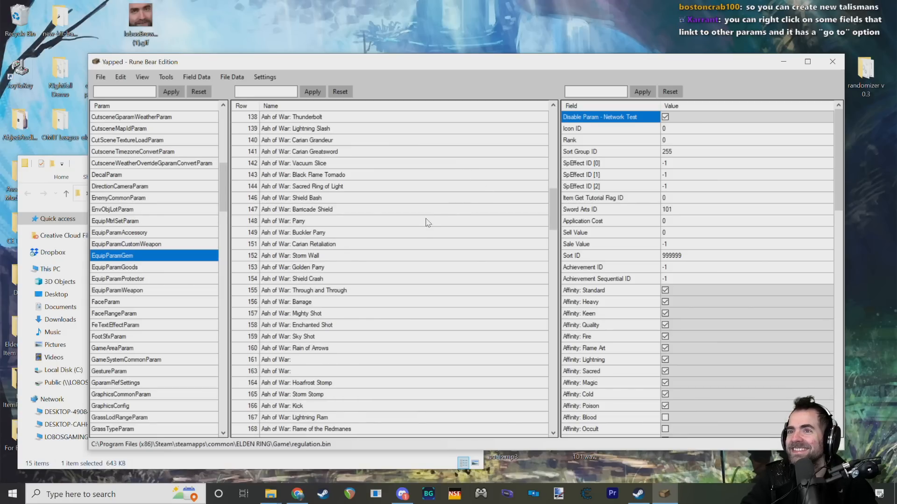
left_click_drag(553, 209, 554, 420)
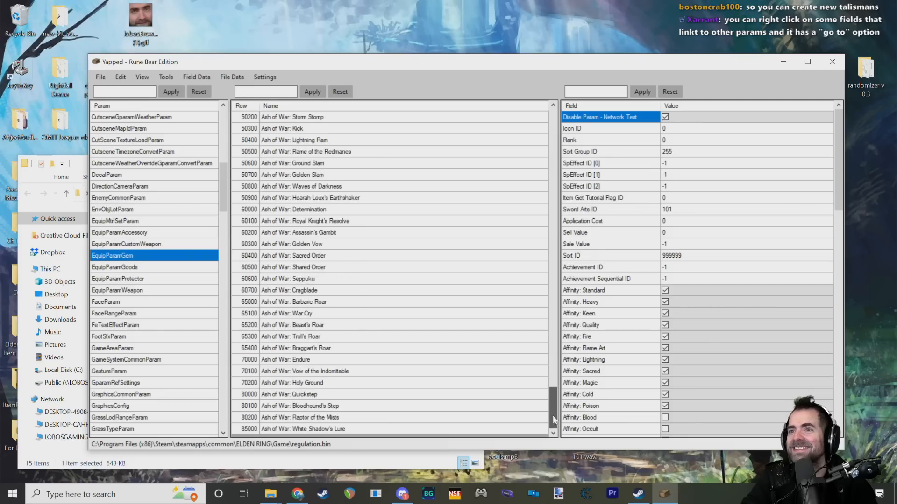
scroll(547, 395, "up", 3)
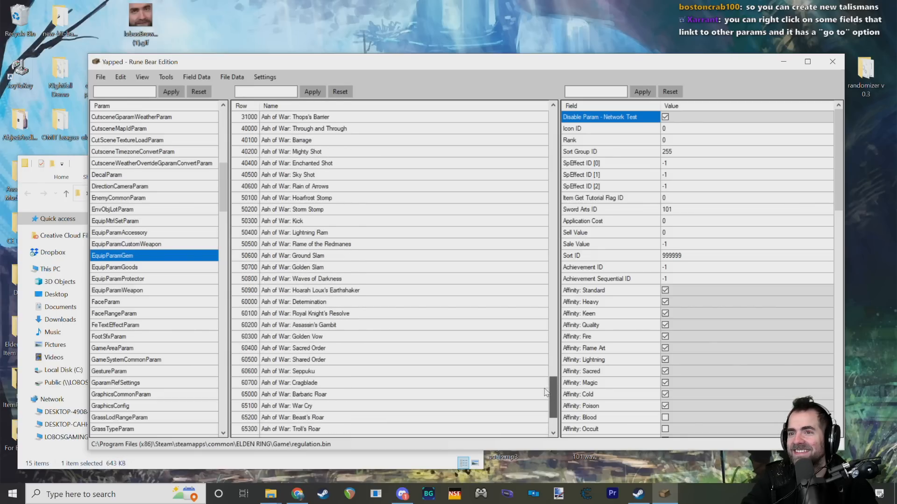
scroll(545, 391, "up", 20)
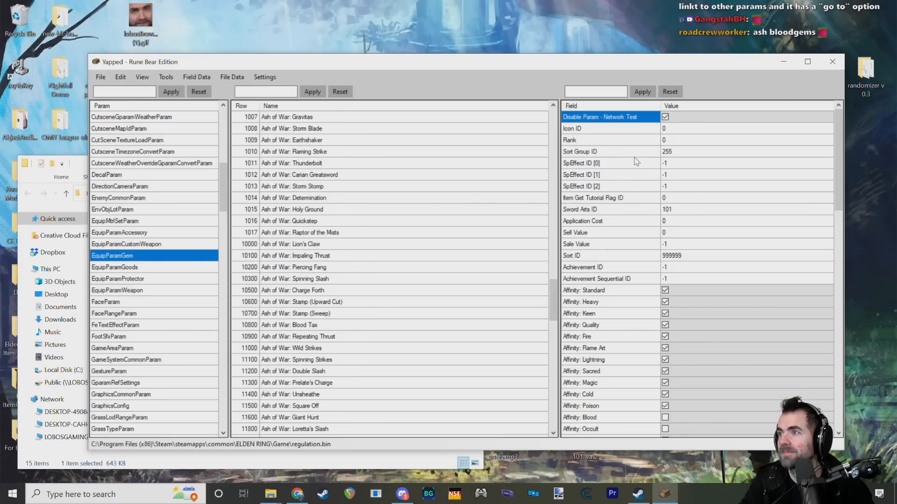
left_click_drag(553, 288, 553, 118)
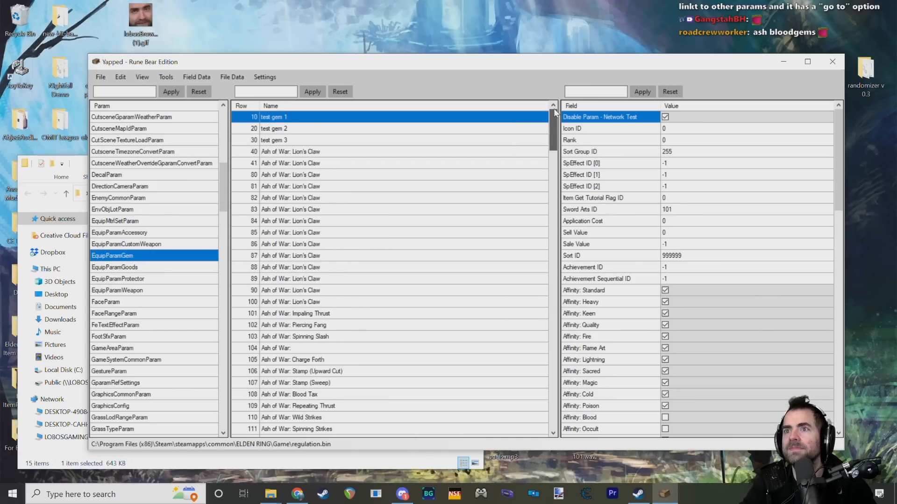
scroll(325, 241, "down", 3)
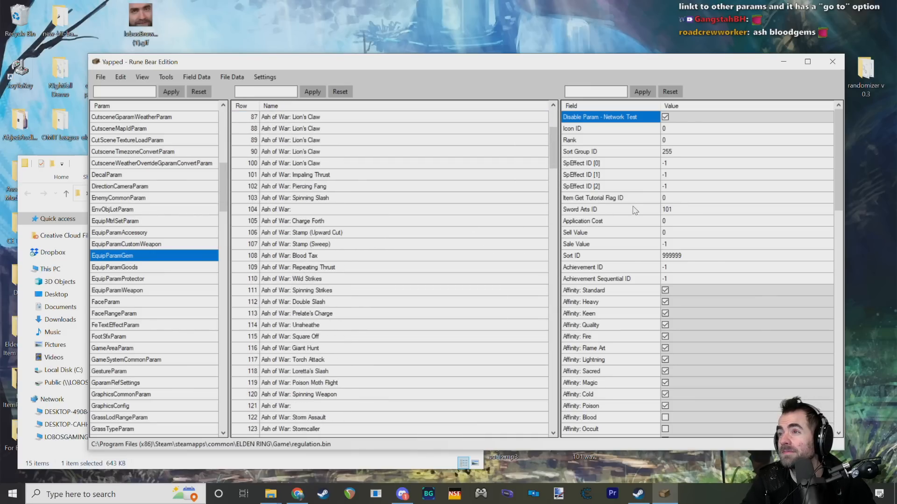
Step: Examine the fields of Ash of War: Blood Tax, focusing on Item Get Tutorial Flag ID, Sword Arts ID and the affinity options
mouse_move(588, 216)
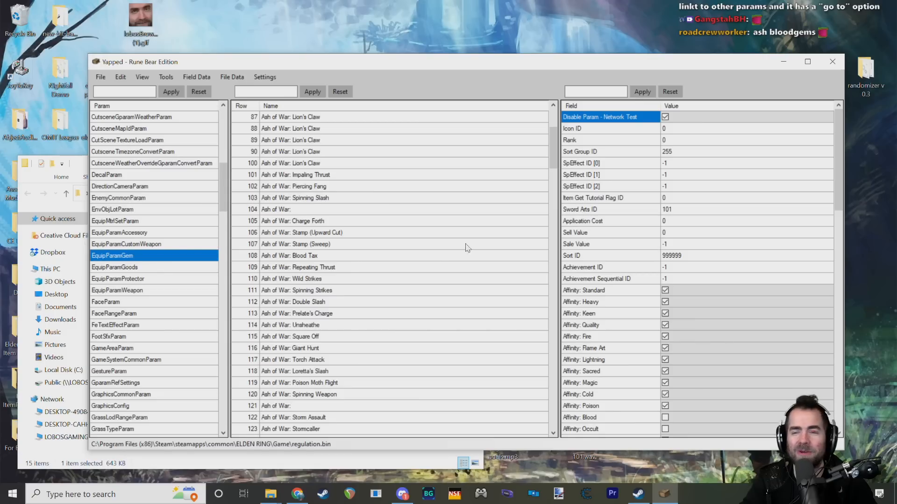
left_click(306, 257)
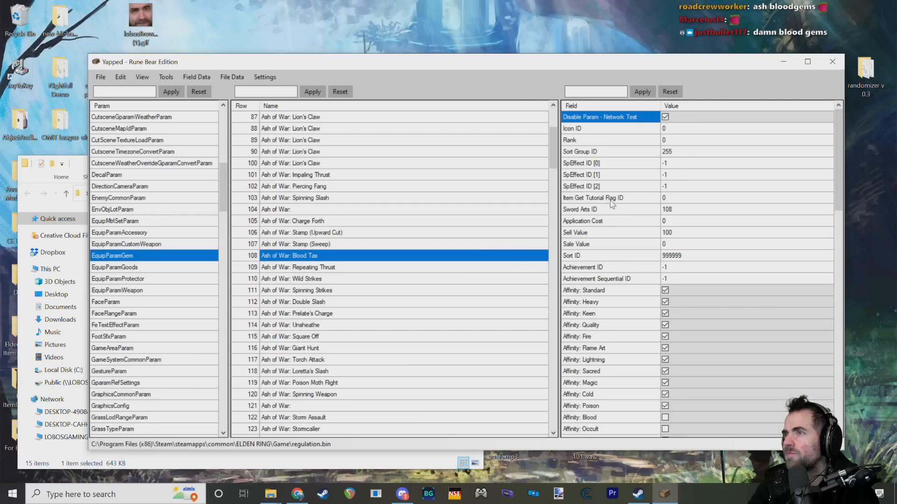
left_click(667, 154)
left_click(625, 202)
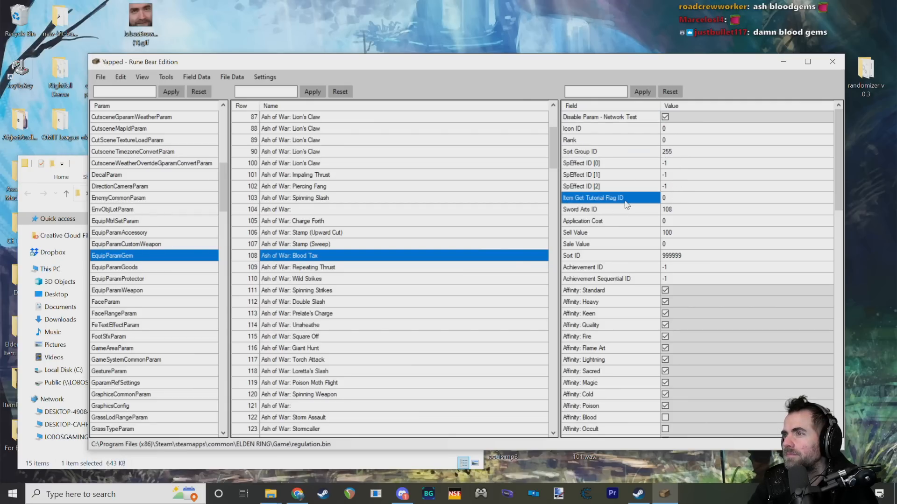
left_click(622, 214)
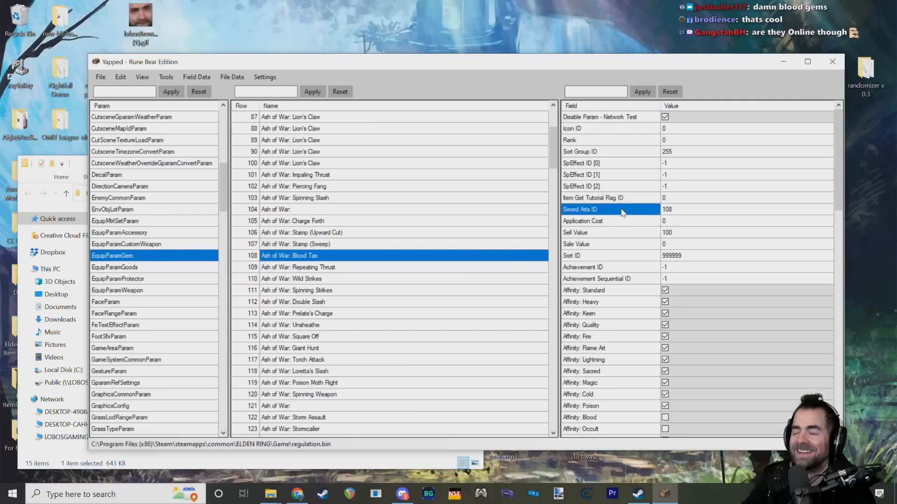
scroll(607, 236, "down", 5)
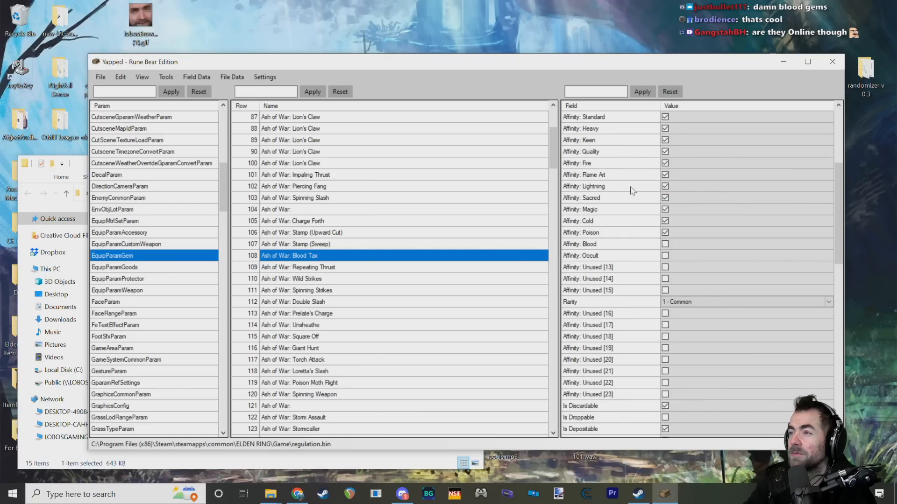
Step: Review the weapon availability and SpEffect fields of Ash of War: Blood Tax, and select its Sword Arts ID value
scroll(608, 187, "down", 4)
scroll(607, 187, "down", 8)
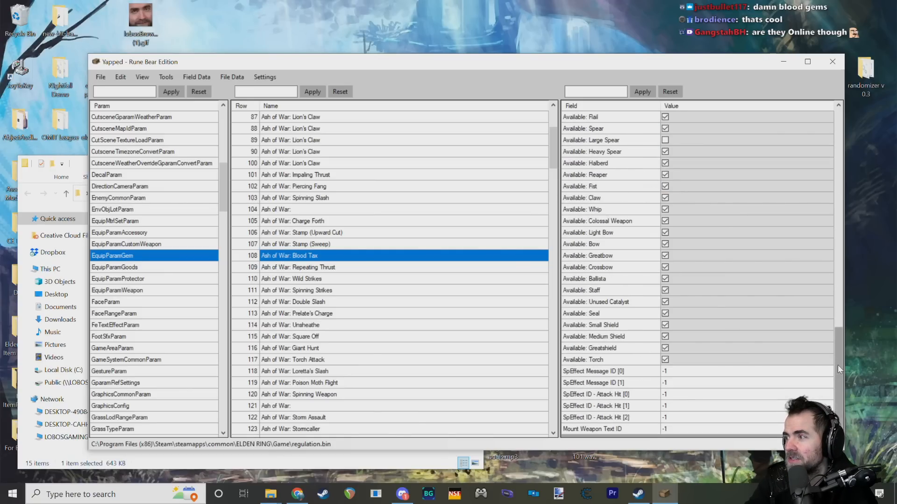
left_click_drag(837, 365, 838, 138)
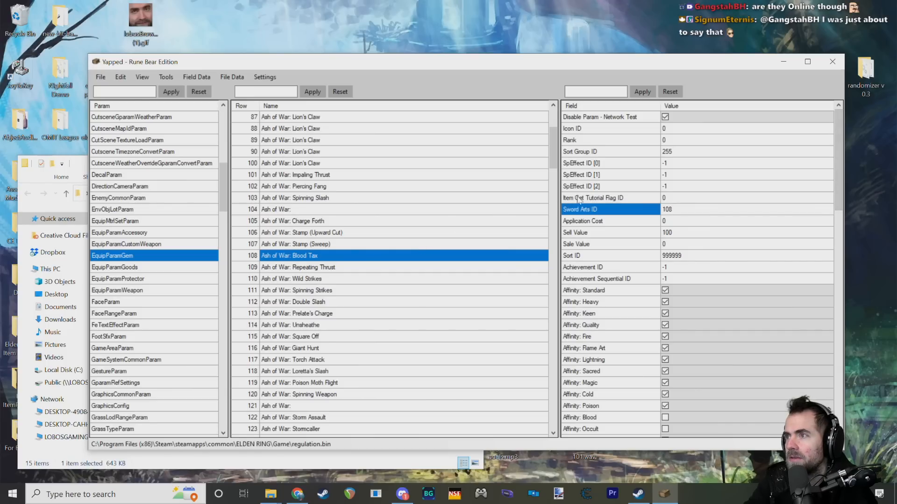
key("Up")
left_click(612, 213)
left_click(665, 209)
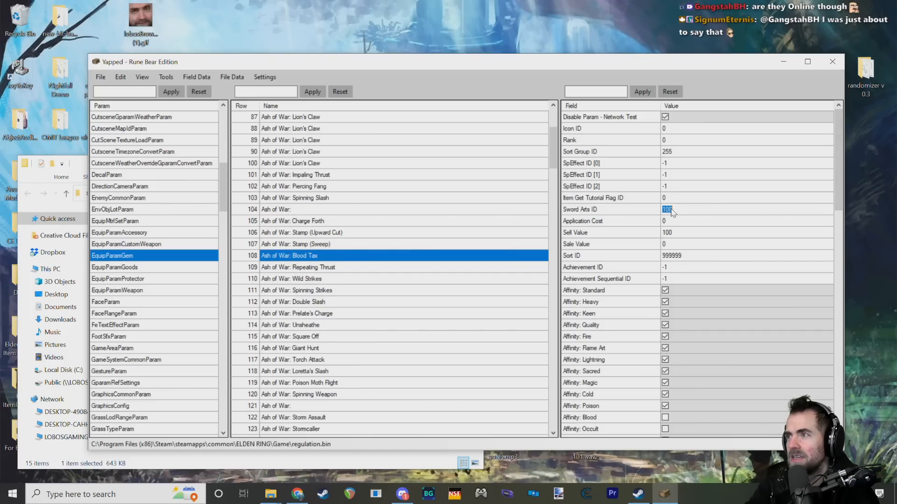
mouse_move(653, 209)
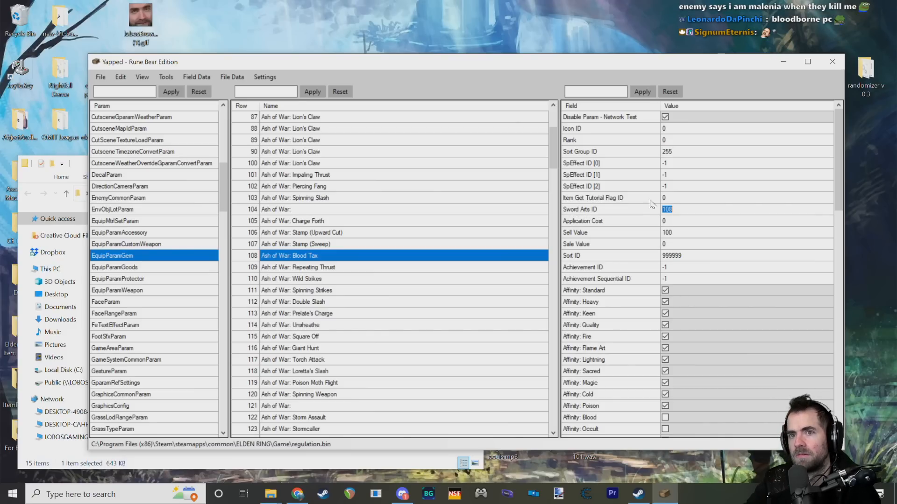
Step: Open the SwordArtsParam param and examine row 0's Text ID, Arts Points, FP Consumption and Icon ID fields
left_click_drag(222, 189, 221, 342)
scroll(124, 308, "down", 6)
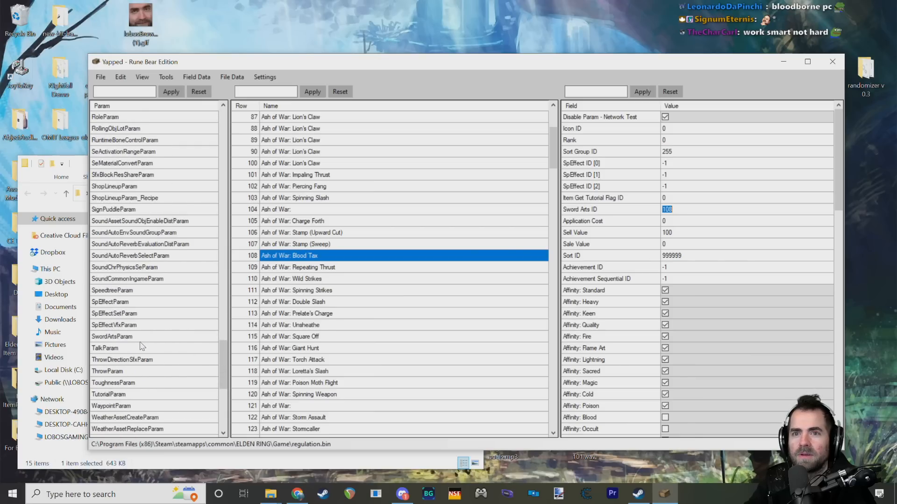
left_click(123, 304)
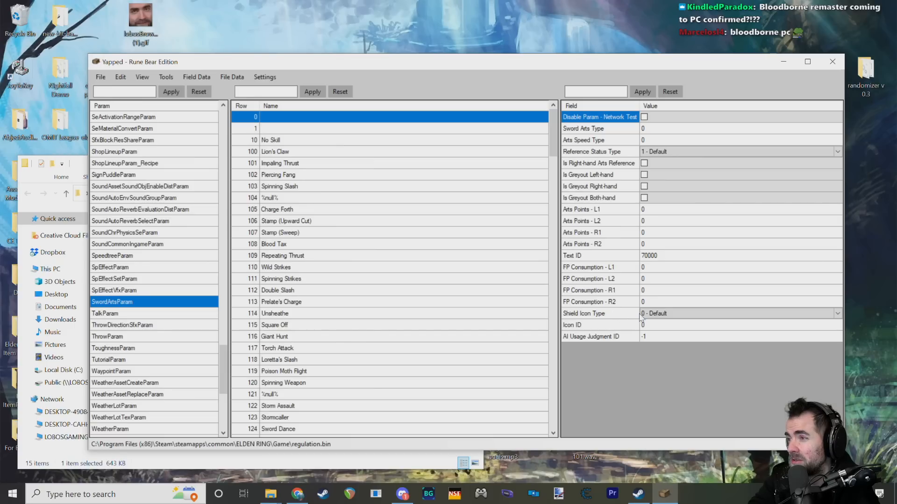
left_click(658, 254)
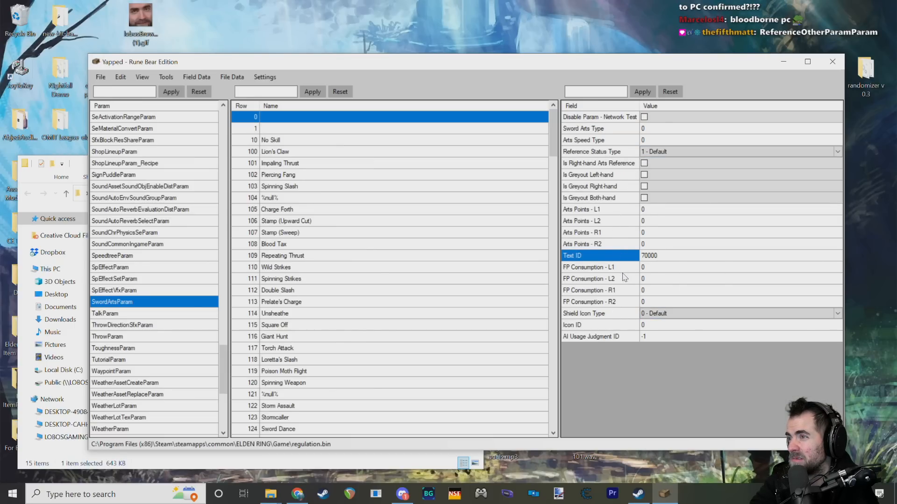
mouse_move(617, 340)
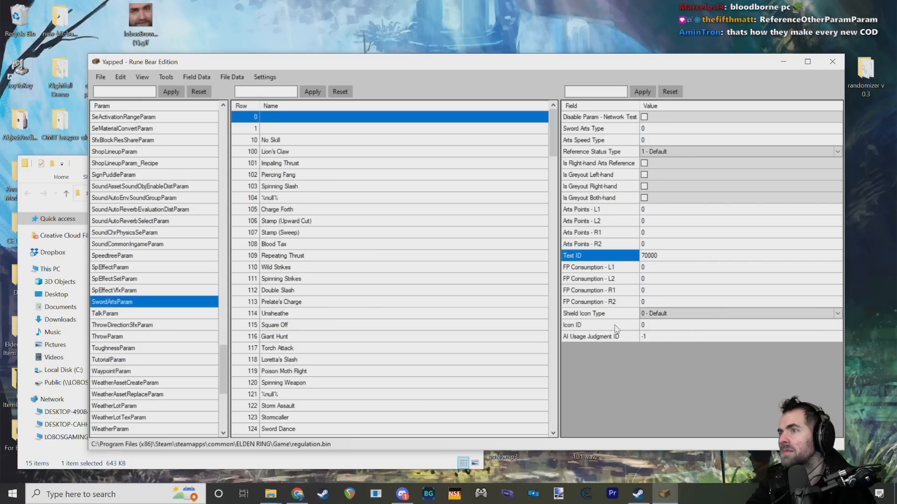
mouse_move(602, 245)
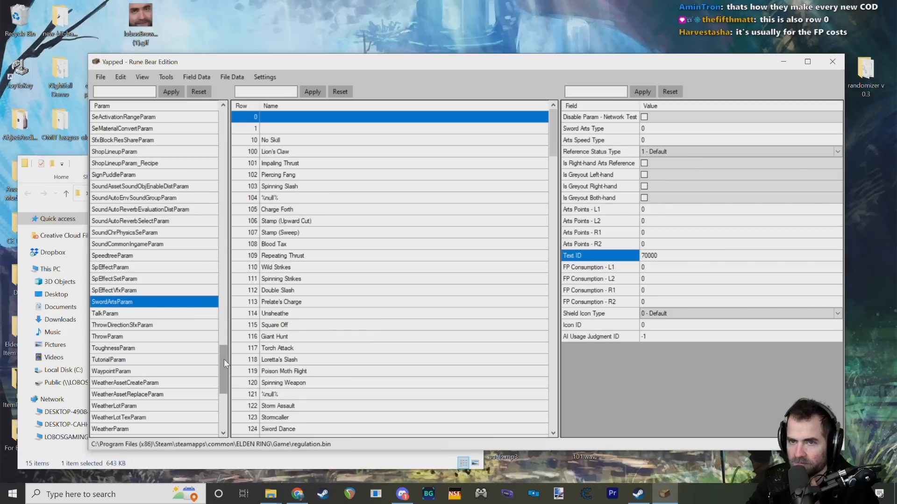
Step: Return to the EquipParamGem param and look over the Ash of War rows following Blood Tax
left_click_drag(225, 359, 223, 154)
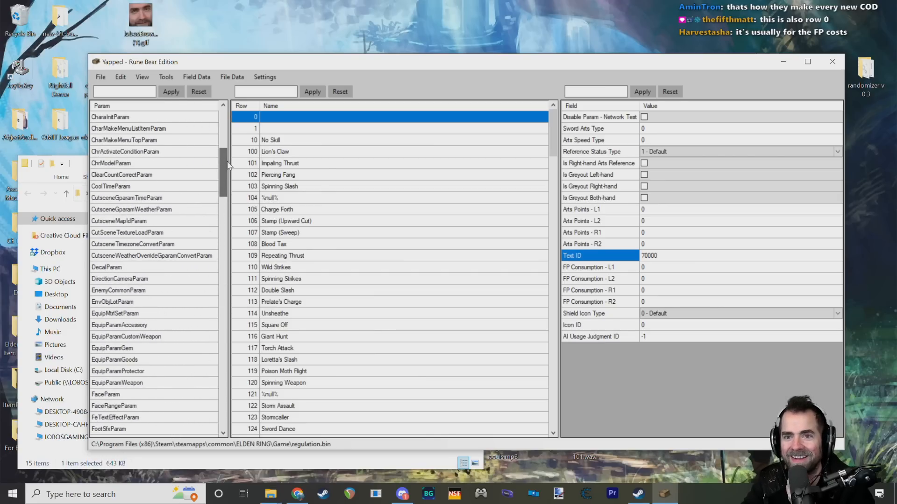
left_click(144, 348)
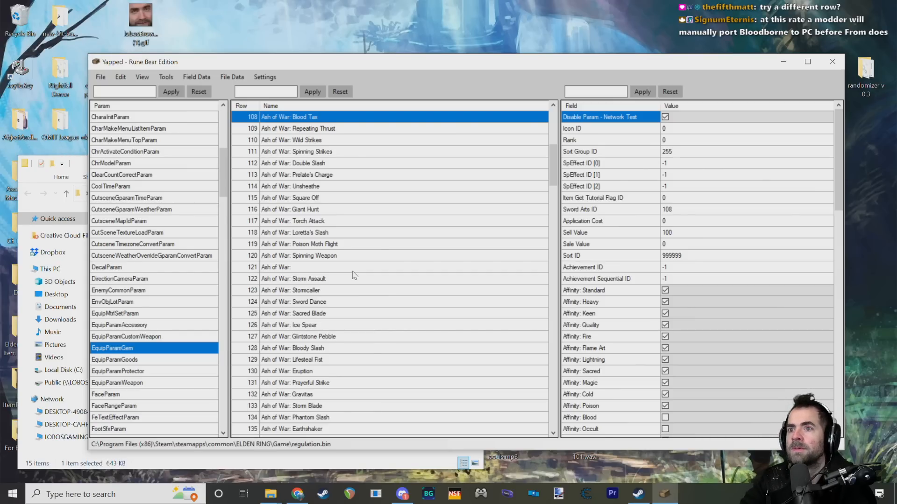
scroll(271, 215, "down", 12)
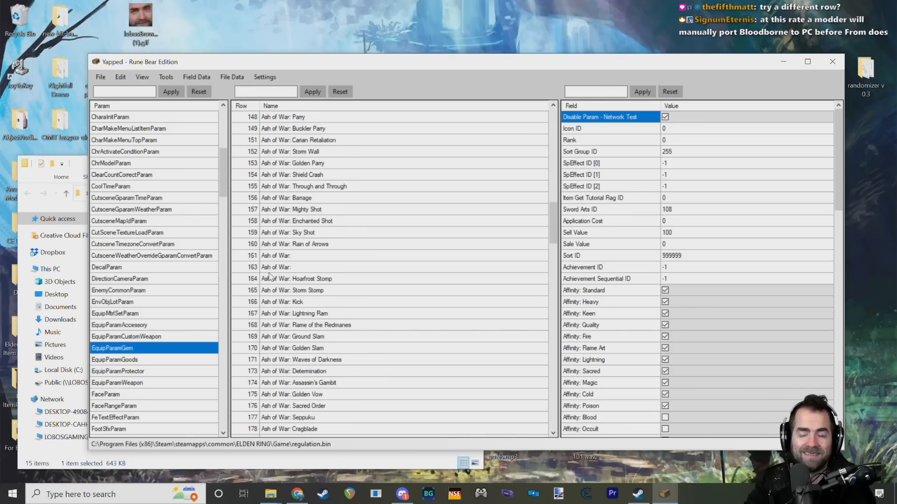
scroll(269, 276, "up", 8)
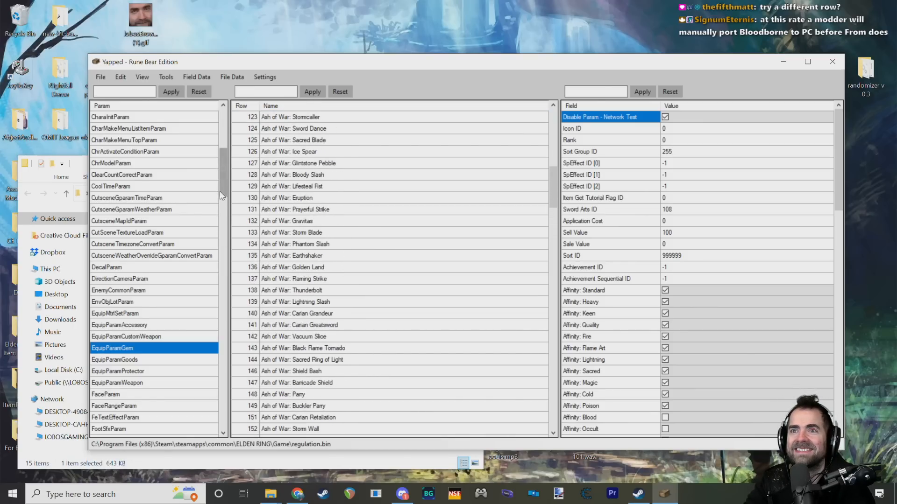
scroll(222, 196, "down", 2)
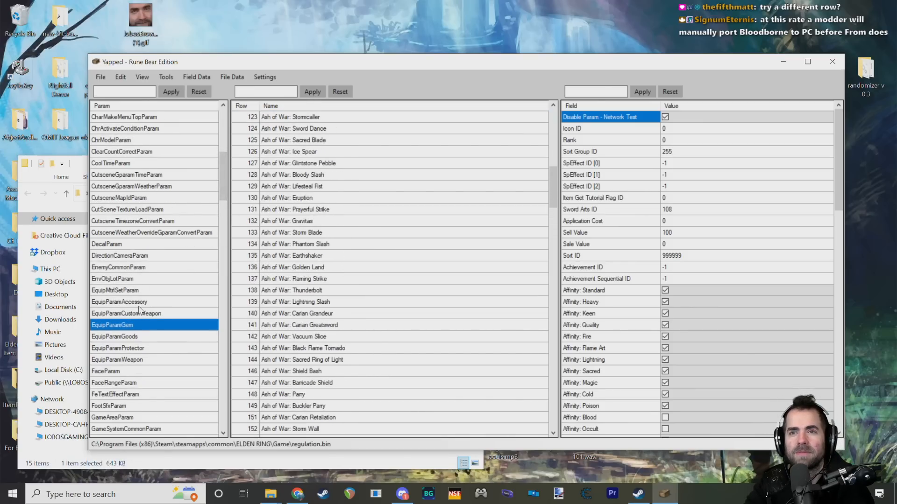
Step: Open the EquipParamProtector param and browse its armor rows, checking Alberich's Pointed Hat and Perfumer's Traveling Garb (Altered)
left_click(131, 349)
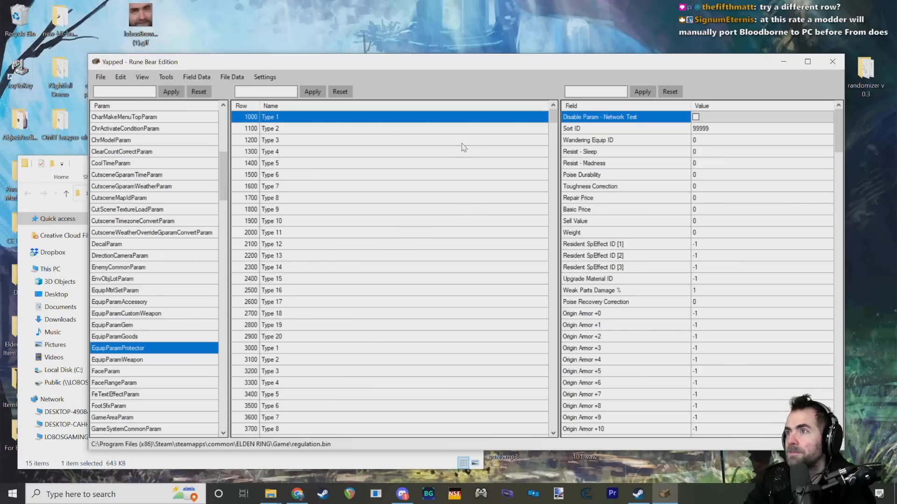
left_click_drag(554, 114, 554, 133)
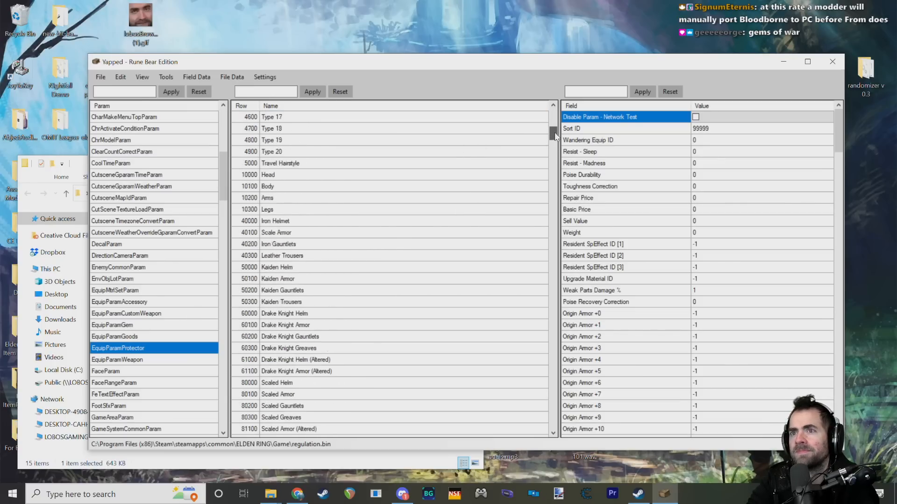
scroll(403, 227, "down", 5)
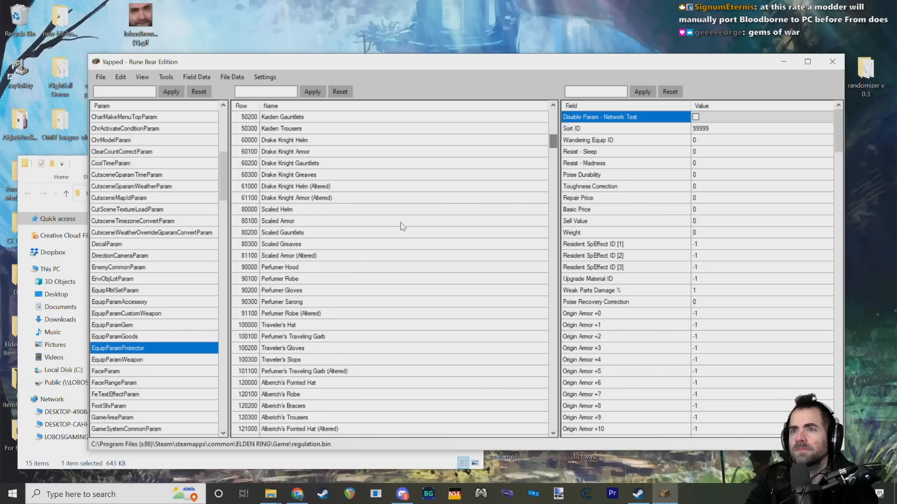
scroll(309, 237, "down", 3)
left_click(284, 280)
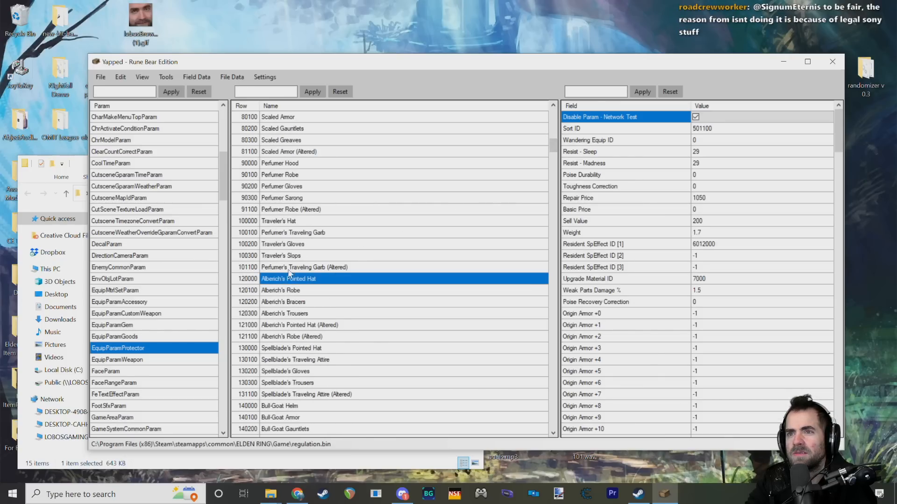
left_click(291, 270)
scroll(301, 181, "up", 6)
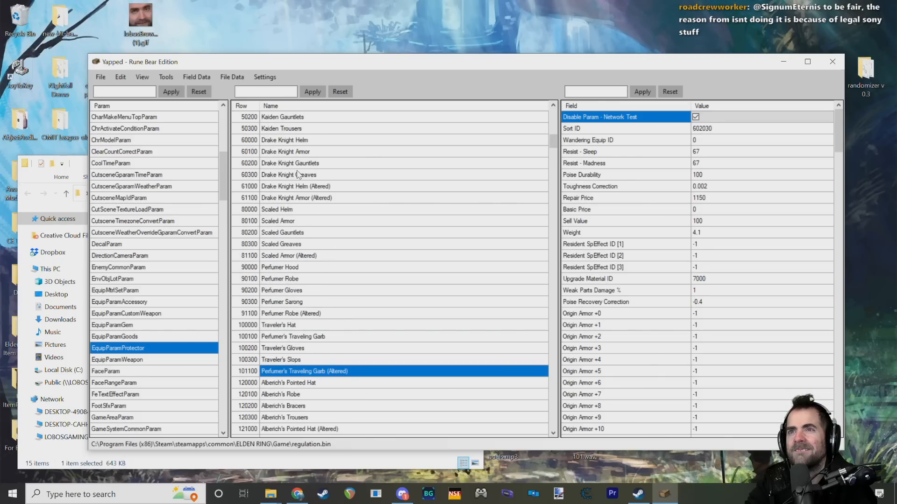
scroll(310, 177, "down", 20)
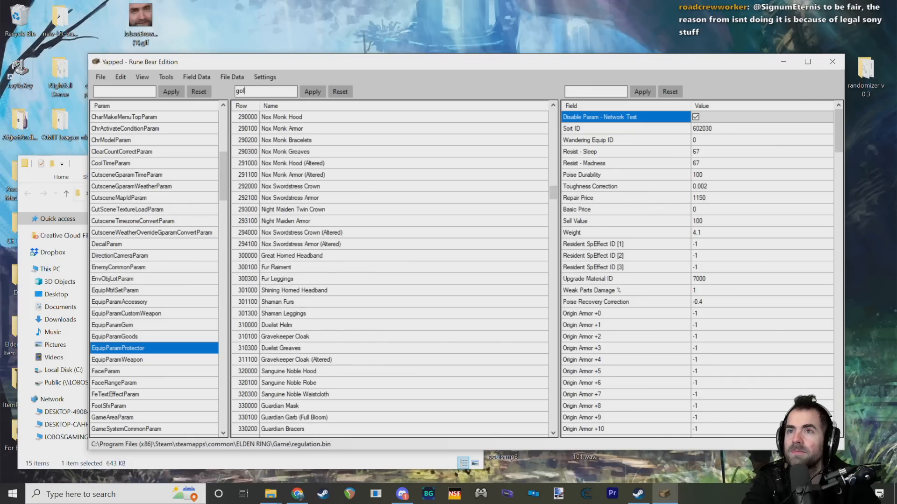
Step: Filter the armor rows by "goldmask" and select Goldmask's Rags
type("dmask")
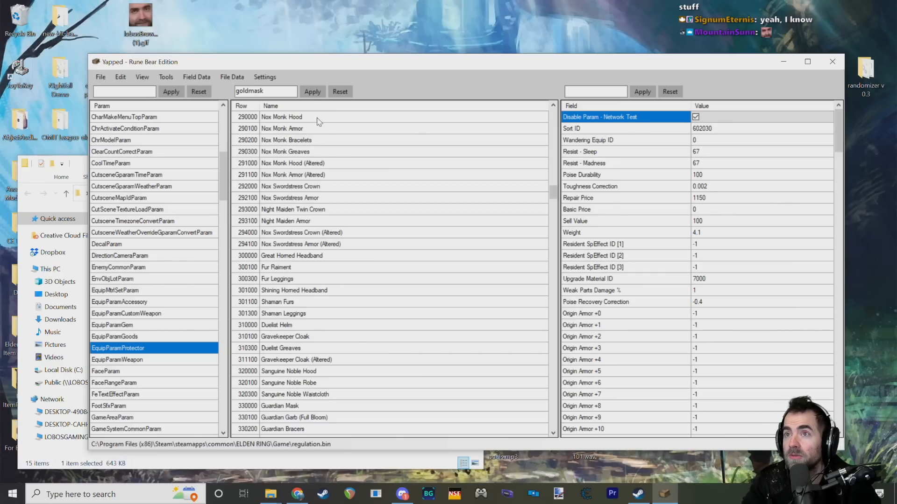
key("Return")
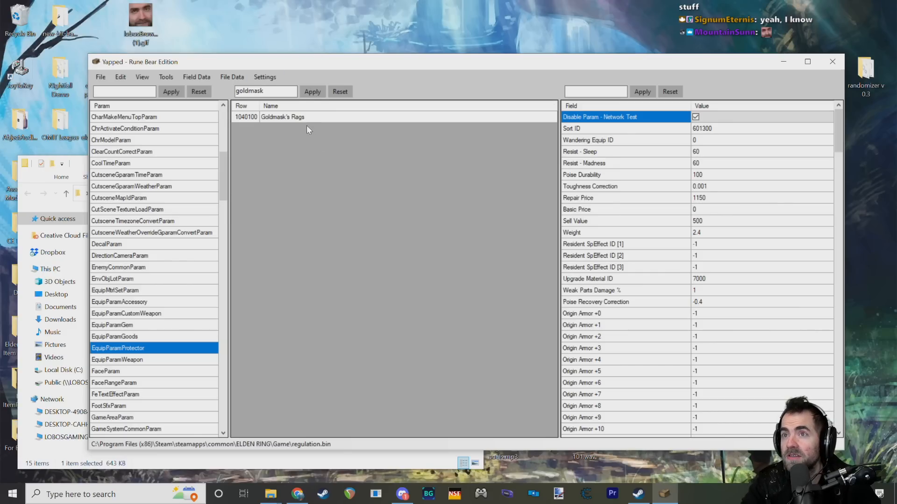
left_click(301, 117)
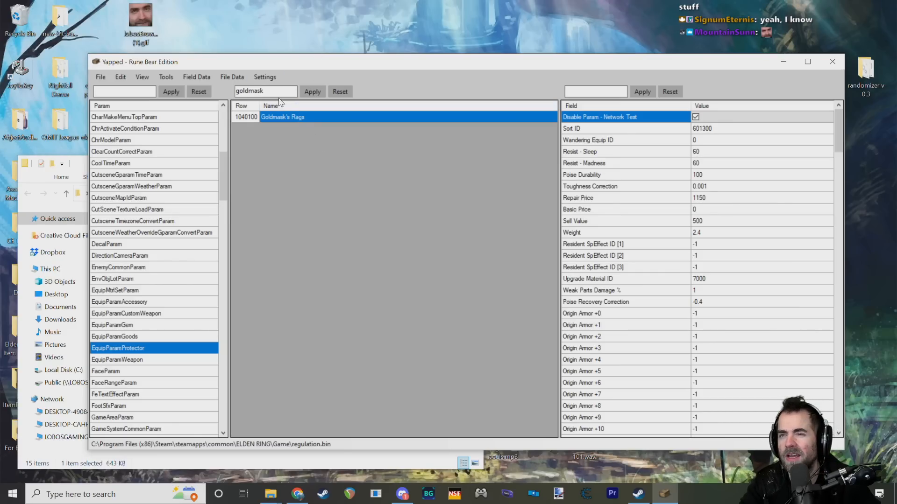
Step: Clear the row filter and select Gold Waistwrap in the full armor list
left_click_drag(282, 91, 204, 108)
key("BackSpace")
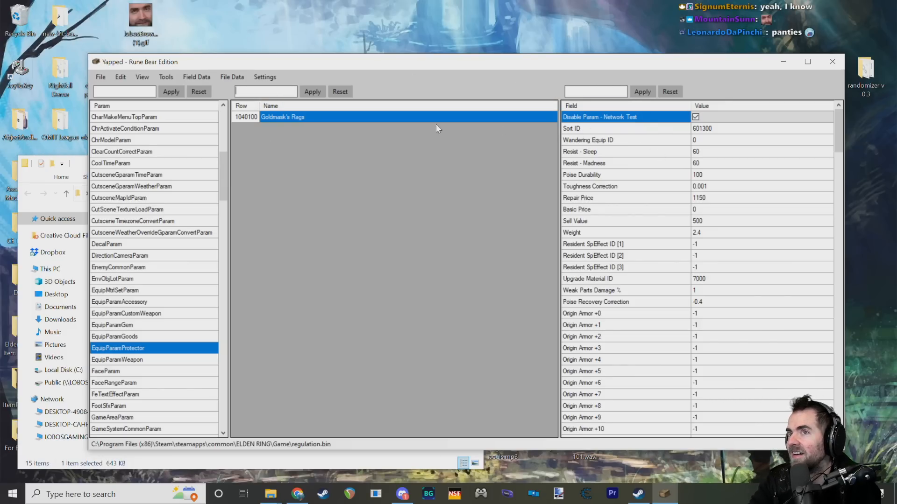
left_click(242, 116)
left_click(337, 92)
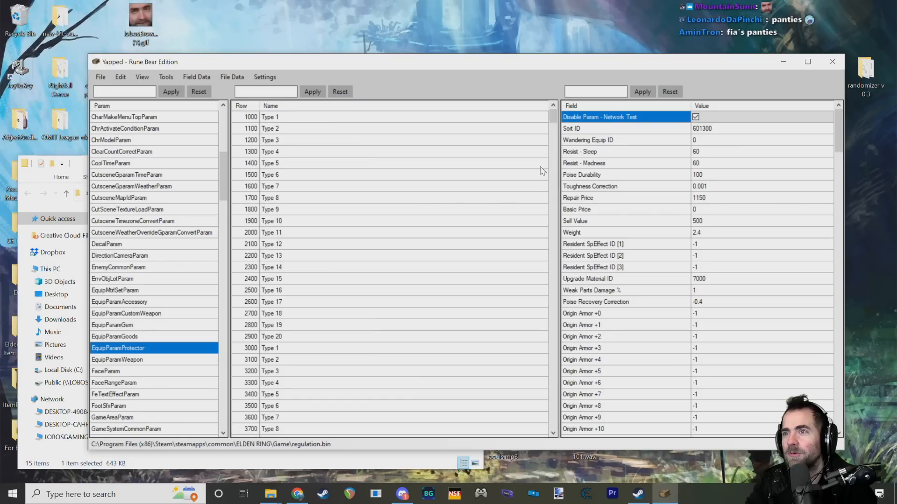
scroll(495, 206, "down", 10)
left_click_drag(552, 140, 549, 368)
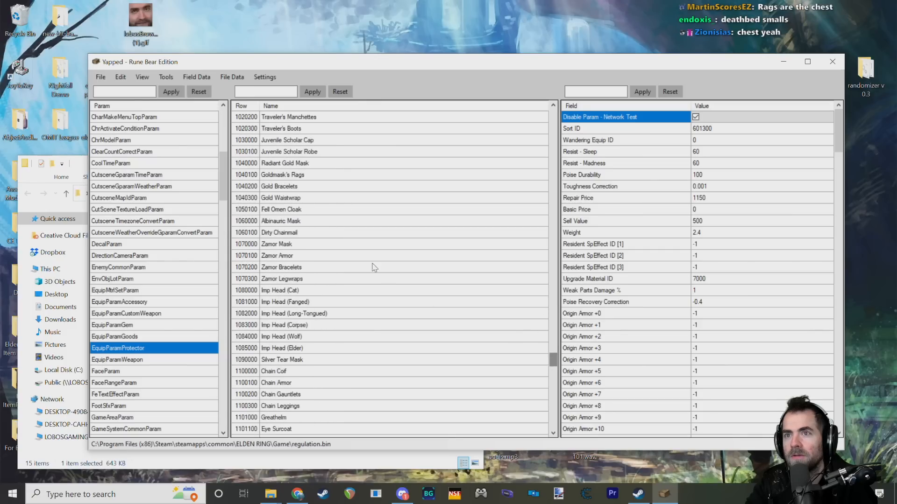
left_click(317, 200)
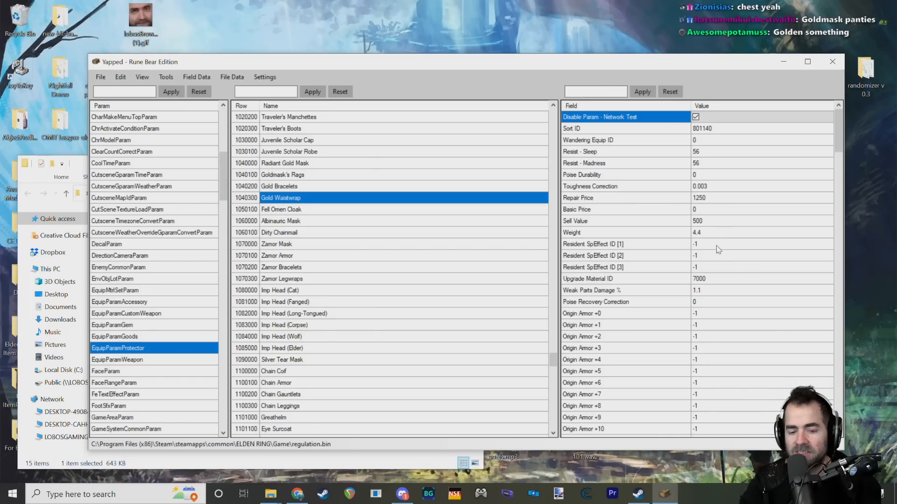
Step: Examine Gold Waistwrap's Origin Armor, defence, resistance and Shop Level fields, and check the Equip Model Category options
scroll(729, 261, "down", 6)
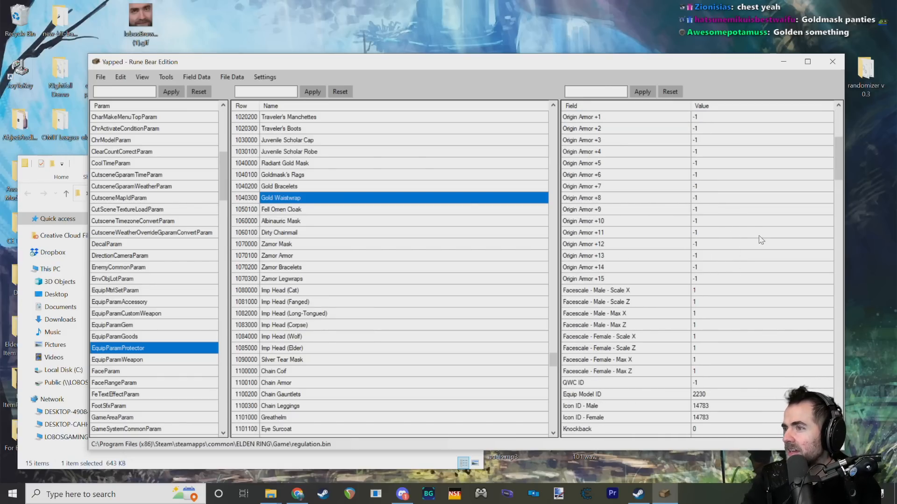
scroll(731, 224, "down", 9)
scroll(728, 249, "up", 3)
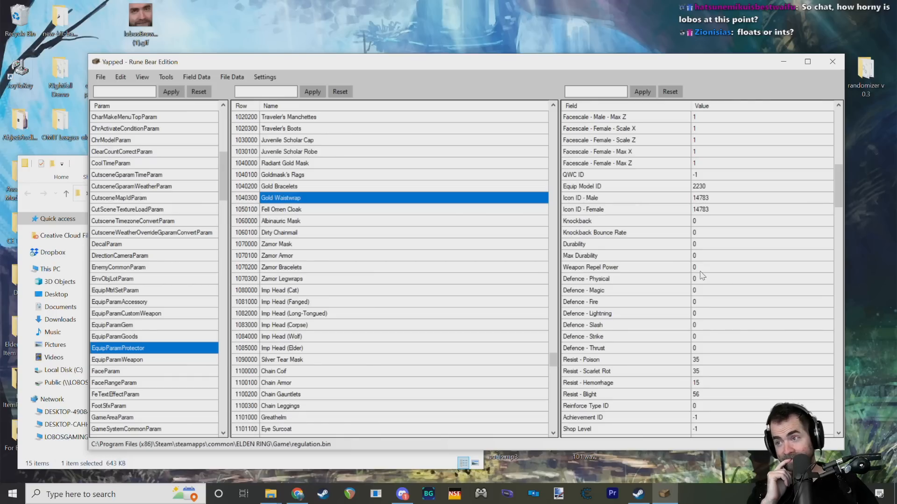
scroll(682, 299, "down", 6)
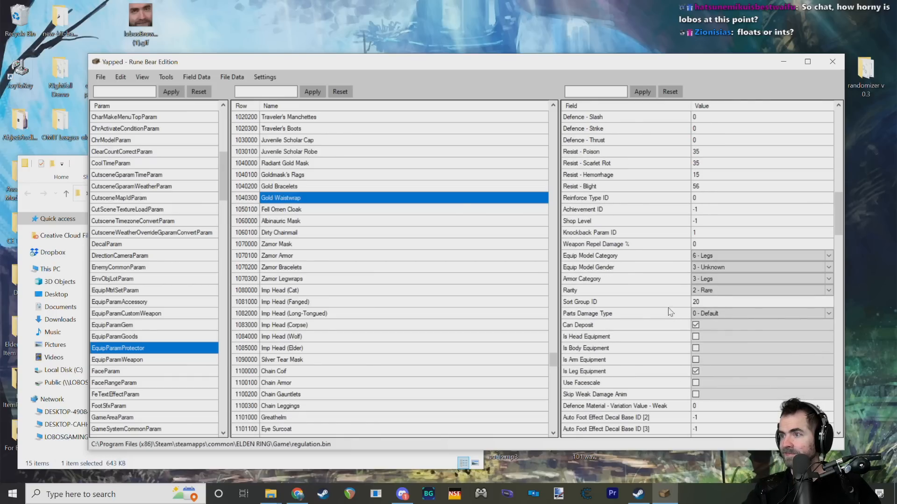
left_click(722, 256)
left_click(723, 256)
left_click(637, 224)
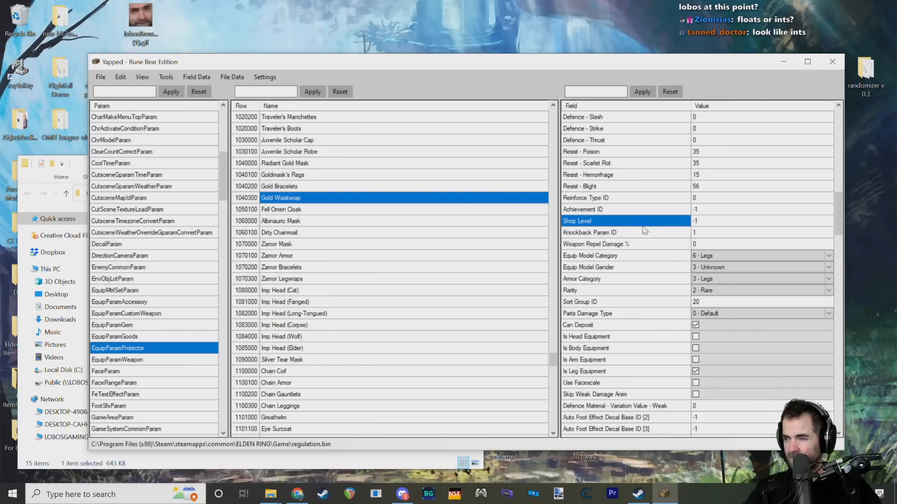
Step: Look through Gold Waistwrap's equipment flags, absorption values, defence material settings and armor part mask fields
scroll(644, 239, "down", 4)
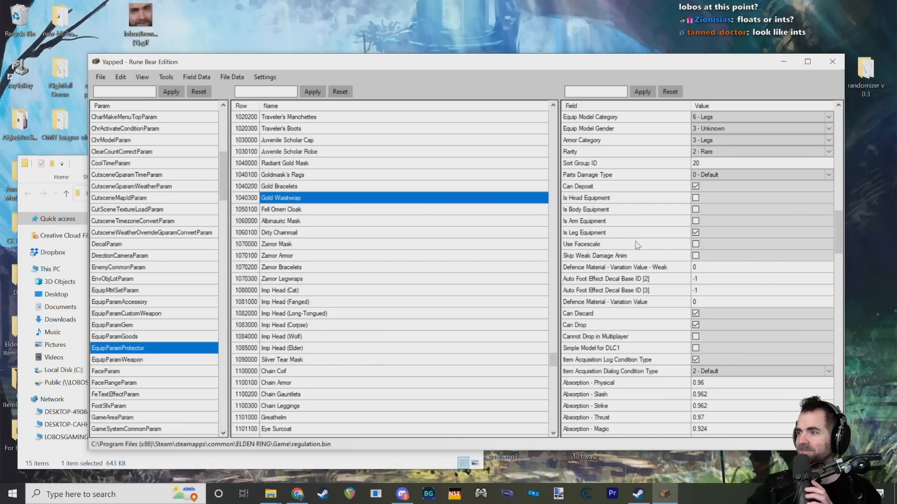
scroll(657, 300, "down", 20)
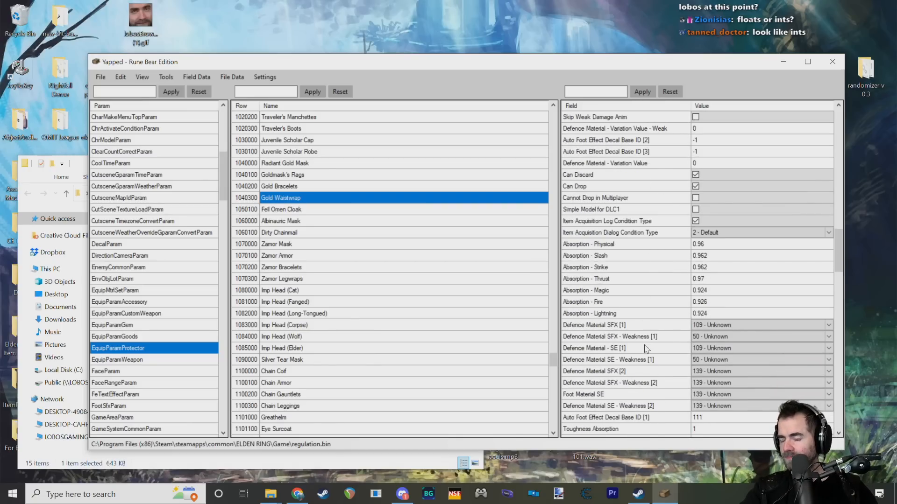
scroll(658, 346, "down", 4)
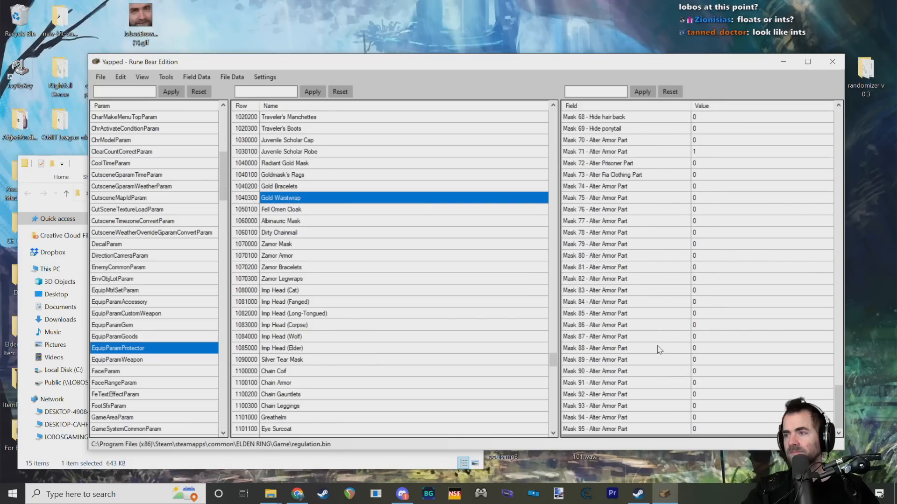
left_click(834, 395)
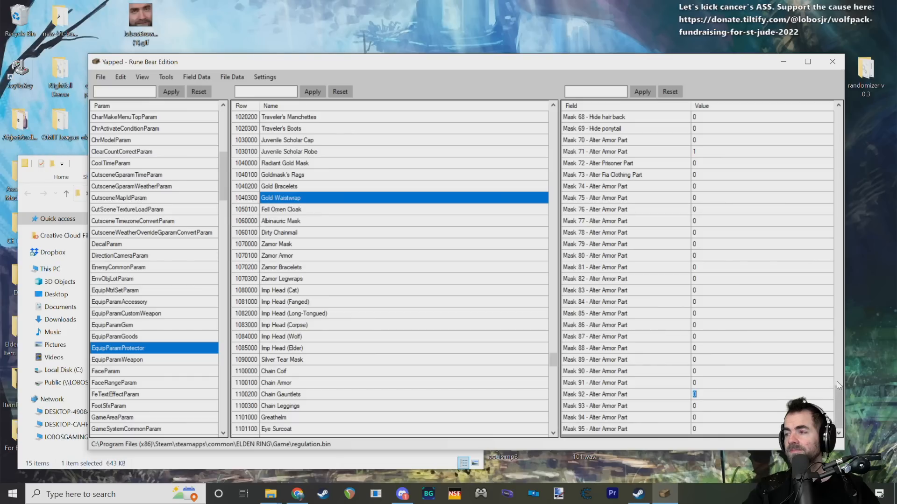
Step: Review Gold Waistwrap's armor part mask fields around Mask 72 - Alter Prisoner Part and Mask 73 - Alter Fia Clothing Part
key("Up")
key("Up")
left_click_drag(839, 399, 837, 390)
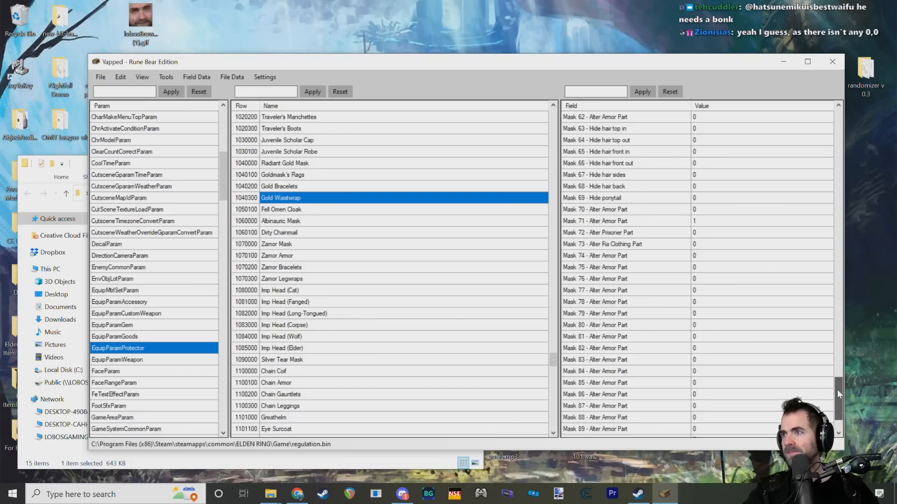
left_click(615, 244)
left_click(615, 256)
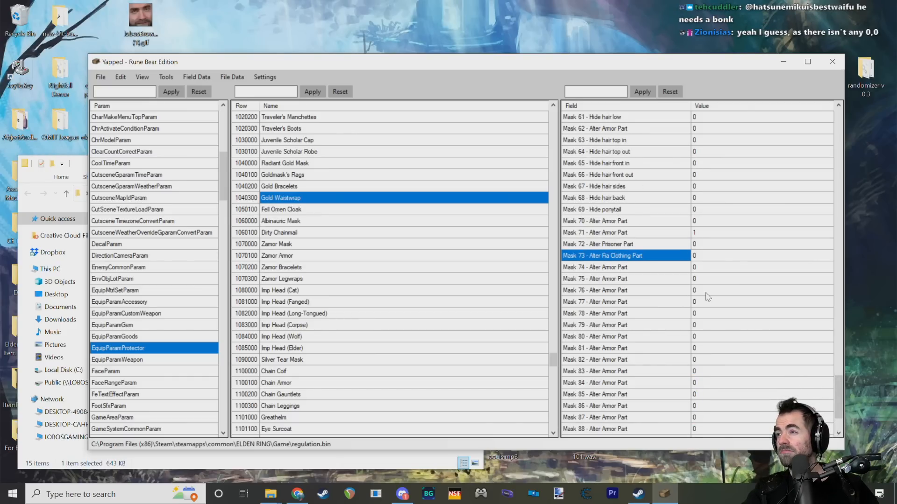
Step: Examine Gold Waistwrap's Absorption fields one by one, from Physical through Slash, Strike, Thrust, Magic and Fire to Lightning
left_click_drag(837, 382, 822, 235)
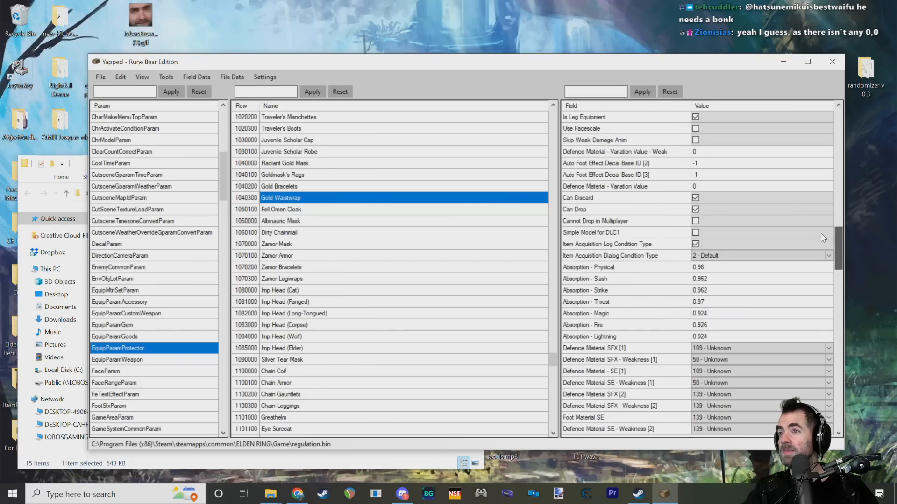
left_click(617, 267)
left_click(619, 279)
left_click(626, 291)
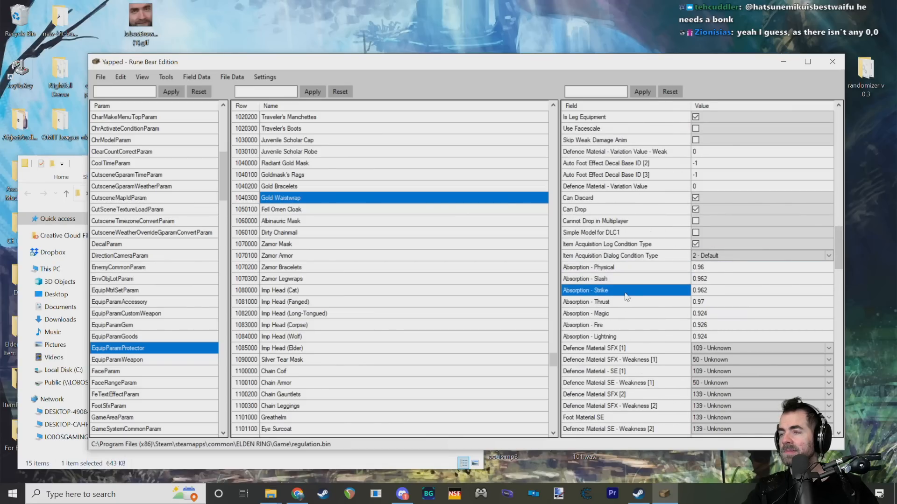
left_click(656, 302)
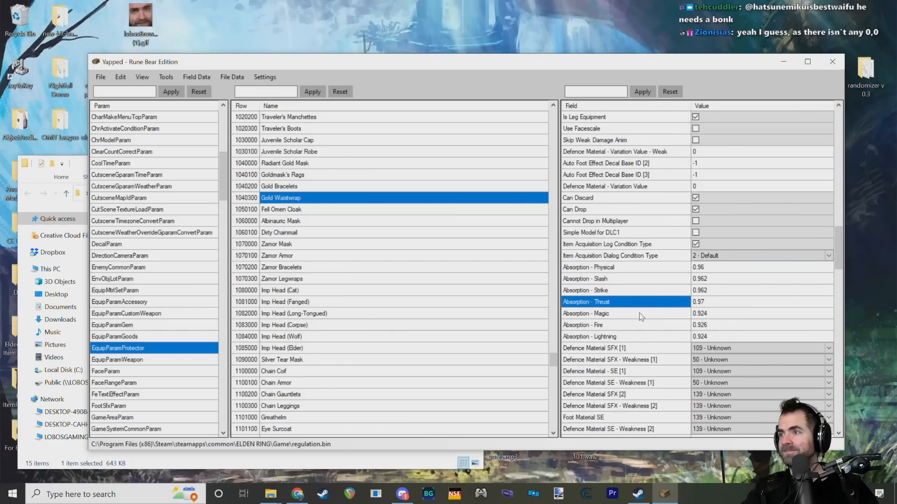
left_click(656, 313)
left_click(654, 325)
left_click(652, 333)
scroll(653, 332, "down", 2)
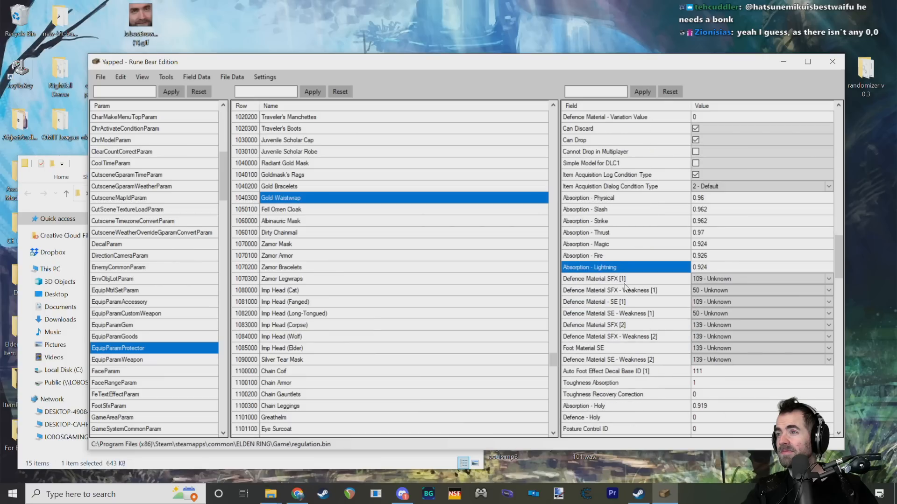
Step: Check the Defence Material SFX [1] options and inspect the Defence Material SE - Weakness [2], Foot Material SE and Auto Foot Effect Decal fields
left_click(621, 278)
left_click(735, 280)
left_click(735, 280)
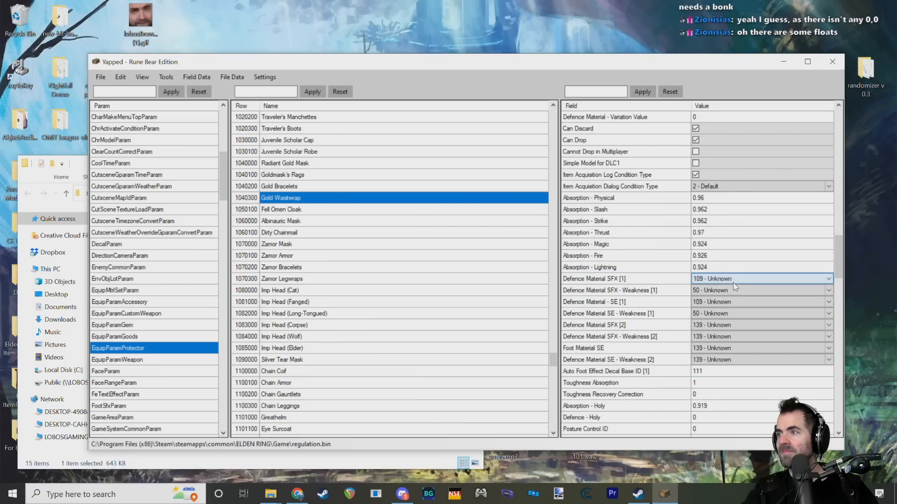
left_click(736, 280)
left_click(736, 280)
left_click(604, 358)
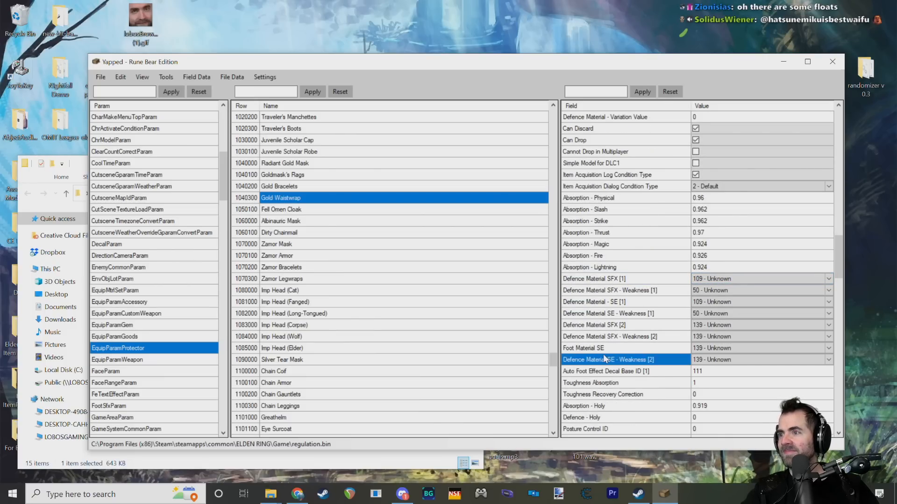
left_click(607, 349)
left_click(617, 372)
Step: Examine Gold Waistwrap's drop flags and Skip Weak Damage Anim field, and check the Item Acquisition Dialog Condition Type options
scroll(651, 347, "up", 3)
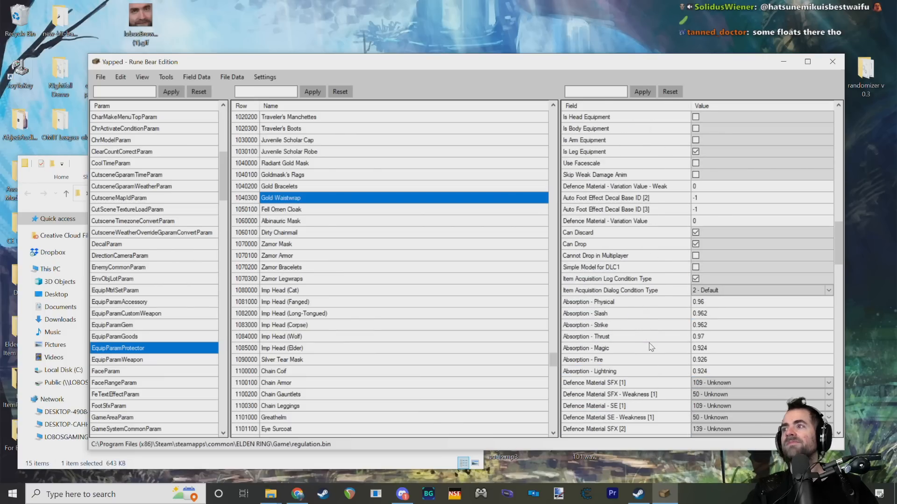
scroll(678, 312, "up", 1)
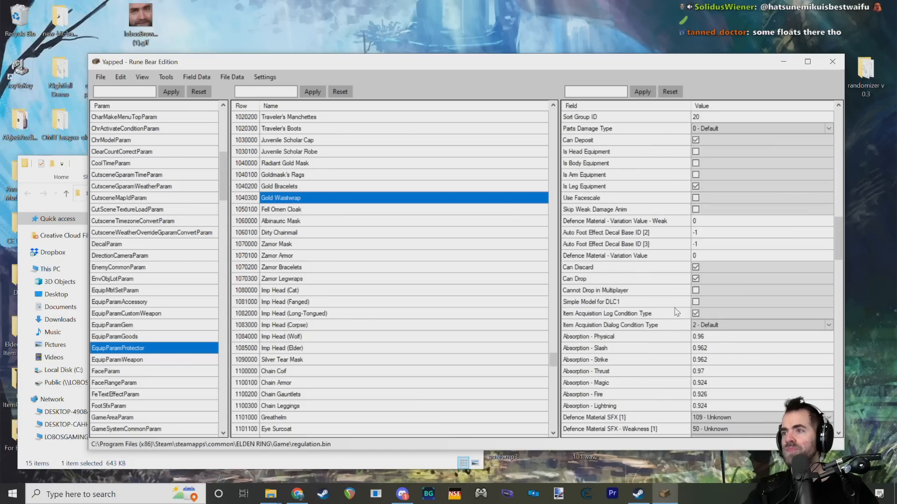
left_click(673, 290)
left_click(639, 279)
scroll(644, 285, "up", 1)
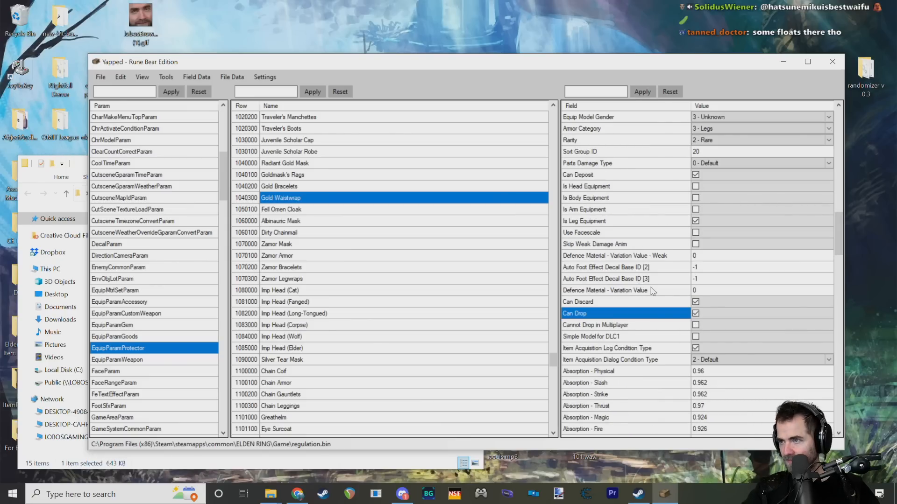
scroll(643, 254, "up", 1)
scroll(630, 283, "up", 2)
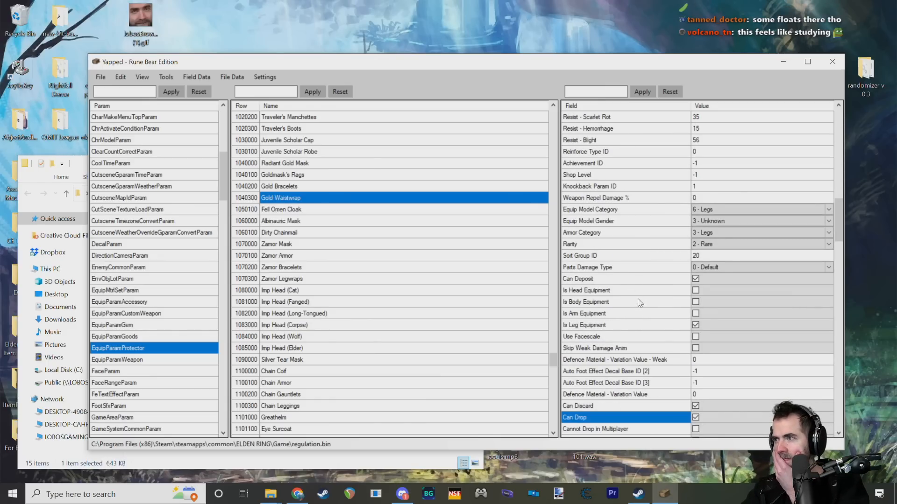
scroll(656, 240, "down", 3)
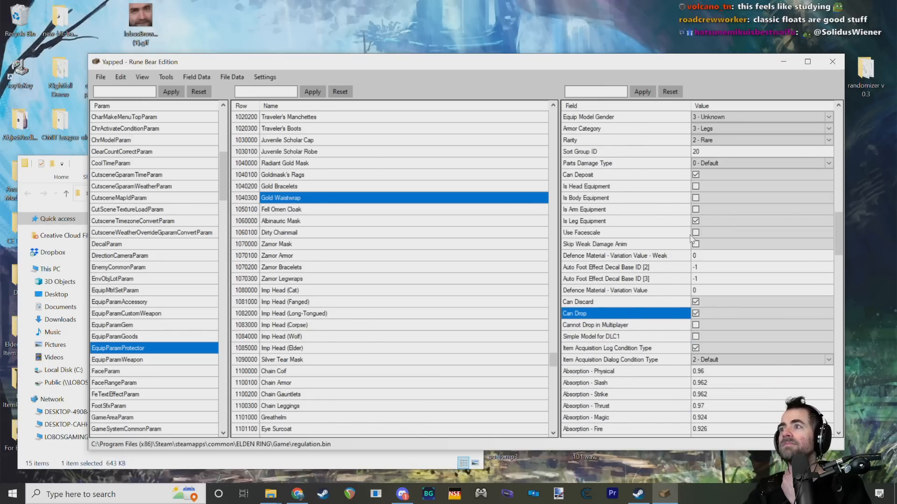
left_click(658, 243)
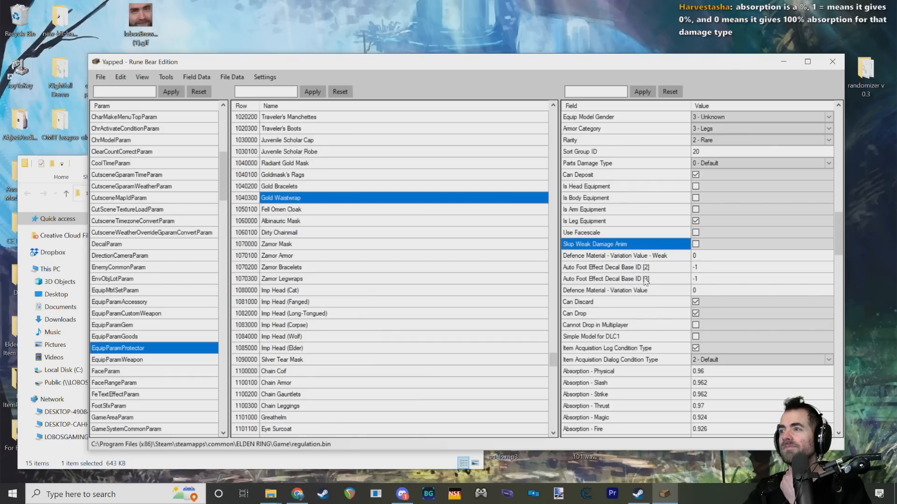
scroll(654, 262, "down", 2)
left_click(703, 290)
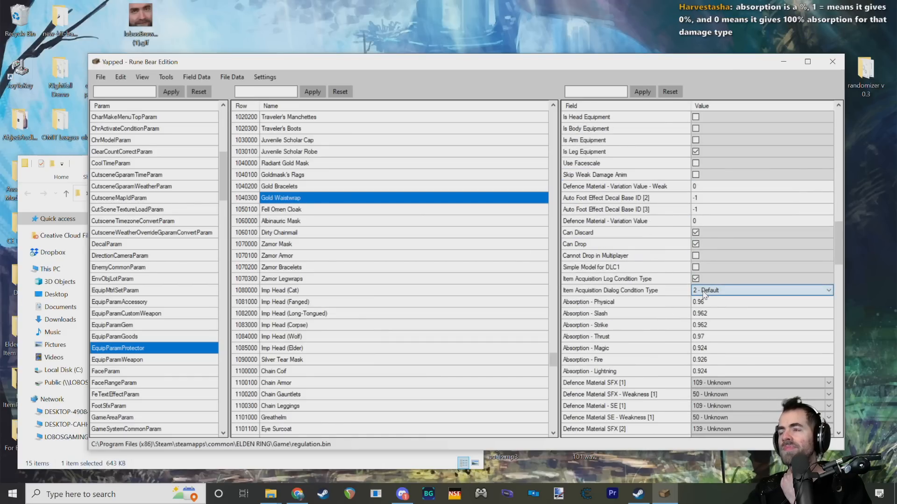
left_click(713, 290)
left_click(713, 291)
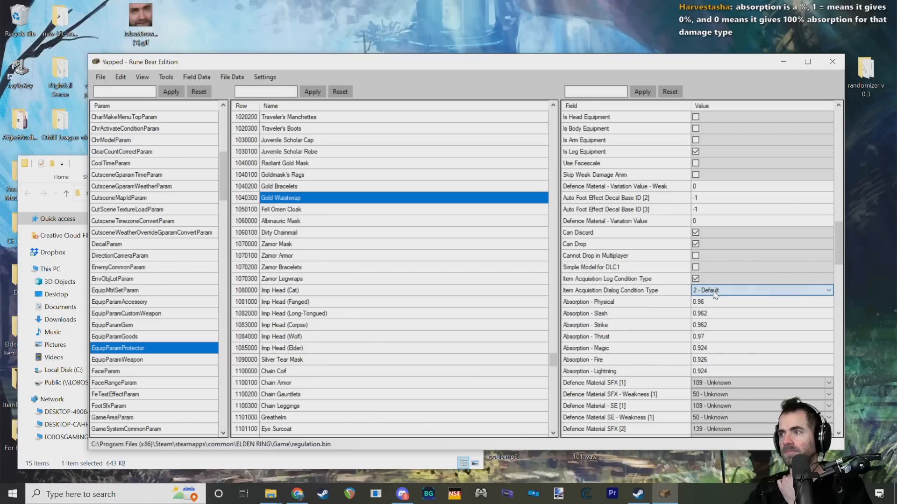
Step: Inspect the defence material fields, browse the Foot Material SE options, and read the Toughness Absorption field's description and limits
scroll(644, 311, "down", 2)
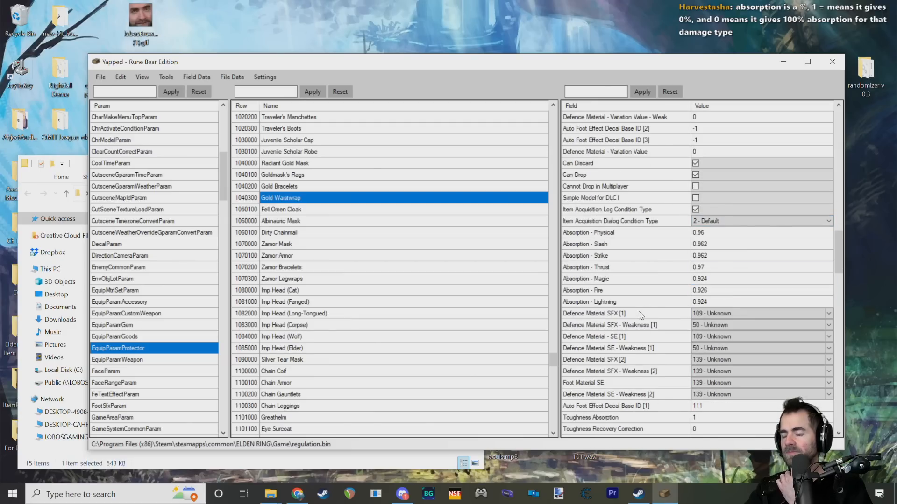
left_click(724, 317)
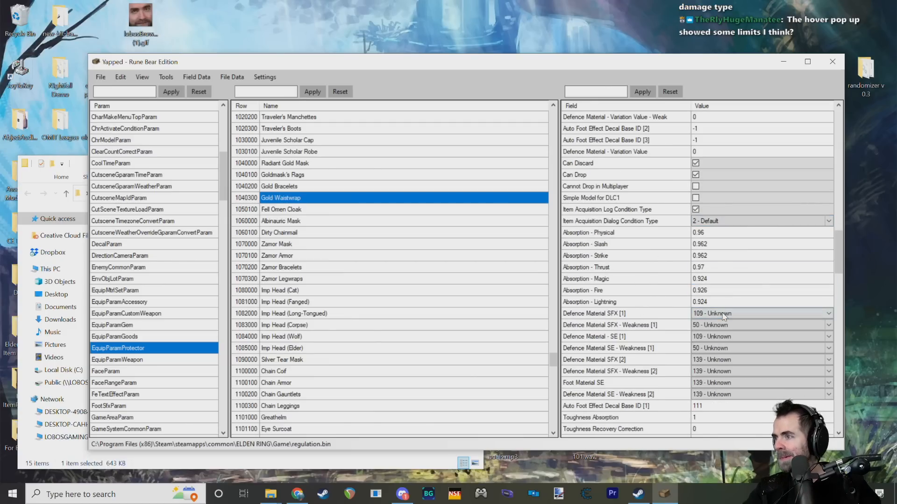
left_click(615, 348)
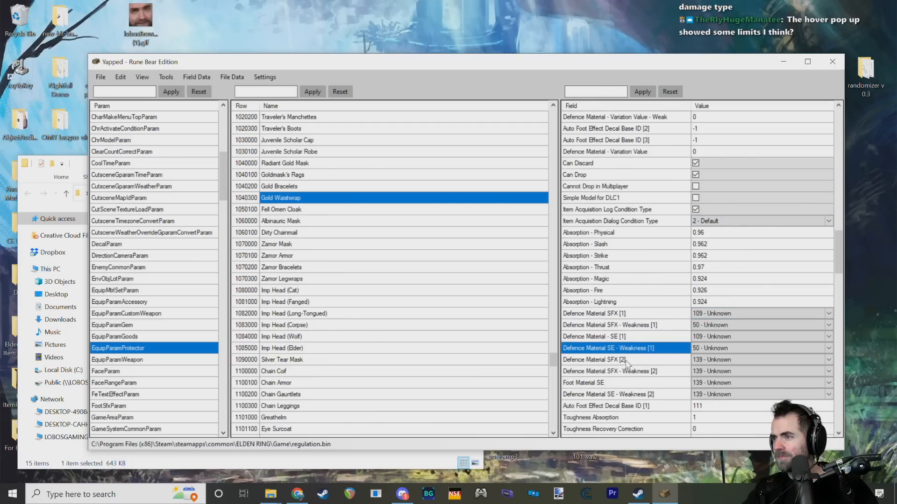
scroll(625, 367, "down", 2)
left_click(604, 316)
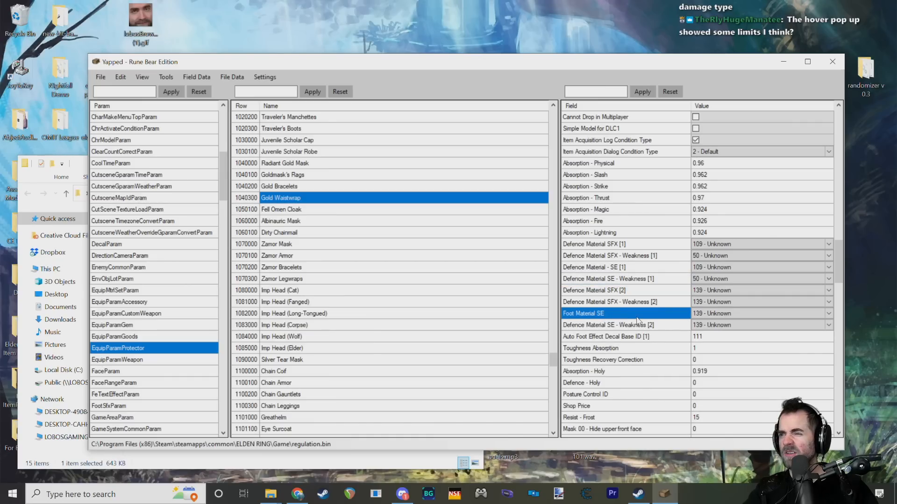
left_click(733, 315)
left_click(732, 315)
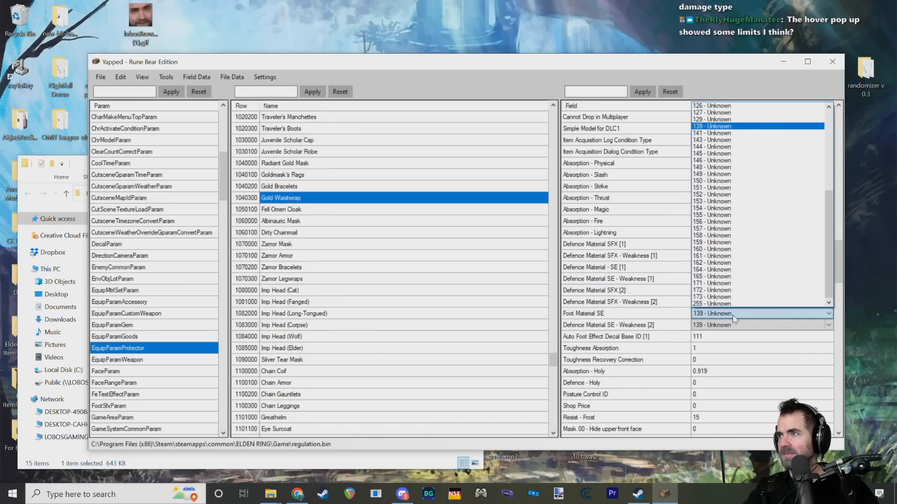
left_click_drag(829, 256, 829, 174)
left_click(637, 314)
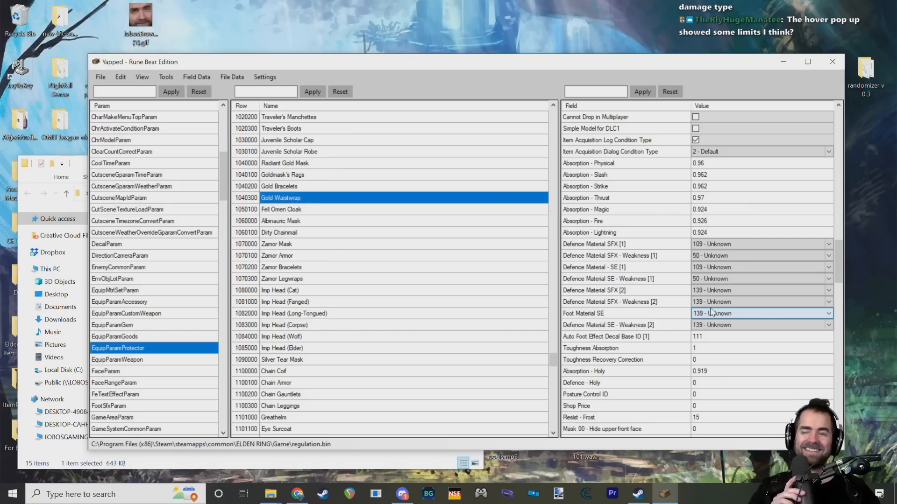
mouse_move(657, 313)
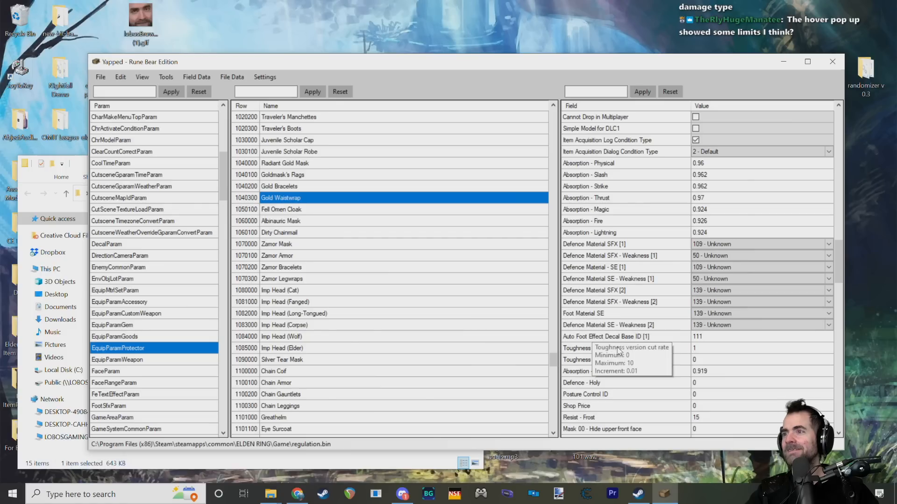
mouse_move(647, 363)
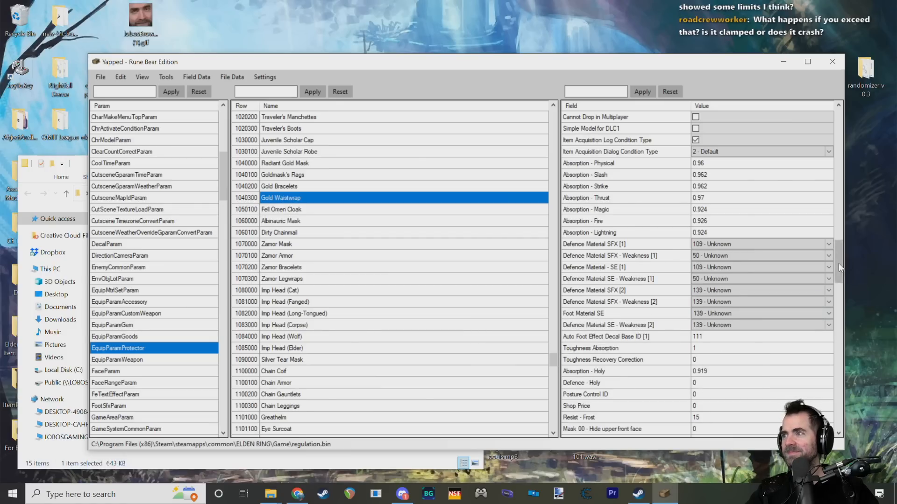
Step: Review Gold Waistwrap's Repair Price, Basic Price and Sell Value fields at the start of the field list
left_click_drag(839, 262, 837, 155)
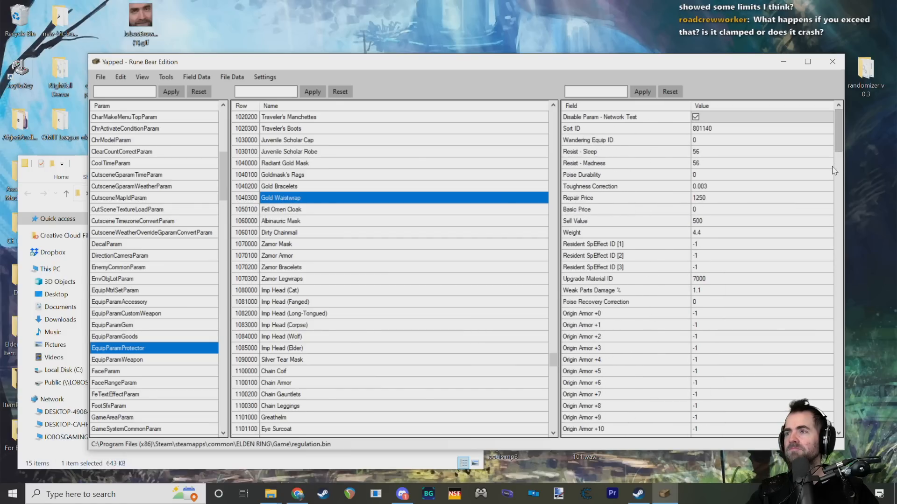
left_click(607, 200)
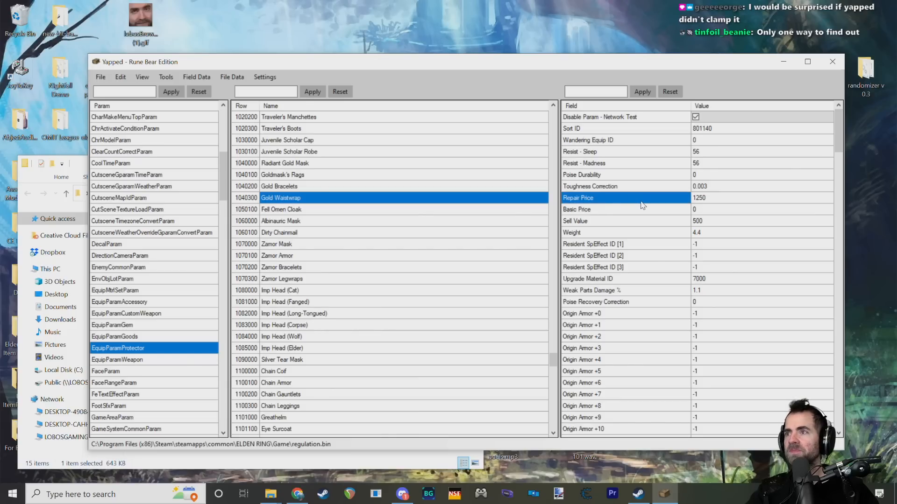
left_click(651, 209)
left_click(626, 222)
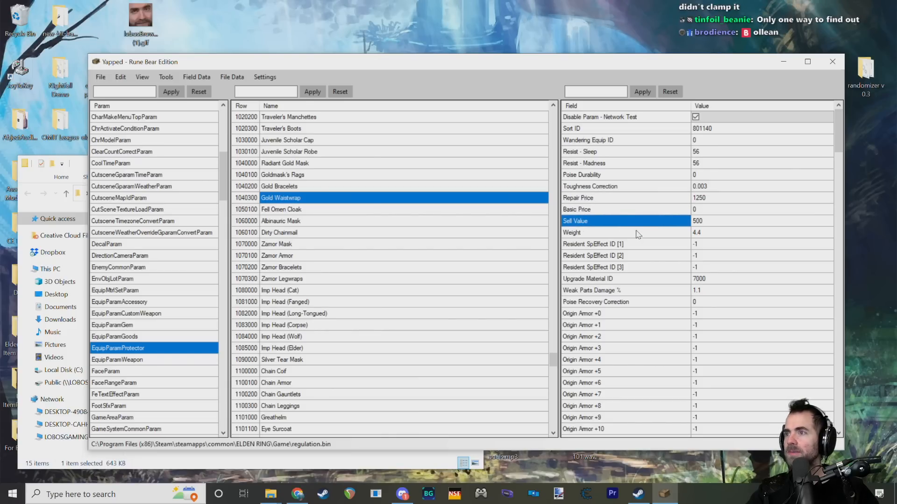
scroll(638, 271, "down", 15)
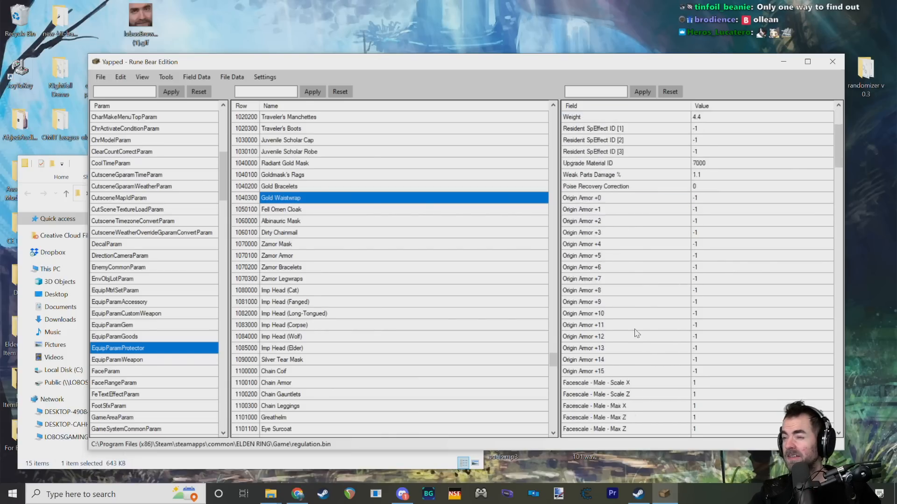
Step: Return to the Foot Material SE field, look through its options again and read its description and limits
scroll(633, 323, "down", 15)
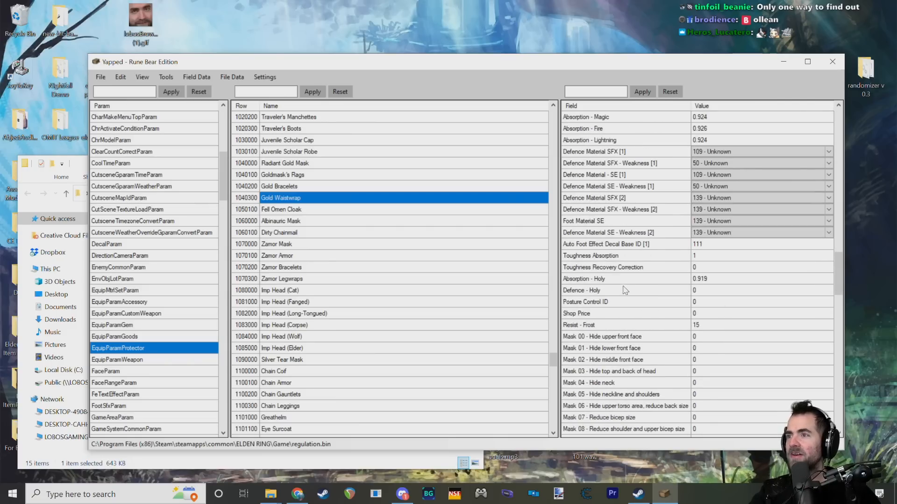
left_click(594, 221)
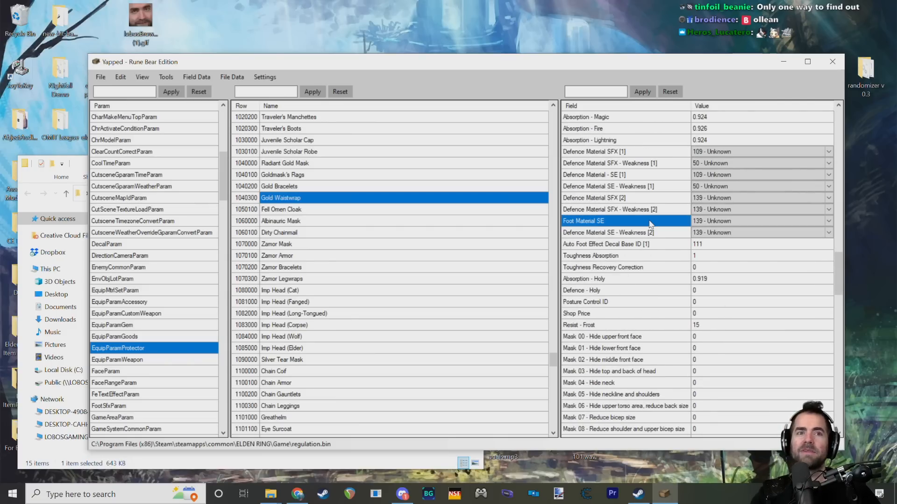
left_click(705, 220)
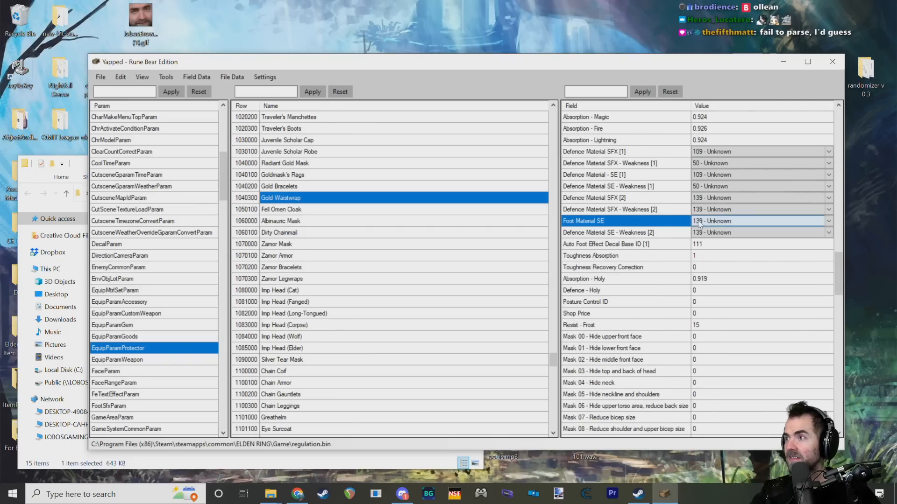
left_click(705, 219)
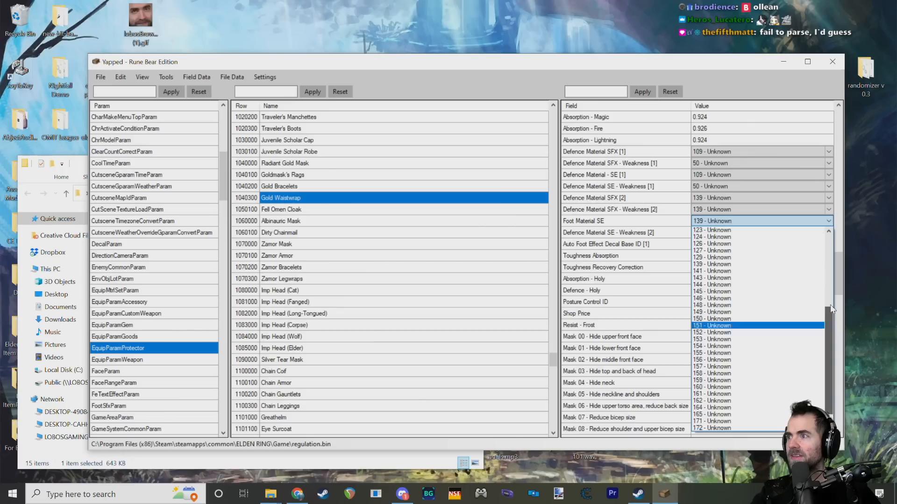
left_click(727, 225)
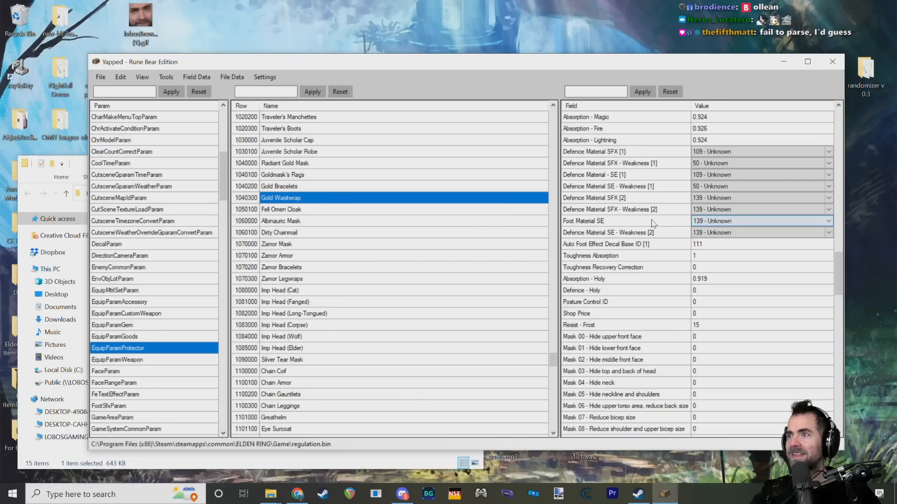
mouse_move(652, 223)
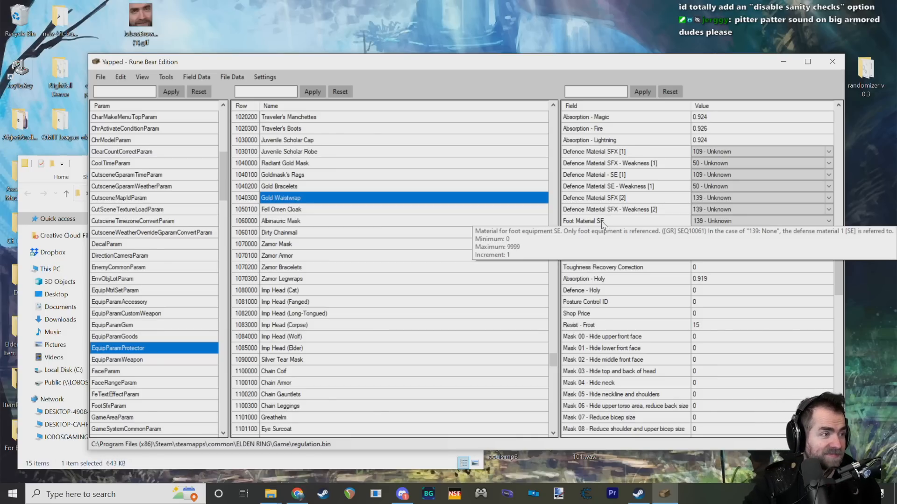
scroll(644, 241, "up", 5)
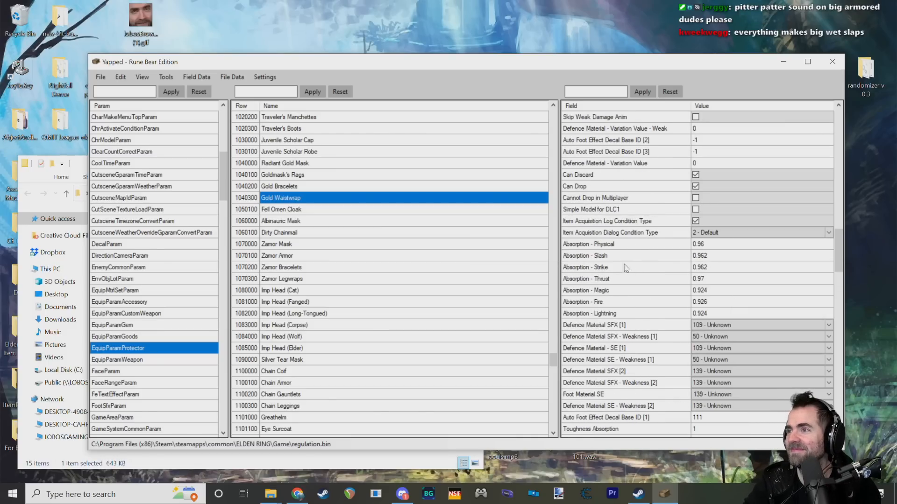
Step: Inspect Gold Waistwrap's Absorption - Physical field and review the absorption and defence material fields that follow it
left_click(627, 235)
left_click(627, 246)
scroll(630, 270, "down", 2)
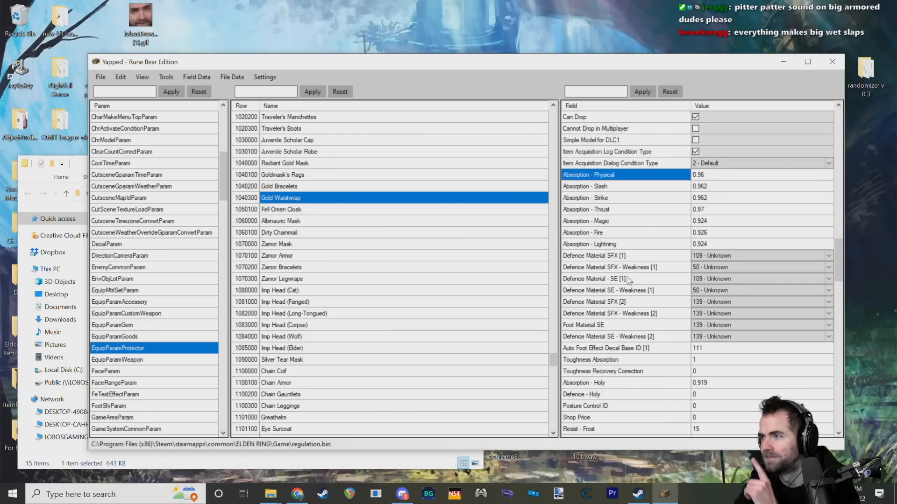
mouse_move(596, 328)
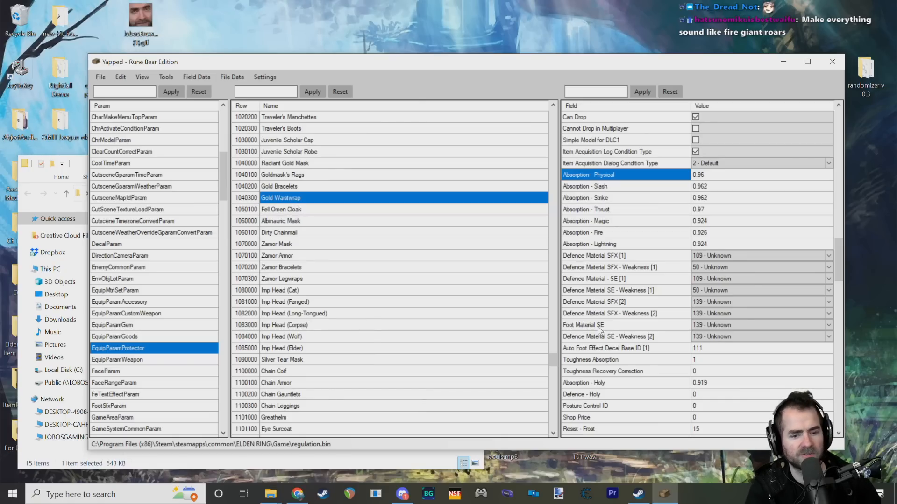
Step: Review Gold Waistwrap's Origin Armor +0 to +15 fields and read the Origin Armor +7 field's description and limits
scroll(647, 240, "up", 3)
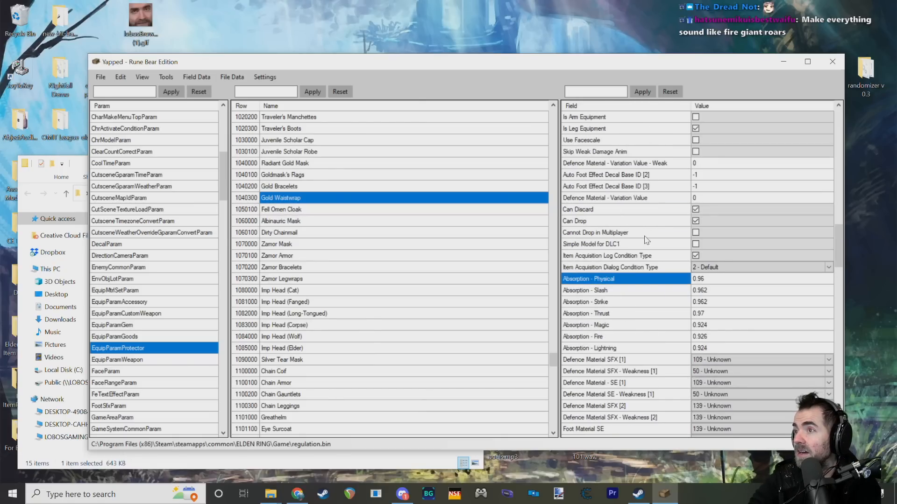
scroll(646, 240, "up", 4)
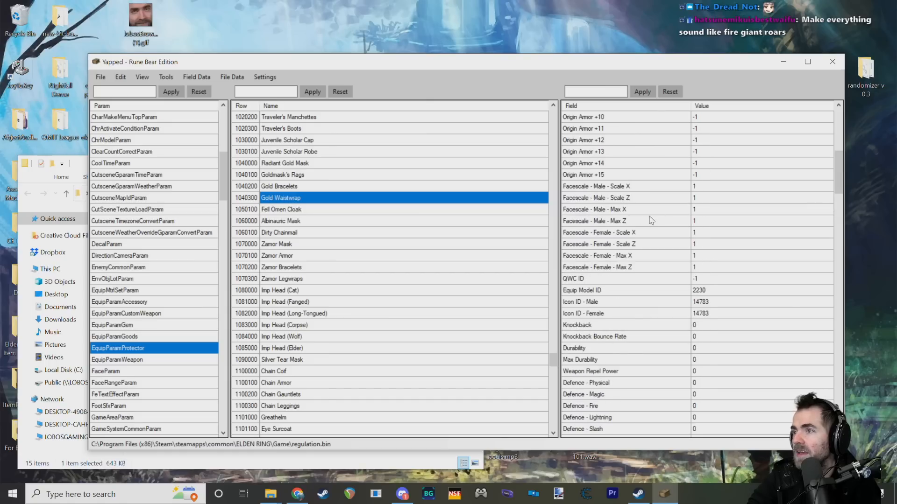
scroll(652, 220, "up", 3)
scroll(654, 218, "down", 3)
left_click(595, 240)
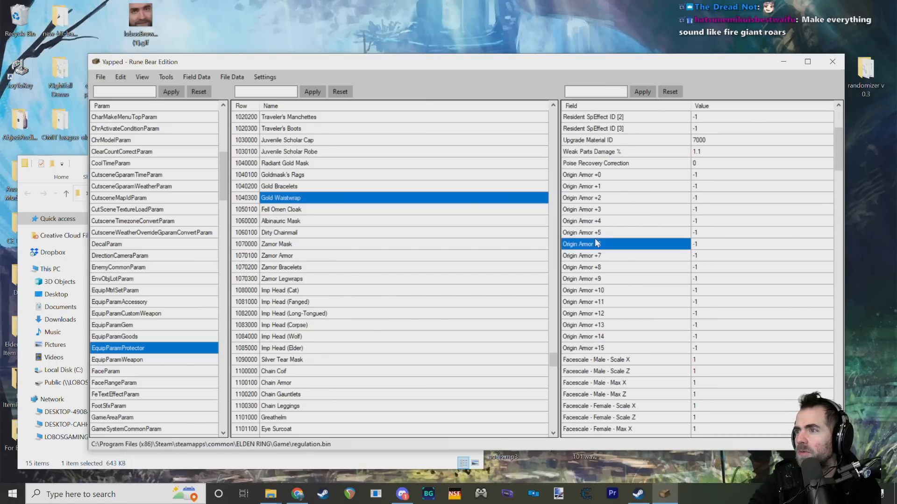
left_click(619, 186)
left_click(618, 175)
left_click(609, 198)
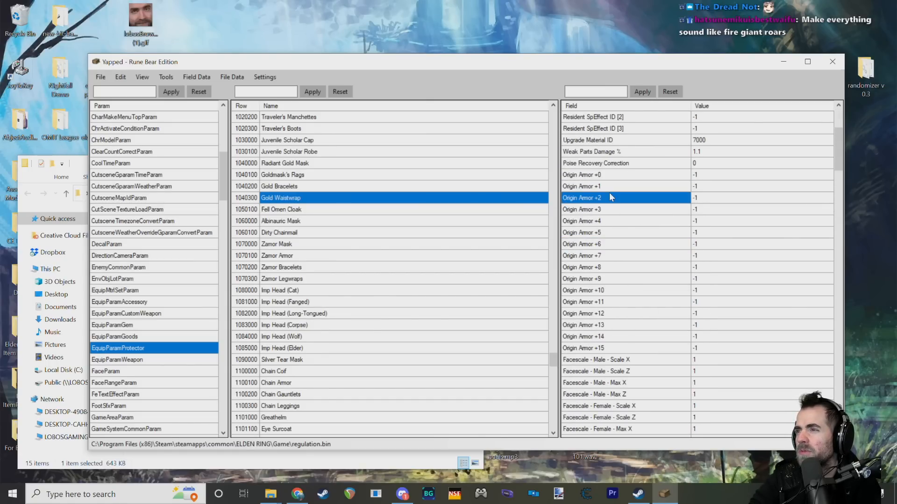
left_click(608, 267)
left_click(604, 316)
left_click(601, 349)
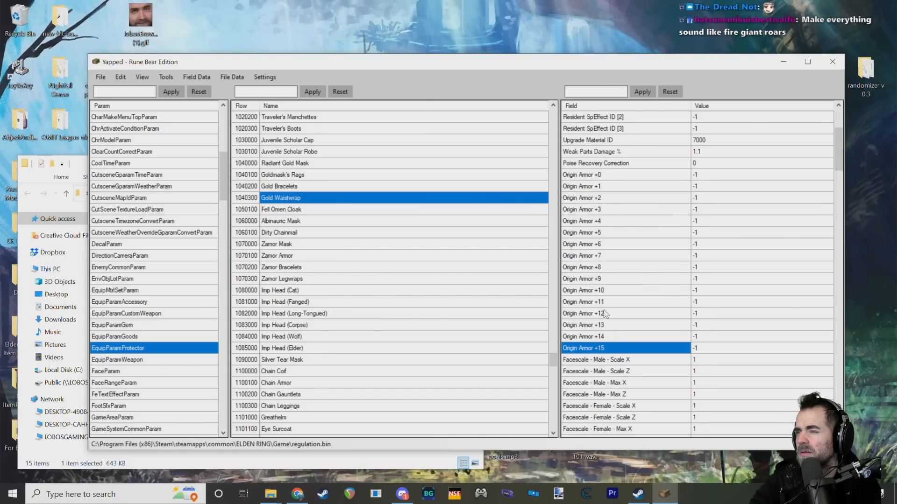
mouse_move(626, 259)
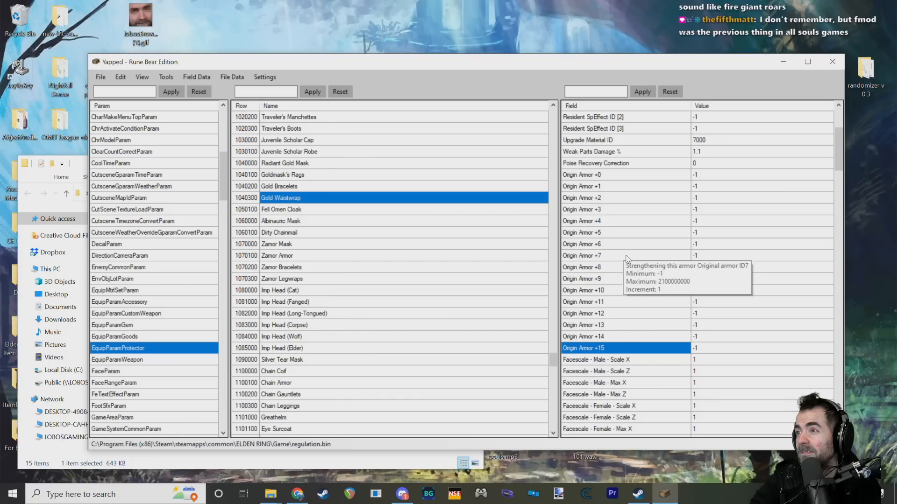
Step: Compare the Origin Armor +0, +1 and +8 fields and read the Origin Armor +0 field's description and limits
left_click(592, 177)
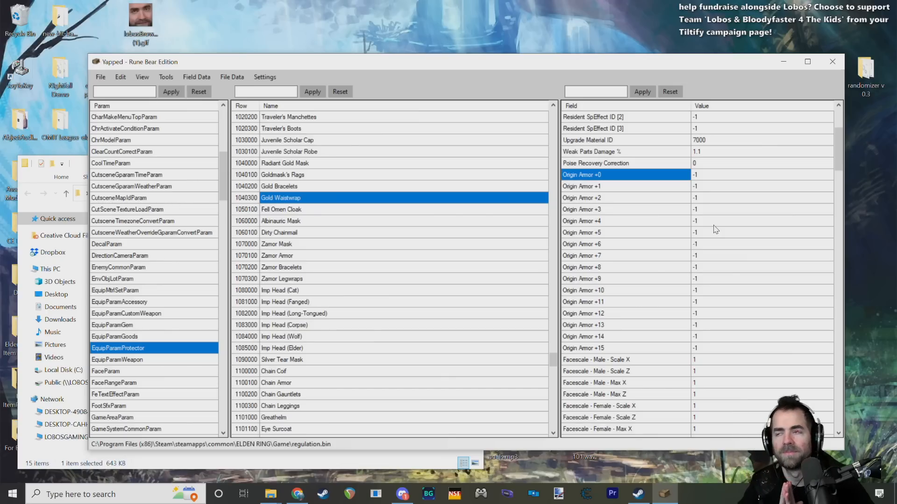
left_click(596, 268)
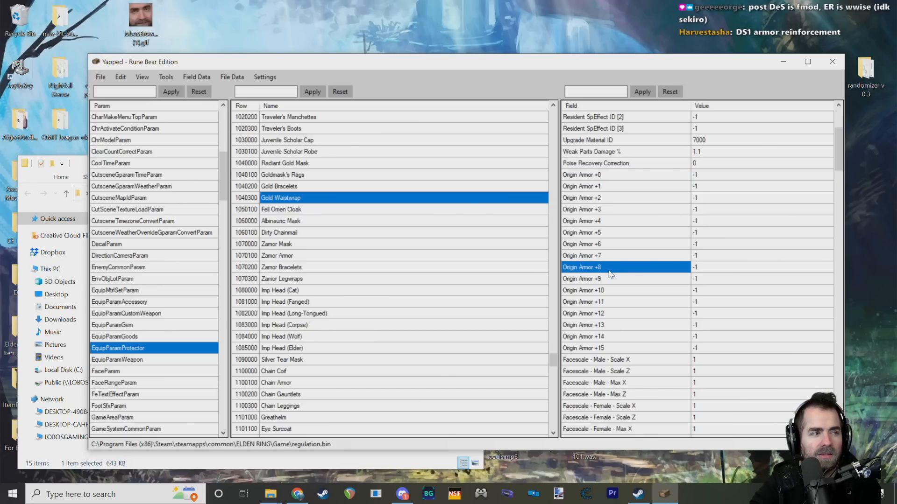
mouse_move(607, 277)
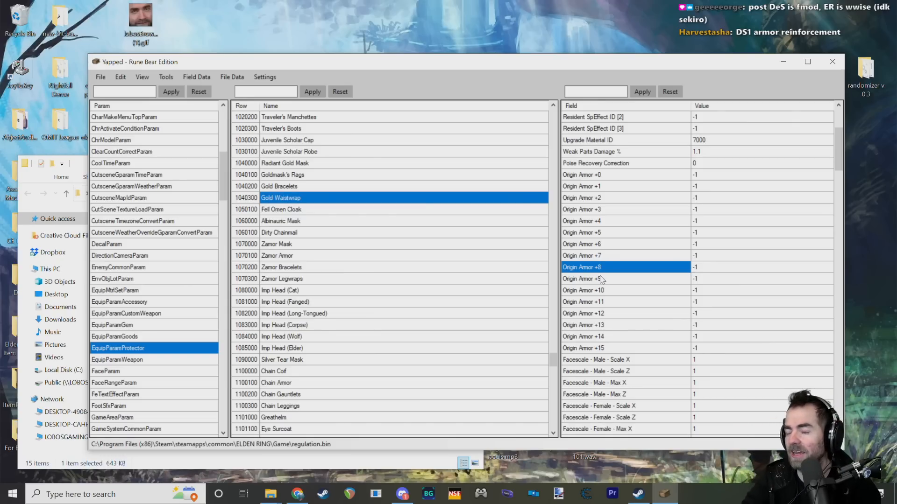
scroll(642, 257, "up", 2)
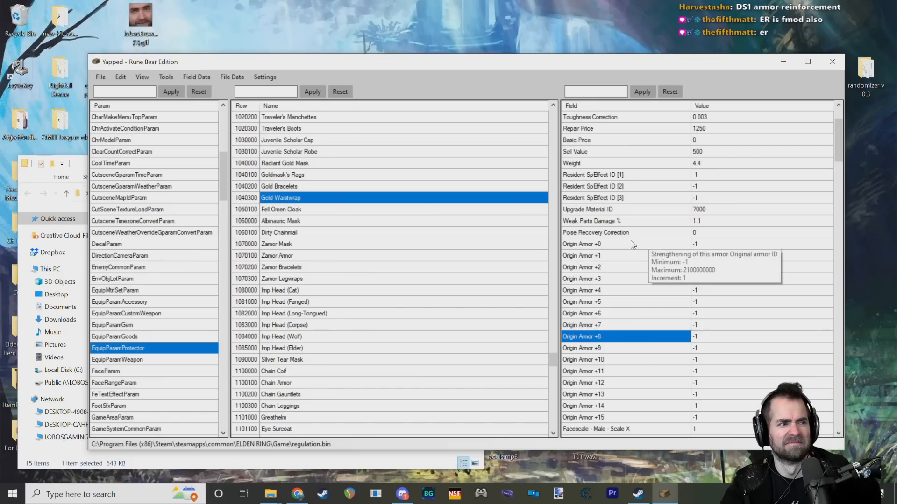
left_click(612, 255)
left_click(612, 244)
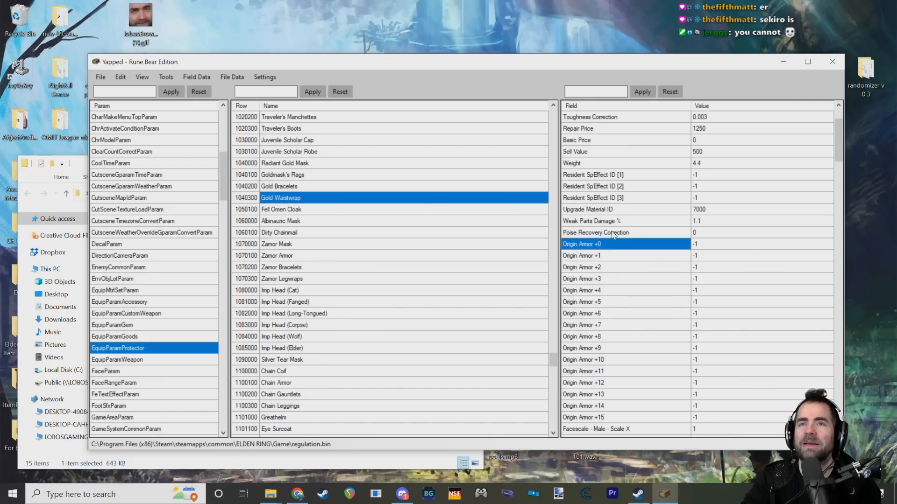
left_click(629, 256)
Step: Check the fields preceding Gold Waistwrap's Origin Armor entries, and go over the entries from +3 to +8 again
scroll(628, 256, "up", 2)
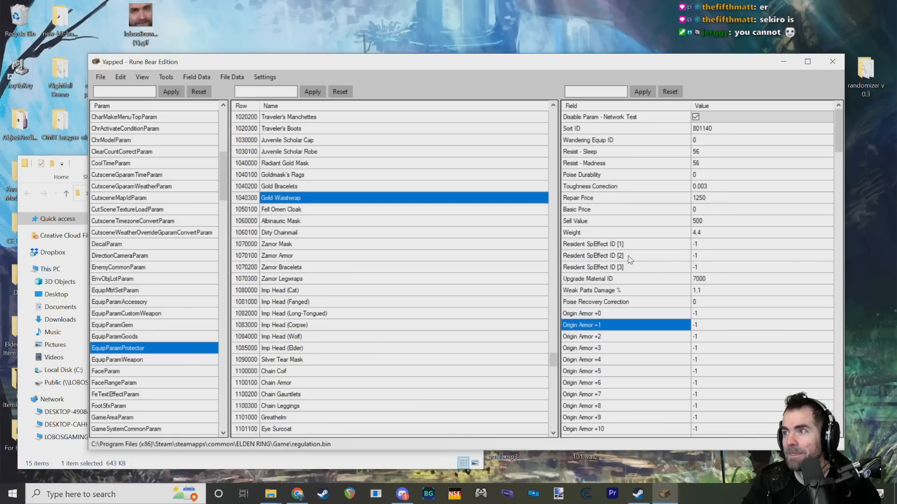
scroll(630, 259, "down", 2)
left_click(616, 280)
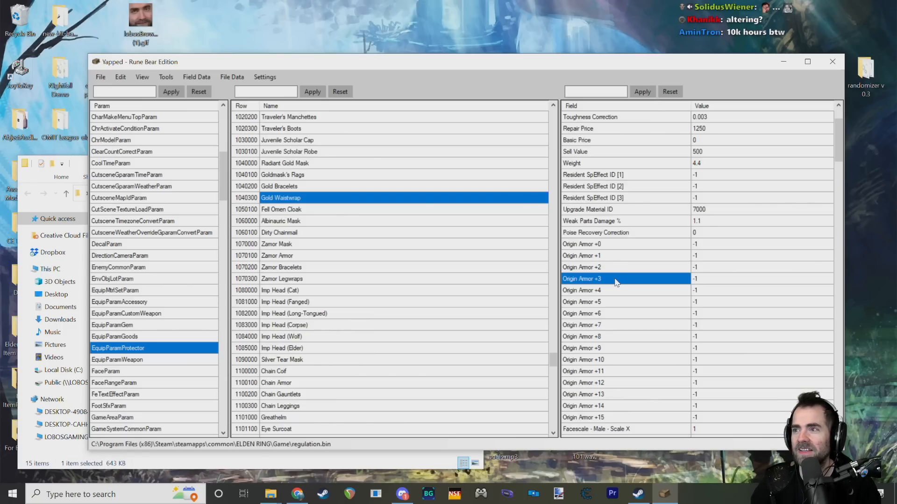
left_click(598, 303)
scroll(608, 292, "down", 3)
scroll(613, 239, "up", 1)
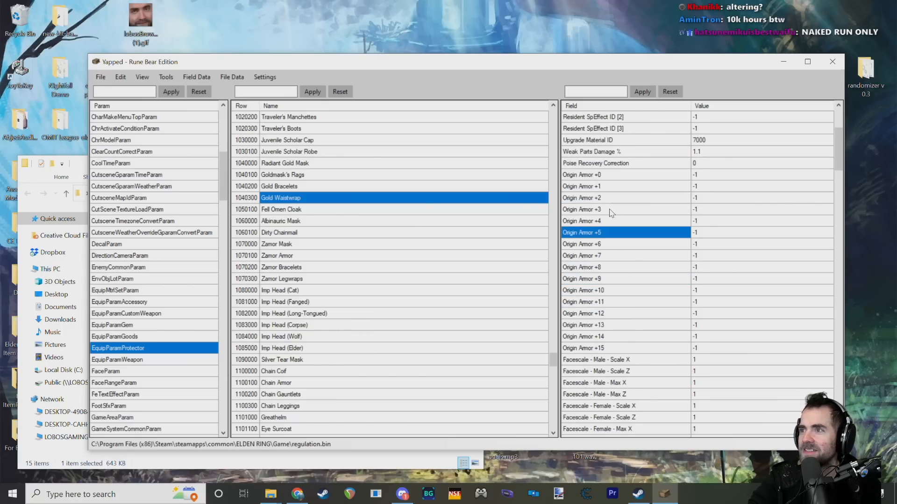
left_click_drag(596, 182, 597, 247)
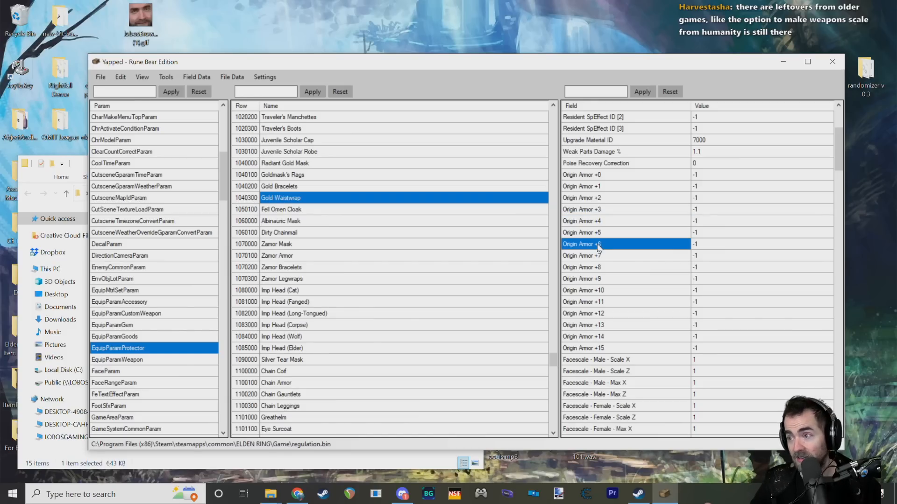
left_click(608, 266)
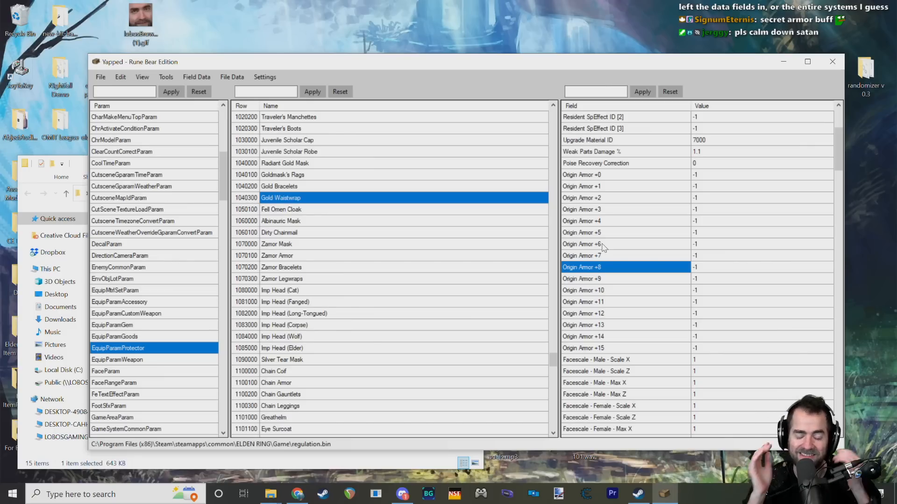
Step: Inspect the Poise Durability, Toughness Correction and Wandering Equip ID fields, and read the Resist - Sleep description and limits
scroll(607, 254, "up", 4)
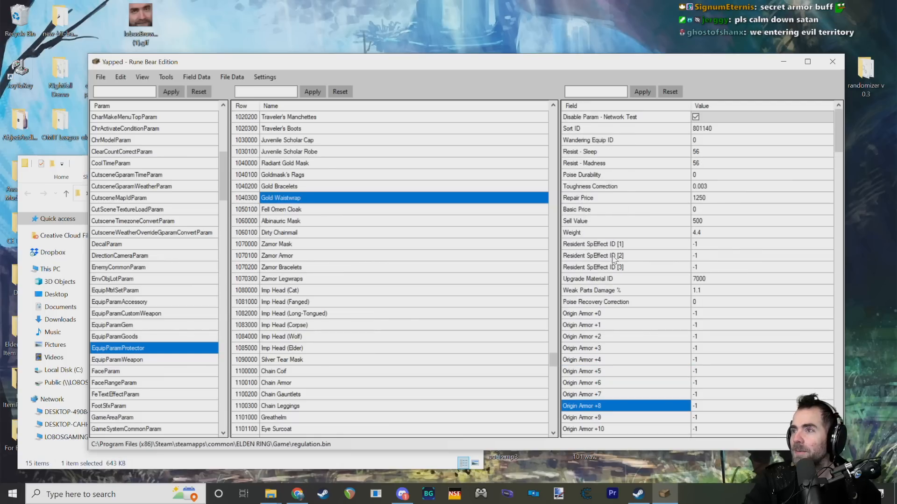
left_click(655, 195)
left_click(638, 176)
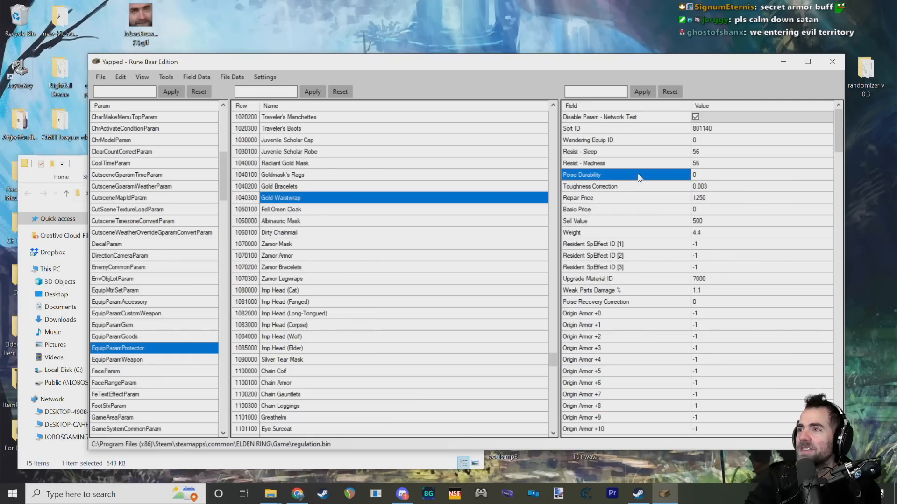
left_click(634, 187)
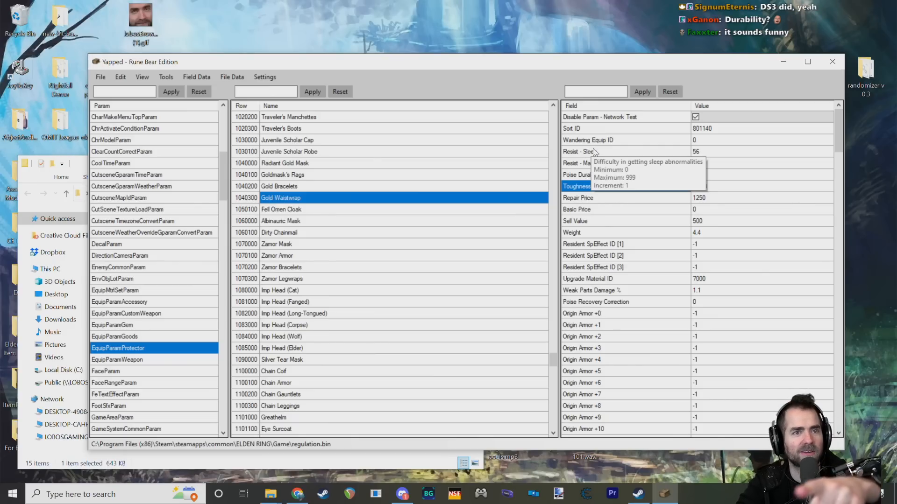
left_click(612, 175)
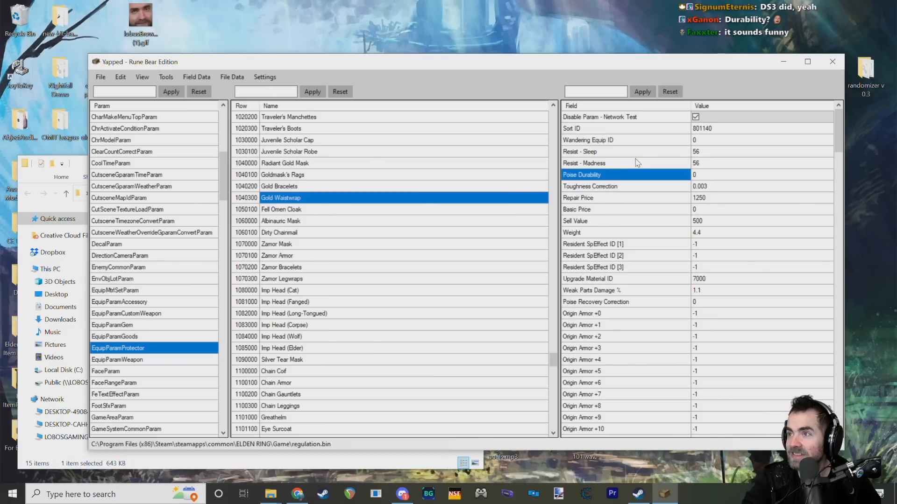
left_click(649, 163)
left_click(653, 141)
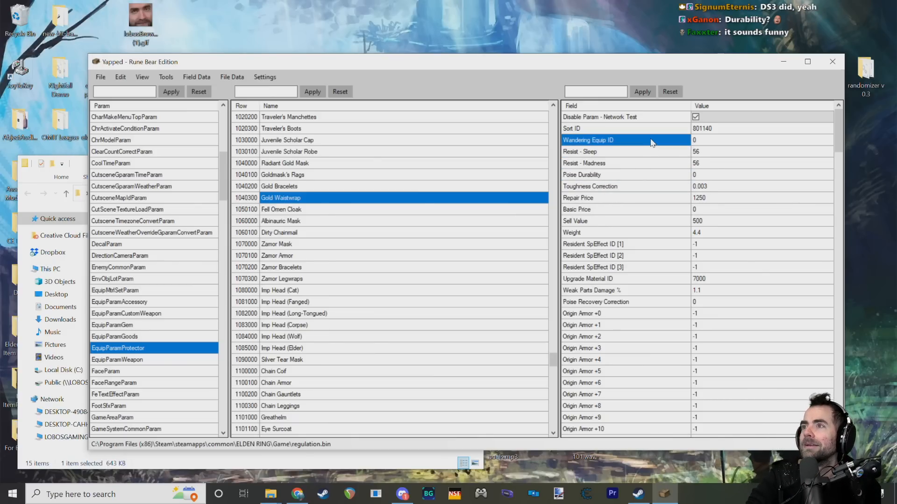
Step: Revisit the sleep and madness resistance fields and read the Poise Durability field's description and limits
left_click(621, 153)
left_click(623, 142)
mouse_move(644, 182)
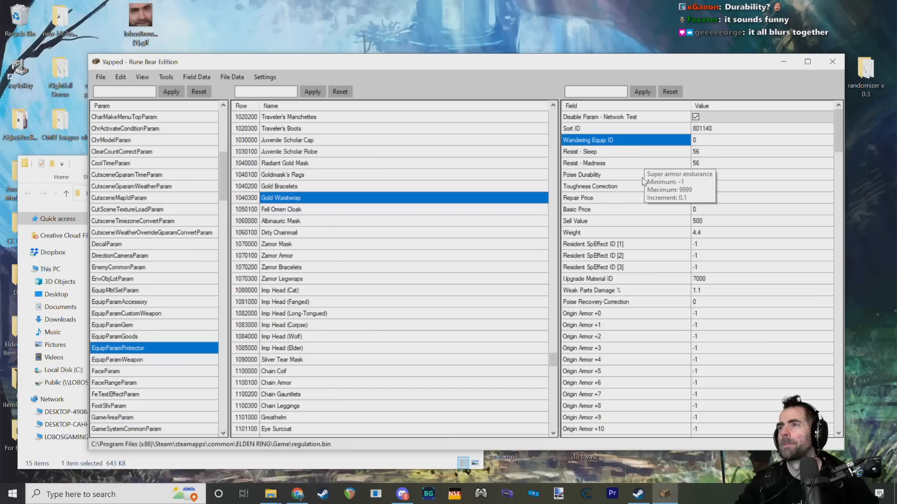
left_click(625, 164)
left_click(624, 175)
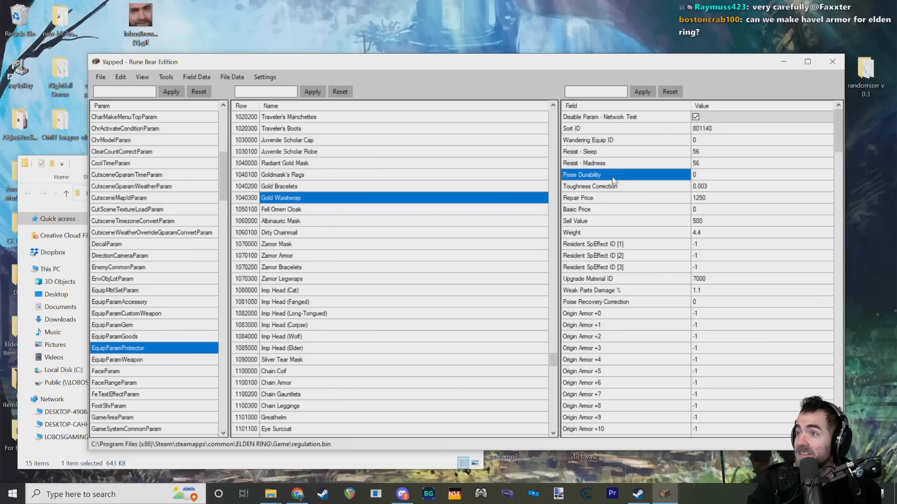
mouse_move(596, 180)
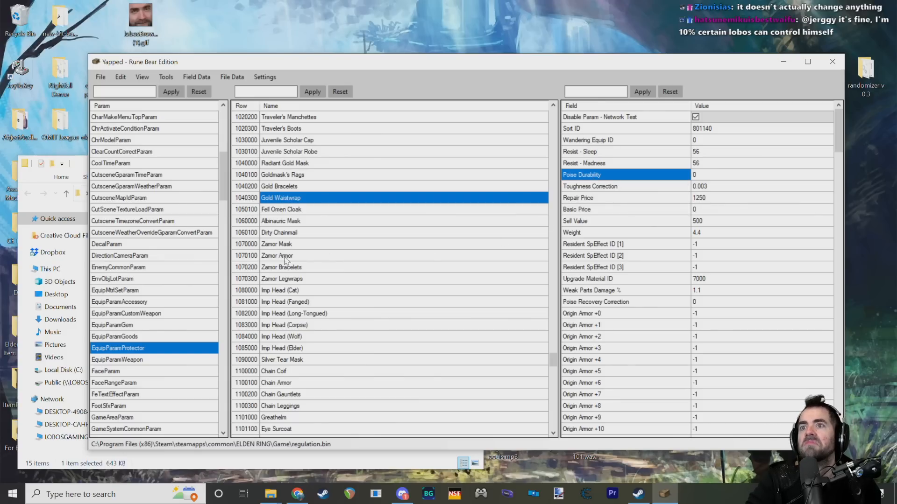
Step: Browse the EquipParamProtector armor rows from the late entries back to the Queen's Crescent Crown set
scroll(286, 260, "down", 20)
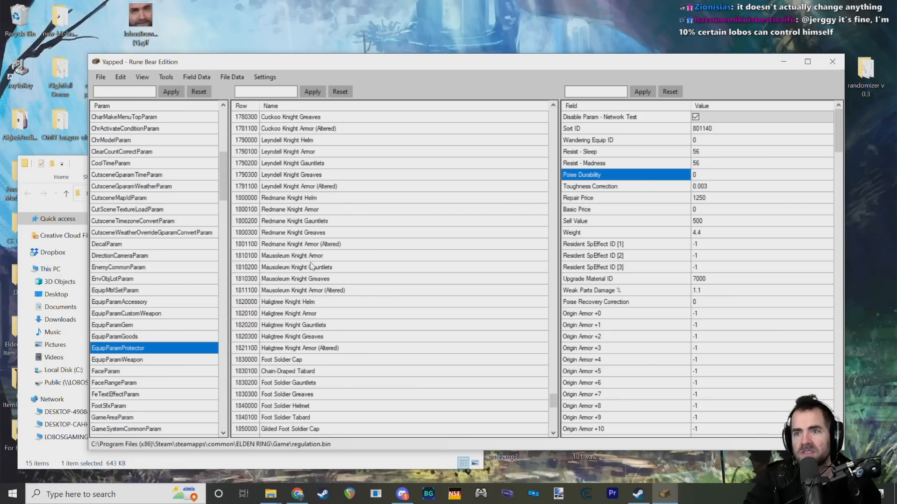
scroll(312, 266, "down", 15)
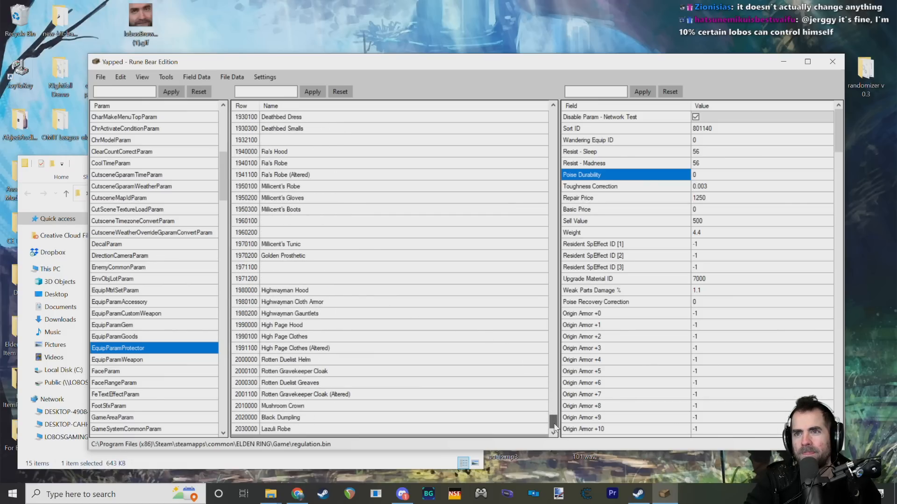
scroll(387, 281, "up", 10)
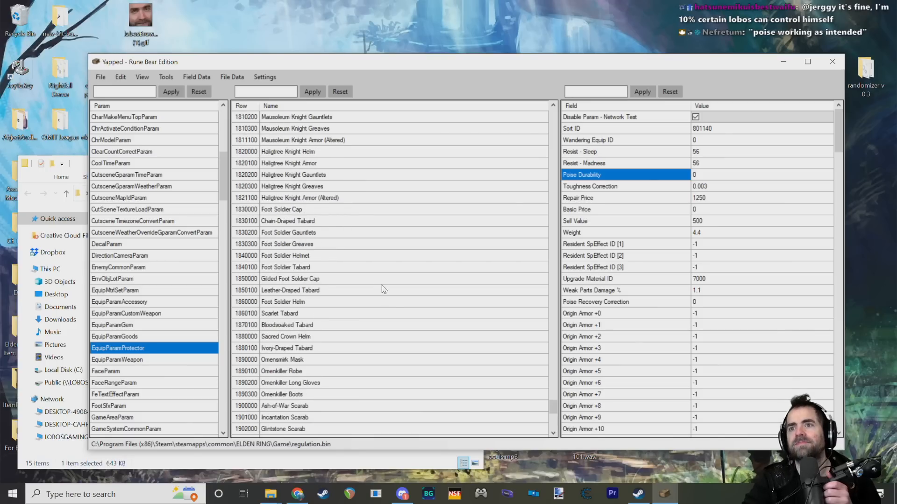
scroll(383, 289, "up", 15)
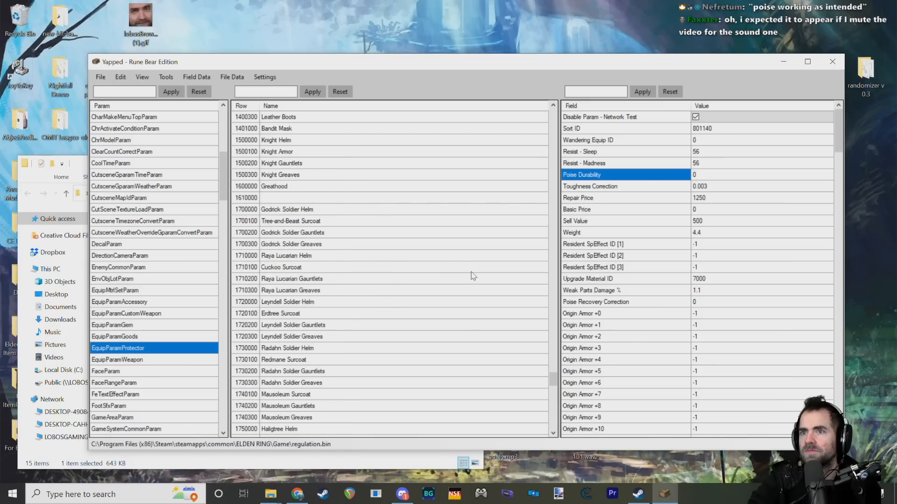
scroll(486, 290, "up", 15)
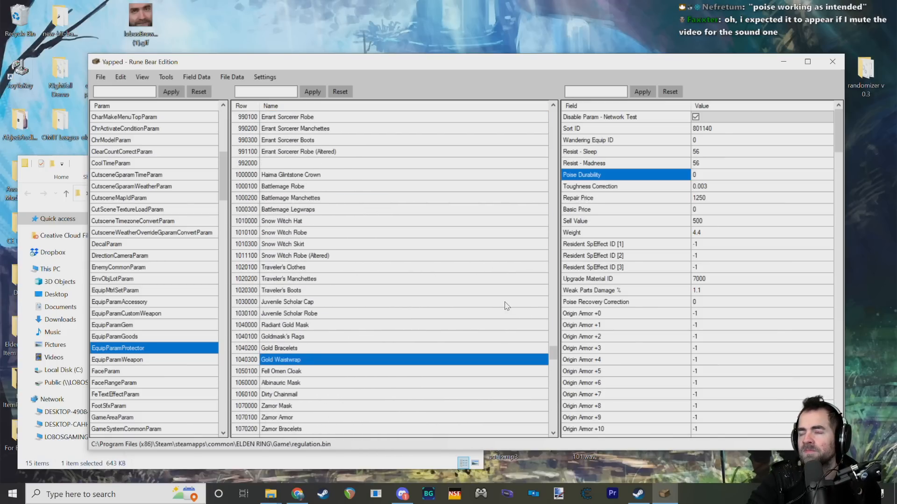
scroll(504, 305, "up", 9)
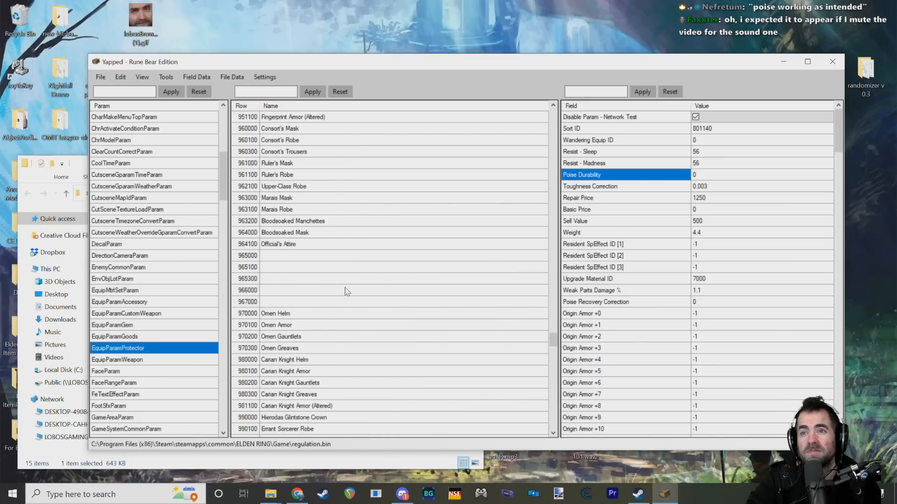
scroll(348, 291, "up", 12)
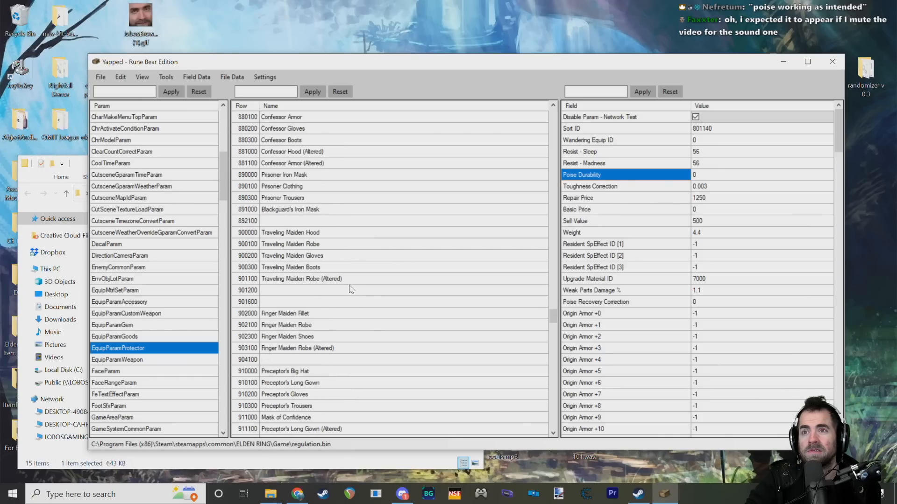
scroll(351, 289, "up", 12)
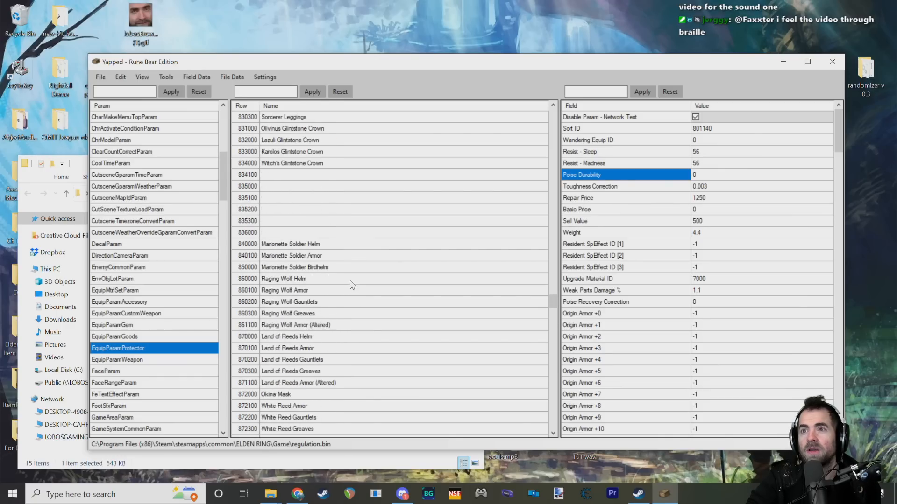
scroll(351, 285, "up", 5)
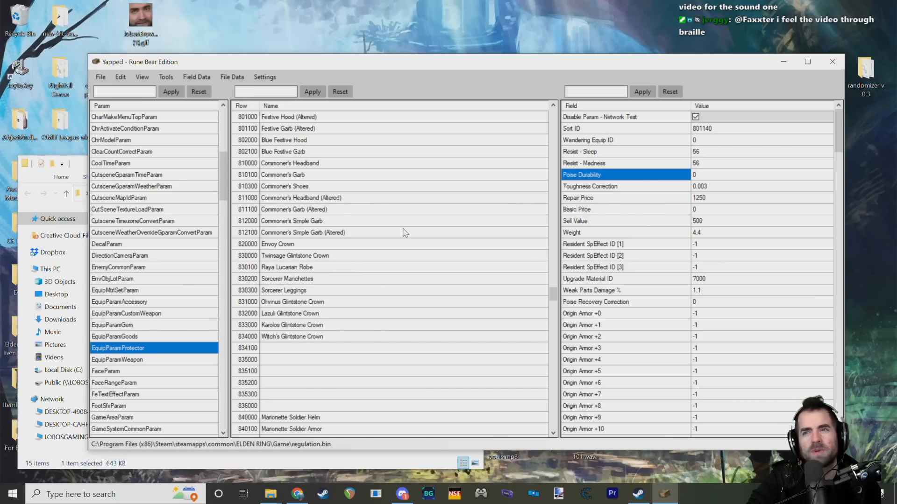
scroll(388, 238, "up", 5)
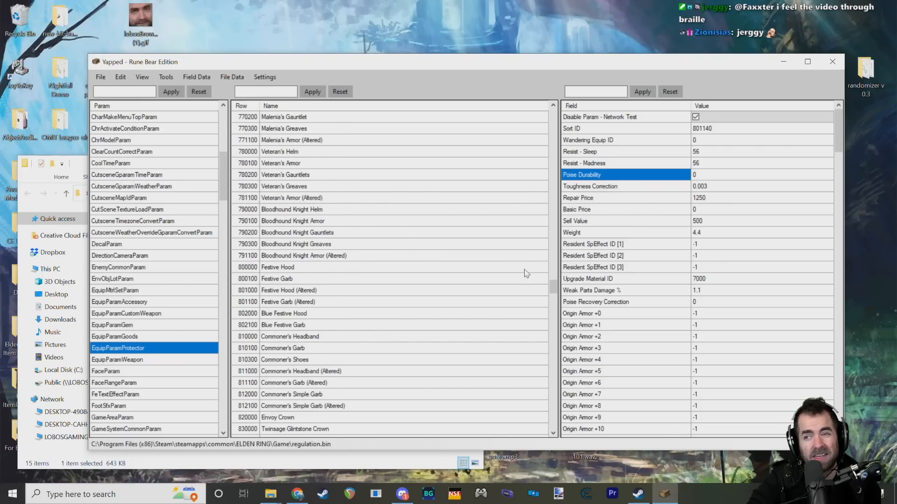
left_click_drag(552, 283, 551, 280)
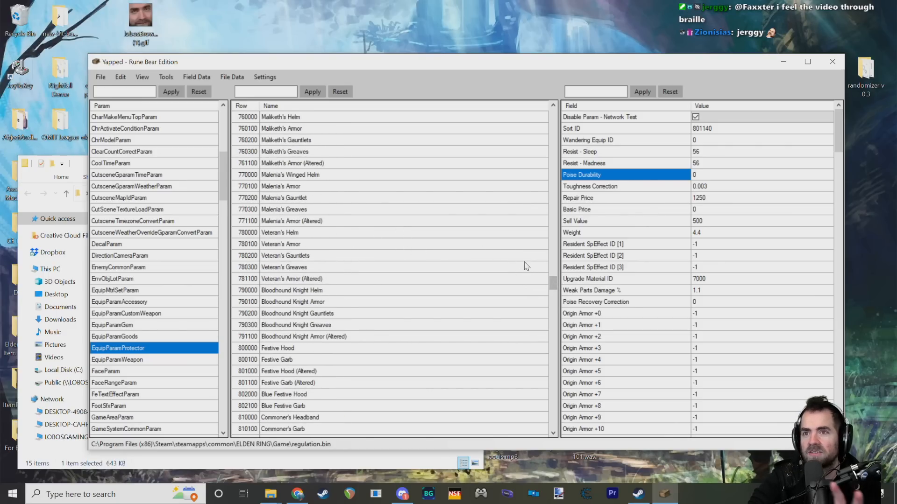
scroll(426, 336, "down", 2)
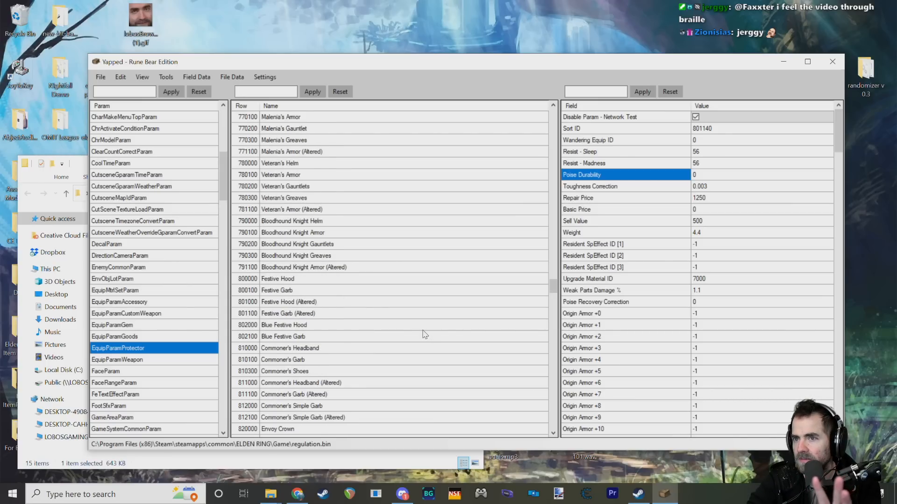
scroll(547, 297, "up", 20)
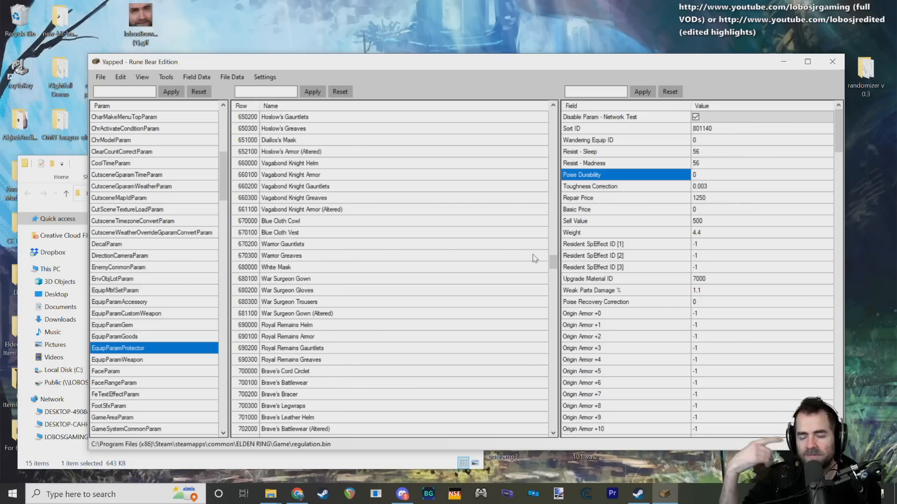
scroll(495, 278, "up", 3)
scroll(495, 277, "up", 9)
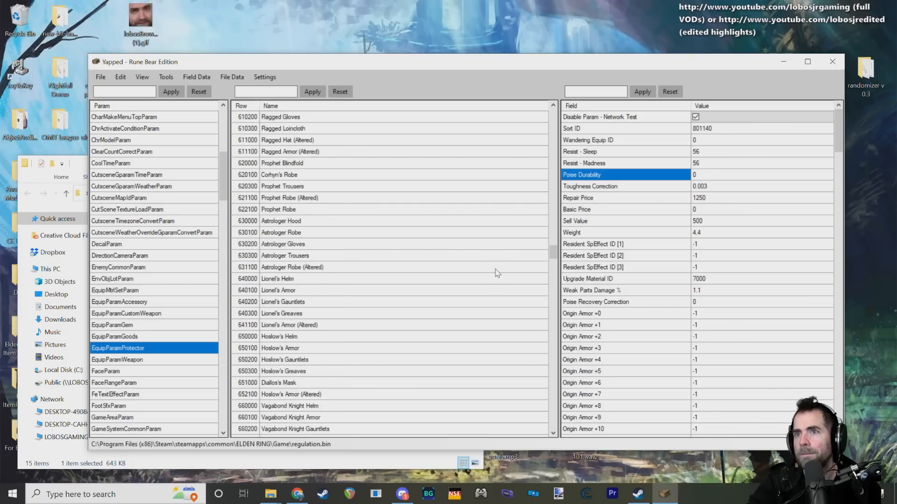
scroll(509, 257, "up", 15)
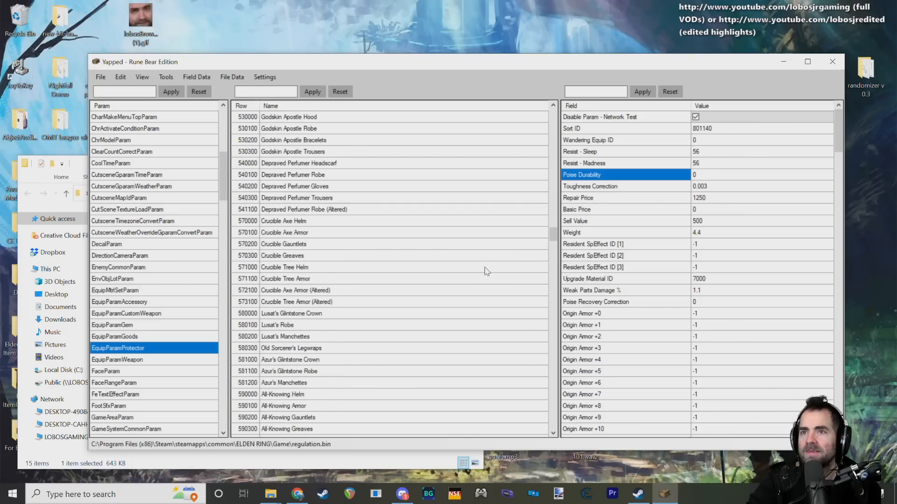
scroll(467, 269, "up", 1)
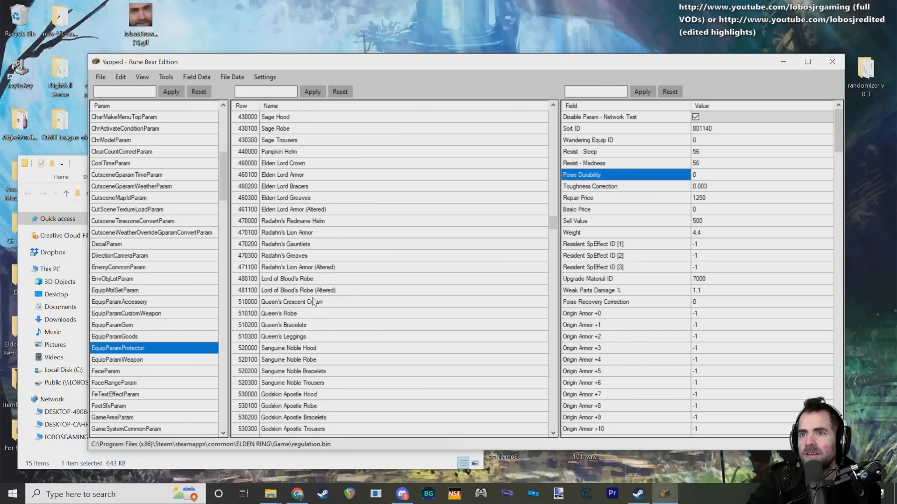
Step: Select Queen's Crescent Crown and inspect its Resident SpEffect ID [1] field and value
left_click(293, 306)
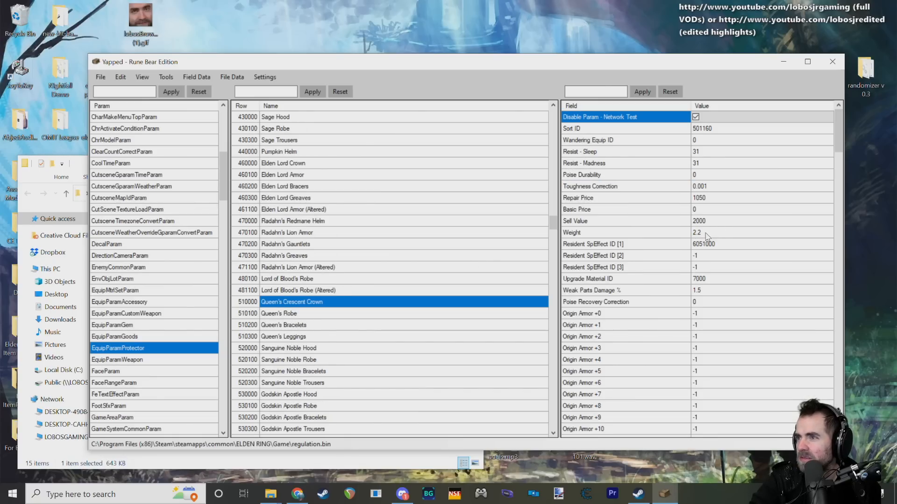
left_click(704, 244)
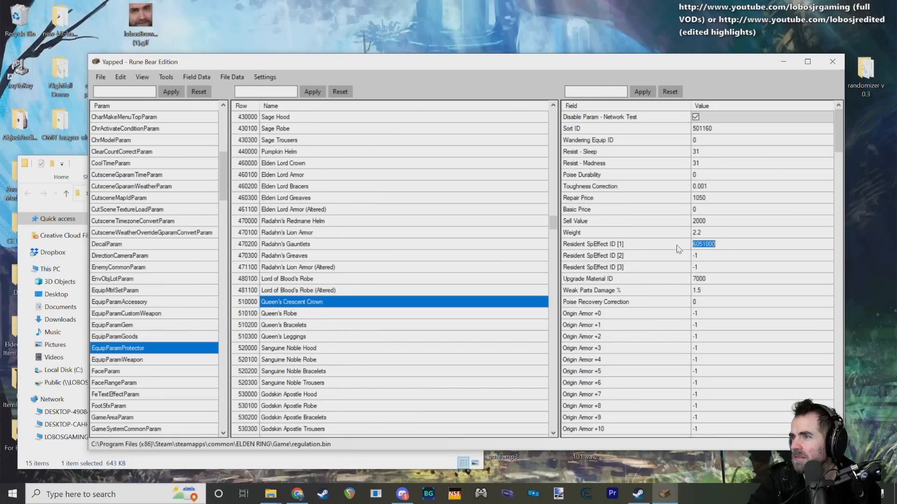
left_click(641, 248)
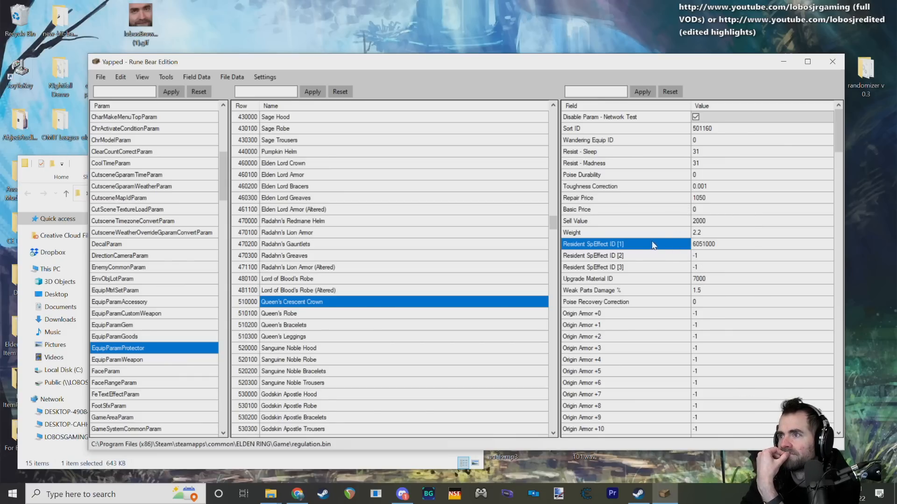
left_click(703, 244)
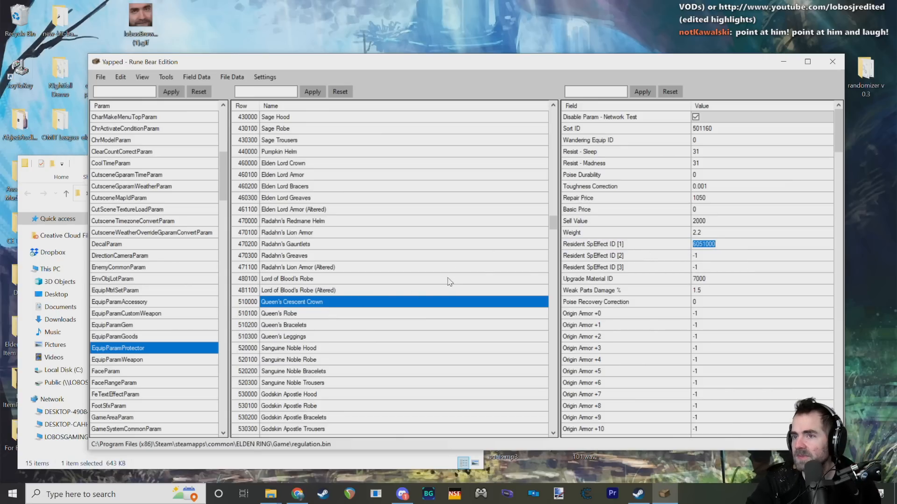
Step: Open Queen's Bracelets and review its fields from the Resident SpEffect IDs through the resistances and equipment-type flags
left_click(314, 326)
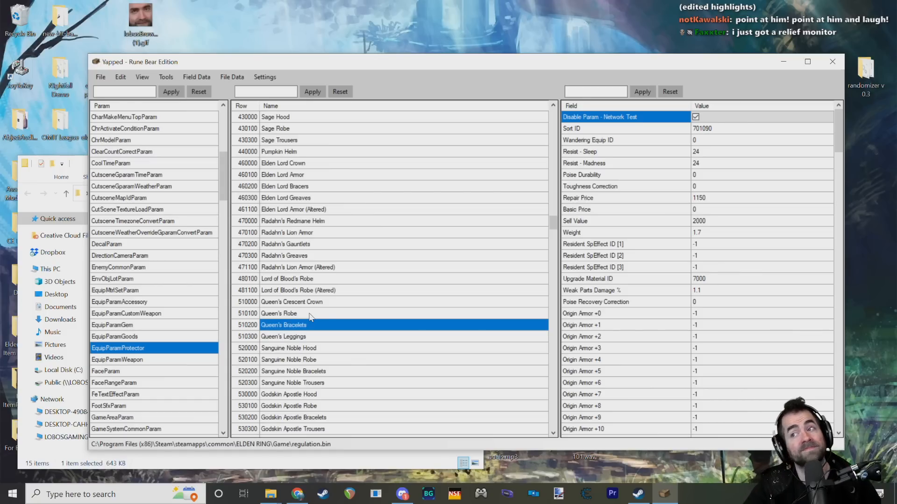
scroll(621, 318, "down", 9)
scroll(621, 236, "down", 7)
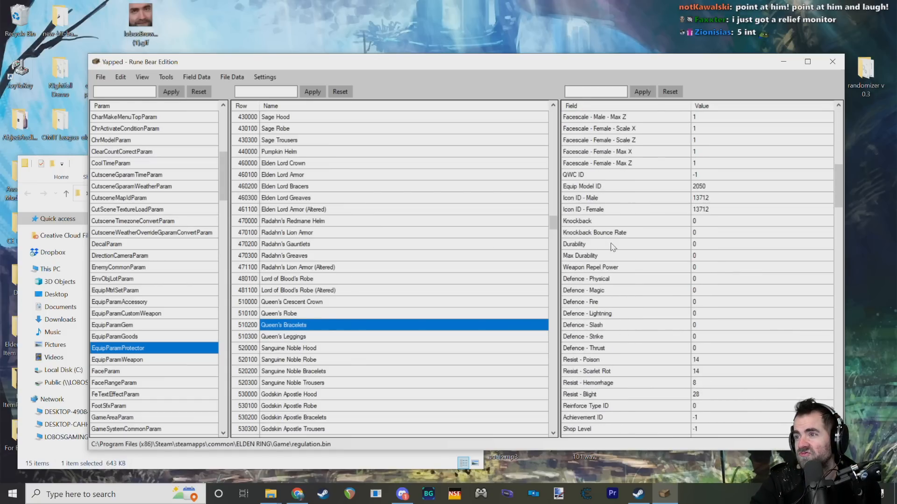
scroll(599, 319, "down", 6)
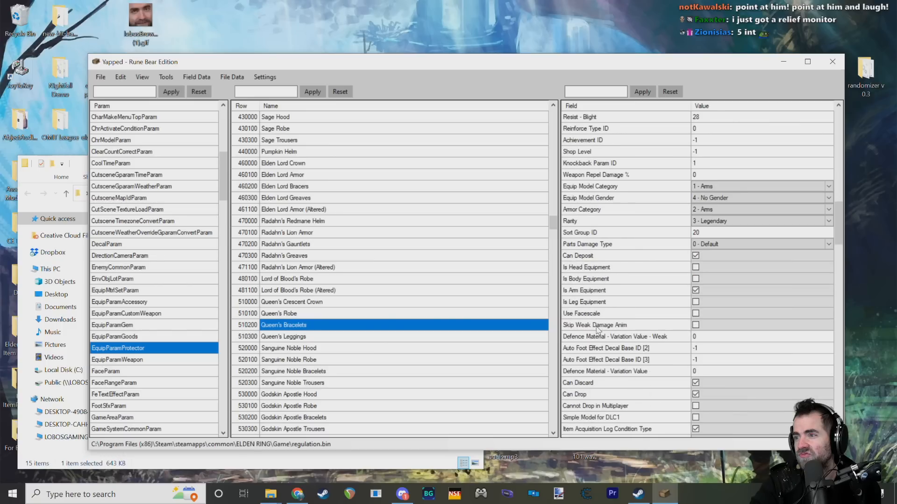
Step: Return to Queen's Crescent Crown and review its equipment flags, absorption values and mask fields, returning to the Resident SpEffect IDs
left_click(290, 303)
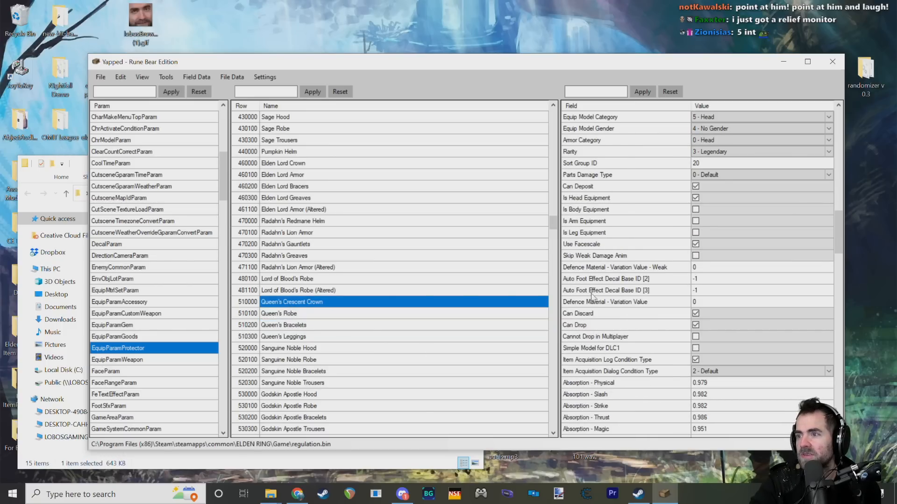
scroll(610, 339, "down", 15)
scroll(609, 339, "down", 20)
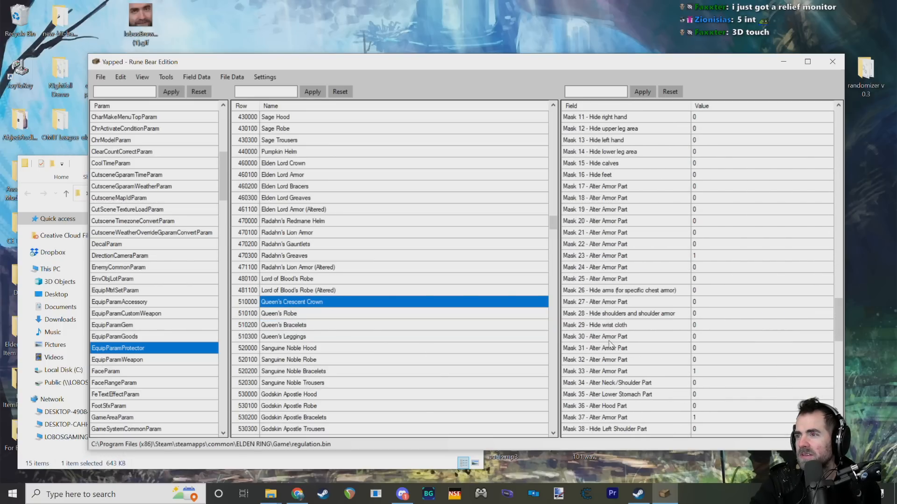
scroll(607, 327, "up", 20)
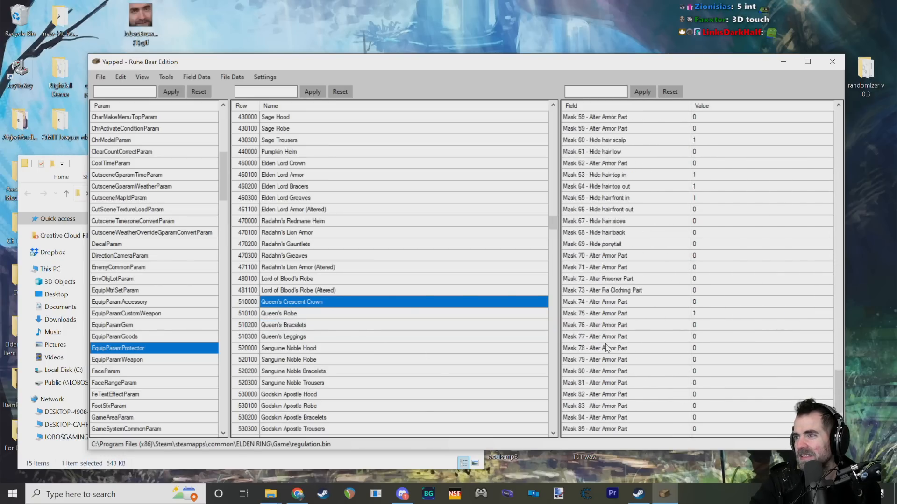
scroll(598, 311, "up", 8)
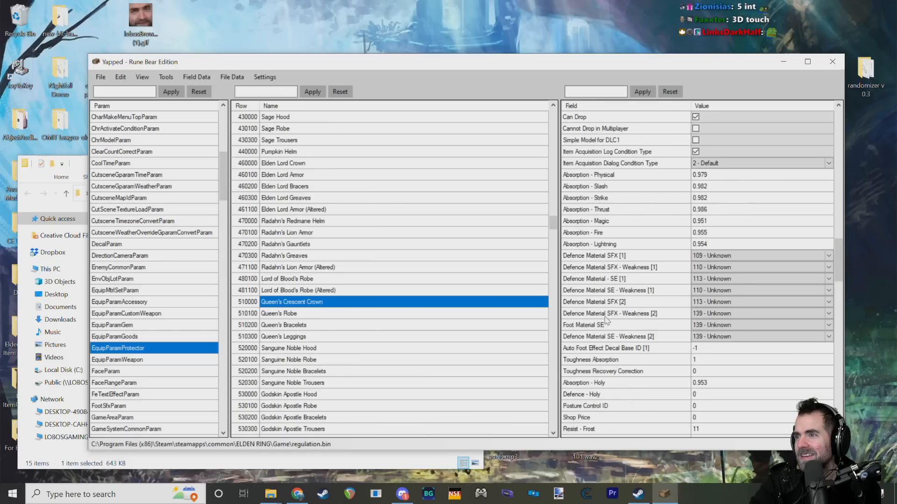
scroll(607, 322, "up", 12)
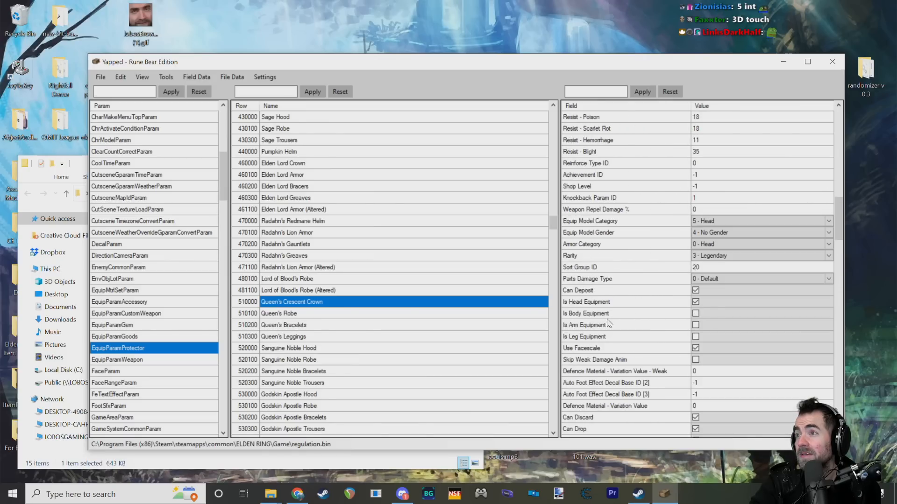
scroll(610, 325, "up", 9)
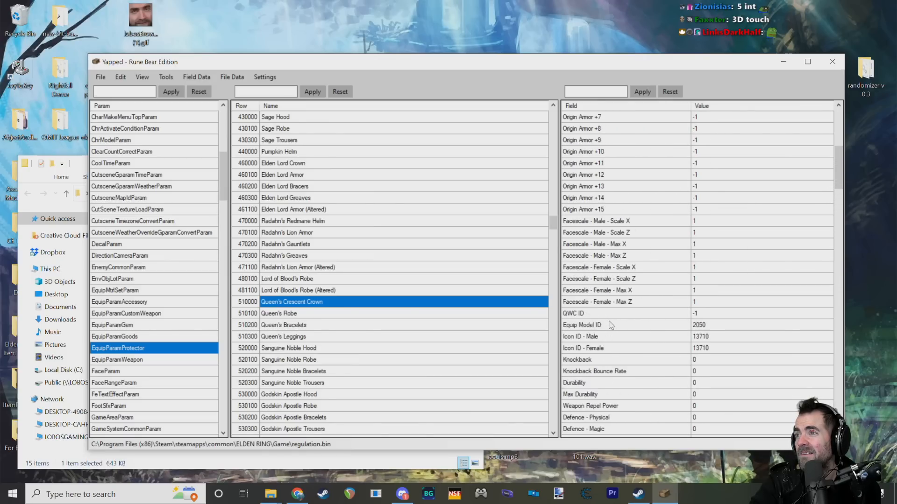
scroll(617, 306, "up", 1)
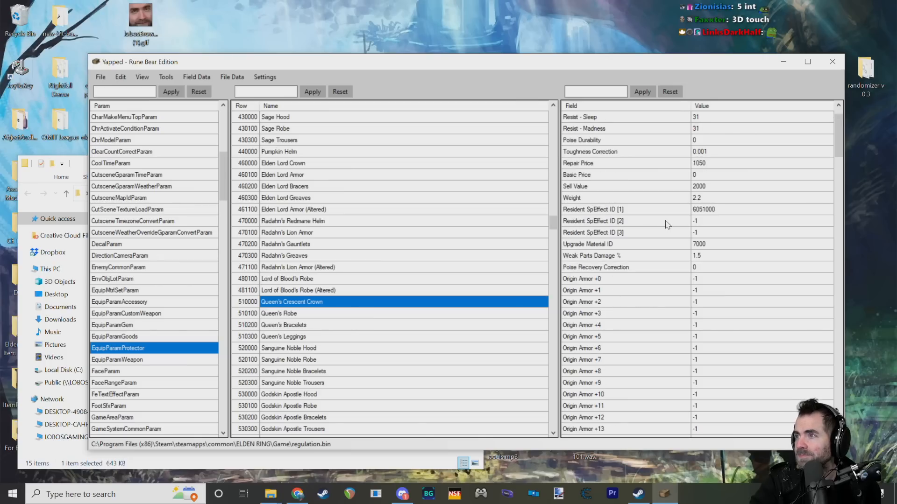
Step: Go over the three Resident SpEffect ID fields of Queen's Crescent Crown, comparing slot [1] with slots [2] and [3]
left_click(663, 209)
left_click(663, 221)
left_click(665, 233)
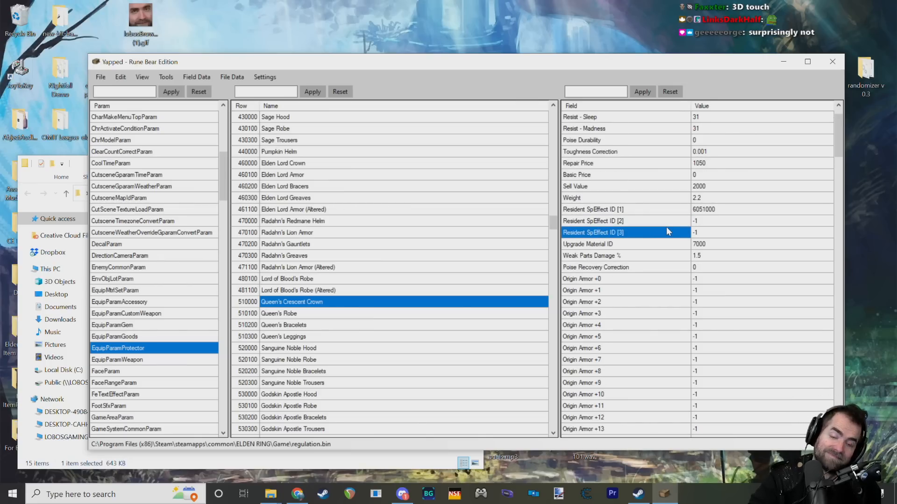
left_click(635, 213)
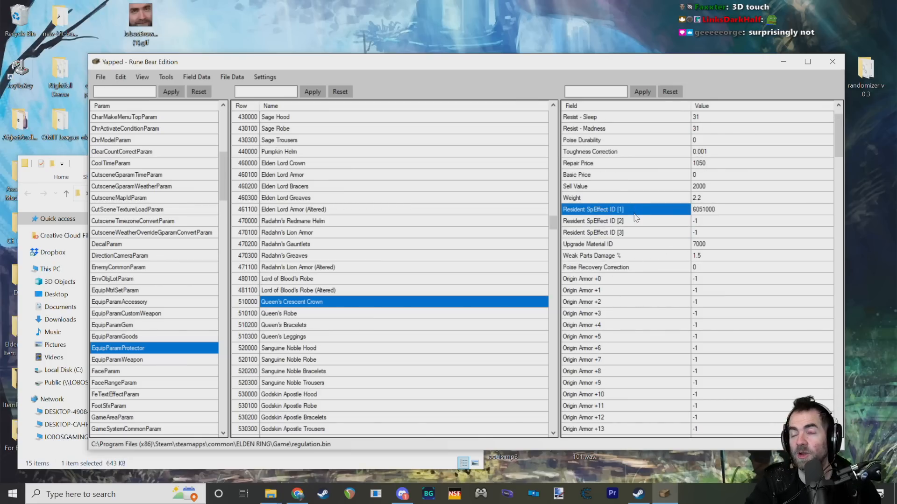
left_click(724, 209)
left_click(651, 223)
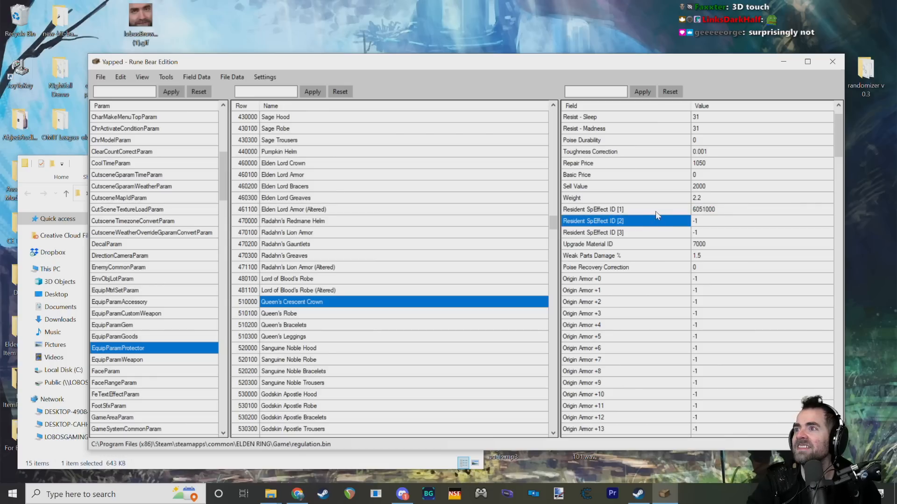
left_click(656, 212)
left_click(650, 222)
left_click(644, 231)
left_click(641, 210)
left_click(638, 222)
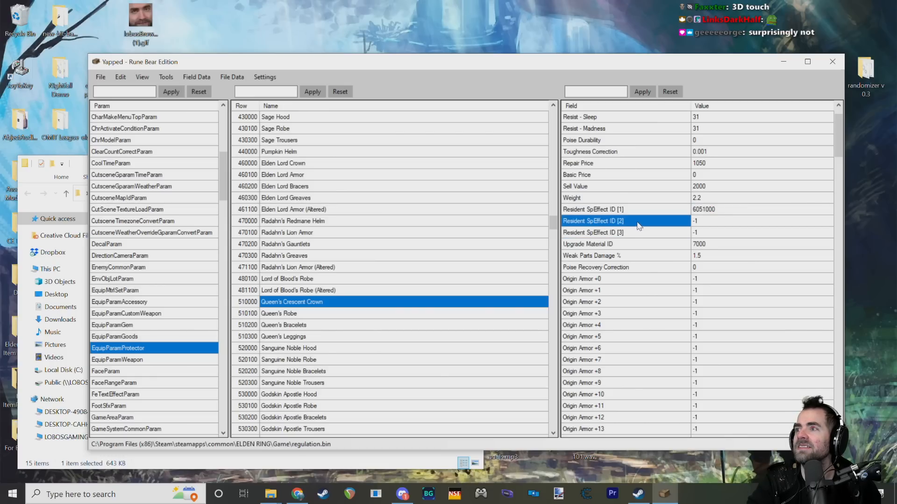
left_click(639, 233)
left_click(640, 223)
left_click(644, 211)
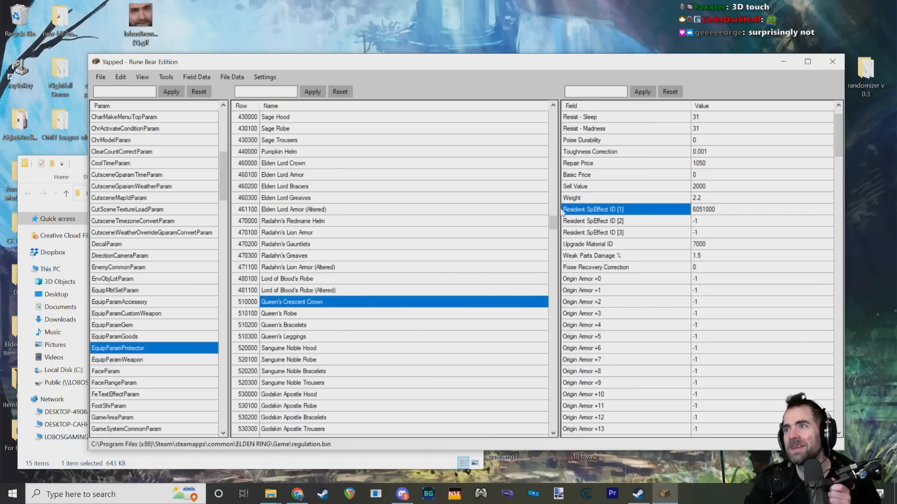
Step: Step through Queen's Crescent Crown's Resident SpEffect ID slots [1] to [3] again, ending on slot [1]
left_click_drag(596, 65, 606, 71)
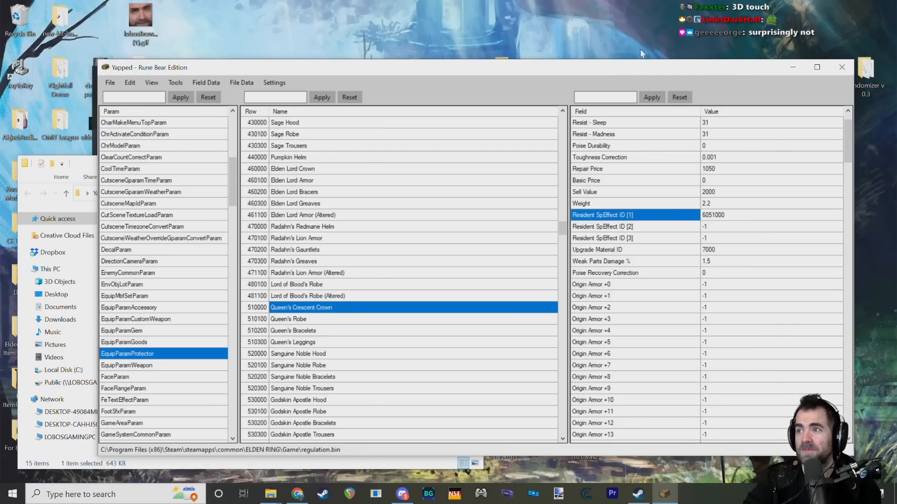
left_click(733, 213)
left_click(658, 226)
left_click(644, 237)
left_click(647, 226)
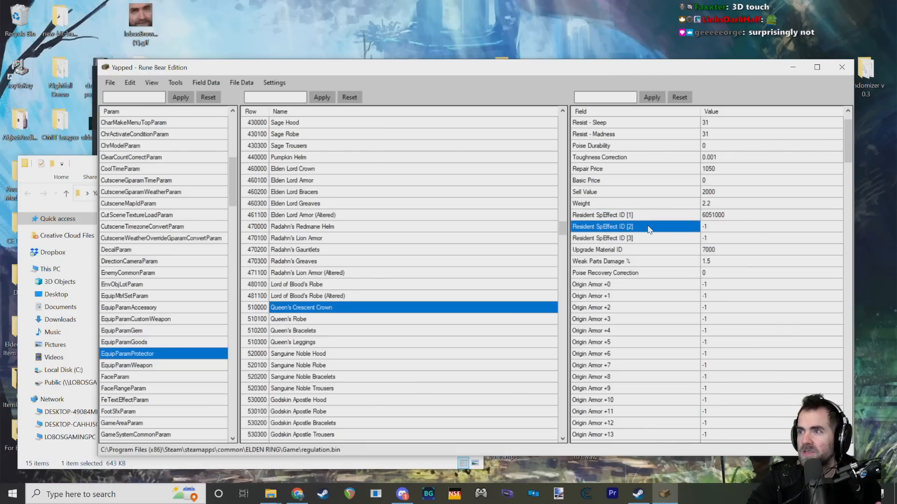
left_click(648, 216)
left_click(652, 239)
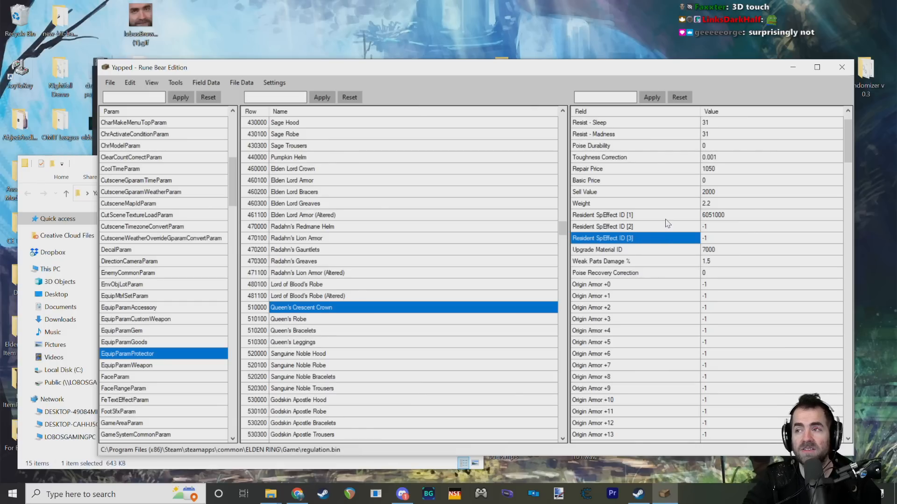
mouse_move(647, 239)
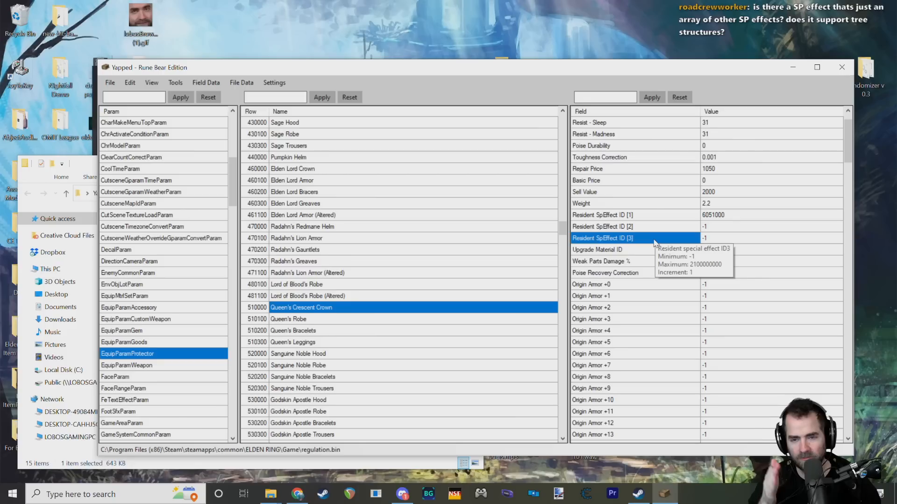
left_click(623, 217)
left_click(628, 229)
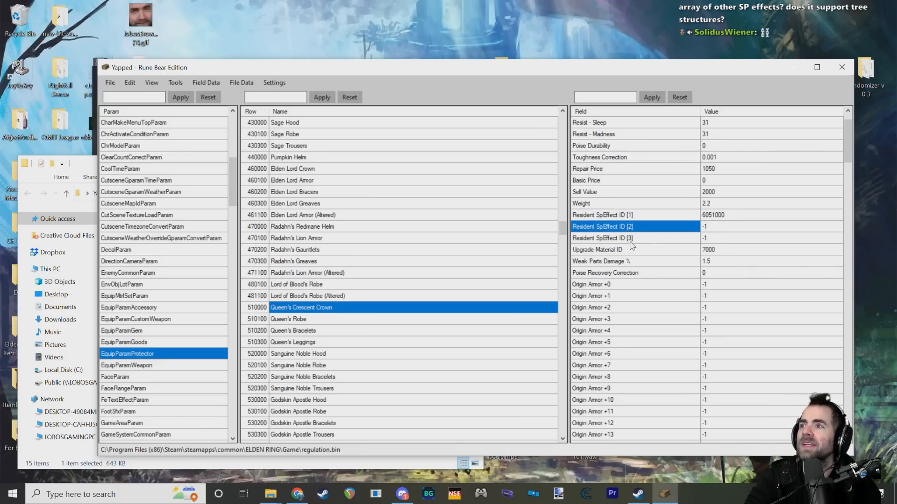
left_click(630, 239)
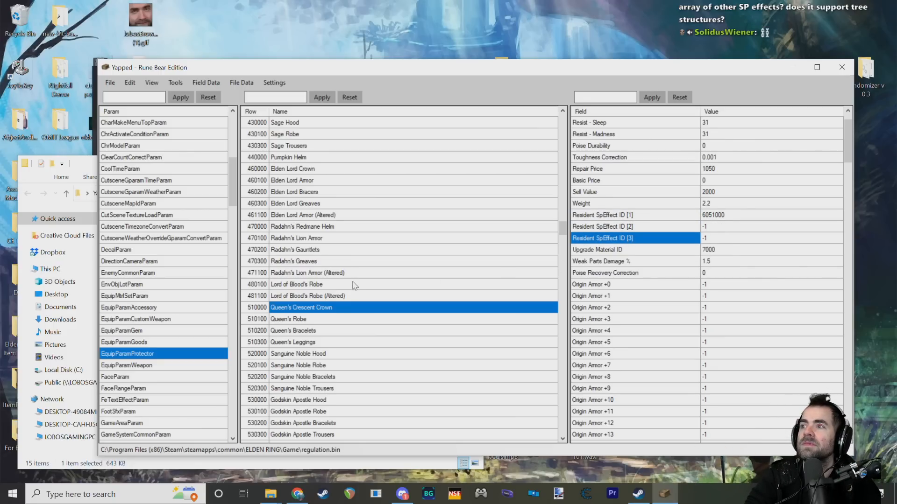
left_click(623, 216)
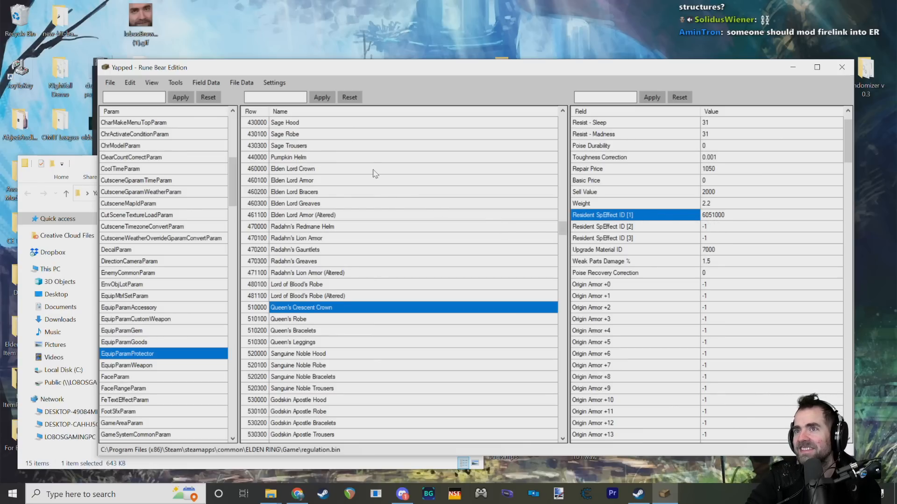
left_click_drag(339, 69, 336, 50)
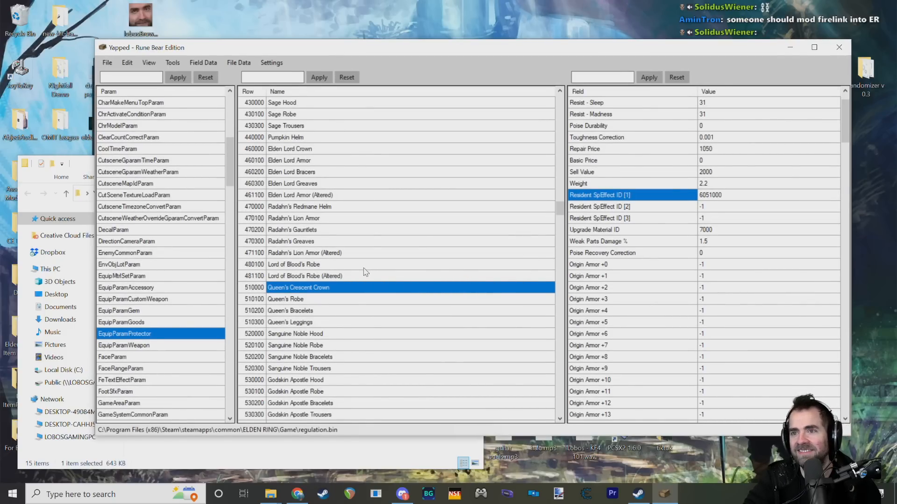
scroll(365, 273, "down", 4)
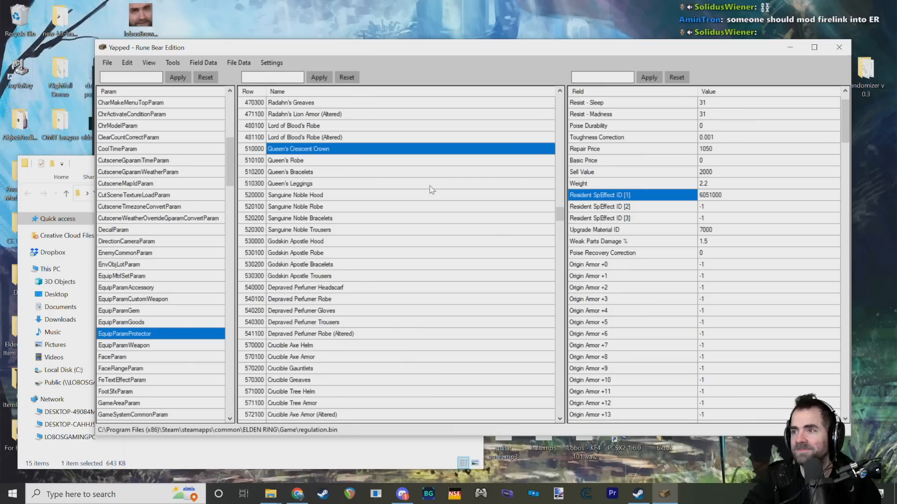
scroll(432, 189, "up", 7)
scroll(330, 213, "down", 5)
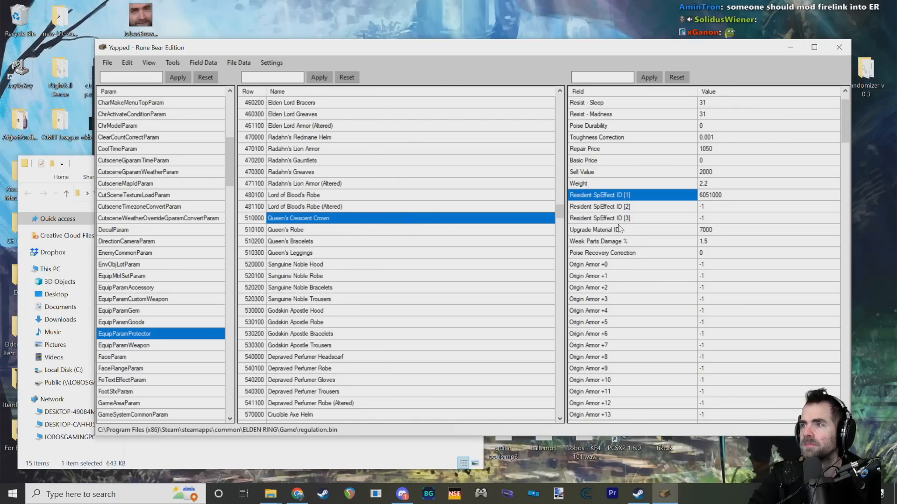
scroll(619, 228, "up", 1)
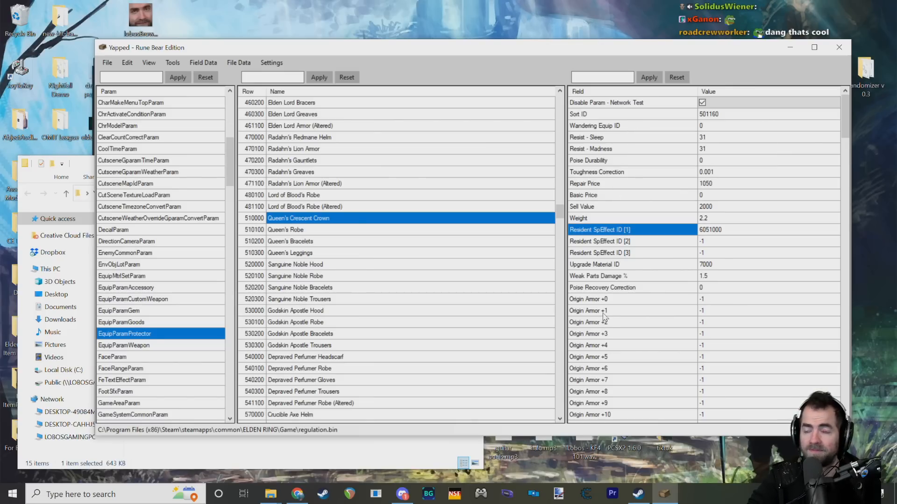
scroll(610, 320, "down", 5)
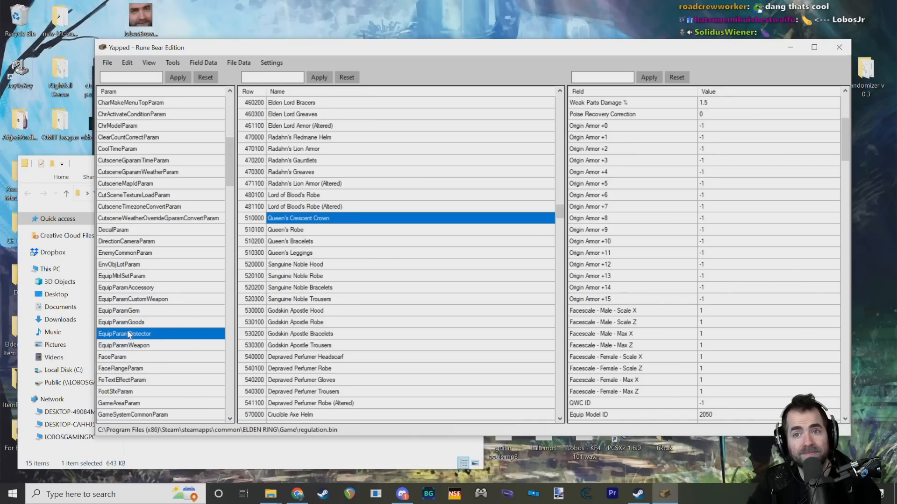
Step: Open EquipParamWeapon and browse the dagger rows with their affinity variants, selecting Dagger [Sacred]
left_click(142, 346)
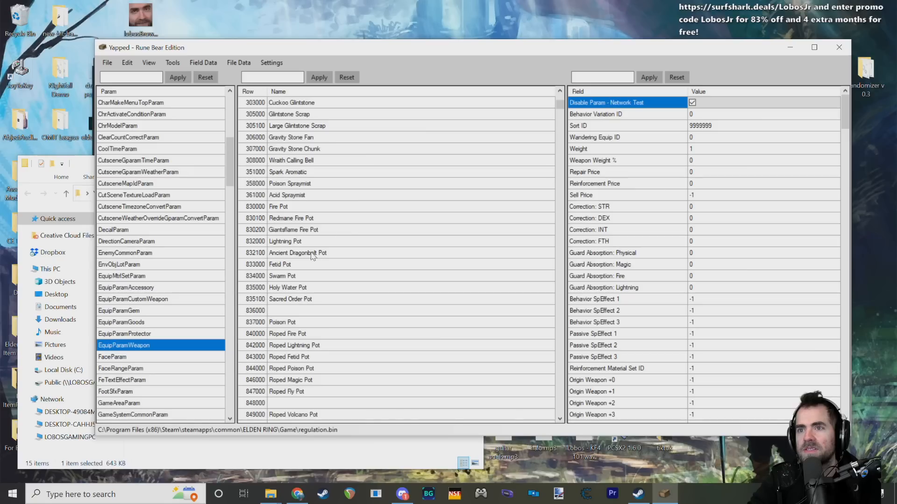
scroll(327, 243, "down", 9)
scroll(326, 247, "down", 4)
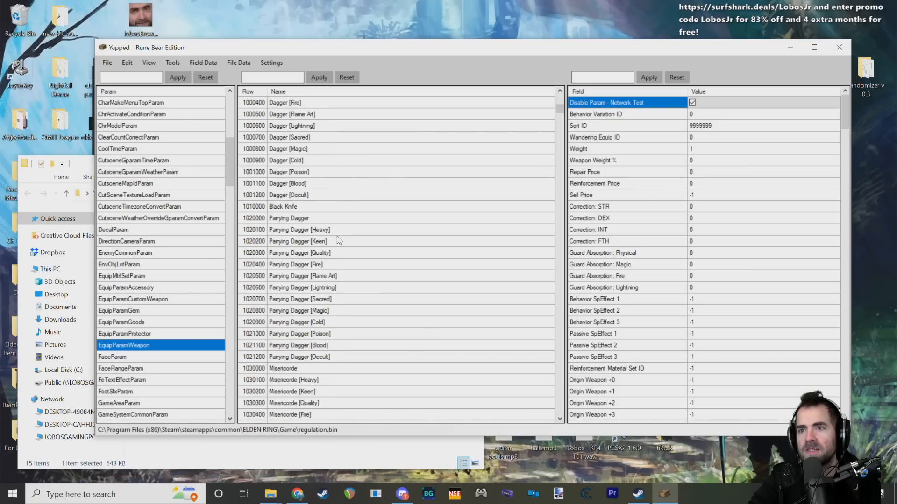
scroll(325, 240, "down", 8)
scroll(332, 240, "up", 11)
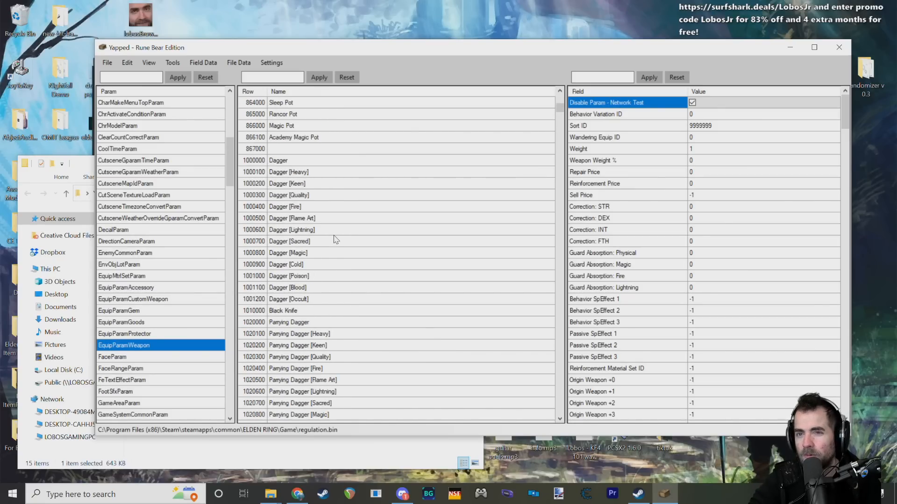
left_click(295, 241)
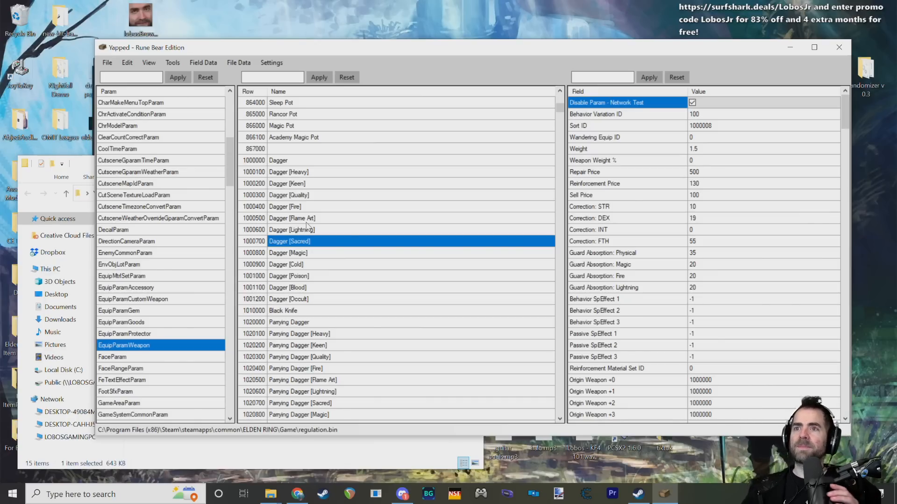
scroll(309, 224, "down", 16)
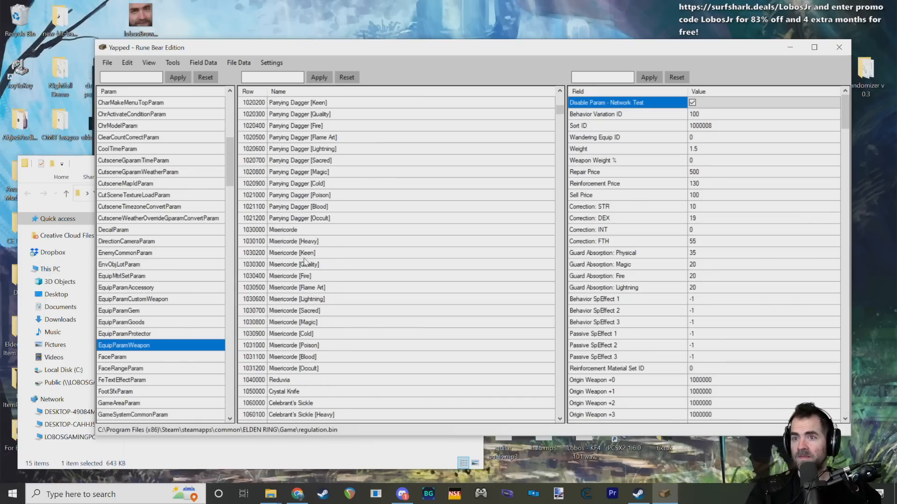
scroll(311, 252, "up", 5)
scroll(310, 255, "up", 20)
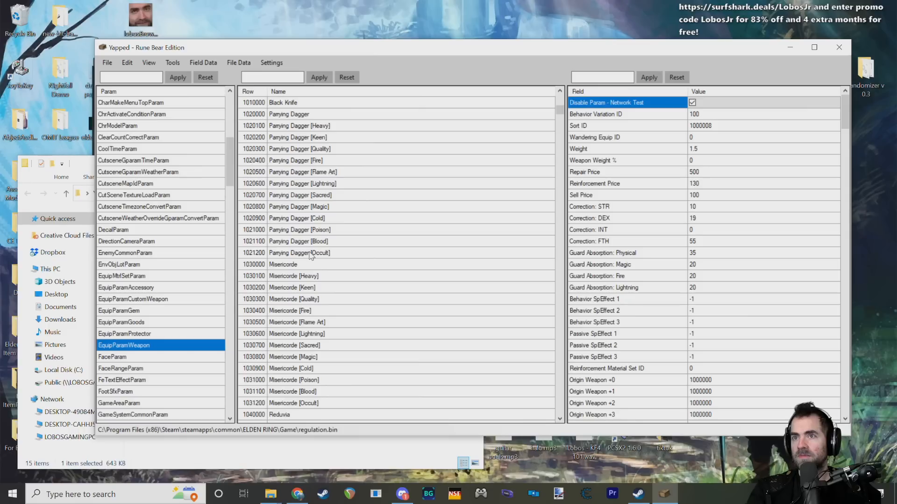
Step: Check the throwable pot entries among the weapon rows, including Roped Lightning Pot, Roped Fetid Pot, Fire Pot and Lightning Pot
left_click(303, 242)
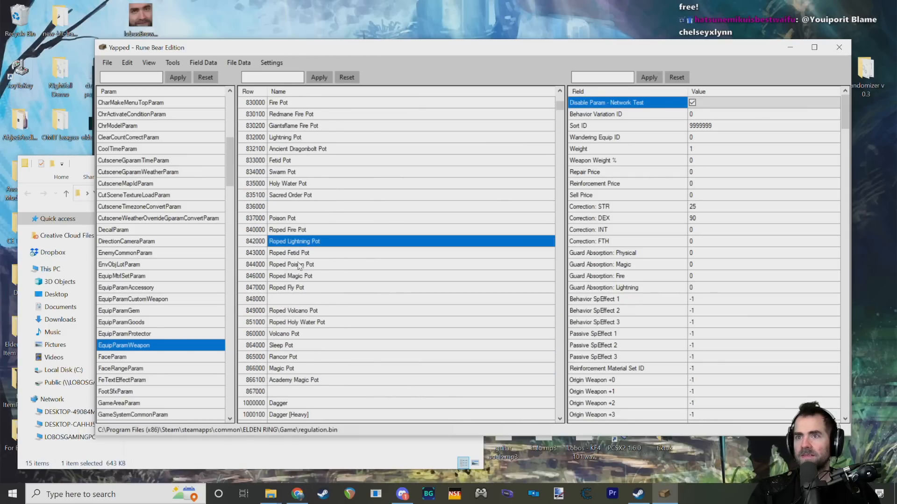
left_click(300, 254)
scroll(300, 234, "up", 2)
left_click(295, 171)
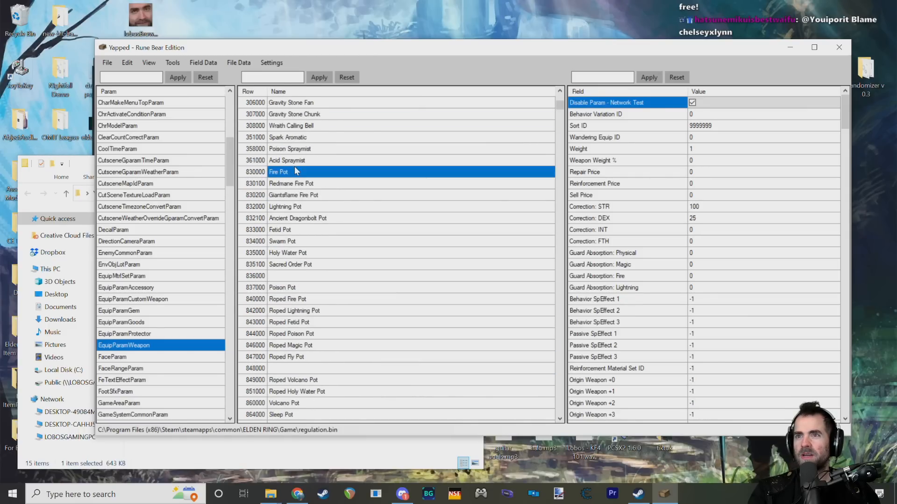
left_click(303, 206)
Step: Look at the consumable entries from Omen Bairn and Regal Omen Bairn through Miranda's Prayer and the Glintstone Scraps to Gravity Stone Fan
scroll(303, 236, "up", 3)
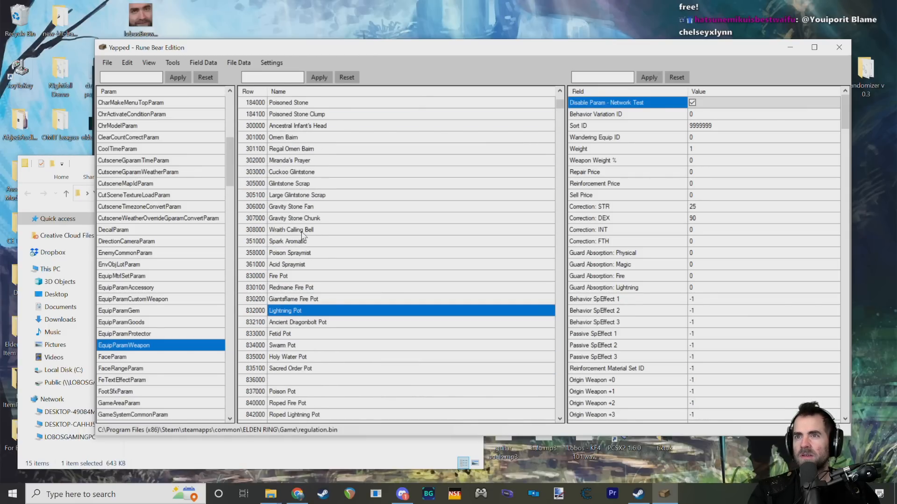
scroll(304, 228, "up", 4)
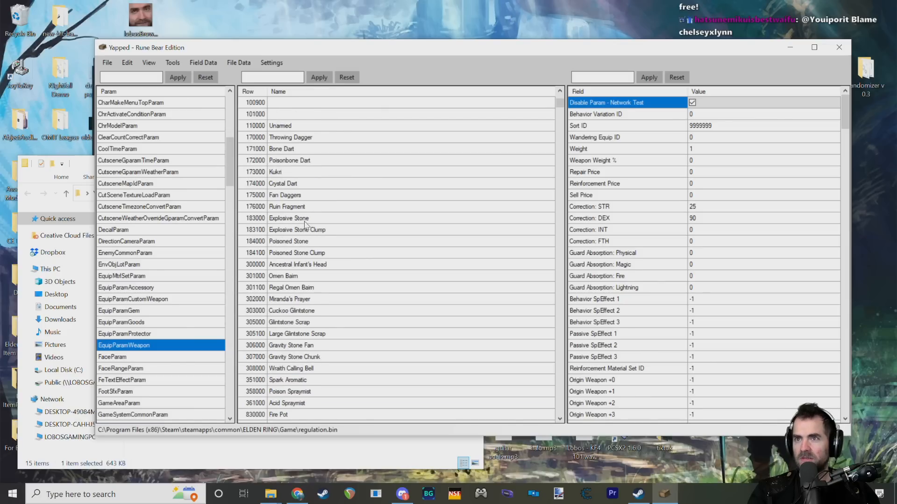
left_click(298, 278)
left_click(297, 288)
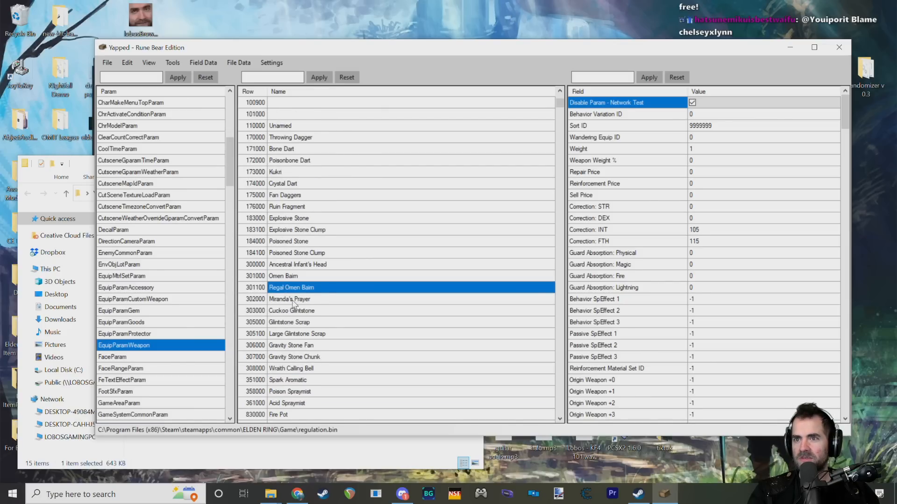
left_click(295, 300)
left_click(290, 326)
left_click(305, 334)
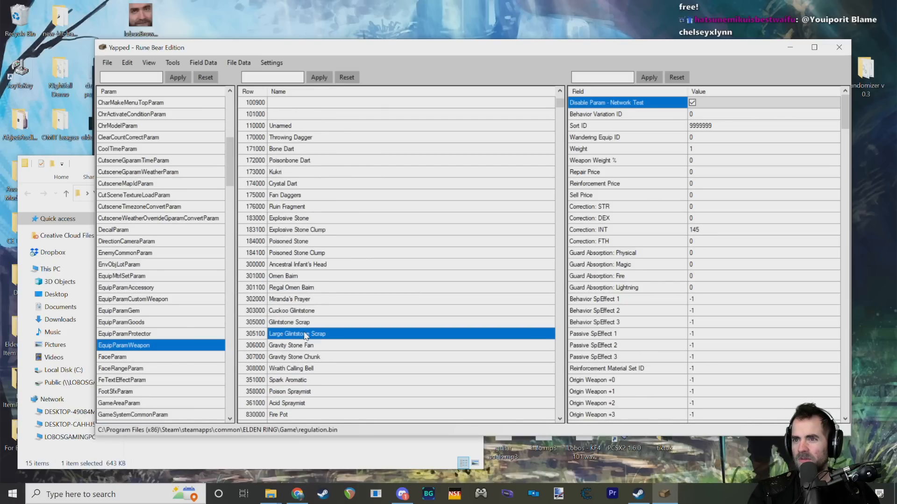
scroll(306, 334, "down", 2)
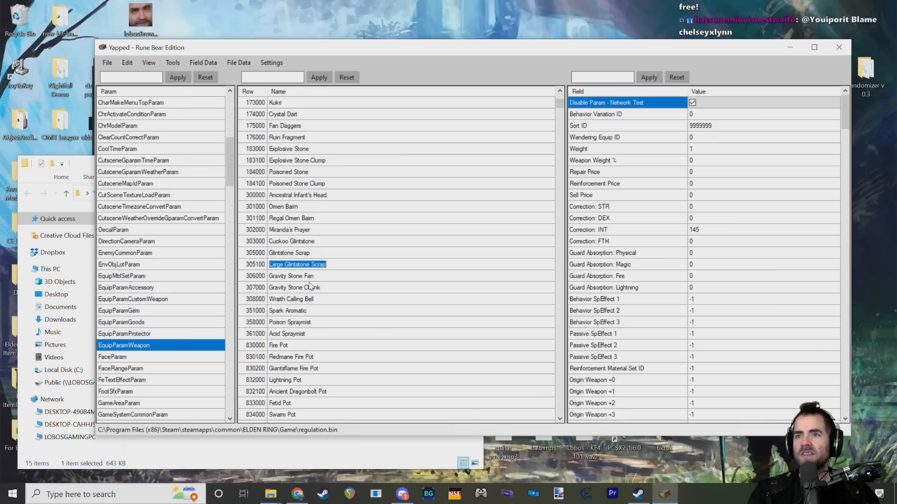
left_click(309, 277)
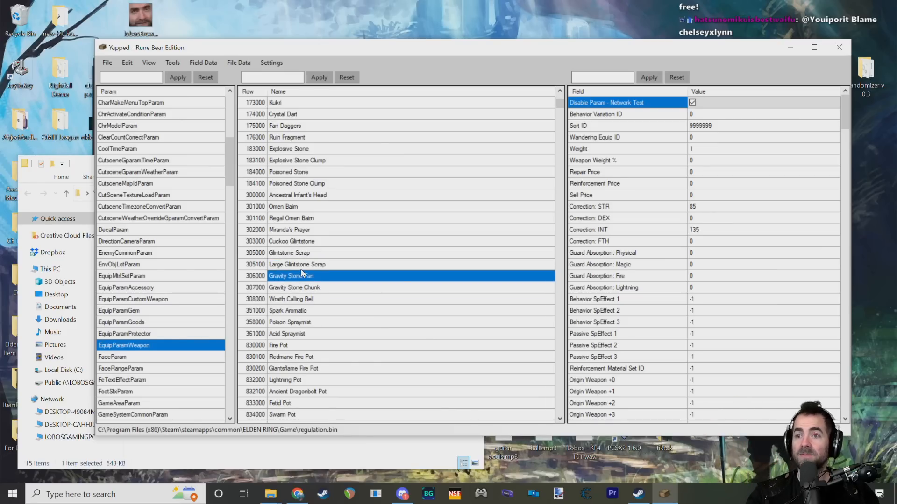
Step: Find the base Dagger row 1000000 below the pots and select it to show its weapon fields
scroll(308, 279, "down", 3)
scroll(312, 234, "down", 20)
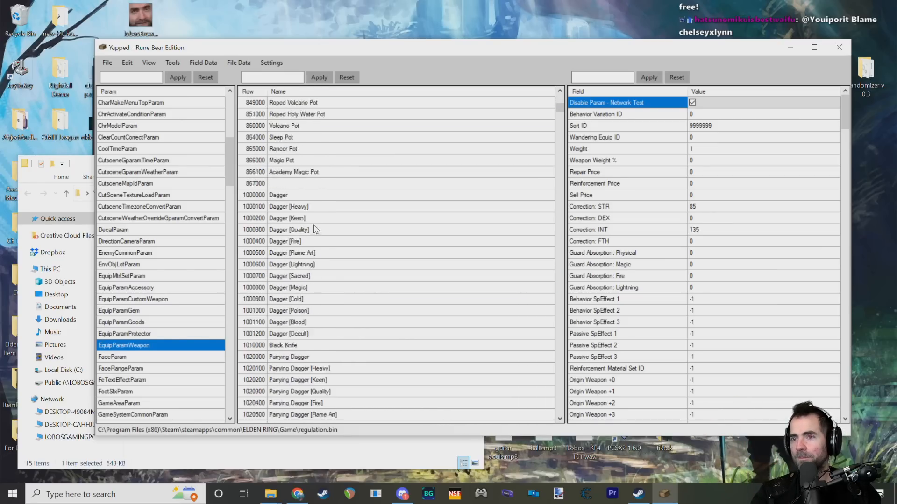
scroll(313, 230, "up", 12)
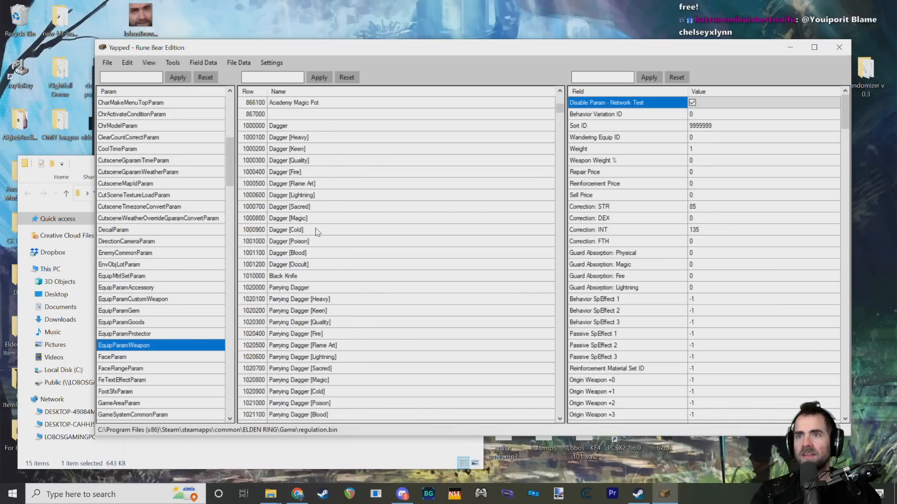
scroll(308, 220, "up", 1)
left_click(290, 195)
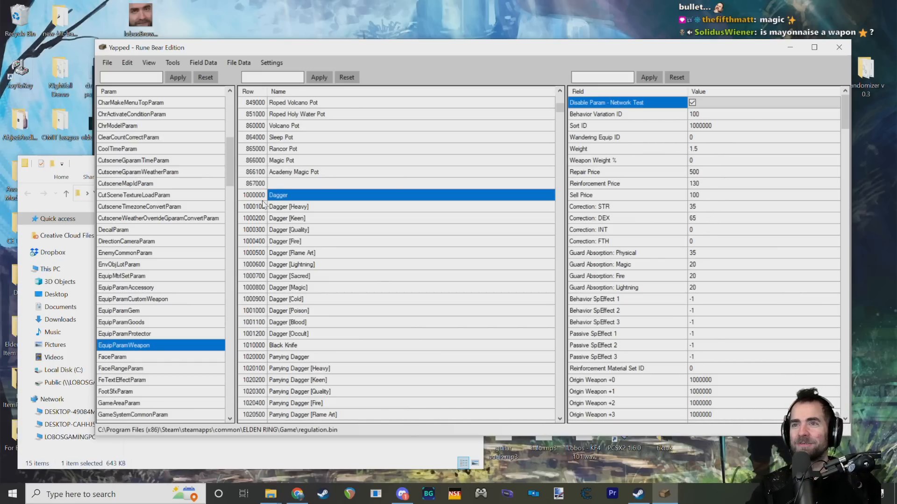
left_click(249, 198)
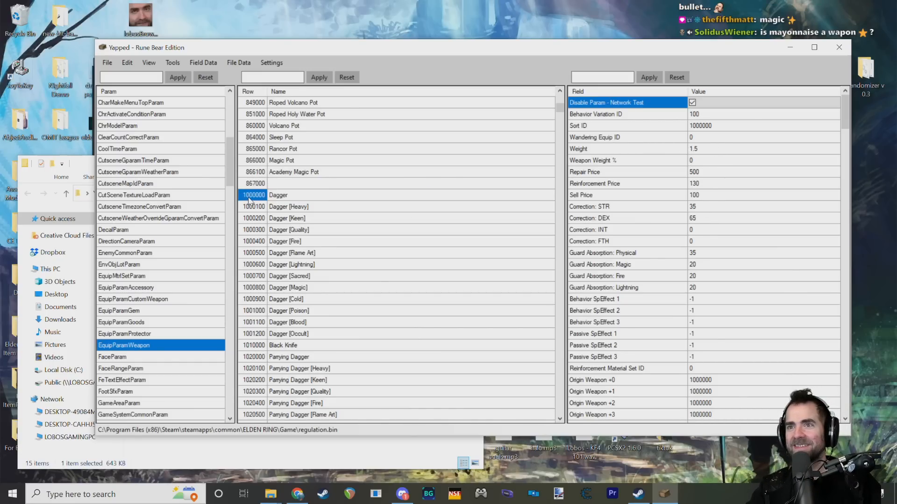
left_click(285, 198)
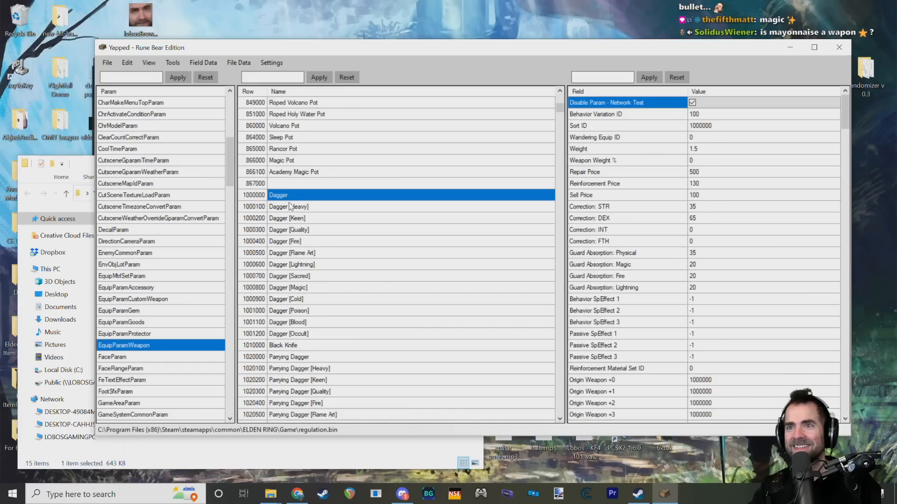
Step: Inspect the Dagger's Sort ID, Repair Price and its STR, DEX and INT Correction fields
left_click(715, 128)
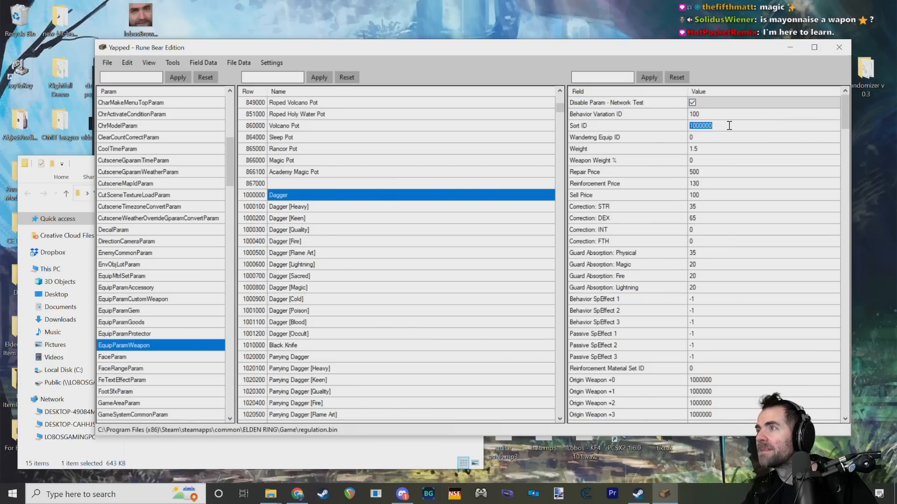
left_click(646, 173)
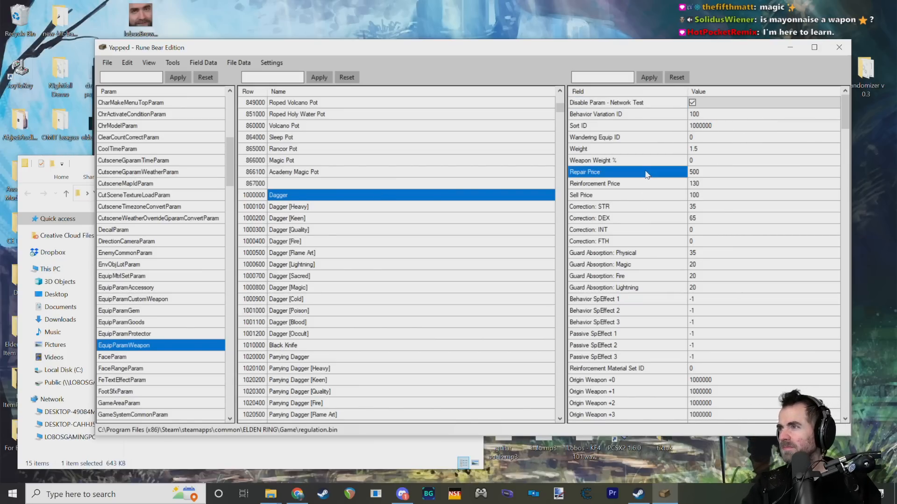
left_click(631, 206)
left_click(633, 219)
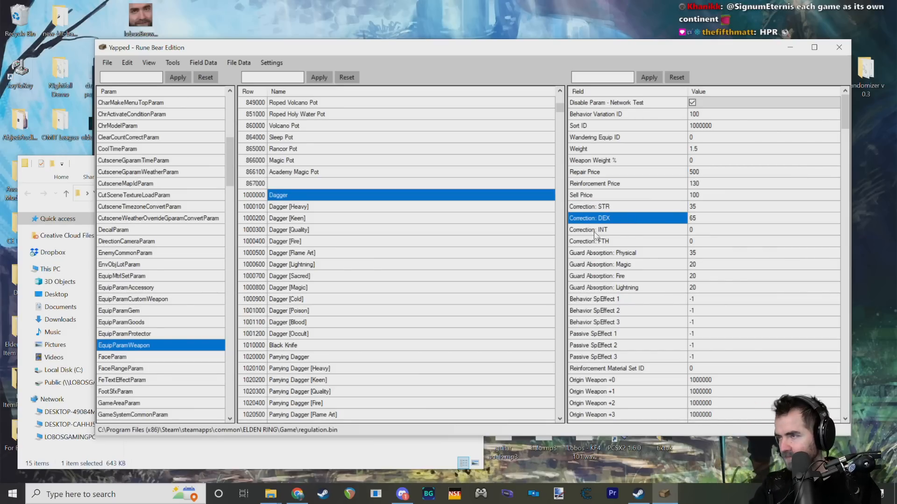
left_click(615, 228)
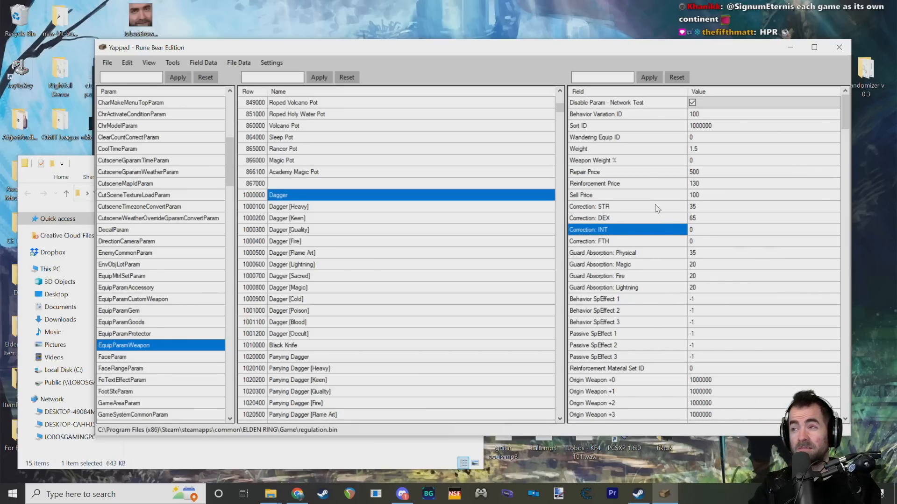
left_click(694, 206)
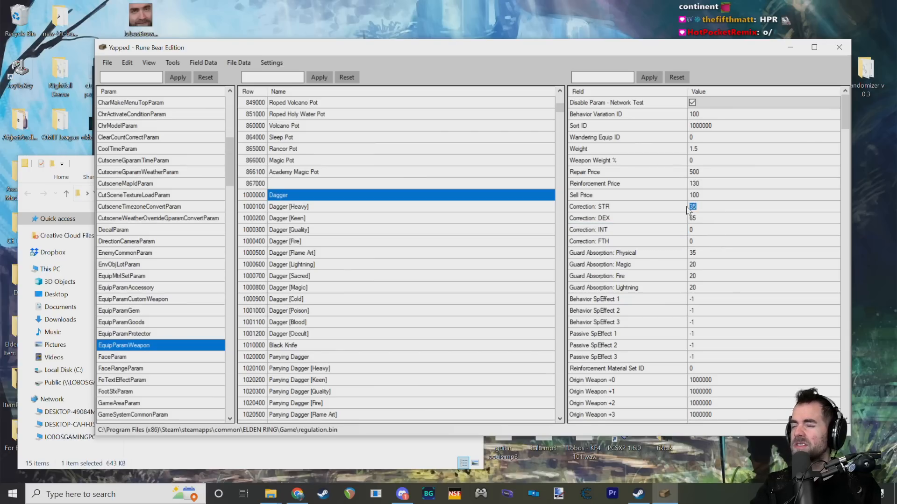
left_click(682, 208)
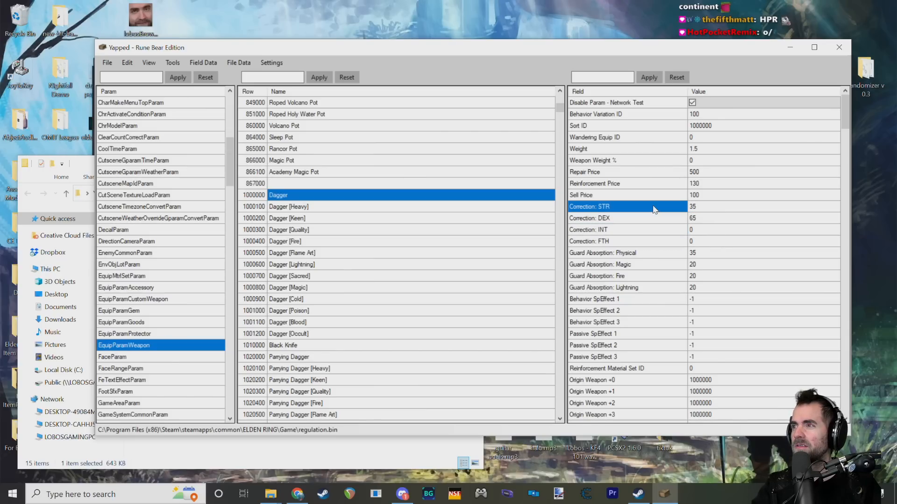
left_click(716, 211)
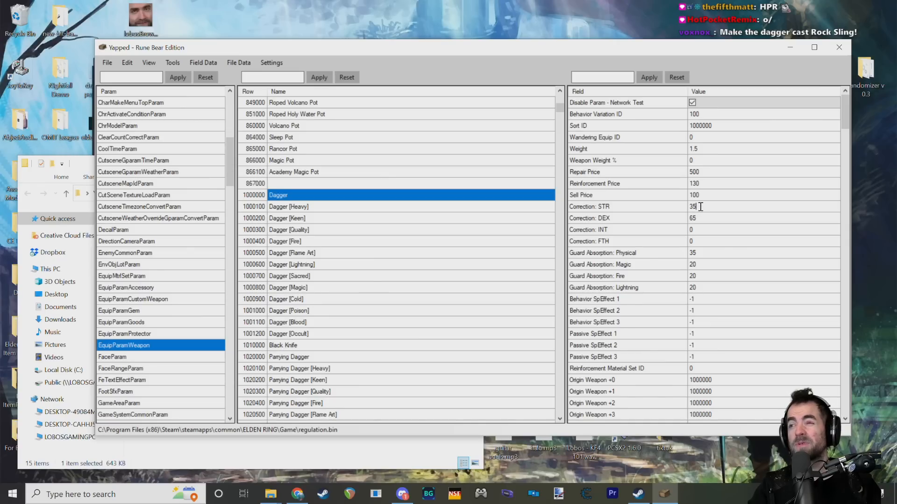
key("BackSpace")
key("BackSpace")
left_click(636, 209)
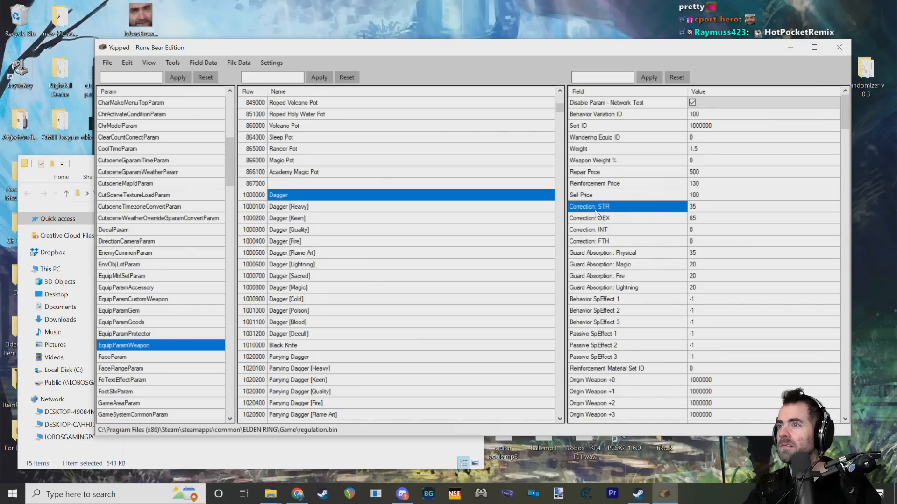
Step: Examine the Dagger's DEX Correction field and its Guard Absorption fields for Physical and Fire
mouse_move(596, 214)
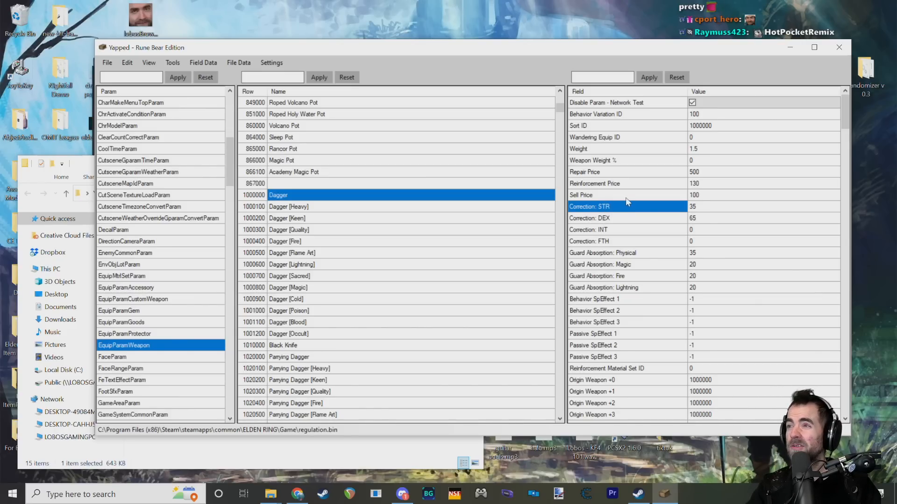
left_click(589, 220)
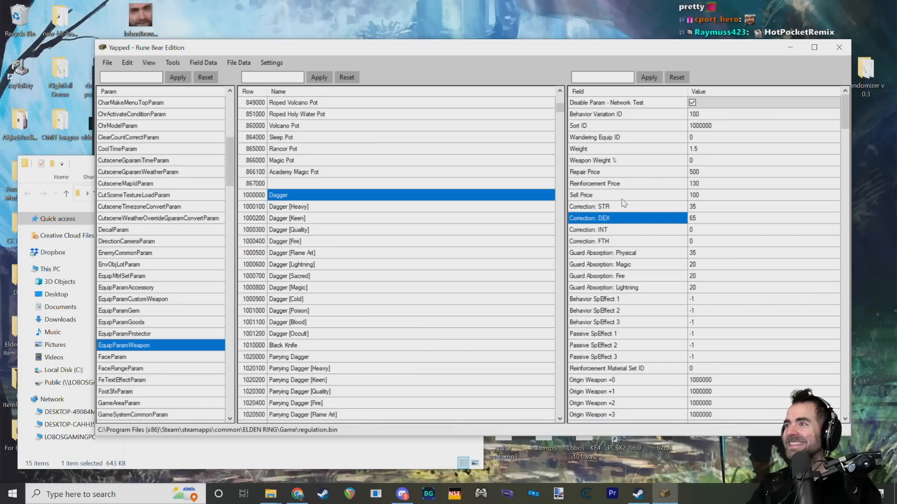
scroll(677, 207, "down", 1)
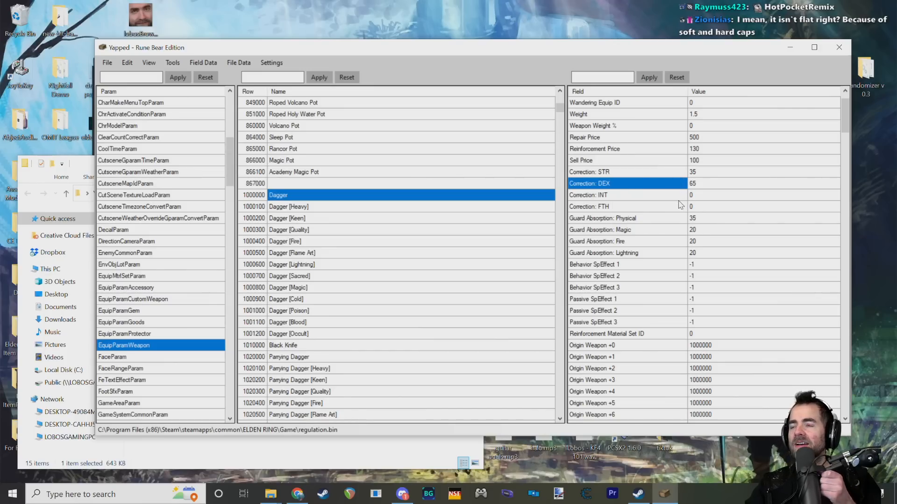
left_click(627, 221)
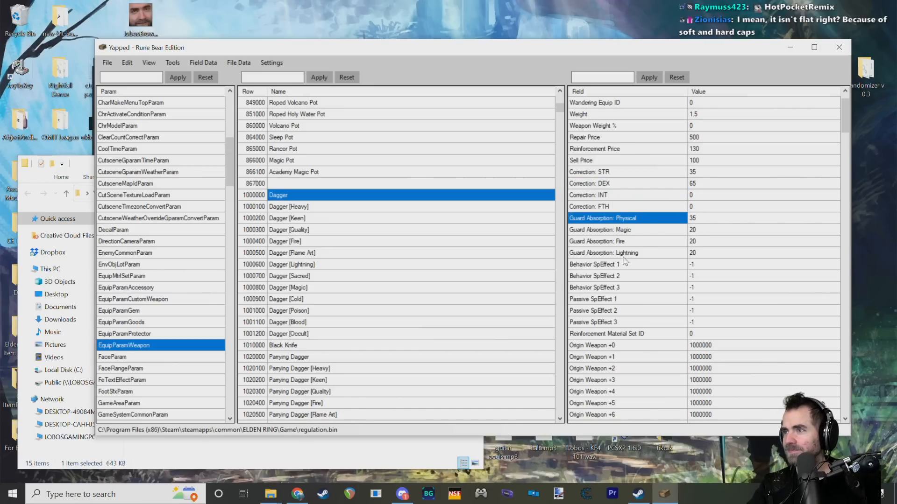
left_click(626, 242)
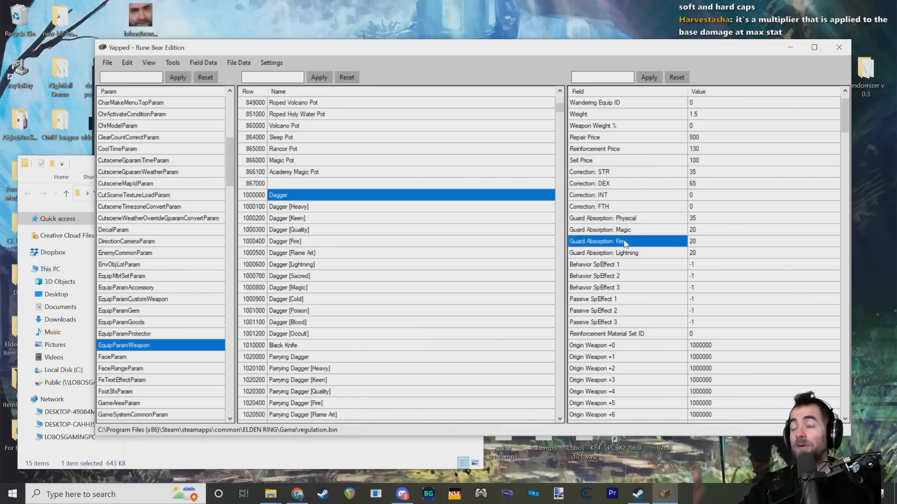
Step: Look at the Dagger's Reinforcement Material Set ID and its first Origin Weapon fields
scroll(647, 215, "down", 2)
left_click(591, 265)
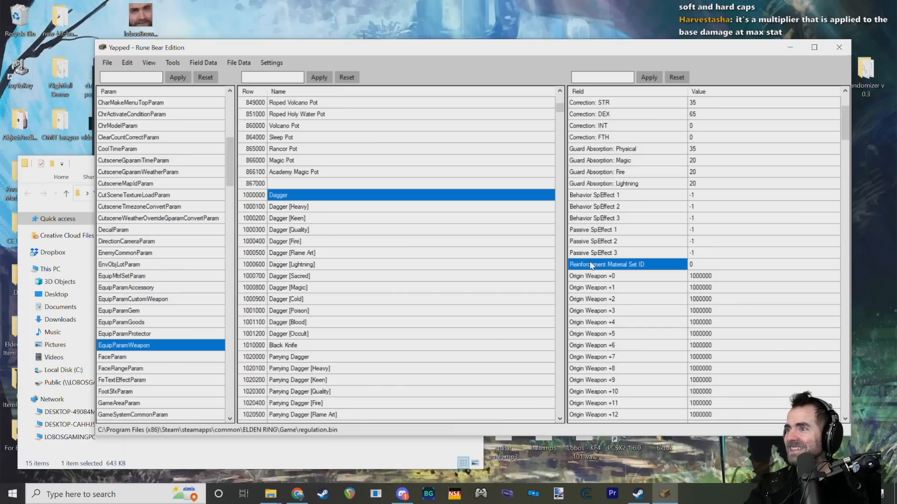
scroll(608, 259, "down", 3)
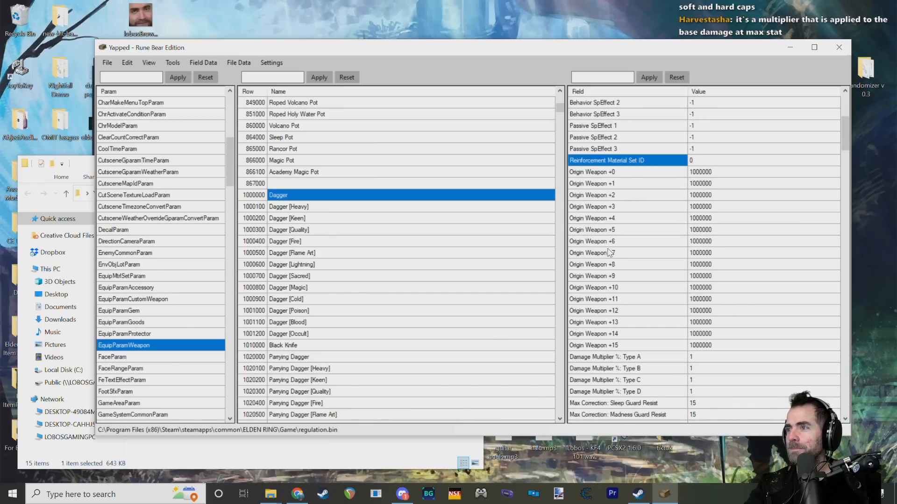
left_click(609, 173)
Step: Return to the Dagger's DEX, INT and STR Correction fields and look through the param list for related params
scroll(611, 187, "up", 6)
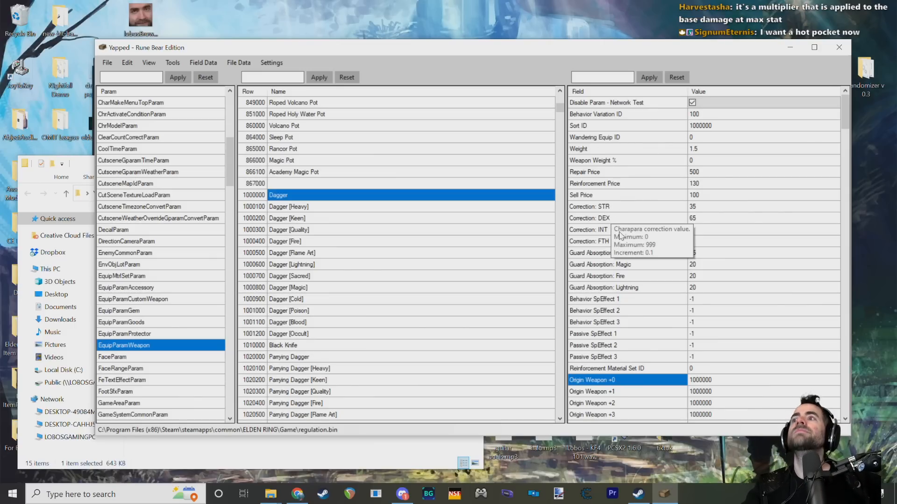
left_click(620, 219)
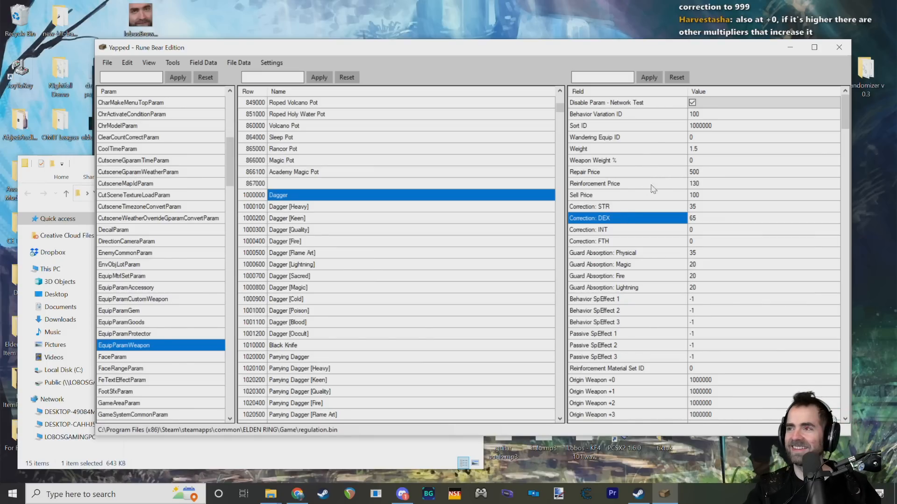
left_click(622, 230)
left_click(622, 215)
left_click(622, 208)
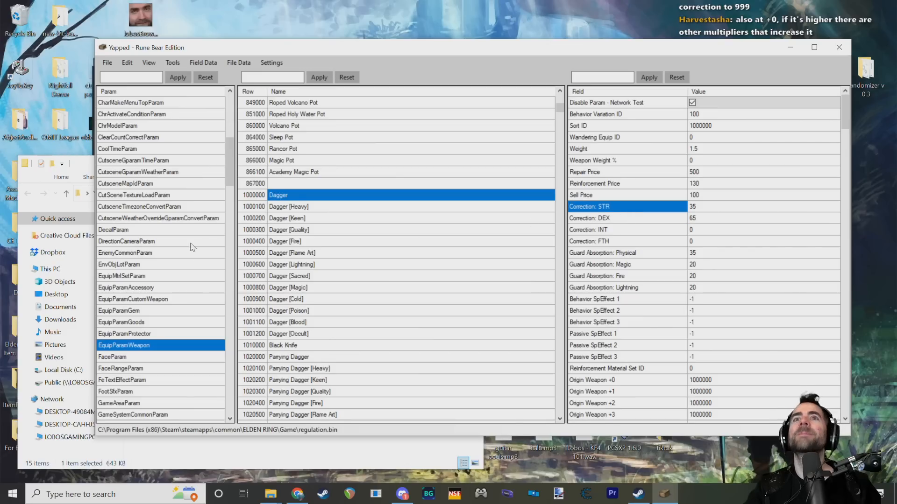
left_click_drag(228, 166, 229, 164)
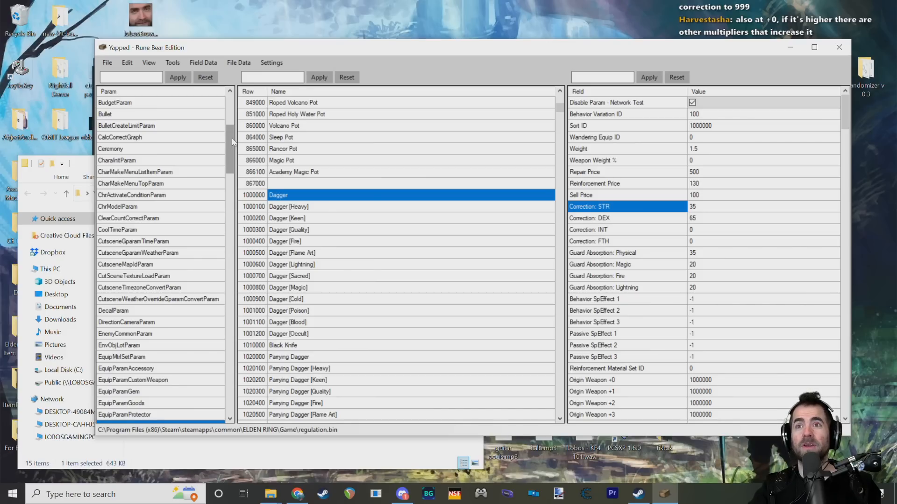
left_click_drag(233, 142, 230, 161)
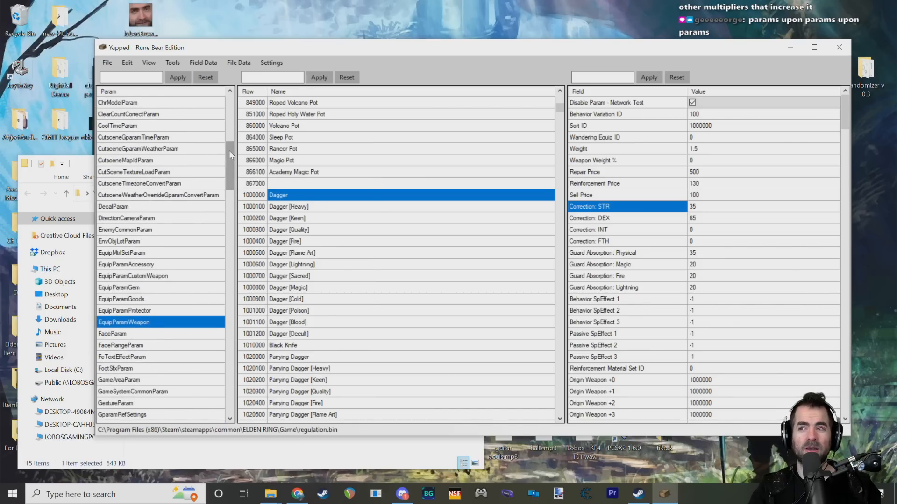
Step: Open the Dagger's STR, DEX and INT Correction values to check them and read the INT field's description
left_click(696, 209)
left_click(697, 220)
left_click(668, 220)
left_click(684, 230)
left_click(703, 230)
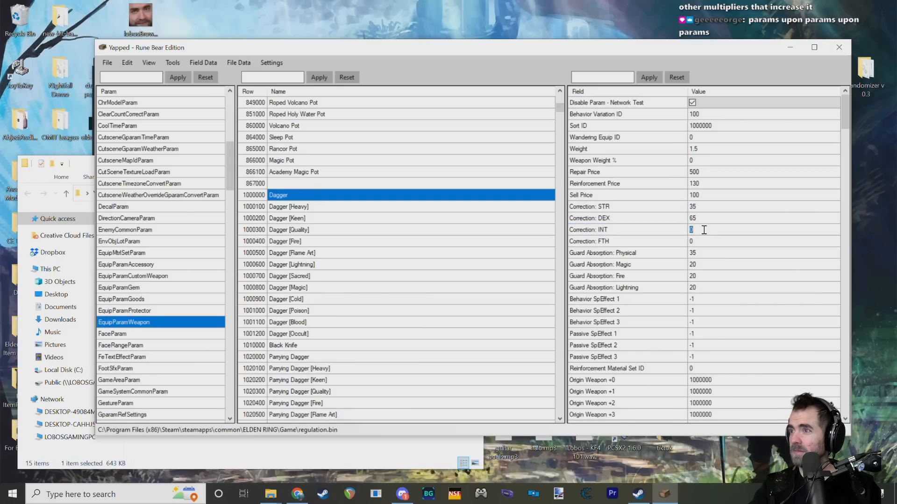
left_click(679, 234)
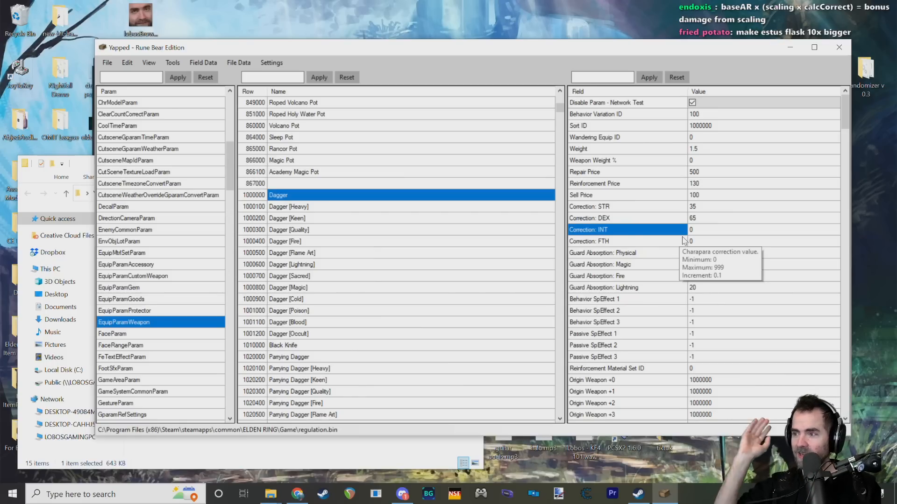
Step: Check the Dagger's Weapon Weight % value and its Weight field
scroll(698, 224, "down", 4)
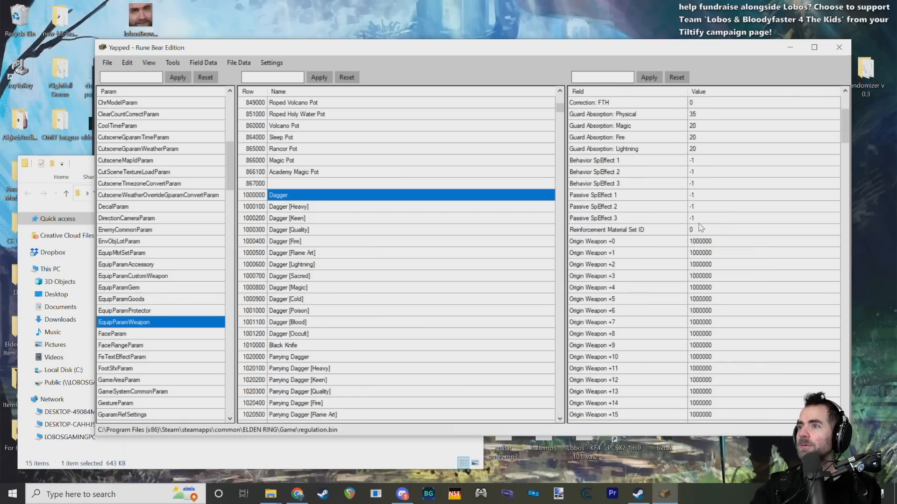
scroll(701, 224, "up", 4)
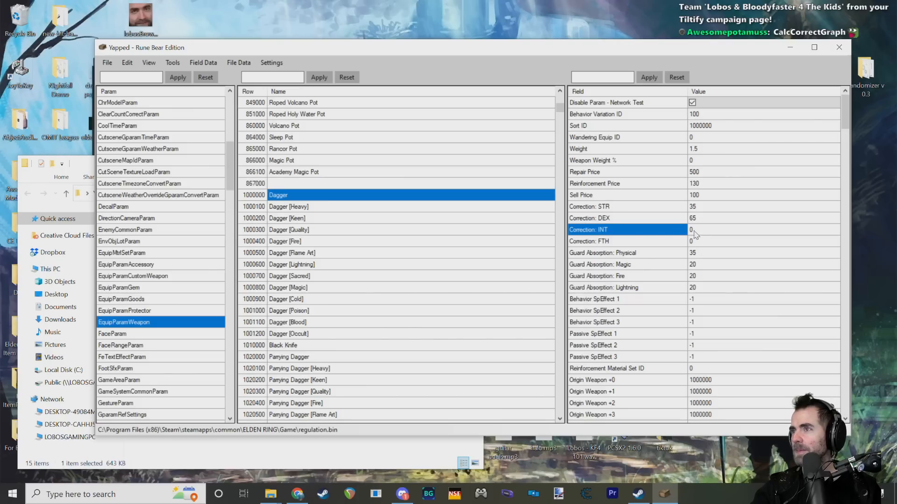
left_click(648, 162)
left_click(695, 159)
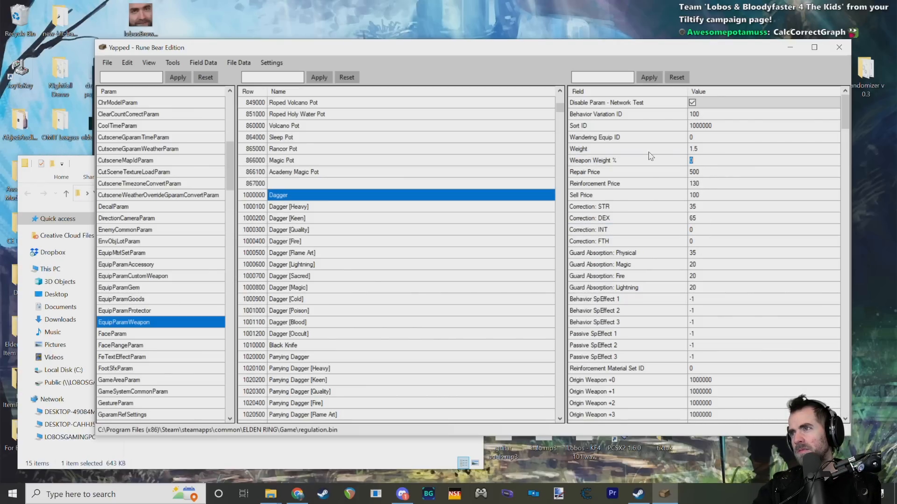
left_click(648, 151)
Step: Go through the Dagger's Guard Absorption fields for Physical, Magic, Fire and Lightning
left_click(663, 255)
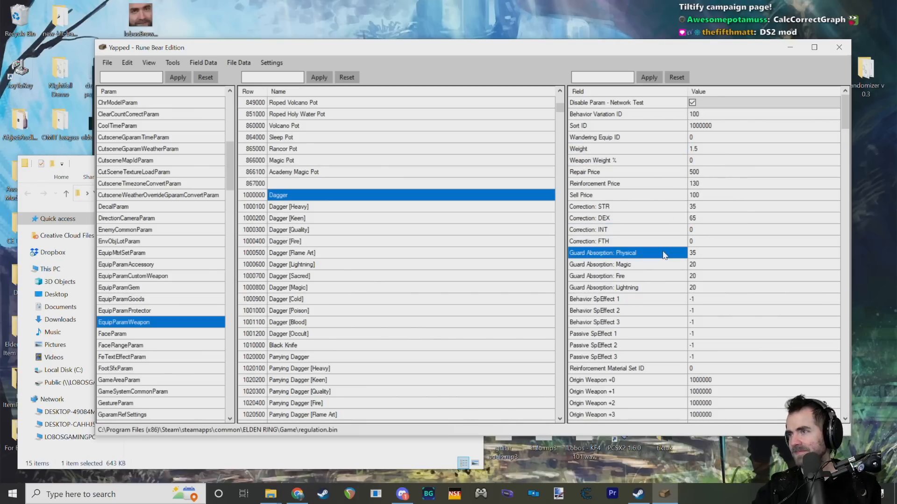
left_click(663, 265)
left_click(662, 277)
left_click(660, 288)
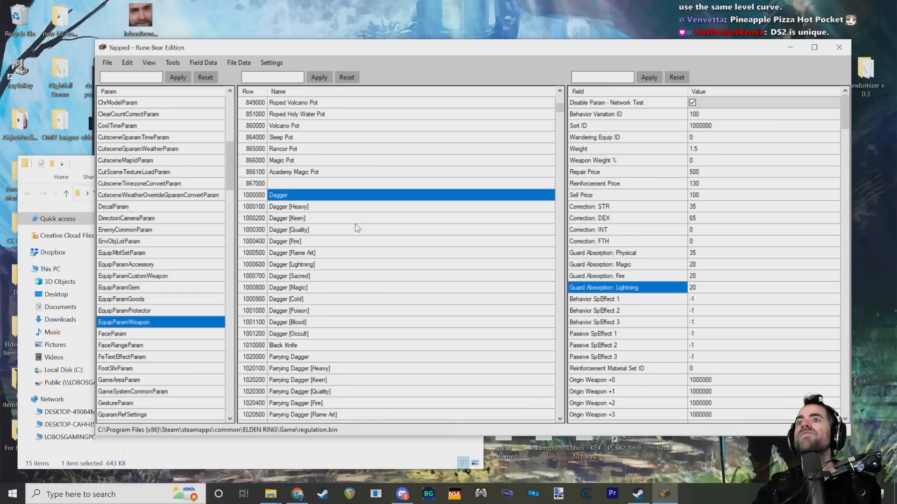
Step: Review the Dagger's Guard Absorption: Physical, Sell Price, Reinforcement Price, Weight and Weapon Weight % fields
scroll(345, 218, "up", 1)
scroll(345, 218, "up", 3)
scroll(346, 218, "down", 3)
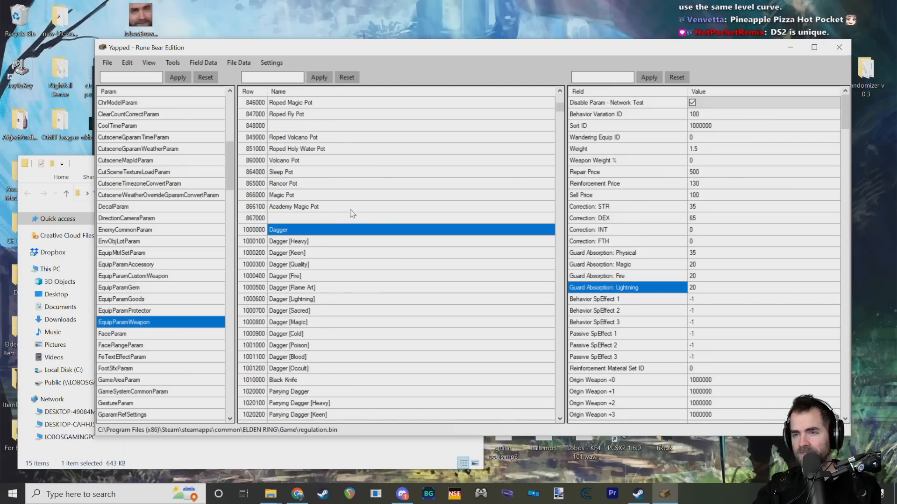
left_click(648, 255)
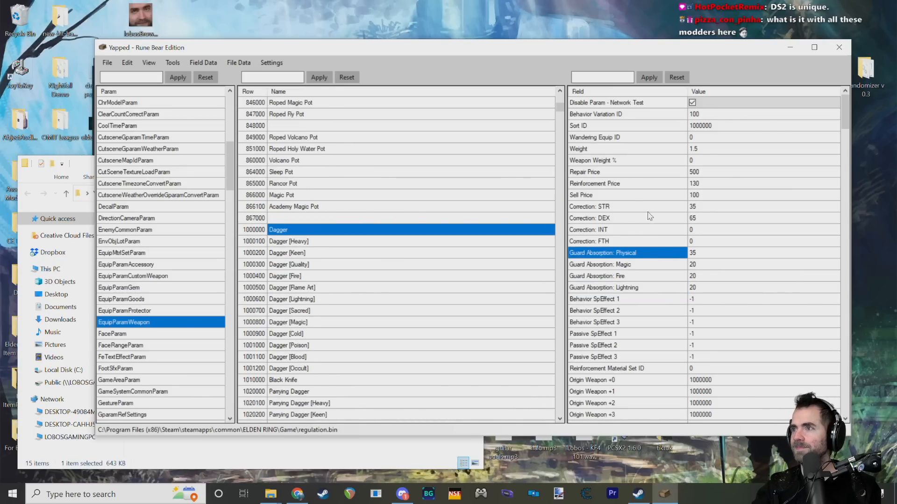
left_click(629, 196)
left_click(631, 183)
left_click(637, 148)
left_click(636, 160)
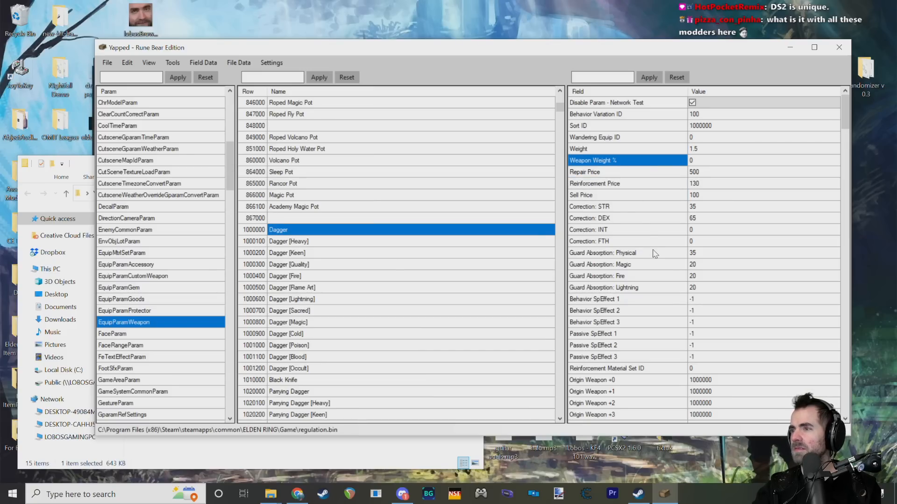
Step: Examine the Dagger's Behavior SpEffect and Passive SpEffect fields, reading the Behavior SpEffect description
left_click(616, 301)
scroll(731, 303, "down", 3)
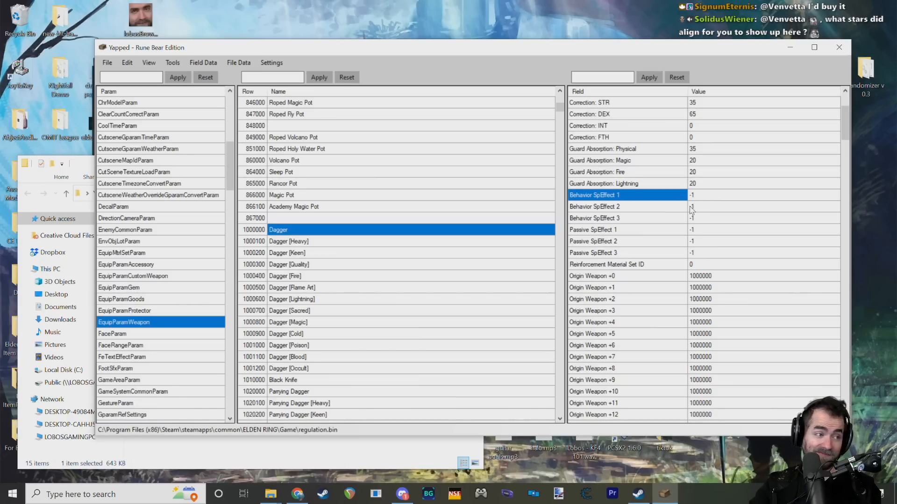
mouse_move(664, 208)
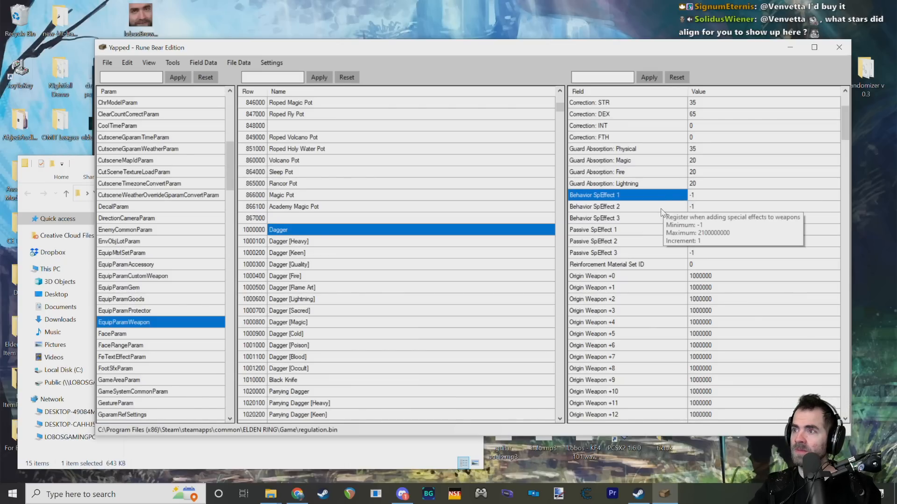
left_click(643, 234)
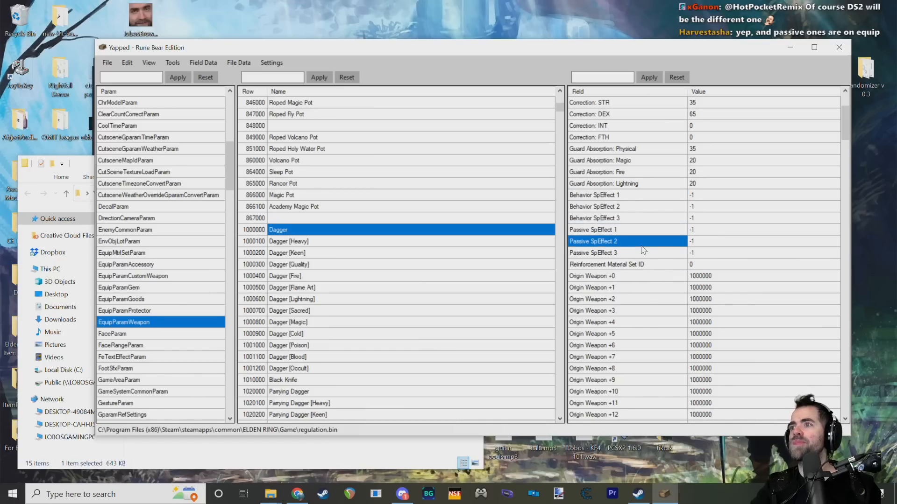
left_click(695, 235)
left_click(640, 232)
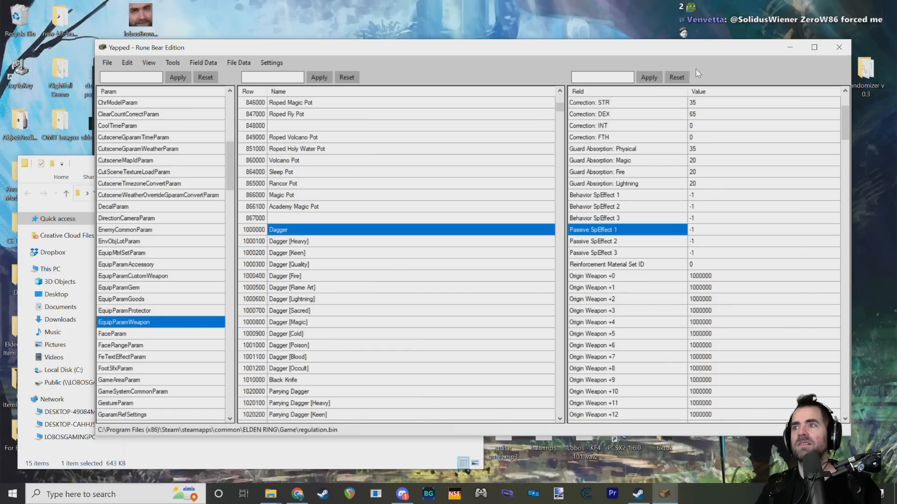
Step: Look over the Dagger's Damage Multiplier fields, Origin Weapon +0 and Reinforcement Material Set ID
scroll(617, 171, "down", 3)
scroll(617, 170, "down", 4)
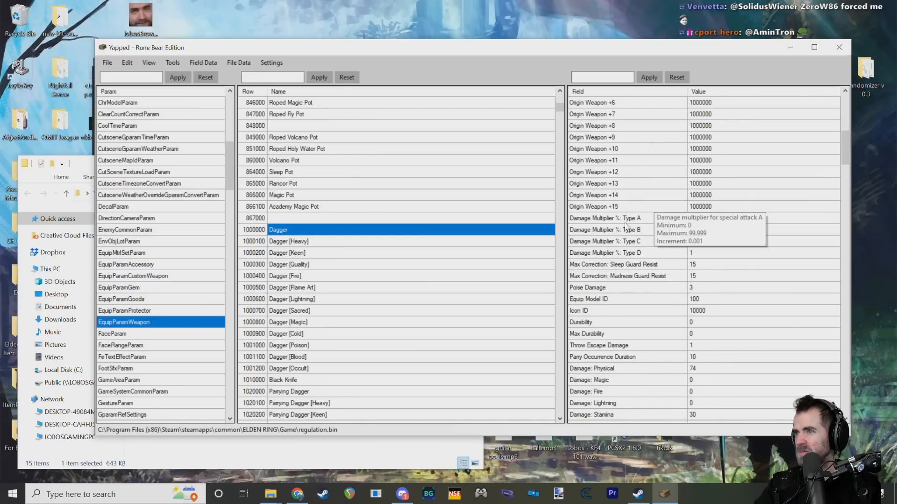
scroll(628, 210, "up", 4)
left_click(633, 176)
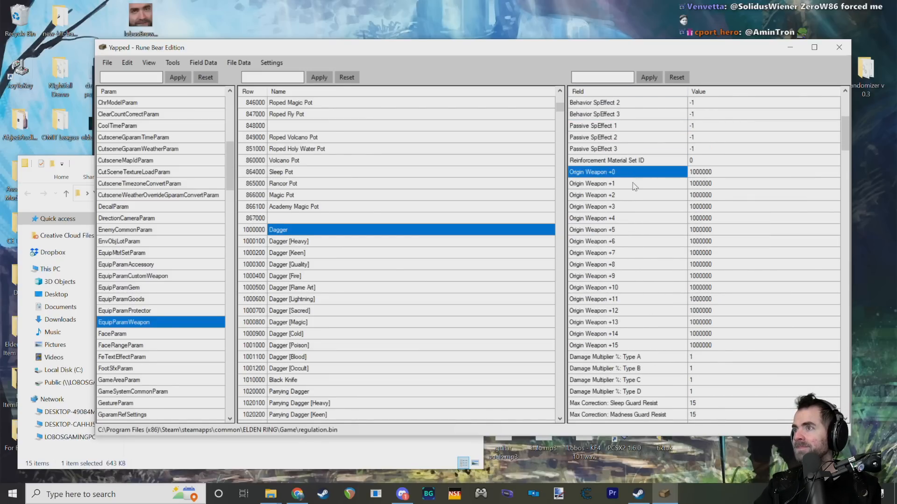
left_click(625, 163)
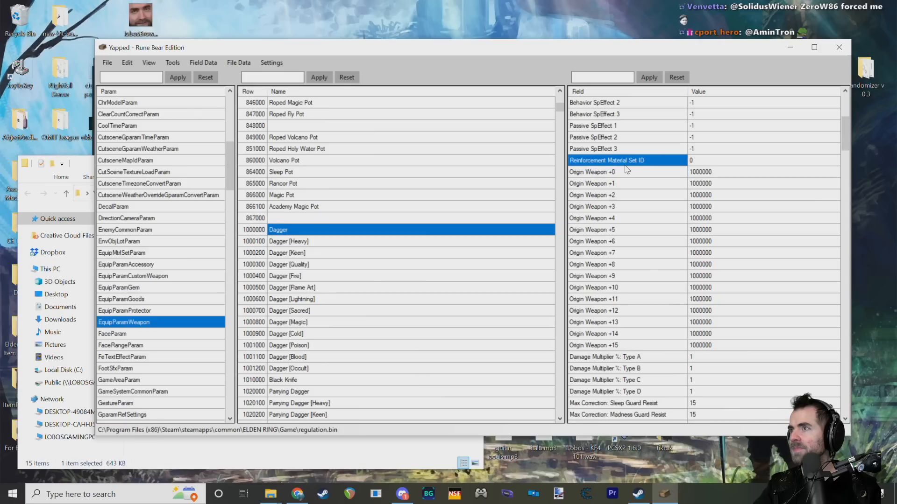
scroll(689, 215, "up", 2)
mouse_move(606, 233)
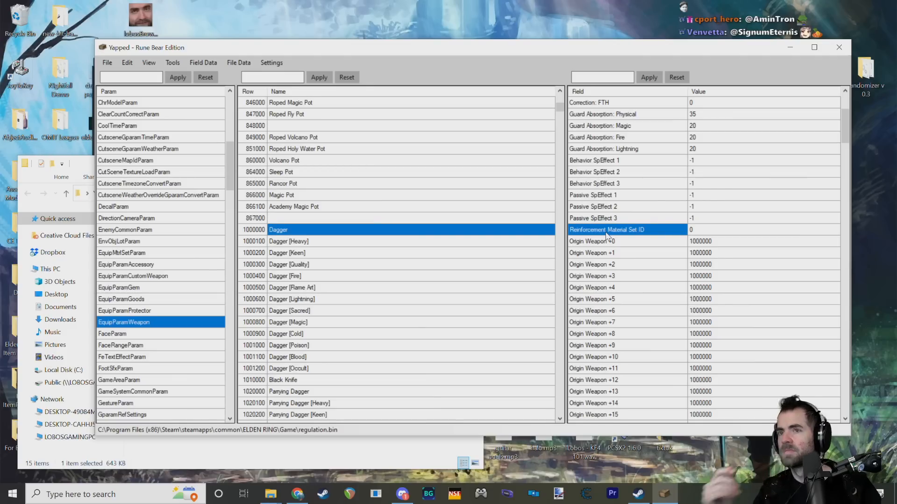
Step: Examine the None and Smithing Stone [1] * 2 rows at the start of EquipMtrlSetParam
left_click(135, 255)
scroll(396, 257, "up", 10)
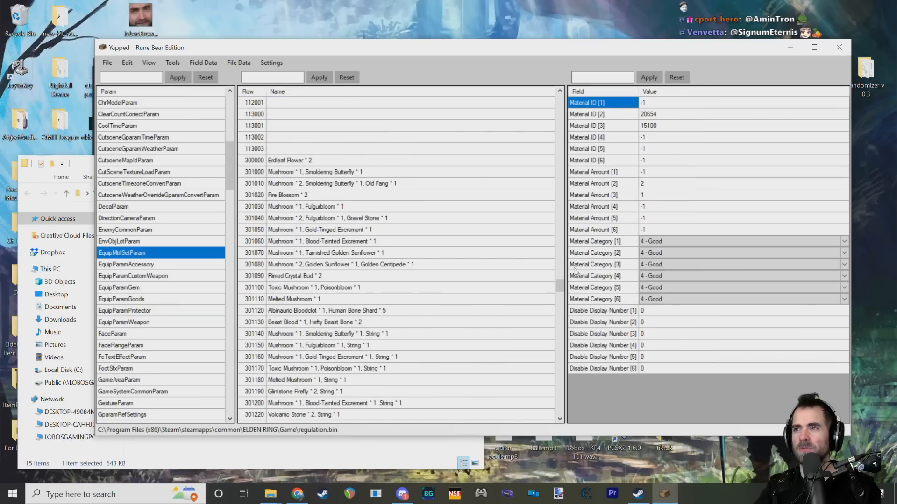
scroll(397, 233, "up", 10)
left_click(271, 103)
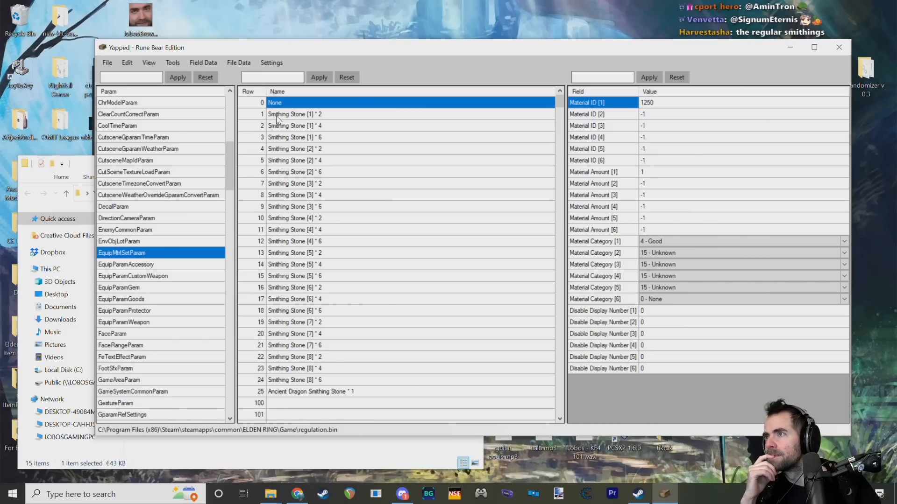
left_click(296, 114)
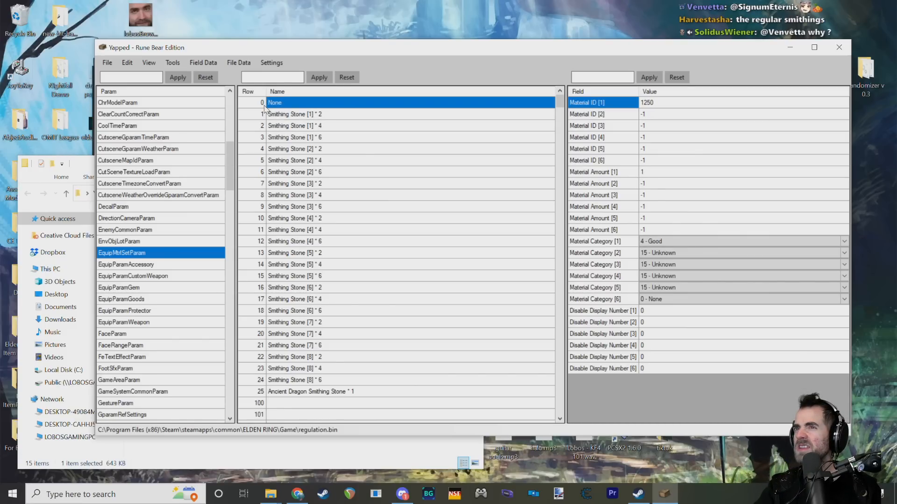
left_click(260, 116)
left_click(270, 106)
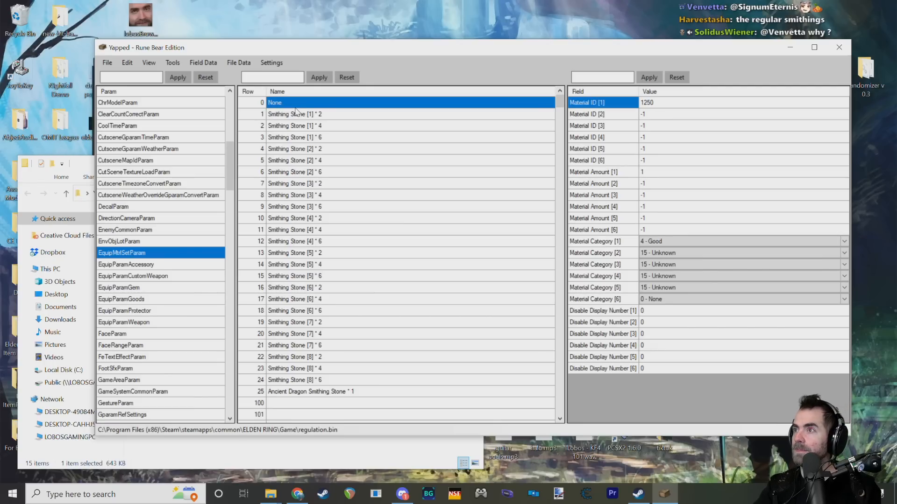
left_click(272, 117)
left_click(257, 115)
left_click(261, 103)
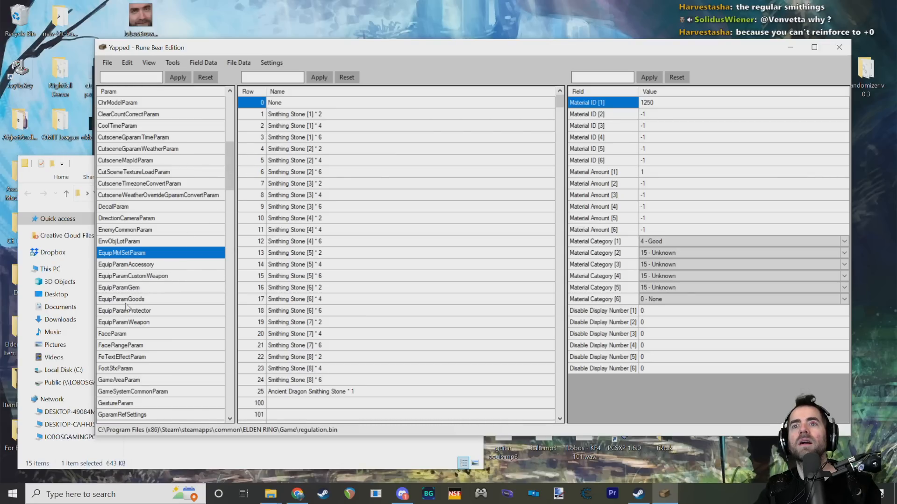
Step: Review the Standard +0 row's fields in ReinforceParamWeapon, including the Behavior SpEffect and Passive SpEffect offsets
left_click_drag(228, 163, 225, 333)
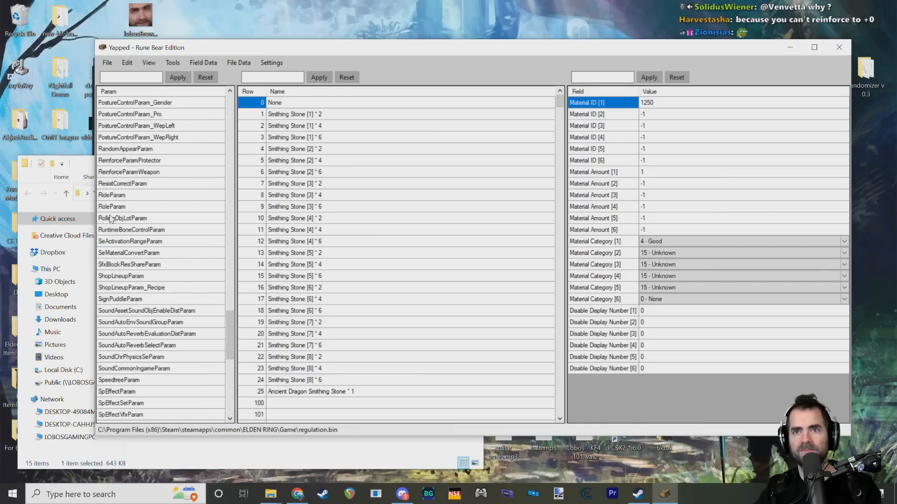
left_click(138, 172)
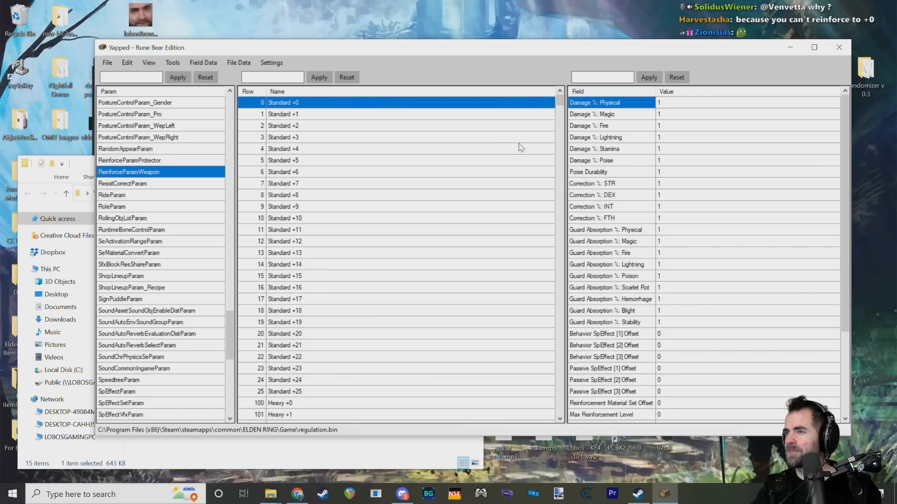
mouse_move(622, 187)
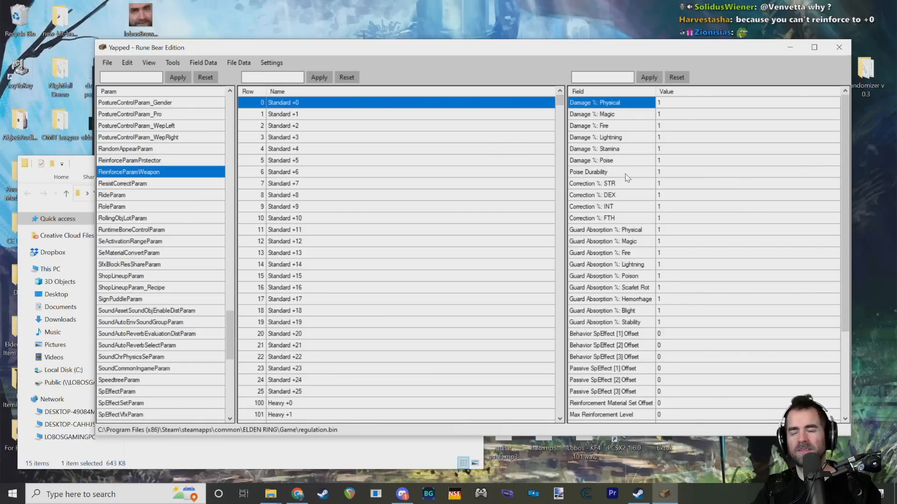
scroll(624, 177, "down", 3)
scroll(624, 177, "up", 3)
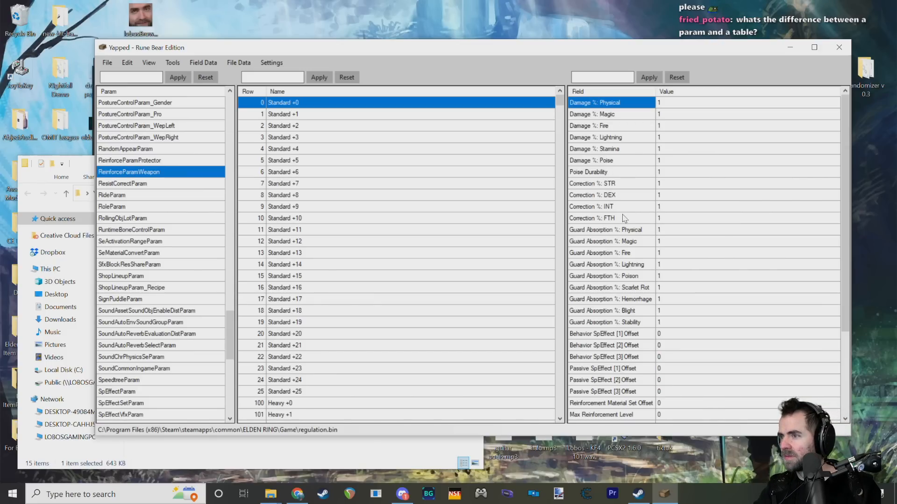
scroll(643, 356, "down", 4)
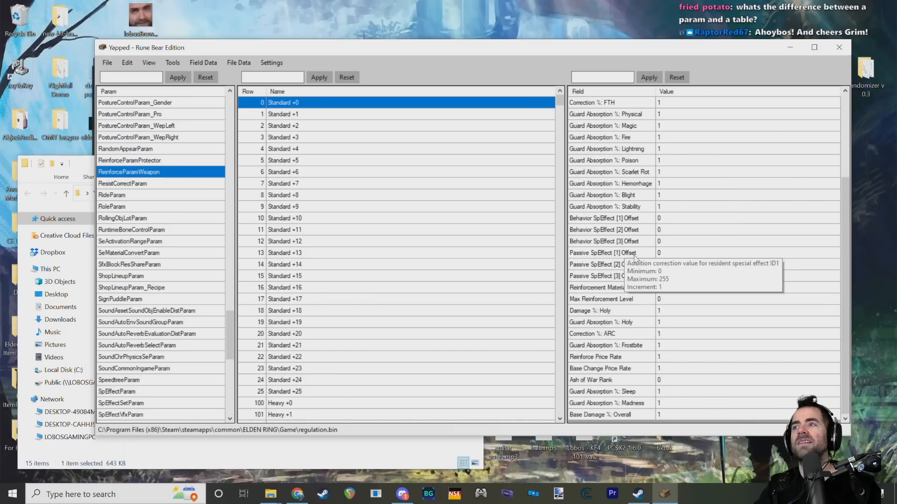
left_click(610, 255)
left_click(612, 234)
left_click(611, 216)
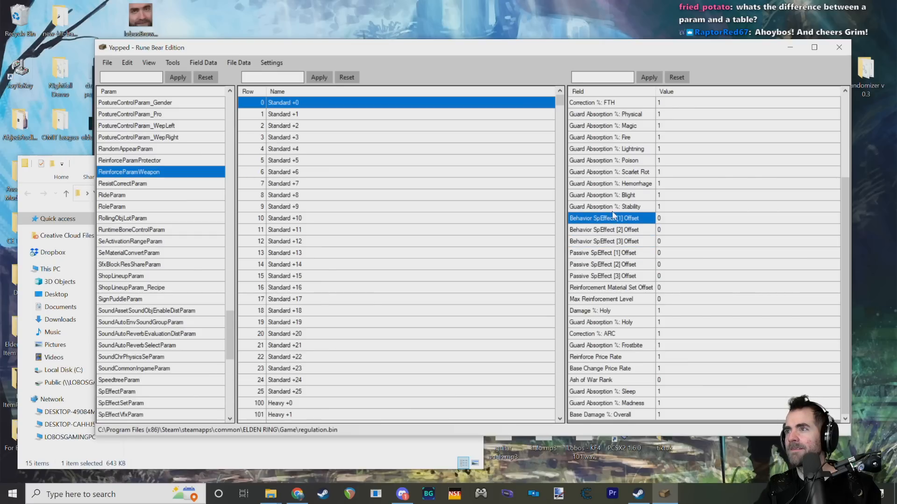
scroll(607, 215, "up", 4)
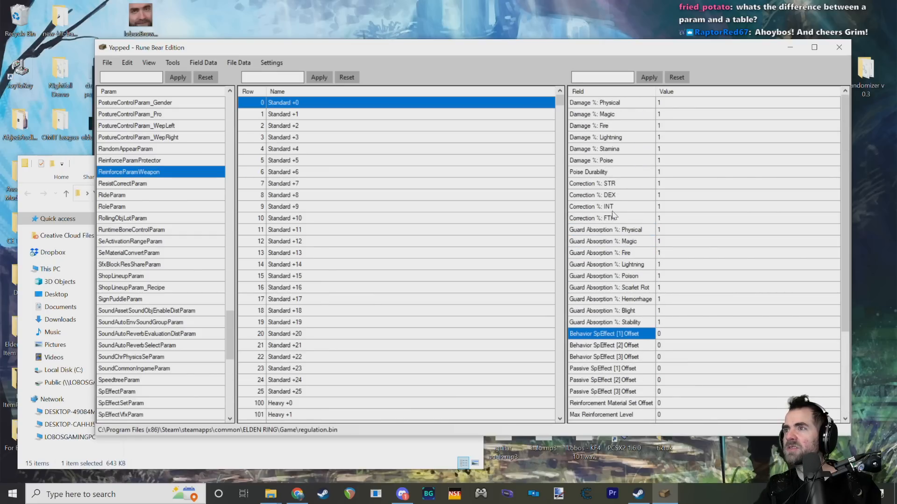
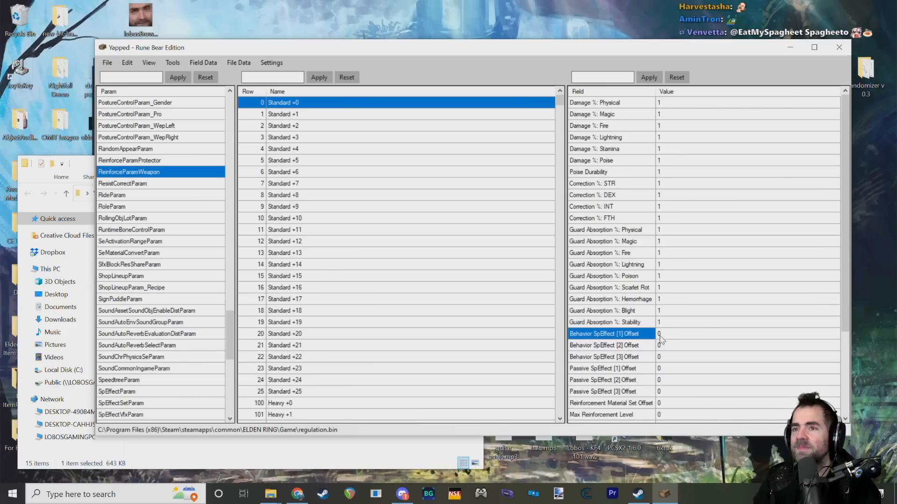
scroll(150, 250, "up", 4)
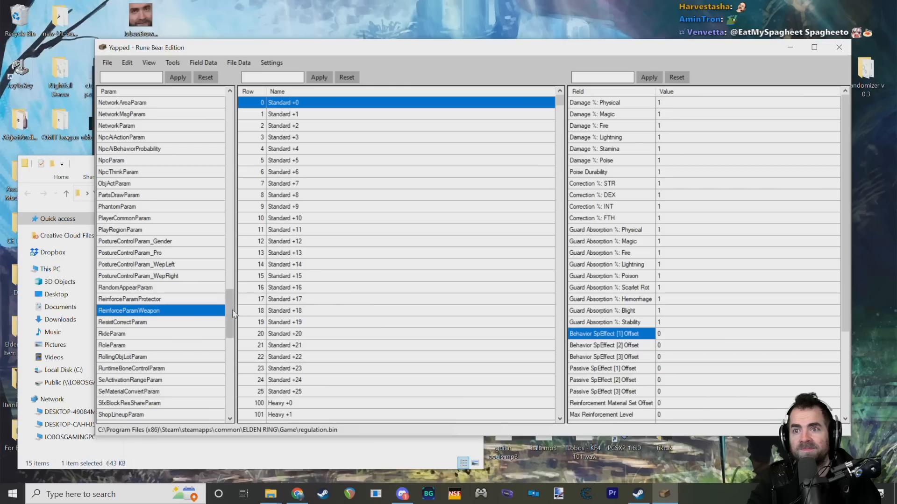
scroll(213, 304, "down", 1)
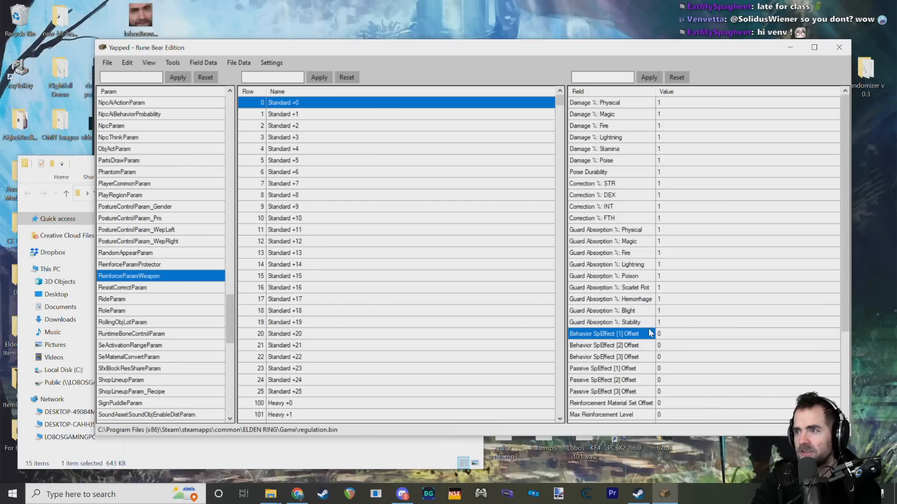
left_click_drag(229, 311, 217, 112)
scroll(185, 191, "down", 15)
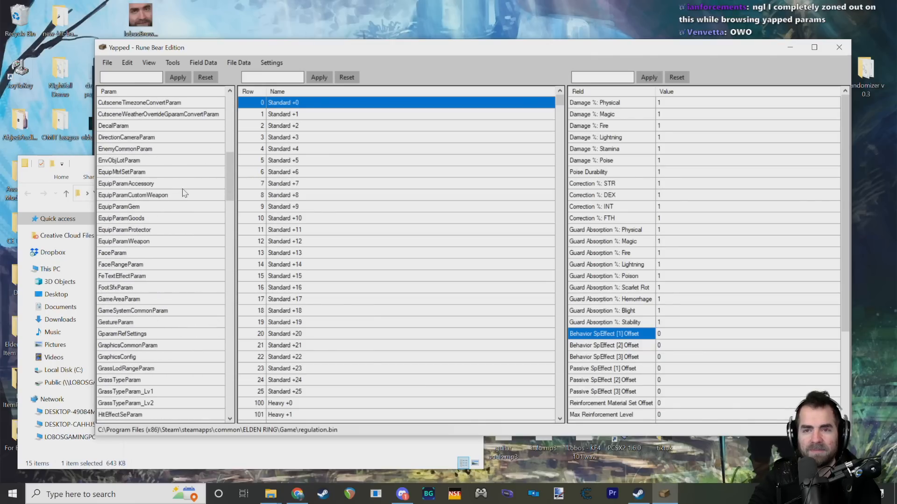
scroll(186, 188, "down", 9)
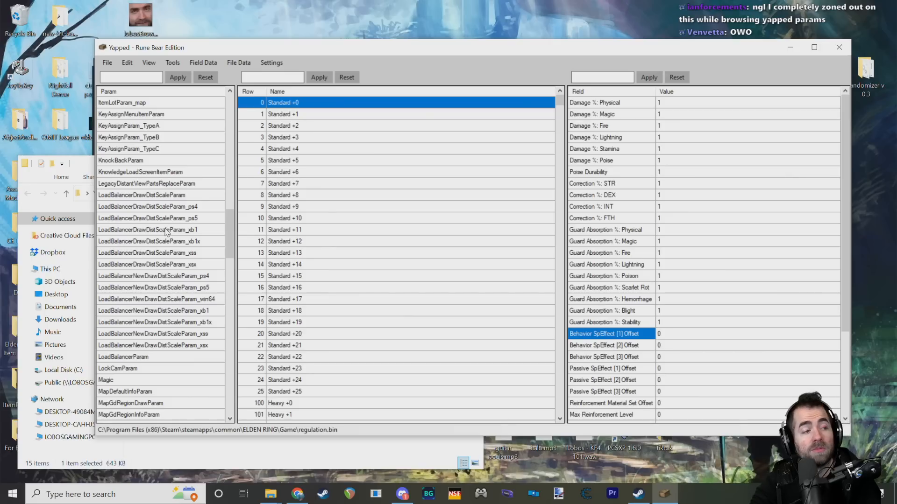
scroll(207, 252, "up", 6)
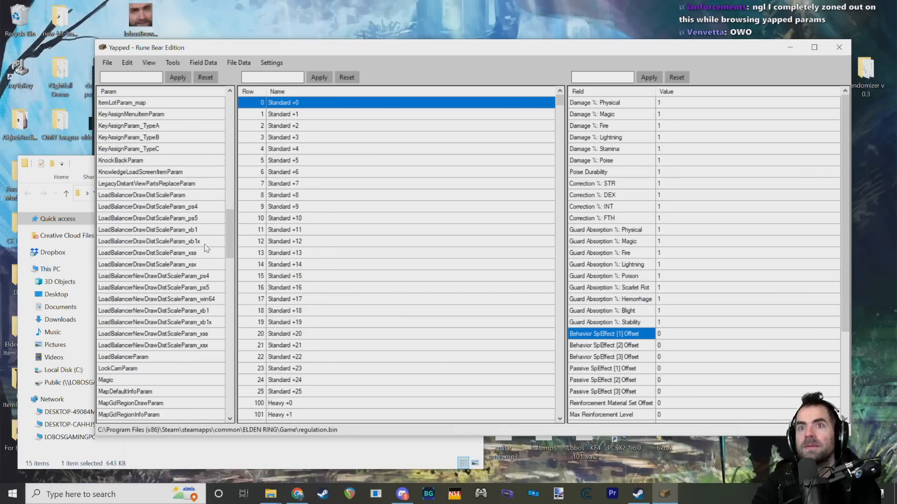
scroll(196, 253, "up", 7)
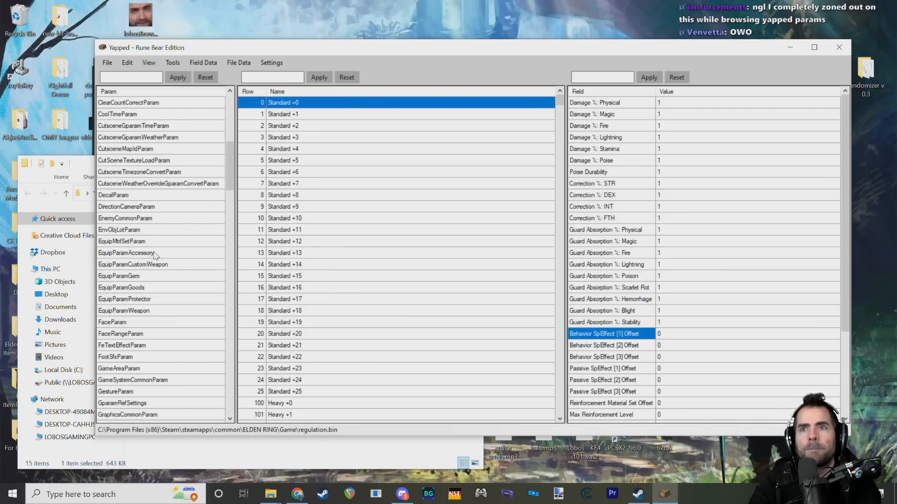
Step: Examine the Reinforcement Material Set Offset field of the Standard +0 row
scroll(621, 333, "down", 3)
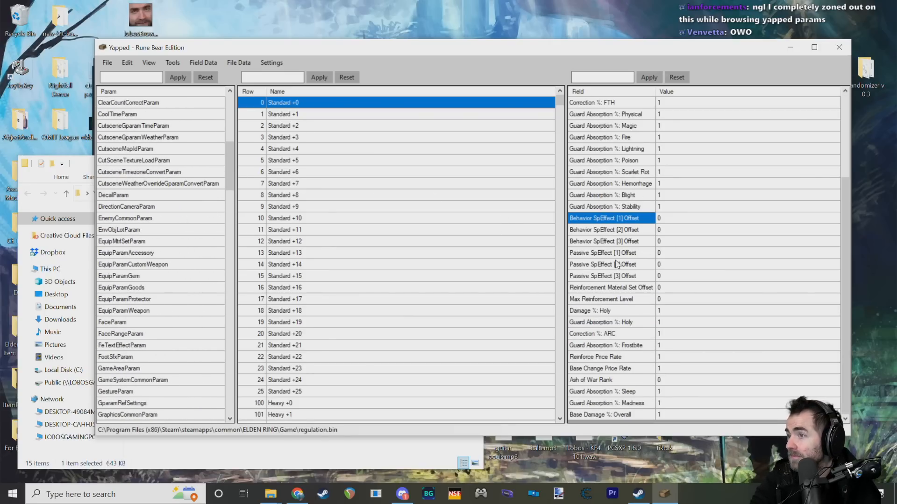
left_click(623, 288)
mouse_move(654, 288)
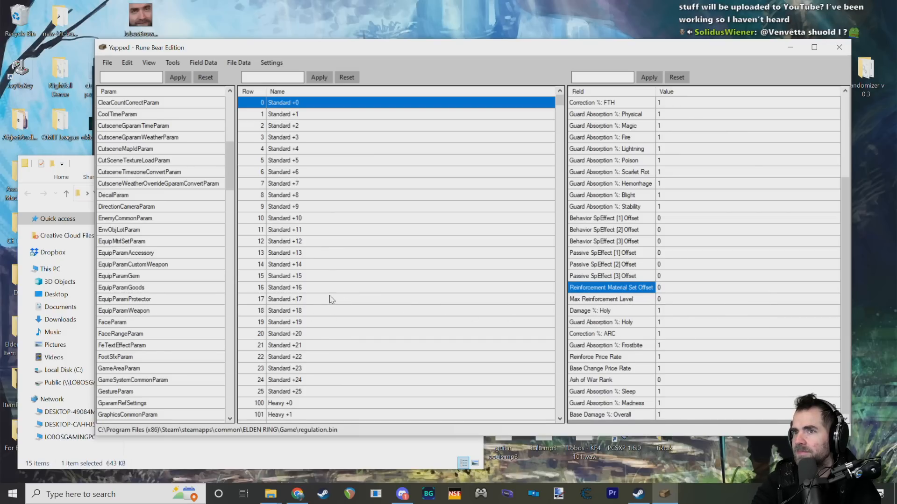
Step: Return to the Dagger row in EquipParamWeapon and look at its Reinforcement Material Set ID
left_click(230, 244)
left_click_drag(229, 244, 238, 177)
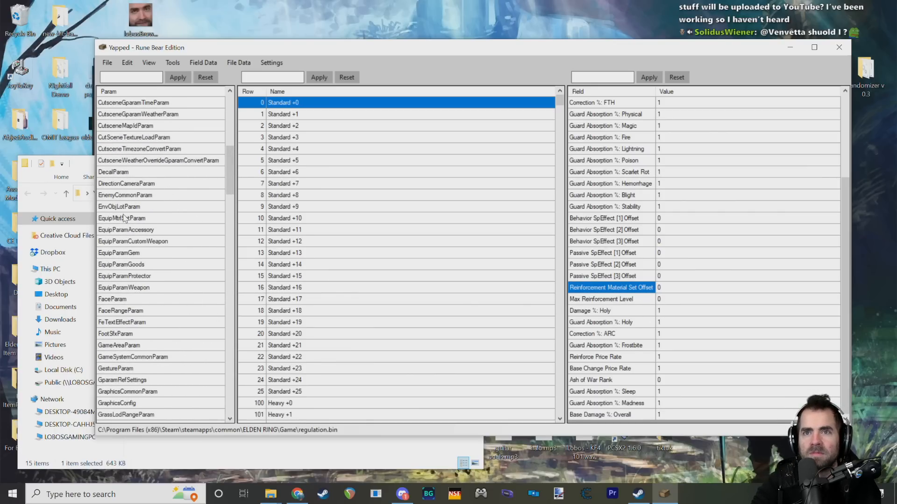
left_click(134, 287)
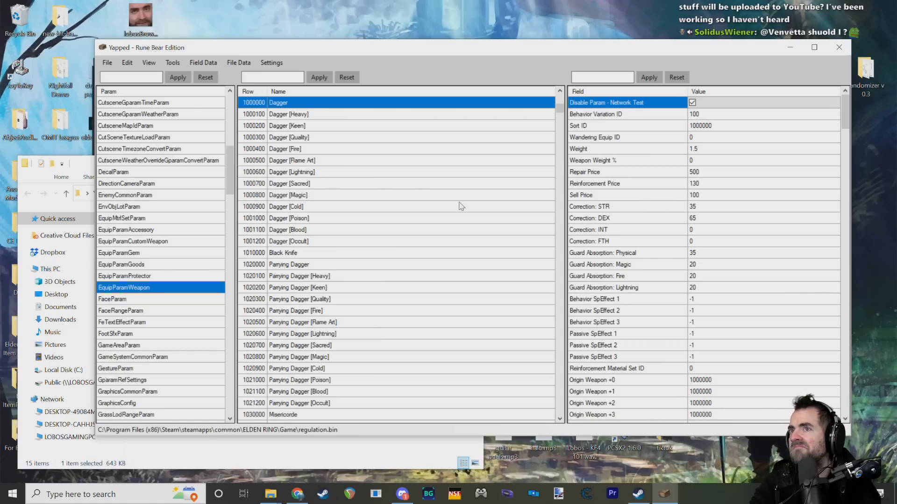
scroll(644, 289, "down", 2)
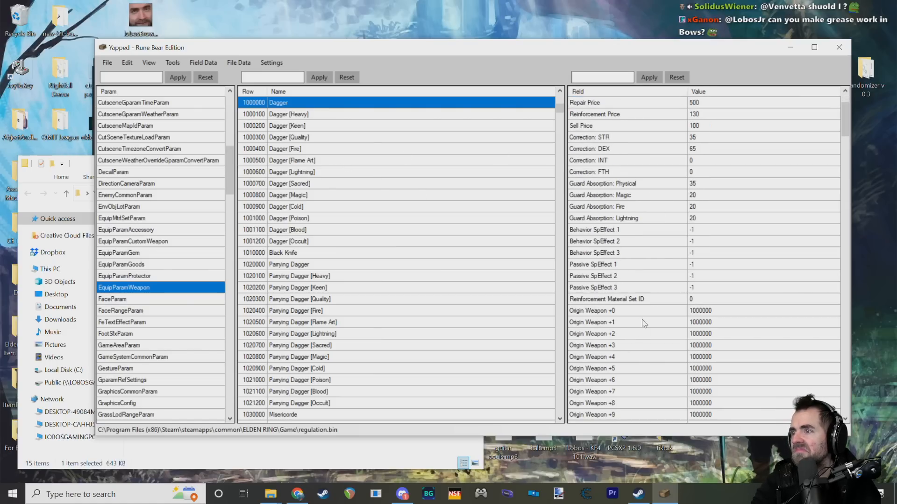
left_click(646, 301)
Step: Go through the Dagger's Origin Weapon +0 to +15 fields, reading the Origin Weapon +0 description
scroll(646, 302, "down", 2)
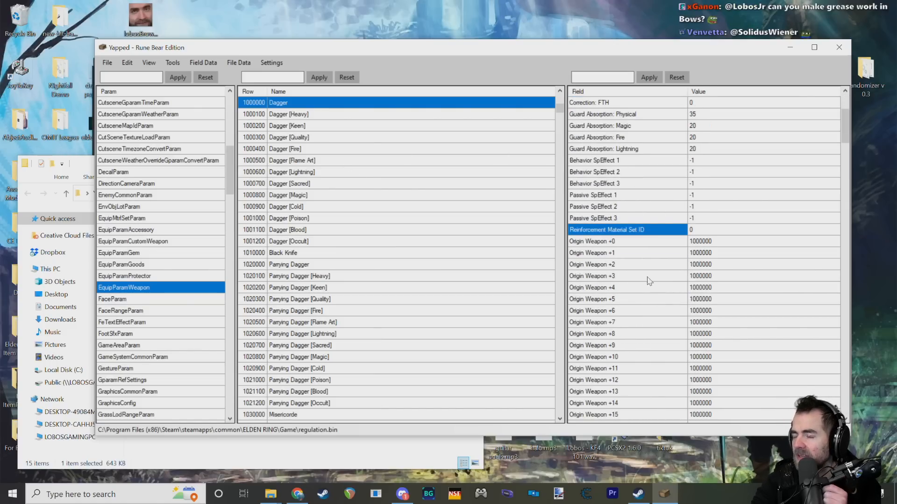
scroll(649, 282, "down", 2)
scroll(615, 241, "down", 3)
scroll(628, 250, "up", 2)
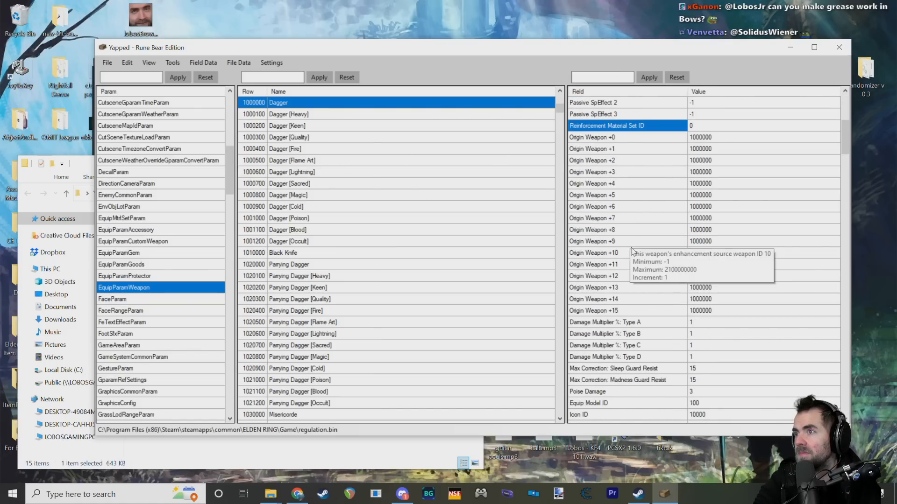
left_click(610, 138)
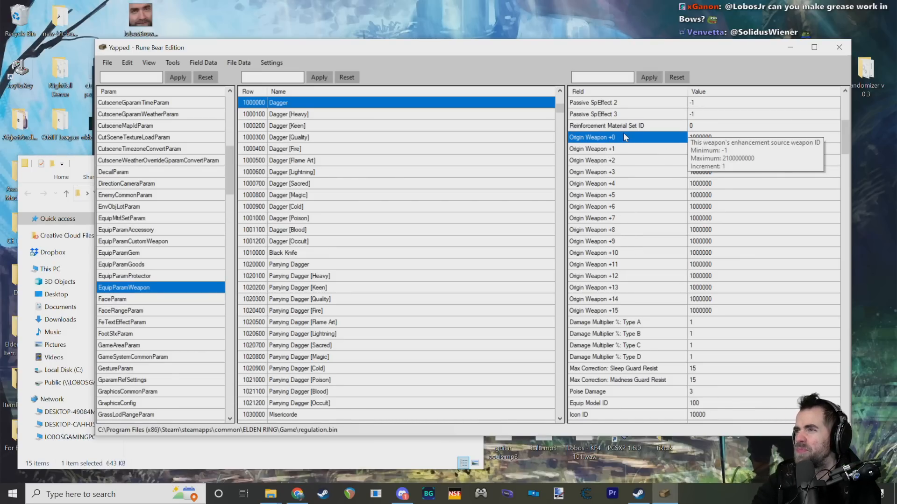
left_click(624, 149)
left_click(629, 160)
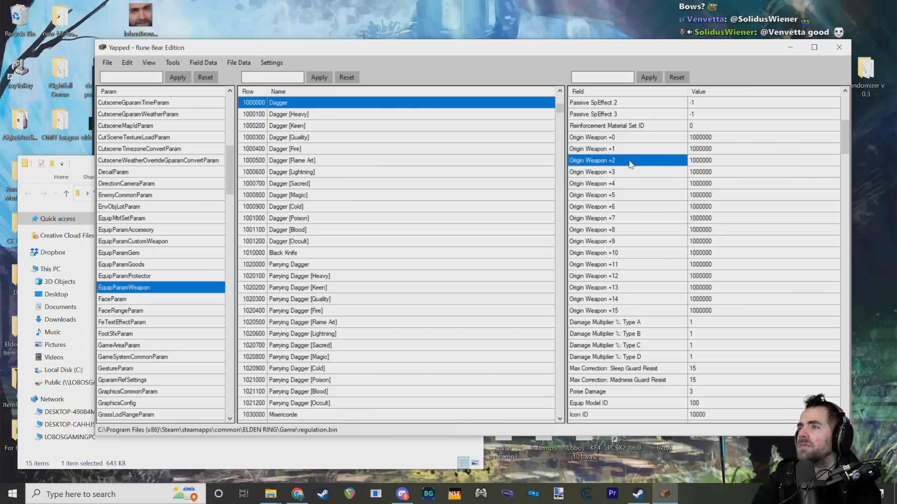
left_click(634, 172)
left_click(636, 184)
left_click(640, 195)
left_click(631, 288)
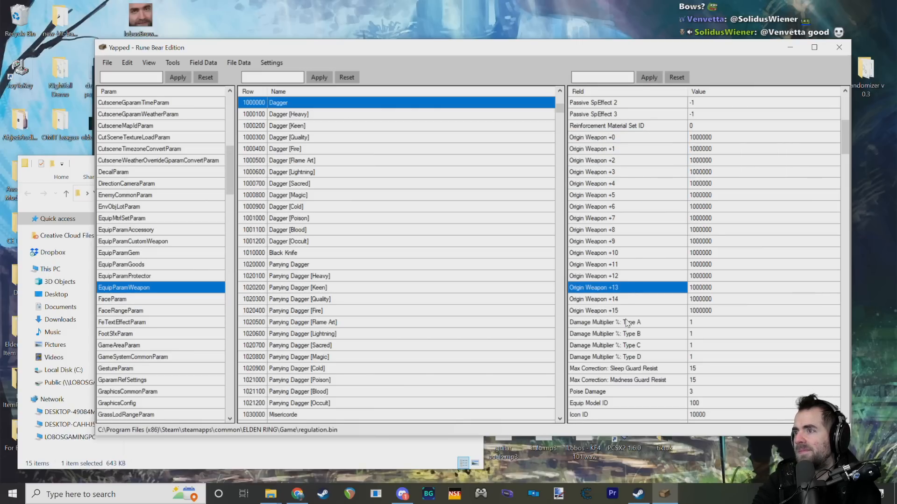
left_click(628, 323)
left_click(632, 311)
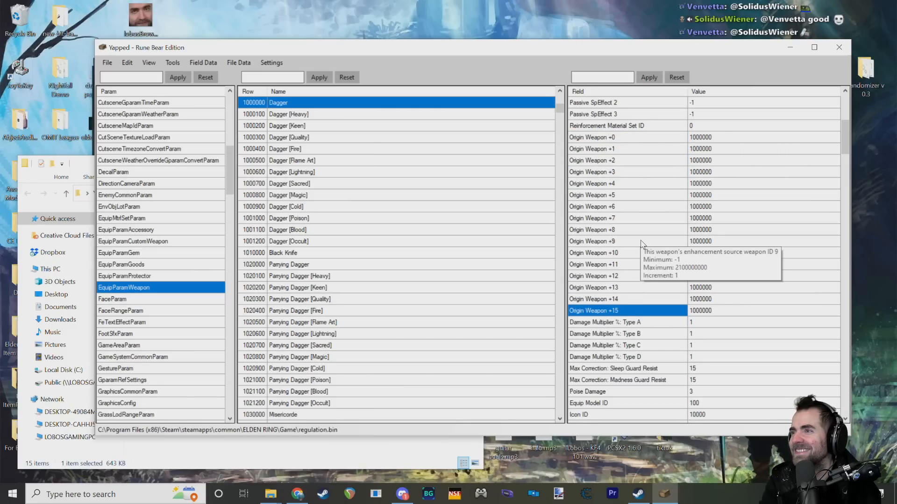
Step: Compare the values entered in the Dagger's Origin Weapon fields, from +0 up to +15
left_click(603, 138)
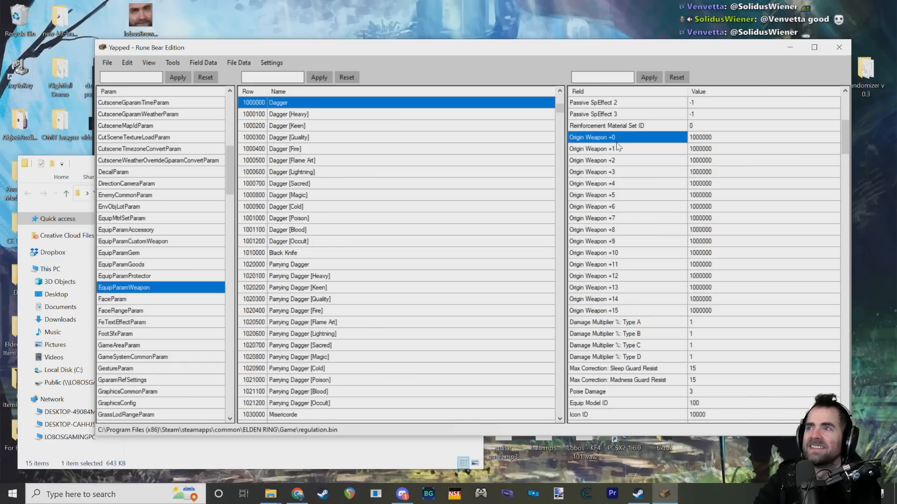
left_click(703, 137)
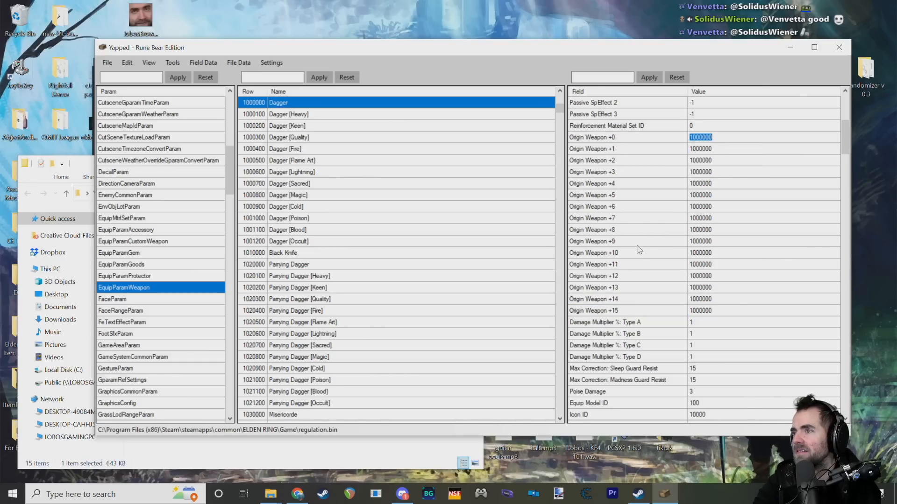
left_click(663, 253)
left_click(713, 265)
left_click(705, 278)
left_click(705, 287)
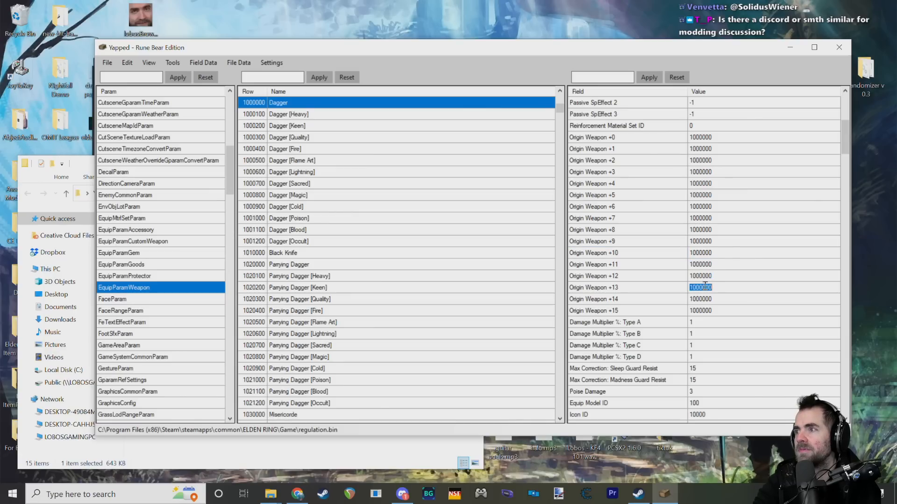
left_click(704, 308)
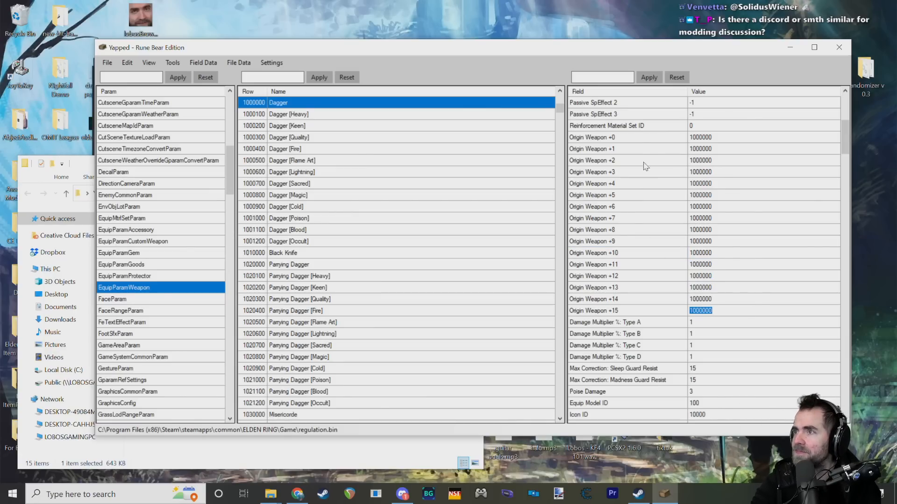
Step: Trace the Dagger's Origin Weapon sequence past +15, locating the +16 to +25 fields further down
left_click(641, 139)
left_click(631, 184)
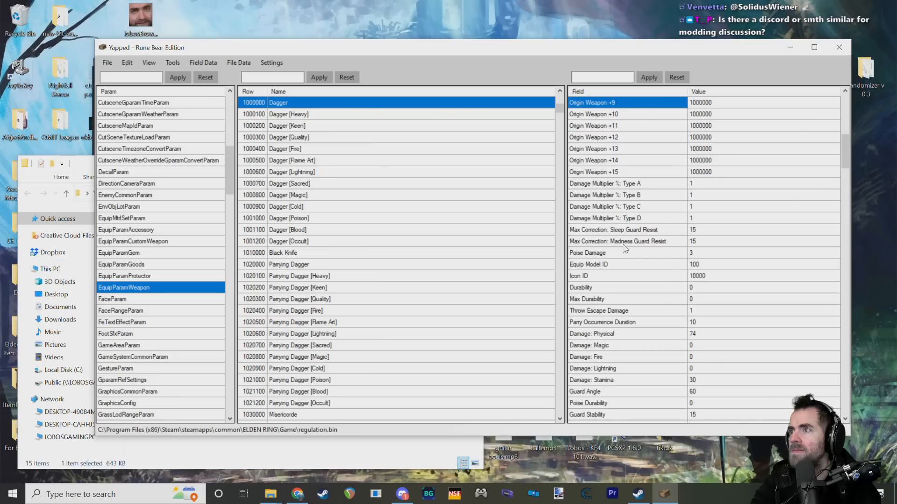
scroll(626, 243, "up", 5)
scroll(627, 227, "down", 1)
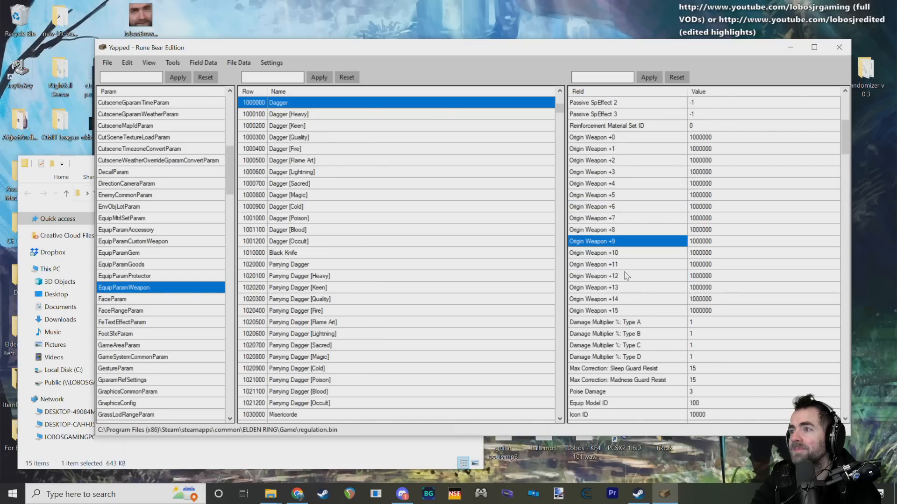
left_click(619, 311)
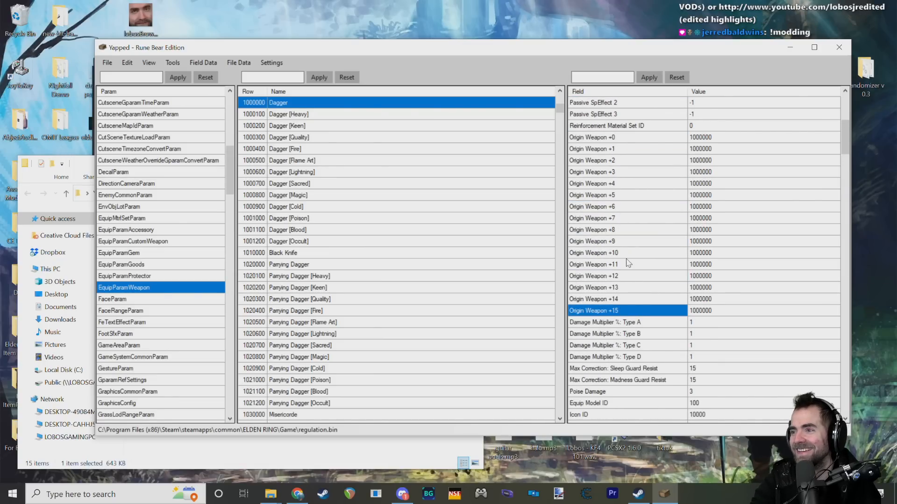
scroll(633, 301, "down", 20)
scroll(626, 261, "down", 15)
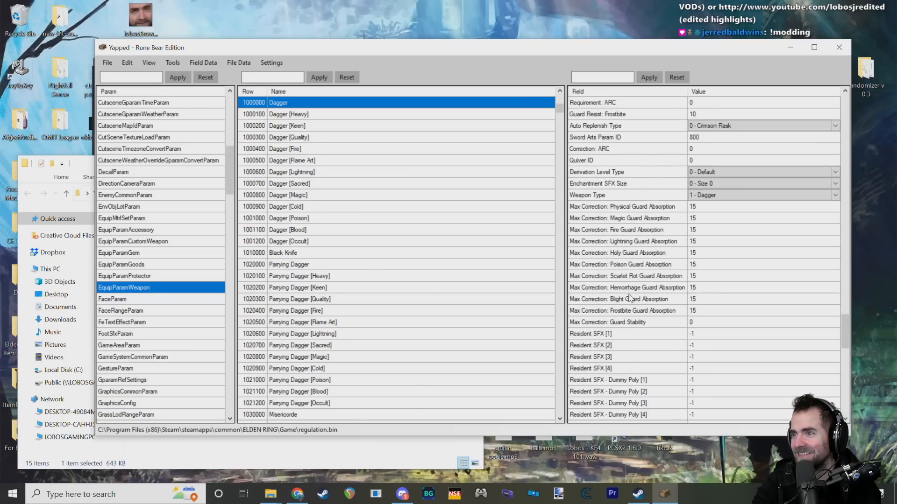
left_click(618, 219)
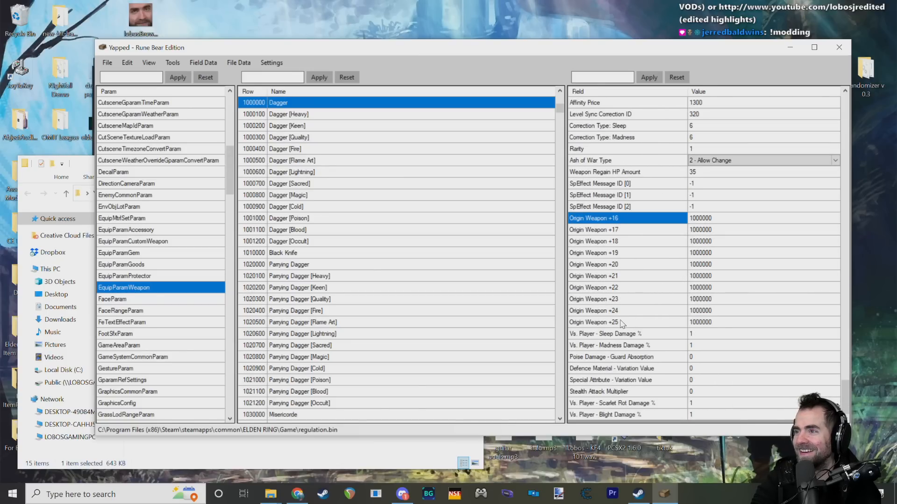
left_click(668, 322)
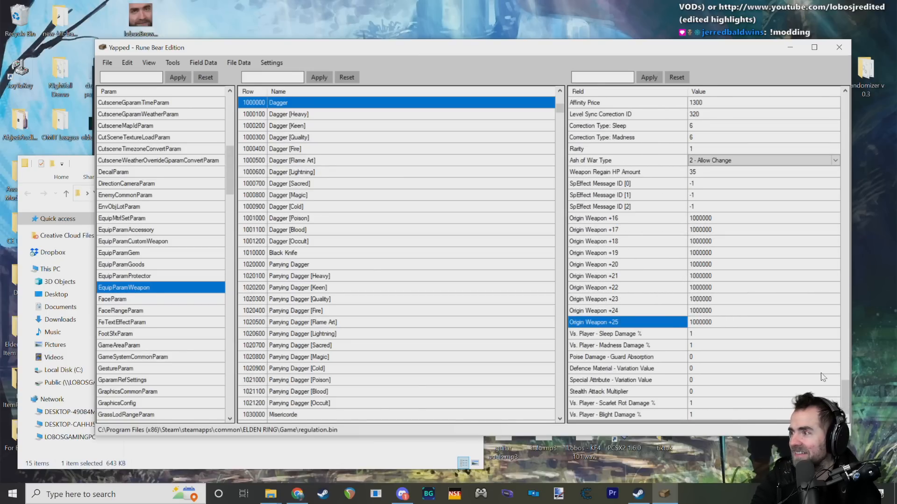
Step: Examine the Dagger's Damage Multiplier % fields for Types A to D
left_click_drag(846, 391, 794, 138)
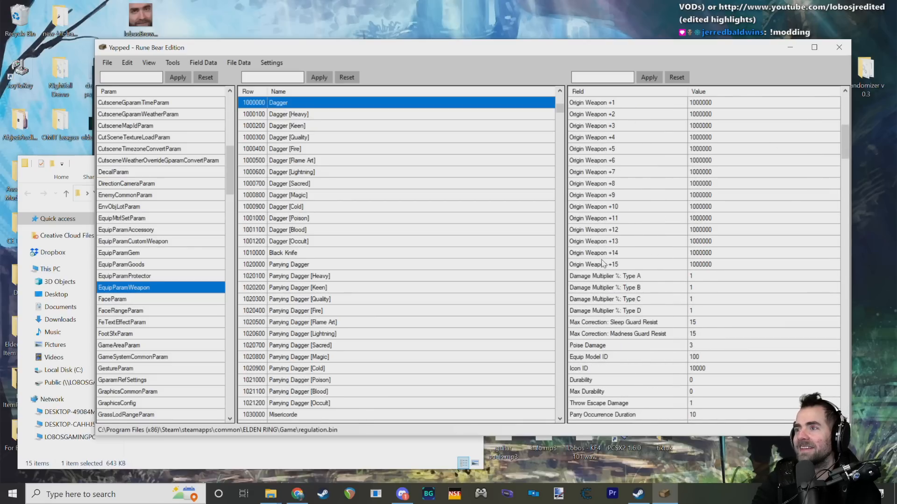
left_click(633, 277)
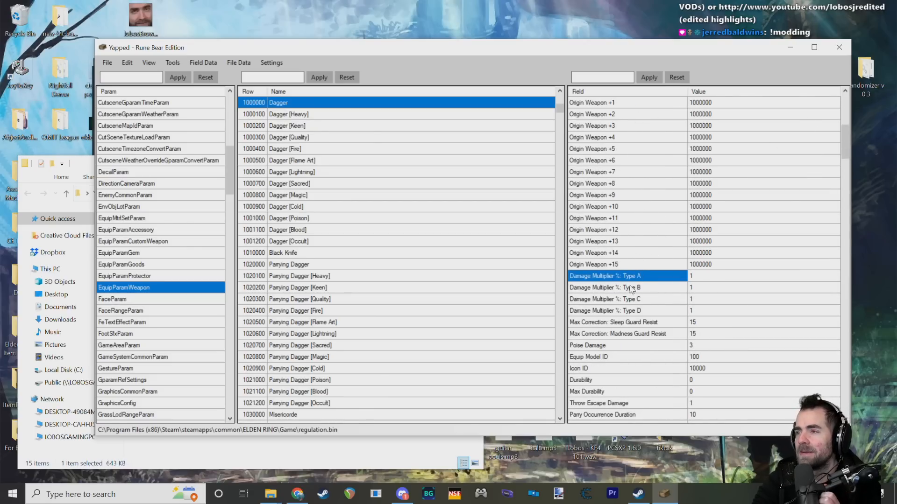
scroll(655, 271, "down", 1)
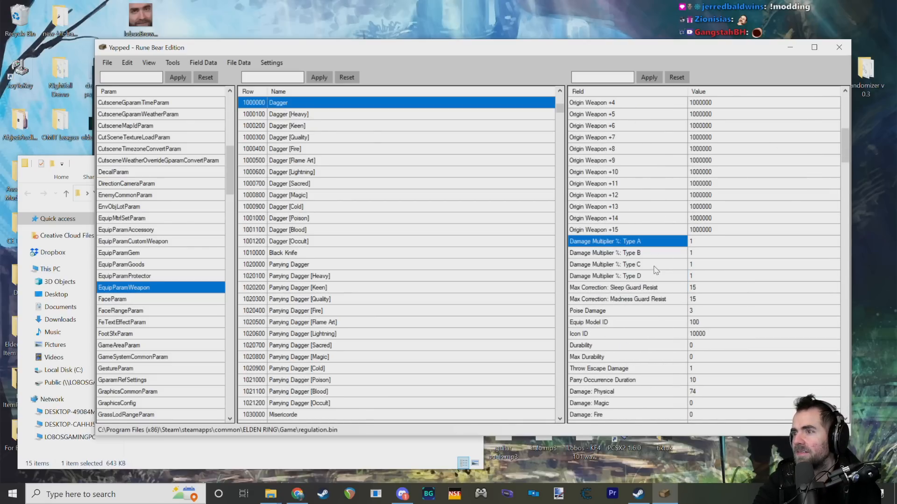
mouse_move(665, 265)
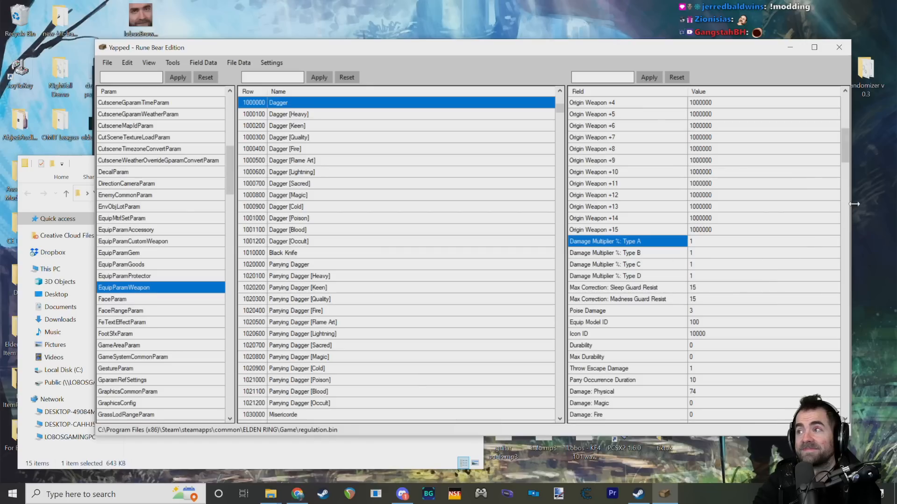
Step: Review the Dagger's Ash of War Type options and keep 2 - Allow Change selected
left_click_drag(845, 145, 835, 391)
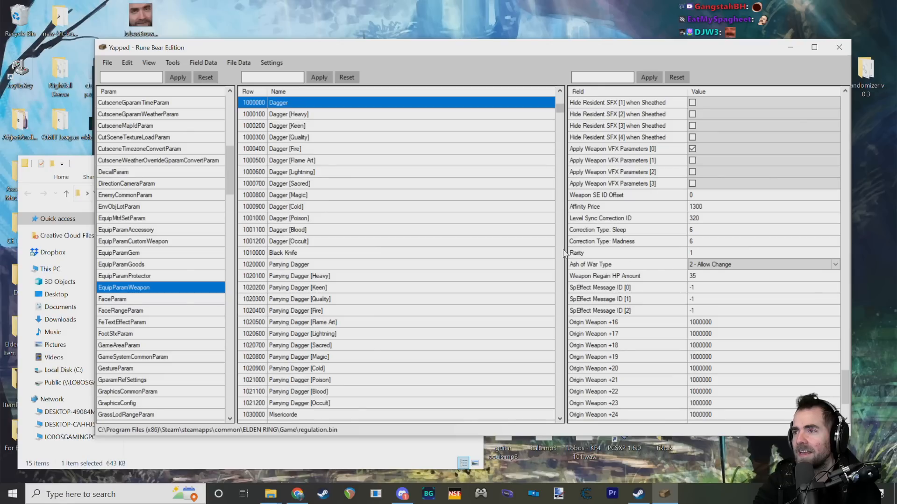
scroll(742, 369, "down", 3)
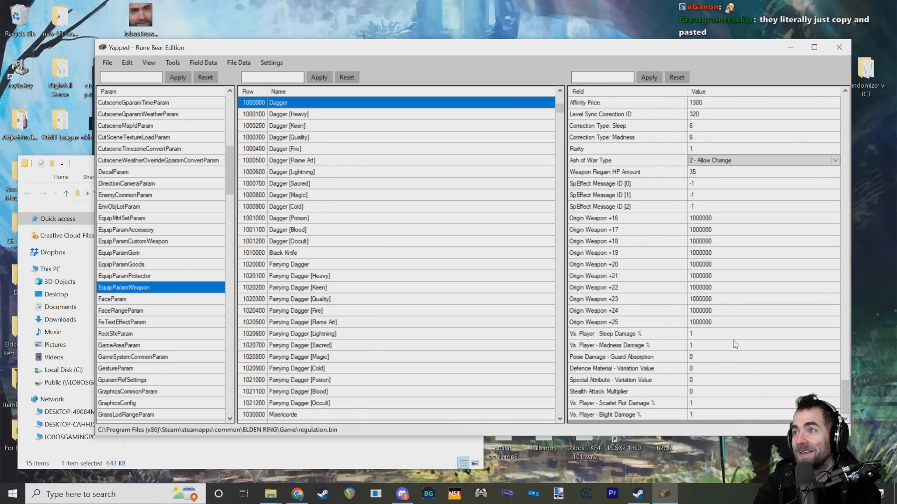
scroll(790, 344, "up", 2)
left_click_drag(846, 382, 846, 400)
left_click(704, 161)
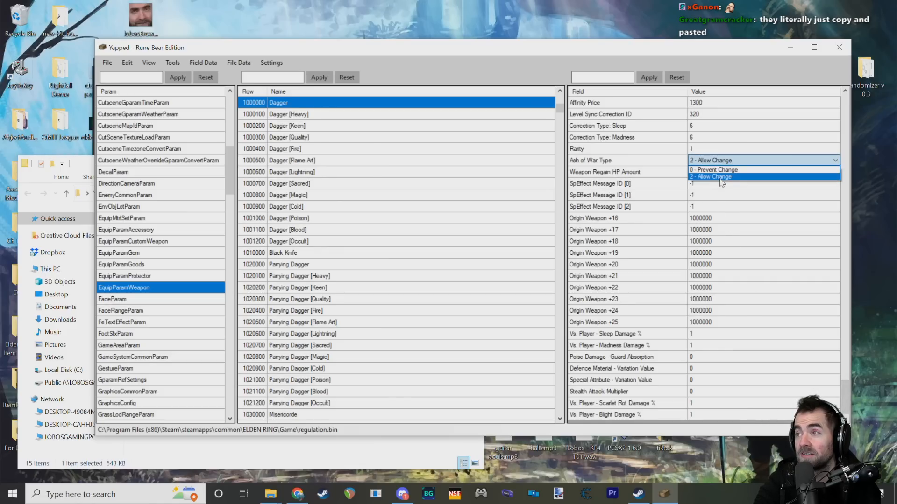
left_click(714, 176)
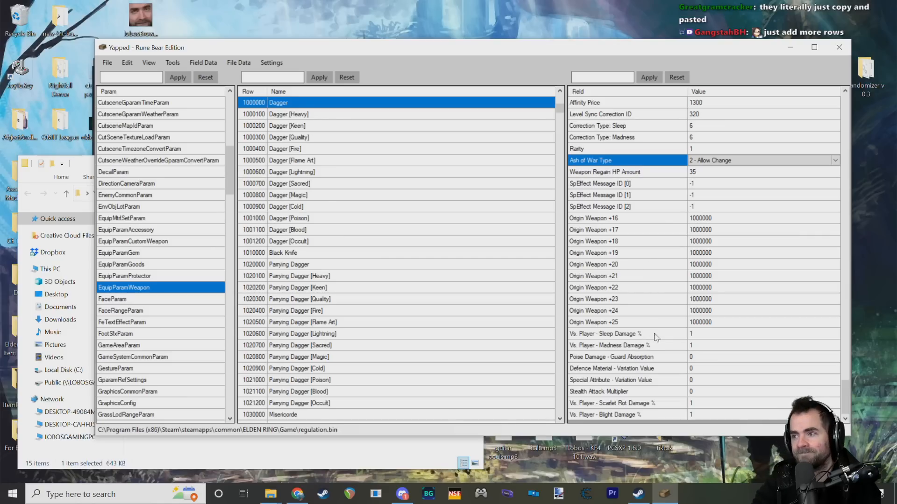
Step: Examine the Dagger's Stealth Attack Multiplier and the Vs. Player Scarlet Rot and Blight Damage % fields at the end of the list
left_click(644, 391)
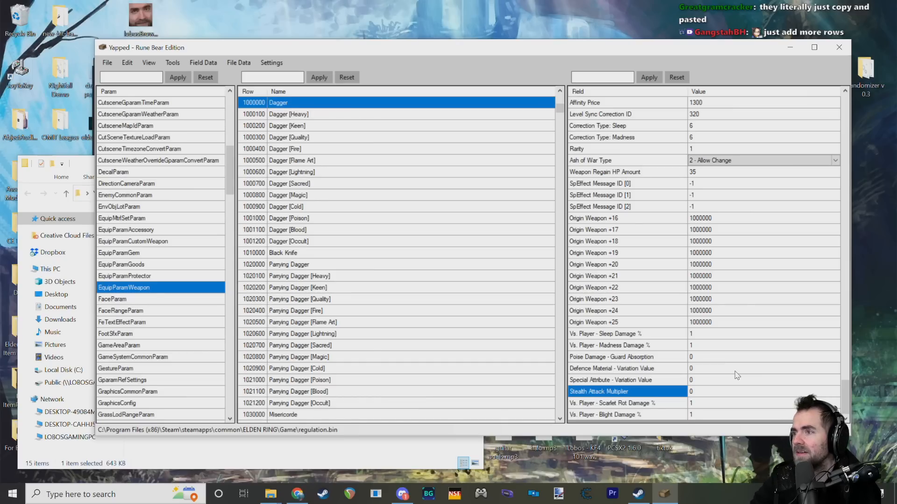
scroll(845, 392, "up", 1)
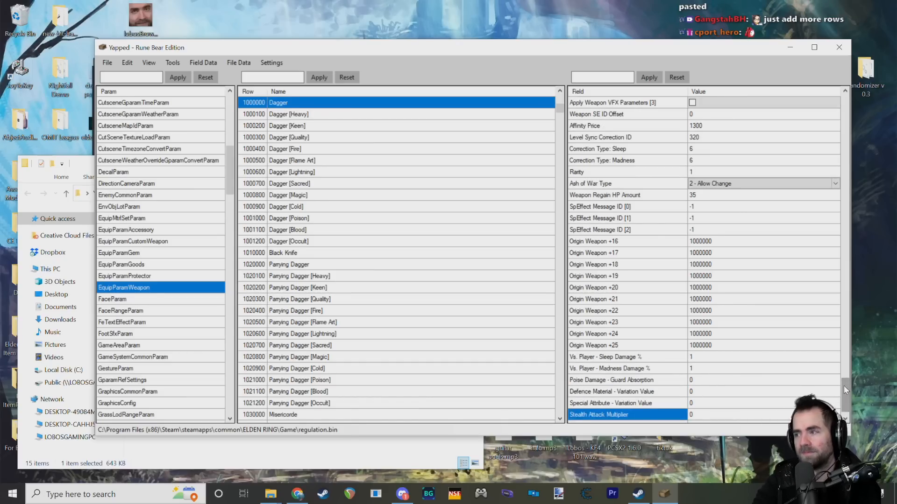
scroll(843, 385, "down", 1)
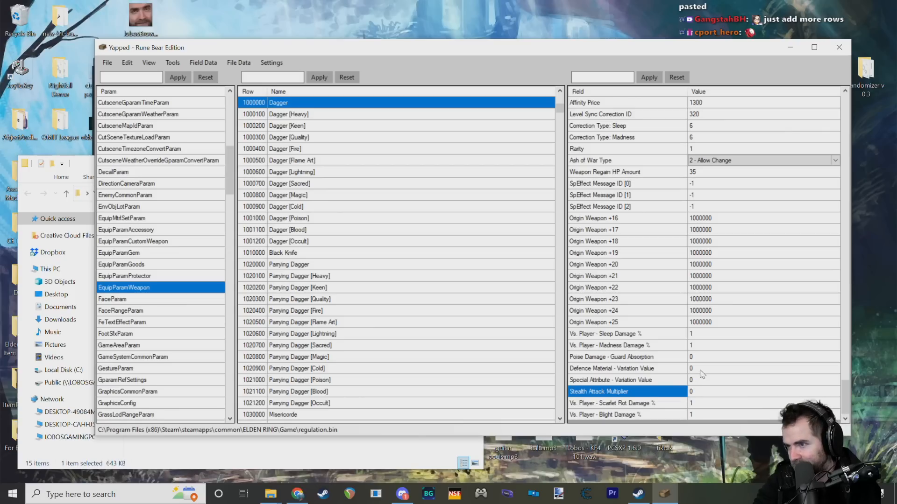
key("Down")
key("Down")
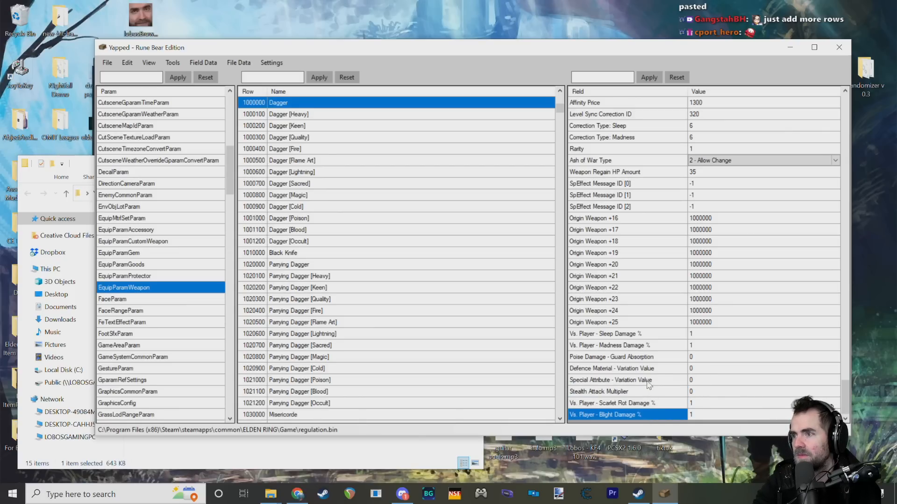
Step: Examine the Dagger's Special Attribute variation, Poise Damage - Guard Absorption, and Vs. Player Sleep and Madness Damage % fields
left_click(648, 379)
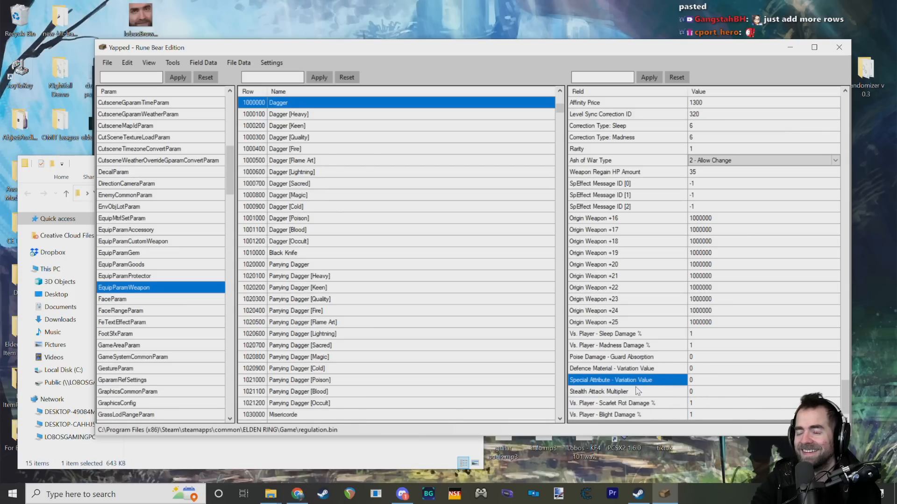
left_click(647, 356)
left_click(660, 342)
left_click(660, 326)
left_click(661, 336)
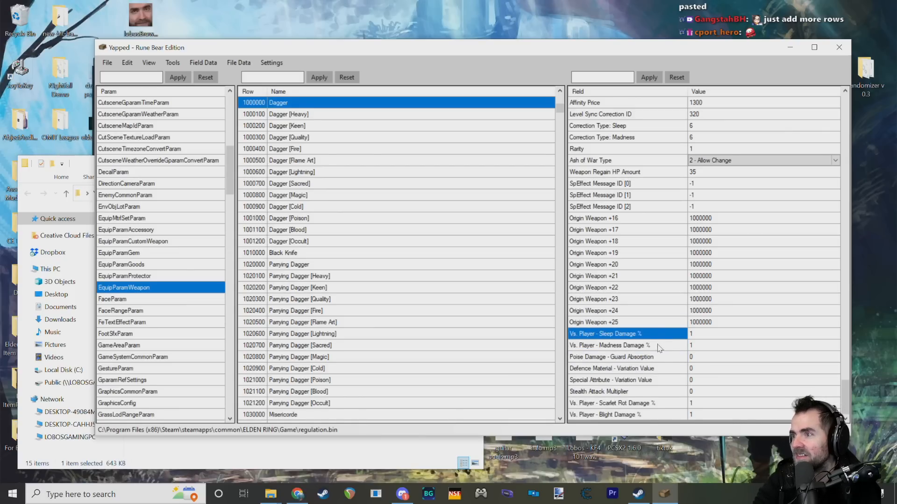
left_click(664, 344)
left_click(669, 300)
Step: Return to the Dagger's Damage Multiplier % fields and read the field descriptions for Types A to D
left_click_drag(847, 396, 841, 149)
left_click(615, 209)
key("Down")
key("Down")
key("Down")
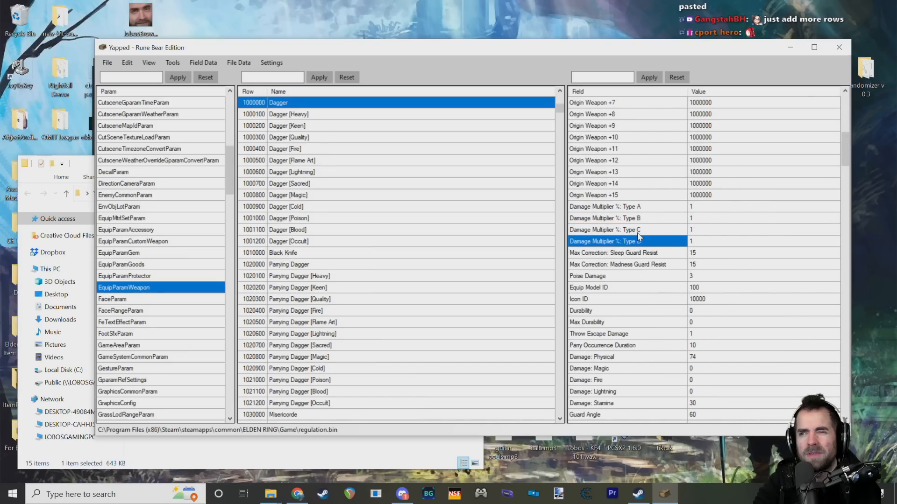
left_click(746, 195)
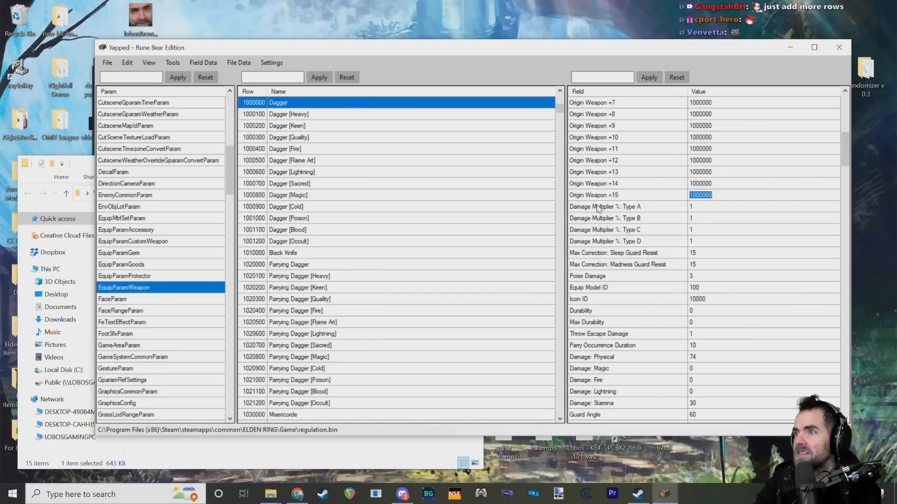
mouse_move(597, 208)
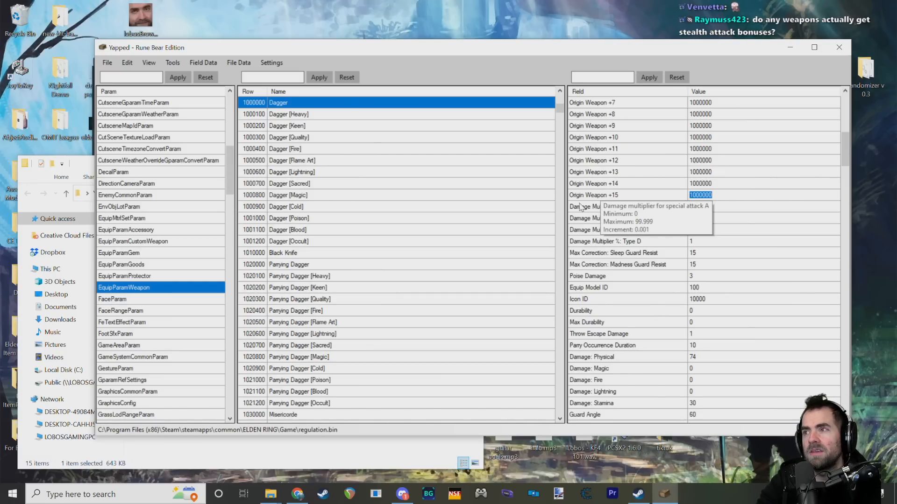
mouse_move(587, 225)
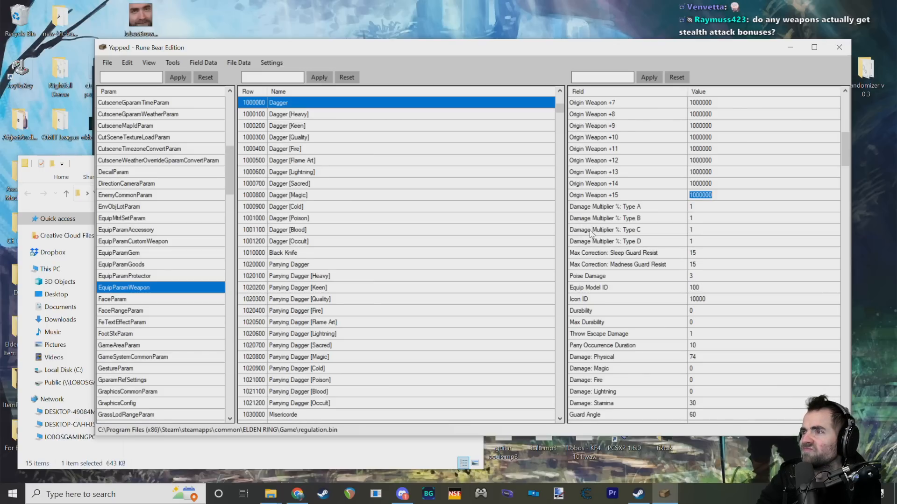
mouse_move(592, 244)
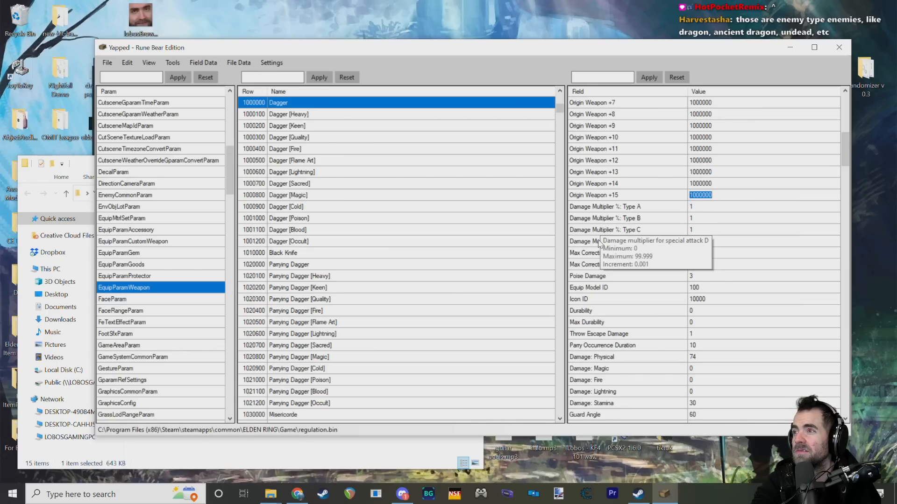
mouse_move(626, 186)
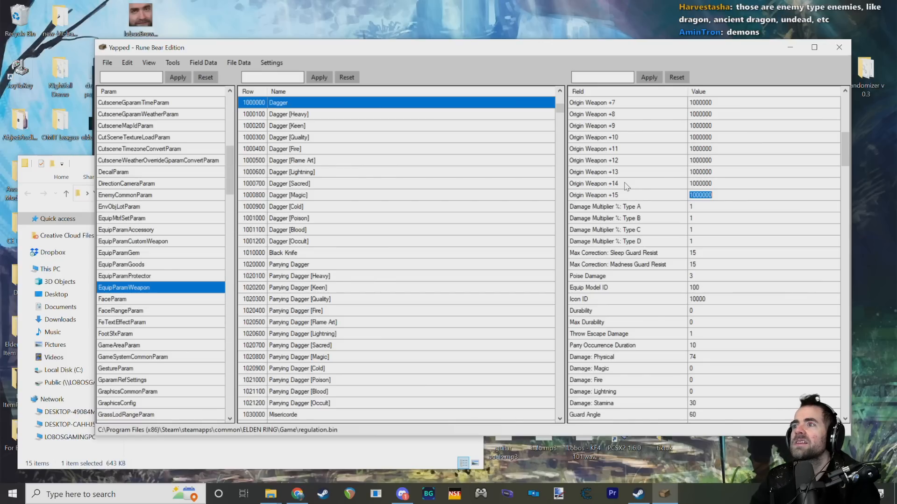
Step: Go back over the Dagger's Damage Multiplier % fields one by one, along with the adjoining Origin Weapon and Sleep Guard Resist fields
left_click(649, 241)
left_click(651, 230)
left_click(656, 218)
left_click(659, 206)
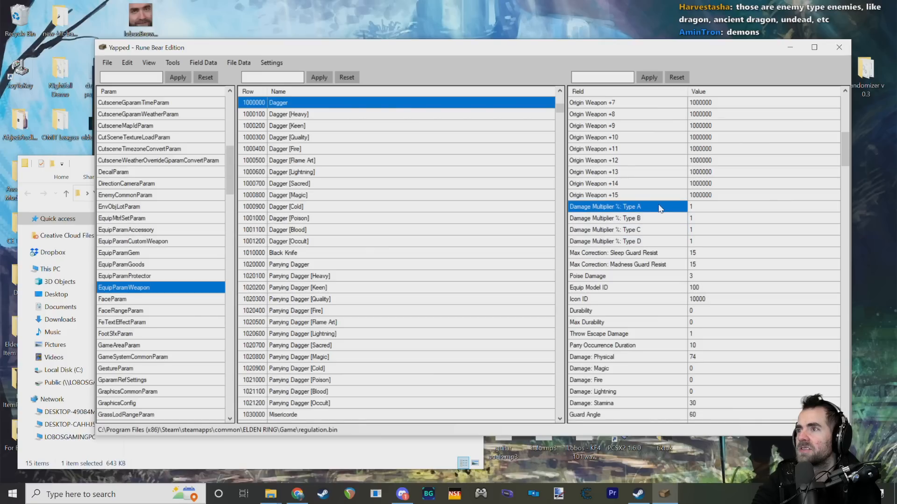
left_click(639, 193)
left_click(640, 207)
left_click(648, 241)
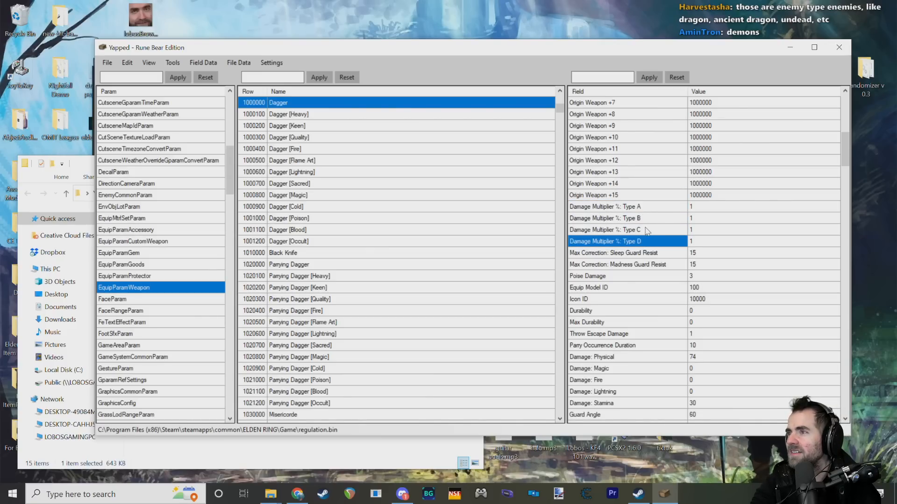
scroll(648, 231, "down", 1)
left_click(647, 184)
left_click(654, 197)
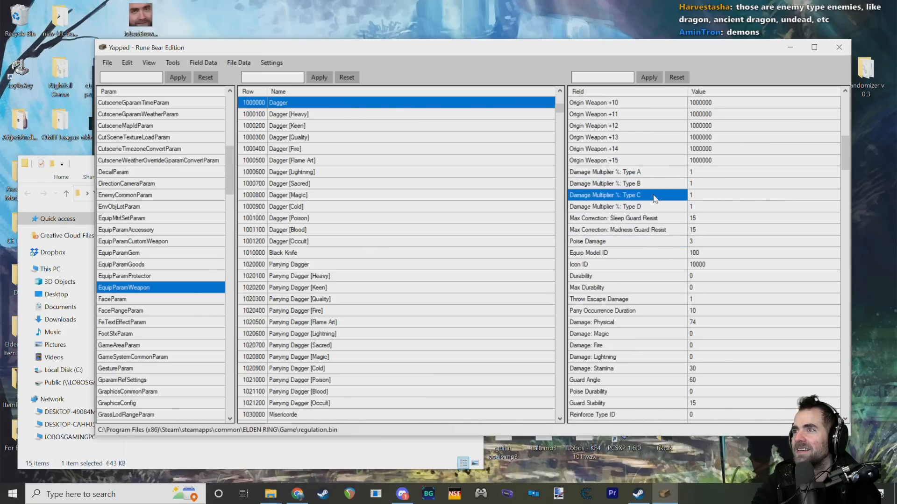
mouse_move(613, 187)
left_click(637, 173)
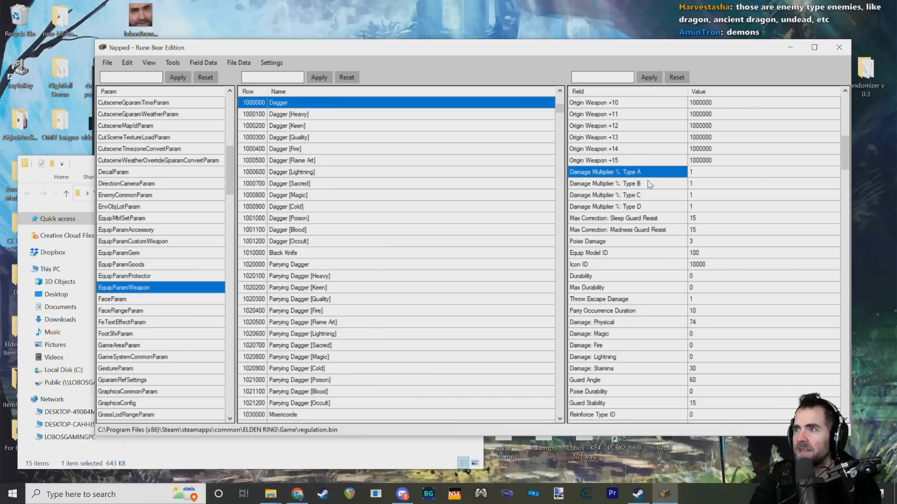
left_click(644, 184)
left_click(649, 195)
mouse_move(630, 211)
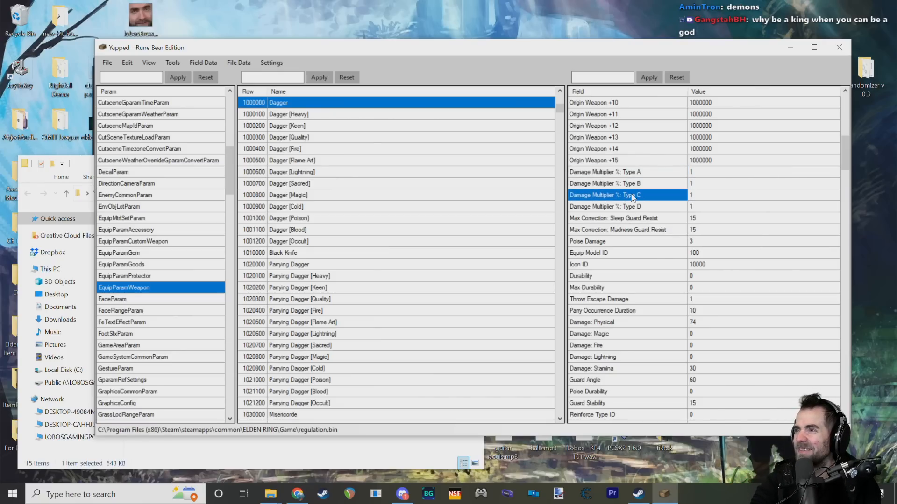
left_click(629, 182)
left_click(632, 205)
left_click(634, 217)
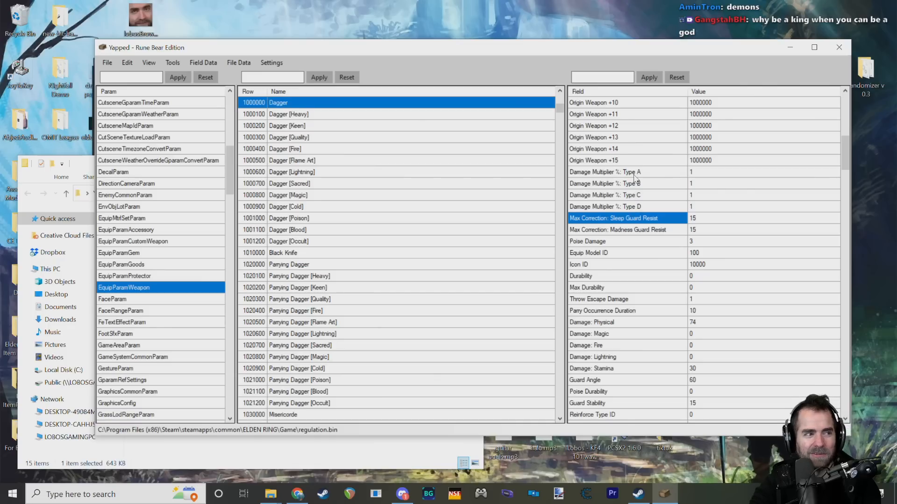
left_click(636, 148)
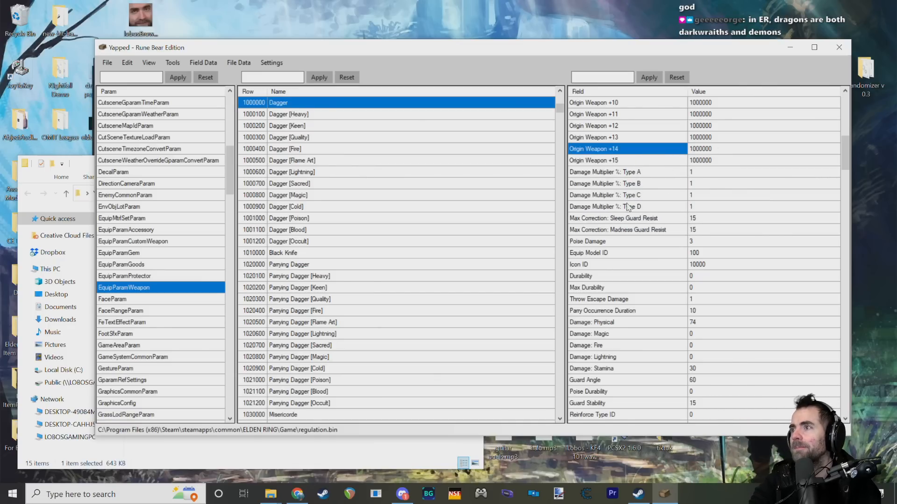
Step: Examine the Dagger's Poise Damage, Equip Model ID and Icon ID fields
scroll(629, 213, "down", 2)
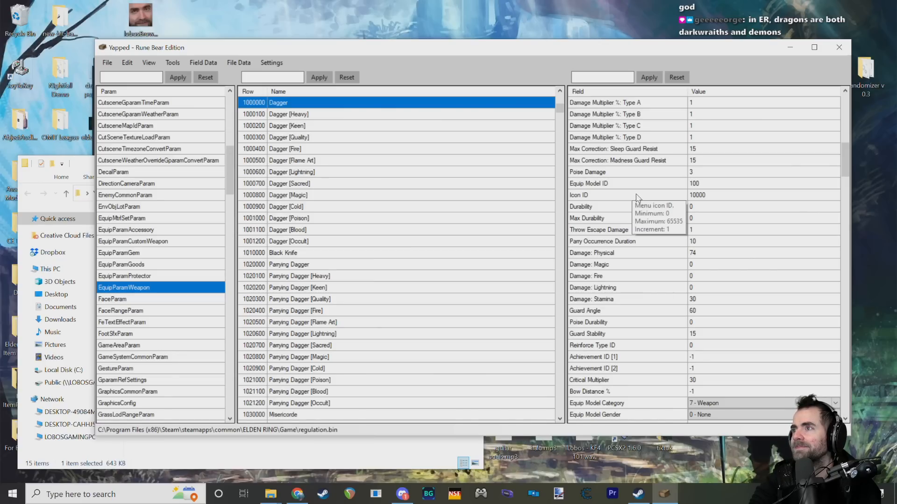
left_click(660, 172)
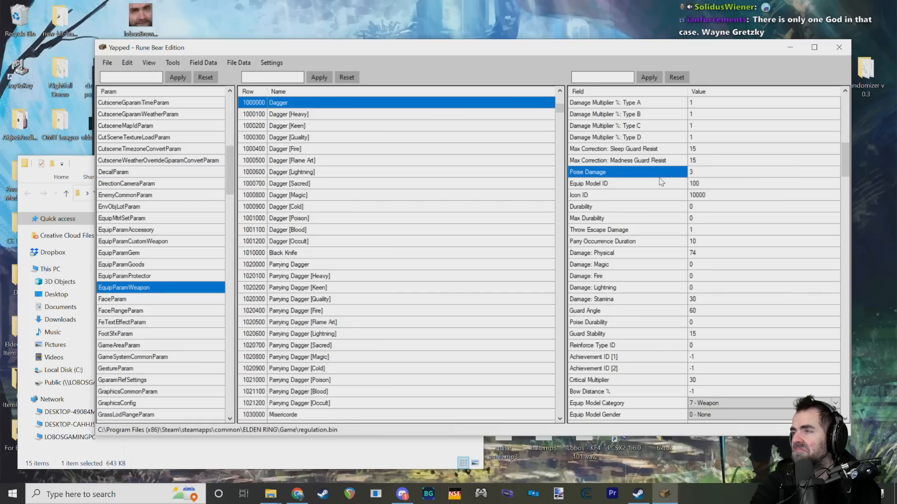
left_click(608, 184)
left_click(609, 195)
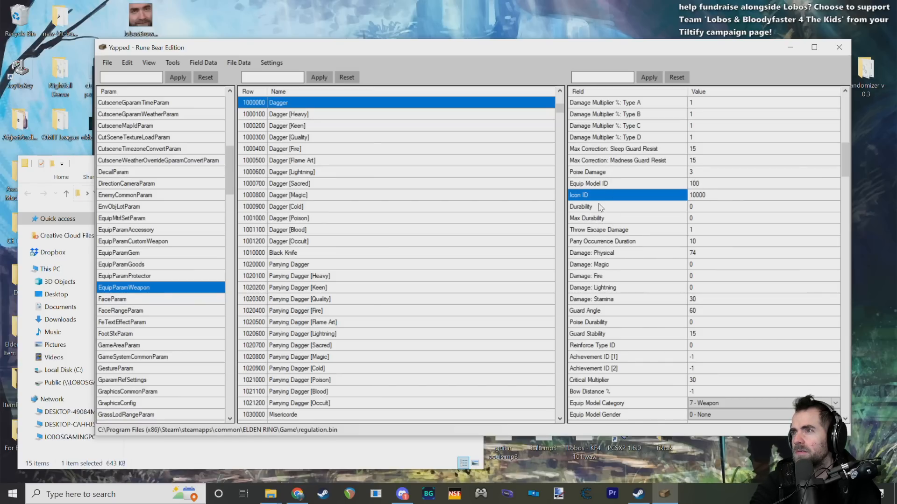
left_click(601, 186)
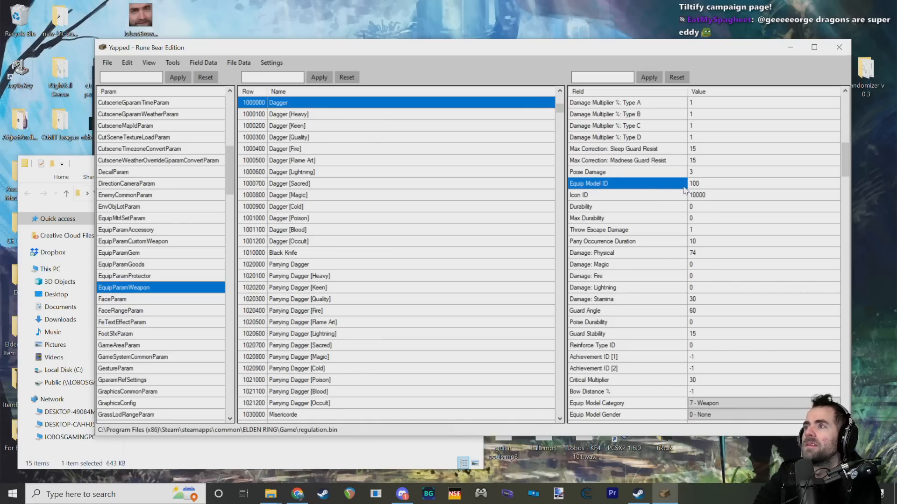
left_click(587, 195)
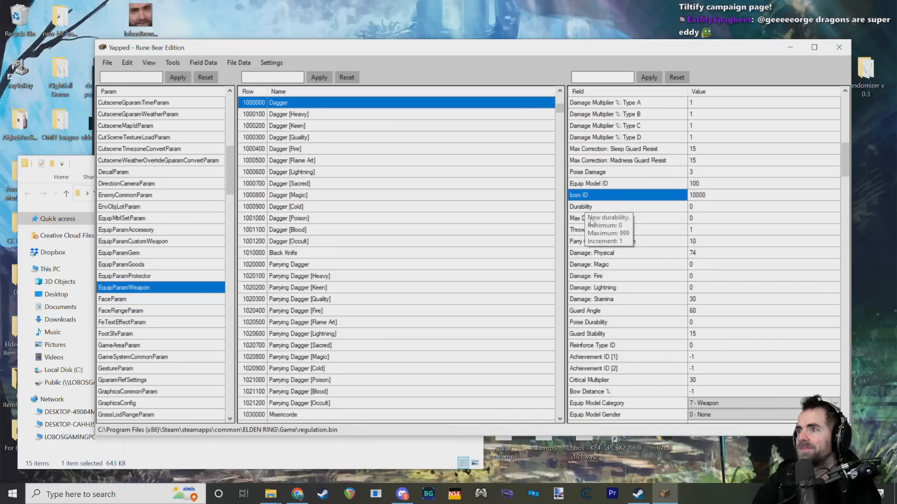
Step: Examine and compare the Dagger's Durability and Max Durability fields
scroll(591, 224, "down", 1)
left_click(581, 173)
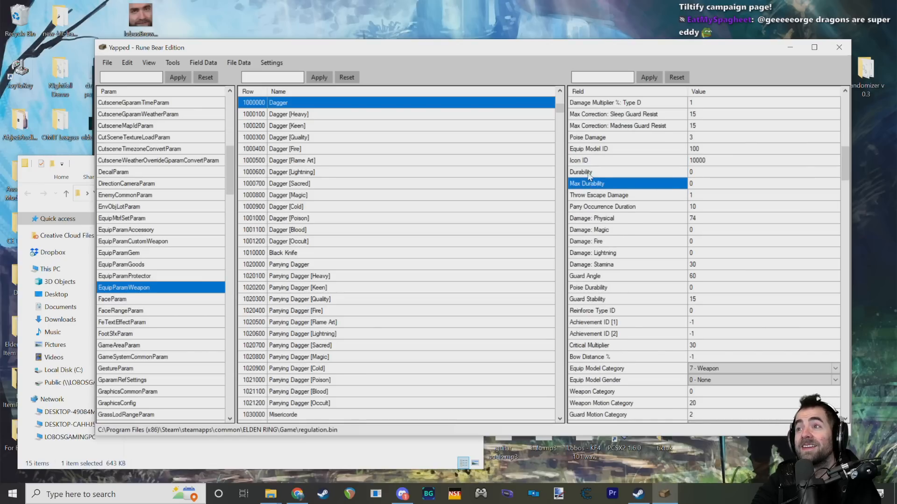
left_click(593, 184)
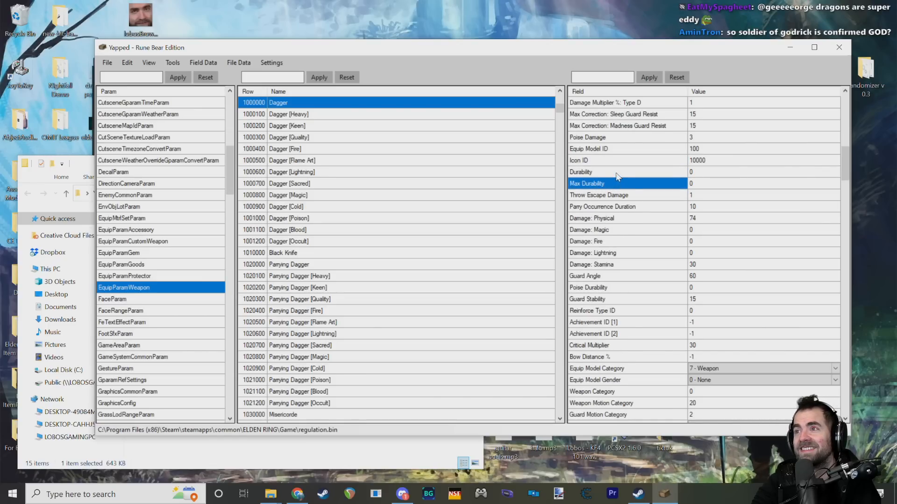
left_click(629, 160)
left_click(607, 172)
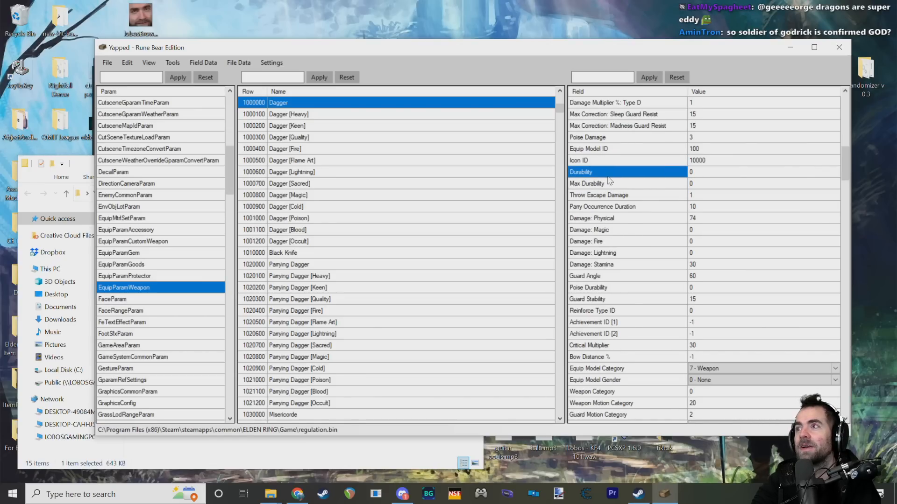
left_click(609, 184)
left_click(608, 174)
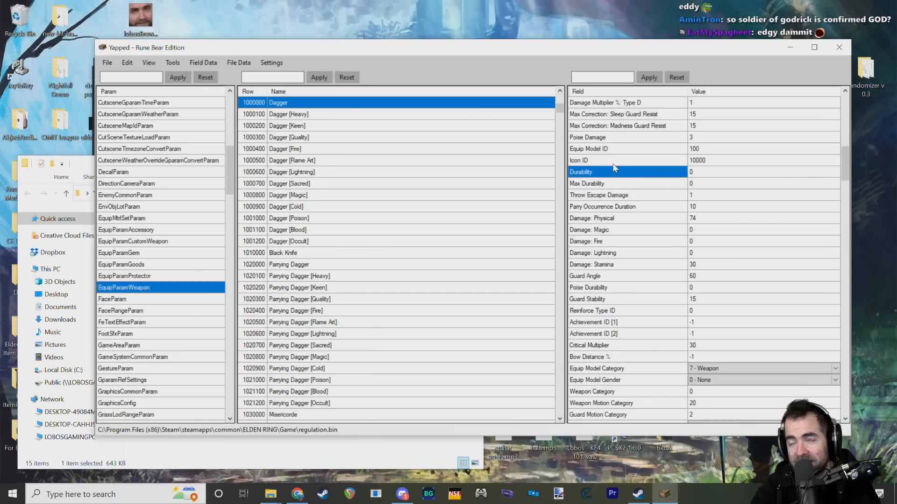
left_click(603, 183)
left_click(603, 173)
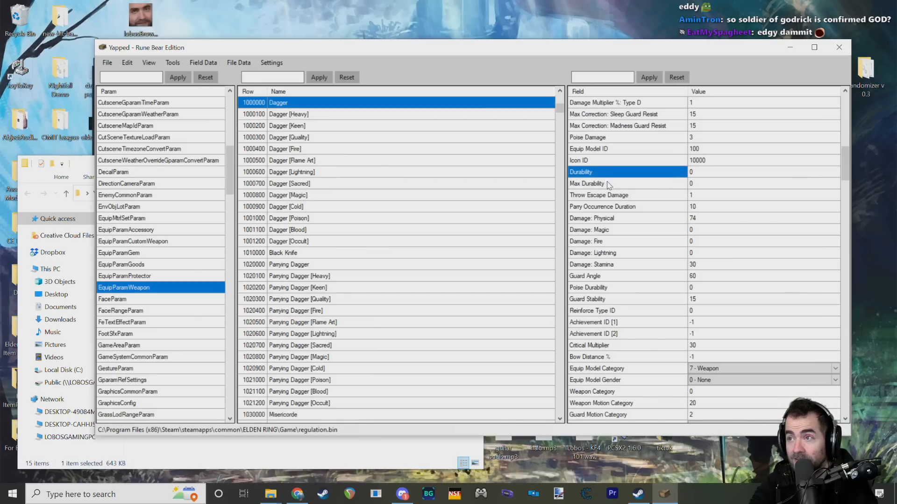
left_click(609, 184)
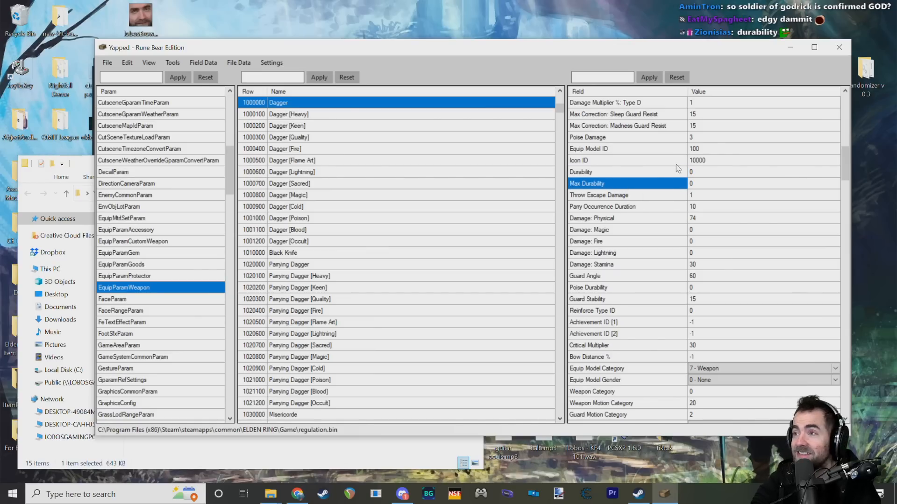
Step: Go back and forth between the Dagger's Durability and Max Durability values, checking how each can be edited
left_click(694, 184)
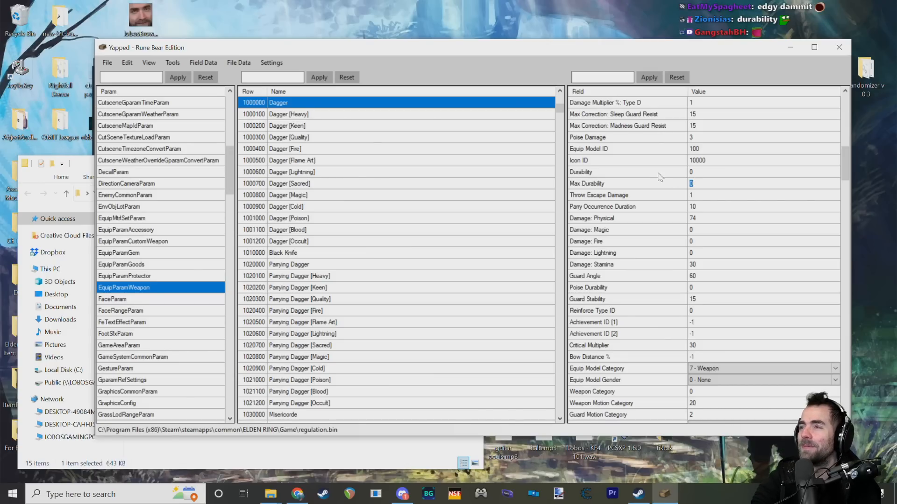
left_click(655, 172)
left_click(655, 183)
left_click(691, 174)
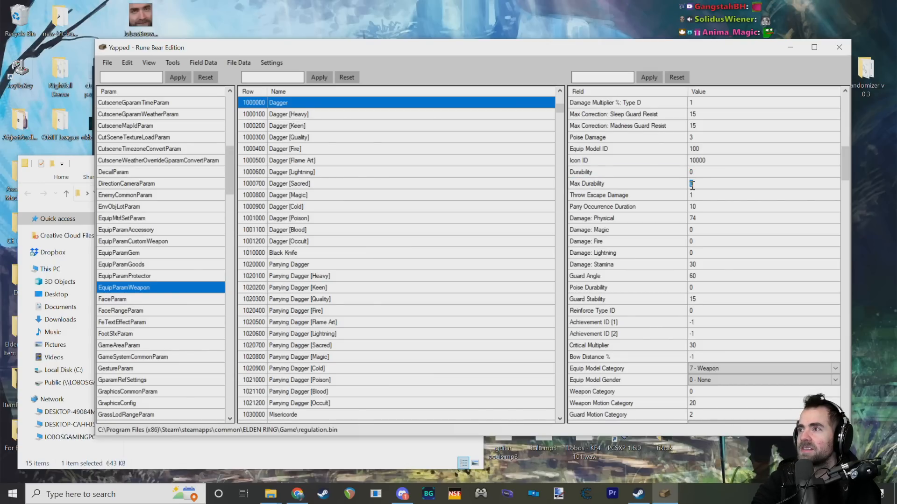
left_click(633, 184)
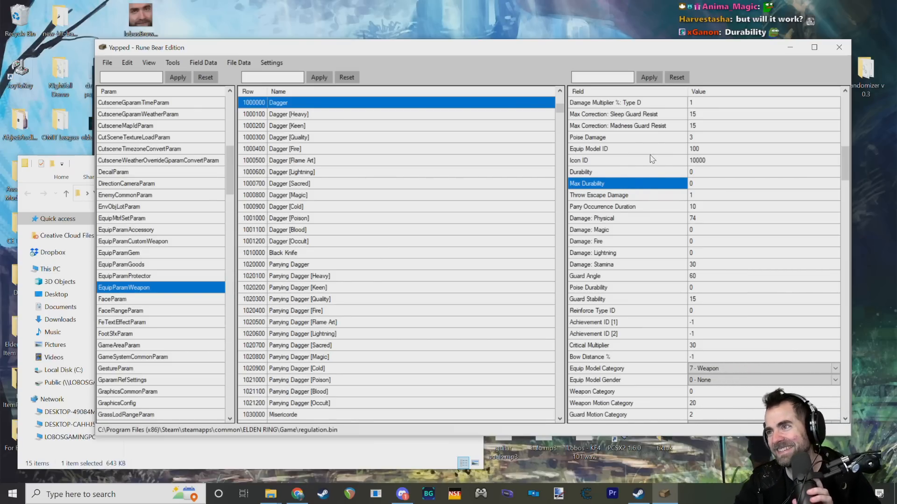
double_click(696, 183)
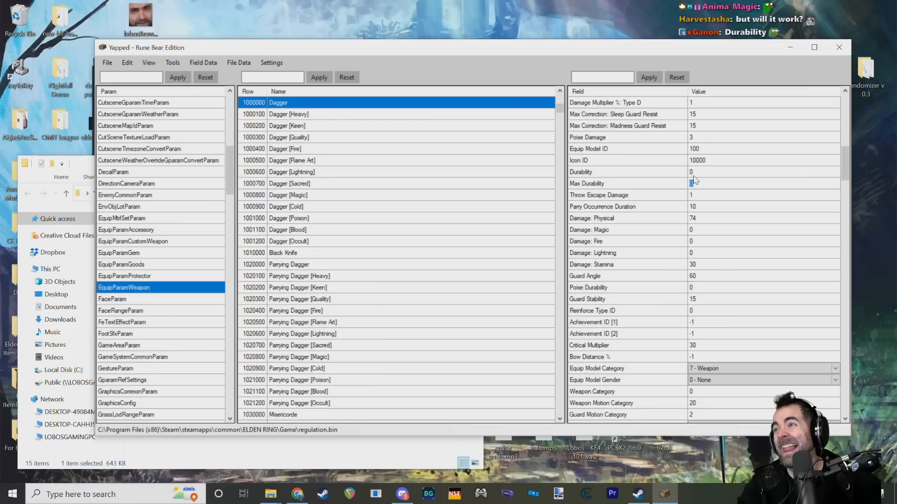
left_click(692, 182)
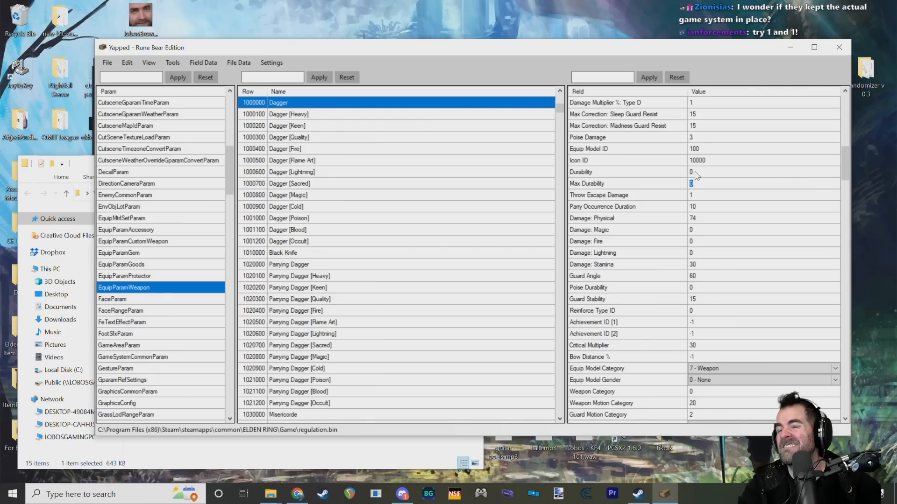
left_click(694, 172)
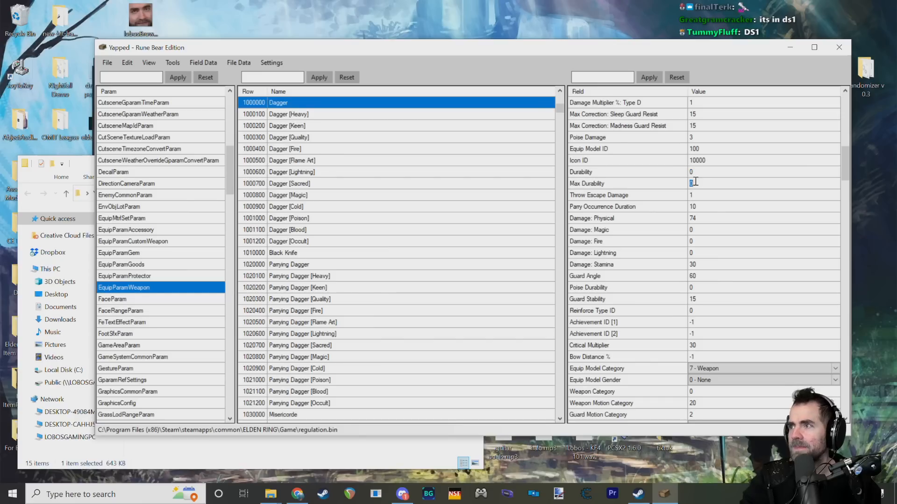
left_click(668, 183)
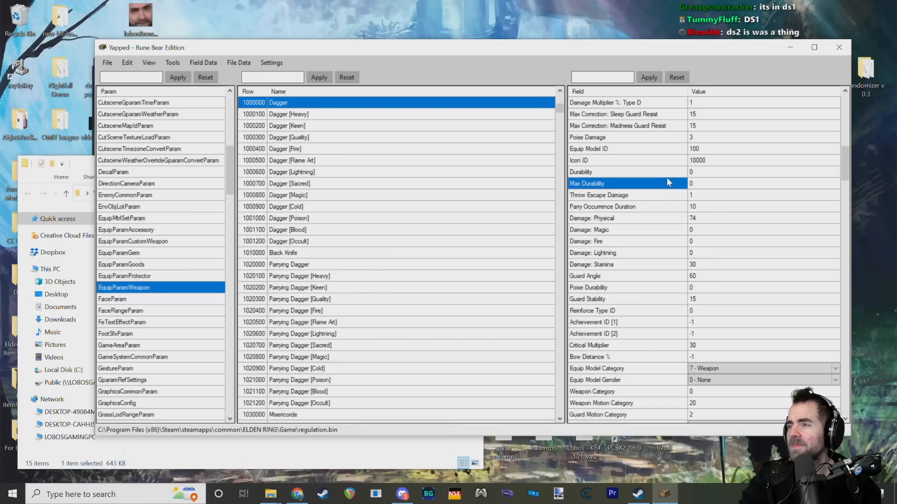
left_click(693, 183)
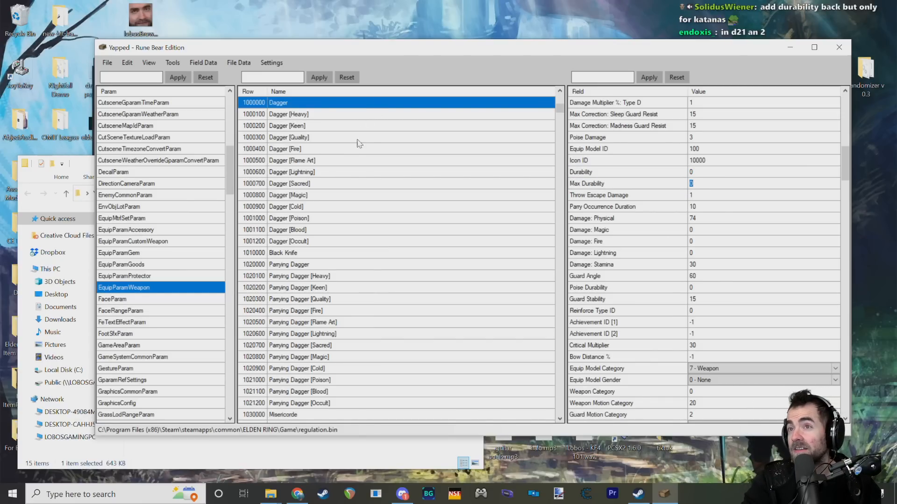
Step: Filter the EquipParamWeapon rows by "longsword" and select the base Longsword row
scroll(360, 158, "up", 4)
scroll(340, 160, "down", 3)
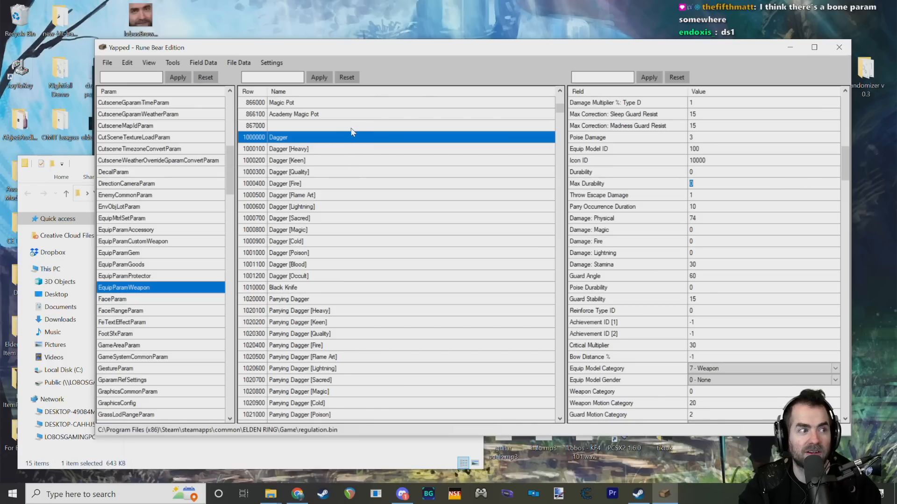
scroll(278, 179, "down", 5)
scroll(278, 179, "up", 4)
left_click(273, 77)
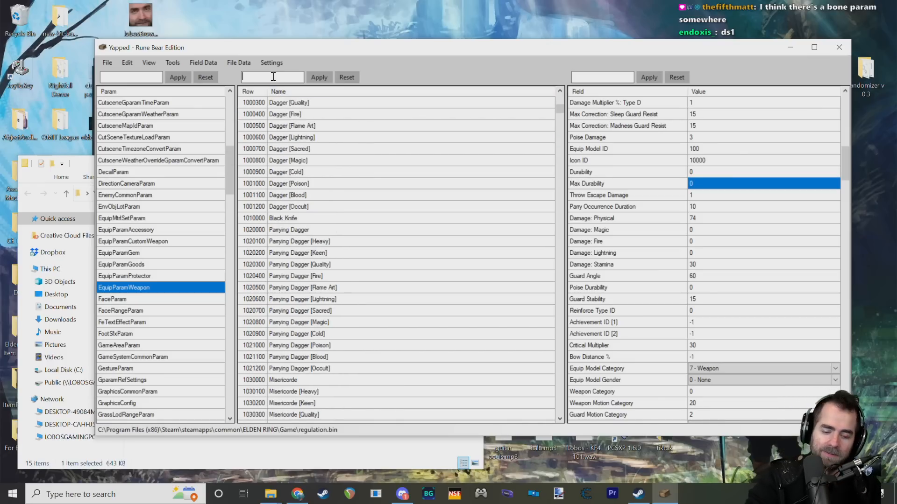
type("longsword")
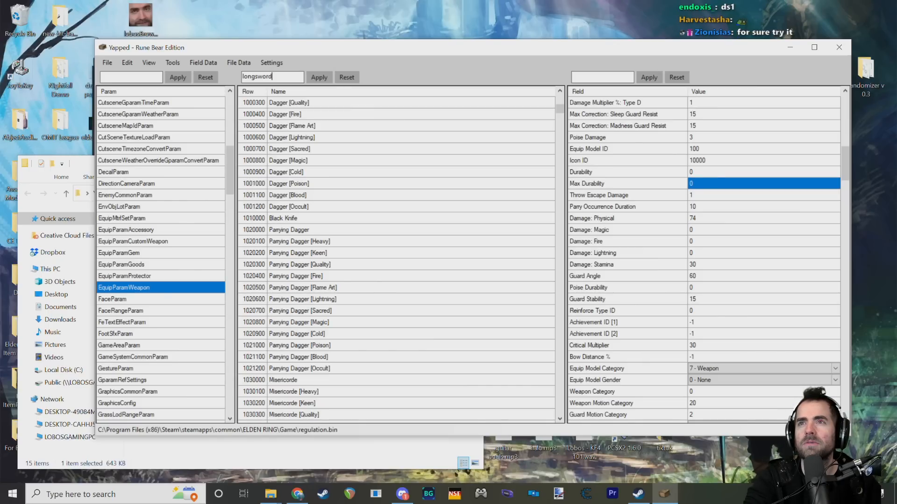
key("BackSpace")
key("BackSpace")
key("BackSpace")
key("BackSpace")
key("BackSpace")
key("BackSpace")
key("BackSpace")
key("BackSpace")
key("BackSpace")
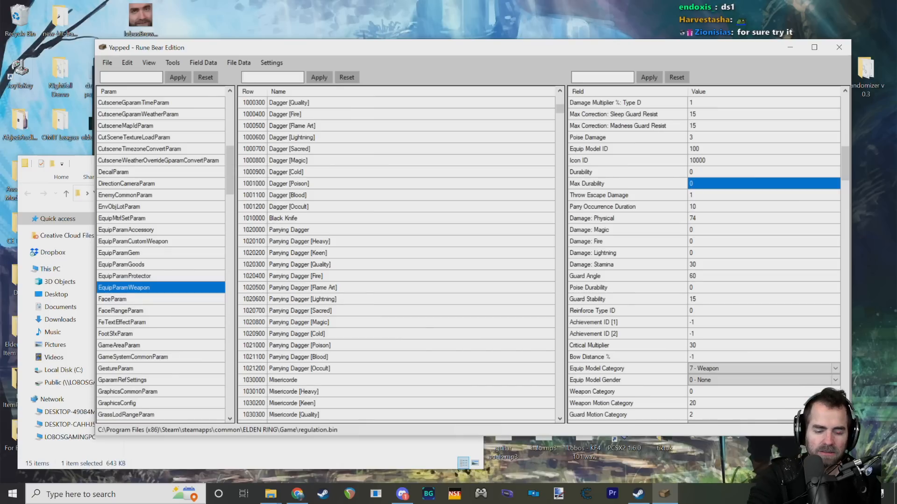
type("longsword")
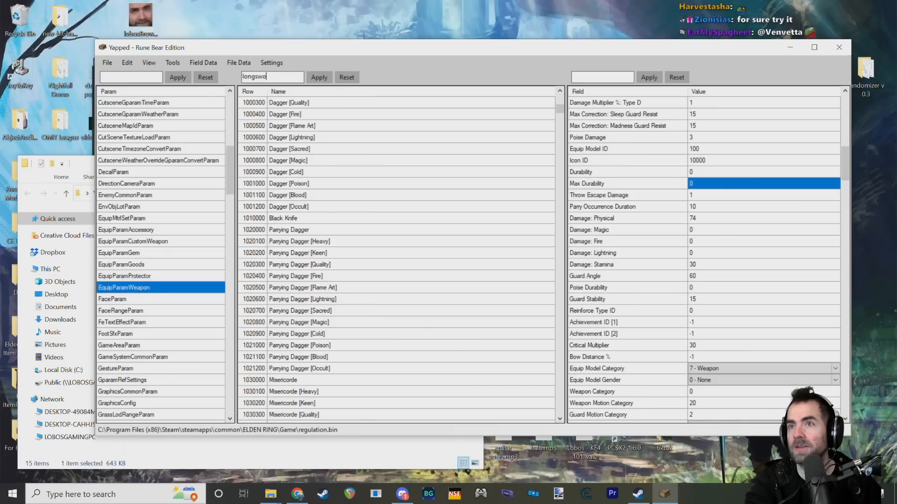
left_click(319, 78)
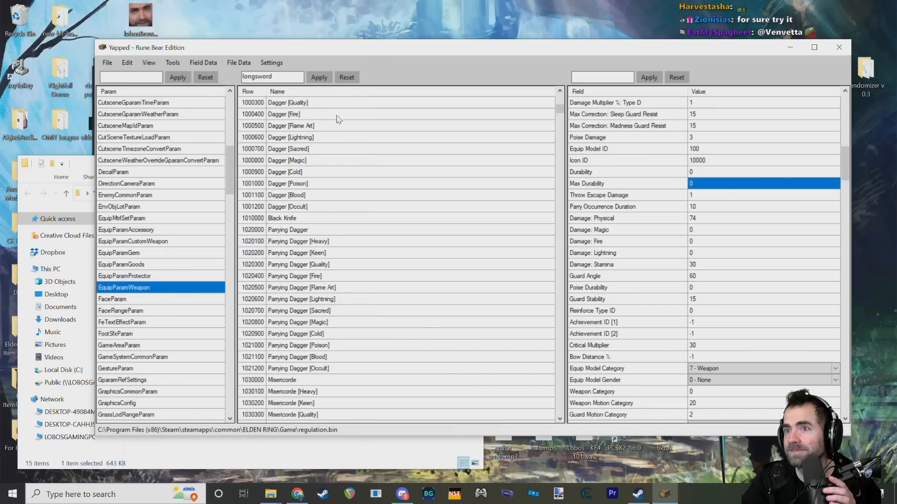
left_click(296, 103)
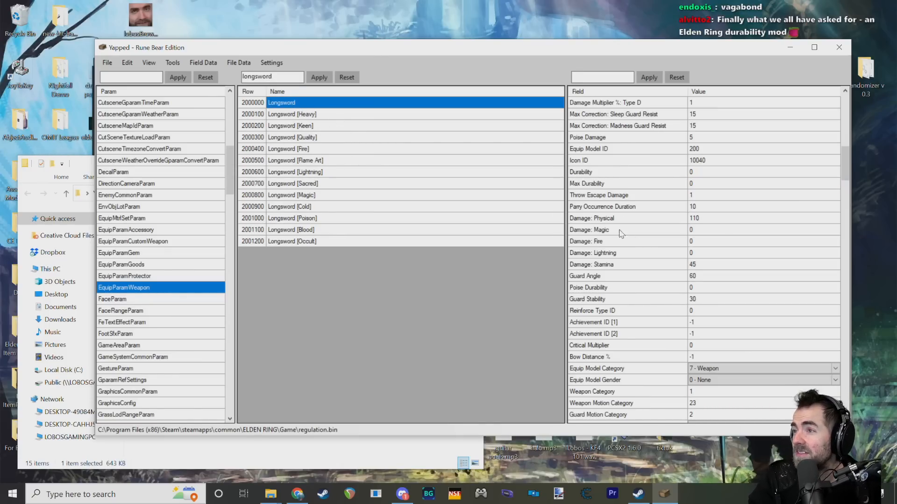
Step: Set the Longsword's Max Durability to 1
left_click(692, 184)
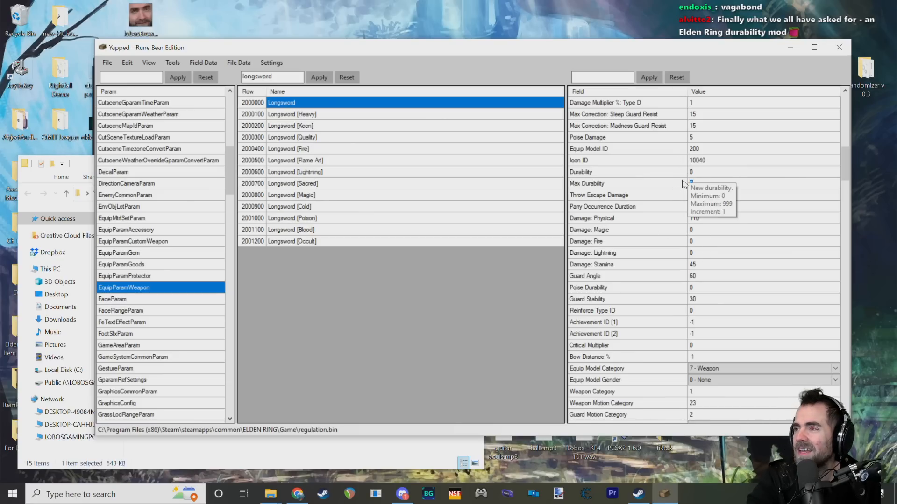
left_click(693, 171)
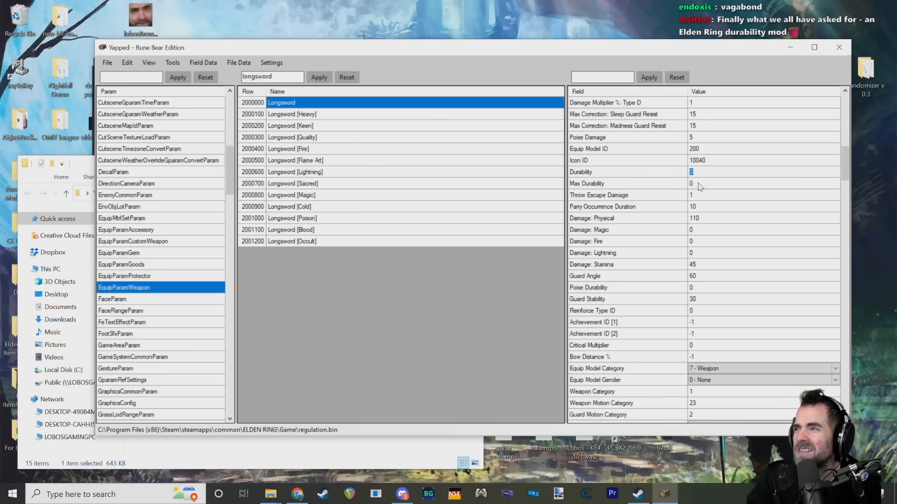
left_click(698, 184)
type("1")
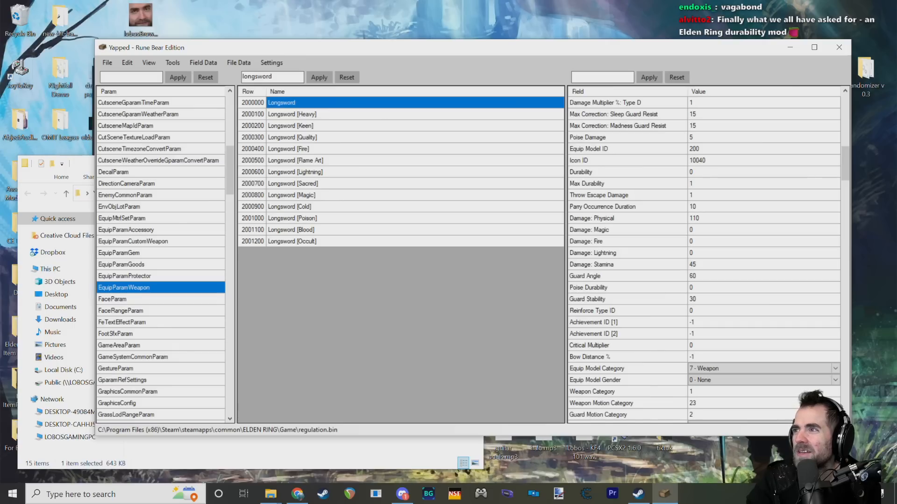
left_click(661, 187)
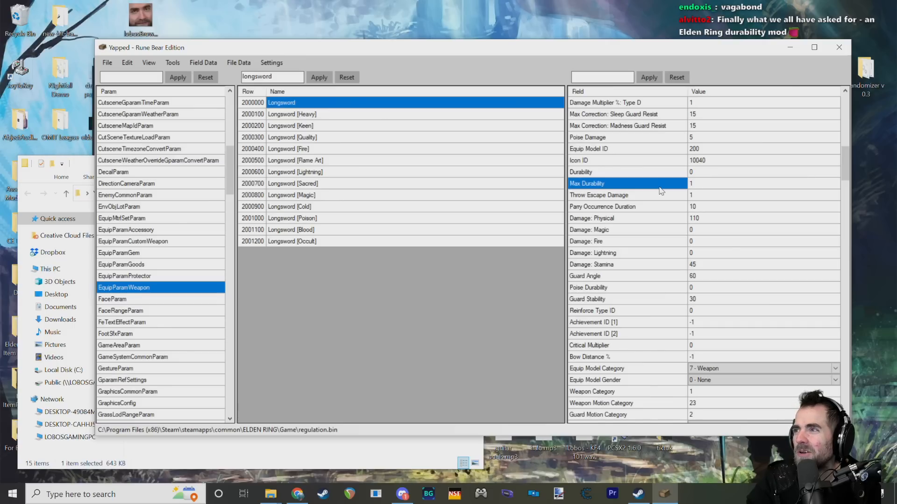
Step: Restore the Longsword's Max Durability to 0
left_click(693, 184)
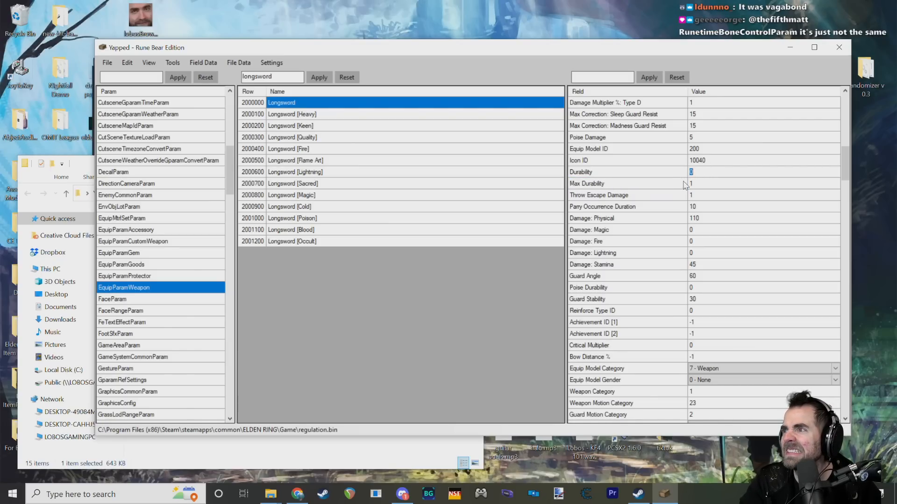
type("0")
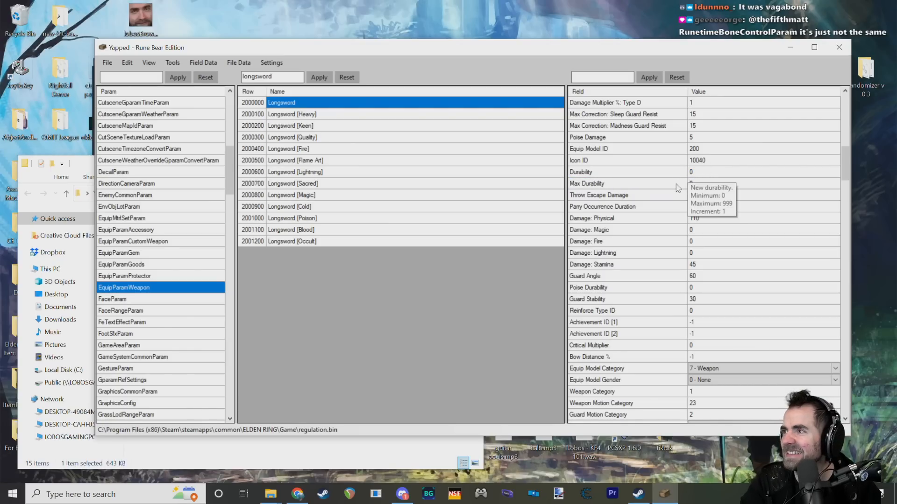
left_click(652, 187)
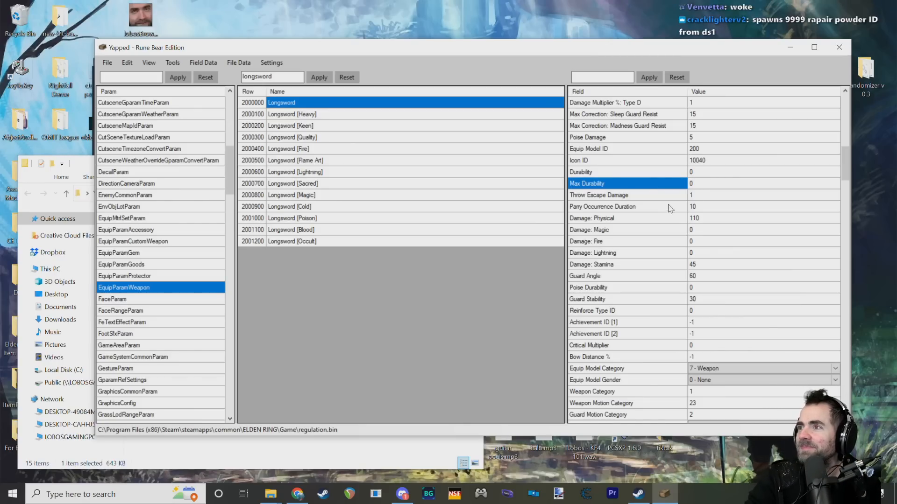
Step: Examine the Longsword's Throw Escape Damage and Parry Occurrence Duration fields and read their descriptions
left_click(649, 195)
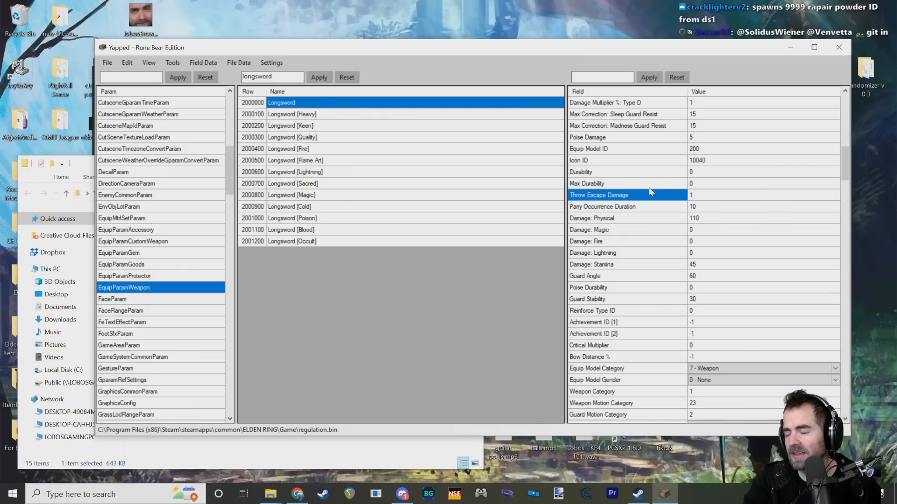
left_click(667, 208)
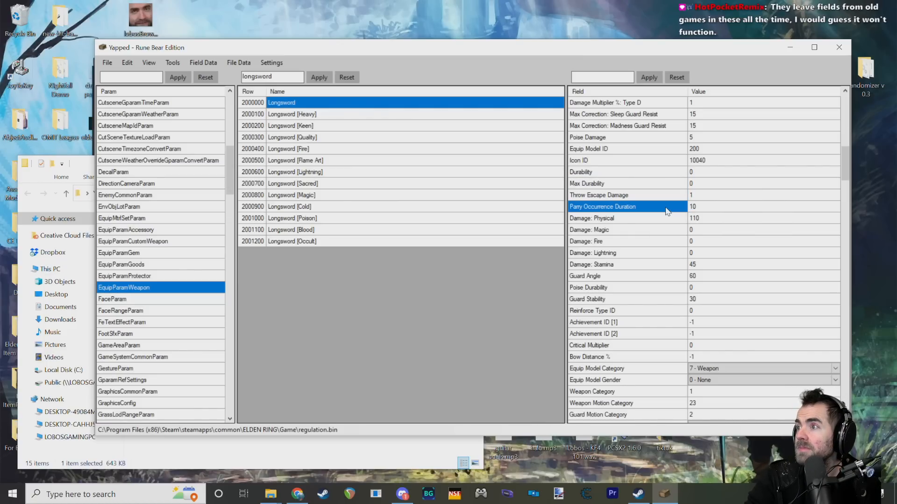
scroll(667, 211, "up", 1)
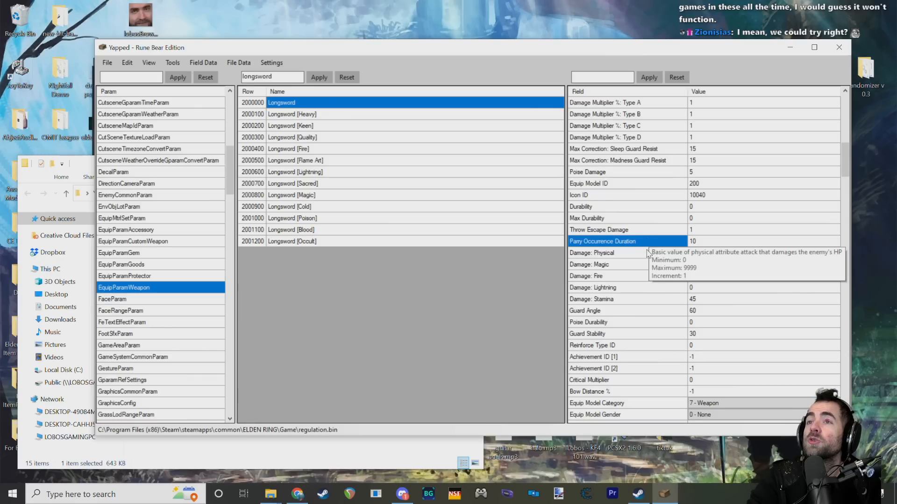
scroll(649, 254, "up", 1)
scroll(676, 280, "down", 1)
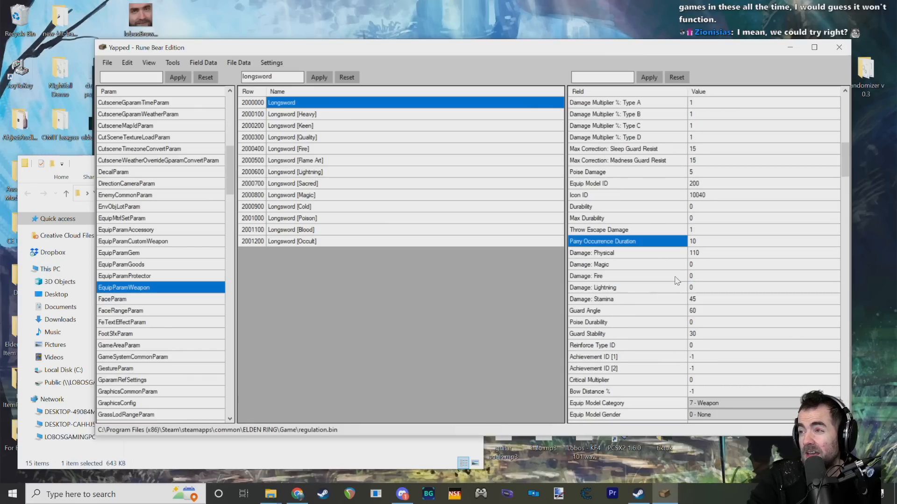
mouse_move(652, 243)
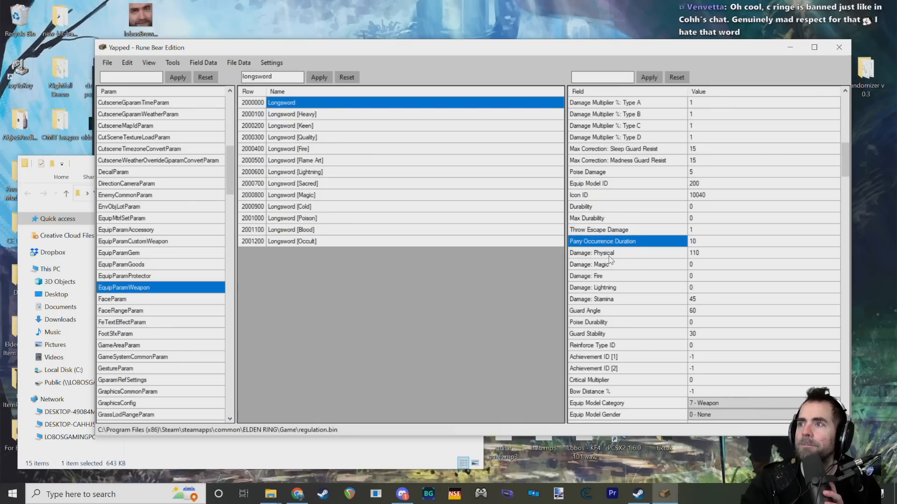
mouse_move(615, 230)
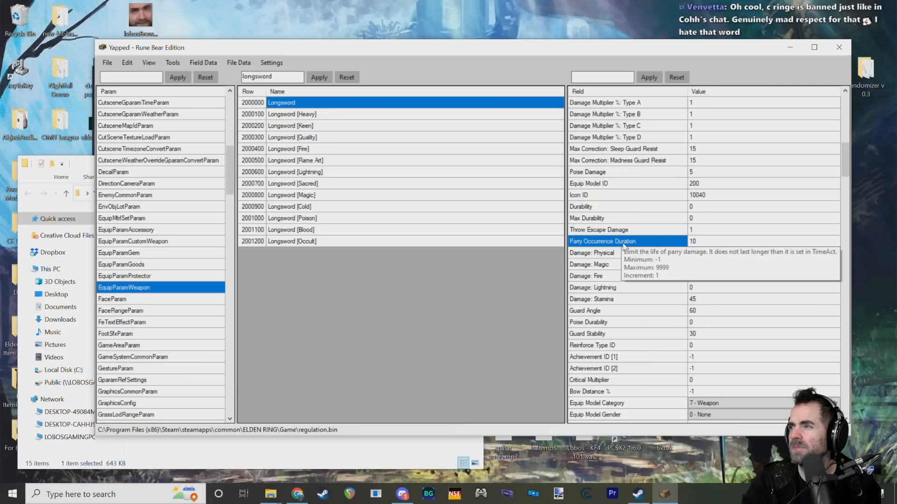
Step: Look over the Longsword's Physical, Magic, Fire and Lightning damage fields
left_click(617, 255)
left_click(617, 265)
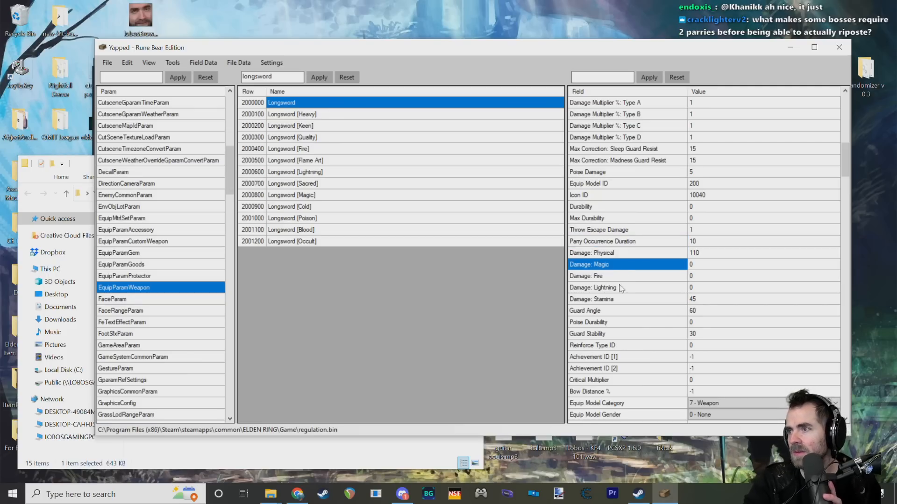
left_click(617, 287)
Step: Examine the Longsword's Guard Angle field and its value, reading the field description
scroll(621, 287, "down", 2)
left_click(608, 240)
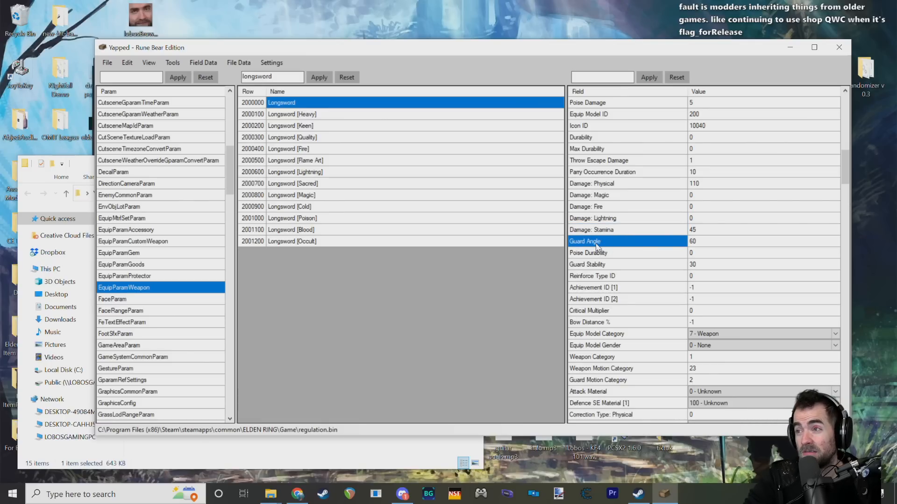
mouse_move(596, 245)
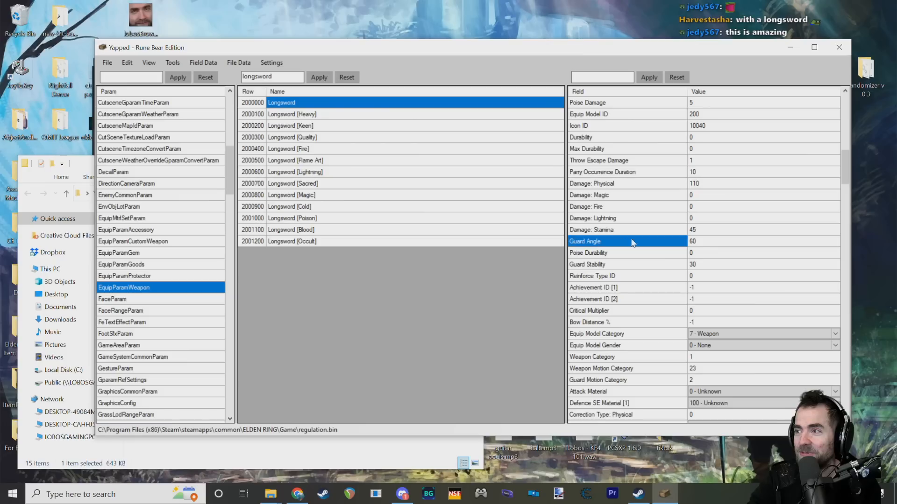
left_click(696, 243)
left_click(601, 247)
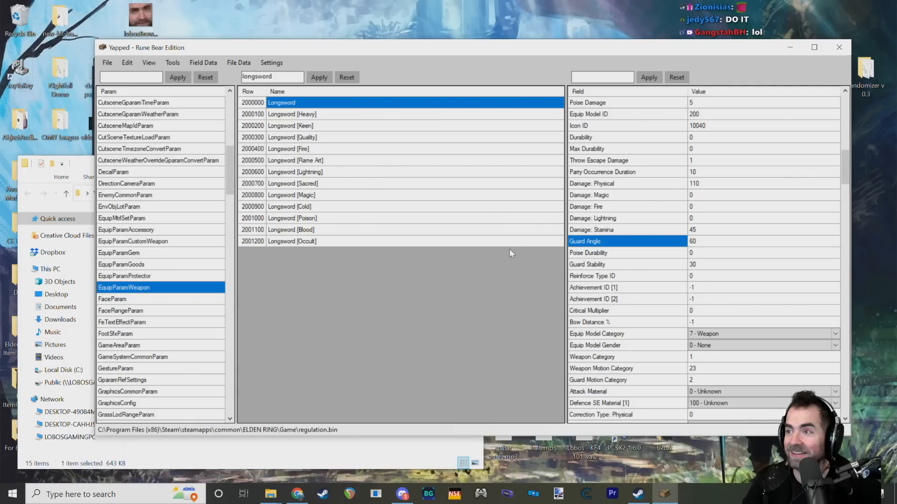
Step: Examine the Longsword's Poise Durability and Guard Stability fields and read their descriptions
left_click(594, 253)
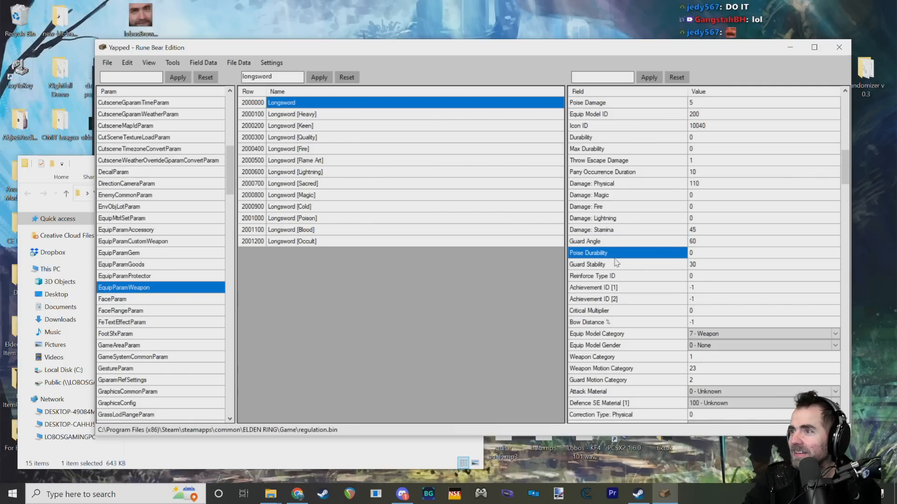
scroll(600, 264, "down", 2)
mouse_move(598, 186)
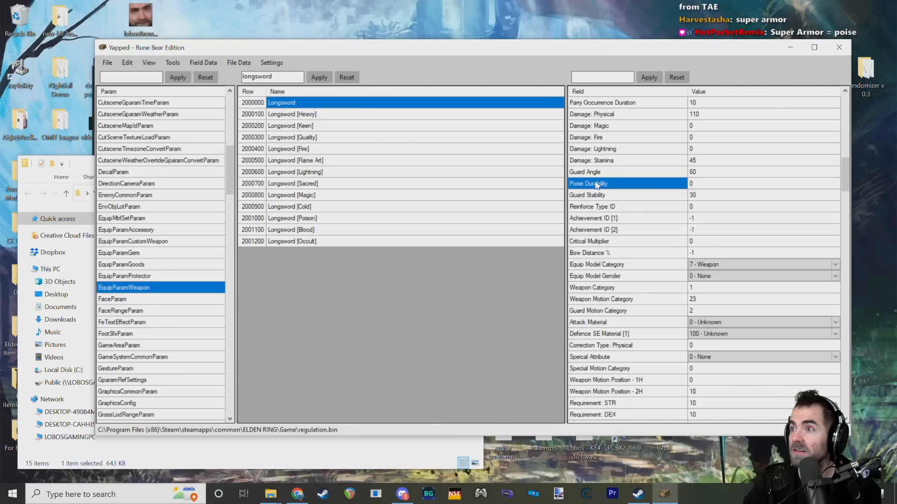
mouse_move(598, 198)
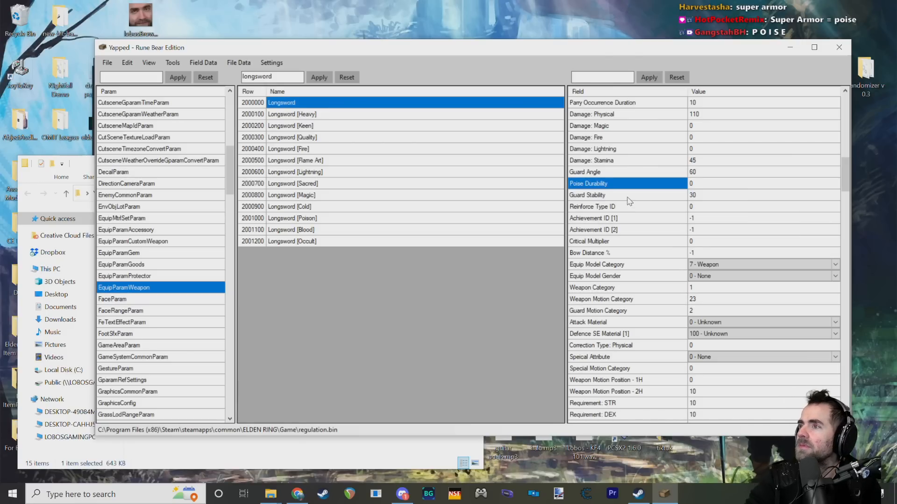
Step: Examine the Longsword's Guard Stability and Reinforce Type ID fields
left_click(600, 216)
left_click(600, 209)
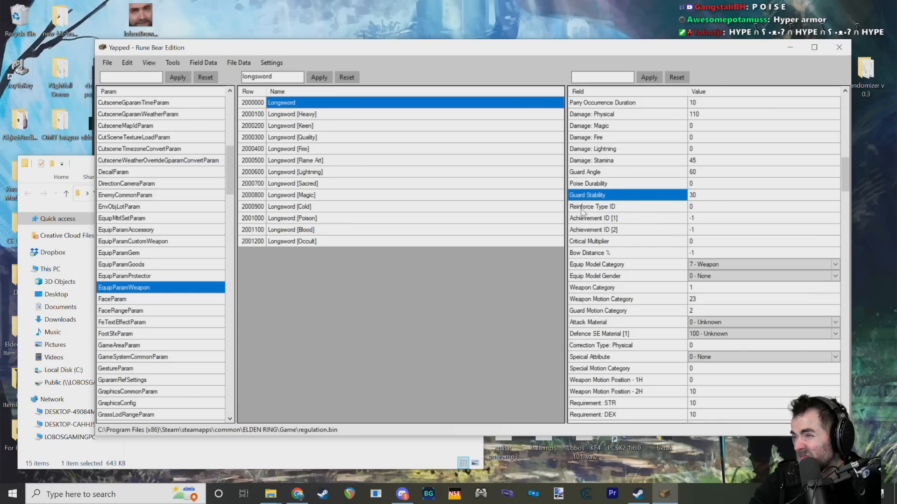
left_click(632, 218)
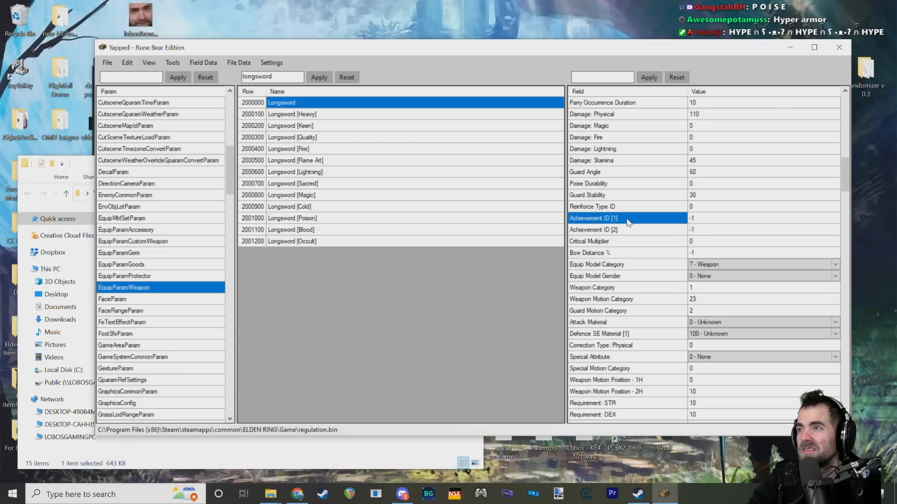
scroll(627, 218, "down", 1)
scroll(627, 218, "up", 1)
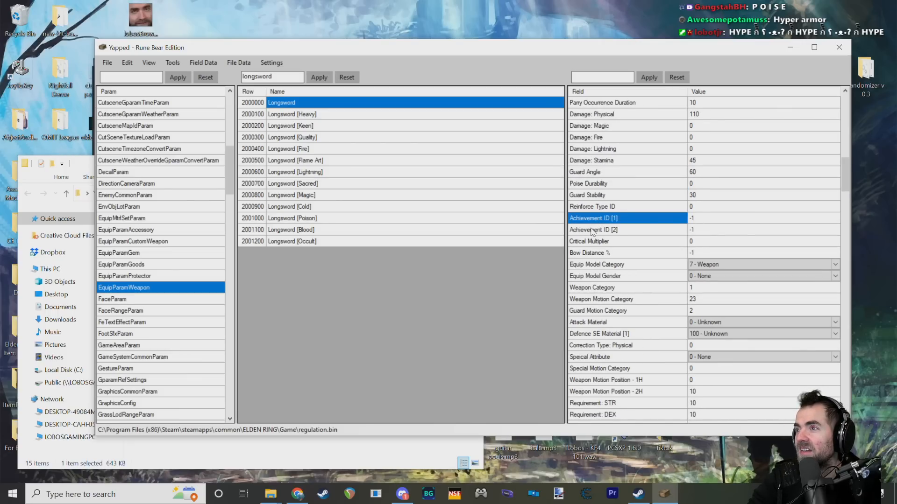
left_click(614, 206)
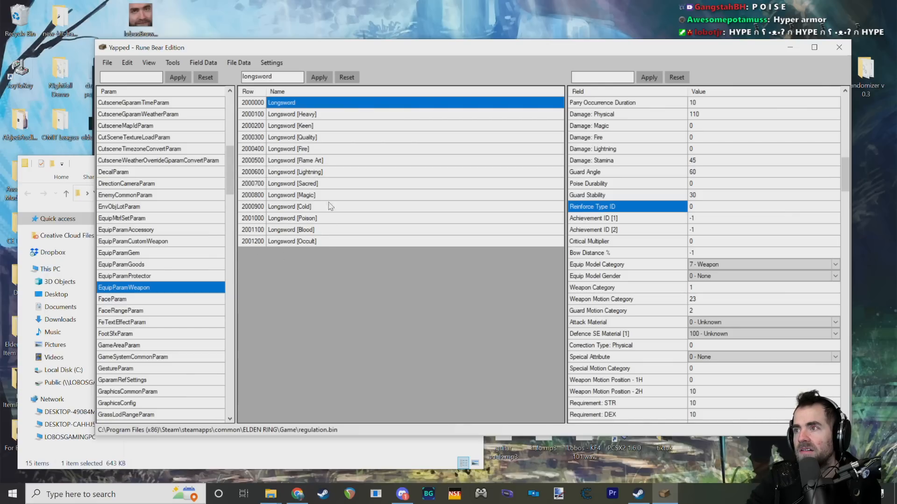
double_click(279, 79)
left_click(278, 79)
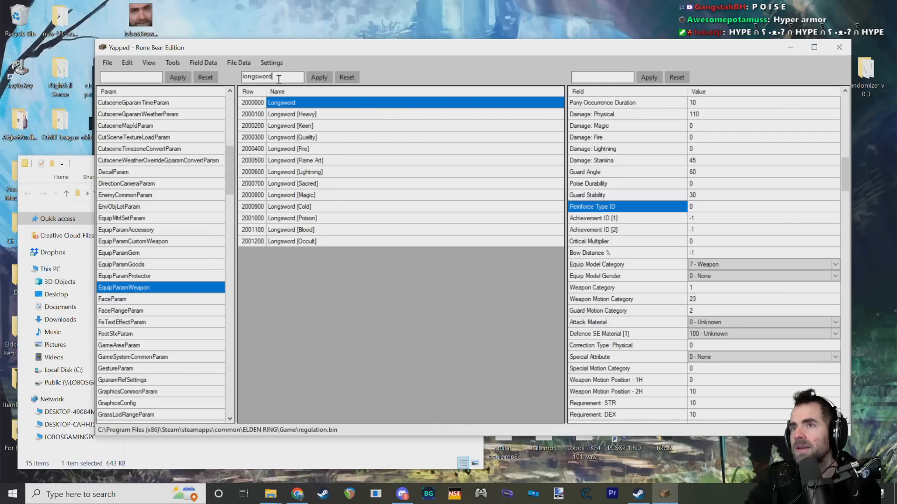
double_click(279, 79)
Step: Read the description of the Longsword's Achievement ID [1] field
left_click(597, 226)
left_click(606, 220)
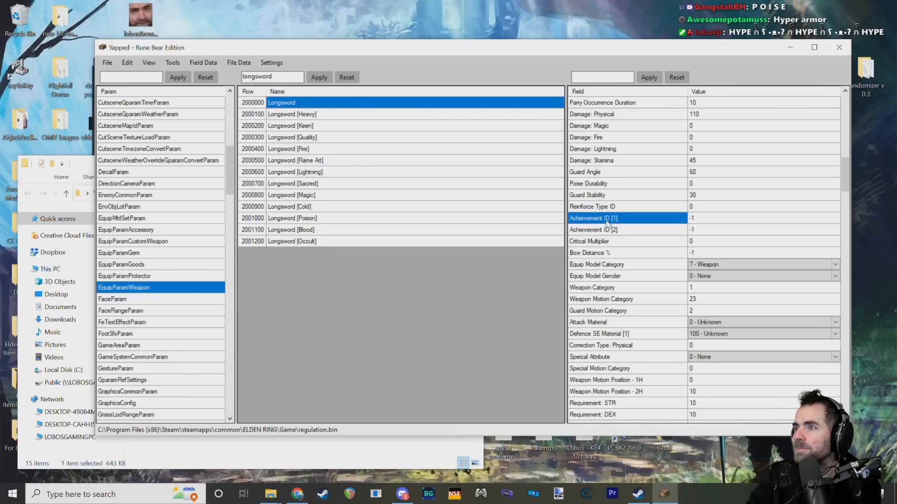
mouse_move(607, 229)
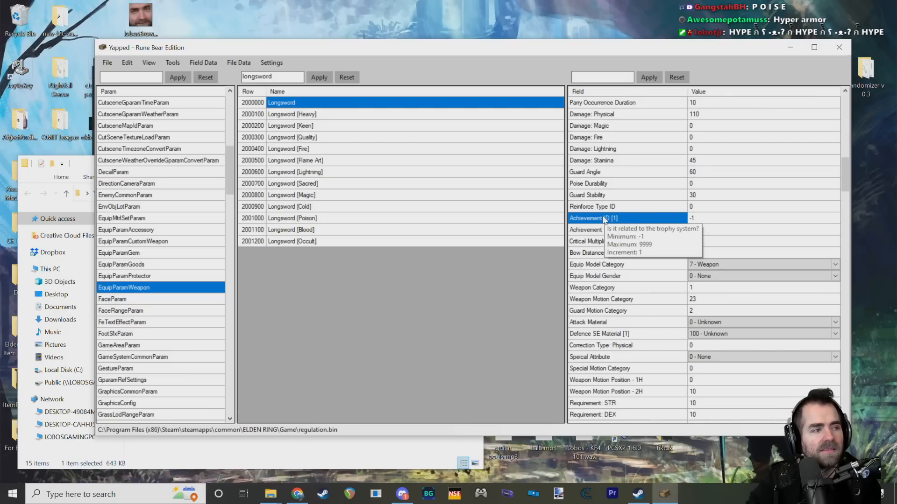
Step: Look over the Longsword's Critical Multiplier and Bow Distance % fields
left_click(604, 244)
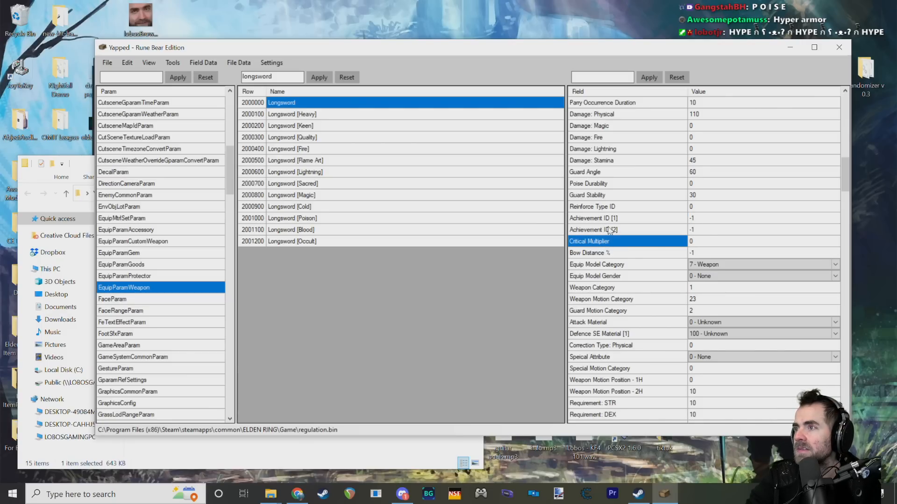
left_click(601, 257)
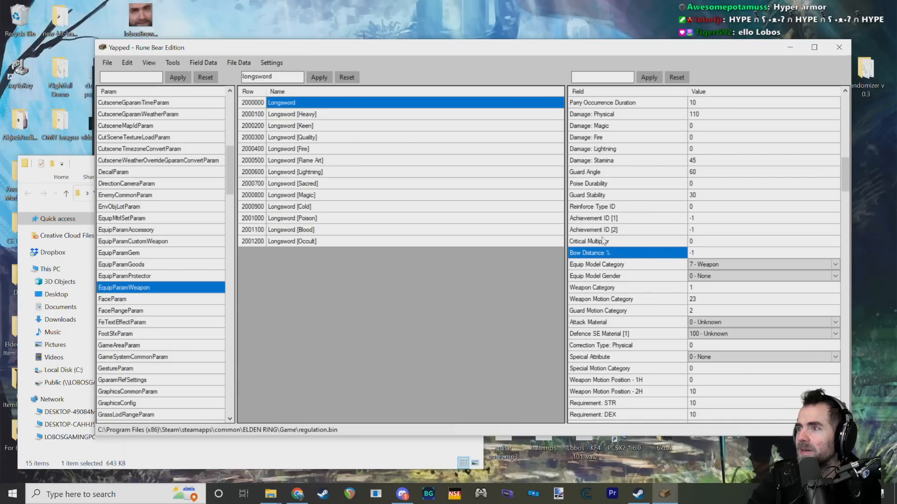
mouse_move(593, 249)
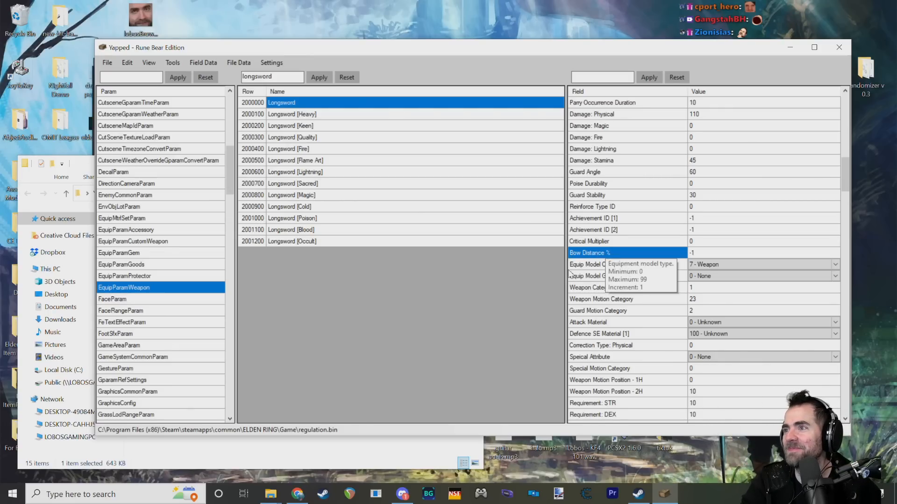
Step: Review the available options of the Longsword's Equip Model Category field without choosing a different one
left_click(600, 266)
scroll(603, 270, "down", 1)
left_click(714, 229)
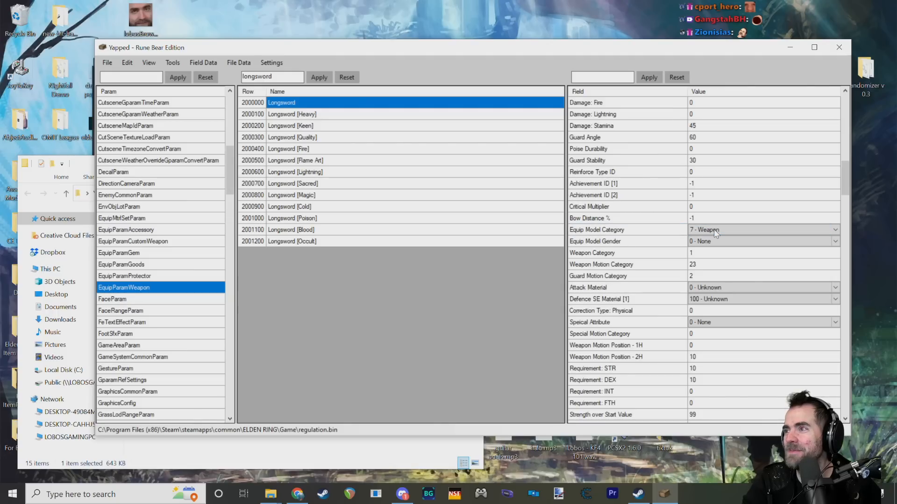
left_click(713, 229)
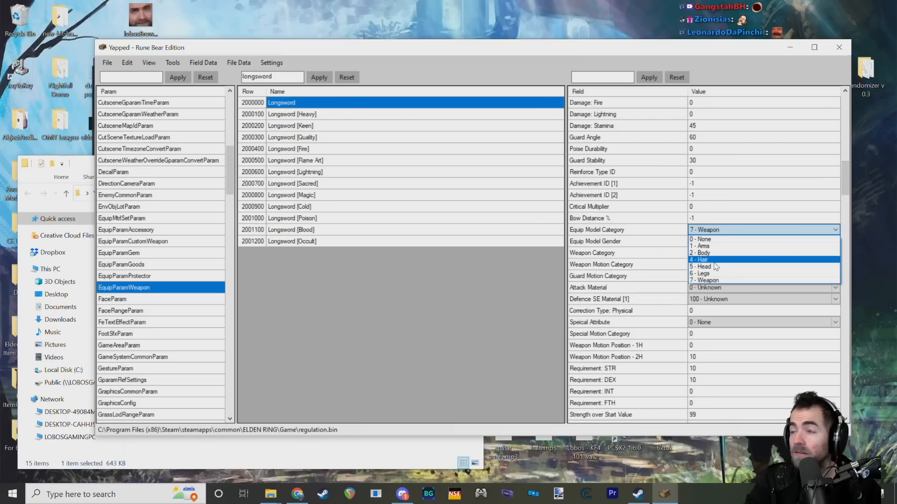
left_click(716, 233)
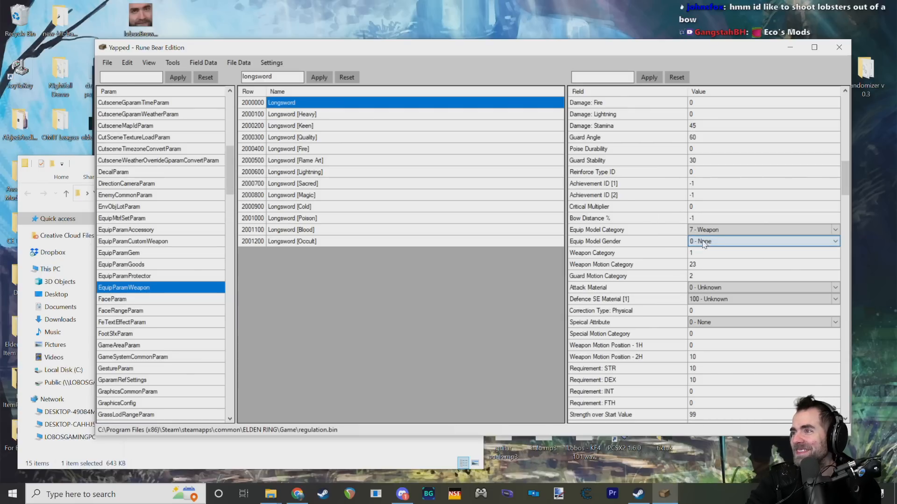
Step: Review the Longsword's Equip Model Gender options alongside Equip Model Category, choosing 0 - None for the gender
left_click(704, 242)
left_click(701, 240)
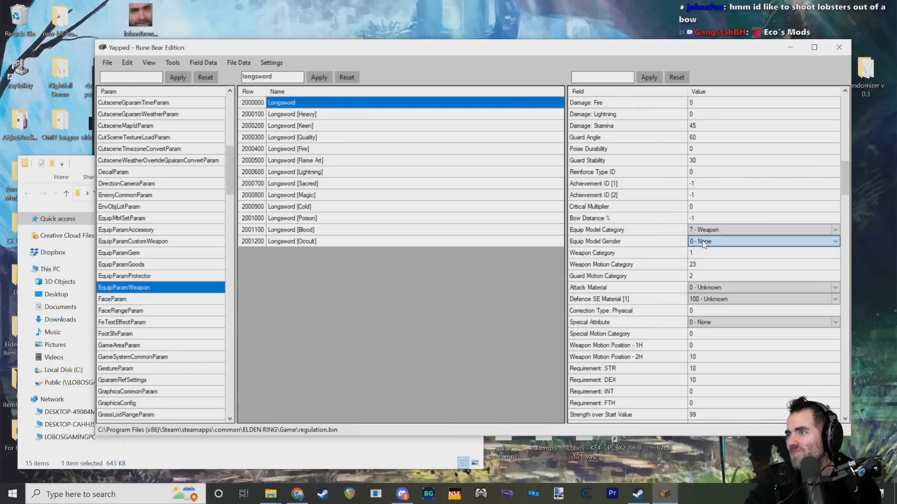
left_click(653, 239)
left_click(650, 233)
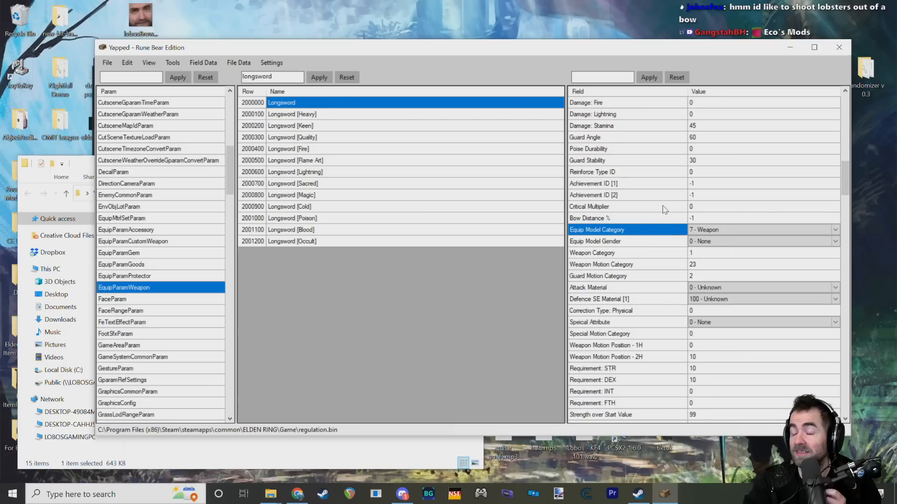
left_click(638, 246)
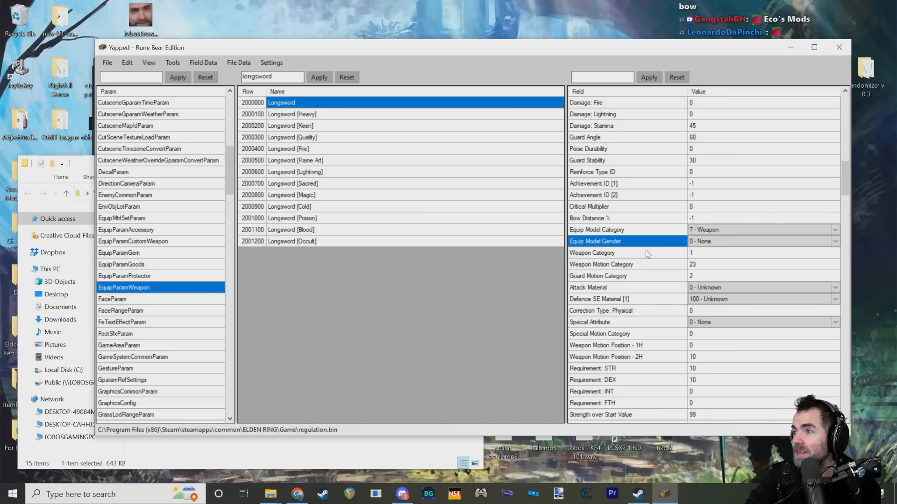
left_click(709, 241)
left_click(722, 241)
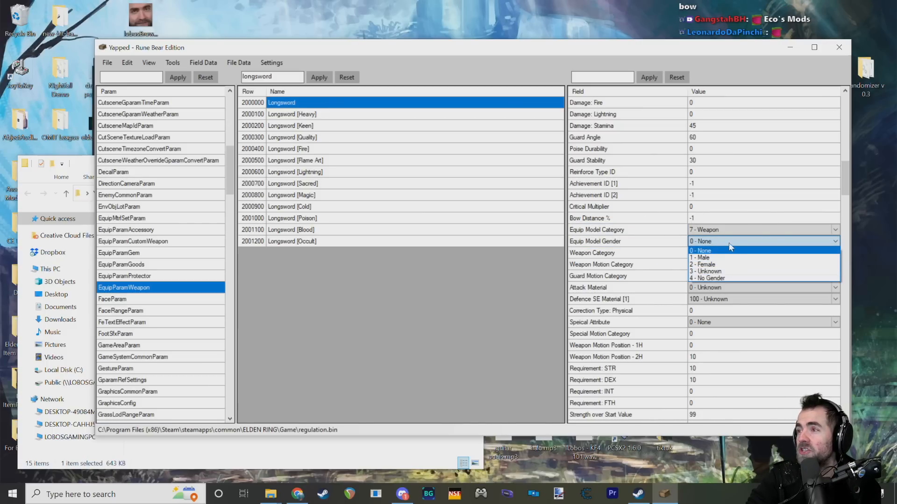
left_click(705, 251)
Step: Check the Weapon Category field, and look through the Equip Model Gender choices again, picking 0 - None
left_click(649, 255)
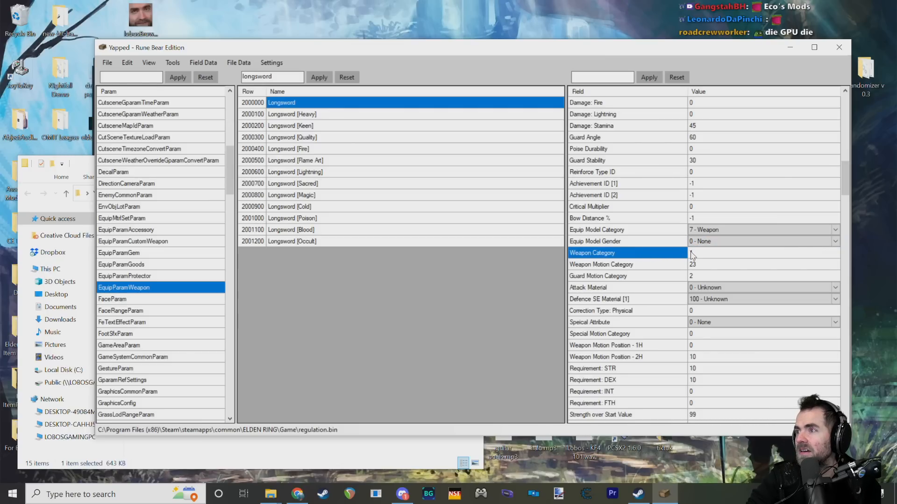
left_click(700, 241)
left_click(705, 241)
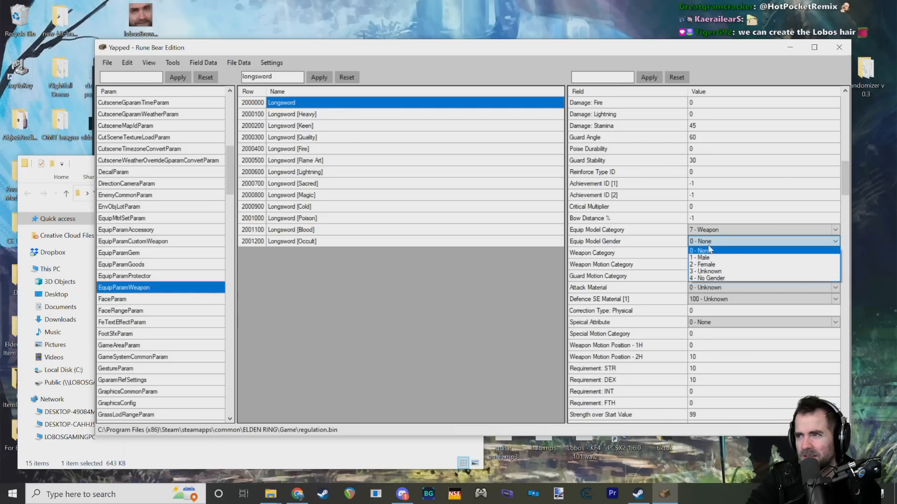
left_click(709, 250)
left_click(667, 244)
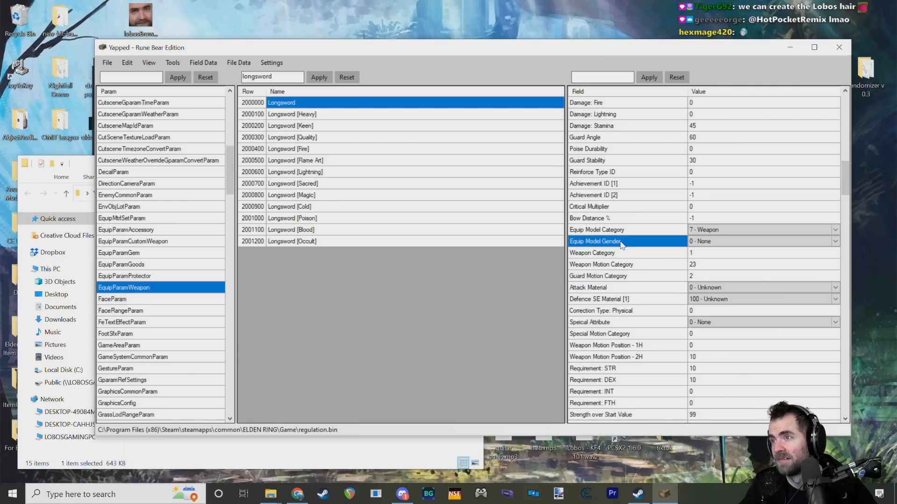
left_click(703, 242)
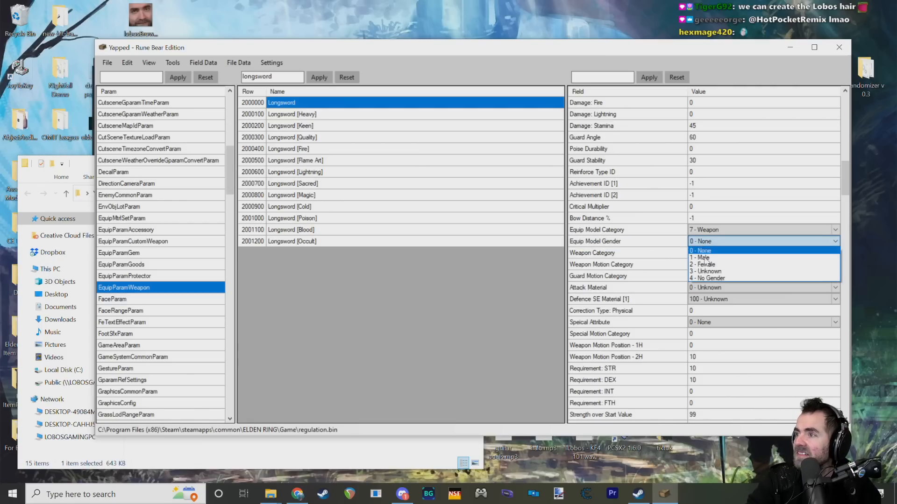
left_click(710, 248)
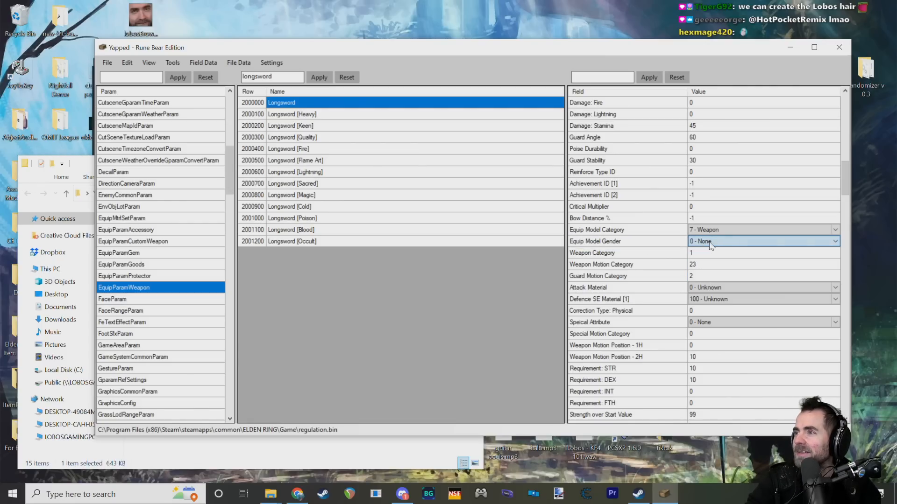
Step: Examine the Longsword's Weapon Category and Weapon Motion Category fields and their values, including the Guard Motion Category description
left_click(648, 253)
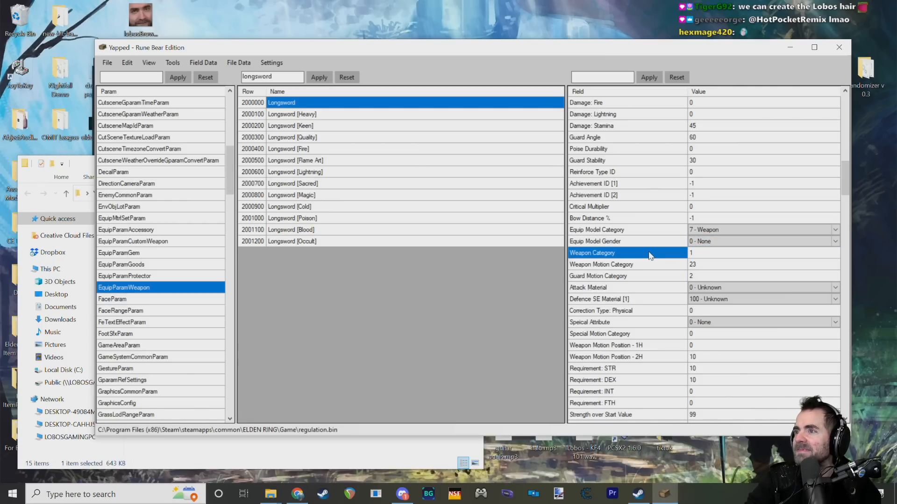
left_click(695, 253)
left_click(628, 264)
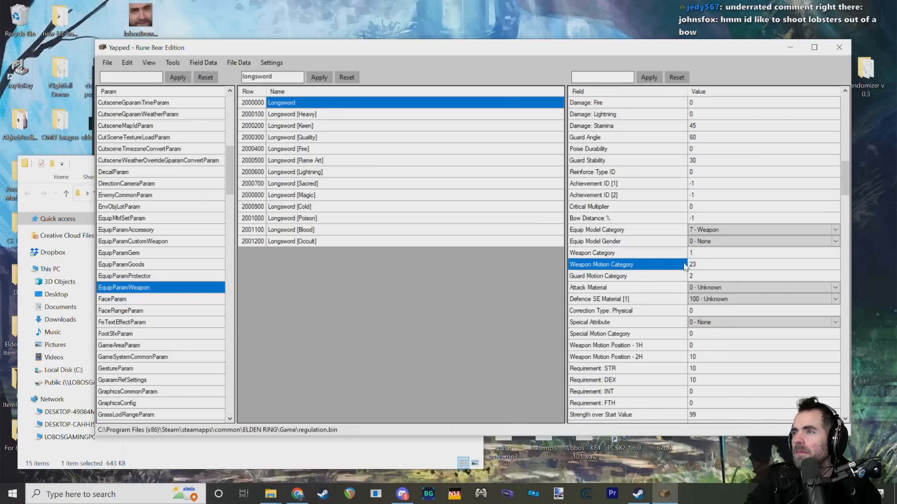
left_click(708, 264)
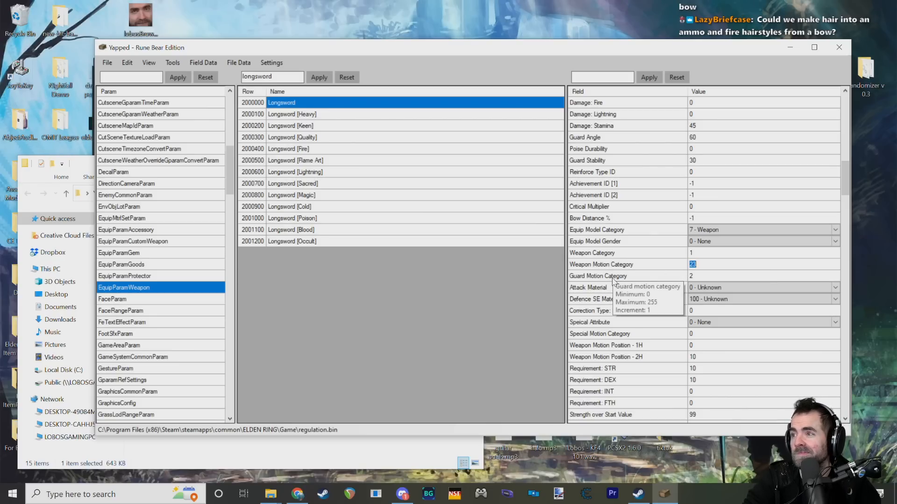
left_click(618, 256)
left_click(619, 264)
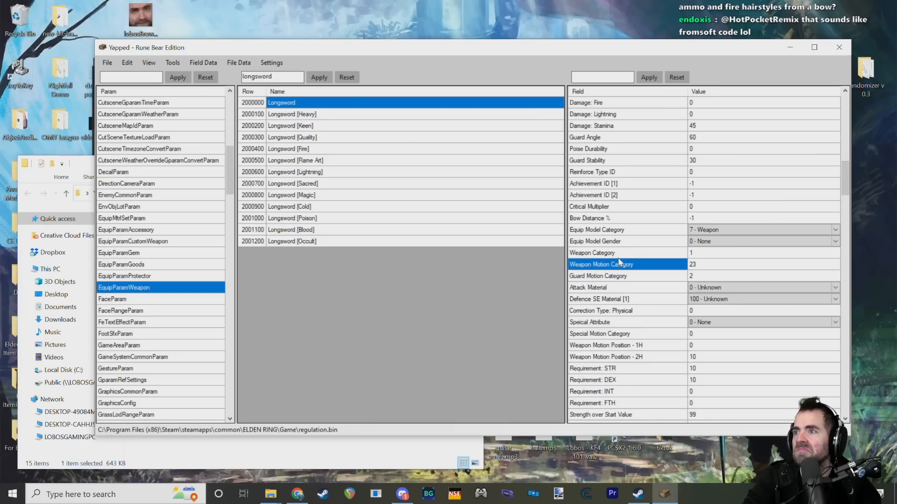
left_click(613, 257)
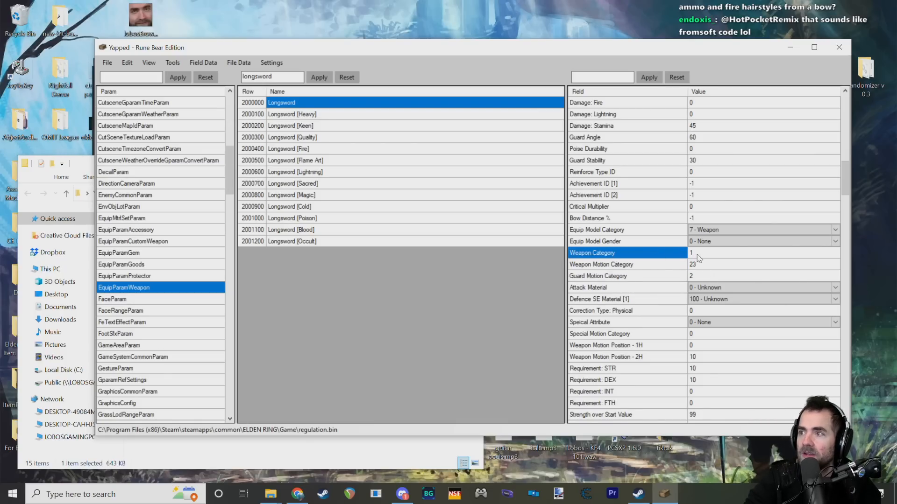
left_click(648, 264)
left_click(646, 254)
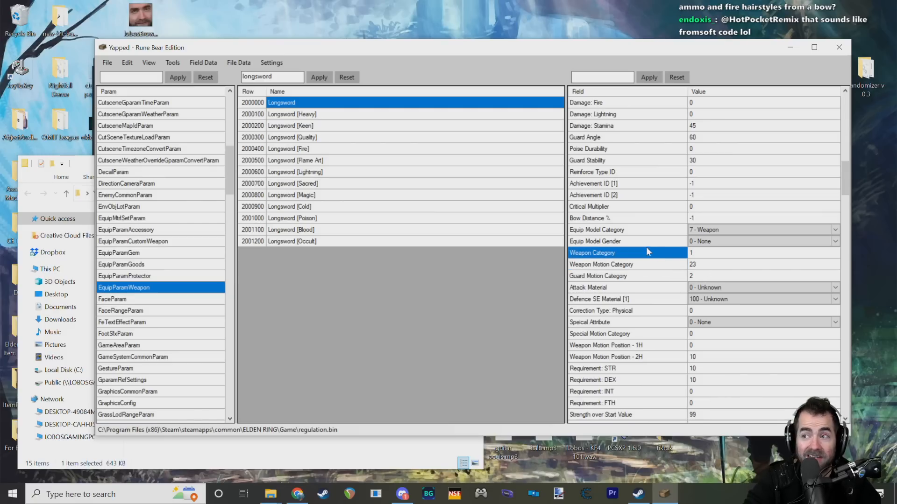
left_click(647, 243)
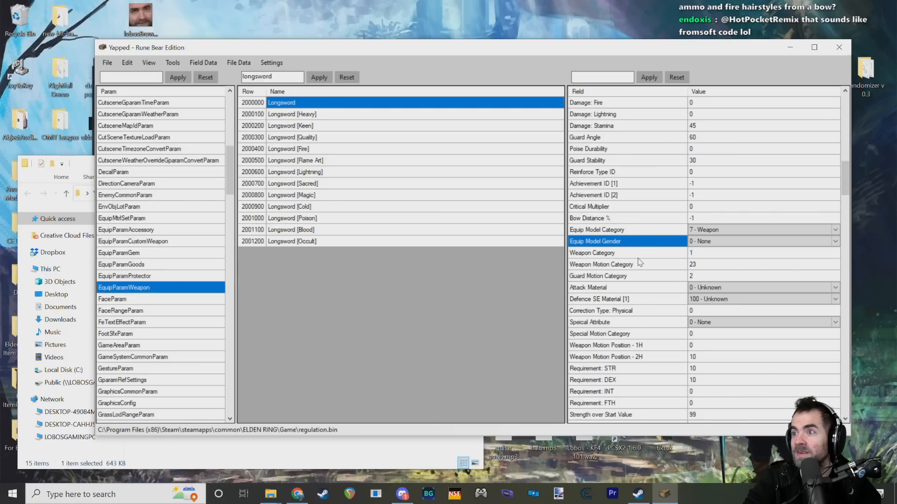
Step: Compare the Equip Model Category, Equip Model Gender, Weapon Category and Weapon Motion Category fields, and read the Special Motion Category description
scroll(640, 260, "down", 2)
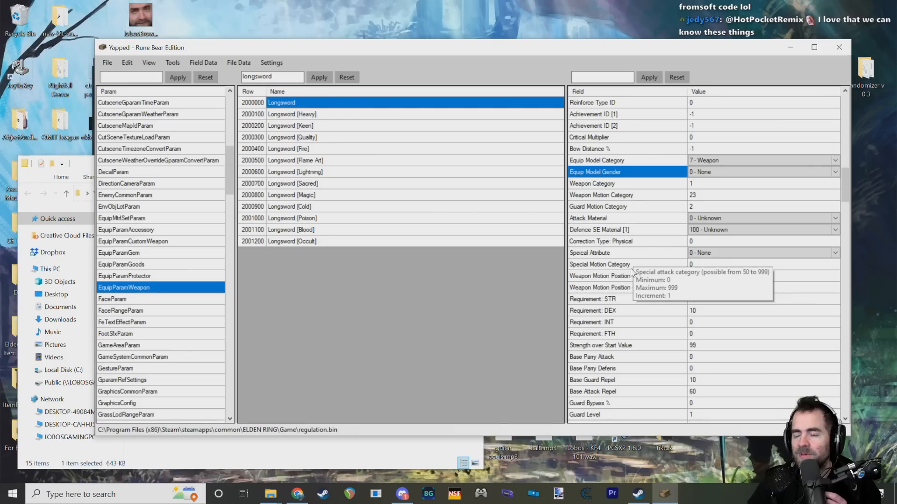
left_click(602, 186)
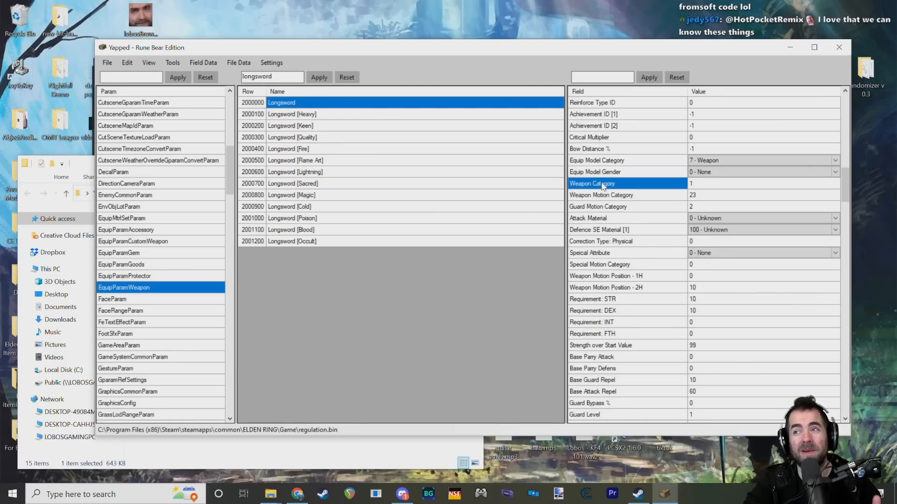
left_click(604, 197)
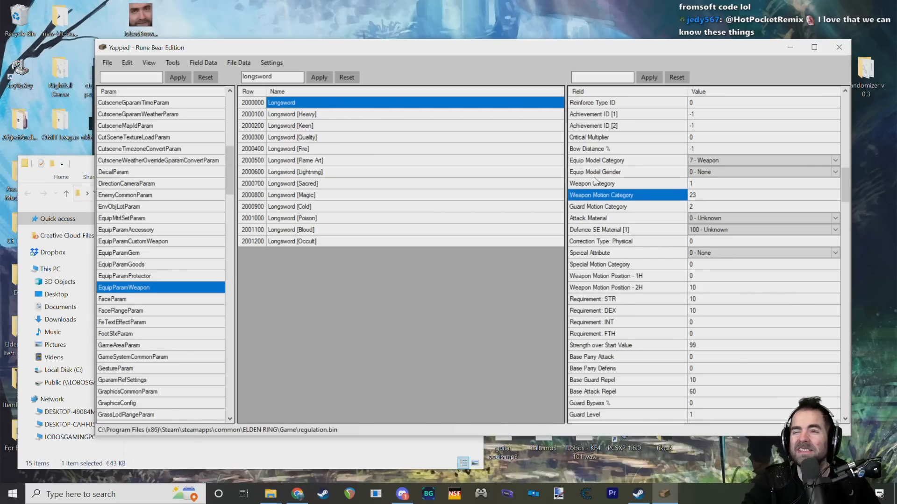
left_click(611, 185)
left_click(619, 174)
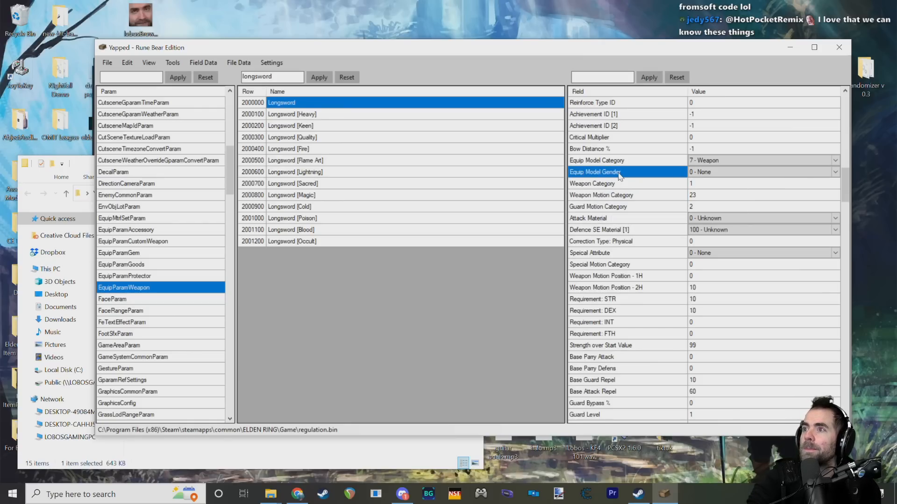
left_click(623, 186)
left_click(626, 196)
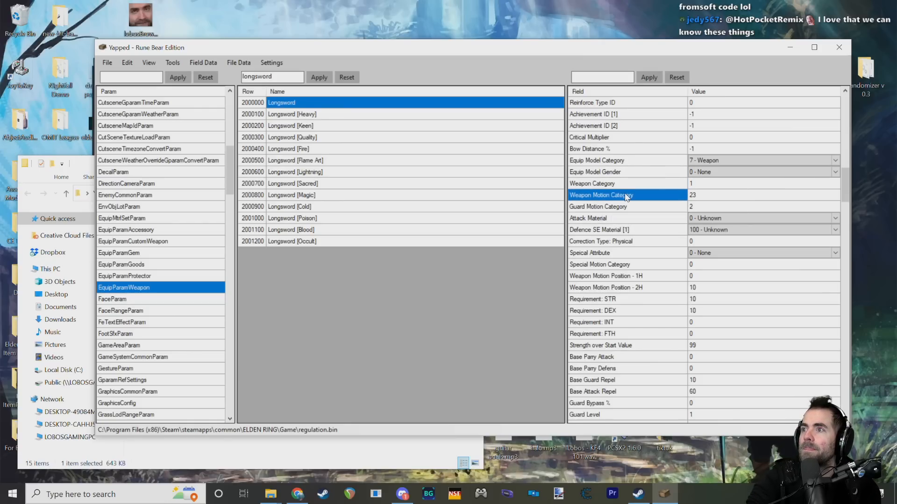
left_click(606, 173)
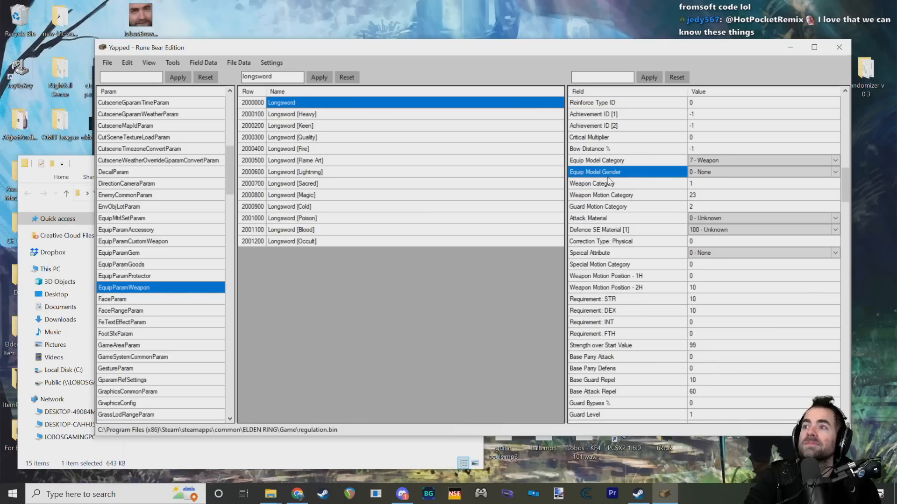
Step: Check the Longsword's Equip Model Gender, Guard Motion Category and Attack Material fields
left_click(610, 206)
left_click(604, 175)
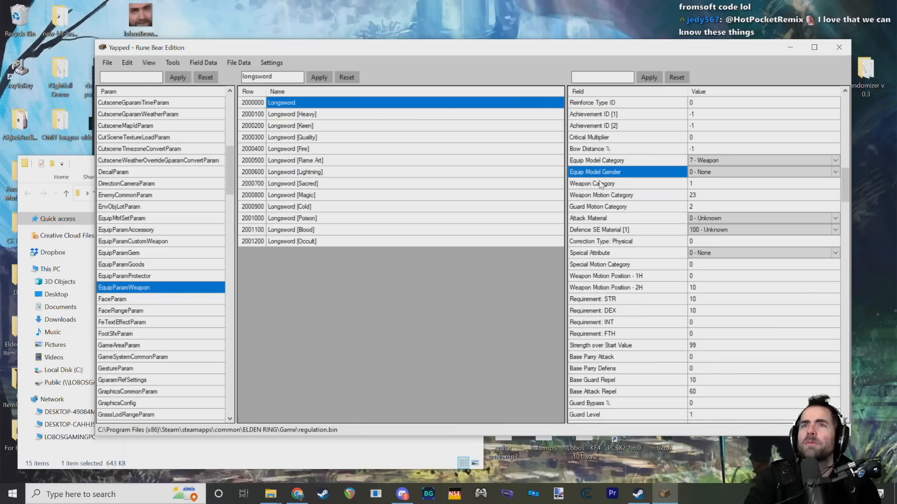
mouse_move(600, 184)
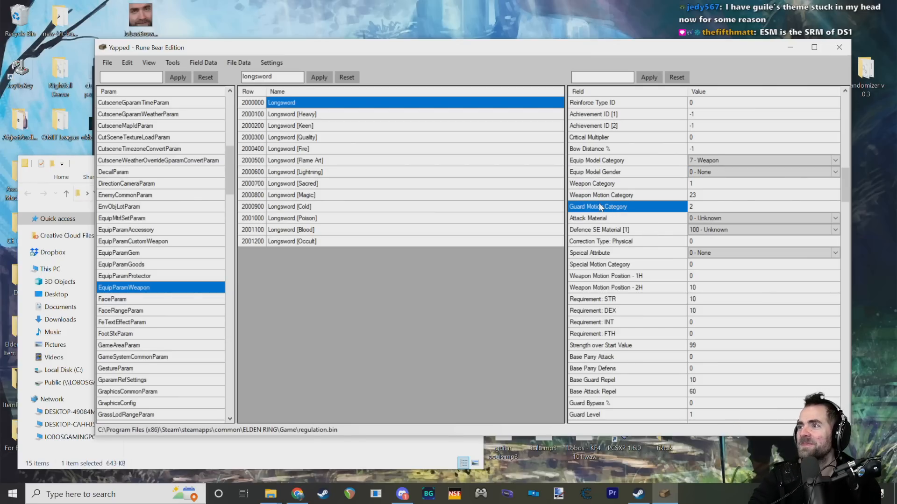
left_click(646, 219)
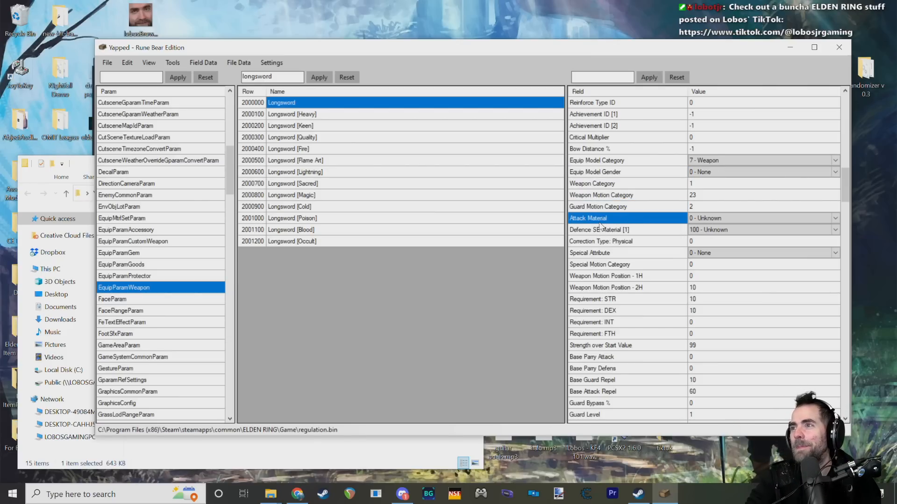
mouse_move(601, 224)
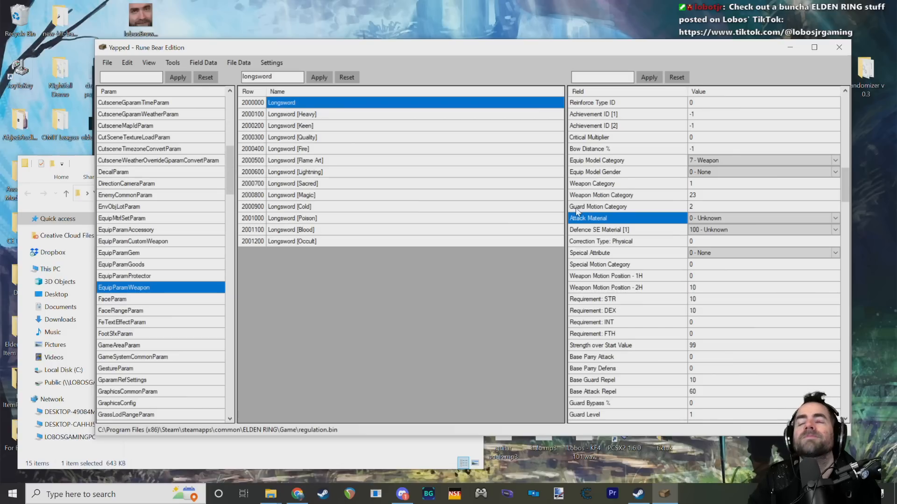
Step: Compare the Longsword's Defence SE Material [1] field and its value with the Attack Material field
left_click(640, 232)
left_click(707, 231)
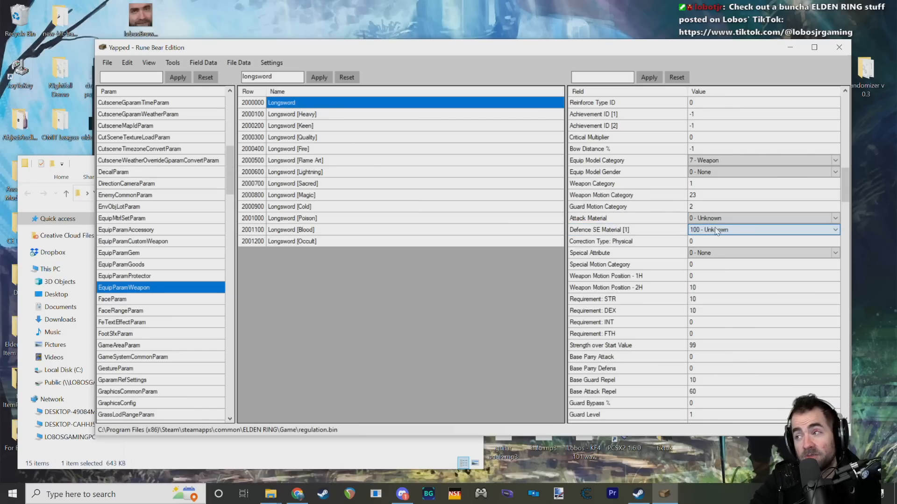
left_click(715, 228)
left_click(715, 228)
left_click(656, 234)
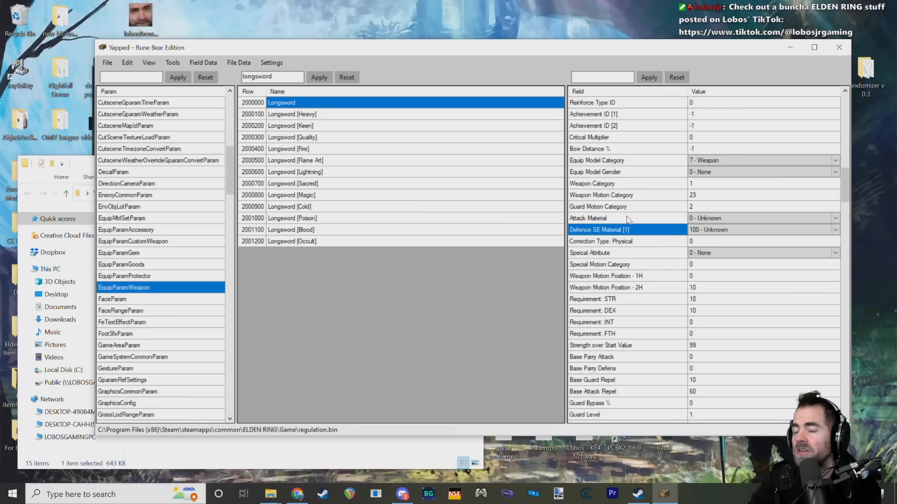
left_click(638, 222)
left_click(637, 235)
left_click(637, 222)
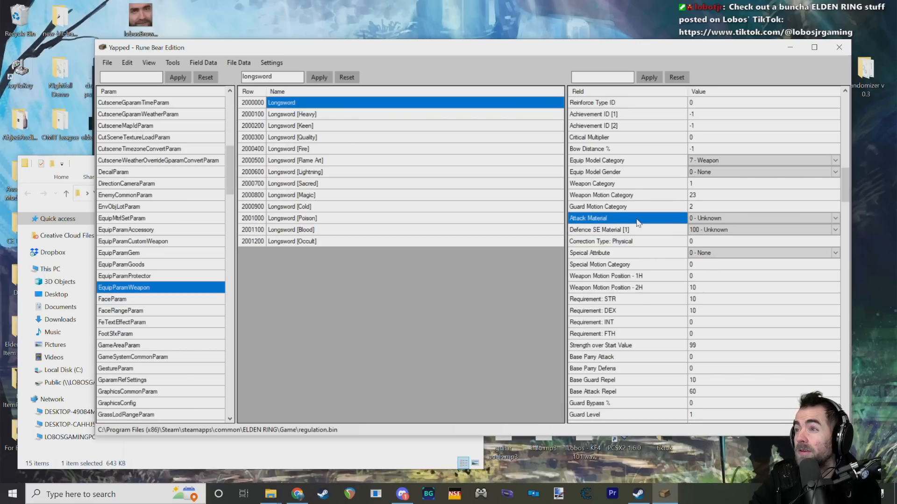
Step: Look through the available Attack Material values for the Longsword, leaving 0 - Unknown chosen
left_click(716, 219)
left_click(717, 219)
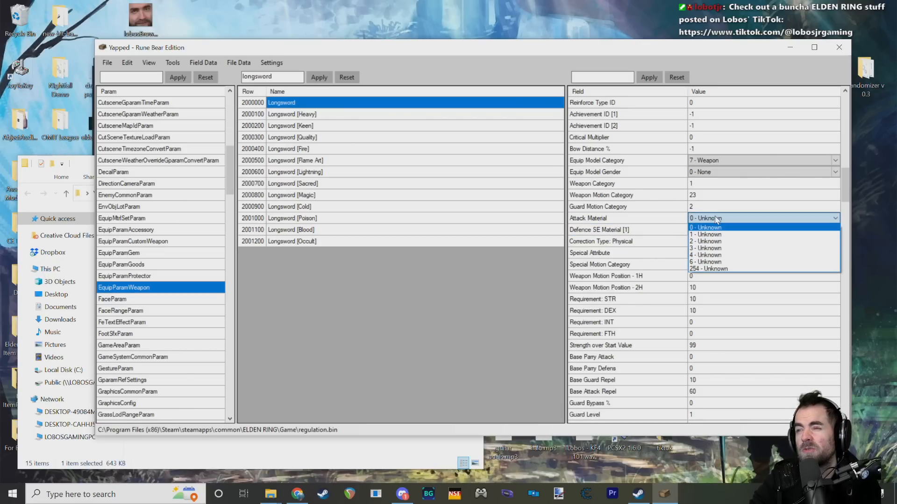
left_click(717, 219)
left_click(631, 223)
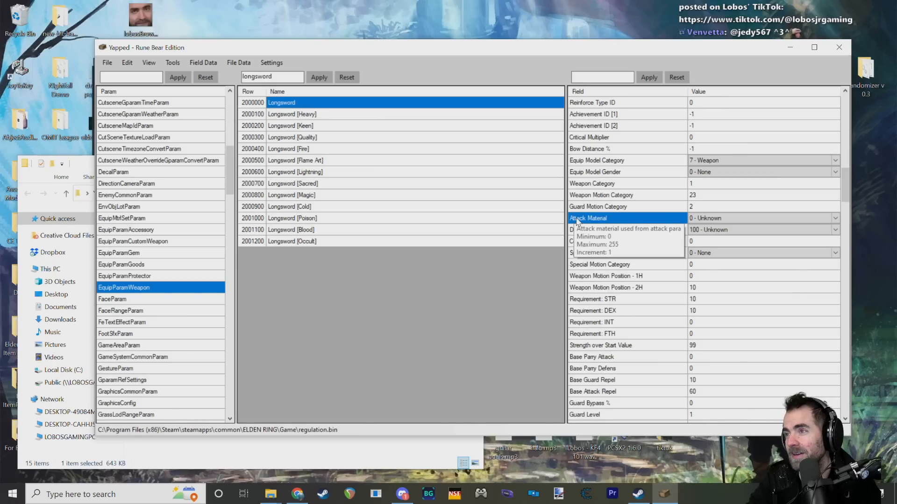
Step: Read the Guard Motion Category description, and check the Special Motion Category and Weapon Motion Position - 1H fields
left_click(589, 209)
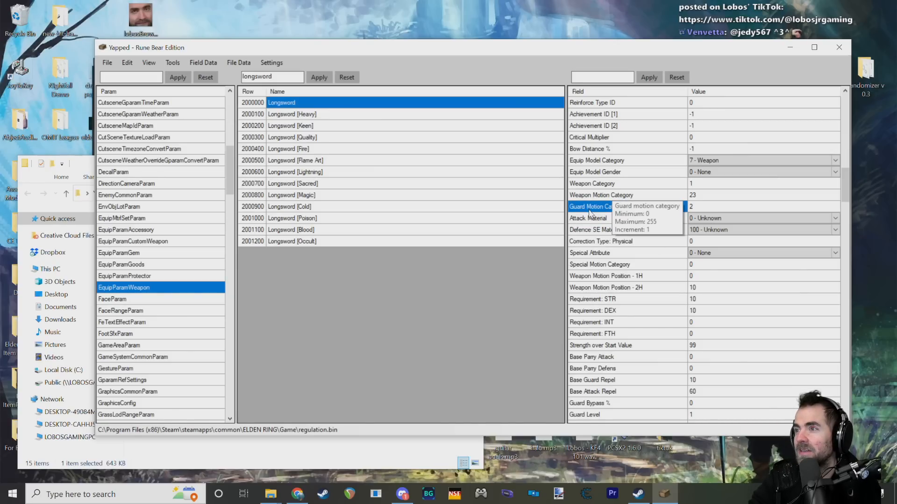
left_click(599, 265)
scroll(605, 266, "down", 3)
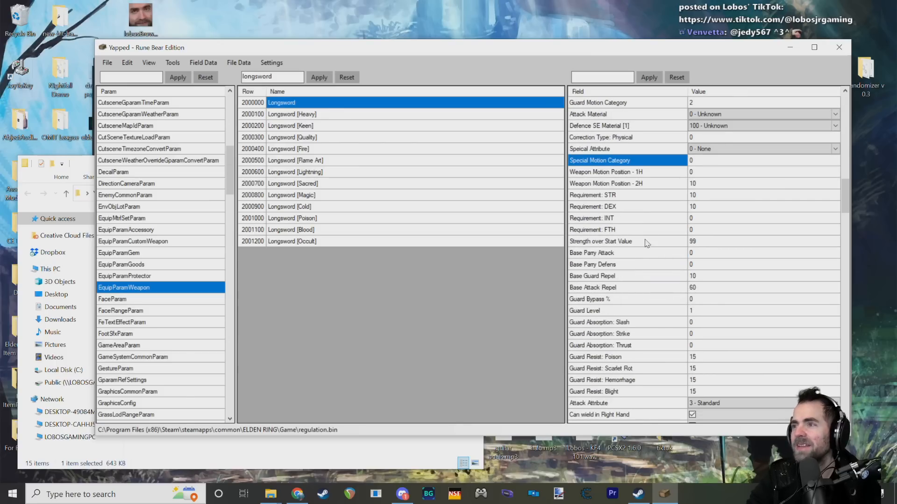
scroll(646, 243, "down", 3)
scroll(624, 210, "up", 2)
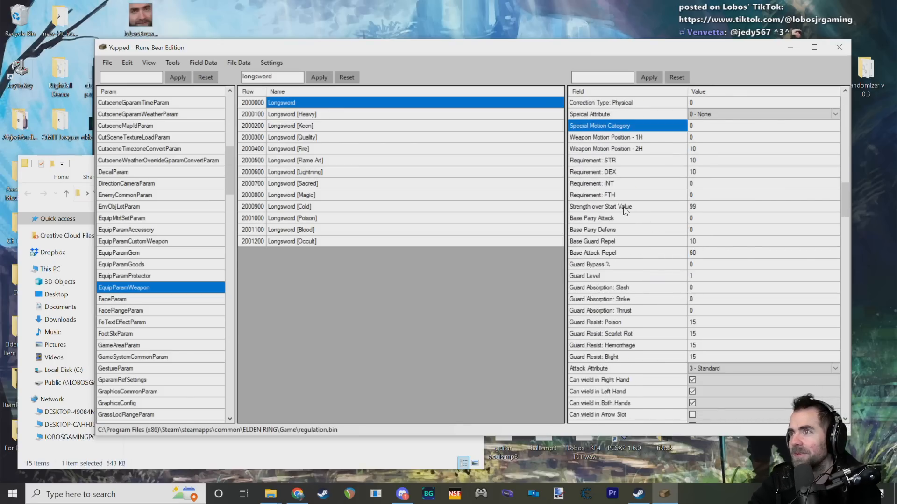
scroll(625, 211, "up", 2)
left_click(625, 211)
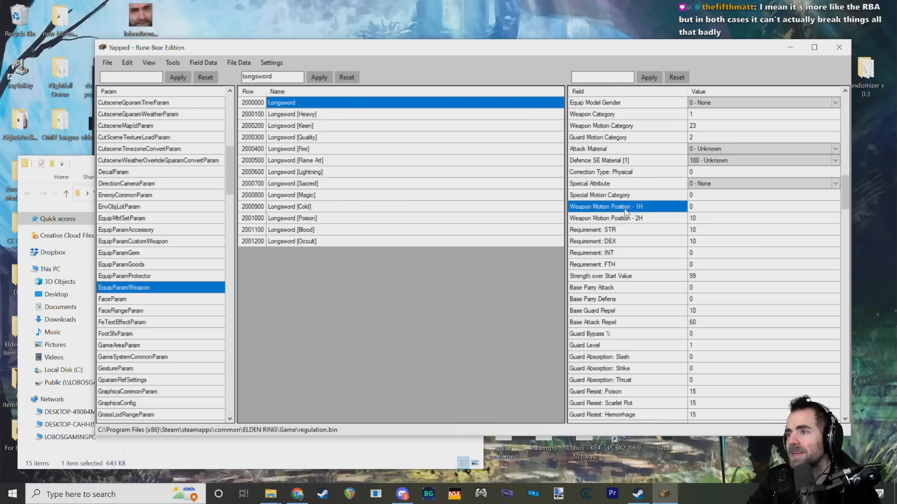
Step: Review the one-handed and two-handed Weapon Motion Position fields, their description, and the neighbouring STR and DEX requirement fields
scroll(631, 229, "down", 2)
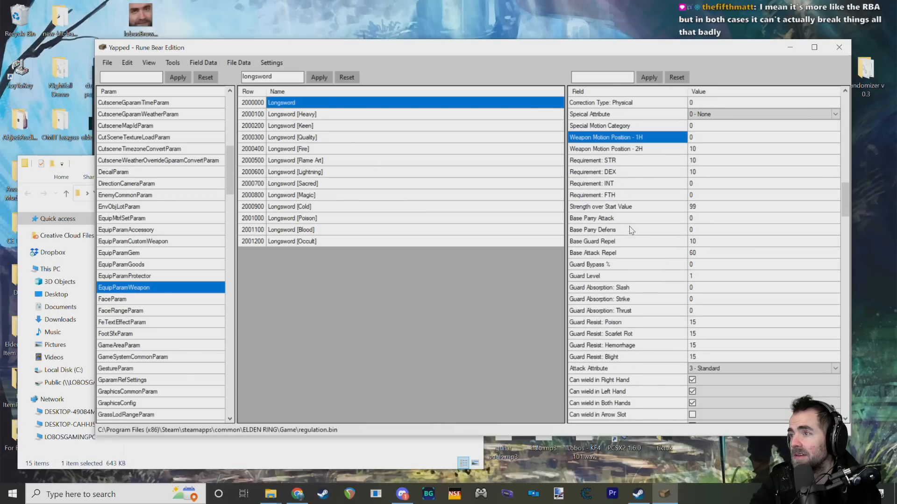
left_click(629, 172)
left_click(634, 150)
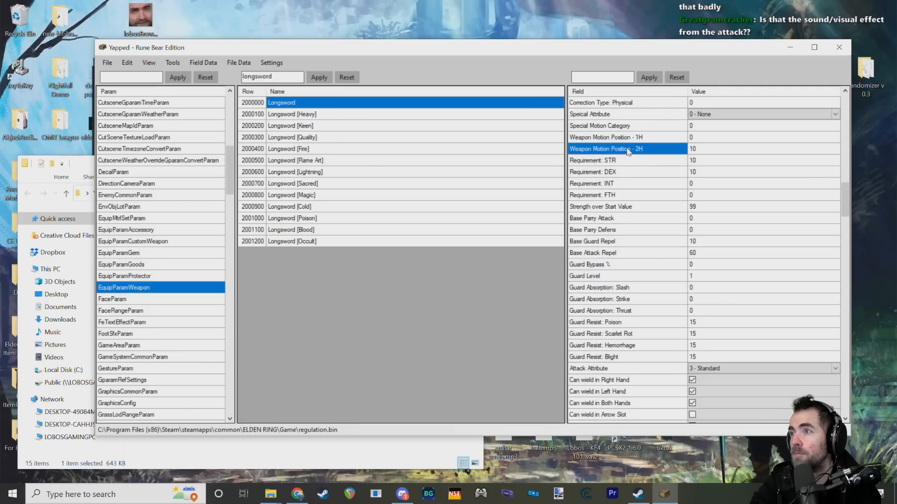
left_click(631, 163)
mouse_move(614, 153)
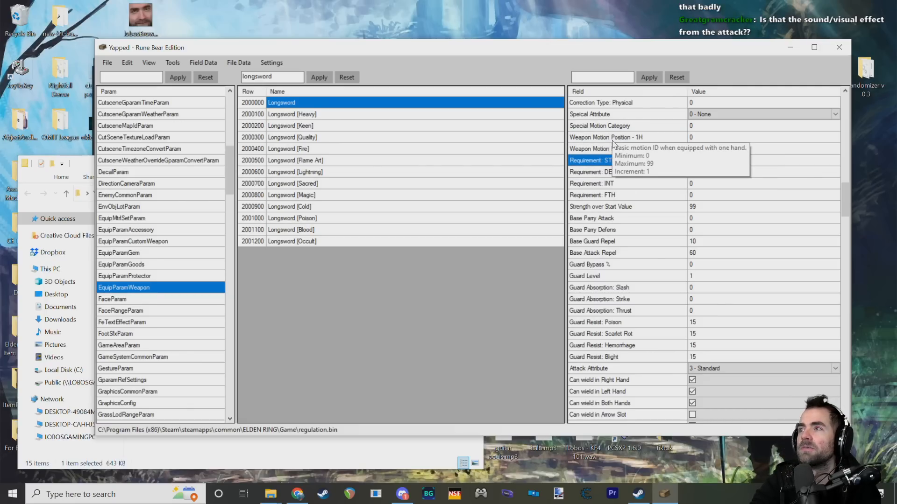
left_click(606, 131)
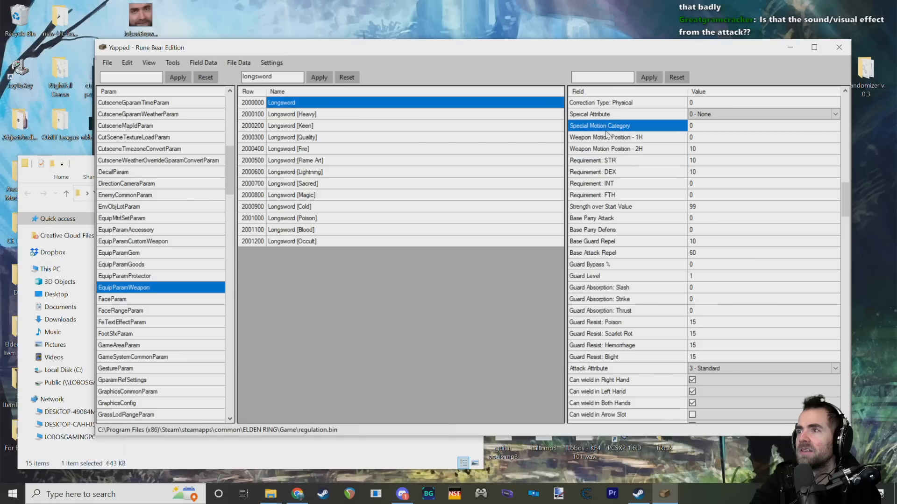
Step: Examine the Longsword's Base Parry Attack and Base Parry Defens fields
left_click(607, 218)
left_click(616, 241)
left_click(614, 220)
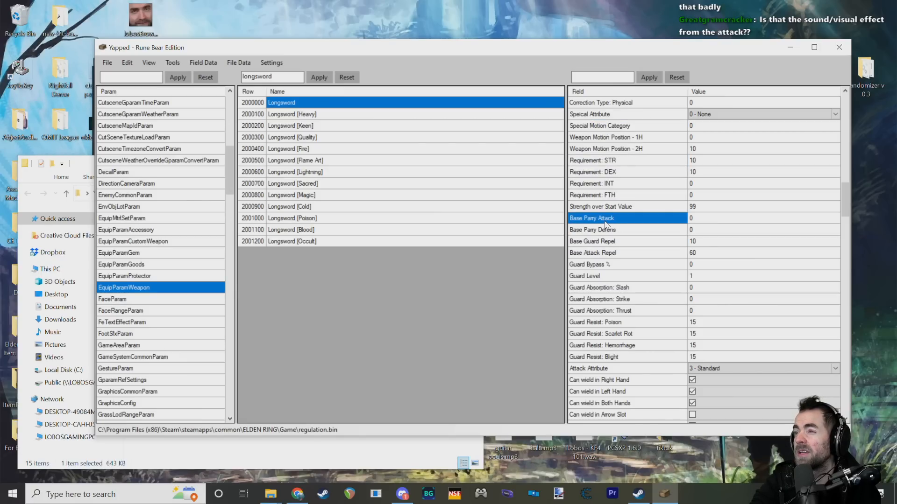
mouse_move(609, 220)
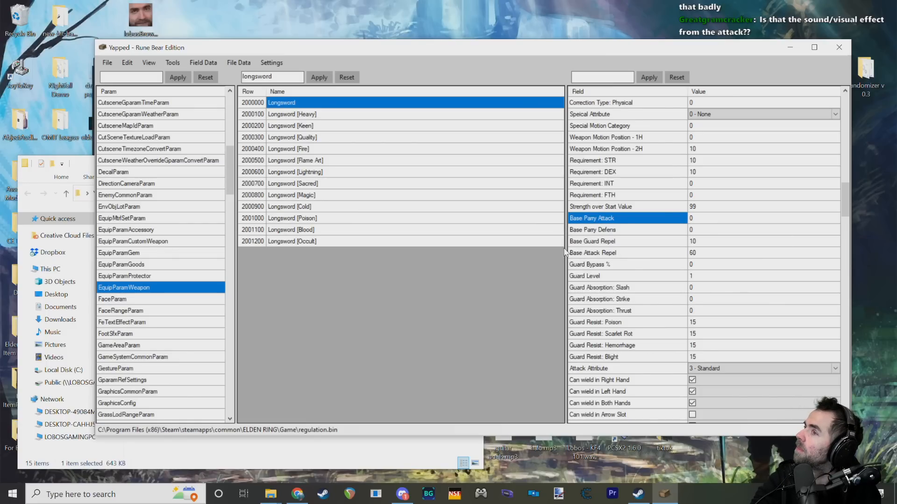
left_click(593, 233)
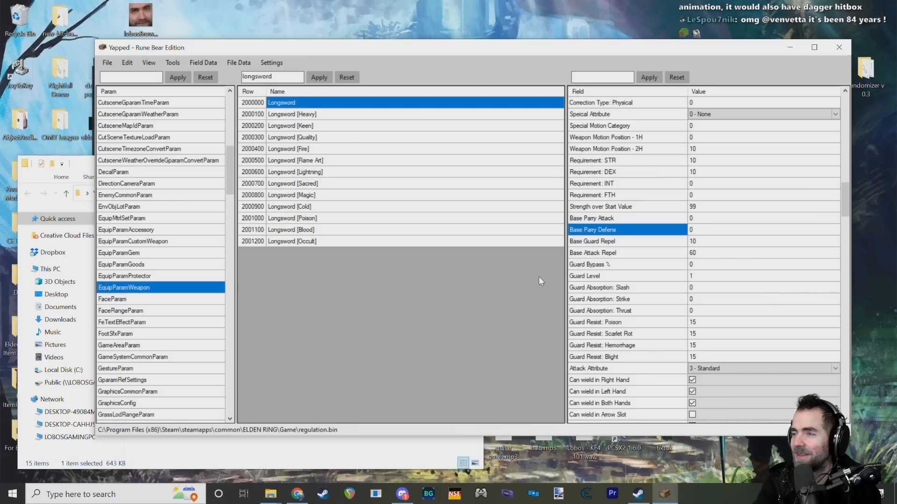
Step: Examine the Base Guard Repel, Base Attack Repel and Guard Bypass % fields
left_click(625, 242)
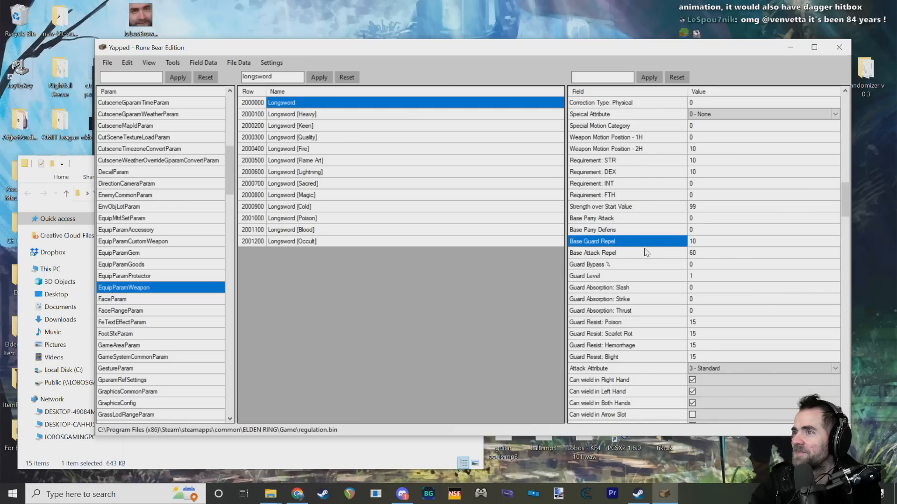
left_click(626, 255)
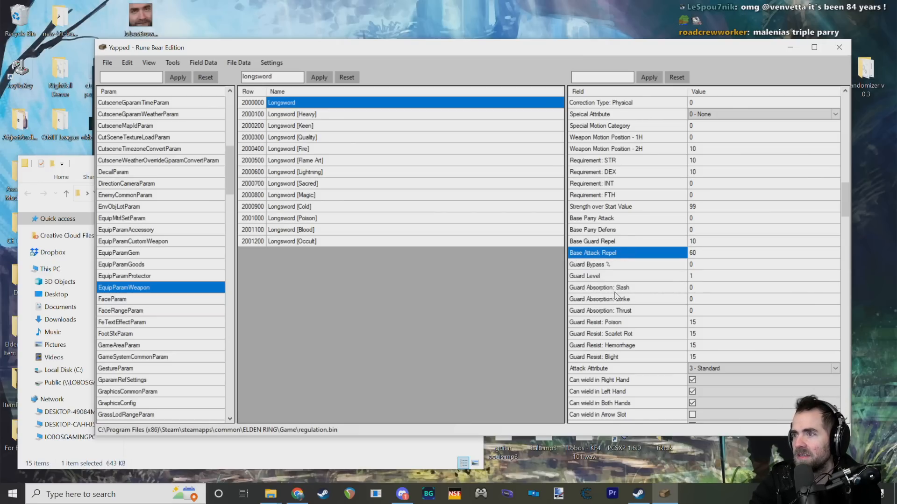
left_click(625, 264)
left_click(627, 254)
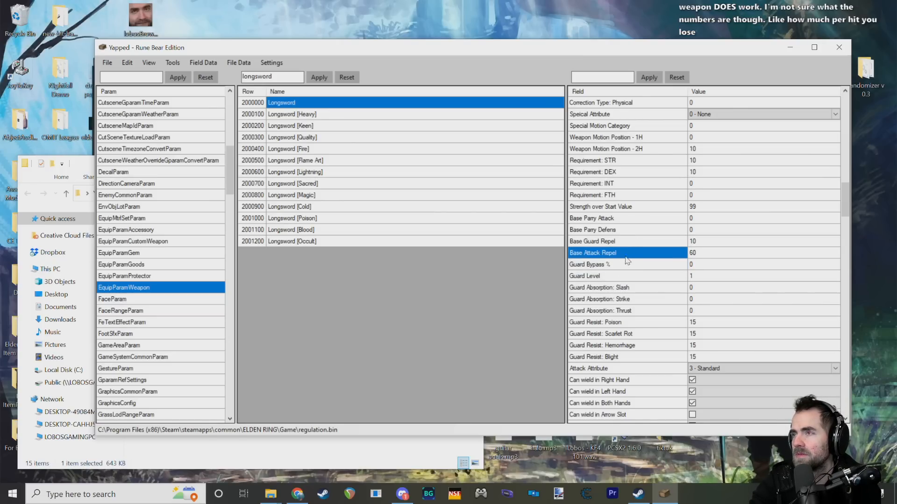
Step: Go back to the Longsword's Poise Damage field and check its value
scroll(628, 268, "up", 5)
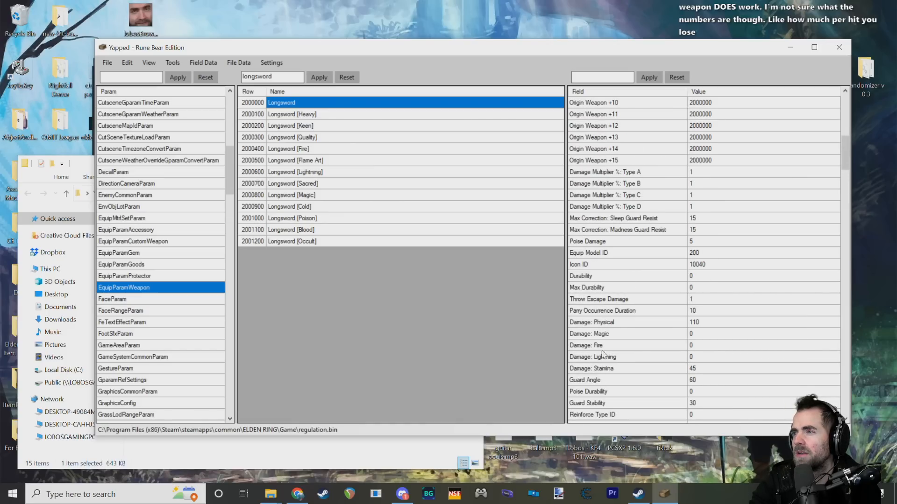
scroll(607, 328, "up", 2)
left_click(591, 309)
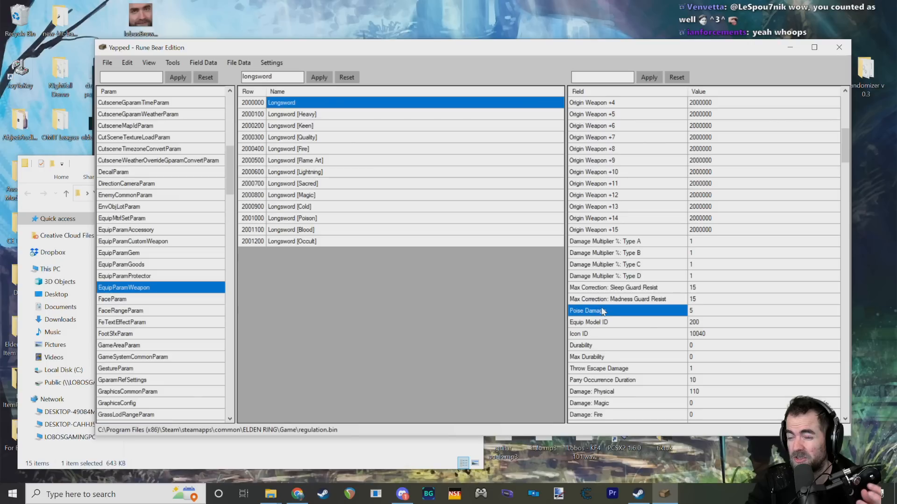
Step: Return to the requirement and parry fields, examining Strength over Start Value, Base Attack Repel, Requirement: FTH and Base Parry Defens
scroll(600, 304, "down", 3)
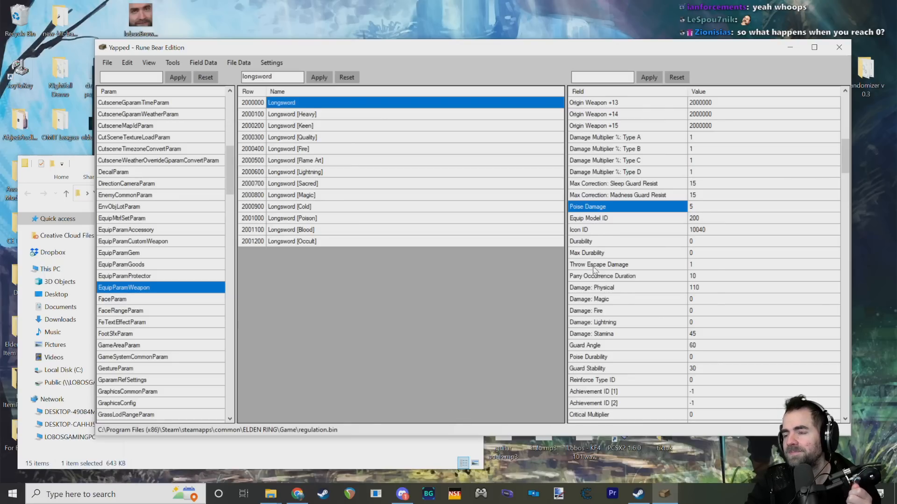
scroll(597, 270, "down", 2)
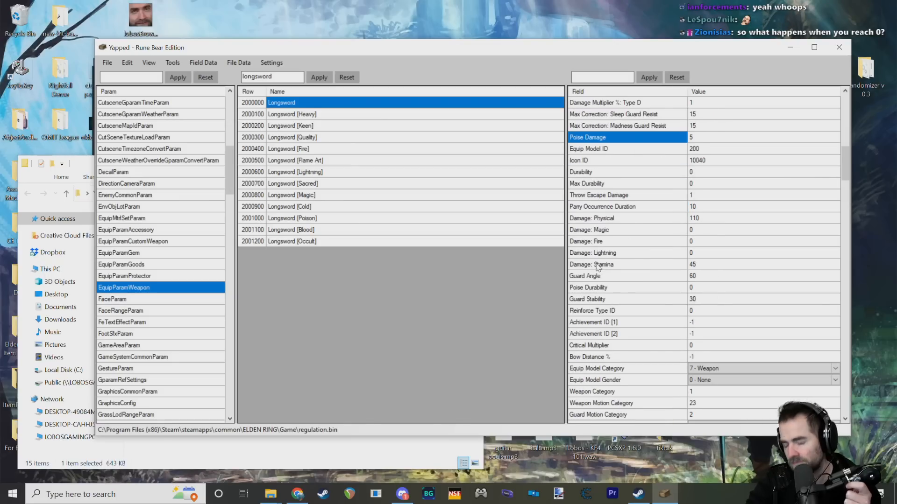
scroll(597, 268, "down", 3)
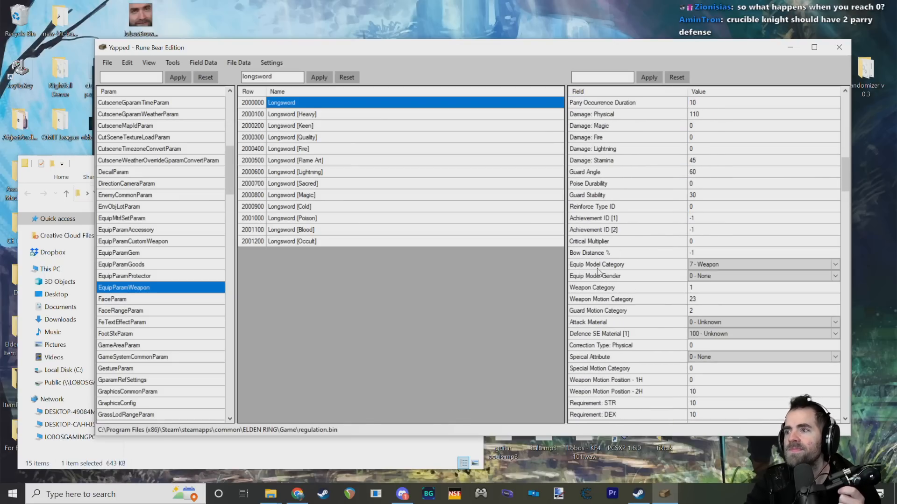
scroll(597, 271, "down", 3)
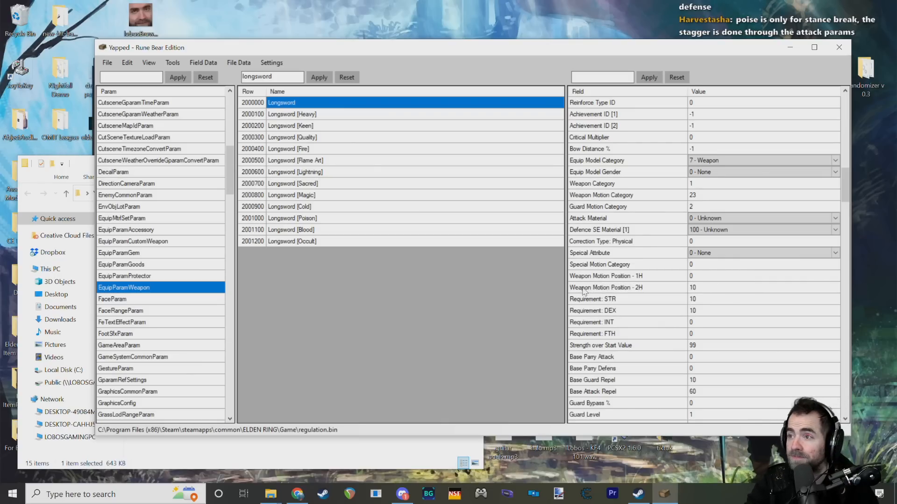
scroll(588, 280, "down", 1)
scroll(595, 255, "down", 1)
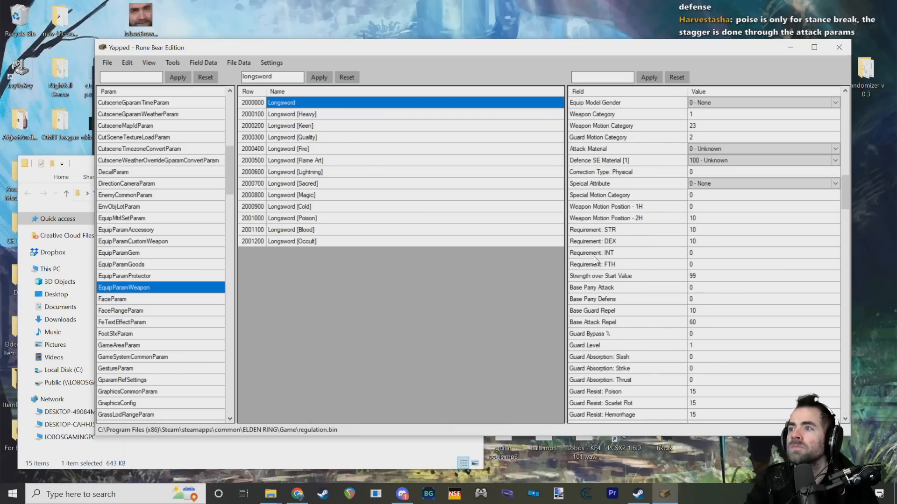
left_click(601, 276)
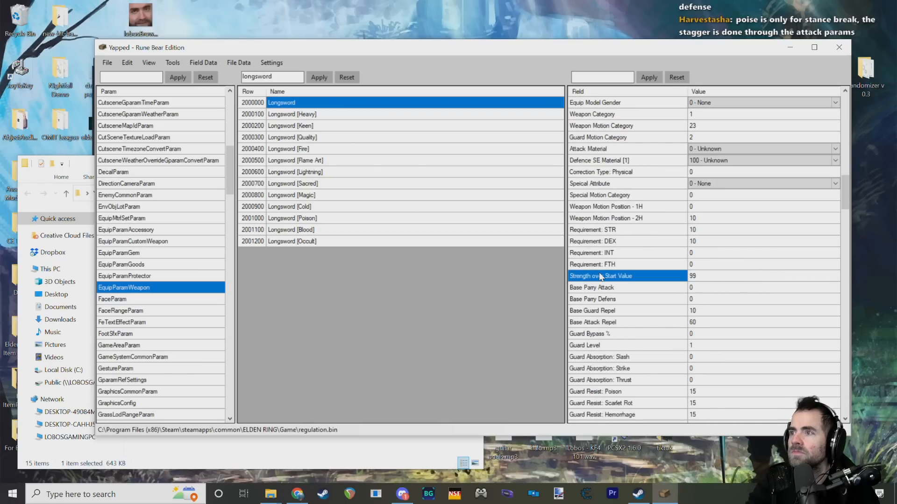
left_click(597, 328)
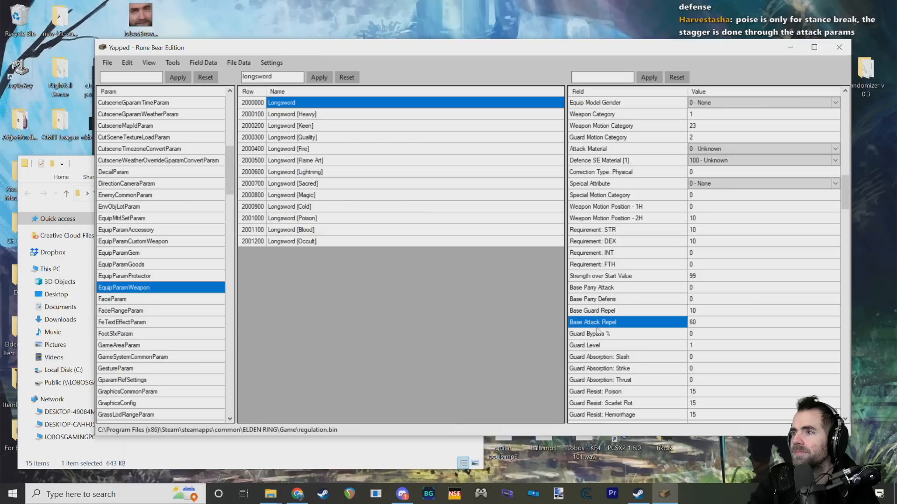
left_click(603, 276)
left_click(623, 266)
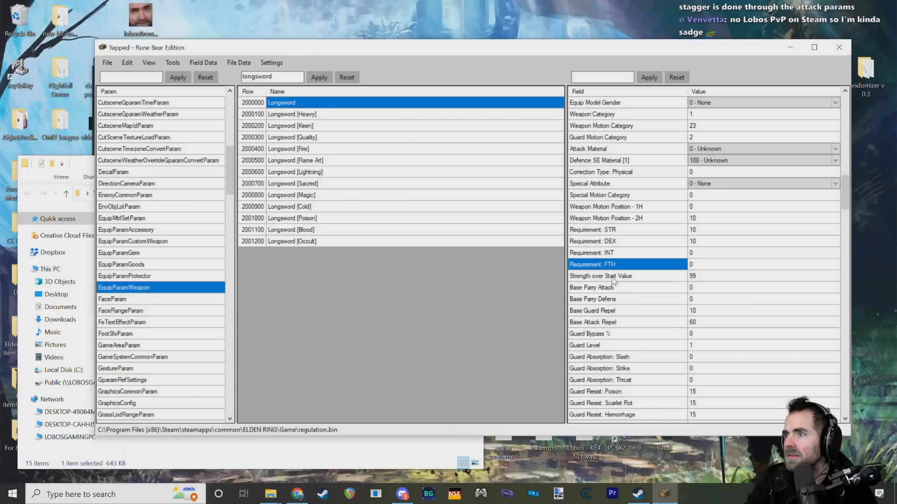
scroll(612, 279, "down", 3)
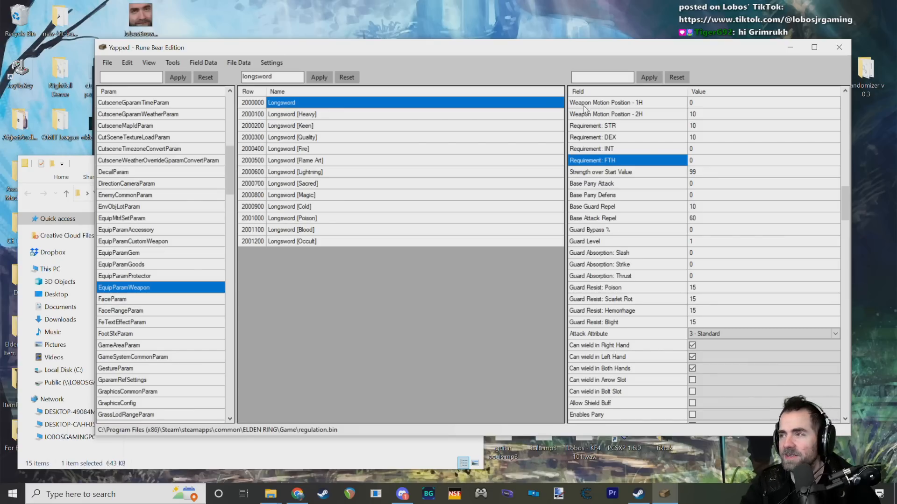
left_click(600, 199)
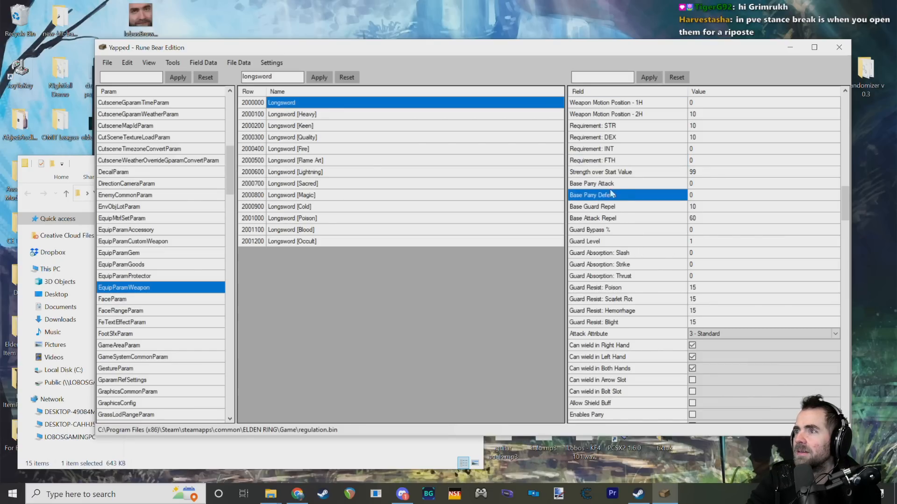
Step: Examine the Longsword's Base Parry Attack, Strength over Start Value and Base Attack Repel fields and read the Guard Level description
left_click(626, 183)
left_click(637, 173)
left_click(630, 221)
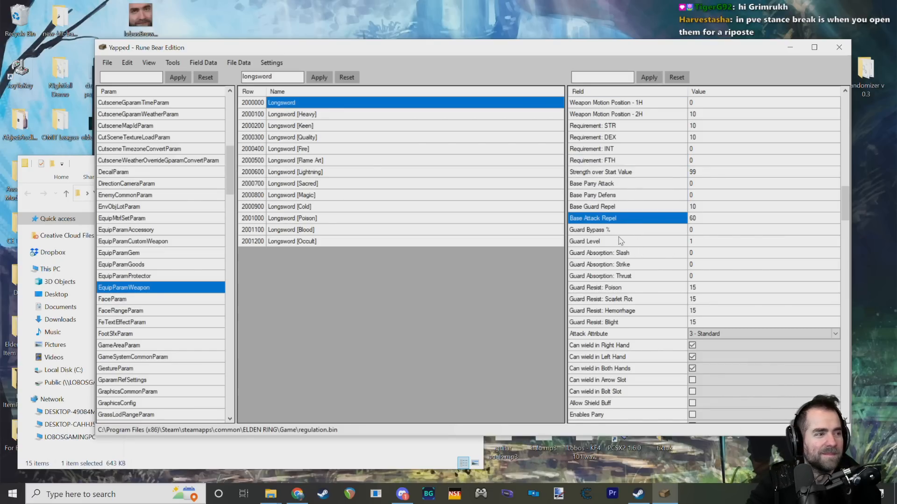
mouse_move(622, 243)
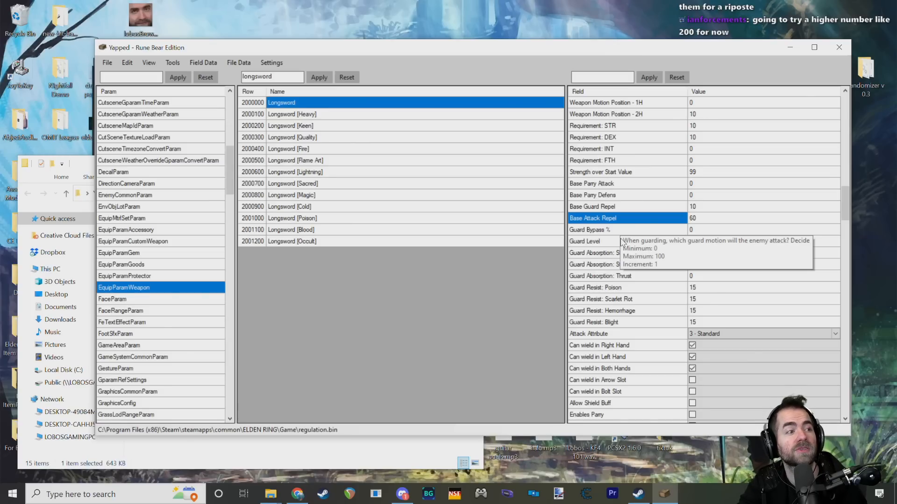
Step: Examine the Longsword's wield fields for right hand, both hands, arrow slot and bolt slot, plus Allow Shield Buff
scroll(628, 257, "down", 2)
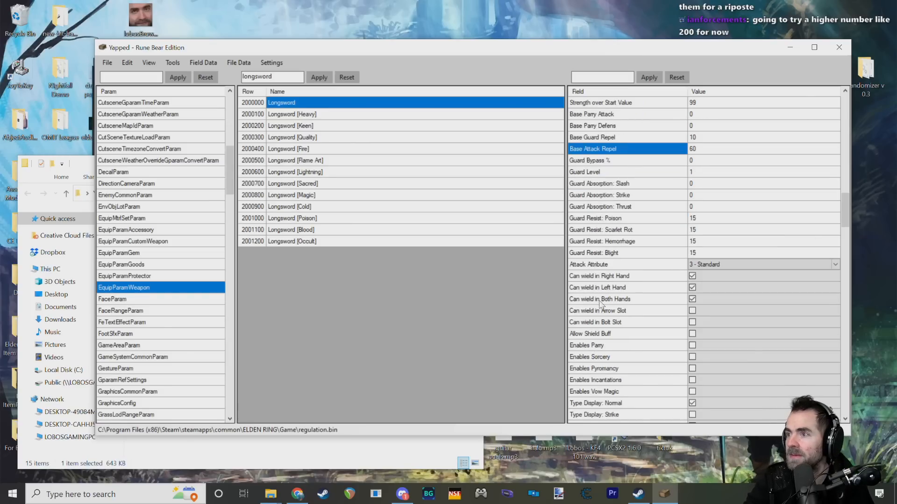
left_click(642, 278)
left_click(633, 301)
left_click(646, 312)
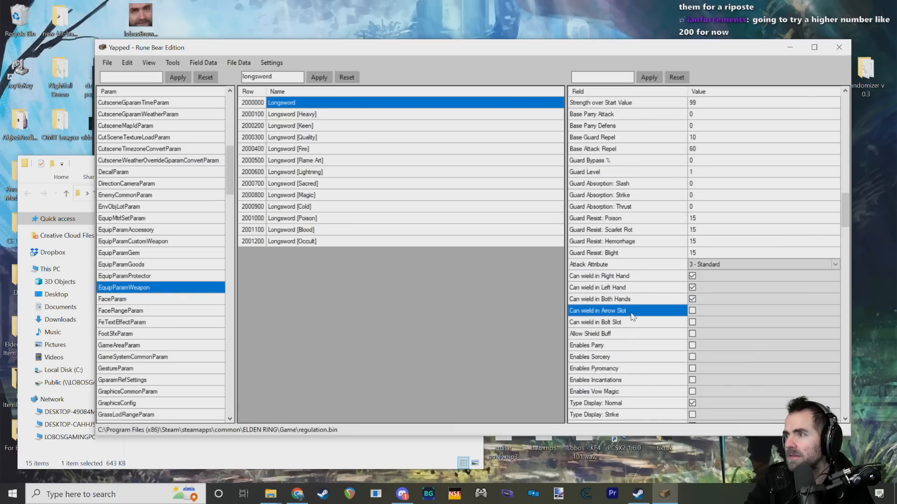
scroll(646, 315, "down", 1)
left_click(641, 285)
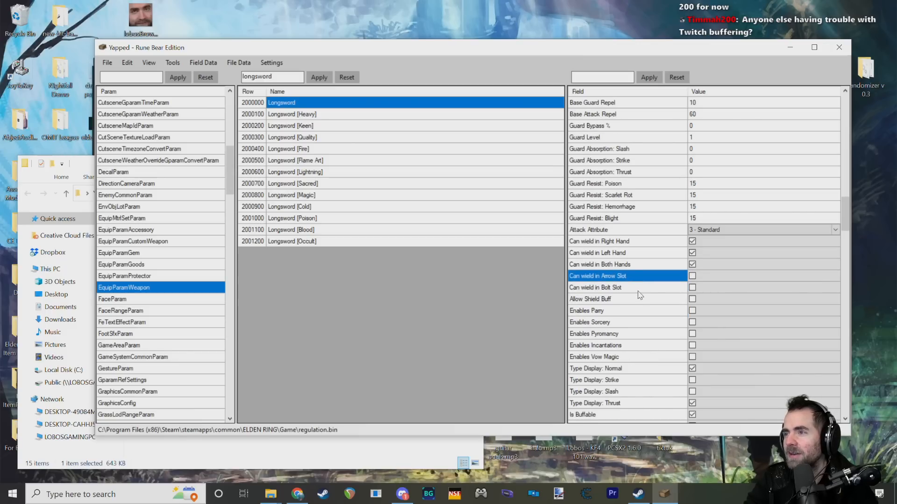
left_click(639, 301)
scroll(638, 303, "down", 1)
Step: Check the available Attack Attribute options for the Longsword without changing the selection
left_click(730, 193)
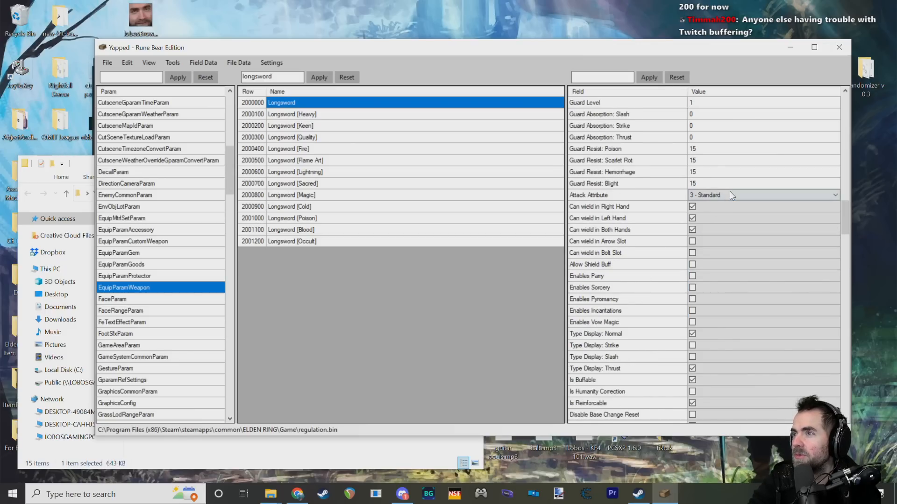
left_click(725, 196)
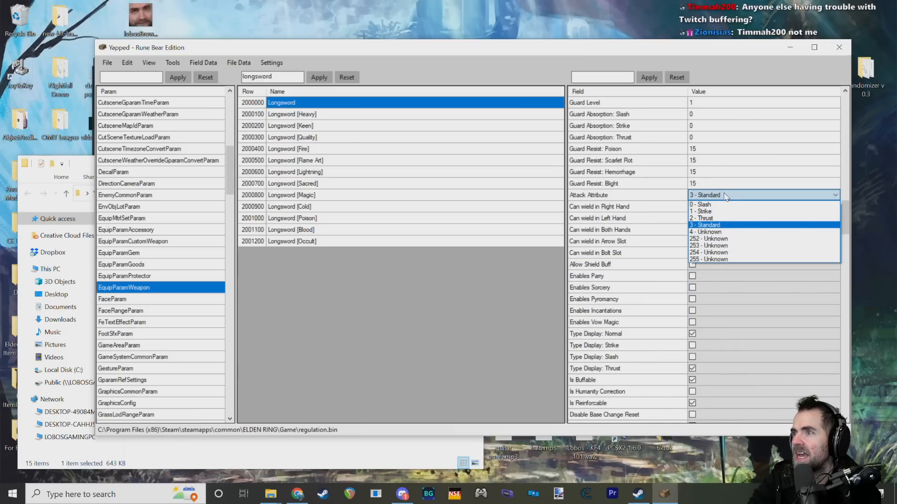
left_click(725, 195)
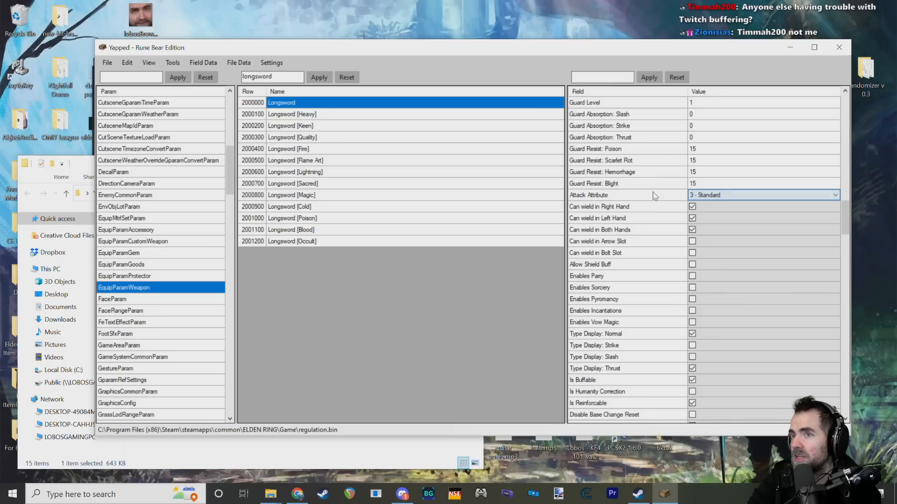
left_click(712, 196)
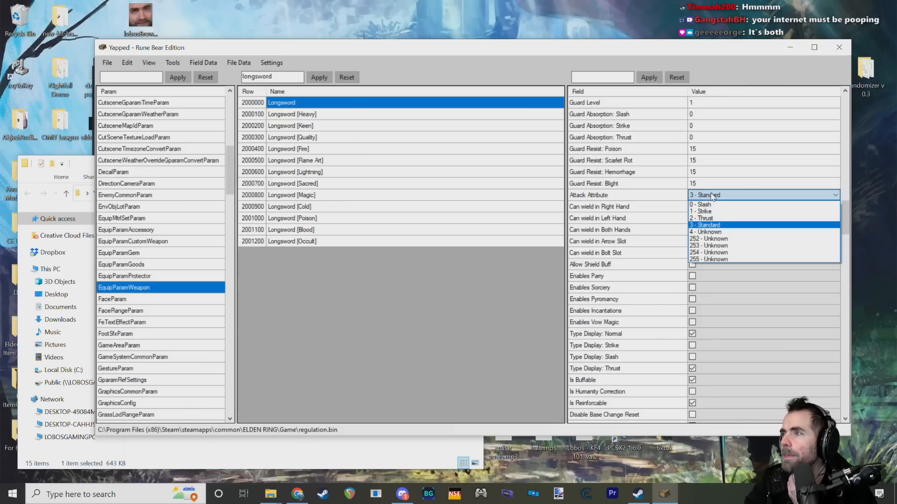
left_click(712, 197)
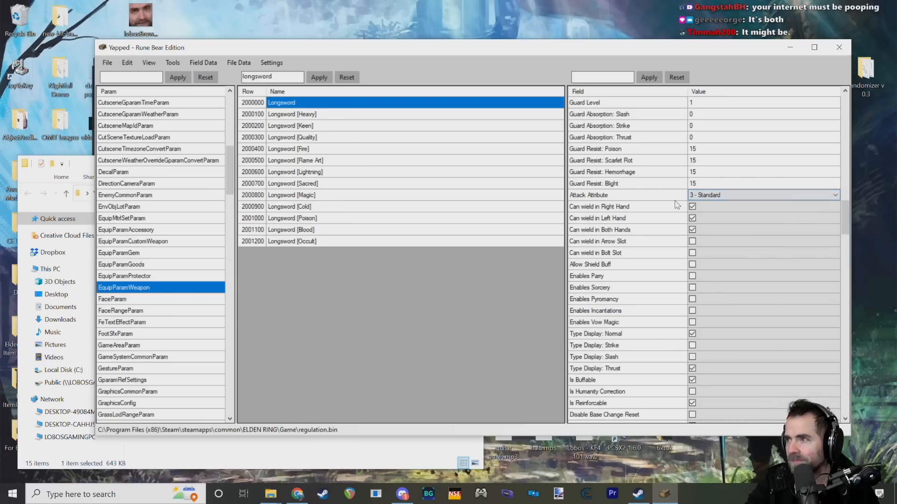
Step: Go back over the Can wield in Left Hand, Both Hands and Arrow Slot fields and Allow Shield Buff
left_click(666, 215)
left_click(630, 232)
left_click(636, 242)
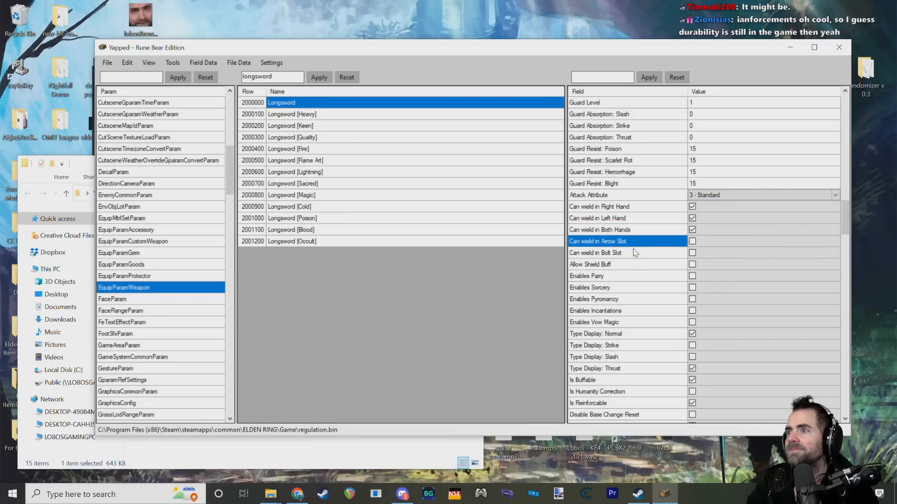
left_click(633, 266)
Step: Review the Attack Attribute options again, keeping the selection, and return to the Can wield in Bolt Slot and Allow Shield Buff fields
left_click(706, 195)
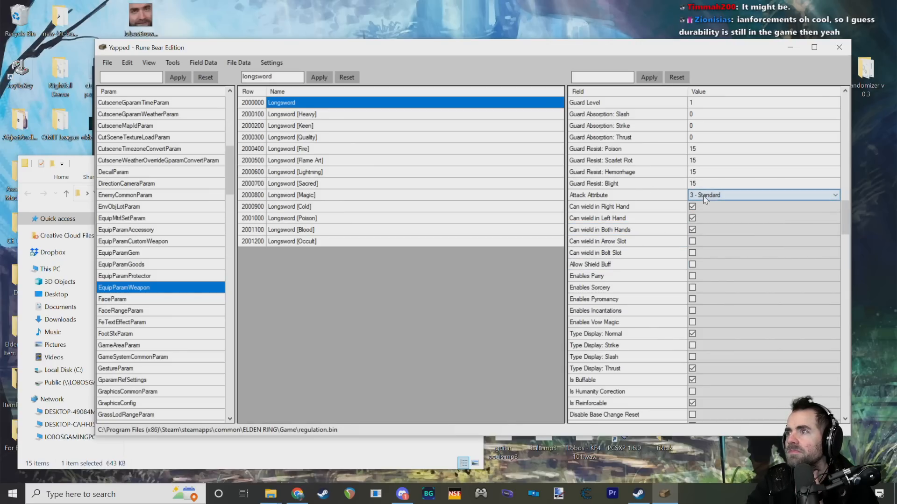
left_click(705, 195)
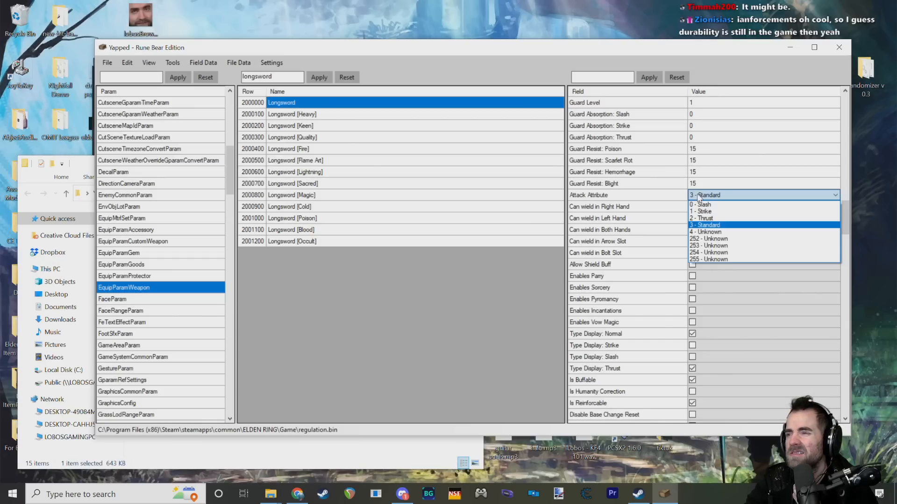
left_click(642, 248)
left_click(623, 255)
left_click(628, 265)
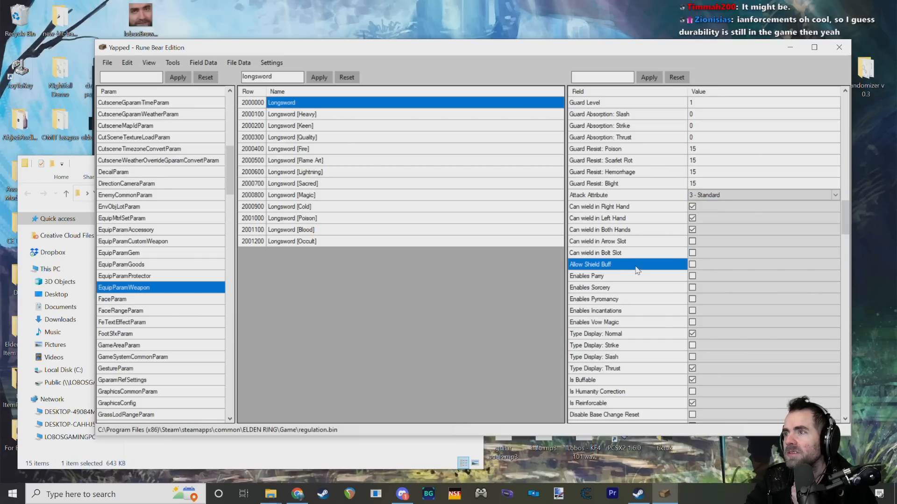
Step: Read the Allow Shield Buff description and examine the Enables Parry, Enables Sorcery, Enables Incantations and Type Display: Strike fields
scroll(649, 254, "down", 2)
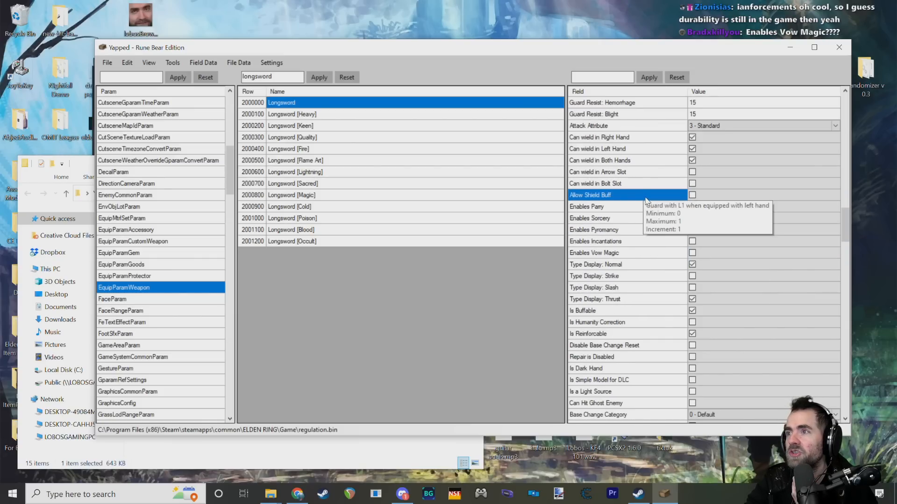
left_click(642, 206)
left_click(642, 218)
left_click(636, 242)
left_click(633, 274)
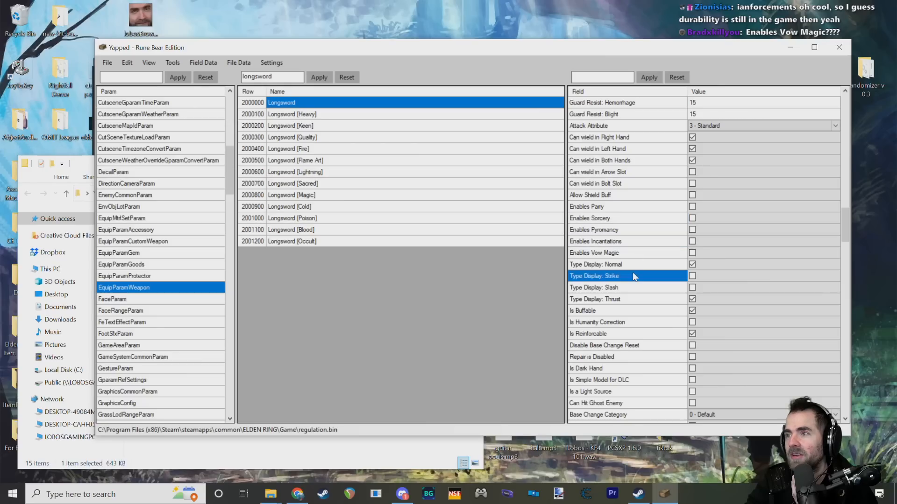
Step: Examine the Longsword's Is Buffable and Is Humanity Correction fields
scroll(633, 273, "down", 2)
left_click(636, 243)
scroll(639, 260, "down", 2)
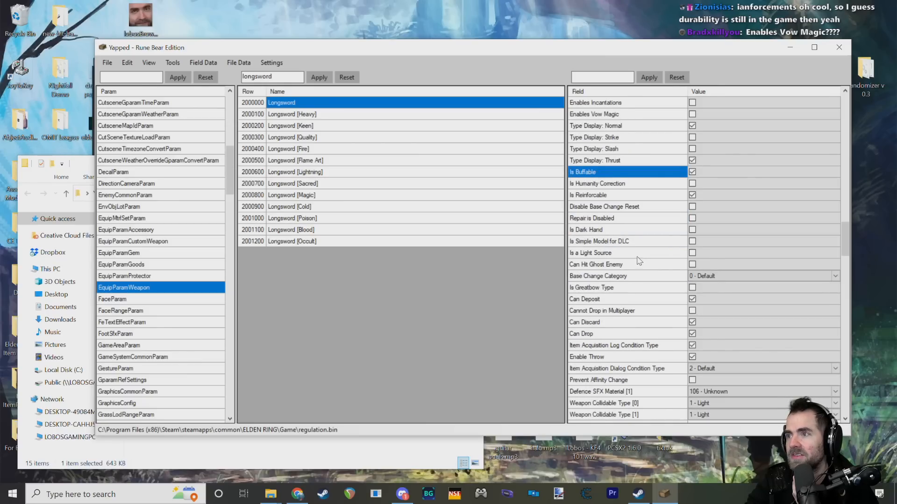
left_click(634, 182)
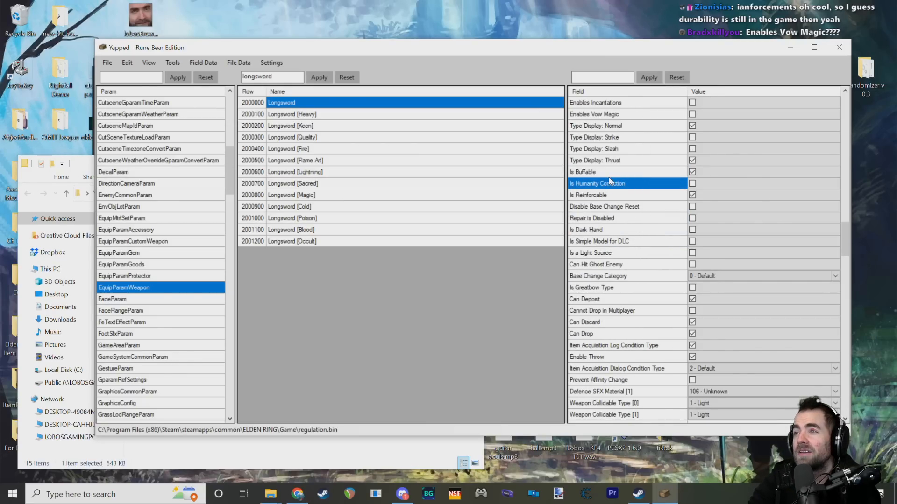
mouse_move(604, 190)
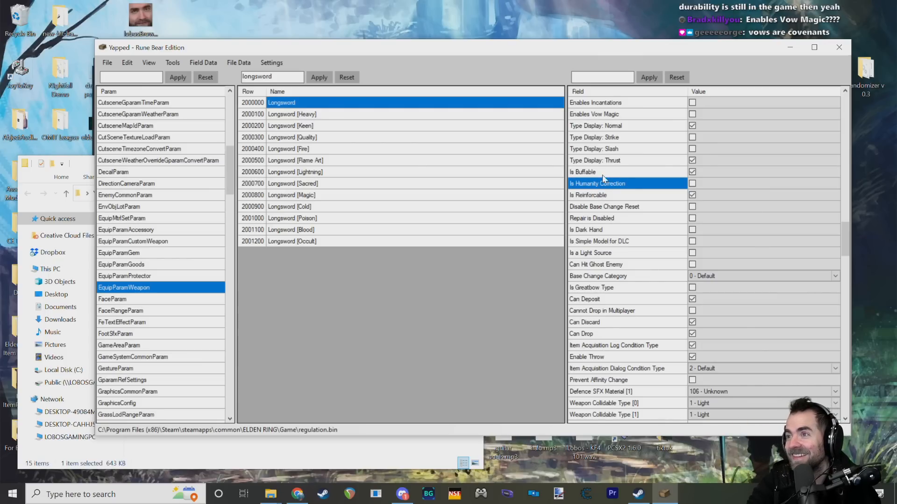
mouse_move(607, 174)
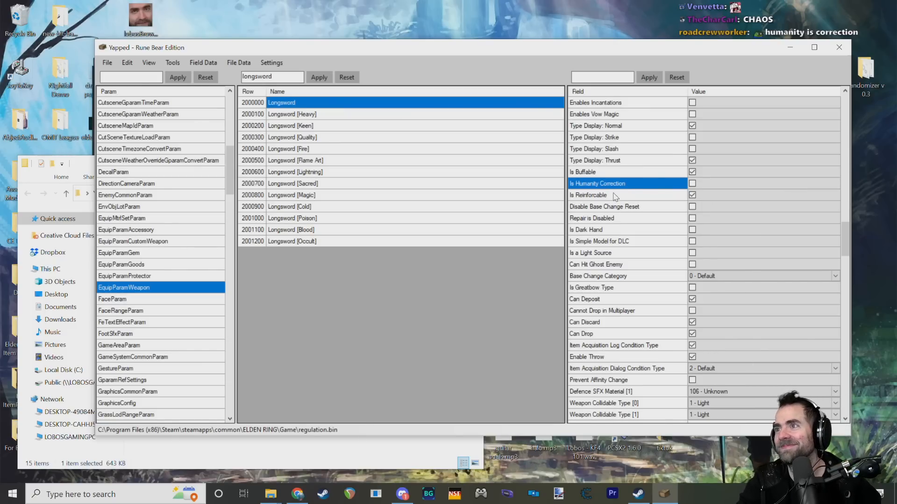
Step: Examine the Is Reinforcable, Is Dark Hand, Is Simple Model for DLC and Is a Light Source fields
left_click(615, 195)
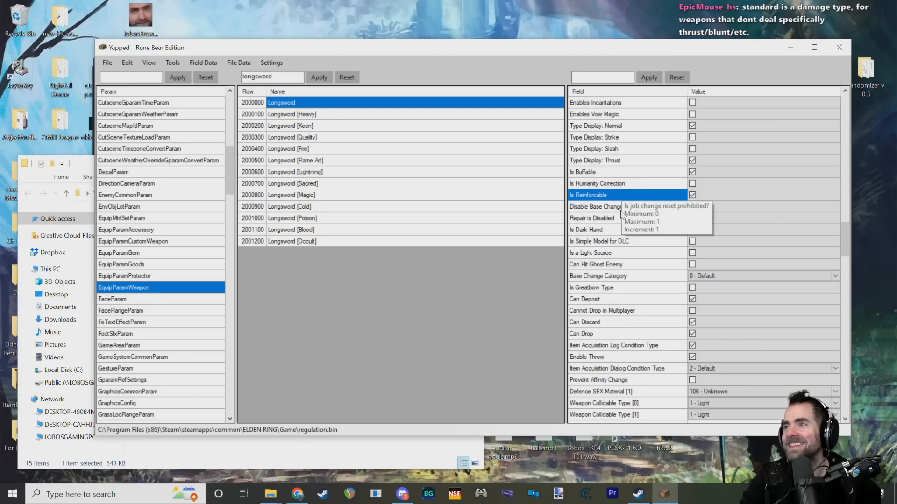
scroll(622, 206, "down", 2)
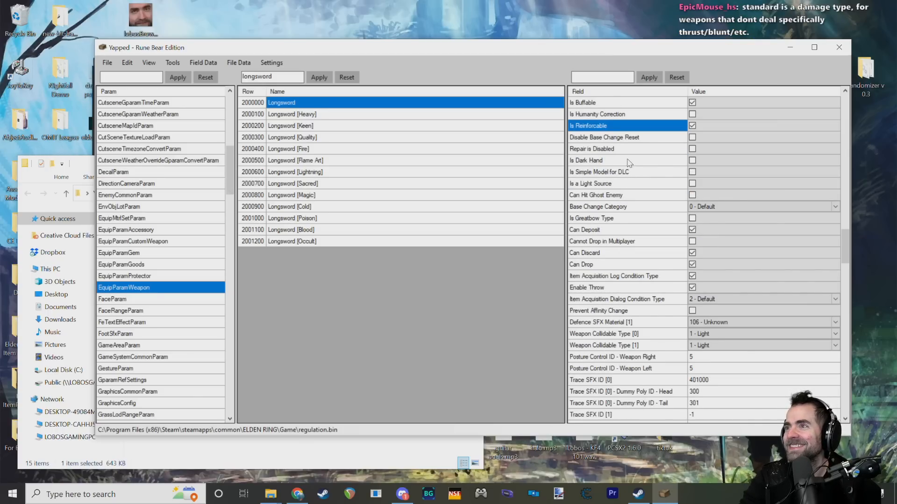
left_click(628, 162)
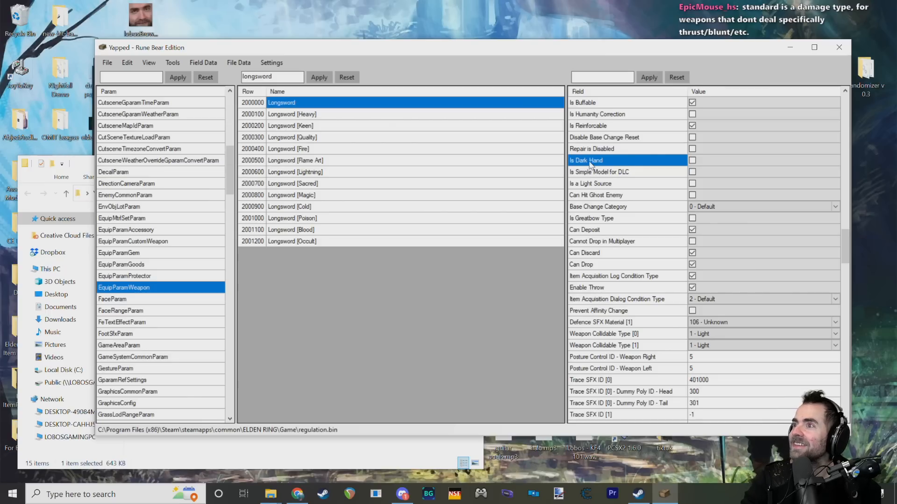
left_click(600, 172)
left_click(611, 185)
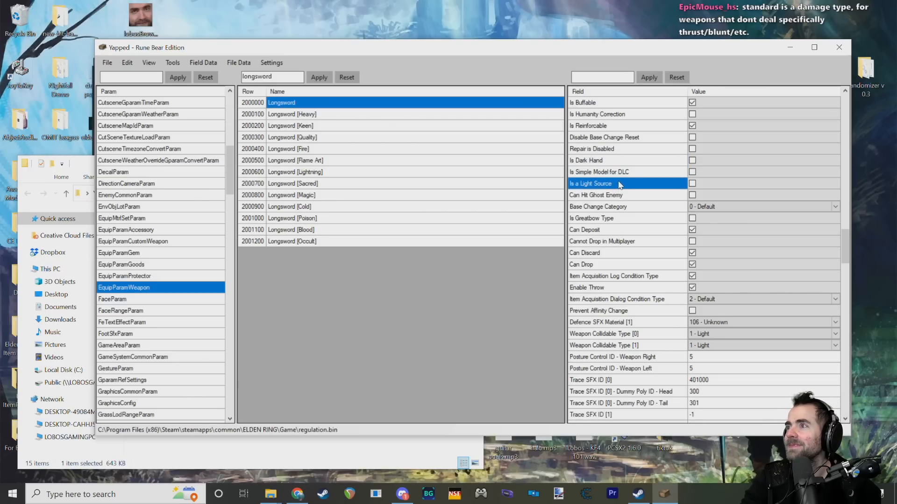
Step: Examine the Can Hit Ghost Enemy, Is Greatbow Type, Cannot Drop in Multiplayer and Can Discard fields
scroll(622, 169, "down", 1)
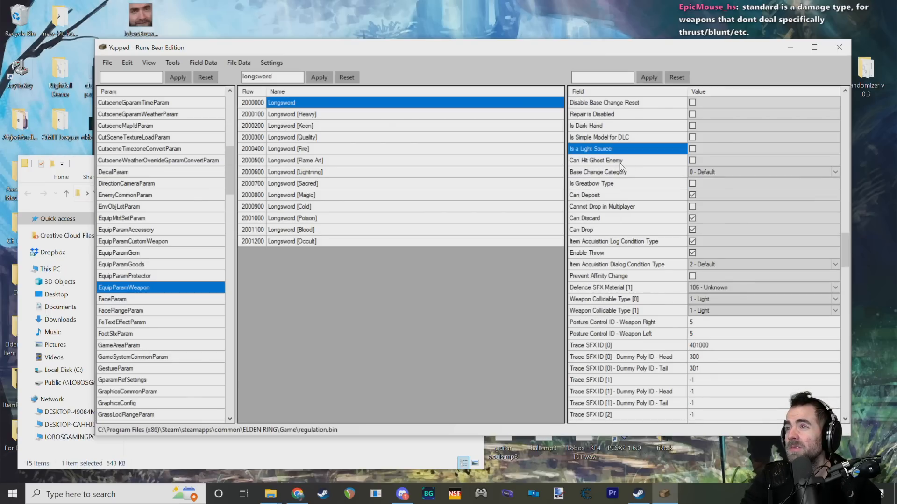
left_click(621, 162)
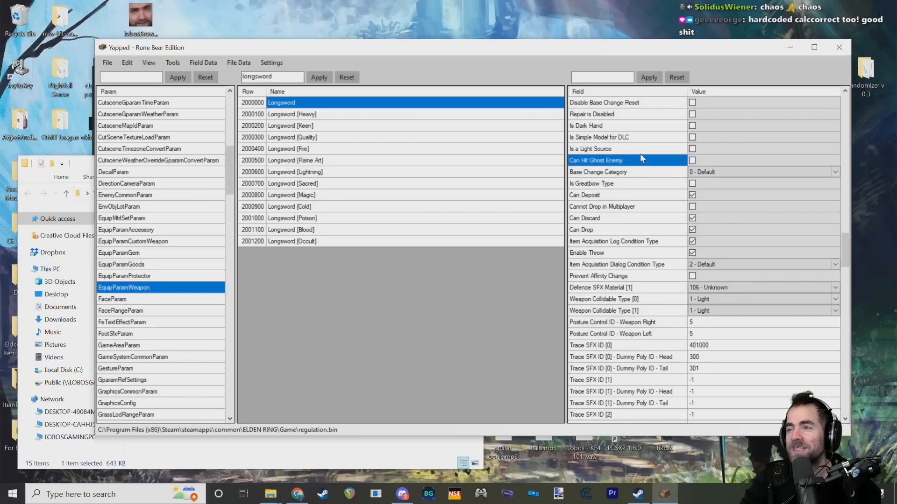
left_click(637, 185)
left_click(646, 208)
left_click(647, 217)
Step: Examine the Longsword's Enable Throw field alongside the Can Discard field
scroll(646, 205, "down", 2)
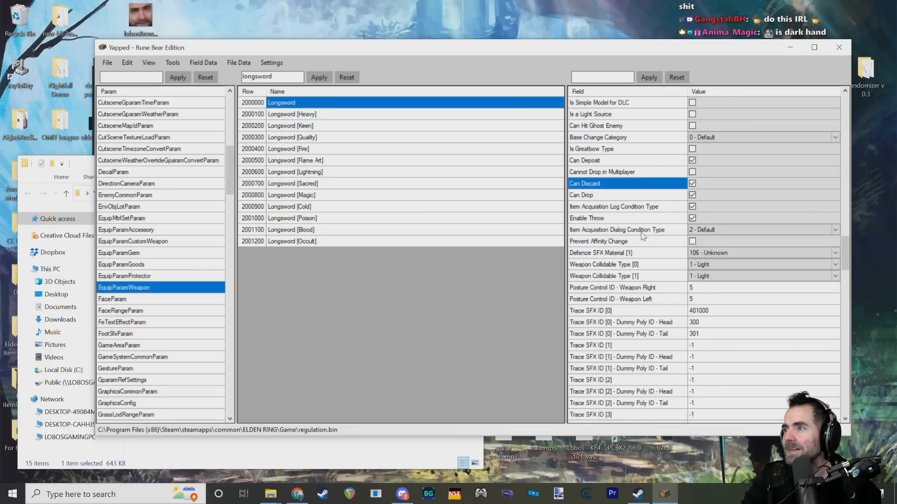
left_click(641, 186)
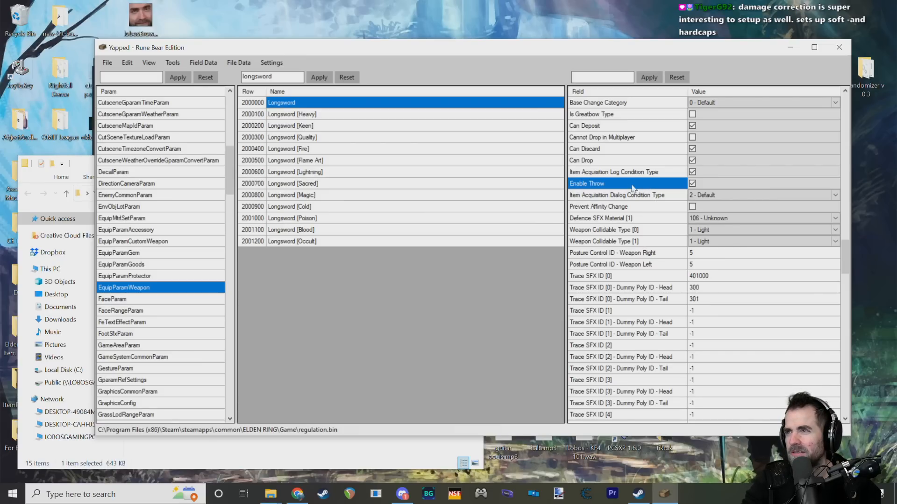
left_click(663, 149)
left_click(591, 184)
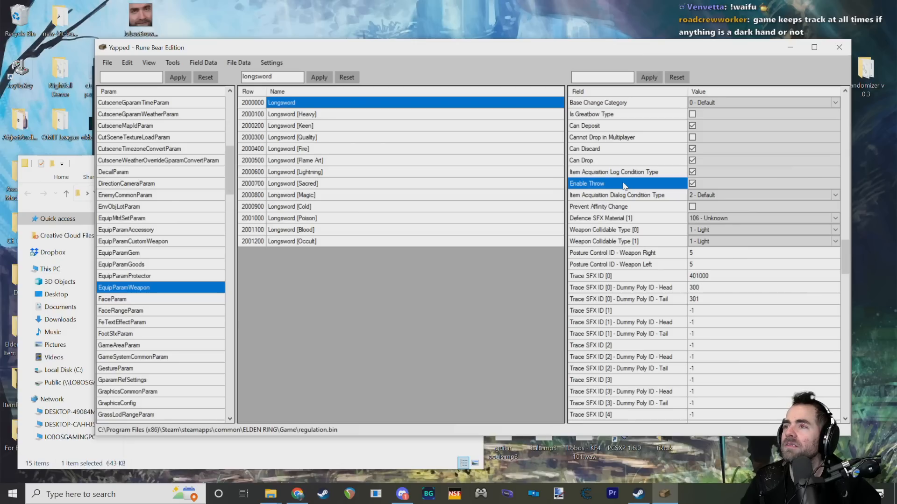
Step: Look at the Defence SFX Material [1] and Can Drop fields, and return to Enable Throw
scroll(644, 187, "down", 1)
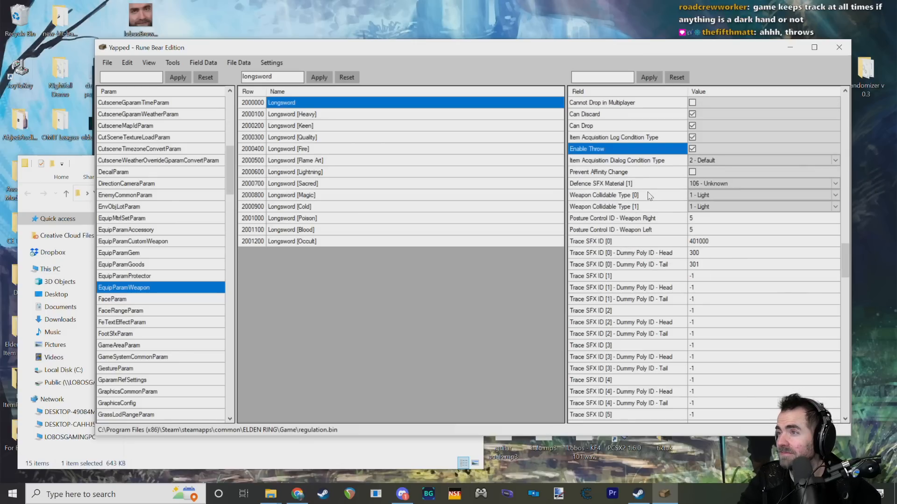
left_click(643, 185)
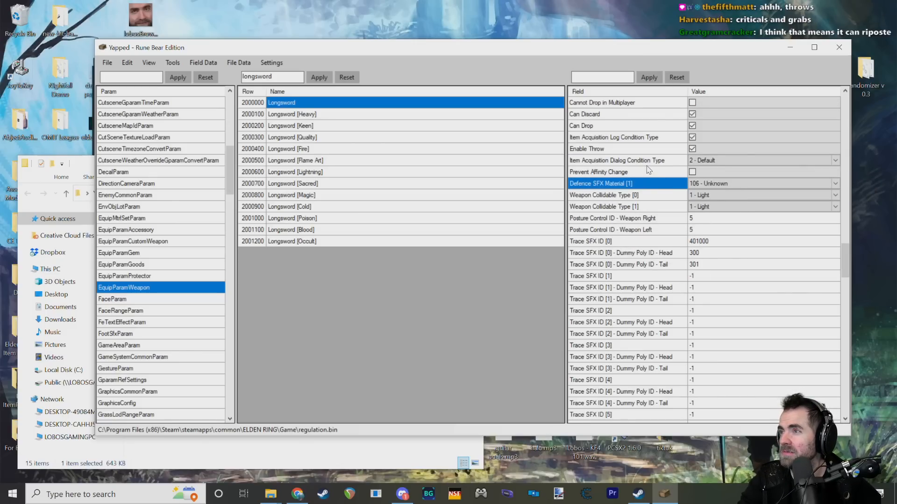
left_click(635, 127)
left_click(592, 149)
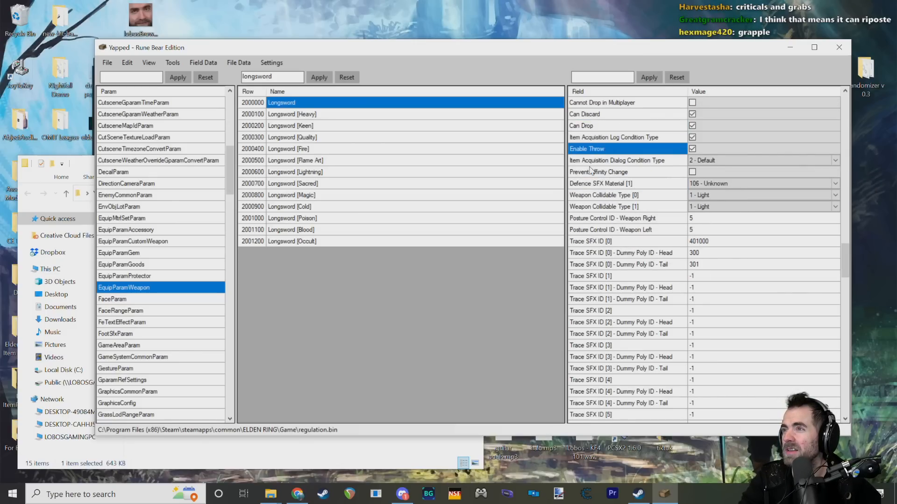
mouse_move(590, 149)
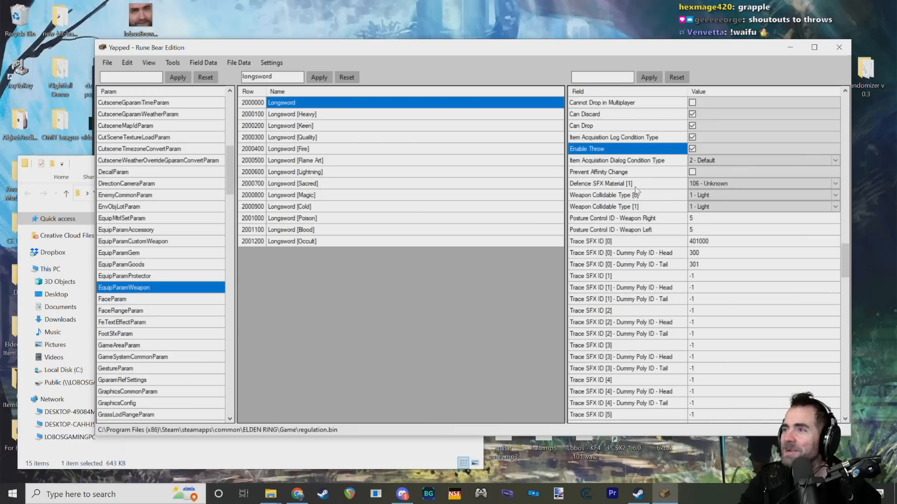
Step: Check Item Acquisition Dialog Condition Type and look past the Trace SFX fields to the toughness and correction type fields
left_click(649, 162)
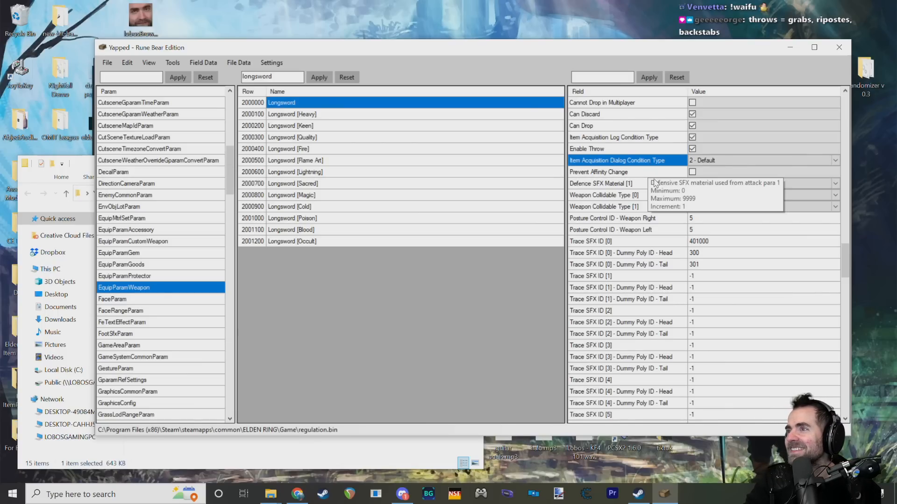
scroll(655, 197, "down", 5)
scroll(656, 209, "down", 6)
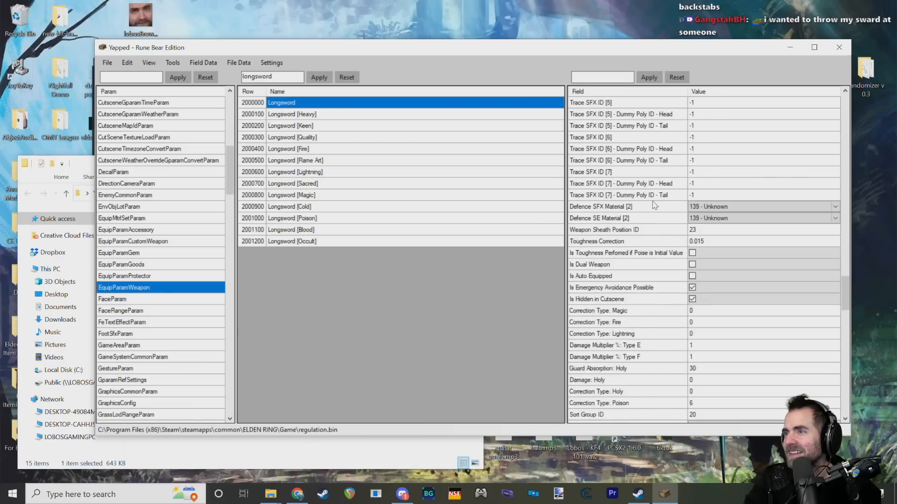
Step: Examine the Longsword's Defence SFX and SE Material [2], Toughness Correction and Is Emergency Avoidance Possible fields
scroll(633, 178, "up", 1)
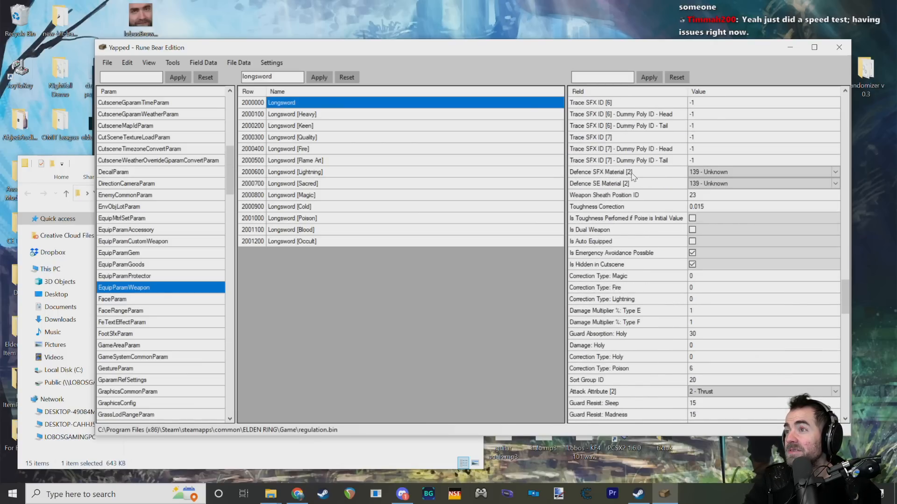
left_click(649, 177)
left_click(649, 192)
left_click(647, 206)
left_click(637, 253)
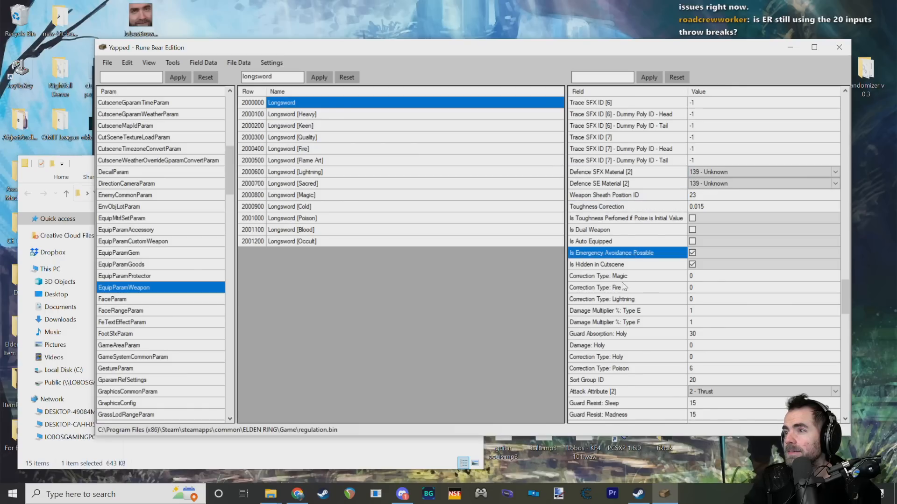
Step: Look through the Longsword's final fields, including Vs. Player - Scarlet Rot Damage %, Stealth Attack Multiplier and Defence Material - Variation Value
scroll(636, 262, "down", 15)
scroll(636, 270, "down", 5)
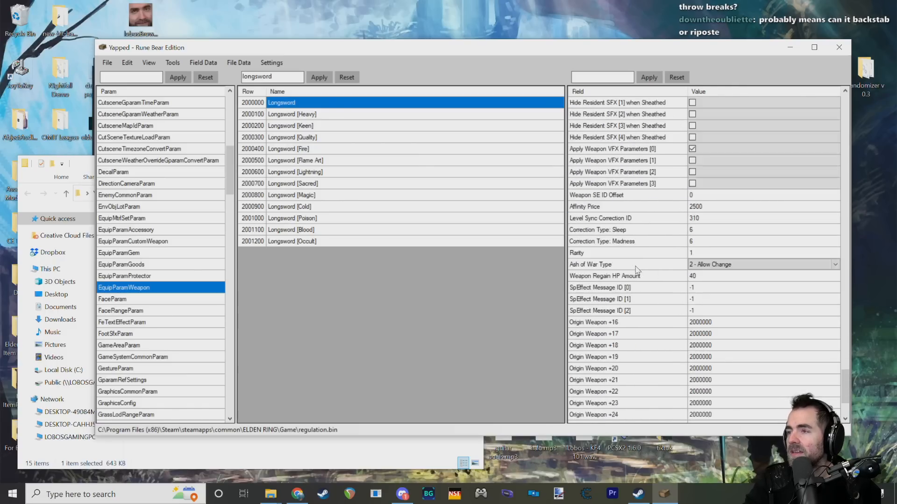
left_click(628, 346)
left_click(625, 369)
left_click(619, 404)
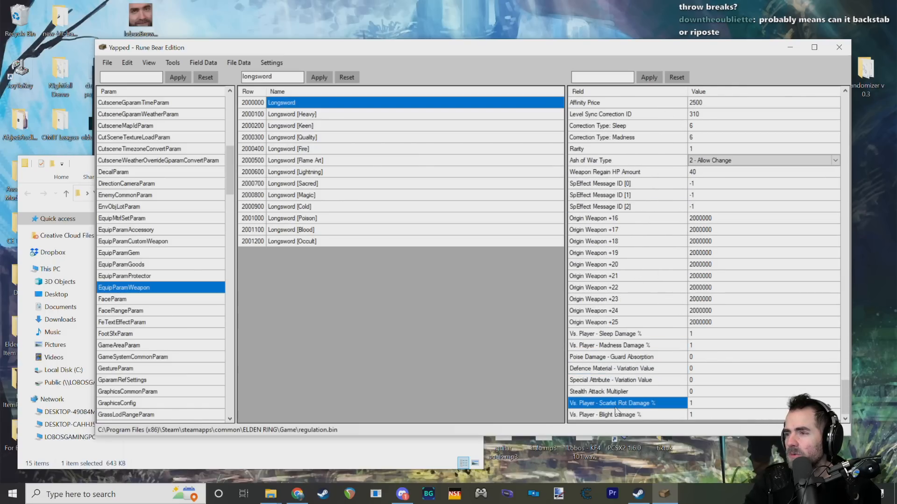
left_click(620, 392)
left_click(628, 368)
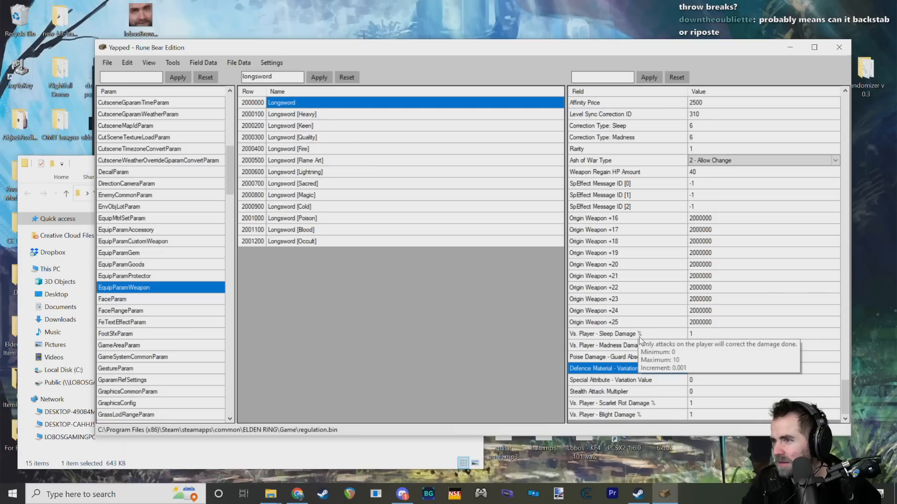
Step: Inspect the Longsword's Ash of War Type field and its setting, along with SpEffect Message ID [1]
scroll(625, 229, "up", 2)
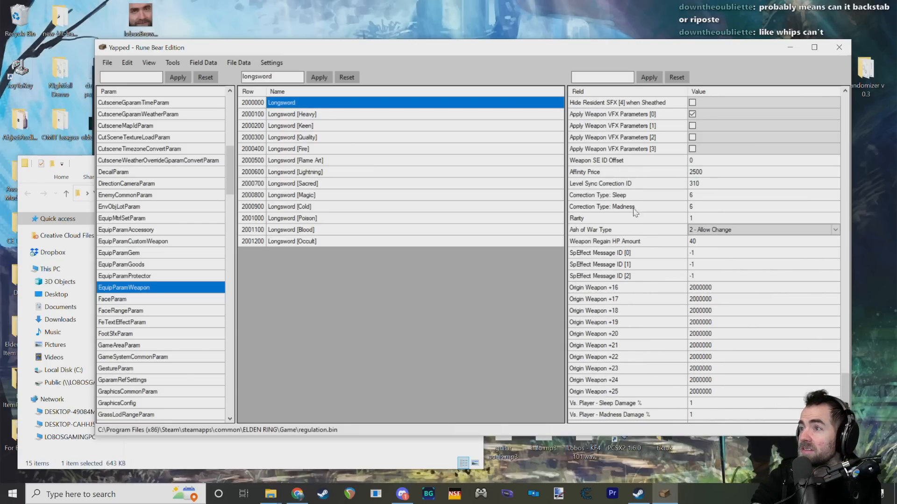
scroll(628, 215, "down", 1)
left_click(652, 200)
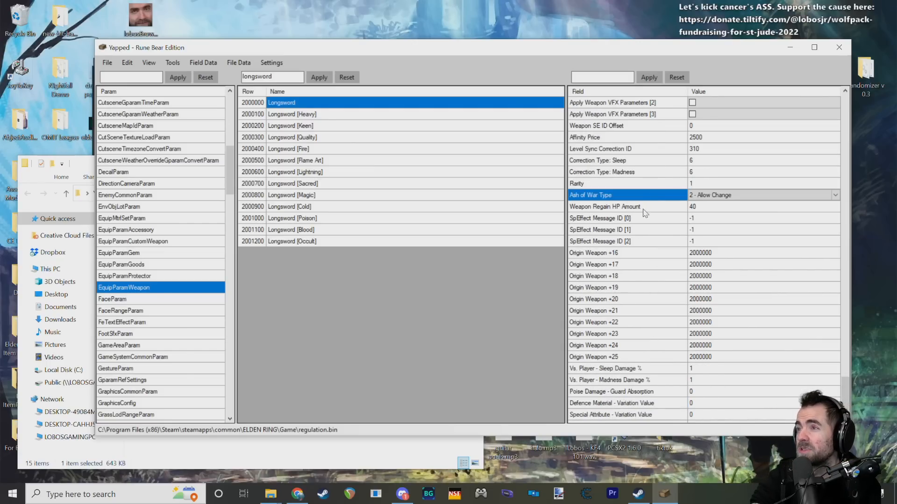
left_click(722, 195)
left_click(724, 195)
left_click(614, 229)
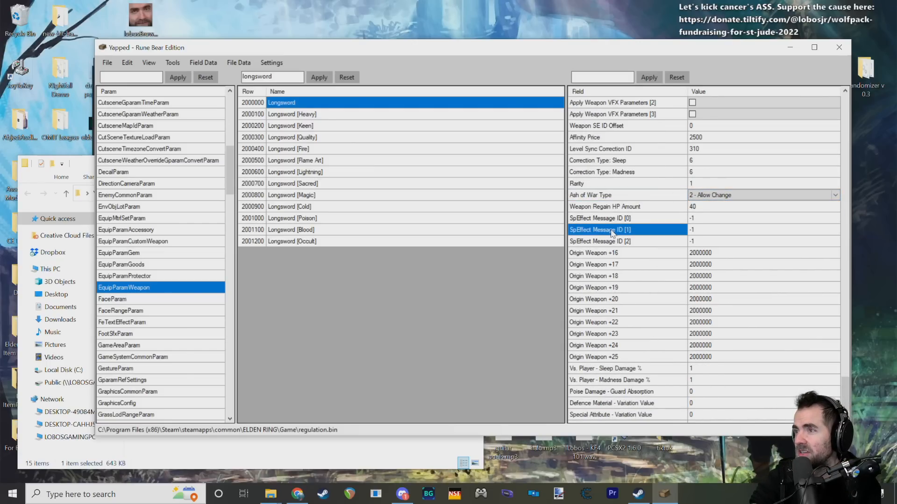
Step: Look over the Longsword's Origin Weapon fields from +16 to +22
left_click(628, 253)
scroll(630, 257, "down", 1)
left_click(634, 241)
left_click(634, 288)
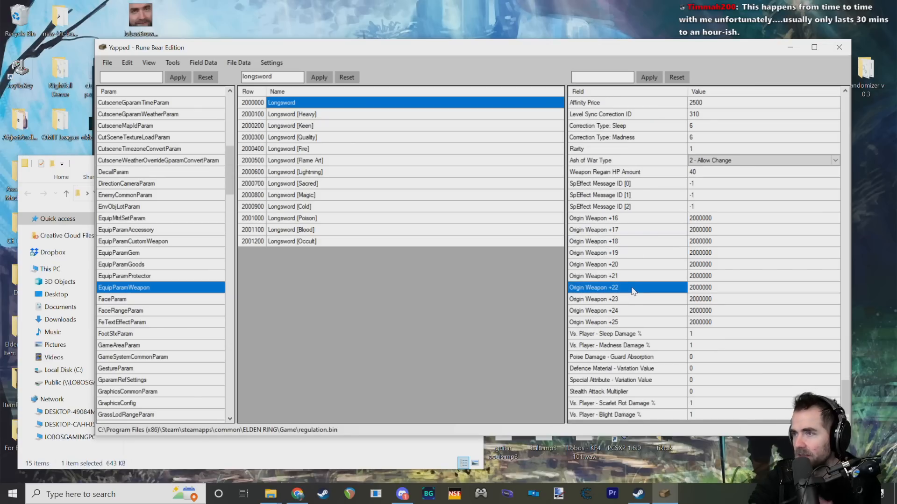
Step: Examine the Vs. Player damage percentages for sleep, madness, blight and scarlet rot, plus the Variation Value fields
left_click(630, 334)
left_click(632, 346)
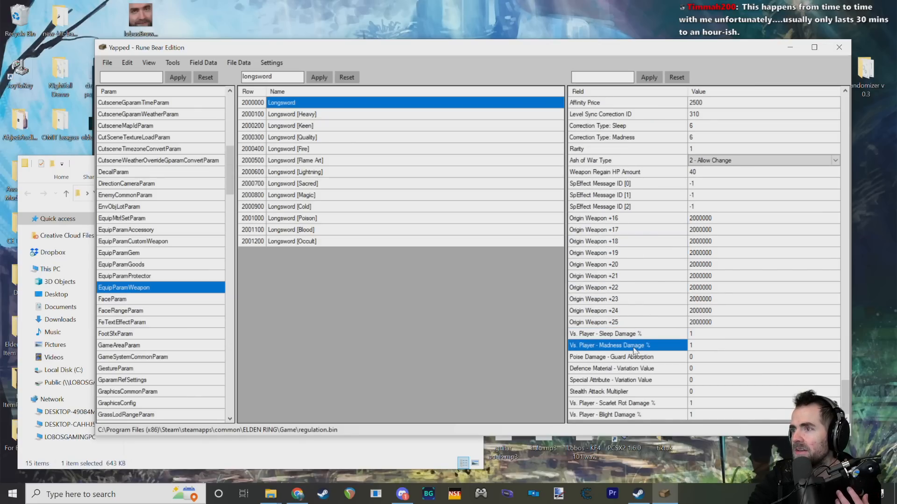
left_click(638, 362)
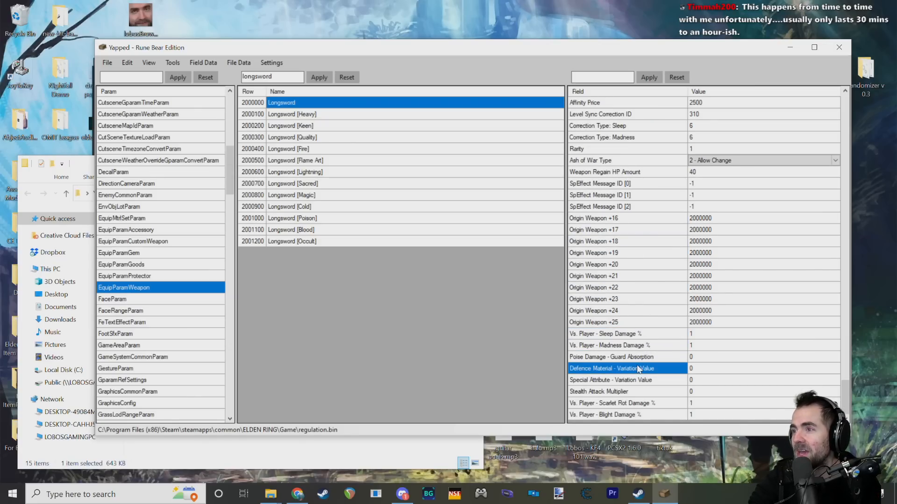
left_click(655, 380)
left_click(627, 415)
left_click(632, 405)
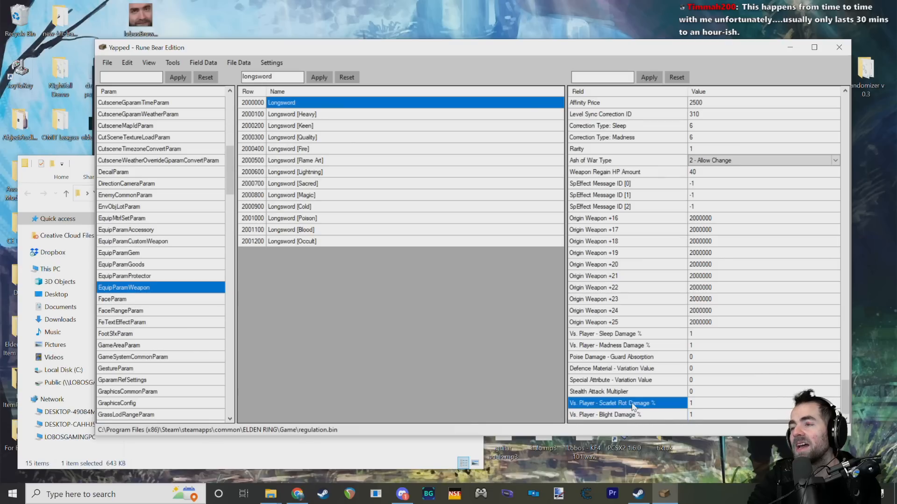
Step: Examine the Stealth Attack Multiplier field alongside Special Attribute - Variation Value
left_click(629, 393)
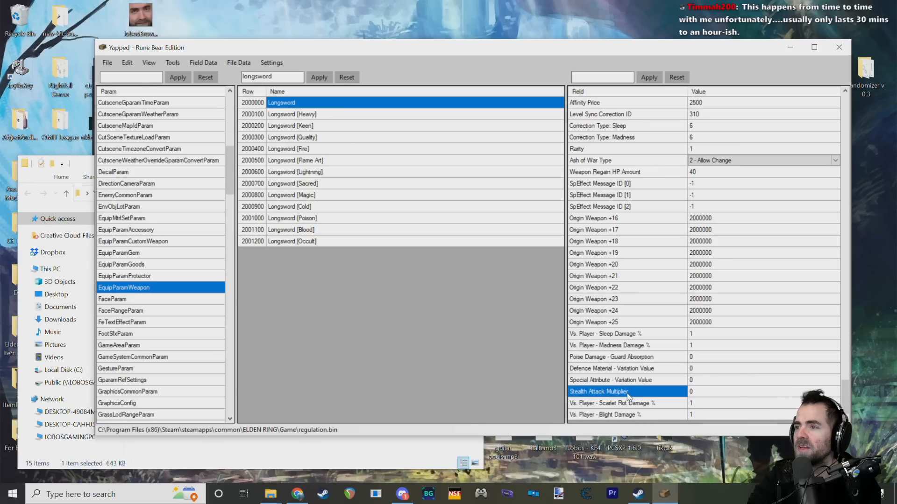
left_click(632, 382)
left_click(638, 392)
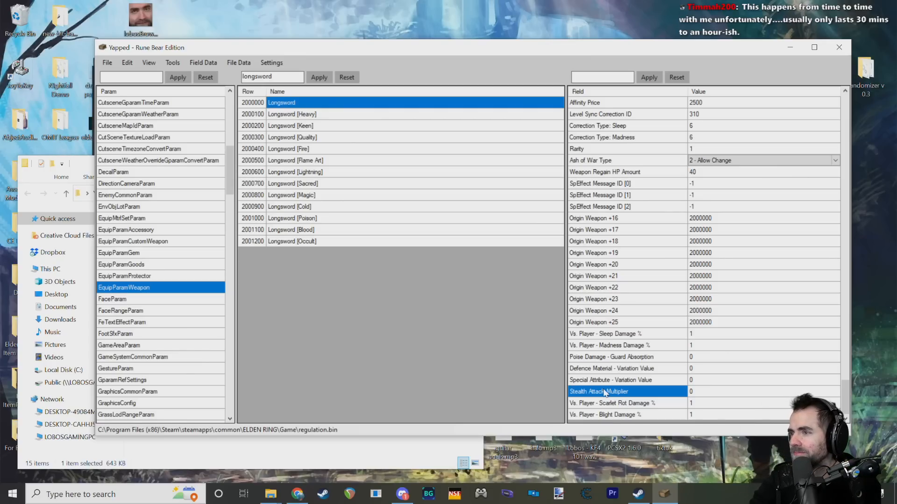
mouse_move(630, 396)
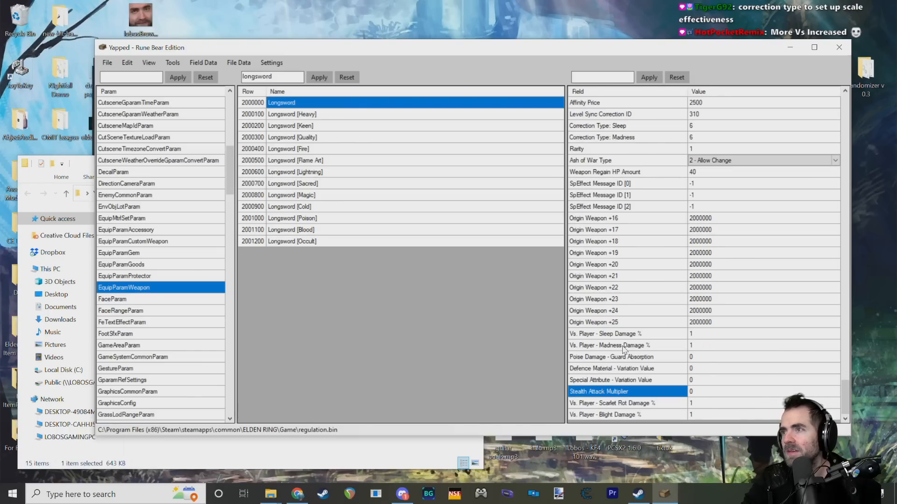
Step: Examine the Longsword's Weapon Regain HP Amount field, its value and its description
key("Up")
key("Up")
key("Up")
key("Up")
key("Up")
key("Up")
key("Up")
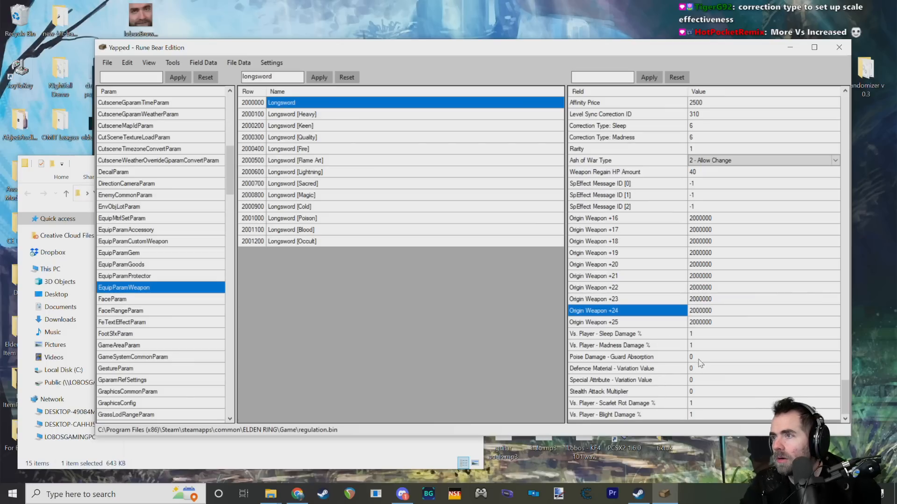
left_click(610, 174)
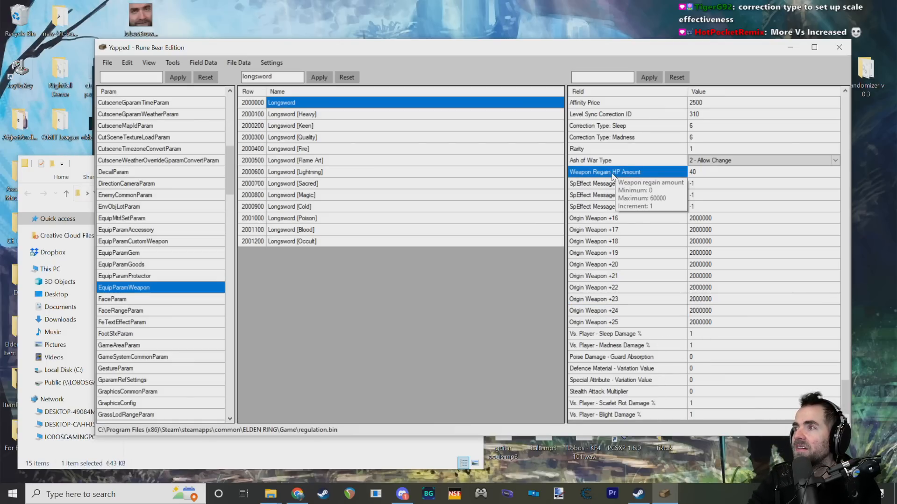
left_click(696, 171)
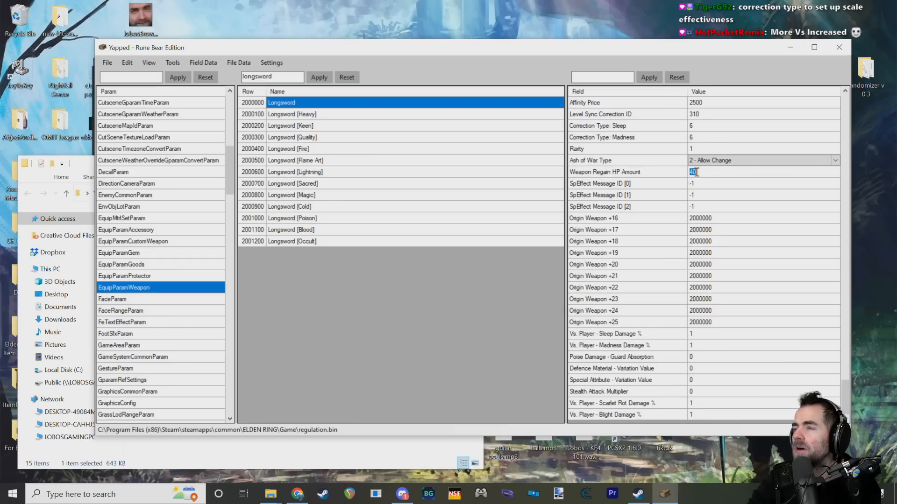
left_click(628, 181)
left_click(633, 171)
left_click(693, 172)
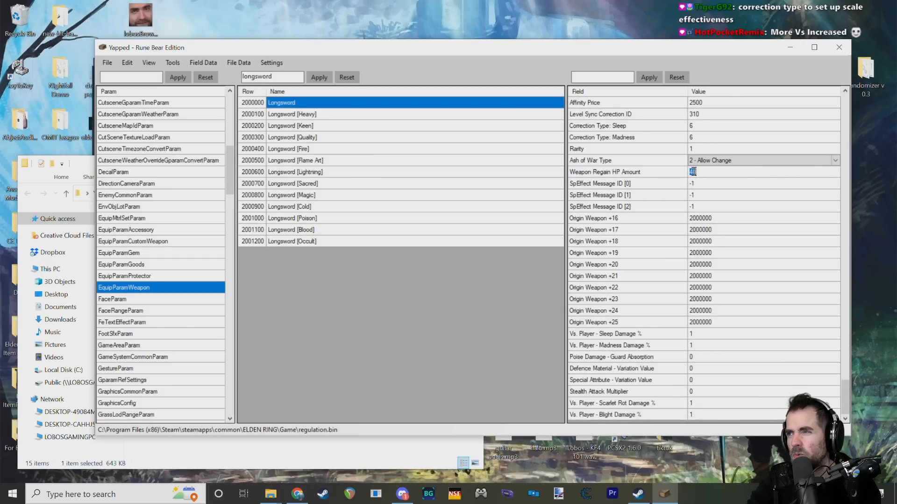
left_click(656, 174)
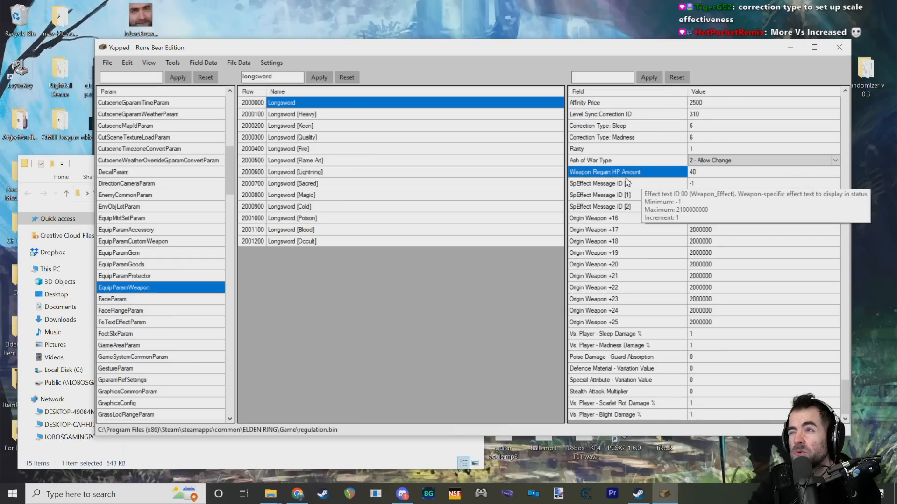
mouse_move(625, 176)
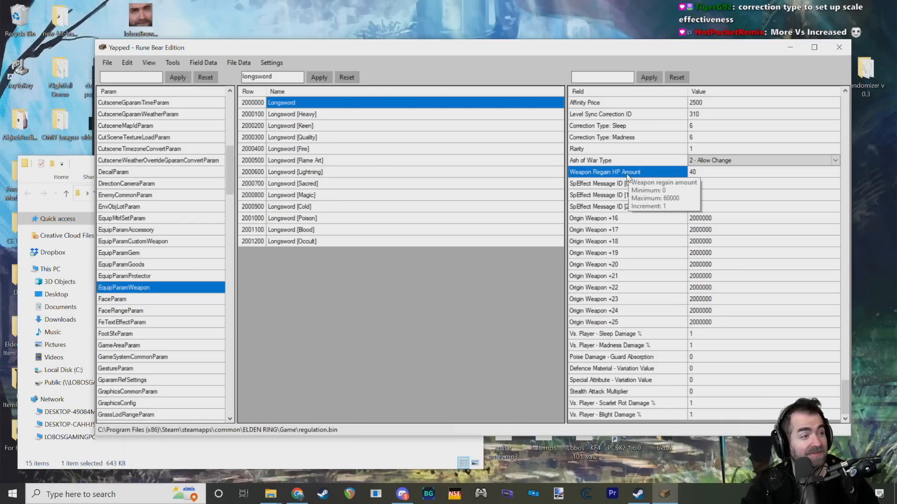
Step: Look over the SpEffect Message ID, Origin Weapon and Vs. Player sleep and madness damage fields around Weapon Regain HP Amount
left_click(606, 238)
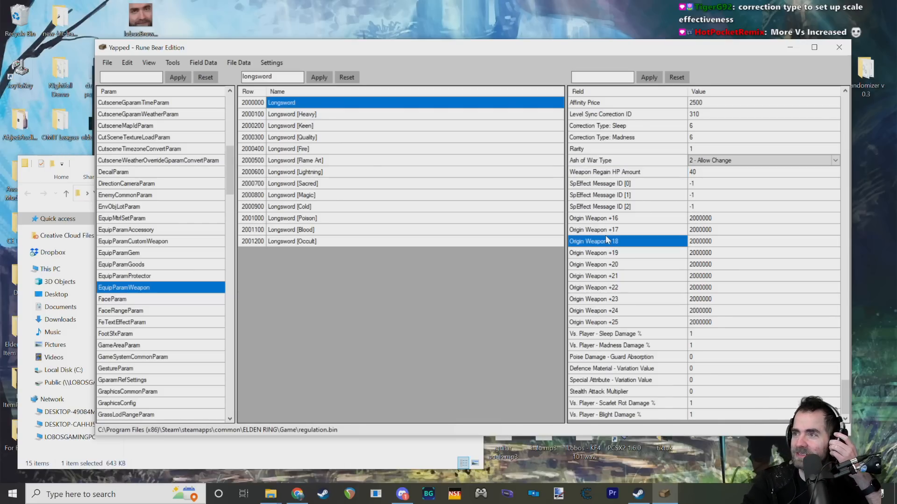
left_click(629, 198)
left_click(627, 217)
left_click(619, 346)
left_click(619, 335)
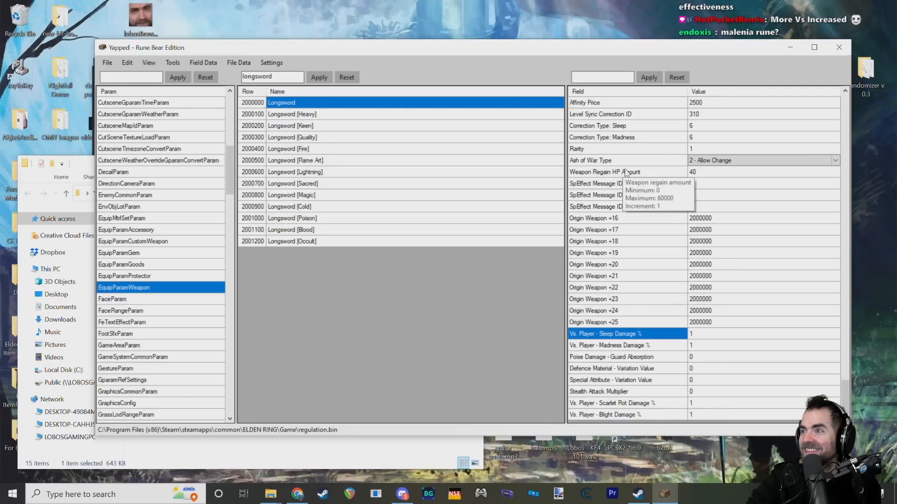
mouse_move(599, 229)
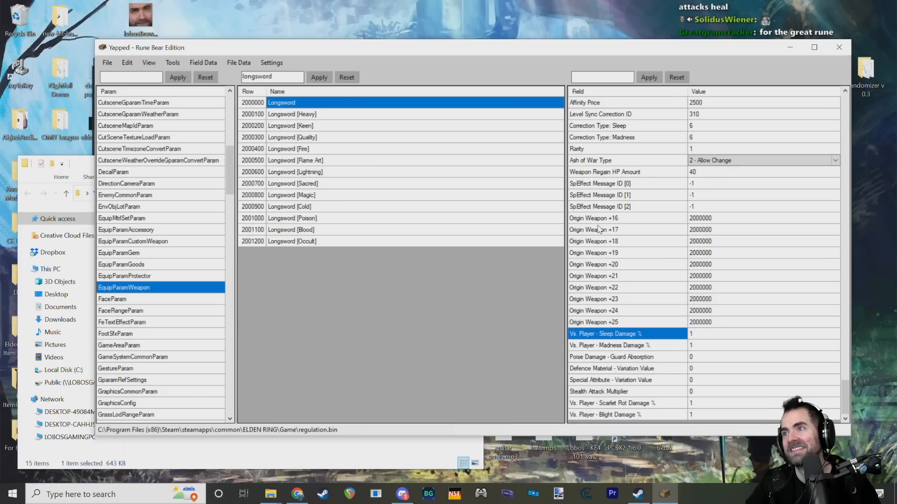
Step: Look briefly at EquipParamGoods and EquipParamGem, and return to the Longsword in EquipParamWeapon
scroll(580, 197, "up", 6)
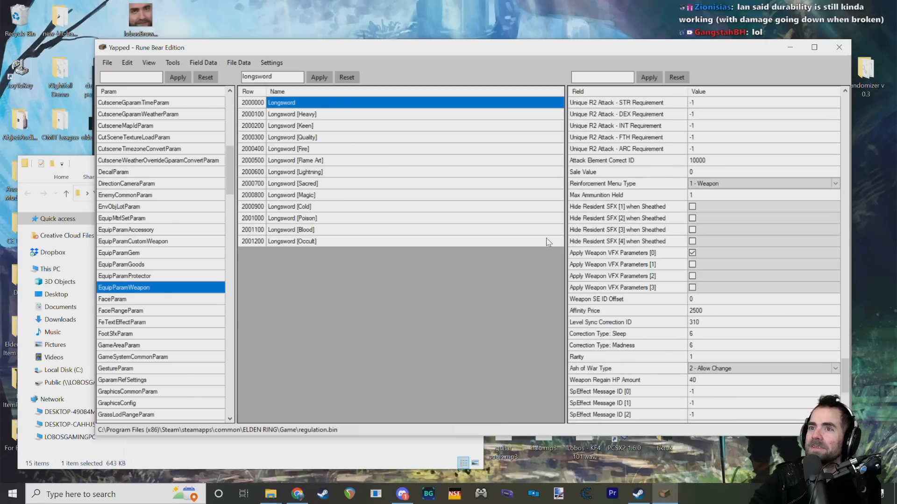
left_click(139, 264)
left_click(148, 253)
left_click(144, 287)
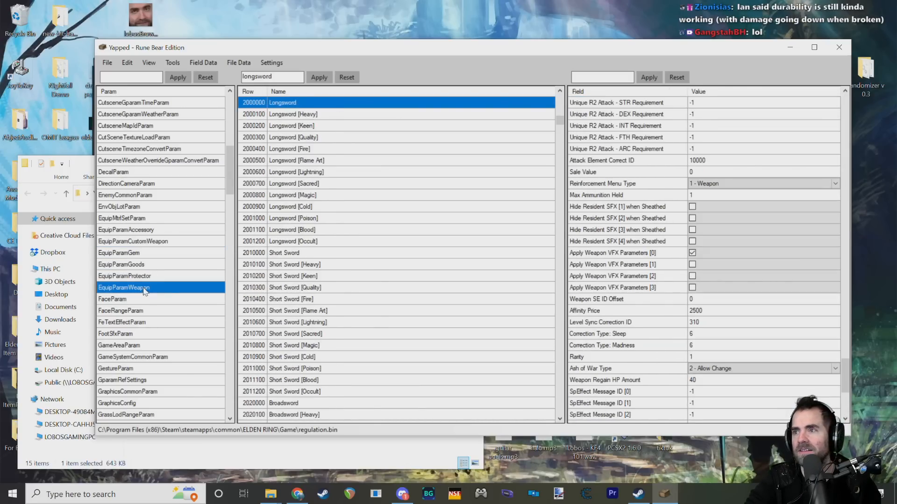
Step: Read the description of the Longsword's SpEffect Message ID [0] field
scroll(666, 276, "down", 5)
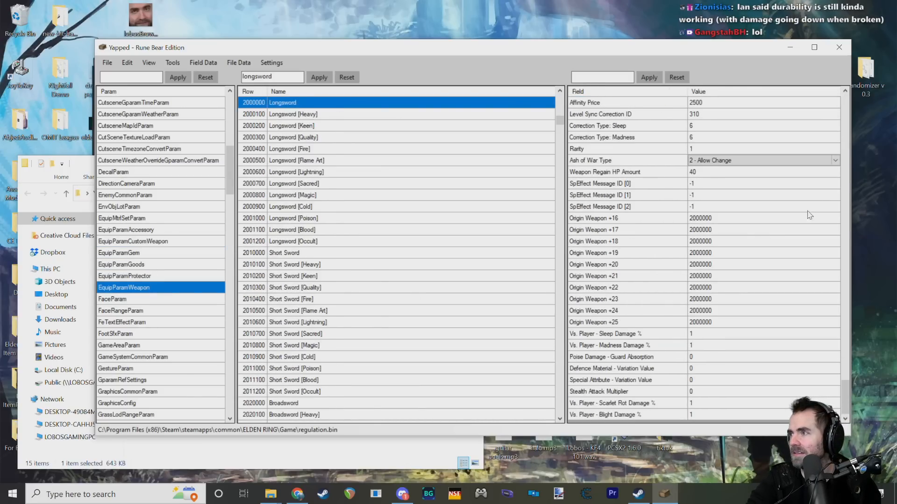
left_click(611, 185)
mouse_move(605, 192)
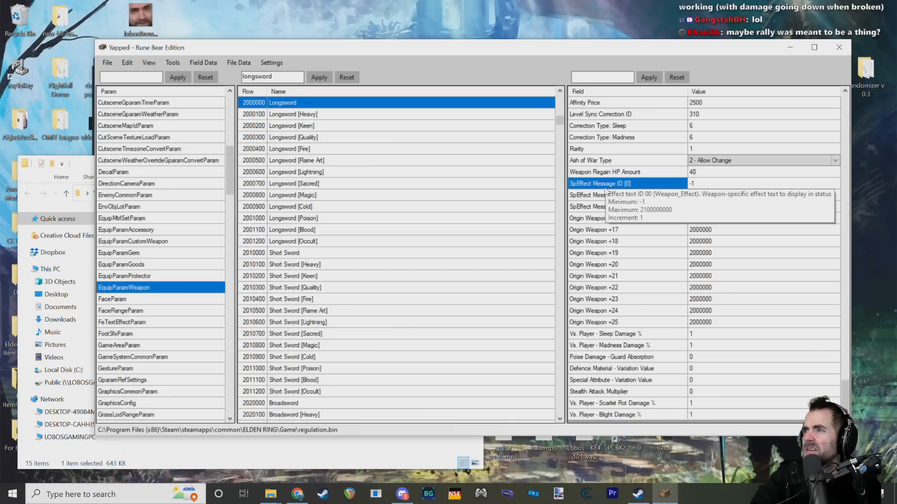
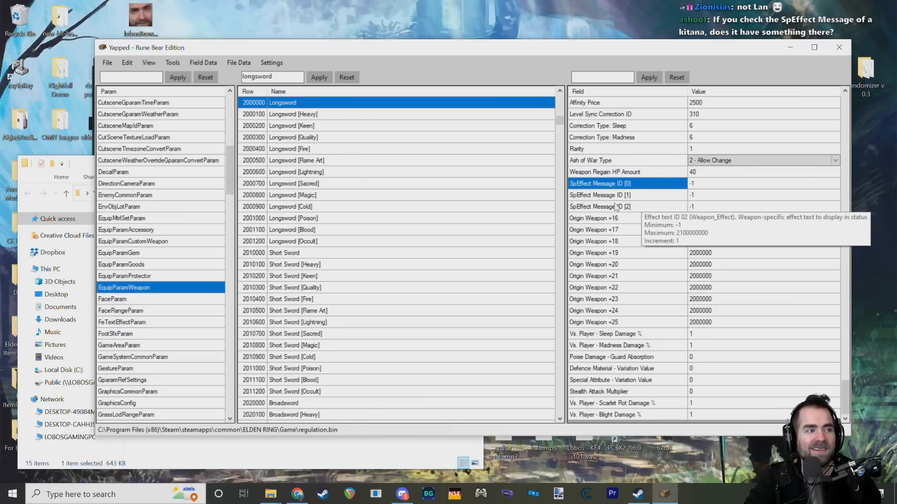
Step: Look briefly through the neighbouring equipment params, including EquipMtrlSetParam and EquipParamGem, and open EquipParamCustomWeapon
scroll(625, 209, "up", 3)
scroll(626, 234, "up", 15)
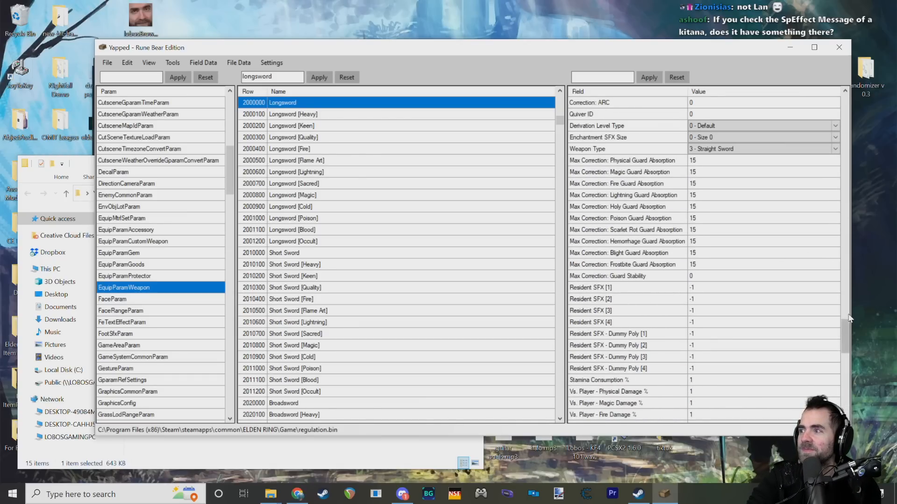
left_click(159, 229)
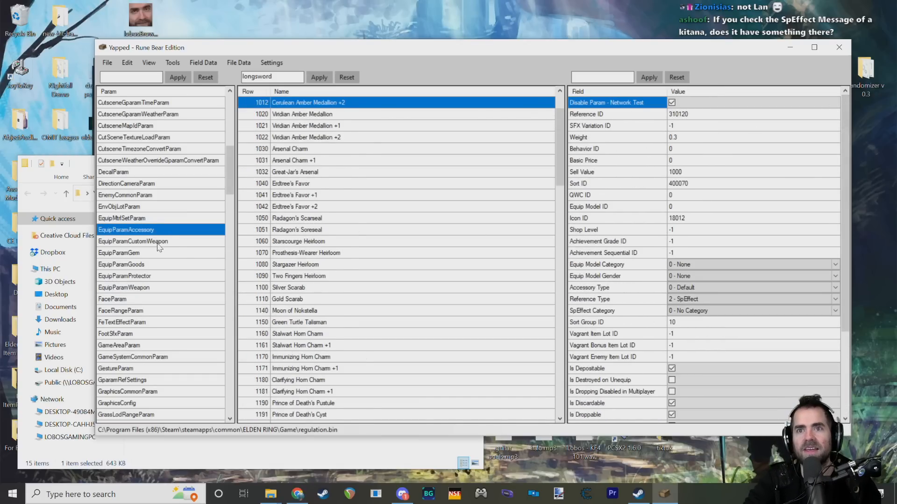
left_click(156, 254)
left_click(160, 218)
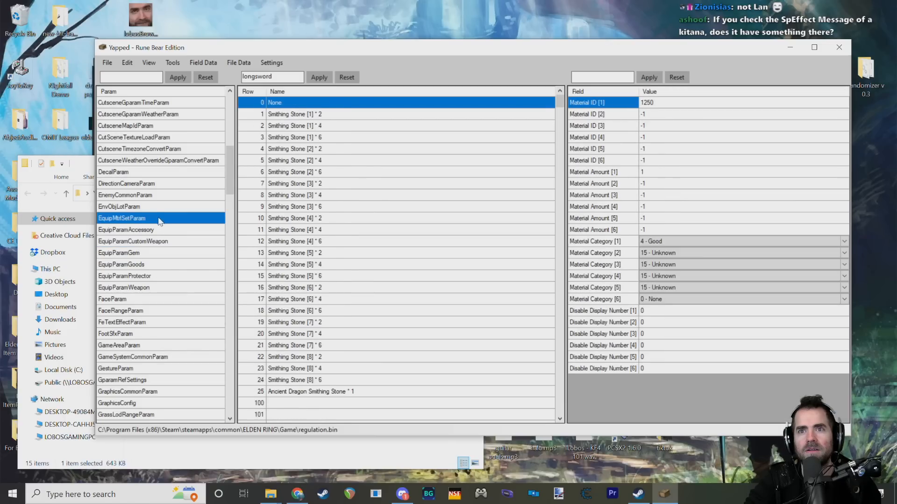
left_click(159, 241)
left_click(154, 276)
left_click(151, 286)
left_click(157, 253)
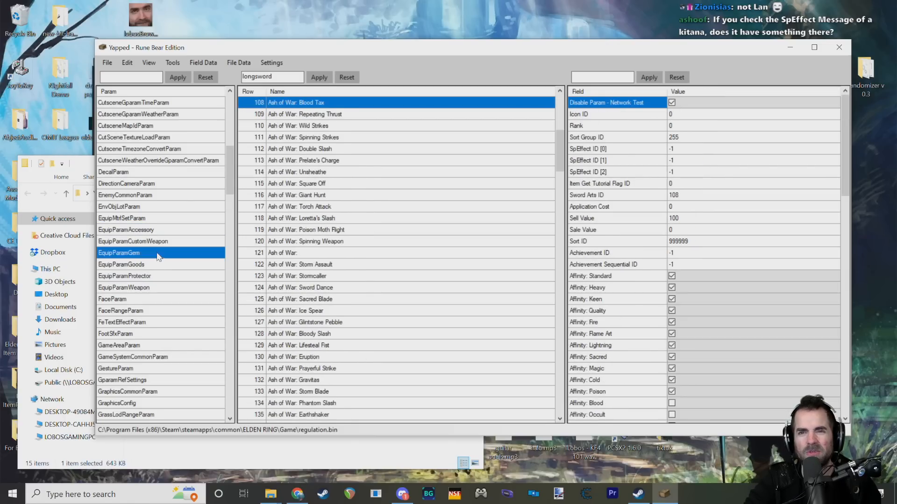
left_click(159, 242)
left_click(158, 252)
left_click(167, 241)
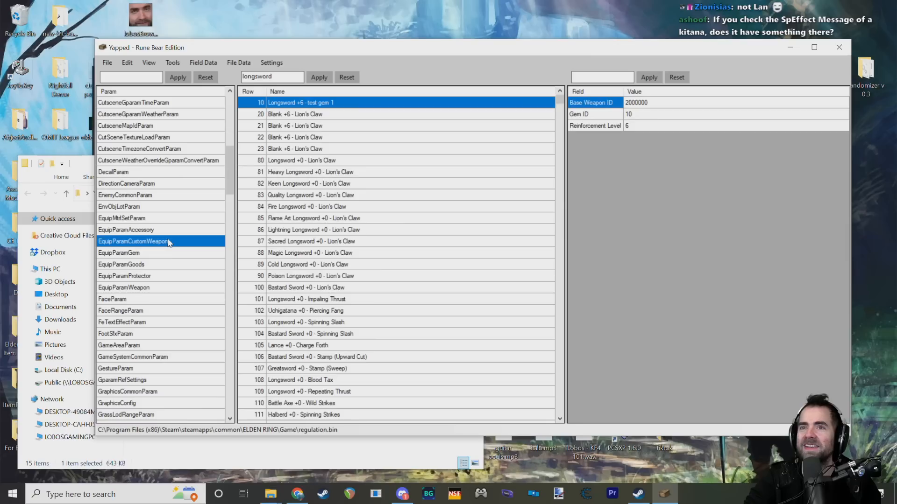
Step: Check the Base Weapon ID, Gem ID and Reinforcement Level of several Lion's Claw rows and of Longsword +0 - Glintblade Phalanx
left_click(316, 114)
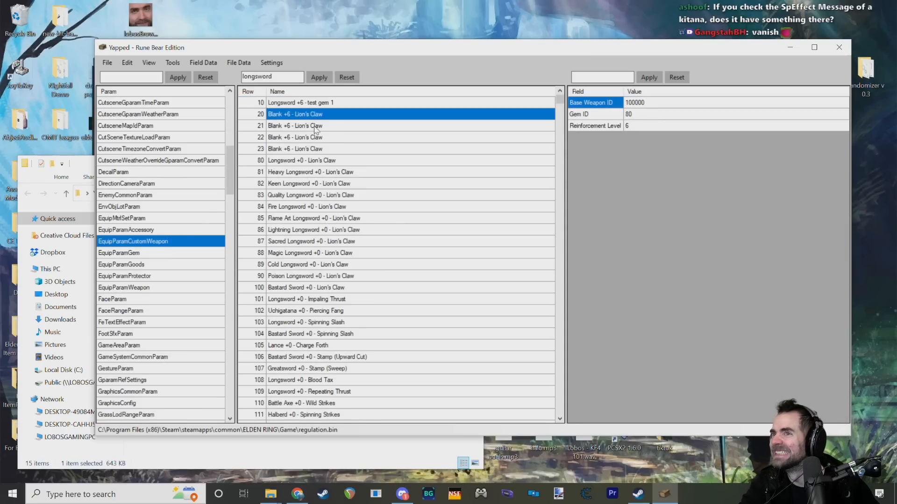
left_click(313, 149)
left_click(313, 195)
left_click(310, 241)
scroll(311, 243, "down", 11)
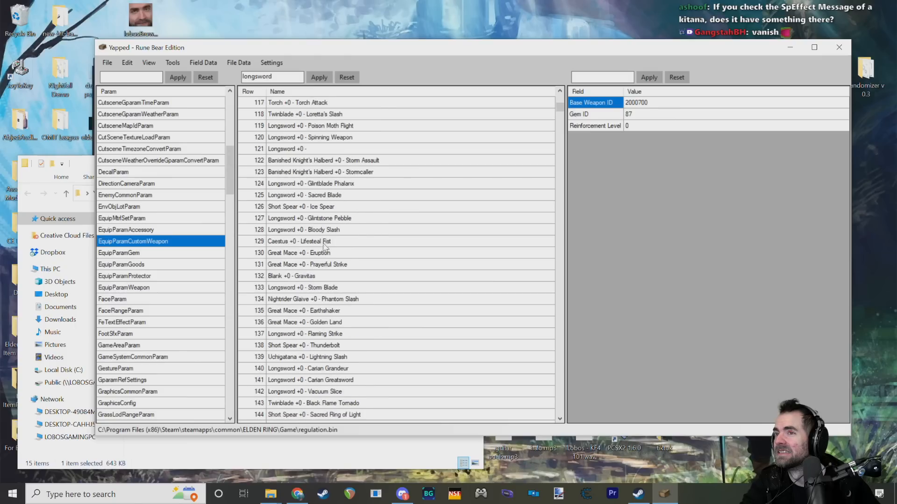
left_click(317, 183)
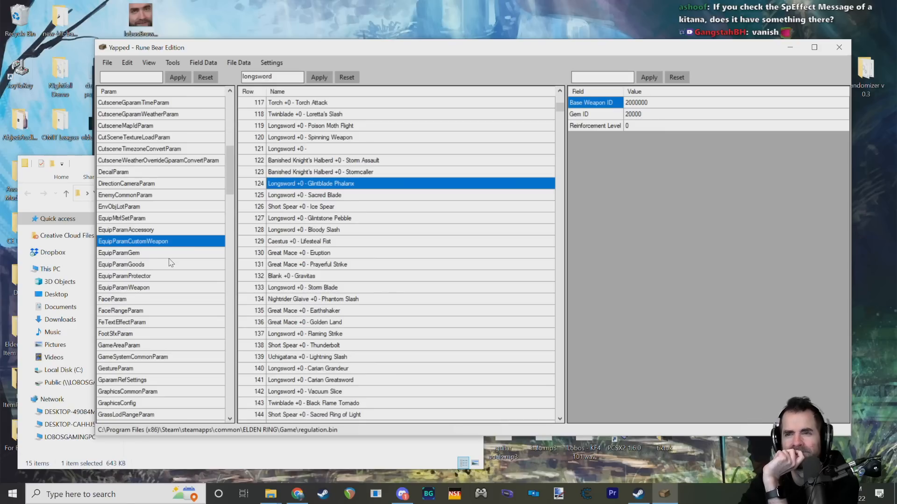
Step: Look through the EquipParamCustomWeapon row list for its weapon, upgrade level and skill combinations
scroll(332, 260, "down", 20)
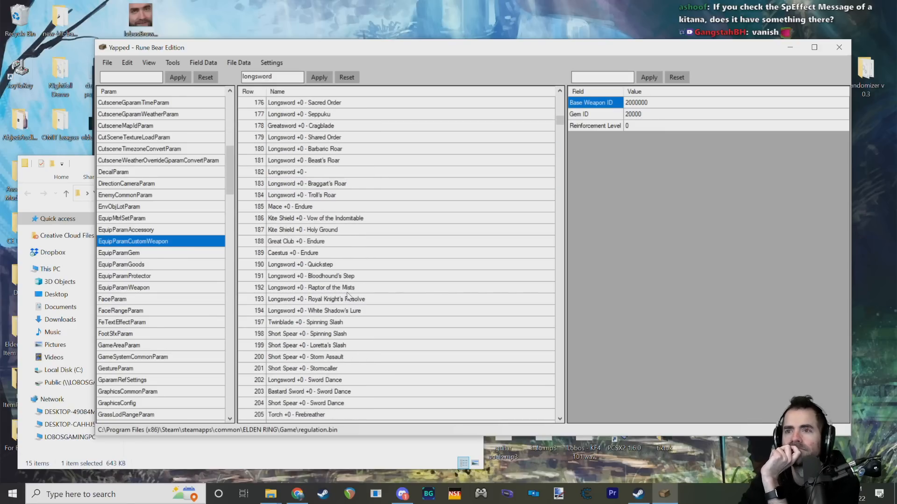
scroll(477, 209, "down", 8)
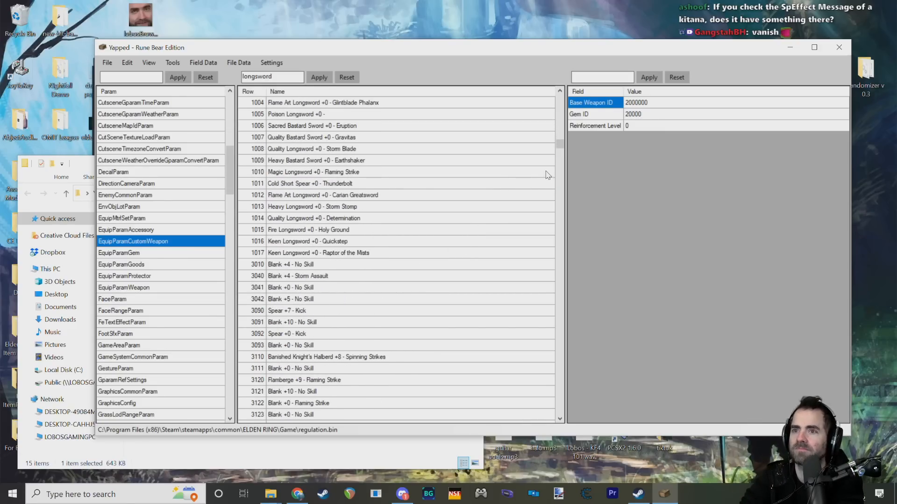
scroll(562, 147, "down", 3)
left_click_drag(563, 147, 569, 92)
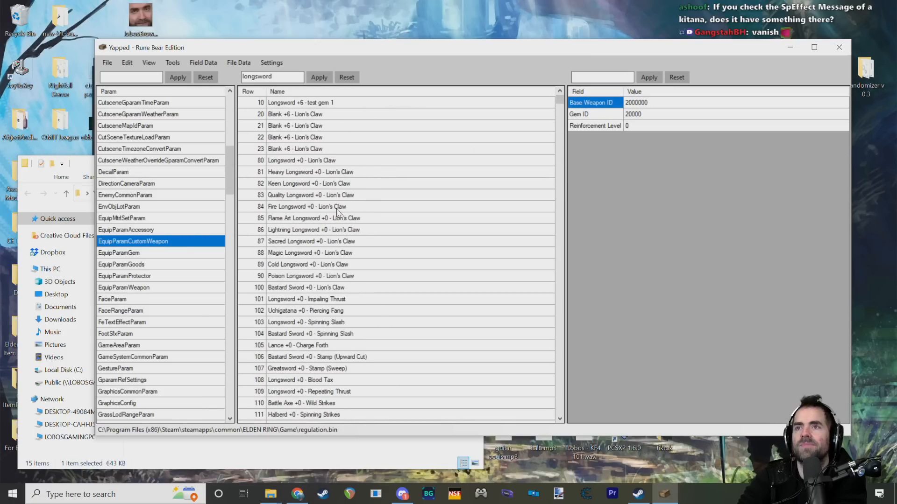
scroll(347, 143, "down", 2)
scroll(345, 150, "down", 15)
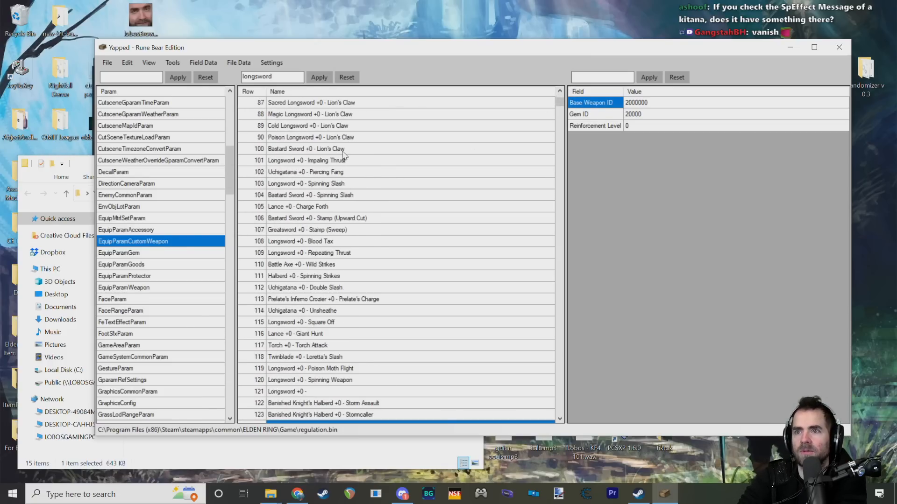
scroll(344, 158, "down", 20)
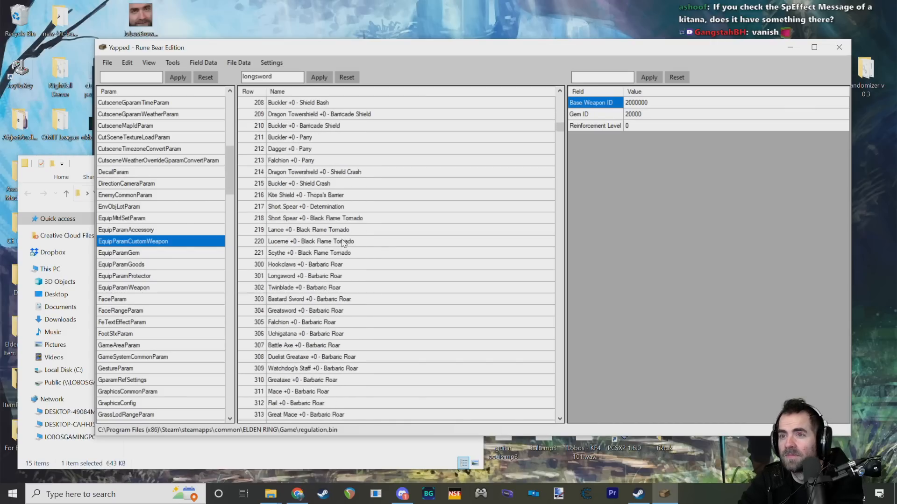
scroll(336, 260, "down", 20)
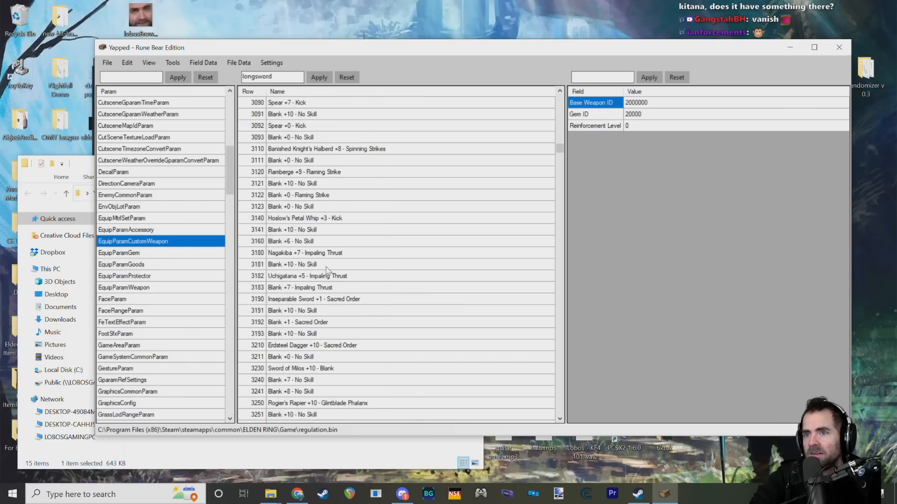
Step: Inspect the Blank +7 - Impaling Thrust and Spear +7 - Kick entries and look over the other preset weapons around them
left_click(308, 287)
scroll(313, 284, "up", 8)
scroll(320, 282, "down", 4)
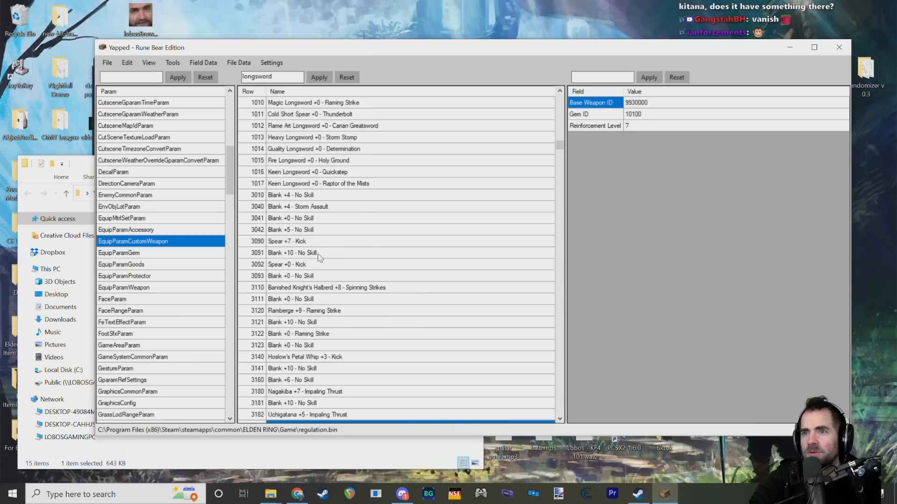
left_click(320, 241)
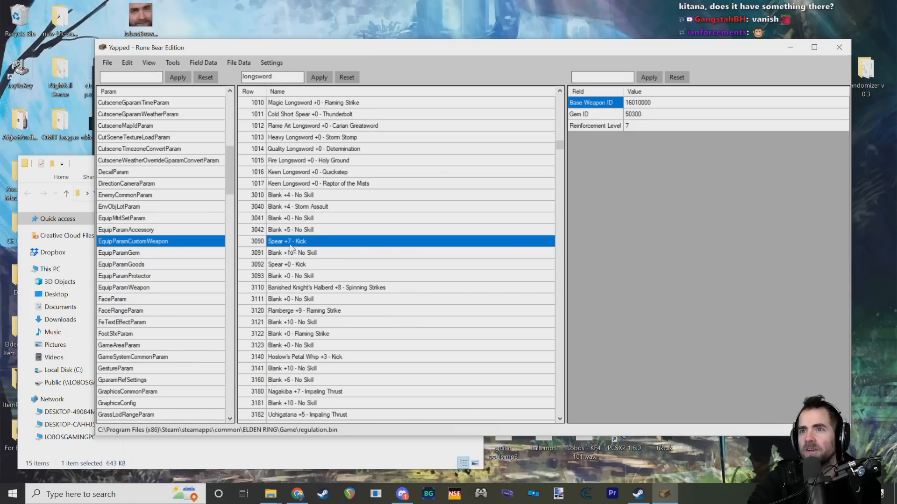
scroll(318, 266, "down", 2)
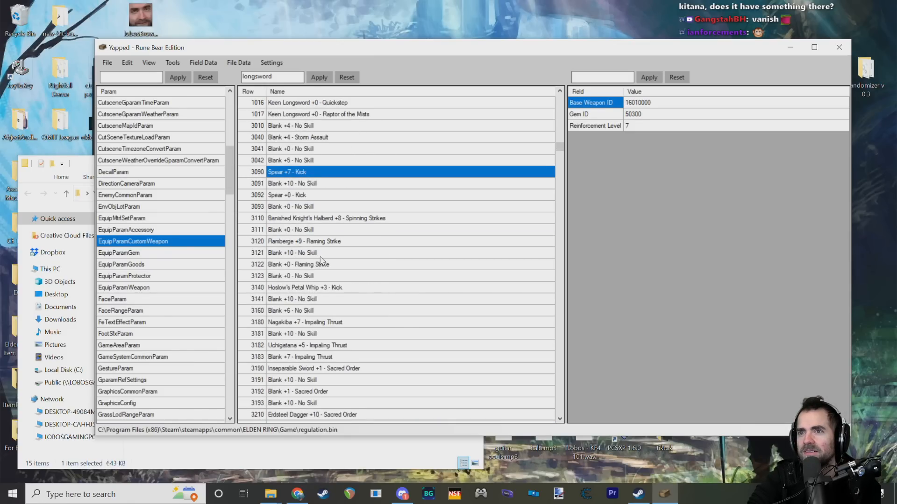
scroll(322, 258, "up", 2)
scroll(308, 244, "down", 12)
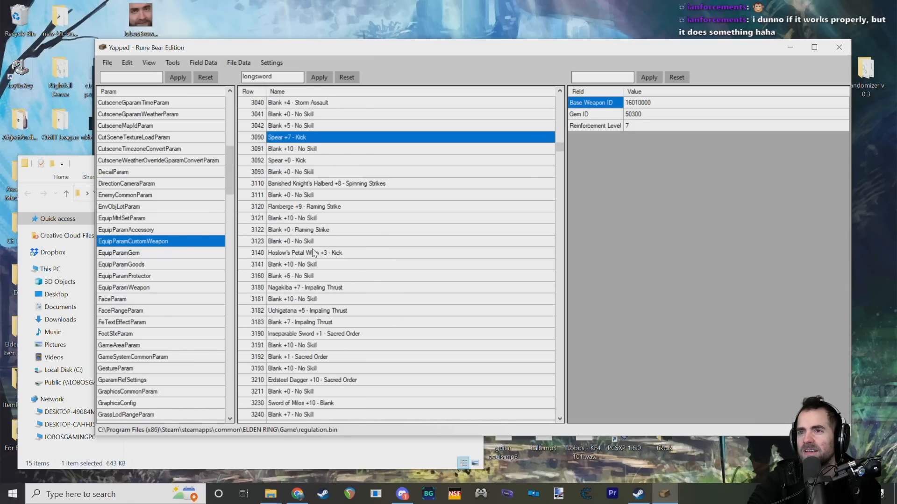
scroll(319, 241, "down", 2)
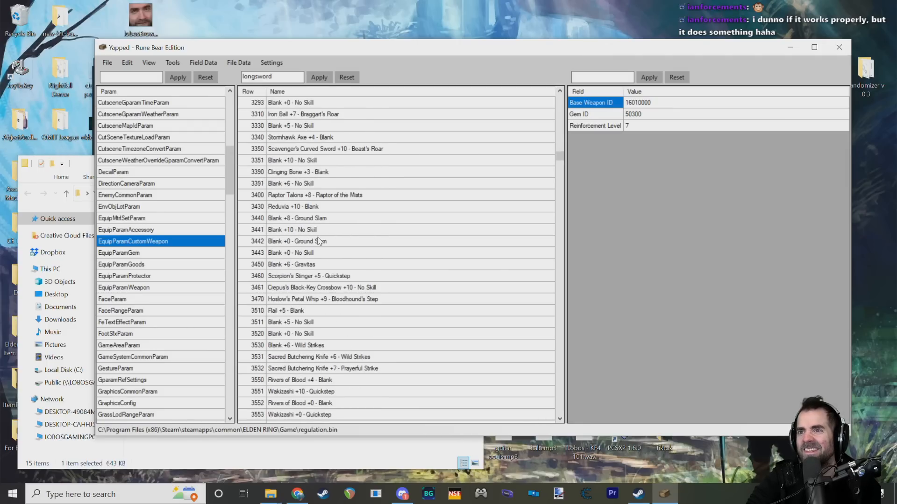
scroll(319, 241, "up", 10)
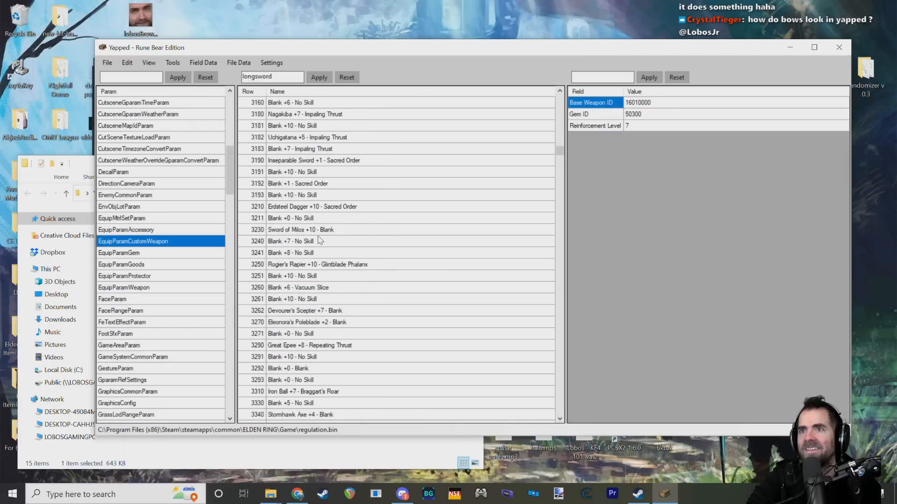
scroll(319, 241, "up", 1)
Step: Examine the Gem ID and Reinforcement Level fields of the Spear +7 - Kick entry
left_click(639, 114)
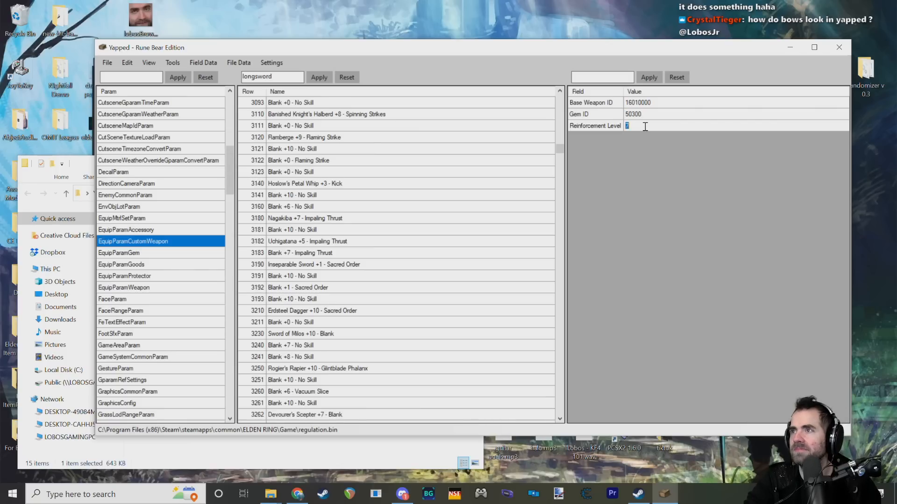
left_click(602, 125)
left_click(603, 113)
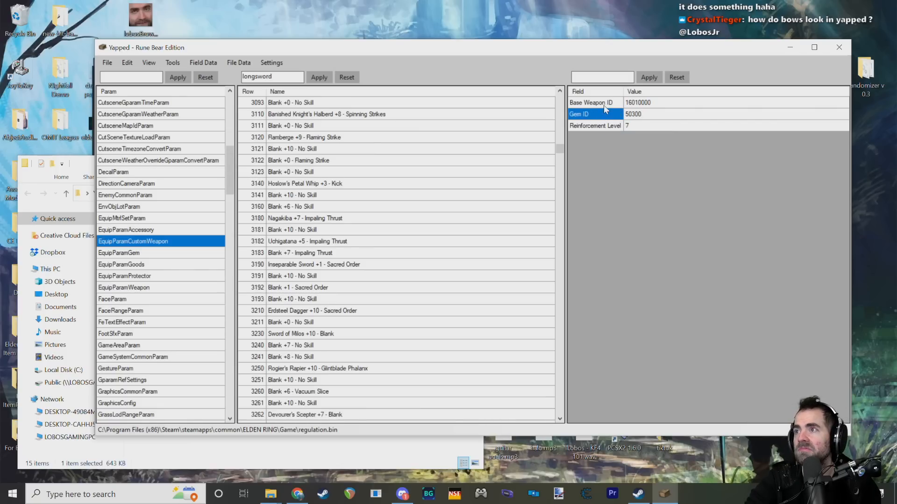
left_click(654, 114)
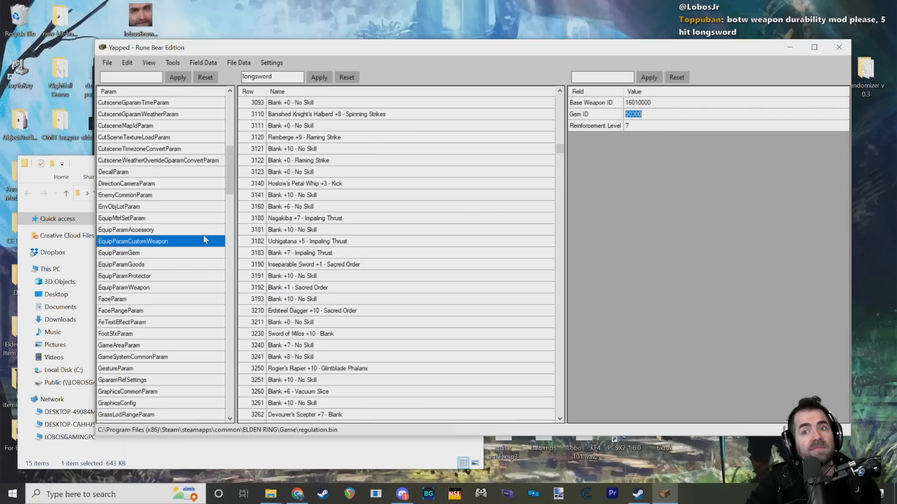
Step: Open CharaInitParam and filter its rows by "patches"
left_click_drag(231, 187, 233, 159)
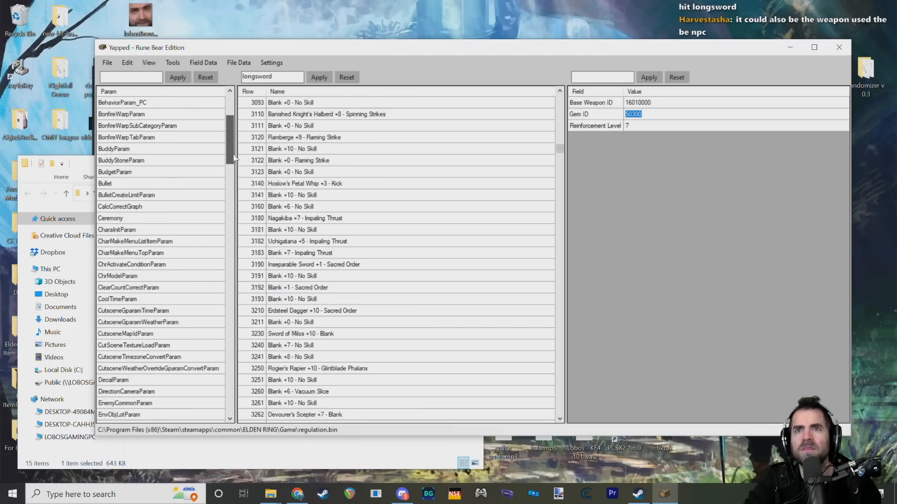
left_click(140, 229)
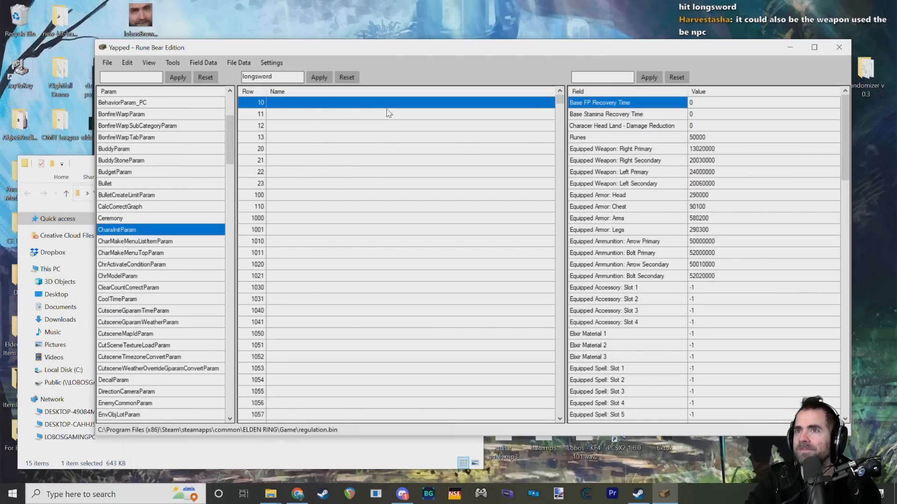
double_click(284, 78)
type("patches")
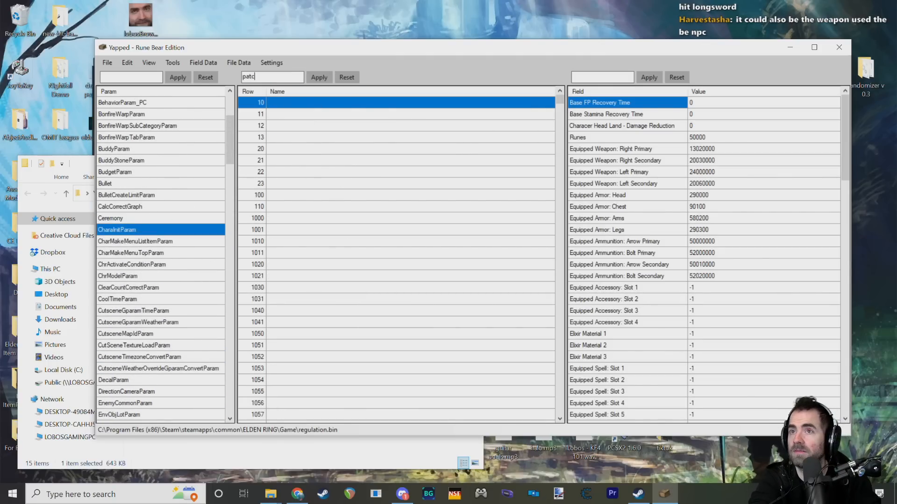
left_click(319, 77)
Step: Compare the equipped primary and secondary weapon fields across the Patches rows 23090, 23091 and 23092
left_click(277, 108)
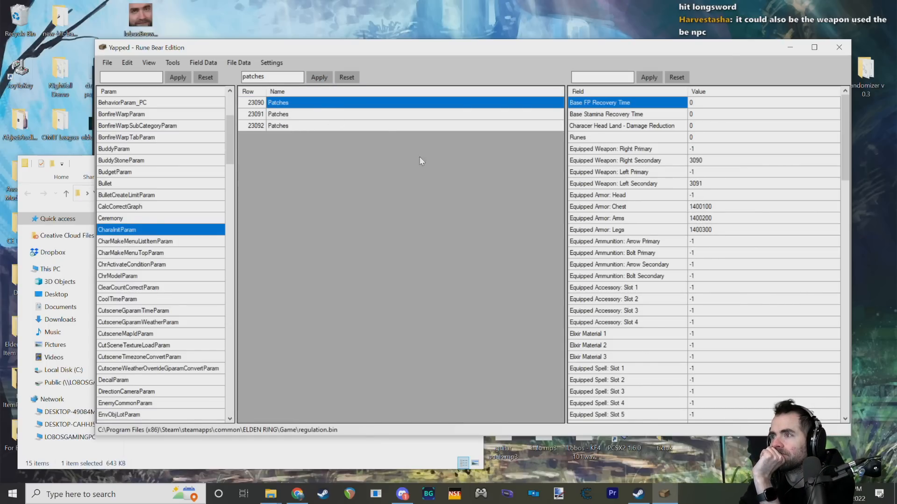
left_click(281, 115)
left_click(283, 125)
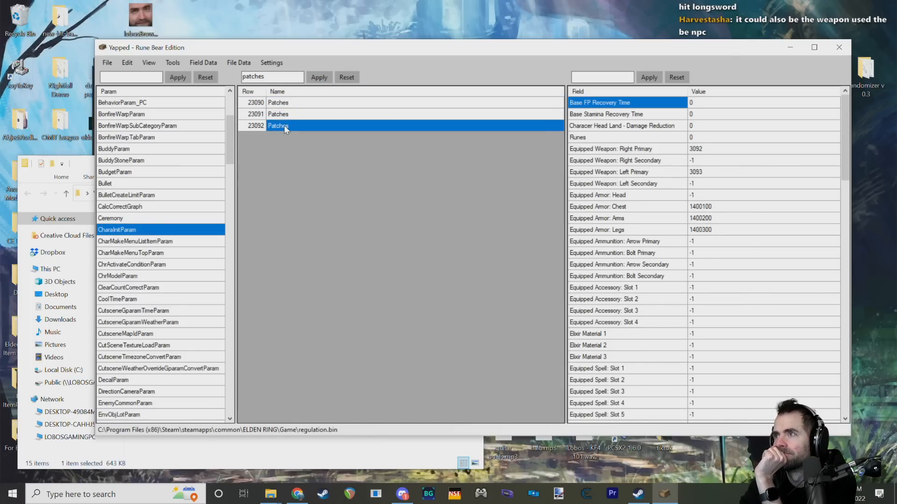
left_click(288, 115)
left_click(296, 103)
left_click(296, 114)
left_click(292, 126)
left_click(294, 115)
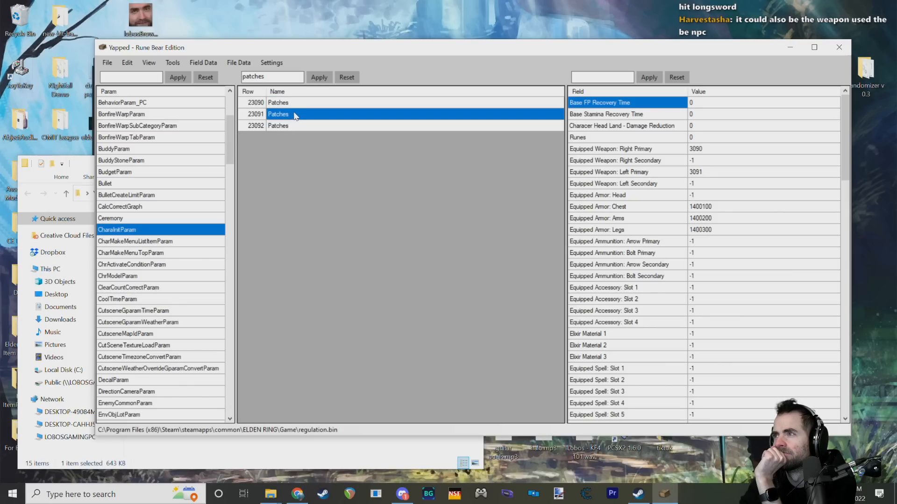
left_click(299, 104)
left_click(304, 116)
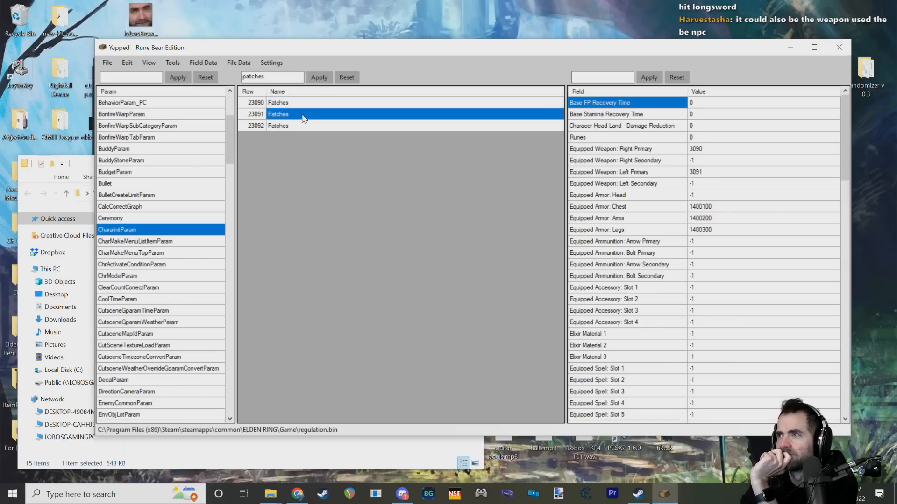
left_click(310, 104)
left_click(312, 113)
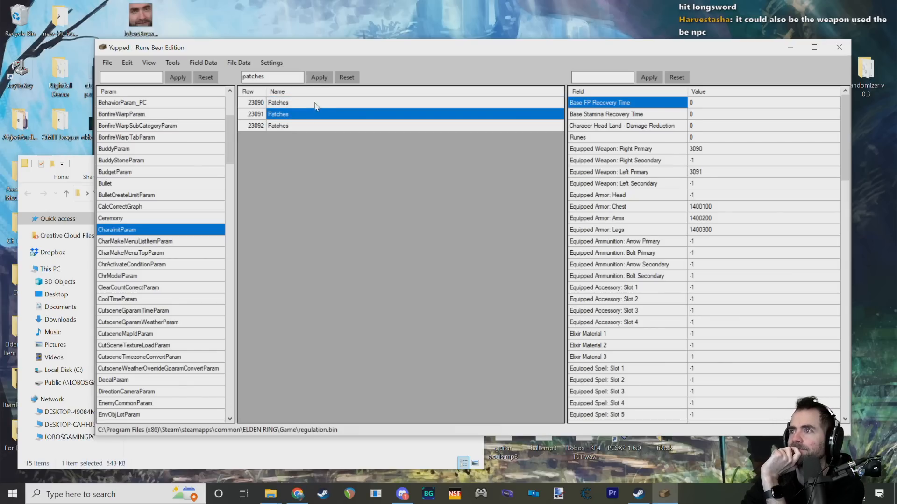
left_click(314, 103)
left_click(313, 115)
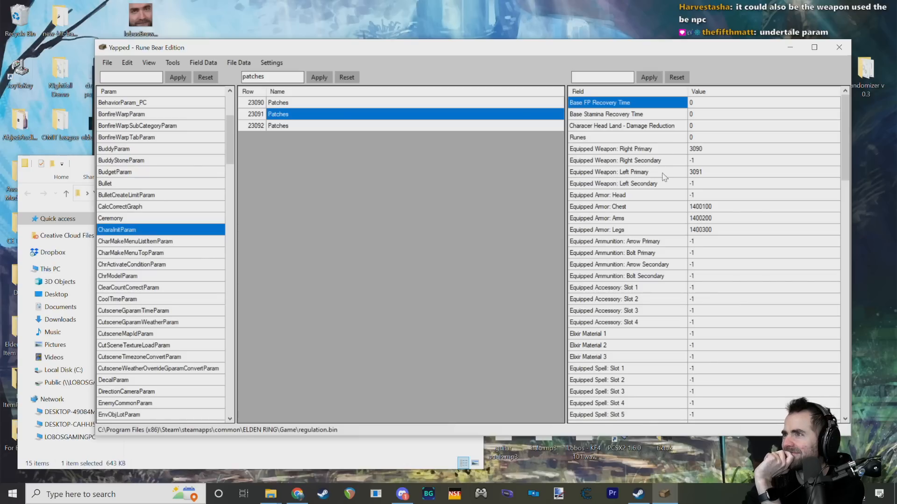
left_click(326, 103)
left_click(327, 115)
left_click(329, 103)
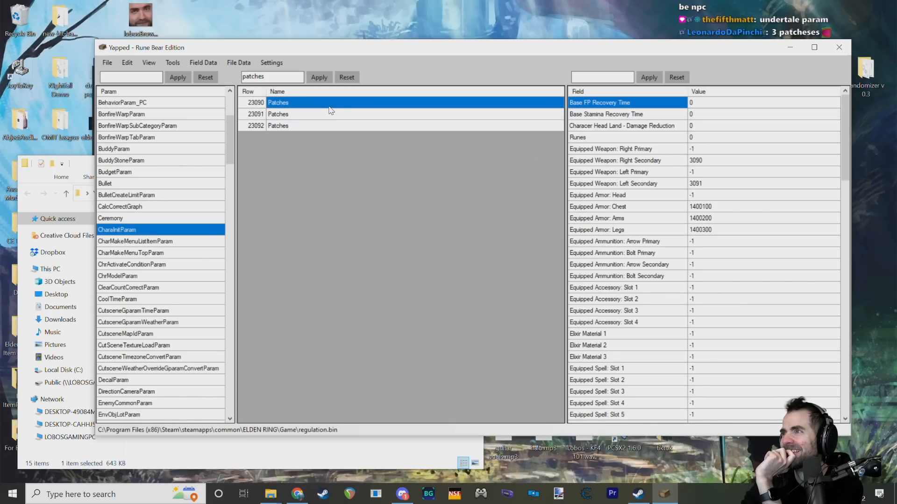
left_click(333, 102)
left_click(332, 115)
left_click(333, 107)
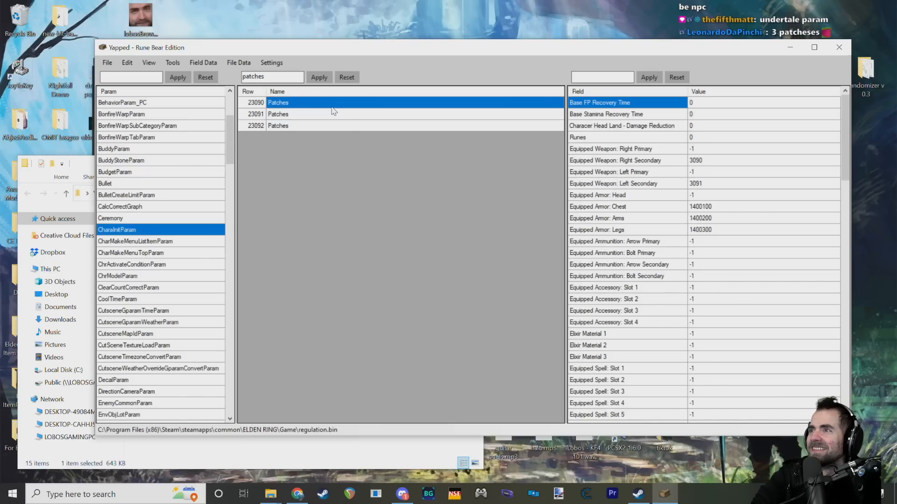
left_click(335, 116)
left_click(330, 127)
left_click(331, 115)
left_click(333, 114)
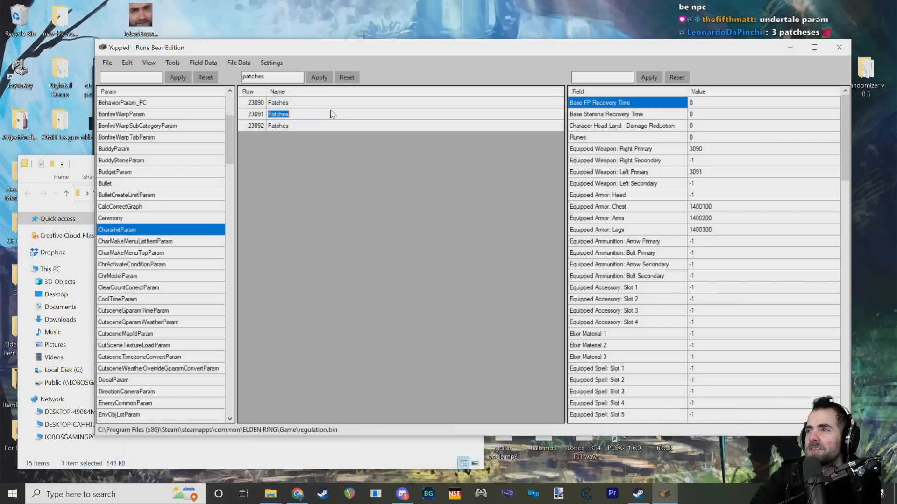
Step: Go through the three Patches rows repeatedly to examine which right and left weapon slots each one fills
left_click(285, 125)
left_click(285, 105)
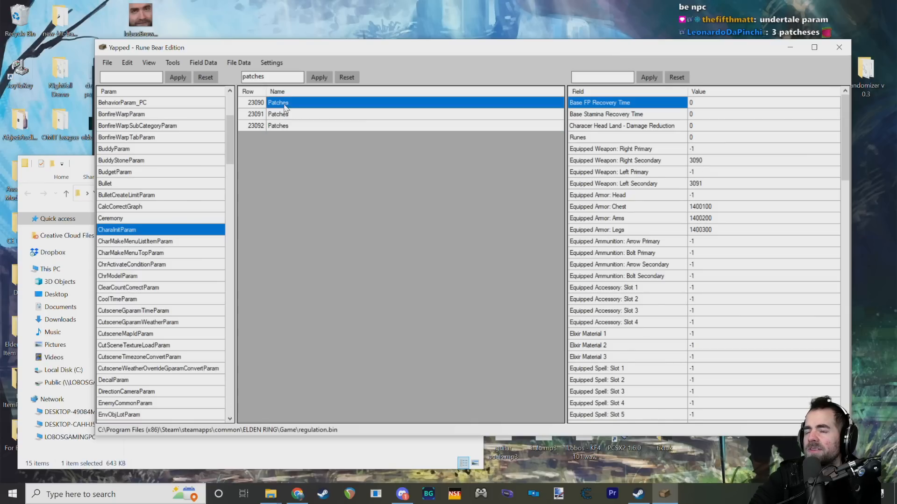
left_click(283, 115)
left_click(280, 125)
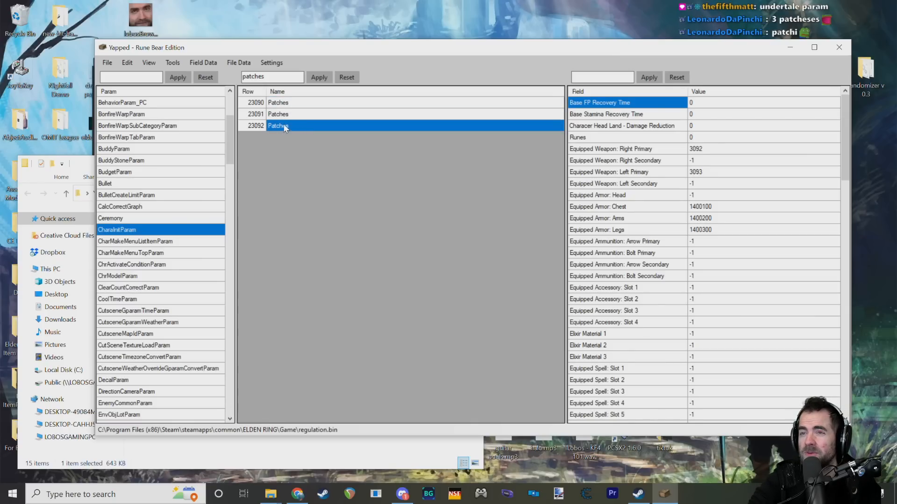
left_click(285, 102)
left_click(284, 114)
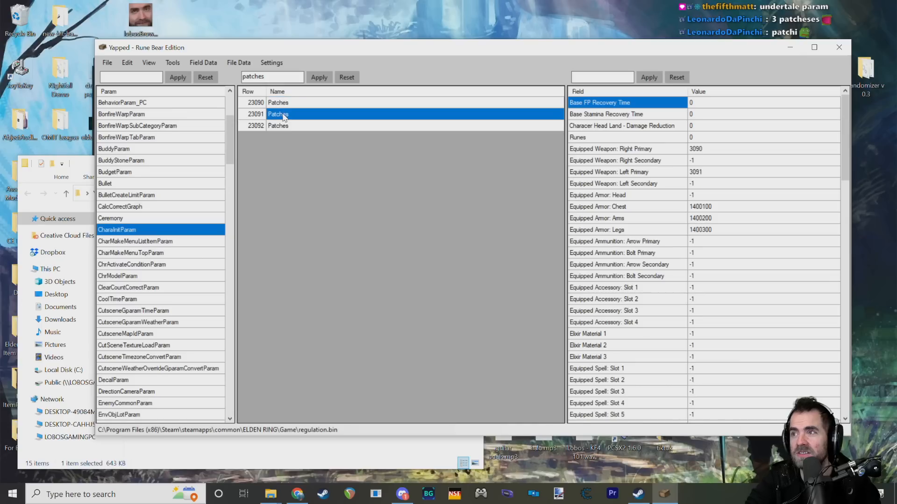
left_click(280, 124)
left_click(285, 115)
left_click(285, 104)
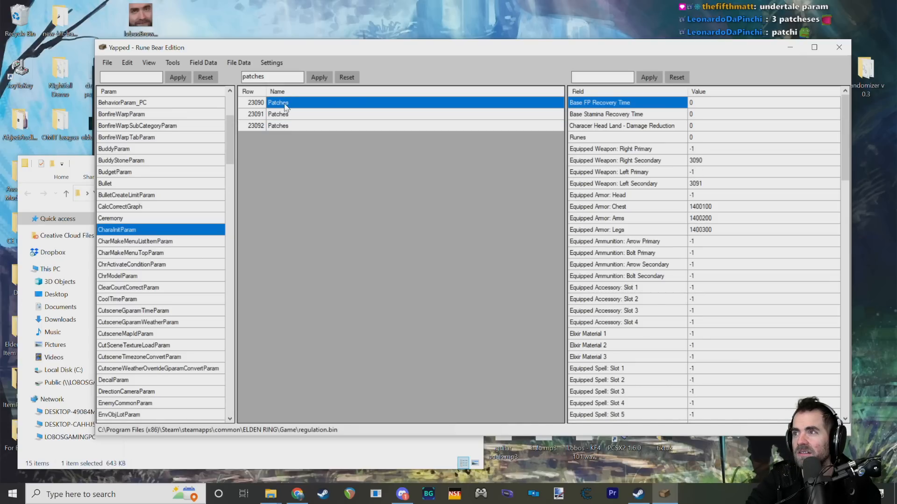
left_click(287, 114)
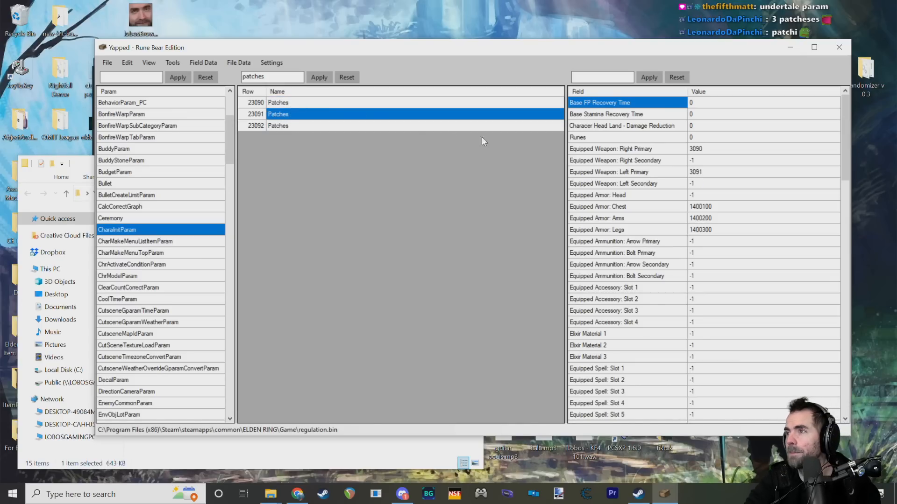
left_click(286, 105)
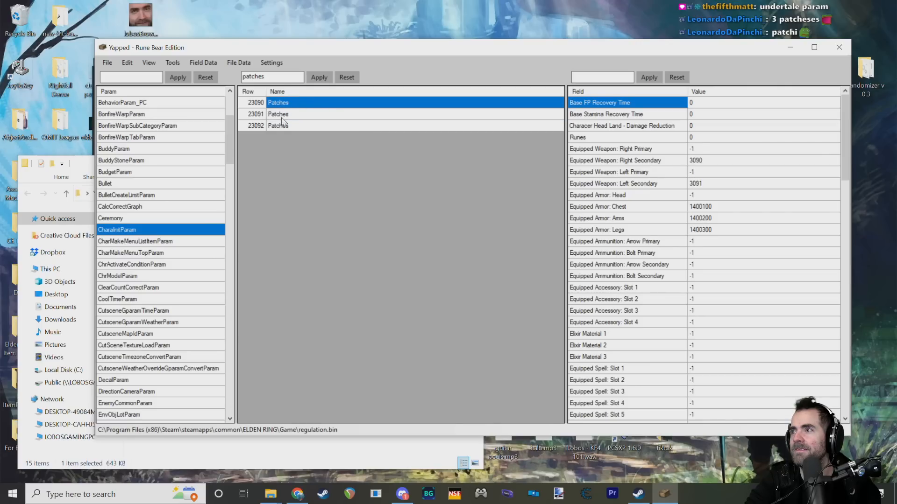
left_click(283, 114)
left_click(284, 126)
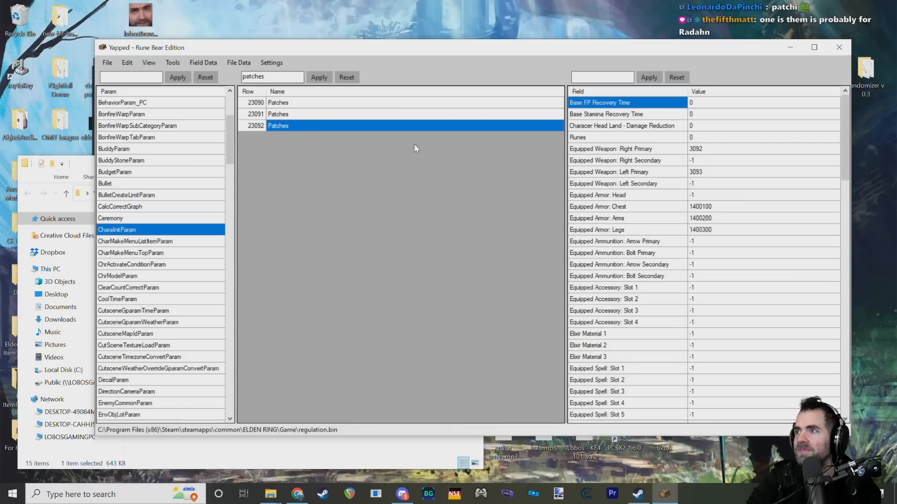
left_click(277, 114)
left_click(282, 105)
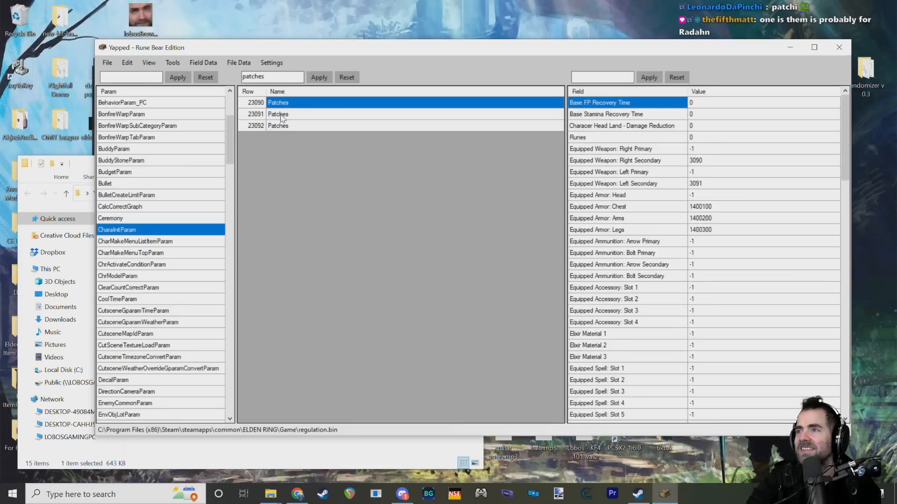
Step: Compare the right and left weapon slots of Patches row 23091 with those of rows 23090 and 23092
left_click(282, 116)
left_click(281, 116)
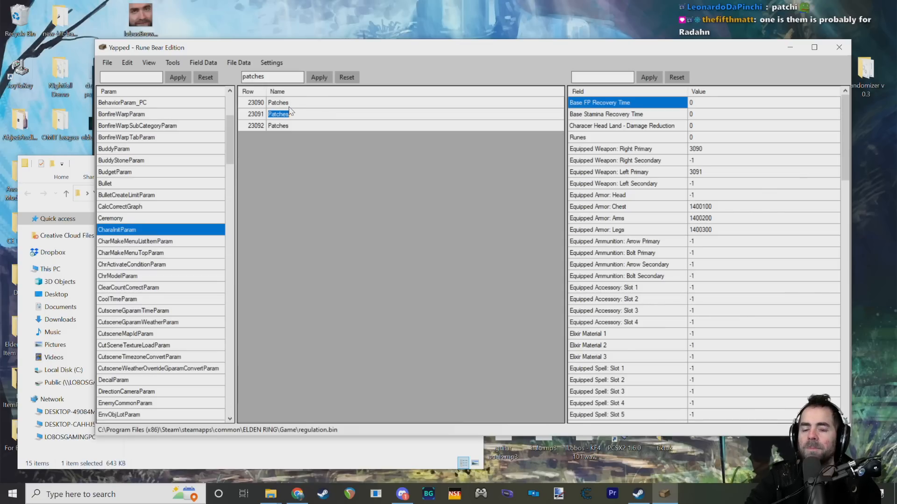
left_click(289, 107)
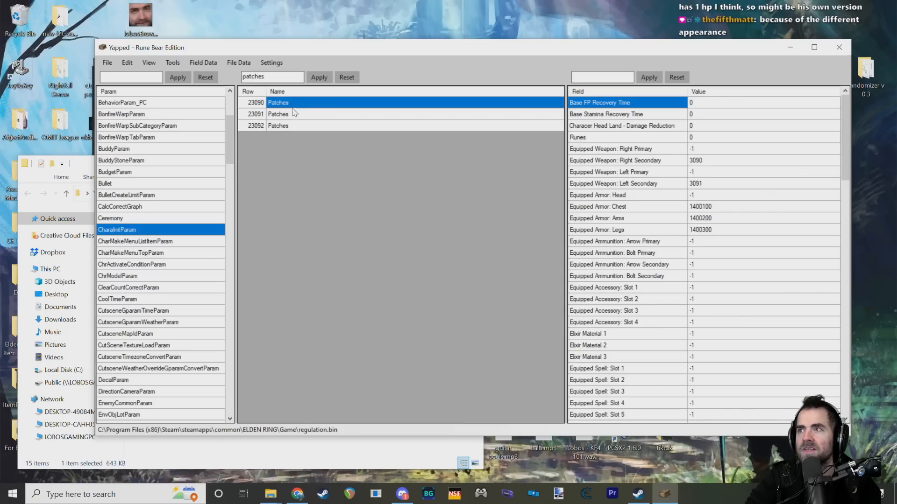
left_click(292, 114)
left_click(291, 105)
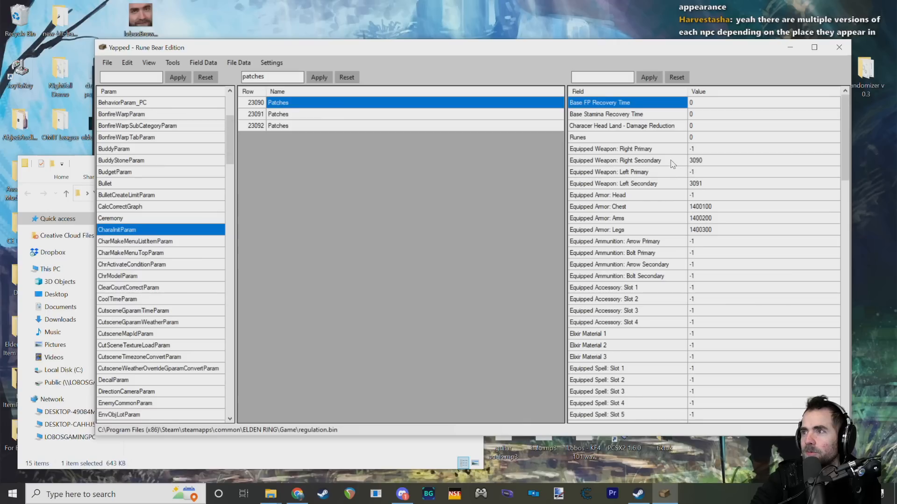
left_click(276, 115)
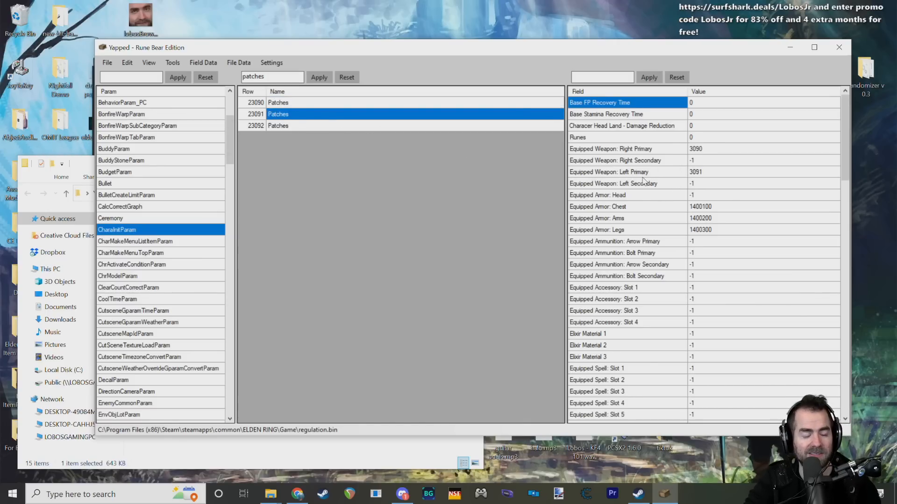
mouse_move(601, 198)
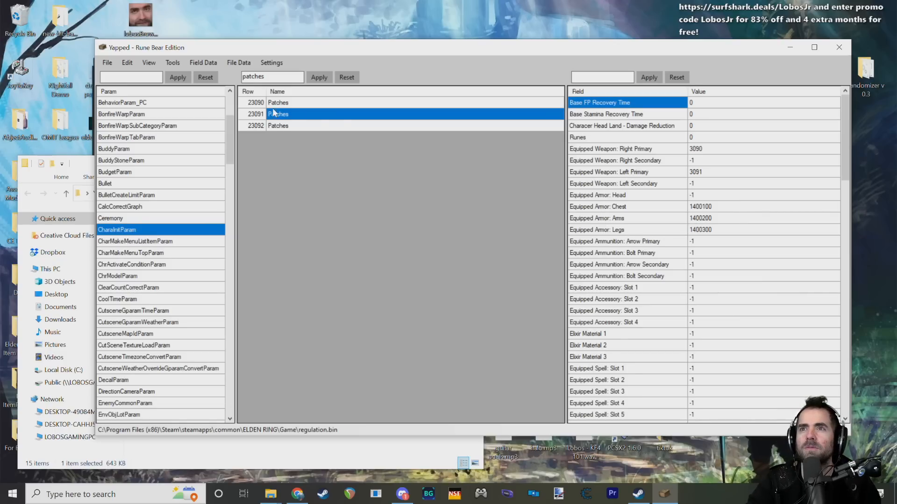
key("Up")
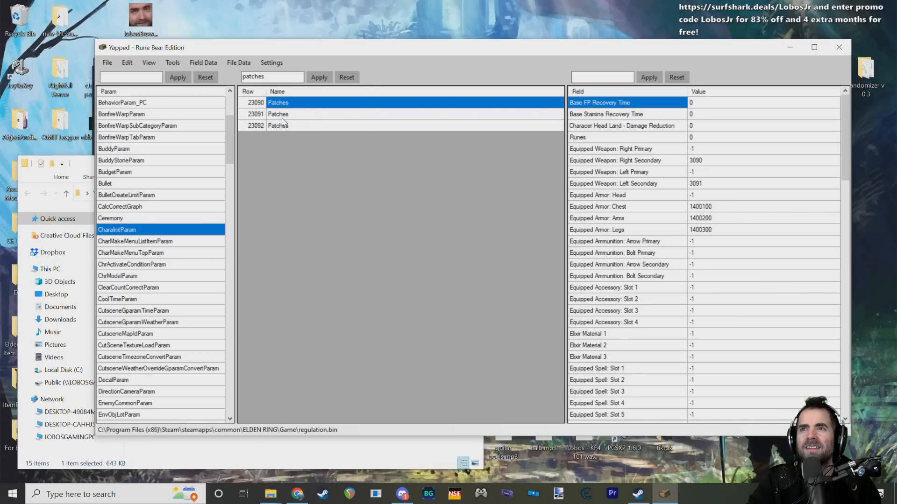
key("Down")
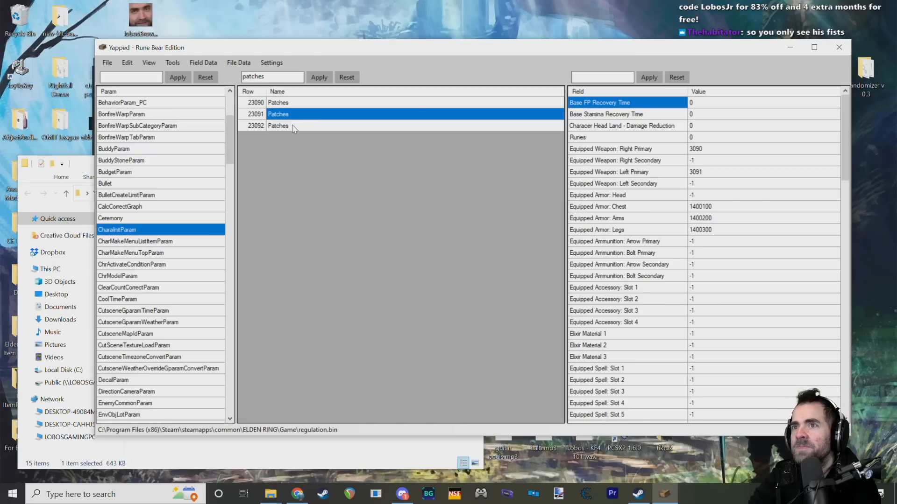
key("Down")
key("Up")
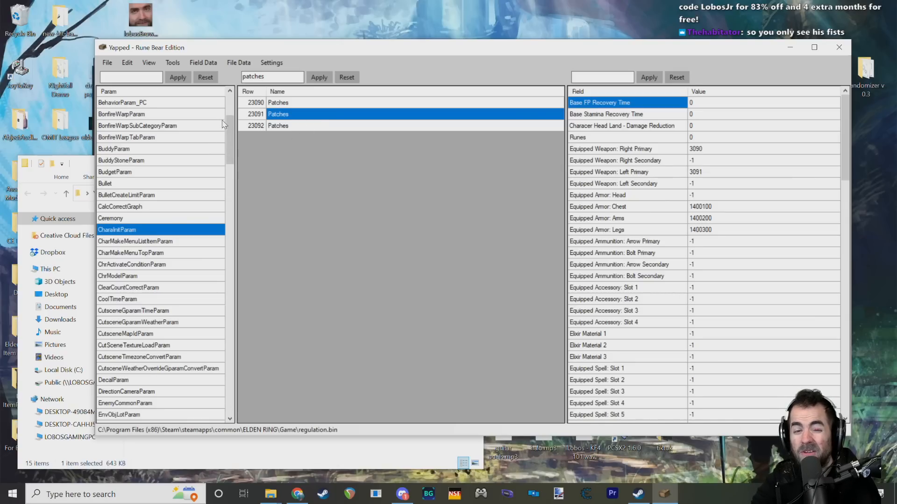
key("Up")
left_click(255, 115)
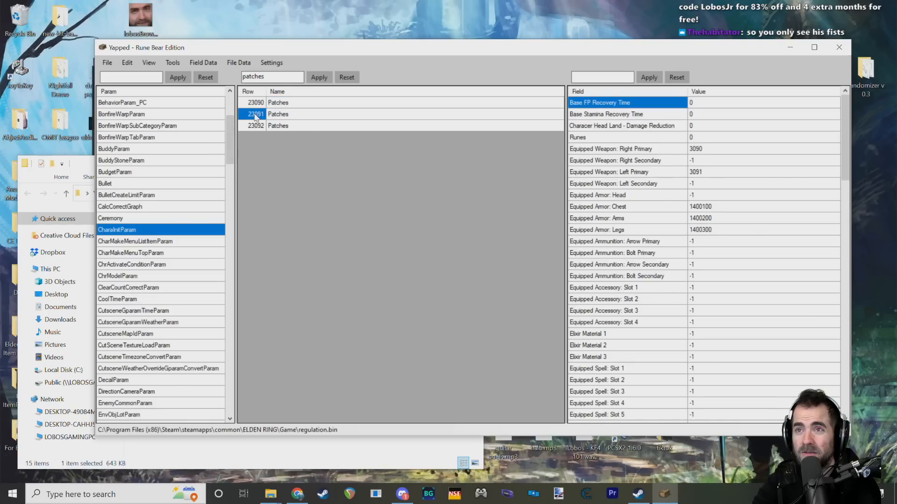
left_click(256, 103)
left_click(271, 102)
left_click(275, 113)
left_click(256, 103)
left_click(255, 115)
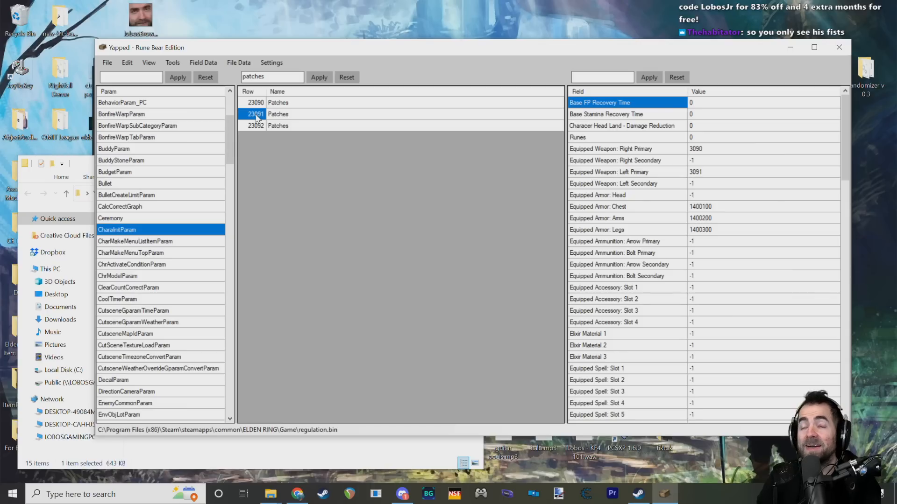
left_click_drag(231, 140, 228, 93)
left_click_drag(111, 39, 149, 64)
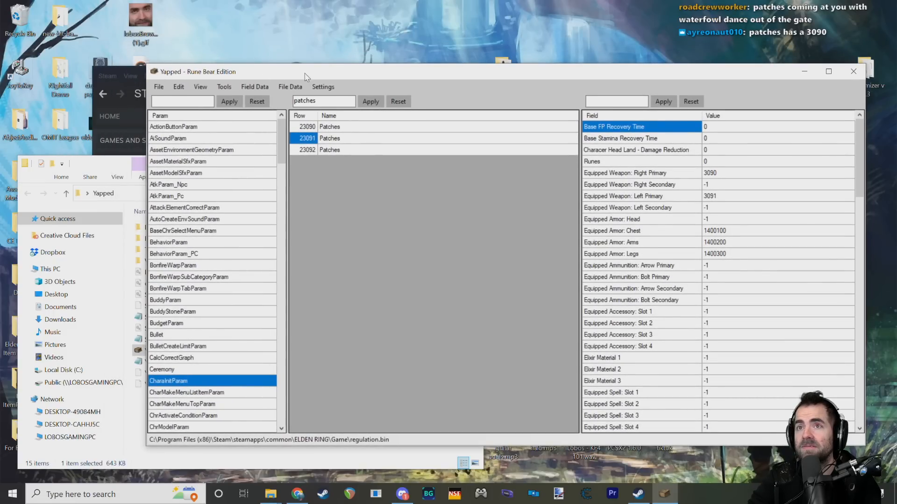
left_click_drag(304, 73, 272, 63)
scroll(186, 301, "down", 3)
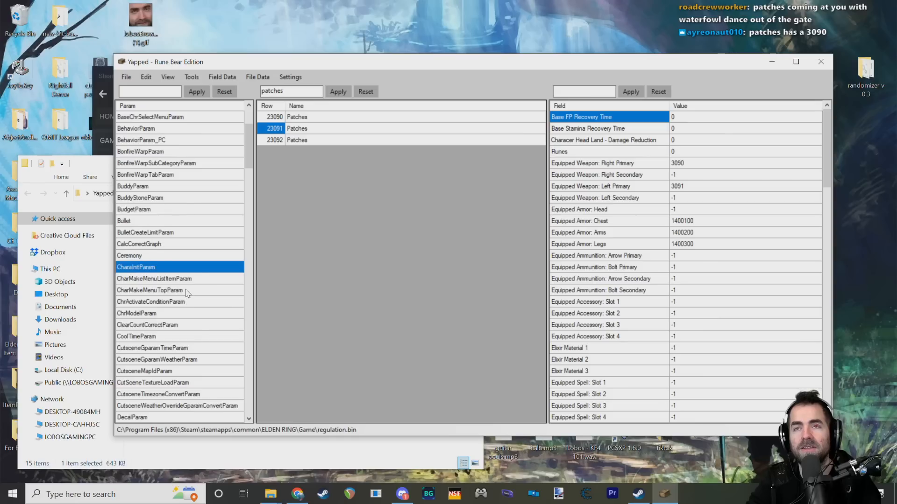
scroll(192, 280, "up", 3)
scroll(186, 308, "down", 8)
scroll(185, 305, "down", 5)
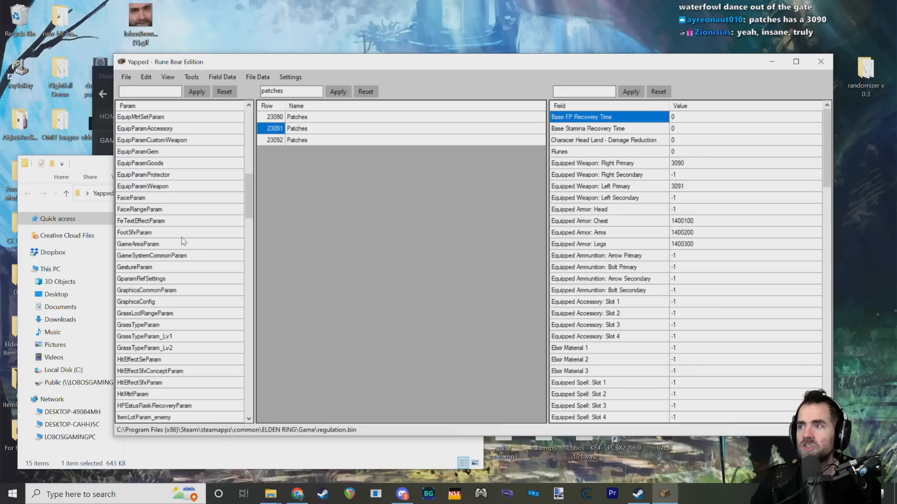
left_click(126, 78)
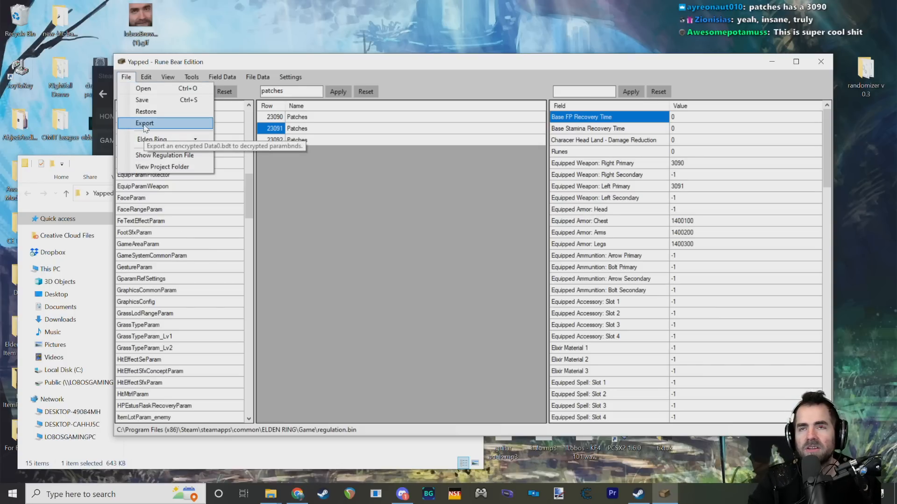
left_click(132, 82)
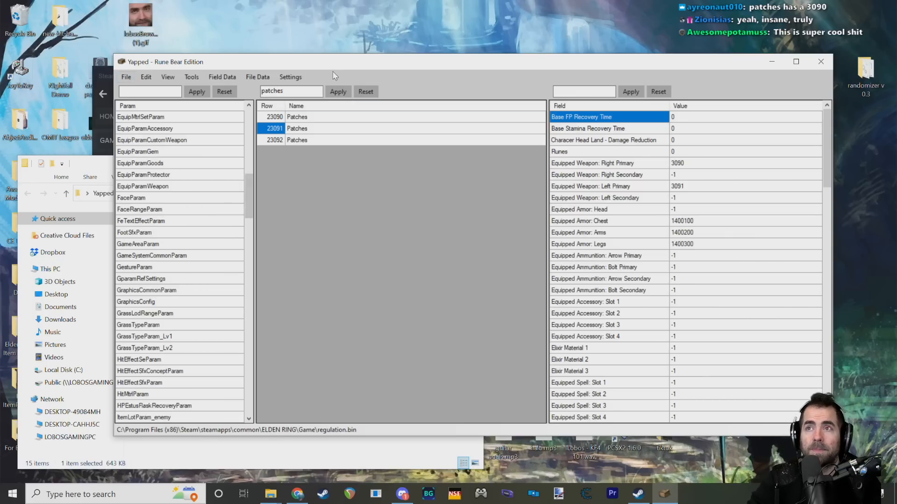
left_click_drag(338, 71, 327, 69)
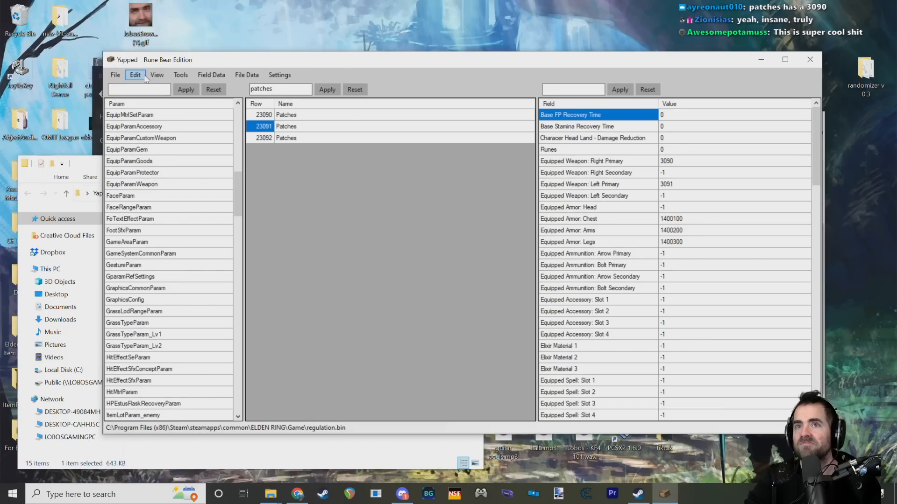
left_click(244, 467)
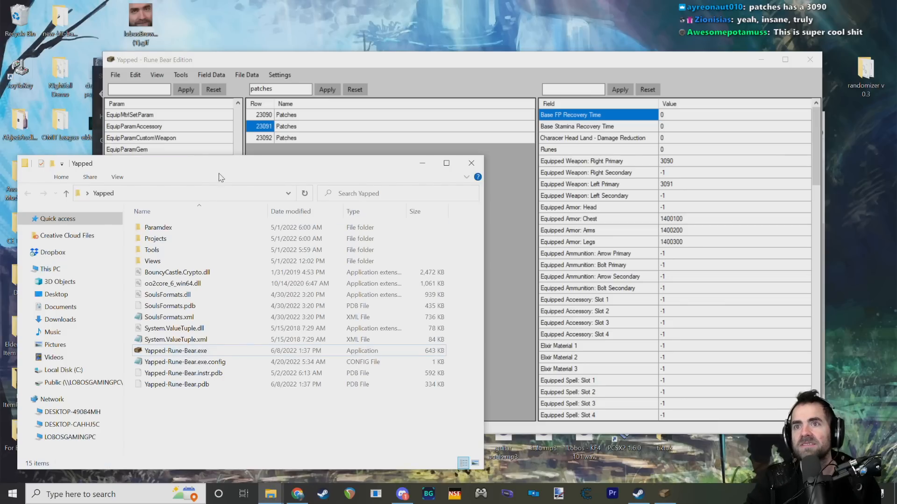
left_click_drag(224, 167, 367, 158)
left_click_drag(343, 59, 360, 62)
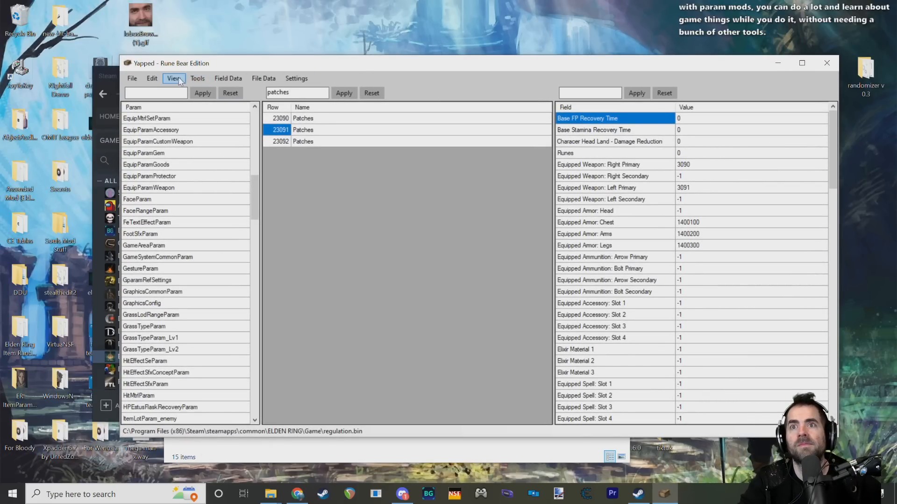
left_click_drag(257, 186, 255, 183)
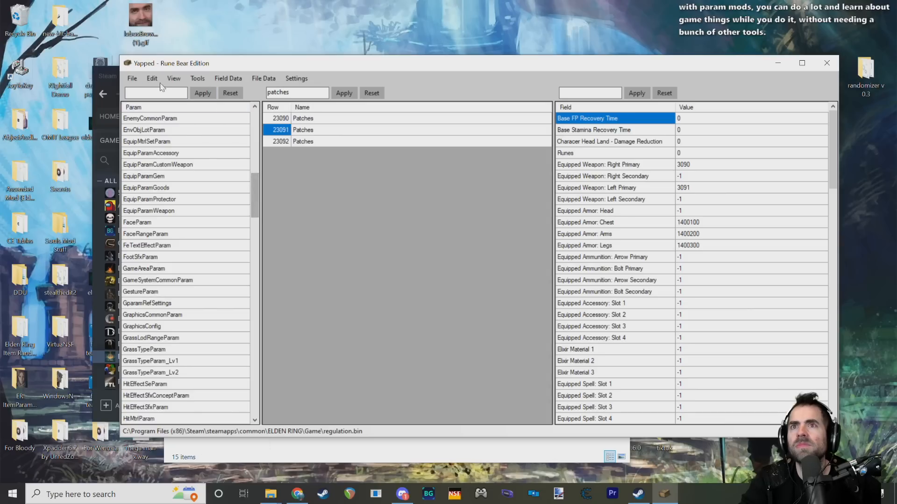
Step: Export the CharaInitParam data and dismiss the export notice
left_click(132, 80)
mouse_move(218, 80)
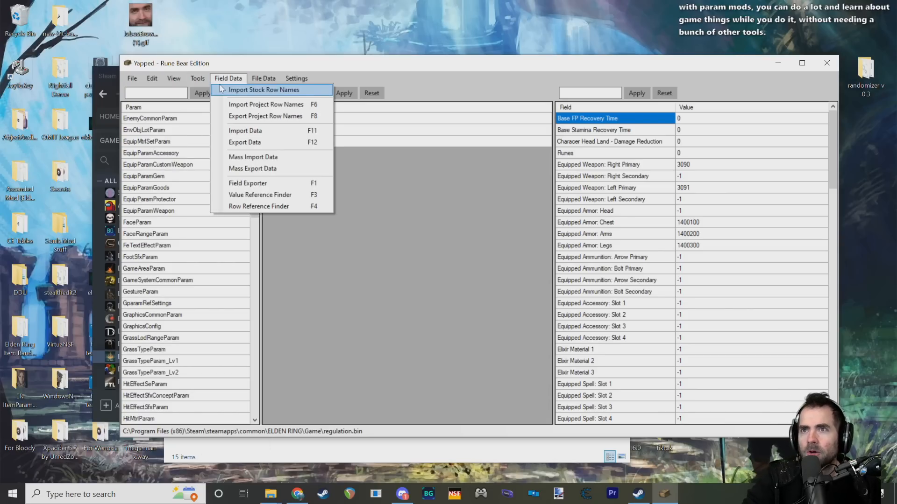
mouse_move(263, 78)
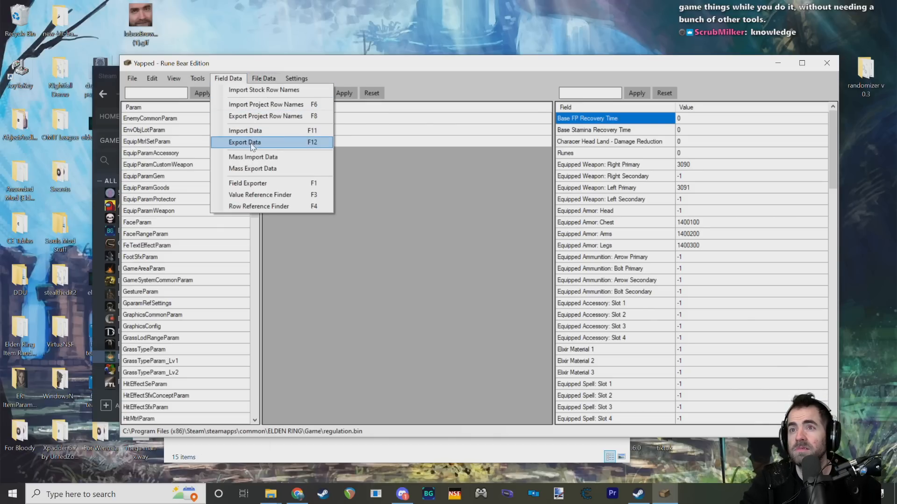
left_click(313, 145)
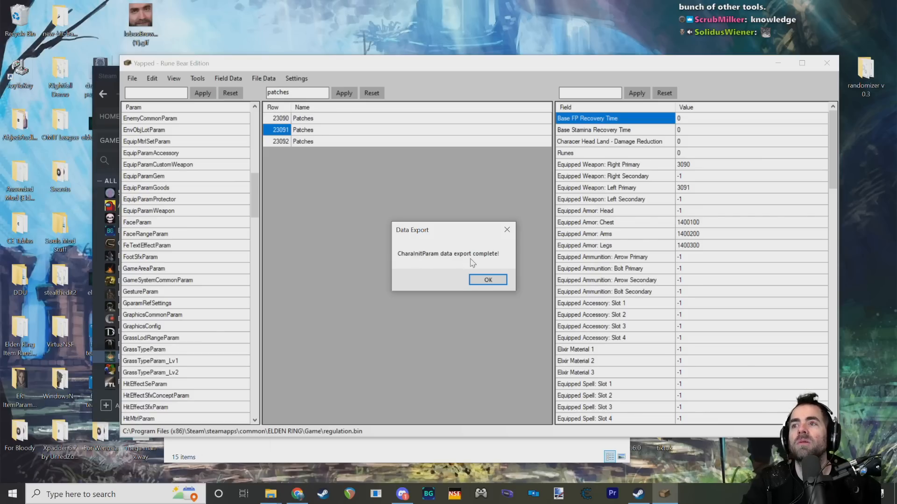
left_click(484, 283)
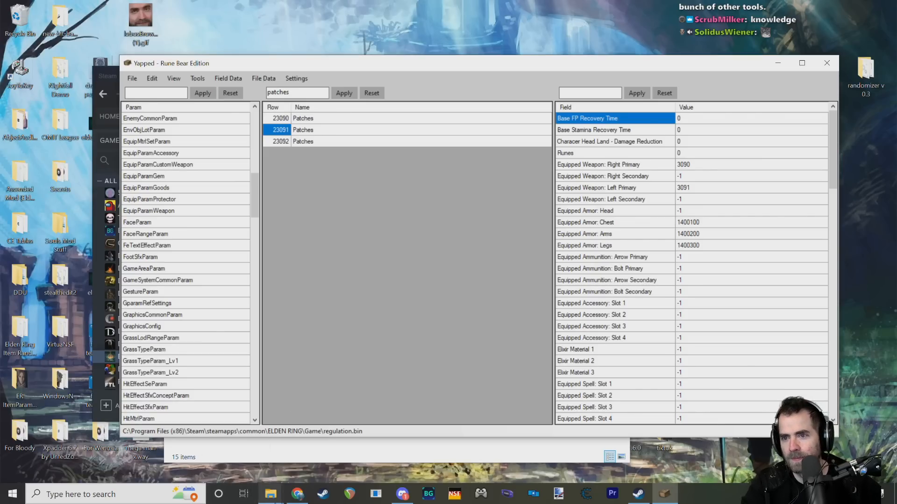
Step: Switch to the Yapped folder in File Explorer and open its Projects subfolder
mouse_move(271, 493)
left_click(316, 414)
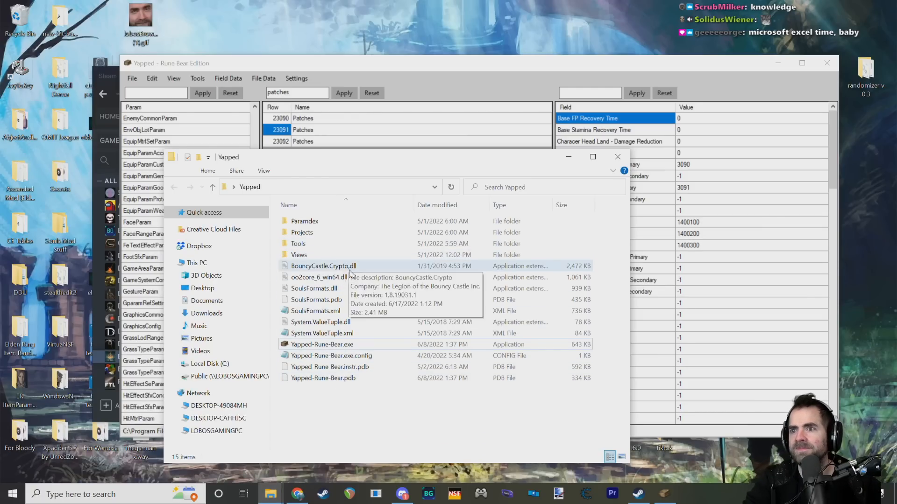
left_click(351, 311)
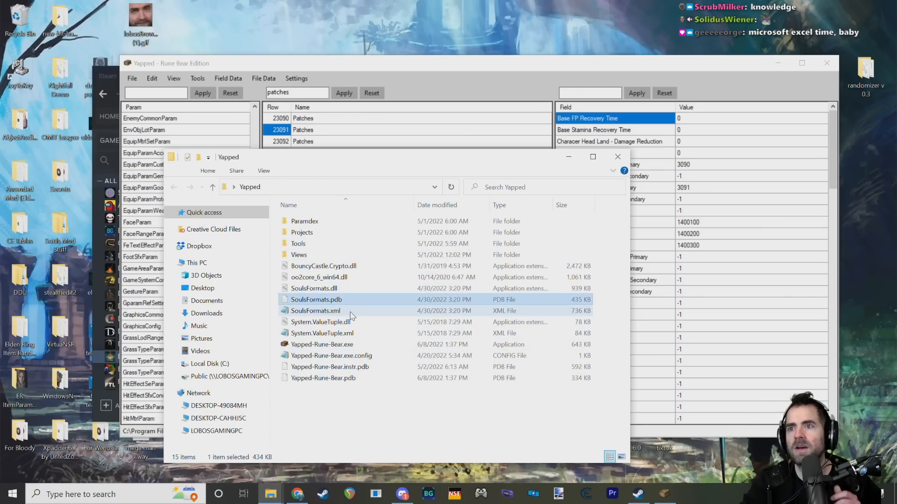
left_click_drag(344, 166, 448, 186)
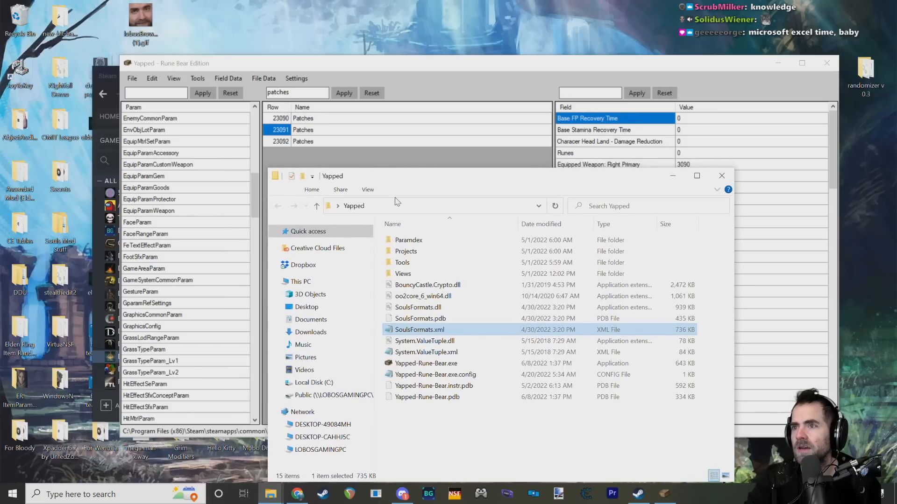
double_click(411, 252)
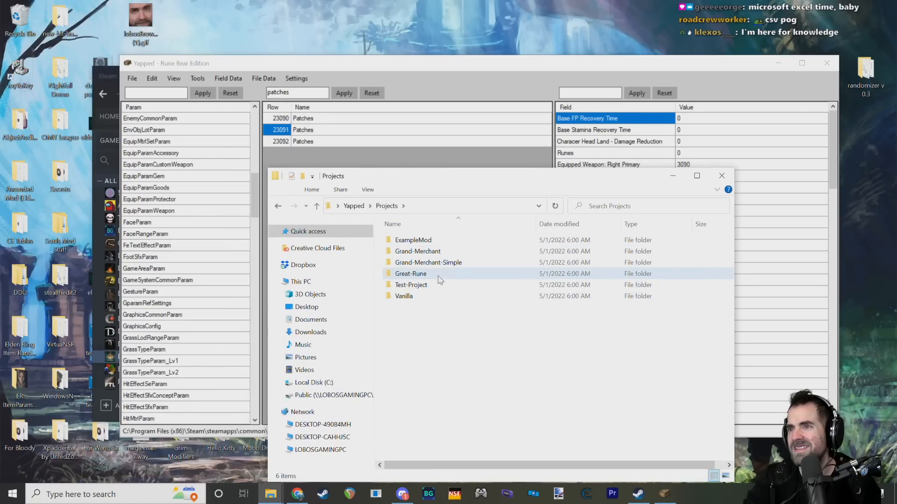
Step: Open the ER folder inside ExampleMod's CSV folder and locate the exported CharaInitParam.csv
double_click(417, 240)
double_click(420, 241)
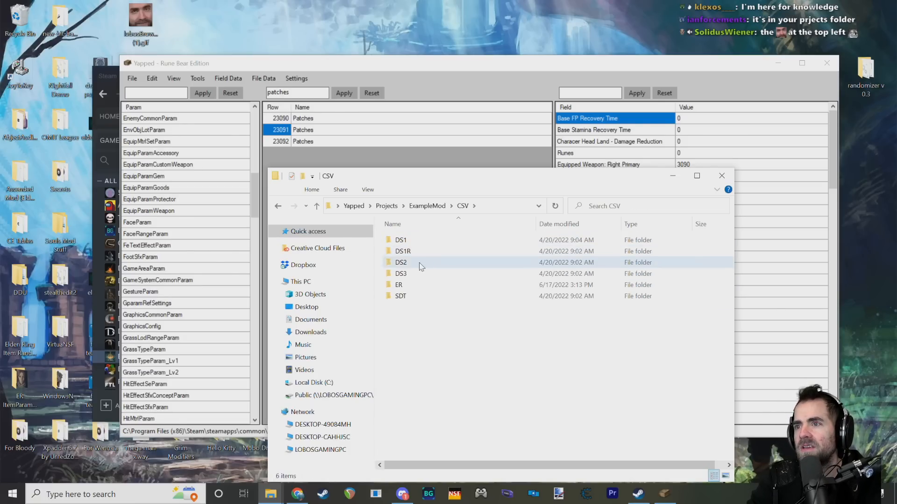
double_click(421, 285)
left_click(424, 241)
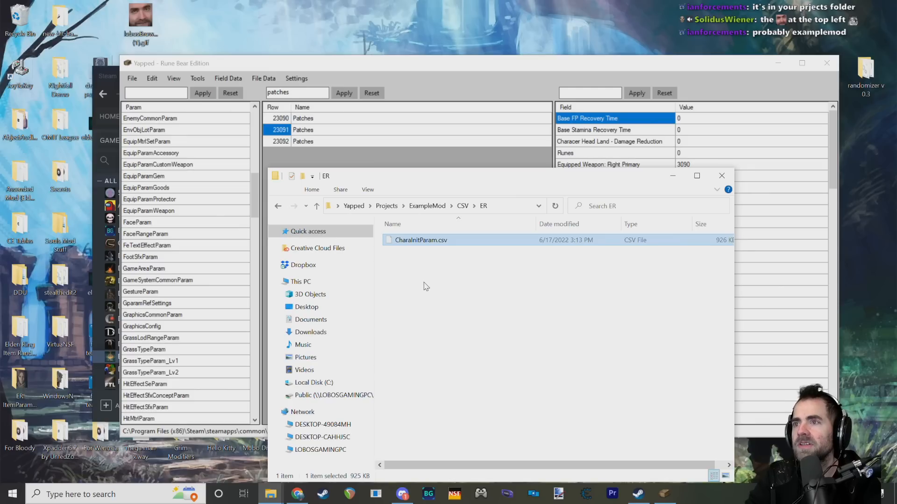
left_click(428, 268)
left_click(418, 240)
left_click(435, 292)
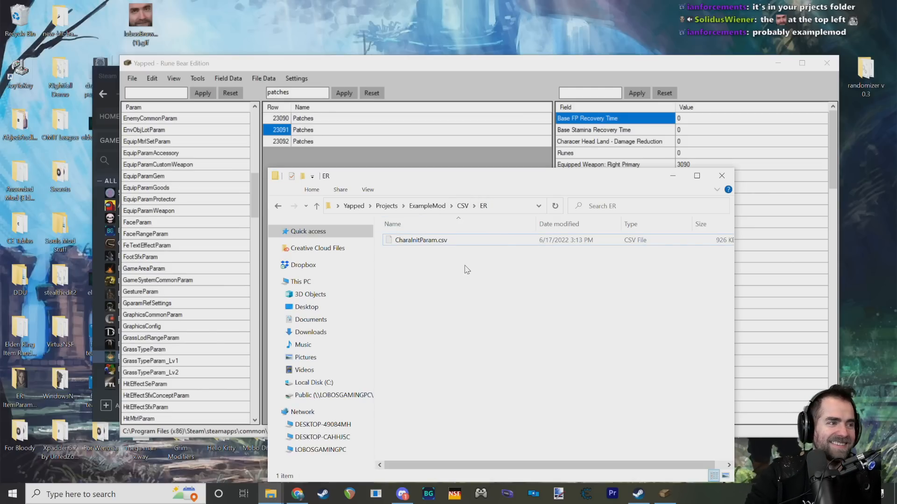
mouse_move(466, 181)
left_mouse_down()
mouse_move(485, 166)
mouse_move(452, 170)
left_mouse_up()
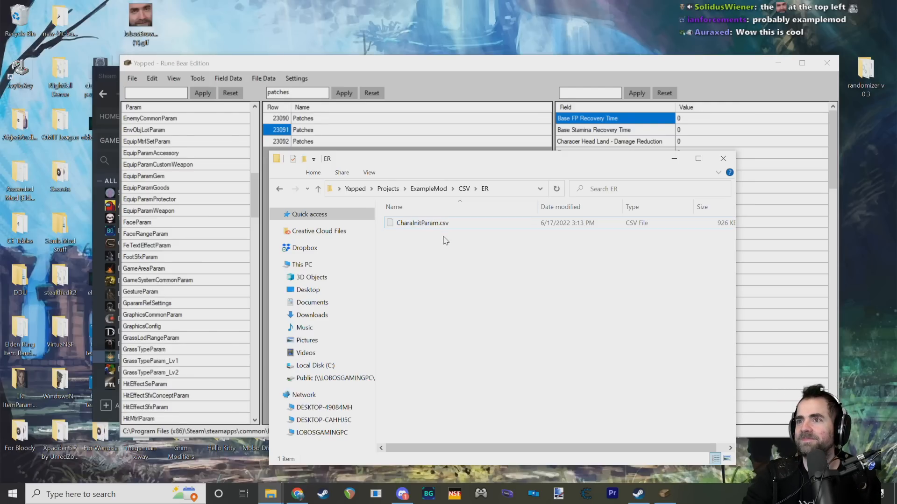
left_click_drag(440, 160, 454, 148)
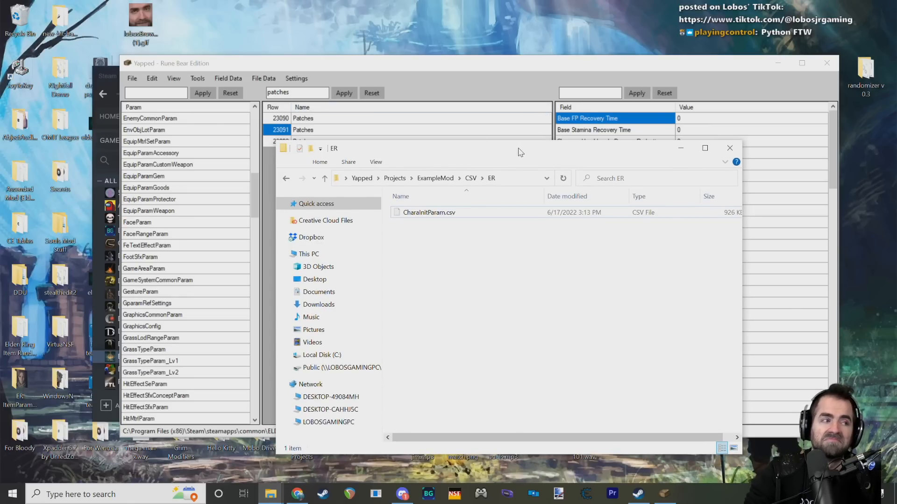
left_click_drag(518, 152, 490, 157)
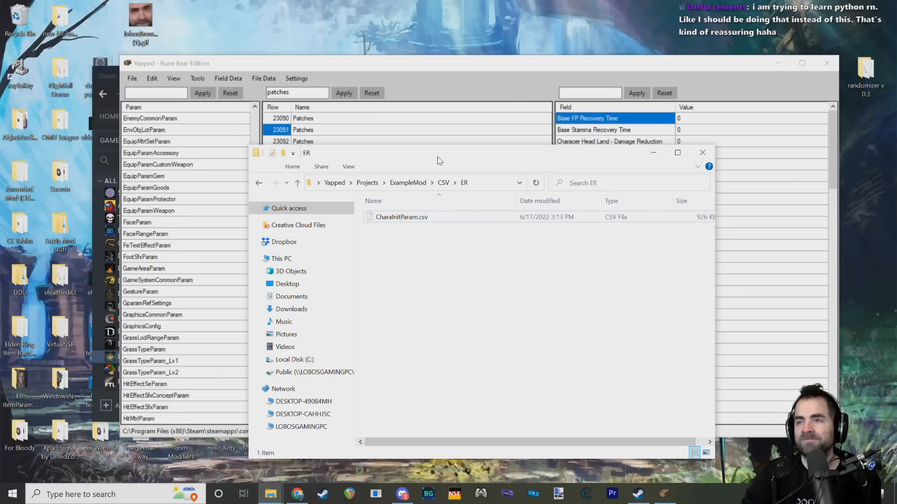
mouse_move(438, 160)
left_mouse_down()
mouse_move(449, 136)
mouse_move(448, 159)
left_mouse_up()
left_click(434, 66)
left_click_drag(432, 64, 428, 53)
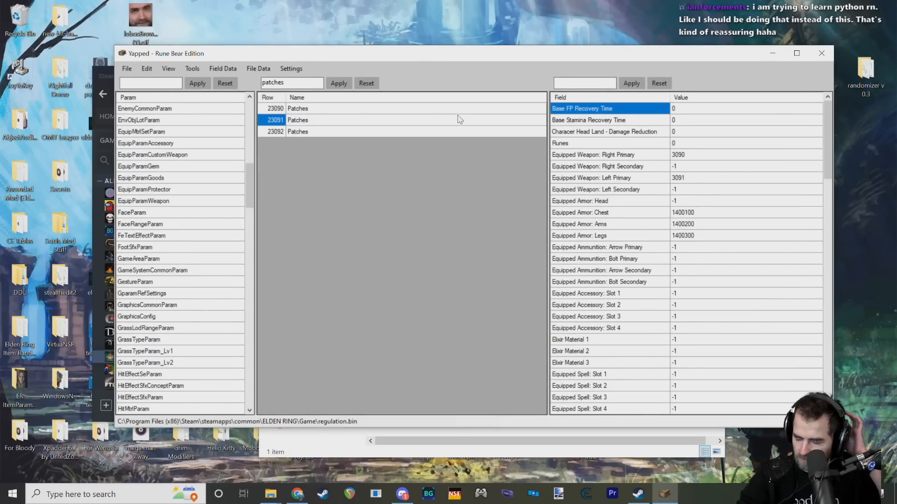
left_click(437, 440)
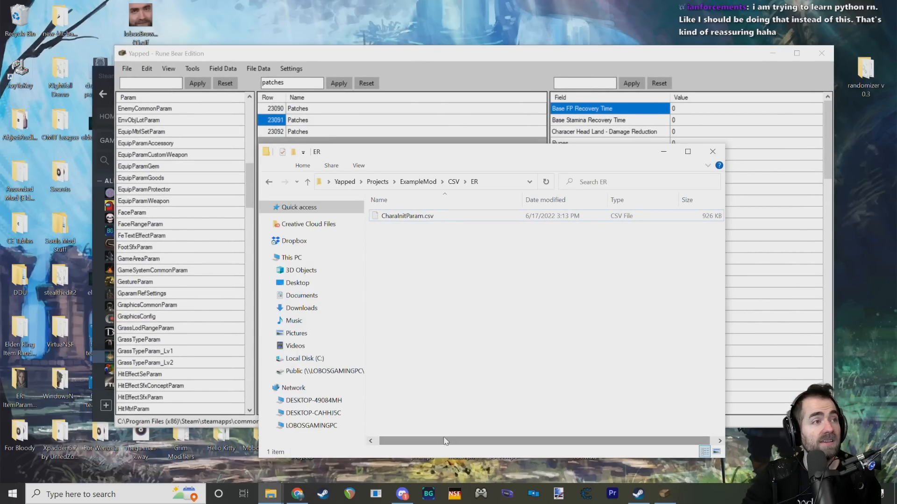
left_click_drag(439, 155, 434, 154)
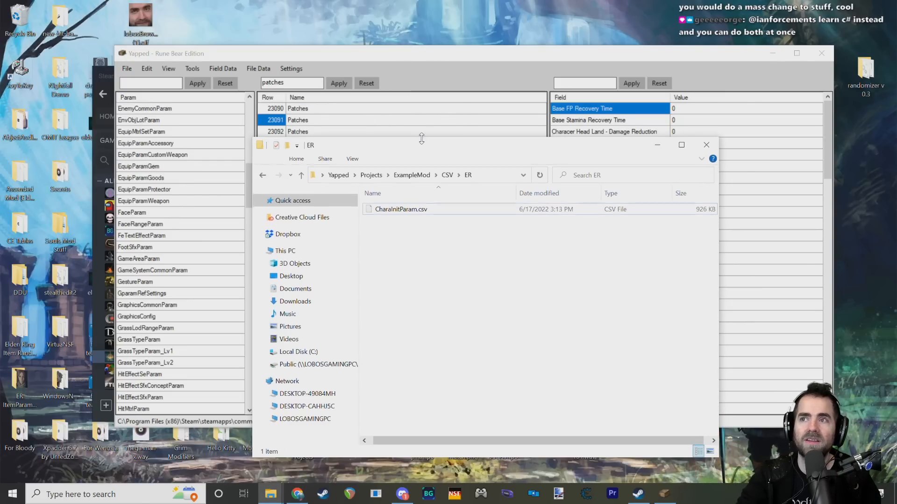
left_click_drag(437, 151, 424, 143)
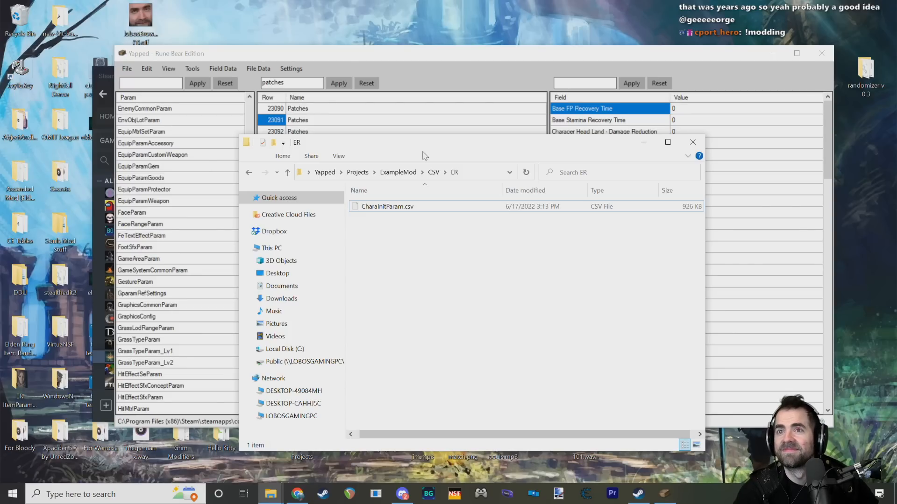
Step: Close the ER folder window and show the rows of the AtkParam_Npc param in Yapped
left_click(692, 142)
left_click_drag(375, 55, 381, 60)
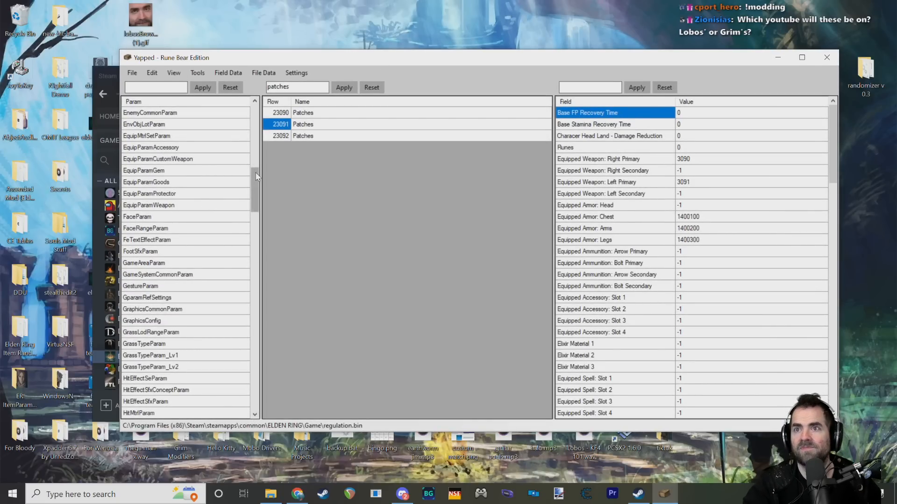
left_click_drag(255, 179, 254, 108)
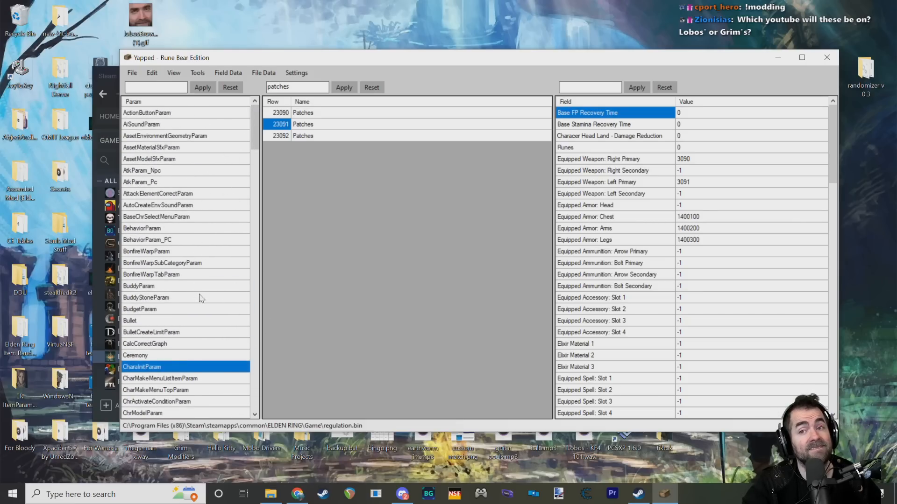
scroll(190, 322, "down", 10)
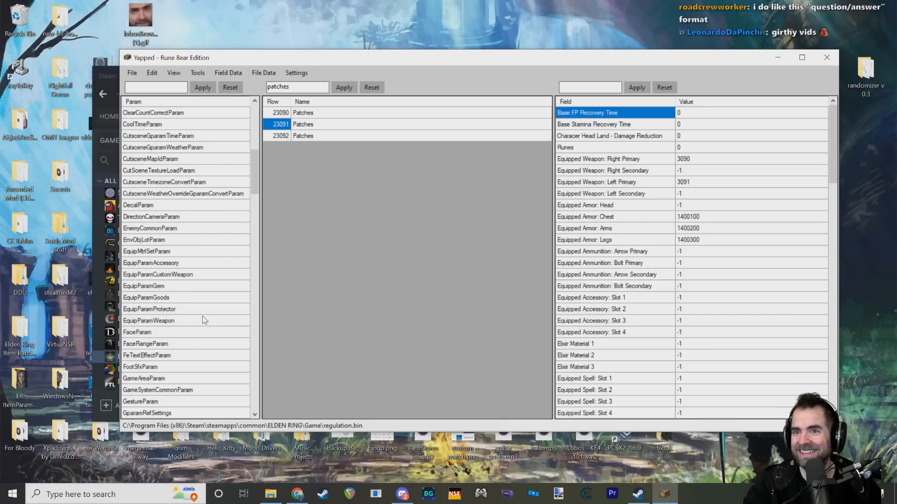
scroll(204, 321, "down", 4)
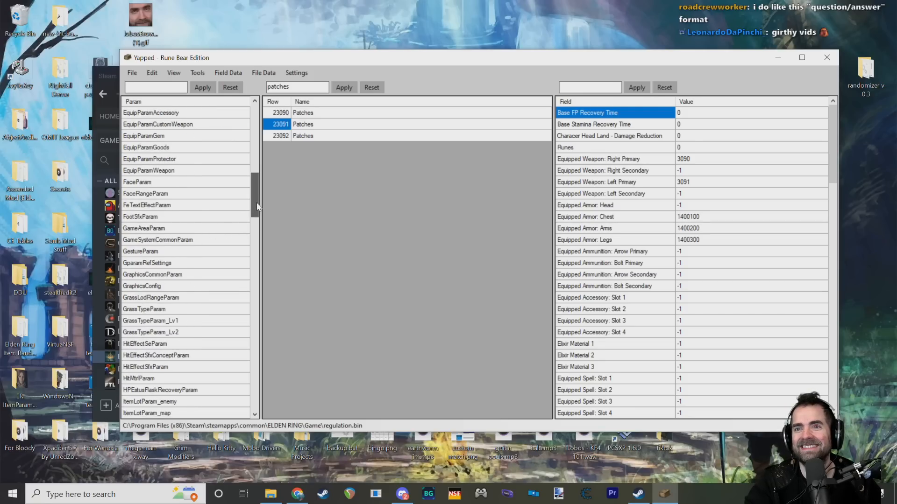
left_click_drag(257, 203, 262, 133)
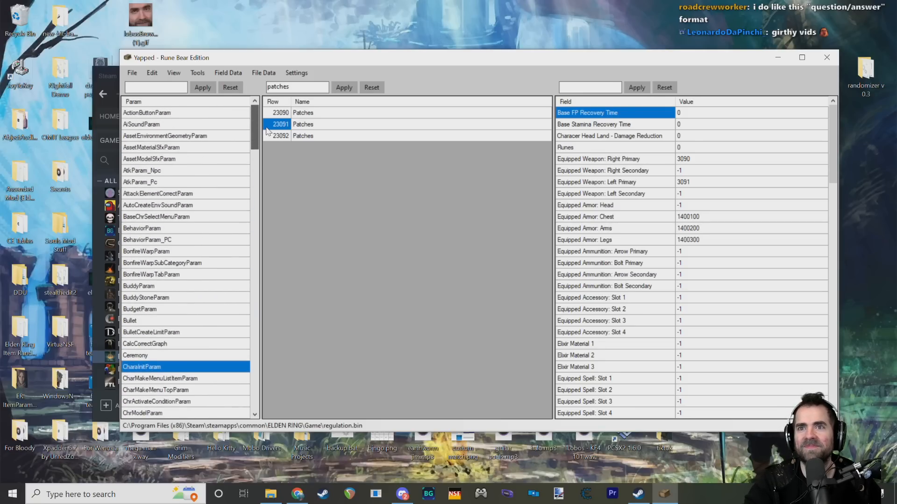
left_click(177, 172)
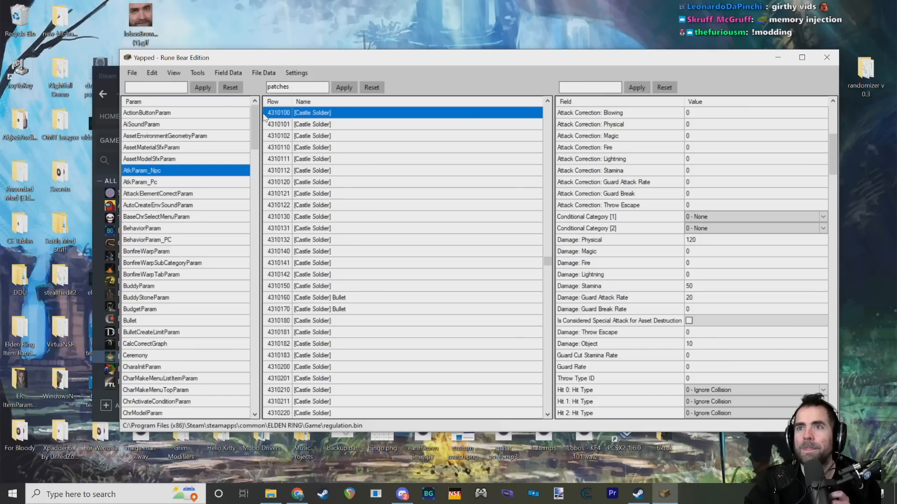
scroll(262, 139, "down", 3)
left_click_drag(262, 139, 257, 115)
left_click_drag(328, 66, 326, 69)
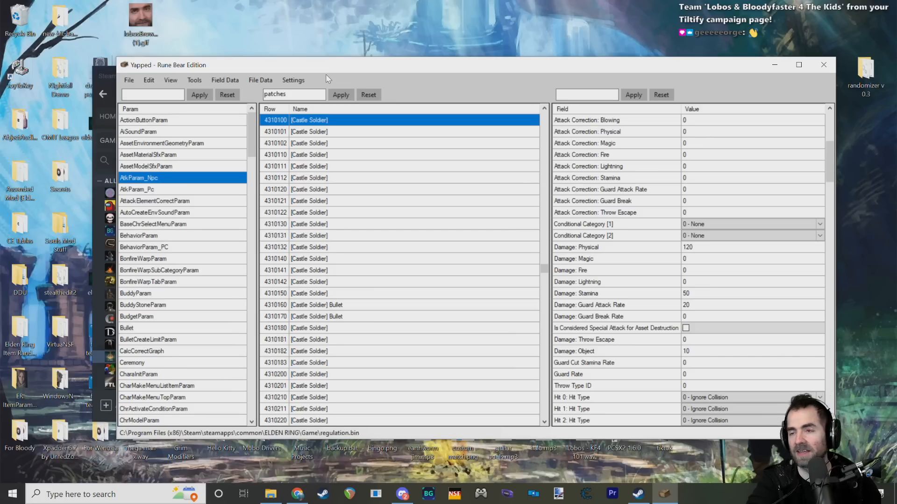
mouse_move(374, 66)
left_mouse_down()
mouse_move(373, 92)
mouse_move(364, 89)
mouse_move(381, 85)
mouse_move(372, 82)
left_mouse_up()
left_click_drag(89, 76, 122, 96)
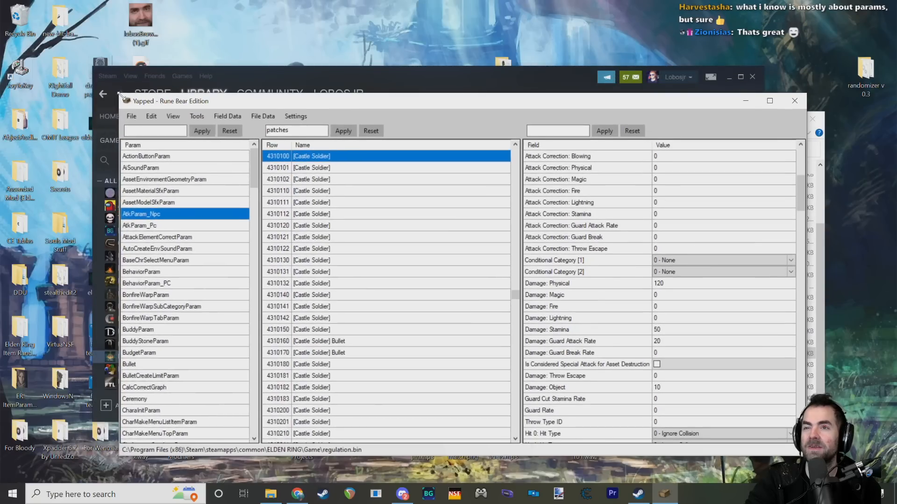
left_click_drag(336, 107, 321, 64)
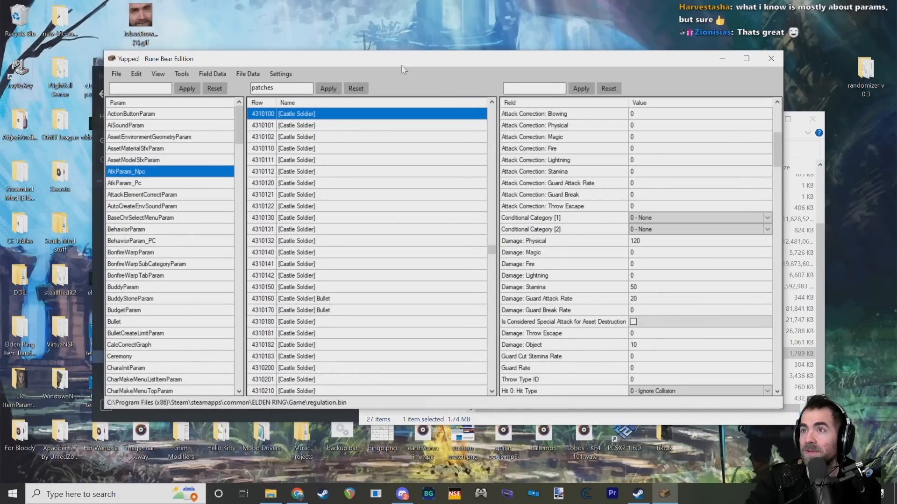
left_click_drag(402, 70, 411, 72)
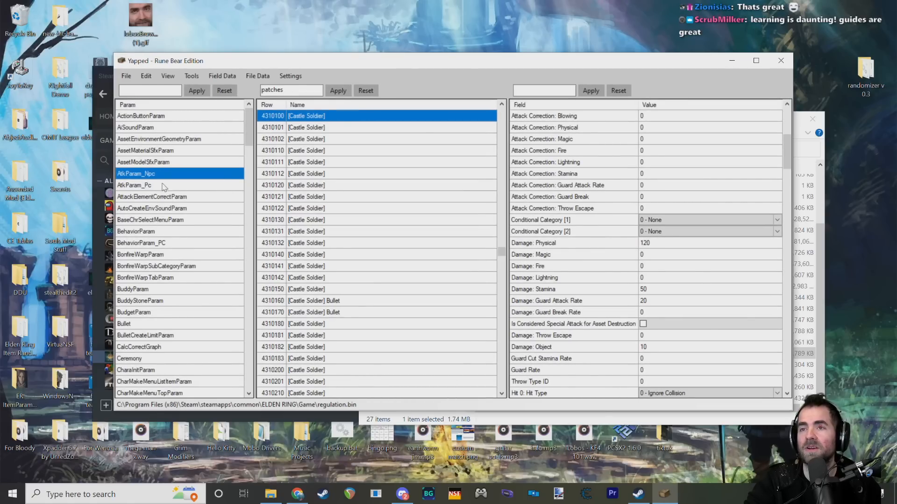
Step: Examine the damage, guard, hit type and target SpEffect fields of Castle Soldier row 4310130
left_click(327, 224)
scroll(569, 189, "down", 3)
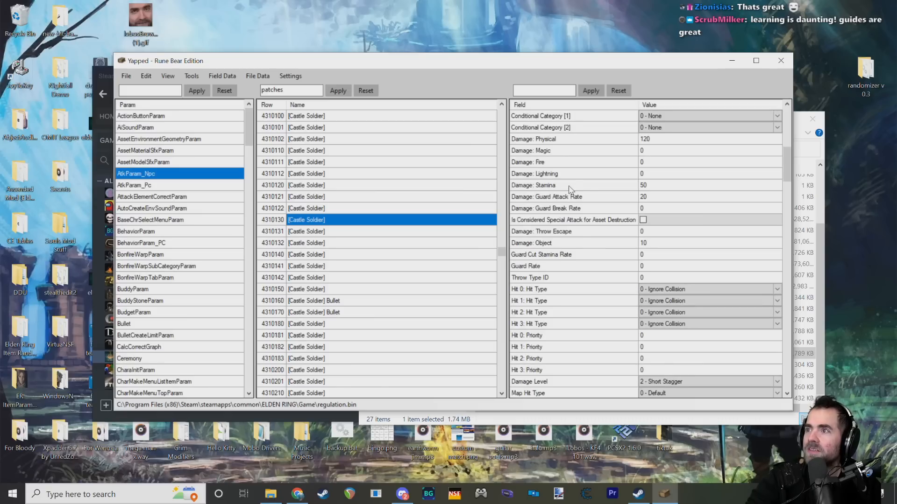
left_click_drag(571, 185, 560, 255)
scroll(552, 308, "down", 2)
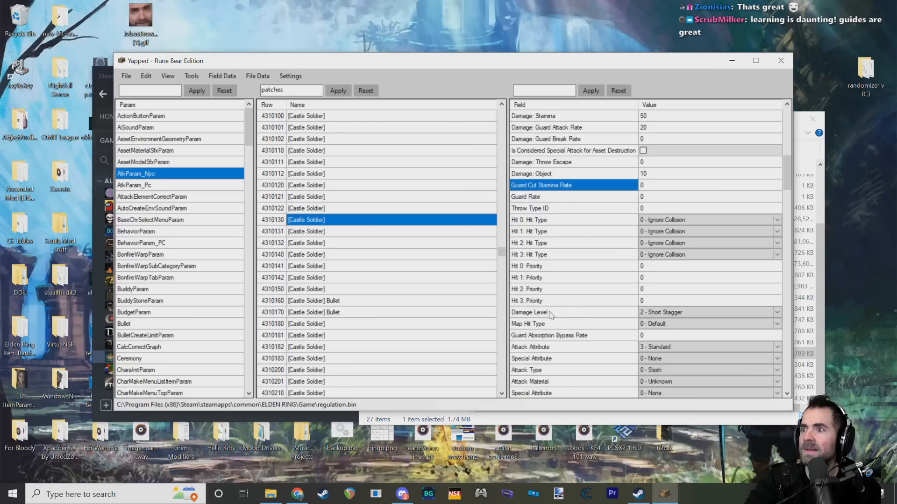
scroll(561, 234, "up", 6)
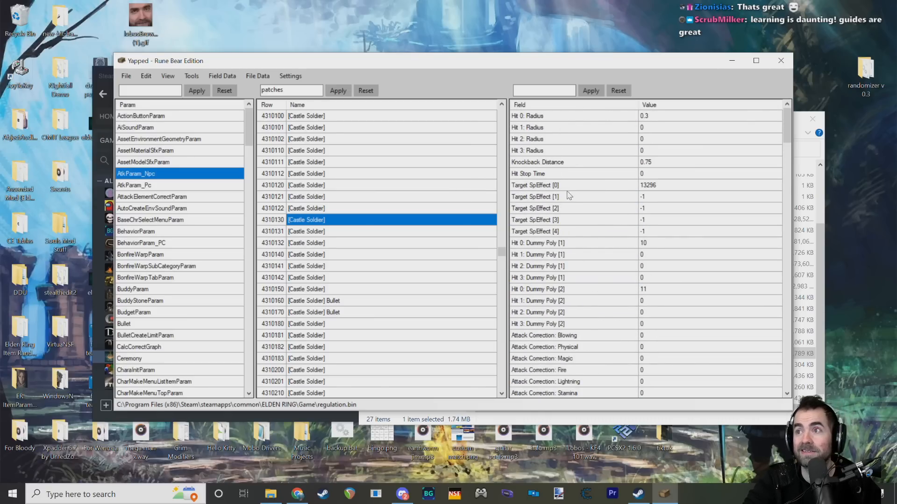
left_click_drag(442, 60, 437, 59)
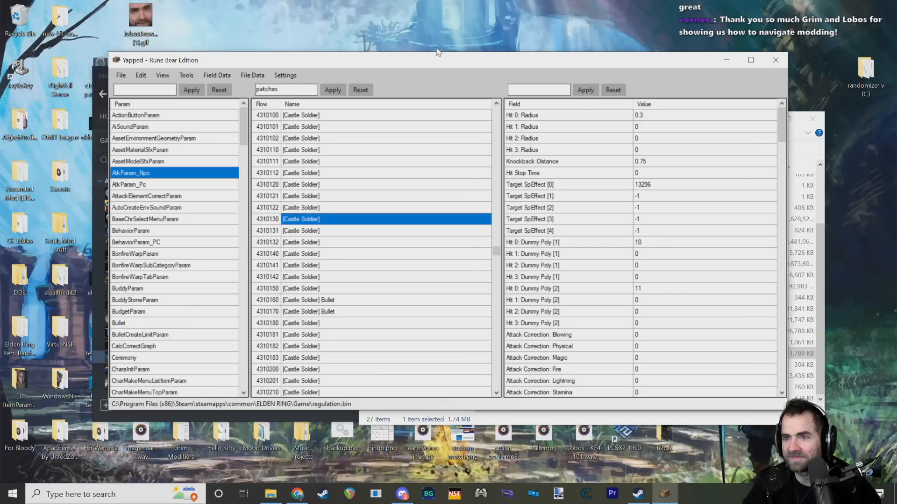
mouse_move(364, 62)
left_mouse_down()
mouse_move(363, 94)
mouse_move(363, 53)
left_mouse_up()
left_click(537, 439)
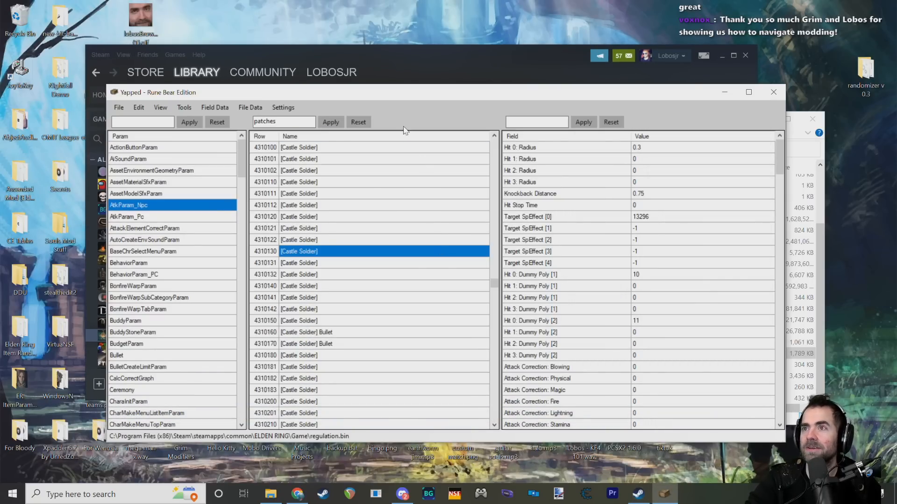
left_click_drag(315, 100, 326, 104)
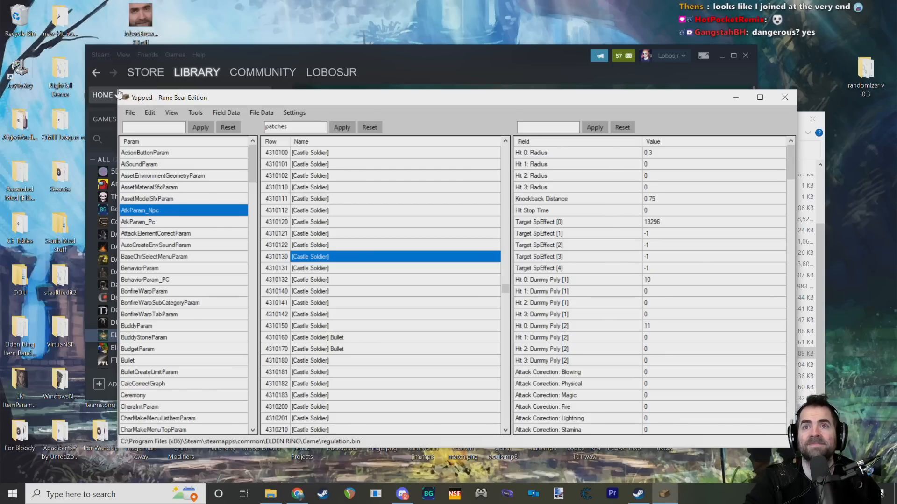
left_click_drag(323, 100, 308, 98)
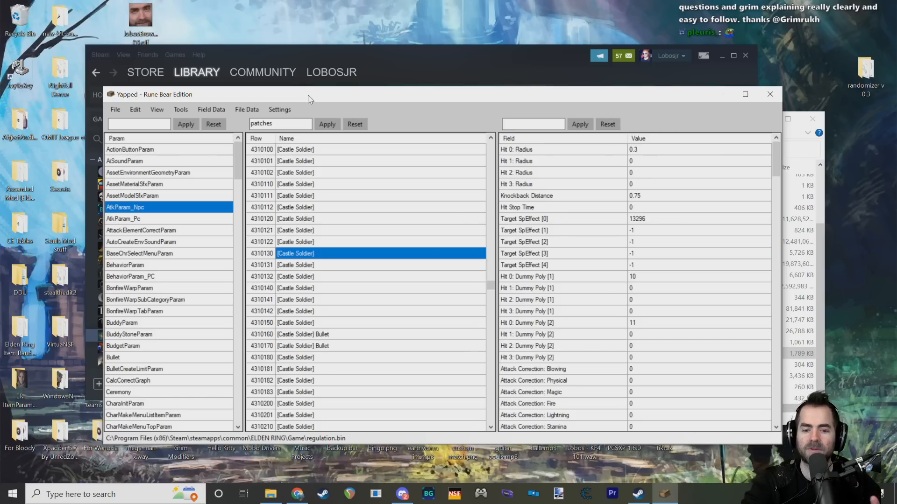
mouse_move(329, 101)
left_mouse_down()
mouse_move(340, 102)
mouse_move(319, 93)
mouse_move(329, 96)
left_mouse_up()
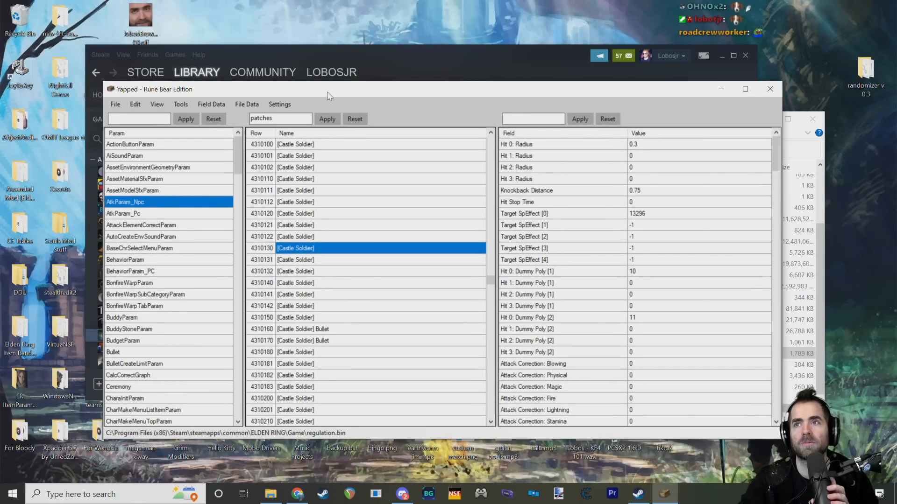
left_click_drag(329, 96, 335, 91)
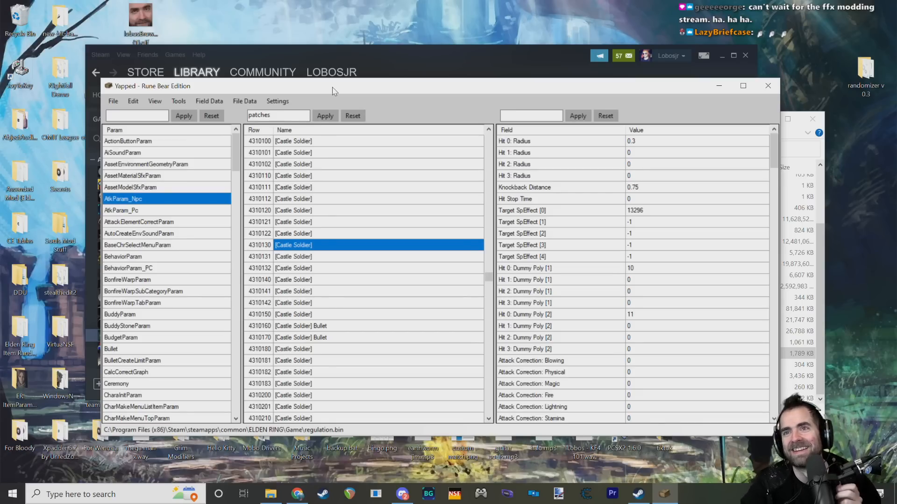
left_click_drag(101, 79, 113, 83)
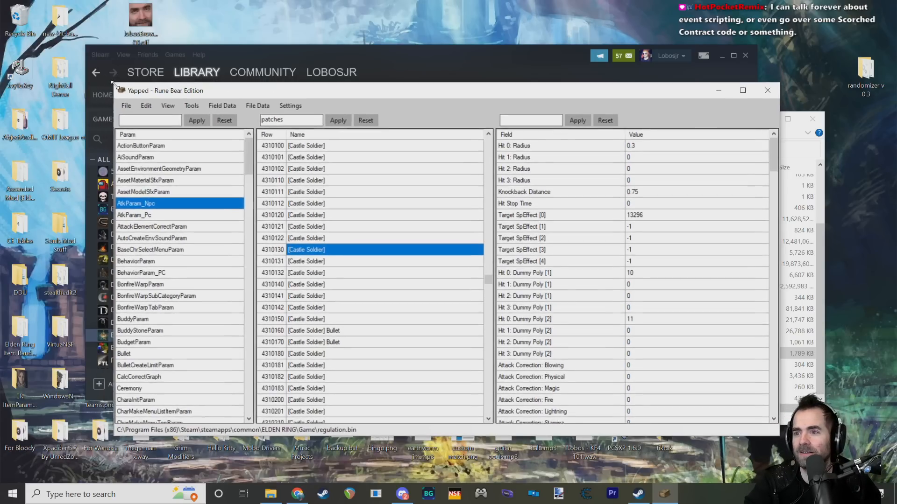
left_click_drag(300, 99, 307, 102)
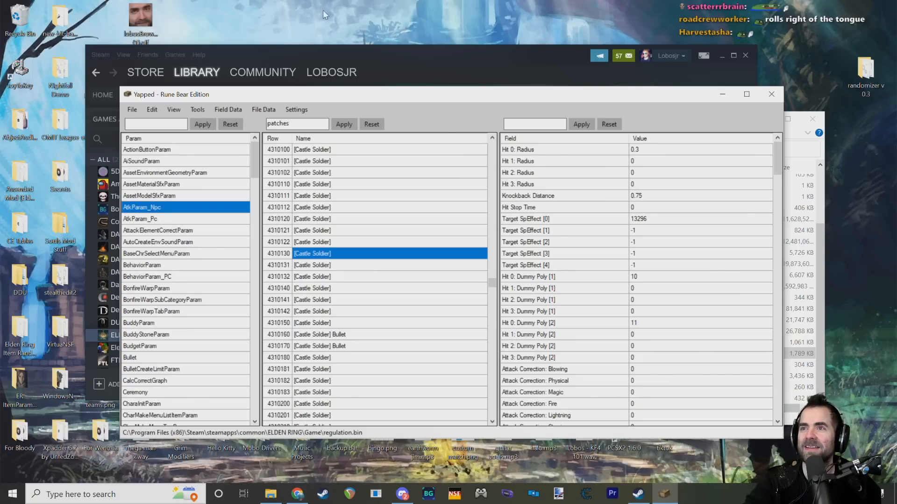
left_click_drag(357, 97, 357, 95)
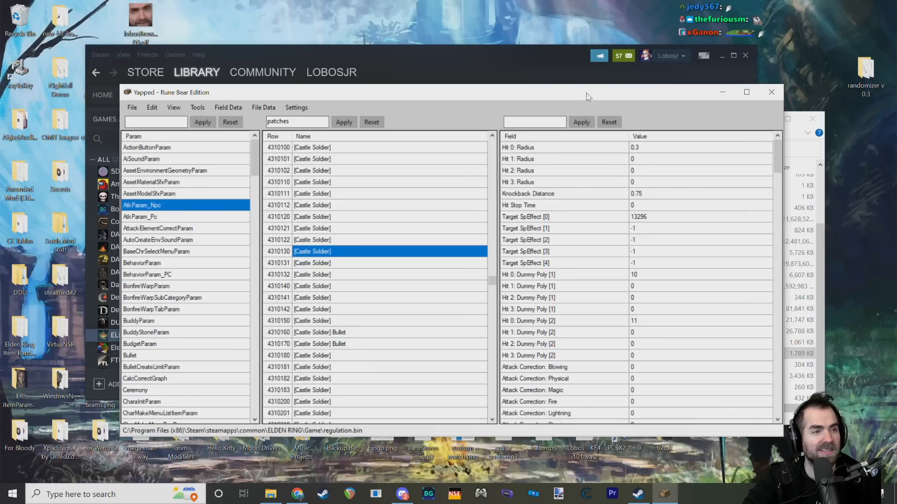
left_click_drag(624, 93, 600, 95)
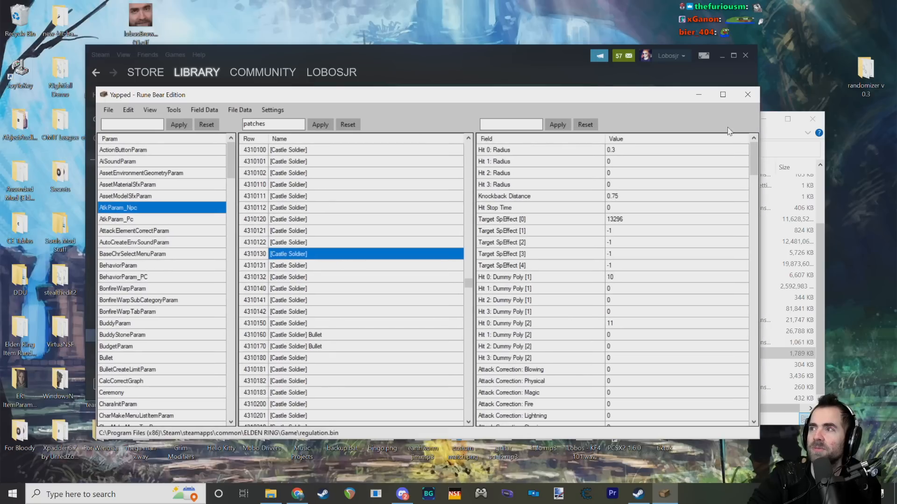
left_click(769, 137)
left_click_drag(704, 124, 669, 128)
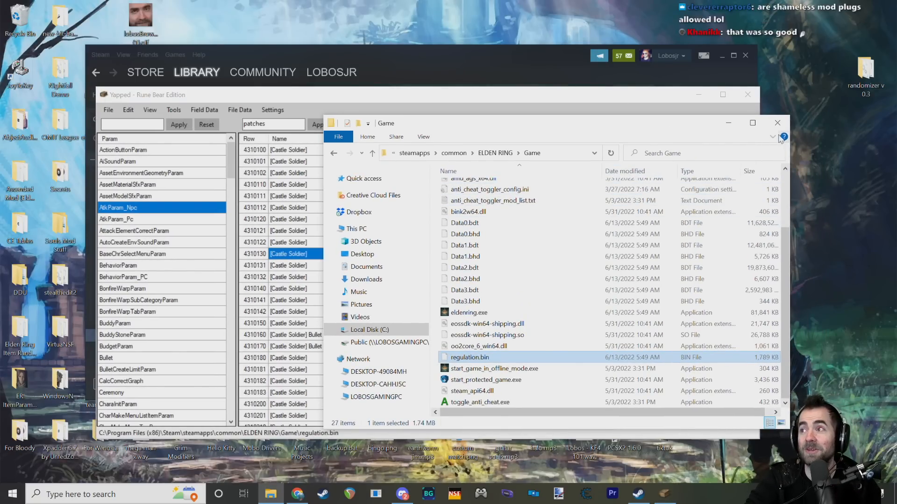
left_click(541, 94)
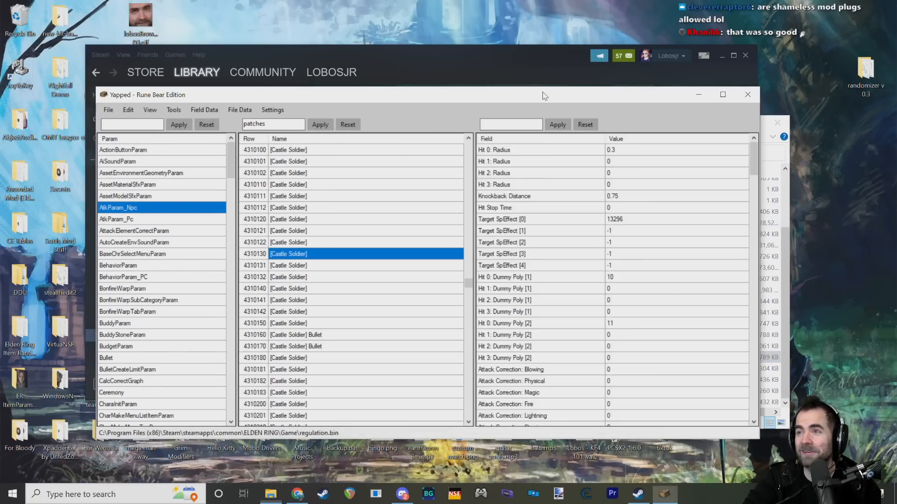
left_click_drag(540, 93, 544, 81)
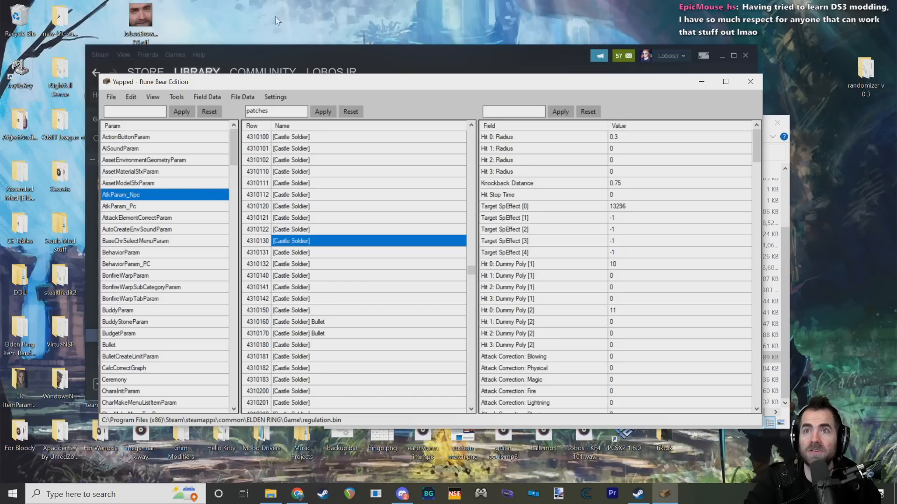
left_click_drag(109, 85, 136, 81)
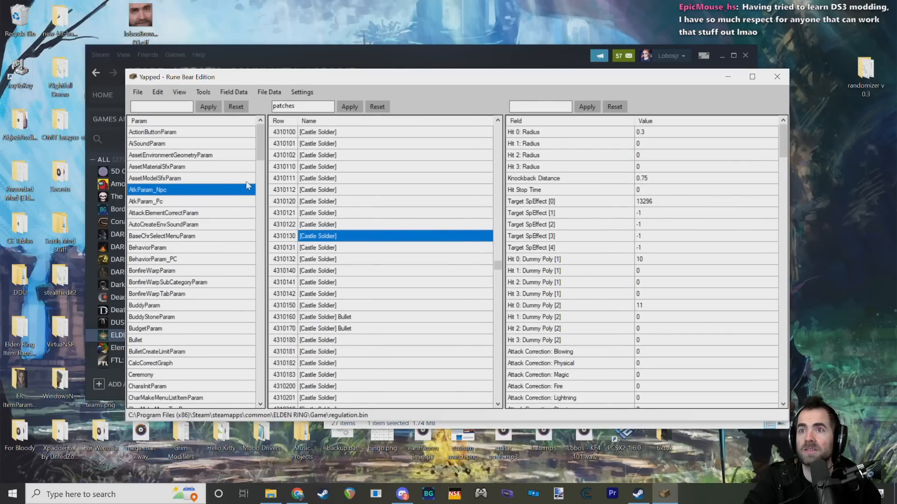
left_click(196, 191)
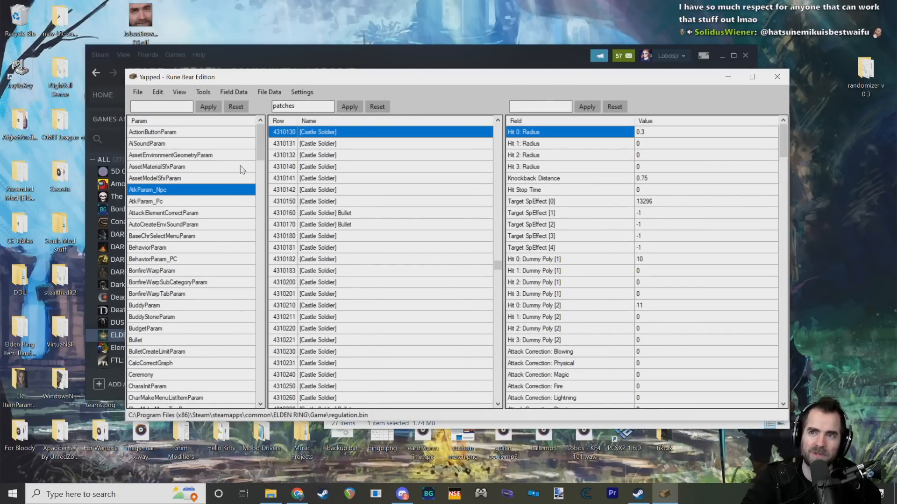
Step: Find NpcParam in the param list and show its rows
left_click_drag(260, 149, 285, 165)
scroll(198, 292, "down", 6)
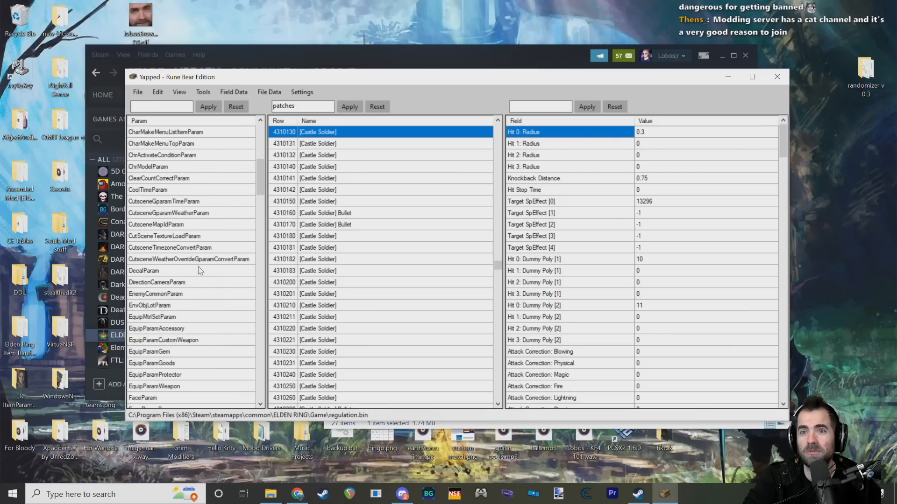
scroll(198, 273, "down", 12)
scroll(208, 252, "down", 12)
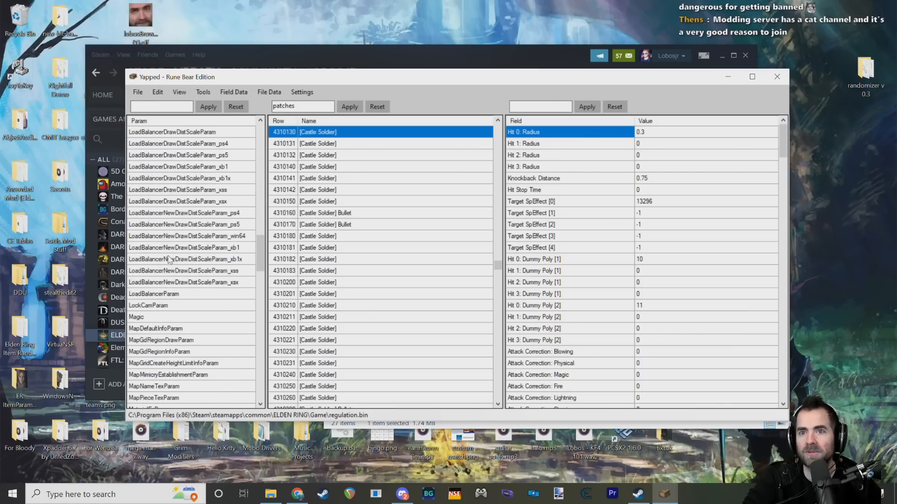
left_click(158, 293)
left_click(156, 284)
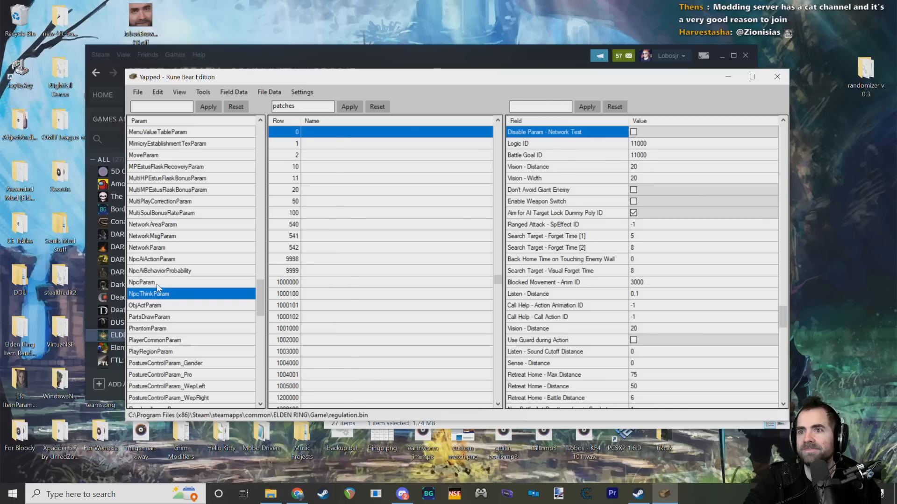
Step: Filter the NpcParam rows by "malenia" in place of the previous row filter
left_click_drag(308, 107, 242, 124)
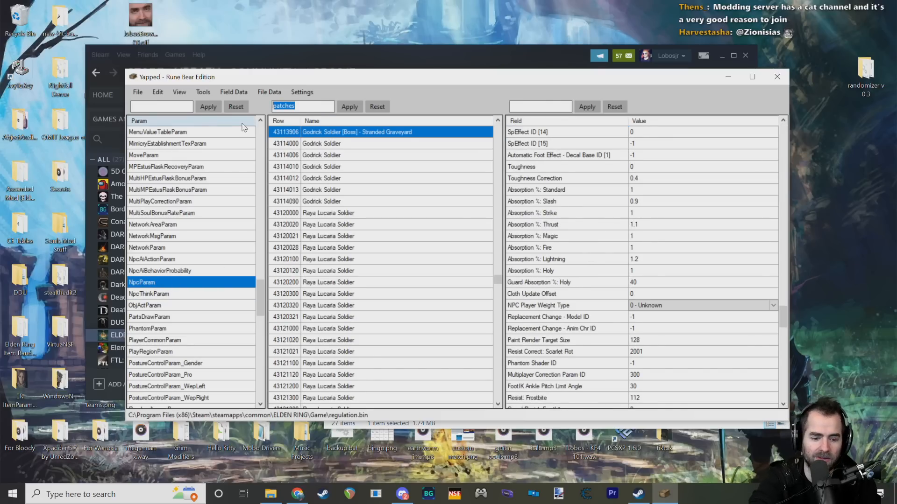
type("malenia")
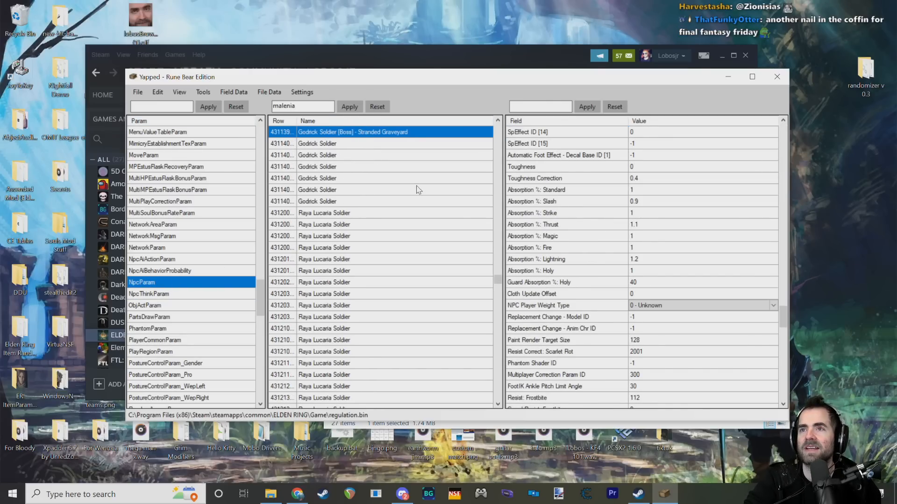
key("Return")
Step: Look through several Malenia, Blade of Miquella rows and examine the absorption, resistance and SpEffect ID fields of row 21202000
left_click(357, 189)
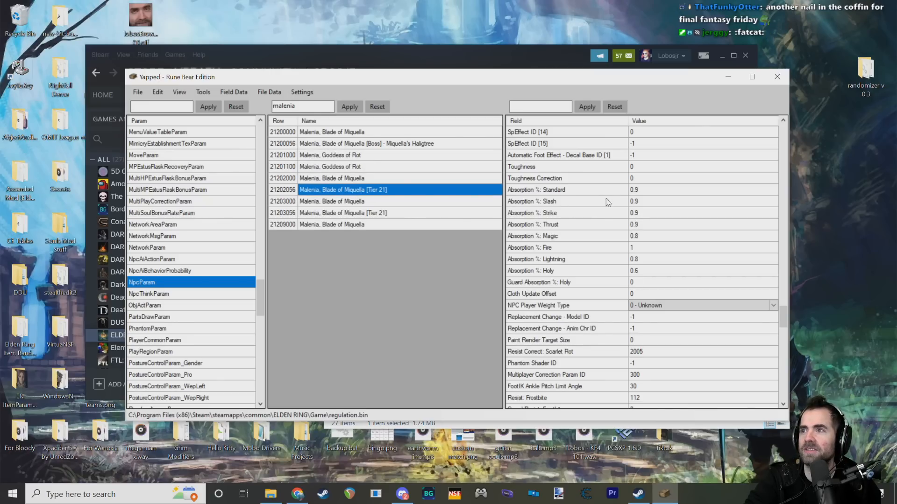
left_click(331, 142)
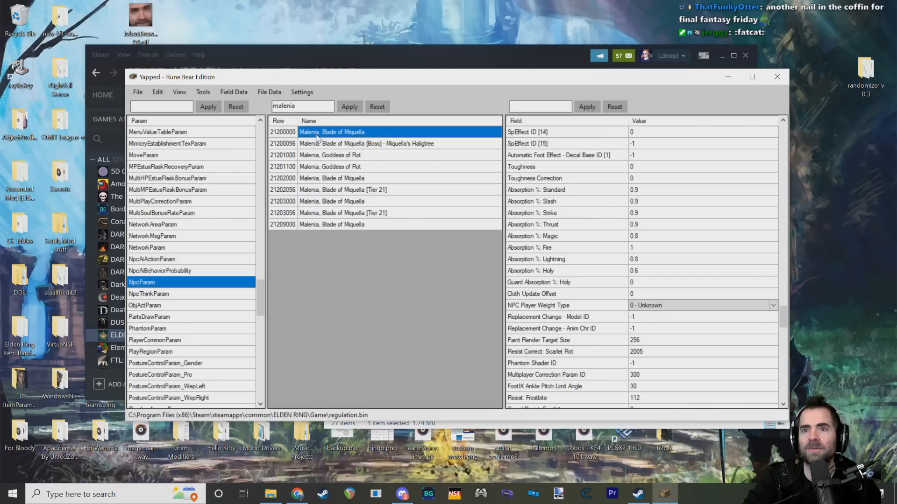
left_click(332, 178)
scroll(215, 212, "down", 1)
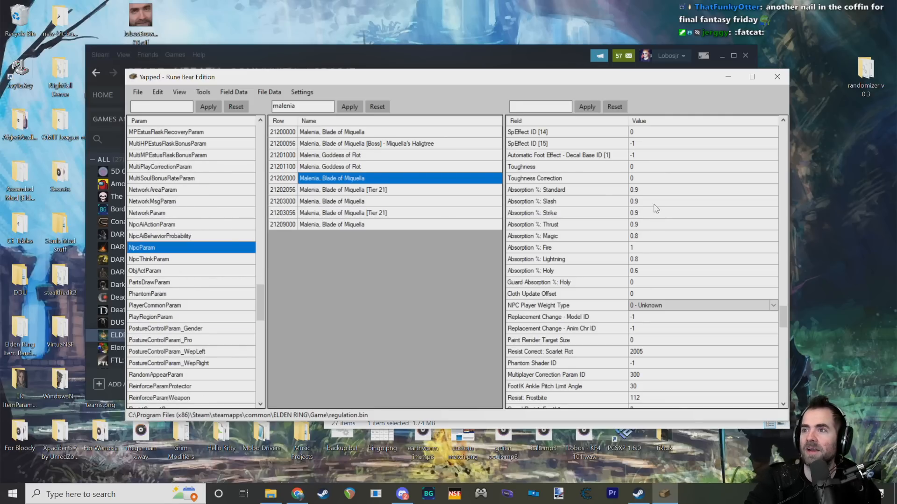
scroll(632, 248, "down", 7)
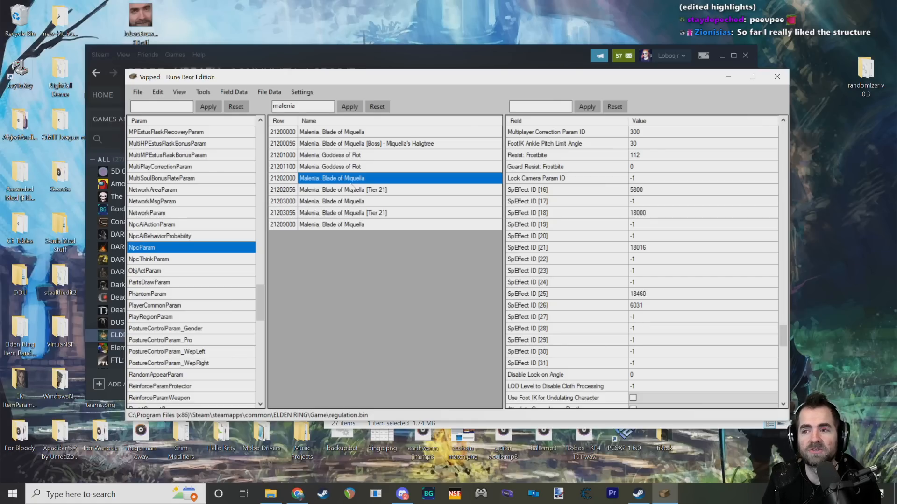
left_click_drag(389, 85, 380, 84)
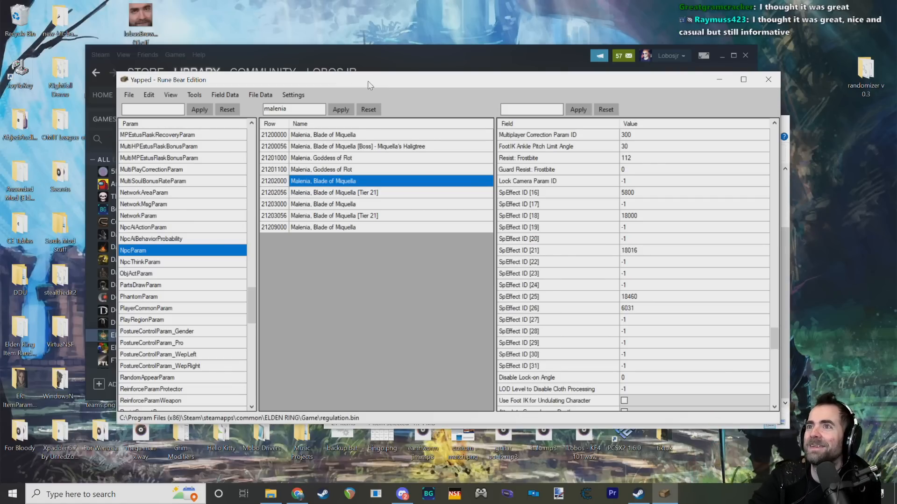
mouse_move(230, 77)
left_mouse_down()
mouse_move(236, 88)
mouse_move(227, 86)
left_mouse_up()
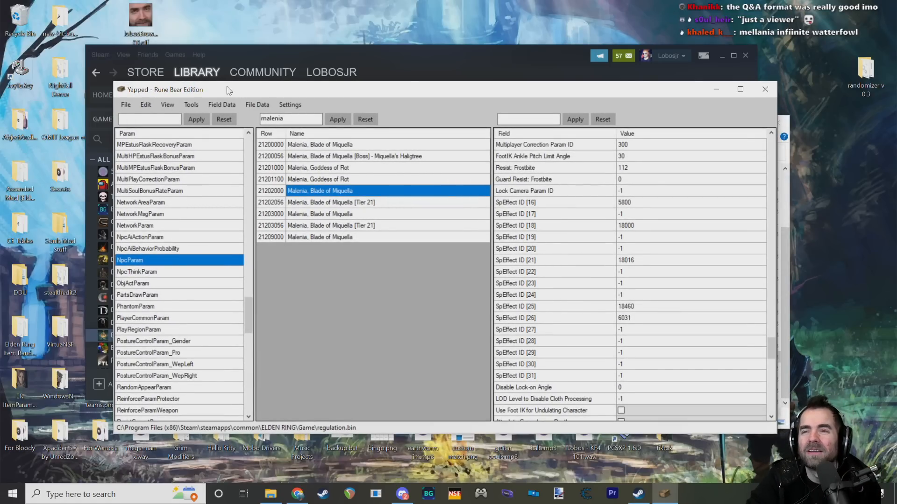
left_click_drag(250, 93, 254, 87)
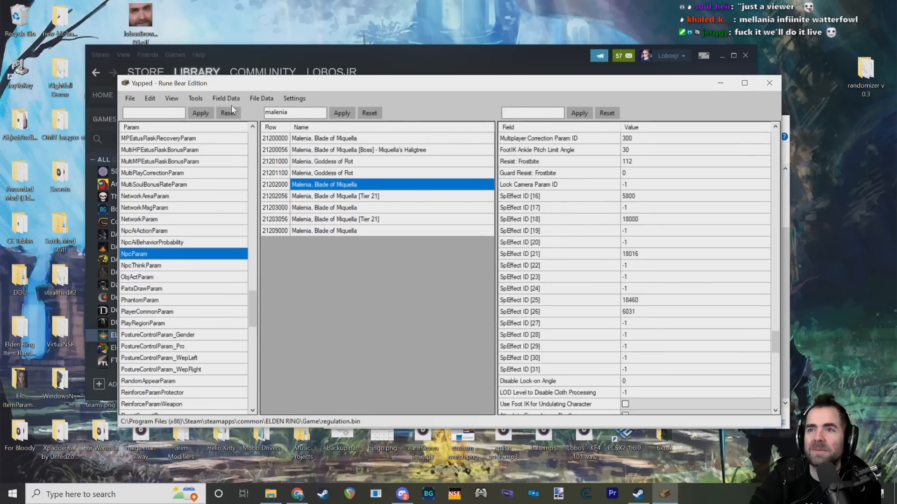